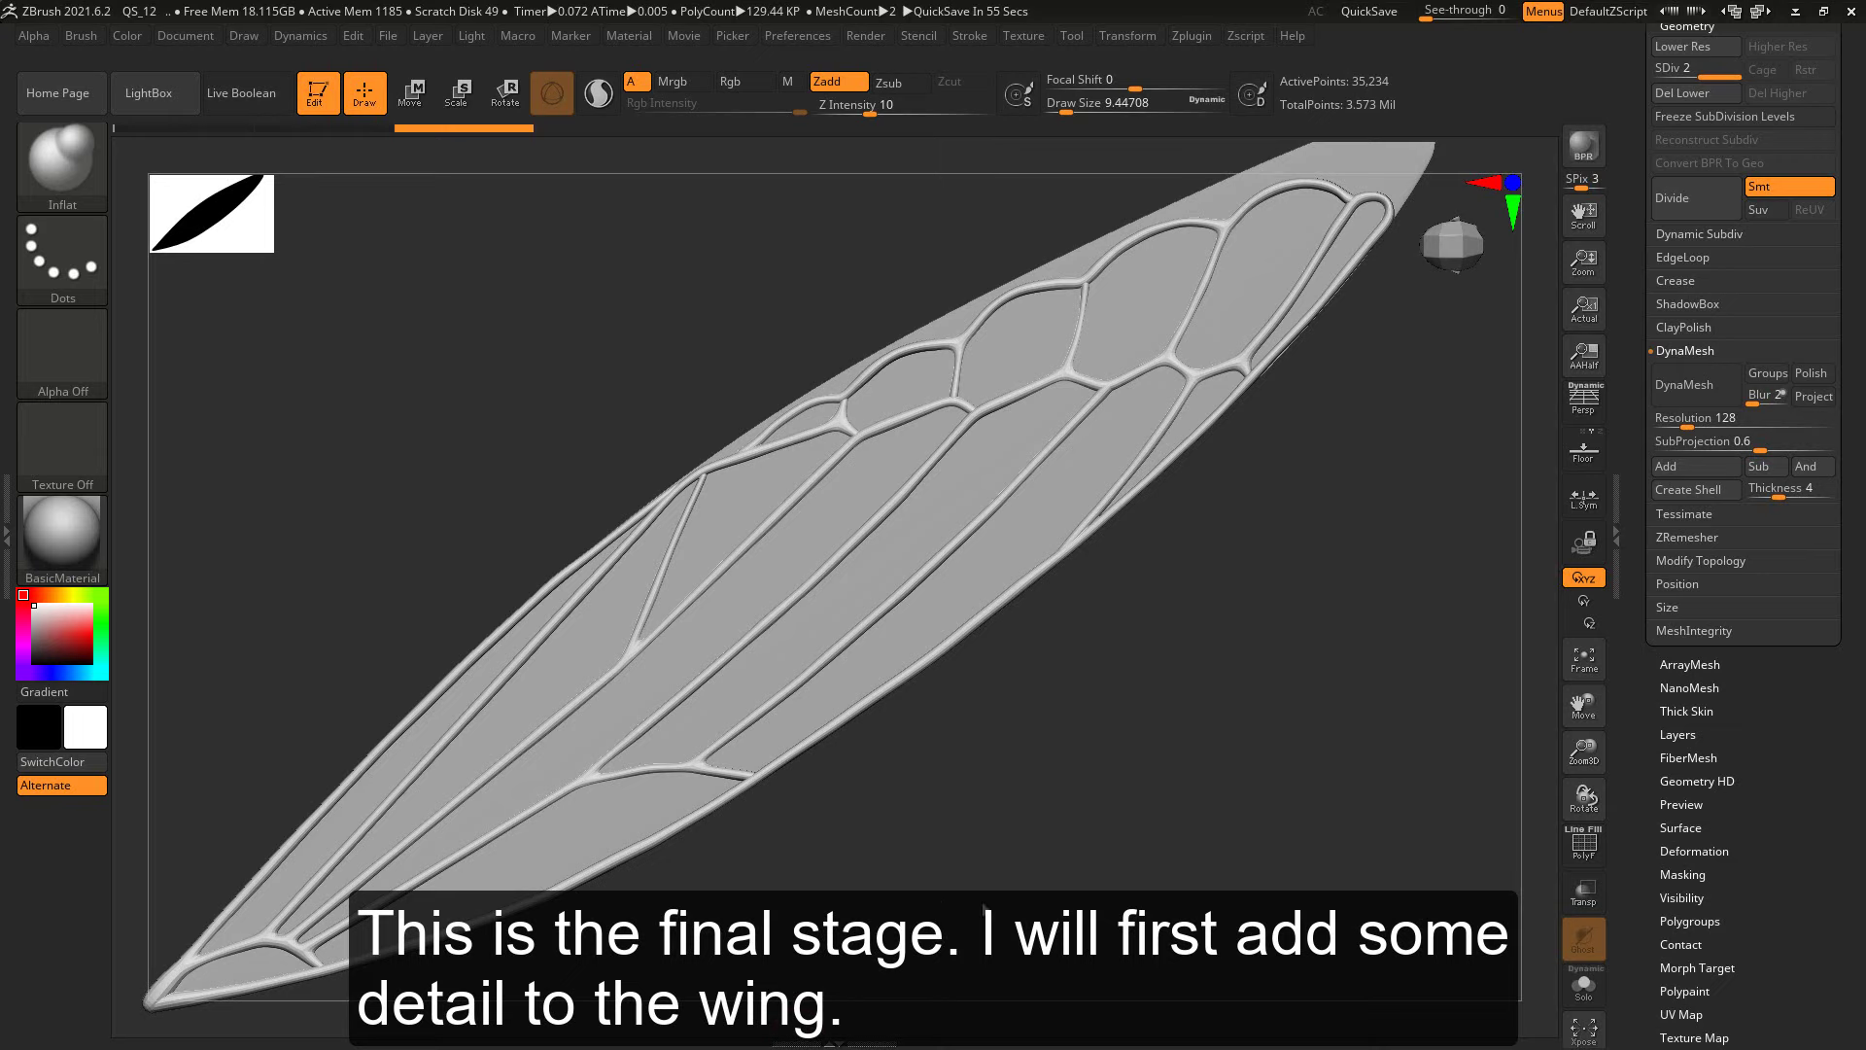
Step: Set the DynaMesh resolution to 544 and reposition the wing in view
{"action": "mouse_move", "coordinate": [979, 770]}
{"action": "left_mouse_down"}
{"action": "mouse_move", "coordinate": [1403, 733]}
{"action": "mouse_move", "coordinate": [1246, 628]}
{"action": "mouse_move", "coordinate": [1212, 767]}
{"action": "mouse_move", "coordinate": [1442, 767]}
{"action": "mouse_move", "coordinate": [1277, 808]}
{"action": "mouse_move", "coordinate": [1283, 775]}
{"action": "mouse_move", "coordinate": [1481, 665]}
{"action": "left_mouse_up"}
{"action": "type", "text": "544"}
{"action": "key", "text": "Return"}
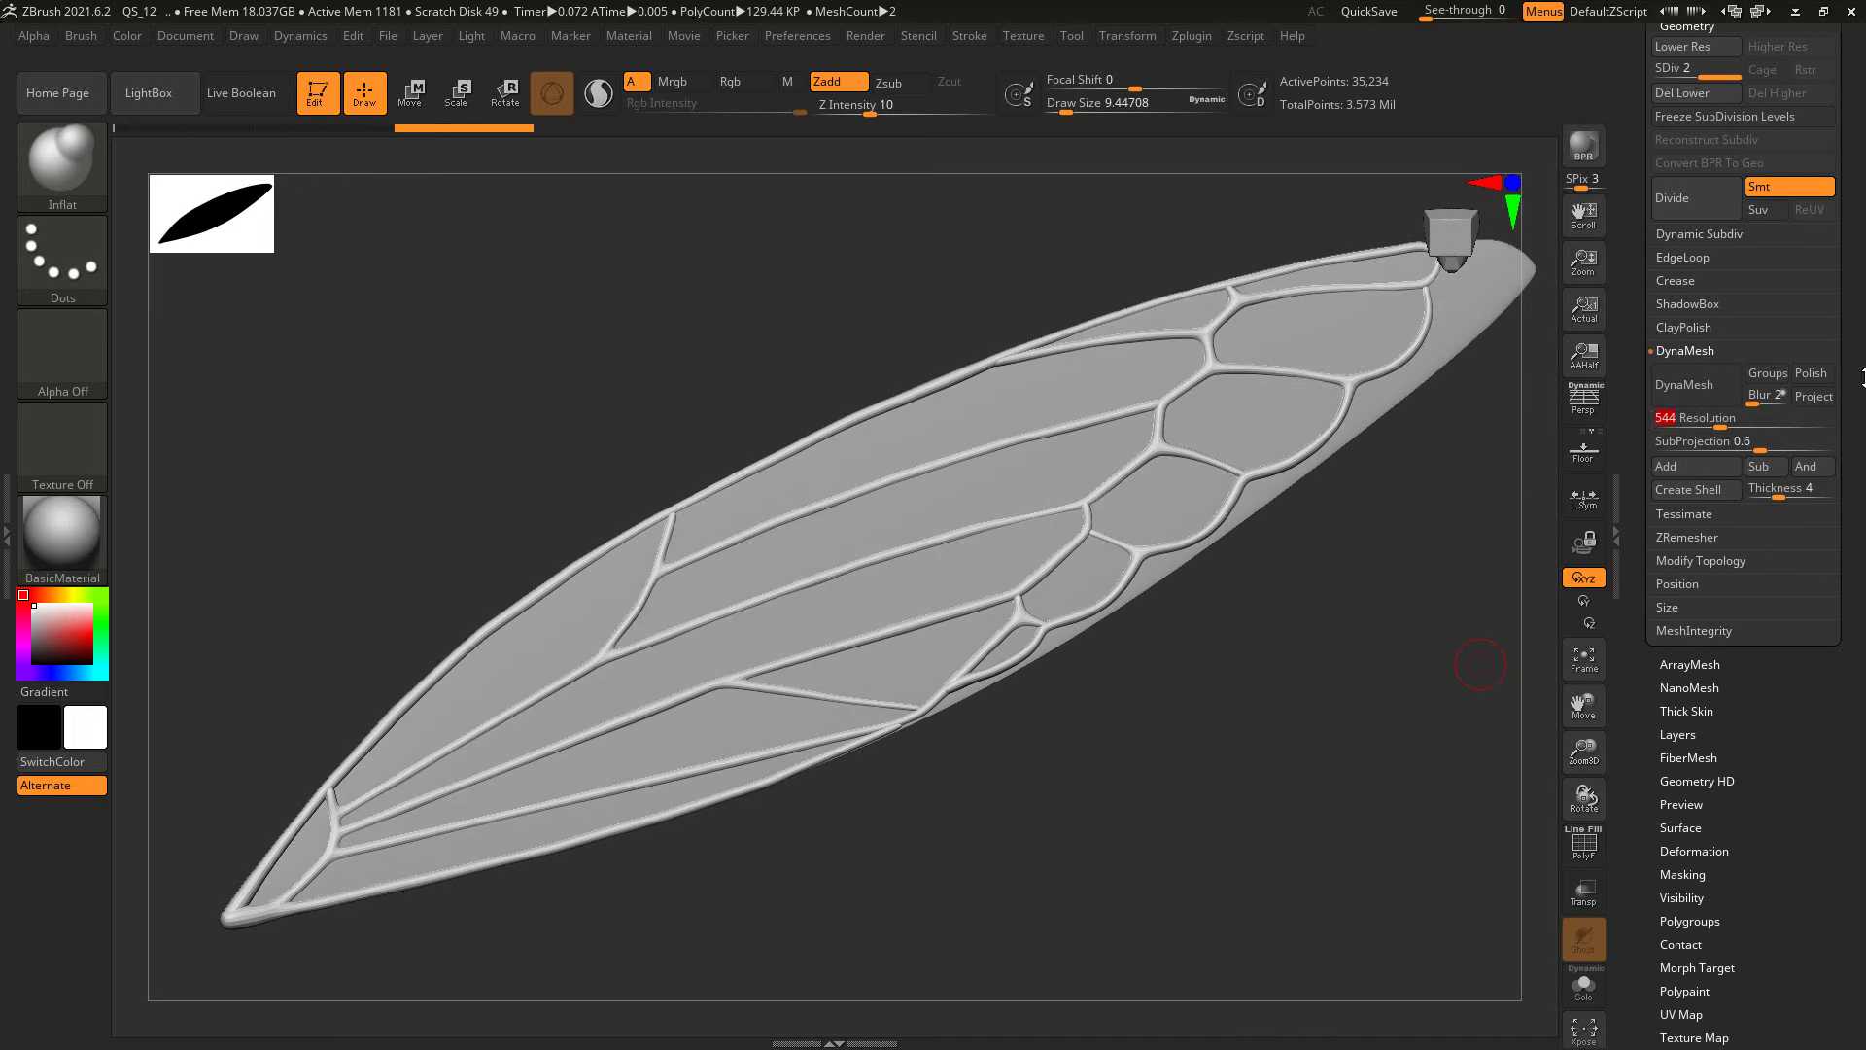
{"action": "scroll", "coordinate": [1740, 486], "scroll_direction": "up", "scroll_amount": 3}
{"action": "mouse_move", "coordinate": [1371, 654]}
{"action": "left_mouse_down"}
{"action": "mouse_move", "coordinate": [1234, 700]}
{"action": "mouse_move", "coordinate": [1538, 576]}
{"action": "left_mouse_up"}
Step: In Geometry, raise the DynaMesh resolution to 1584 and remesh the wing
{"action": "left_click", "coordinate": [1705, 242]}
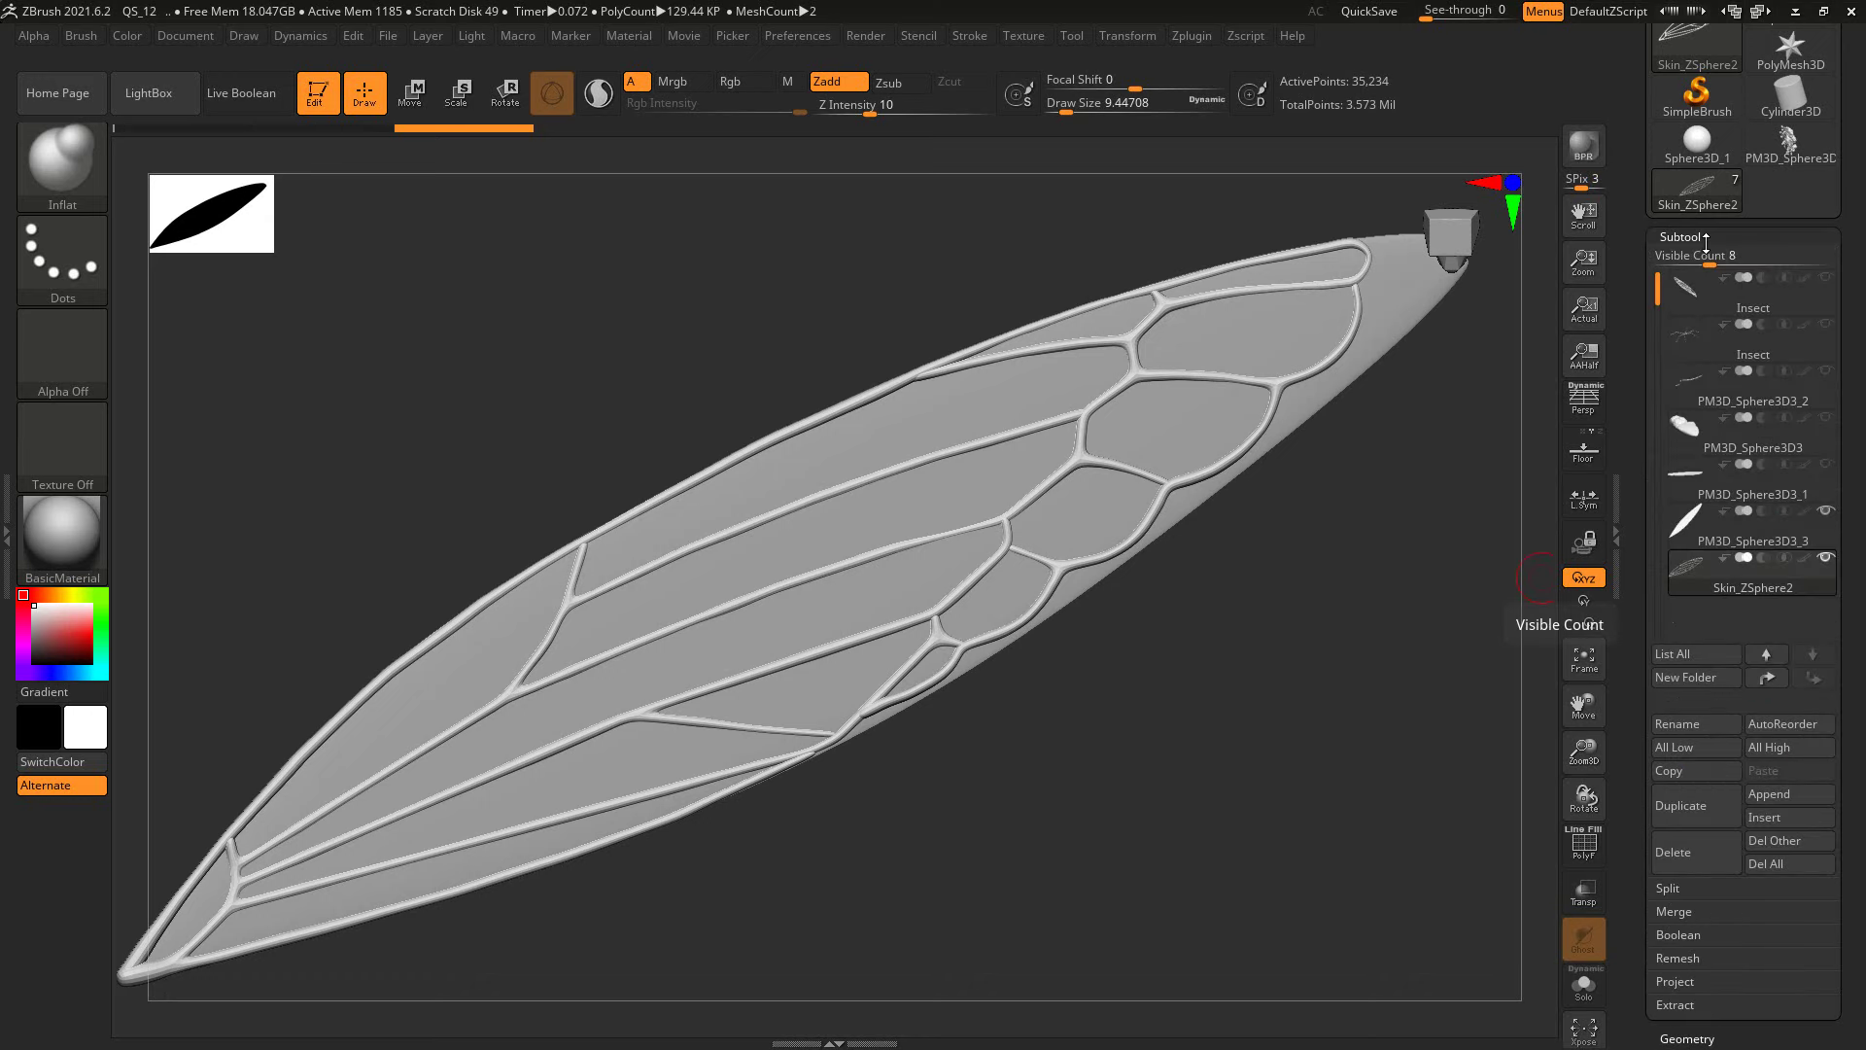
{"action": "left_click", "coordinate": [1705, 238]}
{"action": "left_click", "coordinate": [1701, 258]}
{"action": "scroll", "coordinate": [1740, 486], "scroll_direction": "down", "scroll_amount": 1}
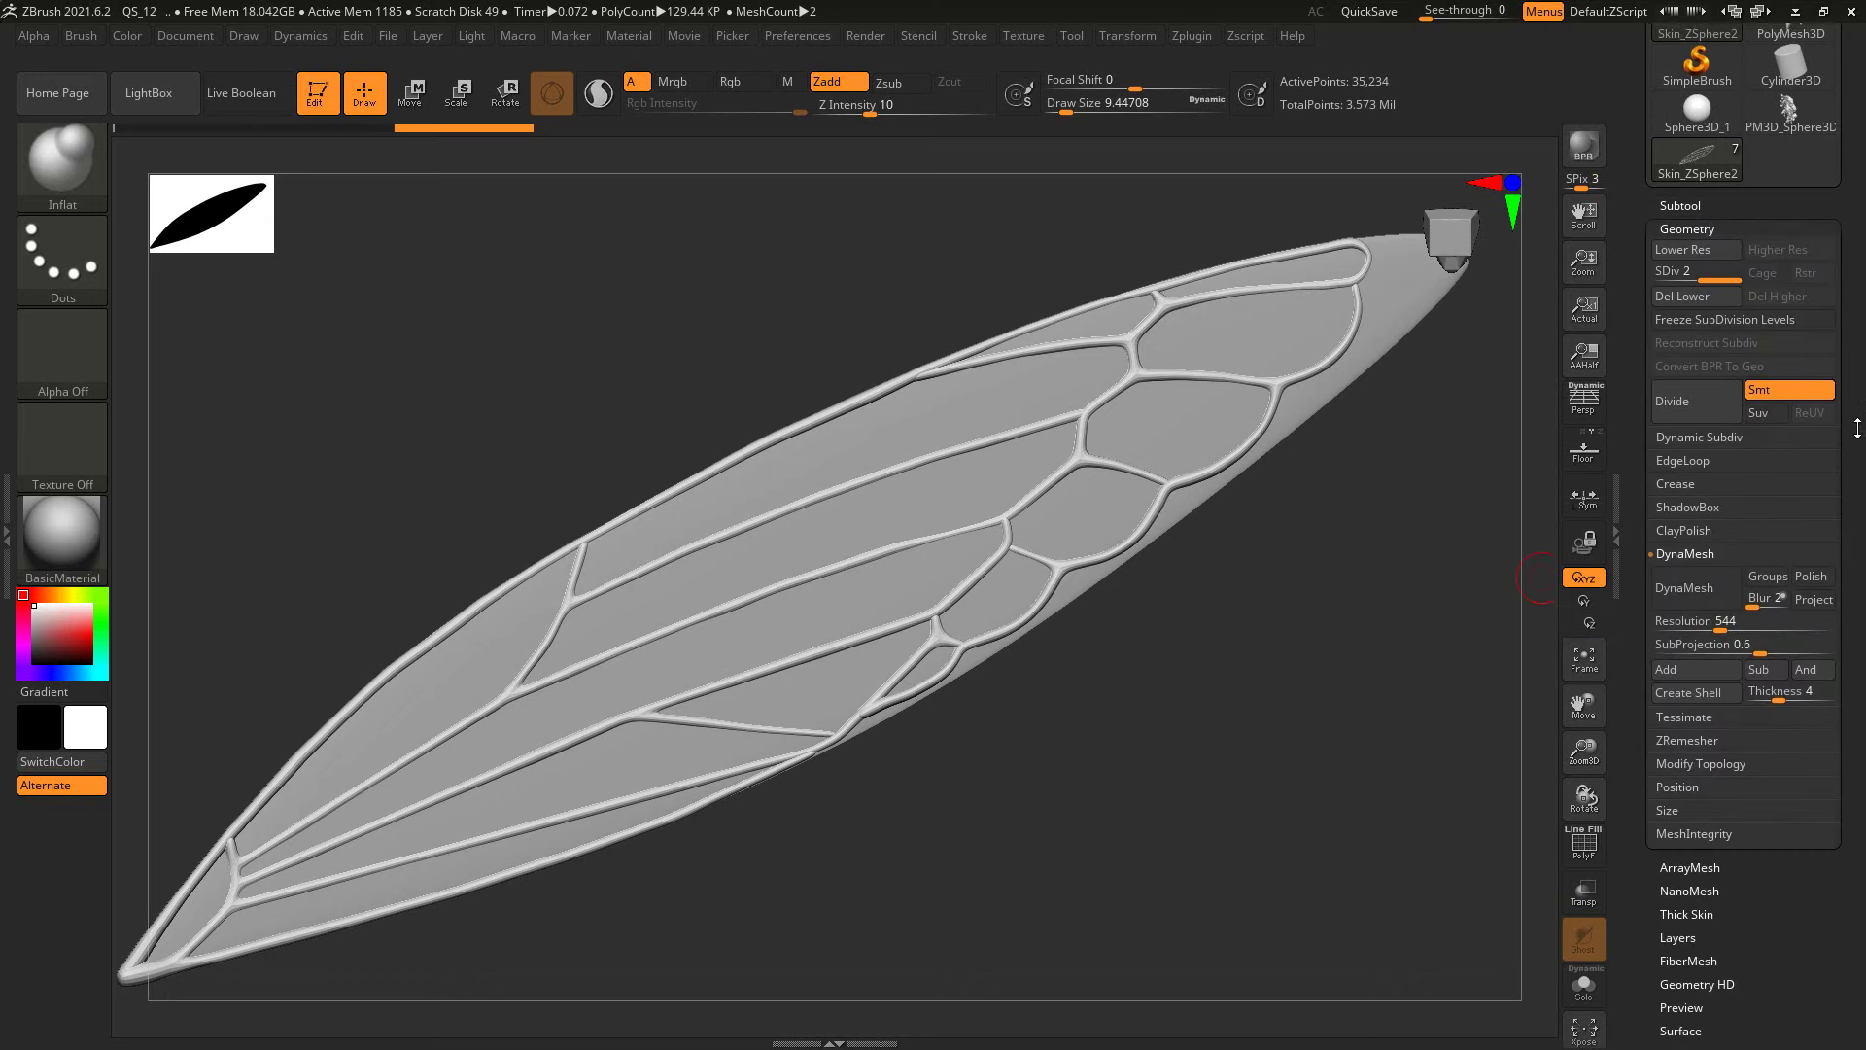
{"action": "left_click_drag", "start_coordinate": [1380, 709], "coordinate": [1346, 716]}
{"action": "left_click", "coordinate": [1583, 842]}
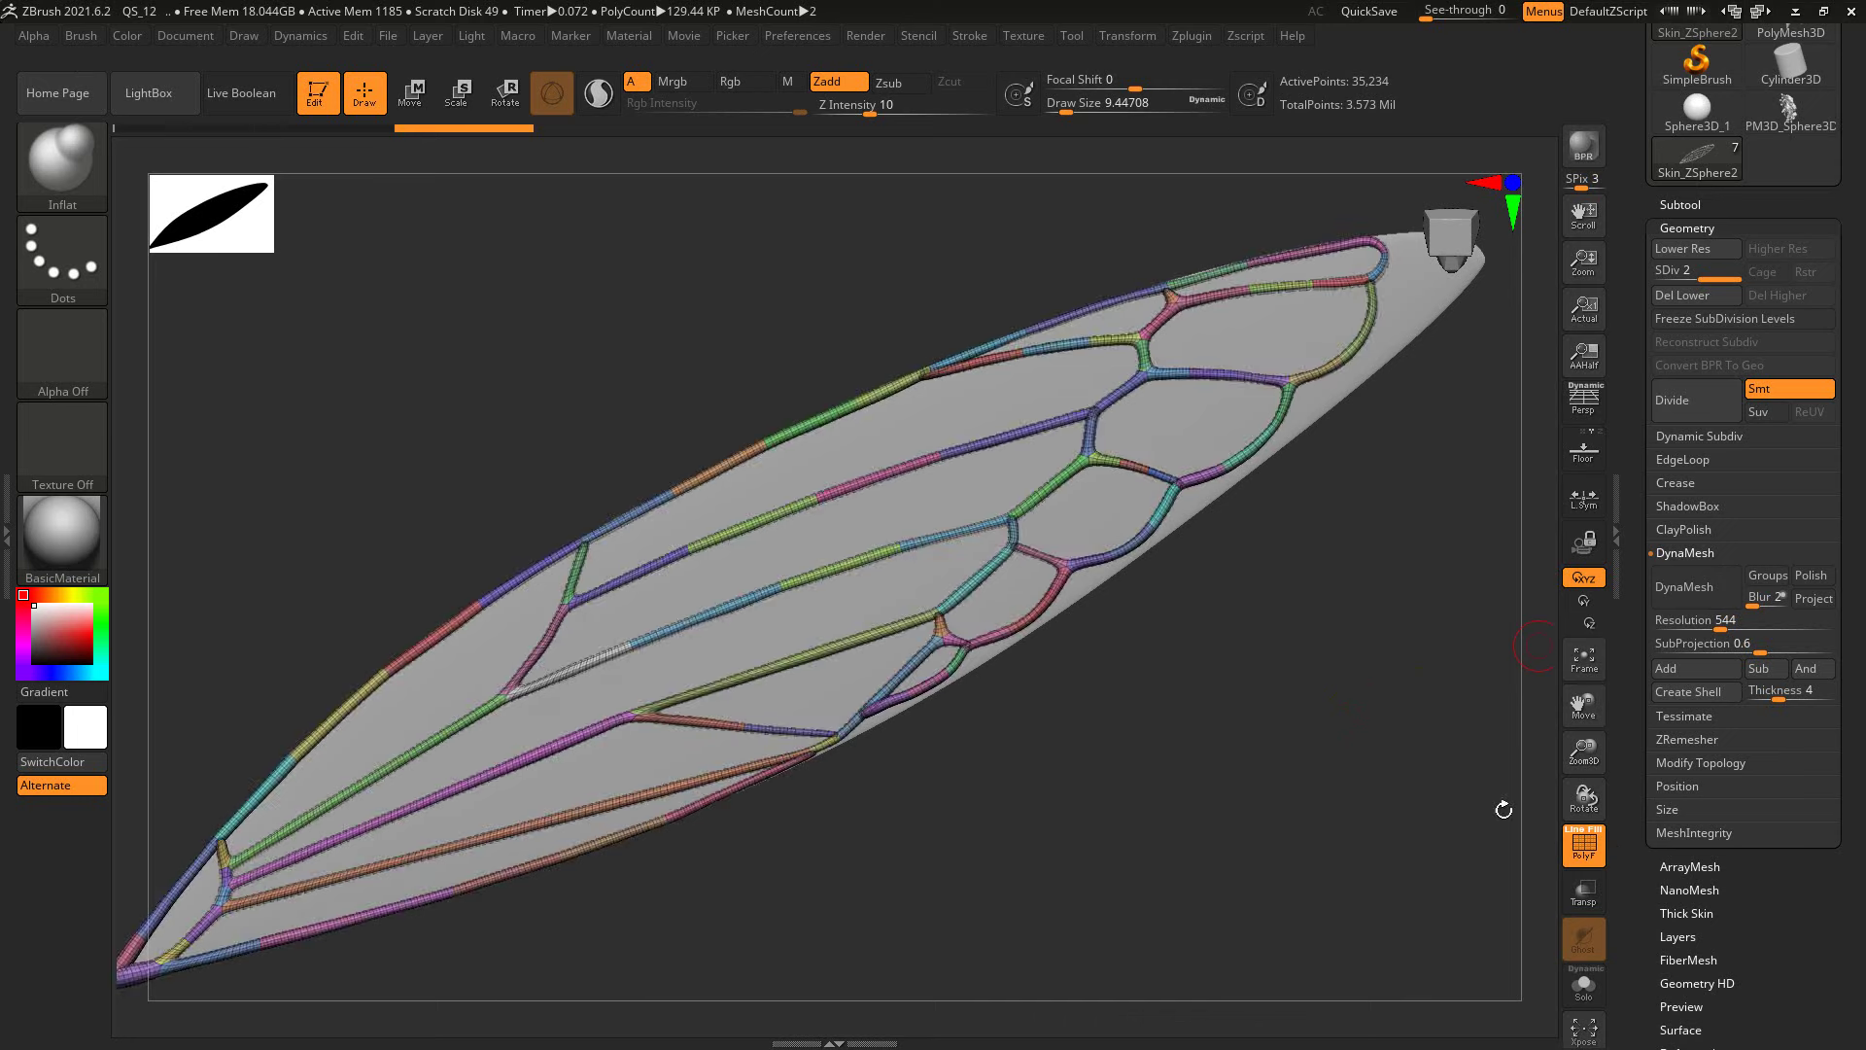
{"action": "left_click", "coordinate": [1580, 842]}
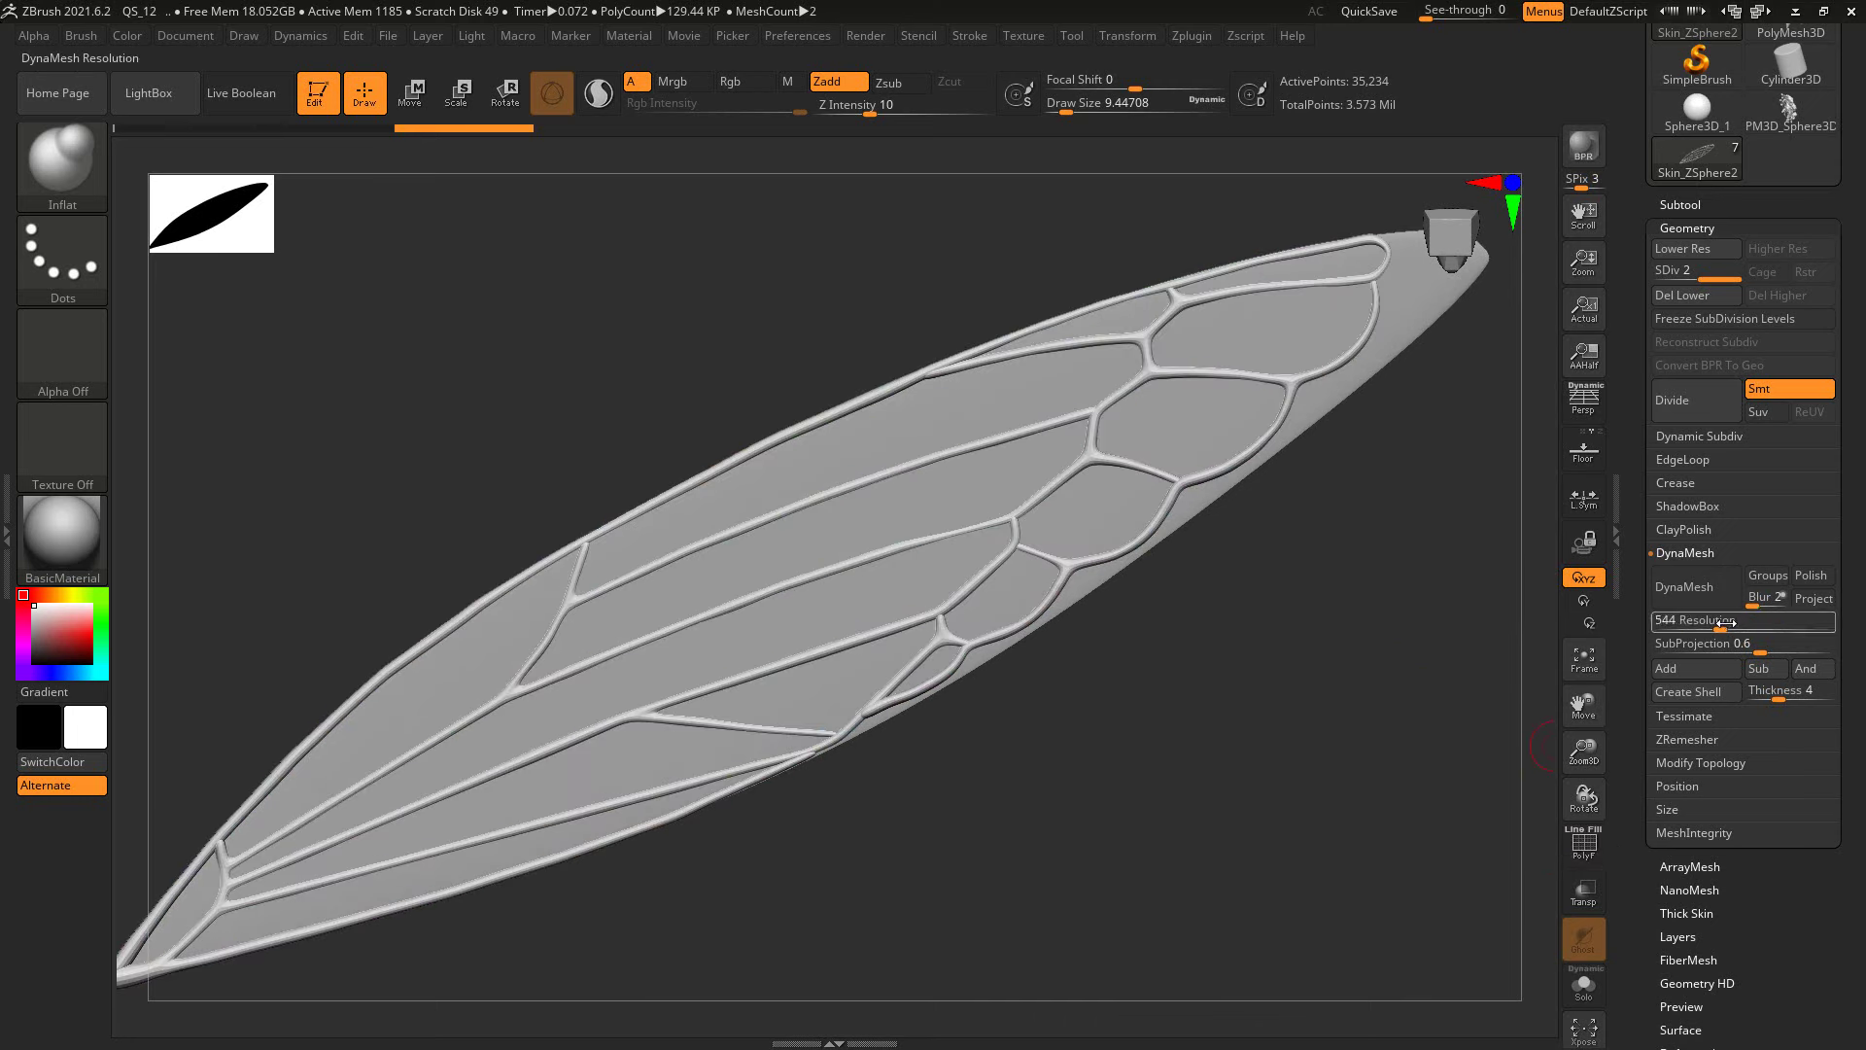
{"action": "left_click_drag", "start_coordinate": [1720, 628], "coordinate": [1772, 630]}
{"action": "left_click", "coordinate": [1683, 587]}
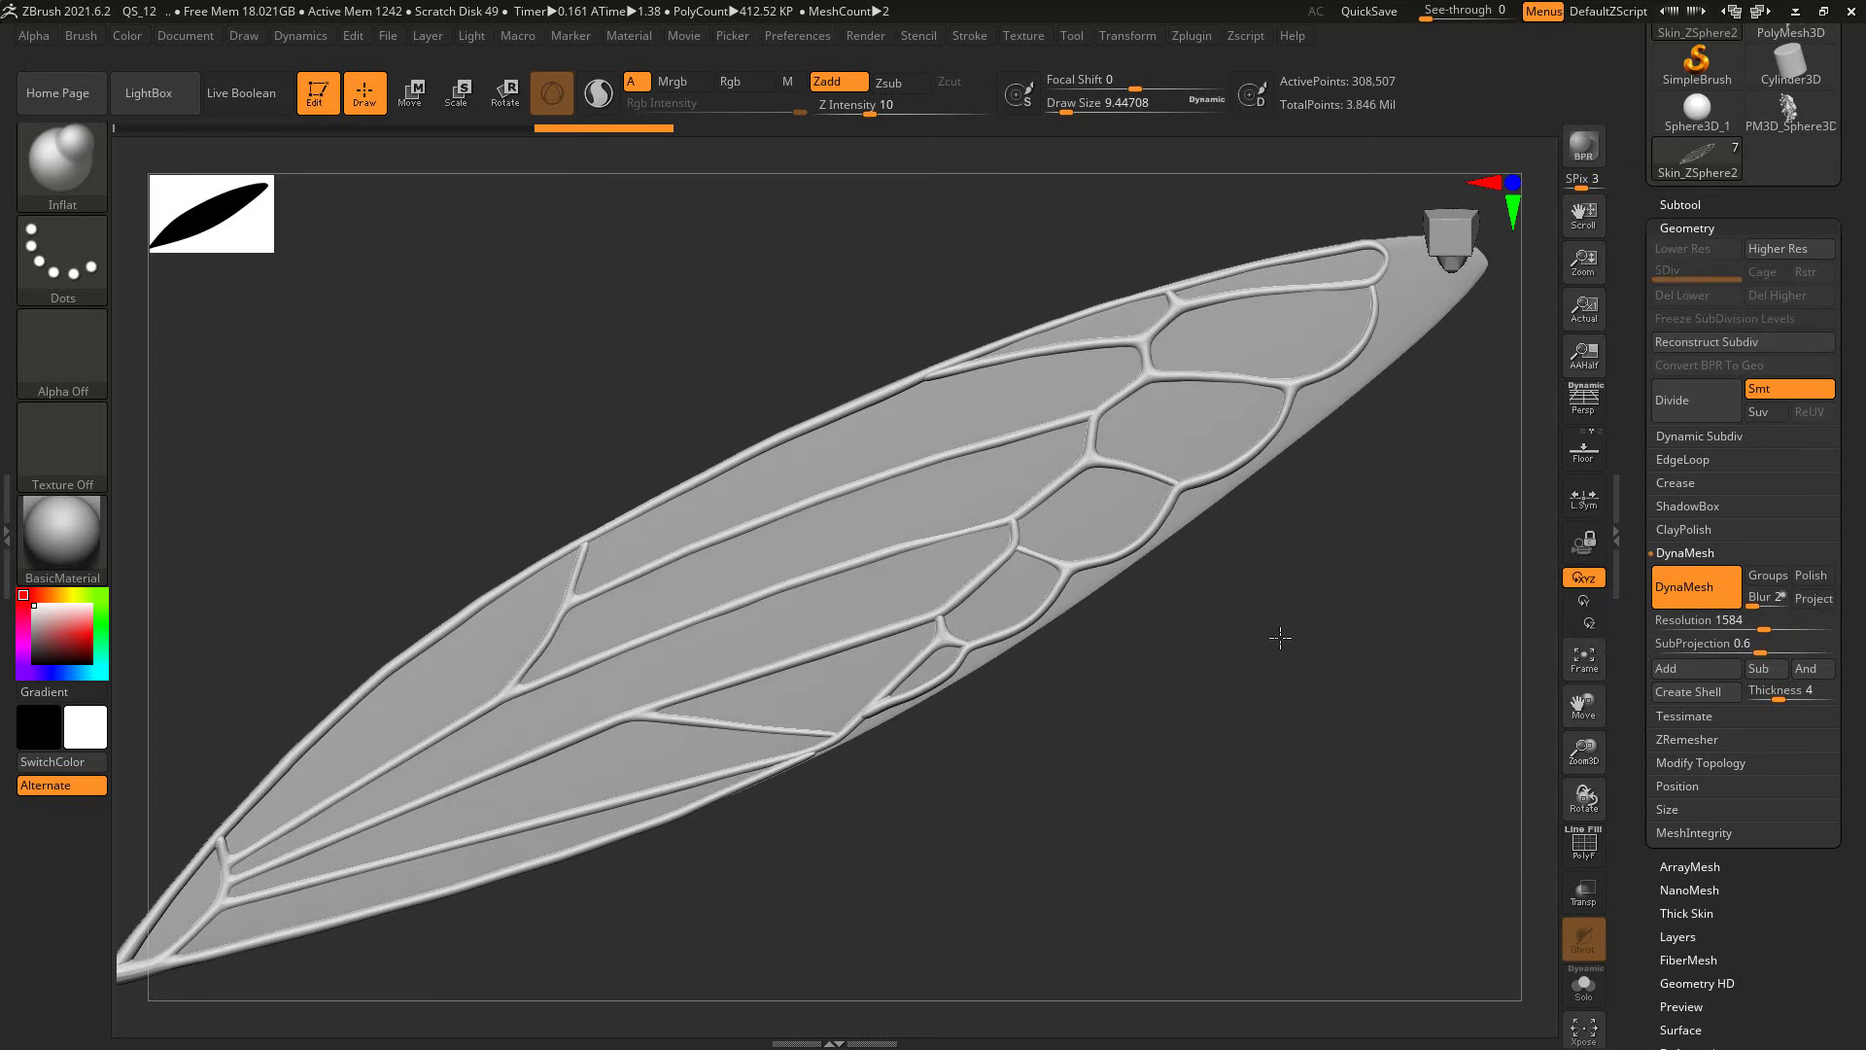
Step: Confirm the remesh and zoom in so the wing fills the view
{"action": "key", "text": "f"}
{"action": "left_click_drag", "start_coordinate": [1584, 750], "coordinate": [1565, 724]}
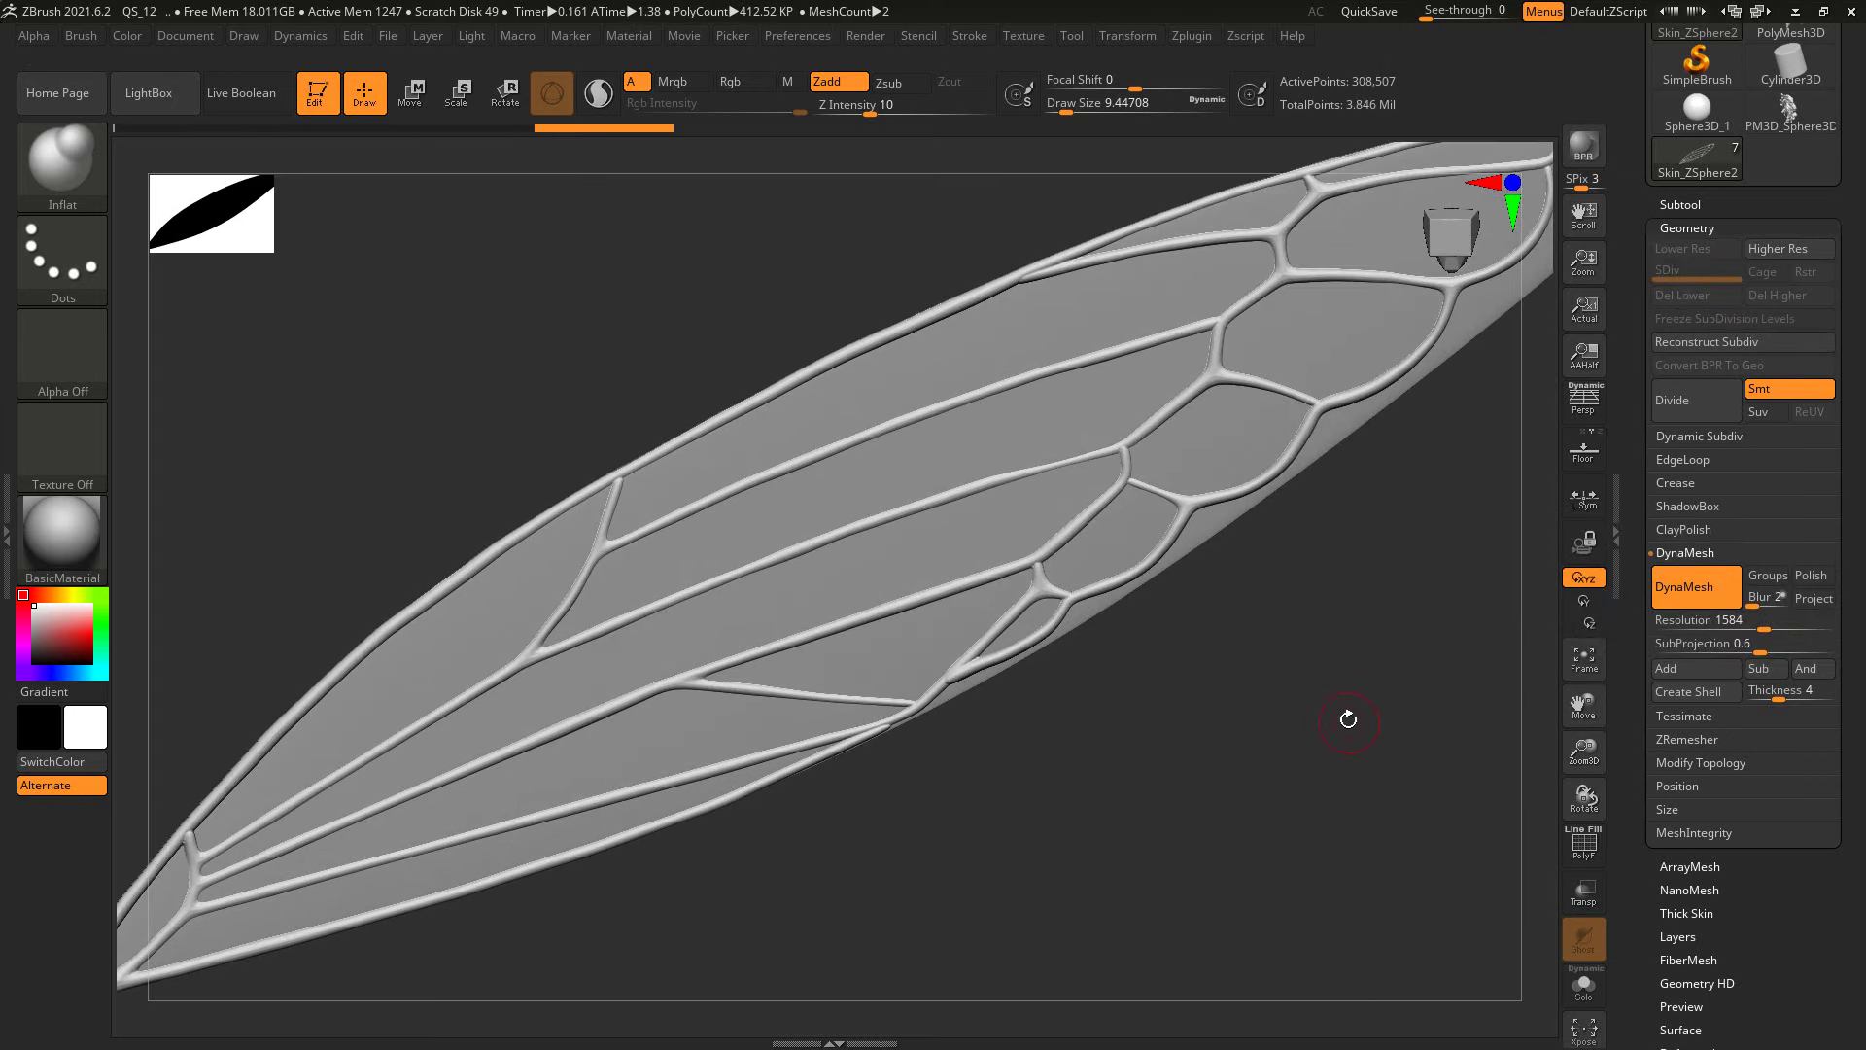
{"action": "right_click_drag", "start_coordinate": [1345, 716], "coordinate": [1325, 684], "text": "alt"}
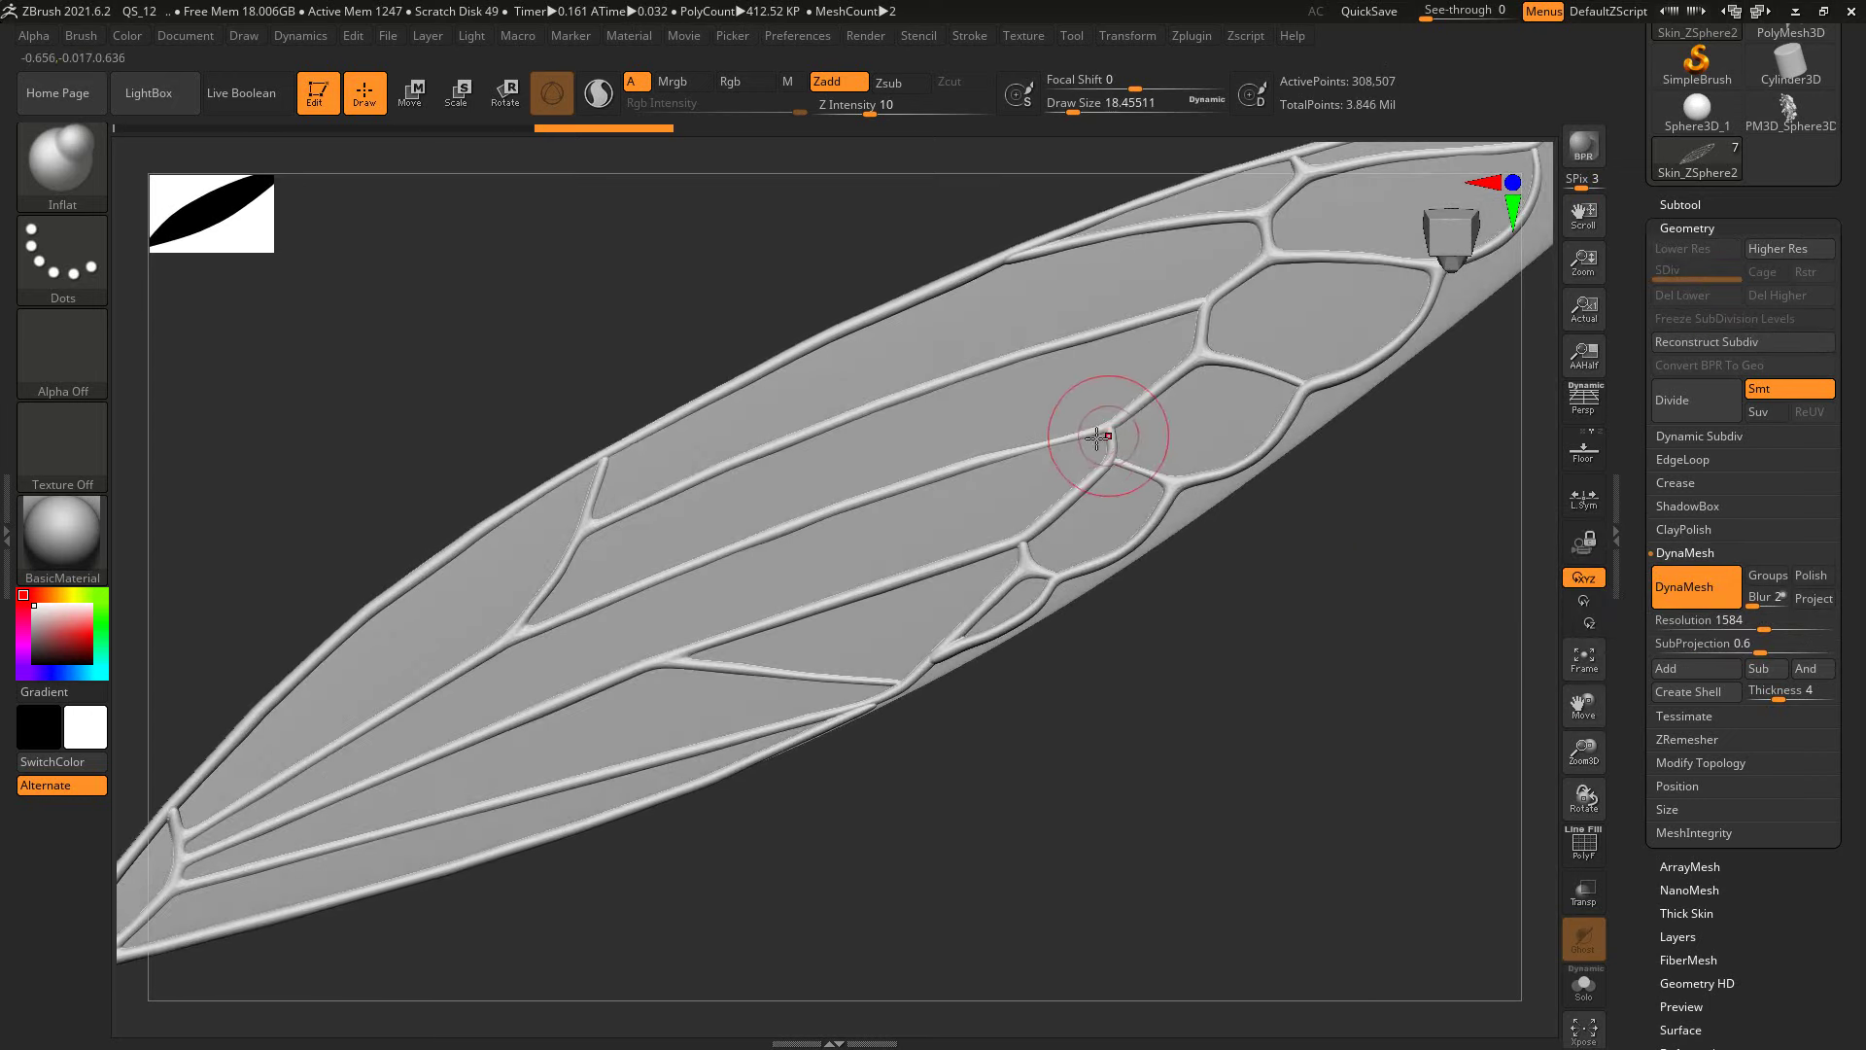
{"action": "key", "text": "bracketright"}
{"action": "key", "text": "bracketleft"}
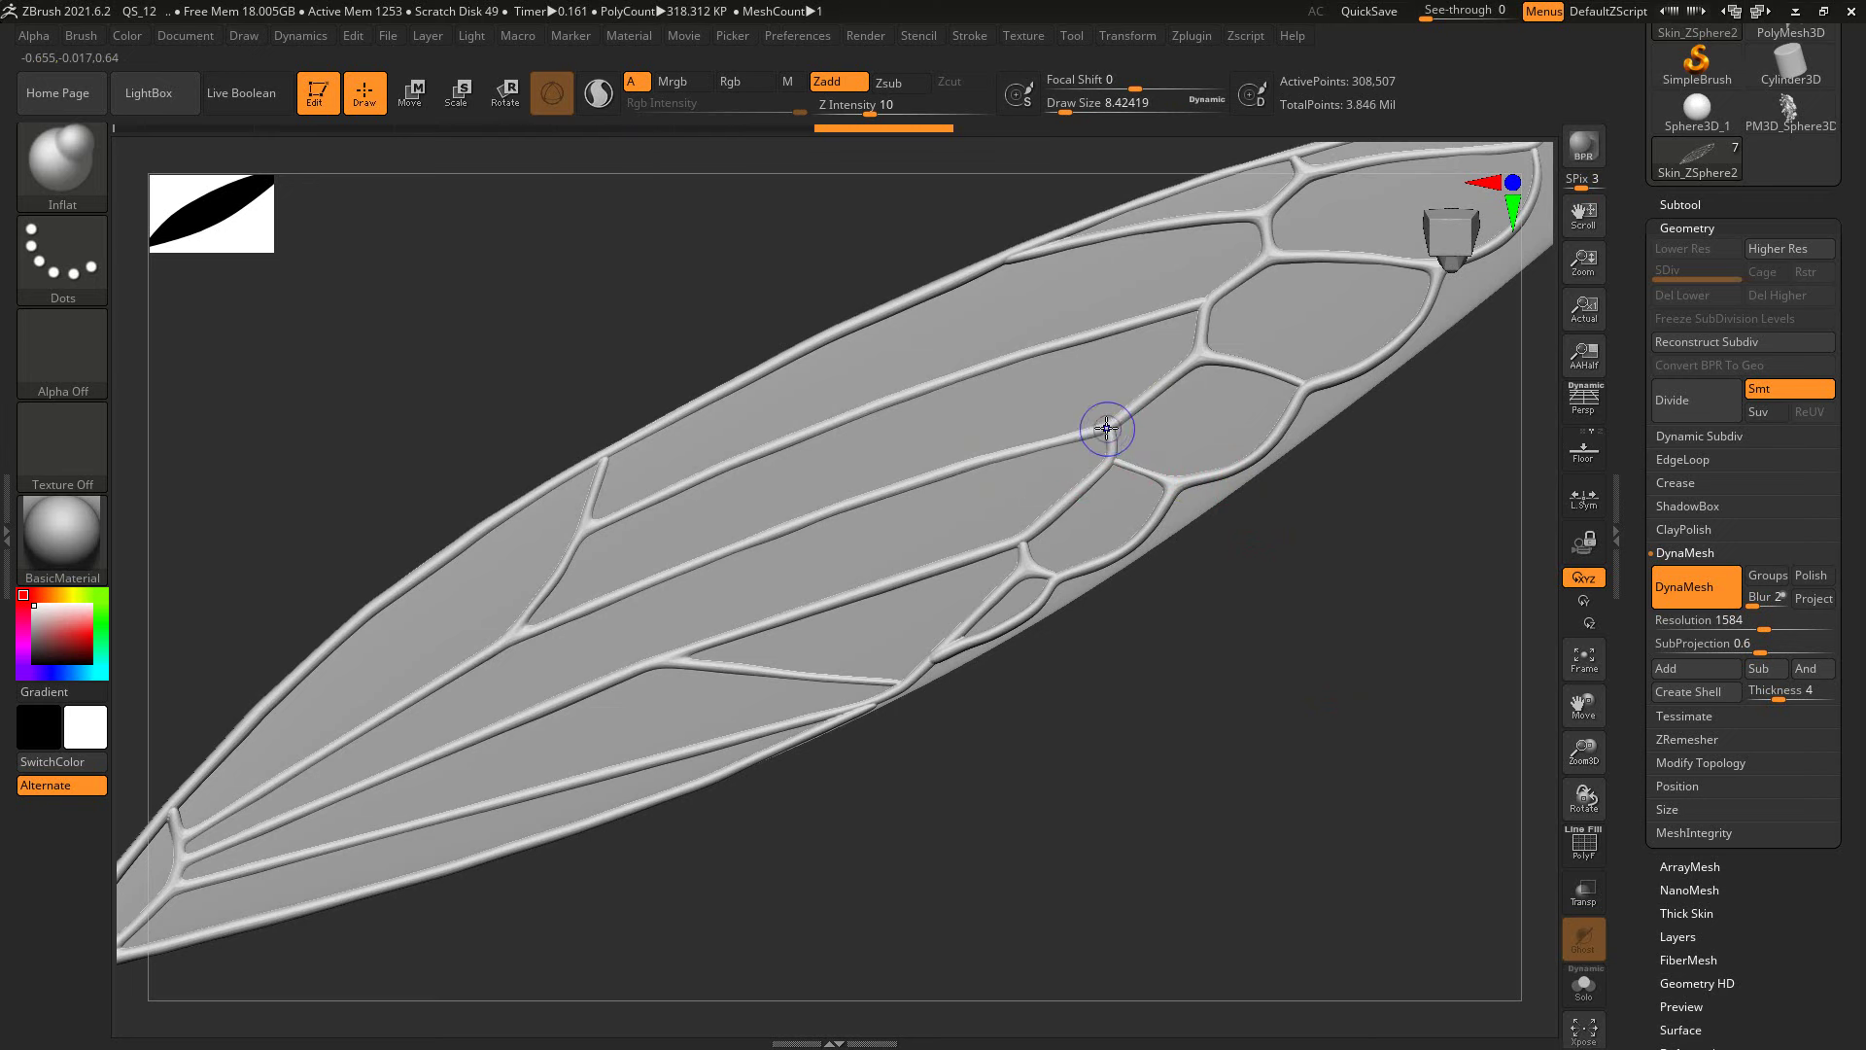
{"action": "key", "text": "shift"}
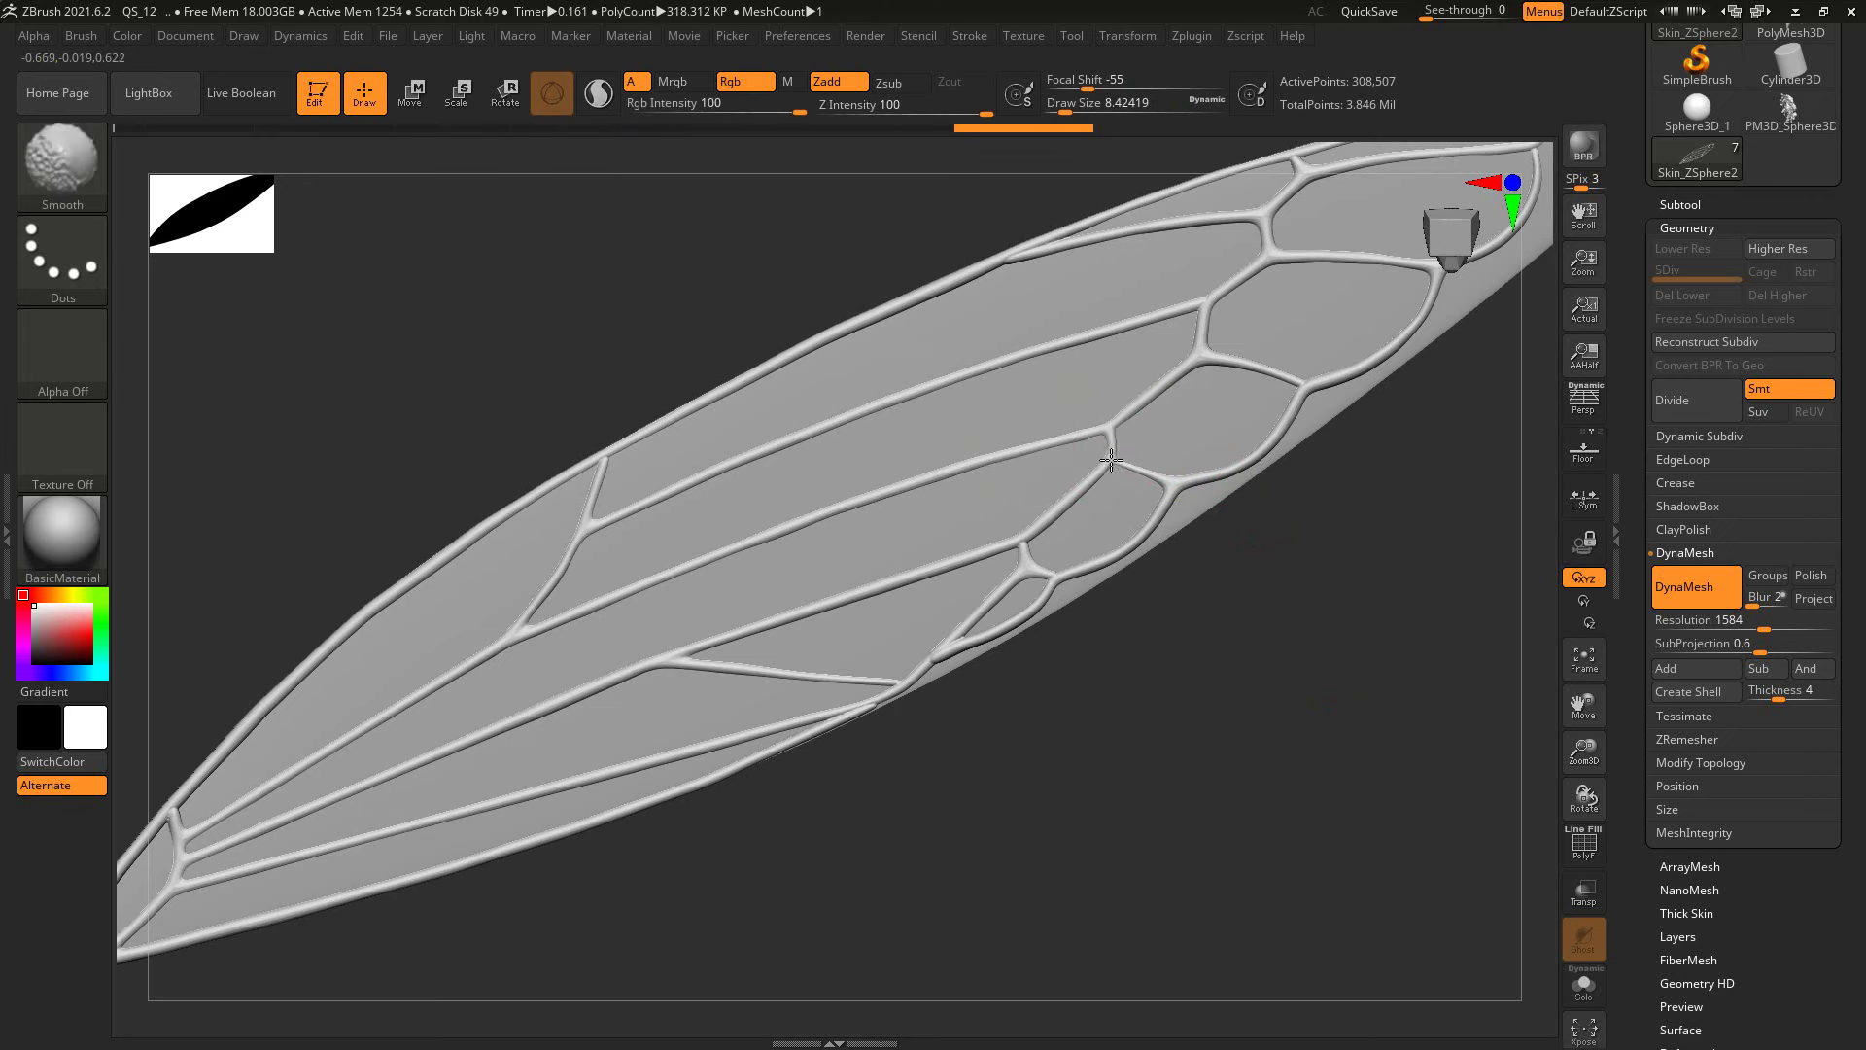
Step: Smooth the vein bends in the wing's middle and the junction near the leading edge
{"action": "mouse_move", "coordinate": [1116, 451]}
{"action": "left_mouse_down", "text": "shift"}
{"action": "mouse_move", "coordinate": [1161, 481]}
{"action": "mouse_move", "coordinate": [1030, 571]}
{"action": "left_mouse_up", "text": "shift"}
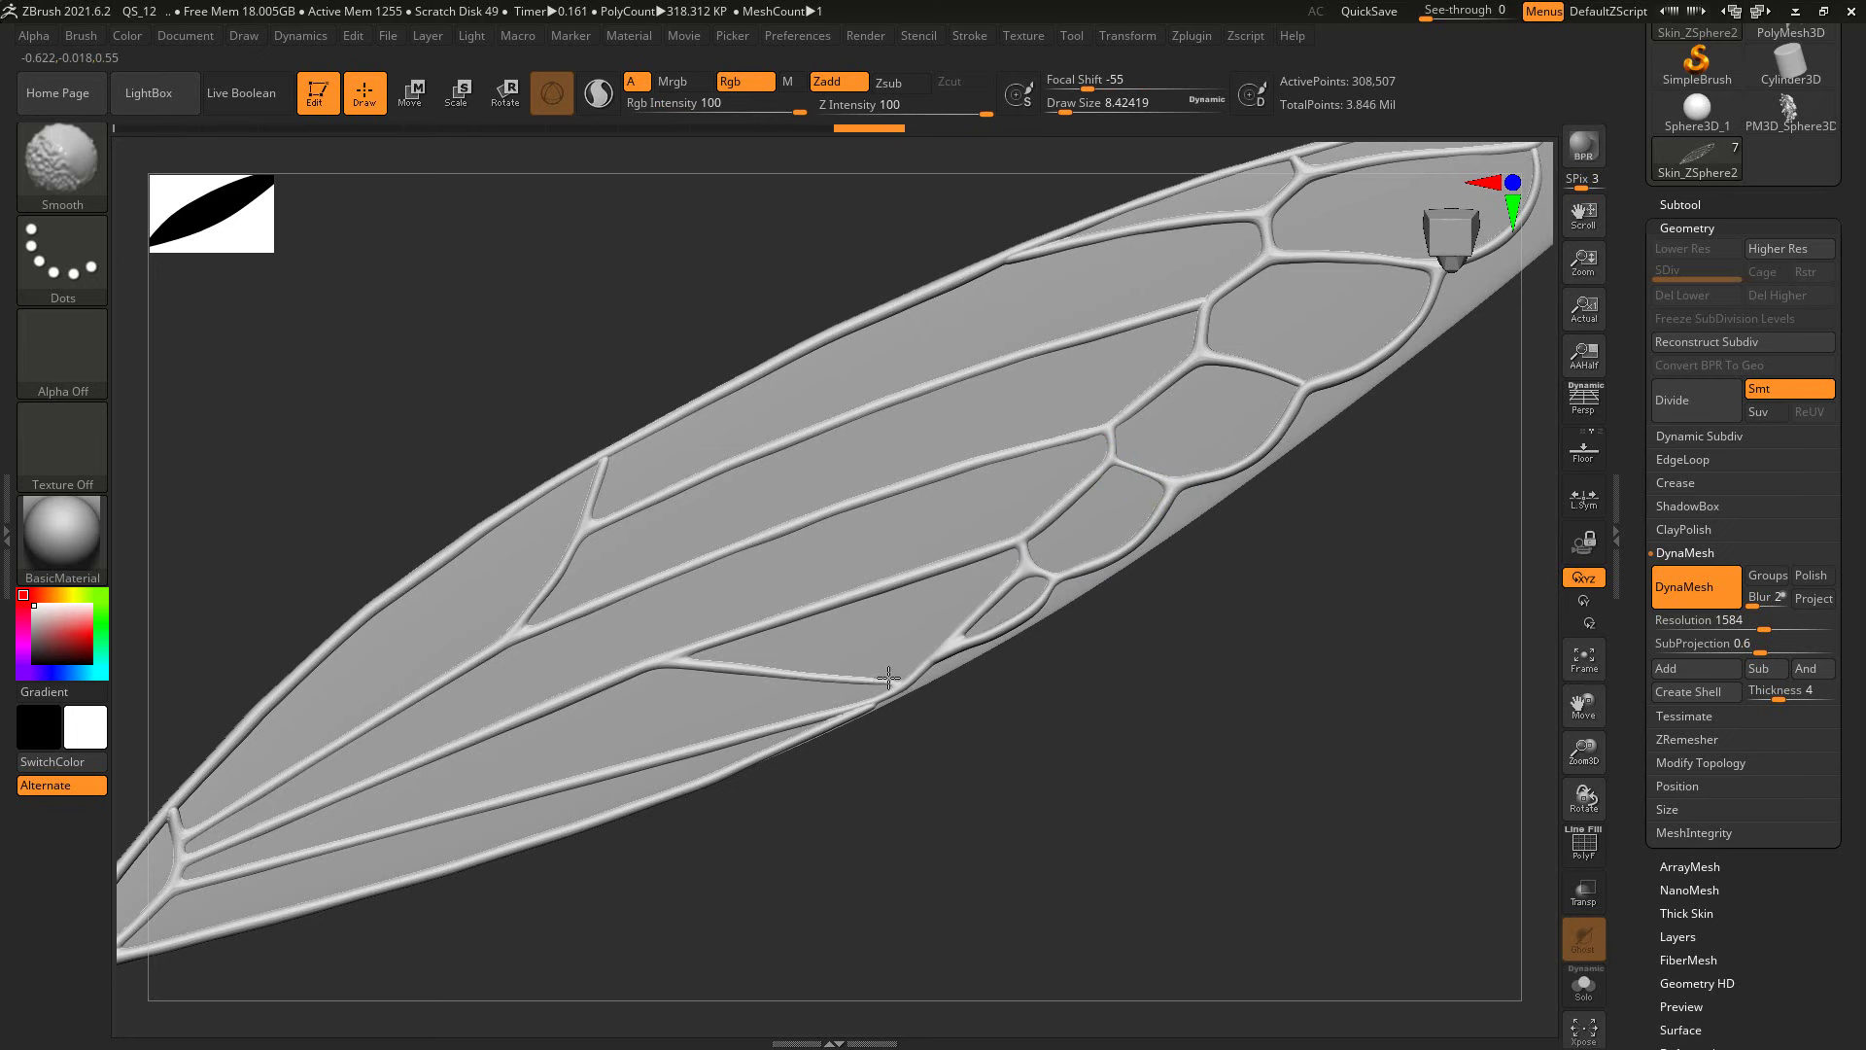
{"action": "mouse_move", "coordinate": [889, 678]}
{"action": "left_mouse_down"}
{"action": "mouse_move", "coordinate": [910, 700]}
{"action": "mouse_move", "coordinate": [914, 668]}
{"action": "left_mouse_up"}
{"action": "key", "text": "shift"}
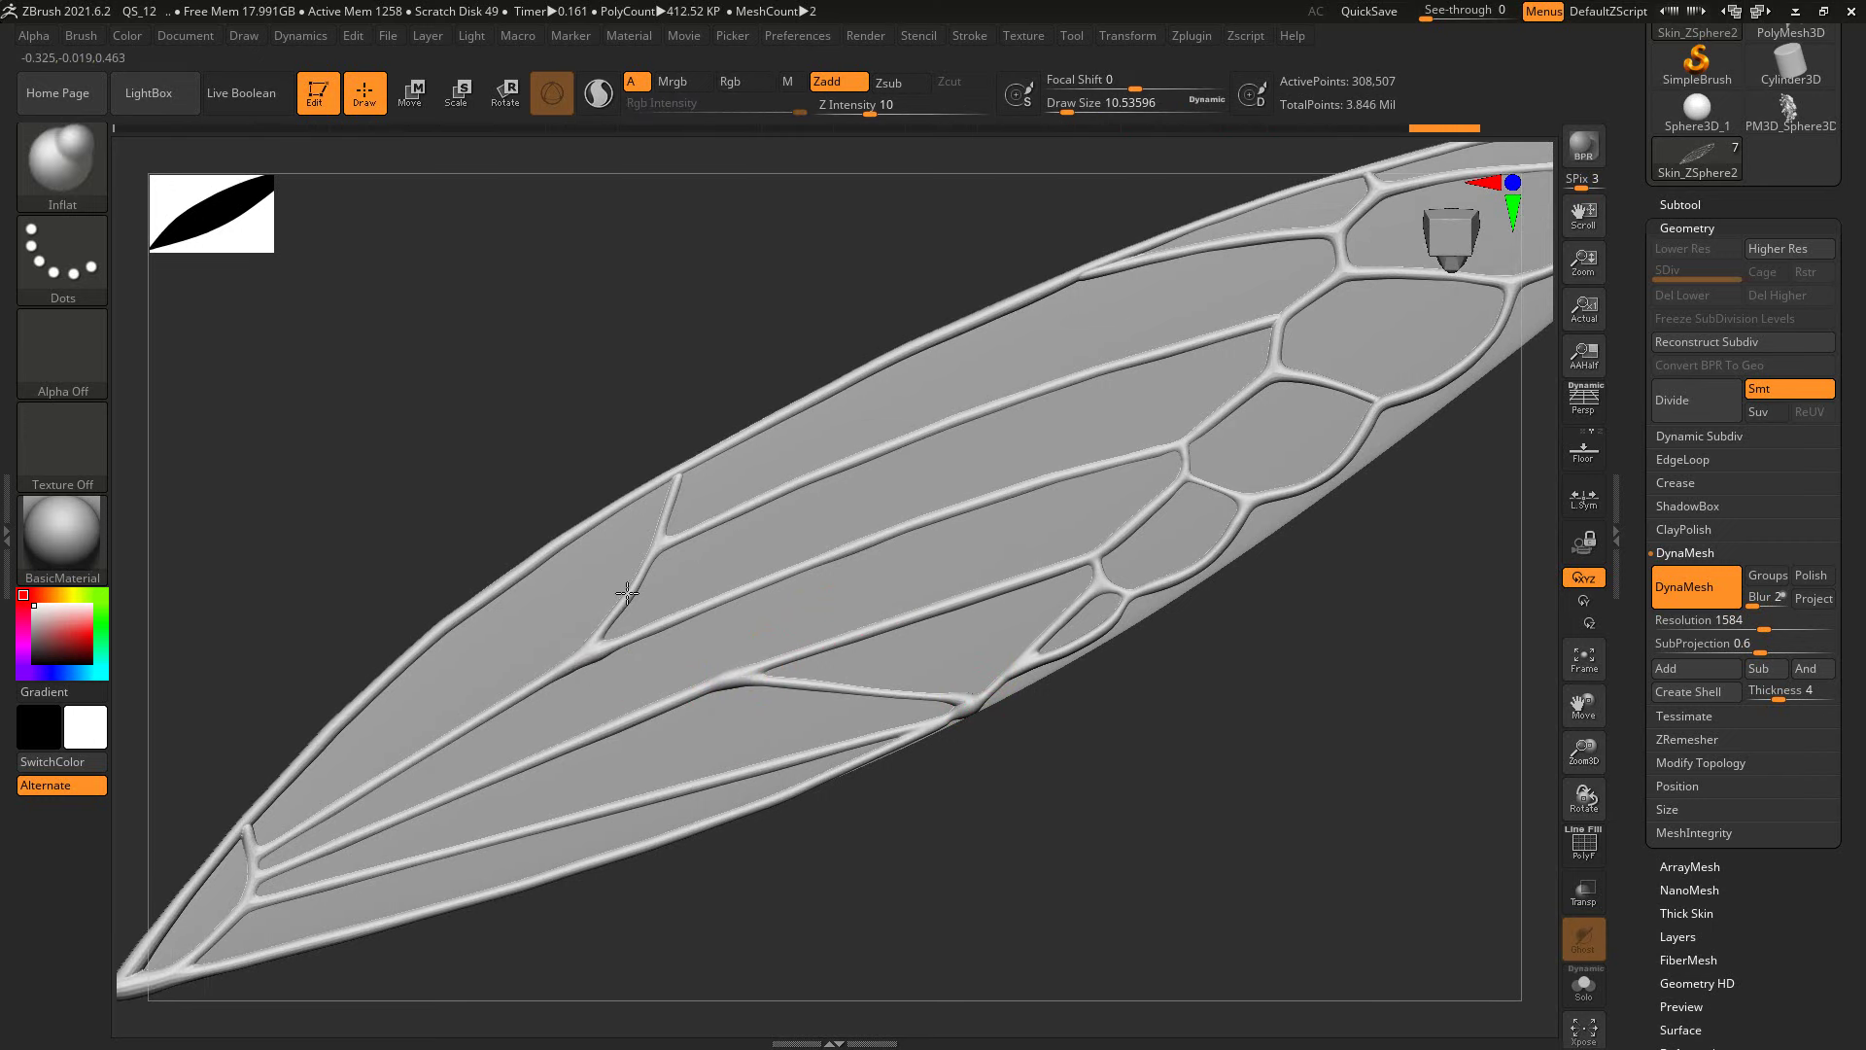
{"action": "mouse_move", "coordinate": [667, 534]}
{"action": "left_mouse_down", "text": "shift"}
{"action": "mouse_move", "coordinate": [768, 479]}
{"action": "mouse_move", "coordinate": [667, 509]}
{"action": "mouse_move", "coordinate": [668, 483]}
{"action": "left_mouse_up", "text": "shift"}
{"action": "key", "text": "s"}
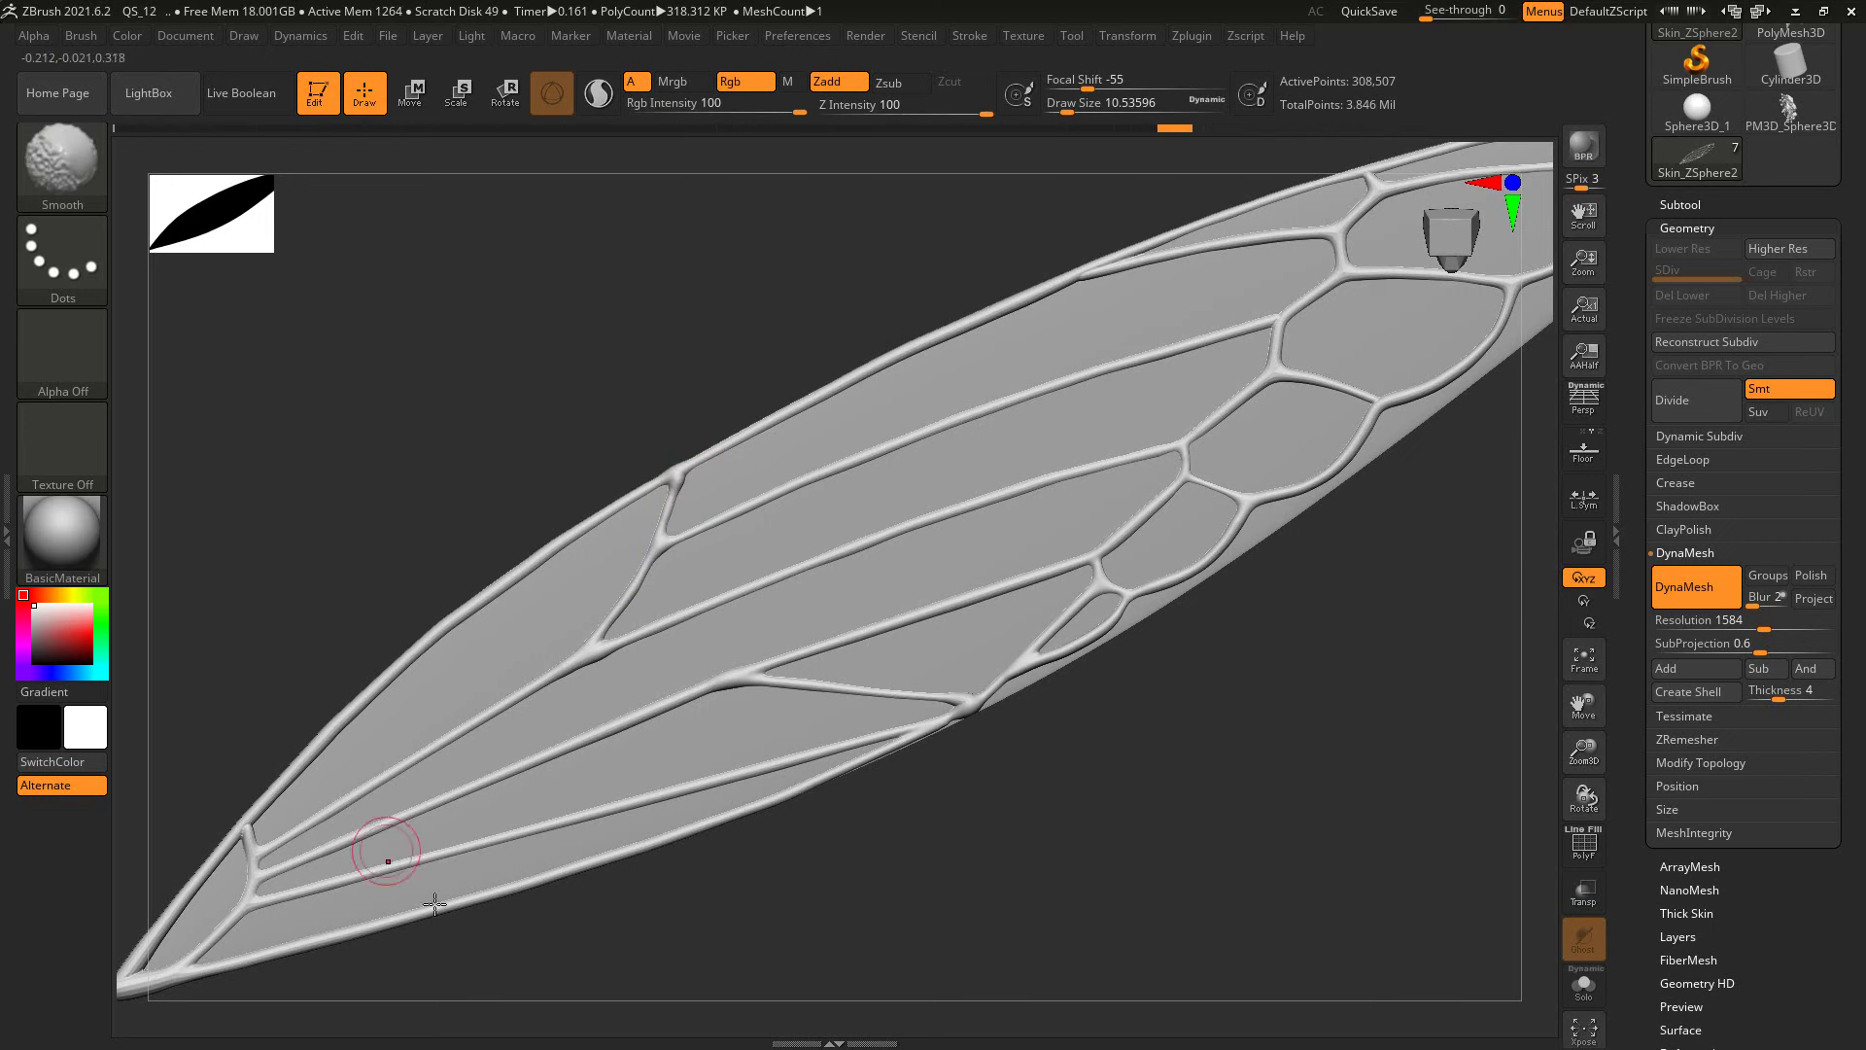
{"action": "left_click_drag", "start_coordinate": [395, 909], "coordinate": [437, 616]}
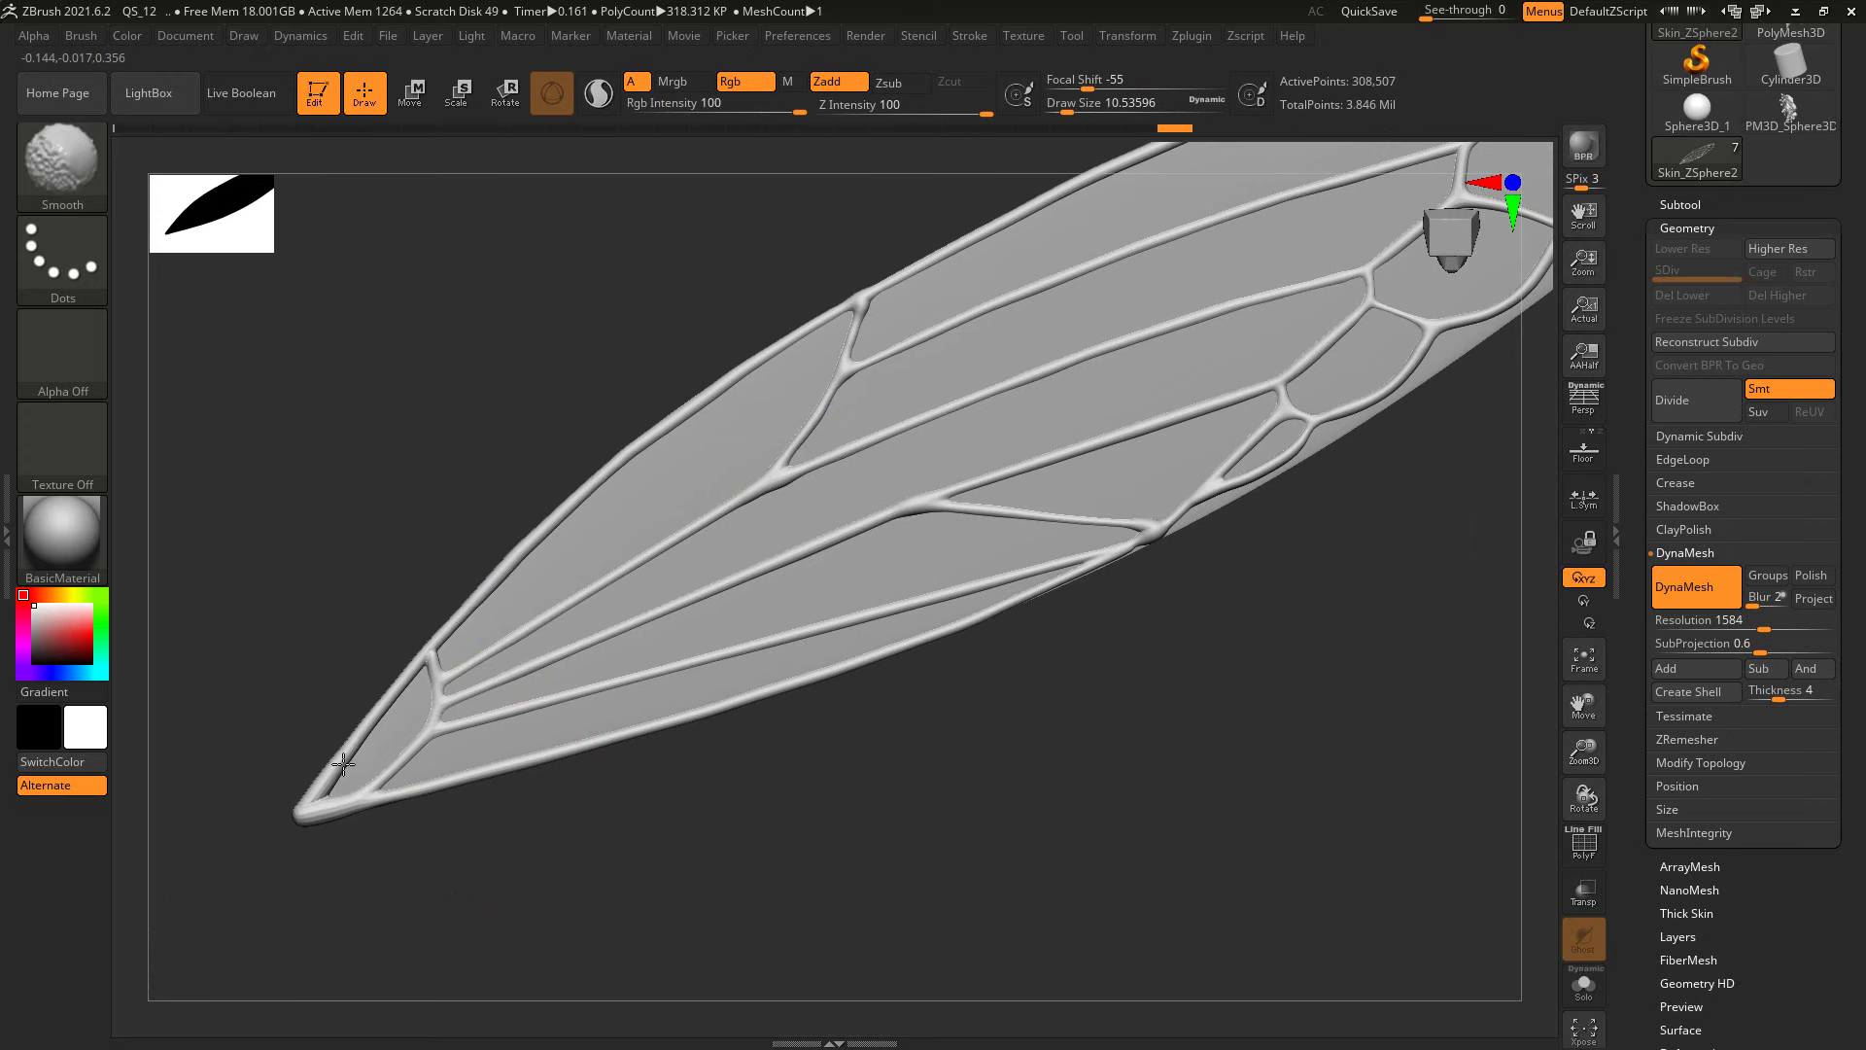
{"action": "key", "text": "shift"}
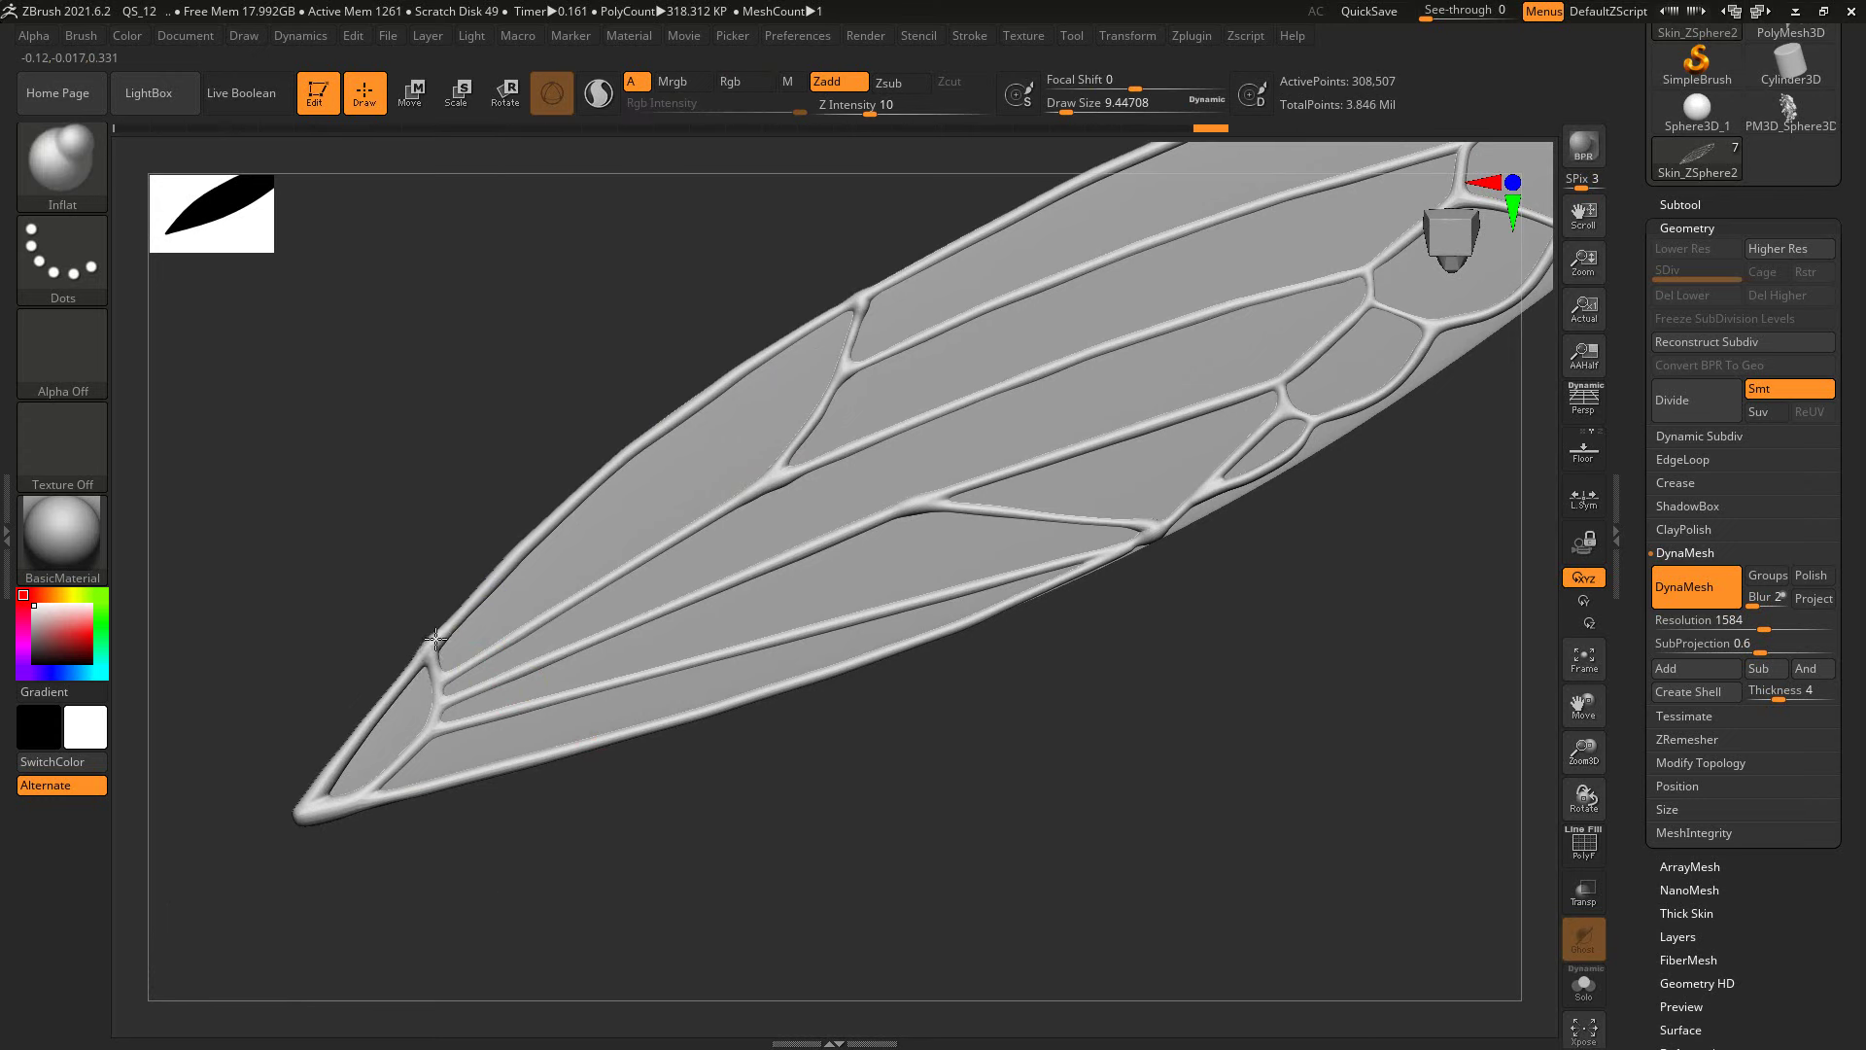
Step: Inflate and smooth the veins near the wing's pointed end, checking from new angles
{"action": "mouse_move", "coordinate": [435, 638]}
{"action": "left_mouse_down"}
{"action": "mouse_move", "coordinate": [330, 768]}
{"action": "mouse_move", "coordinate": [382, 768]}
{"action": "left_mouse_up"}
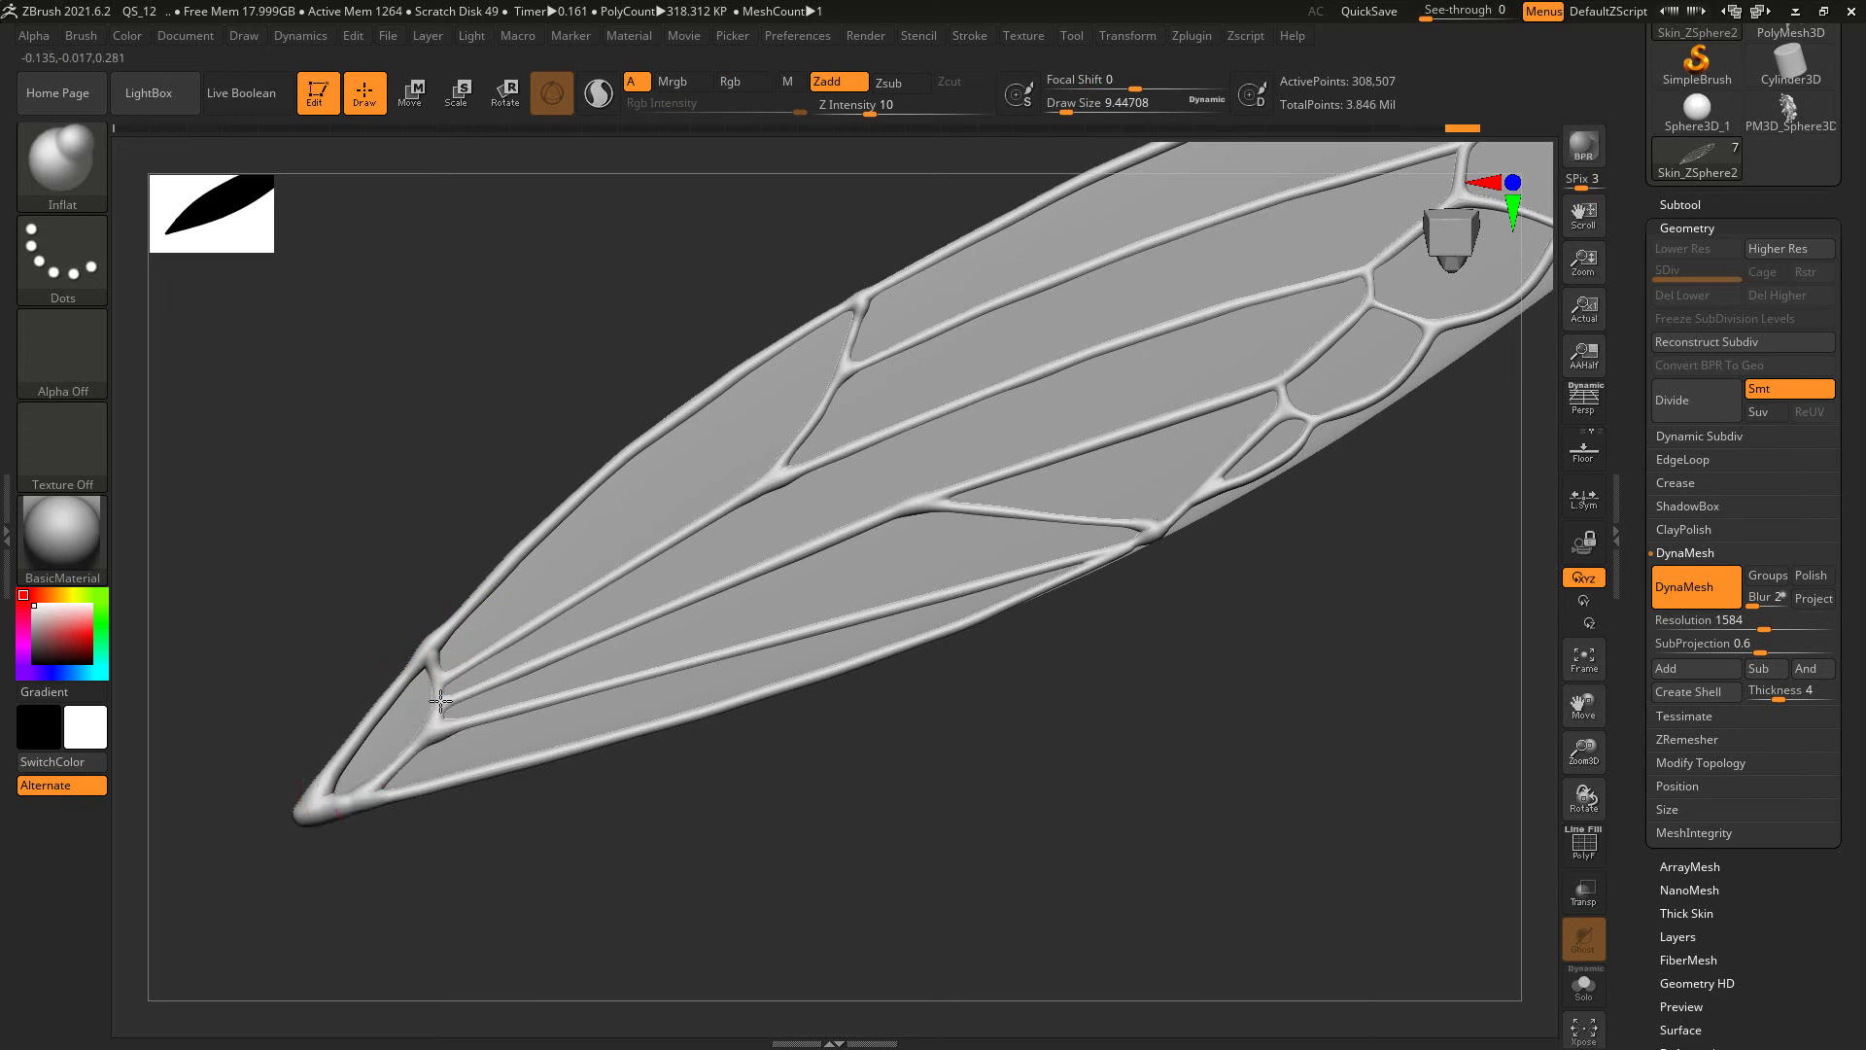
{"action": "left_click_drag", "start_coordinate": [440, 680], "coordinate": [436, 666], "text": "shift"}
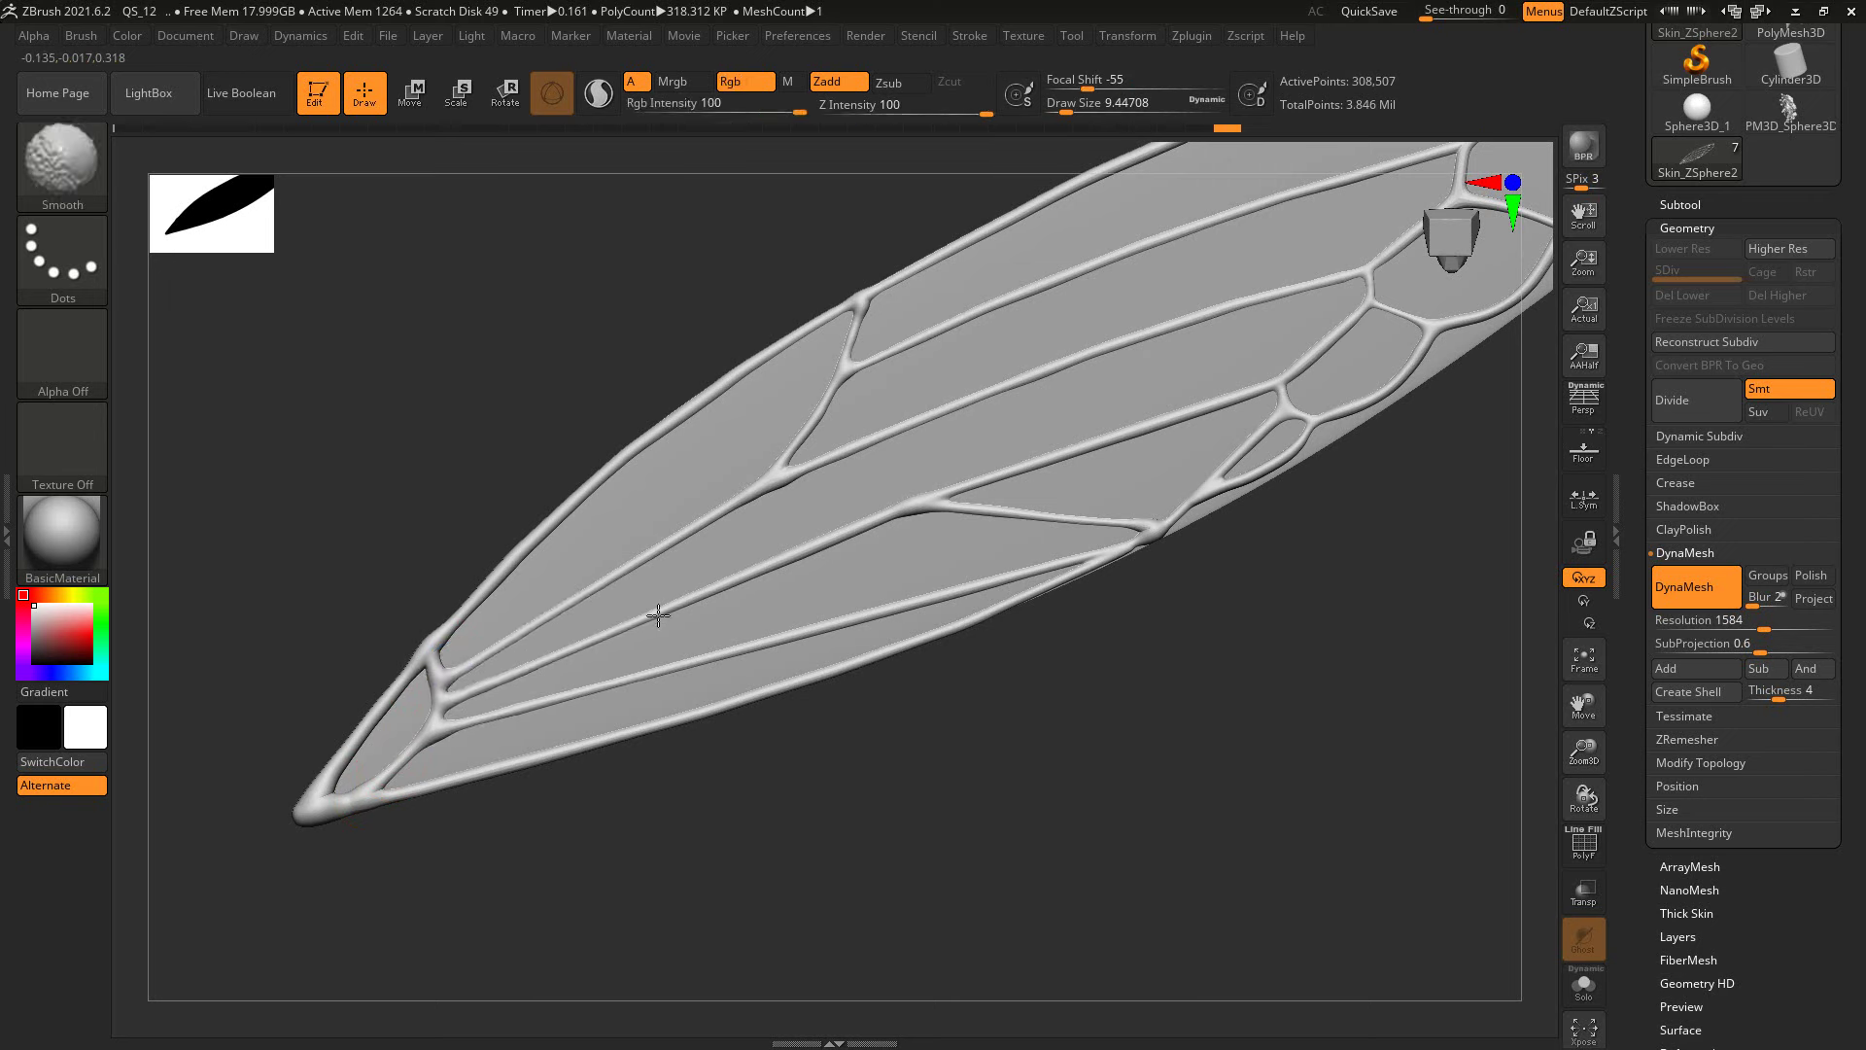
{"action": "left_click_drag", "start_coordinate": [1132, 619], "coordinate": [762, 591]}
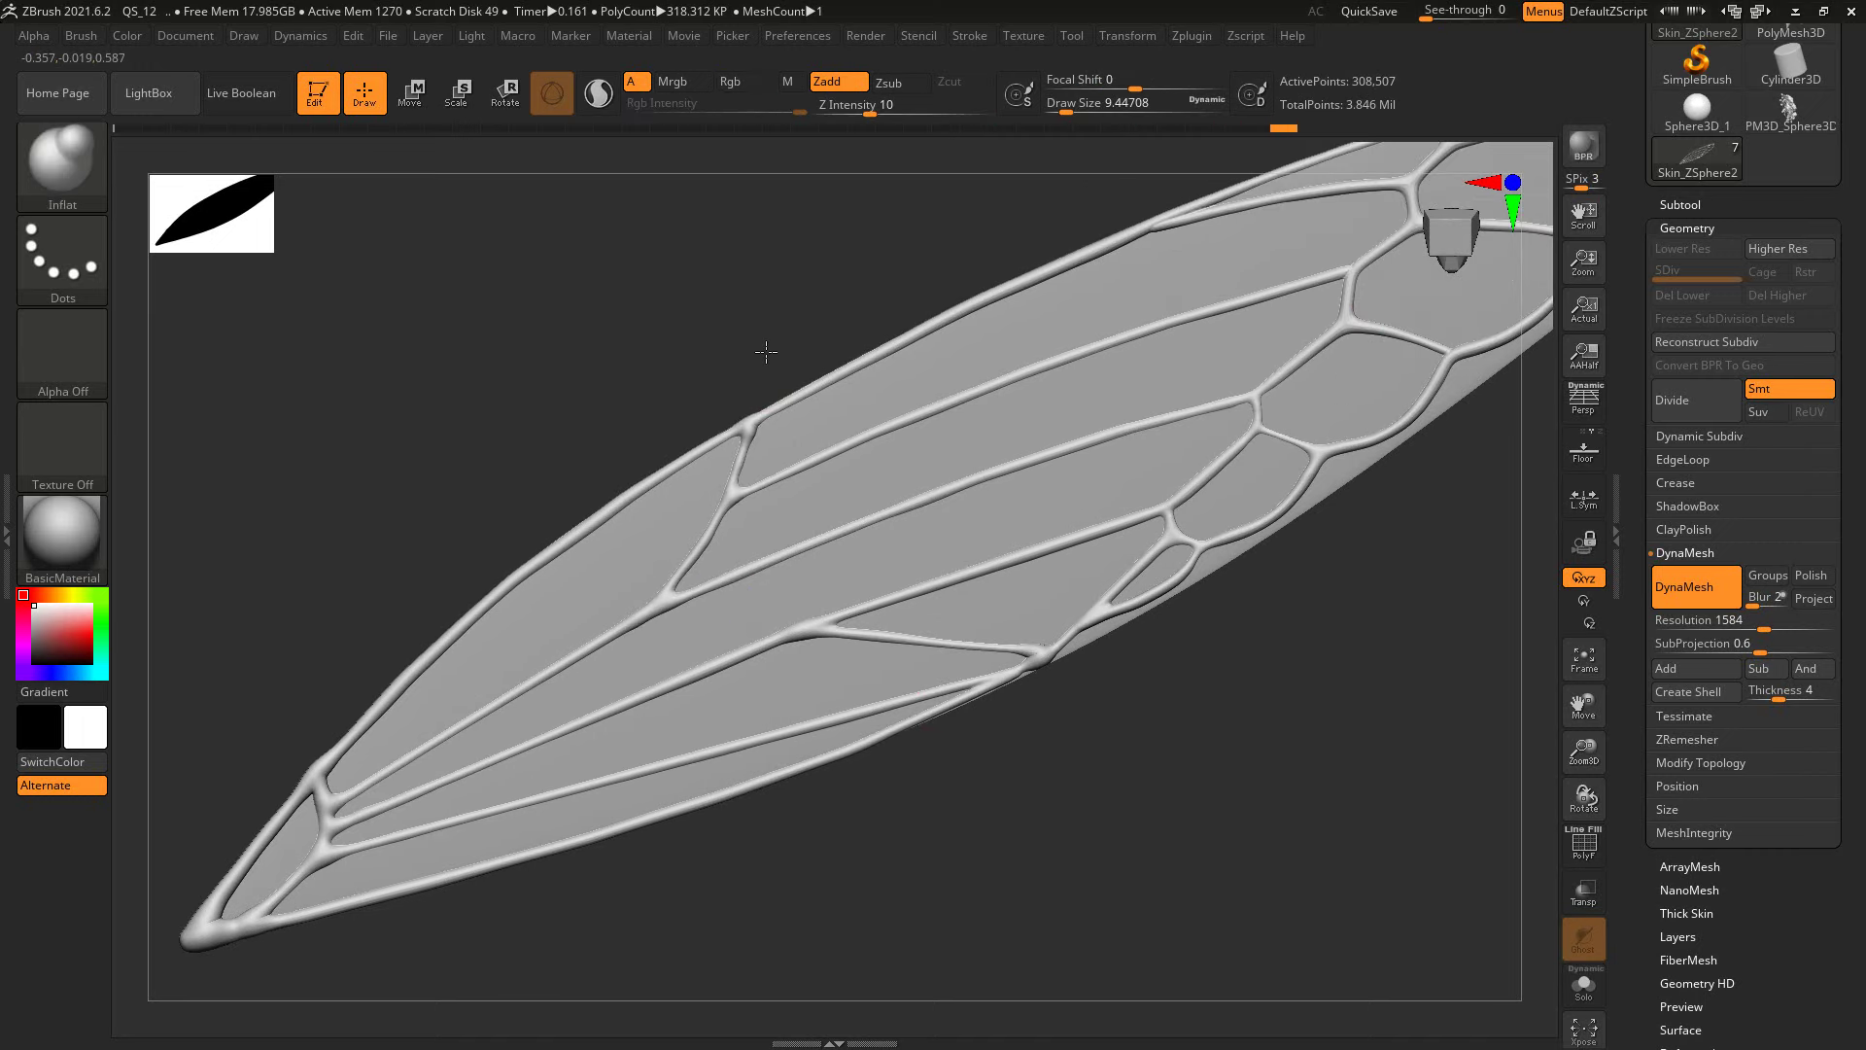
{"action": "left_click_drag", "start_coordinate": [762, 350], "coordinate": [1178, 404]}
{"action": "mouse_move", "coordinate": [1073, 525]}
{"action": "left_mouse_down"}
{"action": "mouse_move", "coordinate": [1078, 548]}
{"action": "mouse_move", "coordinate": [1058, 541]}
{"action": "left_mouse_up"}
{"action": "left_click_drag", "start_coordinate": [1237, 547], "coordinate": [1047, 627]}
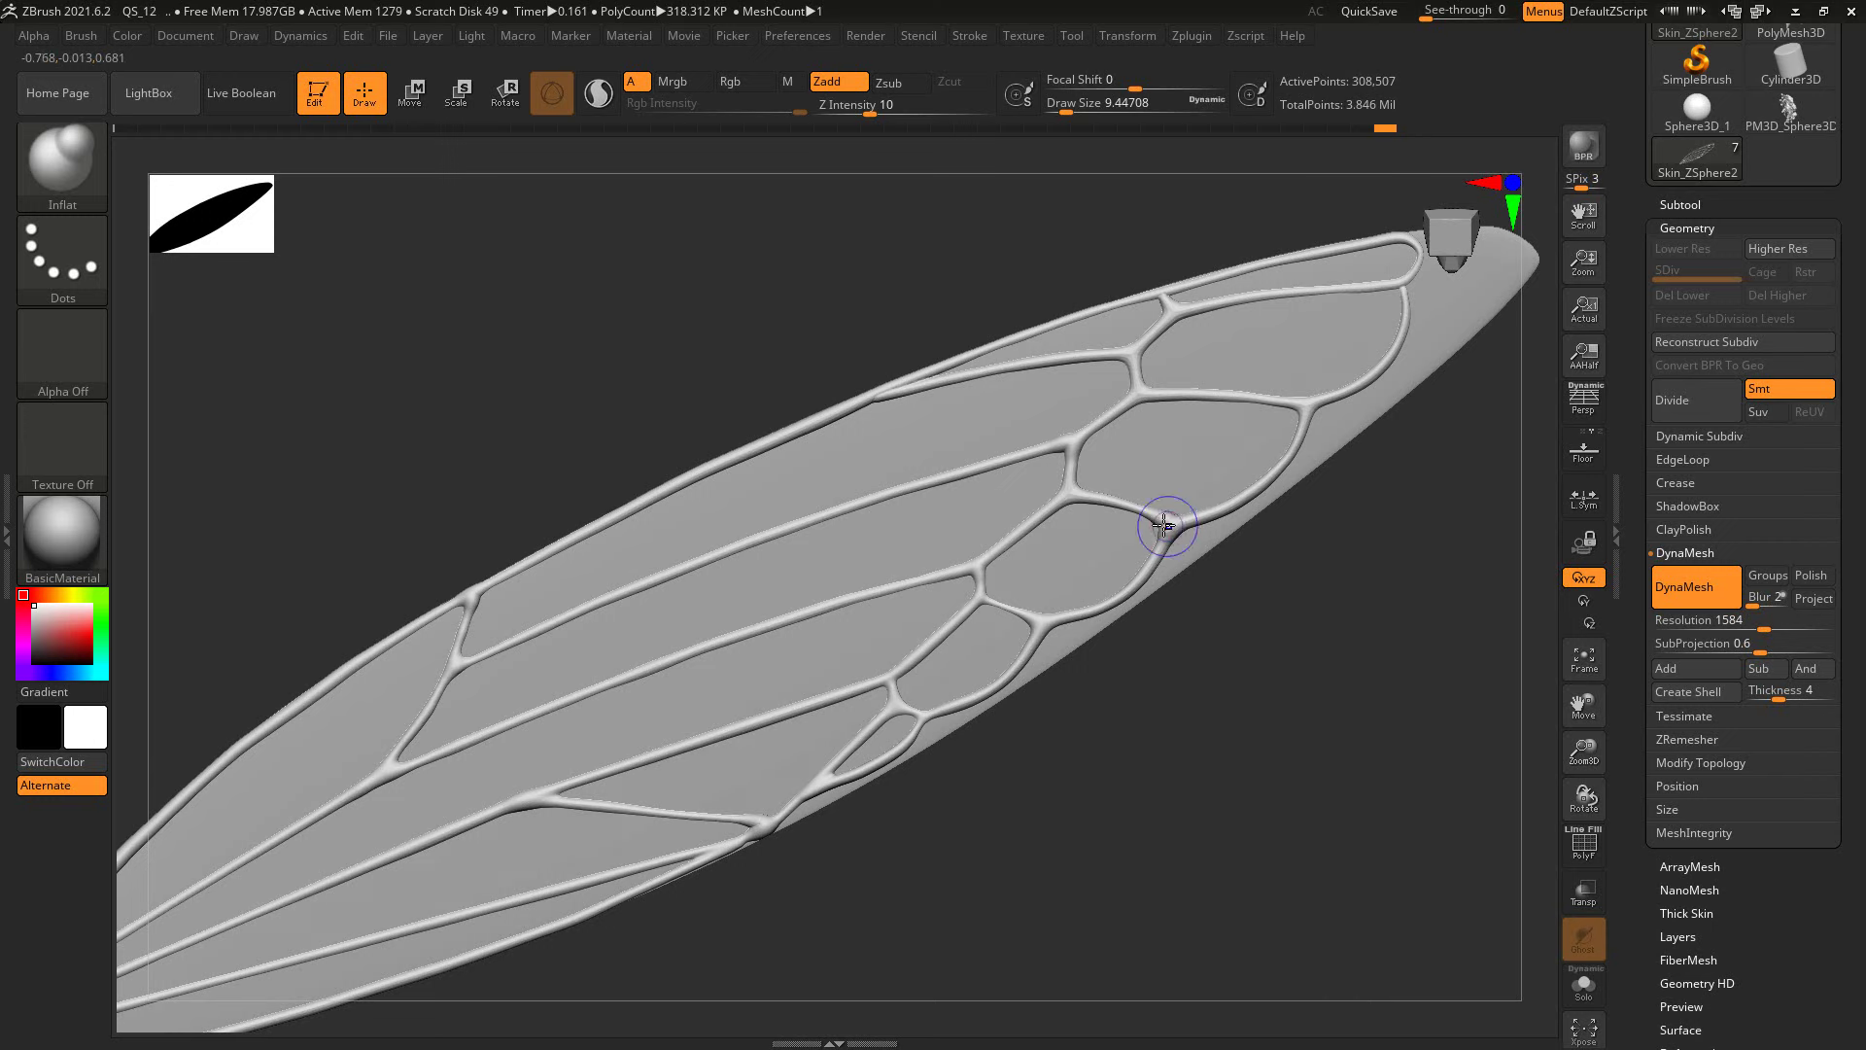
Step: Smooth the vein near the rounded end and bumps along the leading-edge vein
{"action": "key", "text": "ctrl+z"}
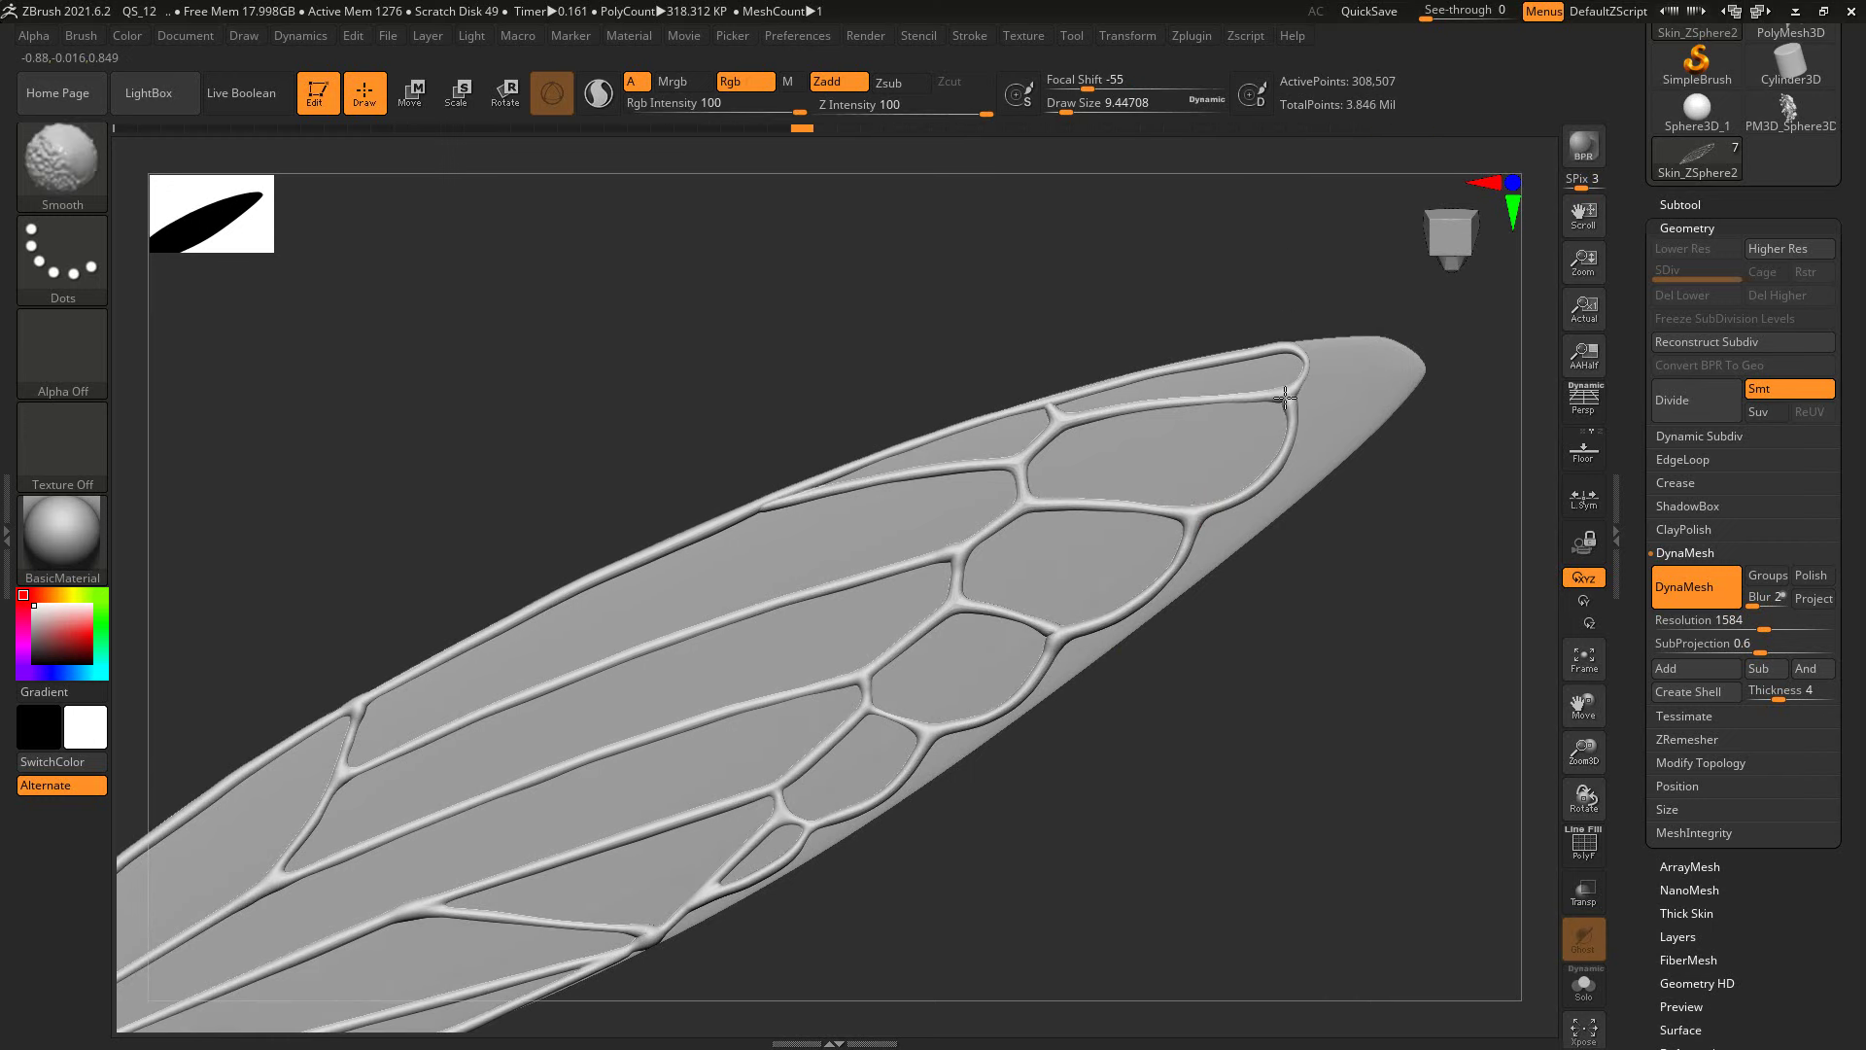
{"action": "left_click_drag", "start_coordinate": [1275, 393], "coordinate": [1176, 515], "text": "shift"}
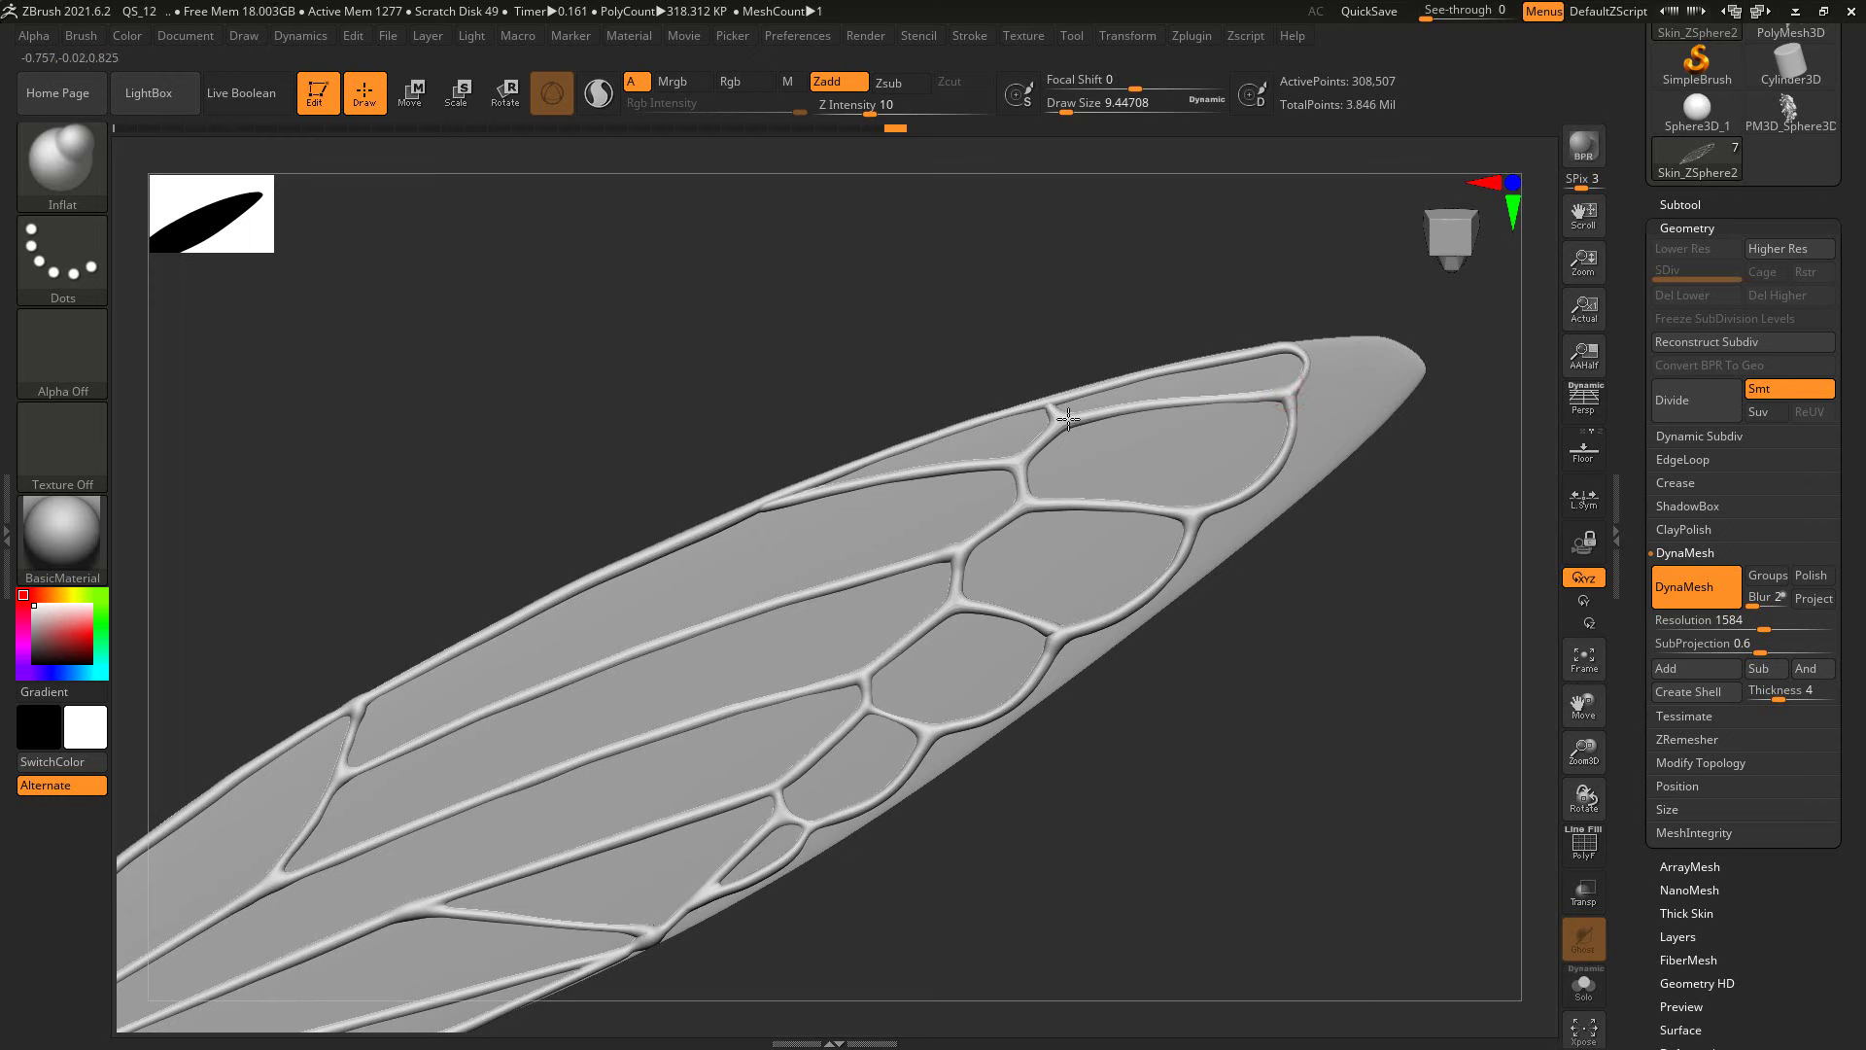
{"action": "left_click_drag", "start_coordinate": [1050, 400], "coordinate": [1042, 418], "text": "shift"}
{"action": "key", "text": "bracketleft"}
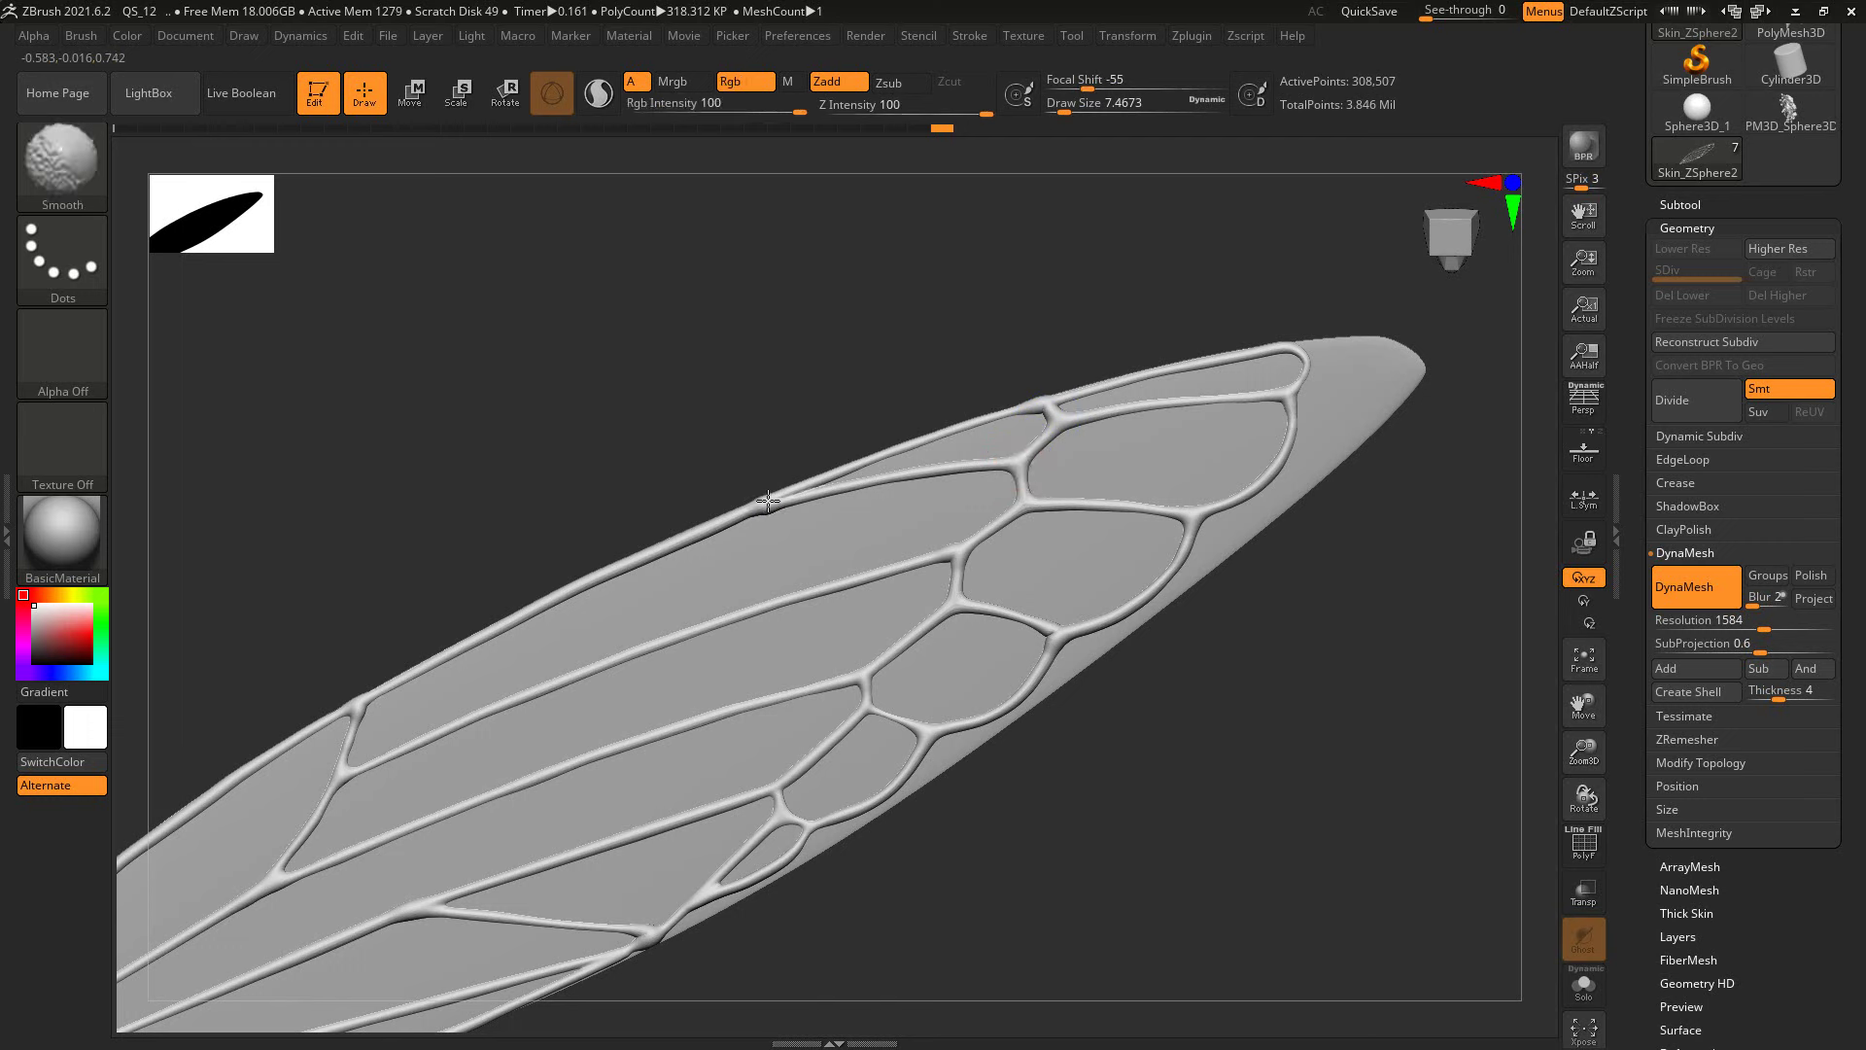
{"action": "left_click_drag", "start_coordinate": [768, 506], "coordinate": [775, 498], "text": "shift"}
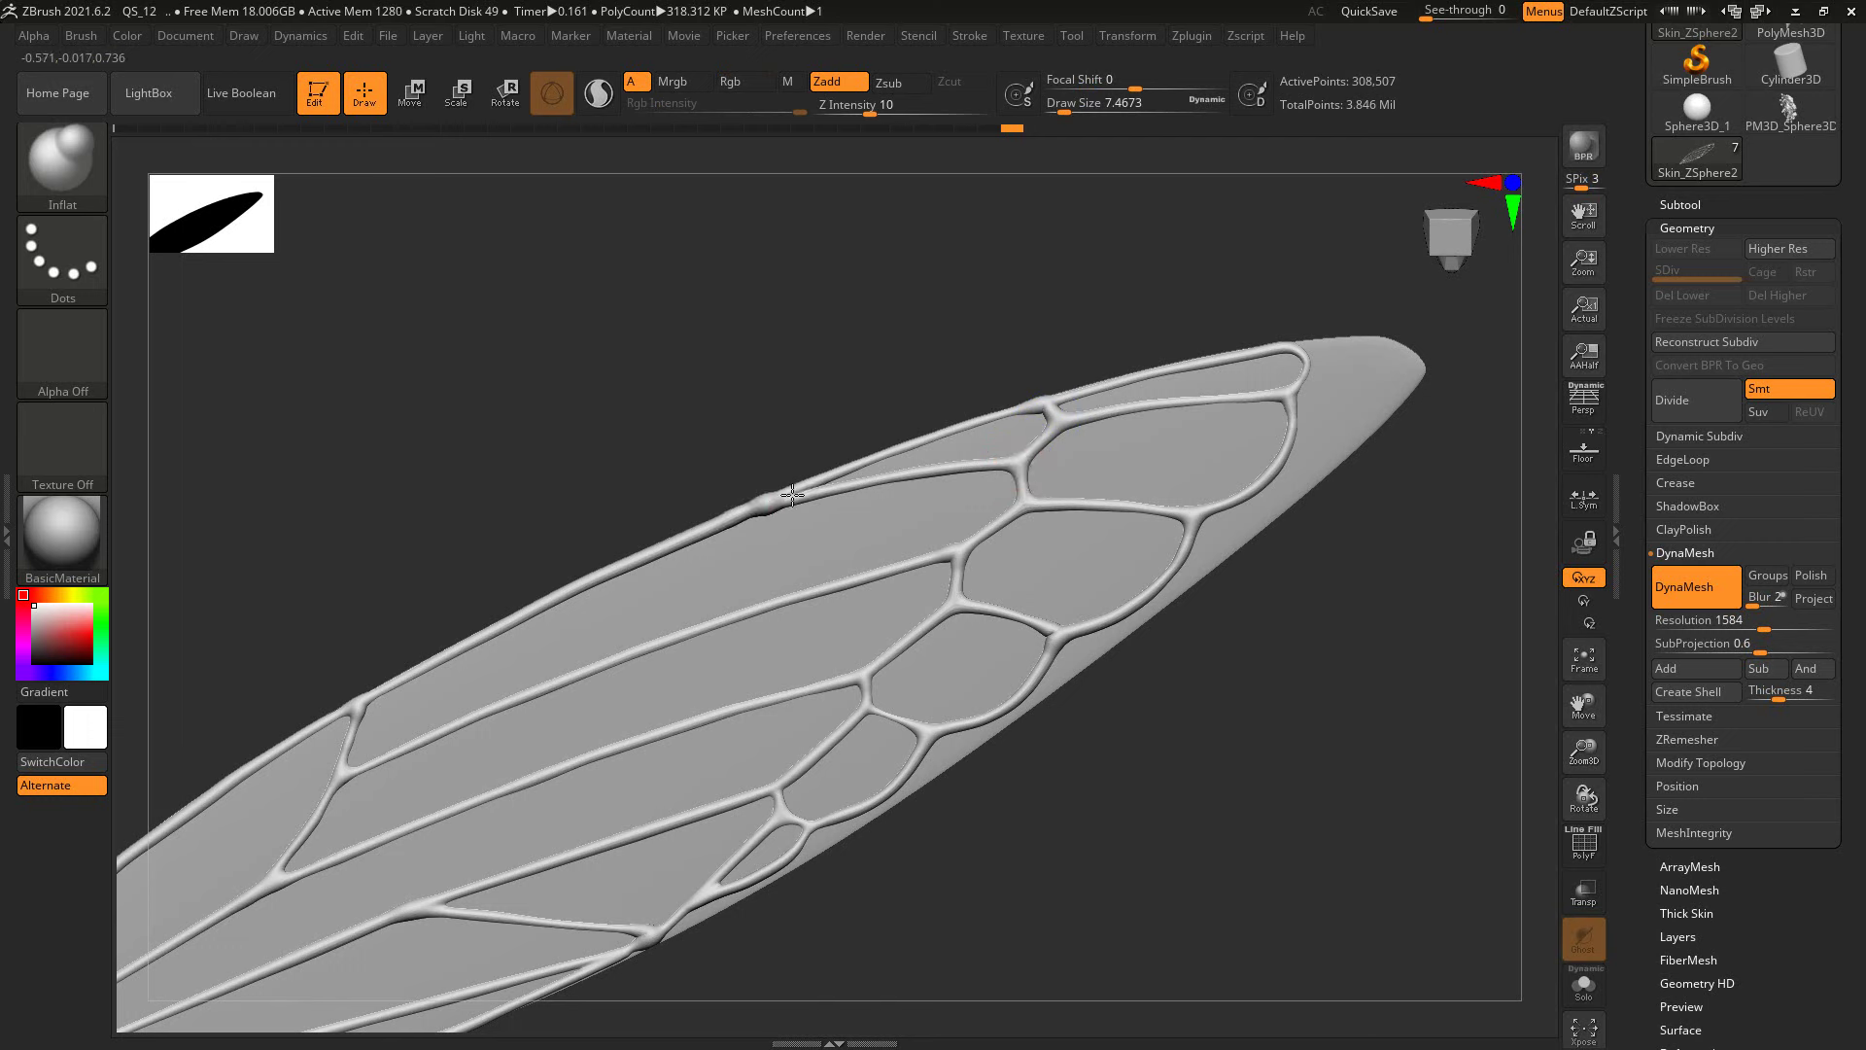
{"action": "key", "text": "shift"}
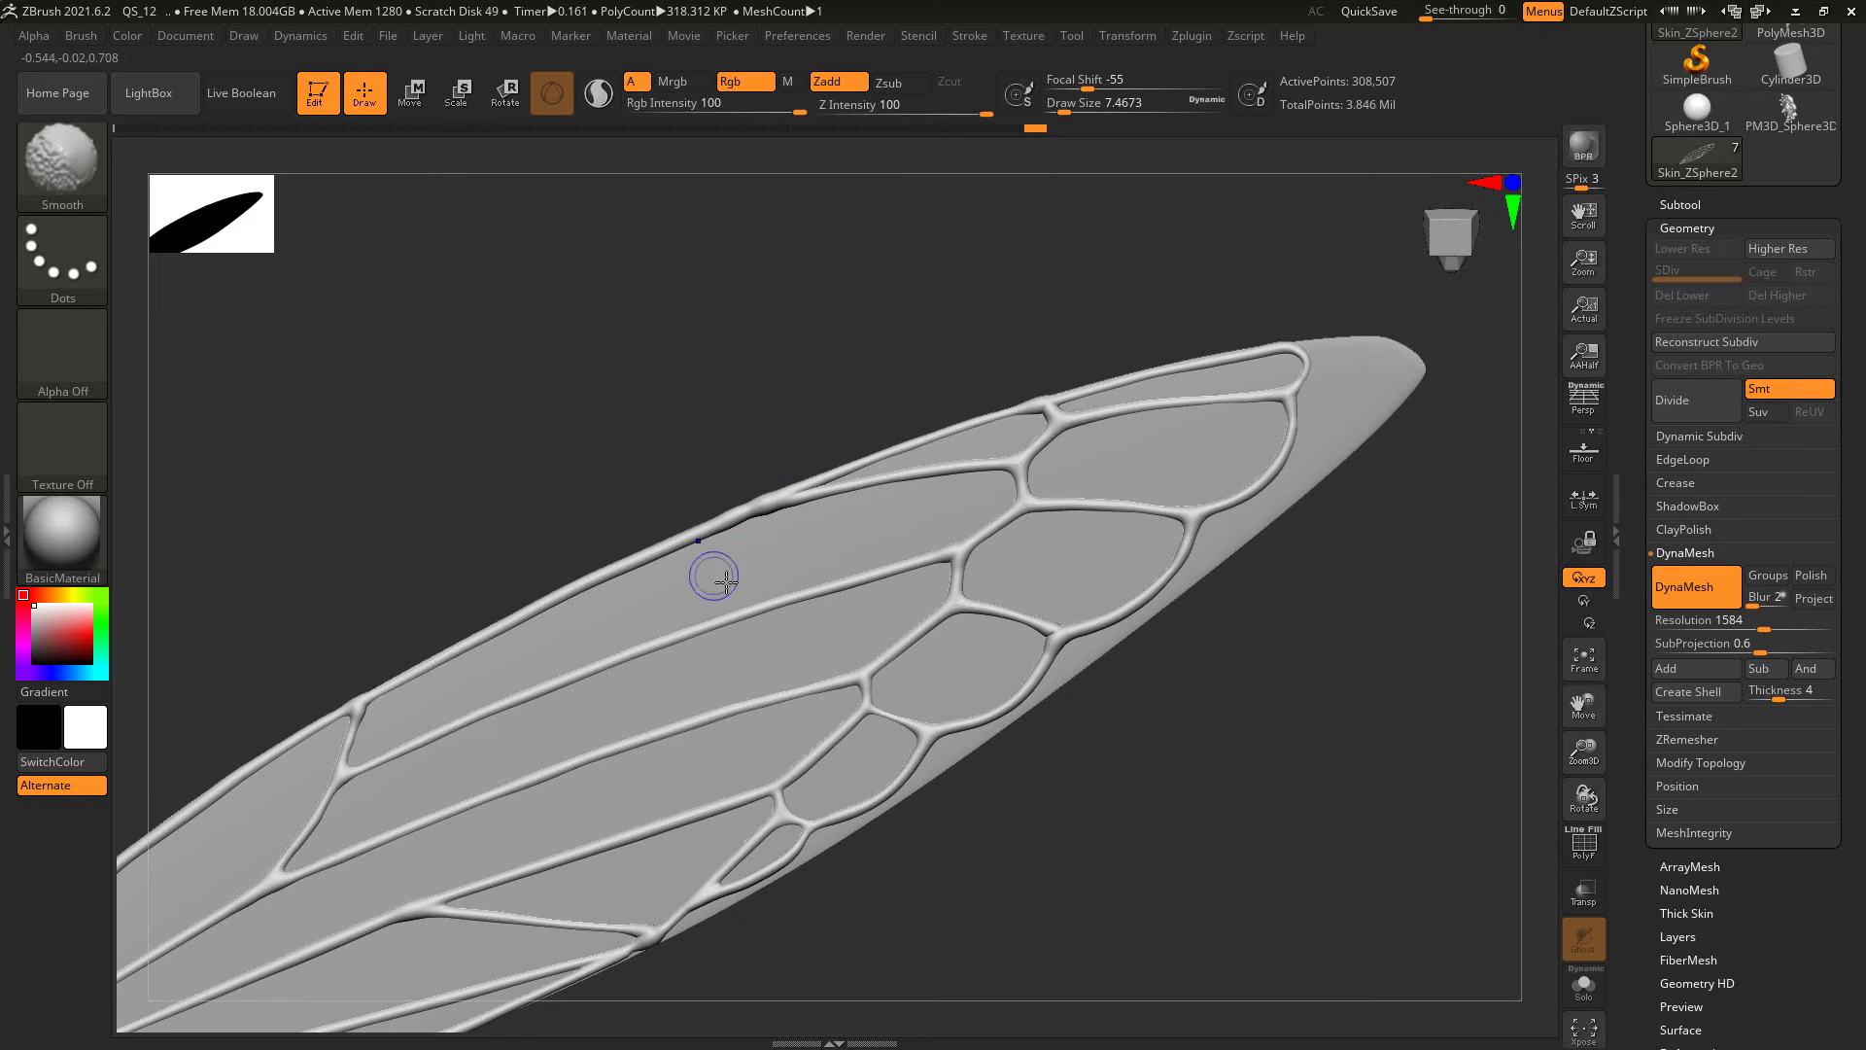
Step: Inflate and smooth a vein junction among the wing's upper middle cells
{"action": "left_click_drag", "start_coordinate": [983, 636], "coordinate": [960, 581], "text": "alt"}
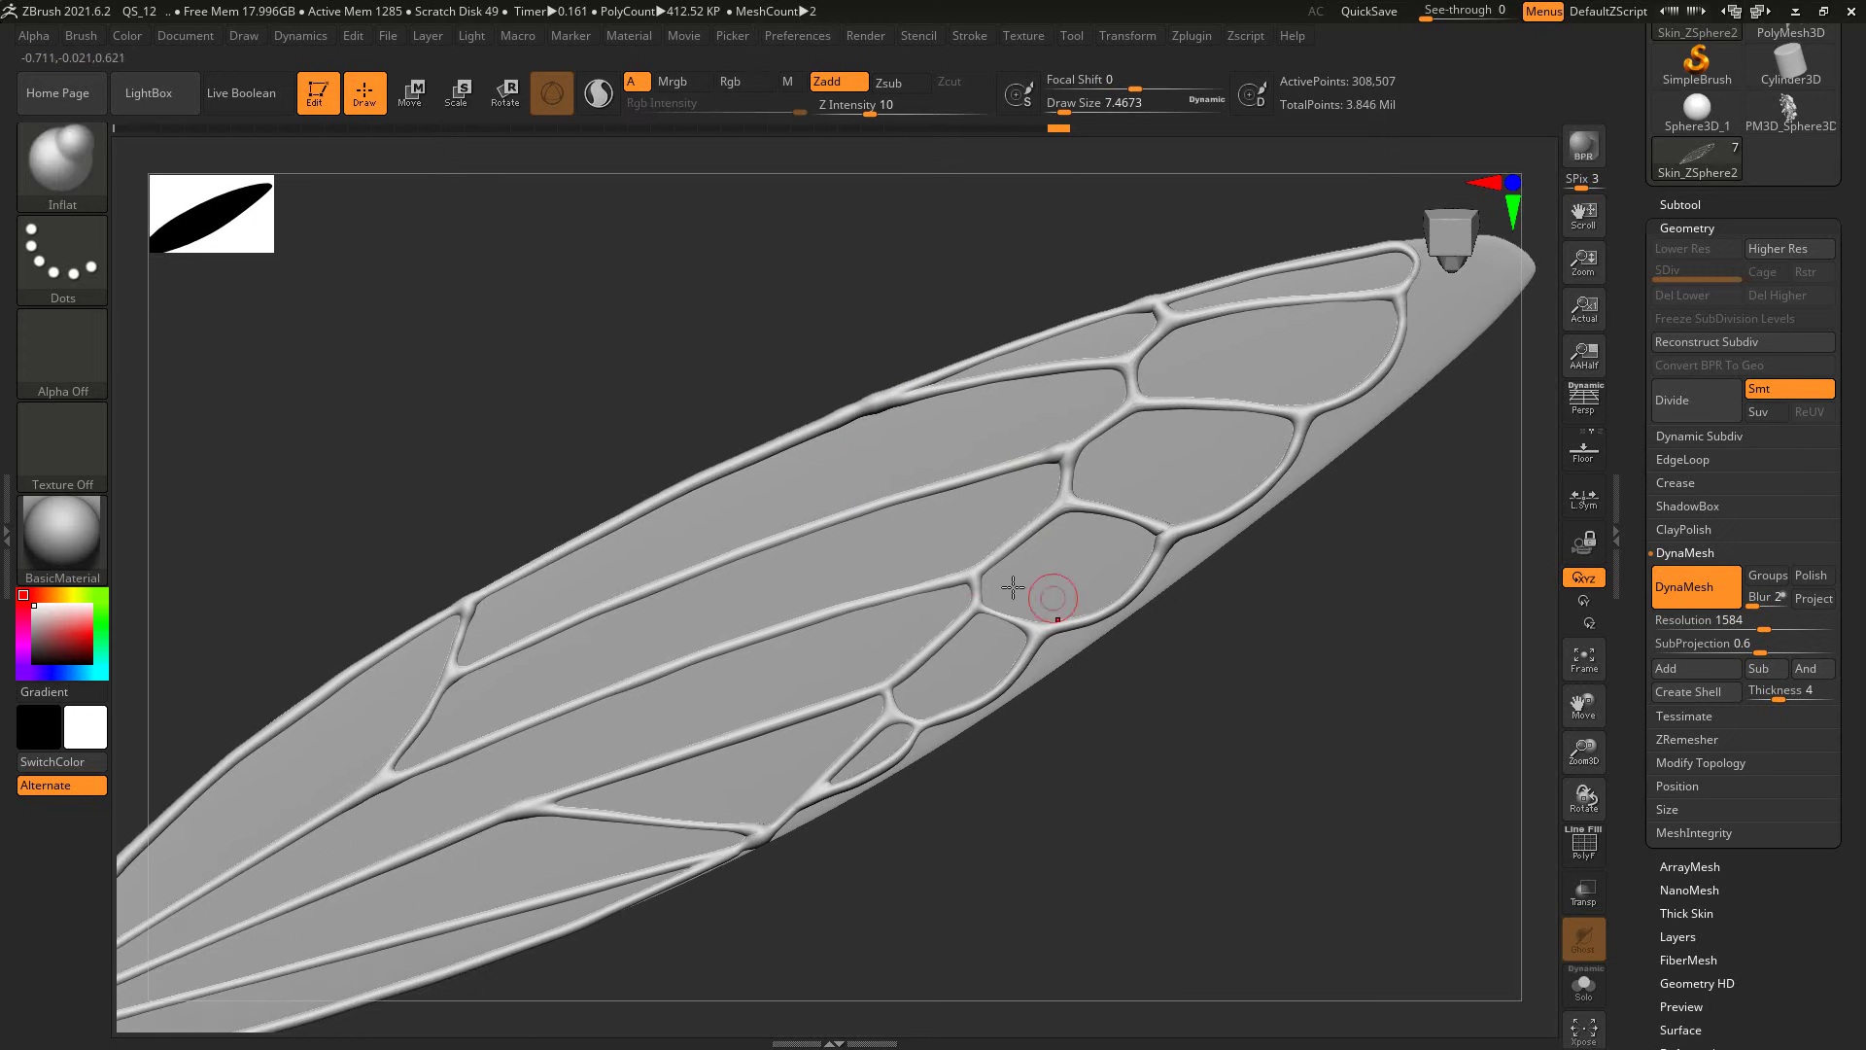
{"action": "key", "text": "shift"}
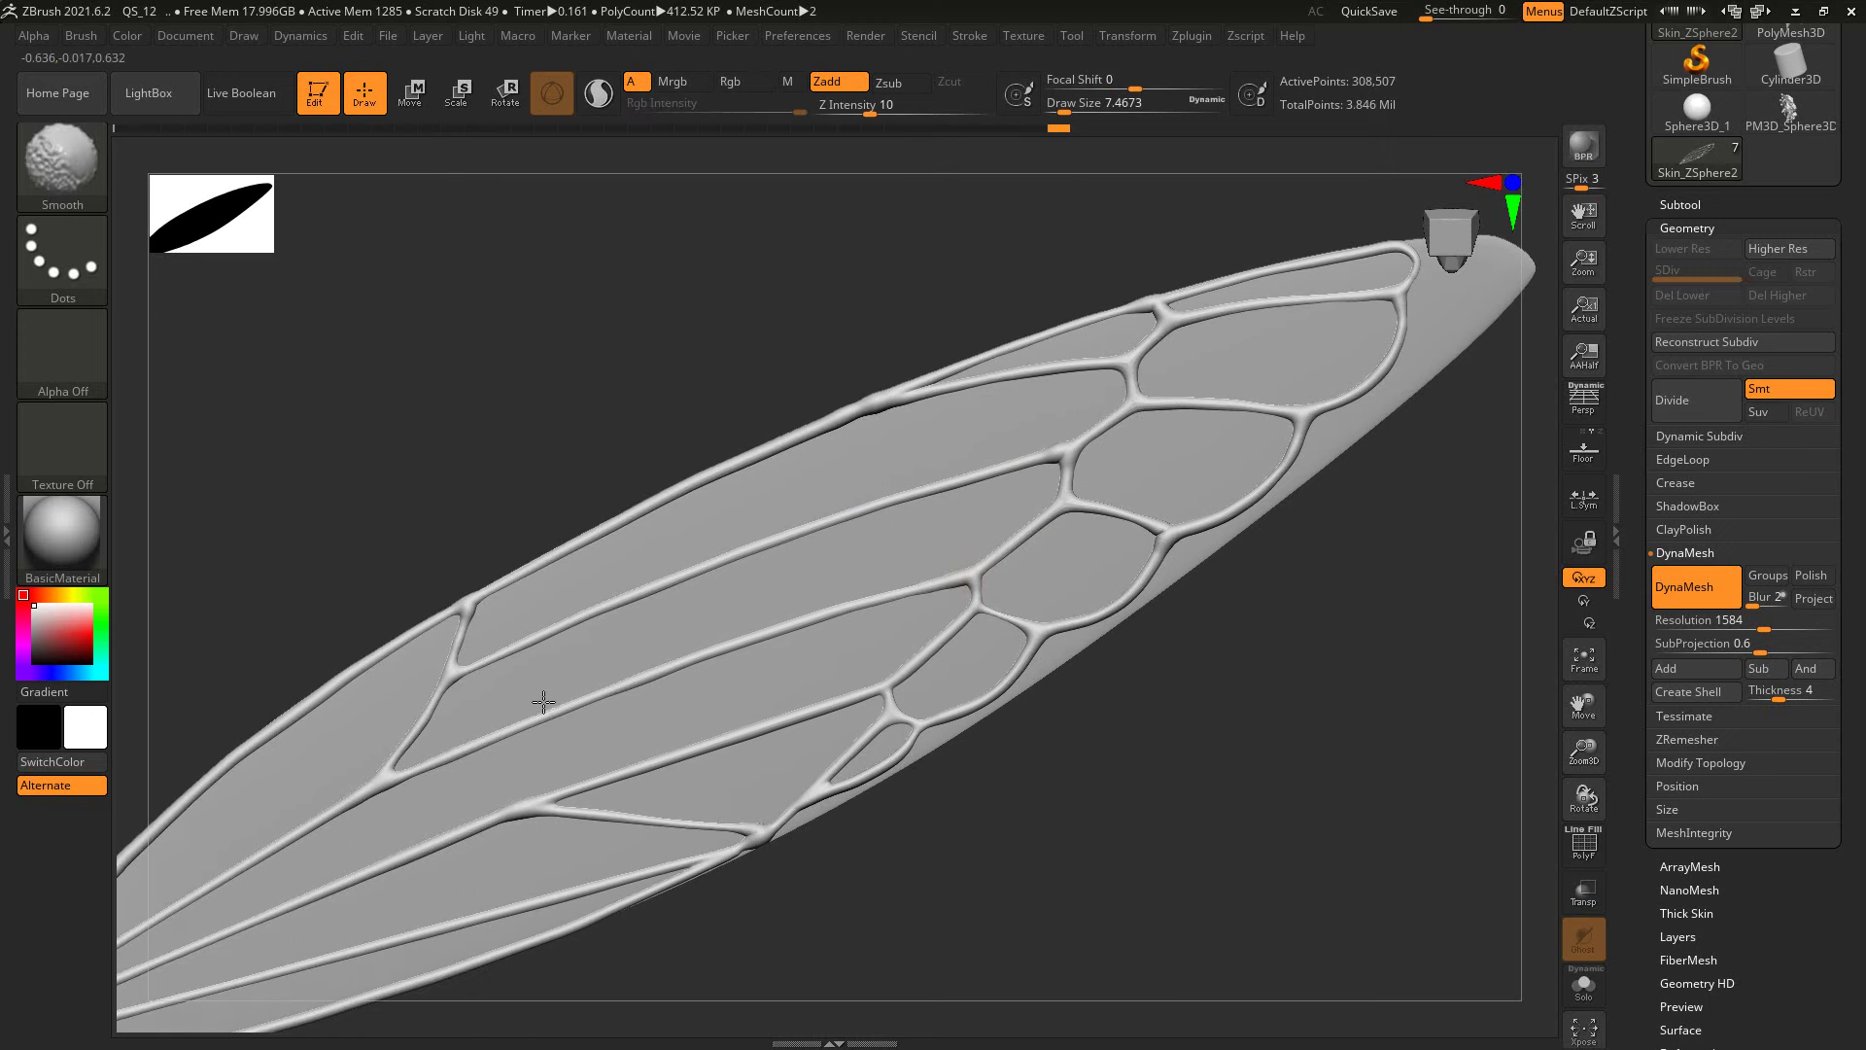
{"action": "key", "text": "shift"}
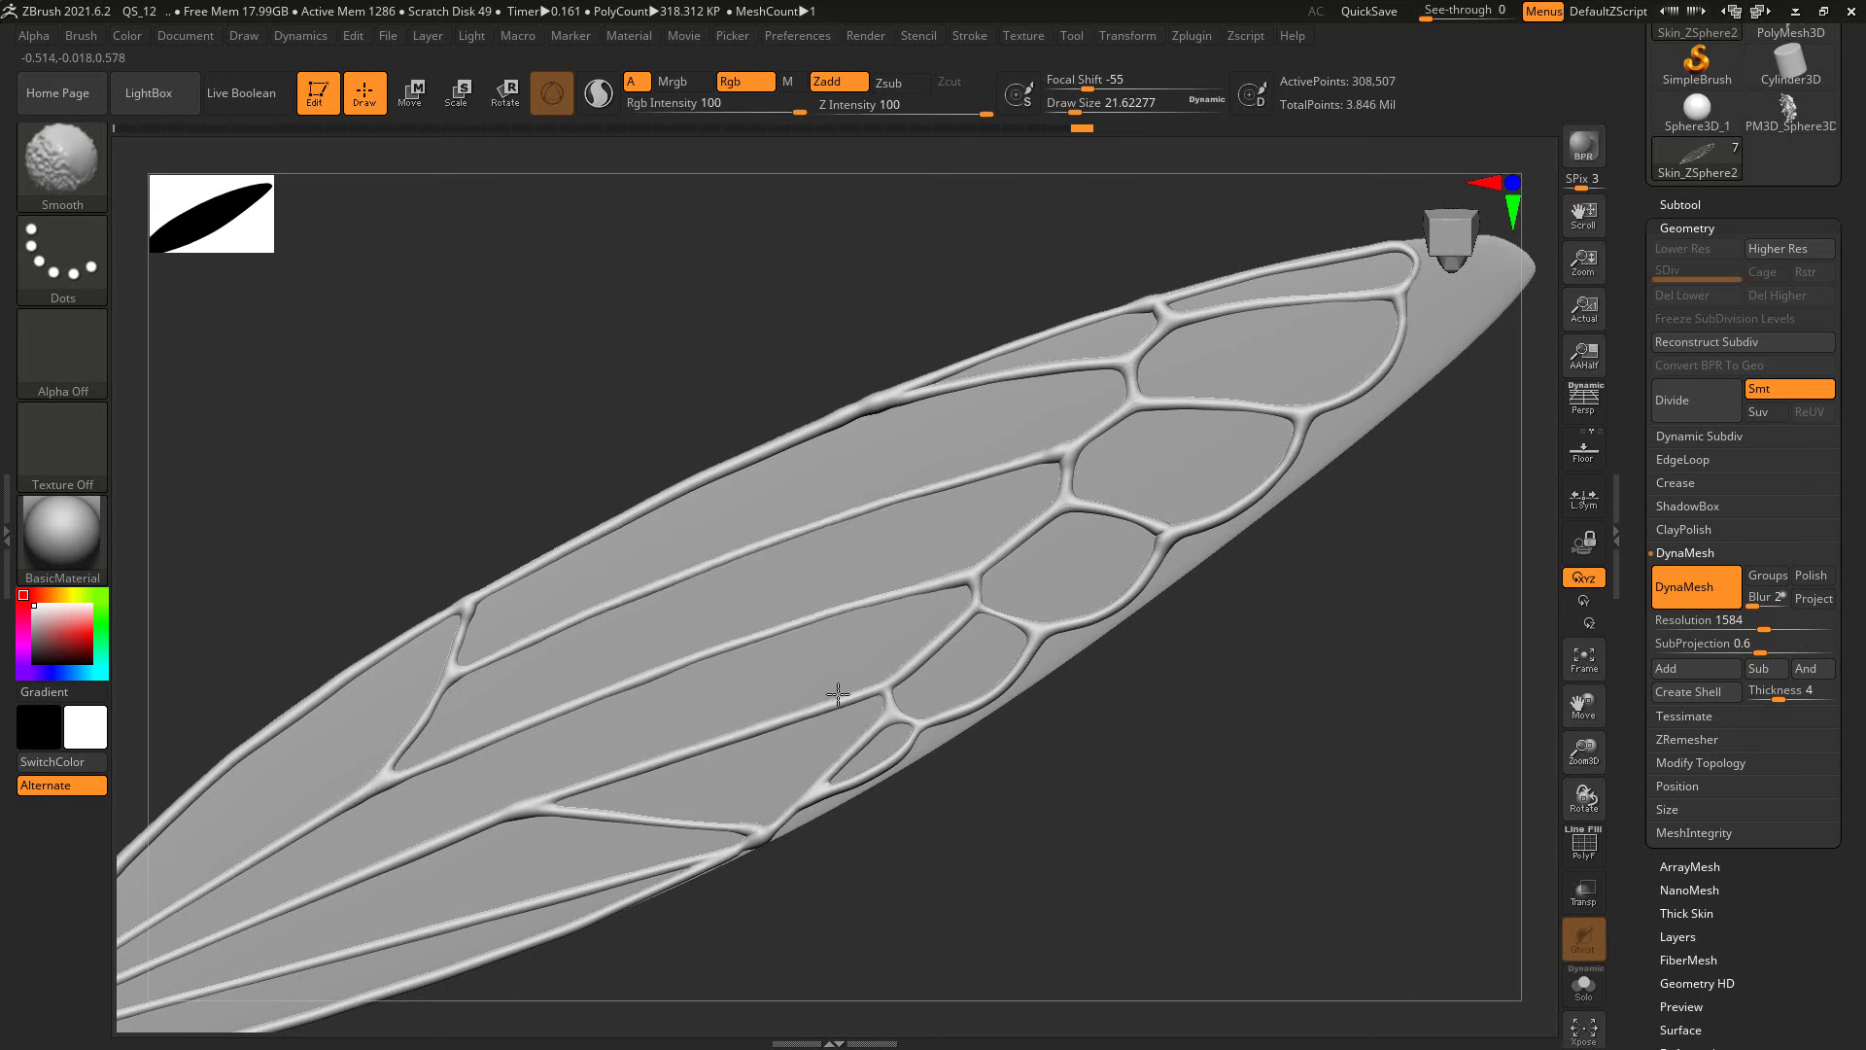
{"action": "key", "text": "shift"}
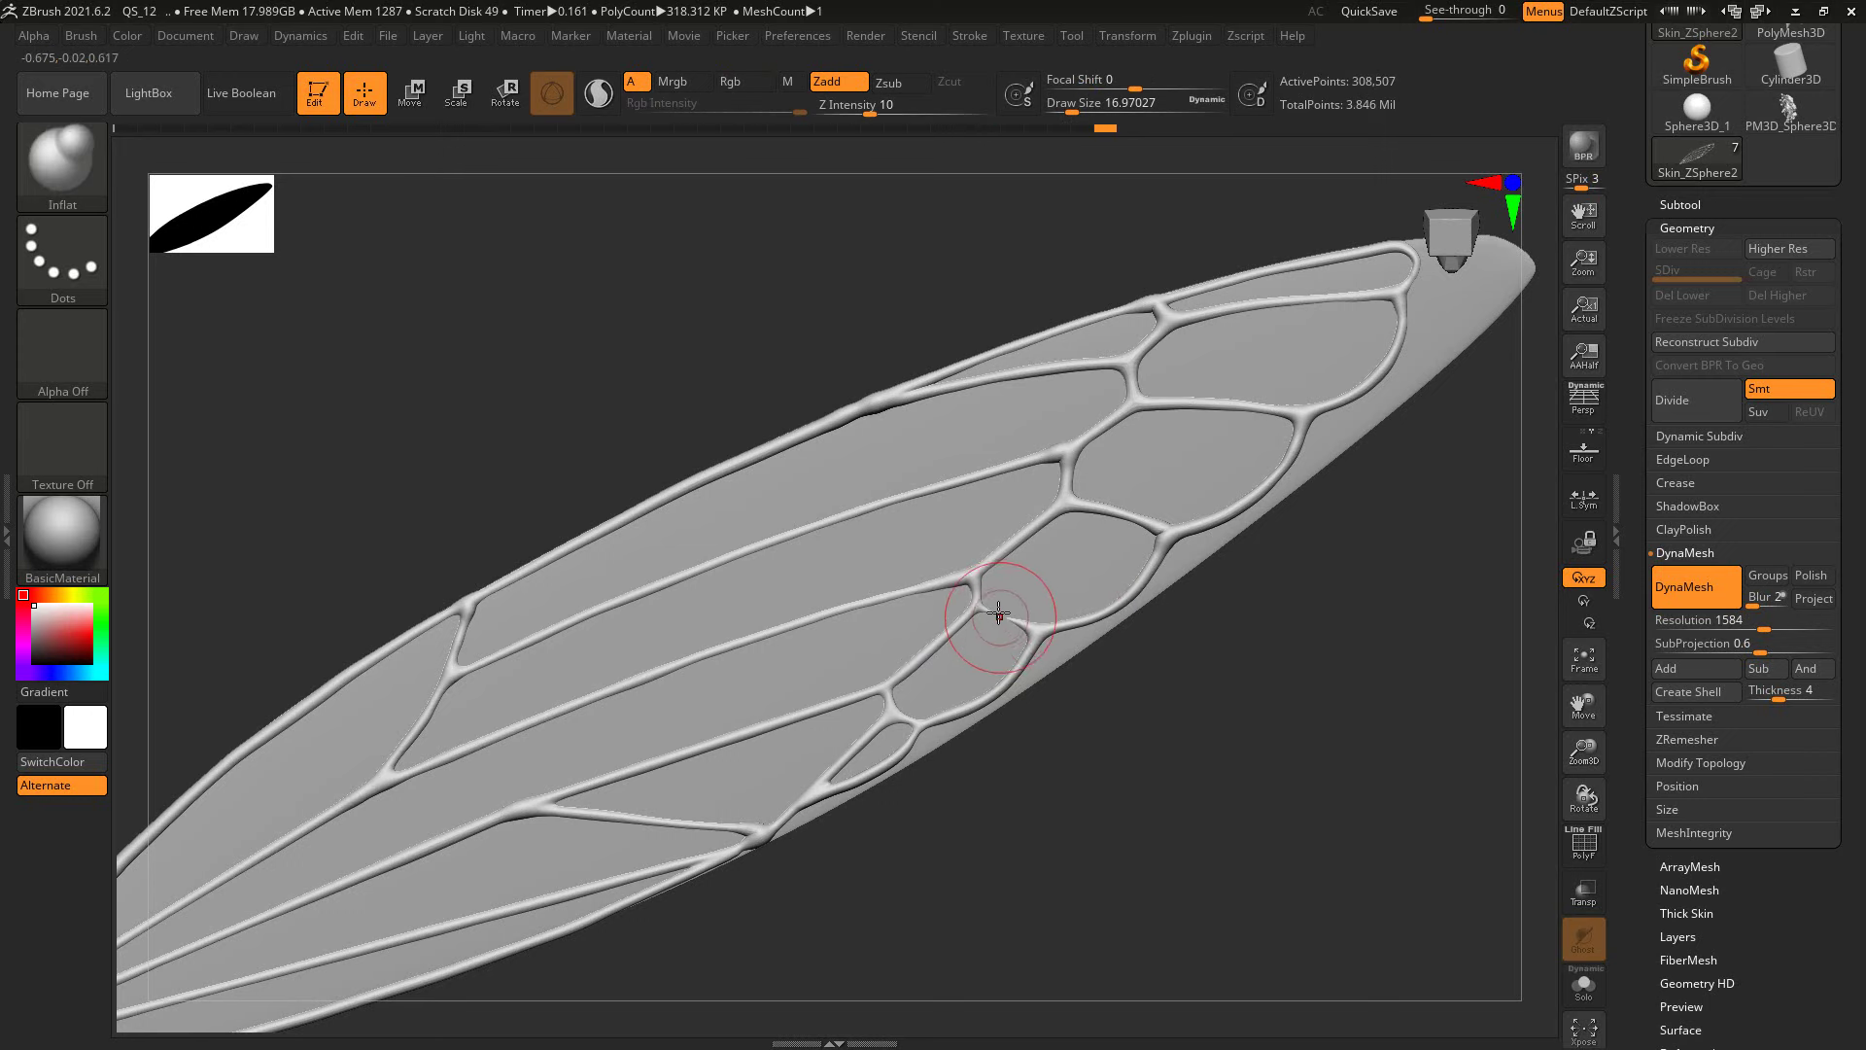
{"action": "left_click_drag", "start_coordinate": [1115, 675], "coordinate": [1094, 498]}
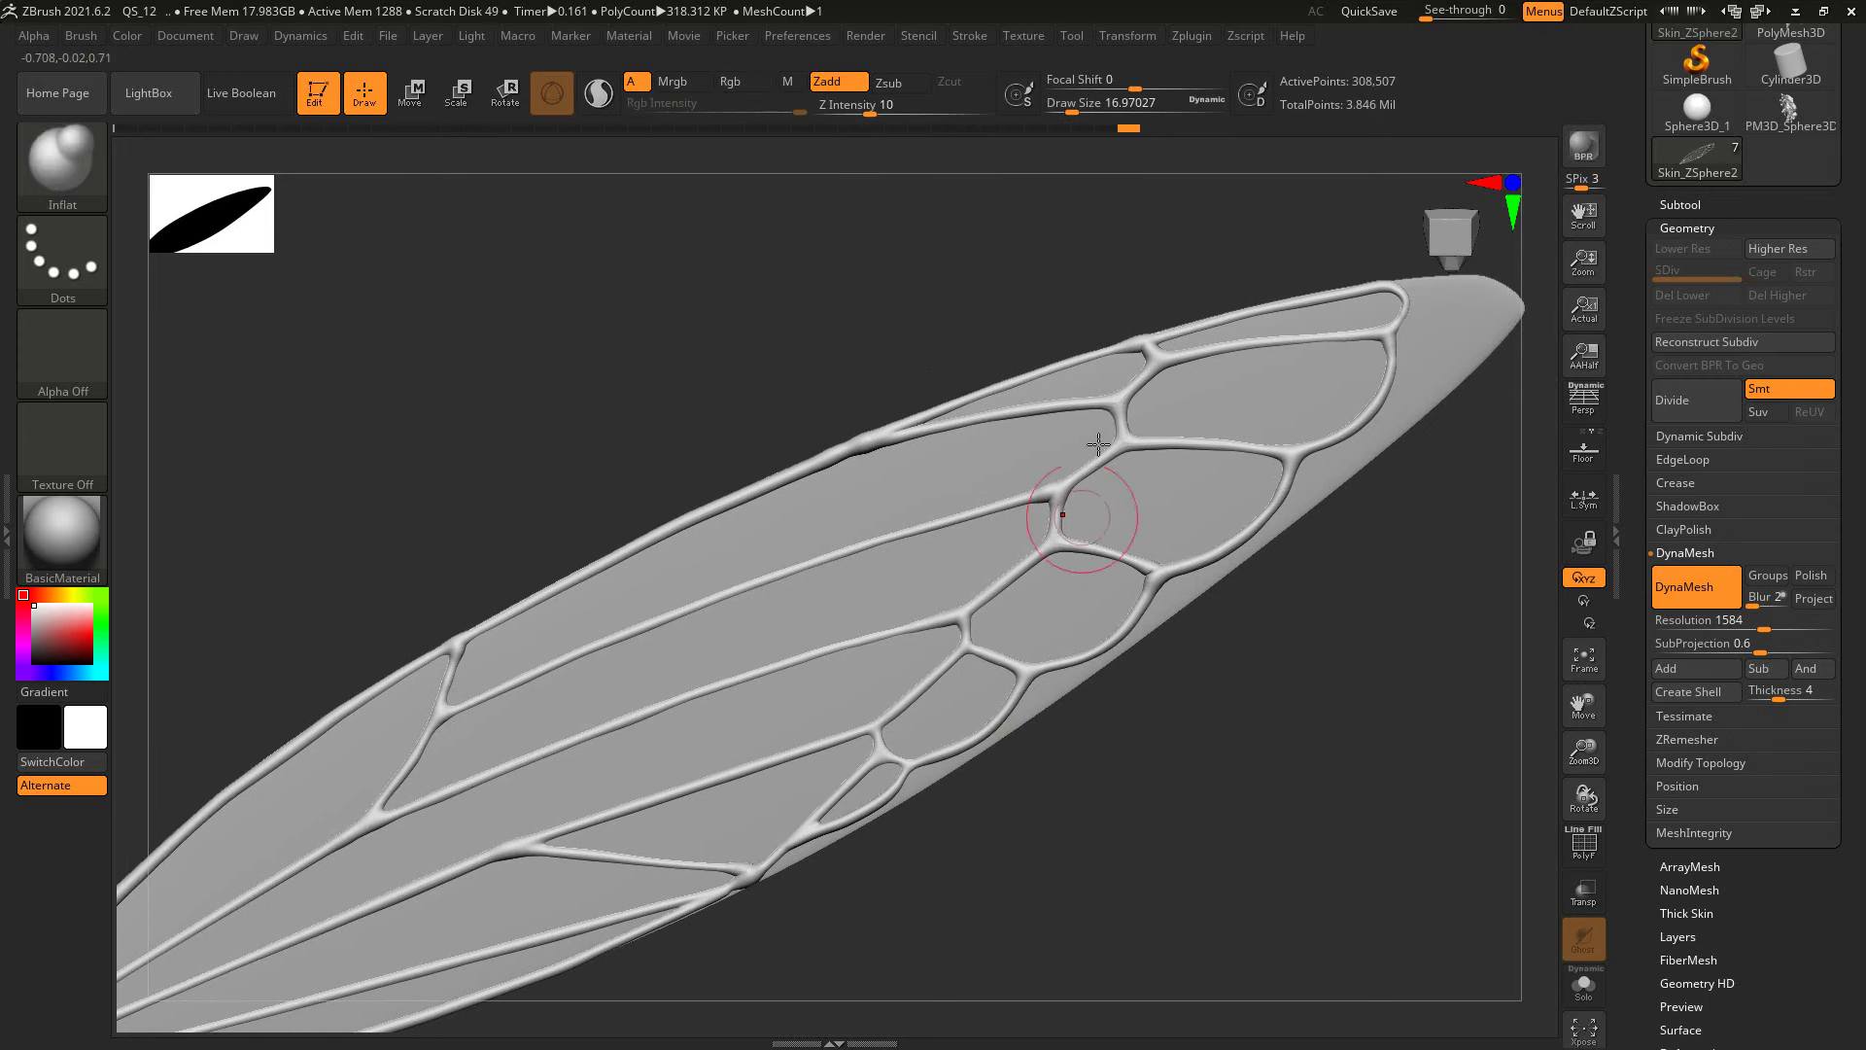
{"action": "mouse_move", "coordinate": [1131, 352]}
{"action": "left_mouse_down"}
{"action": "mouse_move", "coordinate": [1284, 596]}
{"action": "mouse_move", "coordinate": [1283, 418]}
{"action": "mouse_move", "coordinate": [1242, 434]}
{"action": "left_mouse_up"}
{"action": "key", "text": "s"}
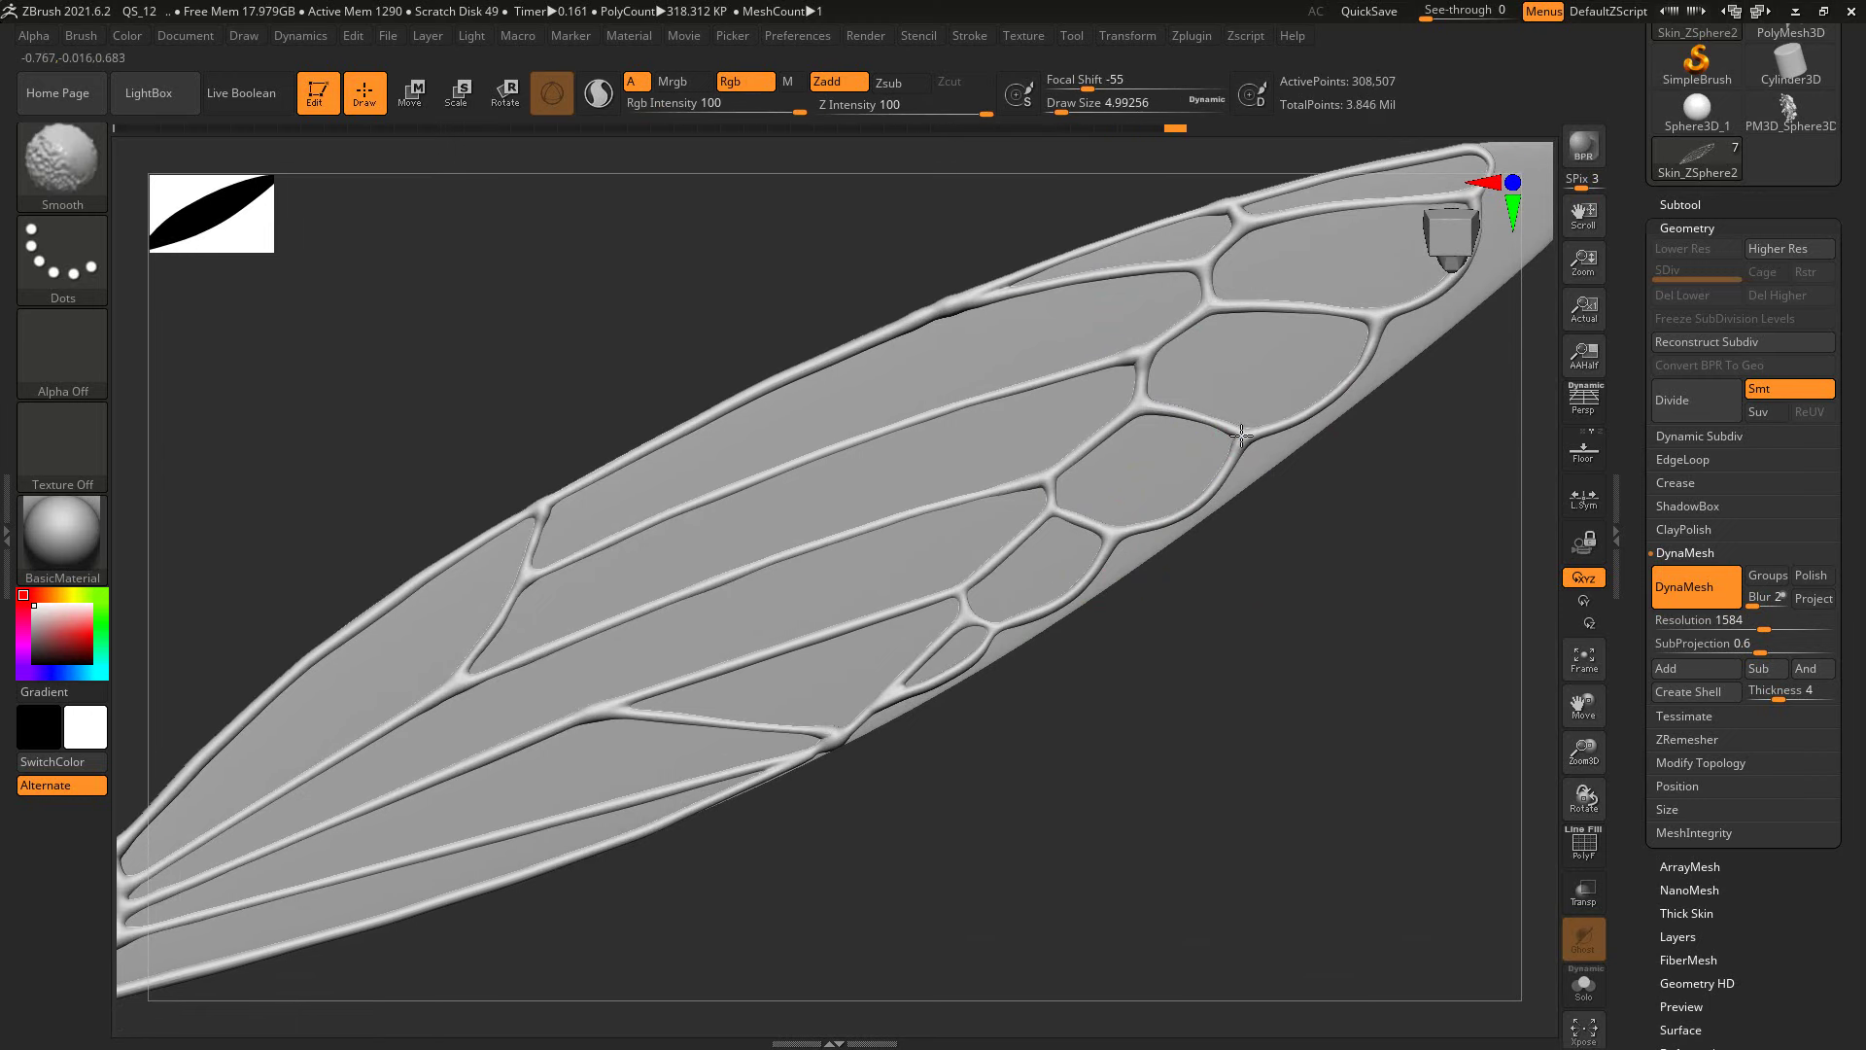
{"action": "mouse_move", "coordinate": [1356, 382]}
{"action": "left_mouse_down"}
{"action": "mouse_move", "coordinate": [1250, 658]}
{"action": "mouse_move", "coordinate": [1275, 388]}
{"action": "left_mouse_up"}
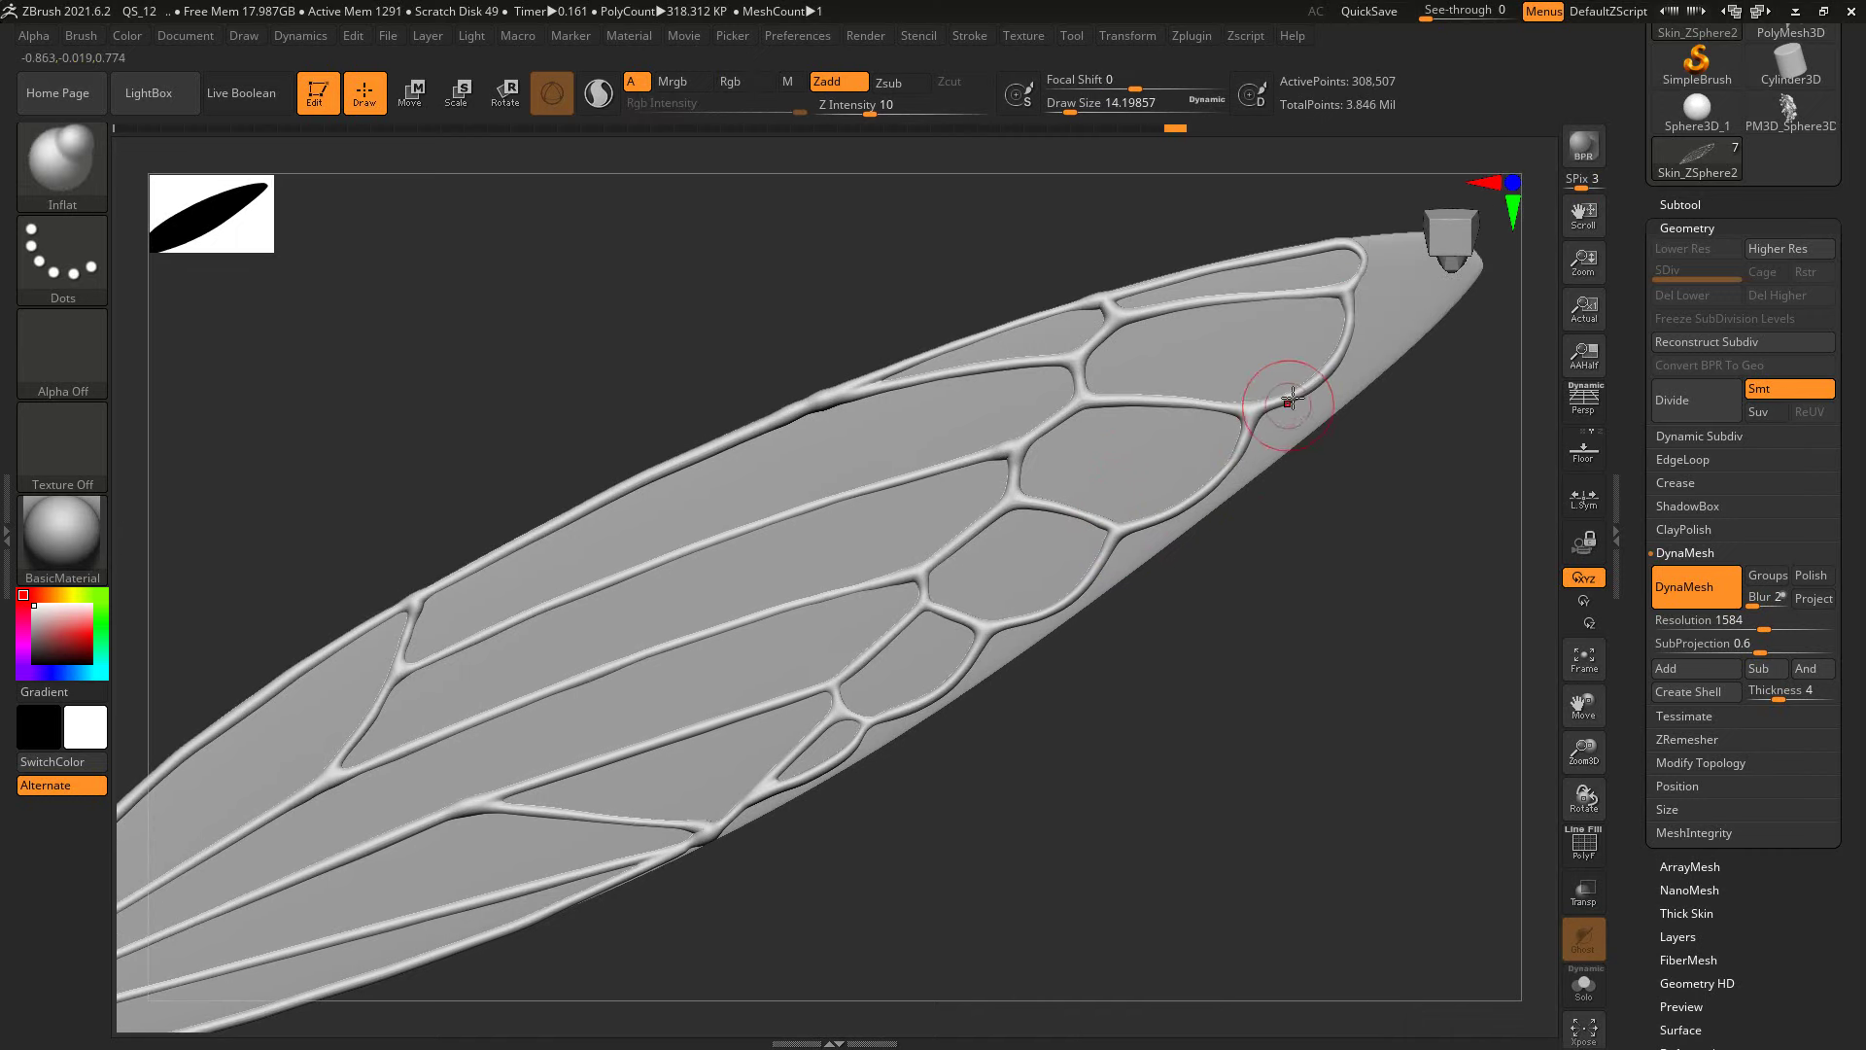
Step: Smooth the vein near the rounded end and soften junctions across the wing
{"action": "mouse_move", "coordinate": [1356, 321]}
{"action": "left_mouse_down", "text": "shift"}
{"action": "mouse_move", "coordinate": [1380, 273]}
{"action": "mouse_move", "coordinate": [1388, 375]}
{"action": "mouse_move", "coordinate": [963, 679]}
{"action": "mouse_move", "coordinate": [436, 815]}
{"action": "left_mouse_up", "text": "shift"}
{"action": "left_click_drag", "start_coordinate": [867, 770], "coordinate": [515, 651]}
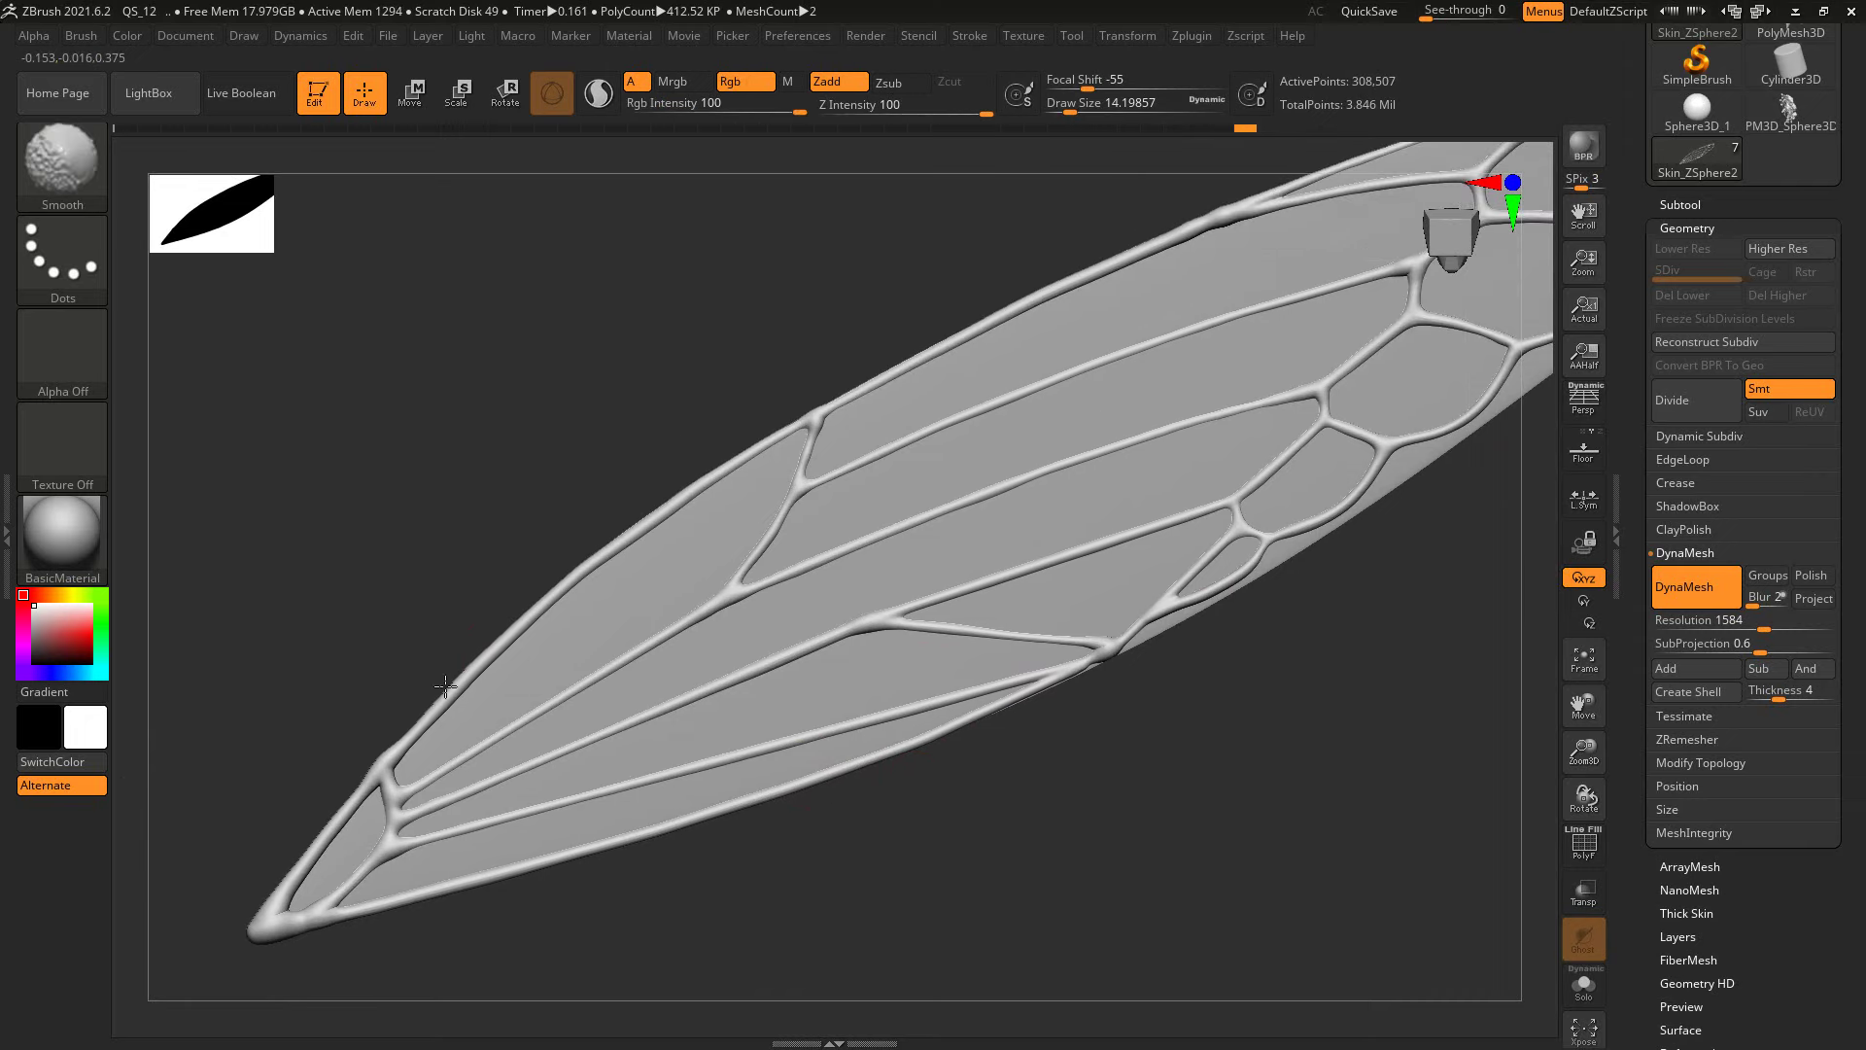
{"action": "mouse_move", "coordinate": [630, 534]}
{"action": "left_mouse_down"}
{"action": "mouse_move", "coordinate": [766, 866]}
{"action": "mouse_move", "coordinate": [811, 596]}
{"action": "mouse_move", "coordinate": [765, 431]}
{"action": "mouse_move", "coordinate": [1021, 466]}
{"action": "mouse_move", "coordinate": [888, 534]}
{"action": "left_mouse_up"}
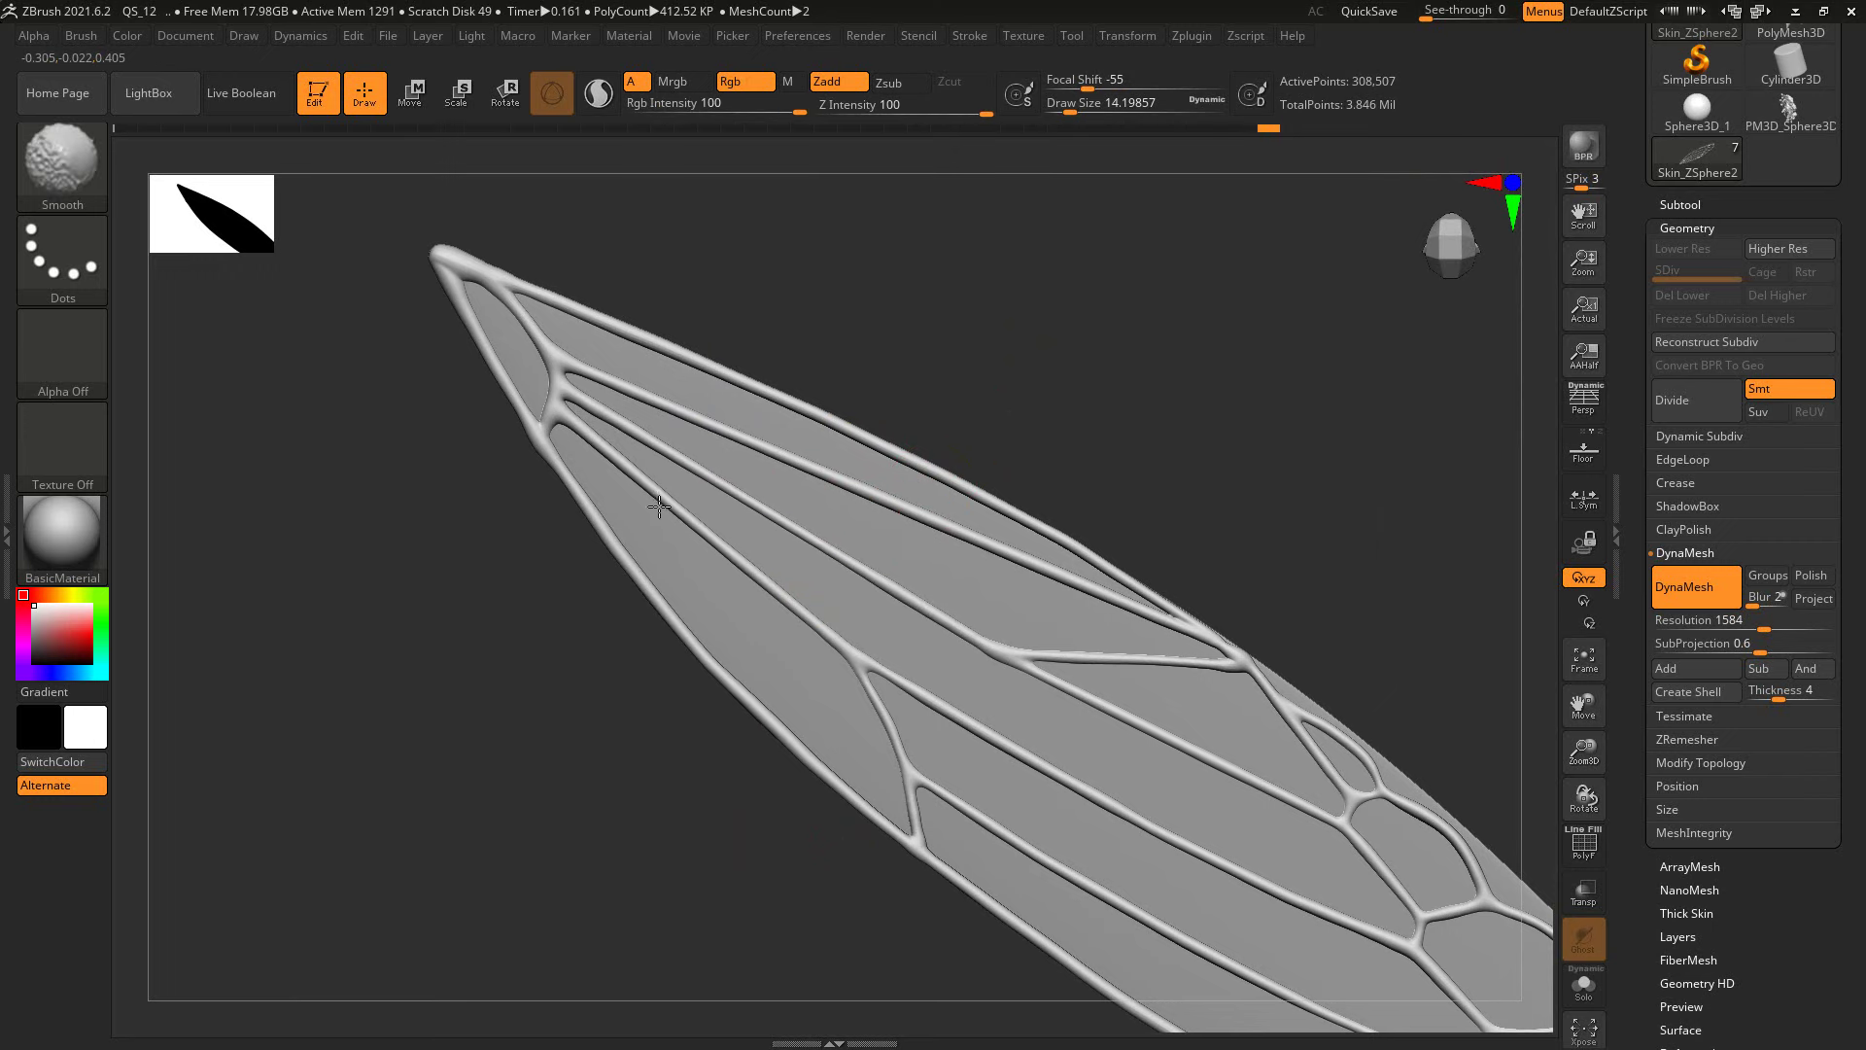
{"action": "mouse_move", "coordinate": [1168, 610]}
{"action": "left_mouse_down", "text": "alt"}
{"action": "mouse_move", "coordinate": [1117, 421]}
{"action": "mouse_move", "coordinate": [1048, 499]}
{"action": "left_mouse_up", "text": "alt"}
{"action": "left_click_drag", "start_coordinate": [1113, 582], "coordinate": [863, 505], "text": "shift"}
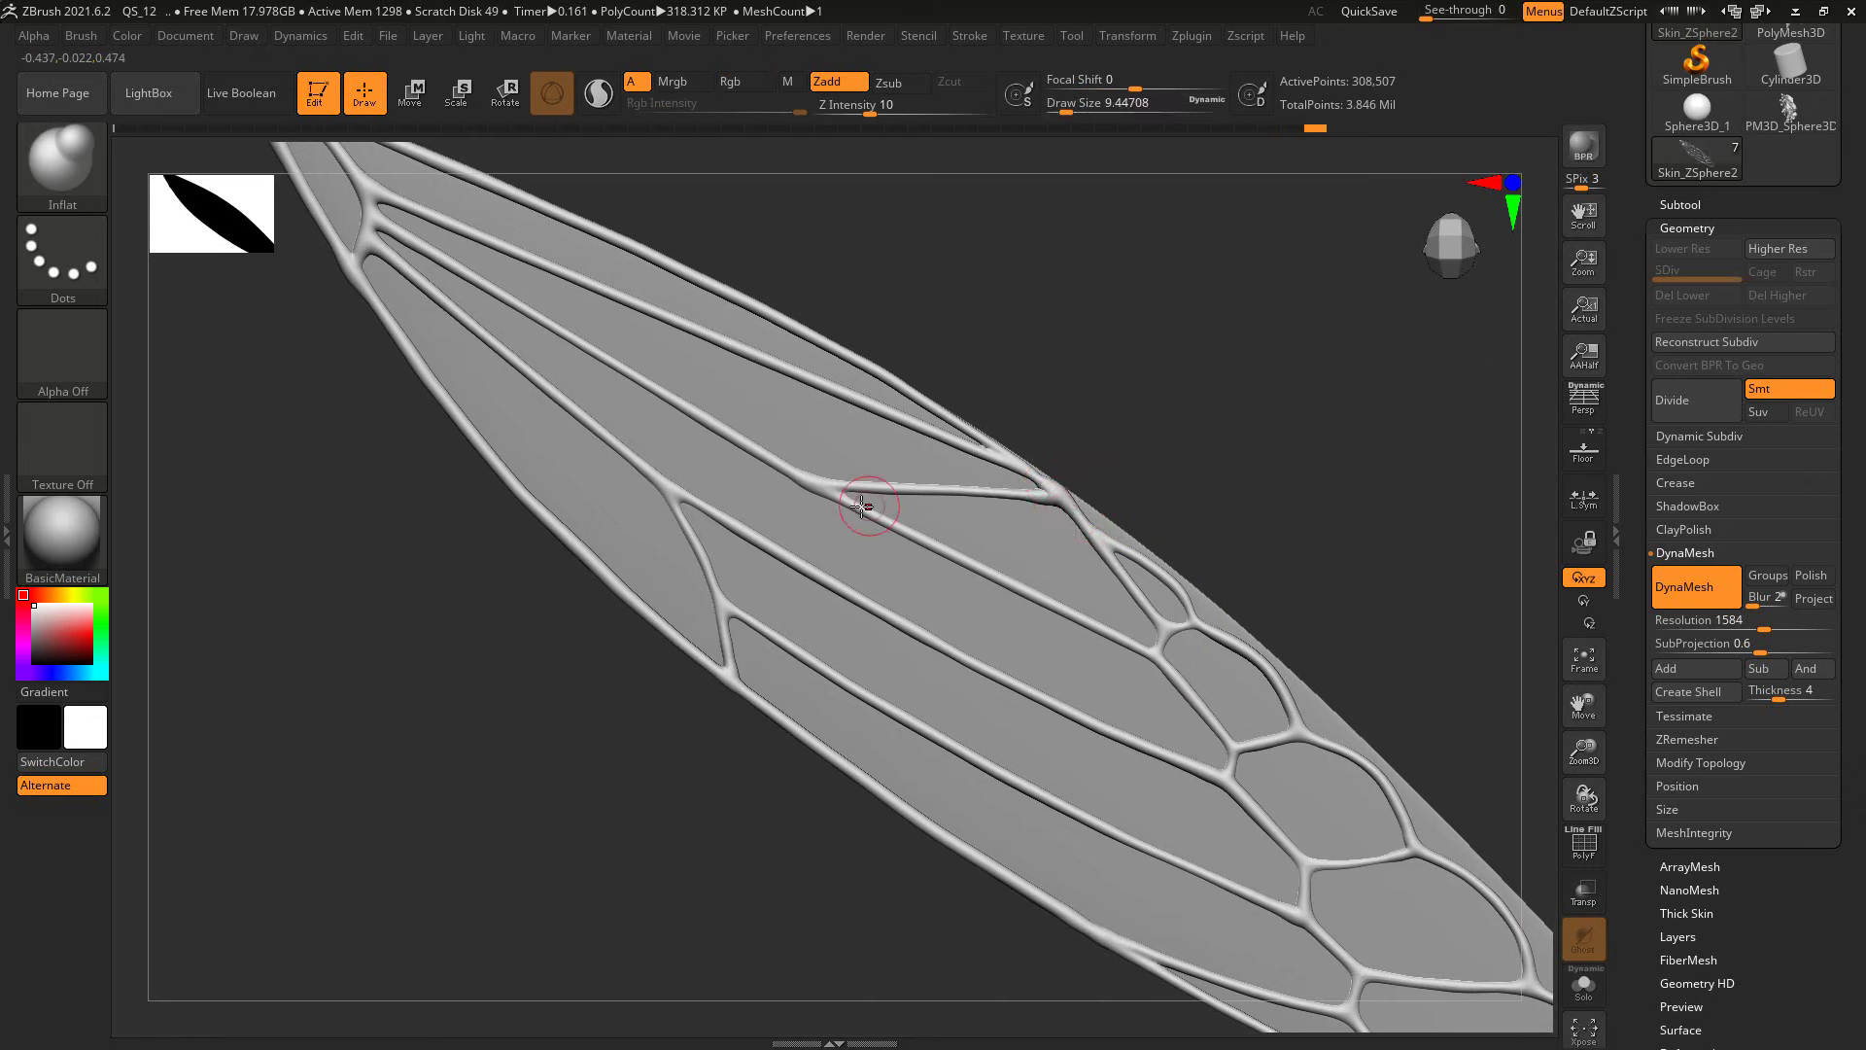
{"action": "left_click_drag", "start_coordinate": [967, 580], "coordinate": [694, 517], "text": "shift"}
{"action": "right_click_drag", "start_coordinate": [1187, 534], "coordinate": [1037, 618]}
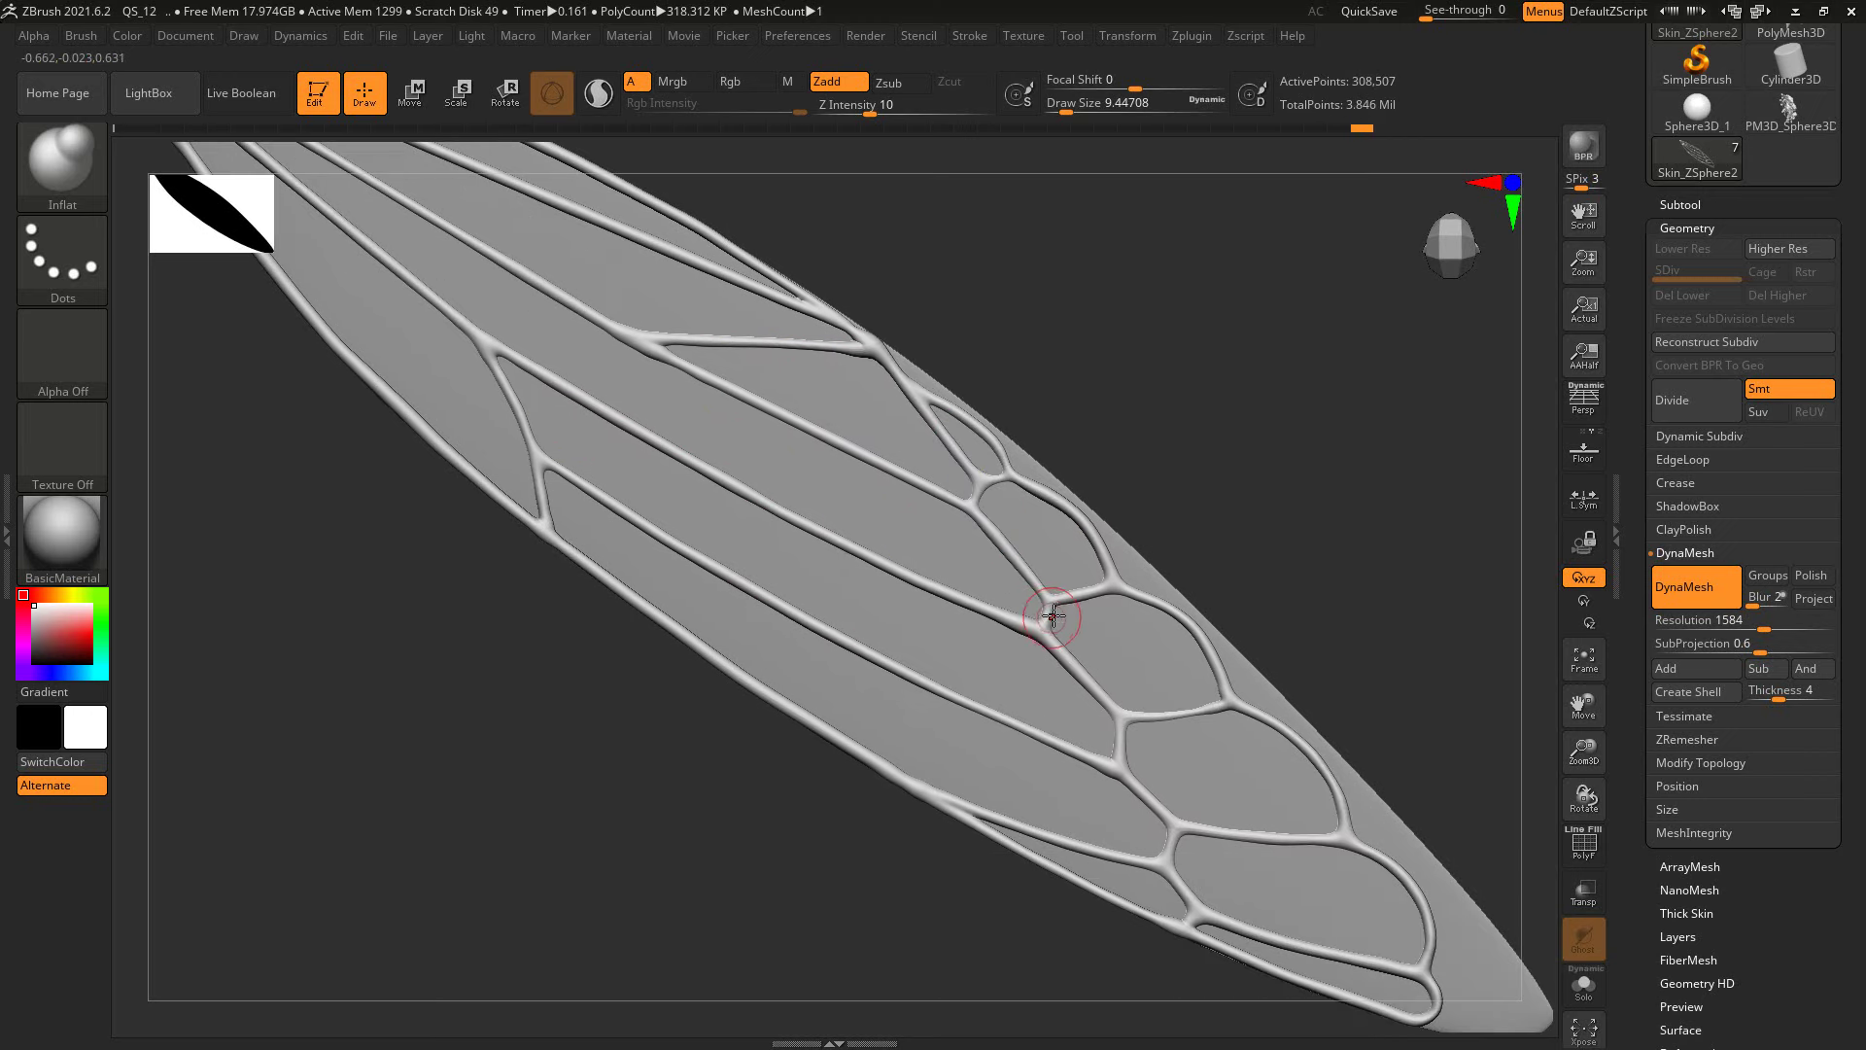
Step: Refine central vein junctions with a smaller brush, then select membrane subtool PM3D_Sphere3D3_3
{"action": "key", "text": "bracketleft"}
{"action": "right_click_drag", "start_coordinate": [1180, 437], "coordinate": [991, 645]}
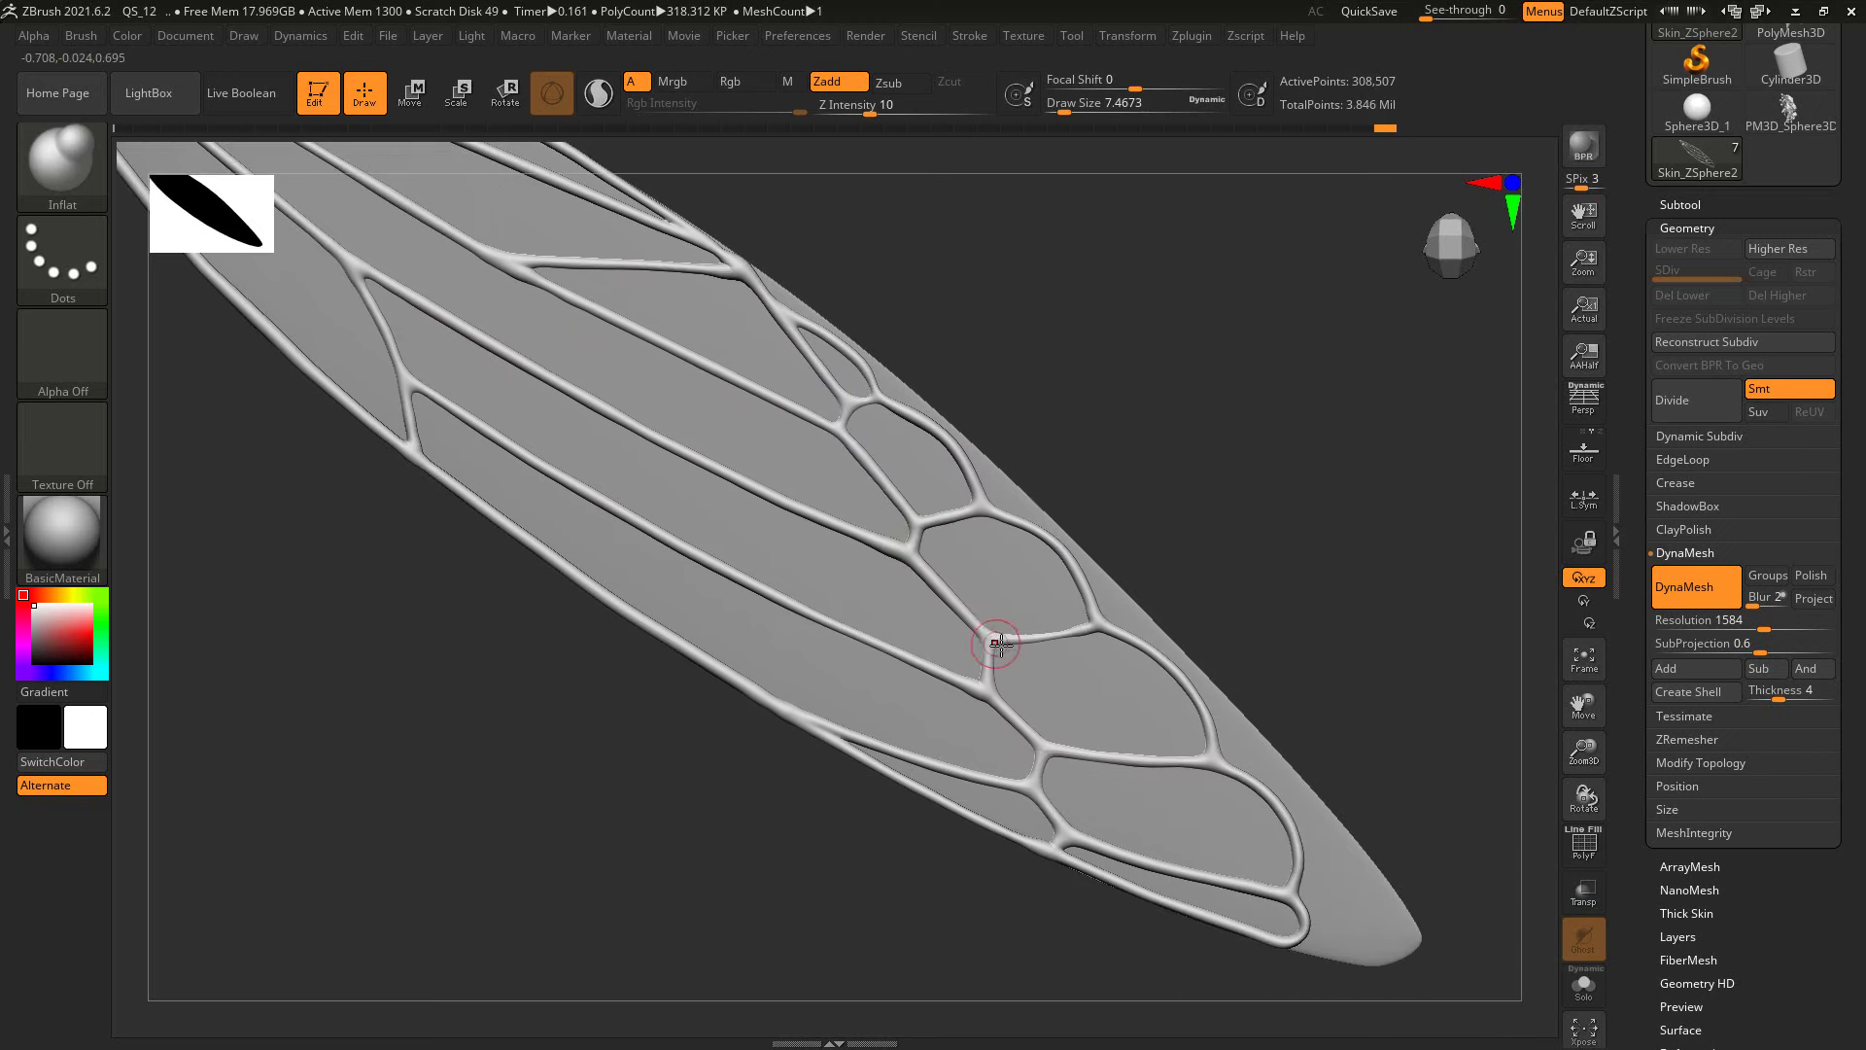
{"action": "left_click_drag", "start_coordinate": [991, 646], "coordinate": [986, 647]}
{"action": "mouse_move", "coordinate": [1277, 578]}
{"action": "right_mouse_down"}
{"action": "mouse_move", "coordinate": [1258, 679]}
{"action": "mouse_move", "coordinate": [1208, 542]}
{"action": "mouse_move", "coordinate": [1258, 425]}
{"action": "right_mouse_up"}
{"action": "mouse_move", "coordinate": [1268, 498]}
{"action": "right_mouse_down"}
{"action": "mouse_move", "coordinate": [1312, 537]}
{"action": "mouse_move", "coordinate": [1224, 512]}
{"action": "mouse_move", "coordinate": [1221, 538]}
{"action": "mouse_move", "coordinate": [1327, 571]}
{"action": "mouse_move", "coordinate": [1276, 573]}
{"action": "right_mouse_up"}
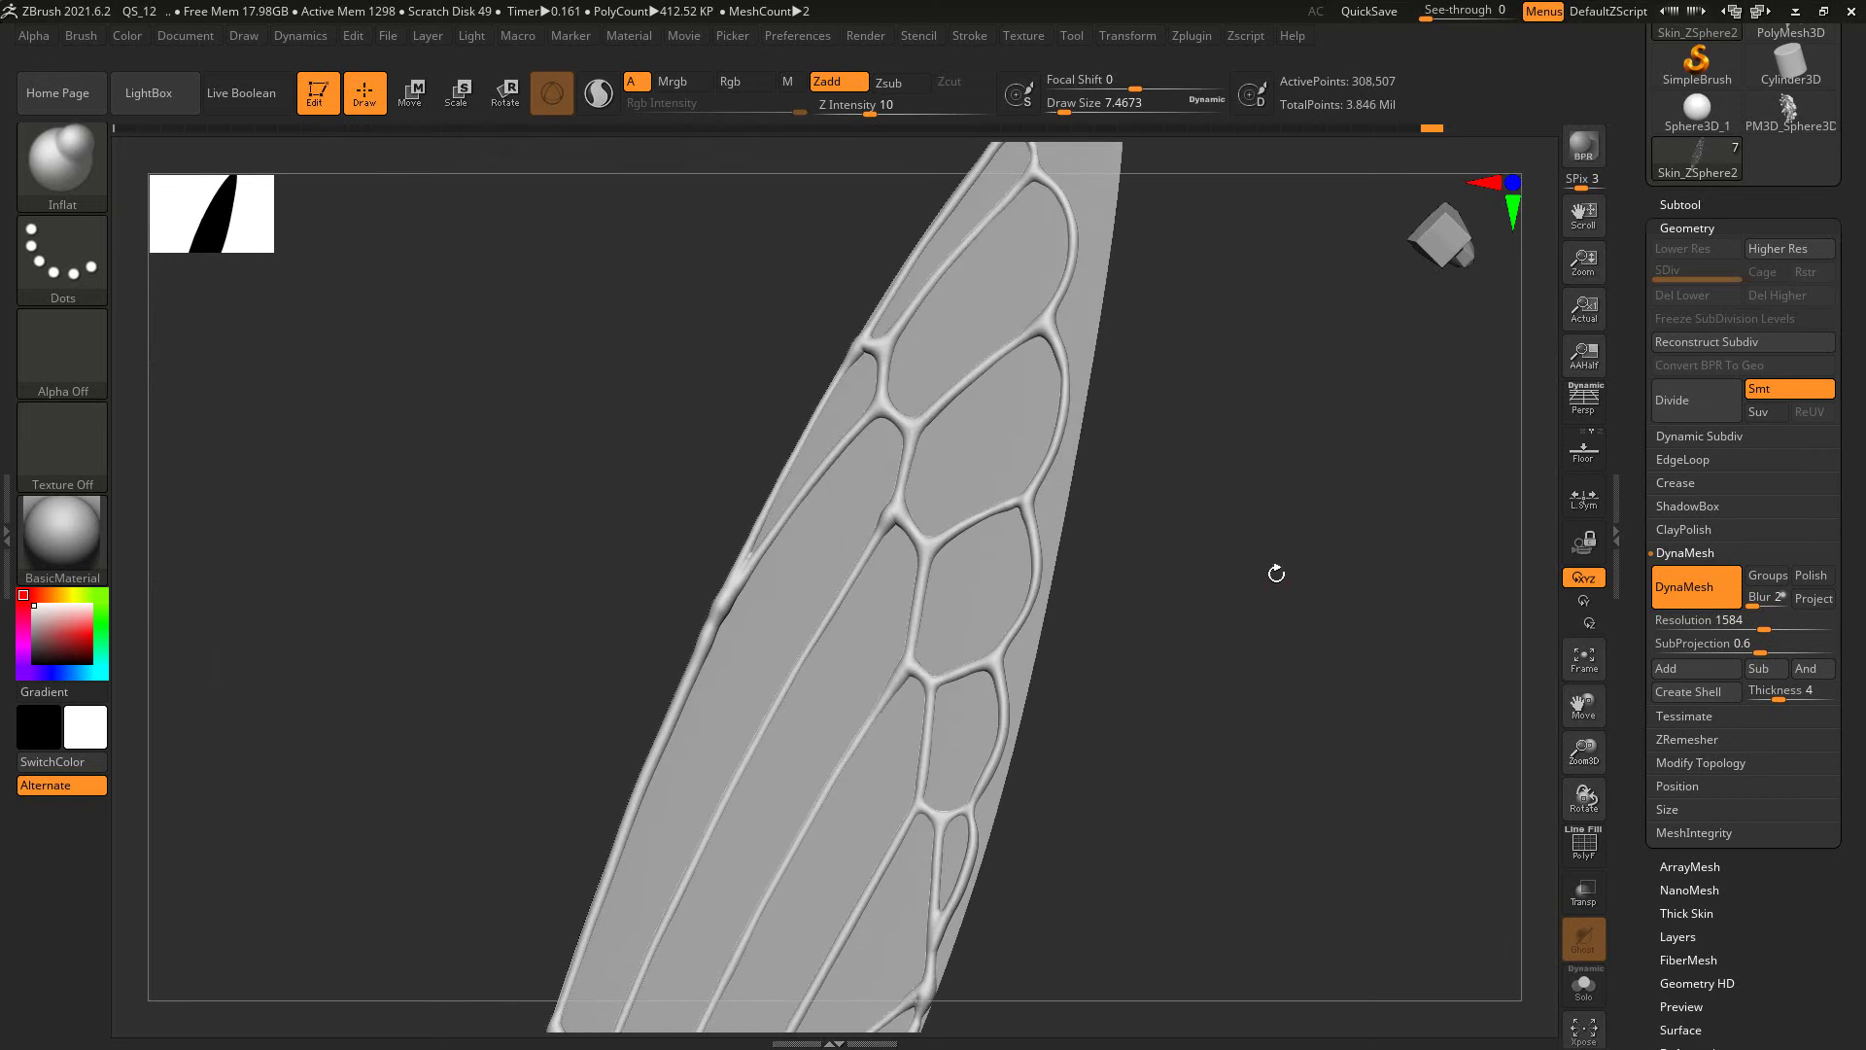
{"action": "left_click", "coordinate": [1055, 429], "text": "alt"}
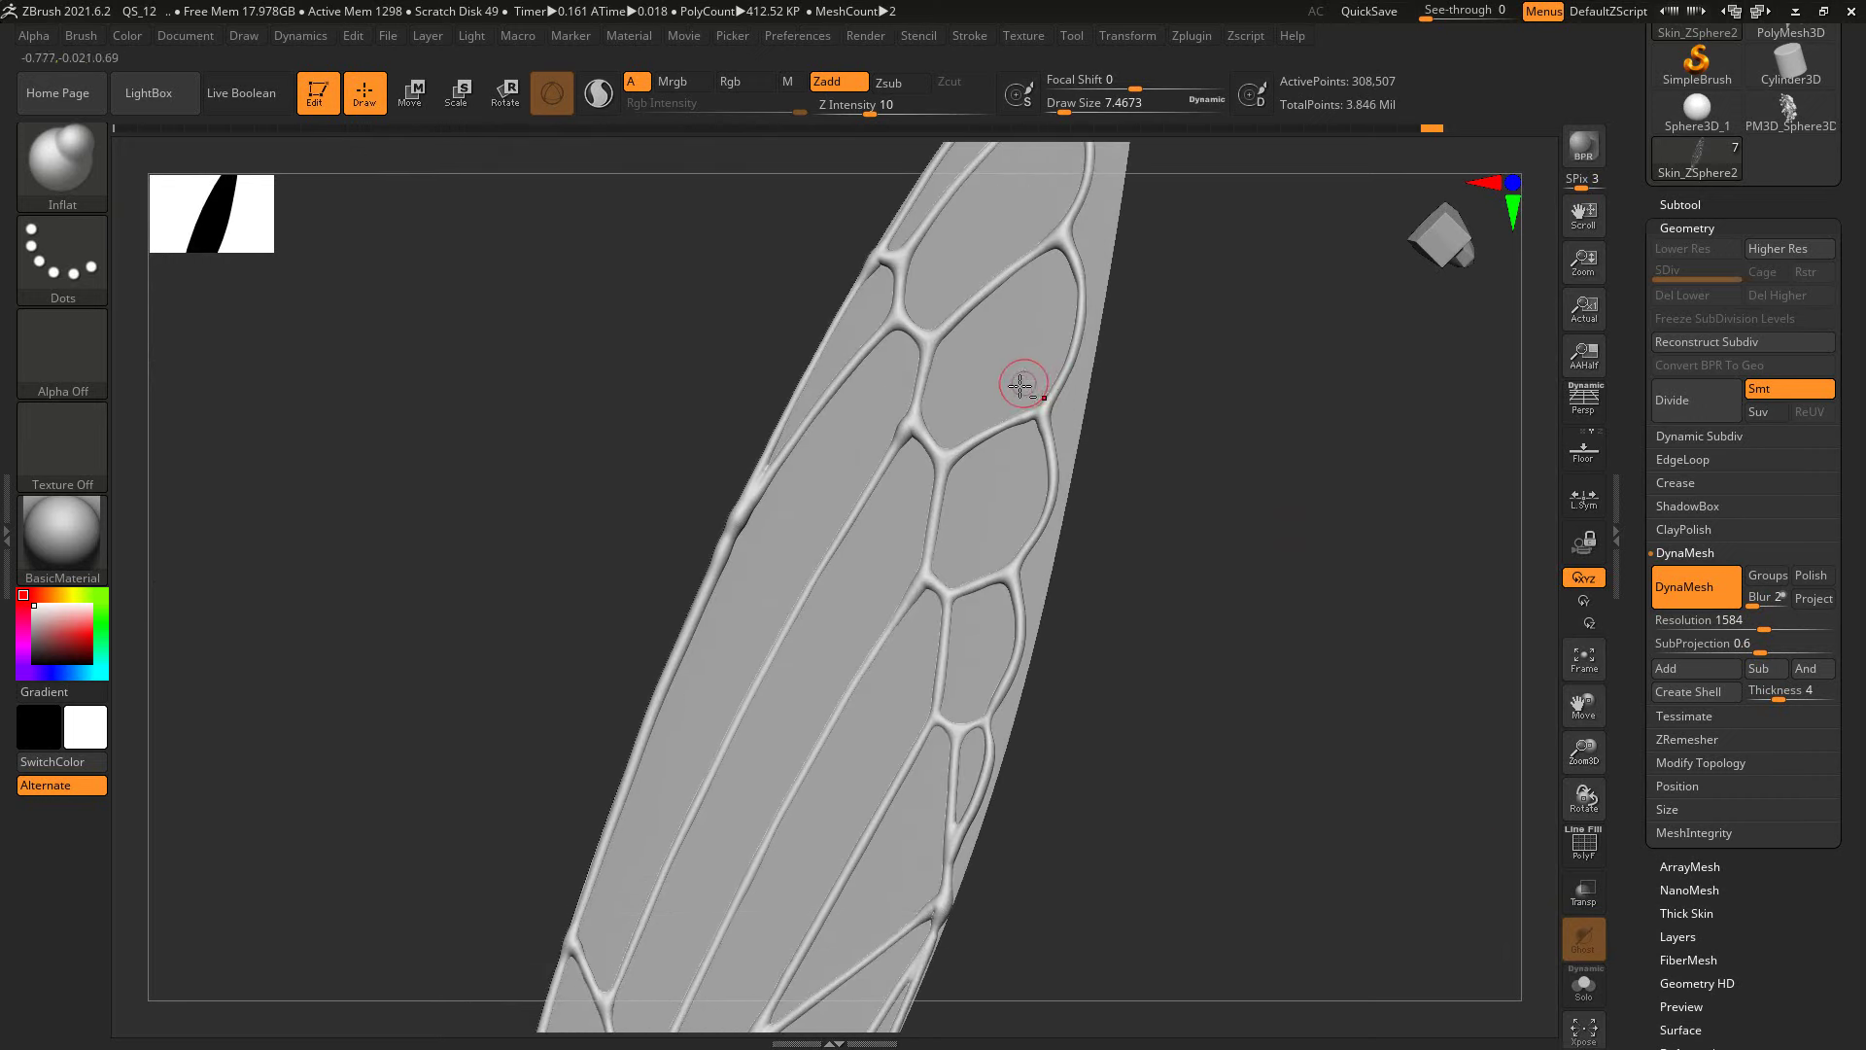
{"action": "mouse_move", "coordinate": [1221, 448]}
{"action": "right_mouse_down"}
{"action": "mouse_move", "coordinate": [1275, 453]}
{"action": "mouse_move", "coordinate": [1379, 675]}
{"action": "mouse_move", "coordinate": [1387, 654]}
{"action": "mouse_move", "coordinate": [1355, 675]}
{"action": "mouse_move", "coordinate": [1387, 658]}
{"action": "mouse_move", "coordinate": [1345, 658]}
{"action": "mouse_move", "coordinate": [1317, 691]}
{"action": "mouse_move", "coordinate": [1341, 680]}
{"action": "right_mouse_up"}
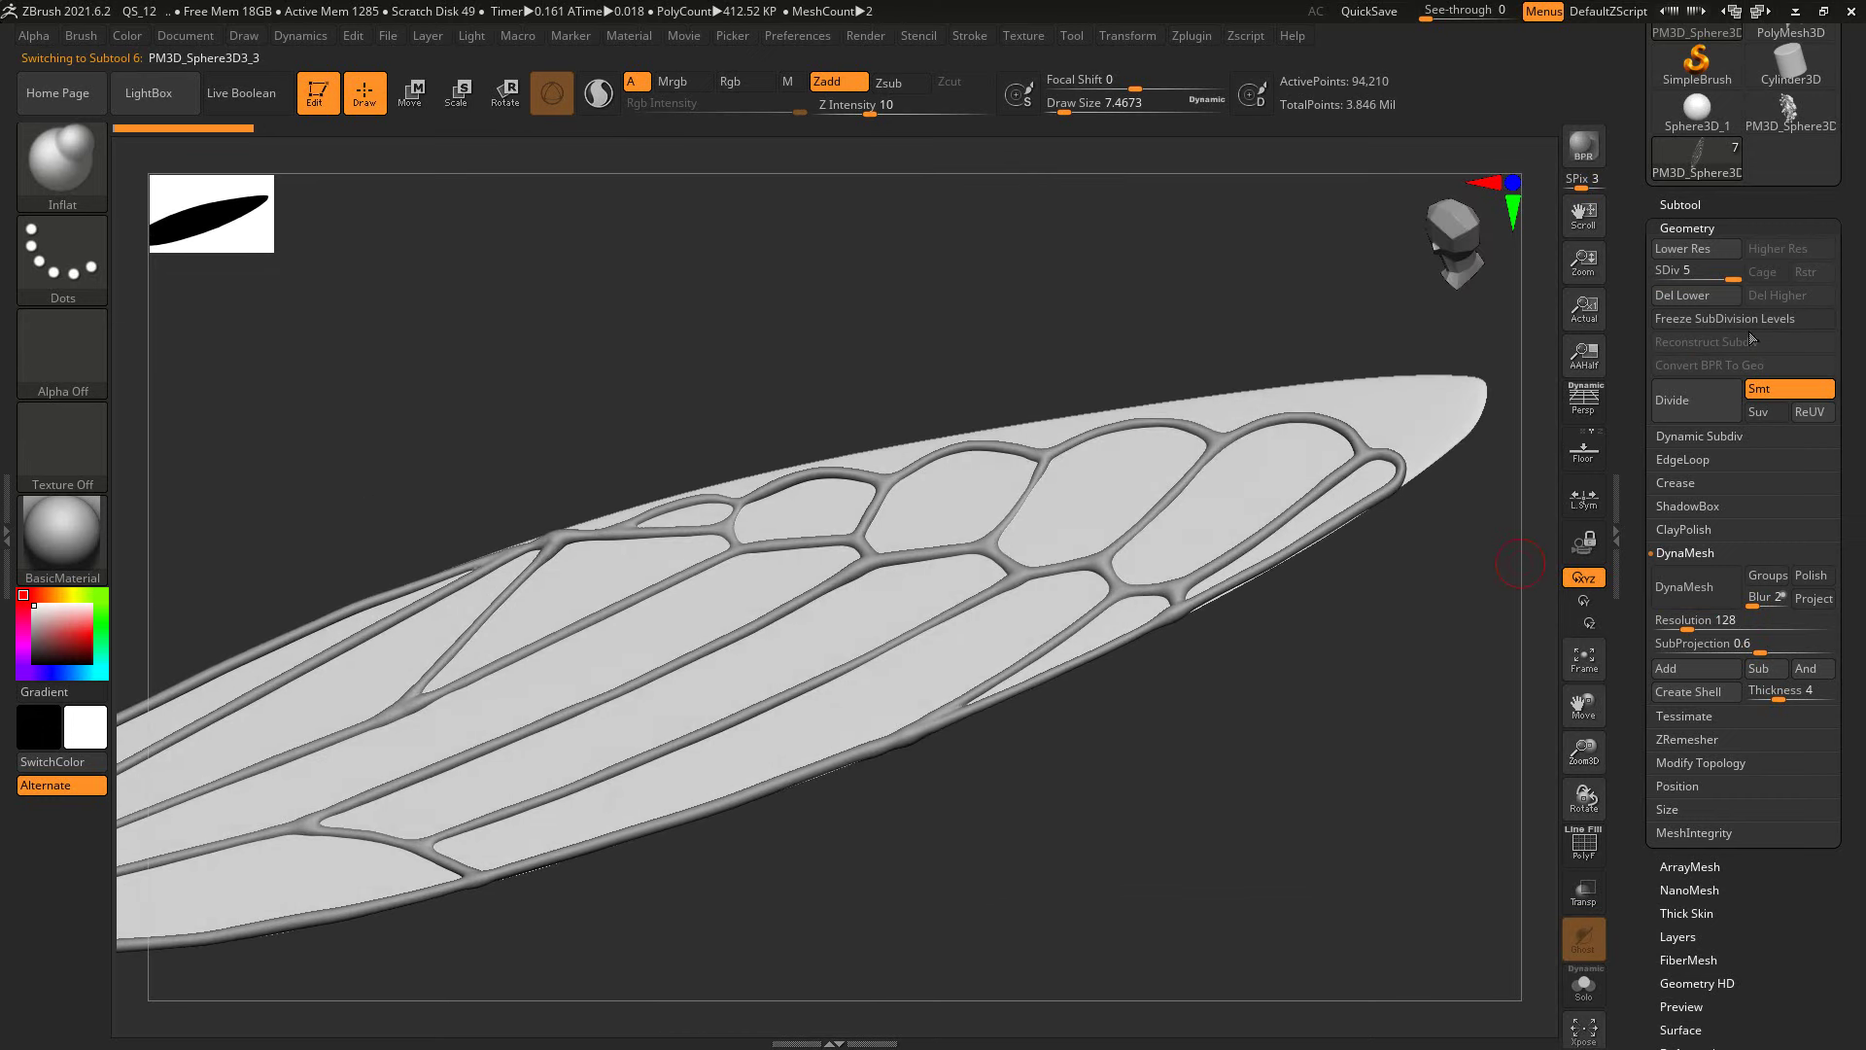
Step: Expand the subtool list and enlarge the brush, undoing an accidental vein smoothing
{"action": "left_click", "coordinate": [1700, 202]}
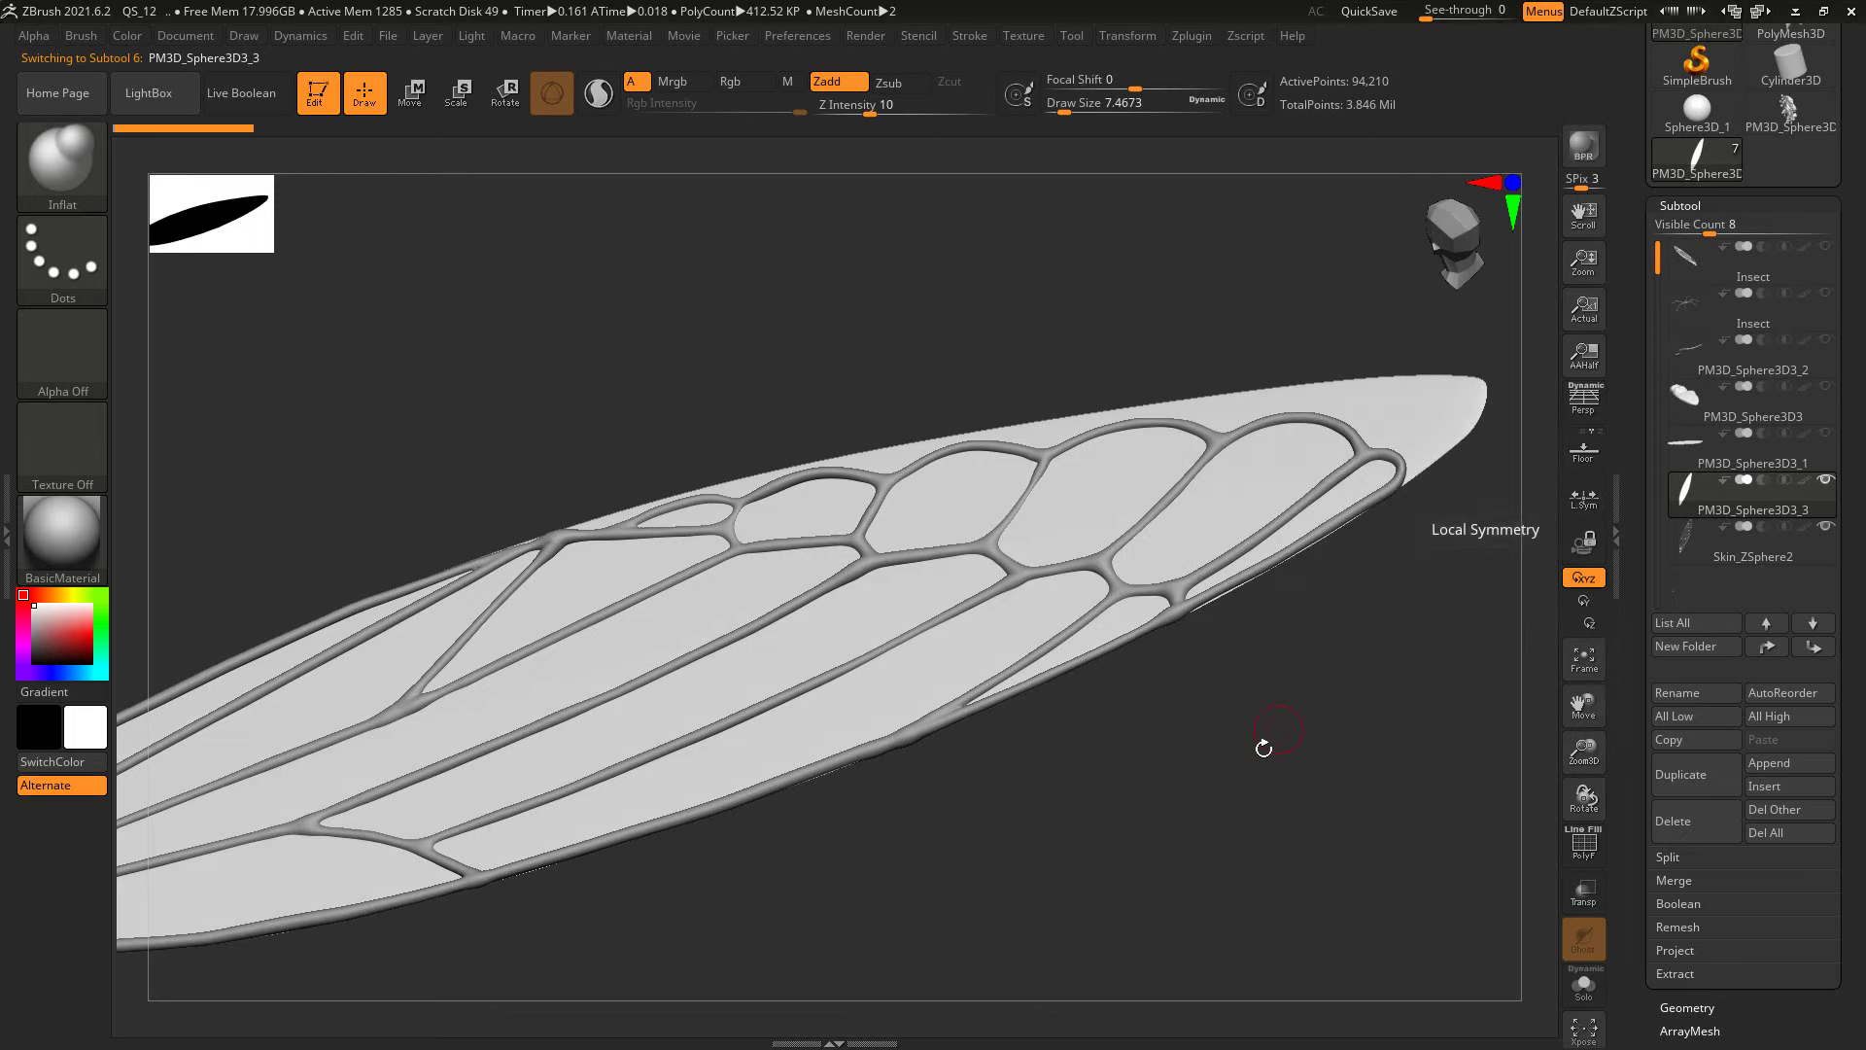
{"action": "right_click_drag", "start_coordinate": [1258, 749], "coordinate": [1298, 700]}
{"action": "mouse_move", "coordinate": [1171, 729]}
{"action": "right_mouse_down"}
{"action": "mouse_move", "coordinate": [1125, 667]}
{"action": "mouse_move", "coordinate": [1127, 428]}
{"action": "right_mouse_up"}
{"action": "key", "text": "s"}
{"action": "left_click_drag", "start_coordinate": [1127, 429], "coordinate": [1112, 409]}
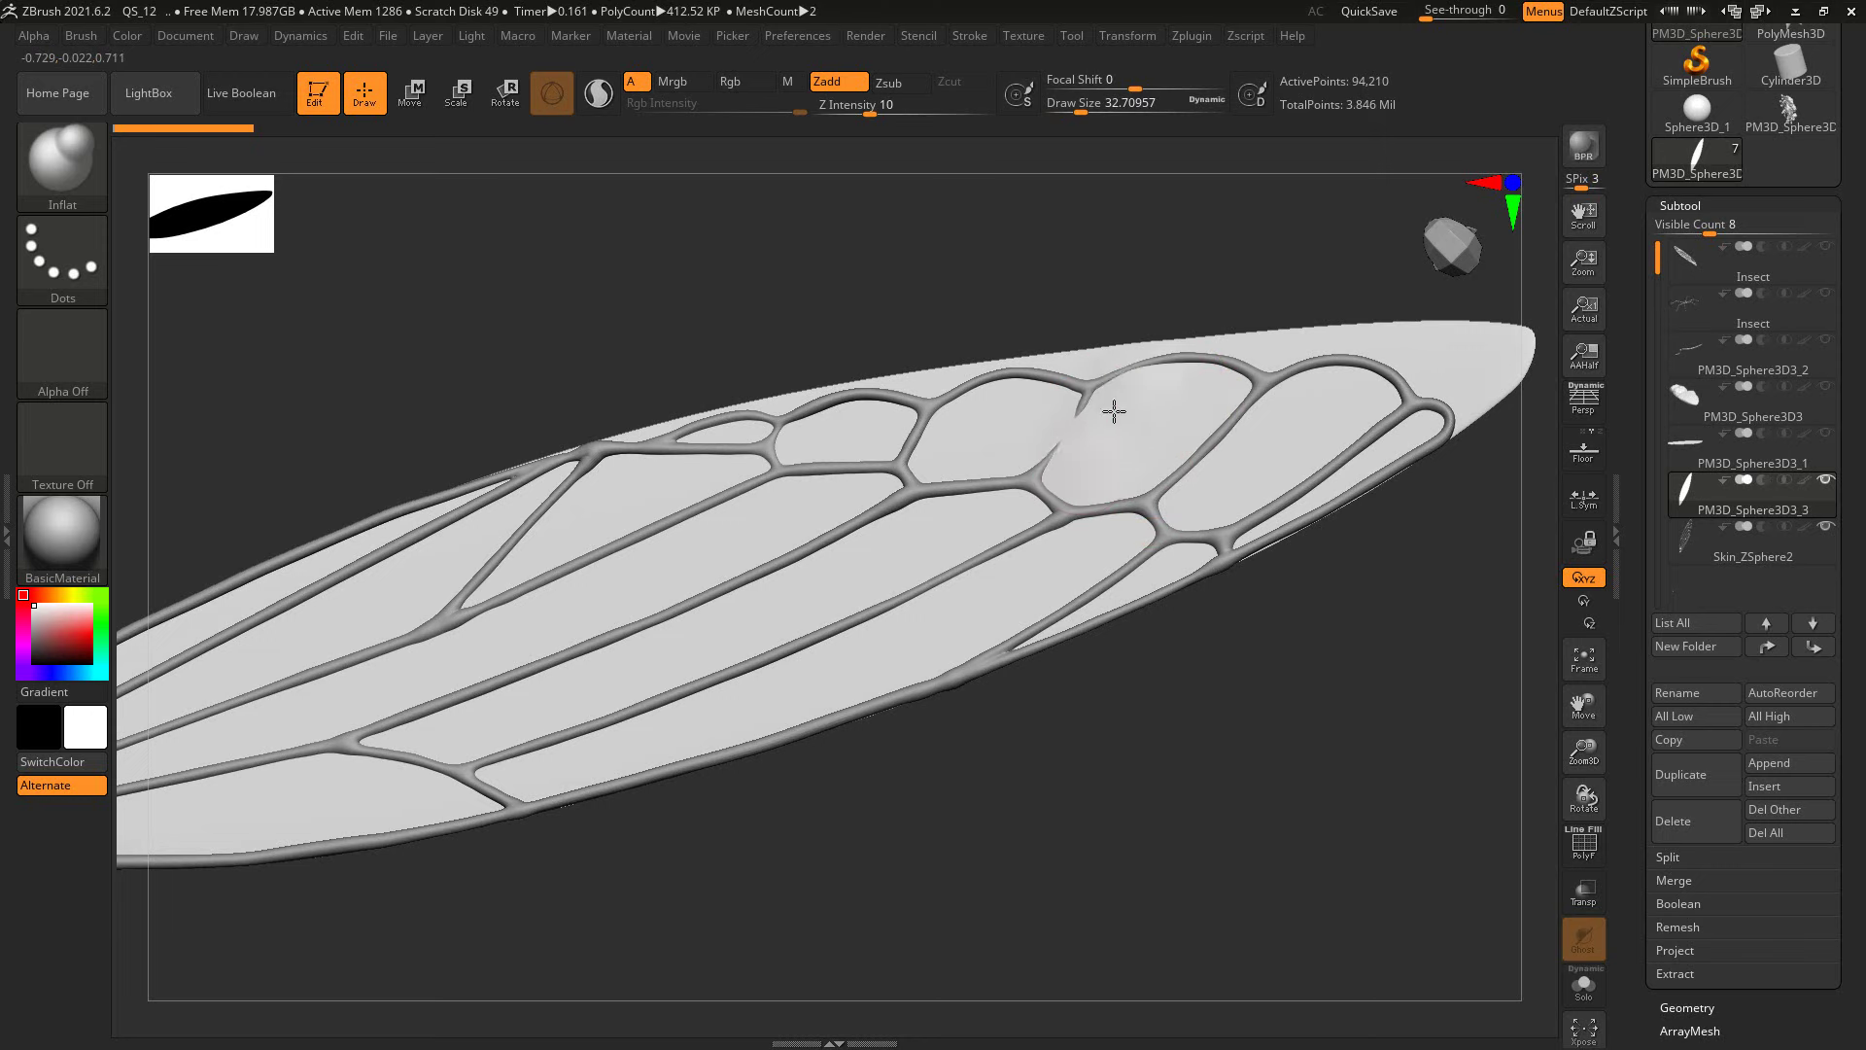
{"action": "key", "text": "ctrl+z"}
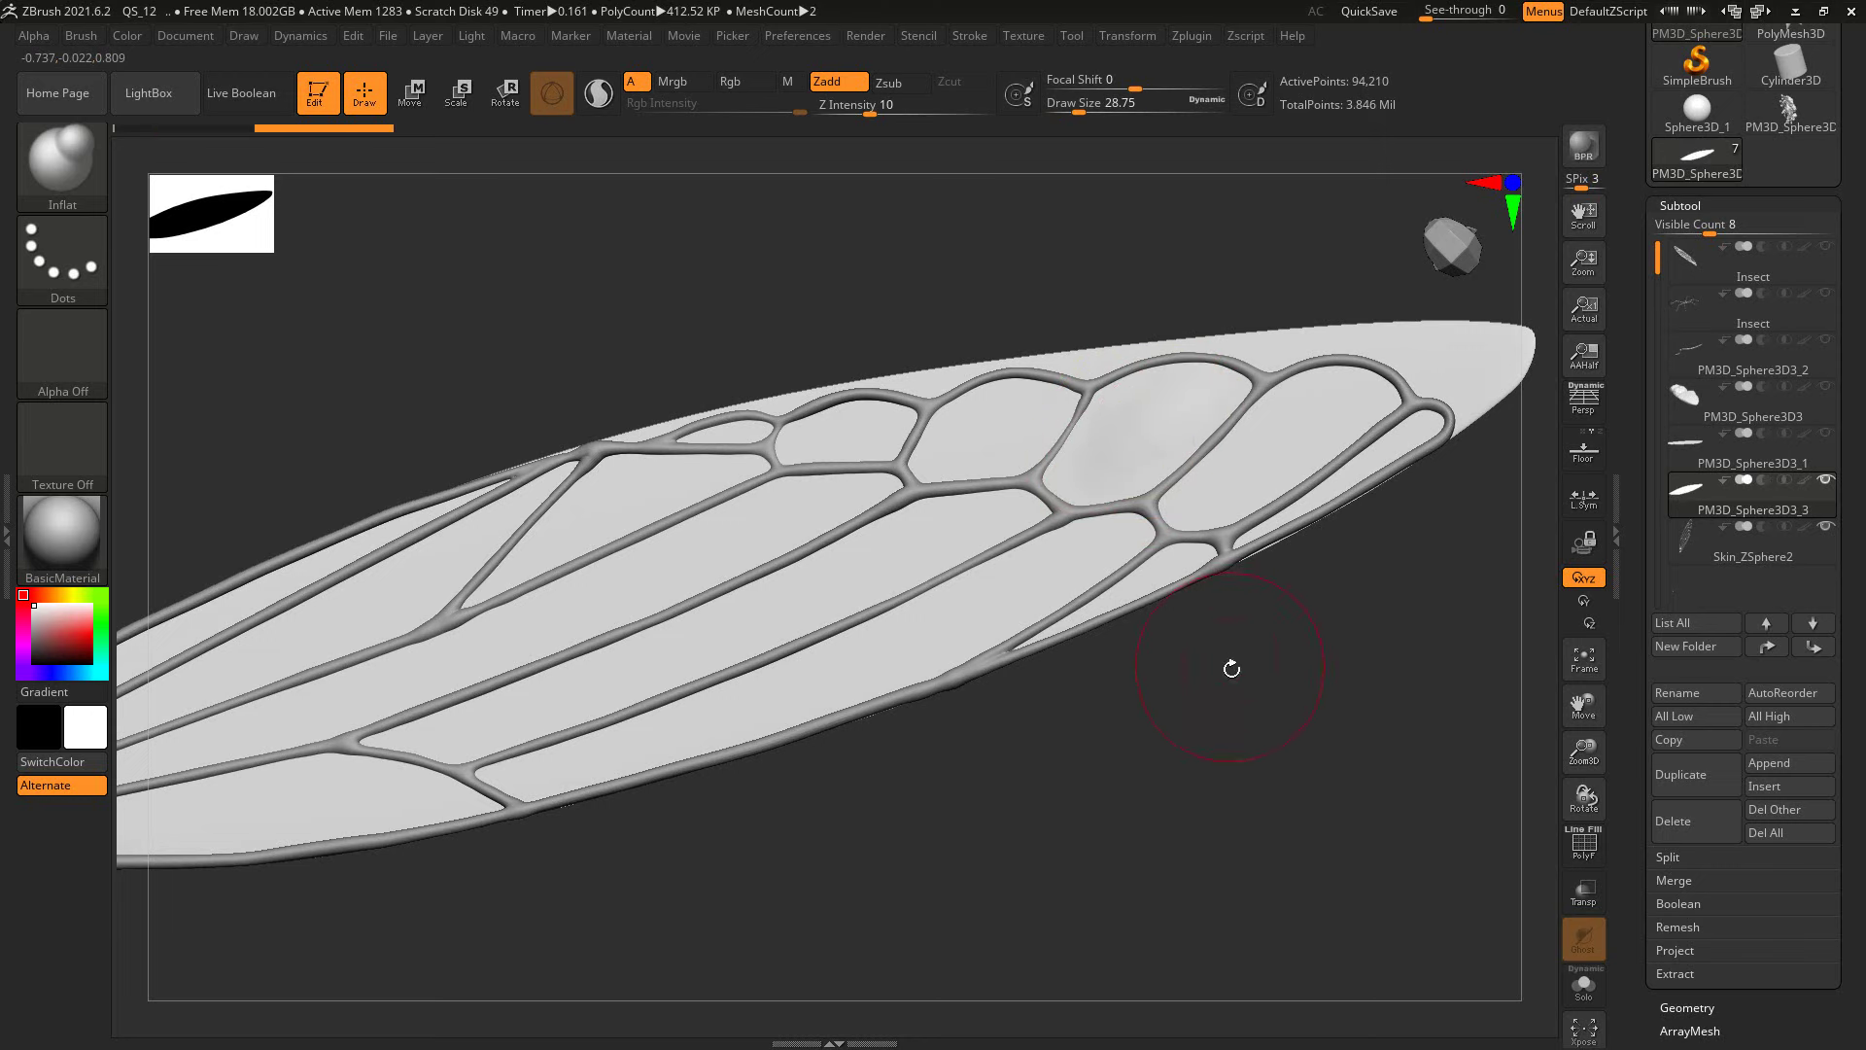
{"action": "left_click_drag", "start_coordinate": [1232, 669], "coordinate": [983, 654]}
Step: Apply BasicMaterial2 to the membrane and inflate cells near the wing tip
{"action": "left_click", "coordinate": [63, 530]}
{"action": "left_click", "coordinate": [746, 723]}
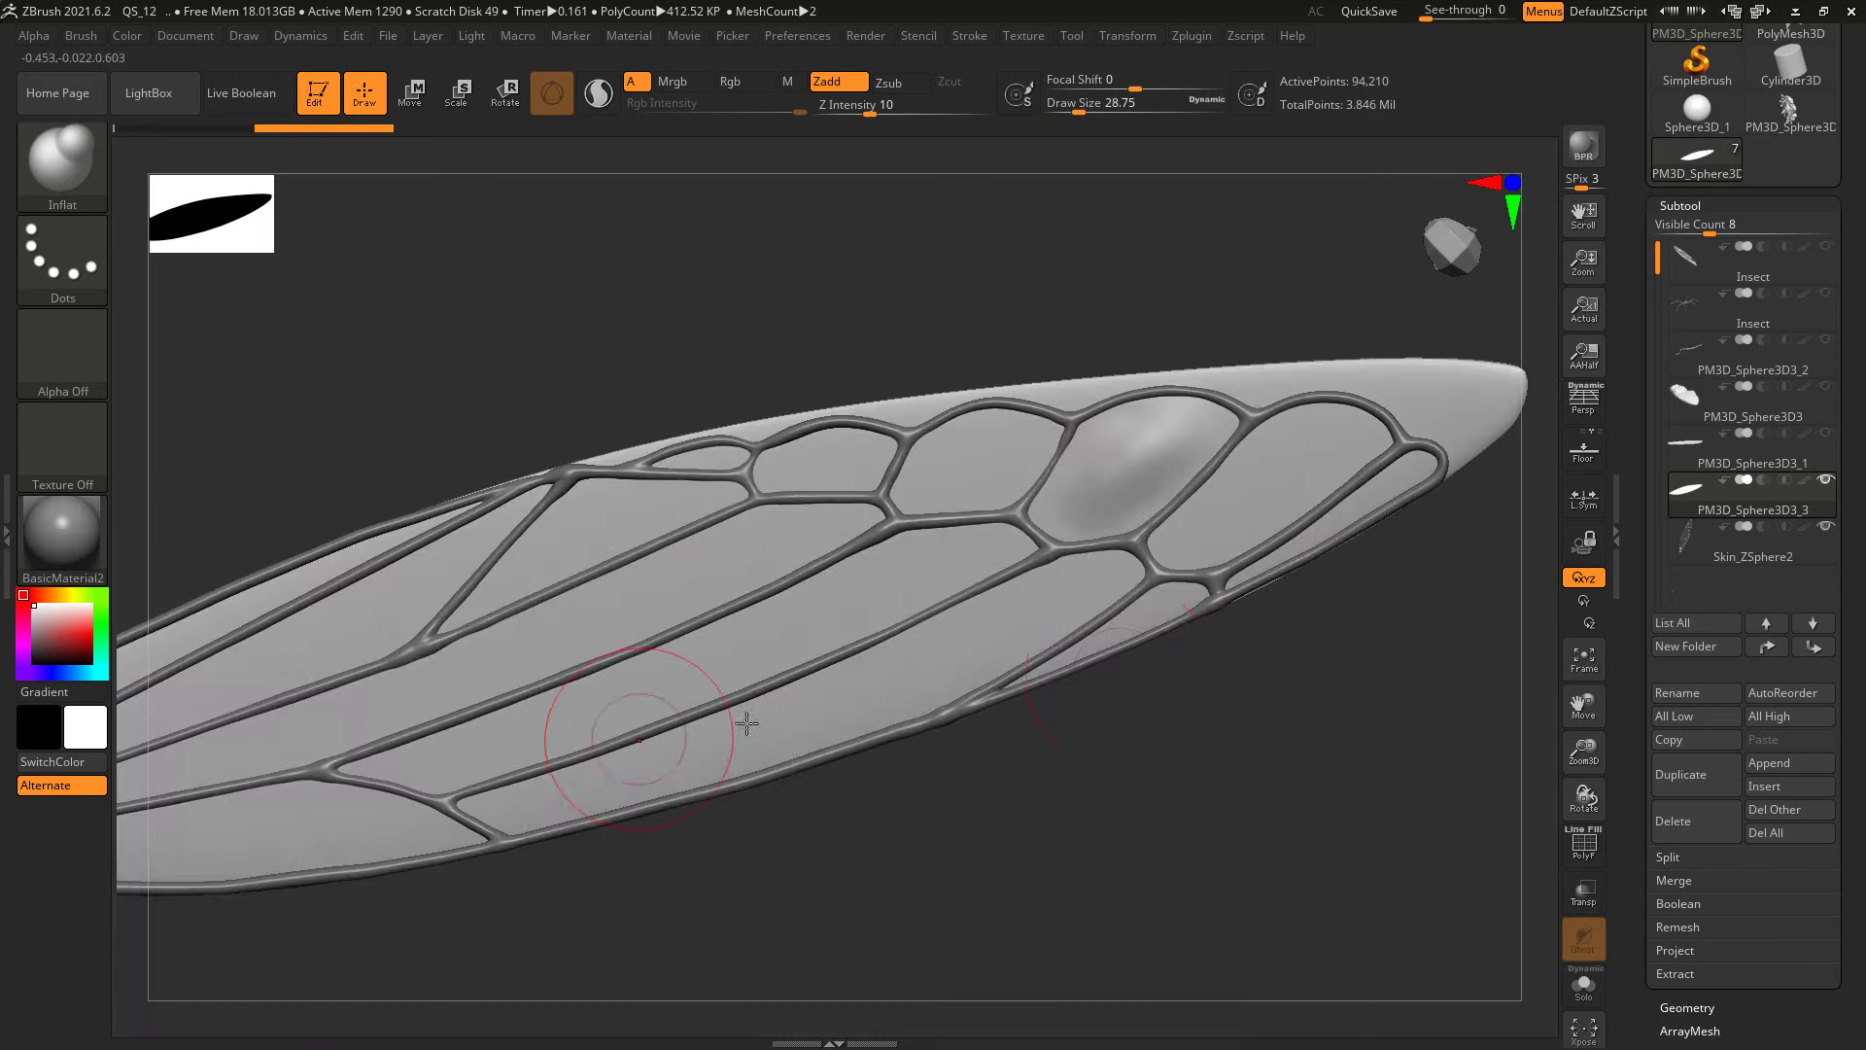
{"action": "left_click_drag", "start_coordinate": [1325, 722], "coordinate": [1208, 542]}
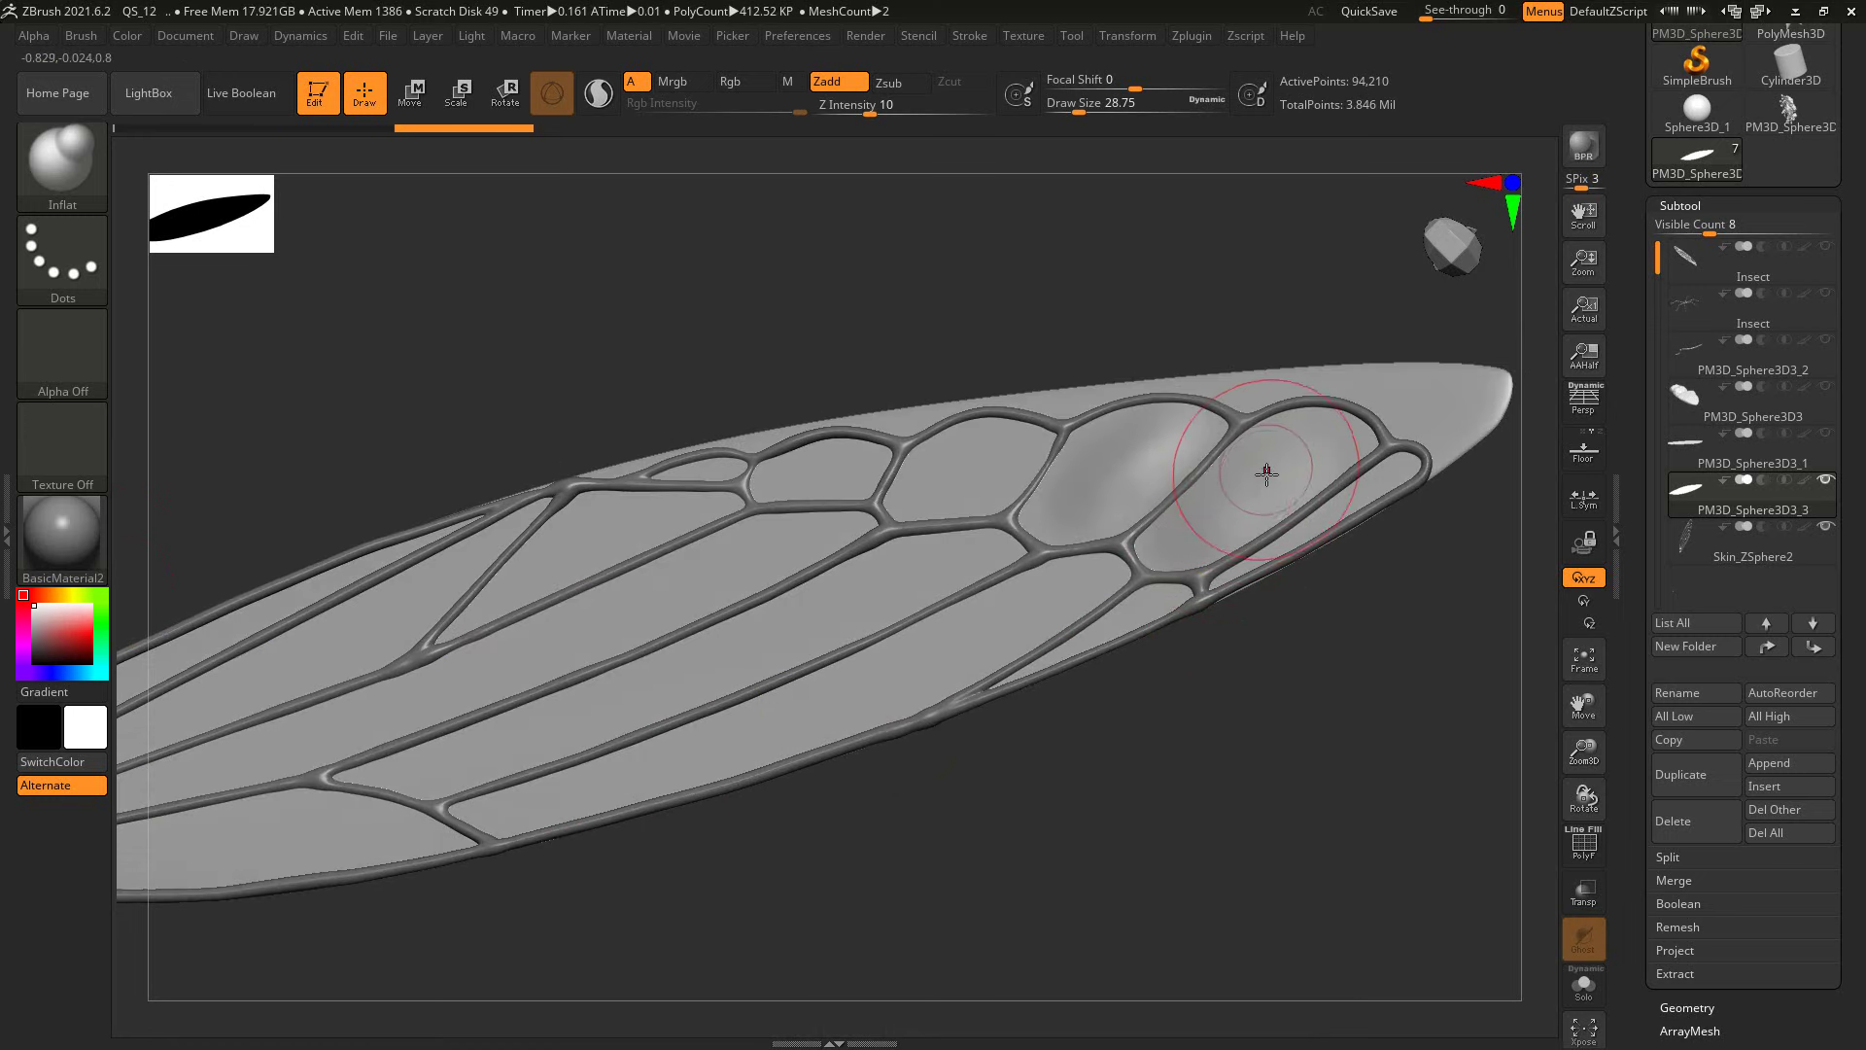
{"action": "left_click_drag", "start_coordinate": [1293, 671], "coordinate": [1282, 657]}
{"action": "left_click_drag", "start_coordinate": [1197, 541], "coordinate": [1325, 430]}
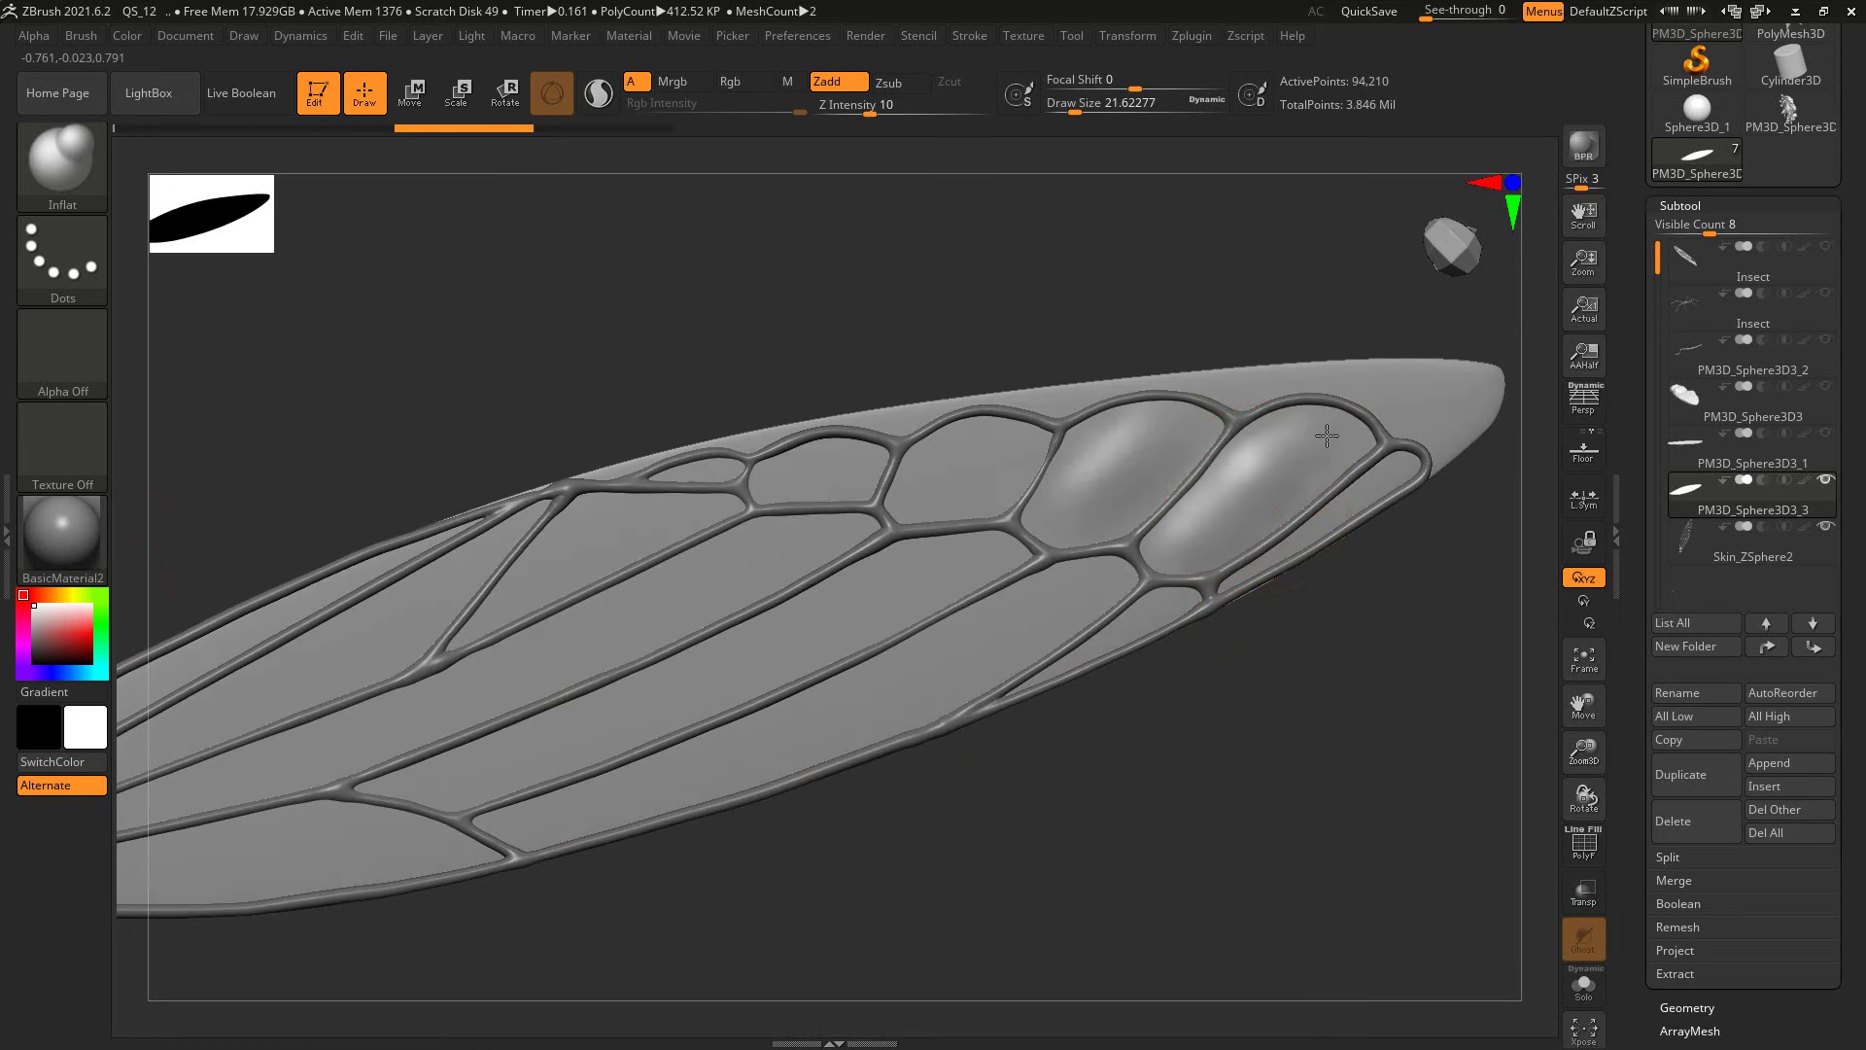
{"action": "mouse_move", "coordinate": [937, 491]}
{"action": "left_mouse_down"}
{"action": "mouse_move", "coordinate": [908, 475]}
{"action": "mouse_move", "coordinate": [971, 467]}
{"action": "left_mouse_up"}
{"action": "key", "text": "ctrl+z"}
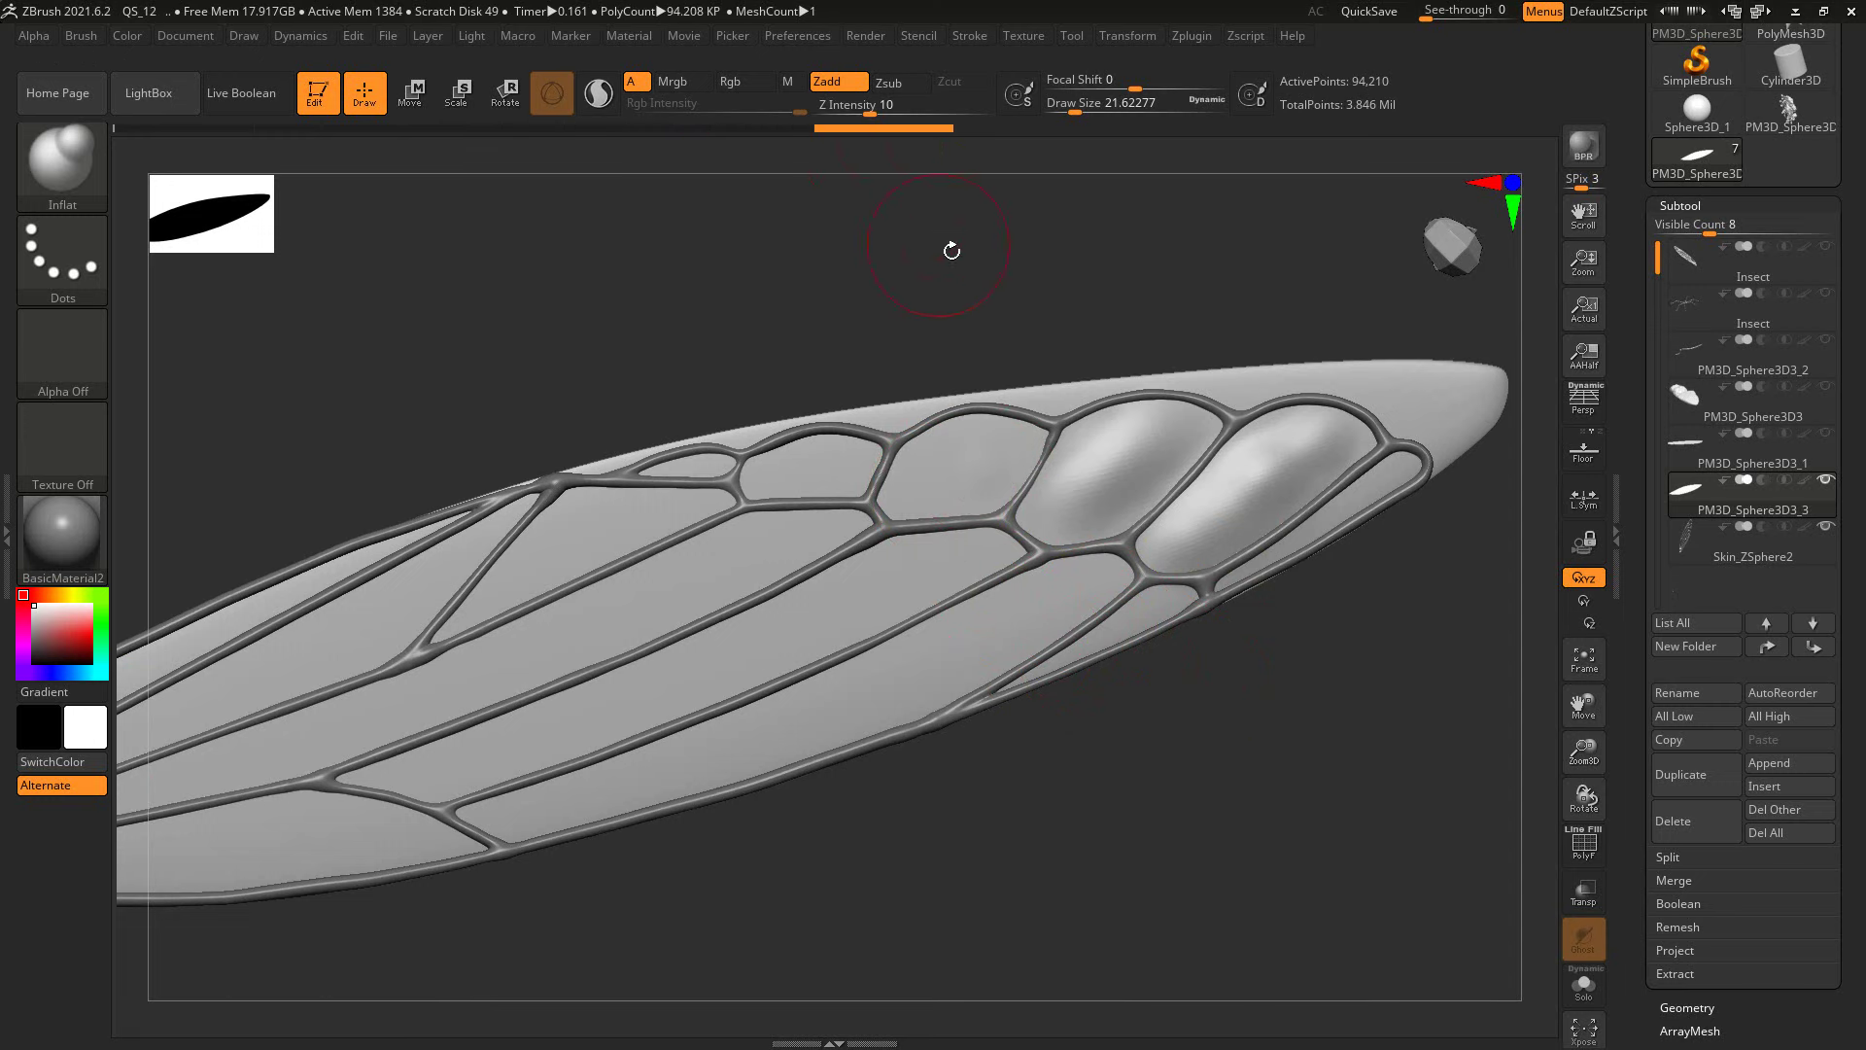
Step: Gently inflate two wing cells at Z Intensity 3, then raise it to 8
{"action": "left_click", "coordinate": [854, 116]}
{"action": "type", "text": "3"}
{"action": "left_click_drag", "start_coordinate": [941, 476], "coordinate": [944, 473]}
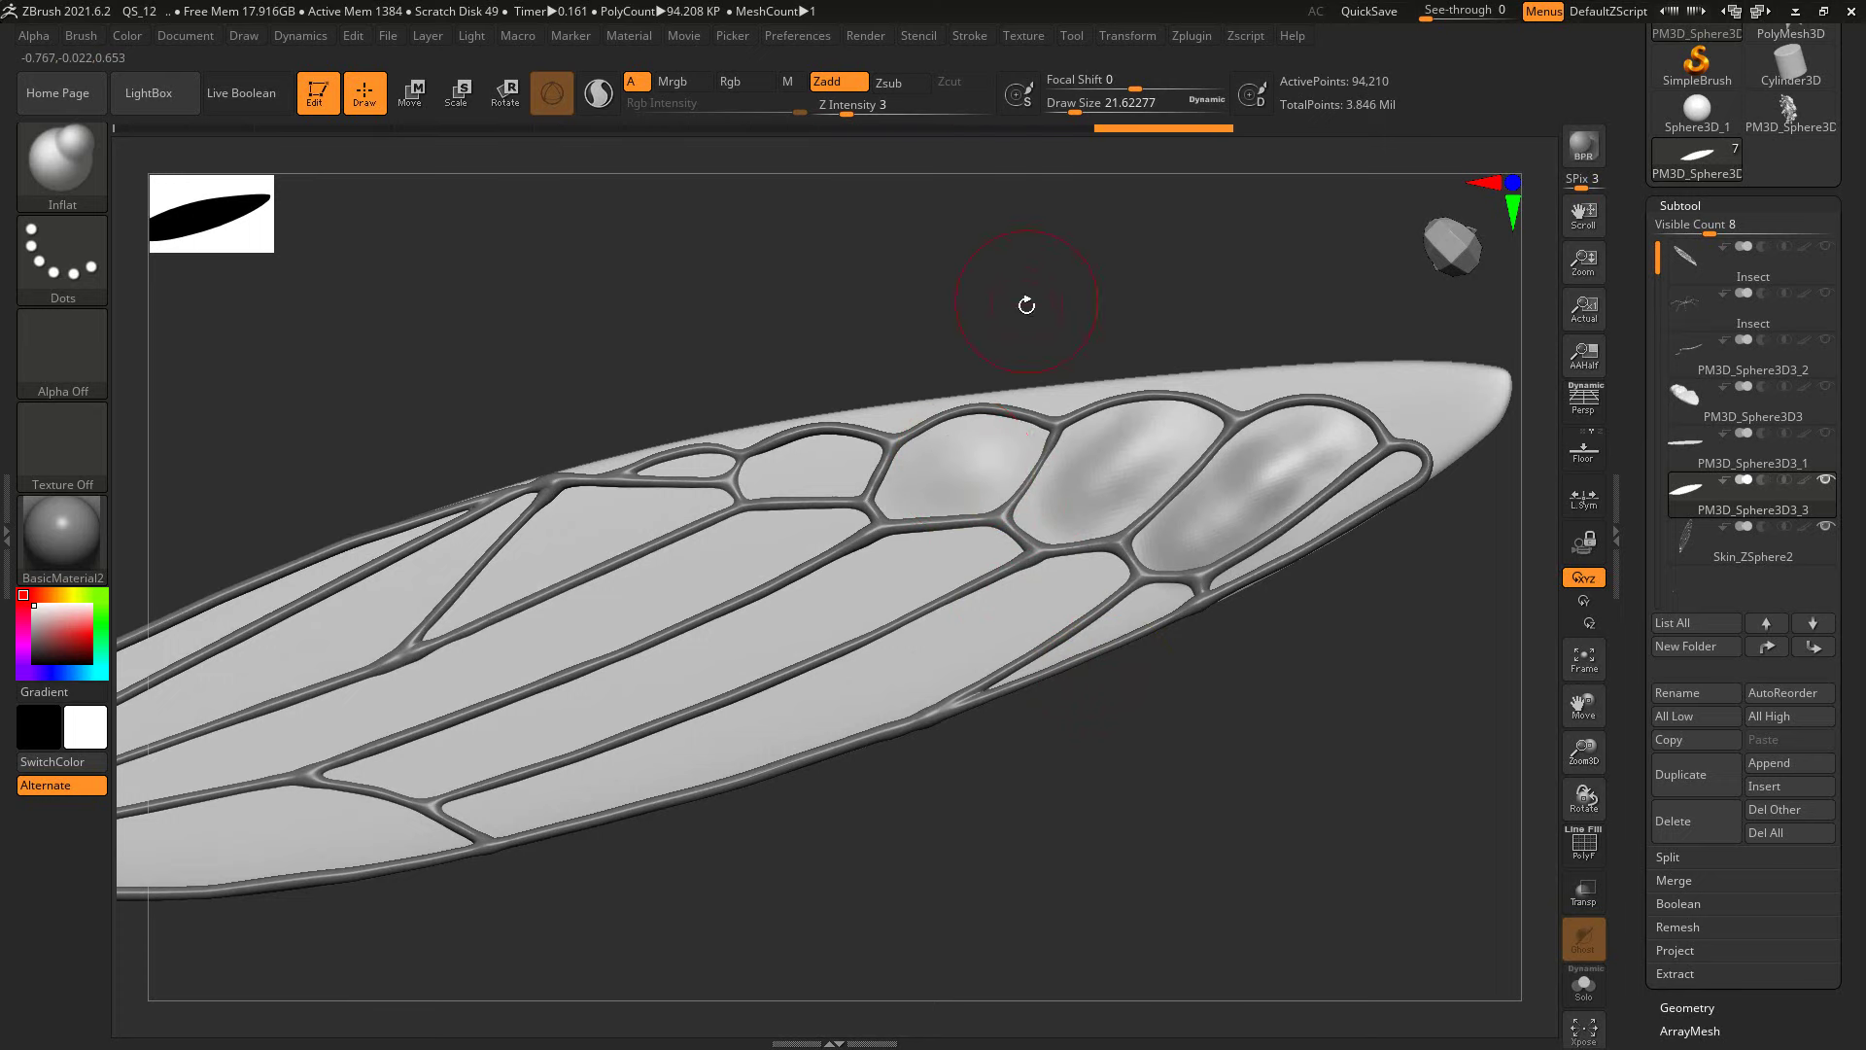
{"action": "left_click_drag", "start_coordinate": [960, 453], "coordinate": [983, 465]}
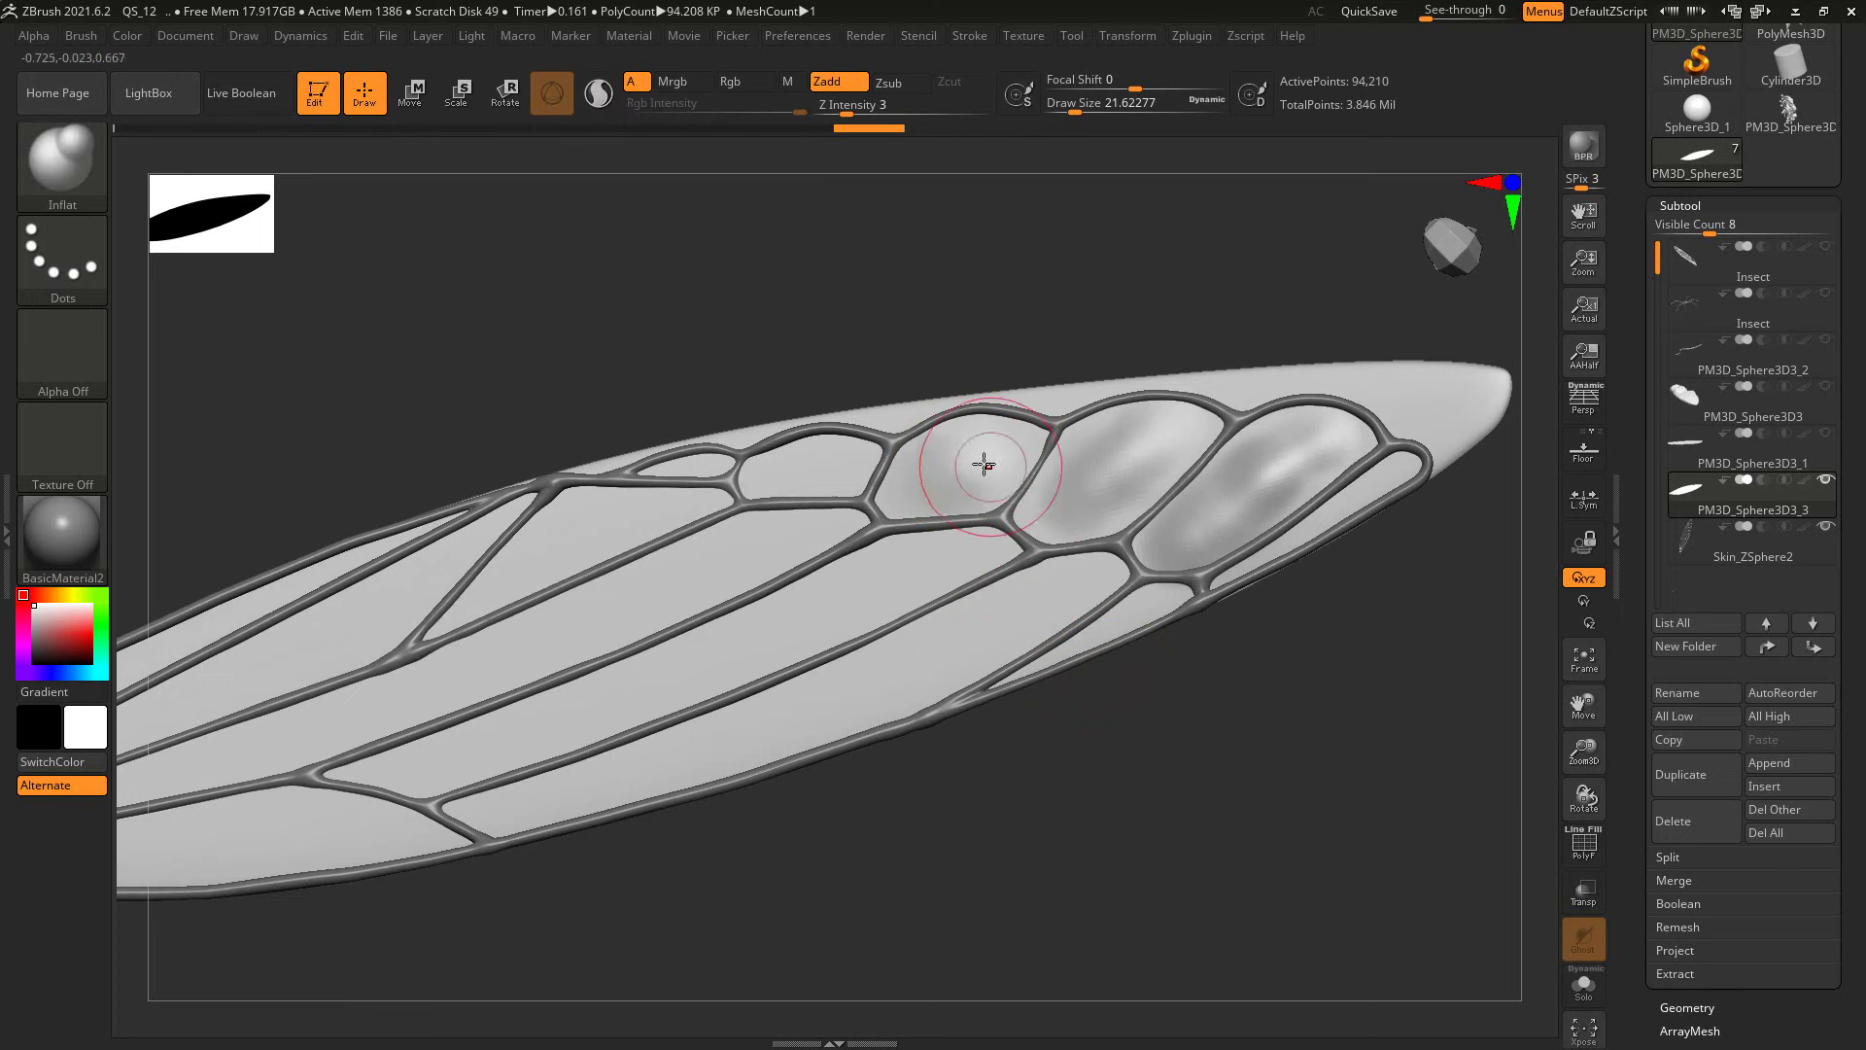
{"action": "left_click", "coordinate": [863, 107]}
{"action": "type", "text": "8"}
{"action": "key", "text": "Return"}
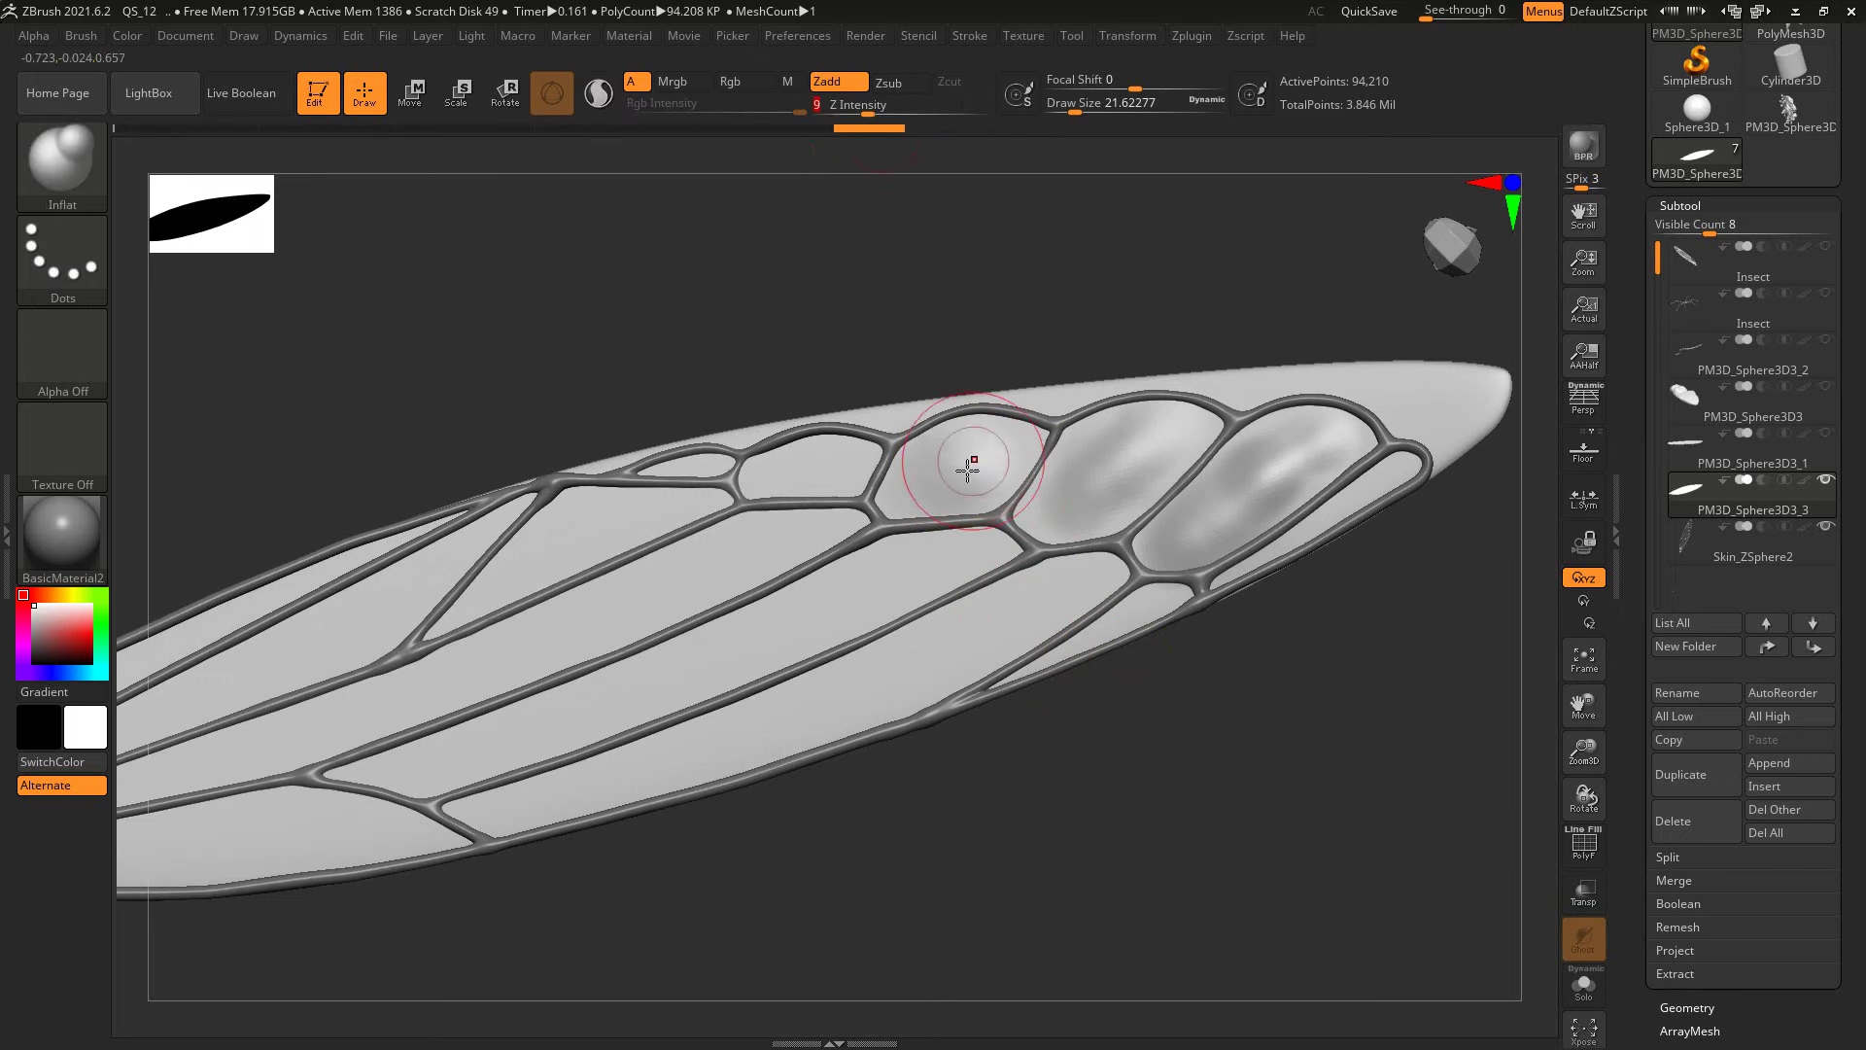
Step: Puff up the cells along the upper edge and smooth the inflated cells
{"action": "key", "text": "bracketright"}
{"action": "left_click_drag", "start_coordinate": [937, 470], "coordinate": [992, 487], "text": "shift"}
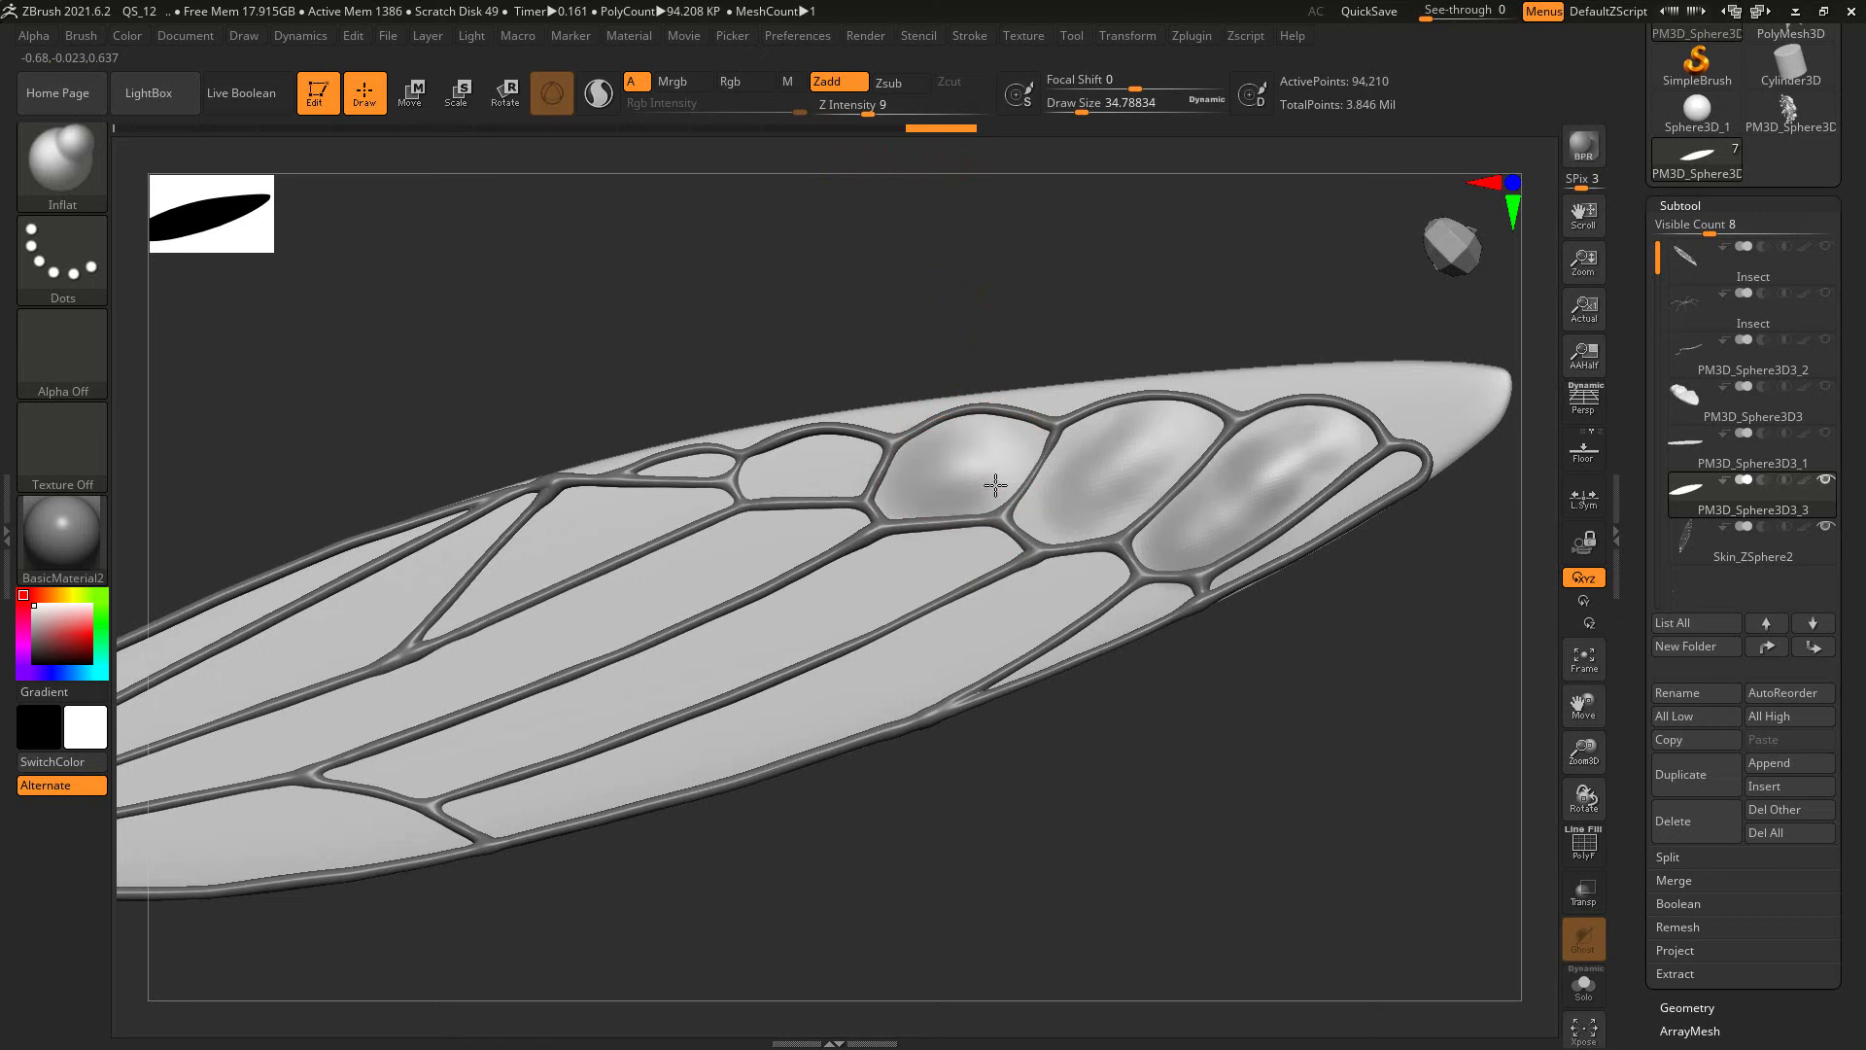
{"action": "left_click_drag", "start_coordinate": [802, 471], "coordinate": [838, 463], "text": "shift"}
{"action": "left_click_drag", "start_coordinate": [1069, 783], "coordinate": [1118, 781], "text": "alt"}
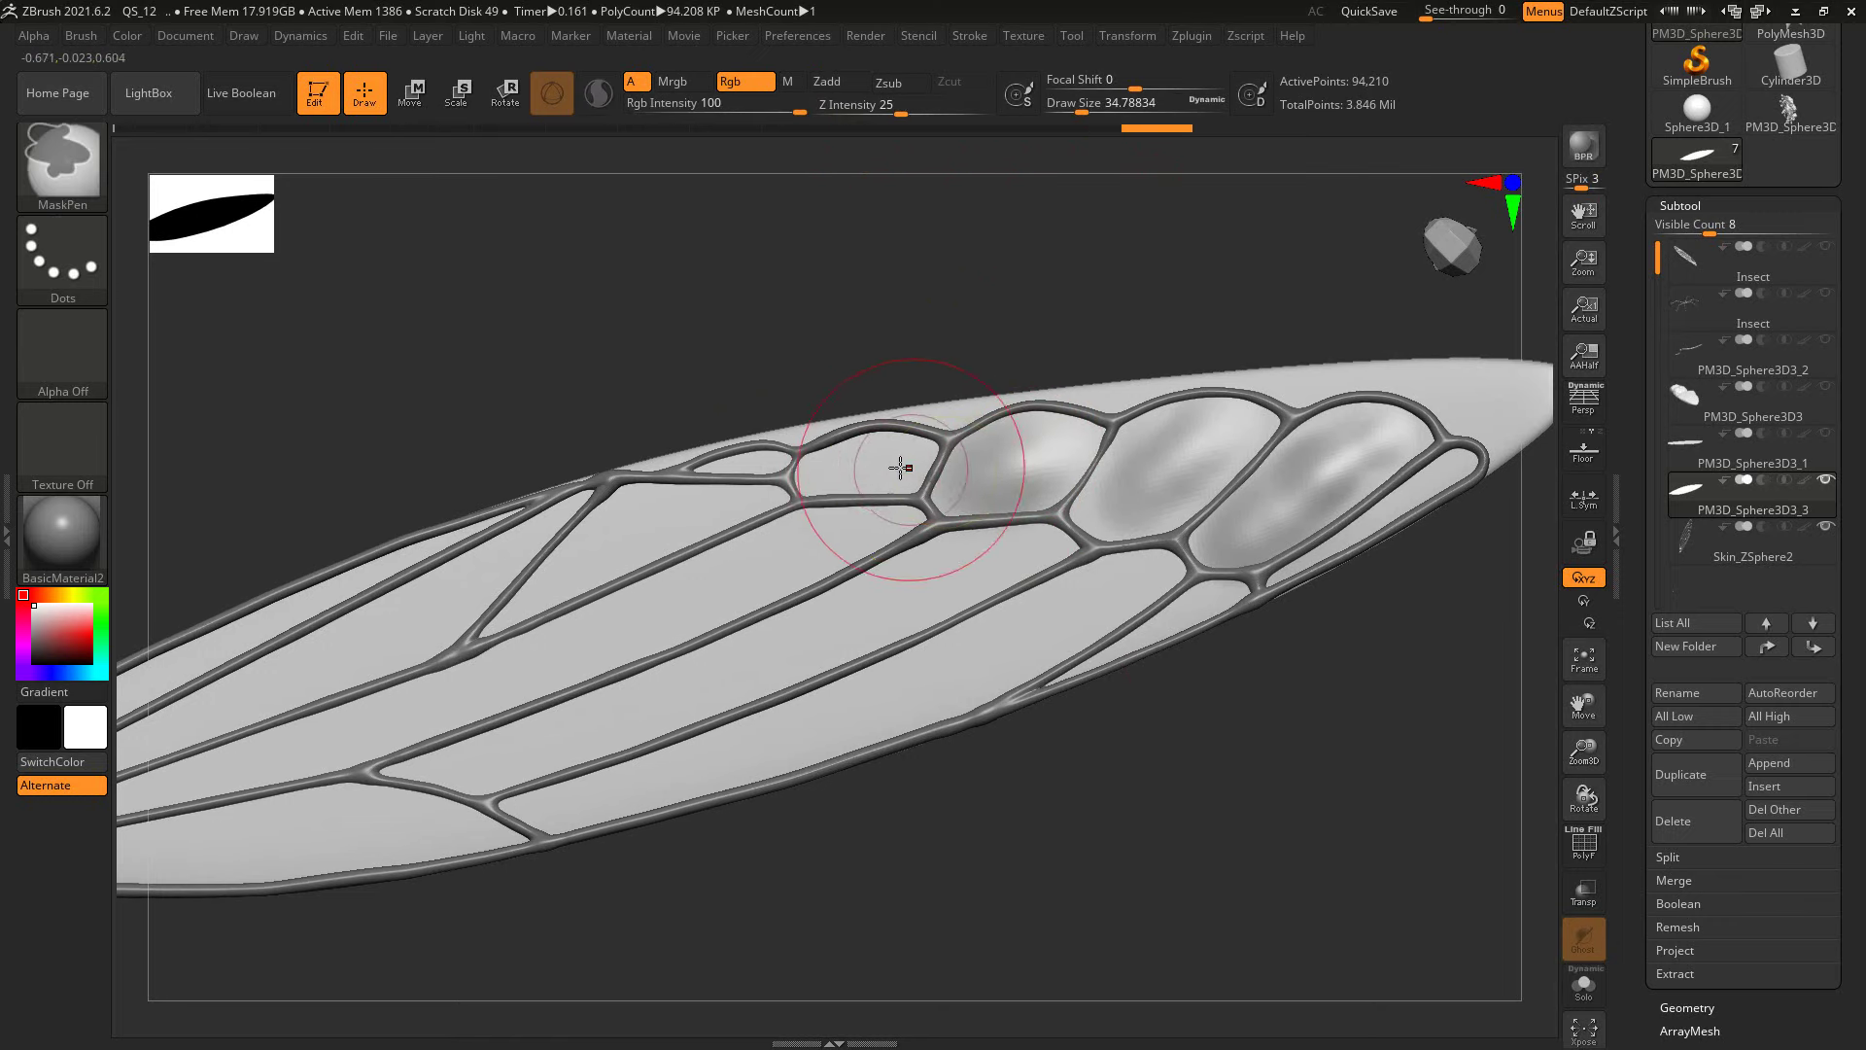
{"action": "key", "text": "bracketleft"}
{"action": "left_click_drag", "start_coordinate": [842, 474], "coordinate": [884, 446], "text": "shift"}
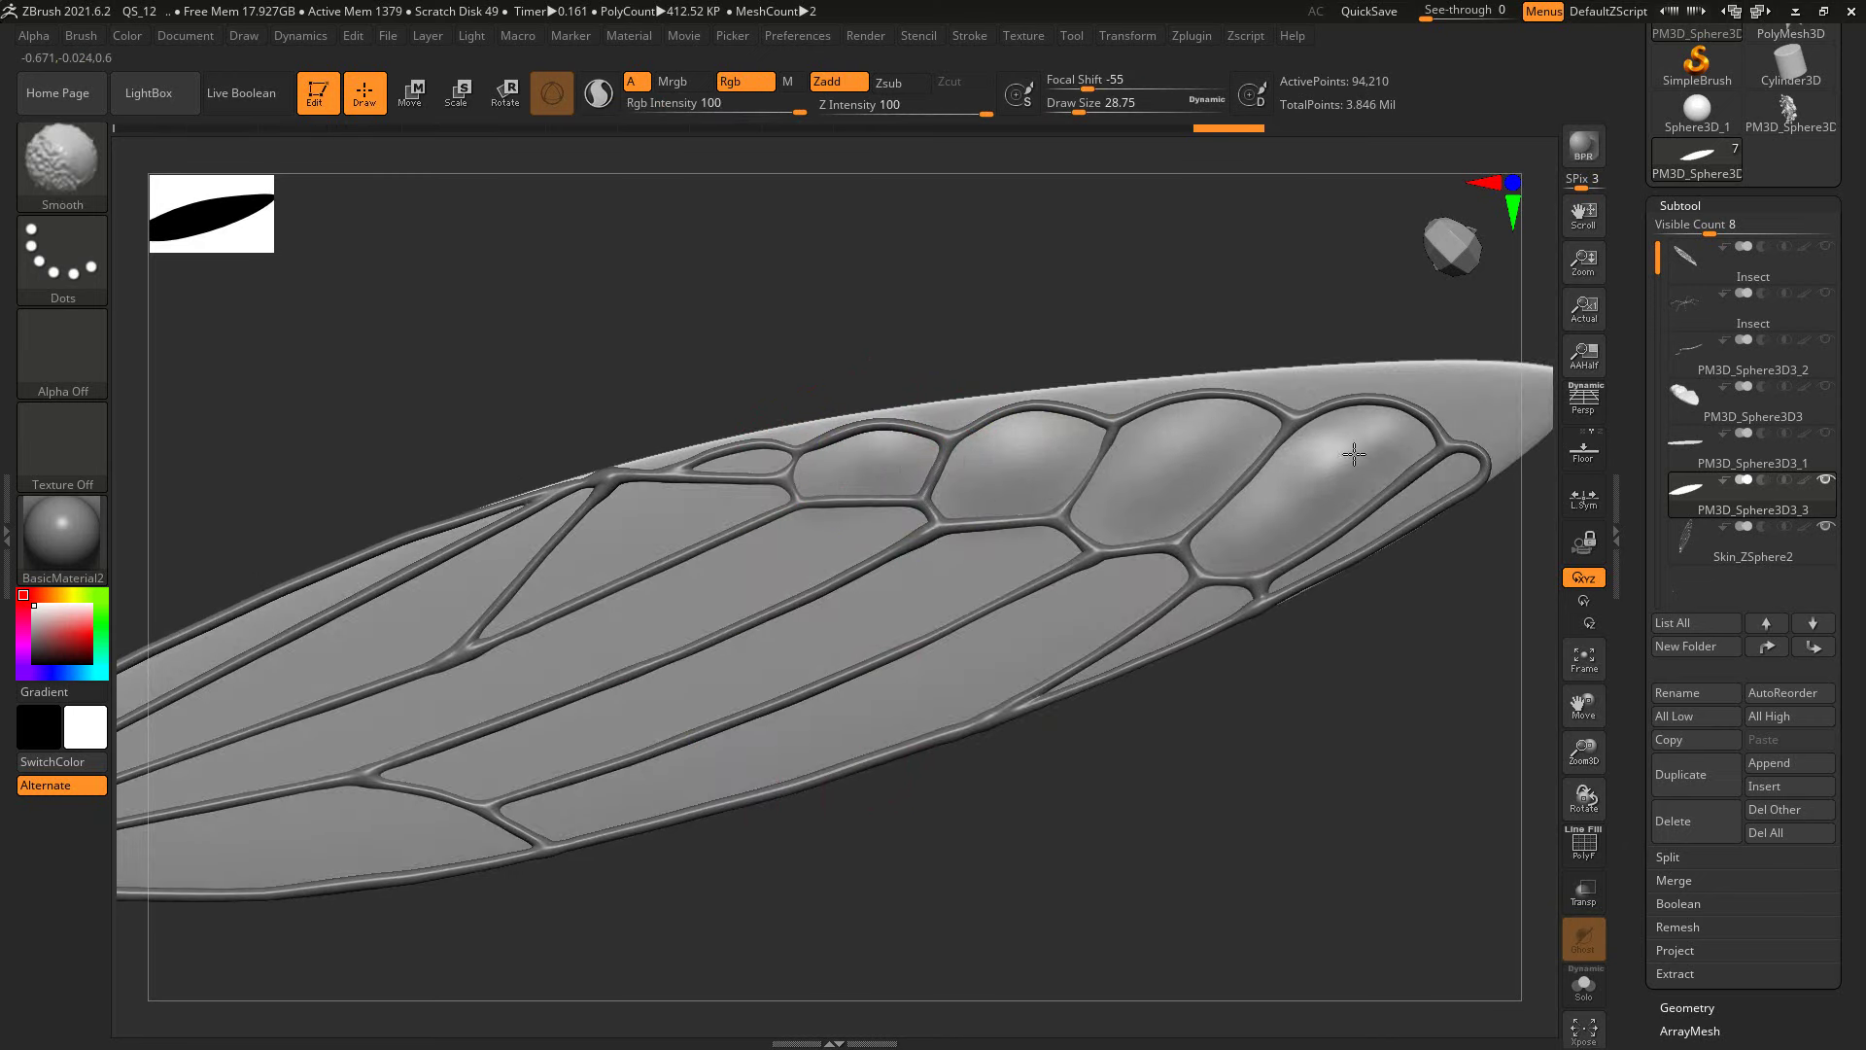
{"action": "left_click_drag", "start_coordinate": [1354, 453], "coordinate": [1361, 466], "text": "shift"}
{"action": "mouse_move", "coordinate": [1271, 679]}
{"action": "left_mouse_down"}
{"action": "mouse_move", "coordinate": [1246, 630]}
{"action": "mouse_move", "coordinate": [1208, 633]}
{"action": "left_mouse_up"}
Step: Inflate the long membrane strips between the central veins
{"action": "left_click_drag", "start_coordinate": [632, 720], "coordinate": [1027, 496]}
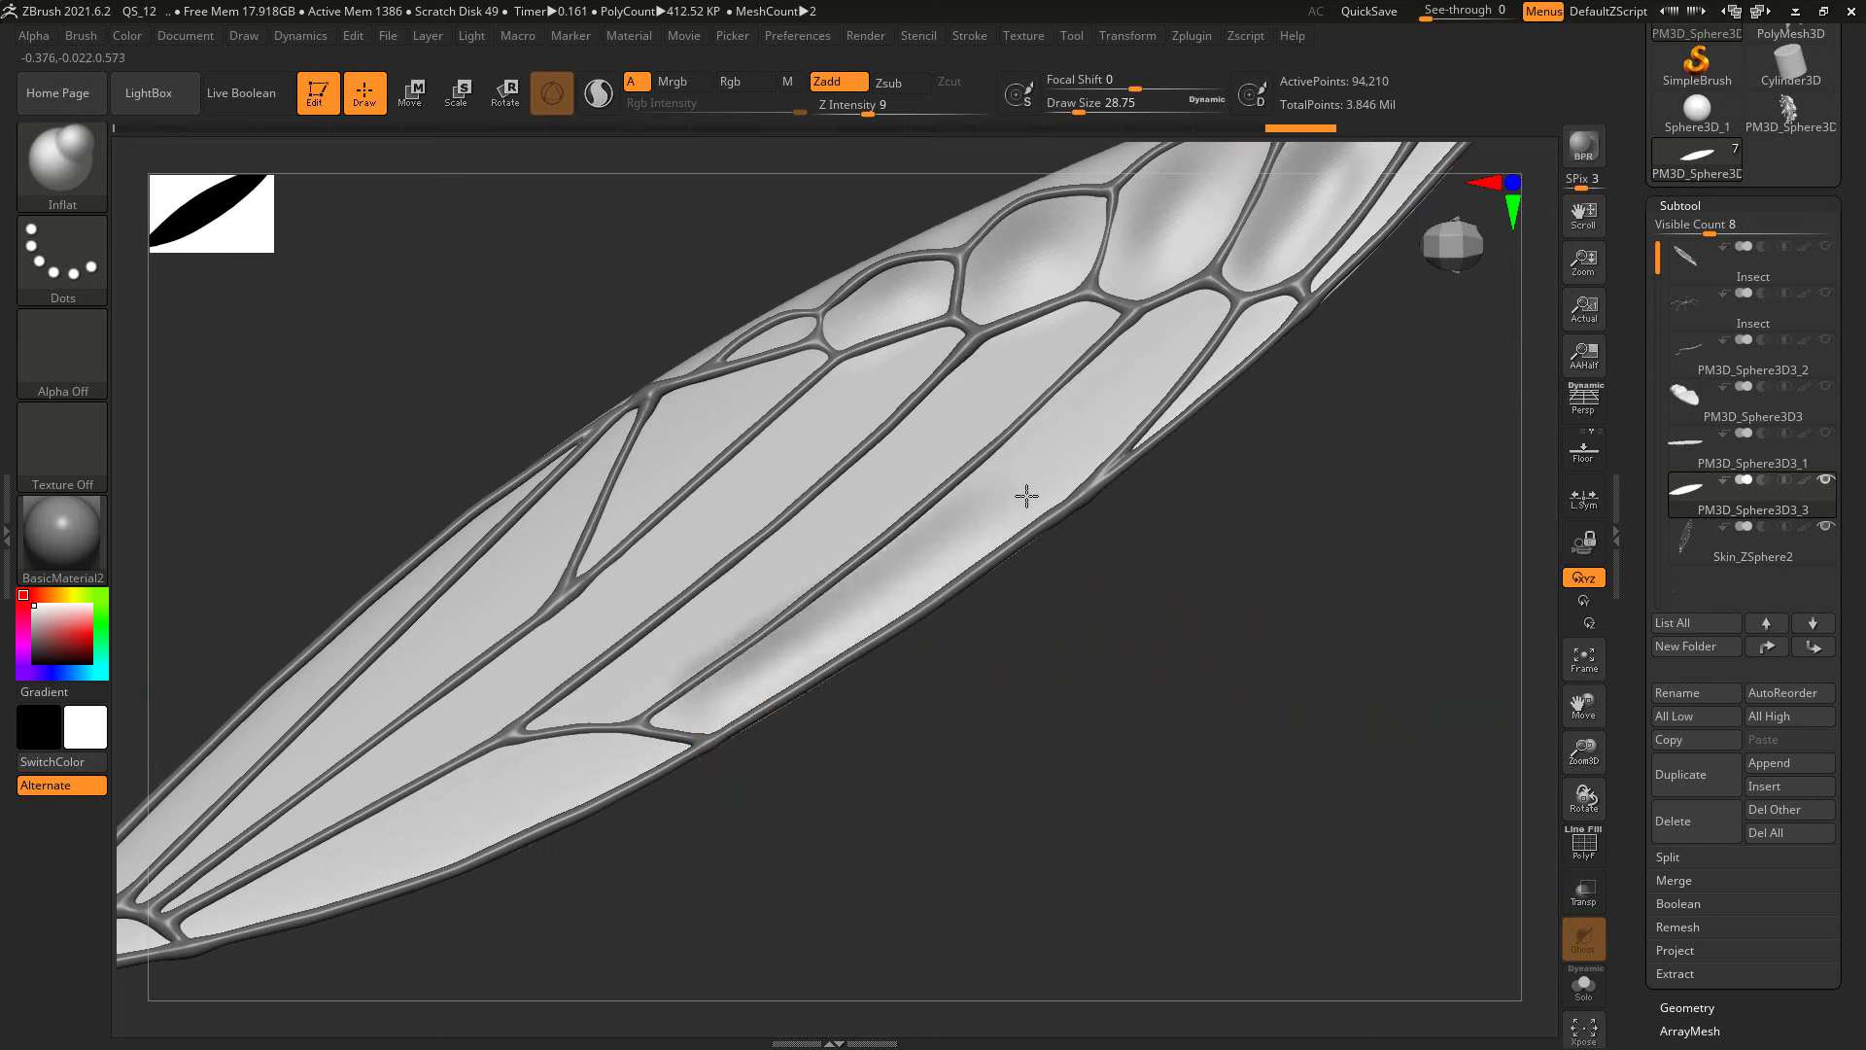
{"action": "left_click_drag", "start_coordinate": [739, 689], "coordinate": [1171, 337]}
{"action": "key", "text": "bracketright"}
{"action": "key", "text": "bracketright"}
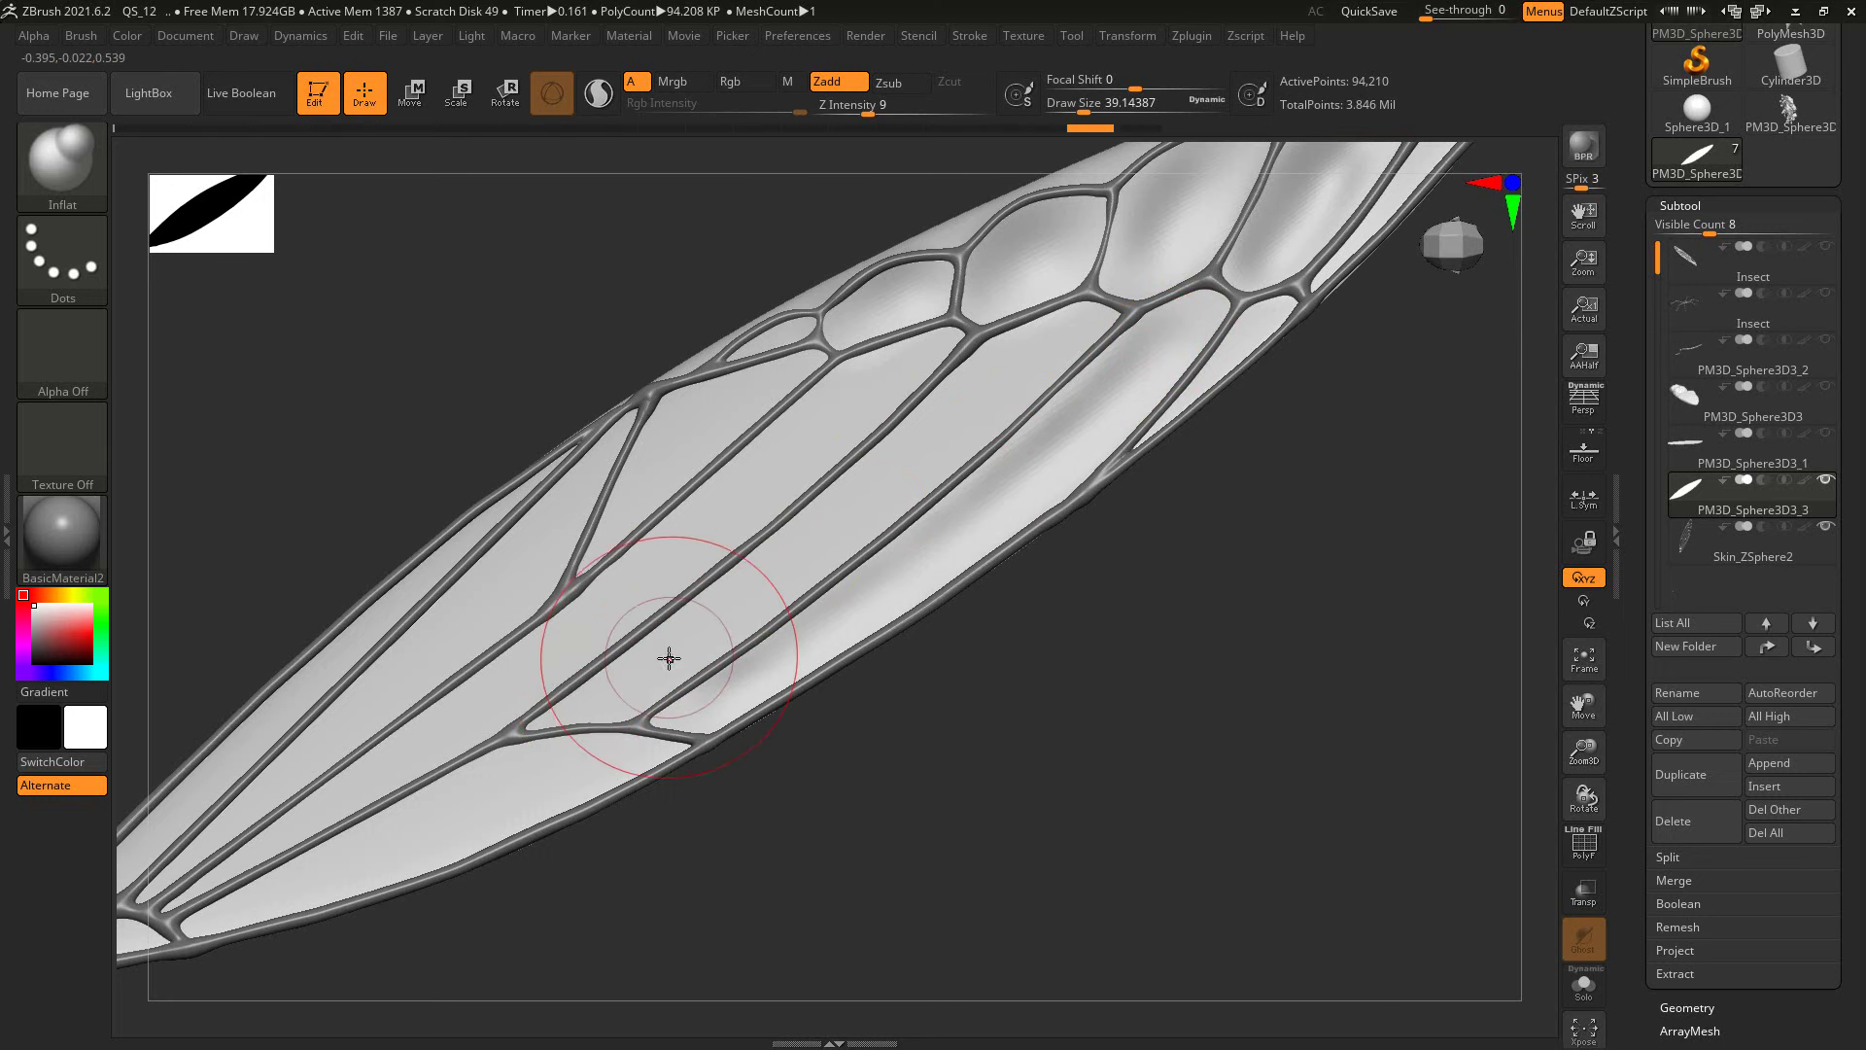
{"action": "key", "text": "s"}
{"action": "left_click_drag", "start_coordinate": [667, 645], "coordinate": [700, 632]}
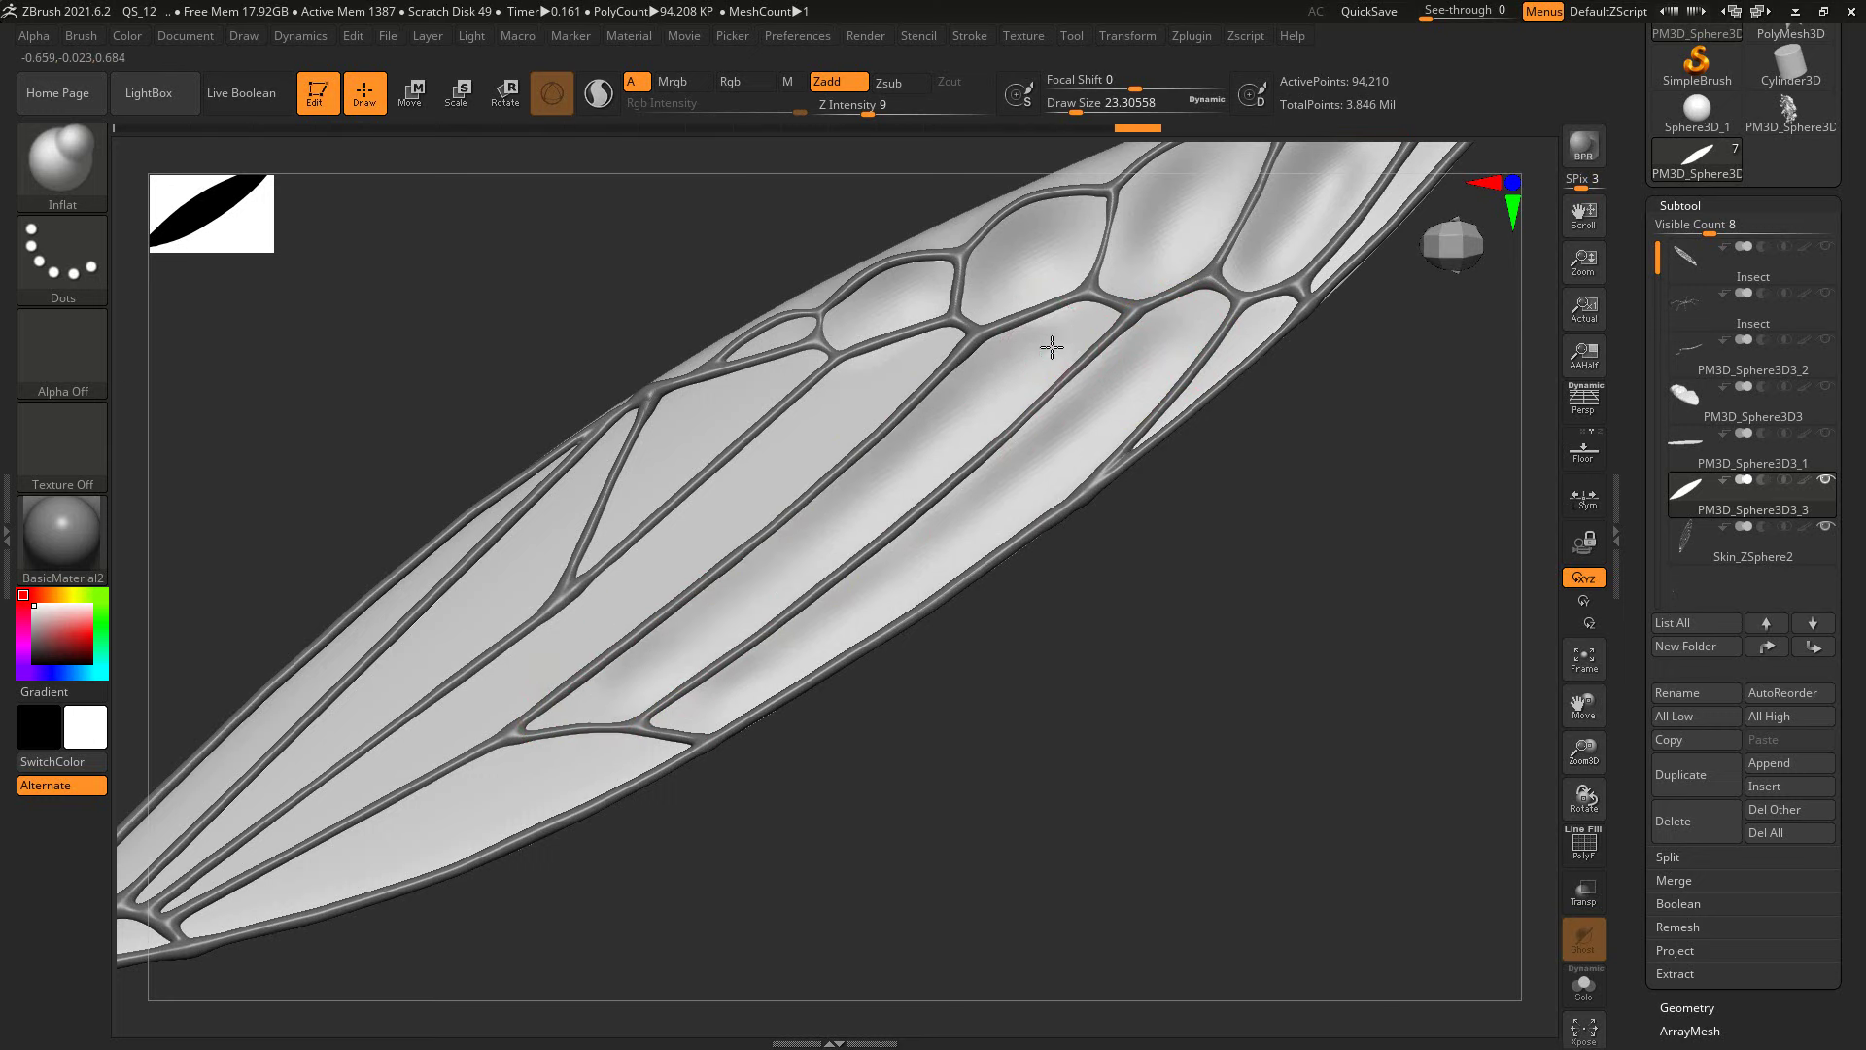
{"action": "left_click_drag", "start_coordinate": [1037, 587], "coordinate": [1241, 304]}
{"action": "key", "text": "shift"}
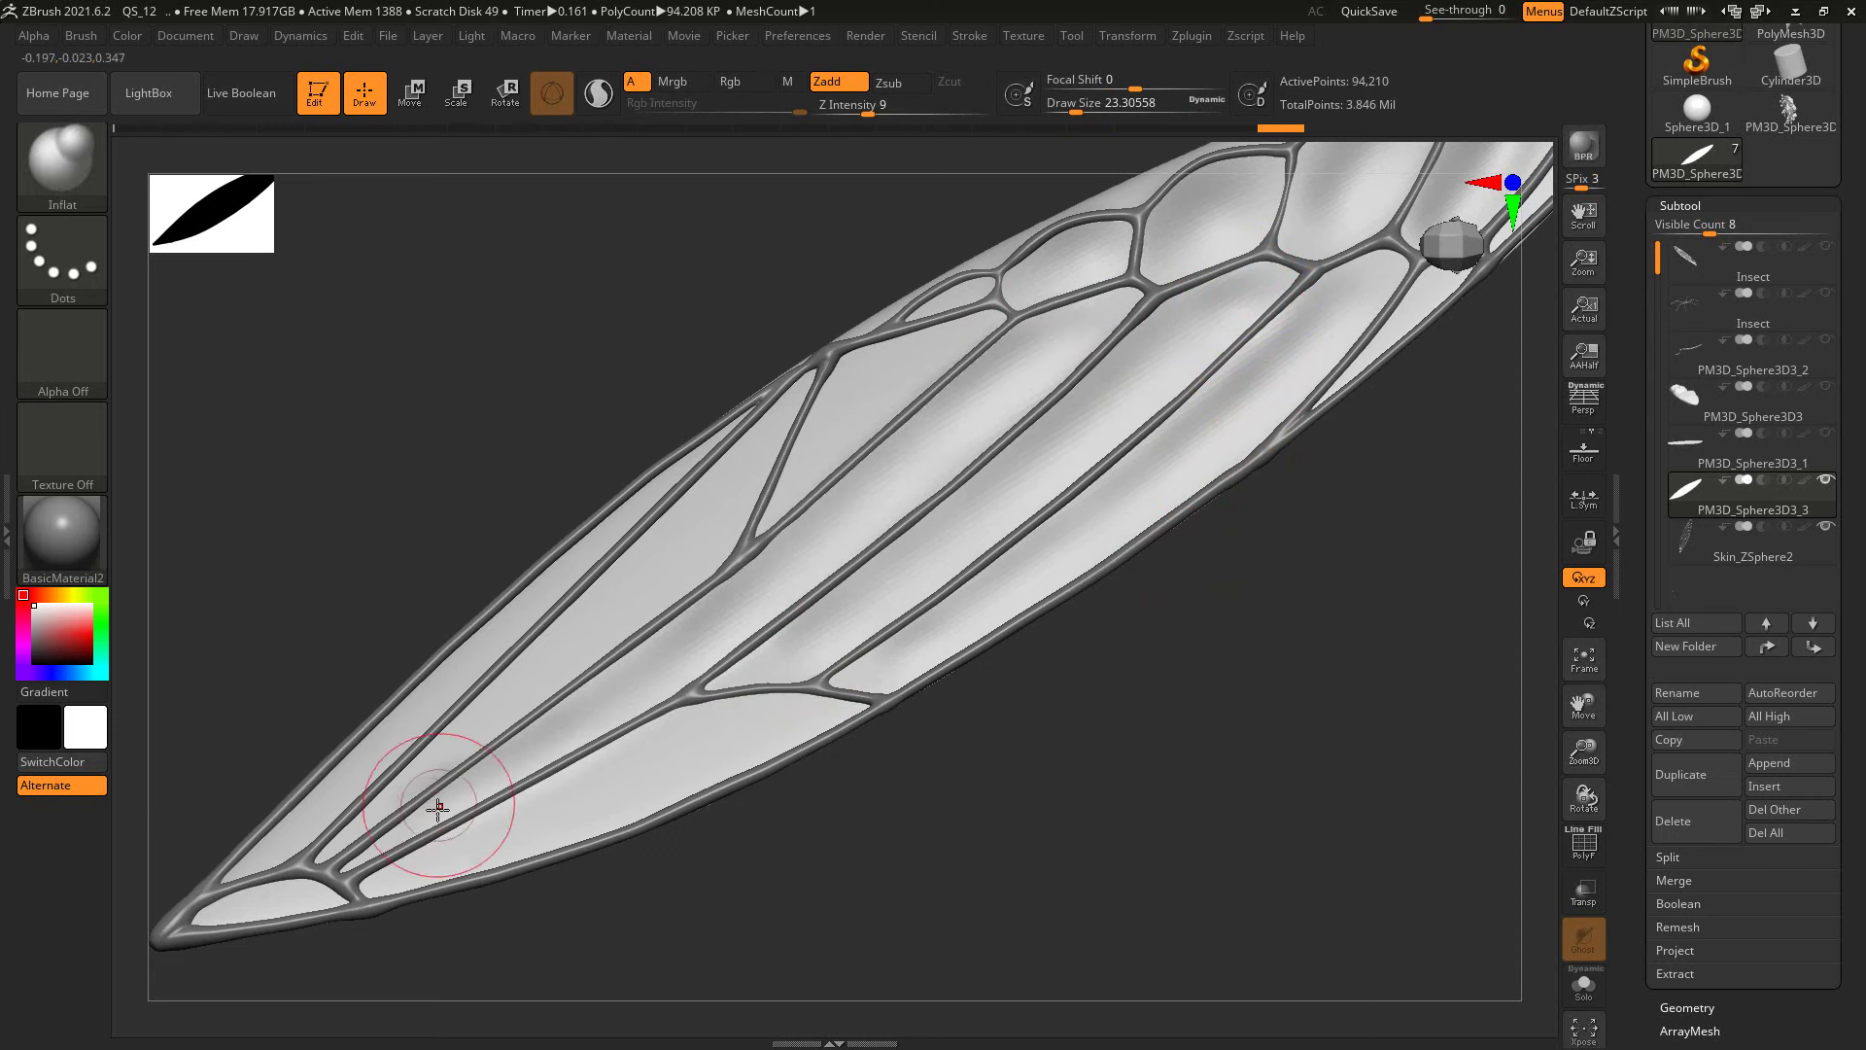
{"action": "key", "text": "bracketleft"}
{"action": "key", "text": "bracketright"}
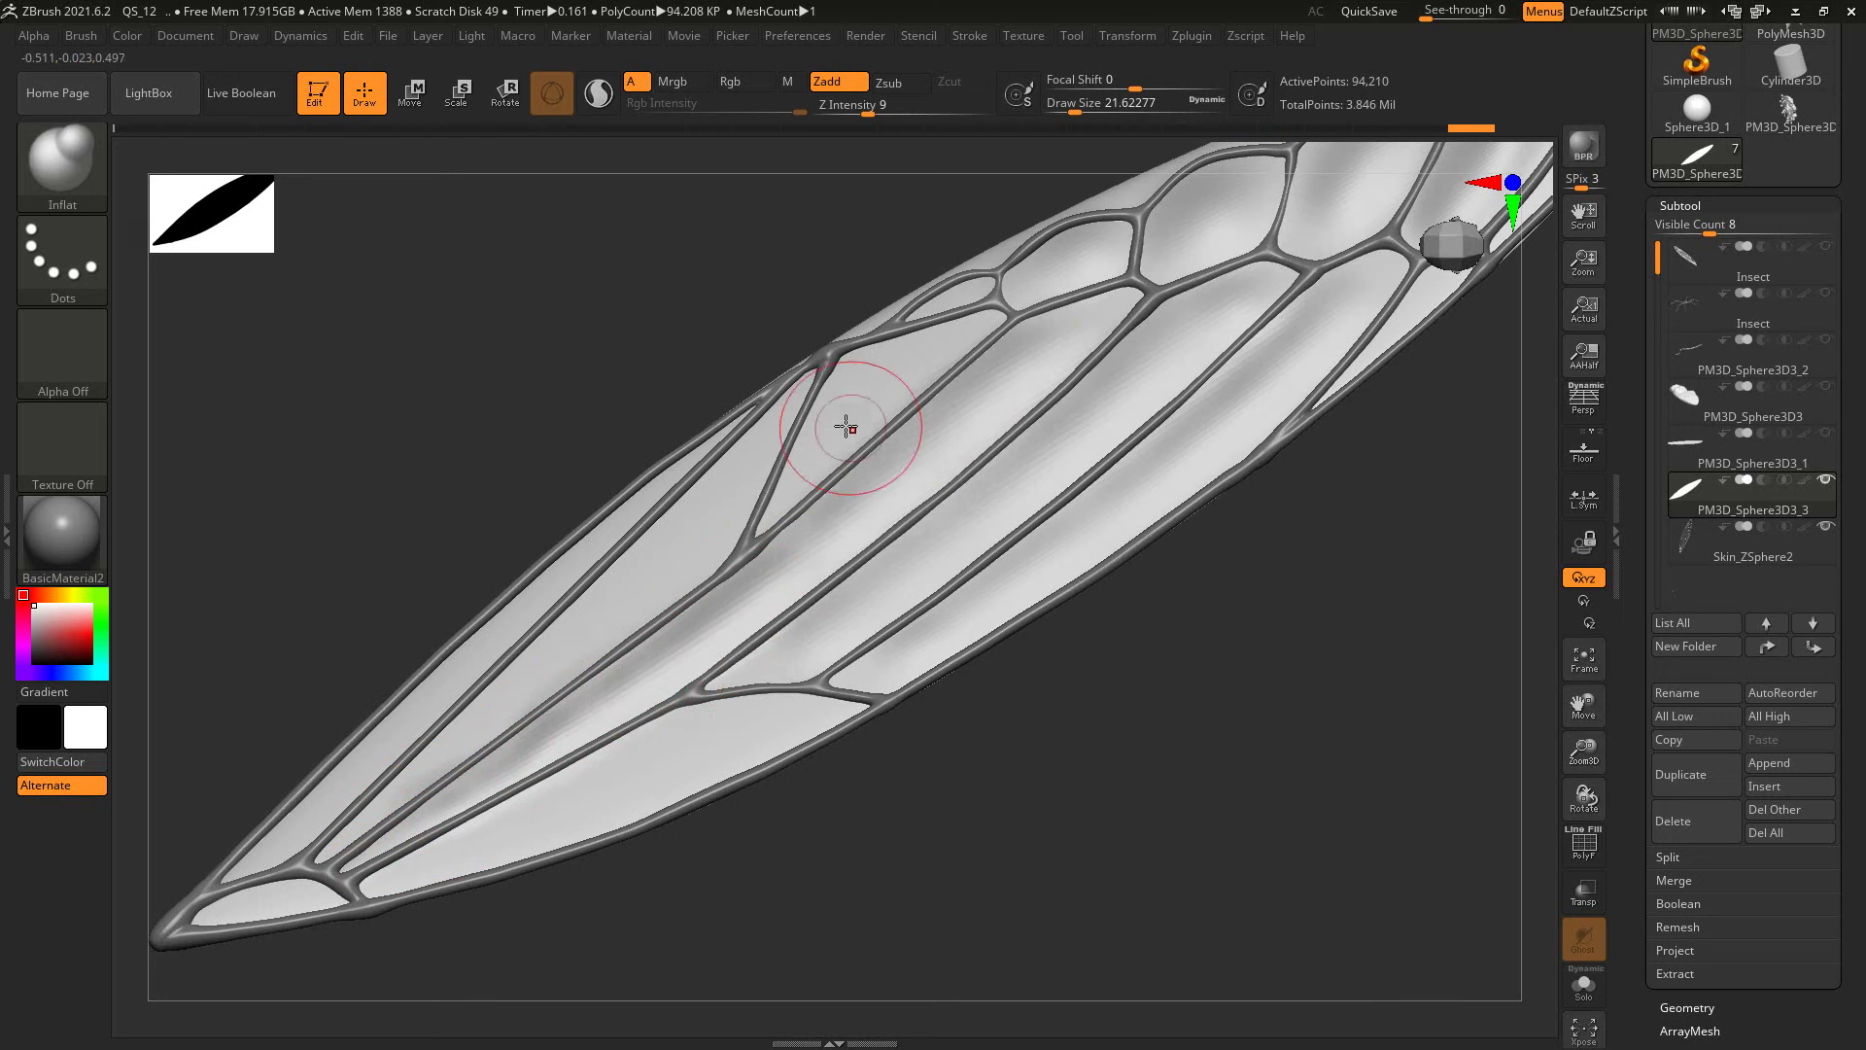
Step: Re-inflate the upper strip, undoing and smoothing out the blotchy bumps
{"action": "left_click_drag", "start_coordinate": [845, 421], "coordinate": [833, 437]}
{"action": "key", "text": "ctrl+z"}
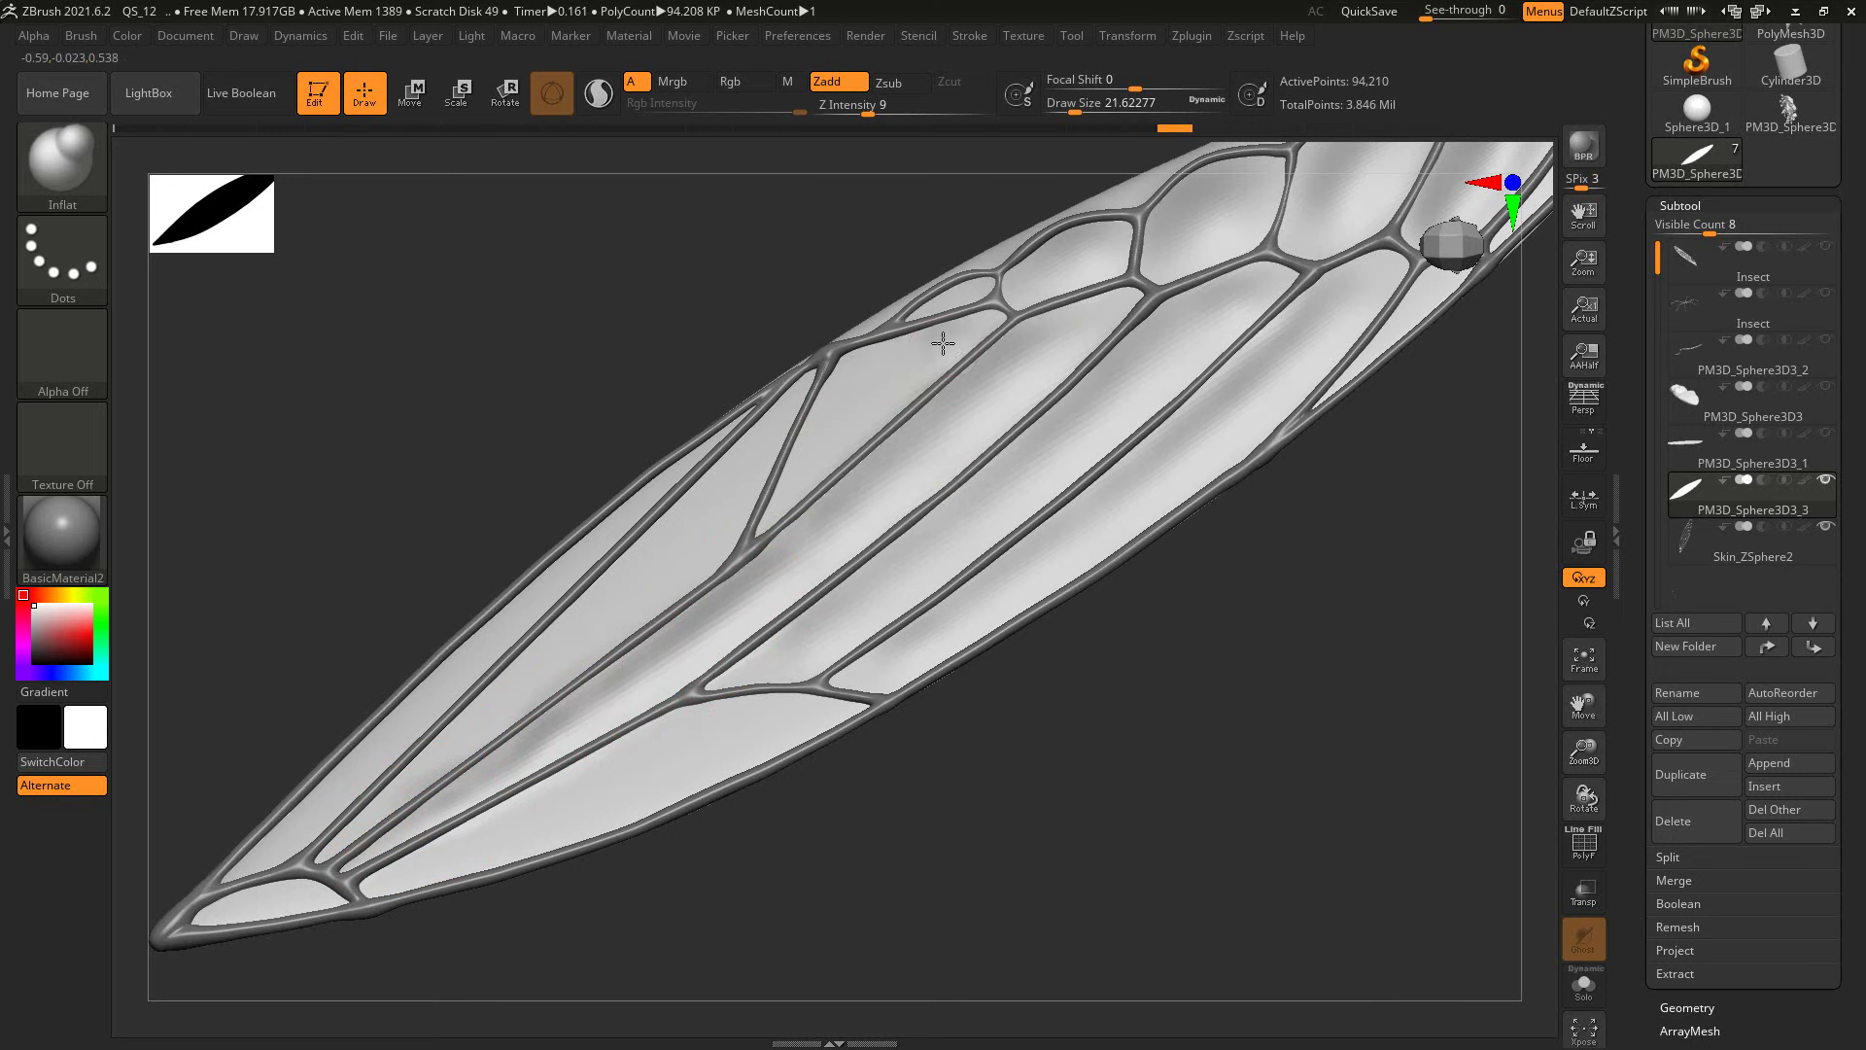
{"action": "left_click_drag", "start_coordinate": [750, 487], "coordinate": [687, 542]}
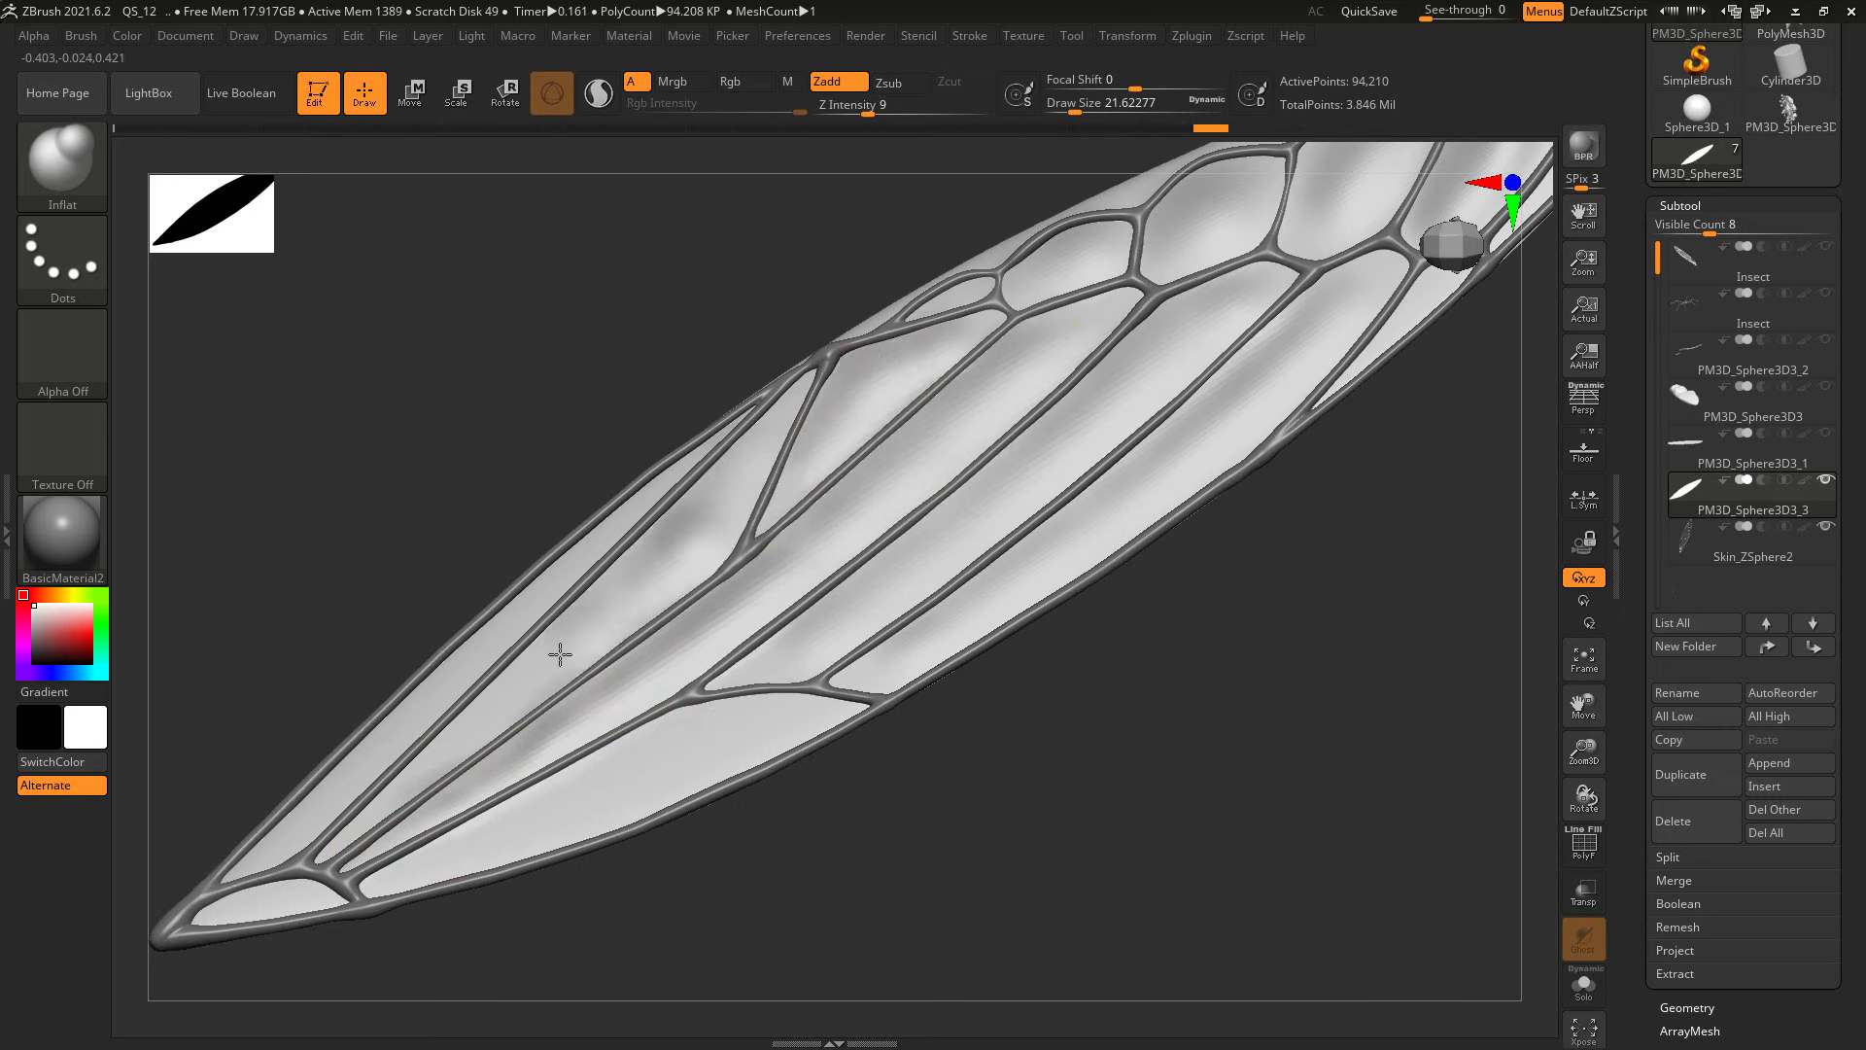
{"action": "key", "text": "bracketleft"}
{"action": "key", "text": "bracketleft"}
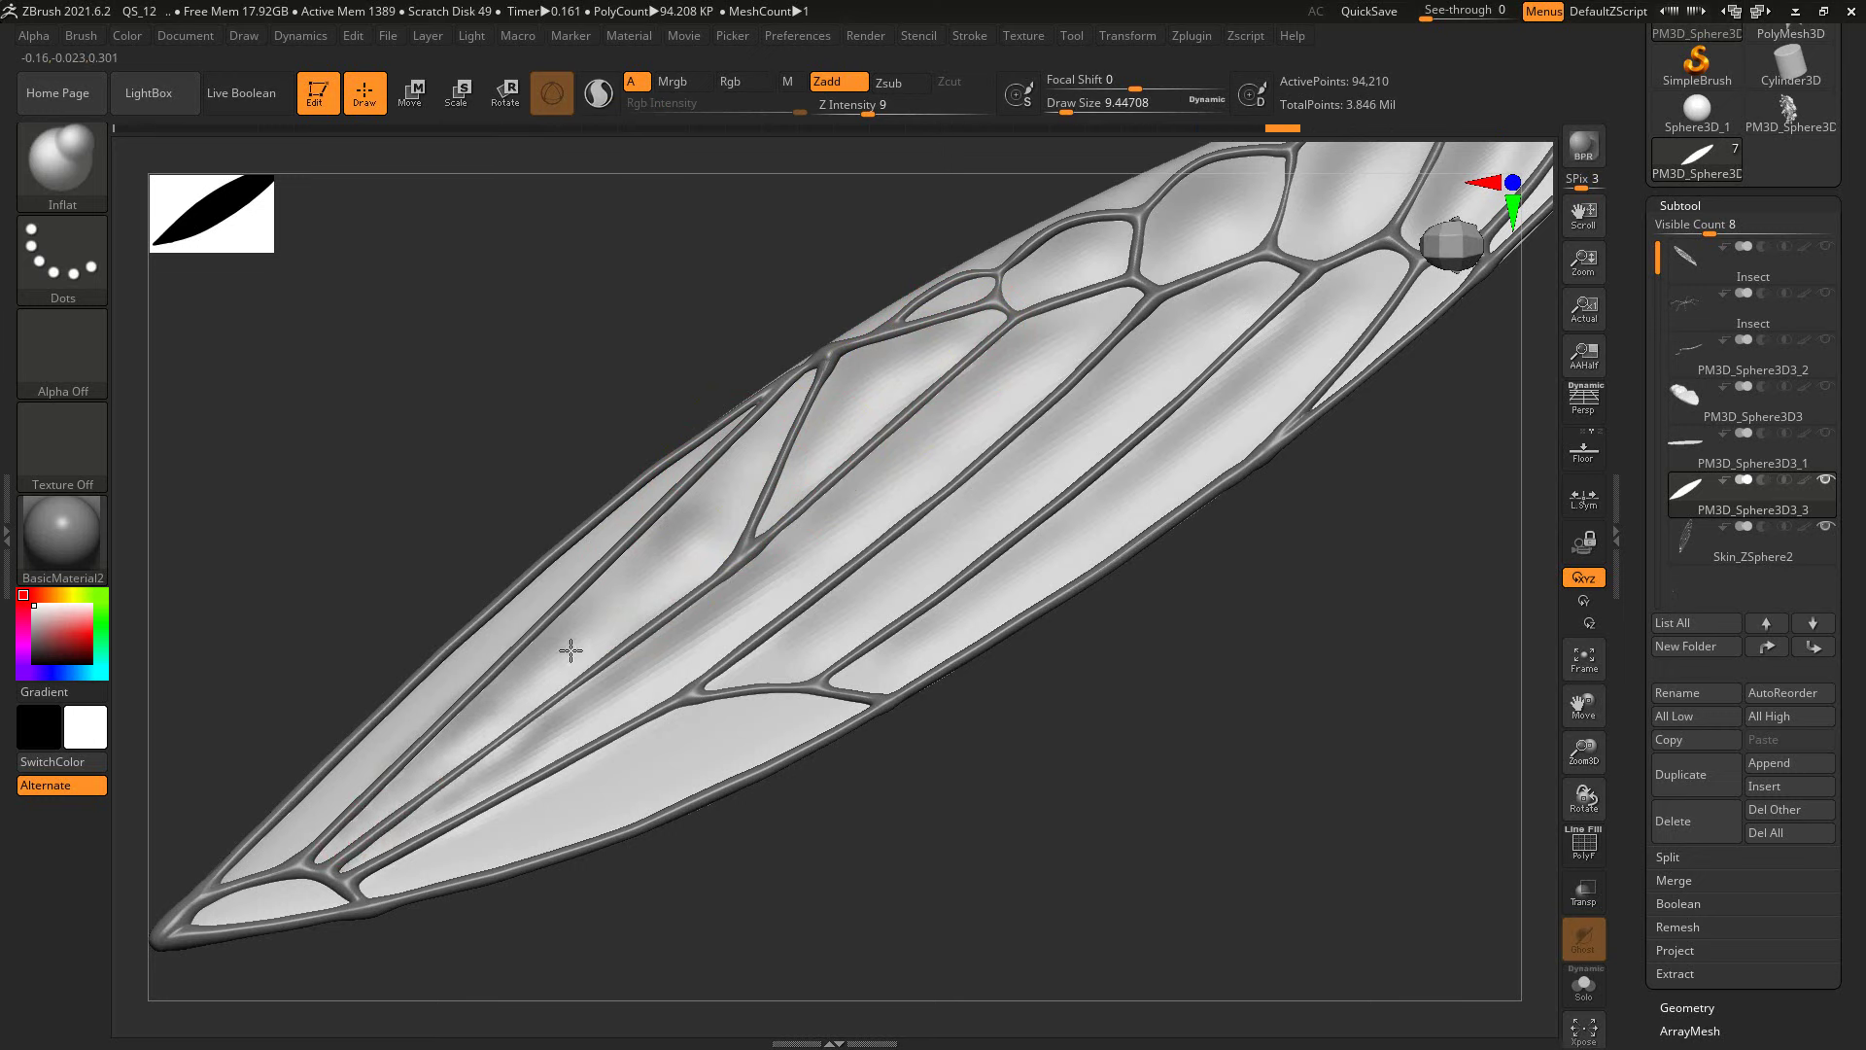
{"action": "key", "text": "bracketright"}
{"action": "key", "text": "bracketright"}
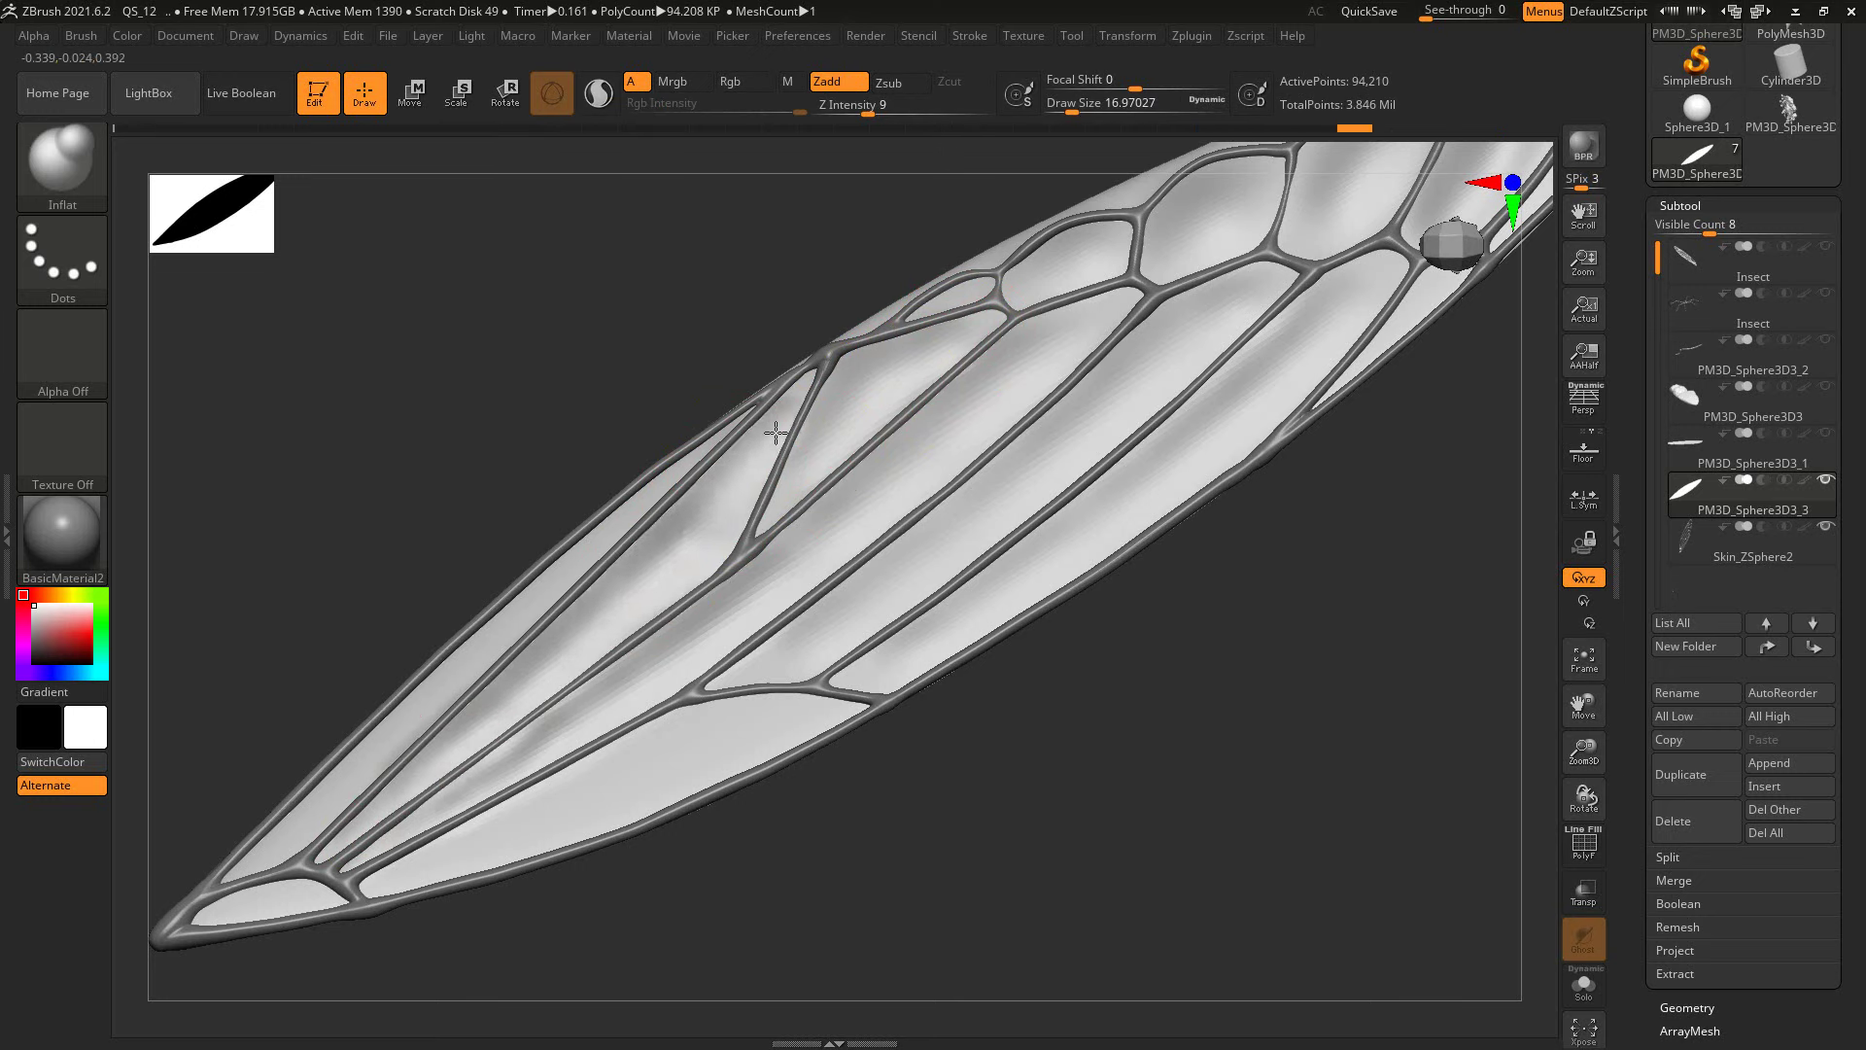
{"action": "left_click_drag", "start_coordinate": [774, 434], "coordinate": [607, 602], "text": "shift"}
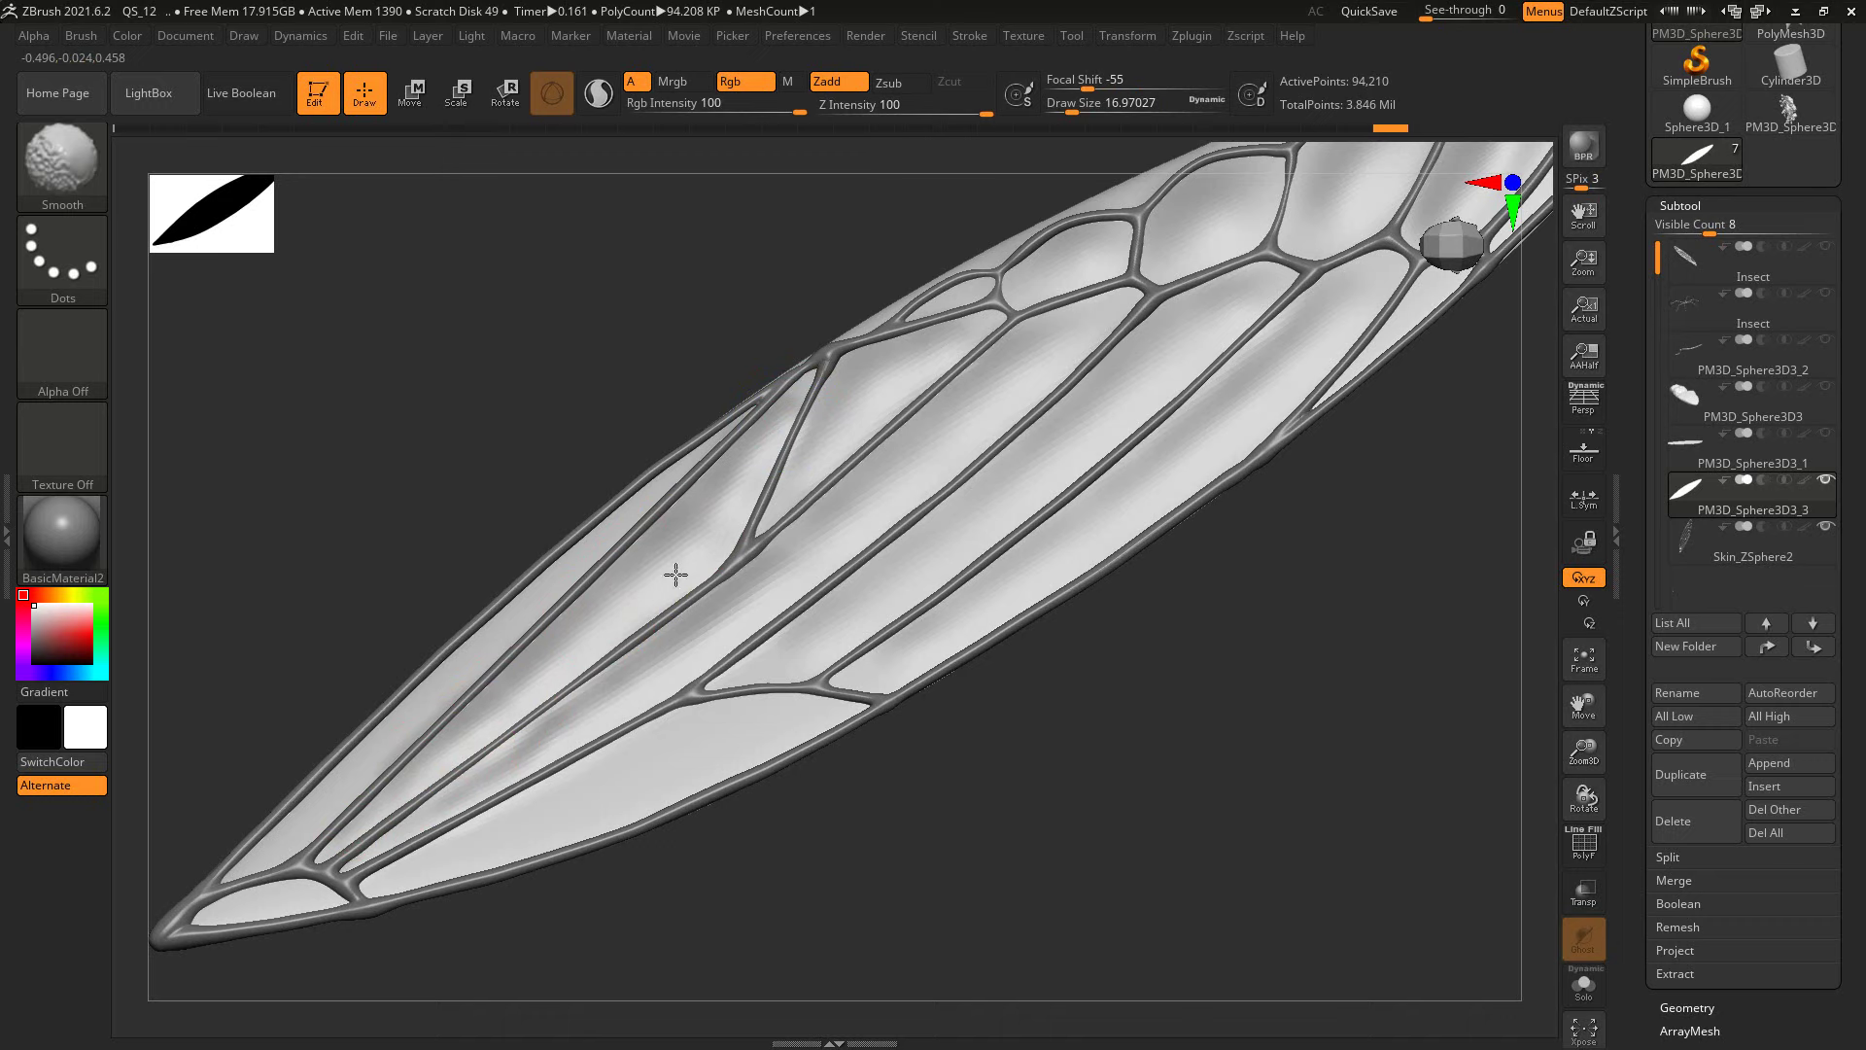
{"action": "left_click_drag", "start_coordinate": [593, 950], "coordinate": [583, 875]}
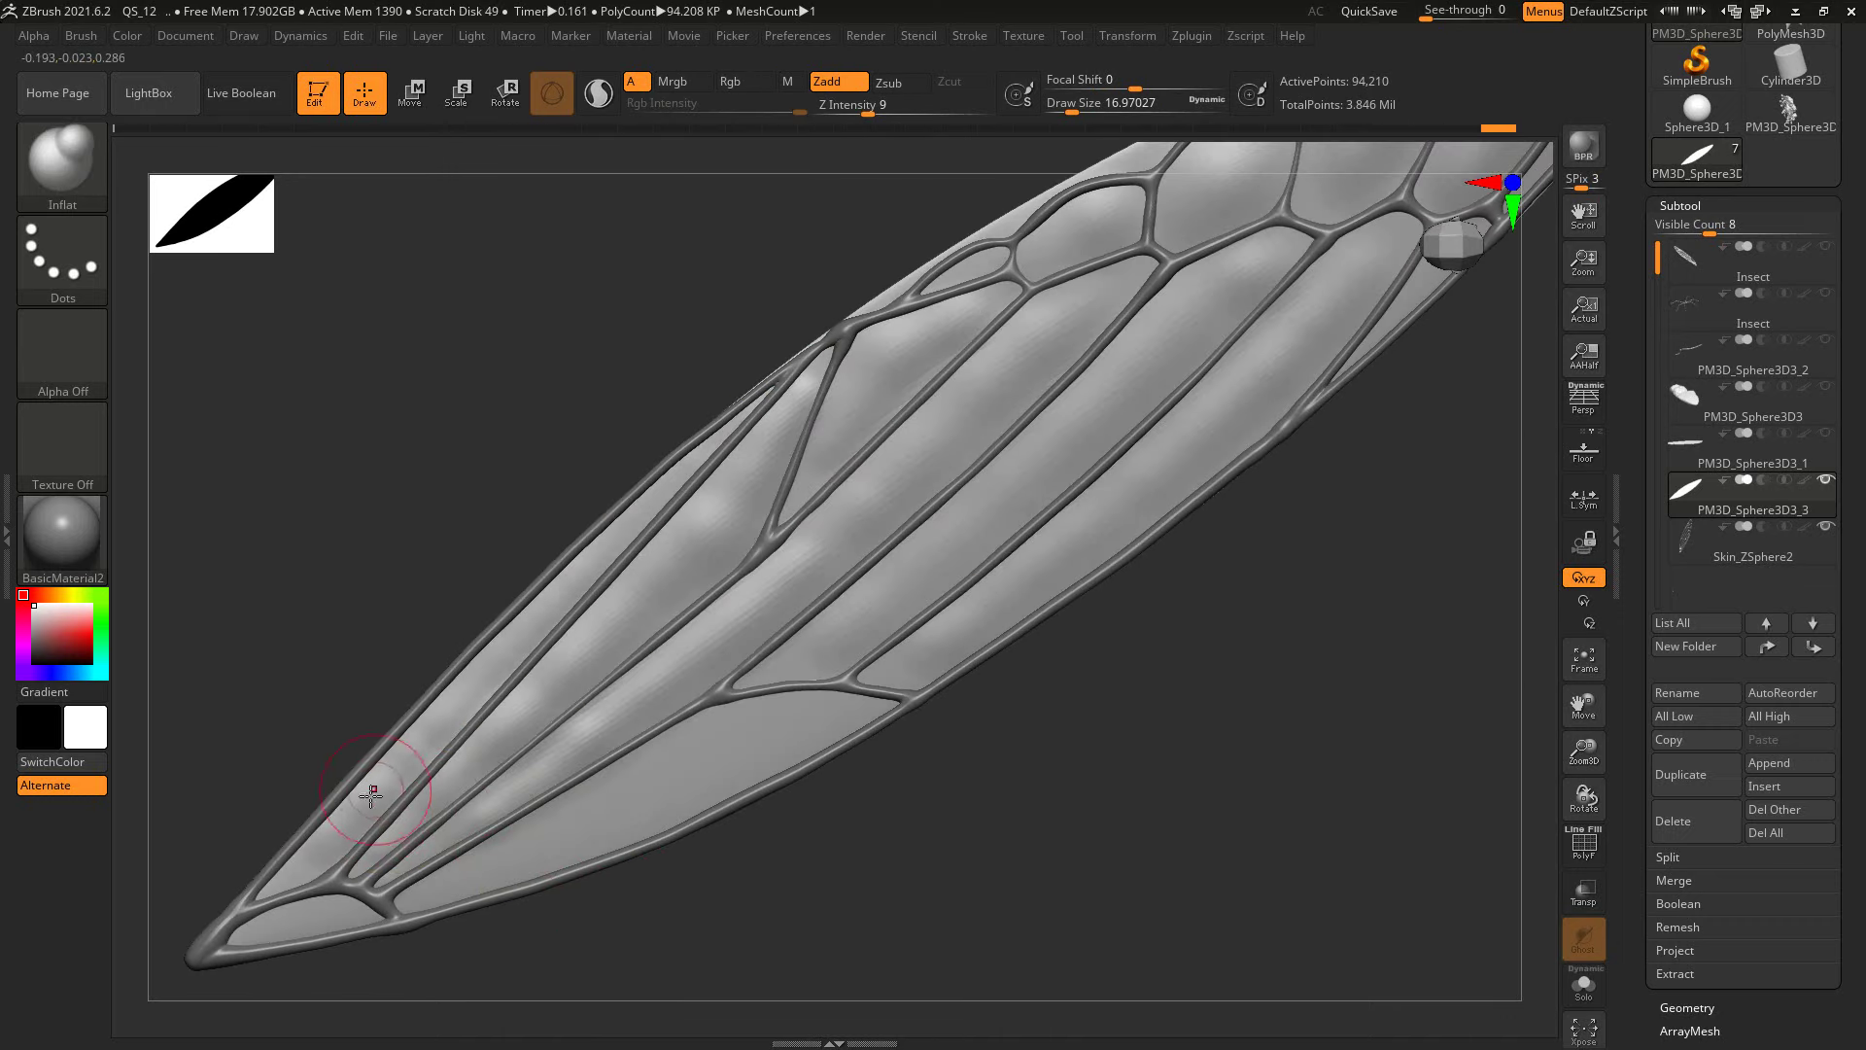
Step: Inflate the membrane cells near the wing tip and in the lower wing
{"action": "mouse_move", "coordinate": [270, 931]}
{"action": "left_mouse_down"}
{"action": "mouse_move", "coordinate": [350, 913]}
{"action": "mouse_move", "coordinate": [277, 923]}
{"action": "left_mouse_up"}
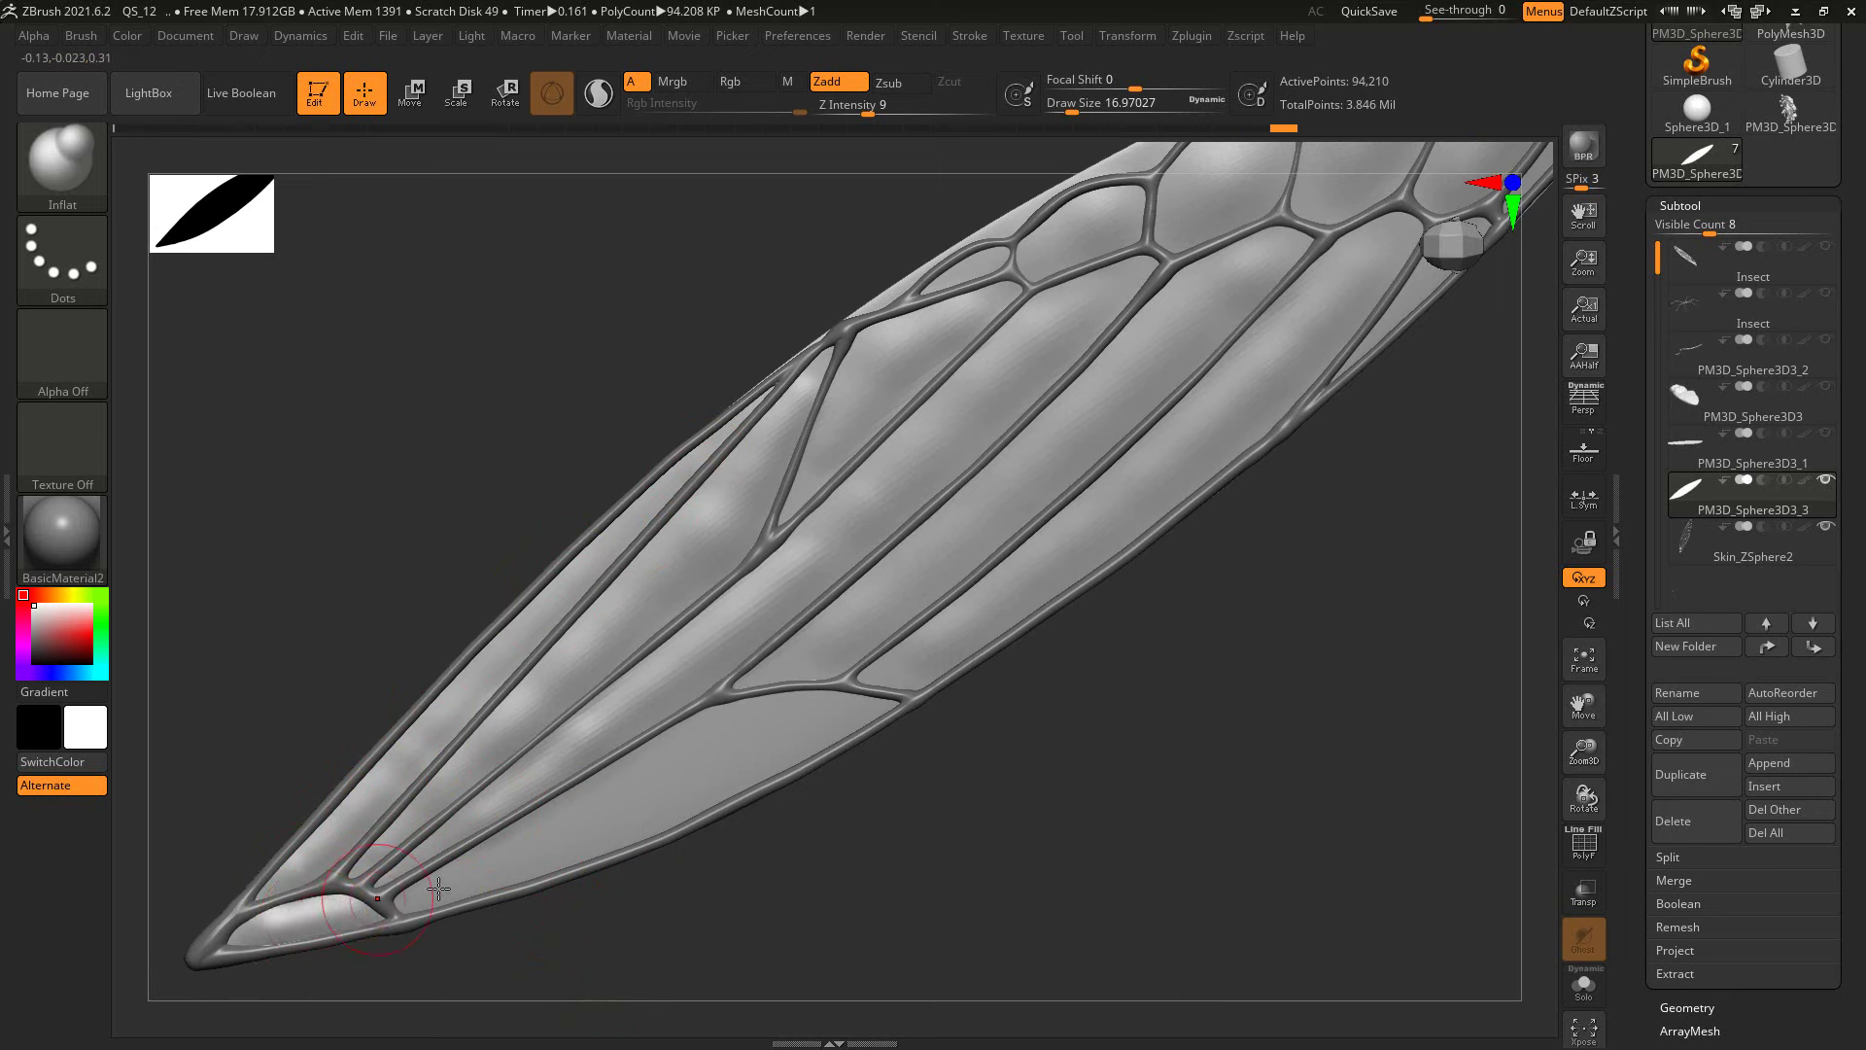
{"action": "left_click_drag", "start_coordinate": [432, 889], "coordinate": [519, 857]}
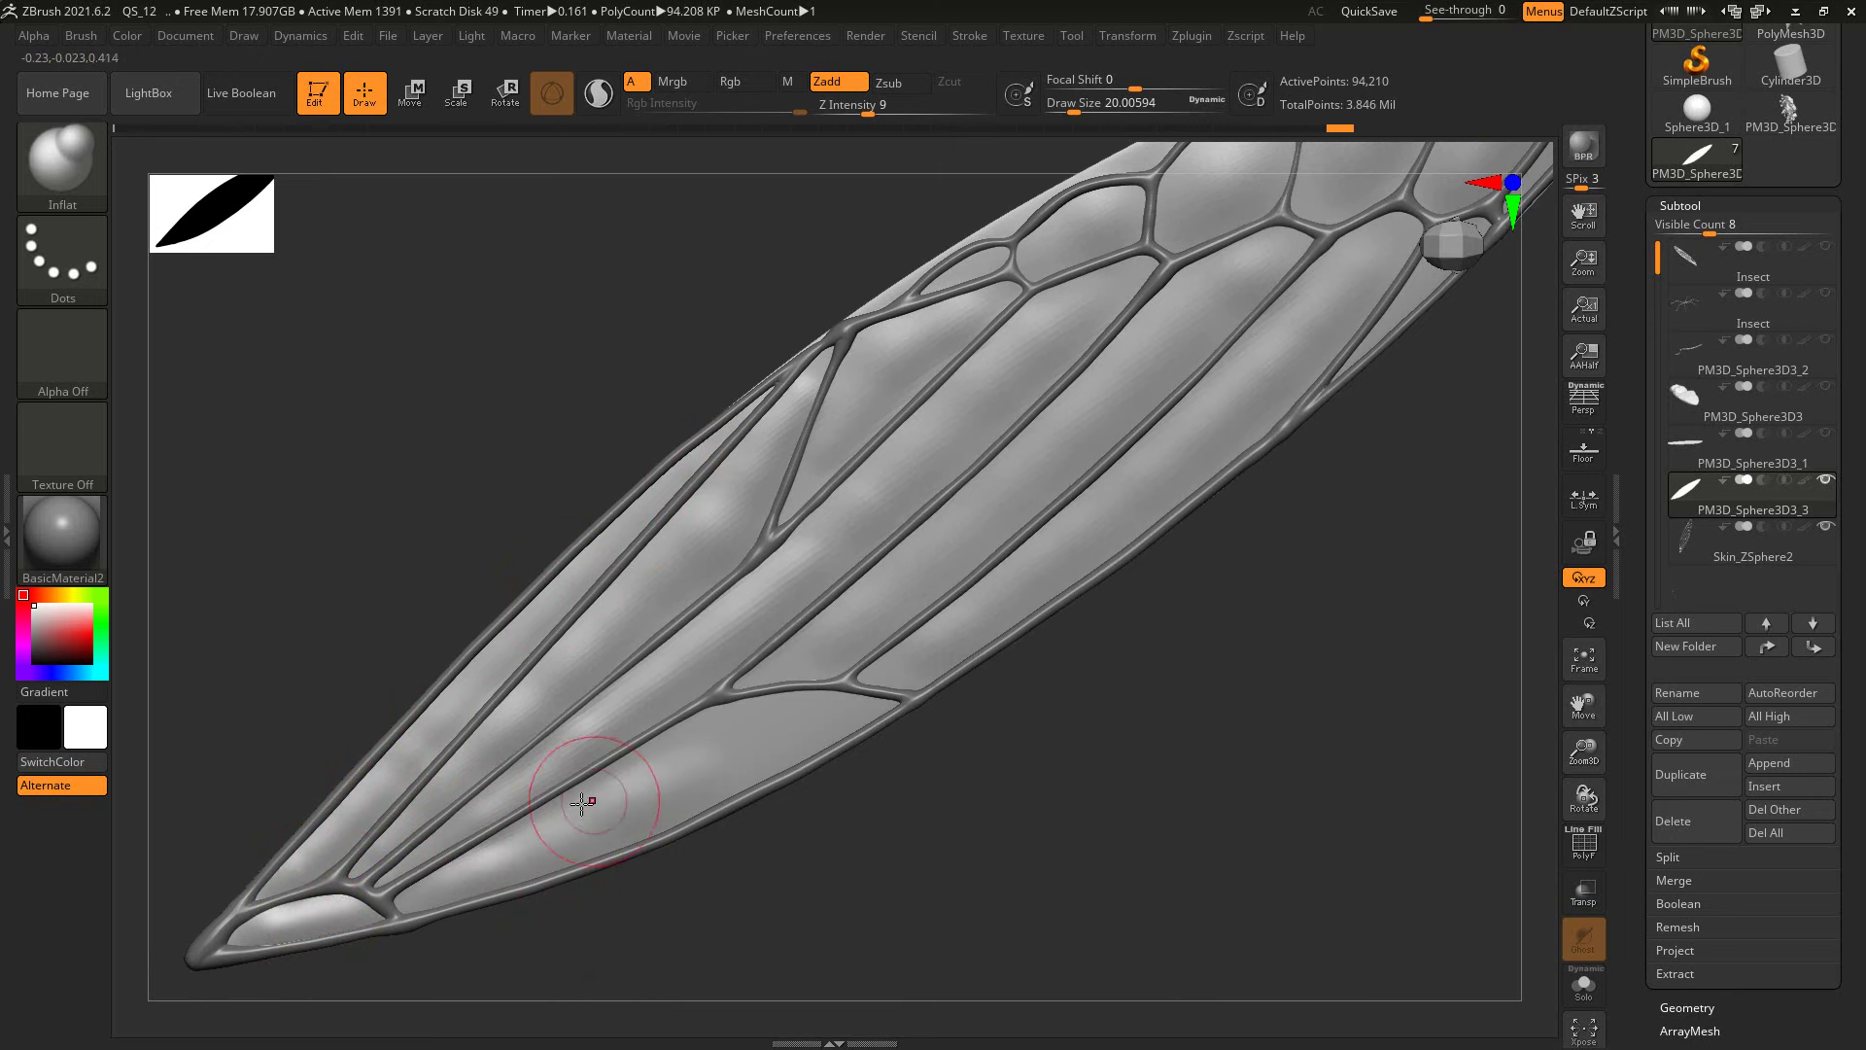
{"action": "mouse_move", "coordinate": [586, 791]}
{"action": "left_mouse_down"}
{"action": "mouse_move", "coordinate": [771, 745]}
{"action": "mouse_move", "coordinate": [685, 778]}
{"action": "left_mouse_up"}
{"action": "key", "text": "shift"}
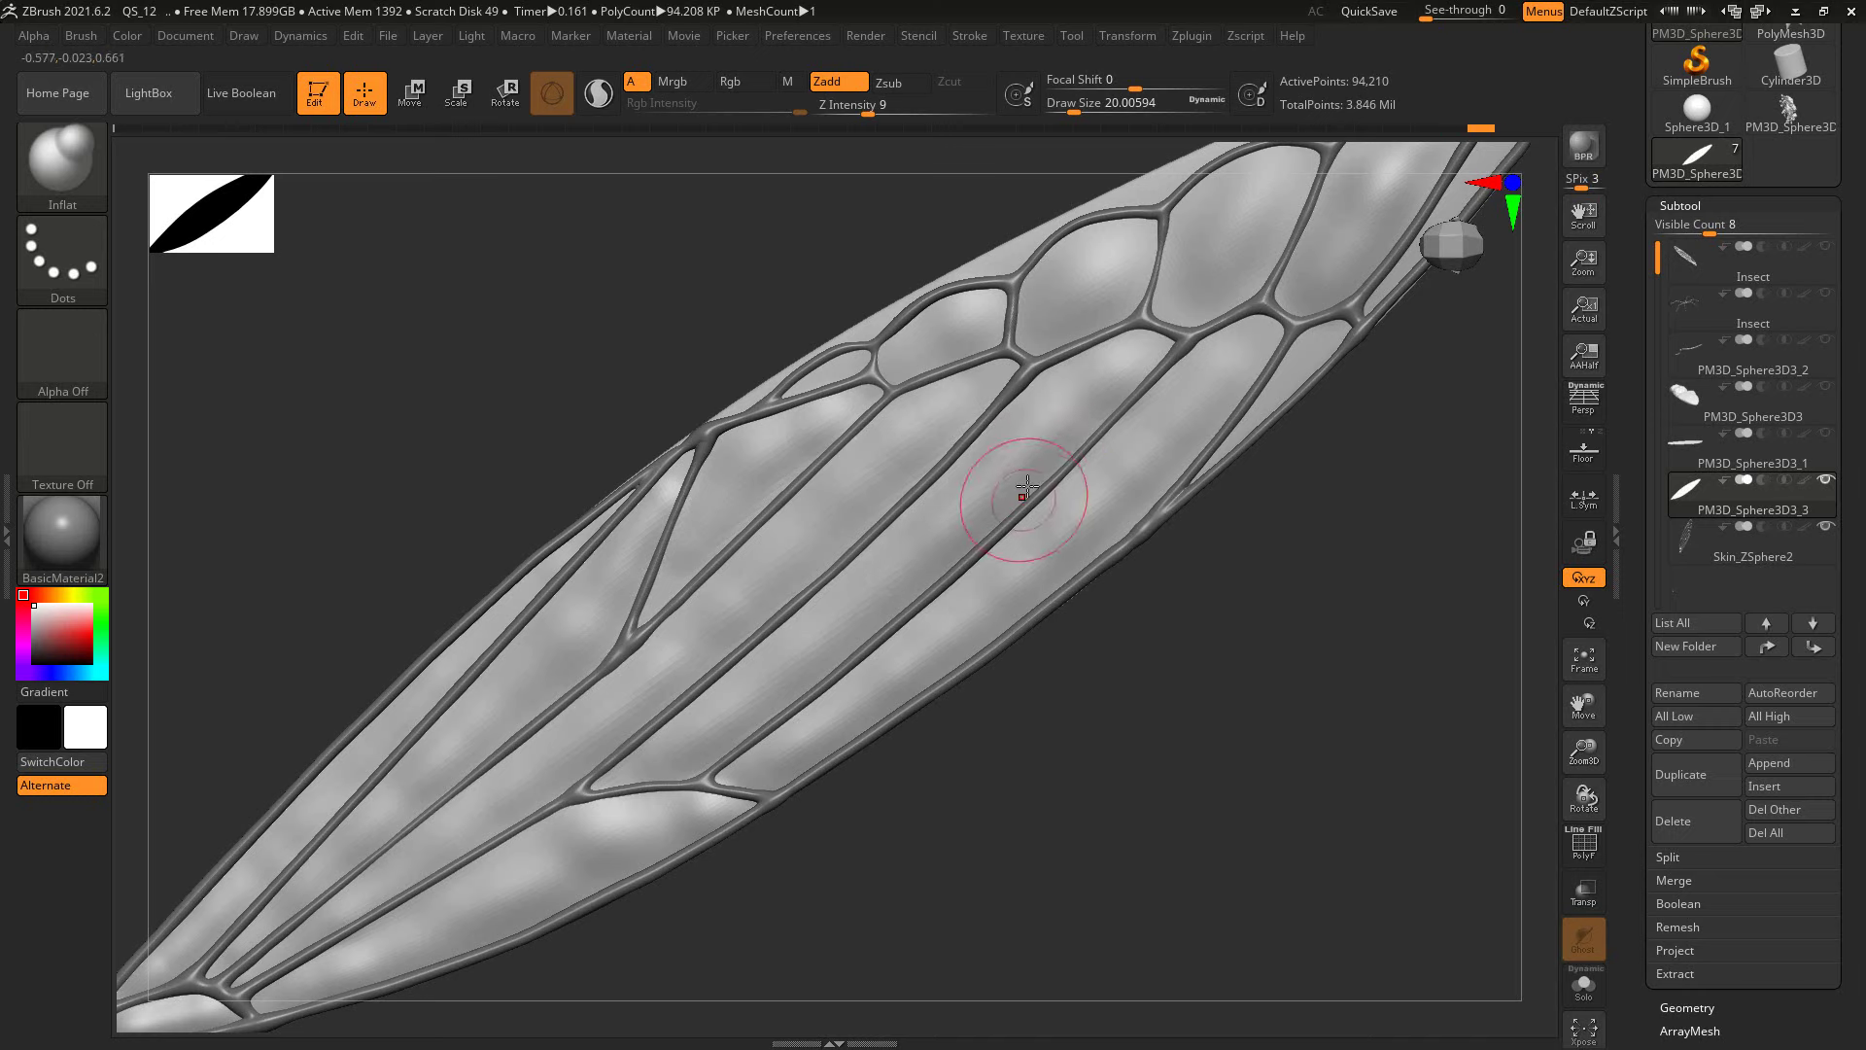
{"action": "key", "text": "s"}
{"action": "mouse_move", "coordinate": [1063, 457]}
{"action": "left_mouse_down"}
{"action": "mouse_move", "coordinate": [1115, 435]}
{"action": "mouse_move", "coordinate": [1087, 459]}
{"action": "left_mouse_up"}
Step: Shrink the brush to about 17 and toggle the Dynamic subdivision preview
{"action": "key", "text": "s"}
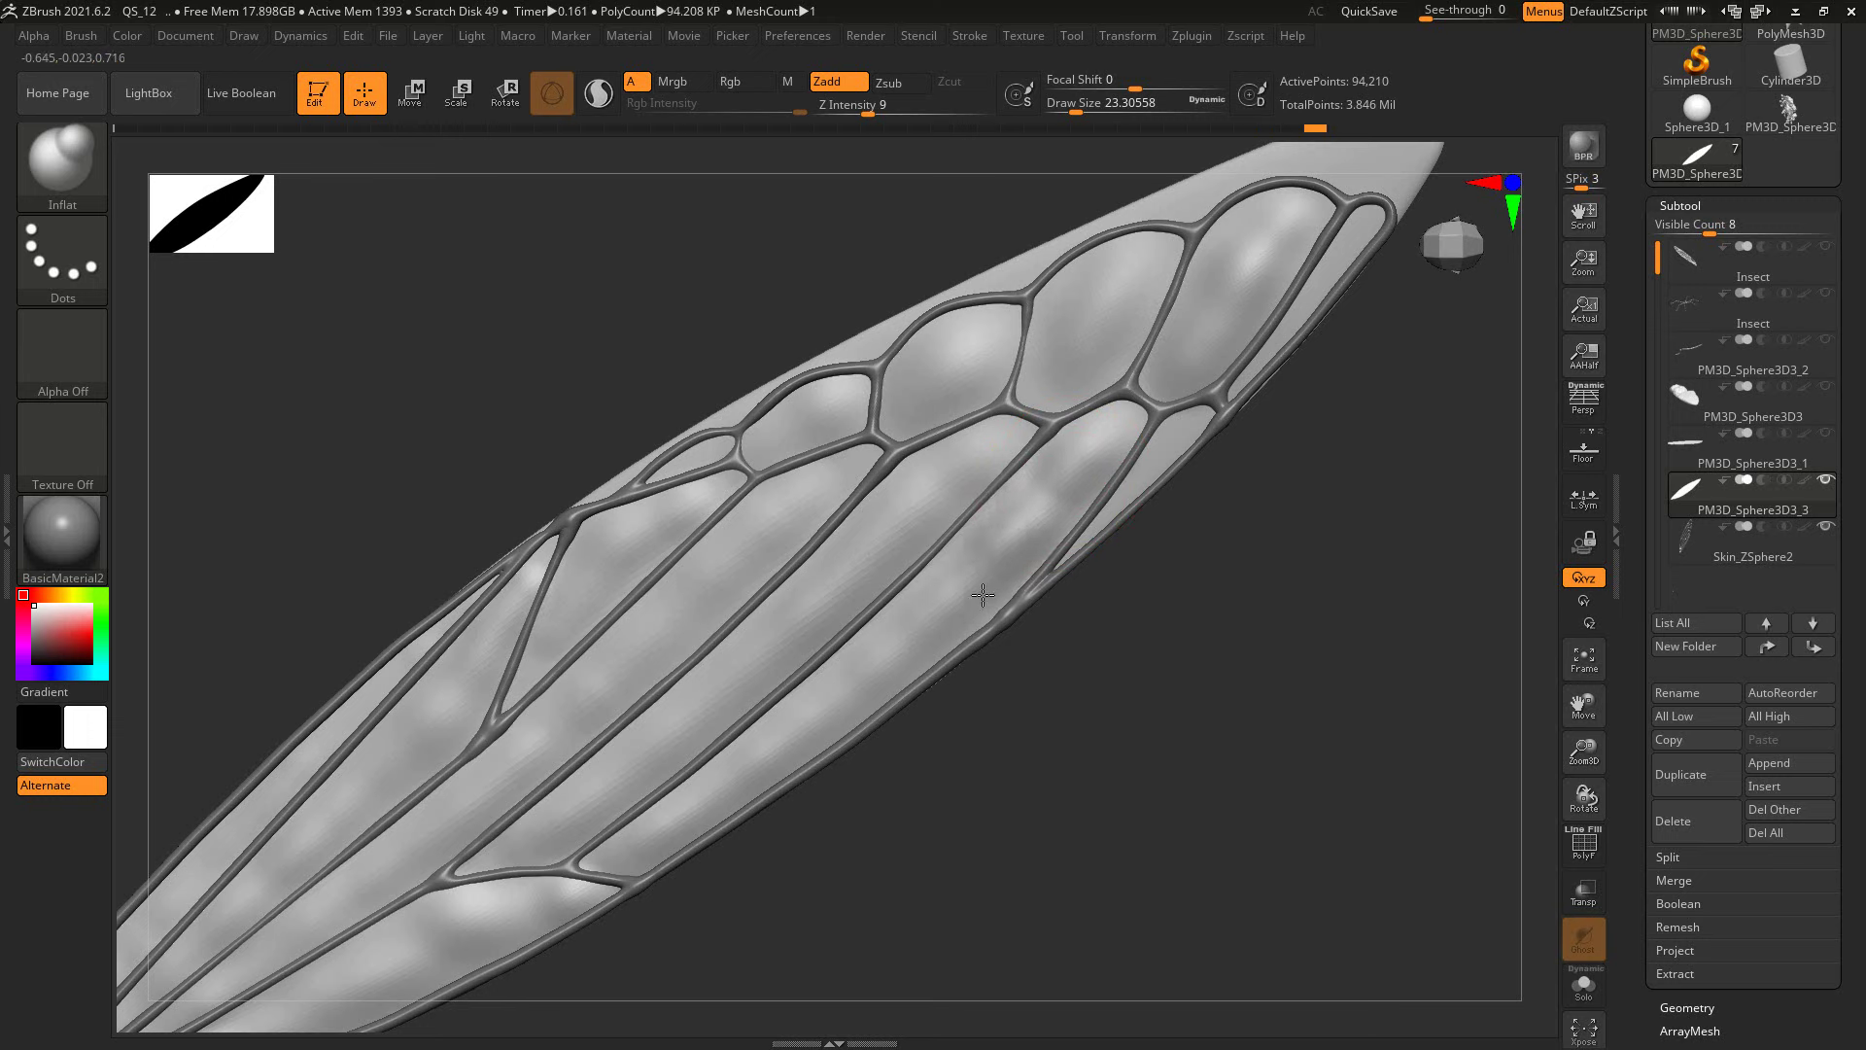
{"action": "key", "text": "shift"}
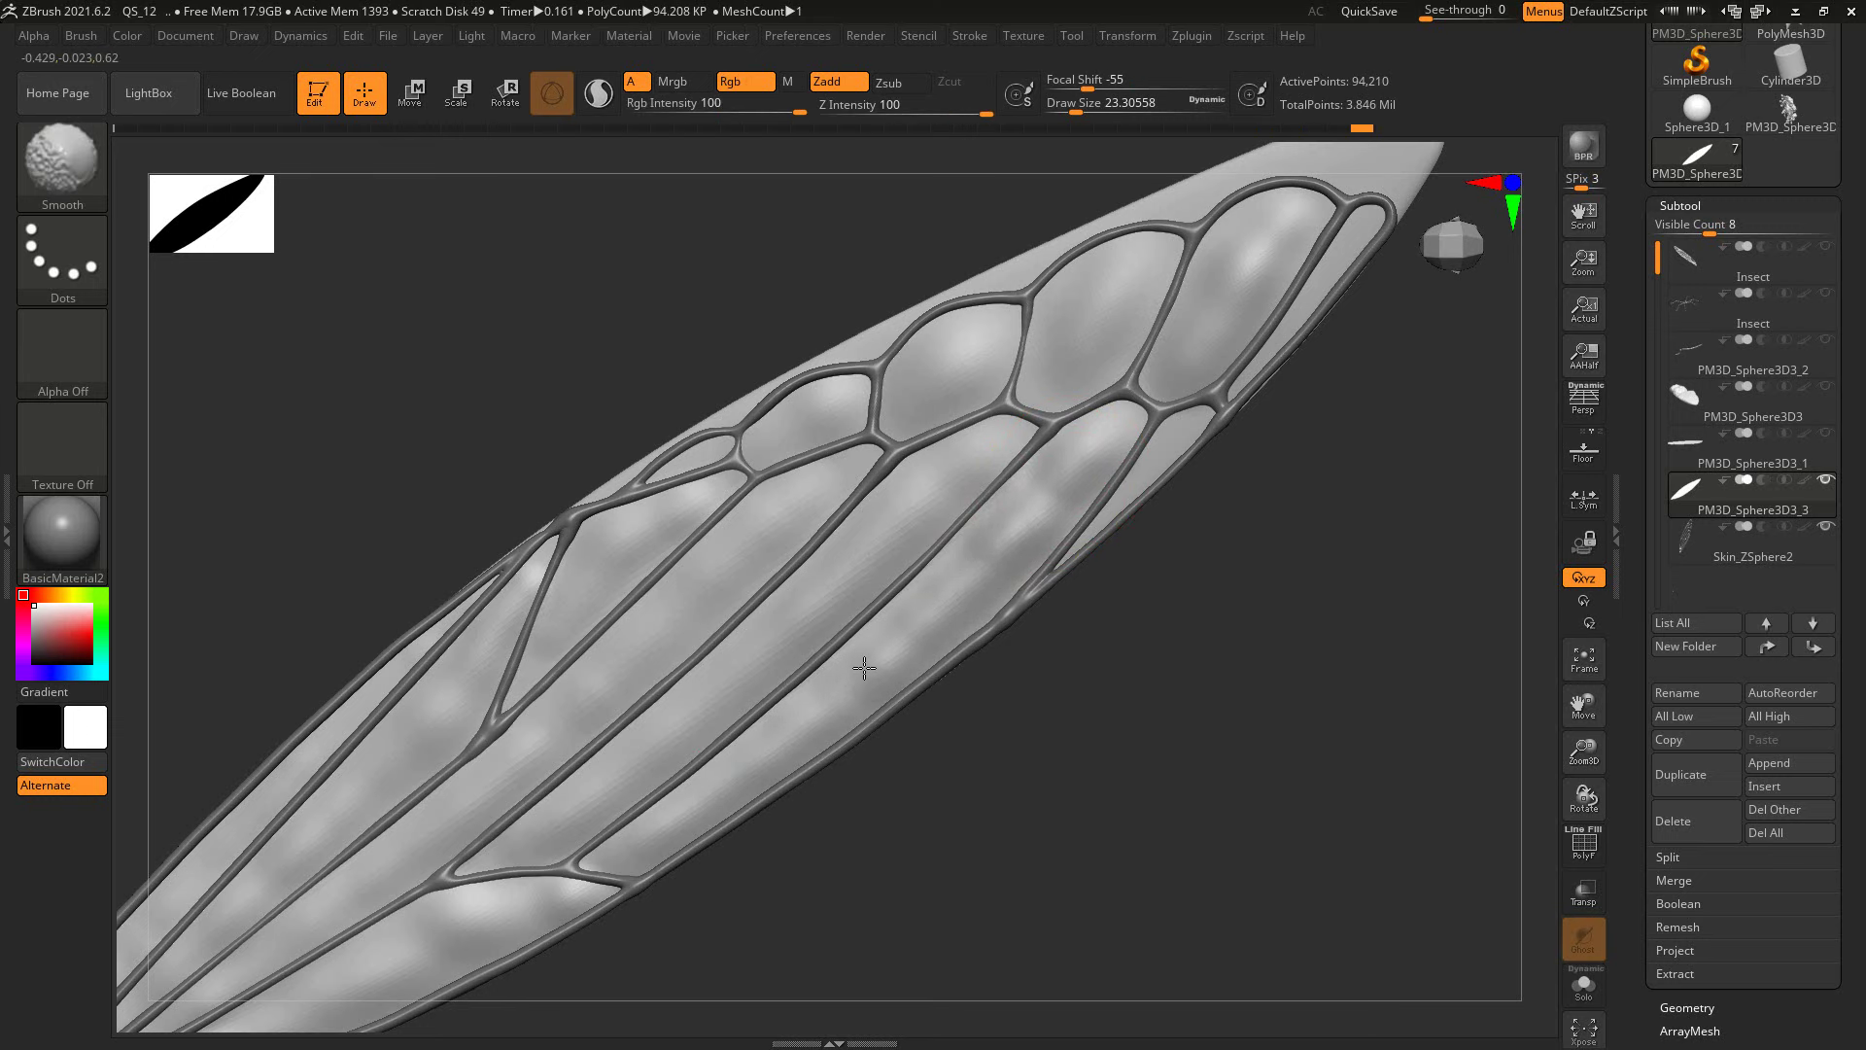
{"action": "key", "text": "shift"}
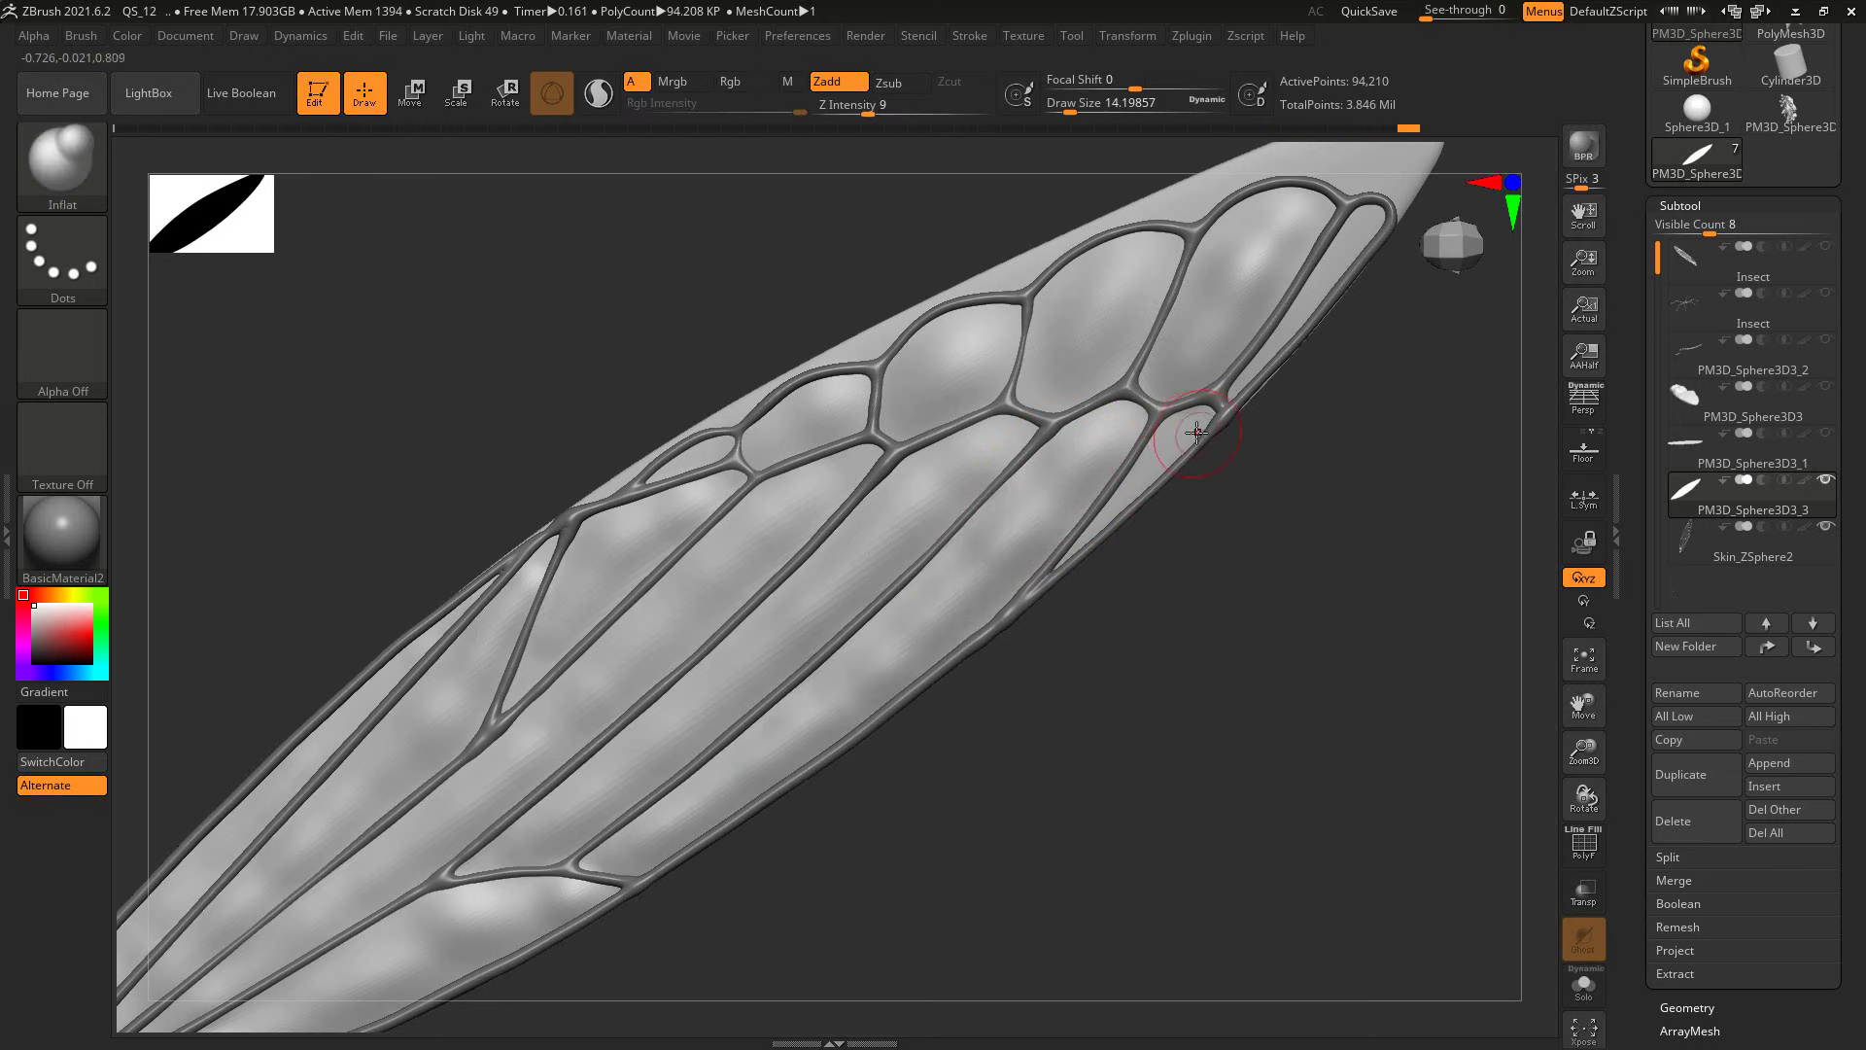
{"action": "mouse_move", "coordinate": [1217, 502]}
{"action": "left_mouse_down"}
{"action": "mouse_move", "coordinate": [1157, 529]}
{"action": "mouse_move", "coordinate": [1180, 387]}
{"action": "left_mouse_up"}
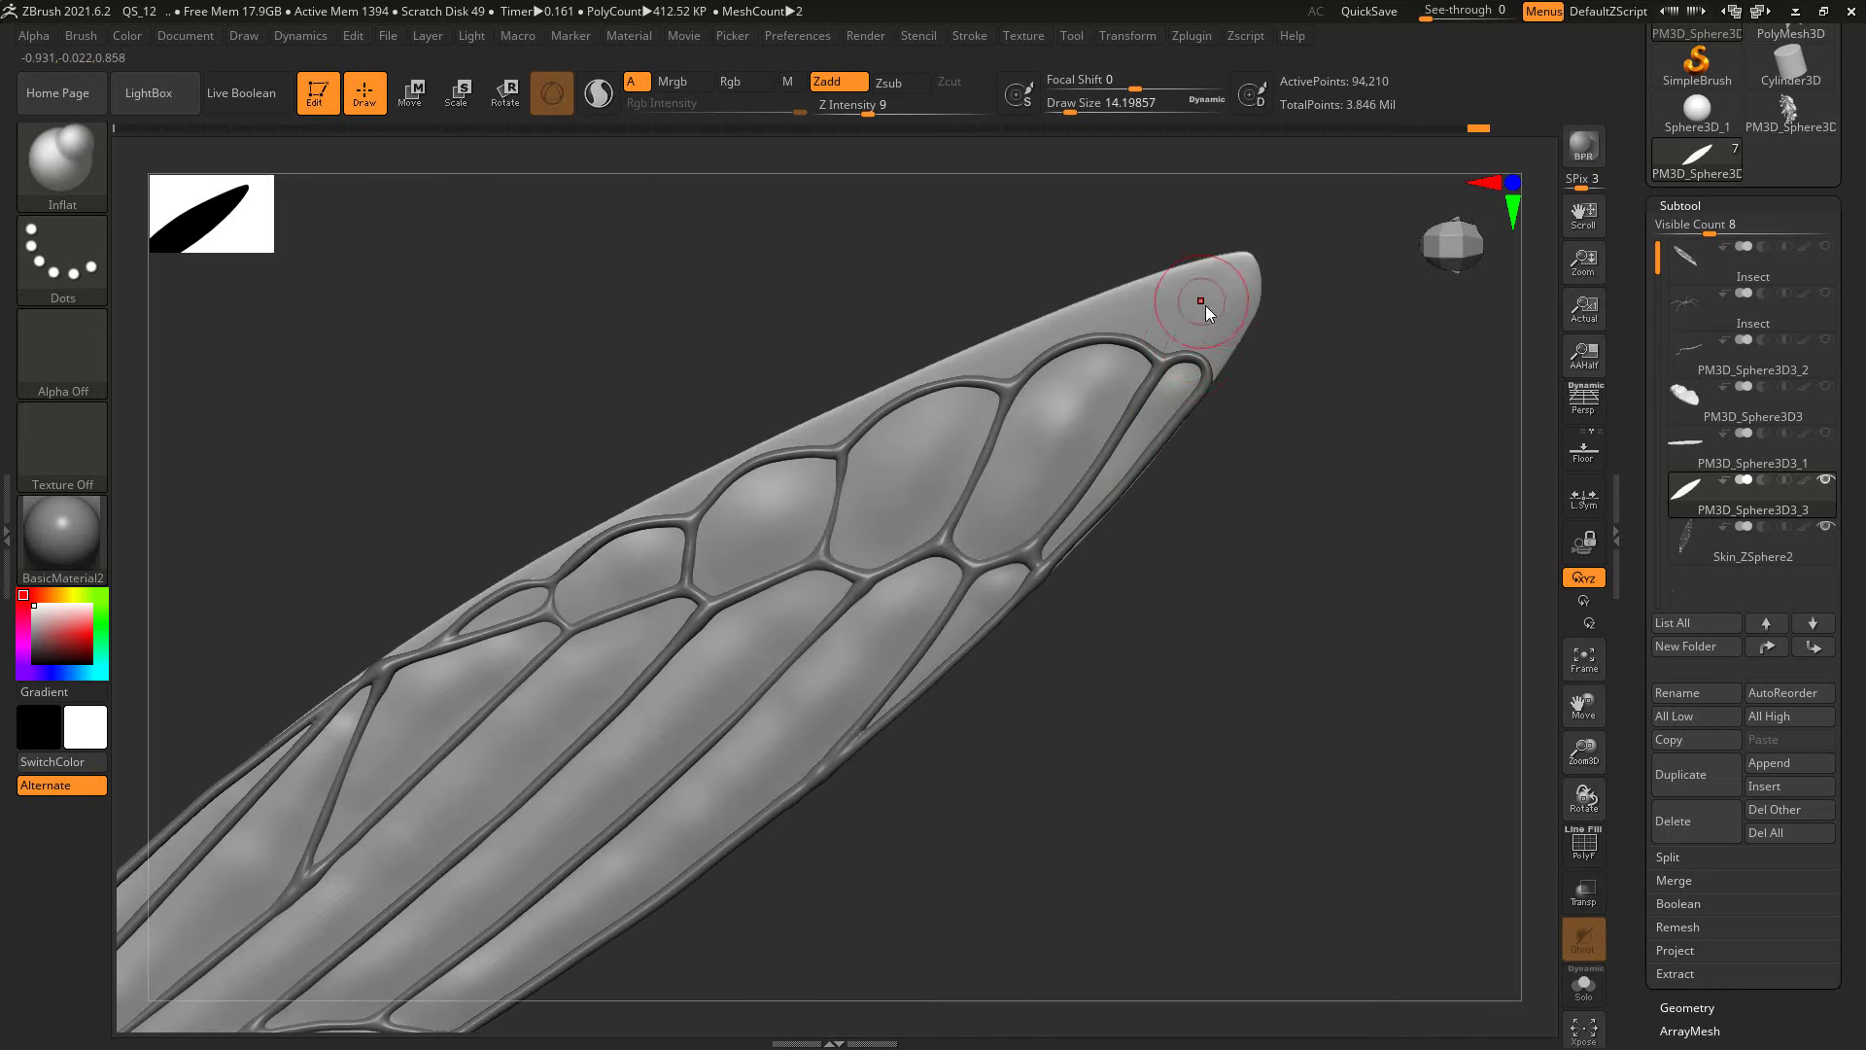
{"action": "key", "text": "s"}
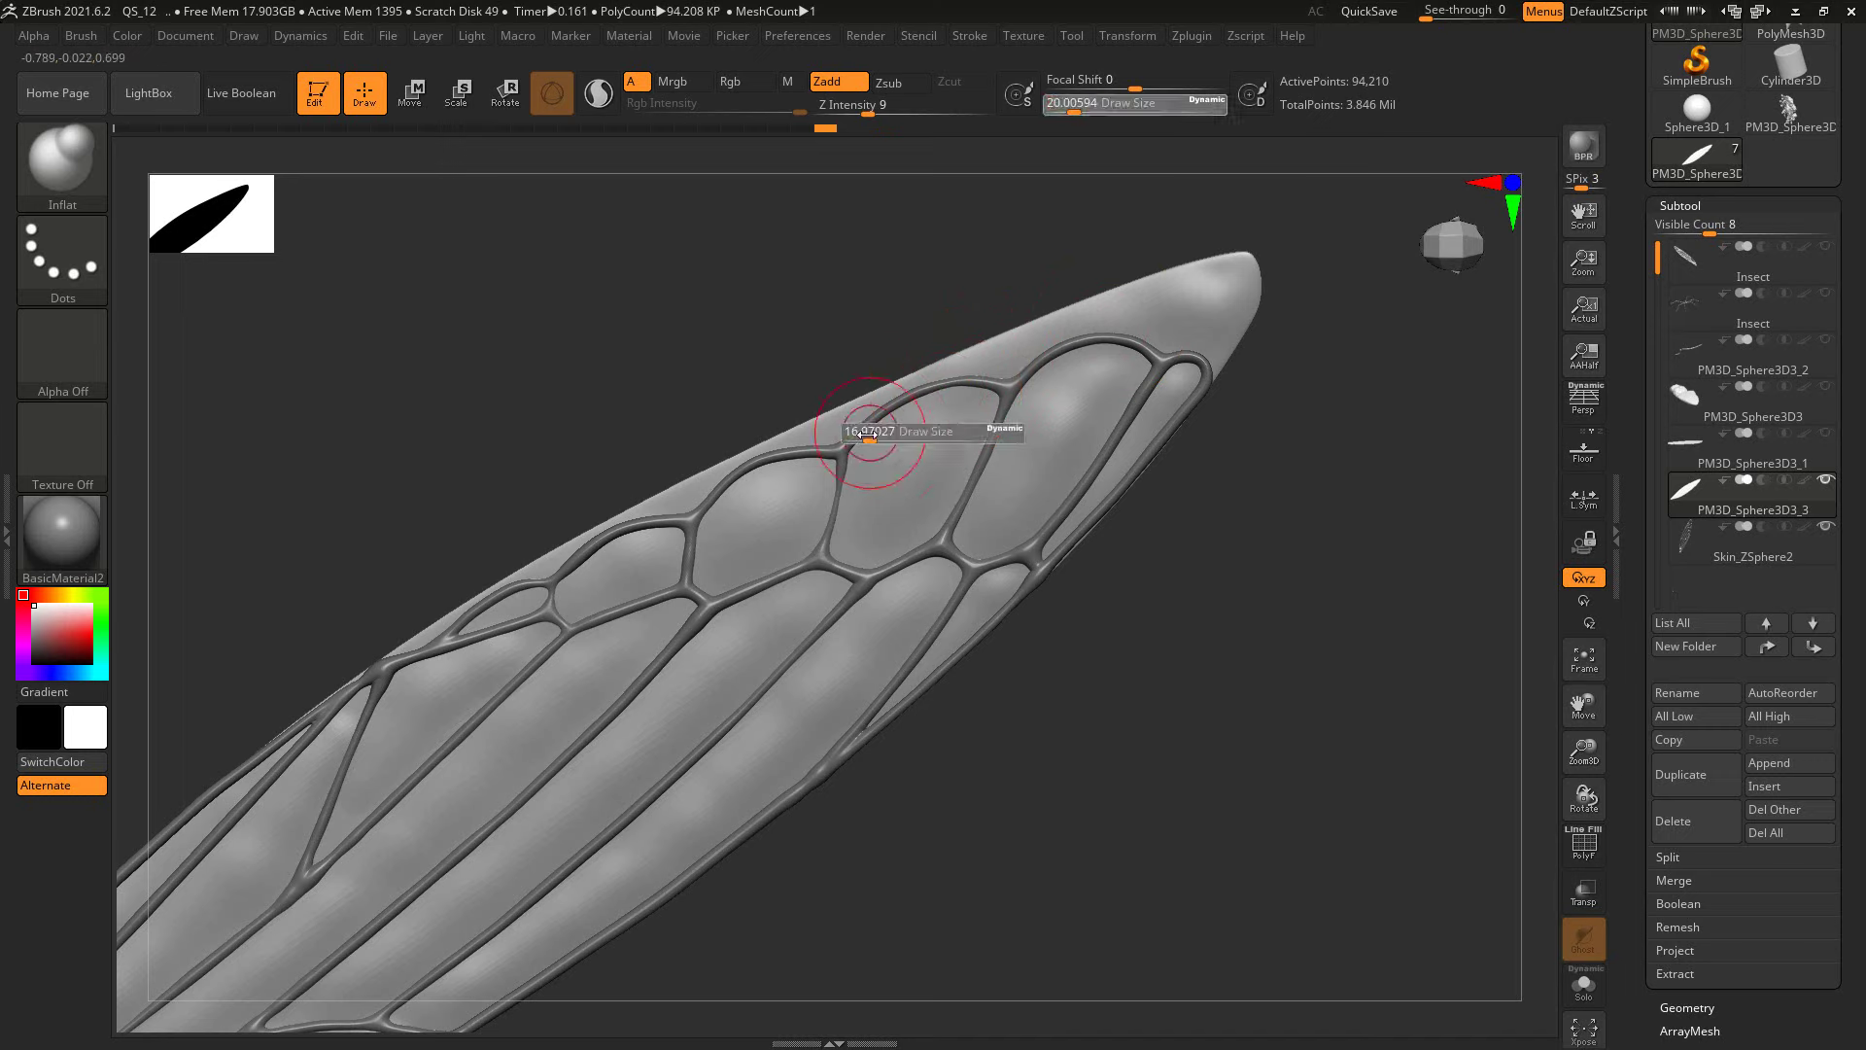
{"action": "left_click_drag", "start_coordinate": [868, 434], "coordinate": [870, 437]}
{"action": "key", "text": "d"}
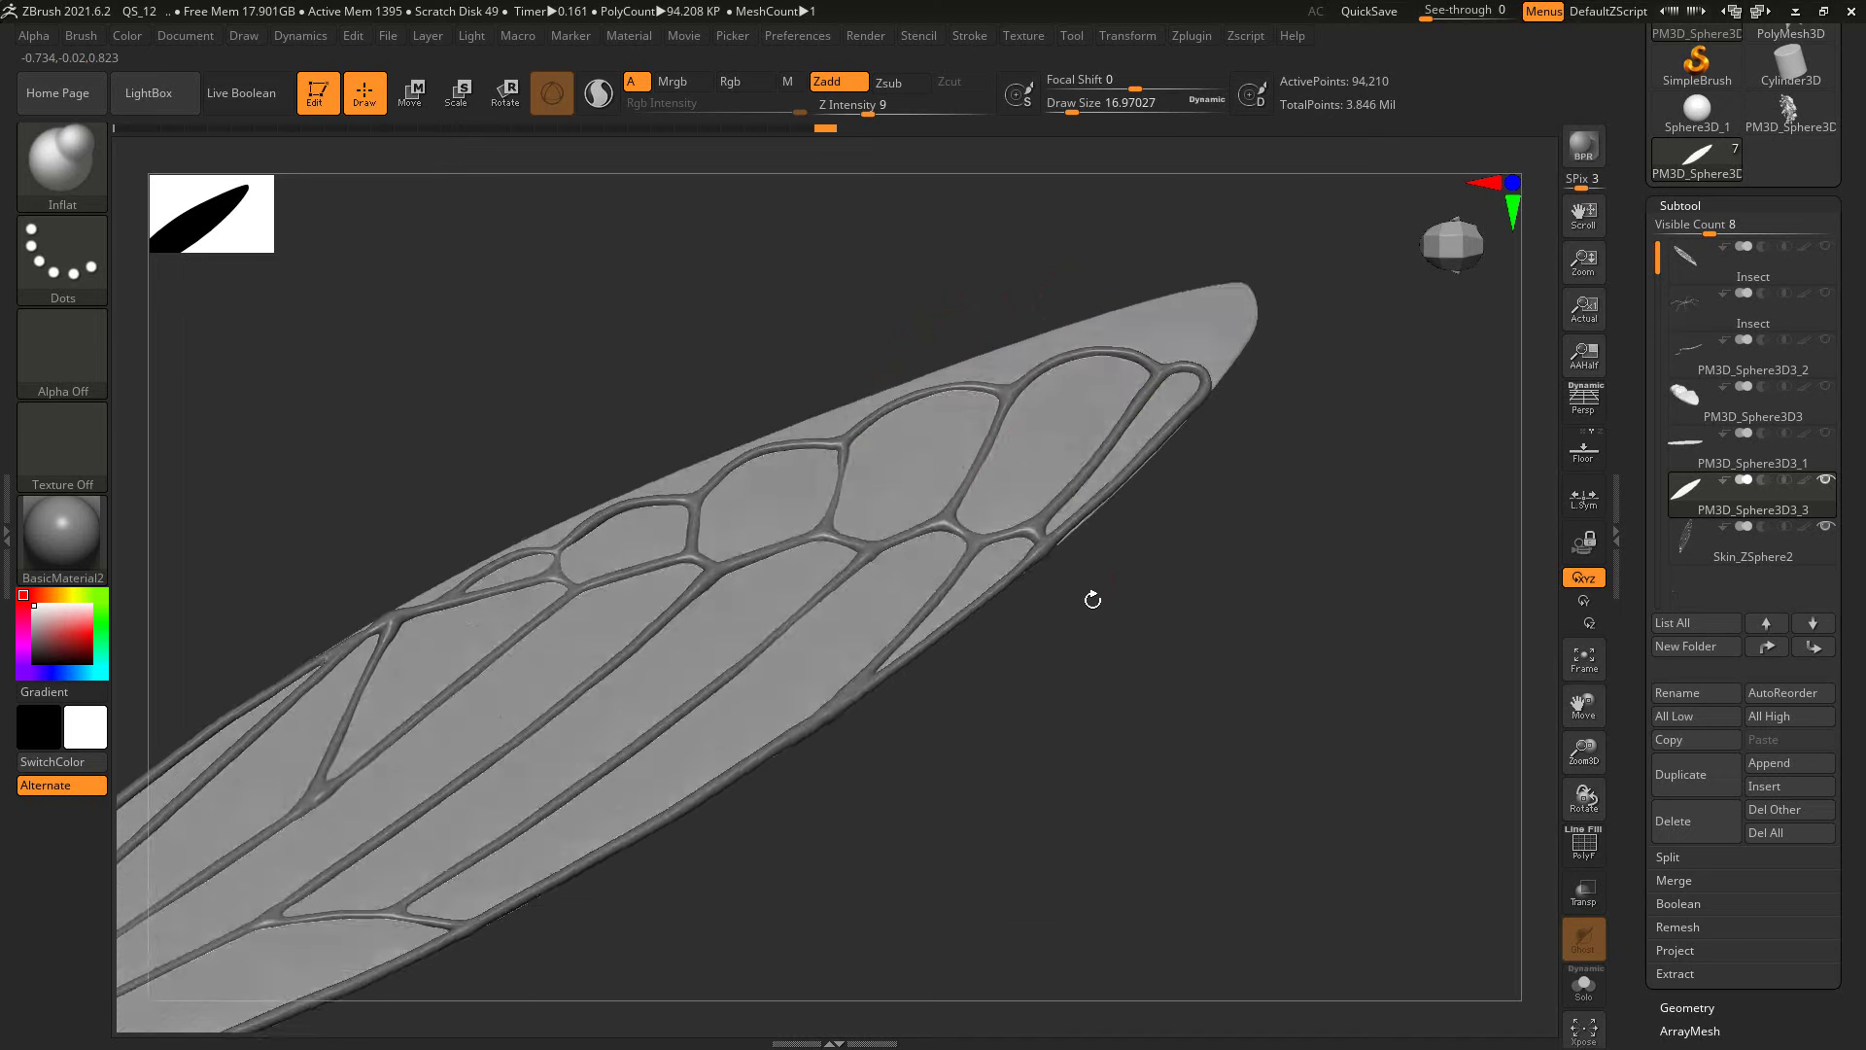
{"action": "key", "text": "shift+d"}
{"action": "key", "text": "d"}
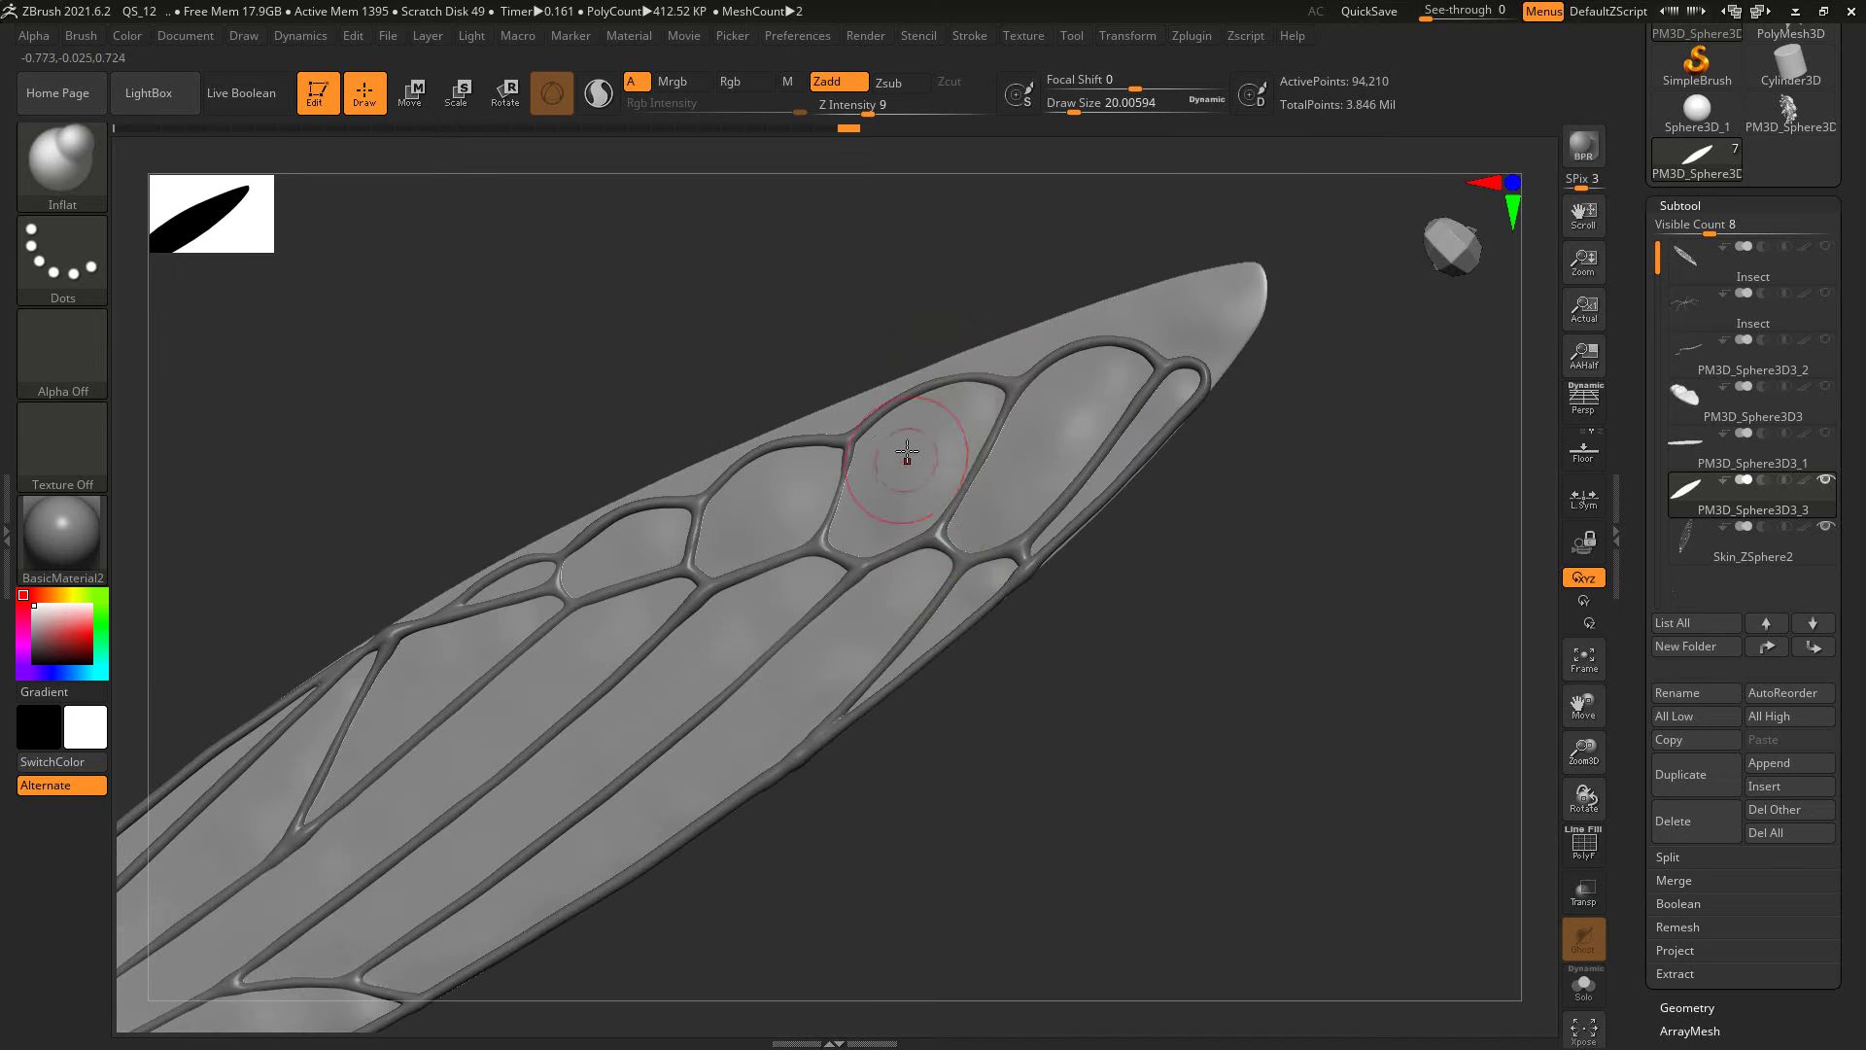
{"action": "left_click_drag", "start_coordinate": [982, 739], "coordinate": [1012, 758]}
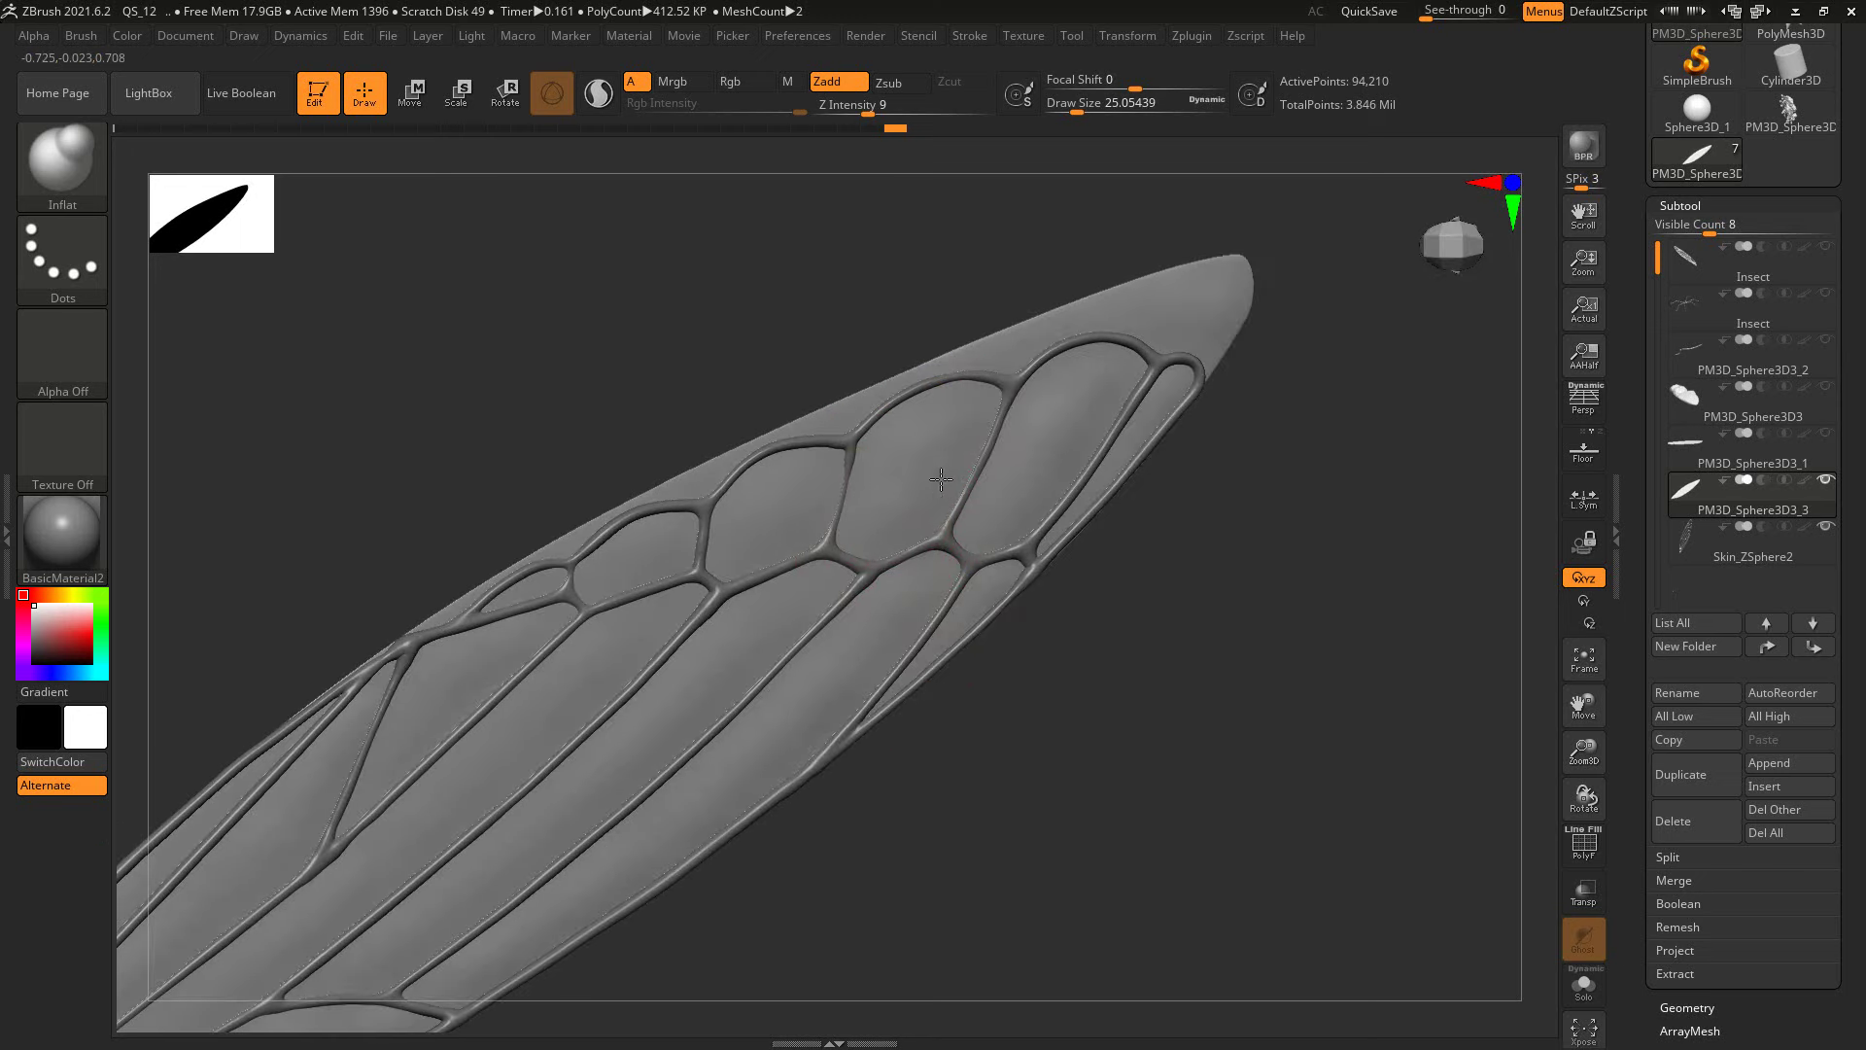
{"action": "key", "text": "shift+d"}
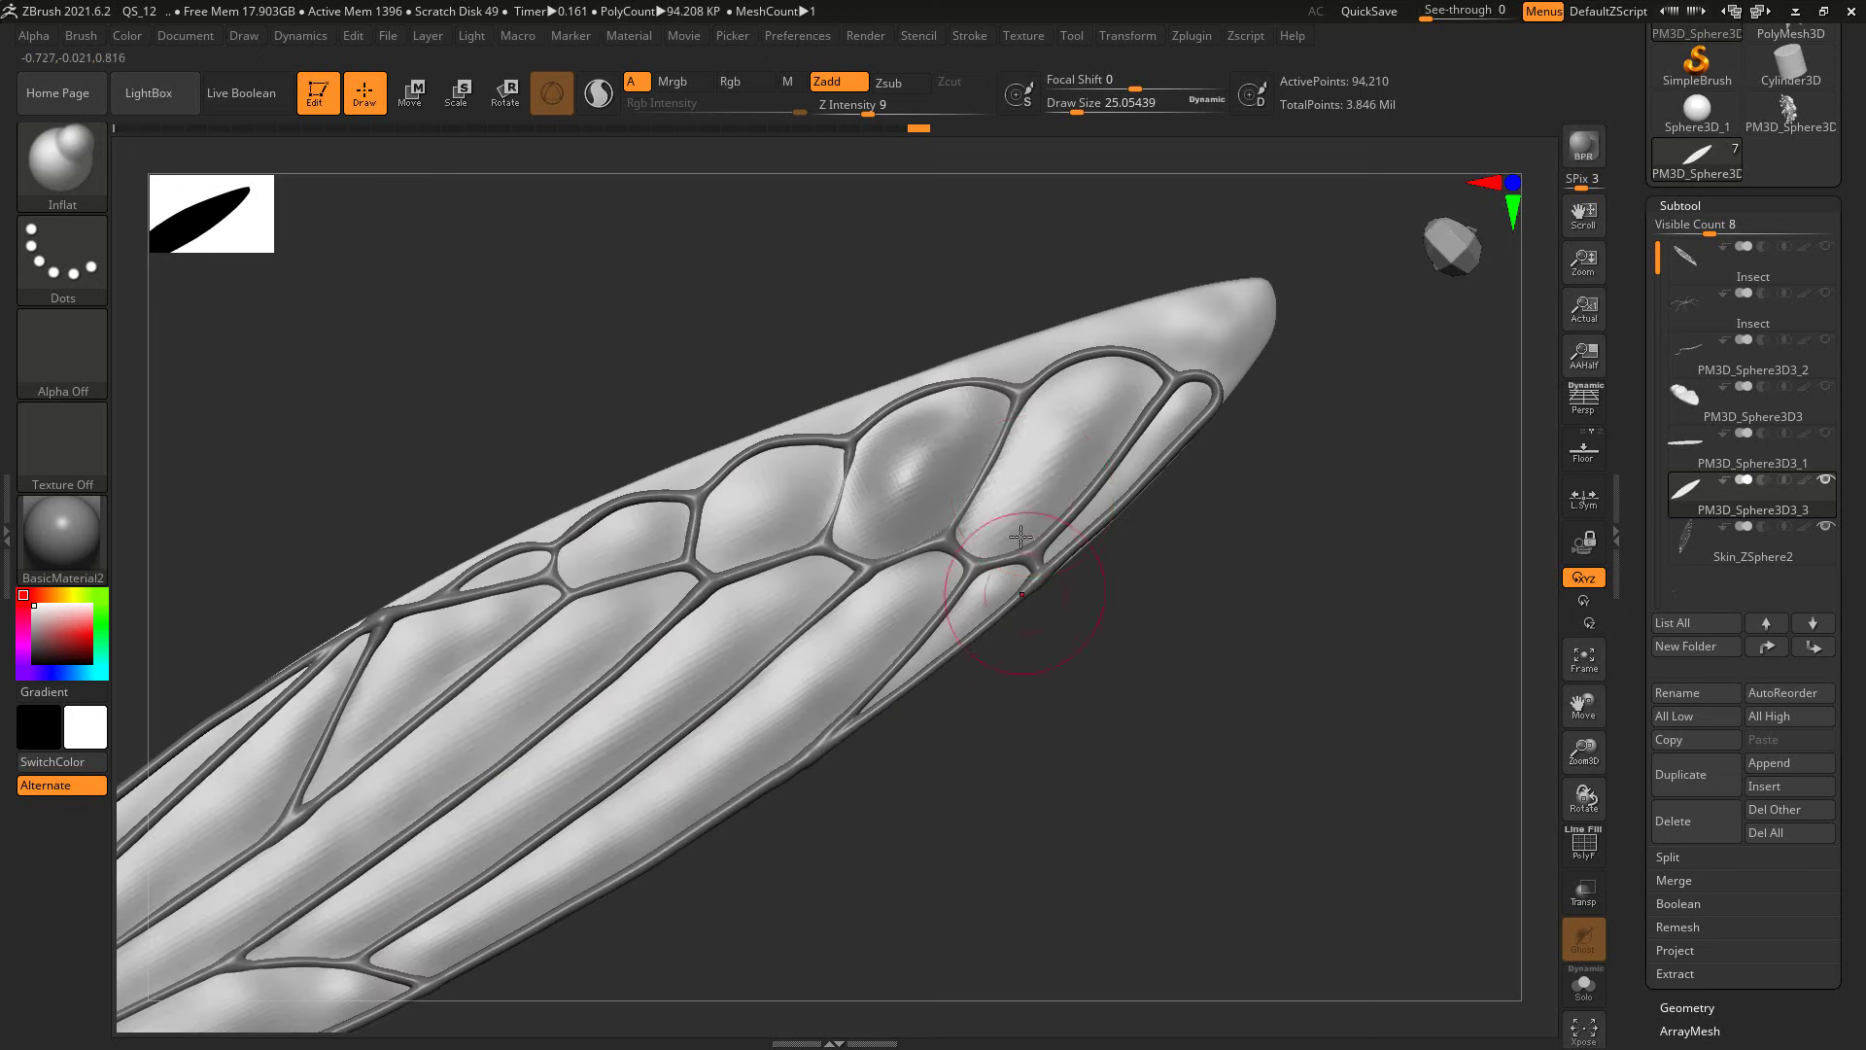
Step: Inflate and smooth the tip cells beside the leading-edge vein with a smaller brush
{"action": "key", "text": "s"}
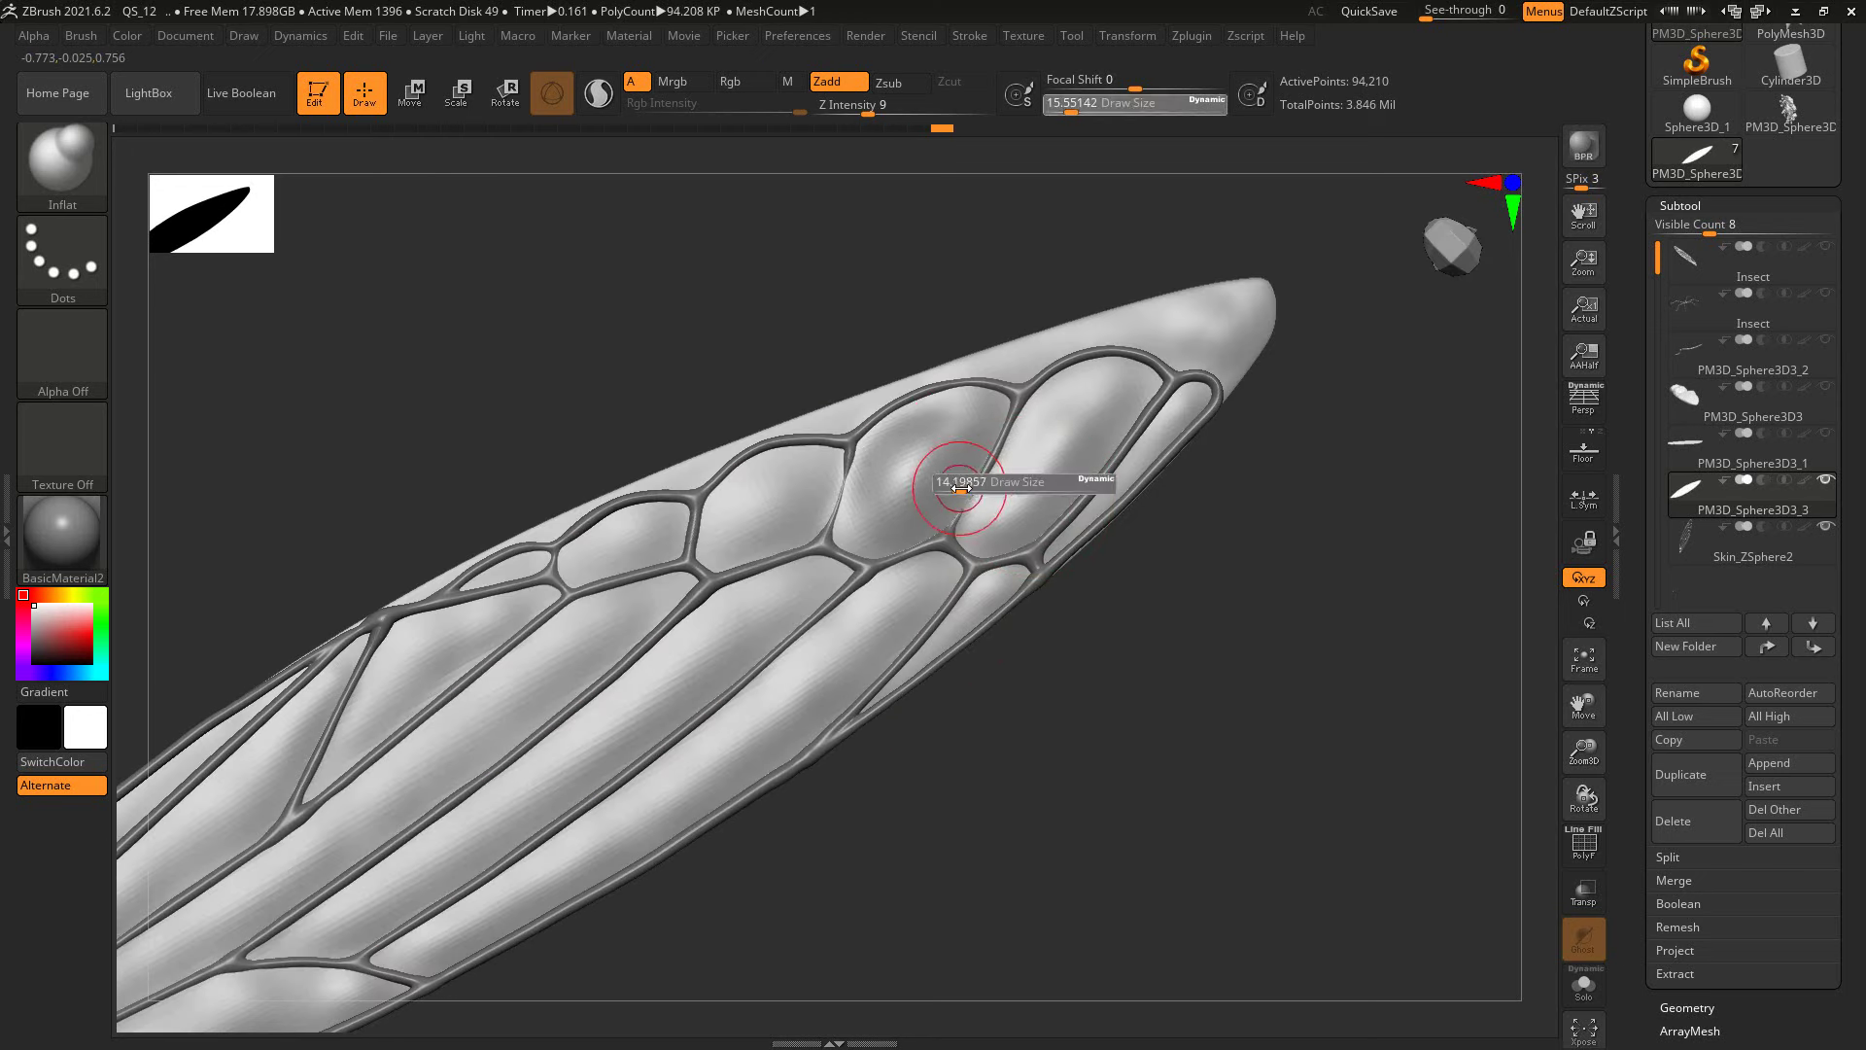
{"action": "left_click", "coordinate": [969, 482]}
{"action": "key", "text": "s"}
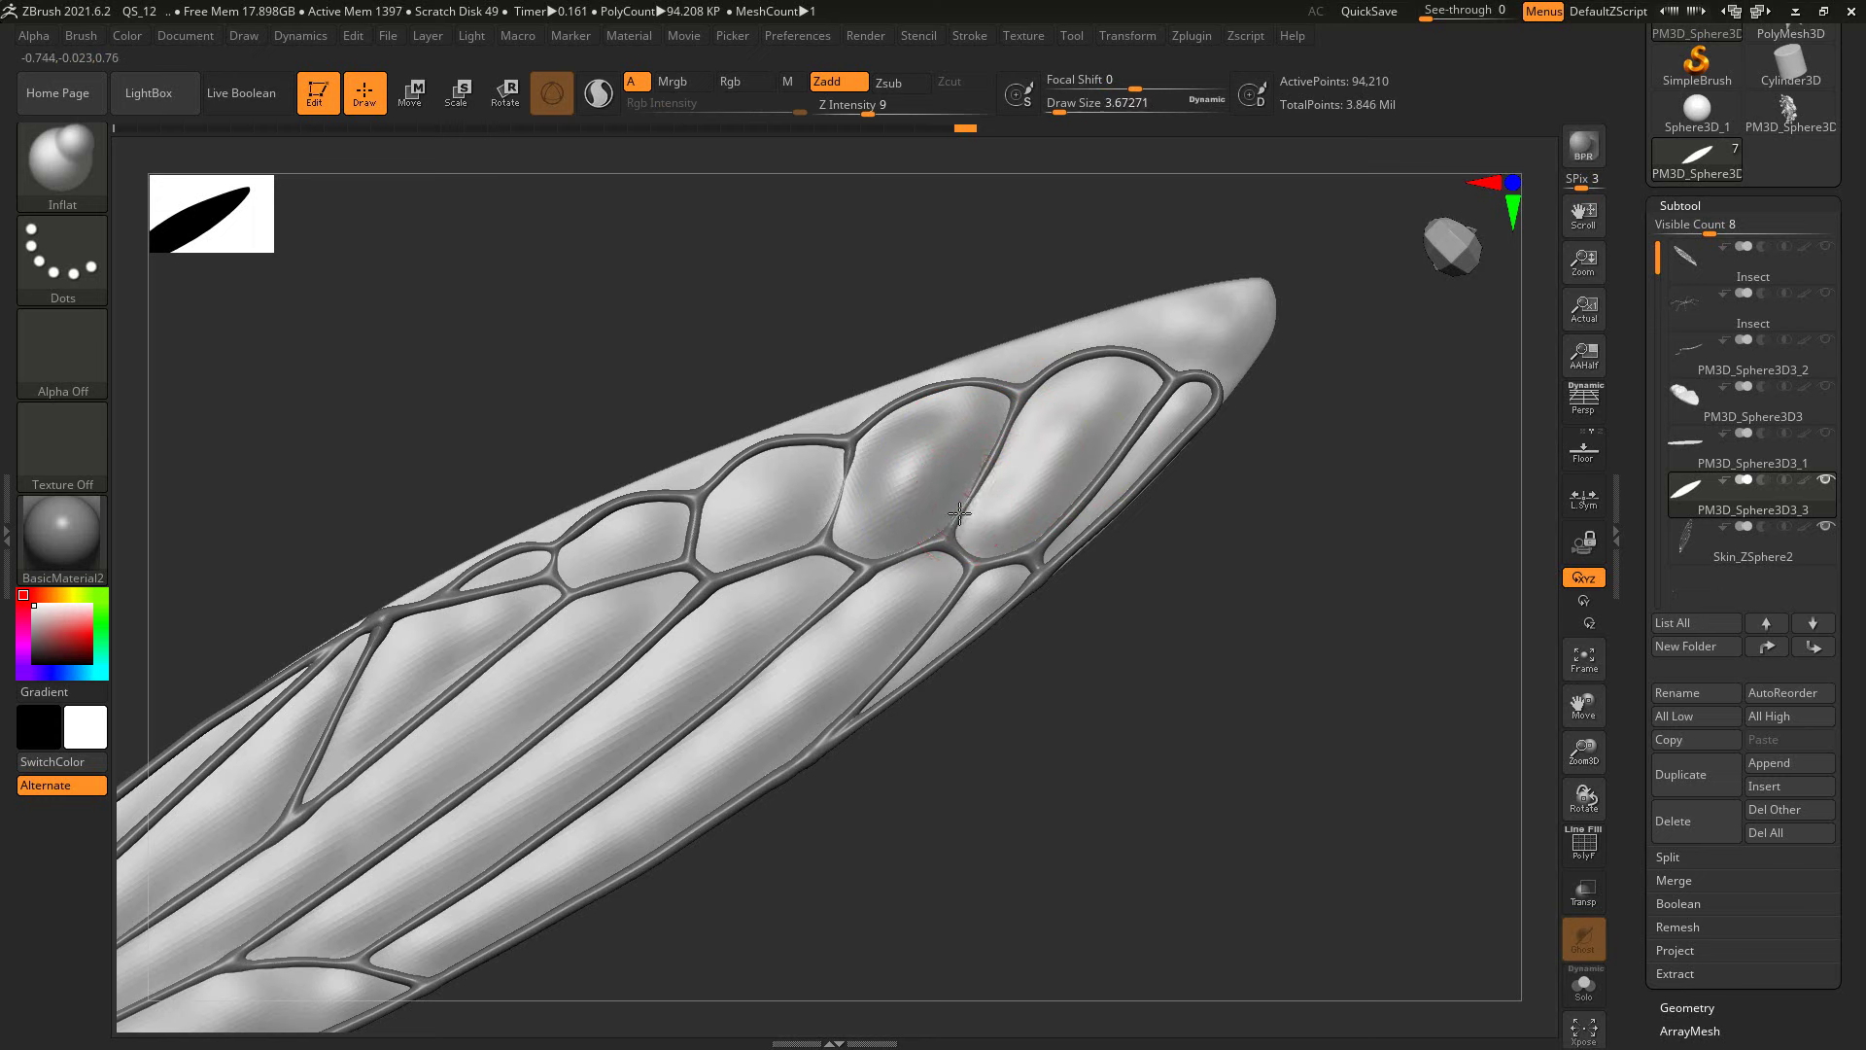
{"action": "key", "text": "bracketright"}
{"action": "key", "text": "bracketright"}
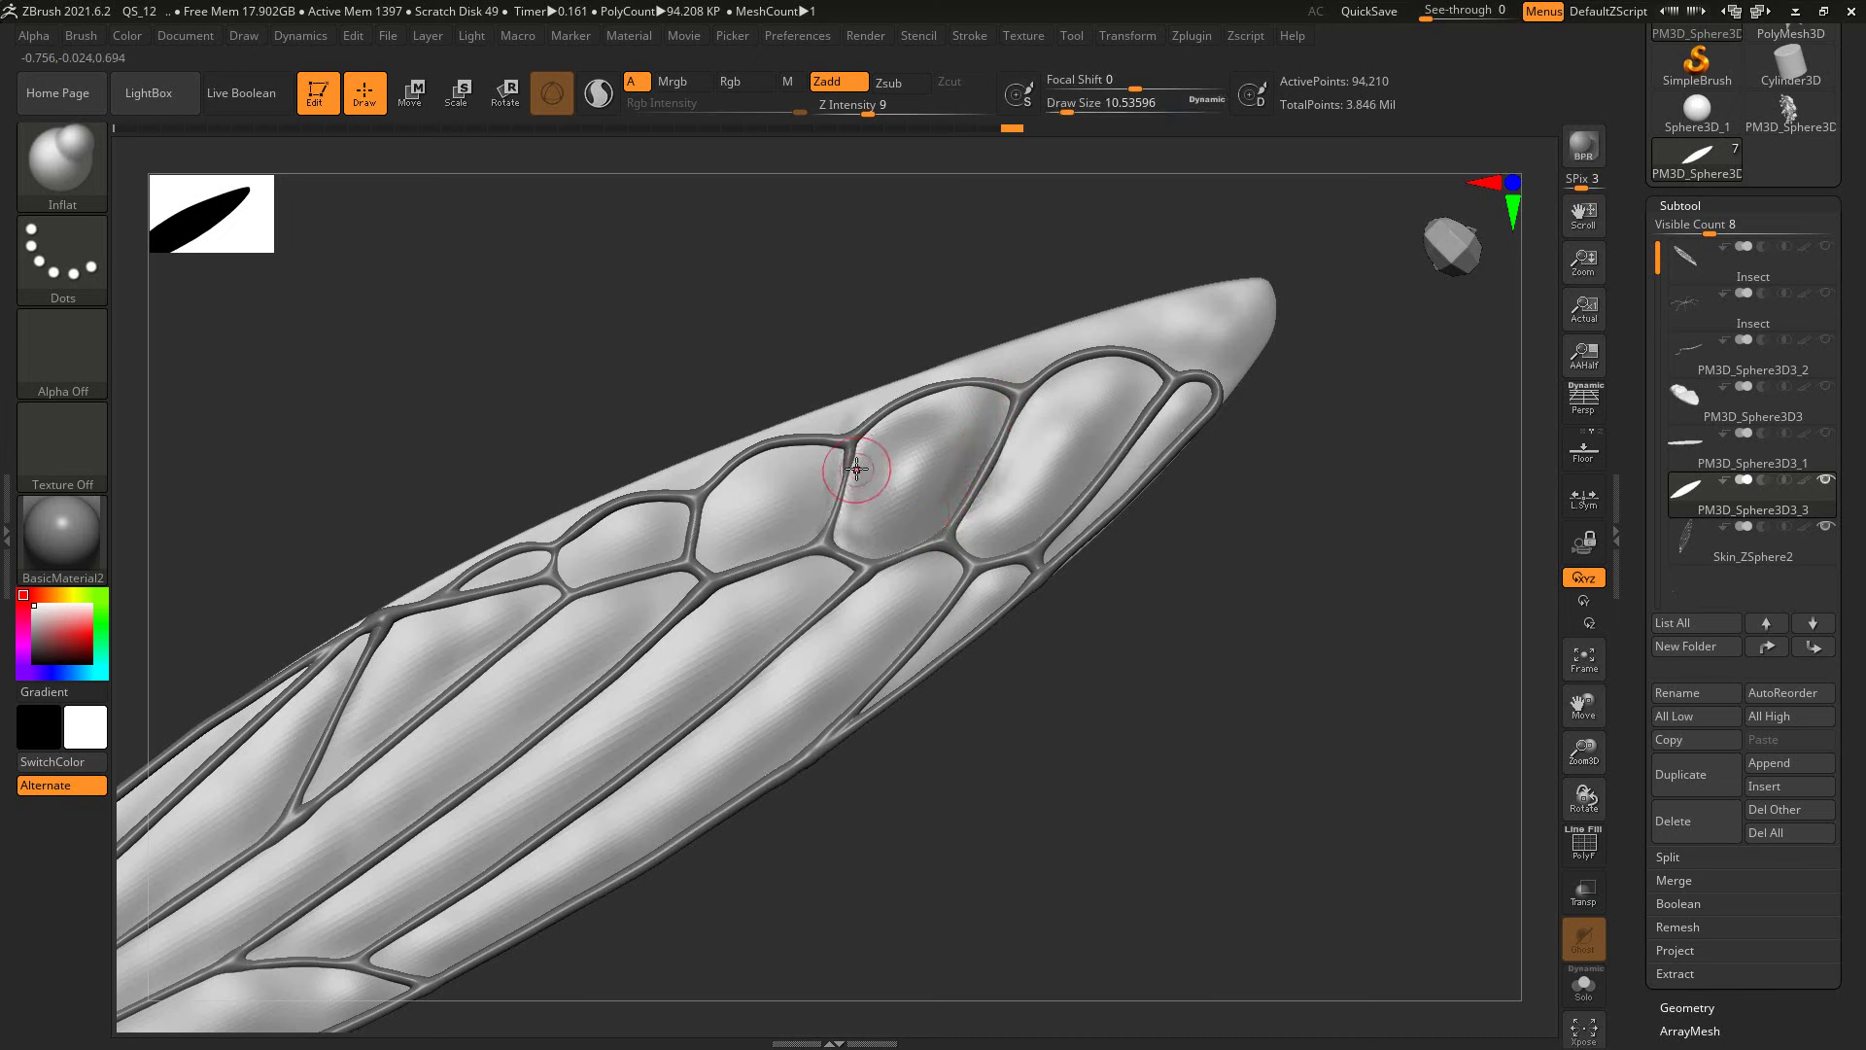
{"action": "key", "text": "shift"}
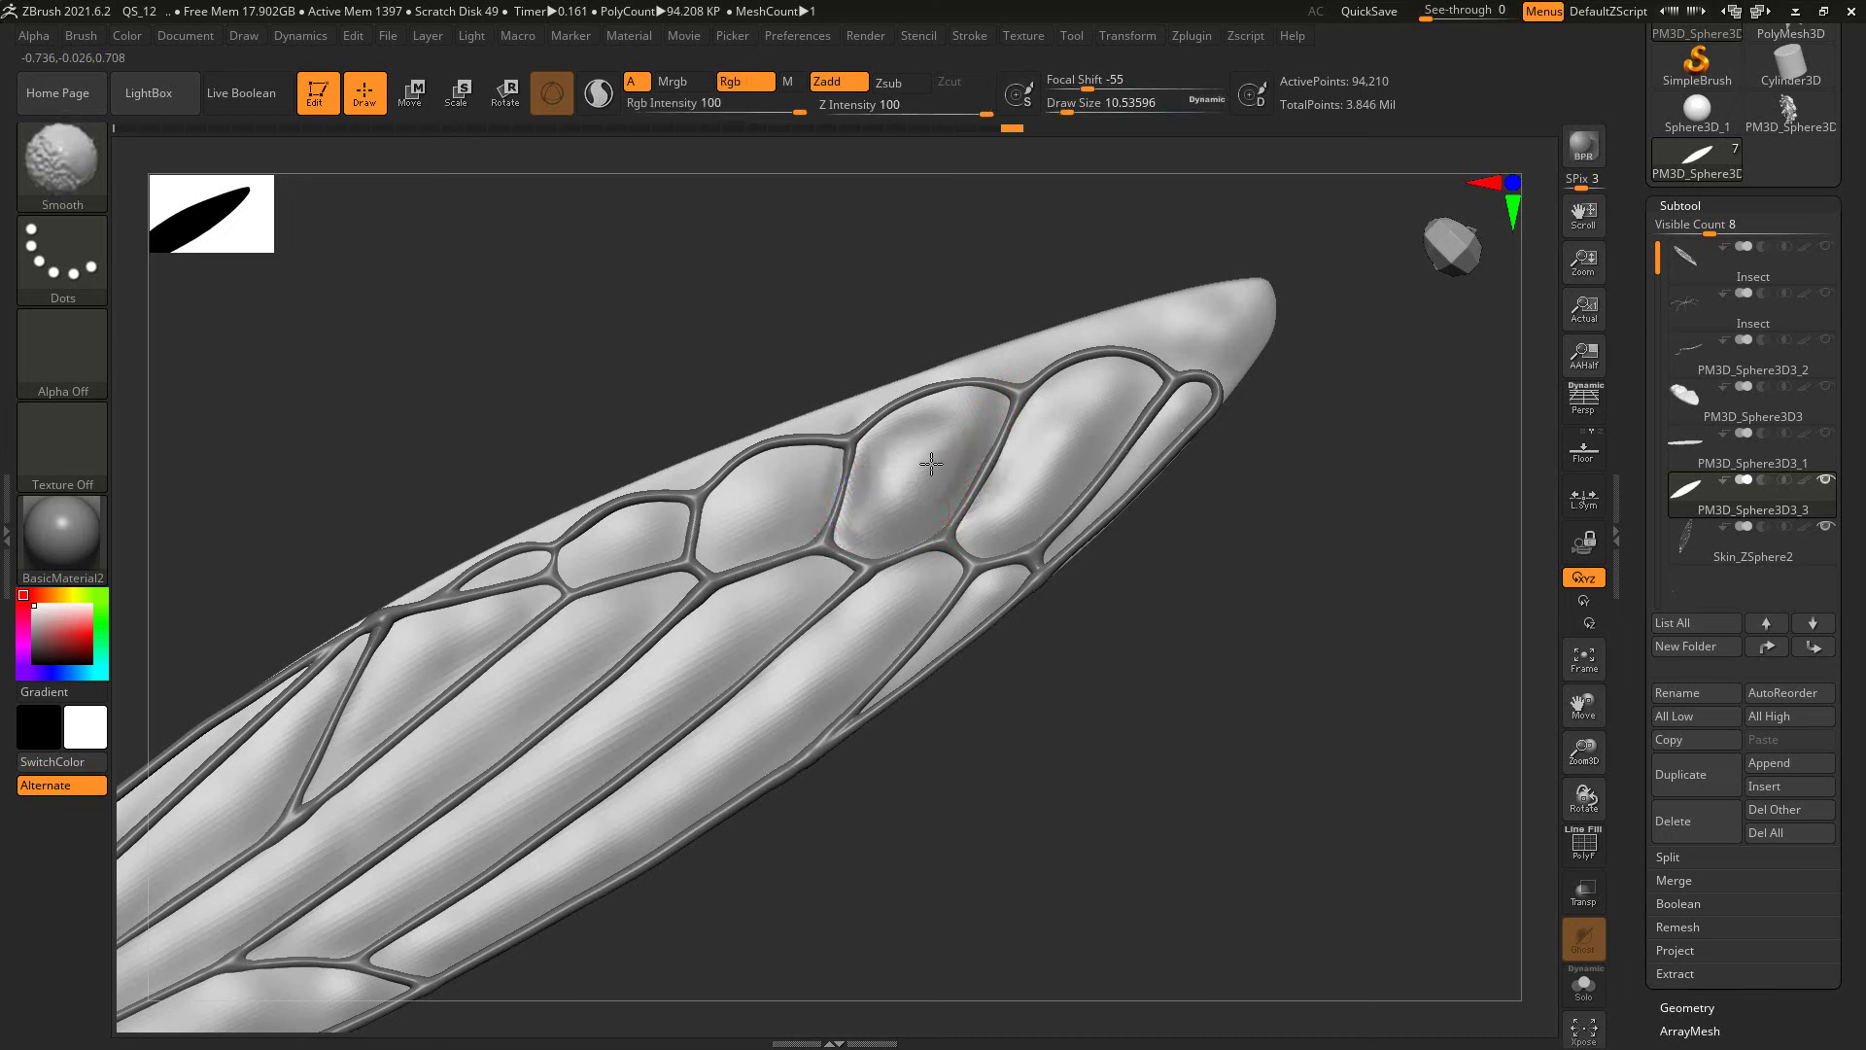
{"action": "left_click_drag", "start_coordinate": [1011, 631], "coordinate": [1038, 679]}
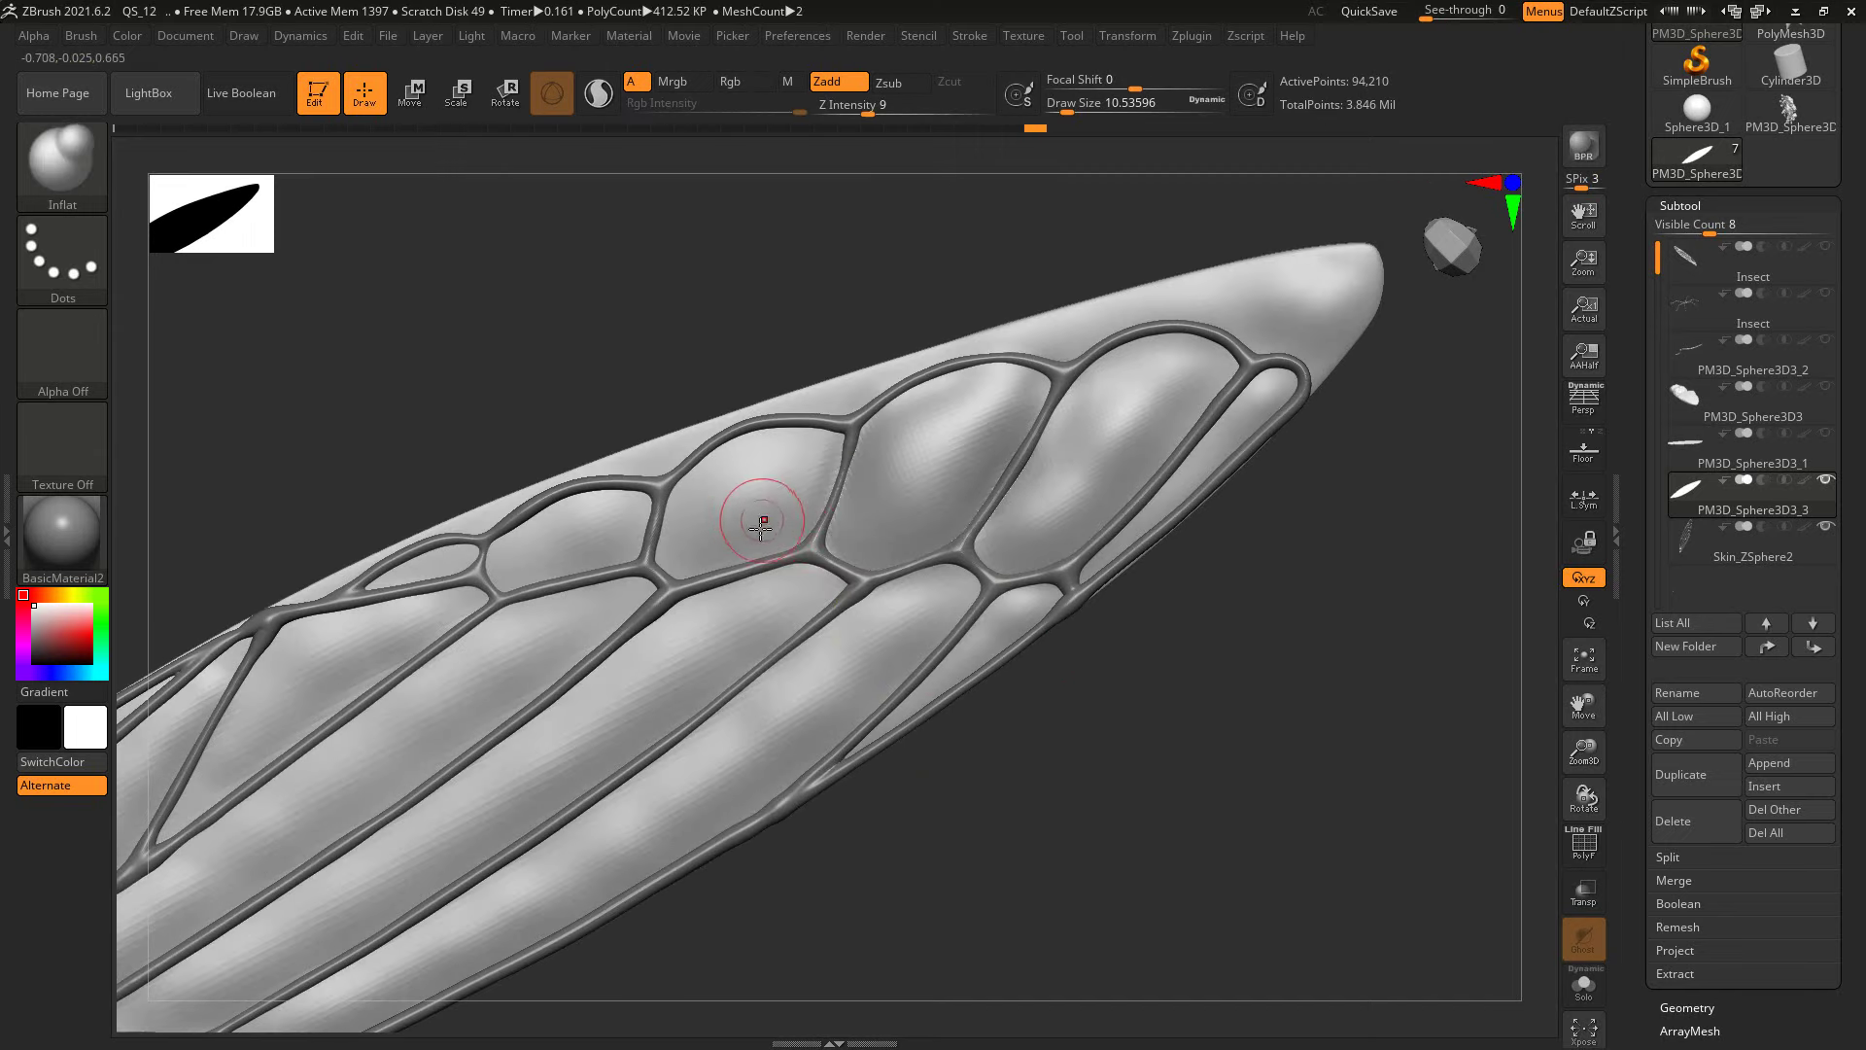
{"action": "key", "text": "bracketleft"}
{"action": "mouse_move", "coordinate": [668, 553]}
{"action": "left_mouse_down"}
{"action": "mouse_move", "coordinate": [768, 505]}
{"action": "mouse_move", "coordinate": [768, 530]}
{"action": "left_mouse_up"}
{"action": "key", "text": "bracketright"}
{"action": "mouse_move", "coordinate": [816, 467]}
{"action": "left_mouse_down"}
{"action": "mouse_move", "coordinate": [747, 540]}
{"action": "mouse_move", "coordinate": [810, 463]}
{"action": "mouse_move", "coordinate": [720, 540]}
{"action": "left_mouse_up"}
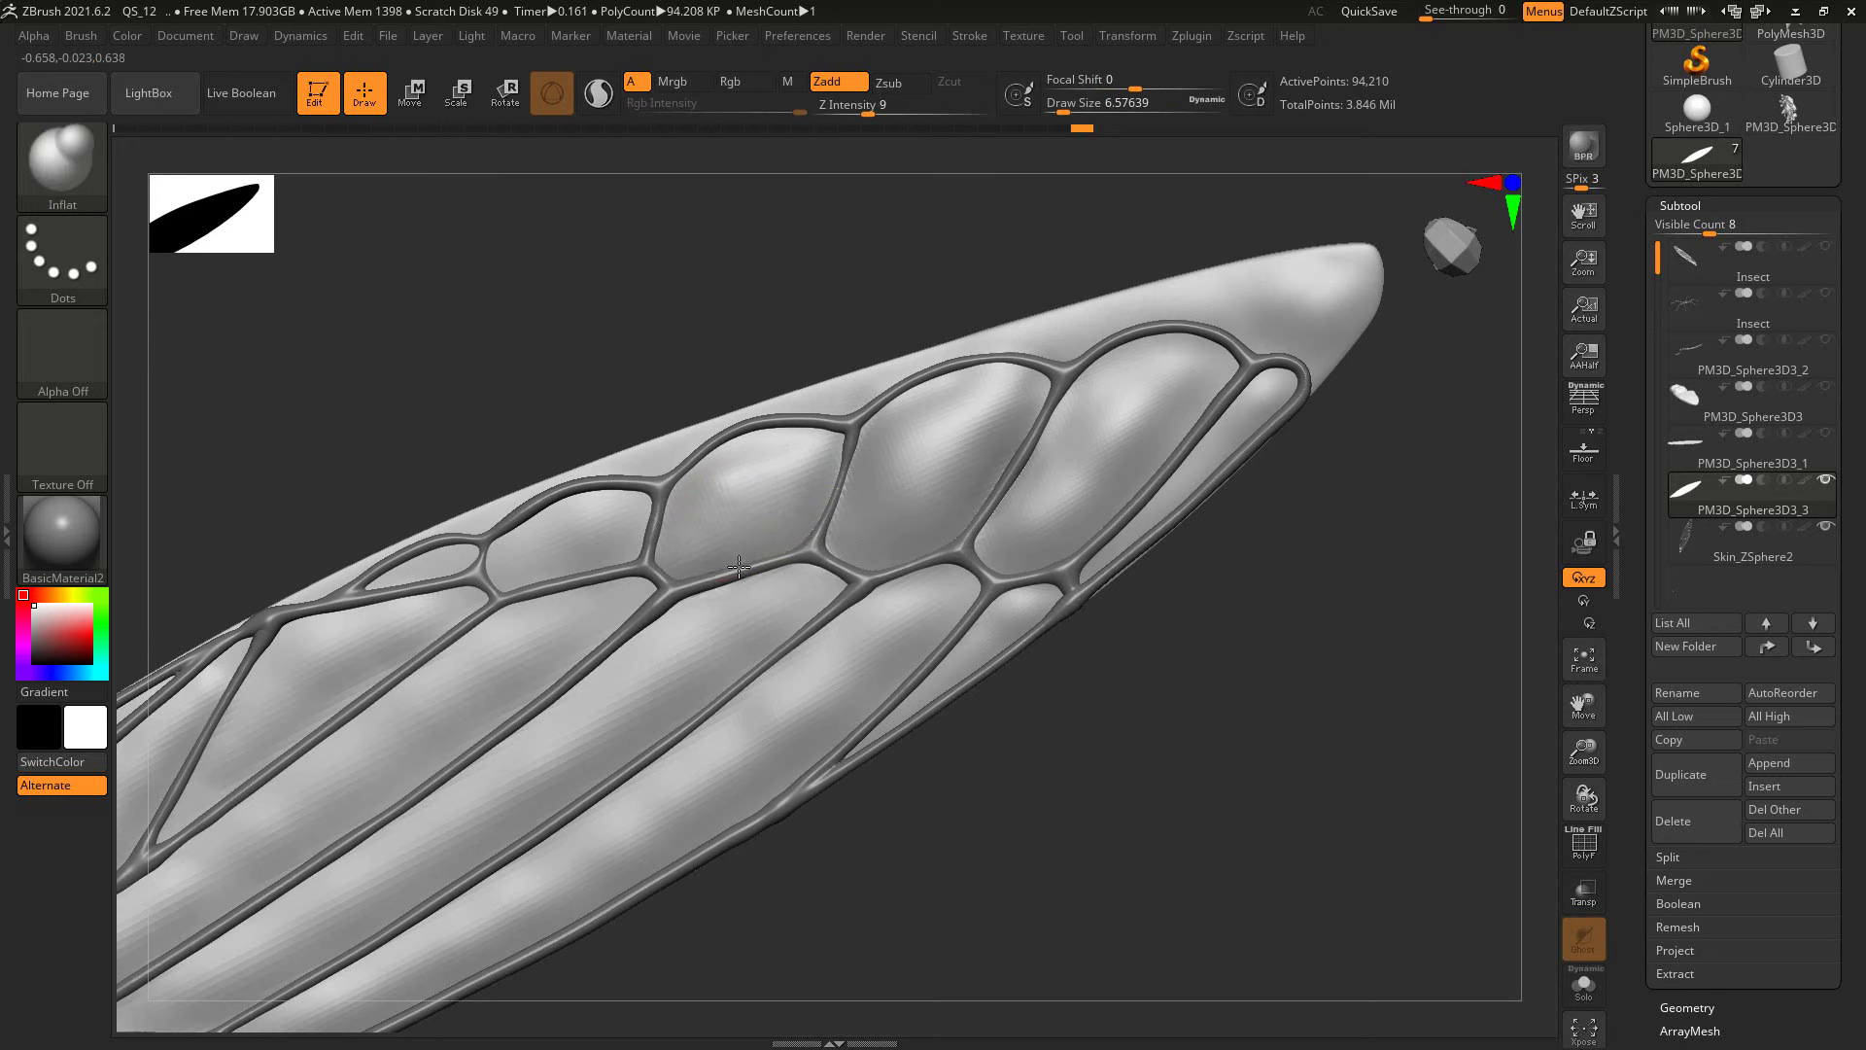
{"action": "key", "text": "s"}
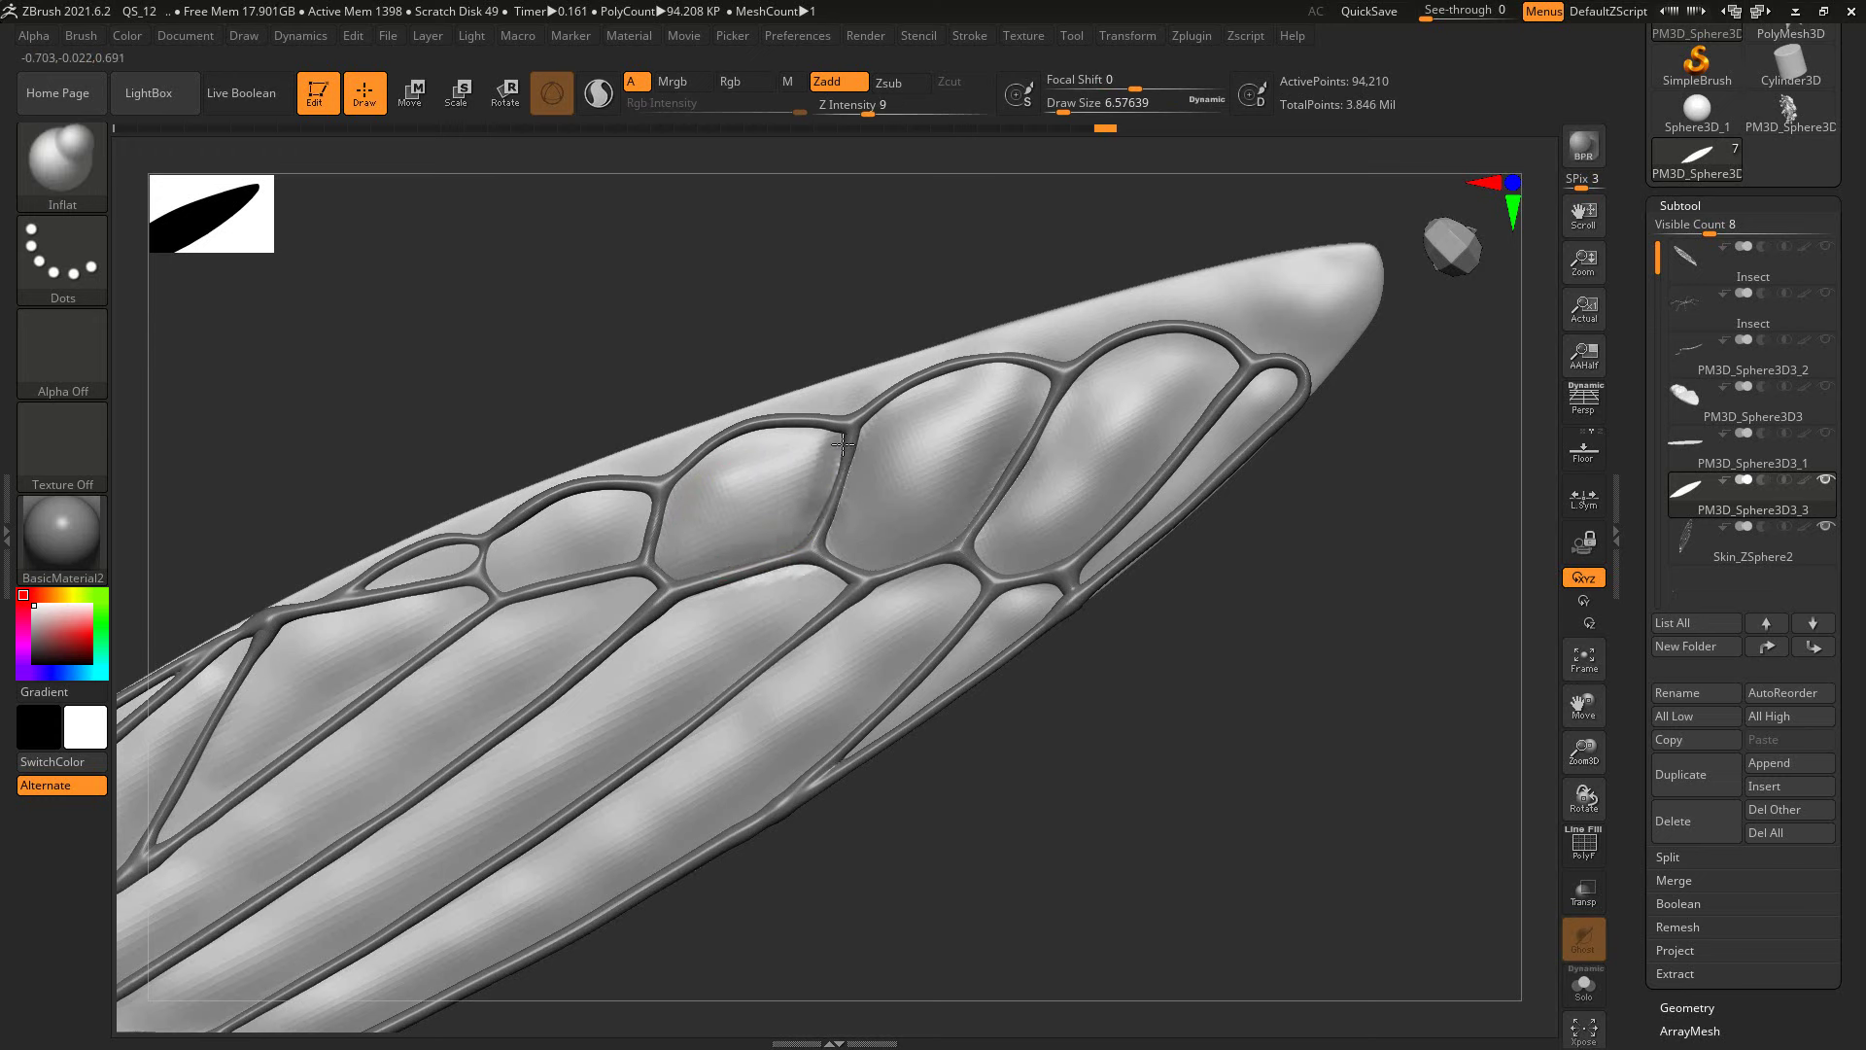
{"action": "right_click_drag", "start_coordinate": [655, 530], "coordinate": [762, 473]}
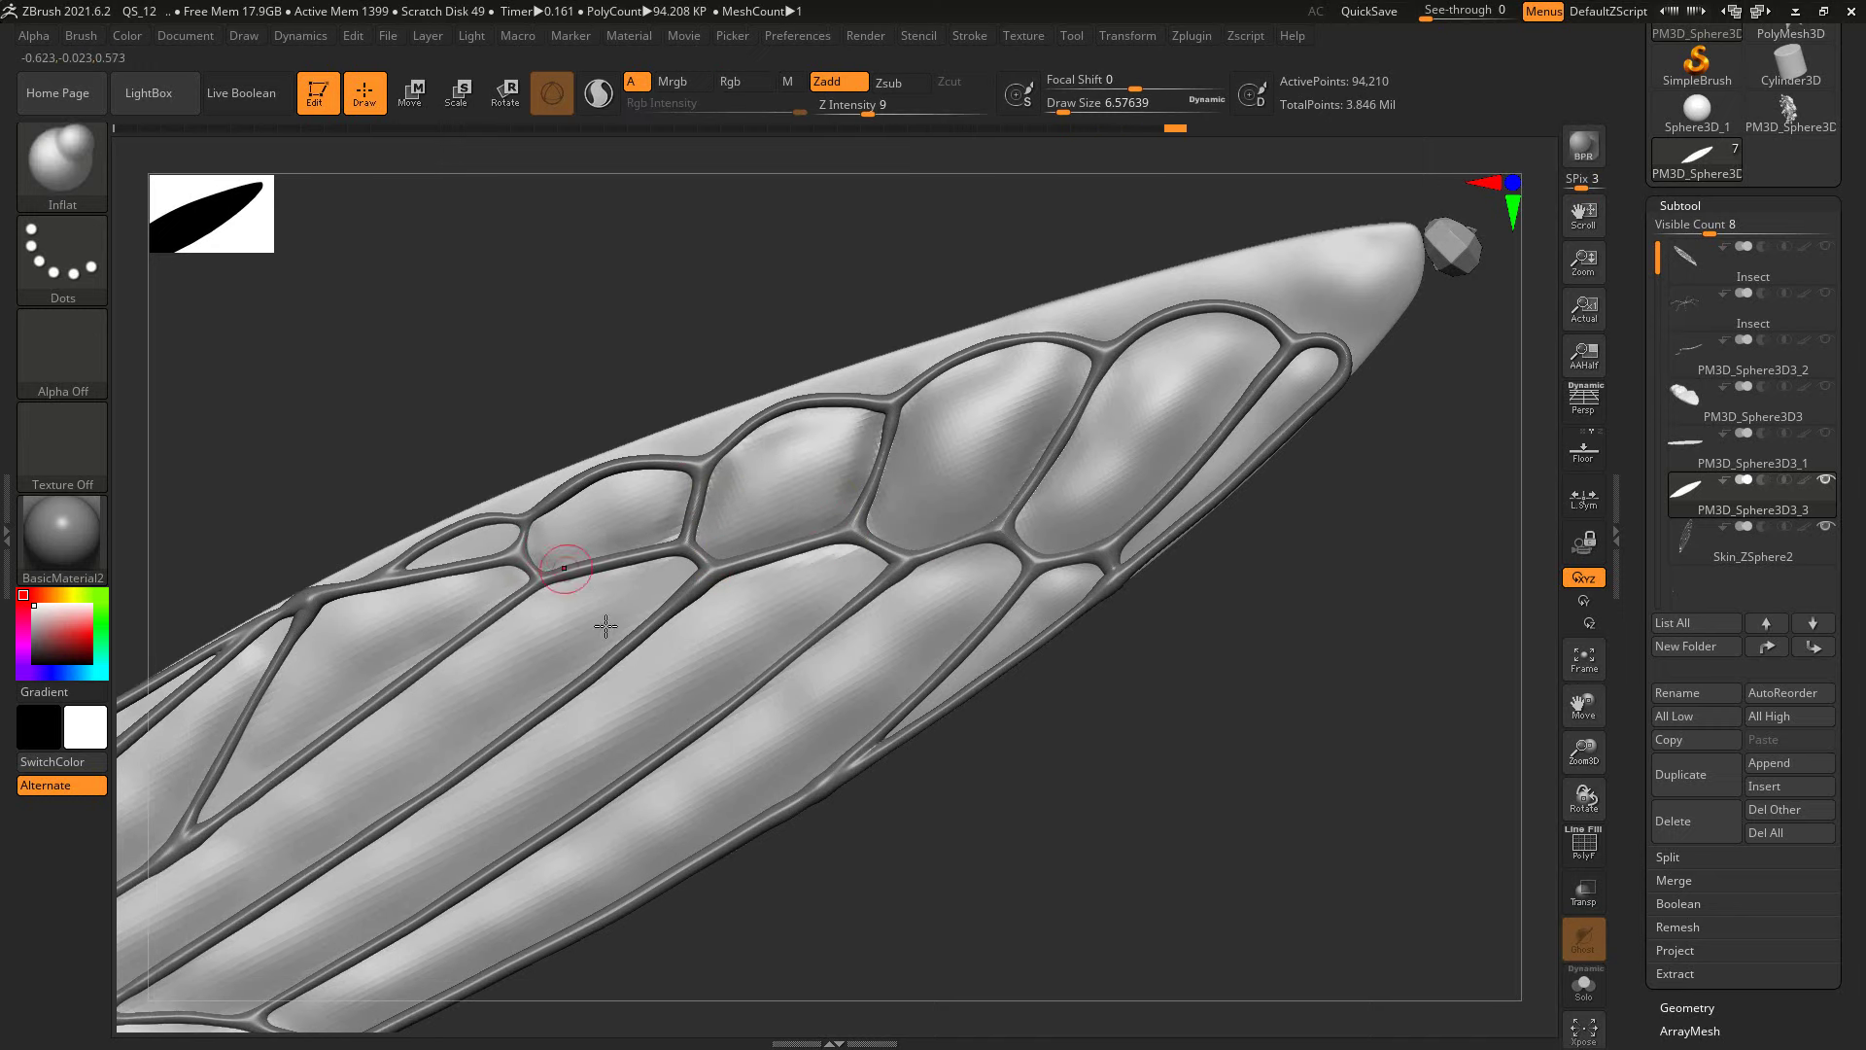
Step: Sculpt and reinforce new diagonal veins across the lower part of the wing
{"action": "right_click_drag", "start_coordinate": [605, 617], "coordinate": [846, 525]}
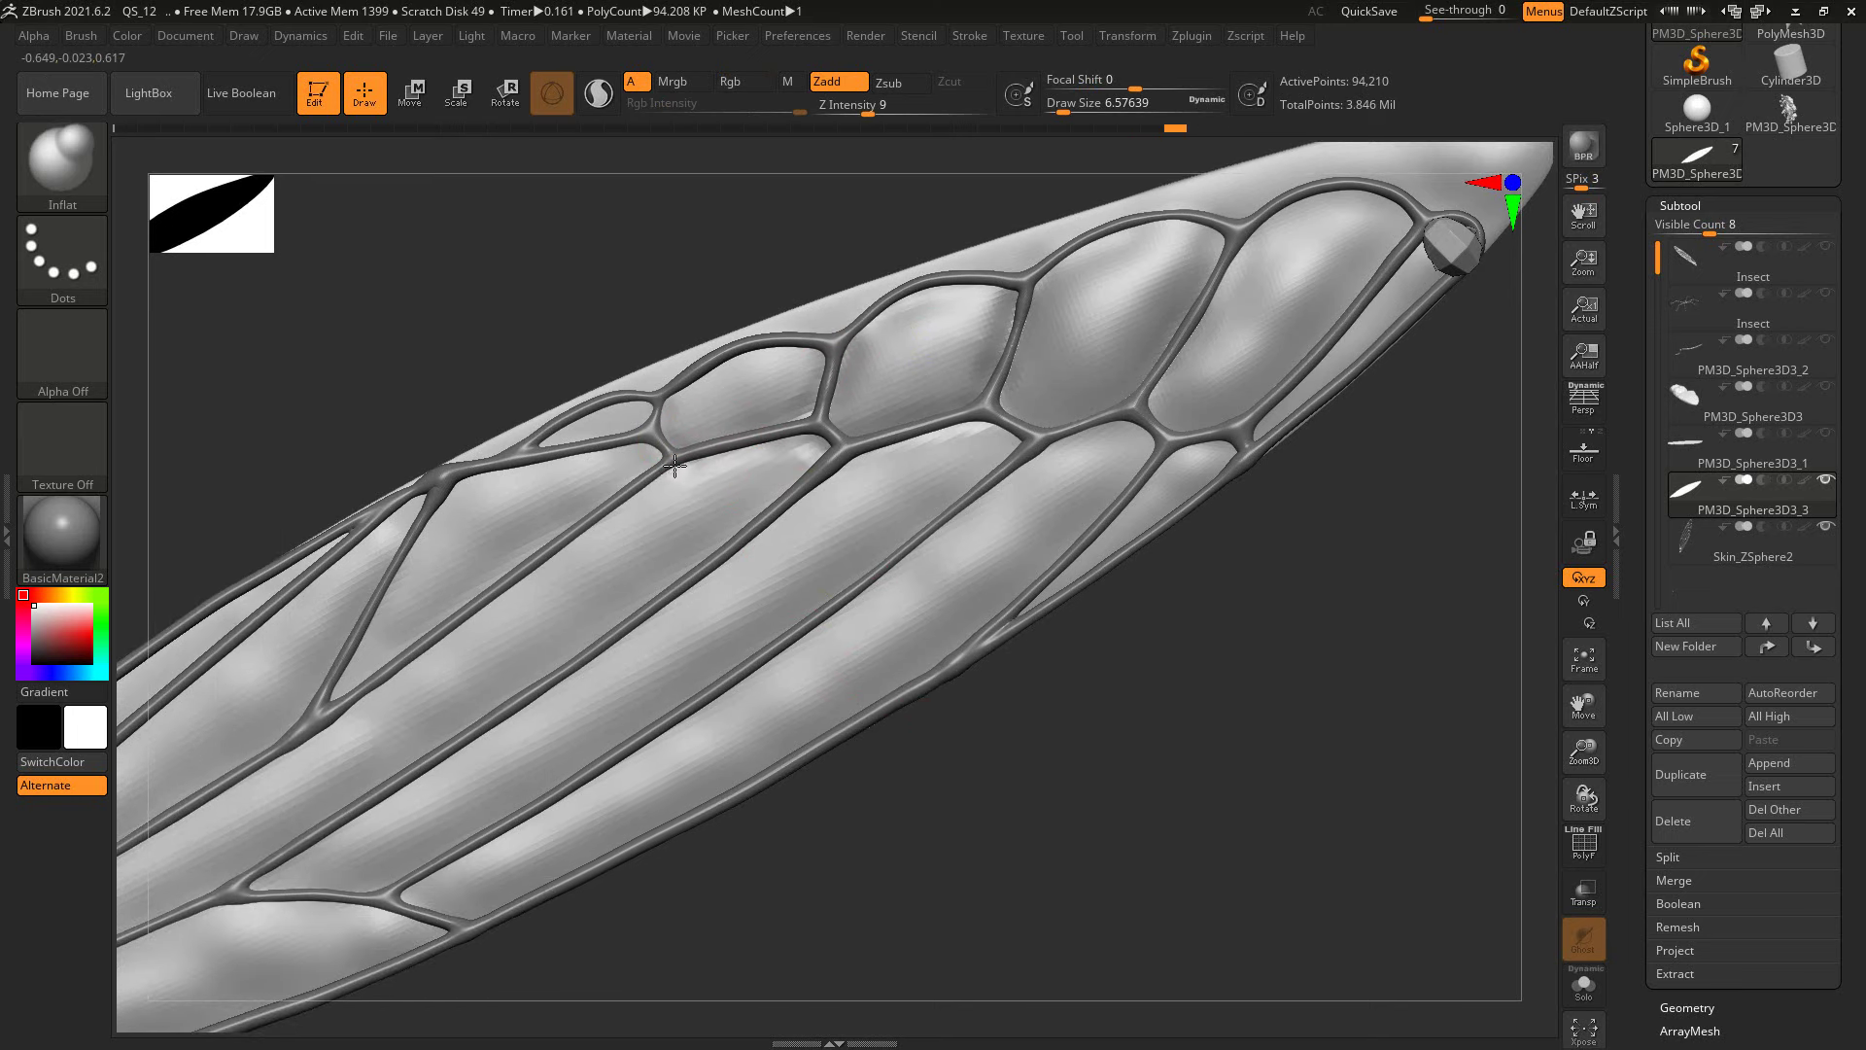
{"action": "right_click_drag", "start_coordinate": [833, 817], "coordinate": [613, 596]}
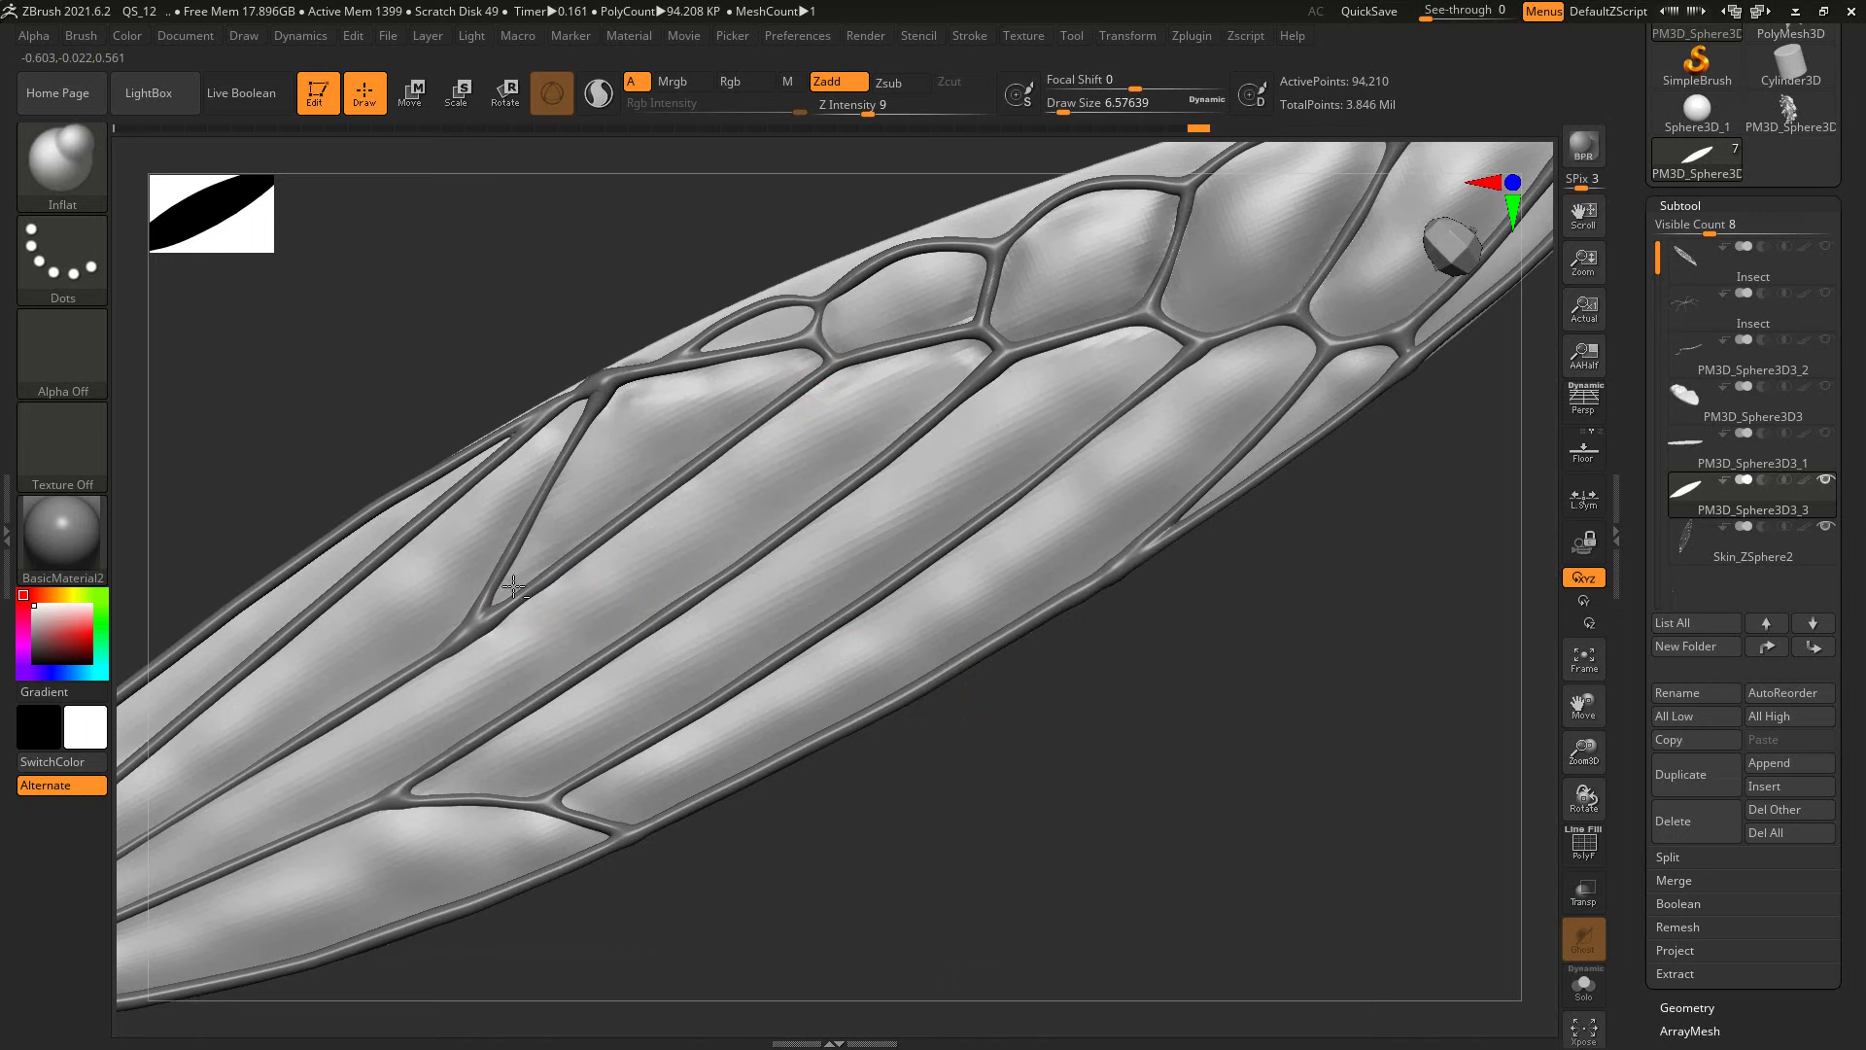
{"action": "right_click_drag", "start_coordinate": [513, 587], "coordinate": [622, 609]}
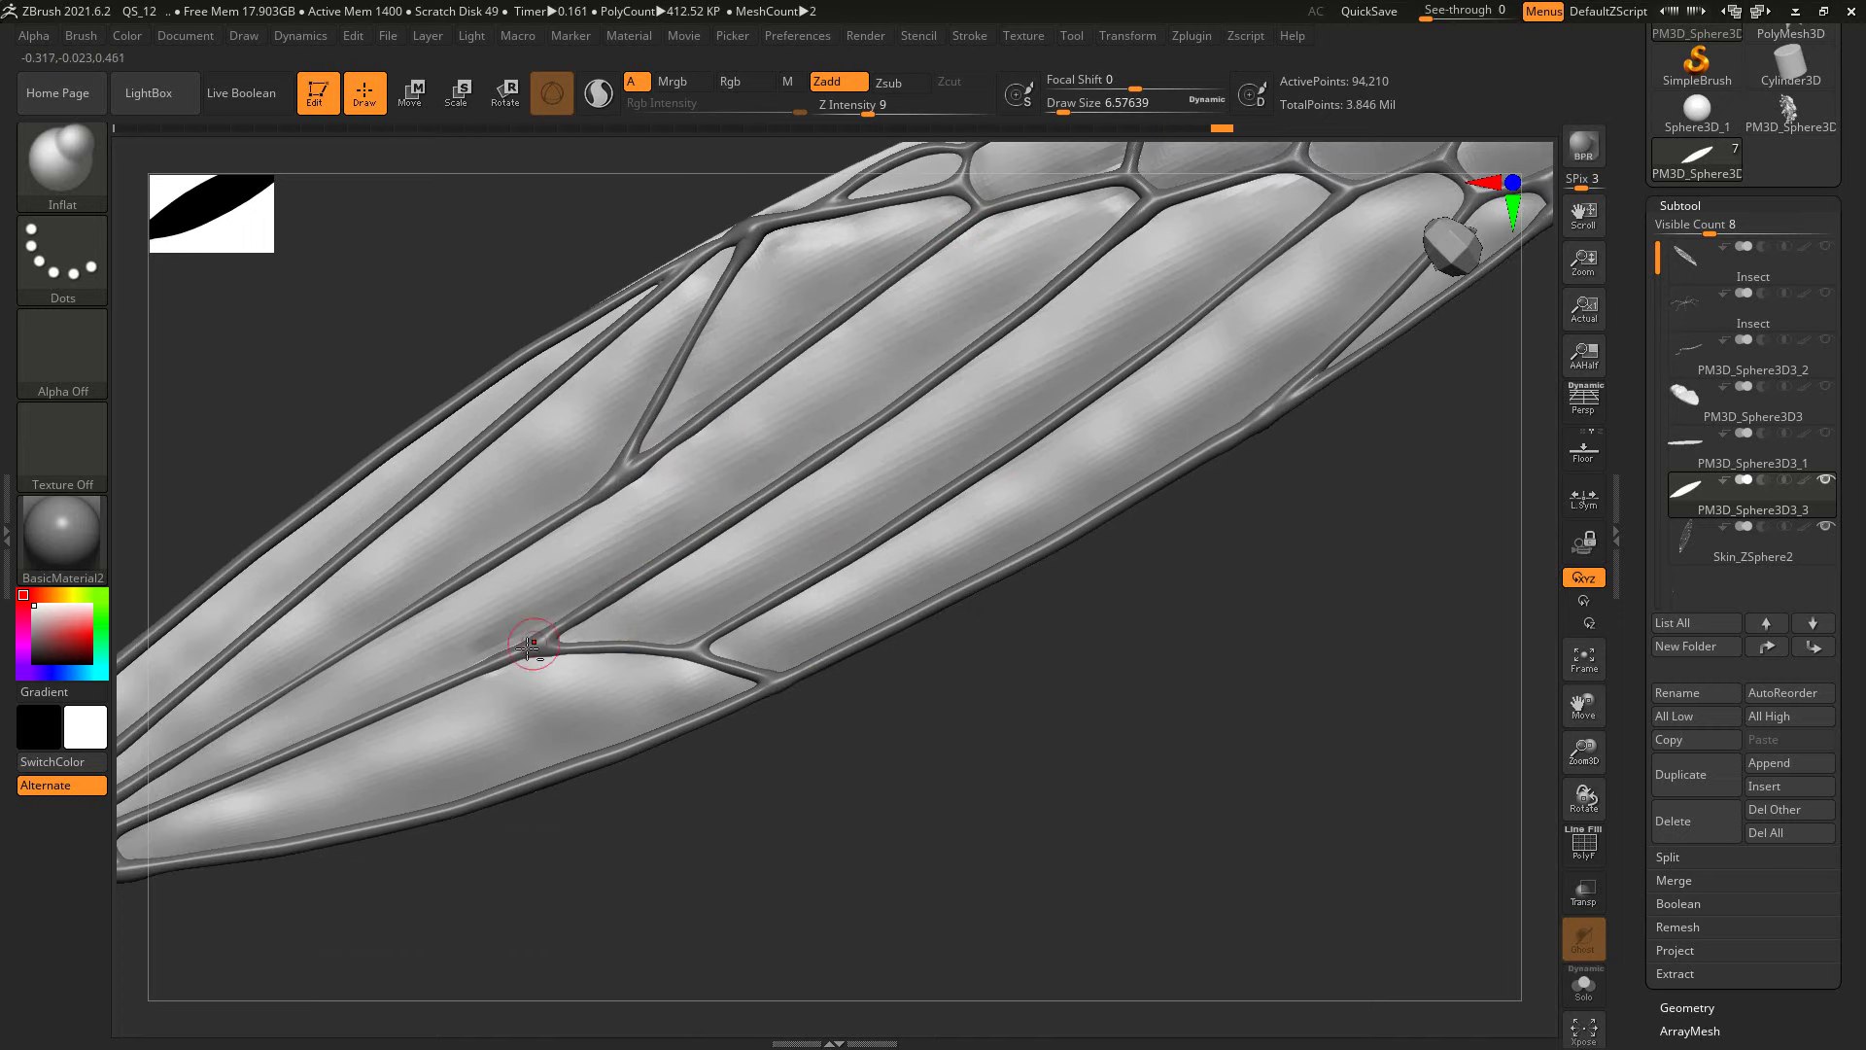
{"action": "right_click_drag", "start_coordinate": [437, 771], "coordinate": [759, 685]}
{"action": "left_click_drag", "start_coordinate": [409, 716], "coordinate": [833, 538]}
{"action": "left_click_drag", "start_coordinate": [418, 685], "coordinate": [909, 336]}
{"action": "right_click_drag", "start_coordinate": [573, 792], "coordinate": [529, 855]}
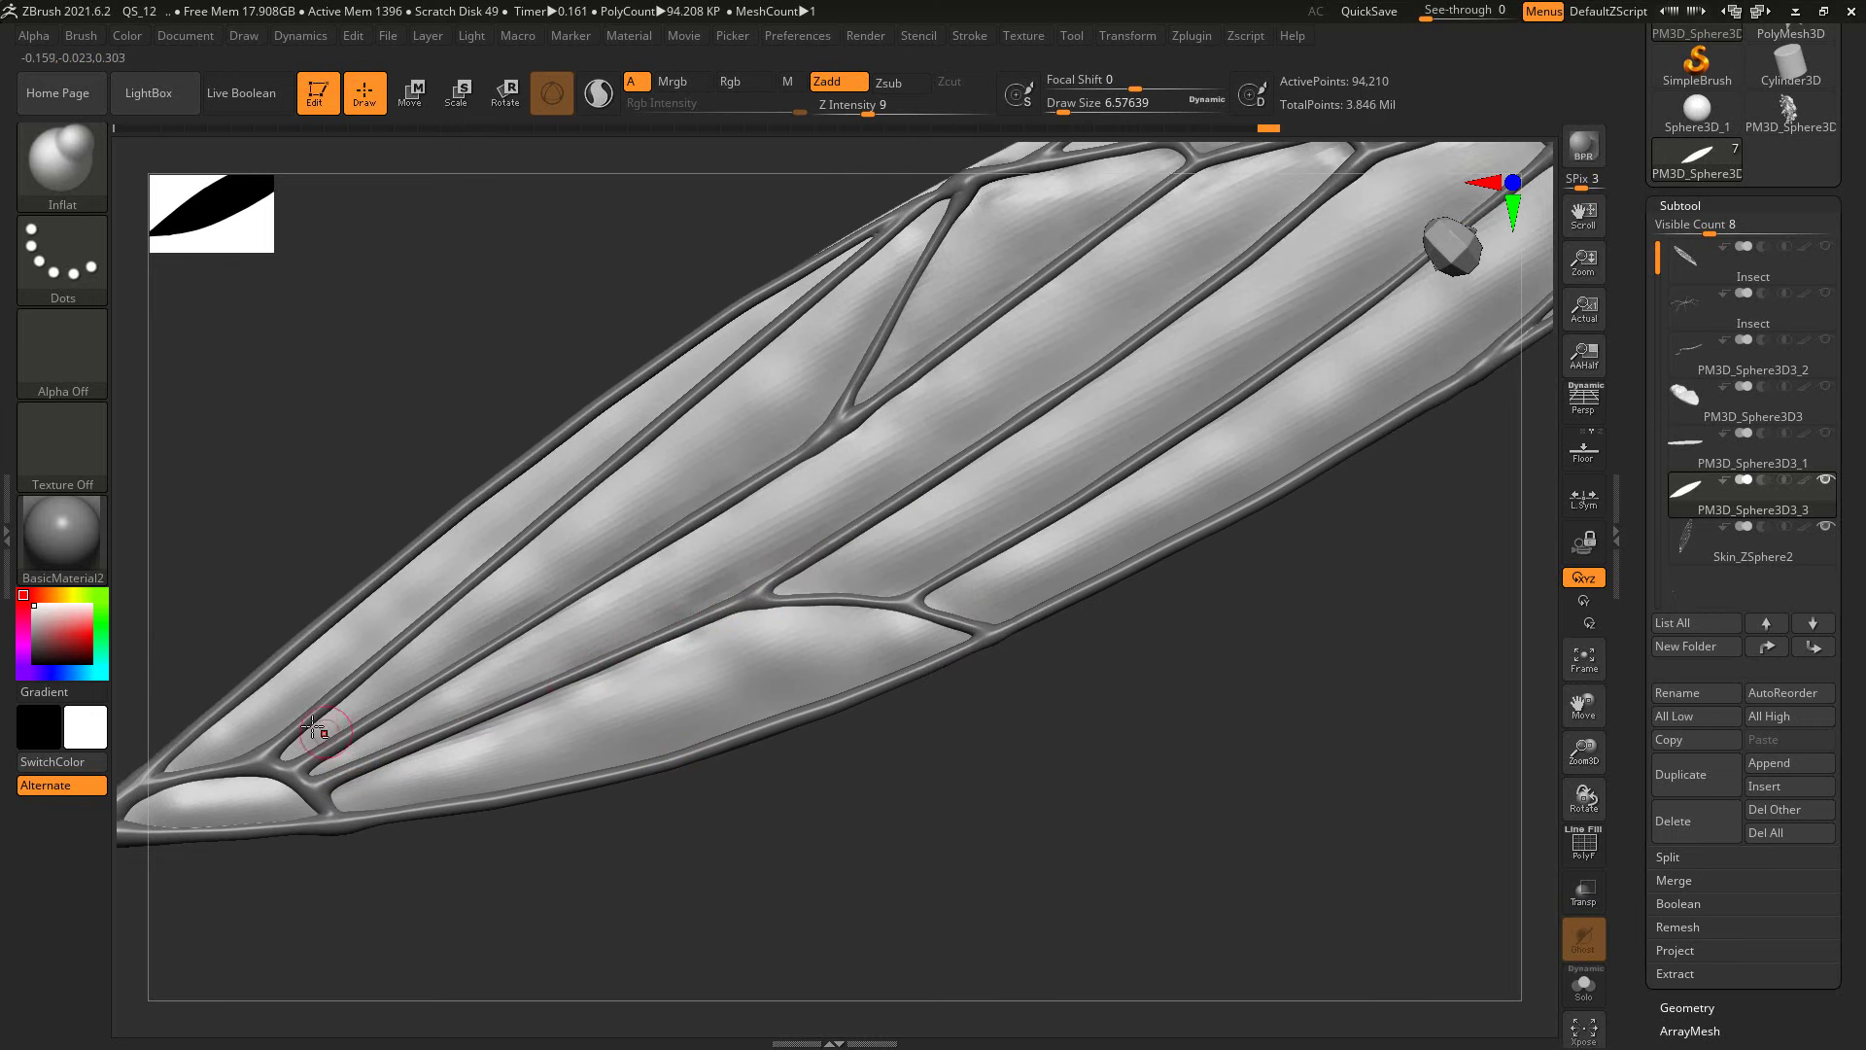
{"action": "mouse_move", "coordinate": [313, 742]}
{"action": "left_mouse_down"}
{"action": "mouse_move", "coordinate": [457, 583]}
{"action": "mouse_move", "coordinate": [879, 247]}
{"action": "left_mouse_up"}
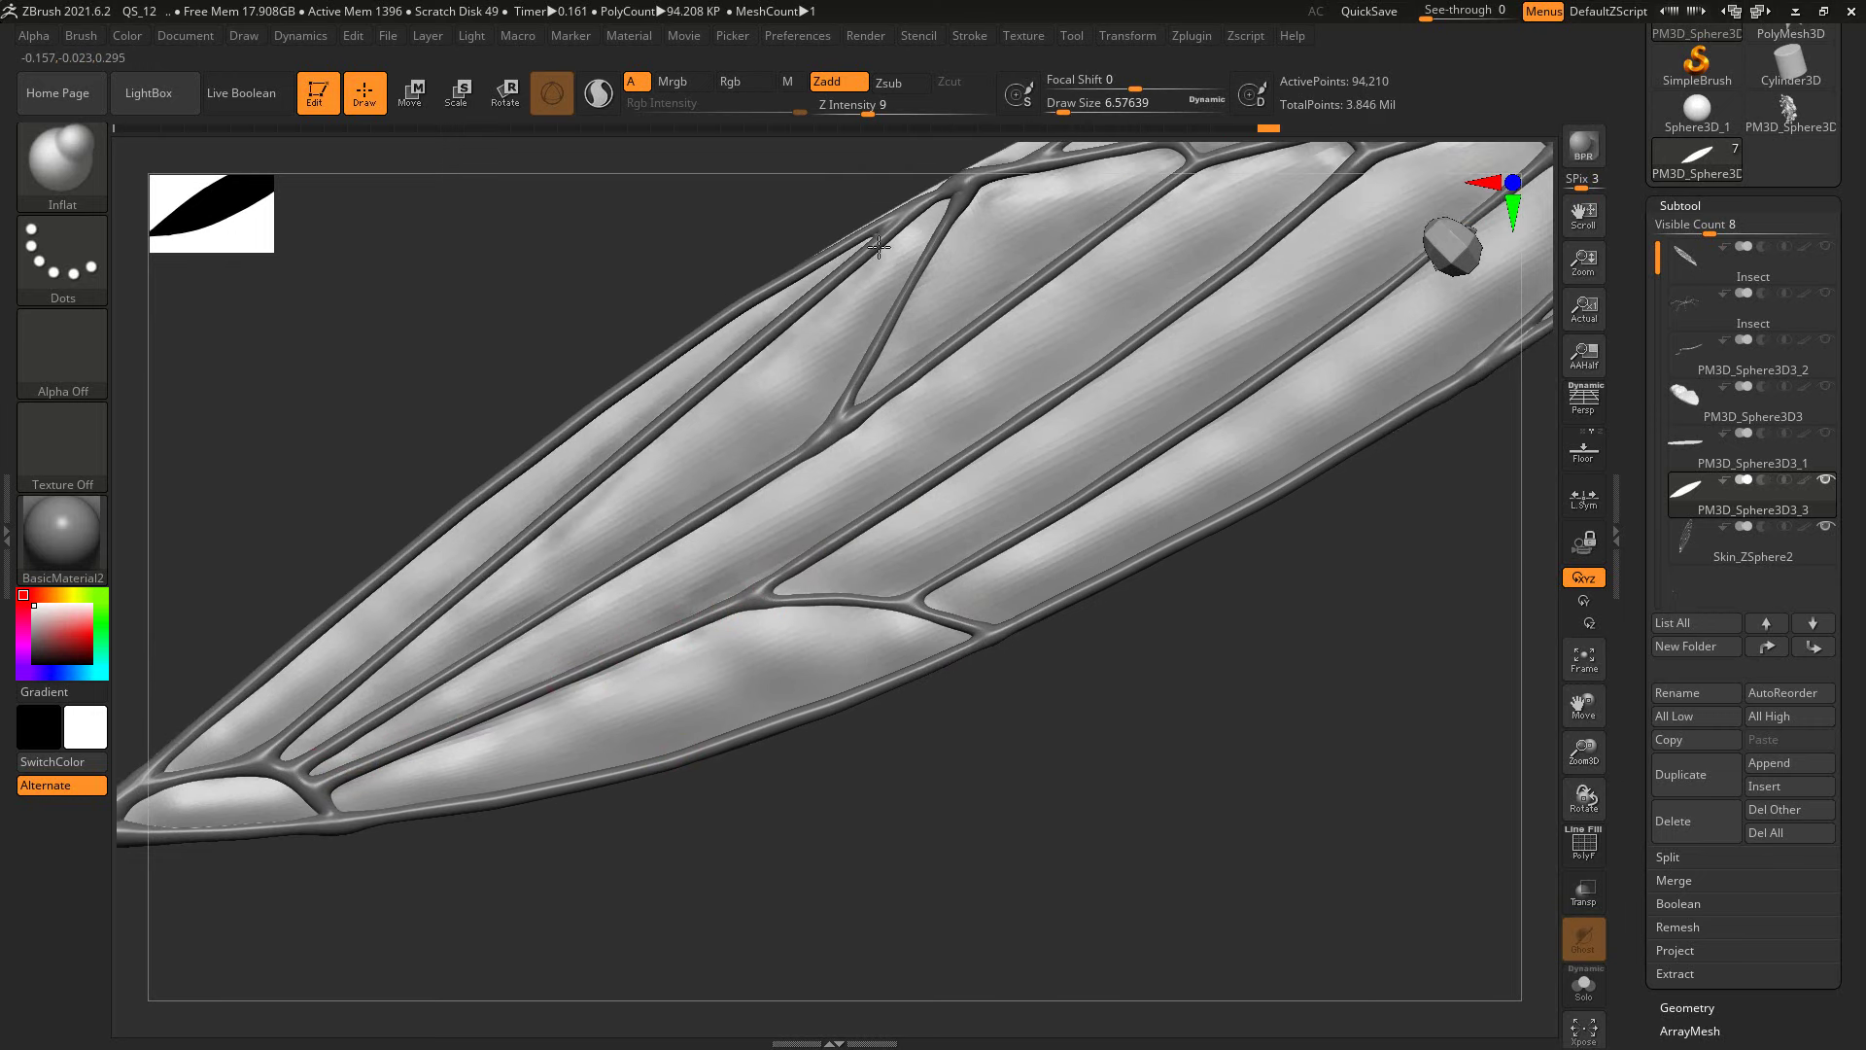
Step: Smooth and re-stroke the vein along the lower wing, settling on the redone stroke
{"action": "right_click_drag", "start_coordinate": [838, 799], "coordinate": [835, 720], "text": "alt"}
{"action": "mouse_move", "coordinate": [954, 560]}
{"action": "left_mouse_down", "text": "shift"}
{"action": "mouse_move", "coordinate": [855, 533]}
{"action": "mouse_move", "coordinate": [936, 537]}
{"action": "left_mouse_up", "text": "shift"}
{"action": "key", "text": "ctrl+z"}
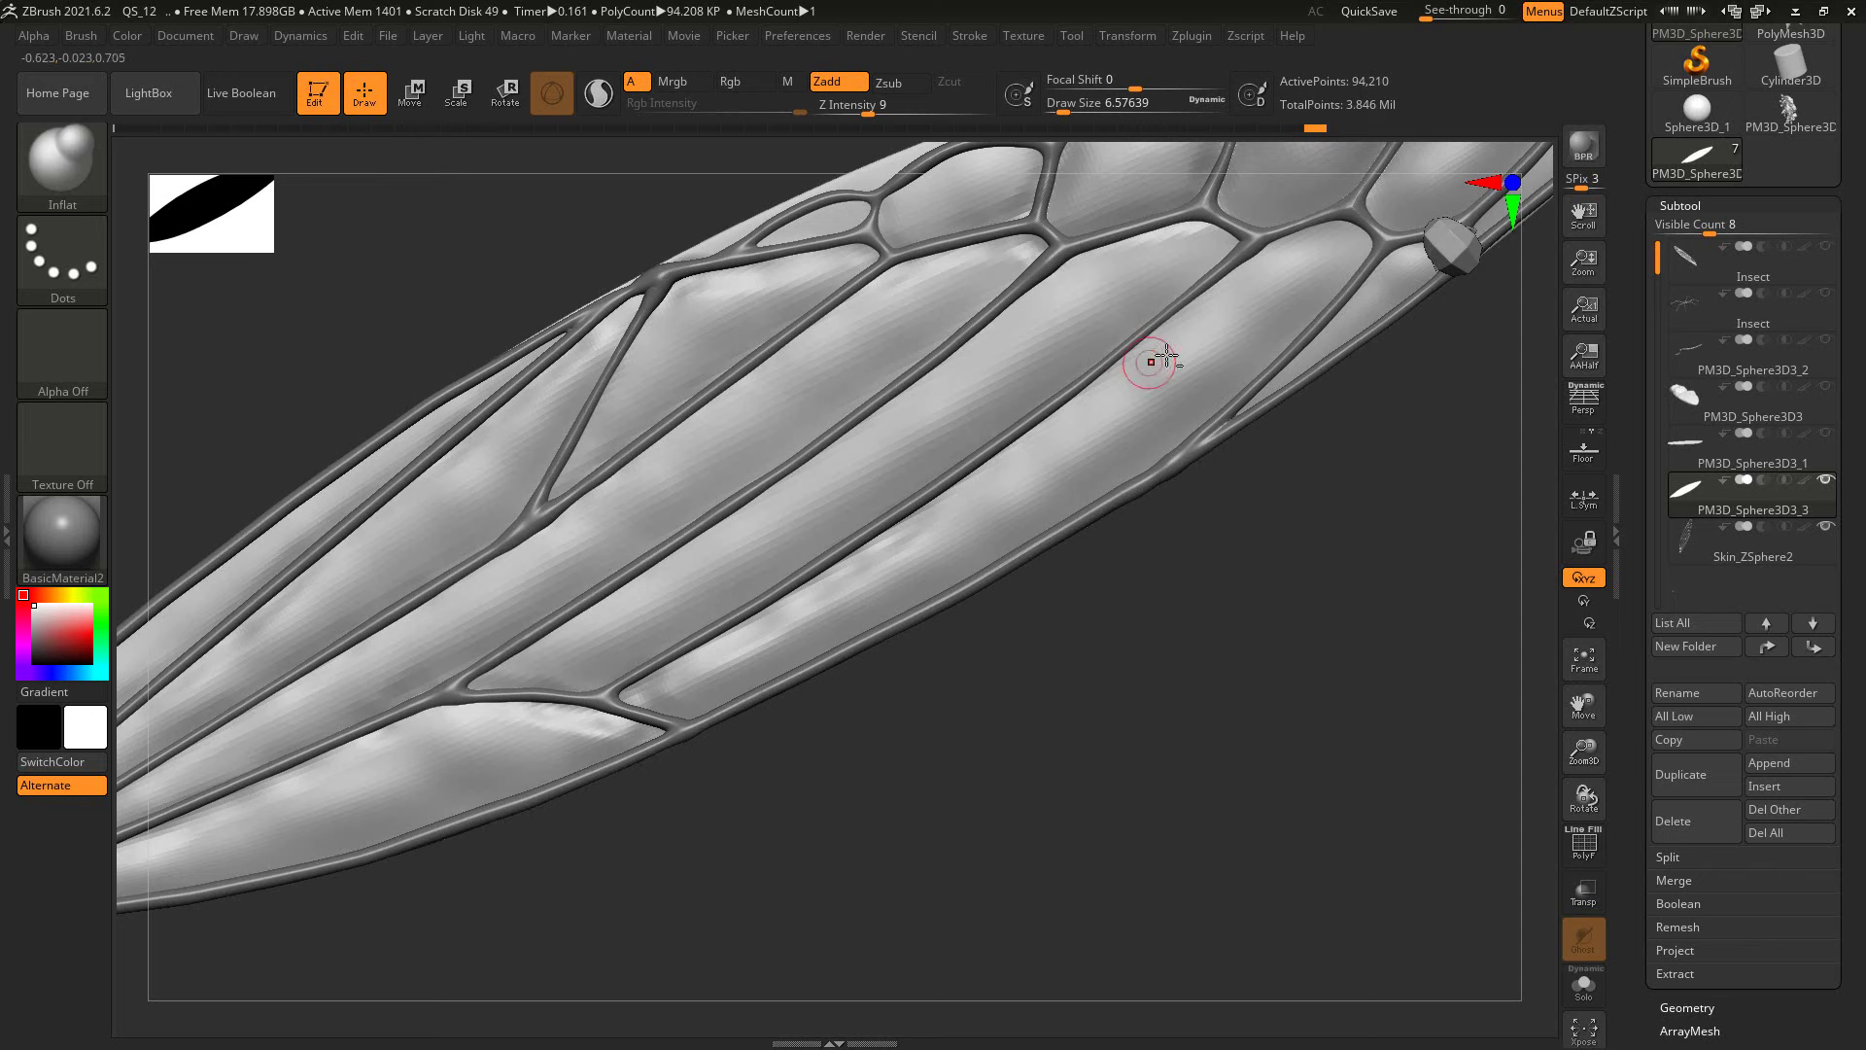
{"action": "left_click_drag", "start_coordinate": [863, 552], "coordinate": [1134, 337], "text": "shift"}
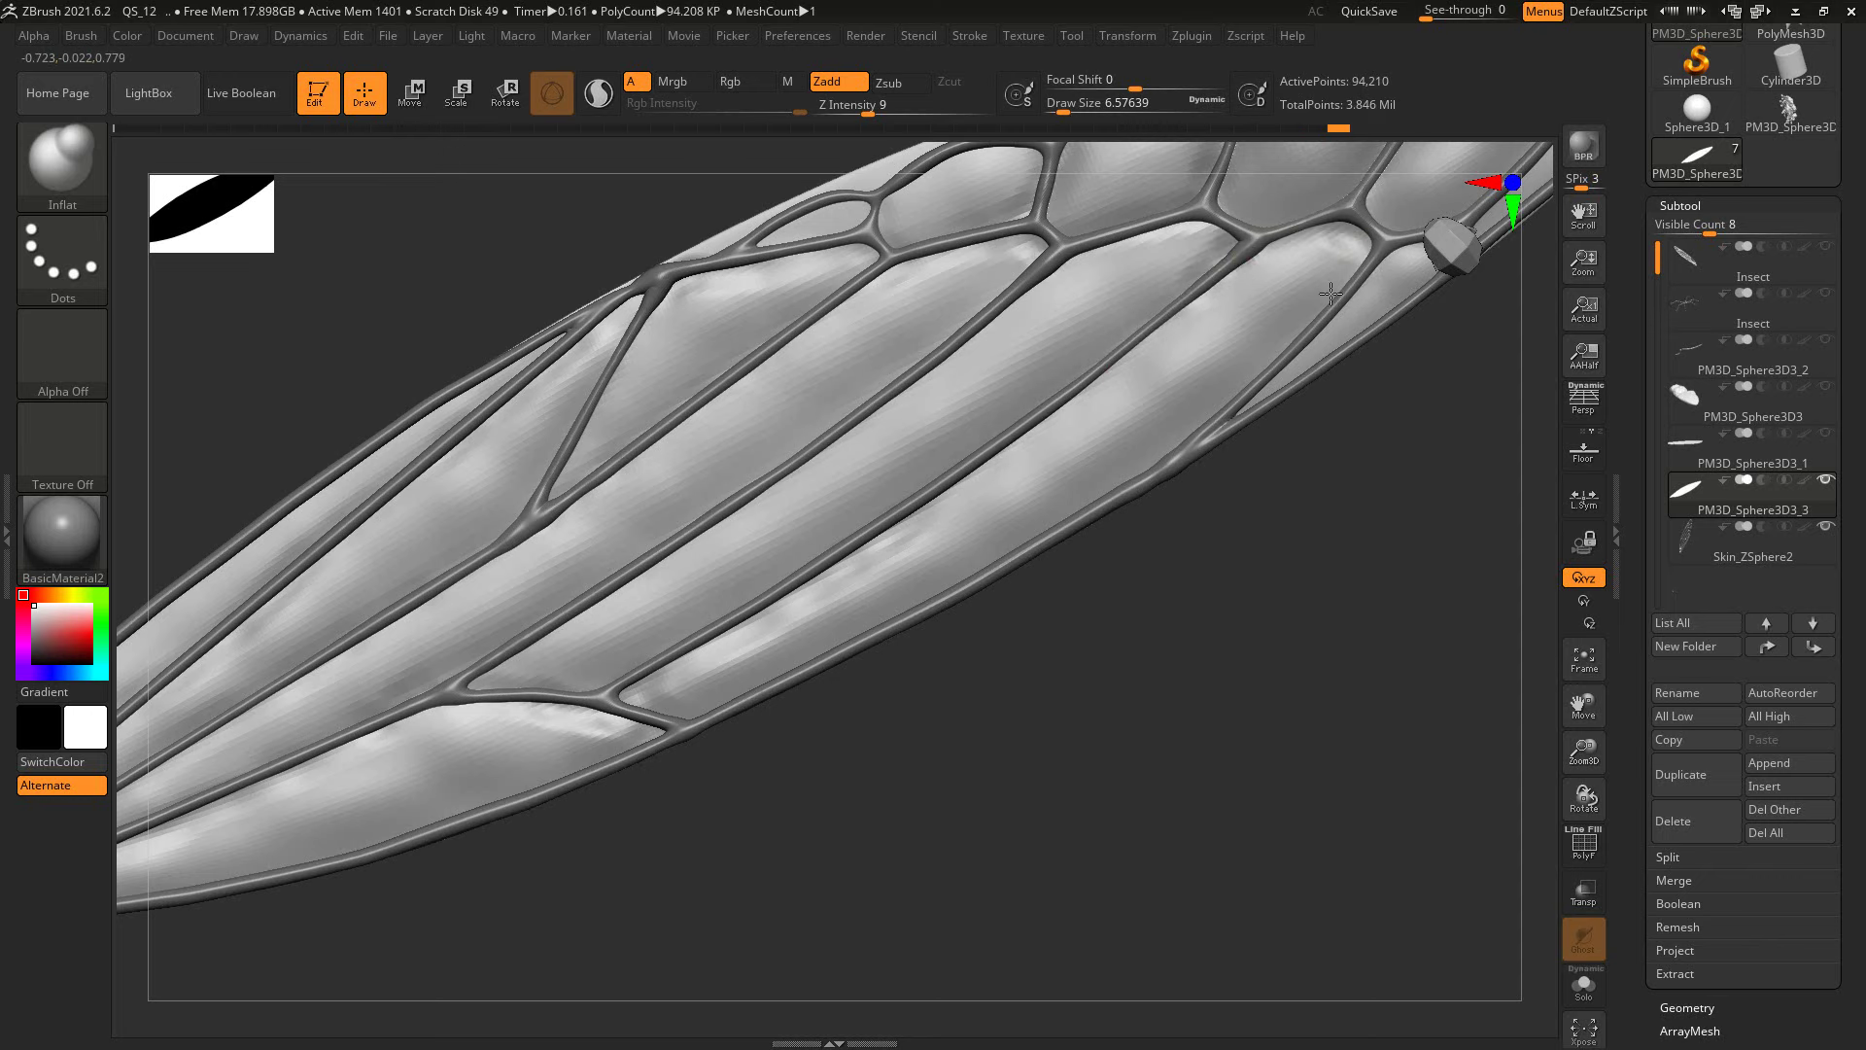
{"action": "key", "text": "ctrl+shift+z"}
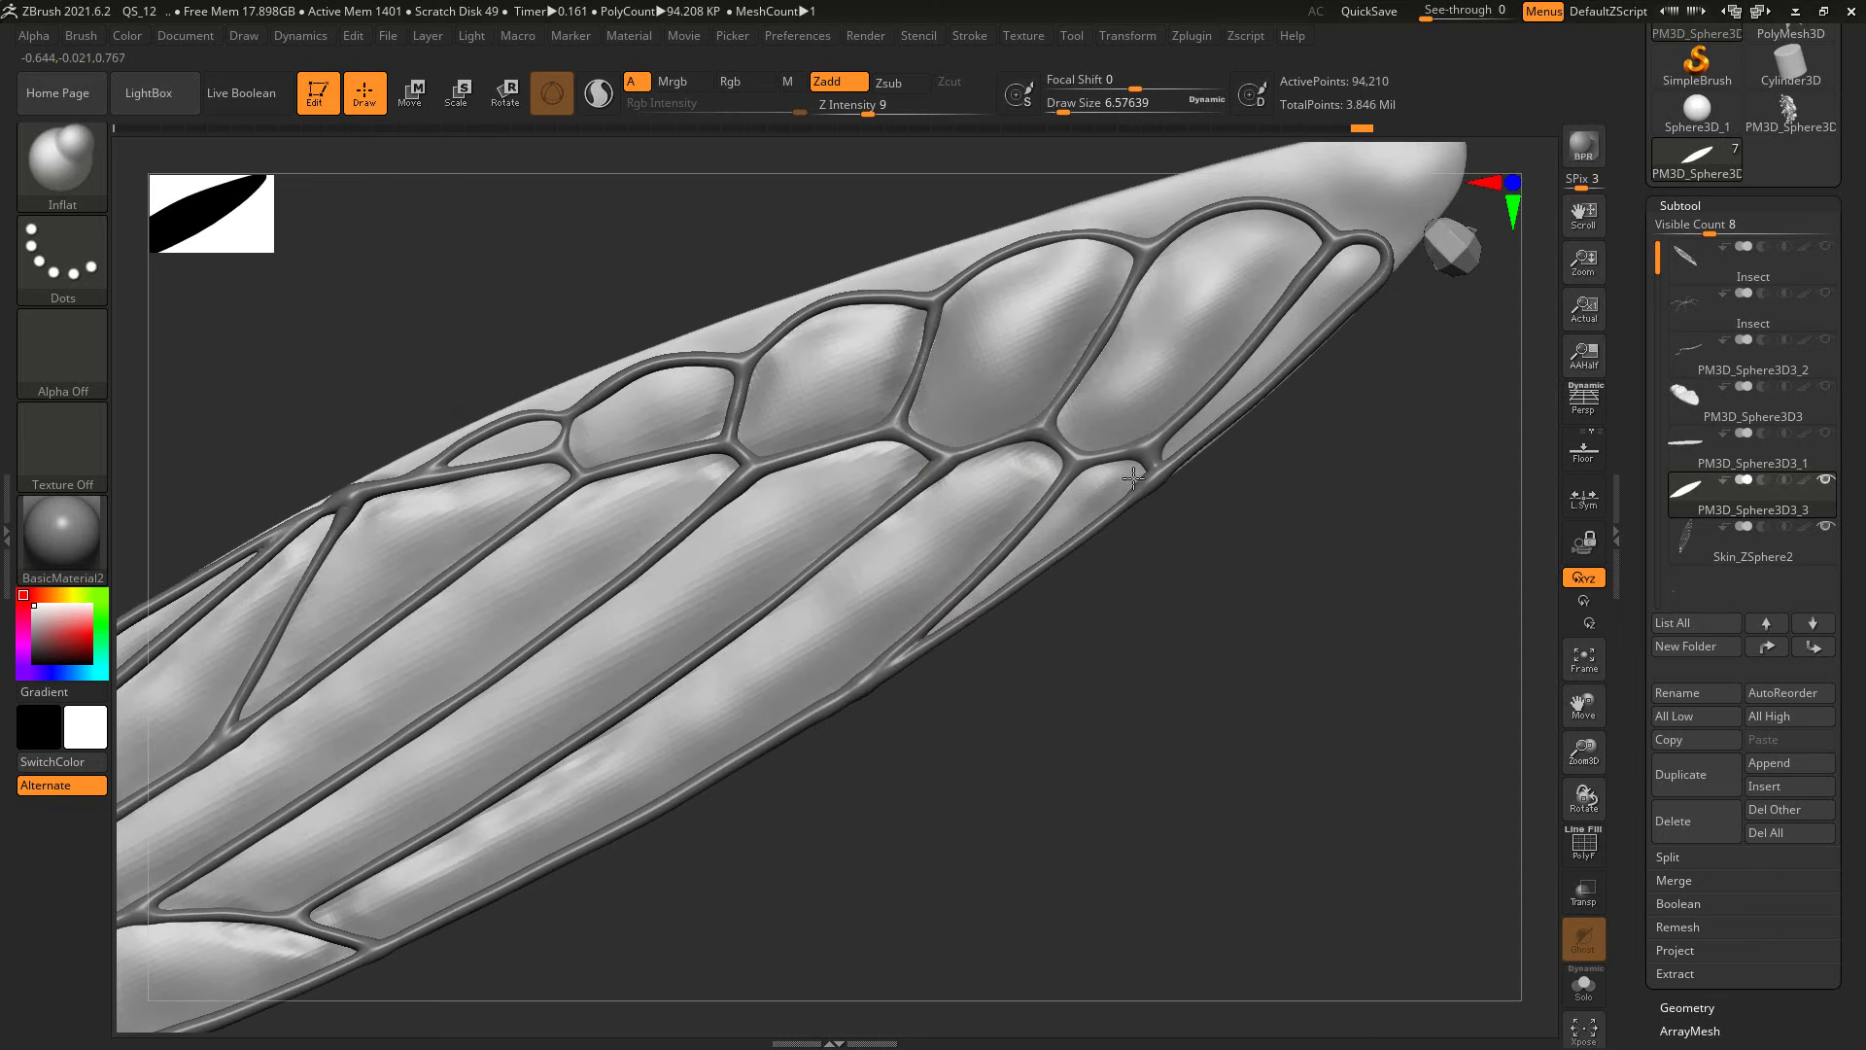
Step: Set the brush size to about 14 and inflate the cell beside the wing vein
{"action": "key", "text": "s"}
{"action": "left_click", "coordinate": [1144, 476]}
{"action": "key", "text": "ctrl+shift+z"}
{"action": "key", "text": "s"}
{"action": "left_click", "coordinate": [1142, 546]}
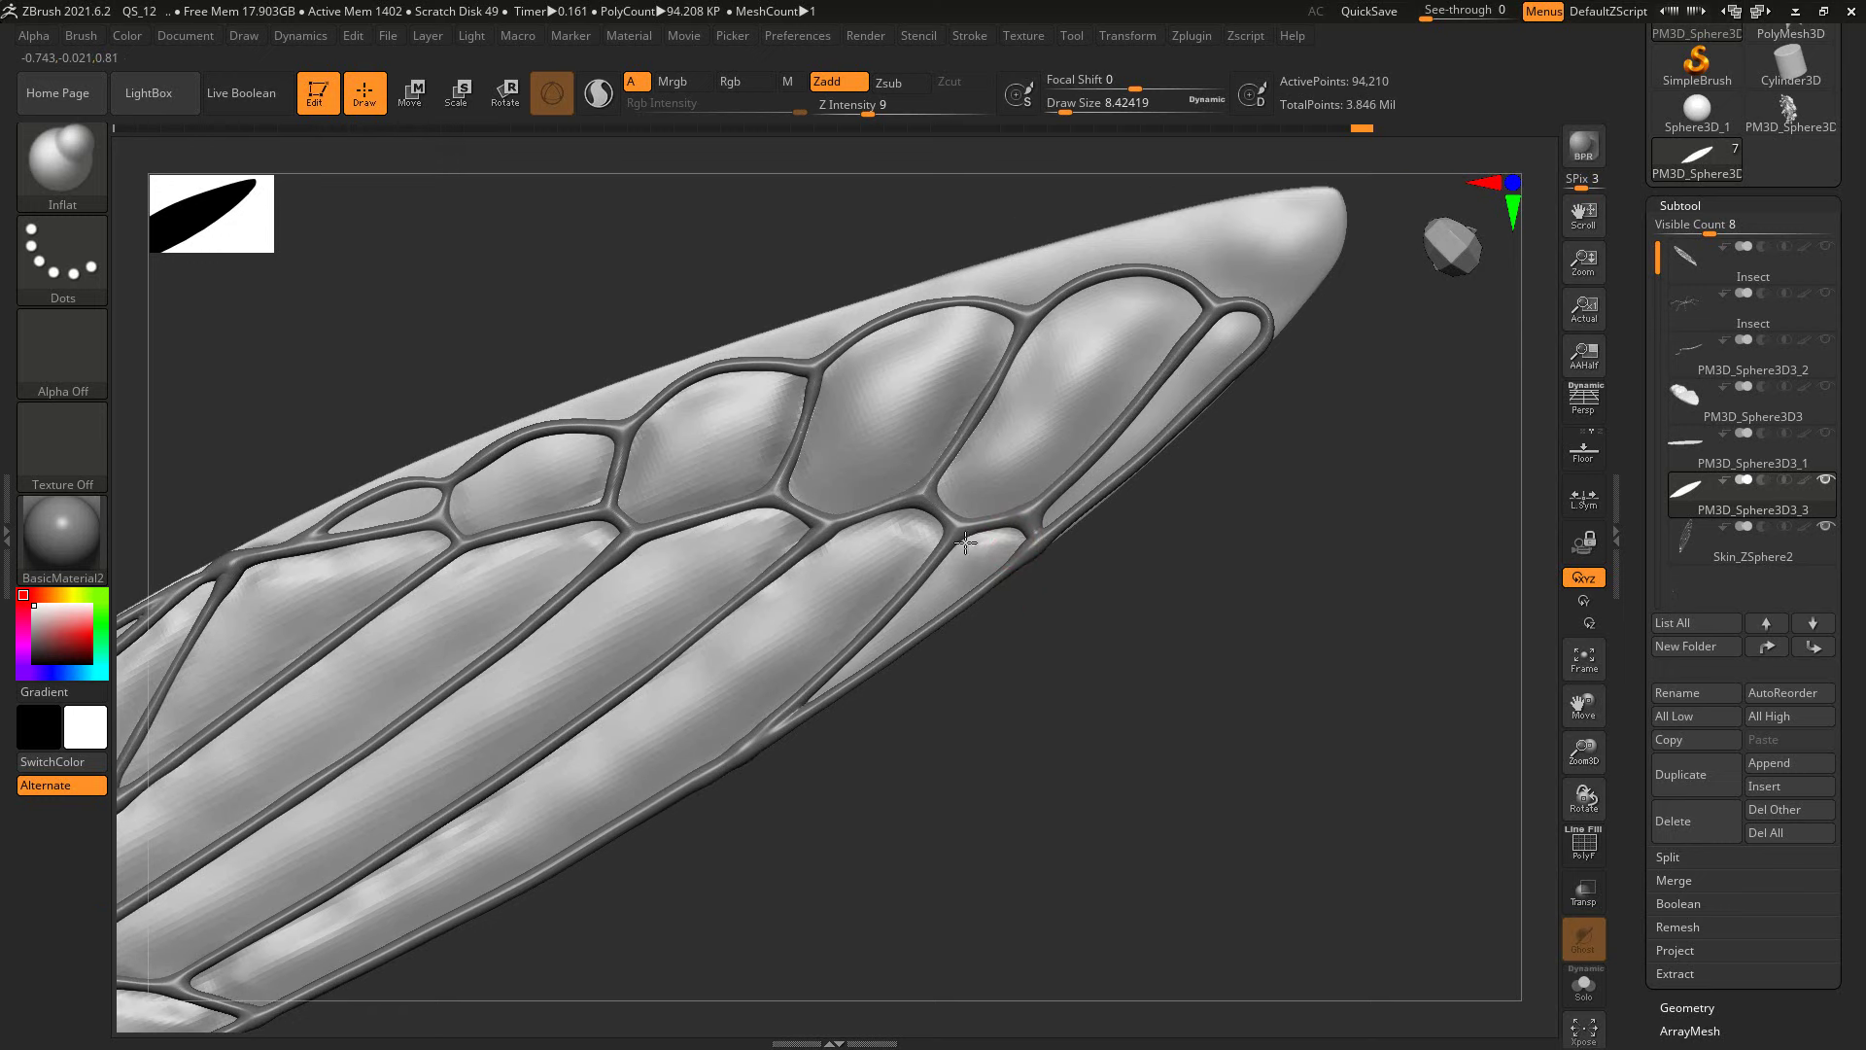
{"action": "left_click_drag", "start_coordinate": [950, 584], "coordinate": [987, 541]}
Step: At brush size about 7.5, inflate and smooth the cells near the wing tip
{"action": "key", "text": "s"}
{"action": "left_click", "coordinate": [1077, 500]}
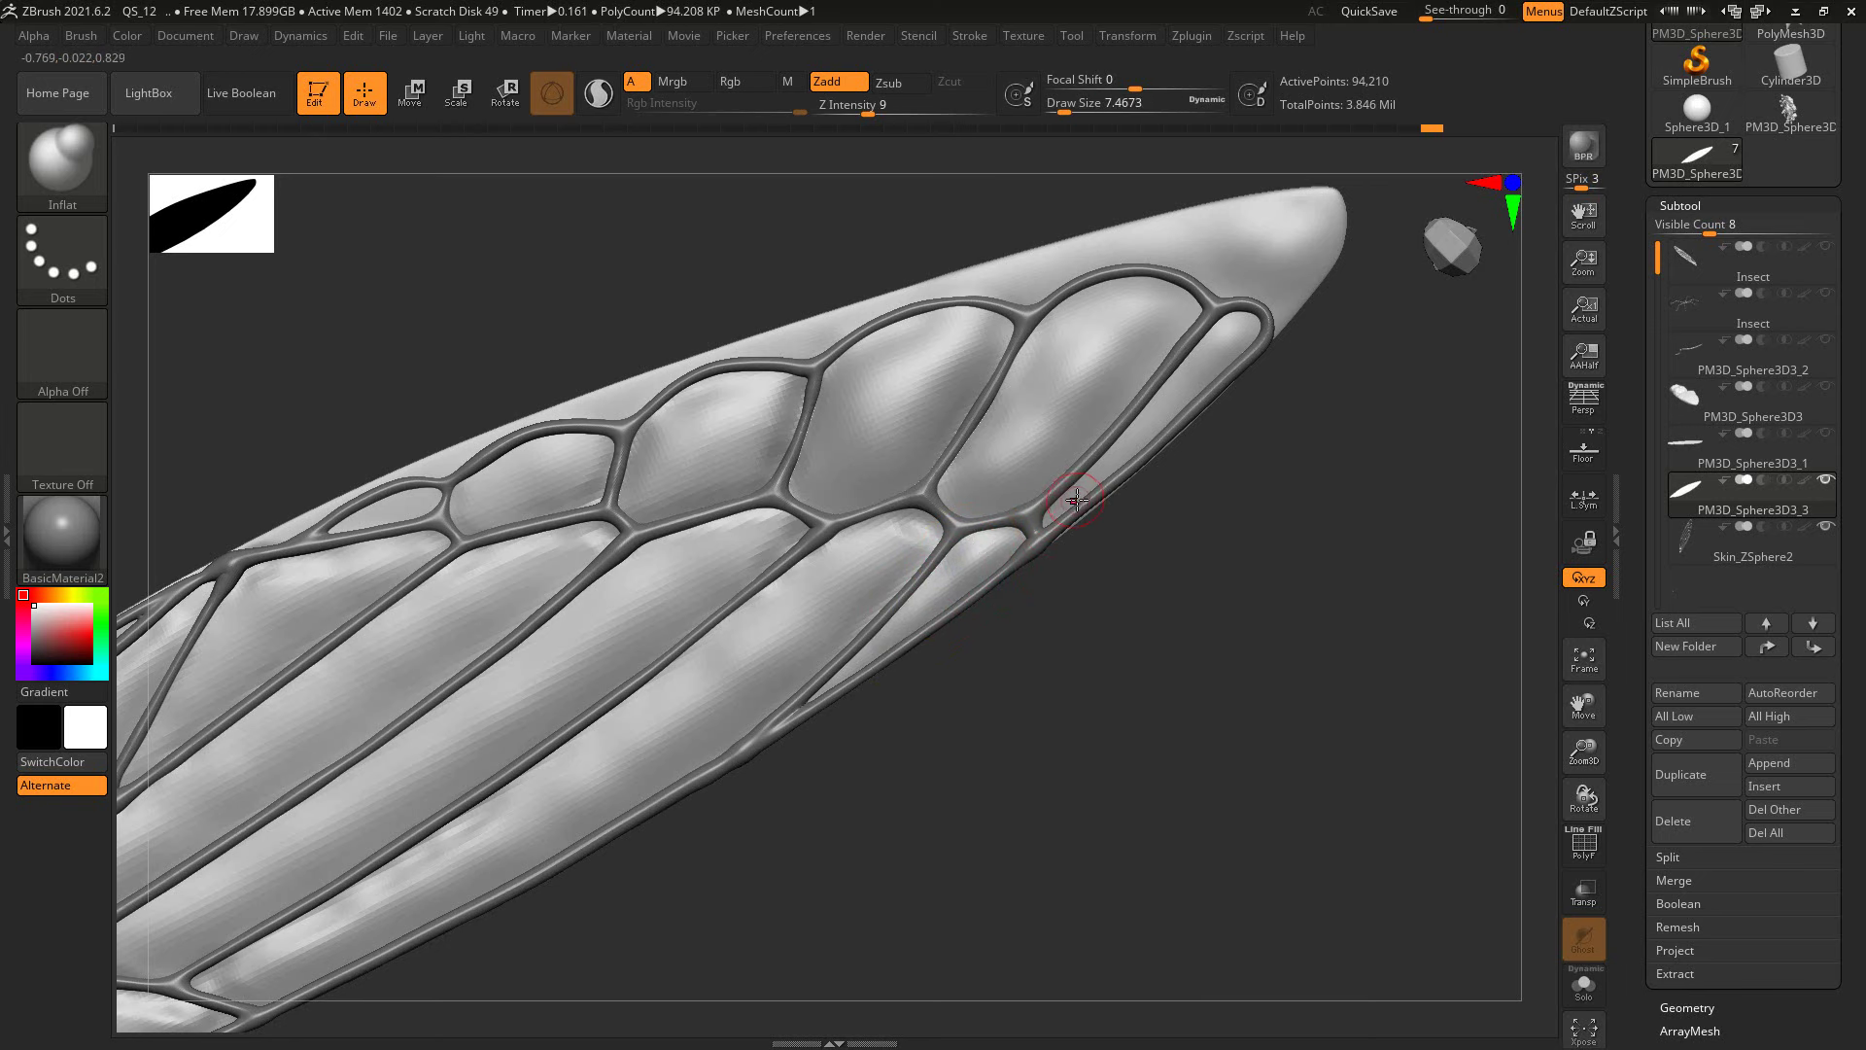
{"action": "left_click_drag", "start_coordinate": [1146, 426], "coordinate": [1214, 352]}
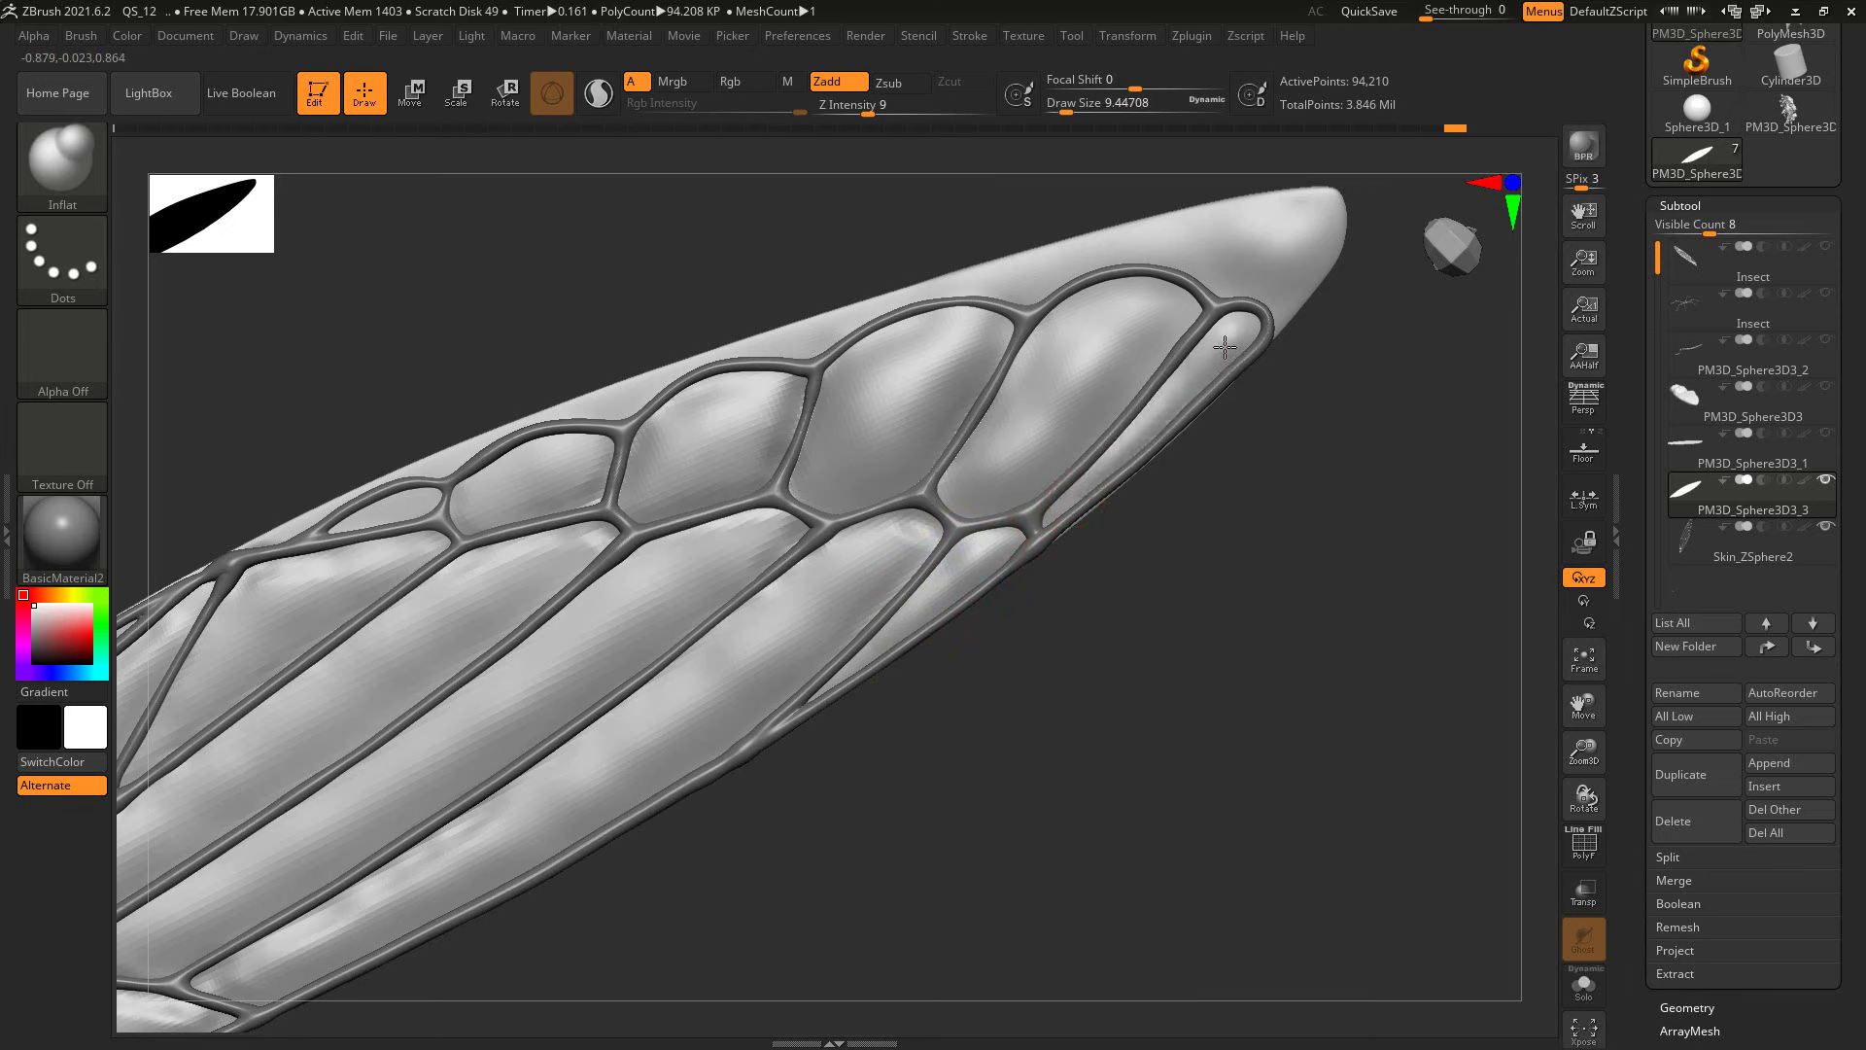
{"action": "key", "text": "shift"}
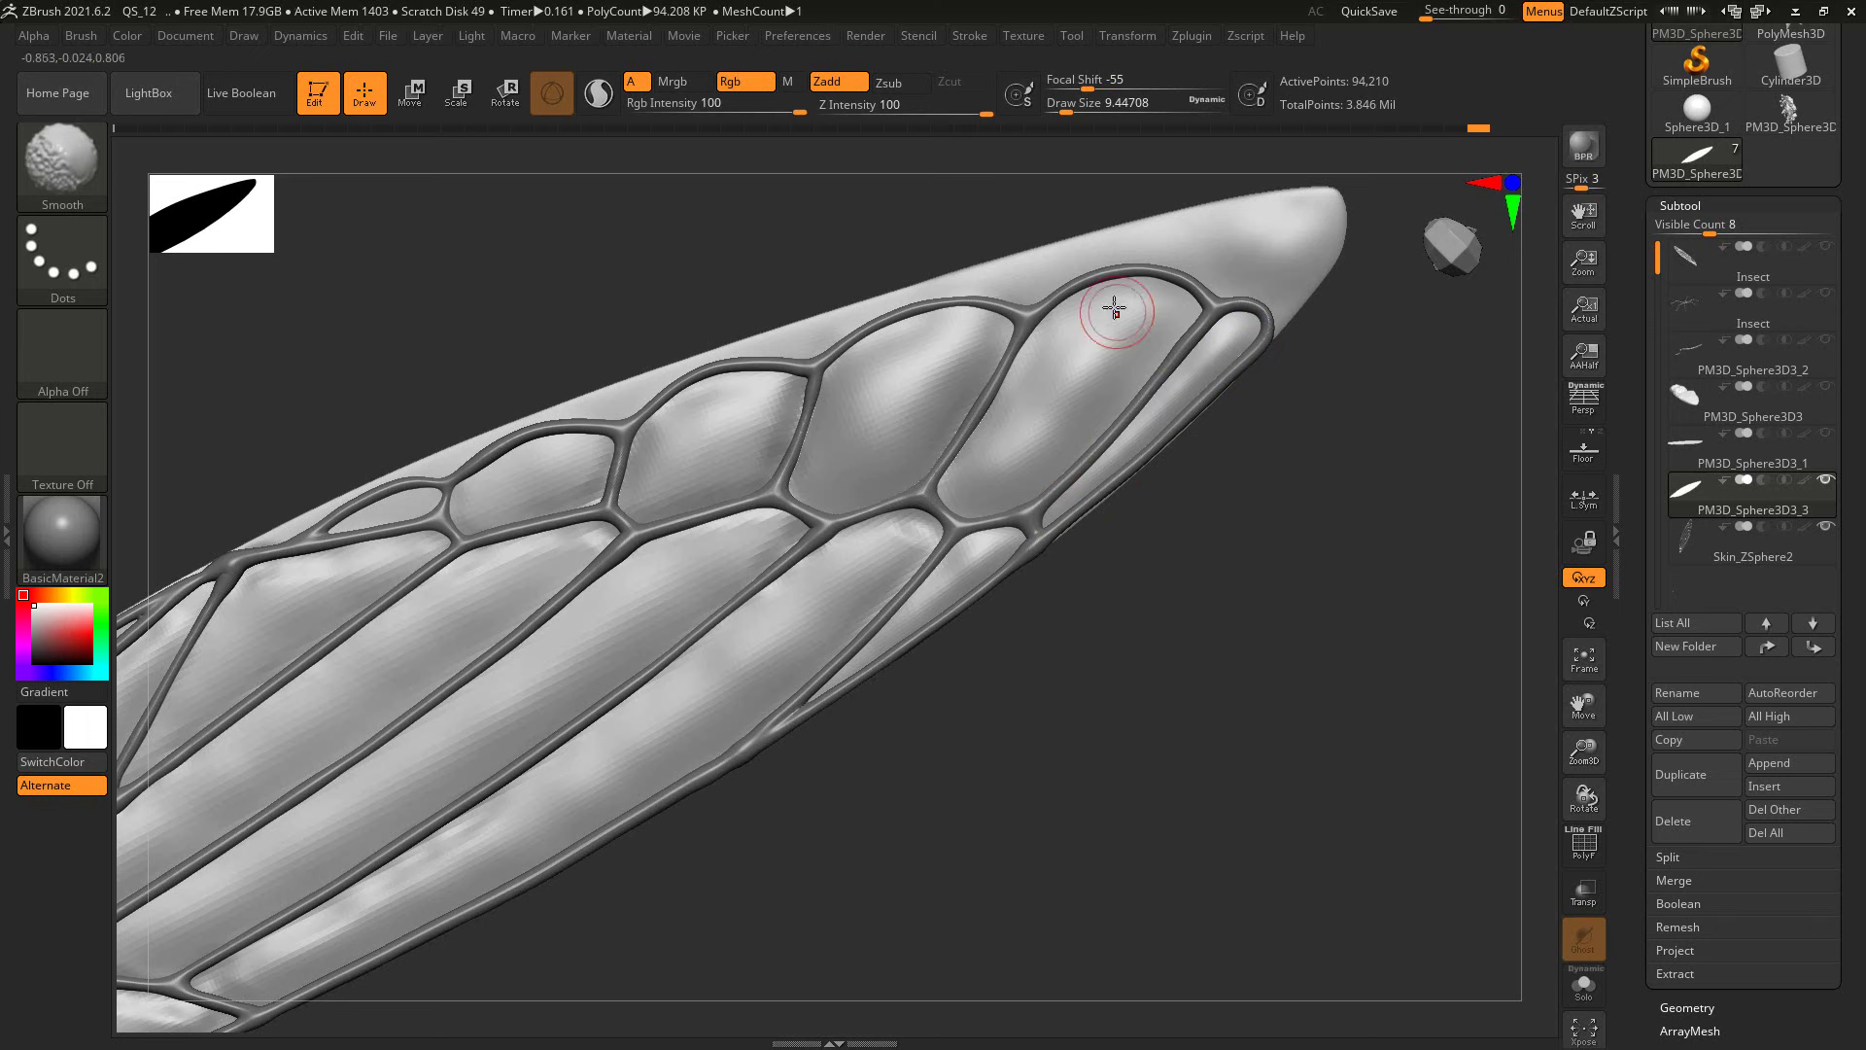
{"action": "mouse_move", "coordinate": [1118, 302]}
{"action": "left_mouse_down"}
{"action": "mouse_move", "coordinate": [1098, 313]}
{"action": "mouse_move", "coordinate": [1150, 322]}
{"action": "left_mouse_up"}
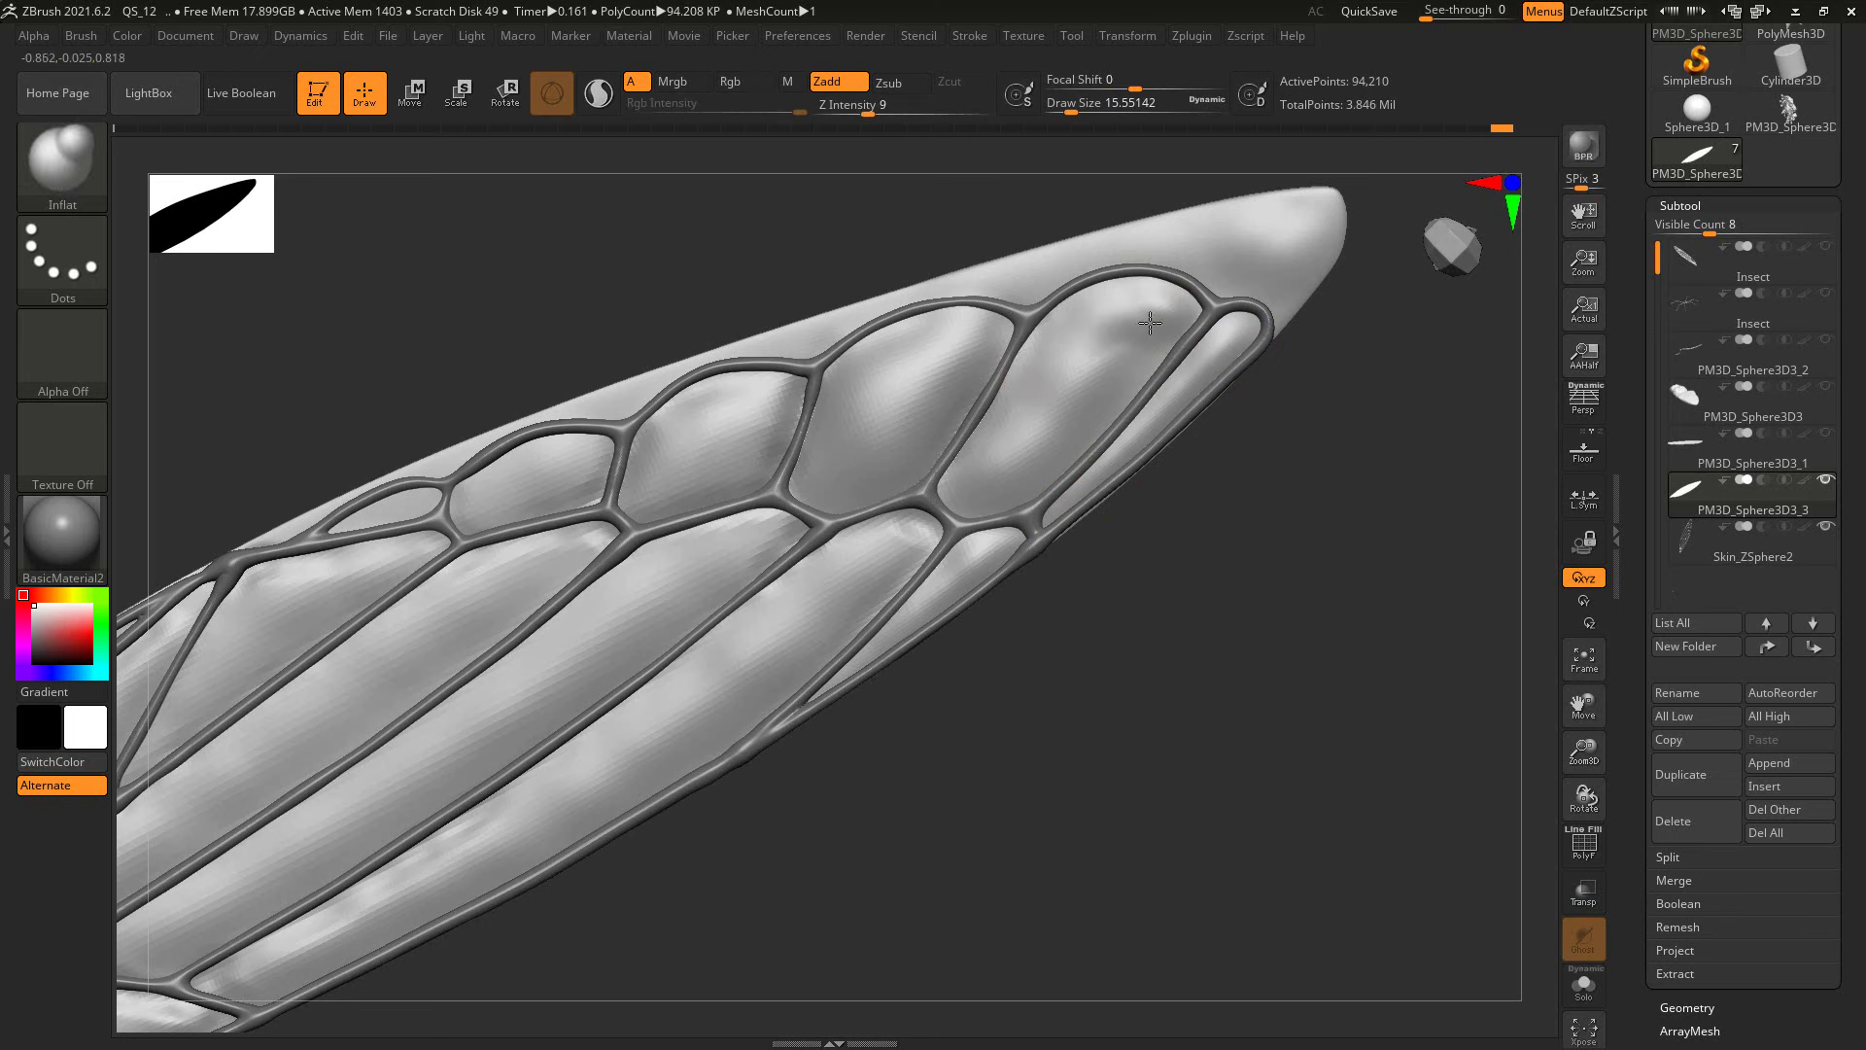
{"action": "mouse_move", "coordinate": [1012, 425]}
{"action": "left_mouse_down"}
{"action": "mouse_move", "coordinate": [1150, 332]}
{"action": "mouse_move", "coordinate": [1116, 312]}
{"action": "left_mouse_up"}
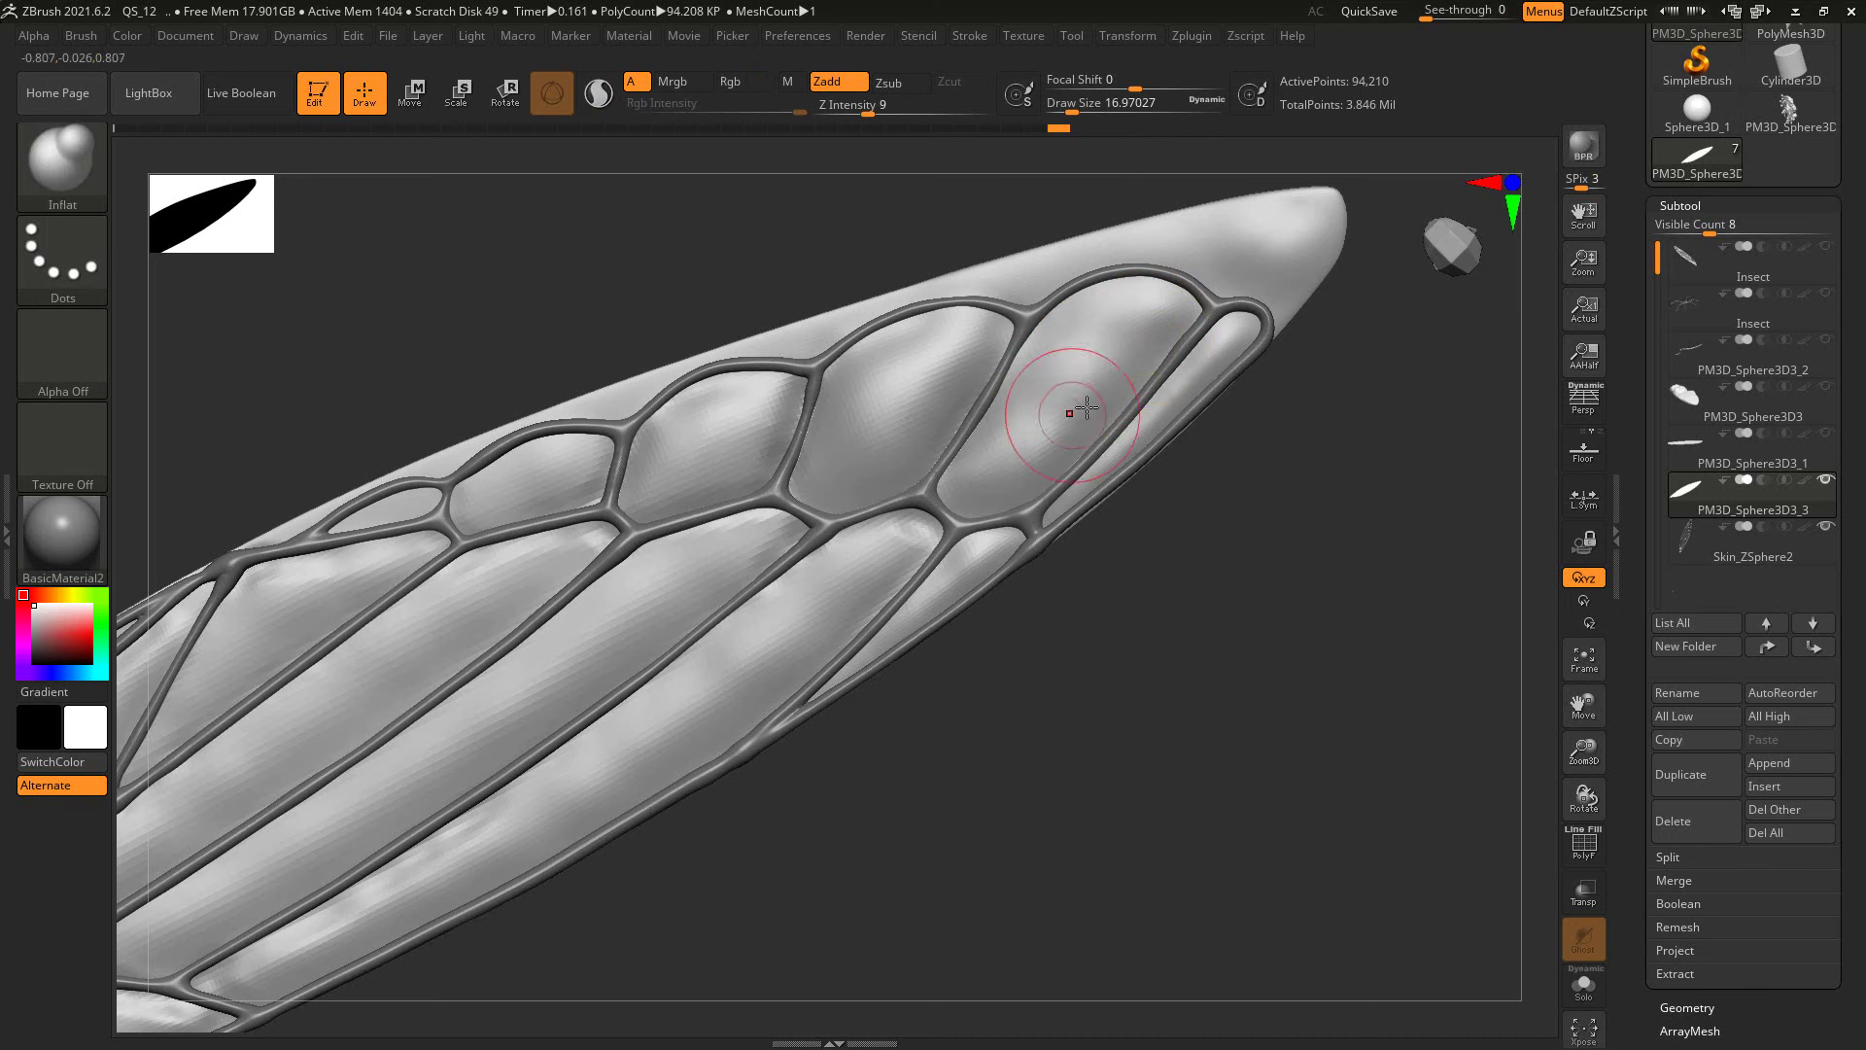
Step: Resize the brush from 3.67 to about 6.58, then crease and smooth the tip cell's upper edge
{"action": "key", "text": "s"}
{"action": "left_click_drag", "start_coordinate": [1074, 421], "coordinate": [1066, 421]}
{"action": "key", "text": "s"}
{"action": "left_click_drag", "start_coordinate": [972, 508], "coordinate": [1031, 501]}
{"action": "key", "text": "s"}
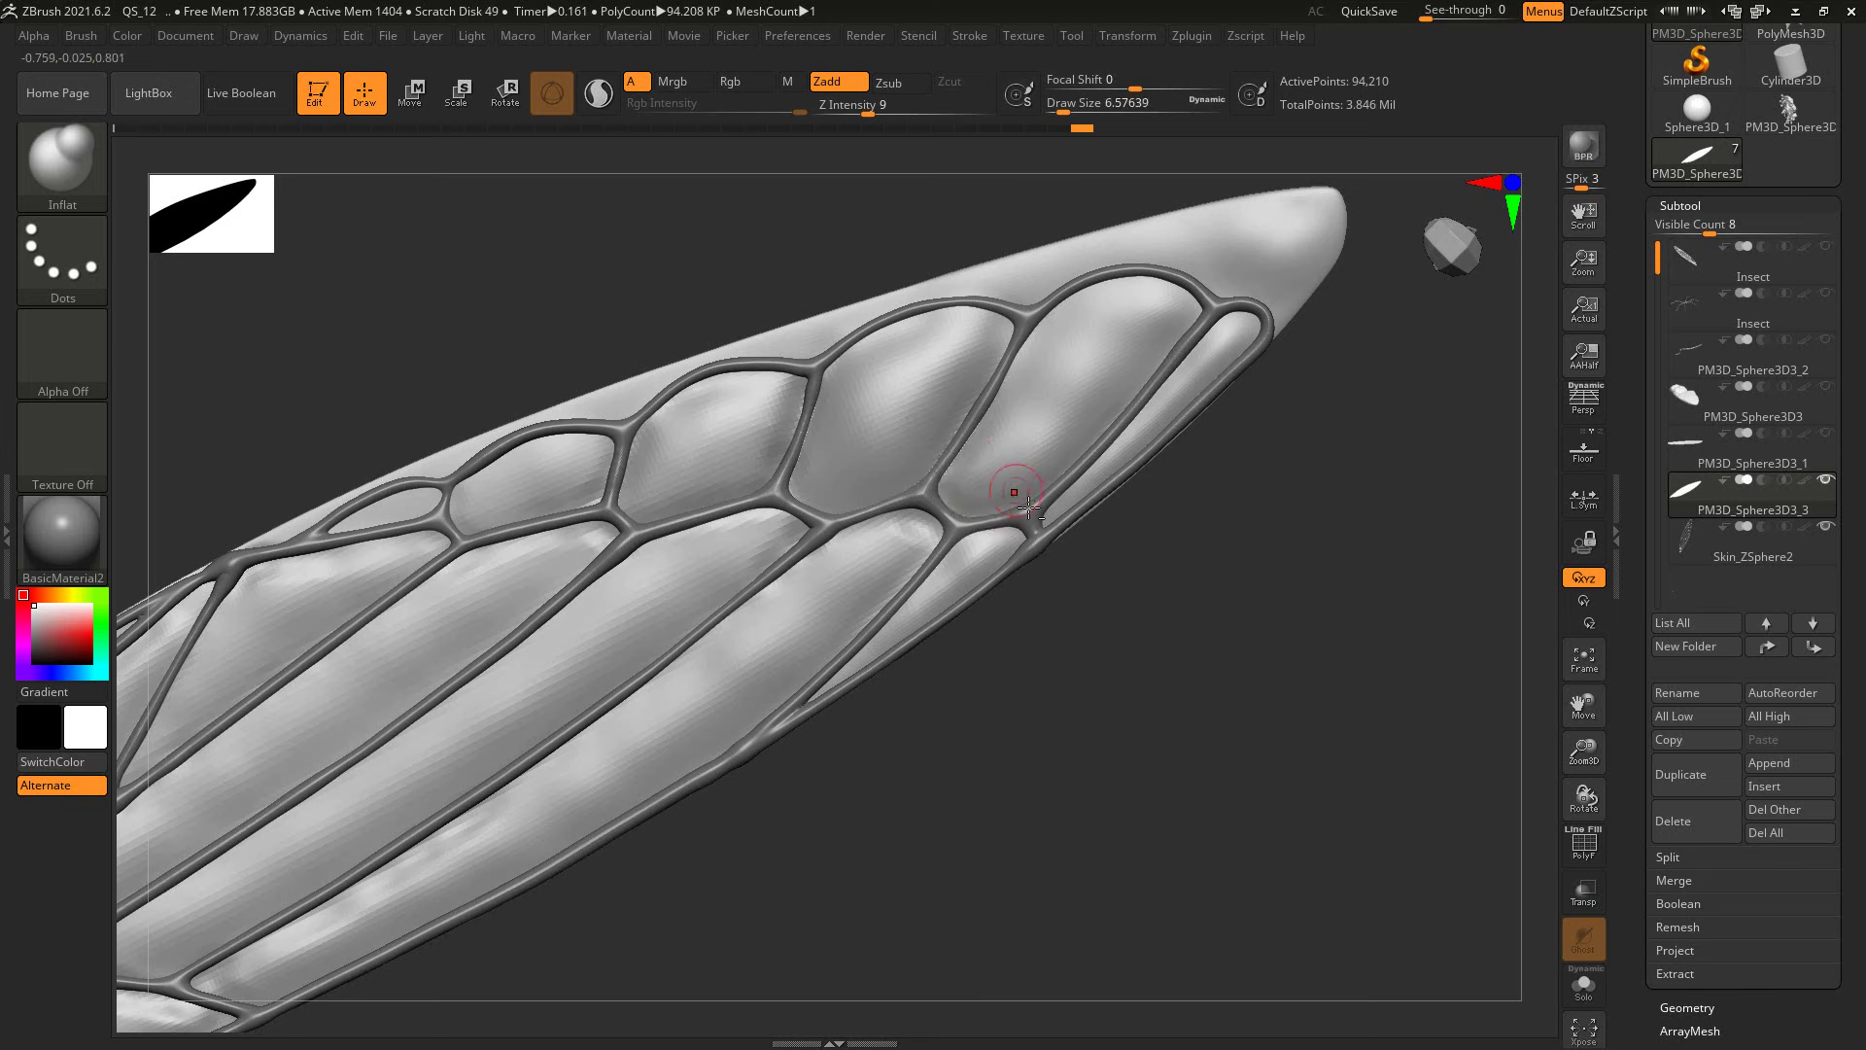
{"action": "mouse_move", "coordinate": [1187, 329]}
{"action": "left_mouse_down"}
{"action": "mouse_move", "coordinate": [1157, 282]}
{"action": "mouse_move", "coordinate": [1103, 299]}
{"action": "mouse_move", "coordinate": [1049, 287]}
{"action": "mouse_move", "coordinate": [1262, 314]}
{"action": "mouse_move", "coordinate": [1105, 292]}
{"action": "left_mouse_up"}
{"action": "key", "text": "shift"}
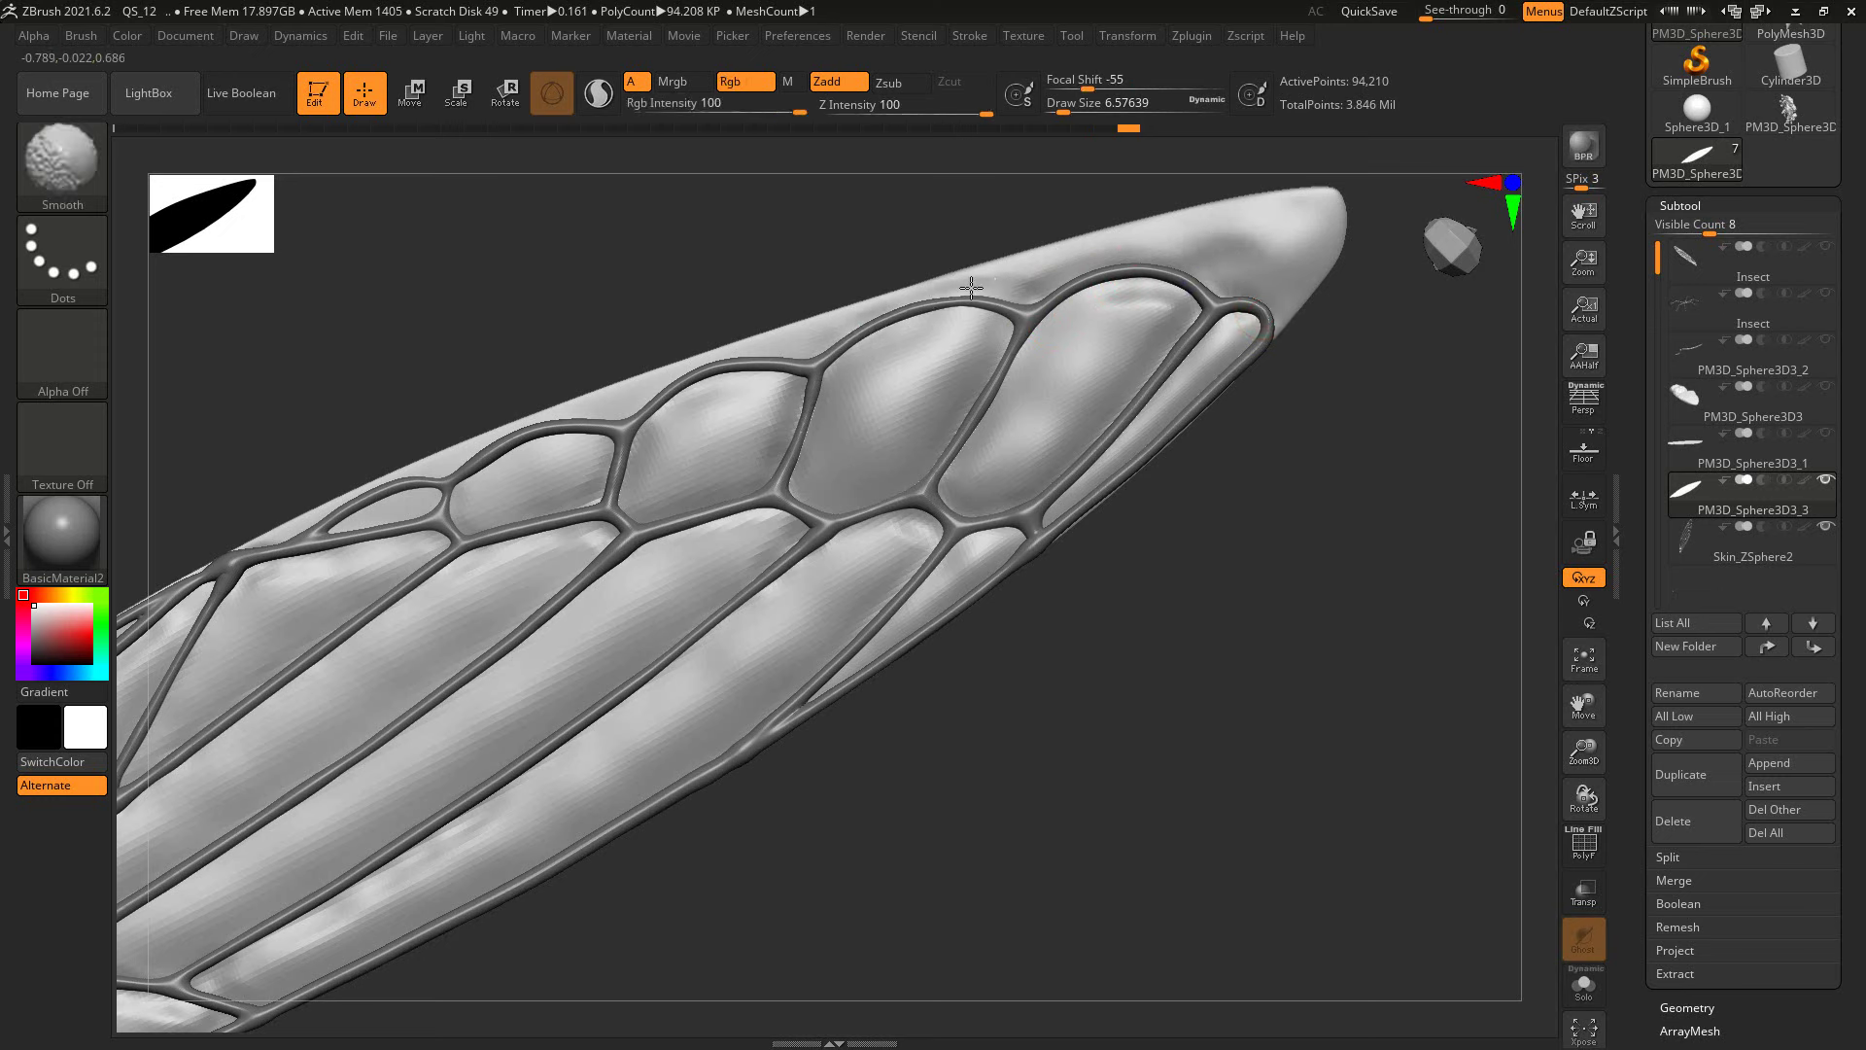
Step: Sculpt along the upper wing vein, then Shift-smooth the vein surface
{"action": "left_click_drag", "start_coordinate": [1257, 345], "coordinate": [1090, 399], "text": "alt"}
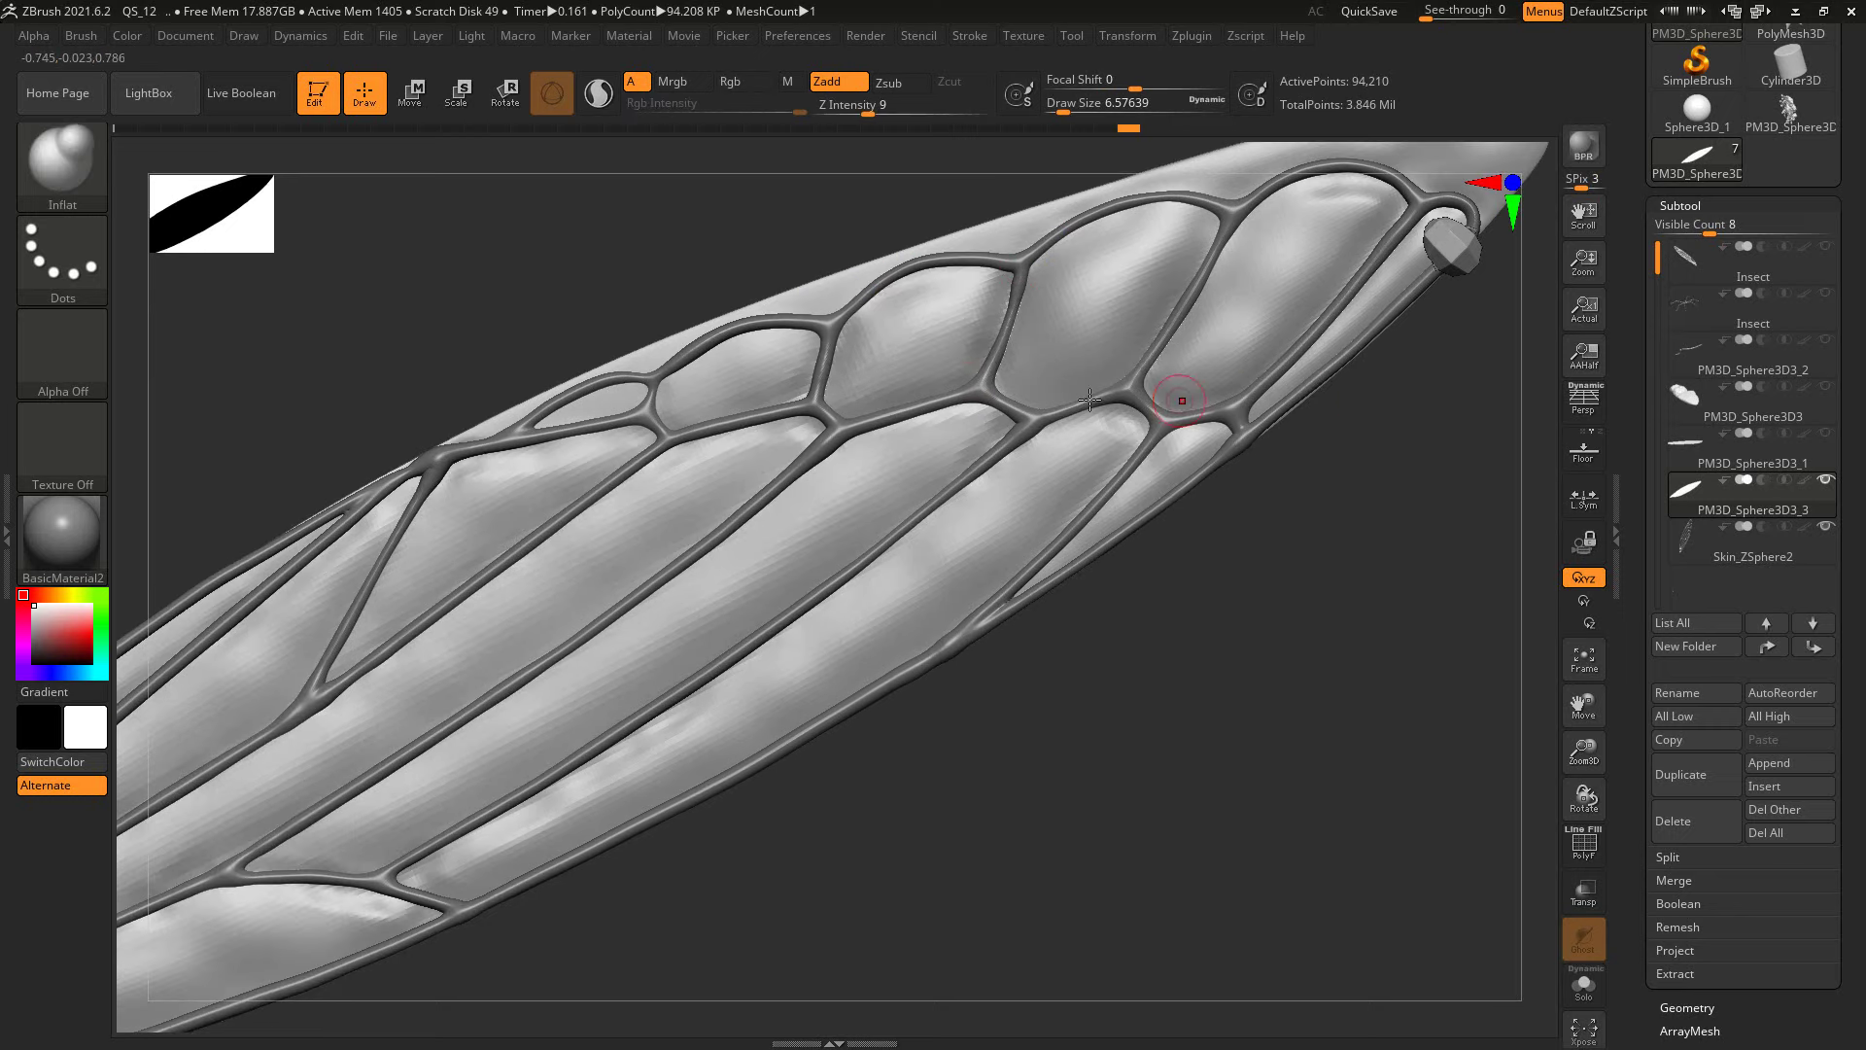
{"action": "left_click", "coordinate": [720, 363]}
{"action": "left_click_drag", "start_coordinate": [716, 345], "coordinate": [813, 329]}
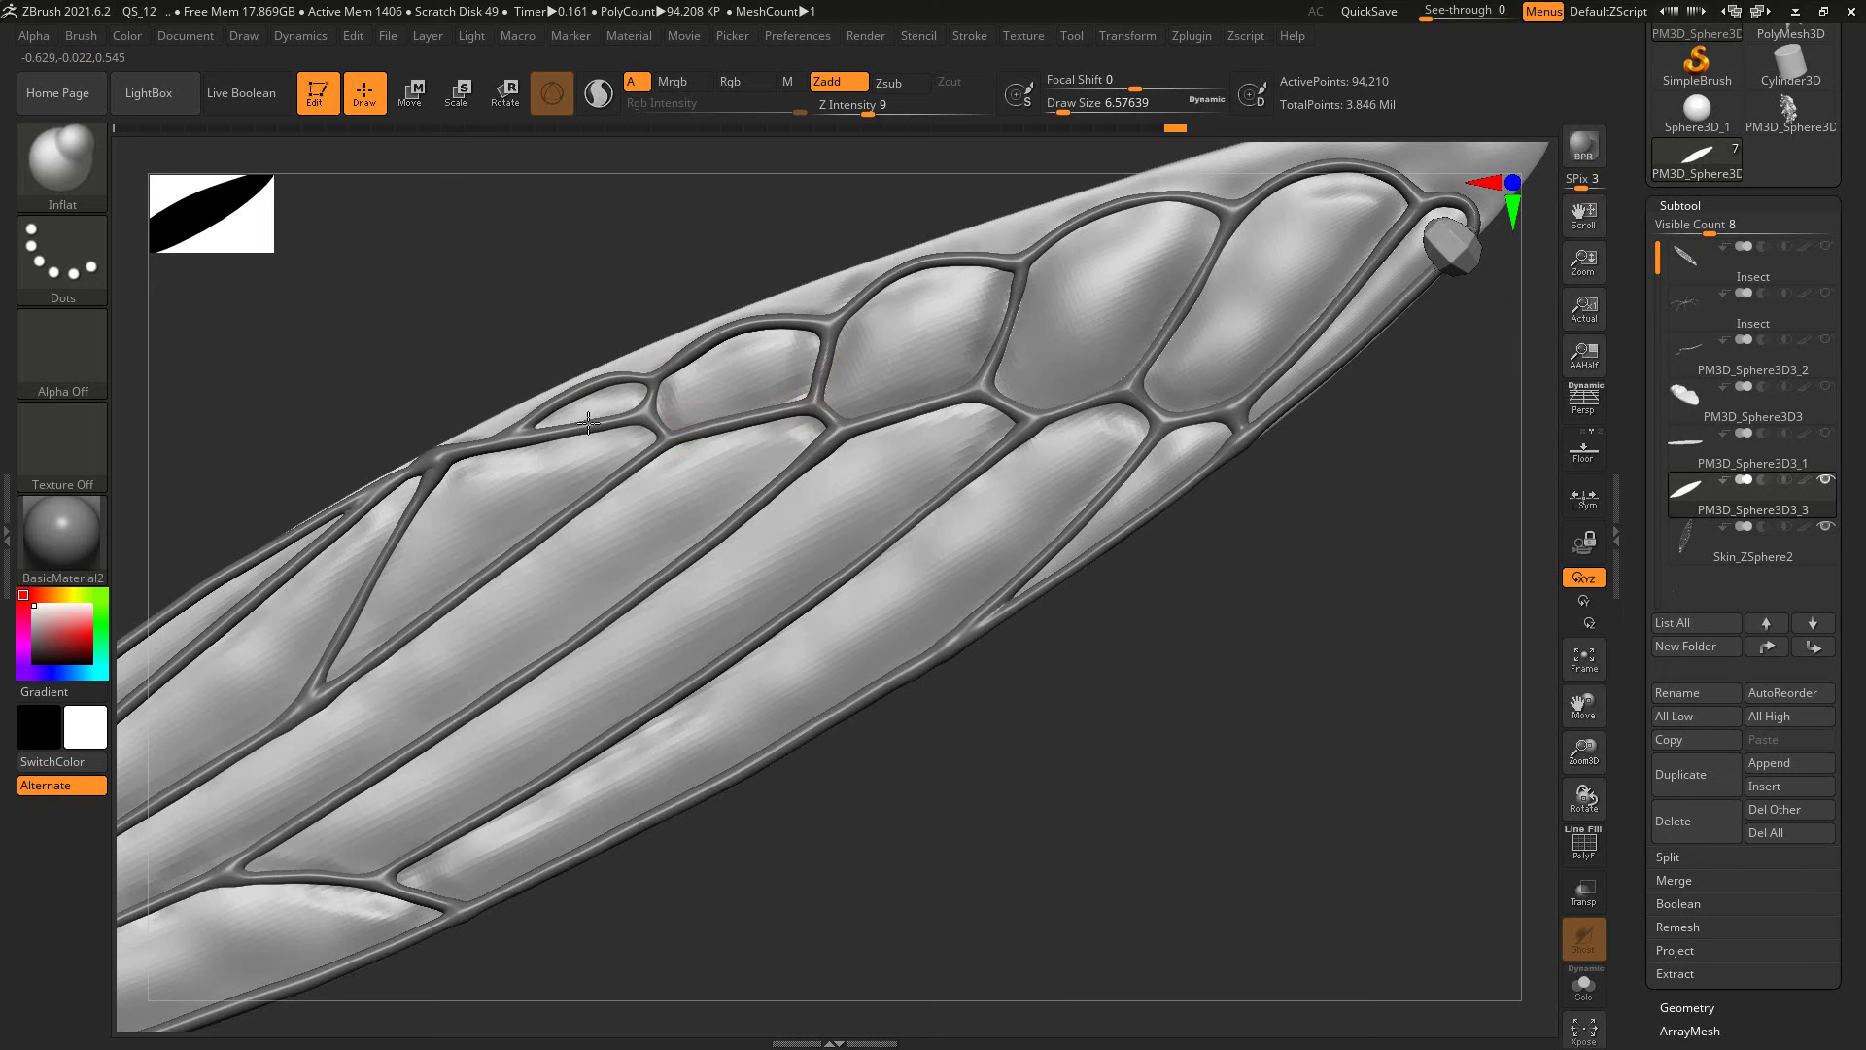
{"action": "left_click_drag", "start_coordinate": [545, 444], "coordinate": [642, 449]}
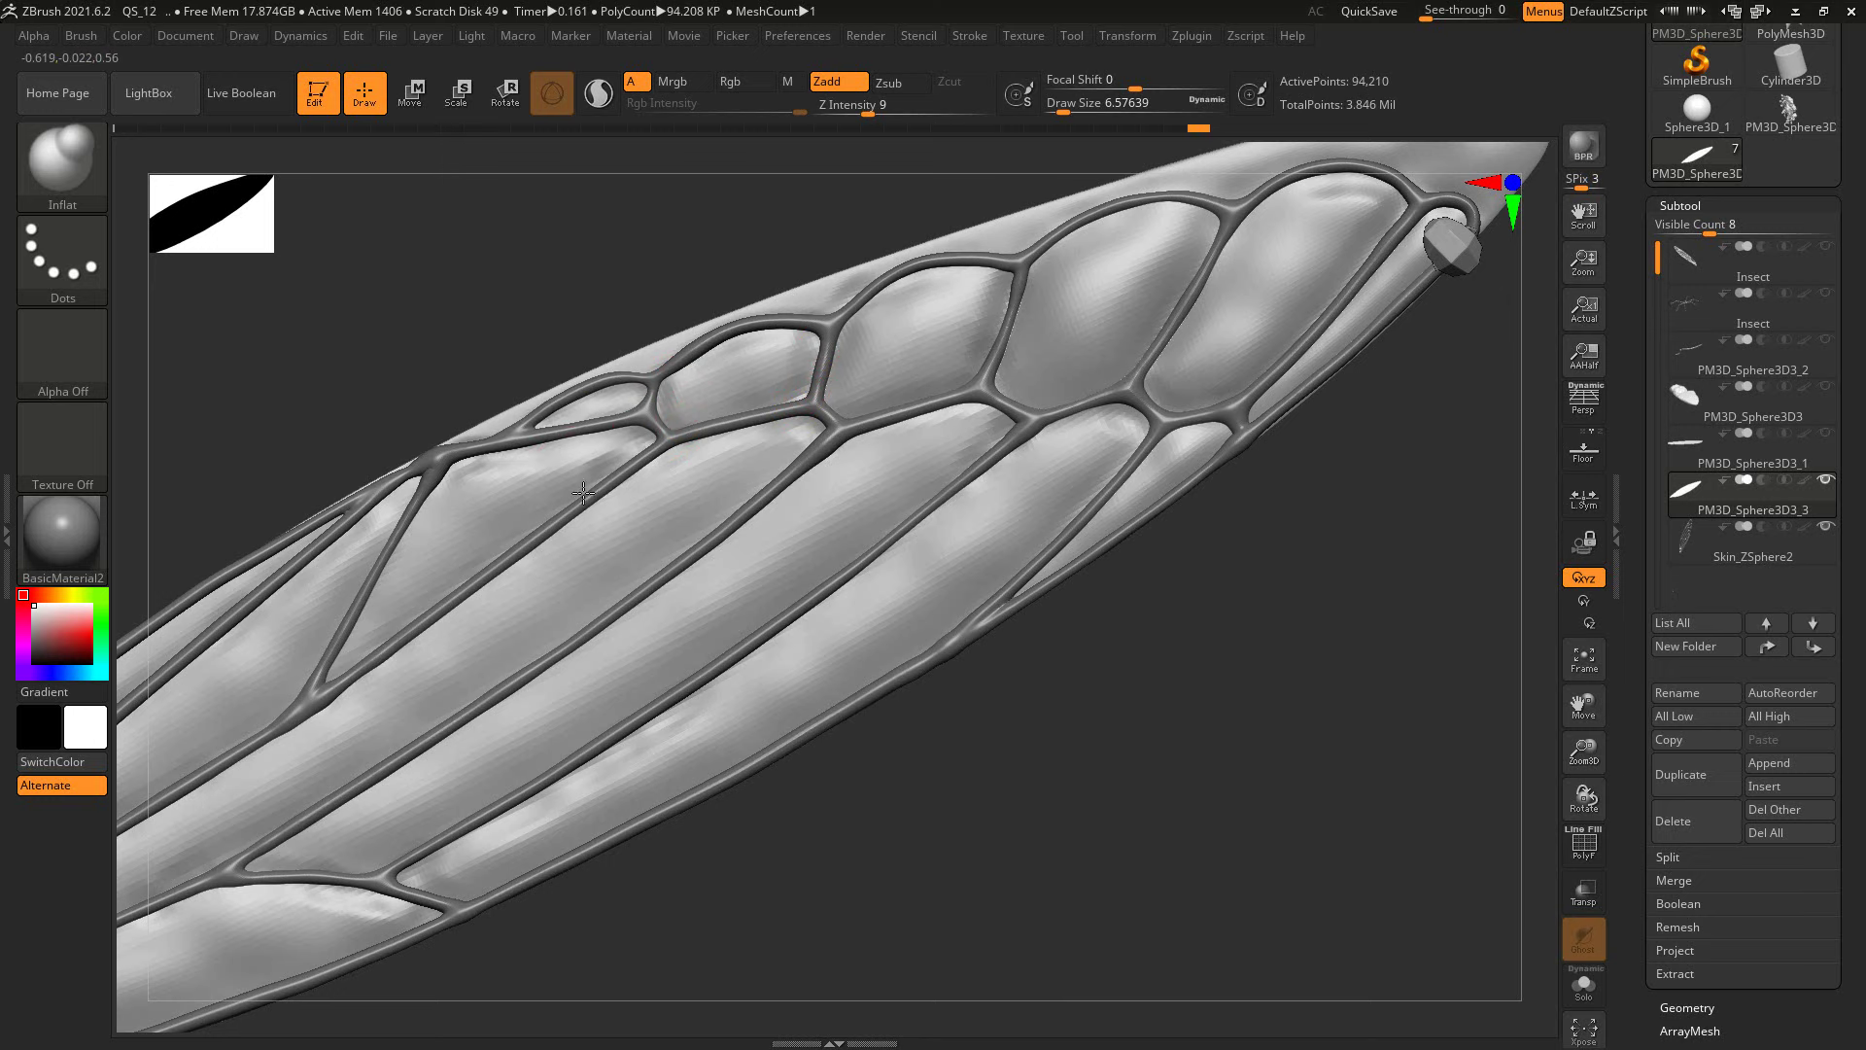
{"action": "right_click_drag", "start_coordinate": [601, 621], "coordinate": [882, 578]}
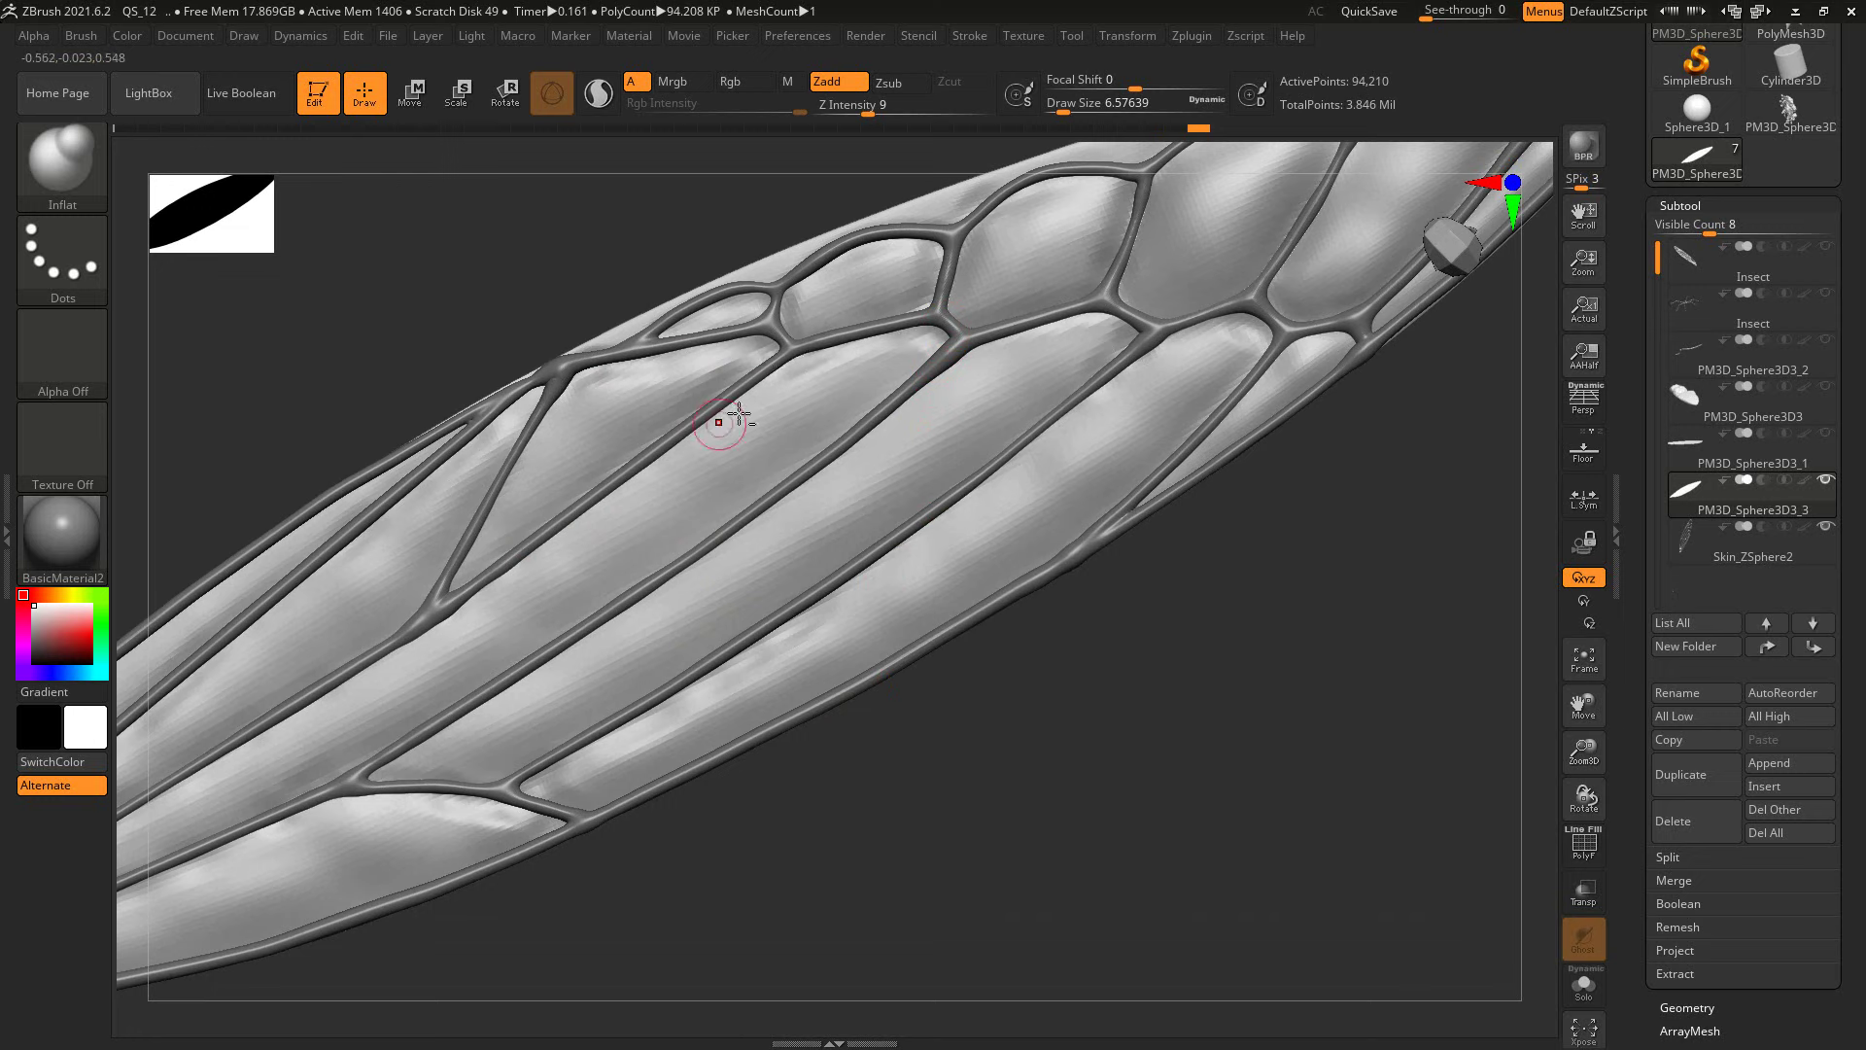
{"action": "key", "text": "shift"}
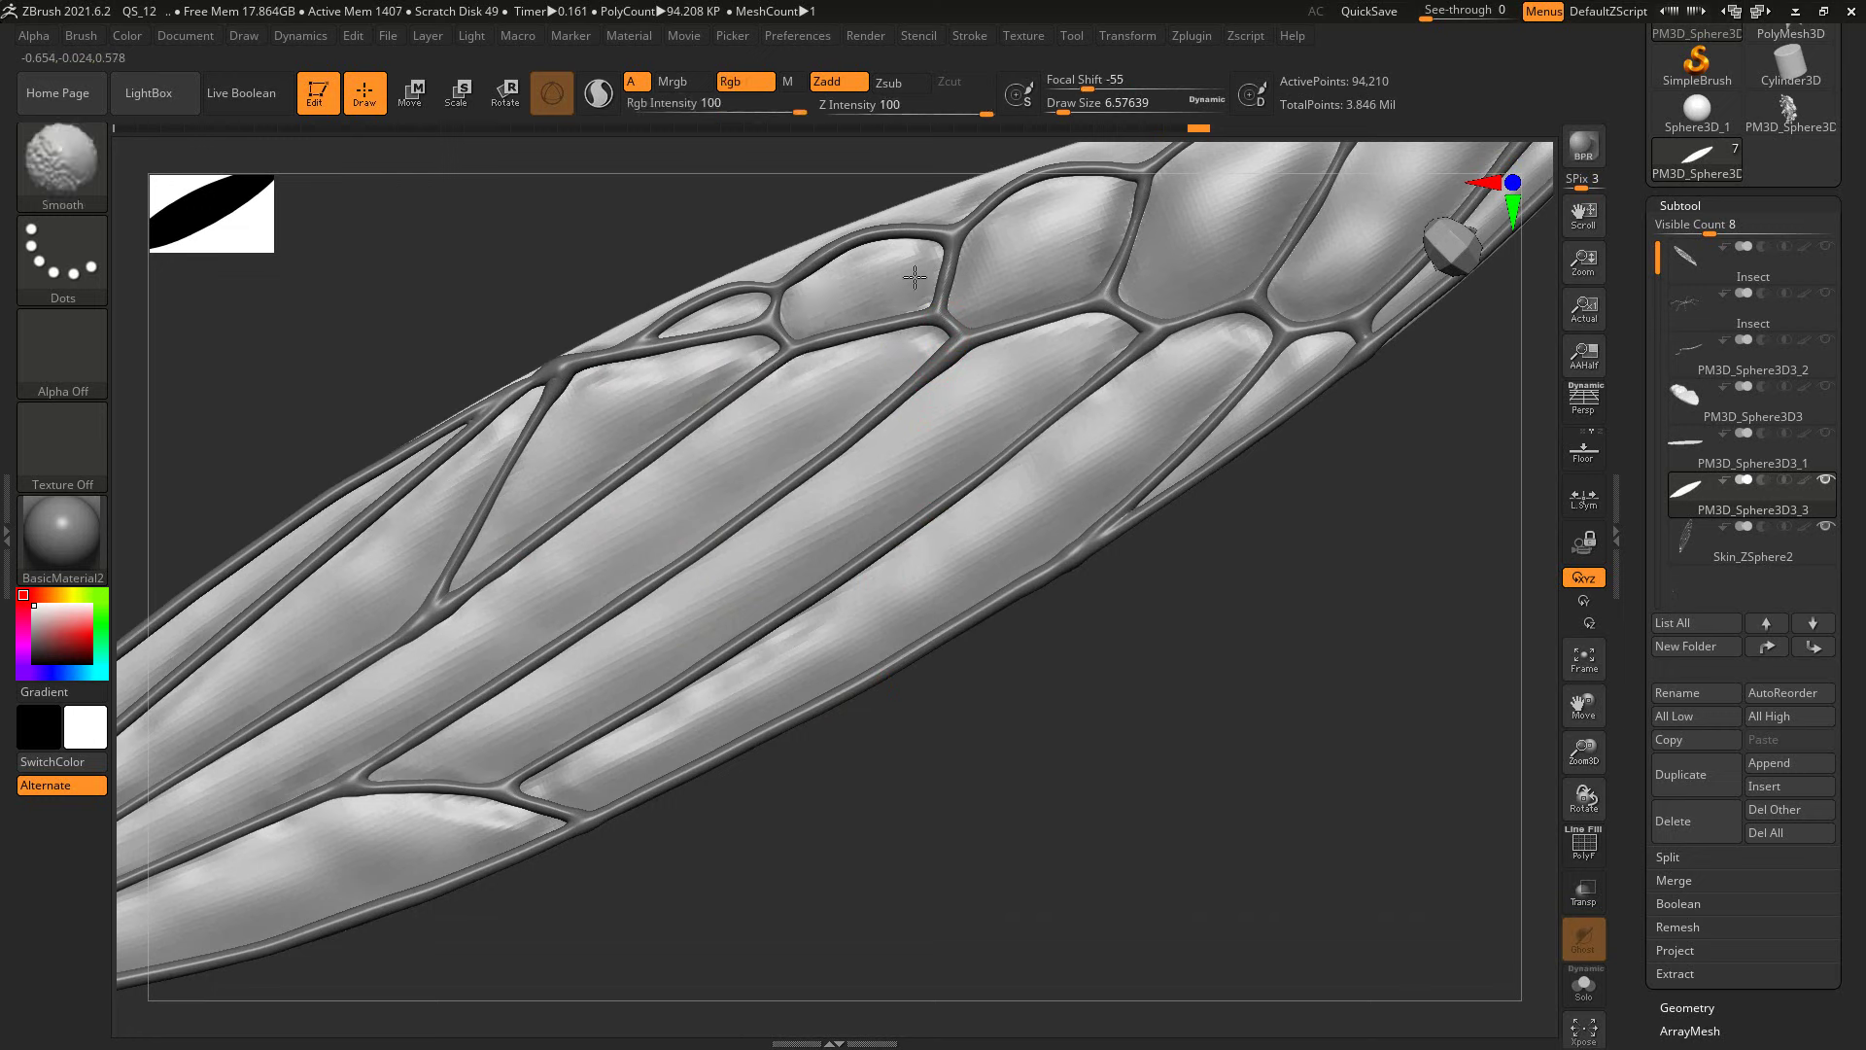
{"action": "left_click_drag", "start_coordinate": [915, 278], "coordinate": [982, 277], "text": "shift"}
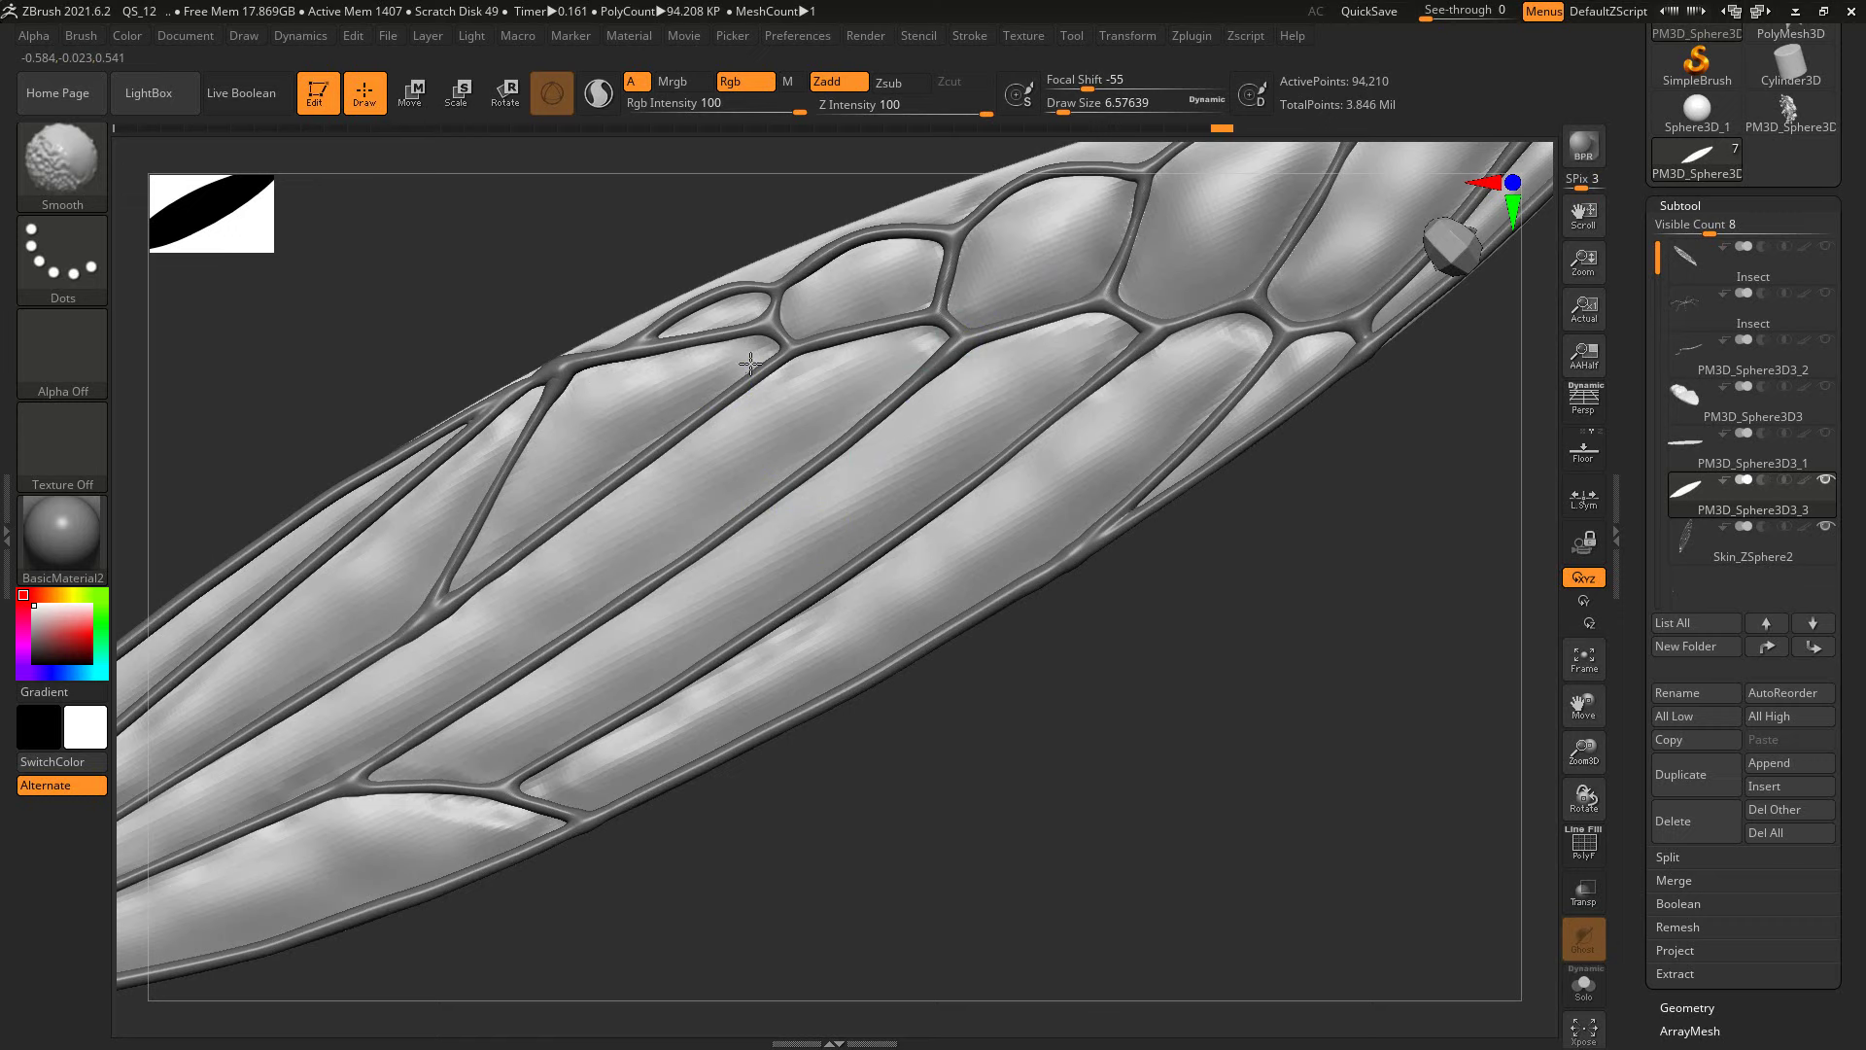
Step: Shrink the brush to about 4.99 and sculpt along the lower veins toward the upper right
{"action": "right_click_drag", "start_coordinate": [732, 719], "coordinate": [821, 537]}
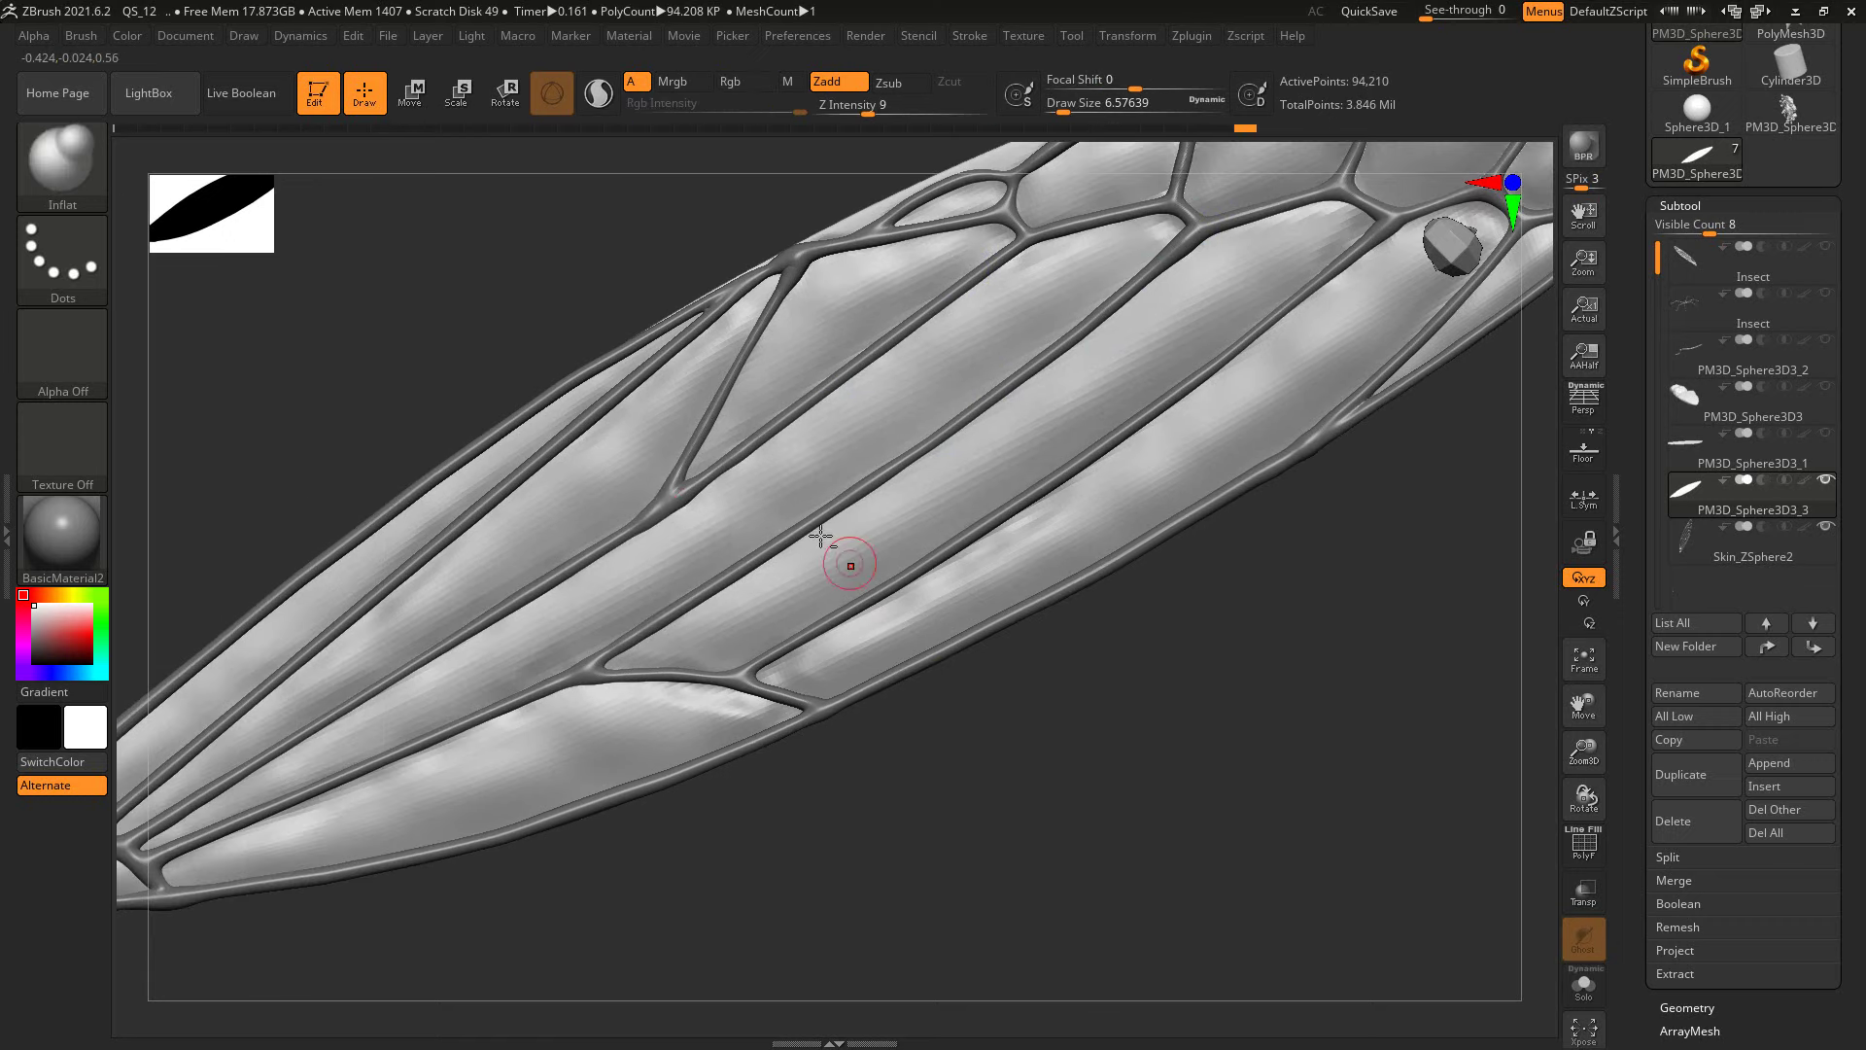
{"action": "key", "text": "s"}
{"action": "left_click", "coordinate": [710, 399]}
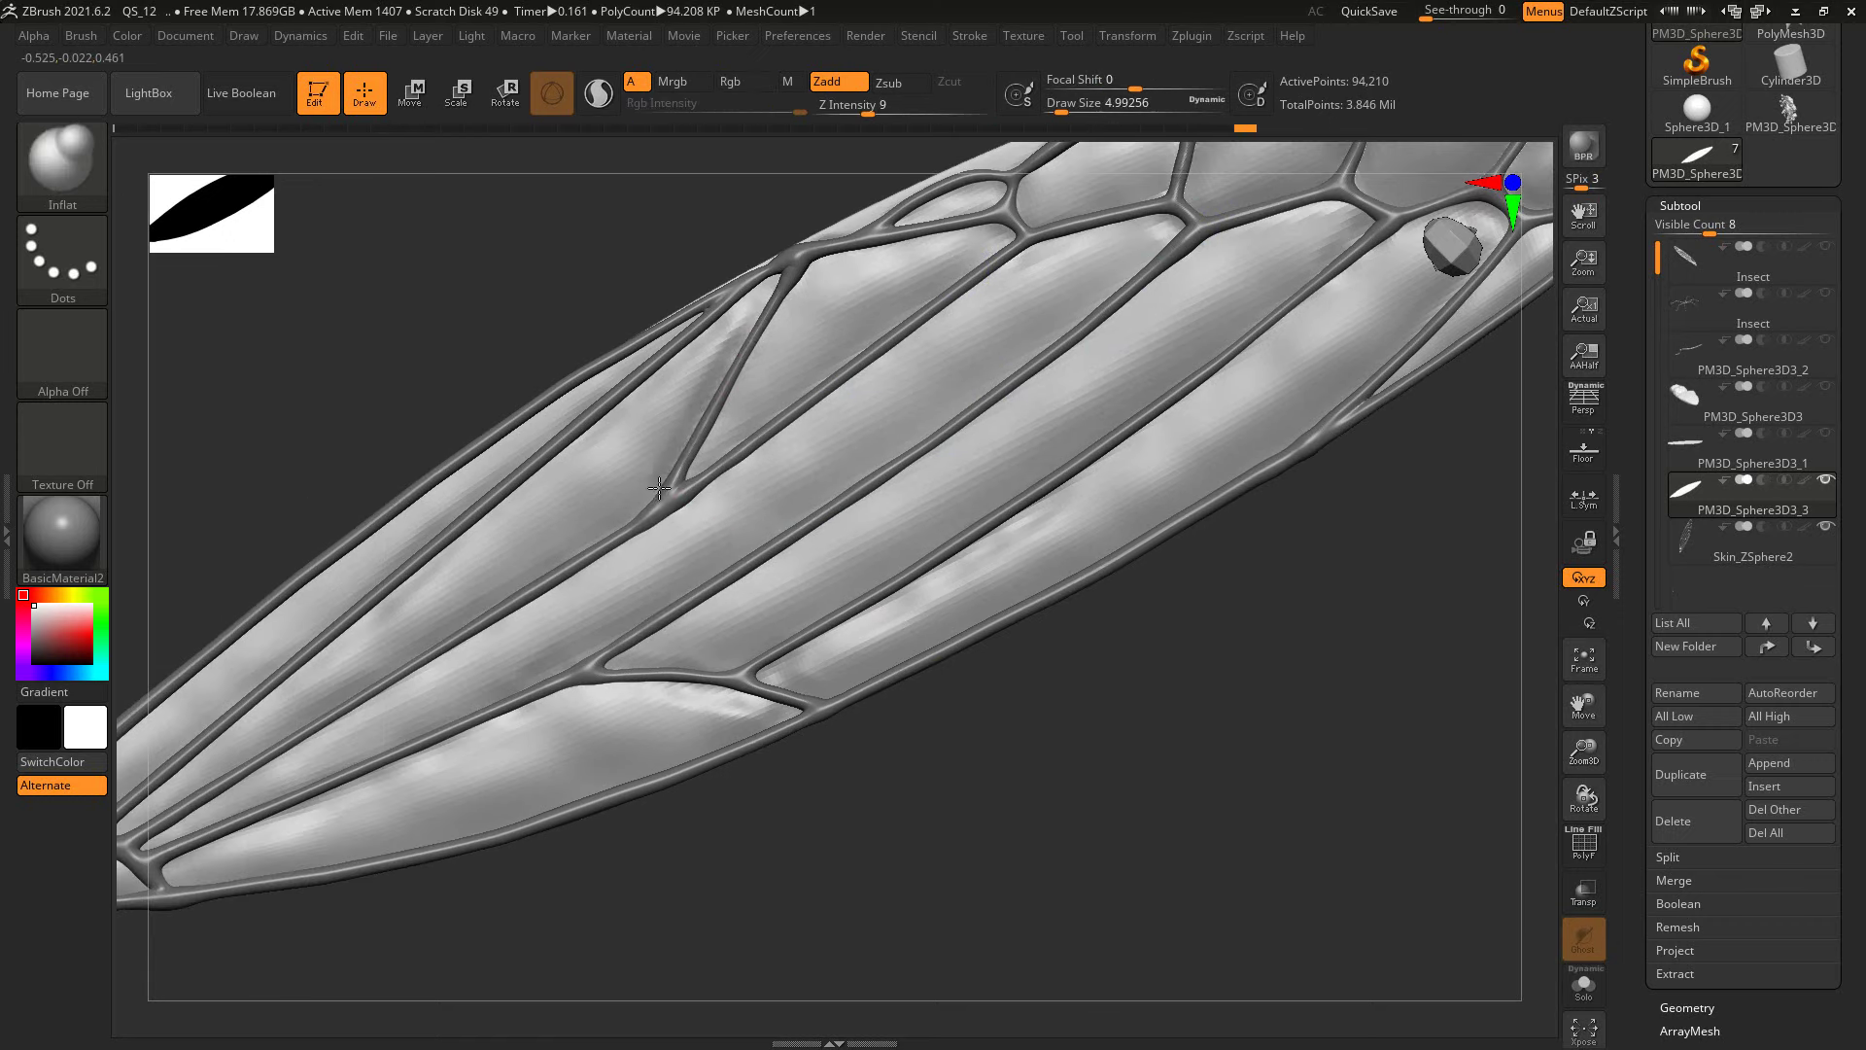
{"action": "right_click_drag", "start_coordinate": [579, 556], "coordinate": [826, 436]}
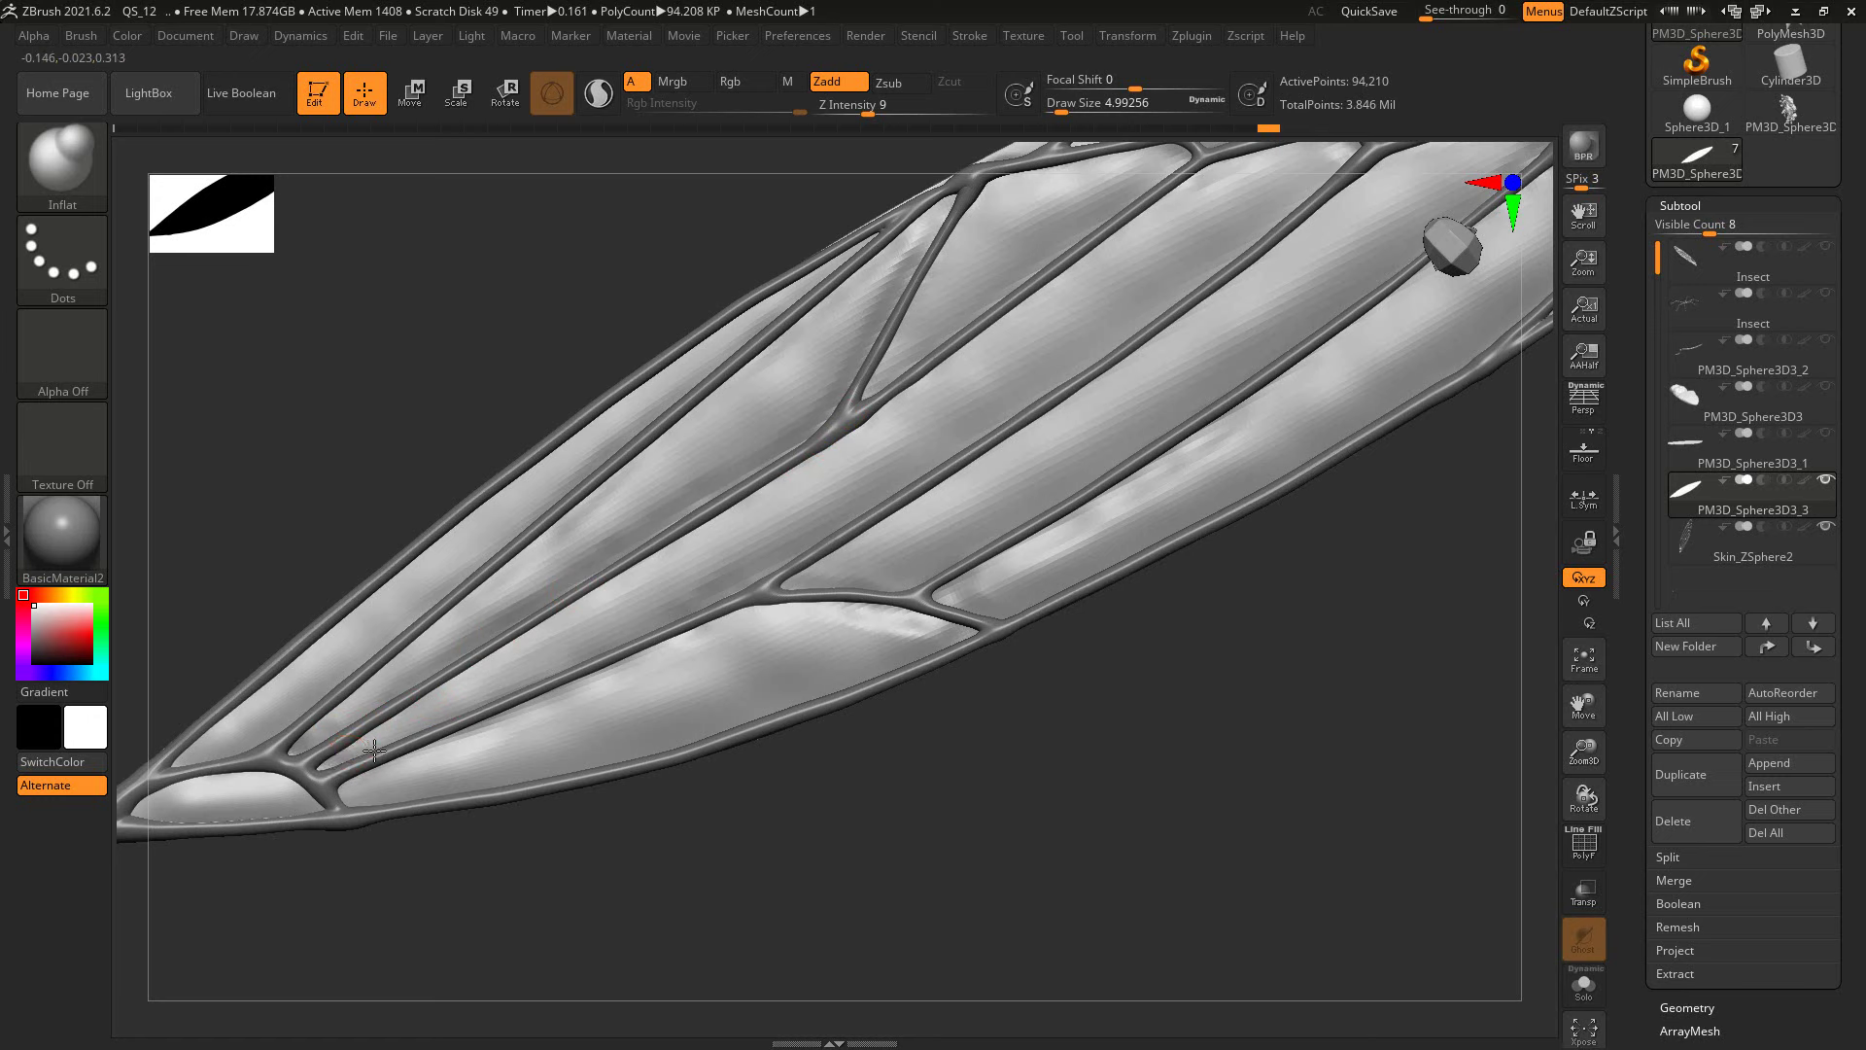
{"action": "left_click_drag", "start_coordinate": [485, 709], "coordinate": [614, 653]}
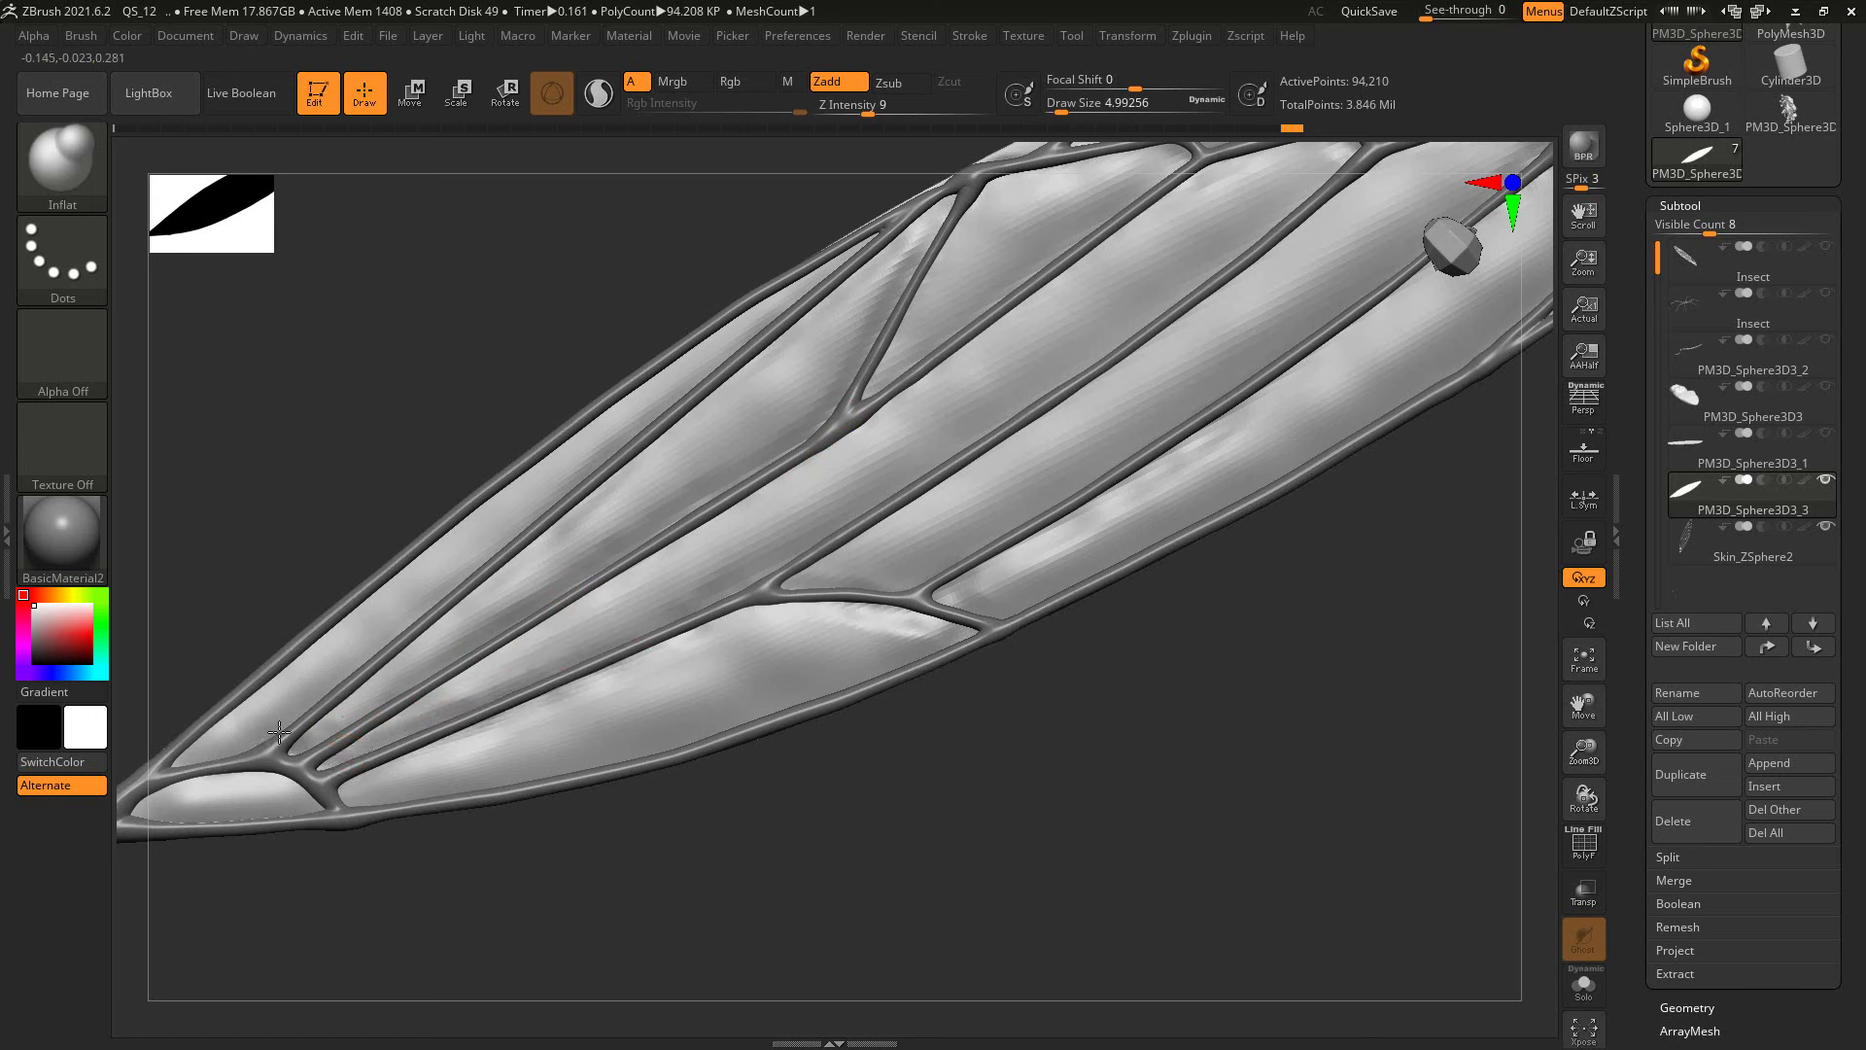
{"action": "mouse_move", "coordinate": [296, 717]}
{"action": "left_mouse_down"}
{"action": "mouse_move", "coordinate": [515, 544]}
{"action": "mouse_move", "coordinate": [625, 413]}
{"action": "left_mouse_up"}
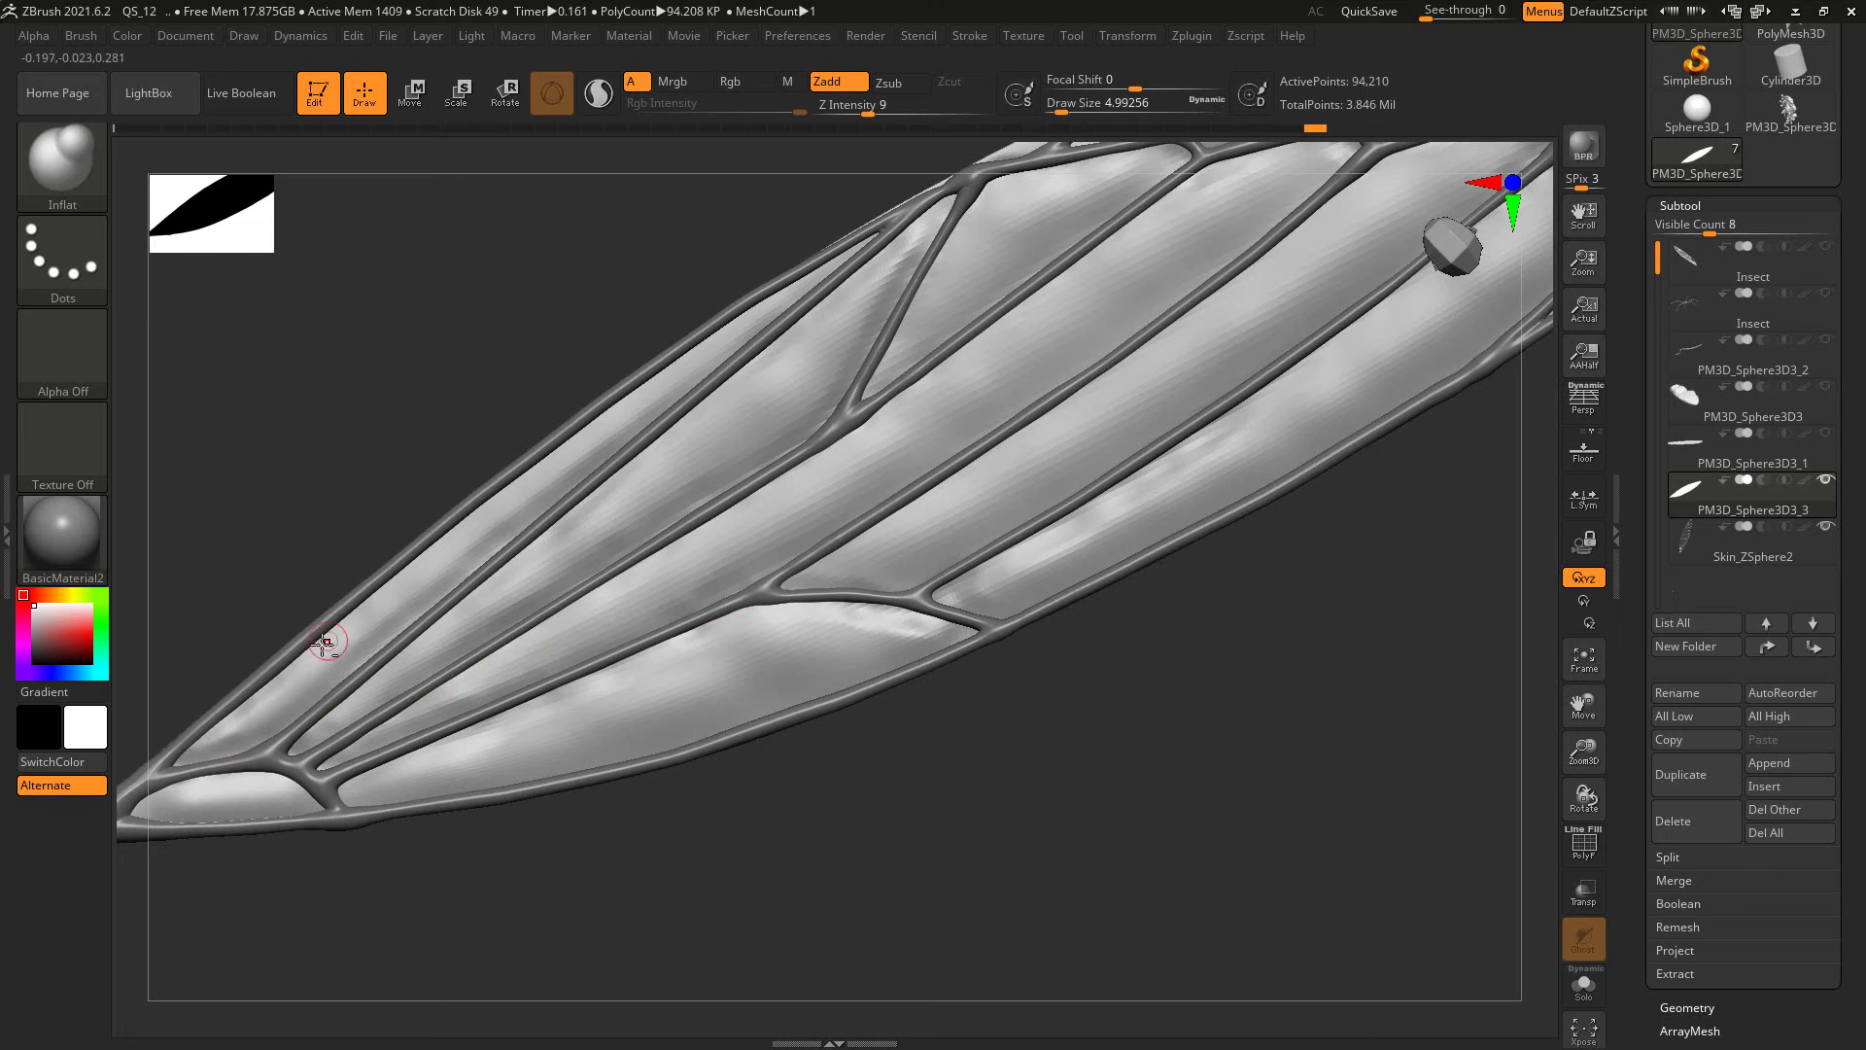
Step: Resize the brush from 21.6 to about 9.45, smooth the lower wing cells, and zoom out
{"action": "key", "text": "bracketright"}
{"action": "key", "text": "bracketright"}
{"action": "key", "text": "bracketright"}
{"action": "left_click_drag", "start_coordinate": [583, 450], "coordinate": [333, 647]}
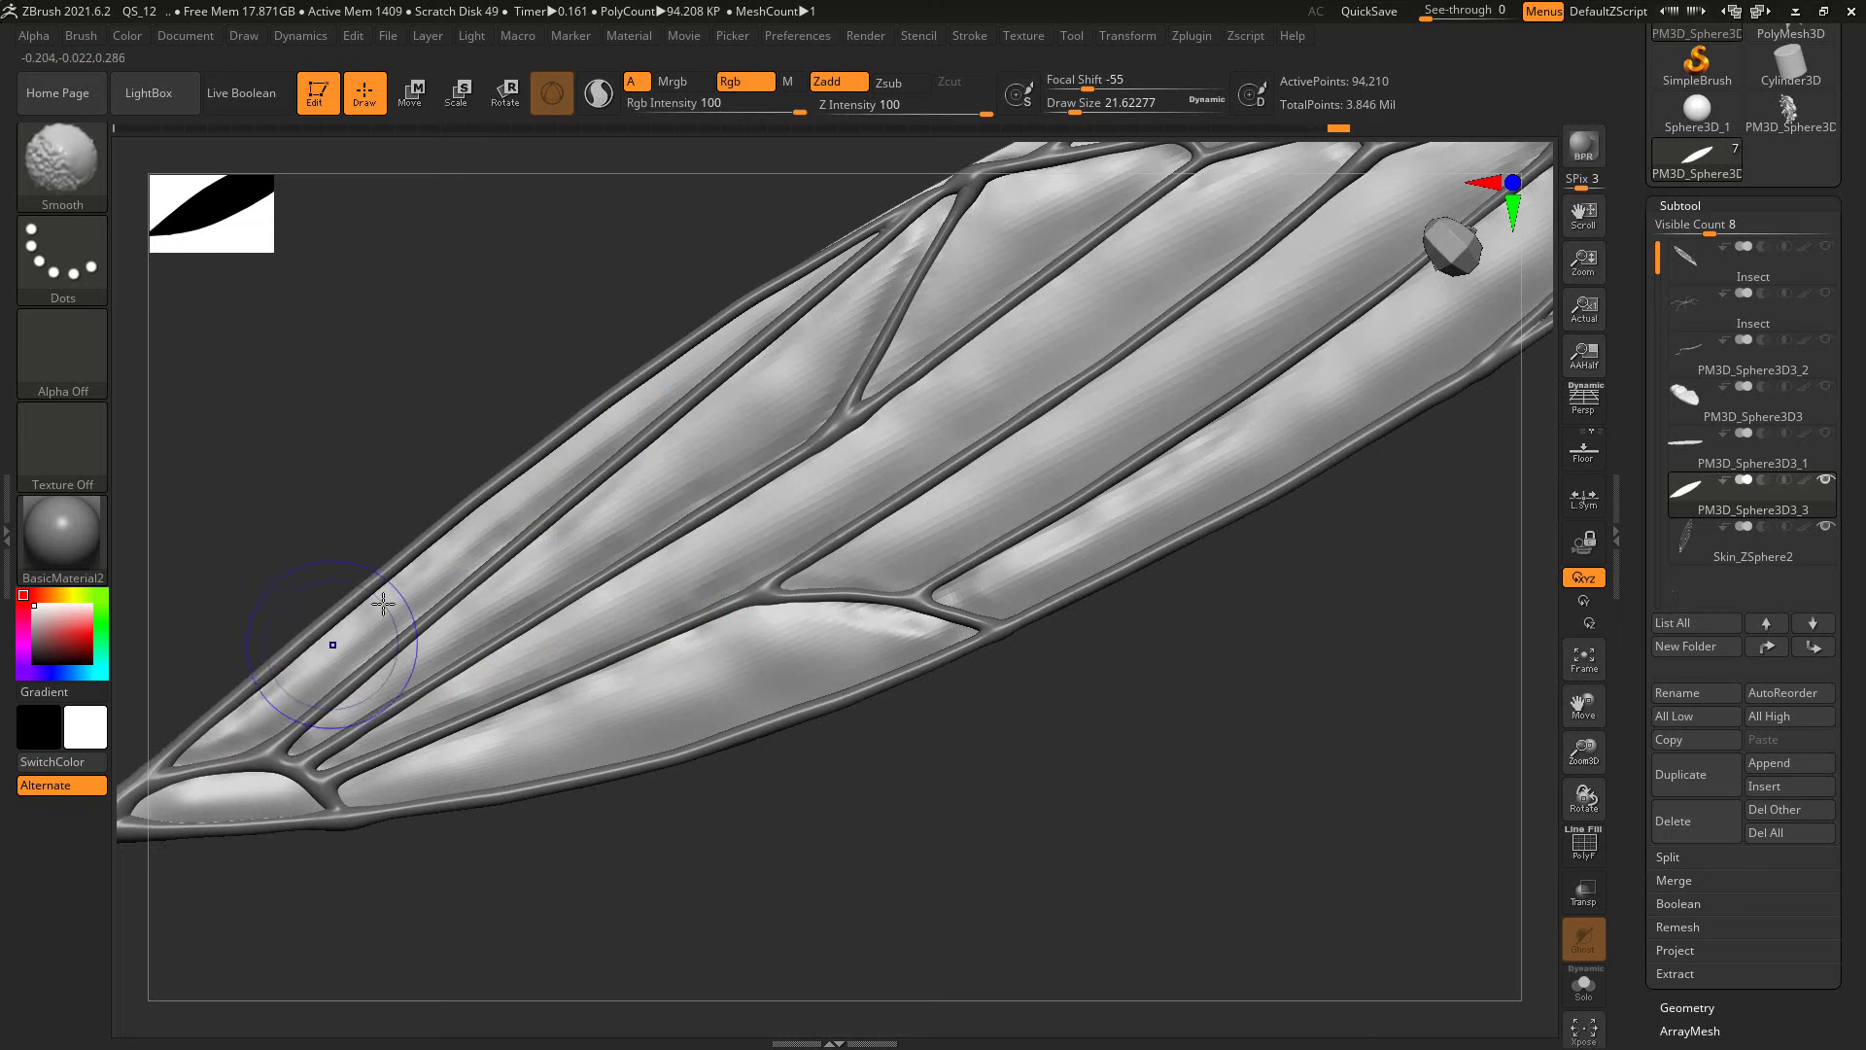
{"action": "left_click_drag", "start_coordinate": [806, 856], "coordinate": [926, 823]}
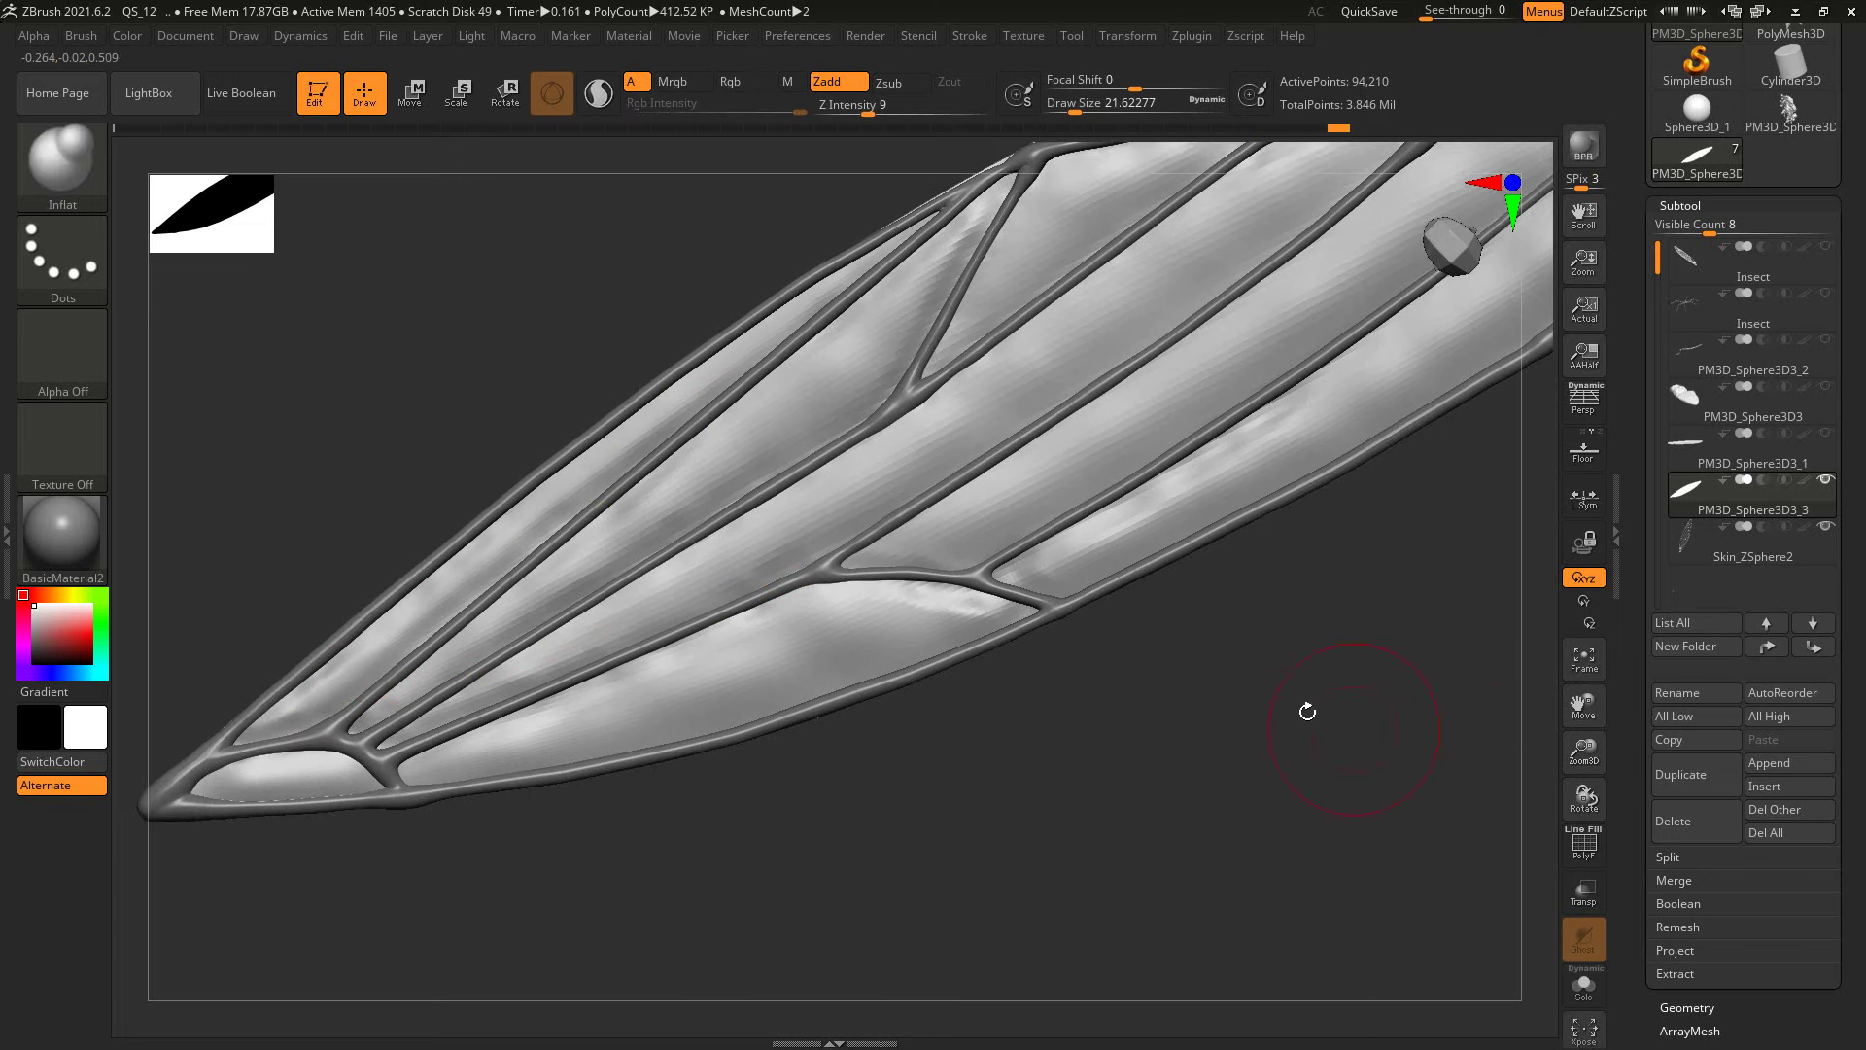
{"action": "key", "text": "s"}
{"action": "key", "text": "shift"}
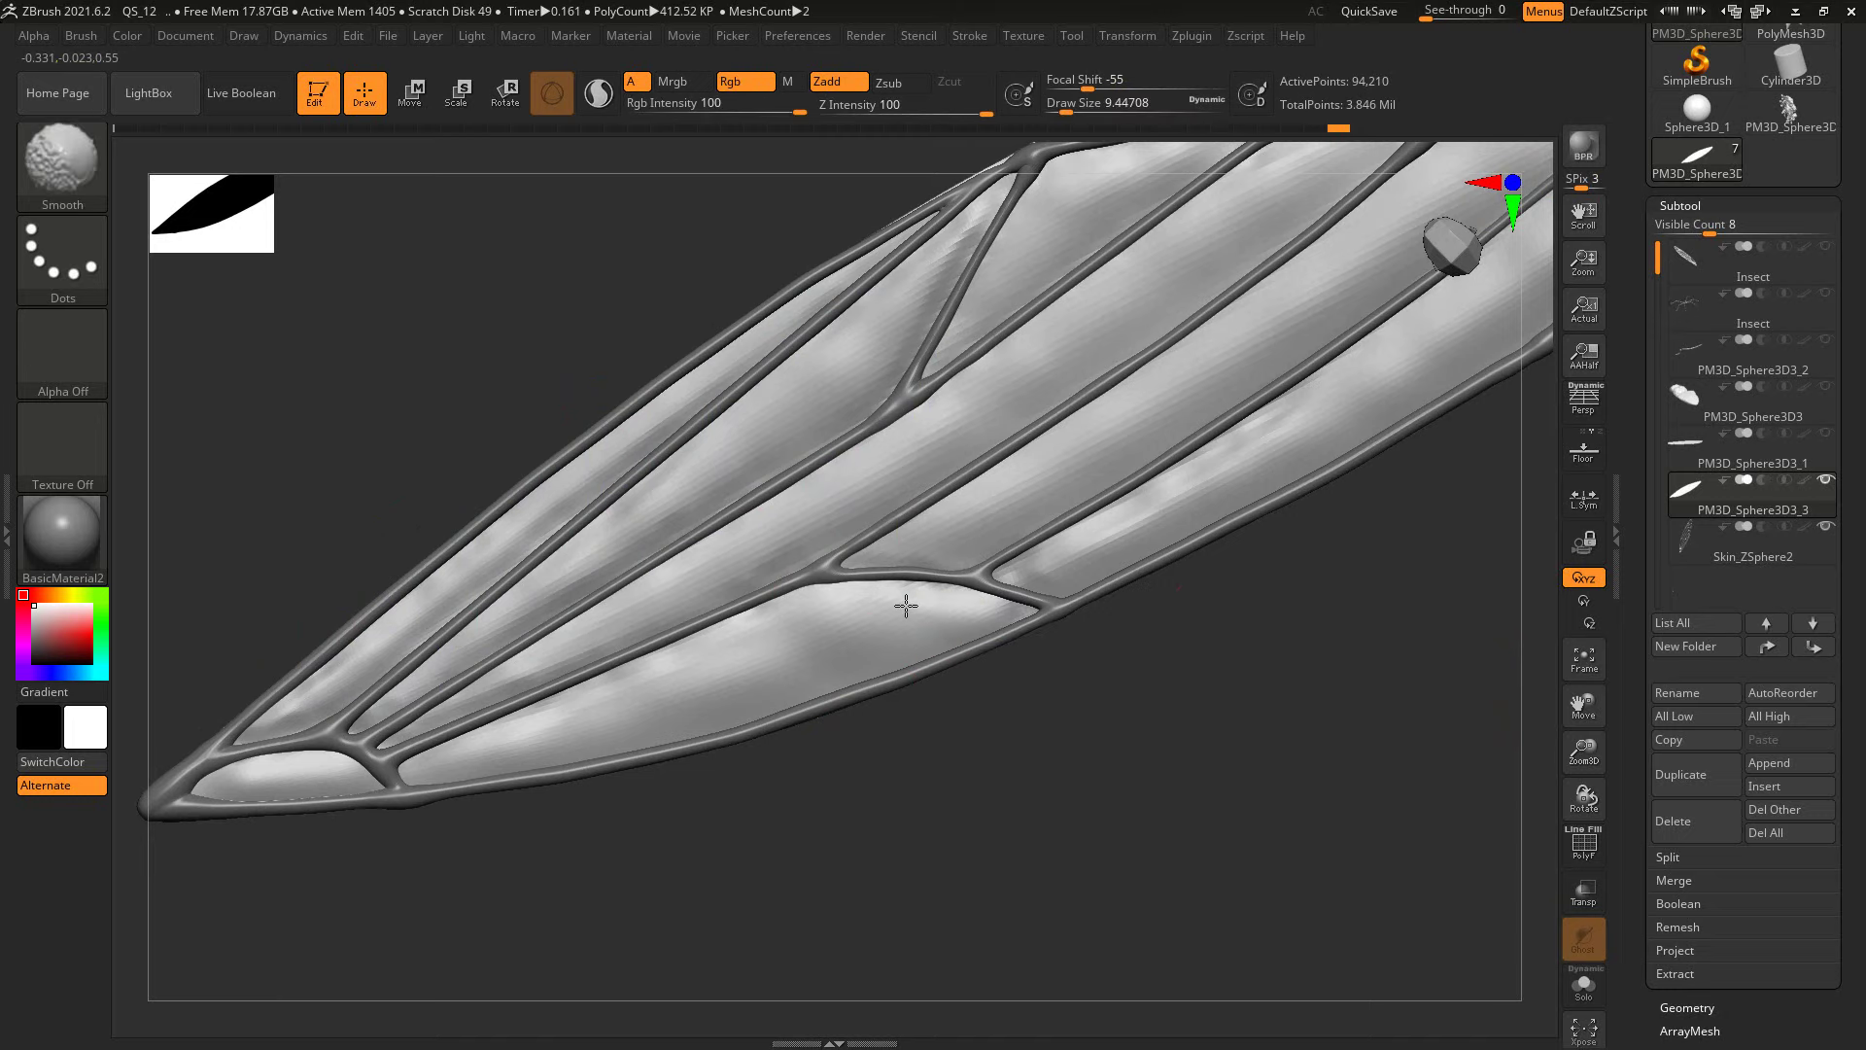
{"action": "left_click_drag", "start_coordinate": [1358, 704], "coordinate": [1362, 738], "text": "alt"}
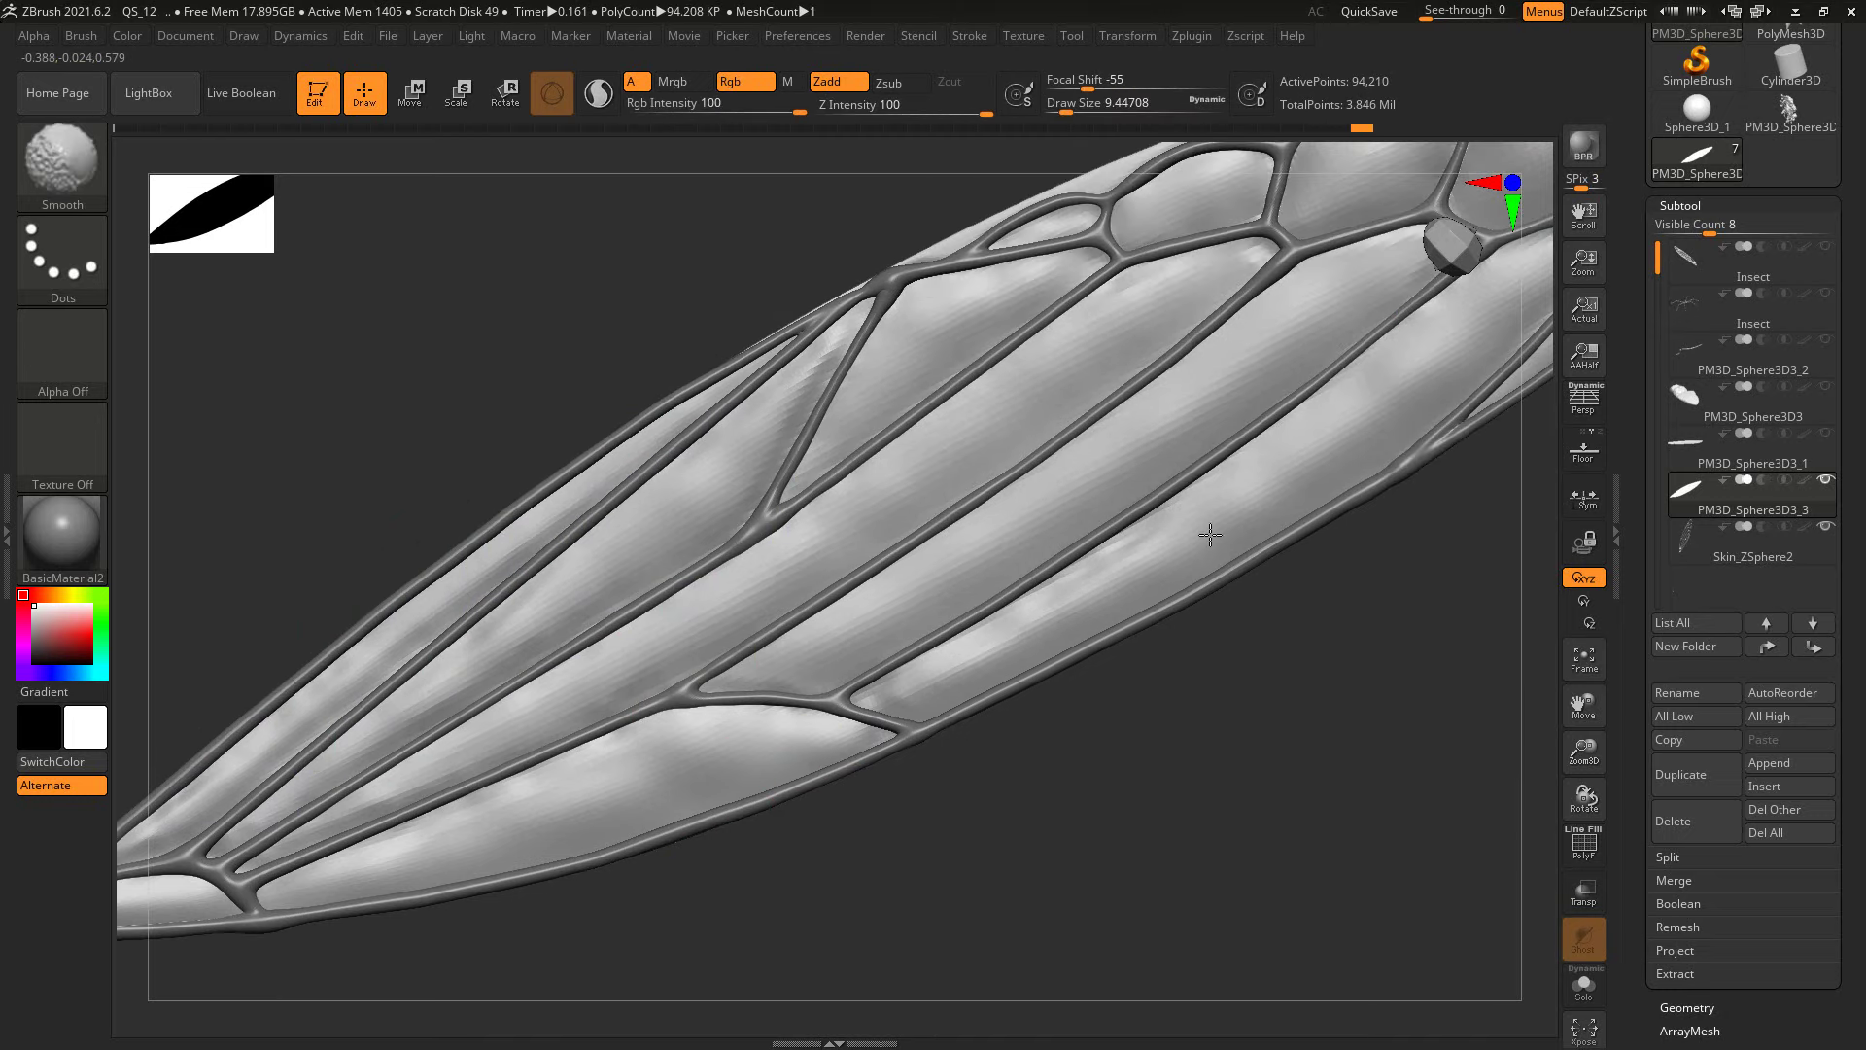
{"action": "right_click_drag", "start_coordinate": [1468, 715], "coordinate": [969, 476], "text": "ctrl"}
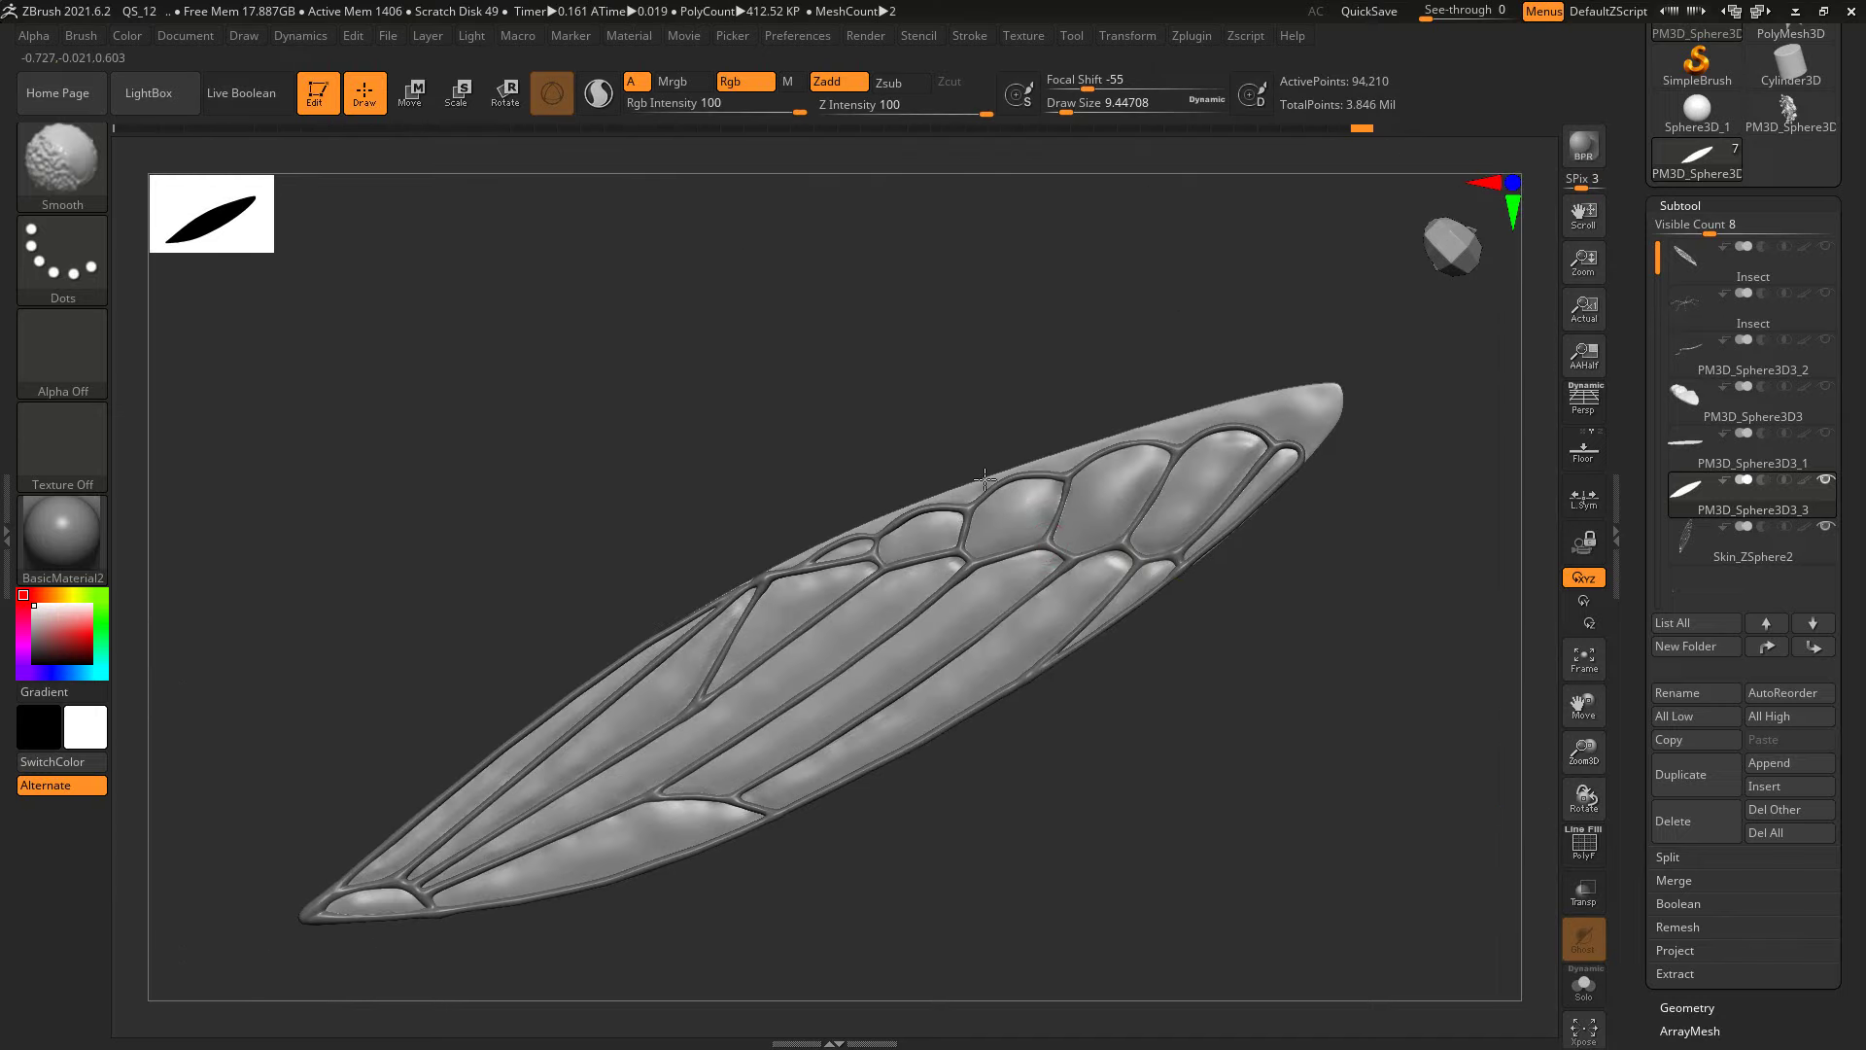
Step: Subdivide the wing mesh with Ctrl+D to about 377K points
{"action": "mouse_move", "coordinate": [1361, 491]}
{"action": "left_mouse_down"}
{"action": "mouse_move", "coordinate": [1354, 667]}
{"action": "mouse_move", "coordinate": [1325, 617]}
{"action": "mouse_move", "coordinate": [1483, 783]}
{"action": "left_mouse_up"}
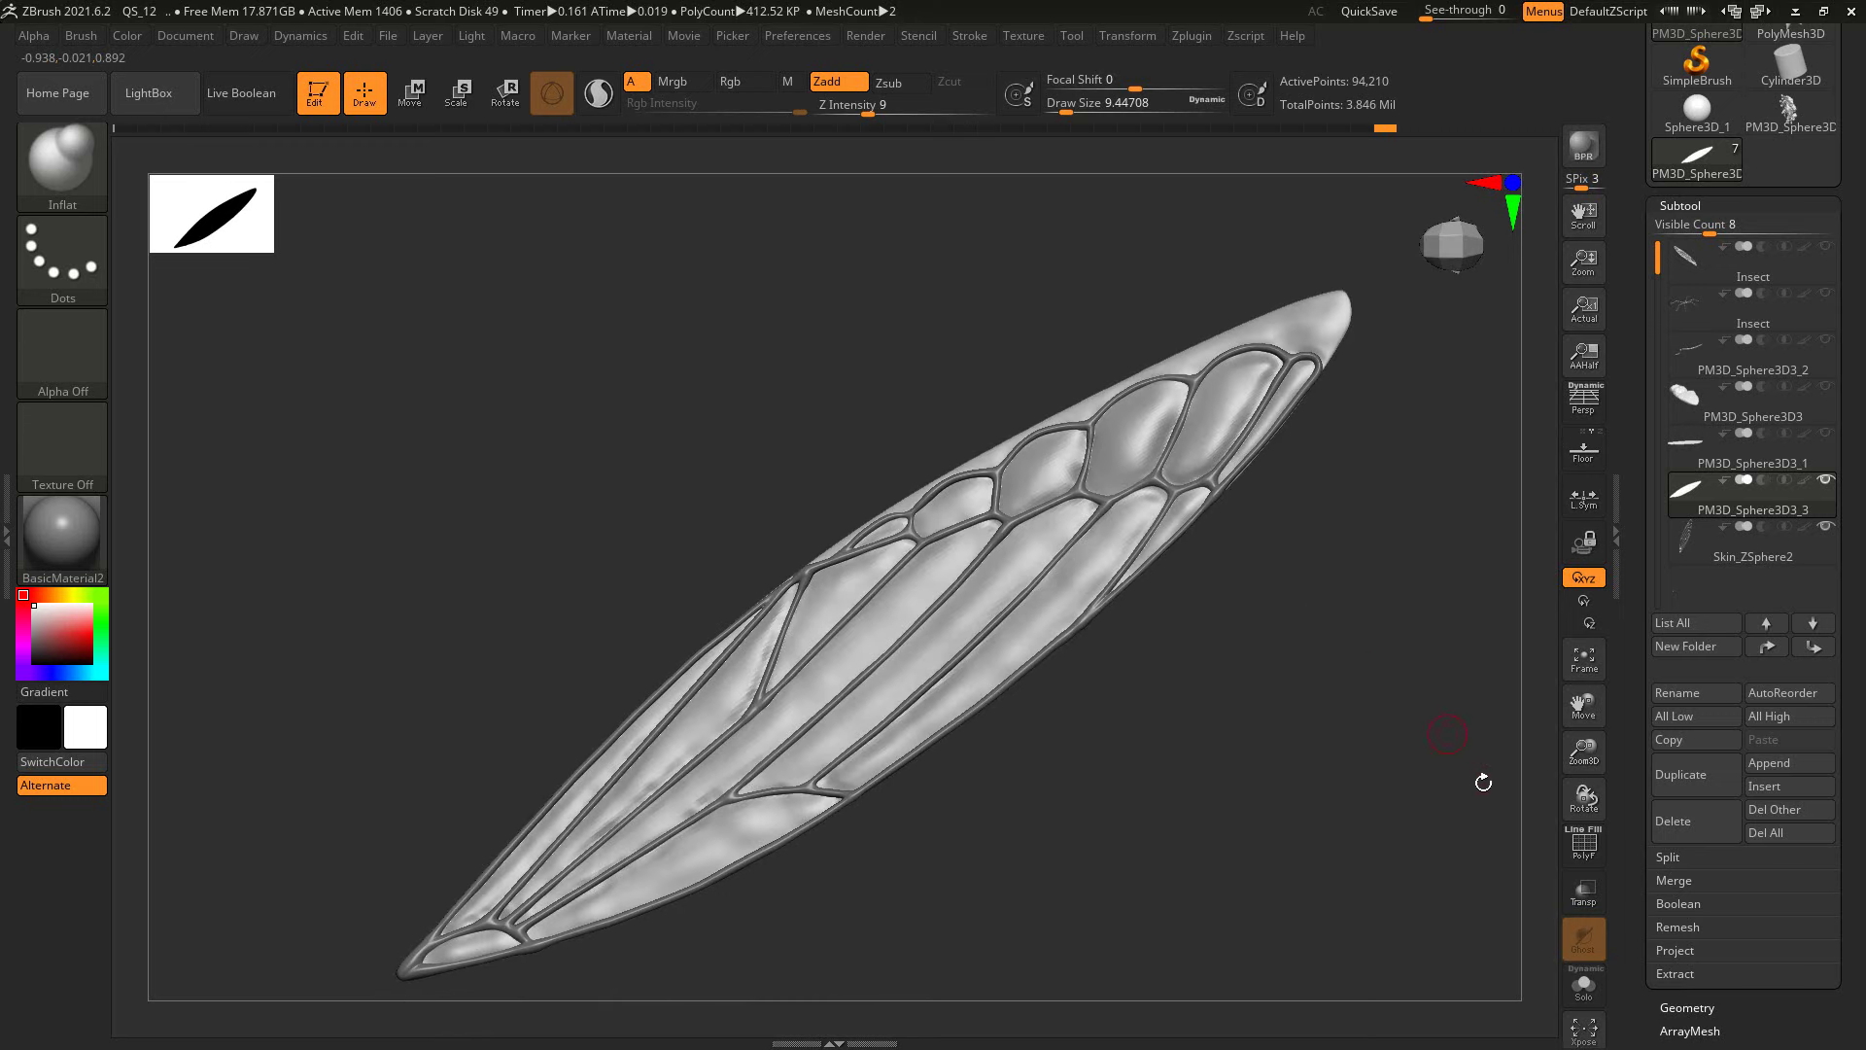
{"action": "left_click_drag", "start_coordinate": [1461, 906], "coordinate": [1379, 738]}
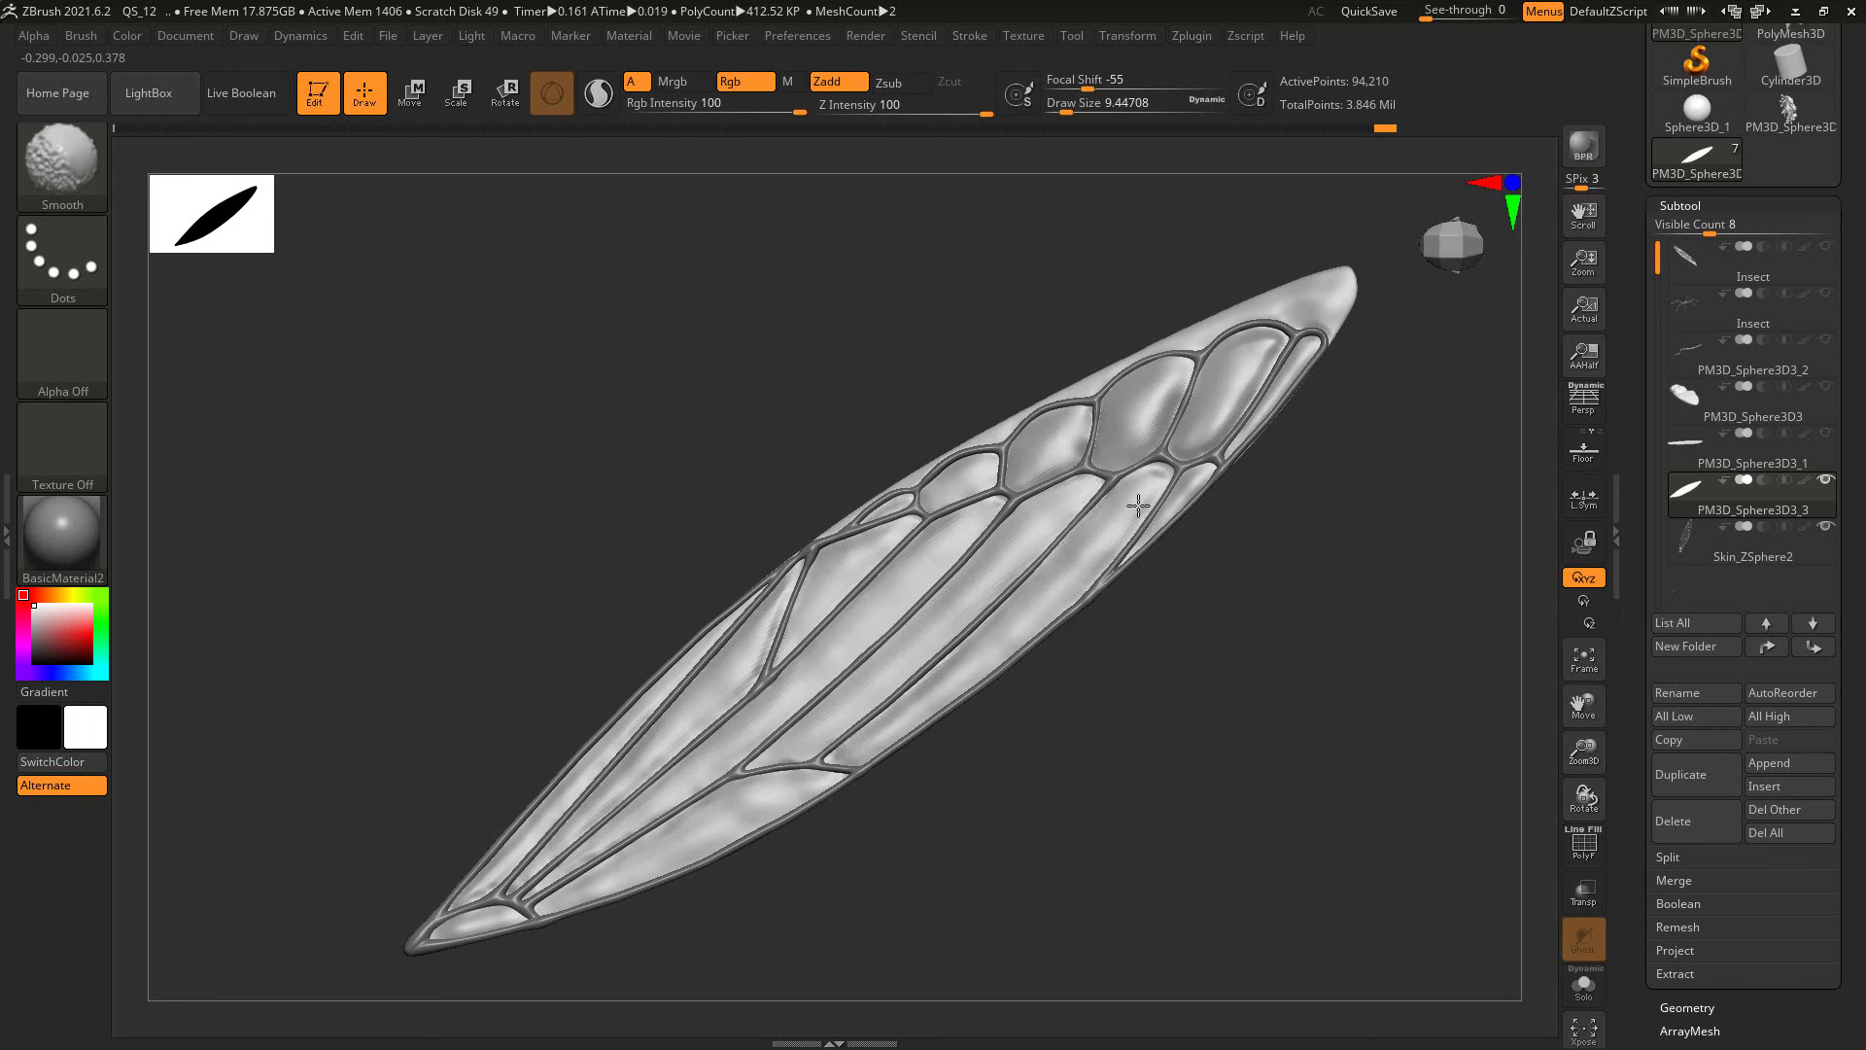
{"action": "key", "text": "ctrl+d"}
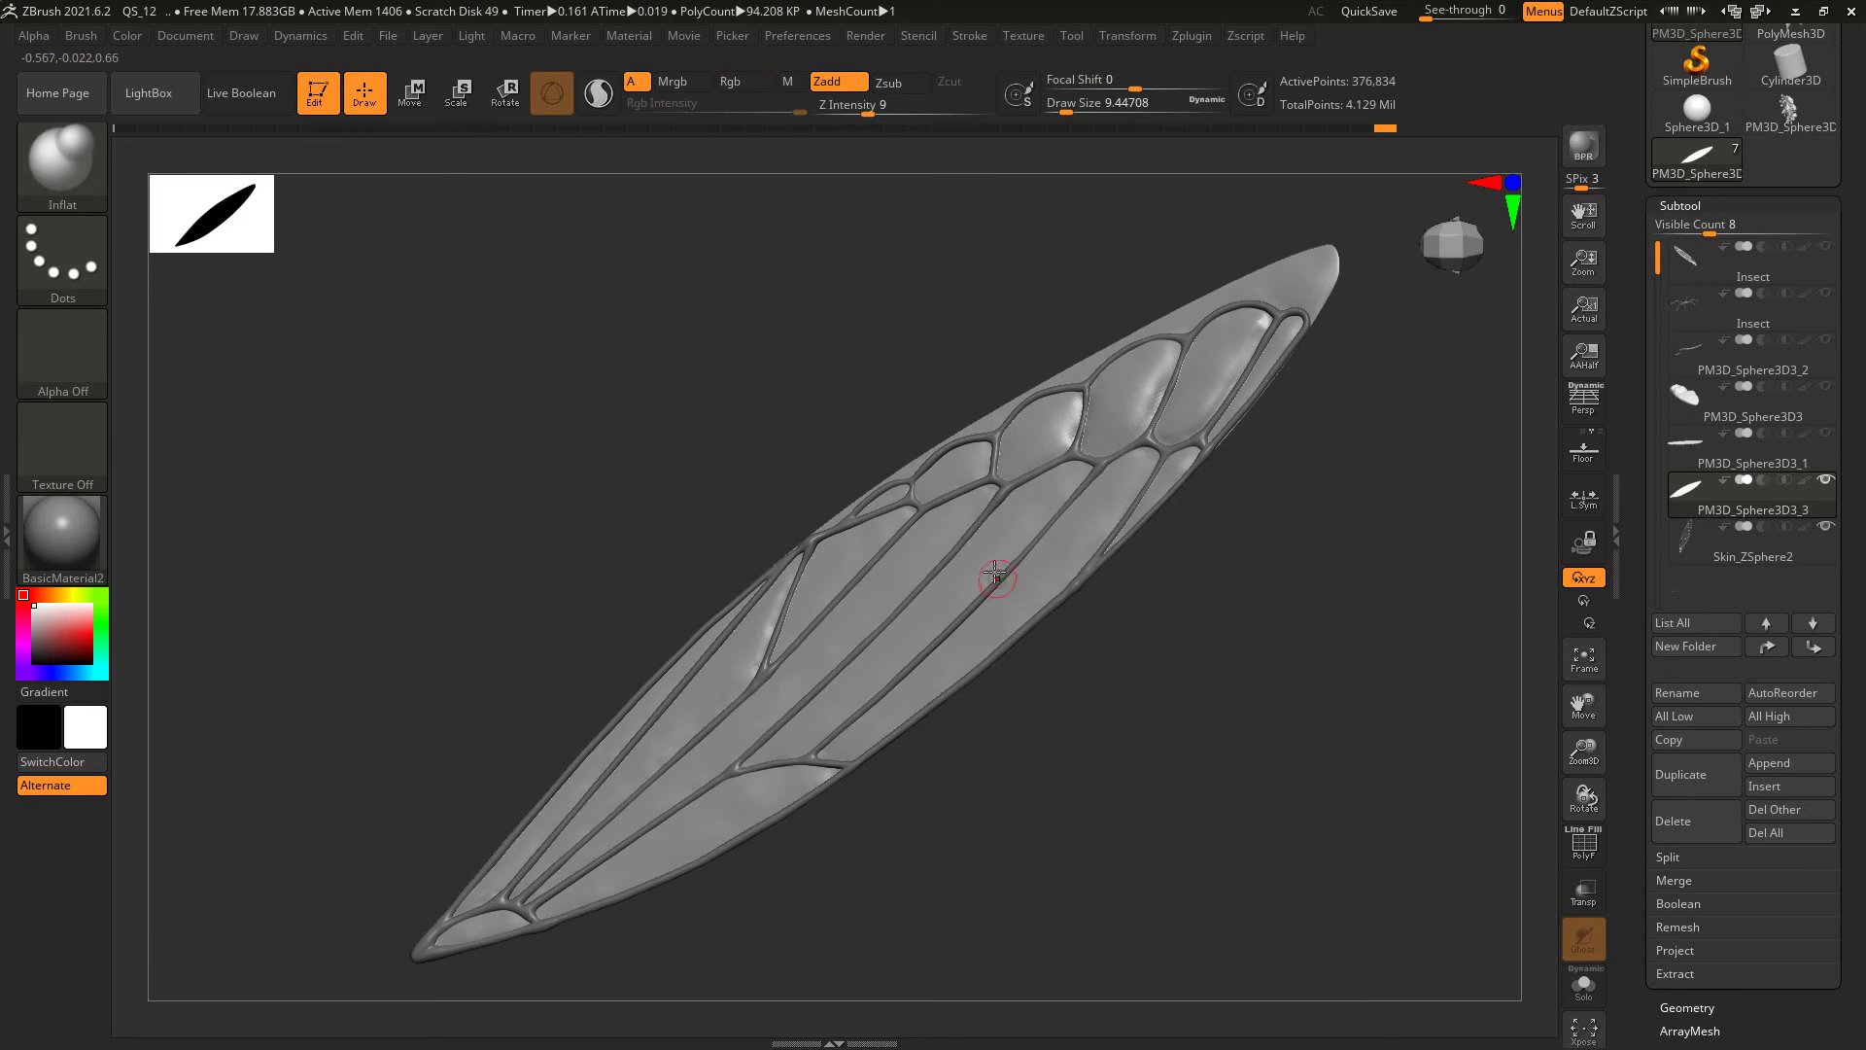
{"action": "mouse_move", "coordinate": [1208, 527]}
{"action": "left_mouse_down"}
{"action": "mouse_move", "coordinate": [1192, 512]}
{"action": "mouse_move", "coordinate": [1208, 467]}
{"action": "left_mouse_up"}
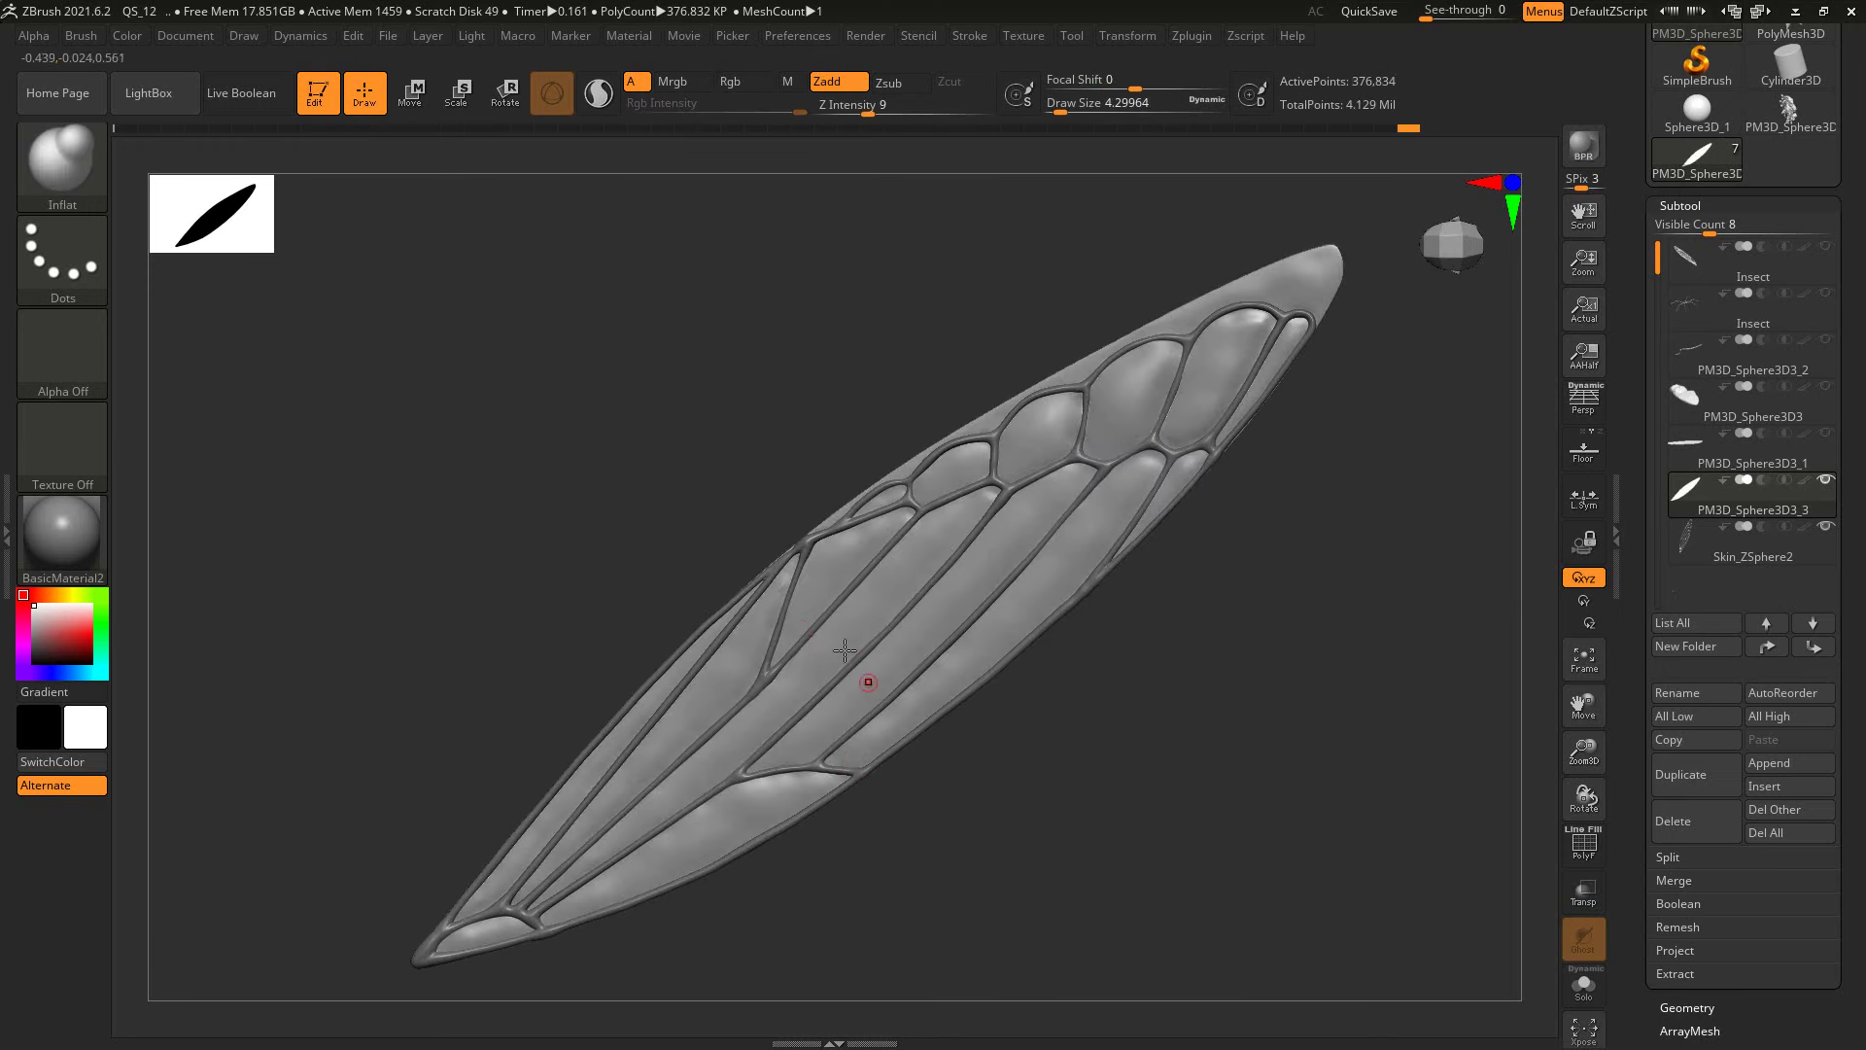
Step: Enlarge the Inflat brush from about 8.42 to about 14.2
{"action": "key", "text": "s"}
{"action": "key", "text": "s"}
{"action": "left_click", "coordinate": [813, 622]}
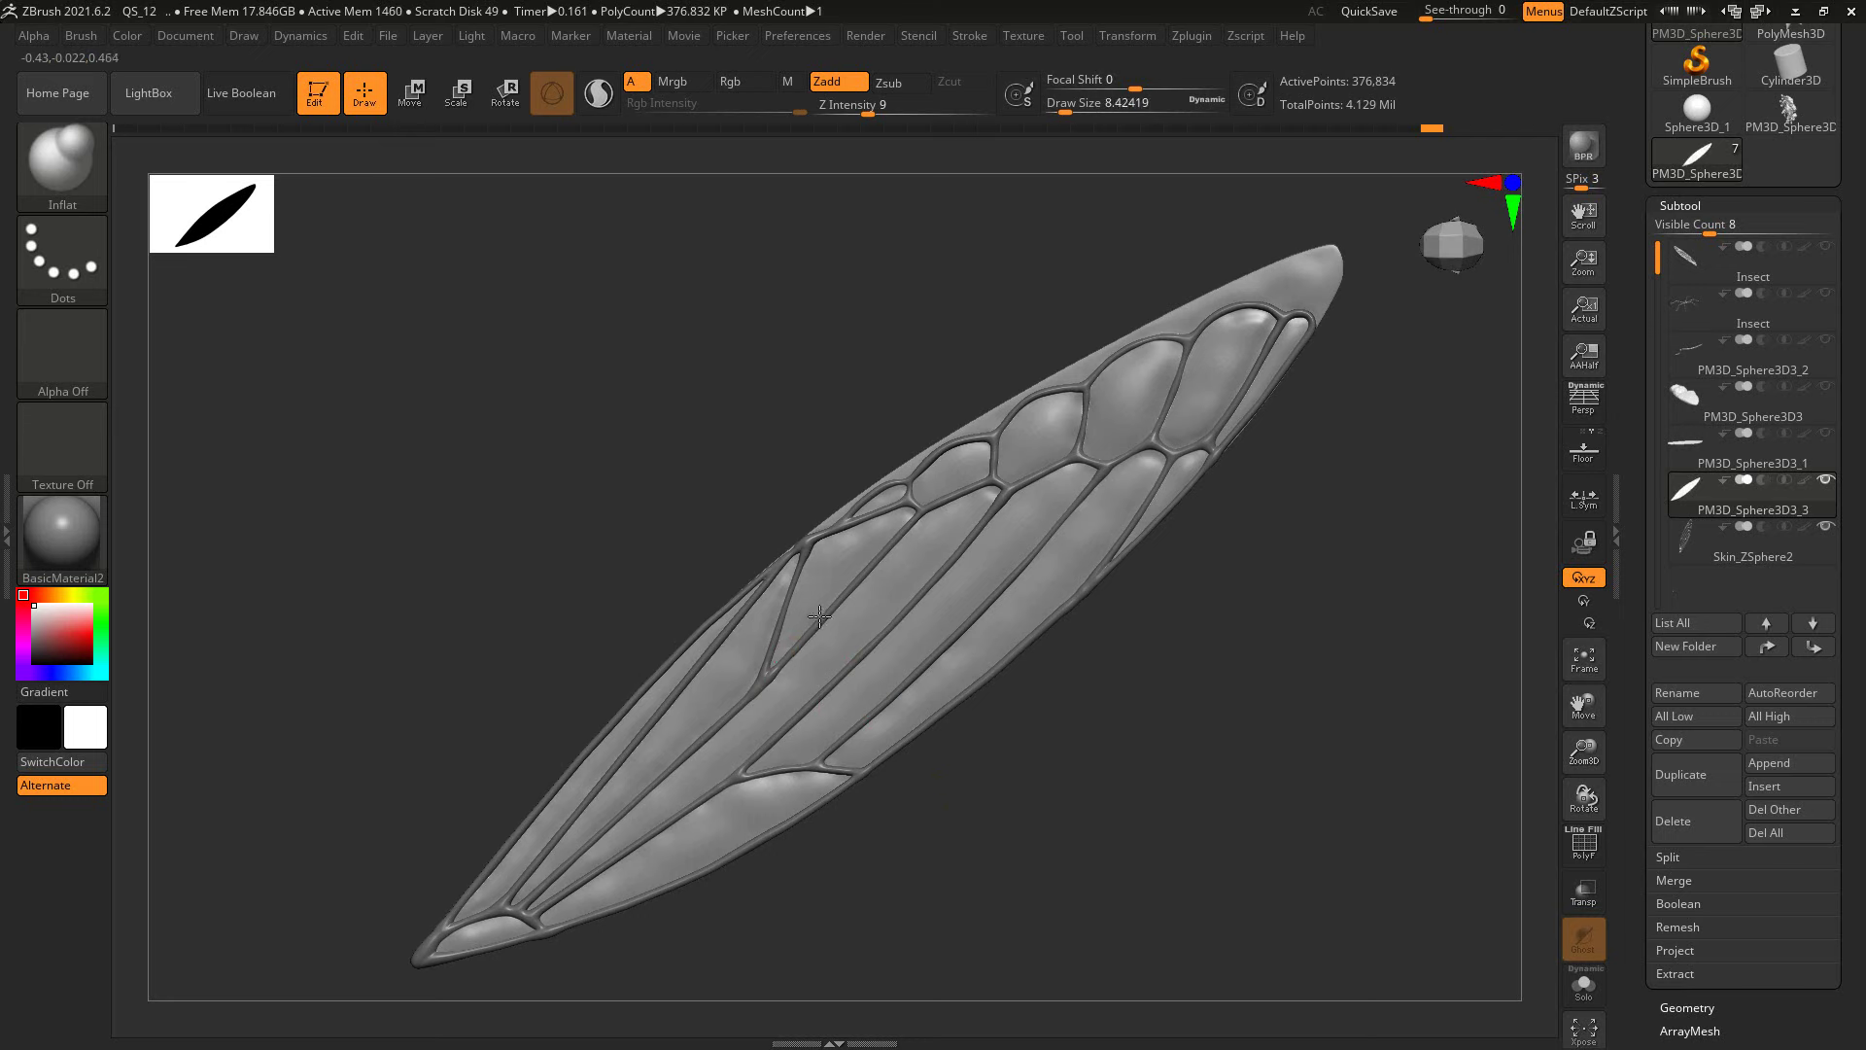
{"action": "mouse_move", "coordinate": [996, 696]}
{"action": "left_mouse_down"}
{"action": "mouse_move", "coordinate": [1033, 750]}
{"action": "mouse_move", "coordinate": [922, 708]}
{"action": "left_mouse_up"}
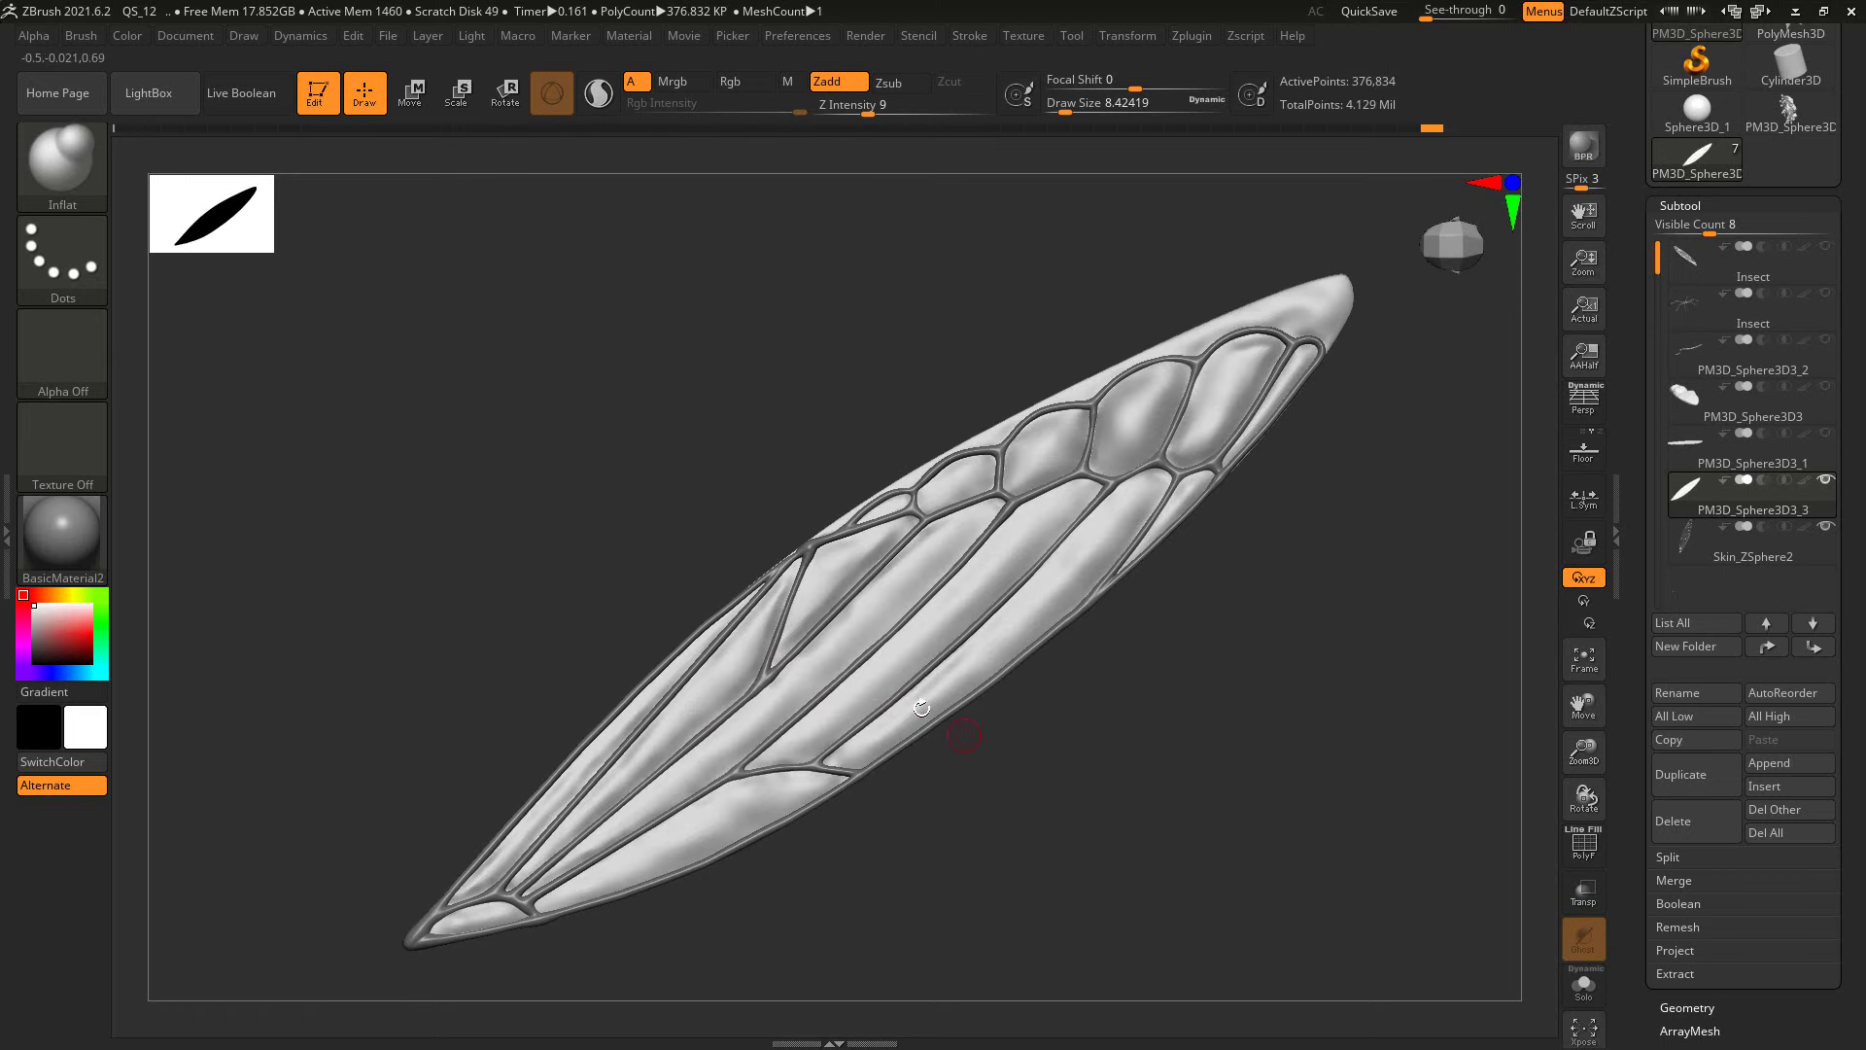
{"action": "key", "text": "s"}
{"action": "left_click", "coordinate": [966, 521]}
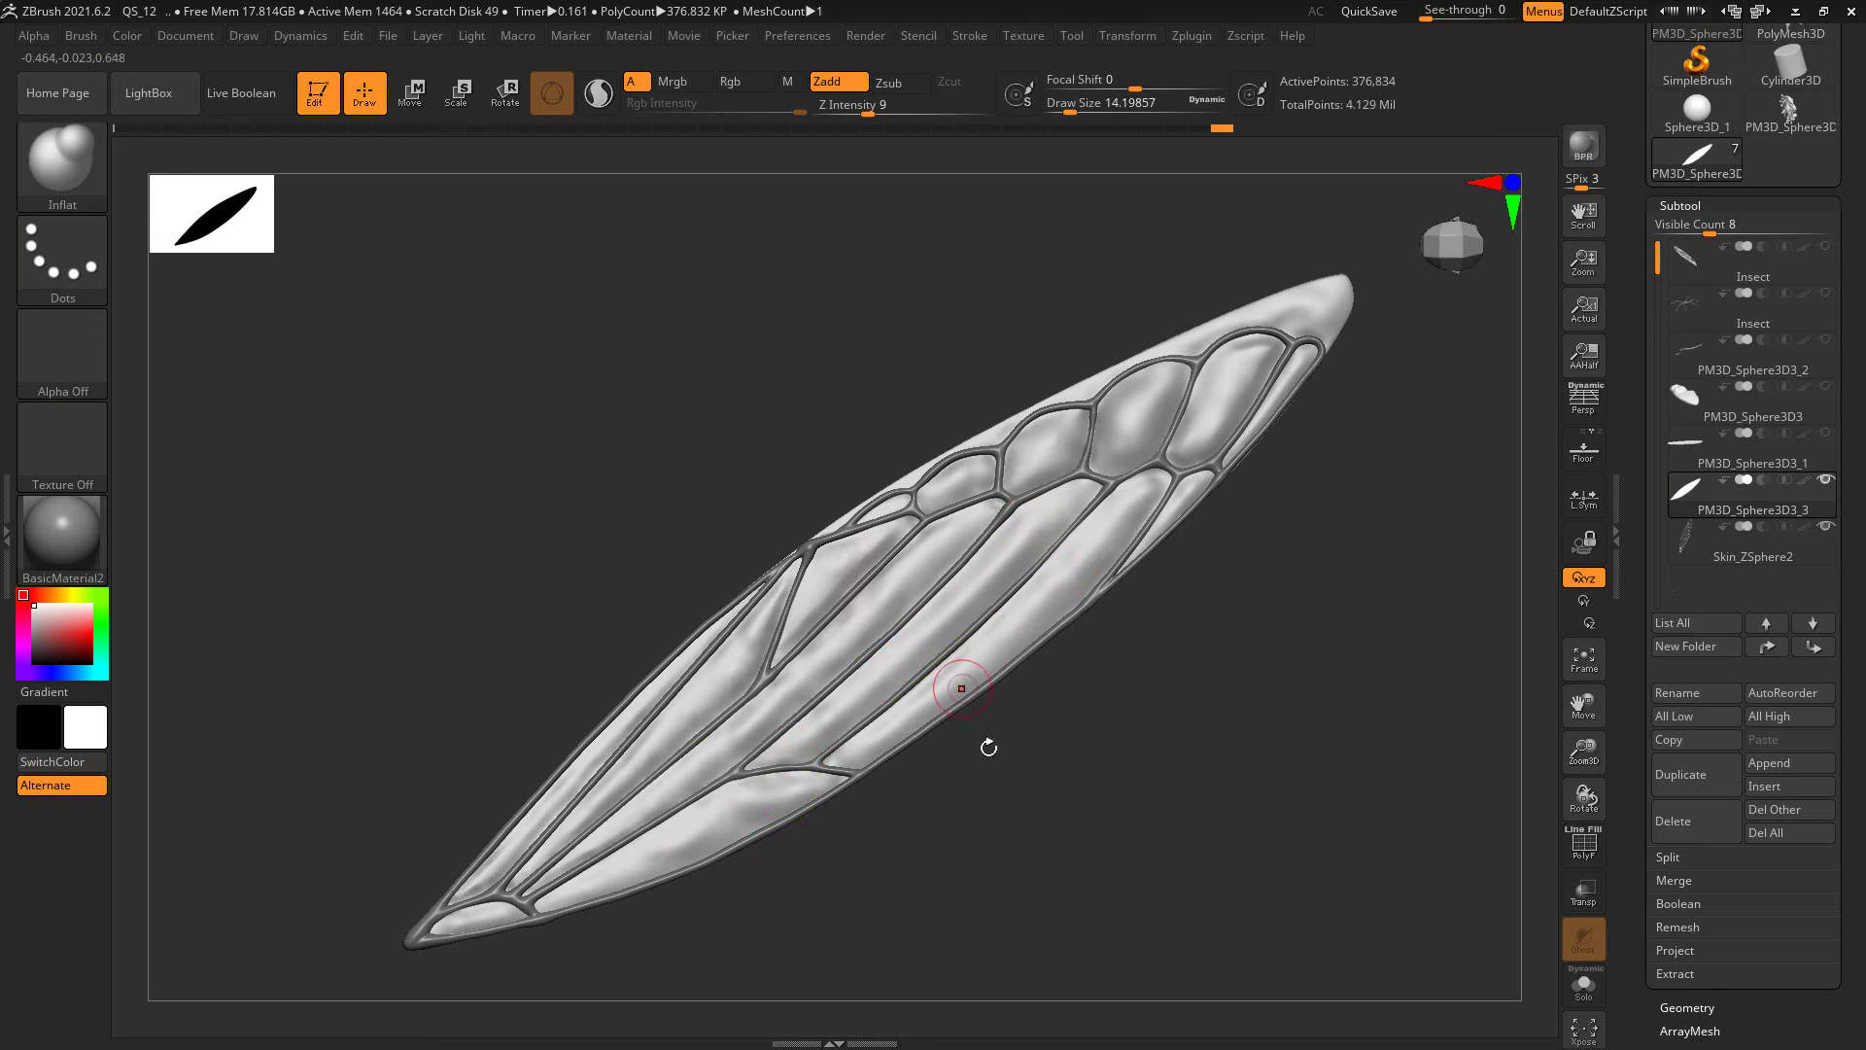
Step: View the wing edge-on and compare flat versus inflated cells via undo/redo, keeping the inflated version
{"action": "left_click_drag", "start_coordinate": [988, 747], "coordinate": [729, 632]}
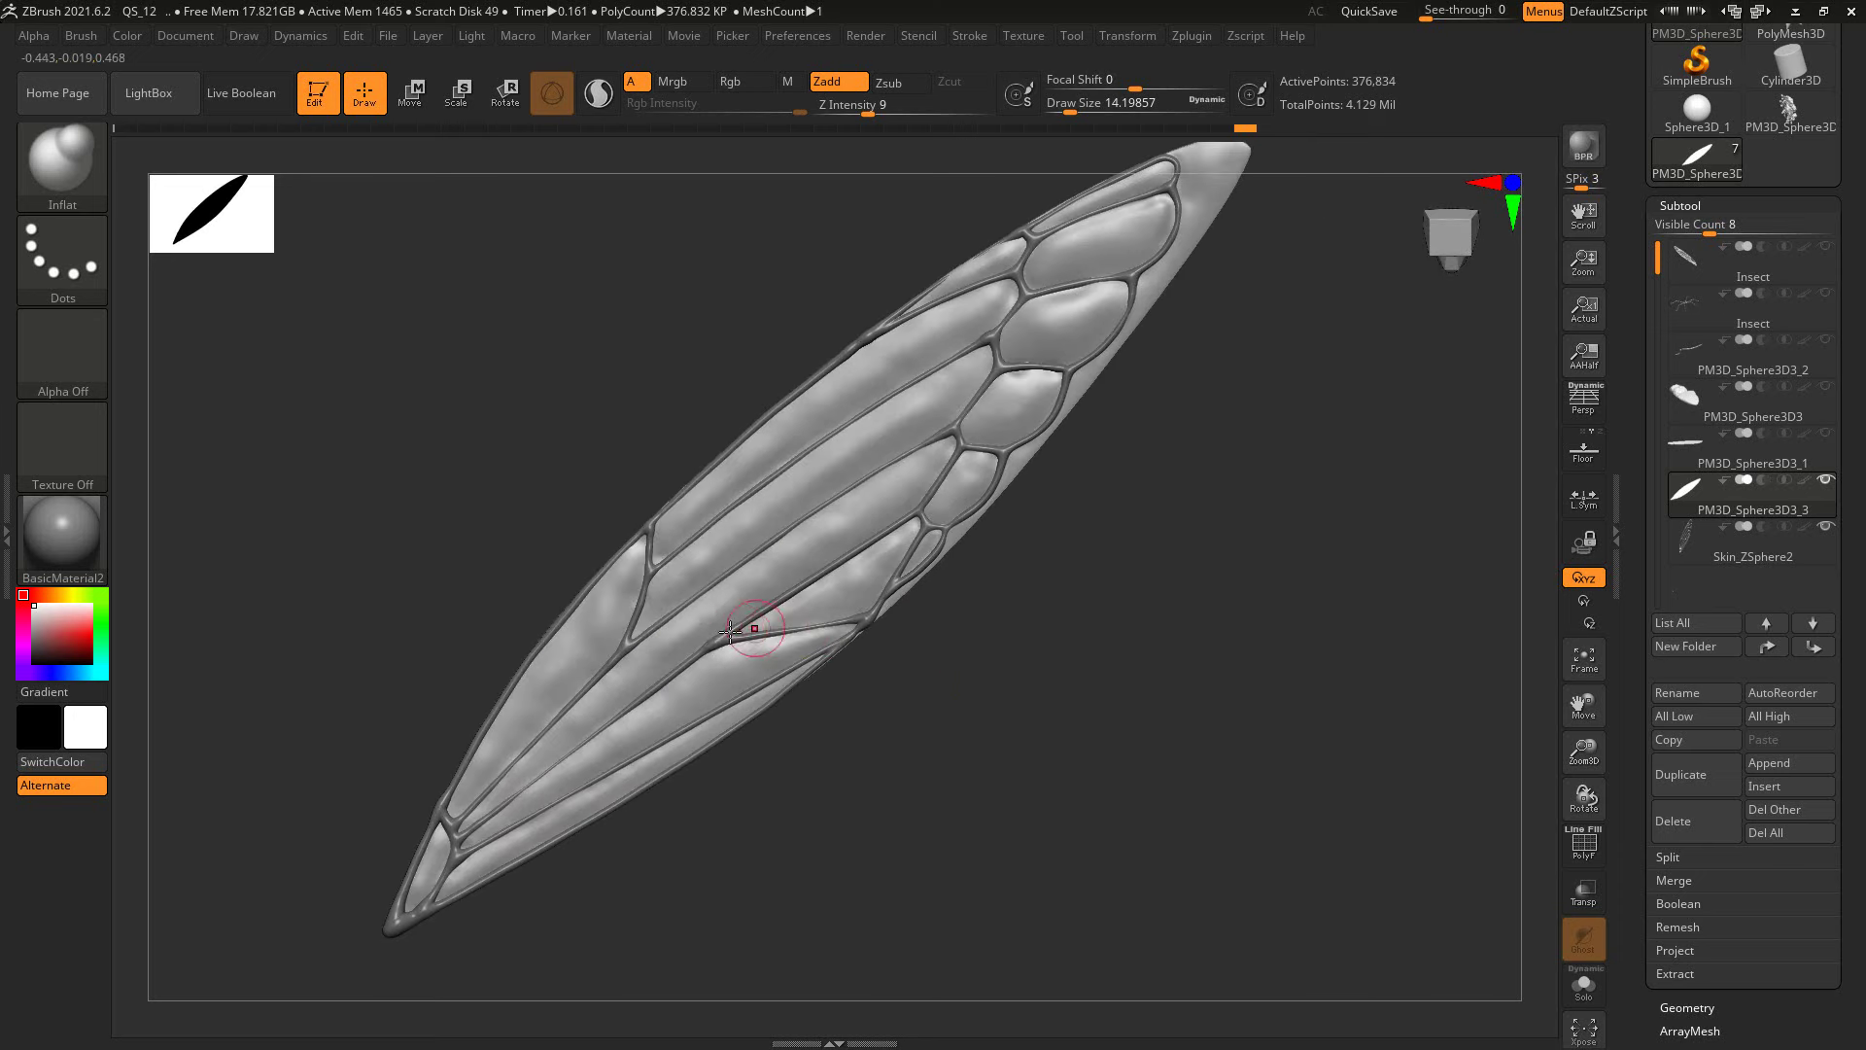
{"action": "mouse_move", "coordinate": [719, 667]}
{"action": "left_mouse_down"}
{"action": "mouse_move", "coordinate": [1069, 719]}
{"action": "mouse_move", "coordinate": [1079, 629]}
{"action": "mouse_move", "coordinate": [1105, 655]}
{"action": "mouse_move", "coordinate": [1030, 596]}
{"action": "mouse_move", "coordinate": [1082, 628]}
{"action": "mouse_move", "coordinate": [1002, 502]}
{"action": "left_mouse_up"}
{"action": "mouse_move", "coordinate": [990, 412]}
{"action": "left_mouse_down"}
{"action": "mouse_move", "coordinate": [1095, 346]}
{"action": "mouse_move", "coordinate": [1111, 289]}
{"action": "left_mouse_up"}
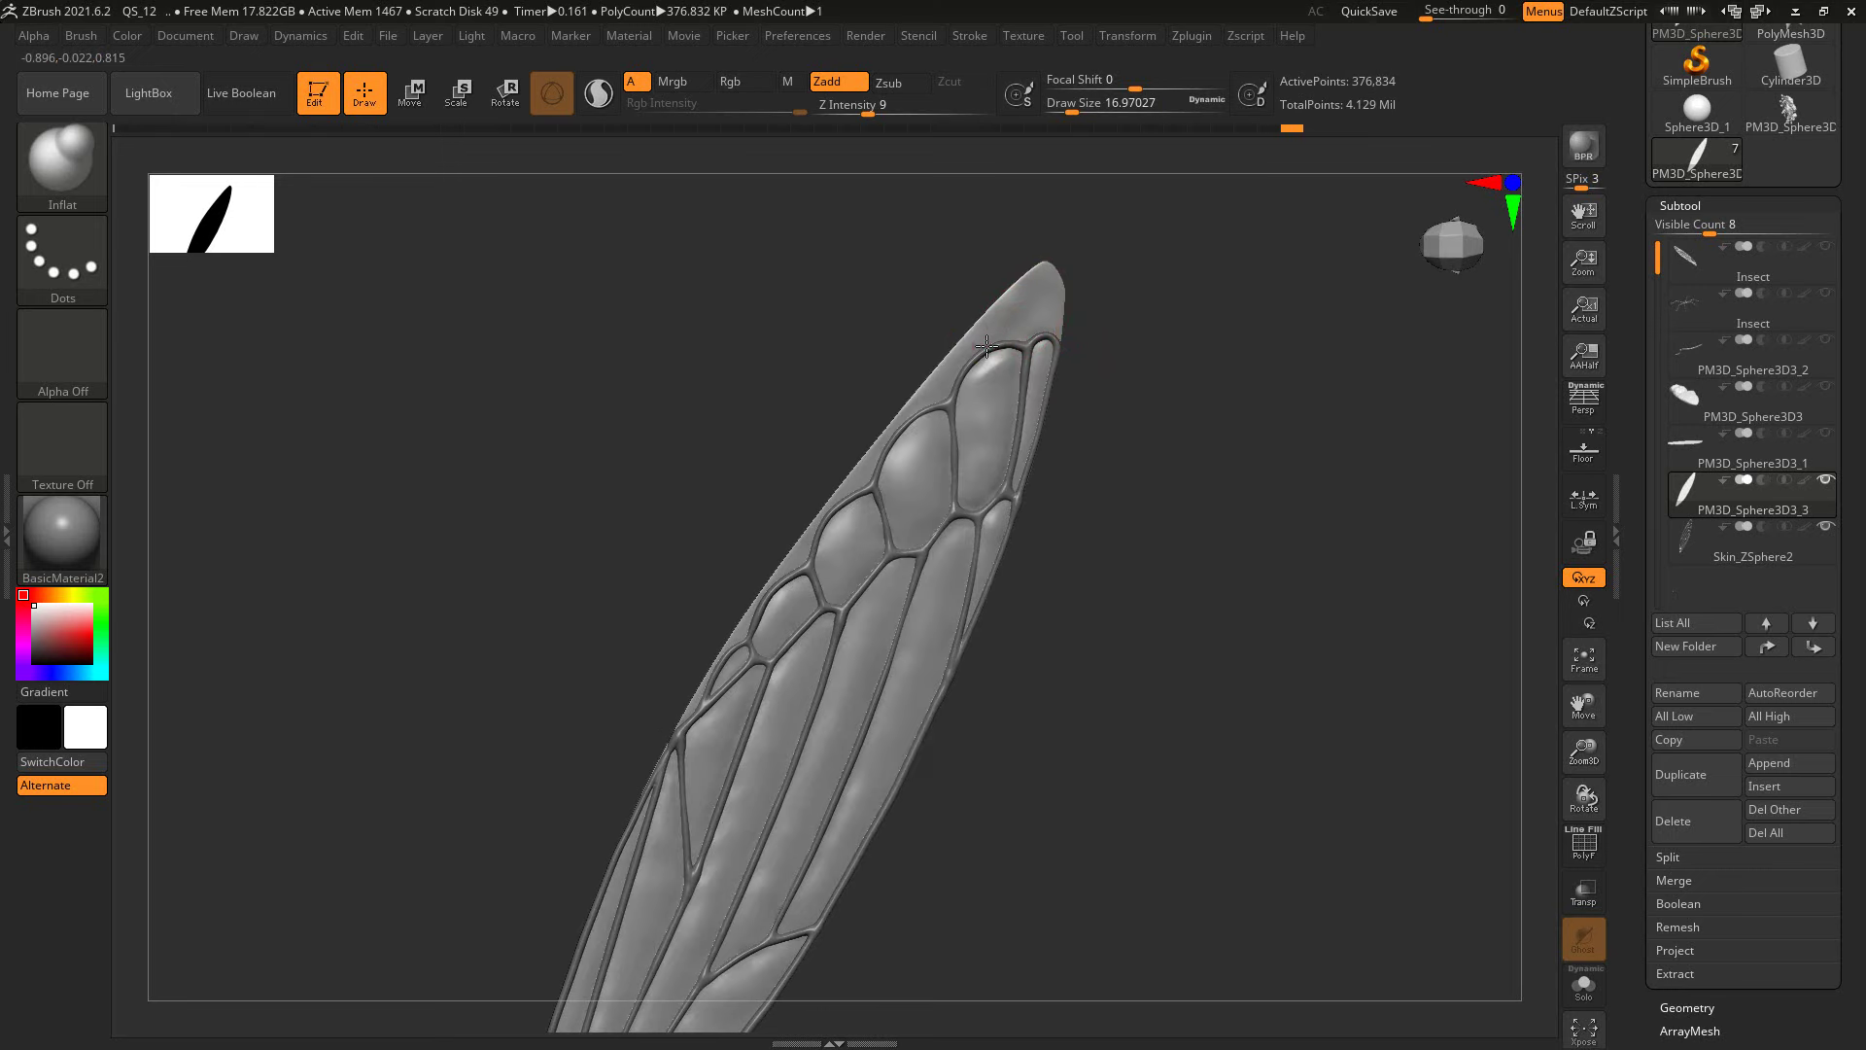
{"action": "key", "text": "ctrl+z"}
{"action": "key", "text": "ctrl+shift+z"}
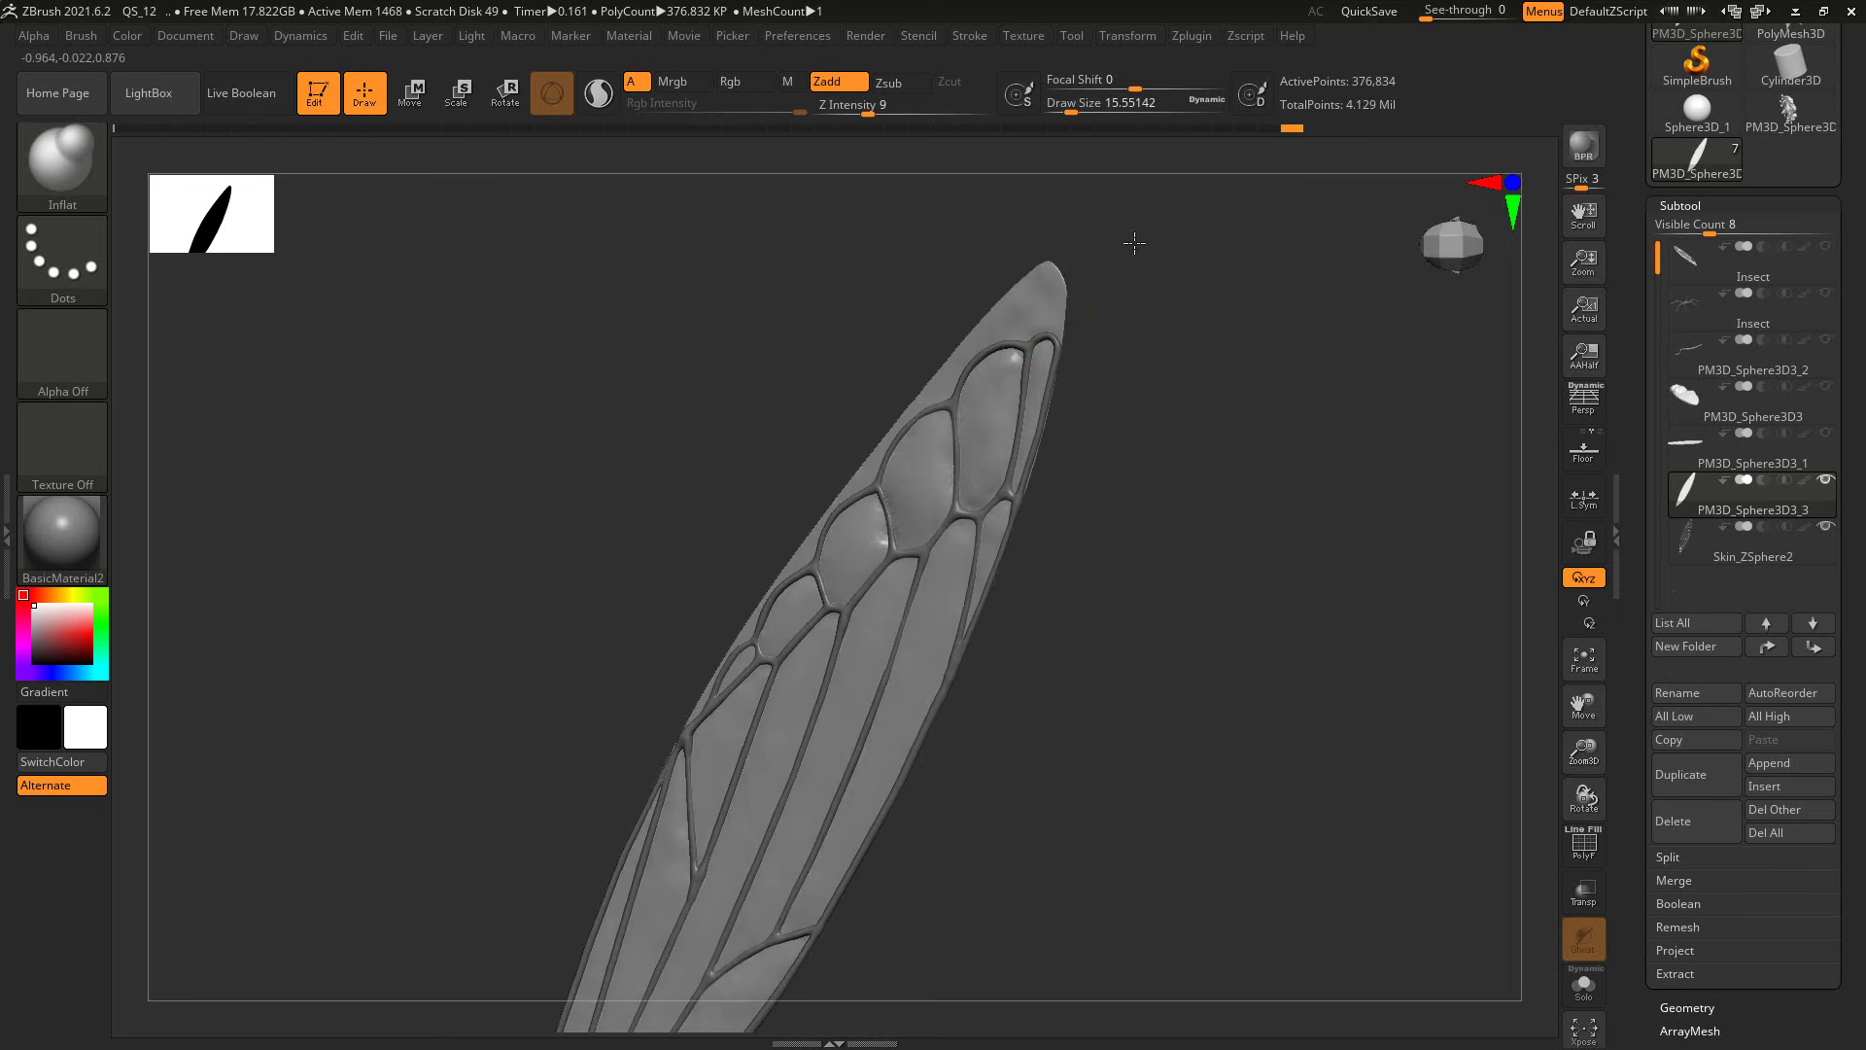
{"action": "key", "text": "ctrl+z"}
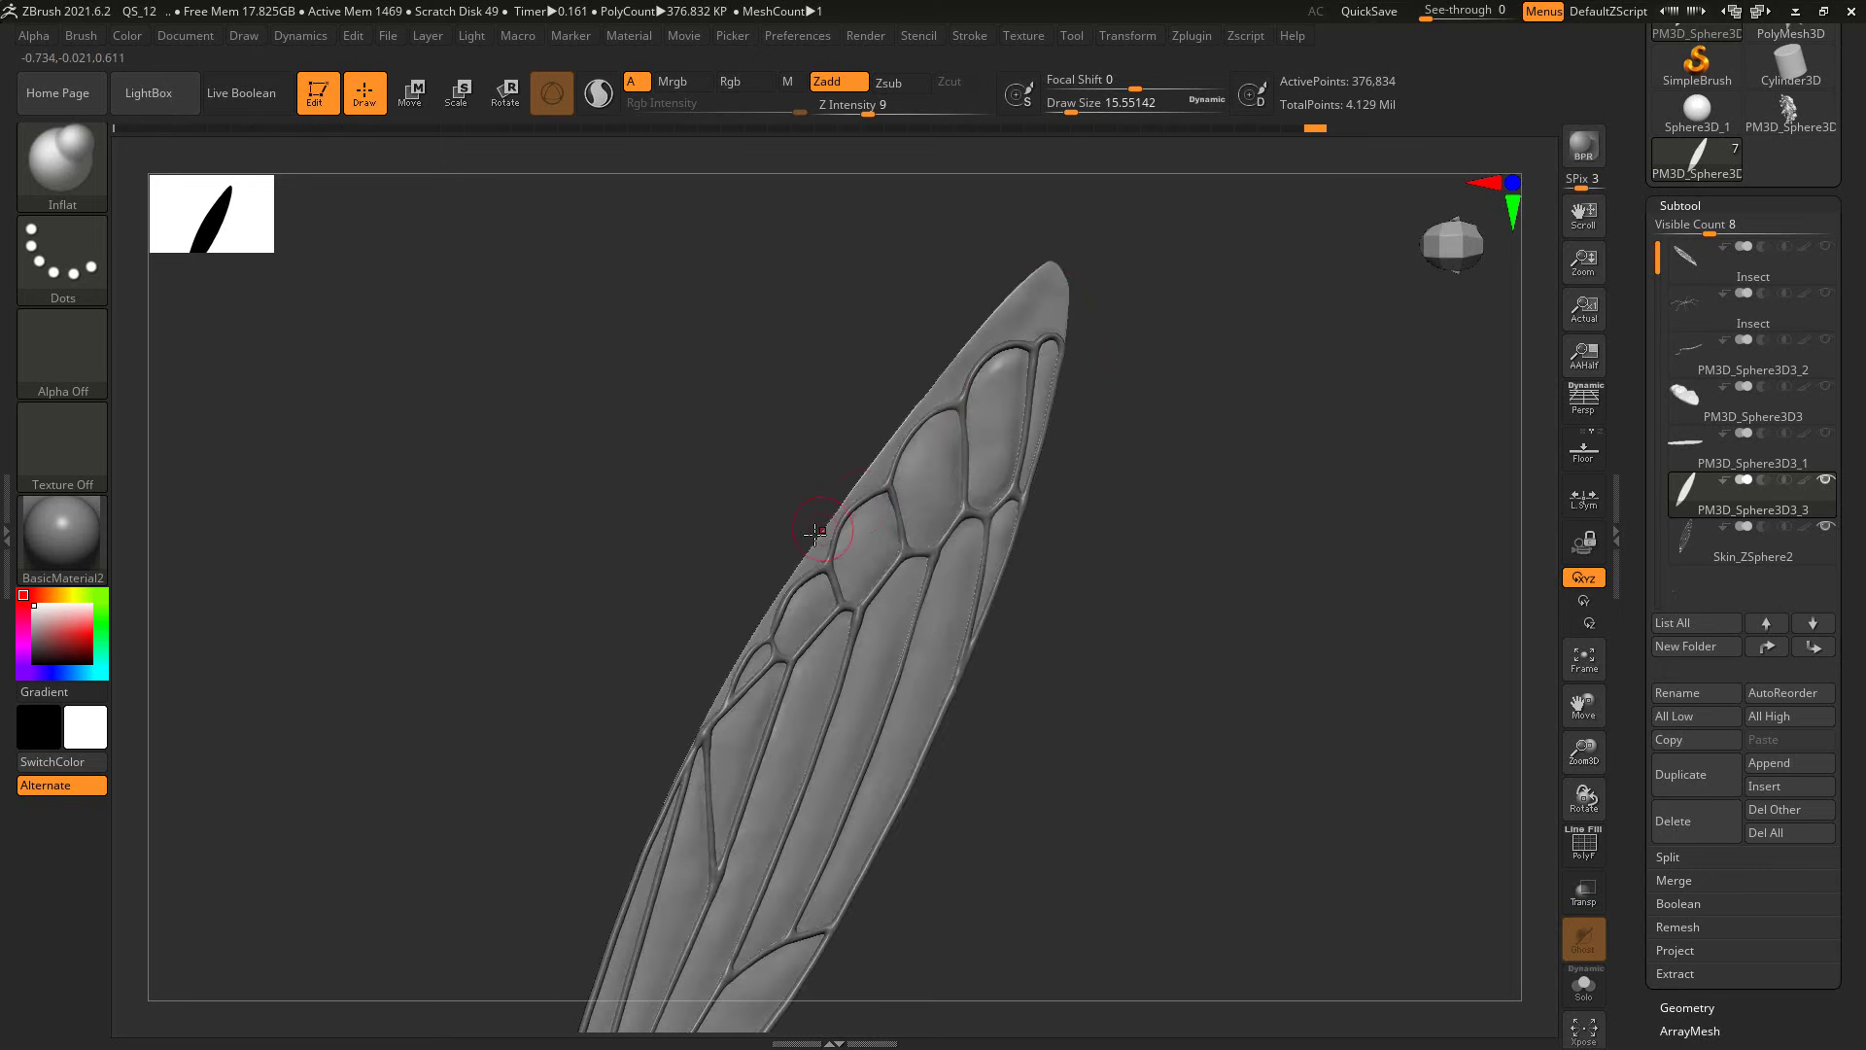
{"action": "key", "text": "ctrl+shift+z"}
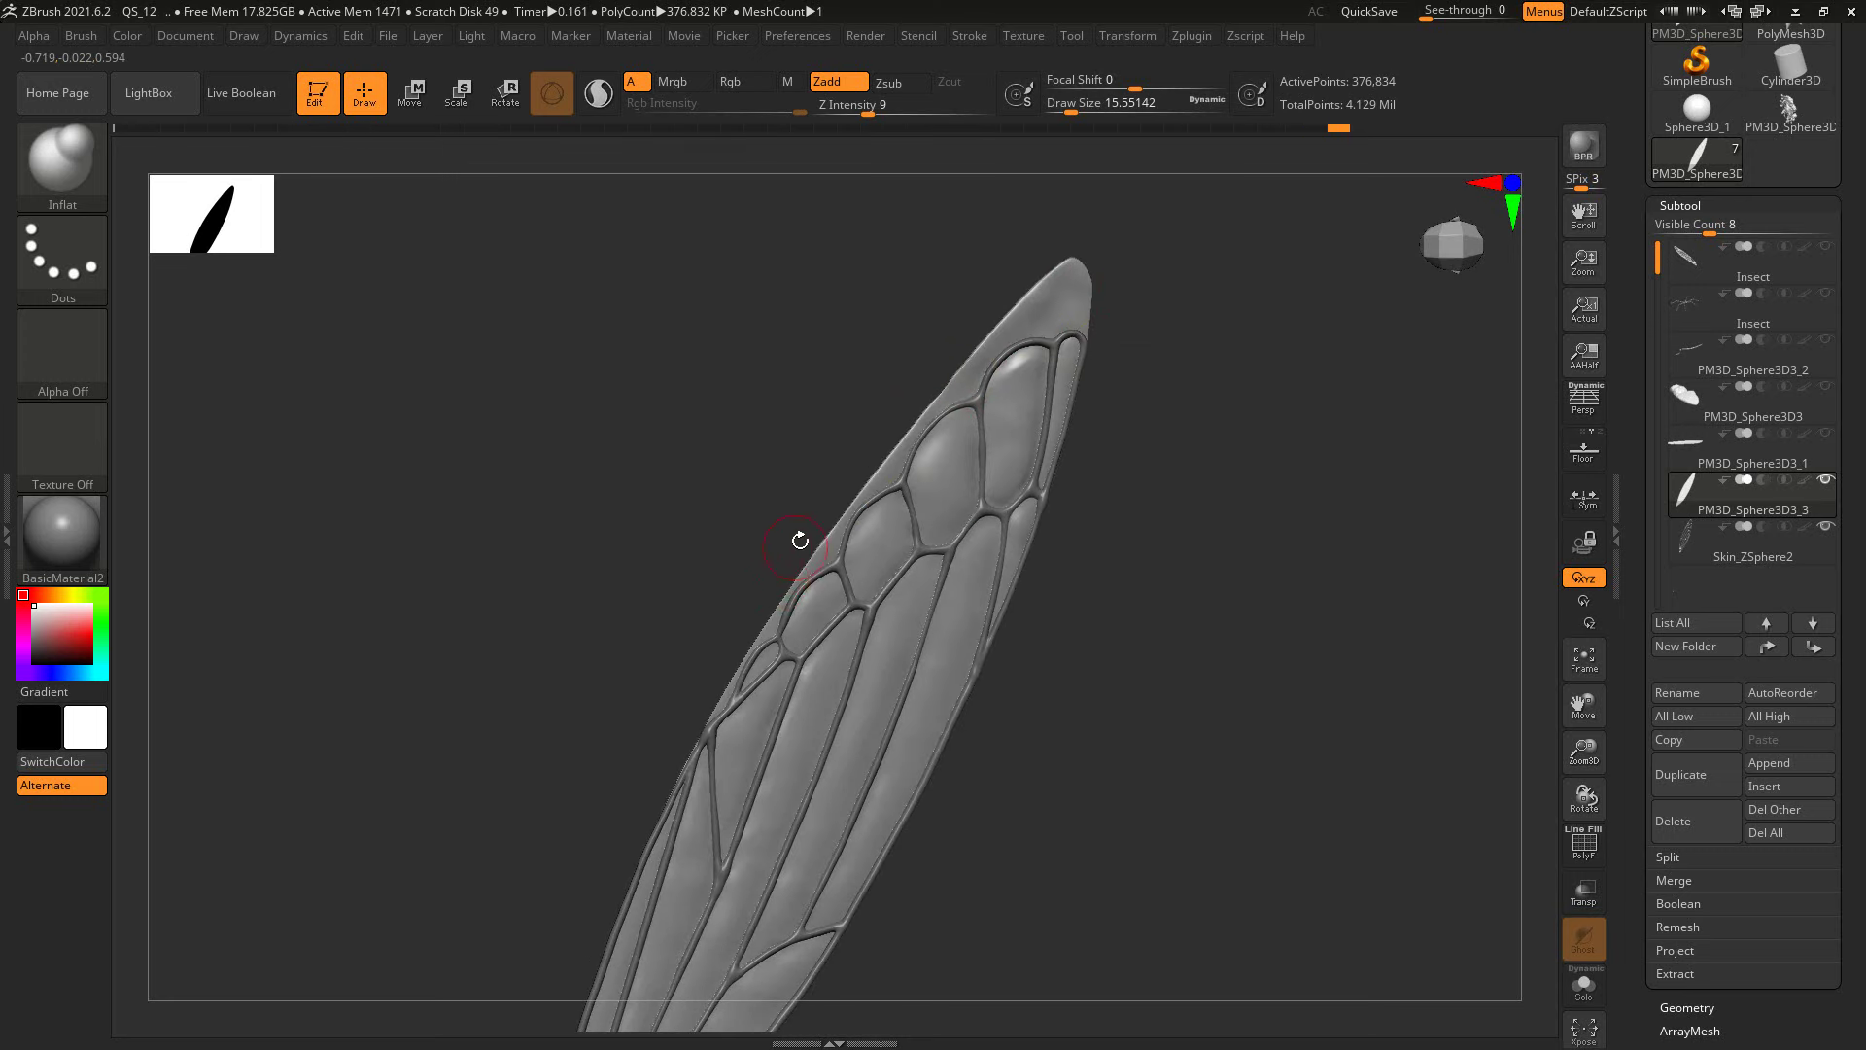
{"action": "key", "text": "ctrl+z"}
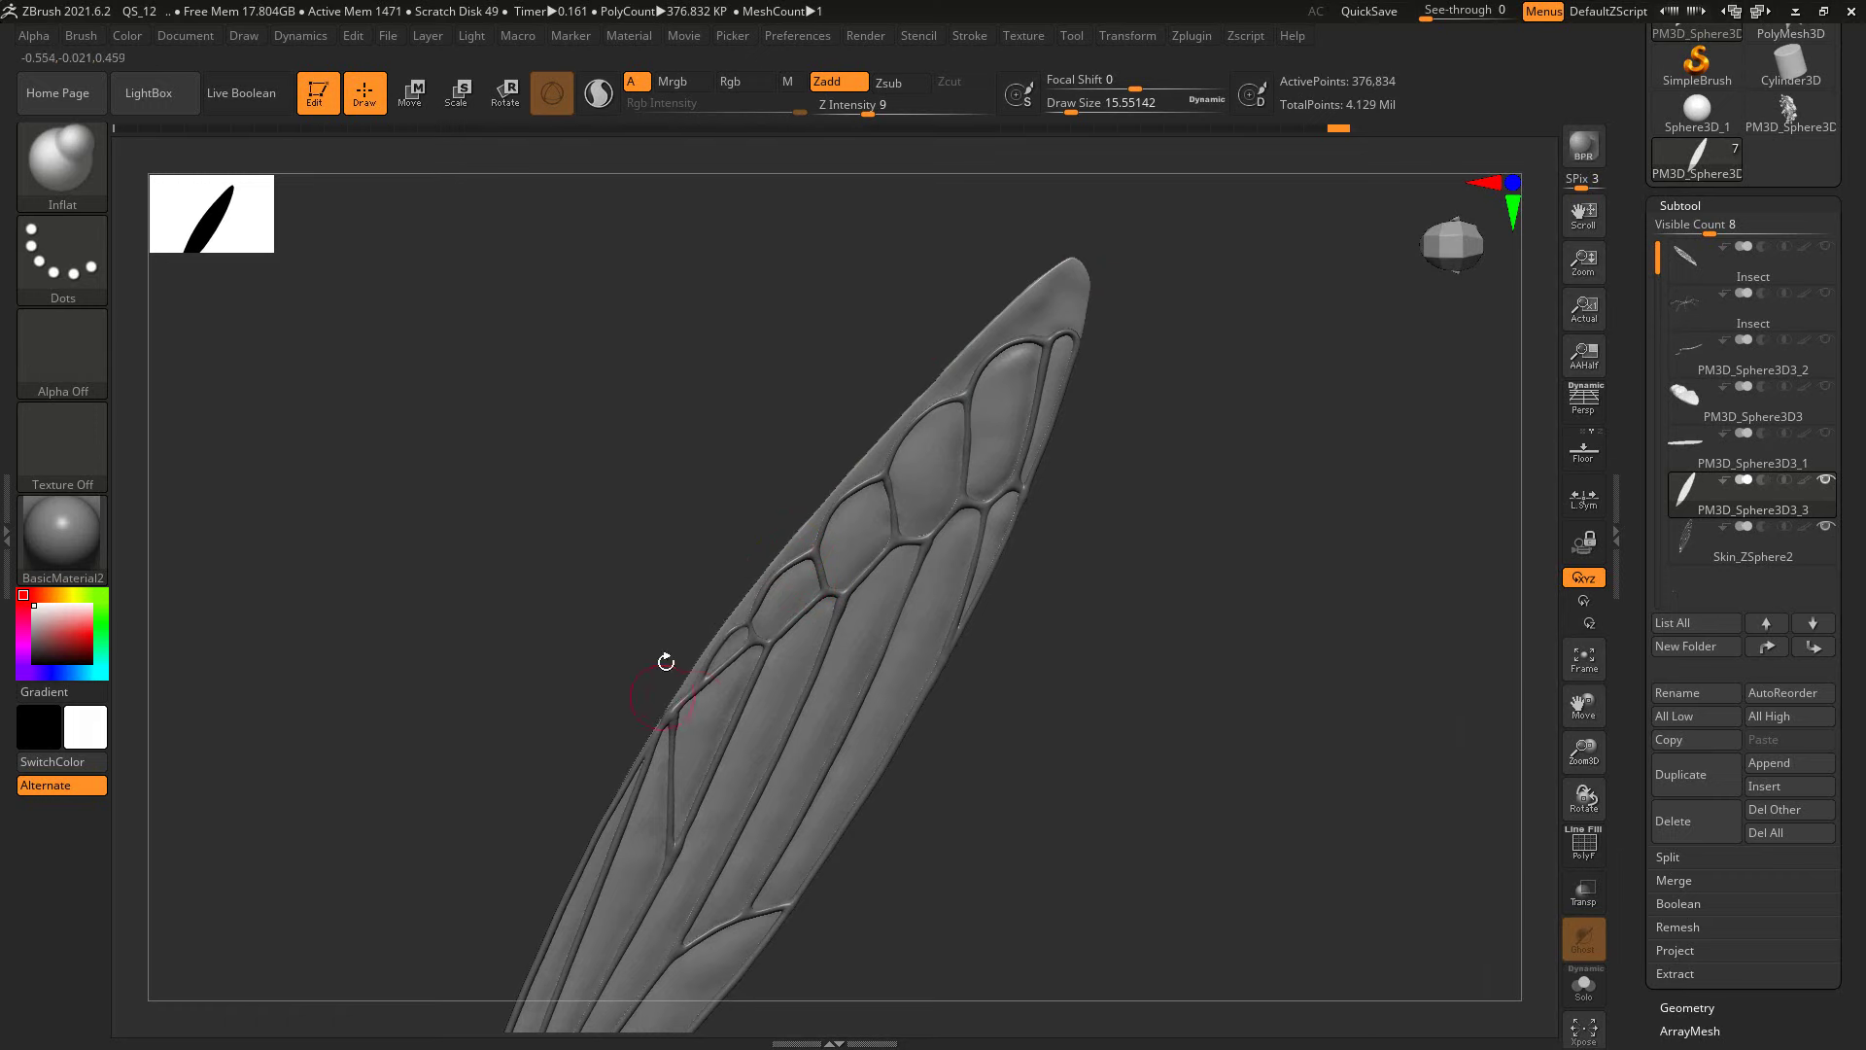
{"action": "key", "text": "ctrl+shift+z"}
Step: Restore the inflated cells and smooth the membrane from the wing base upward
{"action": "key", "text": "ctrl+shift+z"}
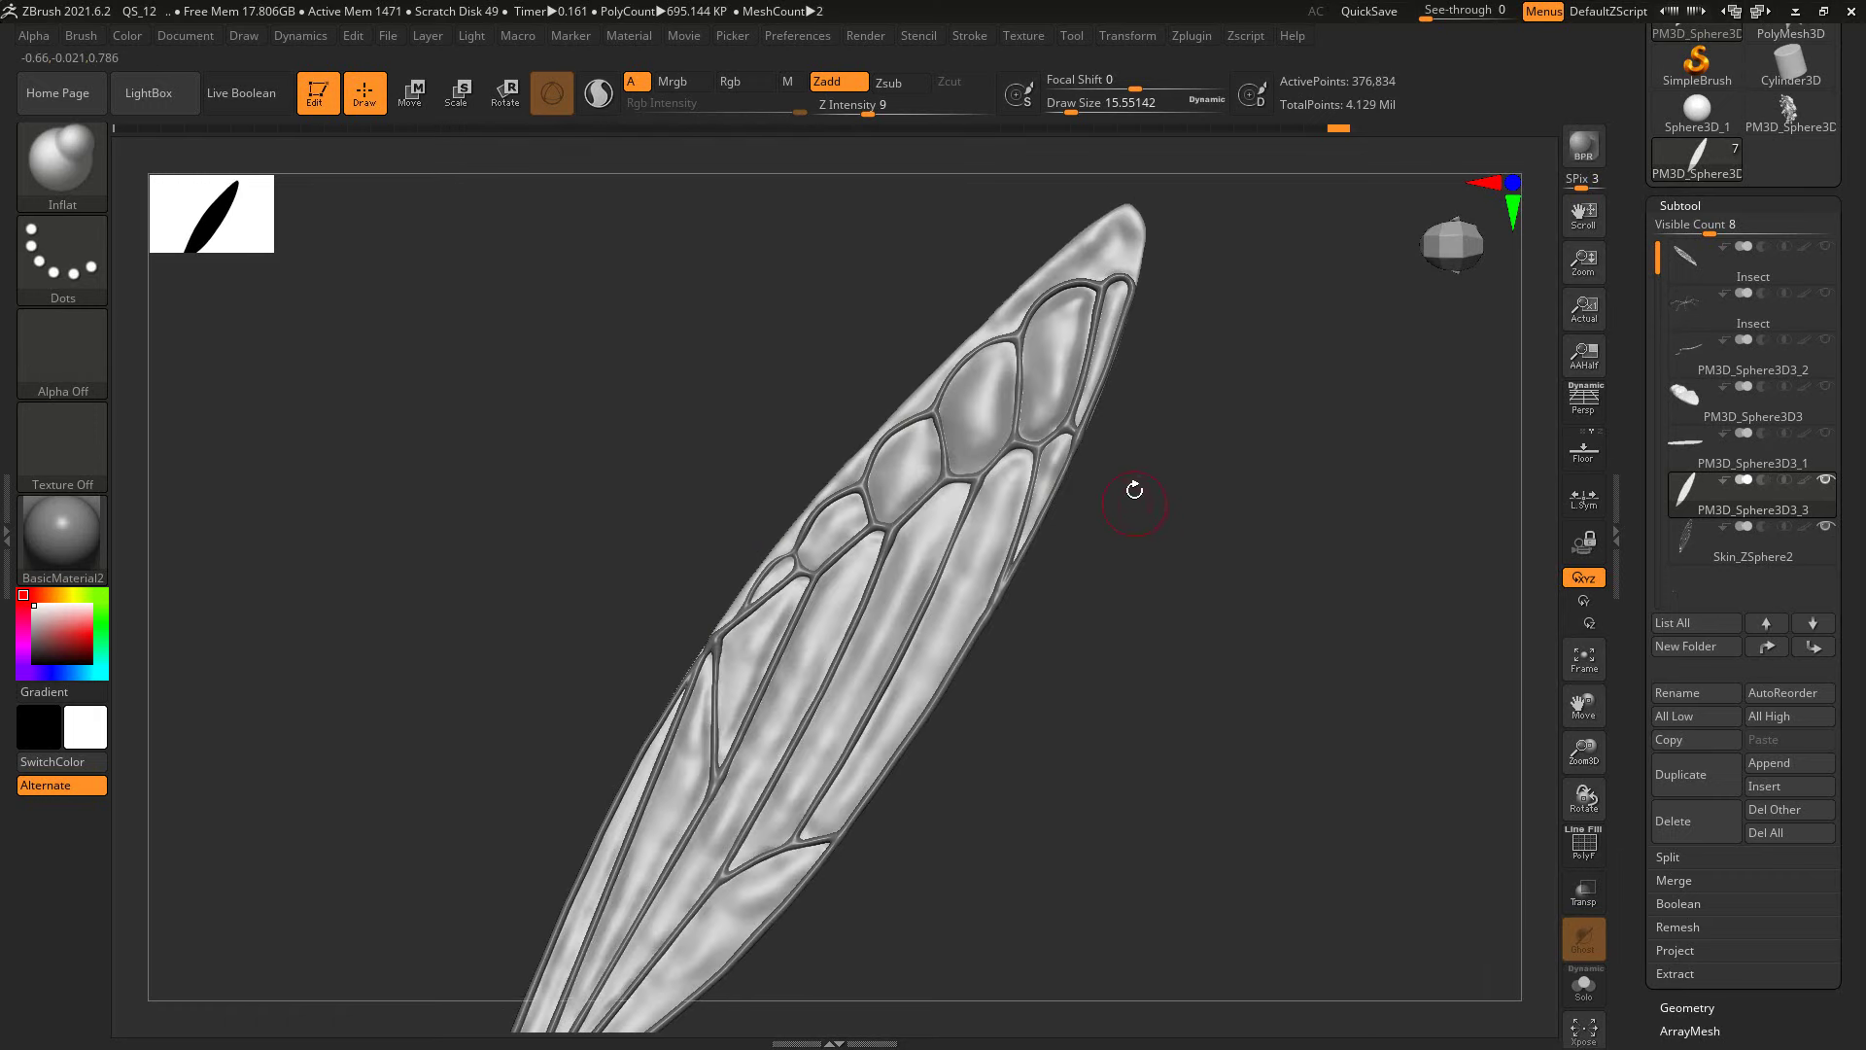
{"action": "key", "text": "ctrl+z"}
{"action": "key", "text": "ctrl+shift+z"}
{"action": "left_click_drag", "start_coordinate": [1172, 269], "coordinate": [1210, 362]}
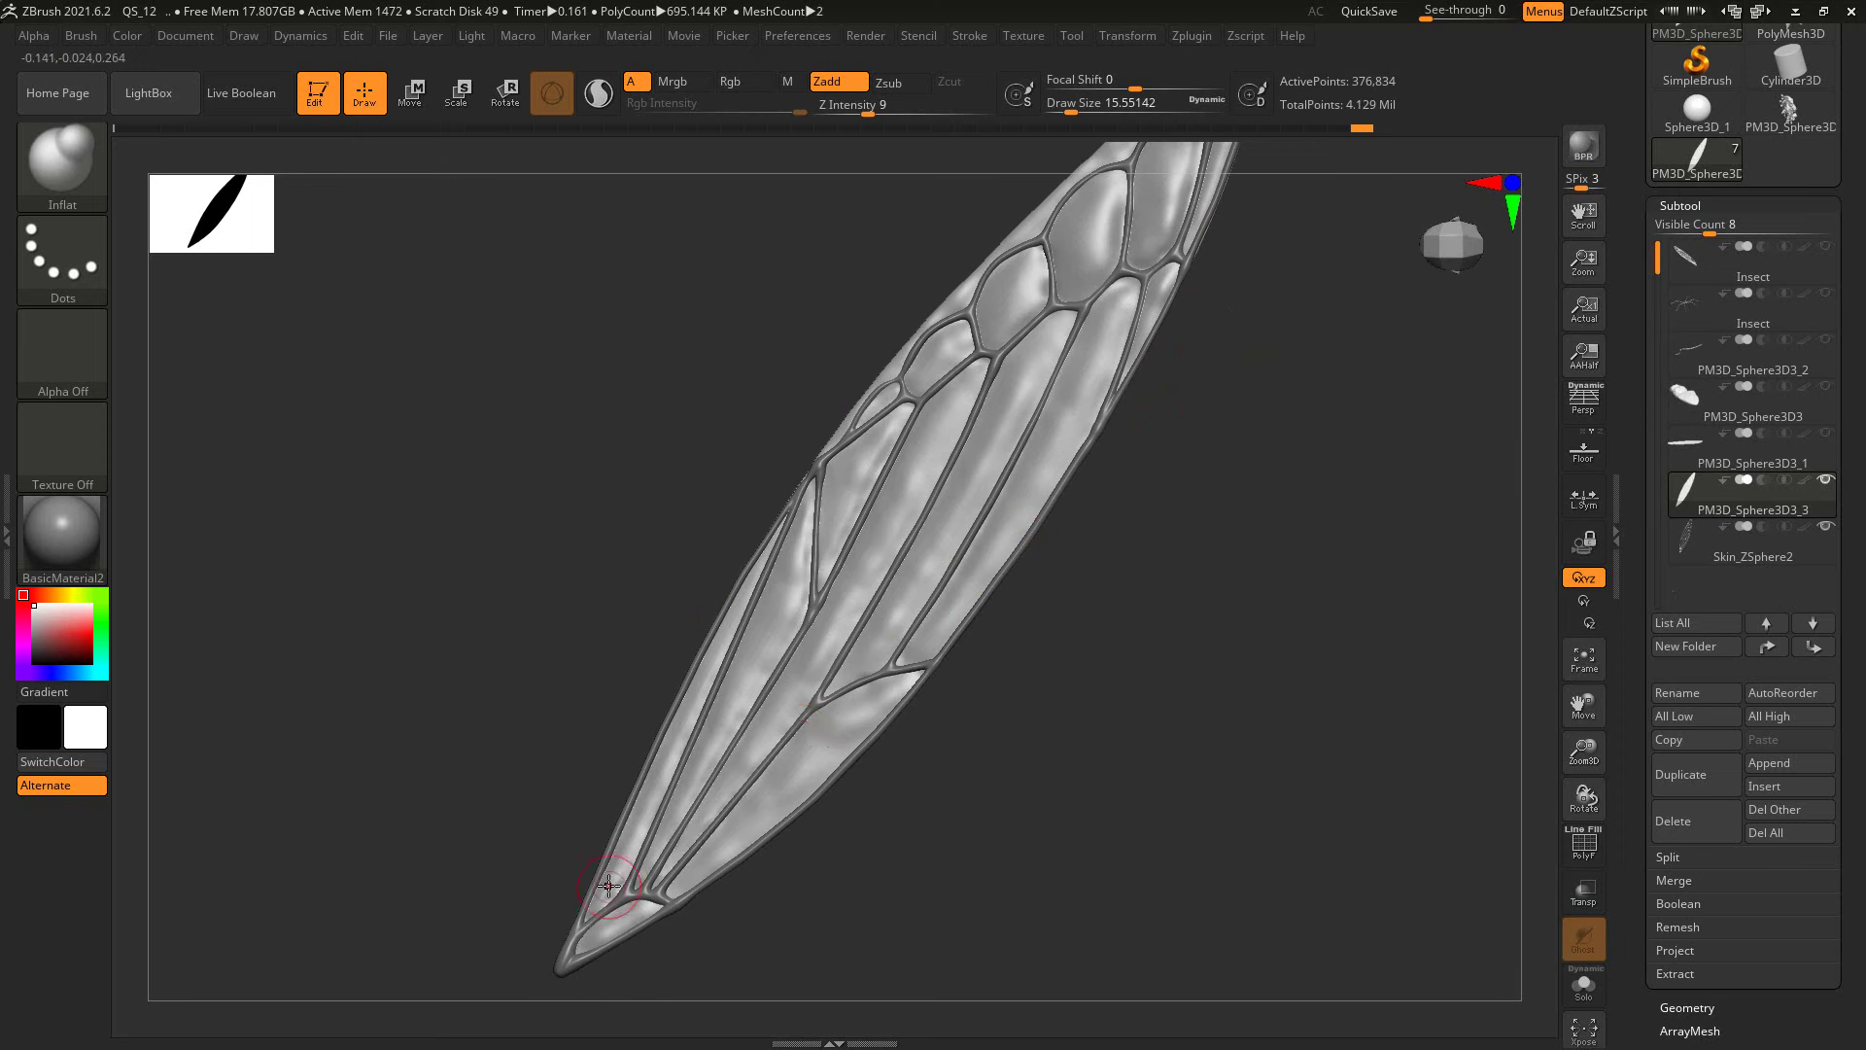
{"action": "left_click_drag", "start_coordinate": [708, 884], "coordinate": [613, 856]}
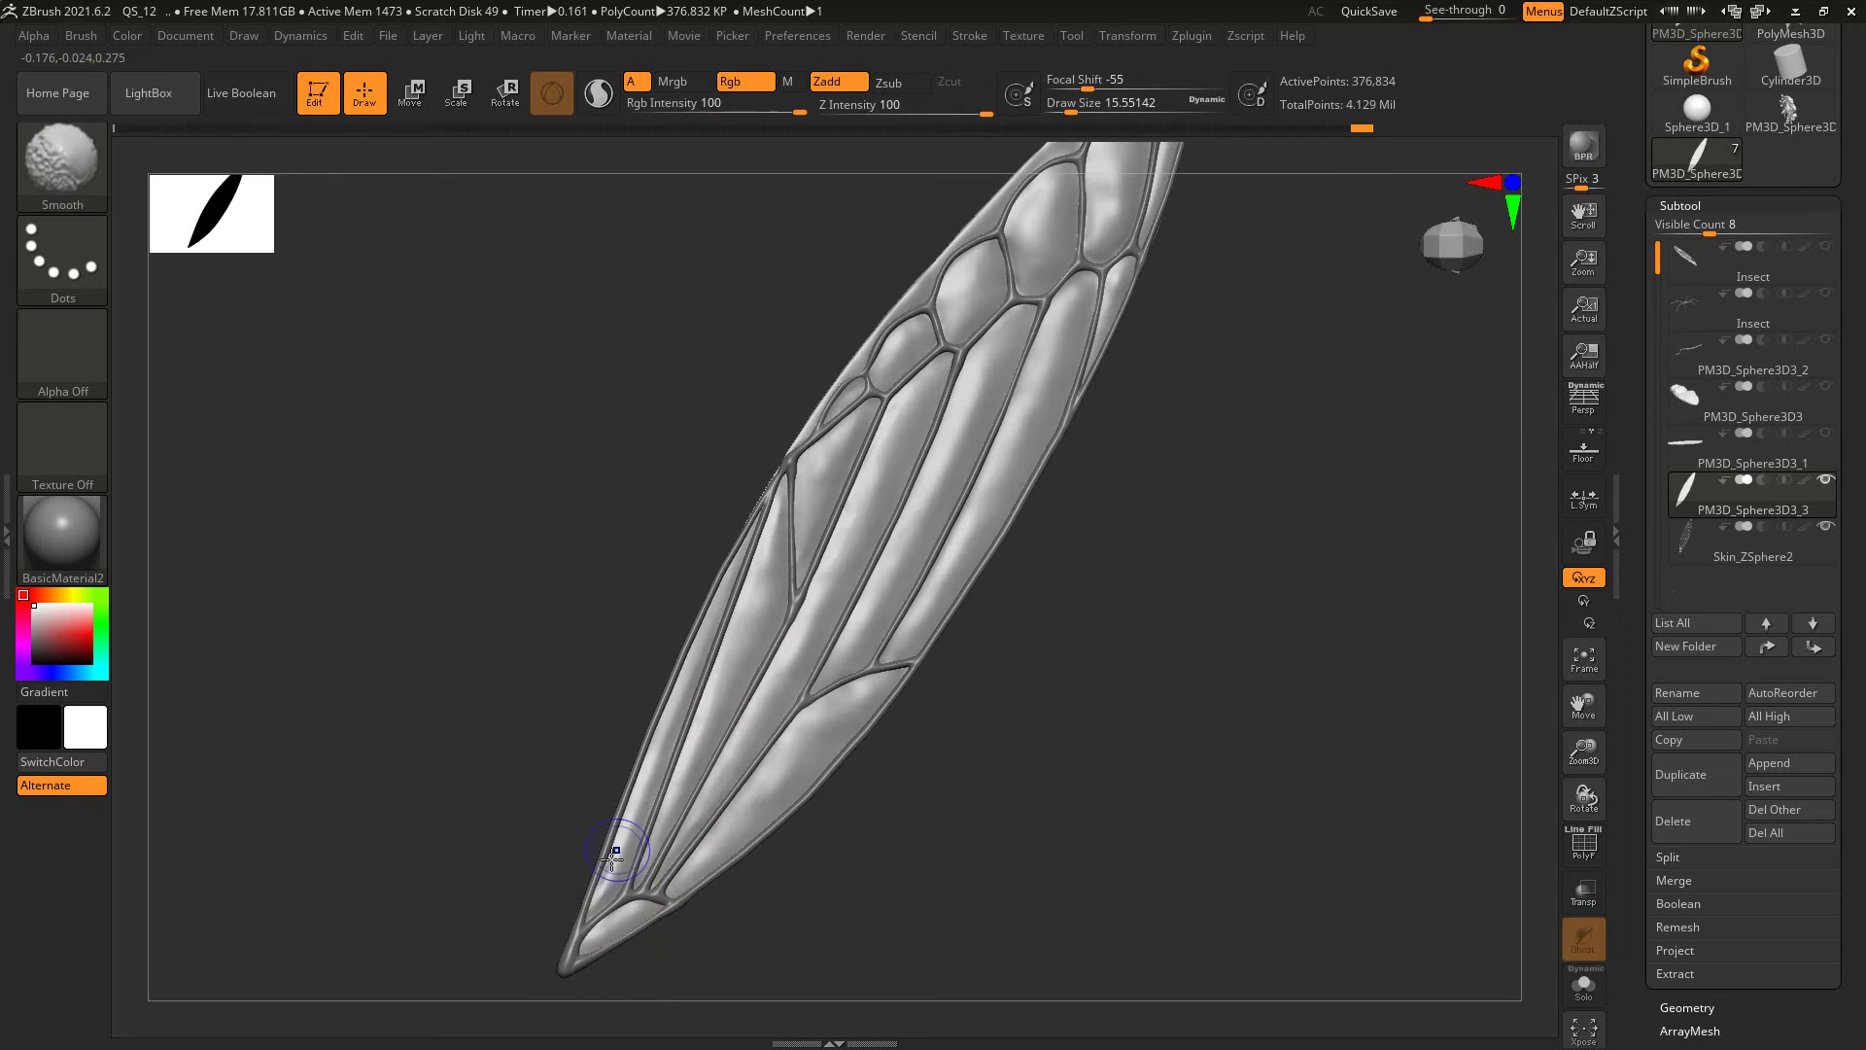
{"action": "right_click_drag", "start_coordinate": [694, 767], "coordinate": [753, 656]}
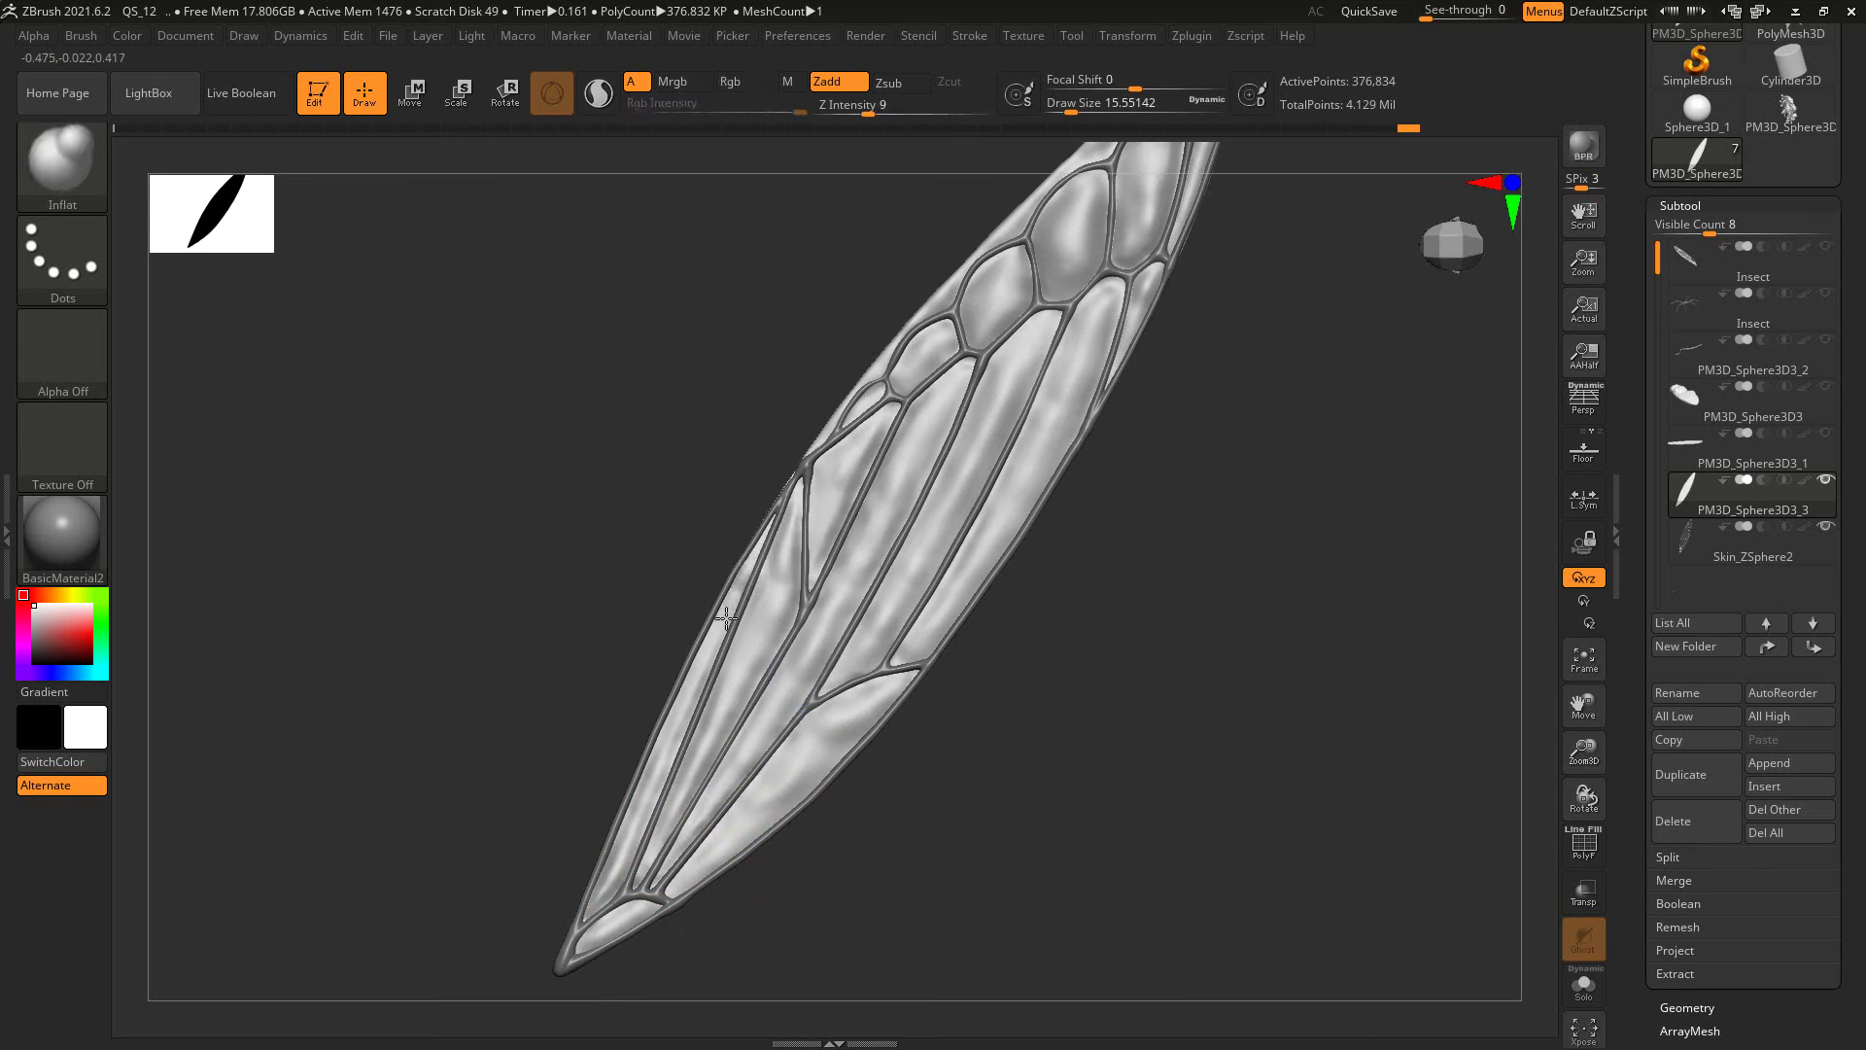
Step: Puff up the membrane cells in the middle of the wing
{"action": "mouse_move", "coordinate": [746, 581]}
{"action": "right_mouse_down"}
{"action": "mouse_move", "coordinate": [913, 833]}
{"action": "mouse_move", "coordinate": [783, 627]}
{"action": "right_mouse_up"}
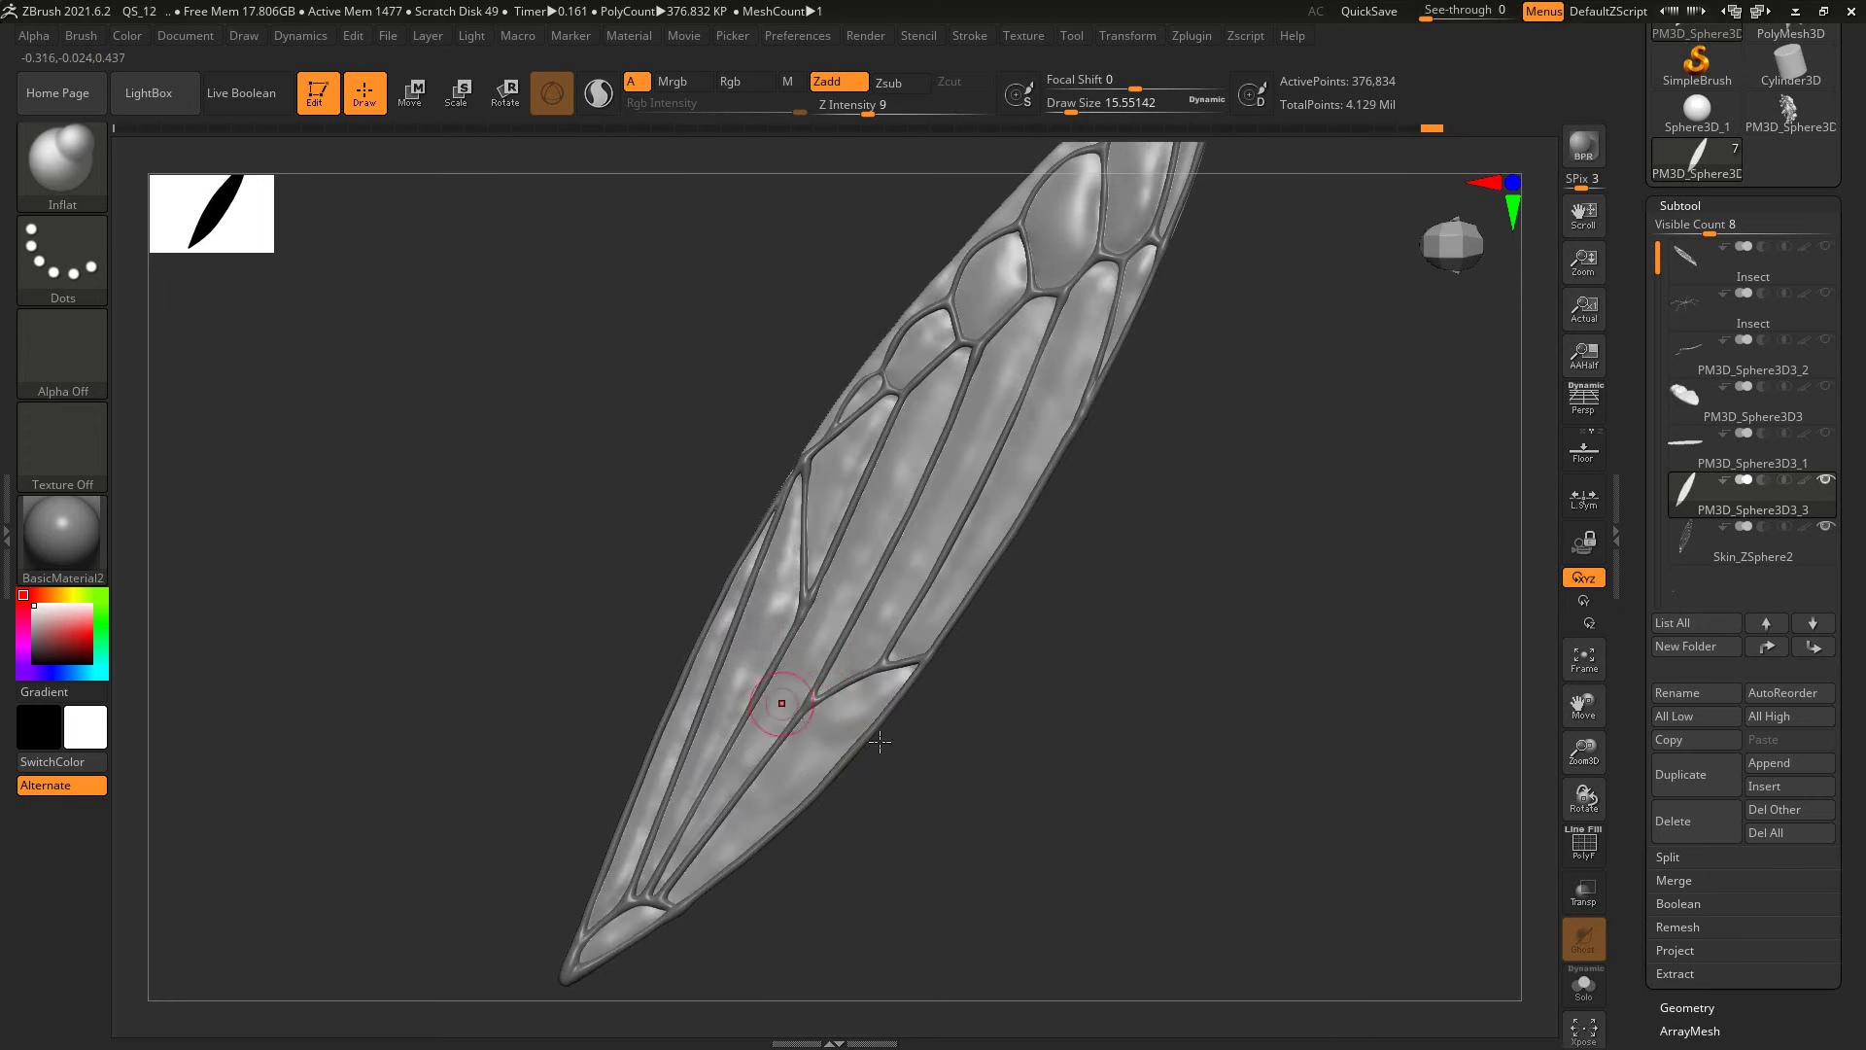
{"action": "mouse_move", "coordinate": [879, 742]}
{"action": "right_mouse_down"}
{"action": "mouse_move", "coordinate": [833, 535]}
{"action": "mouse_move", "coordinate": [1046, 541]}
{"action": "mouse_move", "coordinate": [888, 522]}
{"action": "right_mouse_up"}
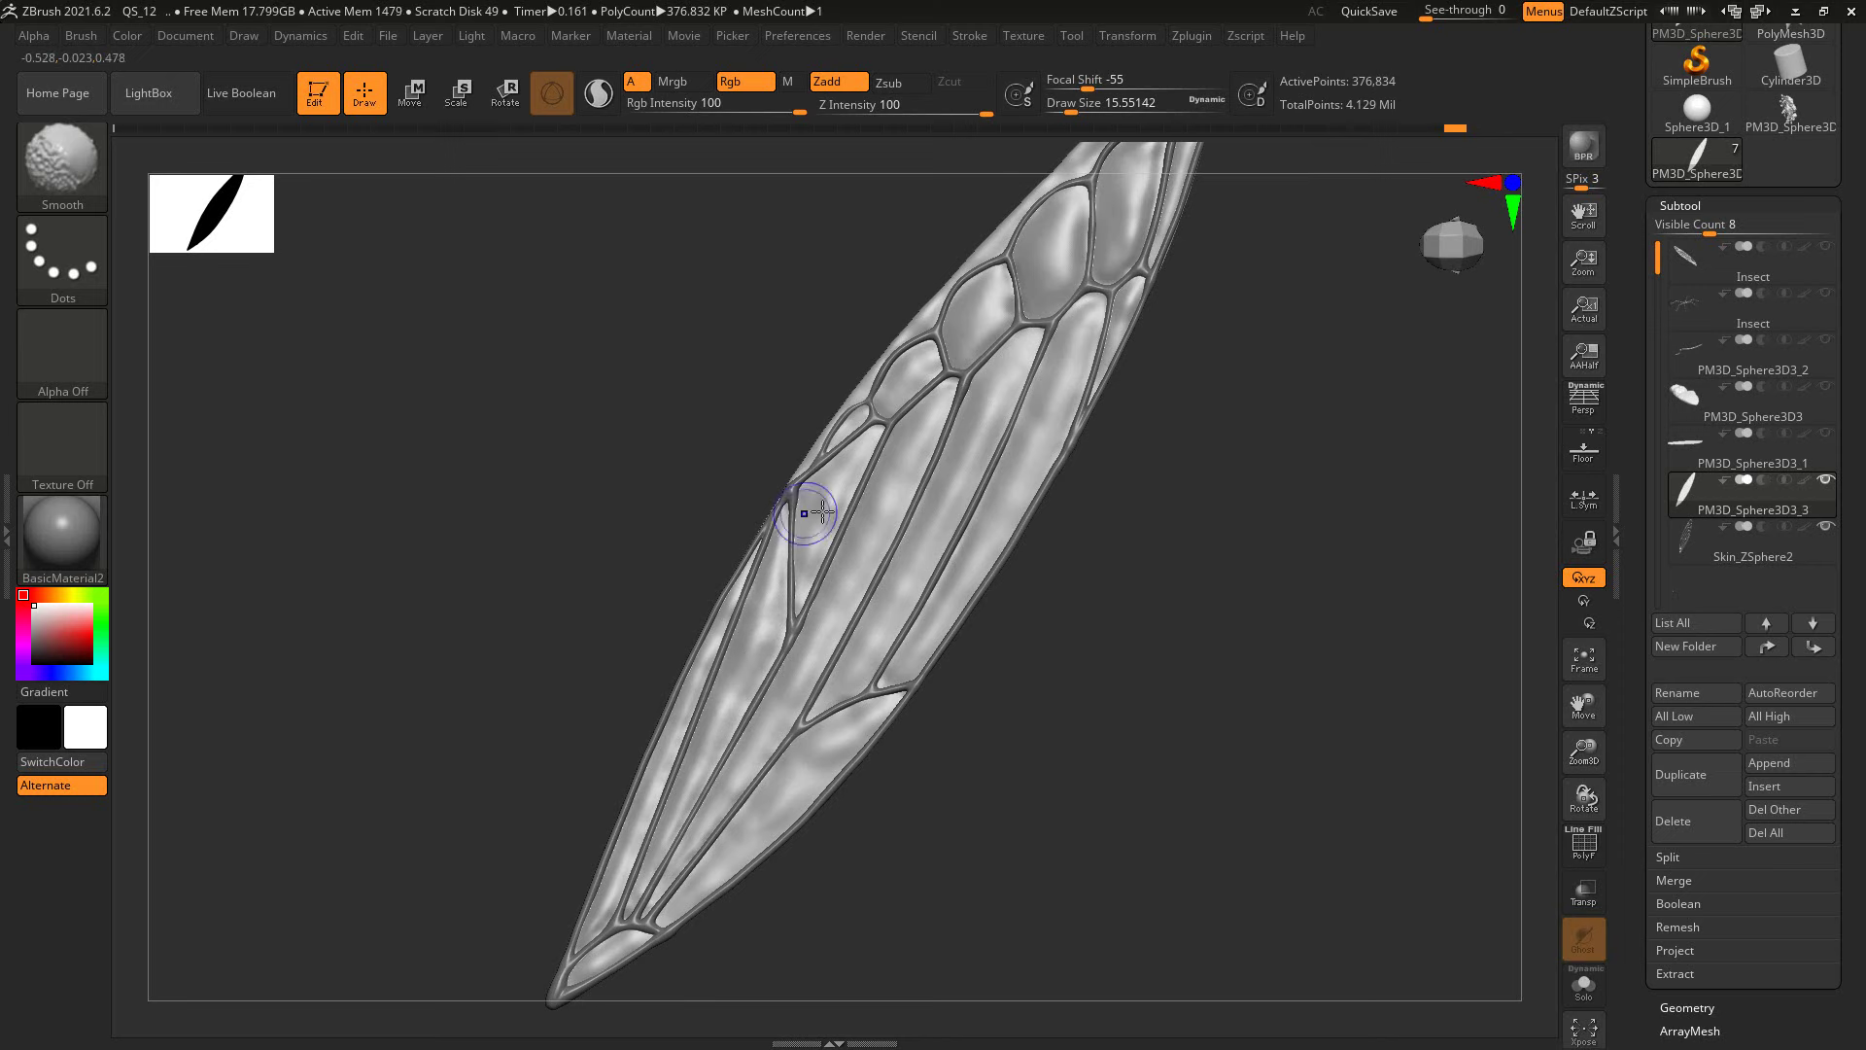
{"action": "mouse_move", "coordinate": [812, 521]}
{"action": "right_mouse_down"}
{"action": "mouse_move", "coordinate": [1147, 554]}
{"action": "mouse_move", "coordinate": [1106, 525]}
{"action": "right_mouse_up"}
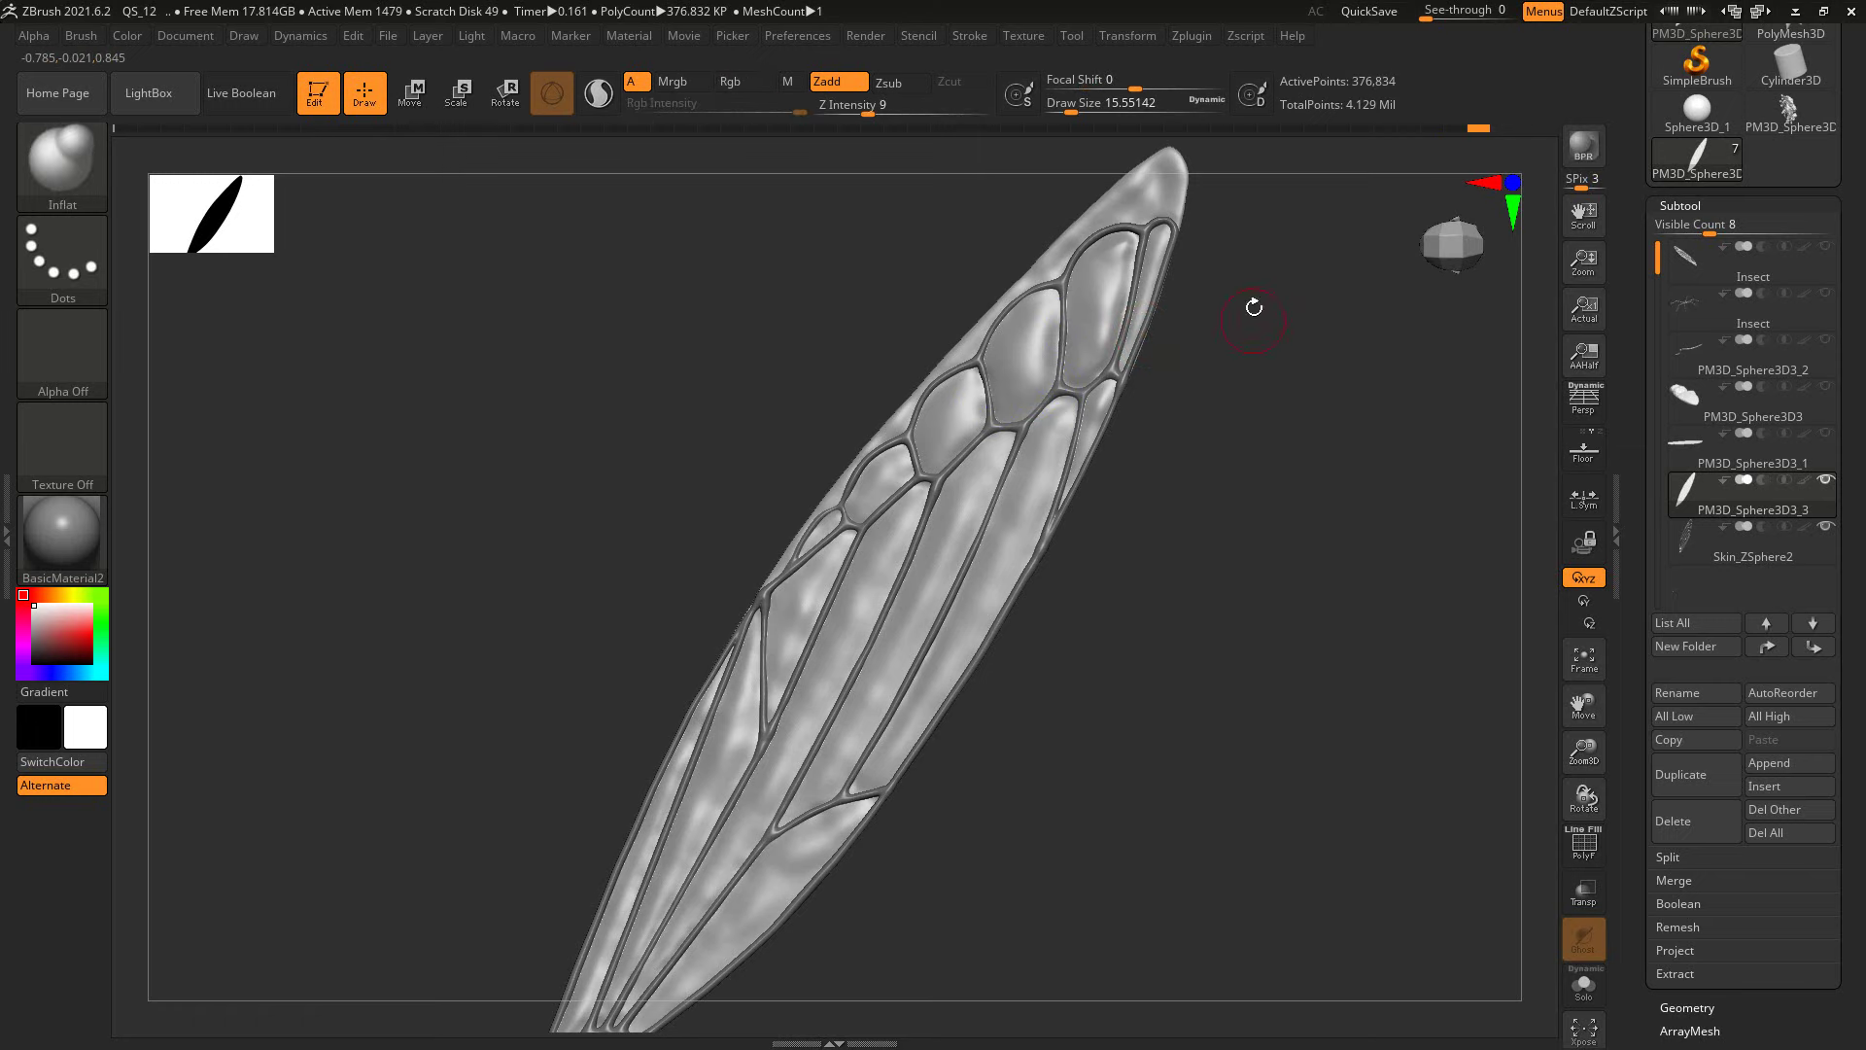
{"action": "mouse_move", "coordinate": [1536, 681]}
{"action": "left_mouse_down"}
{"action": "mouse_move", "coordinate": [1468, 683]}
{"action": "mouse_move", "coordinate": [1341, 596]}
{"action": "mouse_move", "coordinate": [1307, 683]}
{"action": "mouse_move", "coordinate": [1261, 546]}
{"action": "left_mouse_up"}
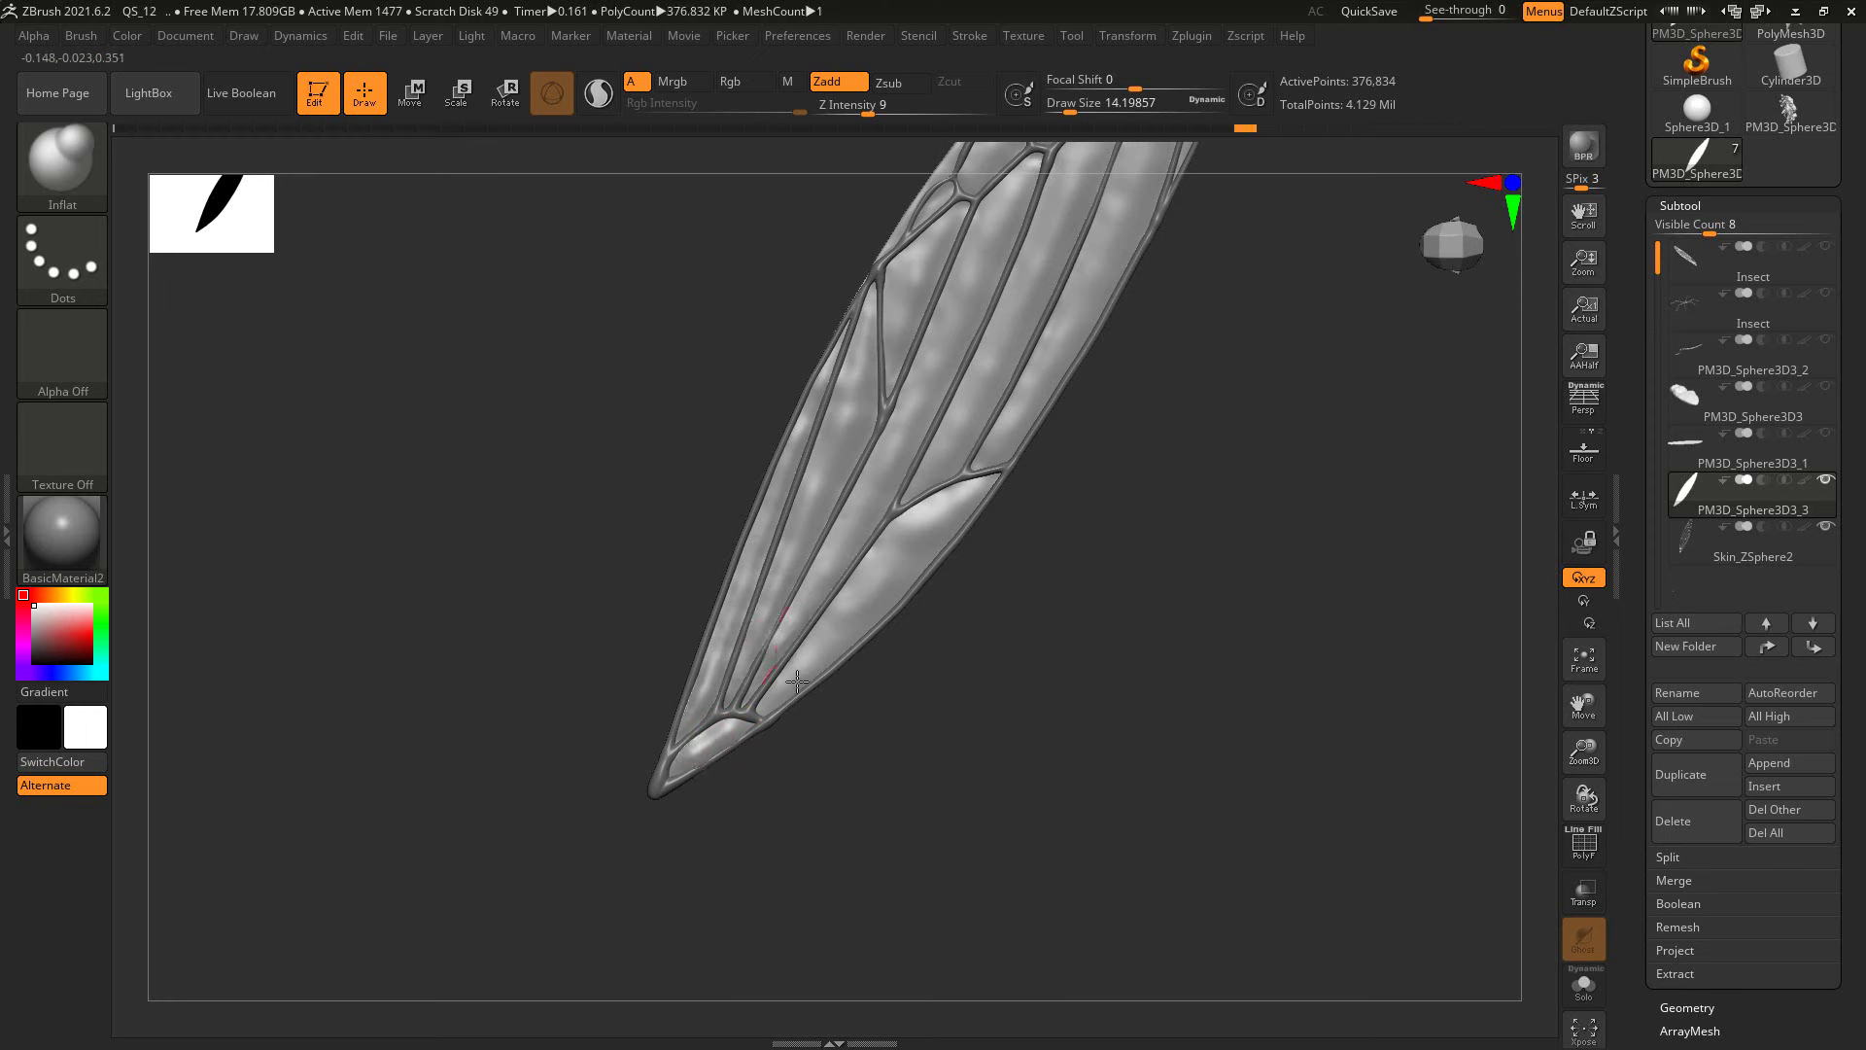
Step: Reduce the brush to about 6.58 and smooth the narrow cells near the wing base
{"action": "key", "text": "s"}
{"action": "left_click_drag", "start_coordinate": [775, 646], "coordinate": [756, 662]}
{"action": "key", "text": "s"}
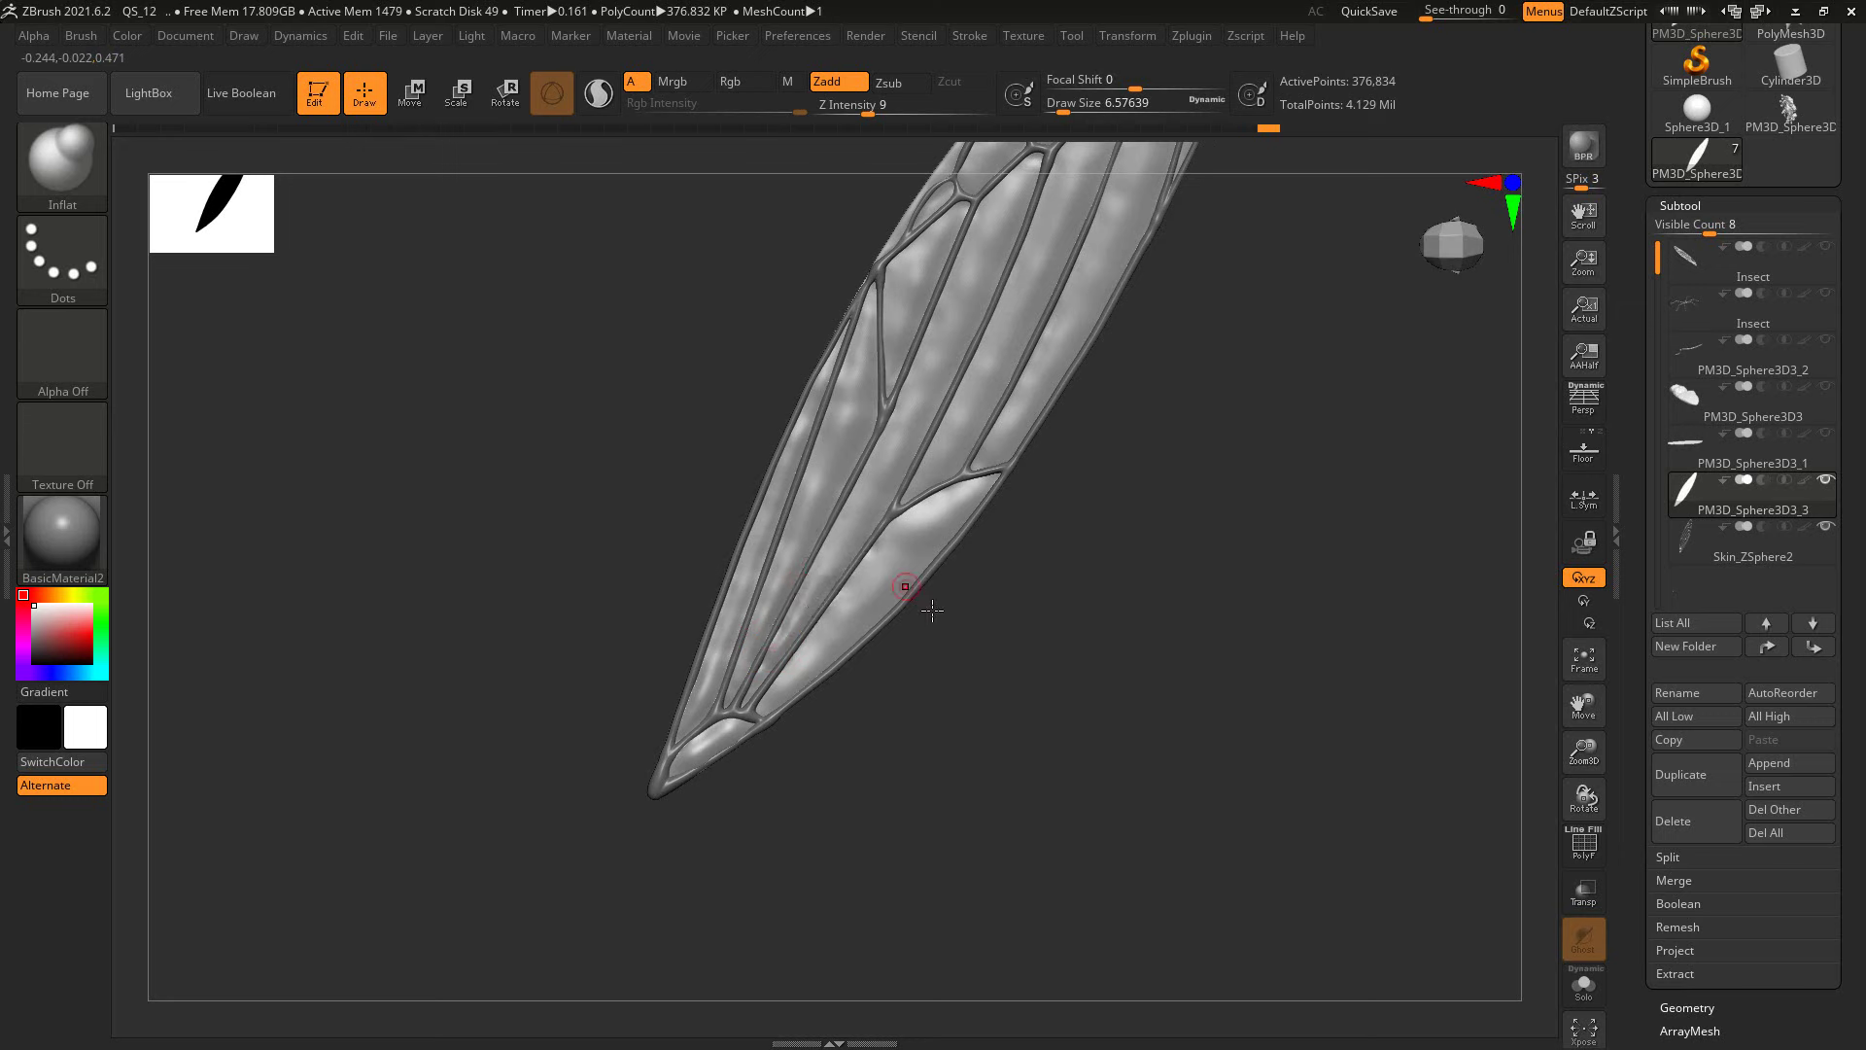
{"action": "left_click_drag", "start_coordinate": [914, 588], "coordinate": [867, 681]}
{"action": "key", "text": "shift"}
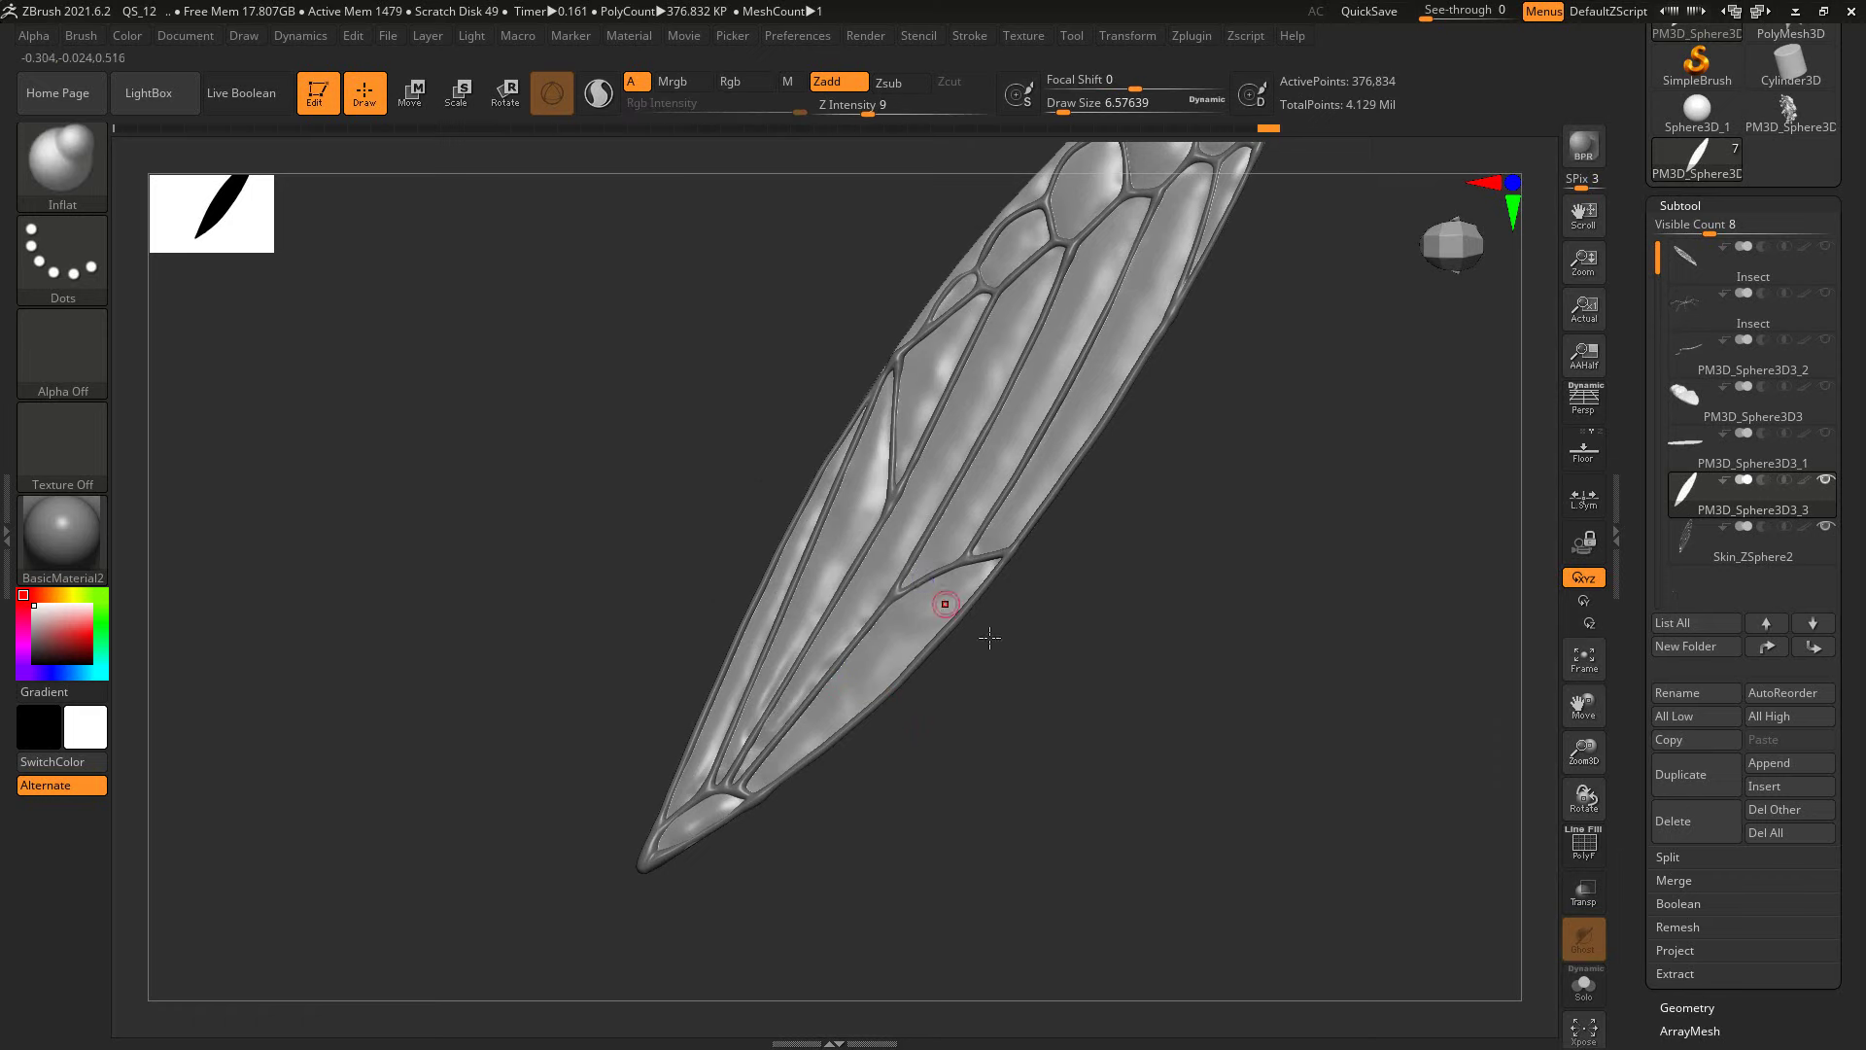
{"action": "mouse_move", "coordinate": [946, 609]}
{"action": "left_mouse_down"}
{"action": "mouse_move", "coordinate": [1125, 742]}
{"action": "mouse_move", "coordinate": [1287, 738]}
{"action": "mouse_move", "coordinate": [1188, 745]}
{"action": "left_mouse_up"}
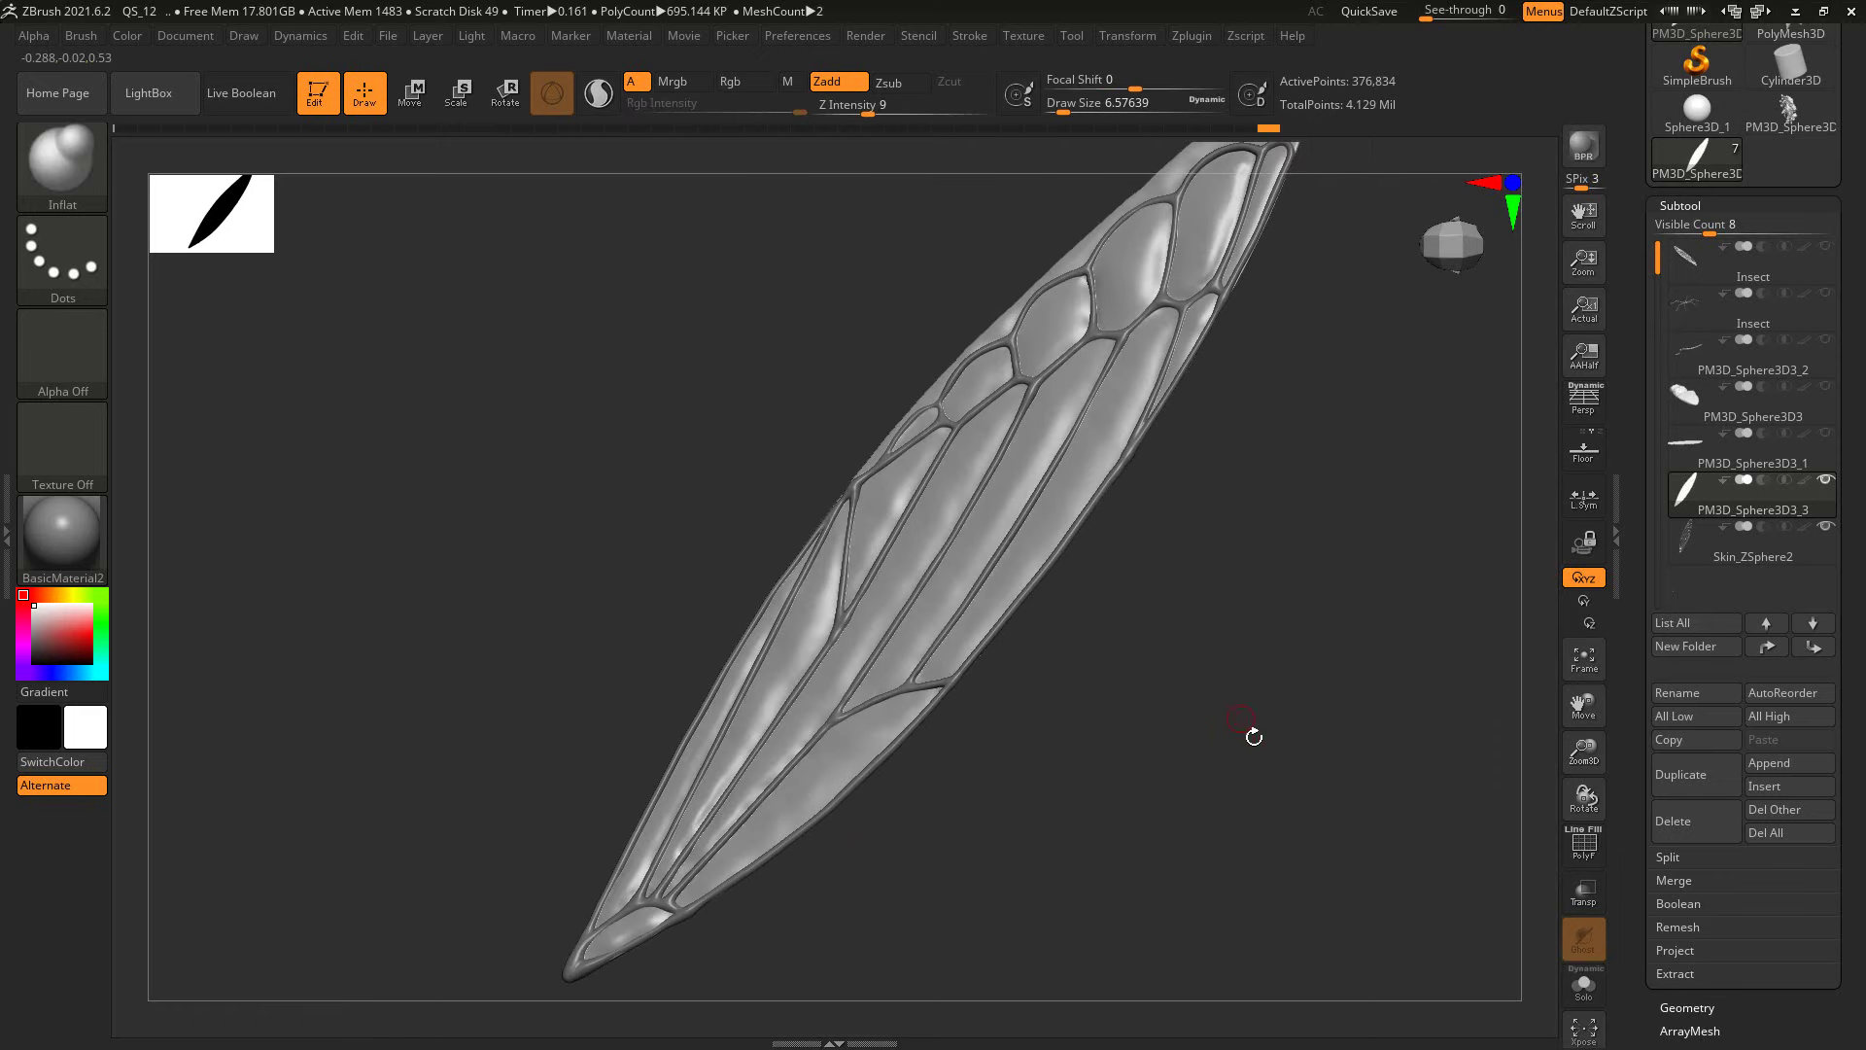
{"action": "mouse_move", "coordinate": [1584, 749]}
{"action": "left_mouse_down"}
{"action": "mouse_move", "coordinate": [1425, 675]}
{"action": "mouse_move", "coordinate": [1346, 777]}
{"action": "mouse_move", "coordinate": [1383, 791]}
{"action": "left_mouse_up"}
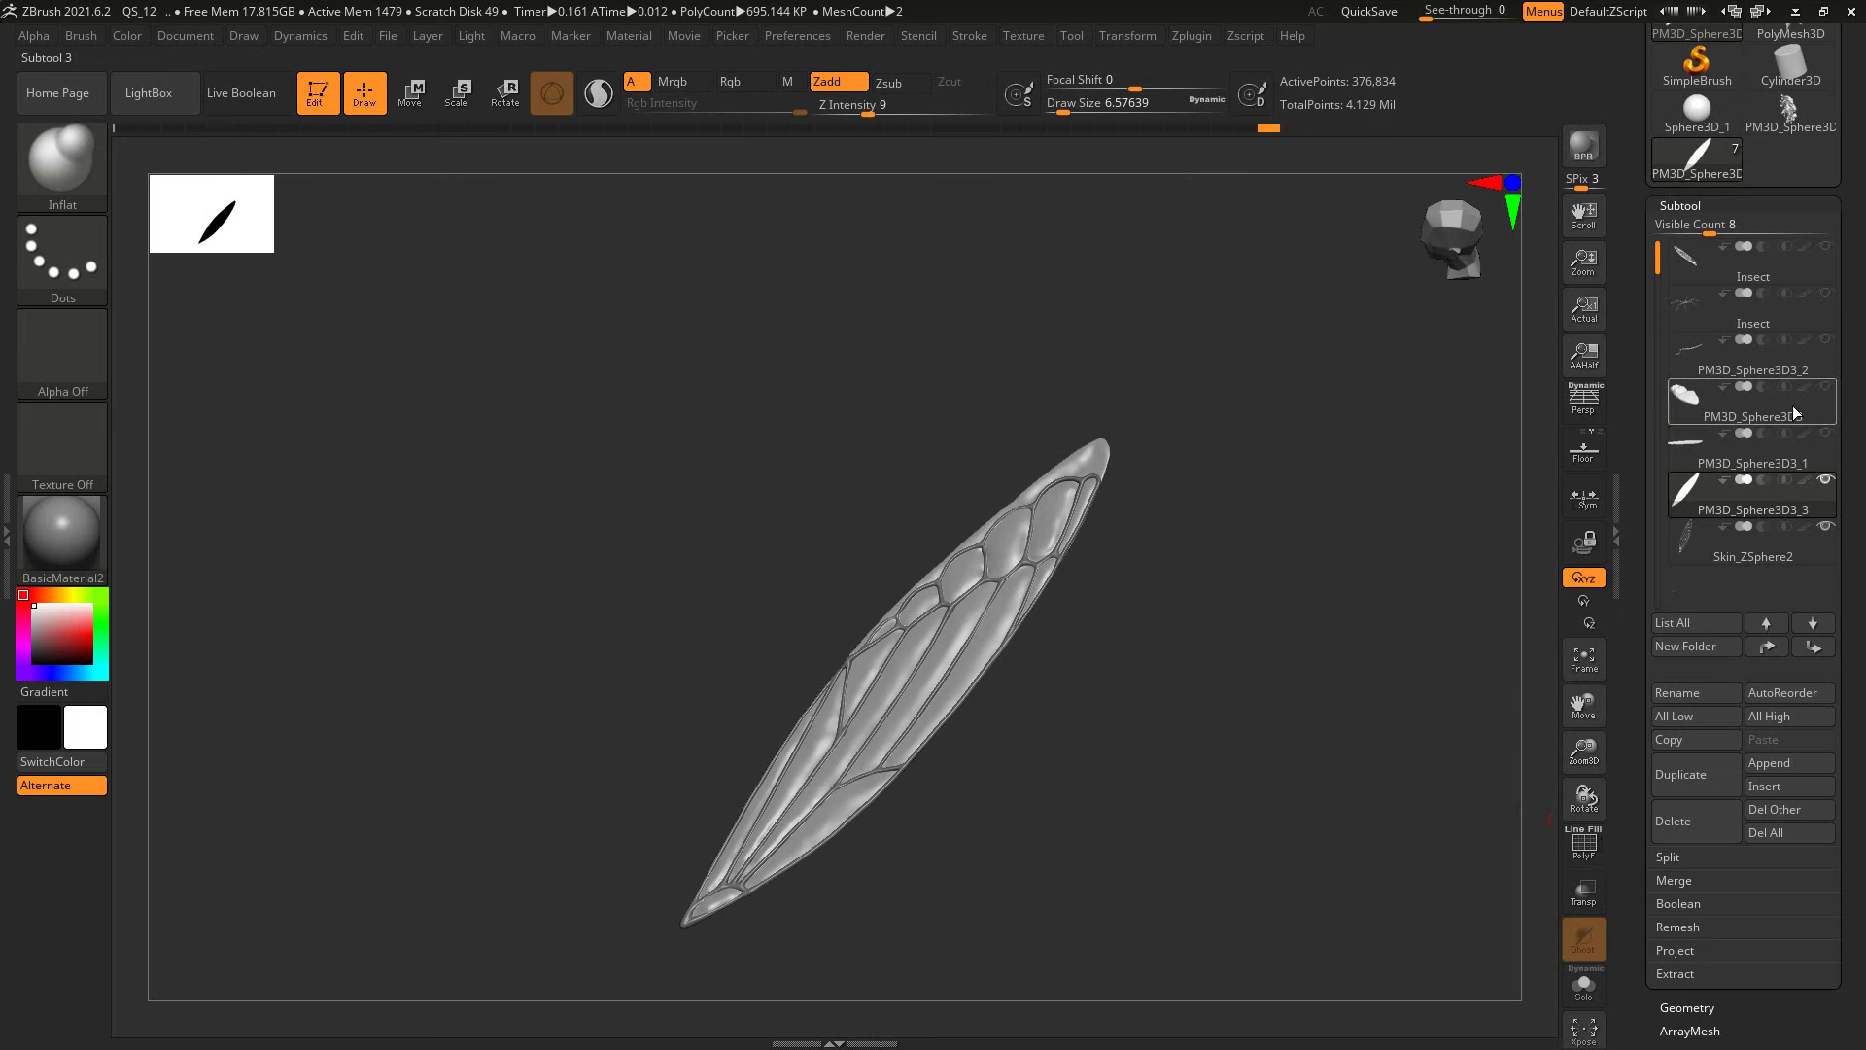
Step: Make the insect's legs, antennae, body and dark wings visible again
{"action": "left_click", "coordinate": [1826, 294]}
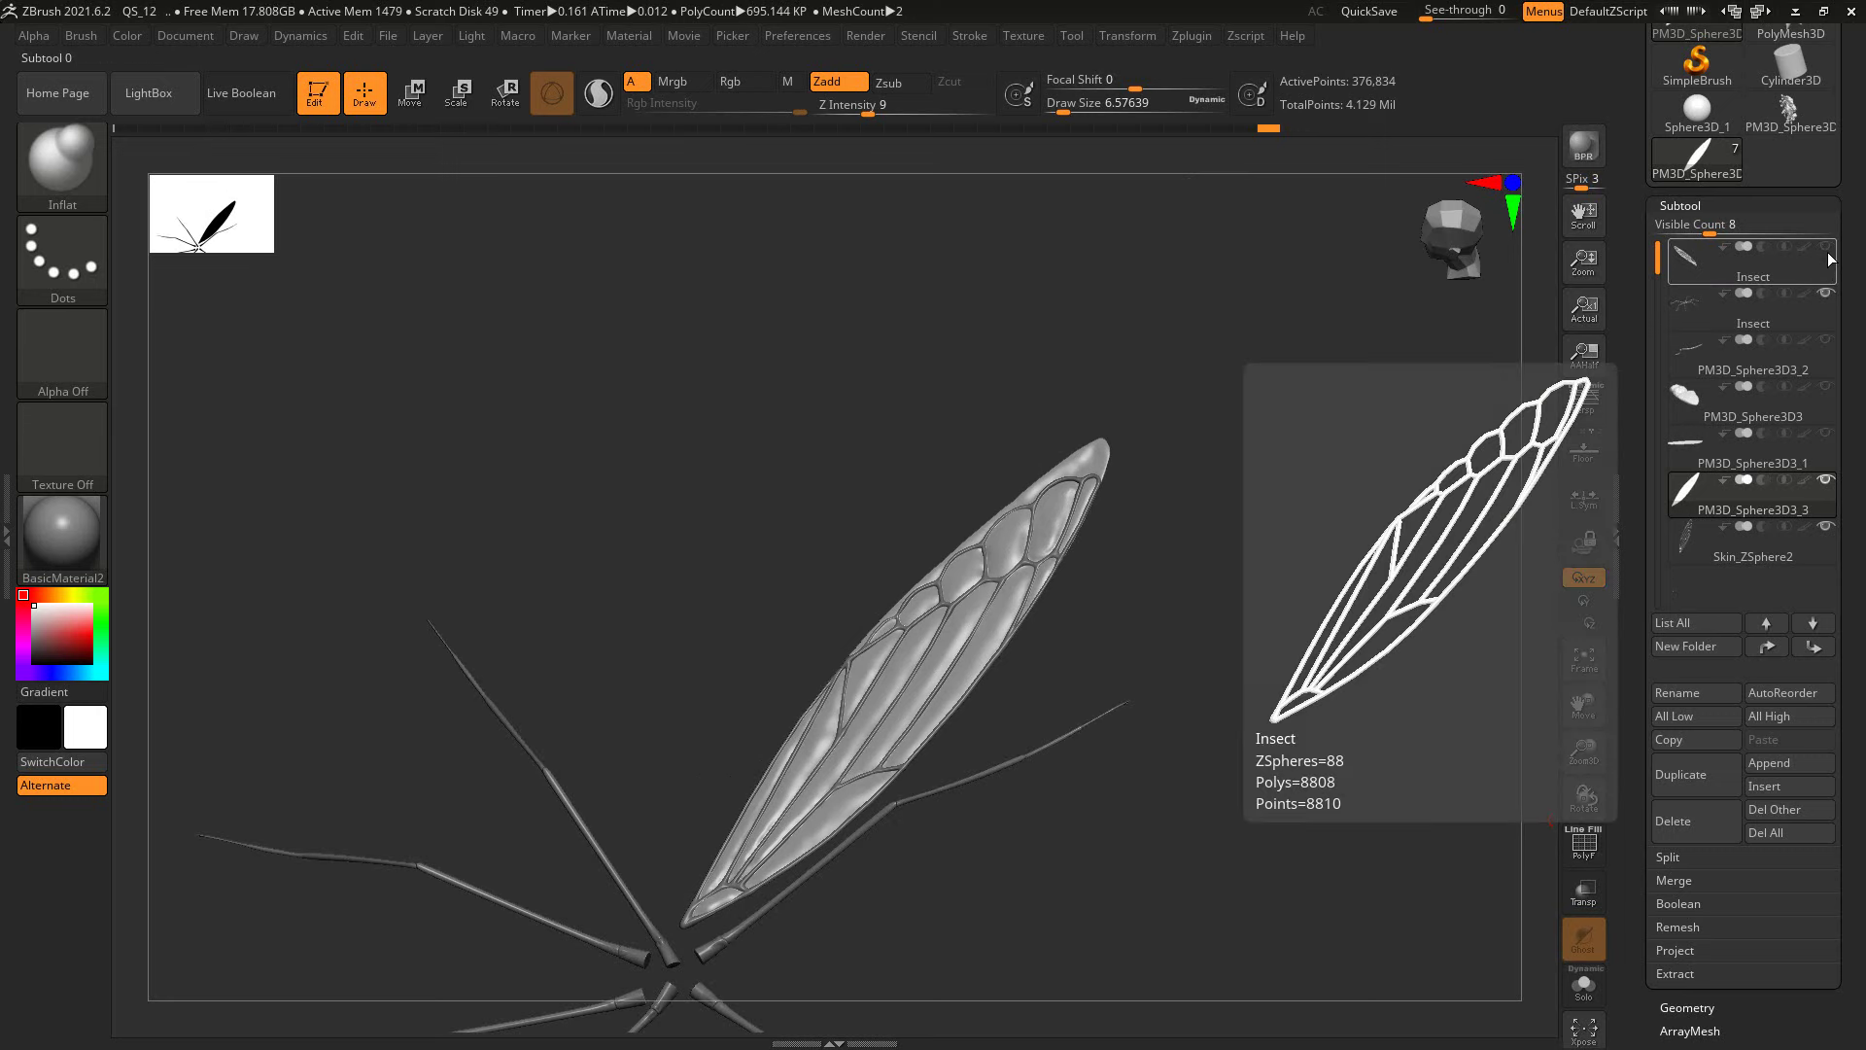
{"action": "left_click", "coordinate": [1826, 385]}
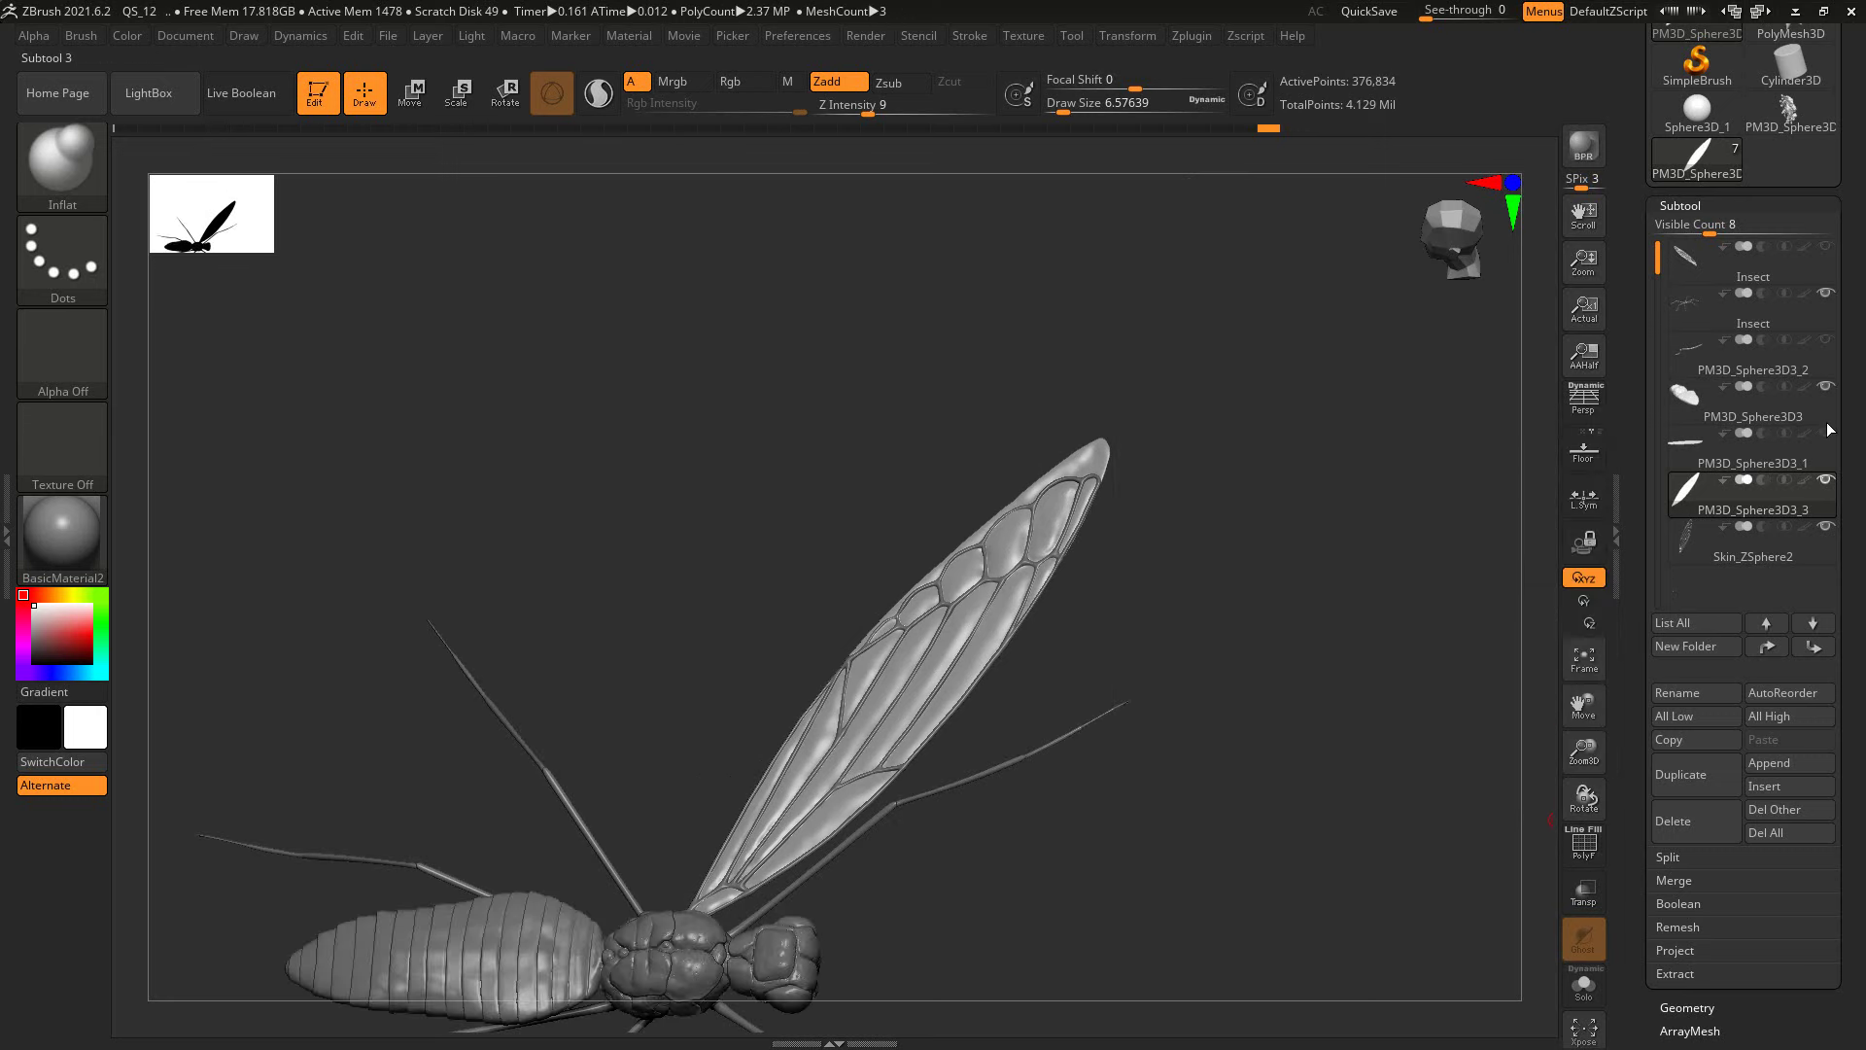
{"action": "left_click", "coordinate": [1825, 433]}
{"action": "mouse_move", "coordinate": [1441, 593]}
{"action": "left_mouse_down"}
{"action": "mouse_move", "coordinate": [1426, 714]}
{"action": "mouse_move", "coordinate": [1399, 616]}
{"action": "mouse_move", "coordinate": [1404, 717]}
{"action": "mouse_move", "coordinate": [1420, 570]}
{"action": "mouse_move", "coordinate": [1436, 695]}
{"action": "left_mouse_up"}
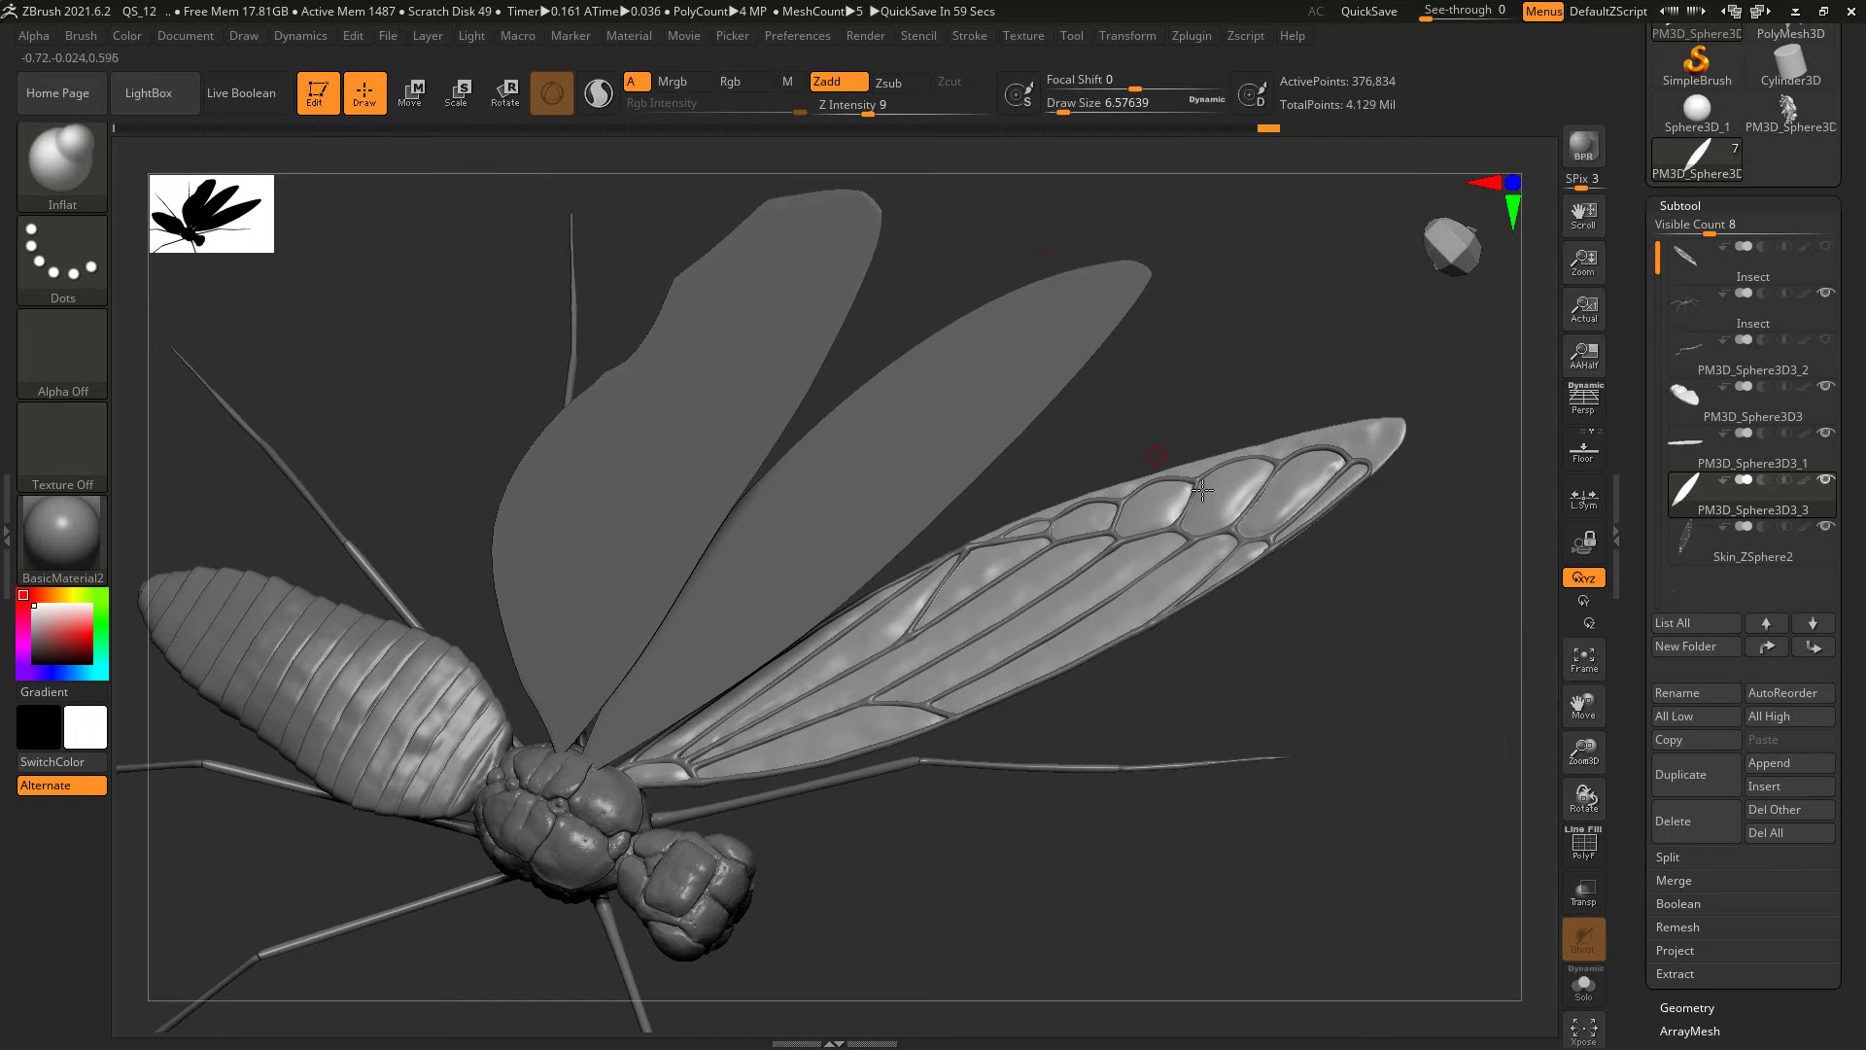
{"action": "mouse_move", "coordinate": [1264, 573]}
{"action": "left_mouse_down"}
{"action": "mouse_move", "coordinate": [1404, 760]}
{"action": "mouse_move", "coordinate": [1647, 603]}
{"action": "left_mouse_up"}
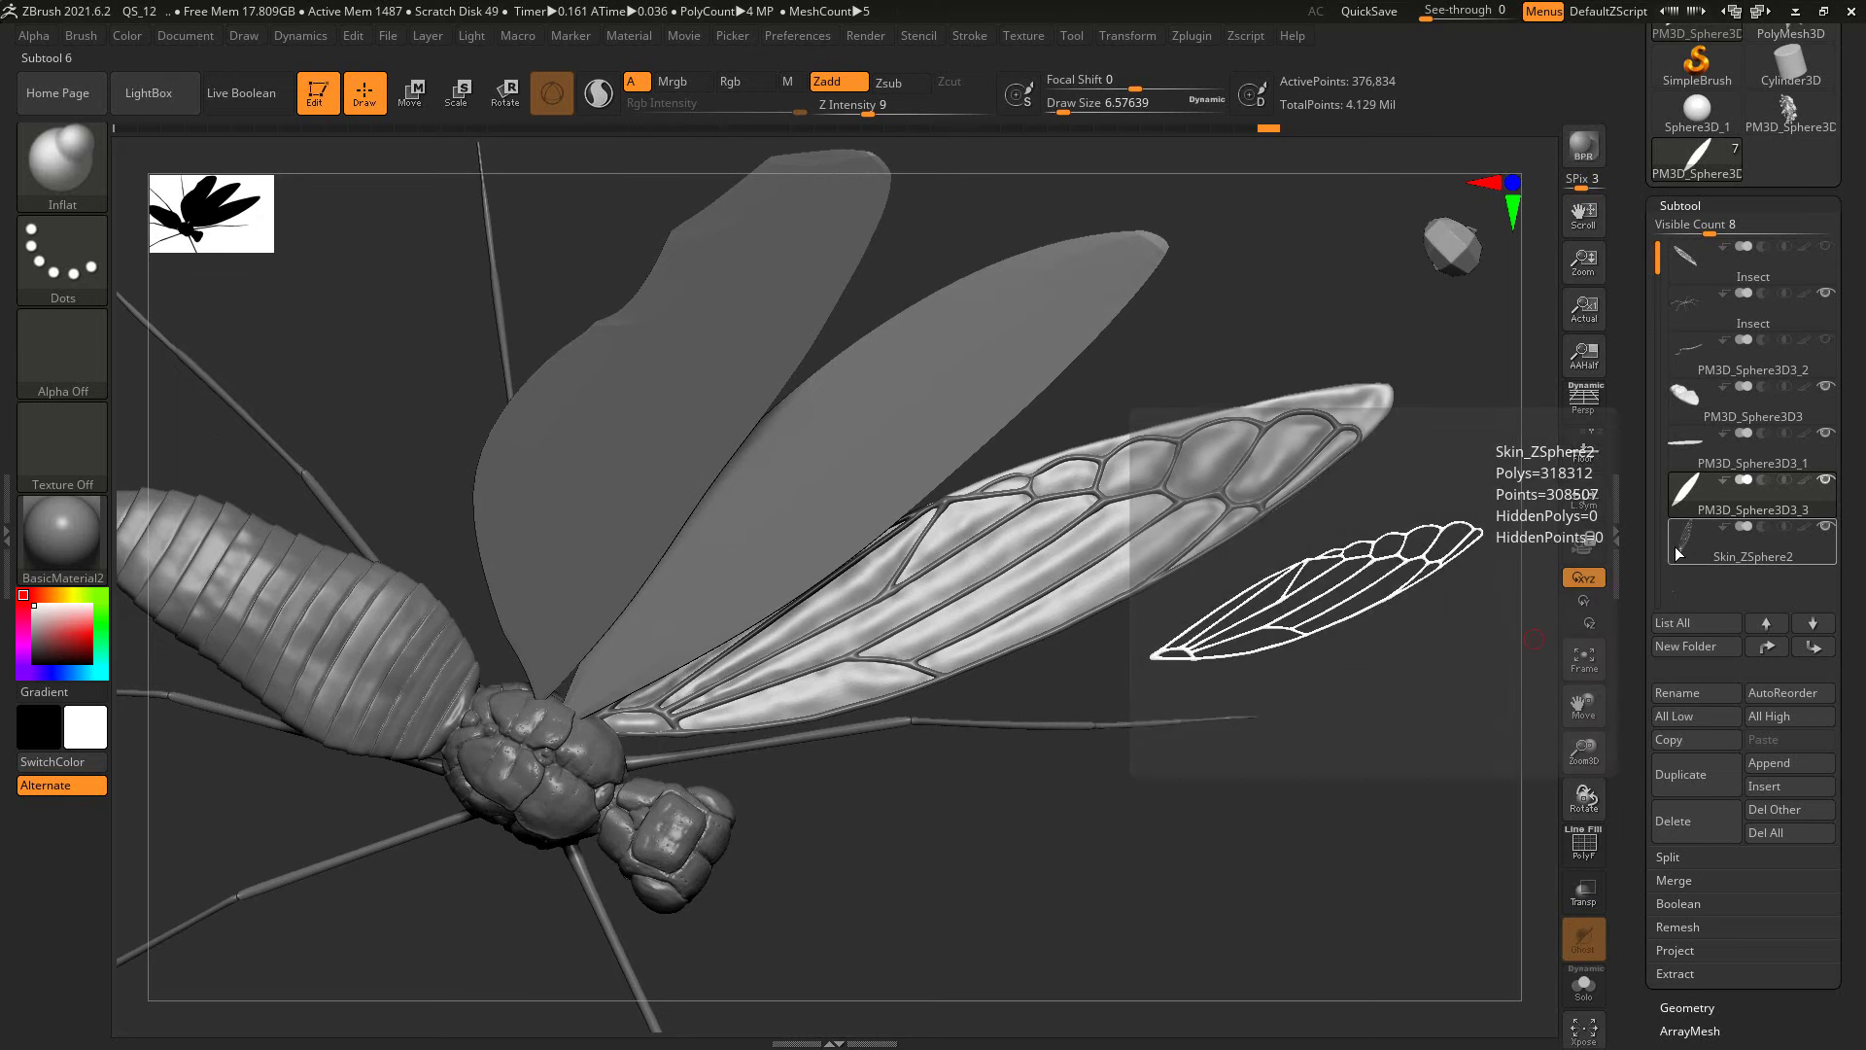
Step: MergeDown Skin_ZSphere2 into the veined wing, confirm OK, and duplicate the wing
{"action": "scroll", "coordinate": [1855, 526], "scroll_direction": "down", "scroll_amount": 1}
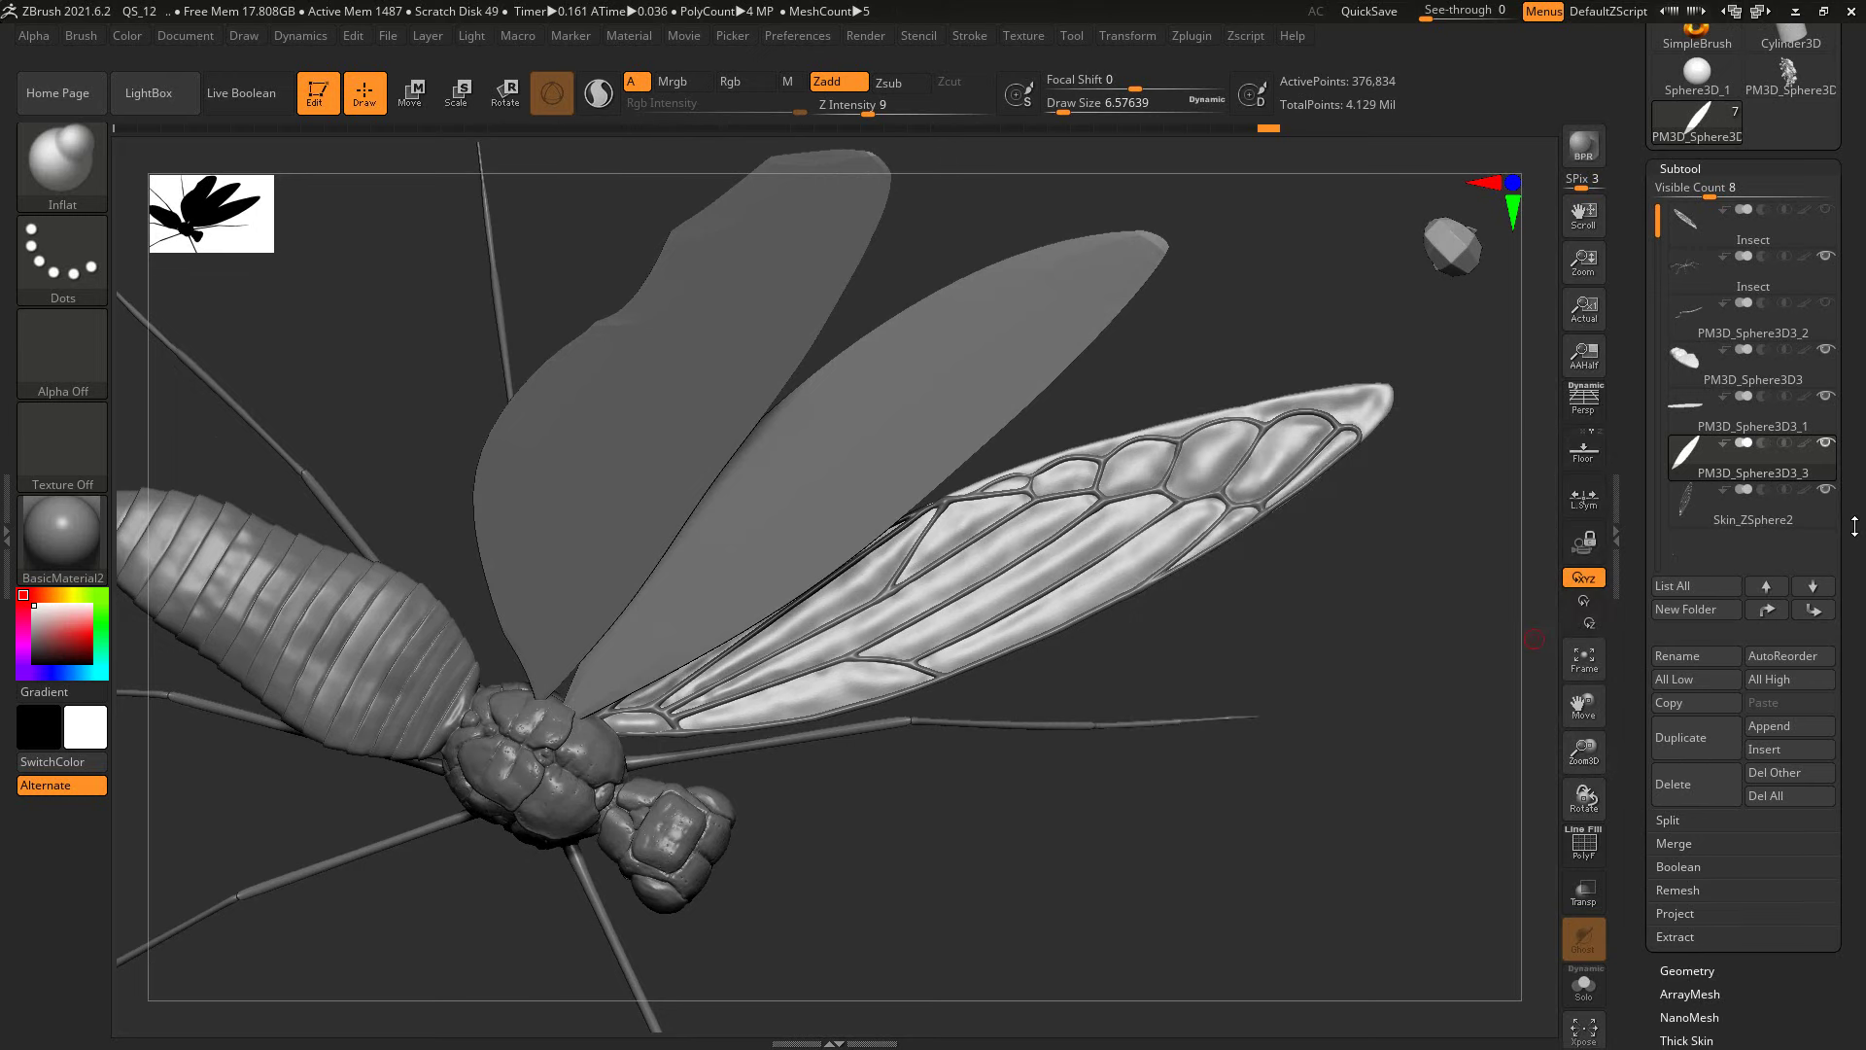
{"action": "scroll", "coordinate": [1855, 526], "scroll_direction": "down", "scroll_amount": 1}
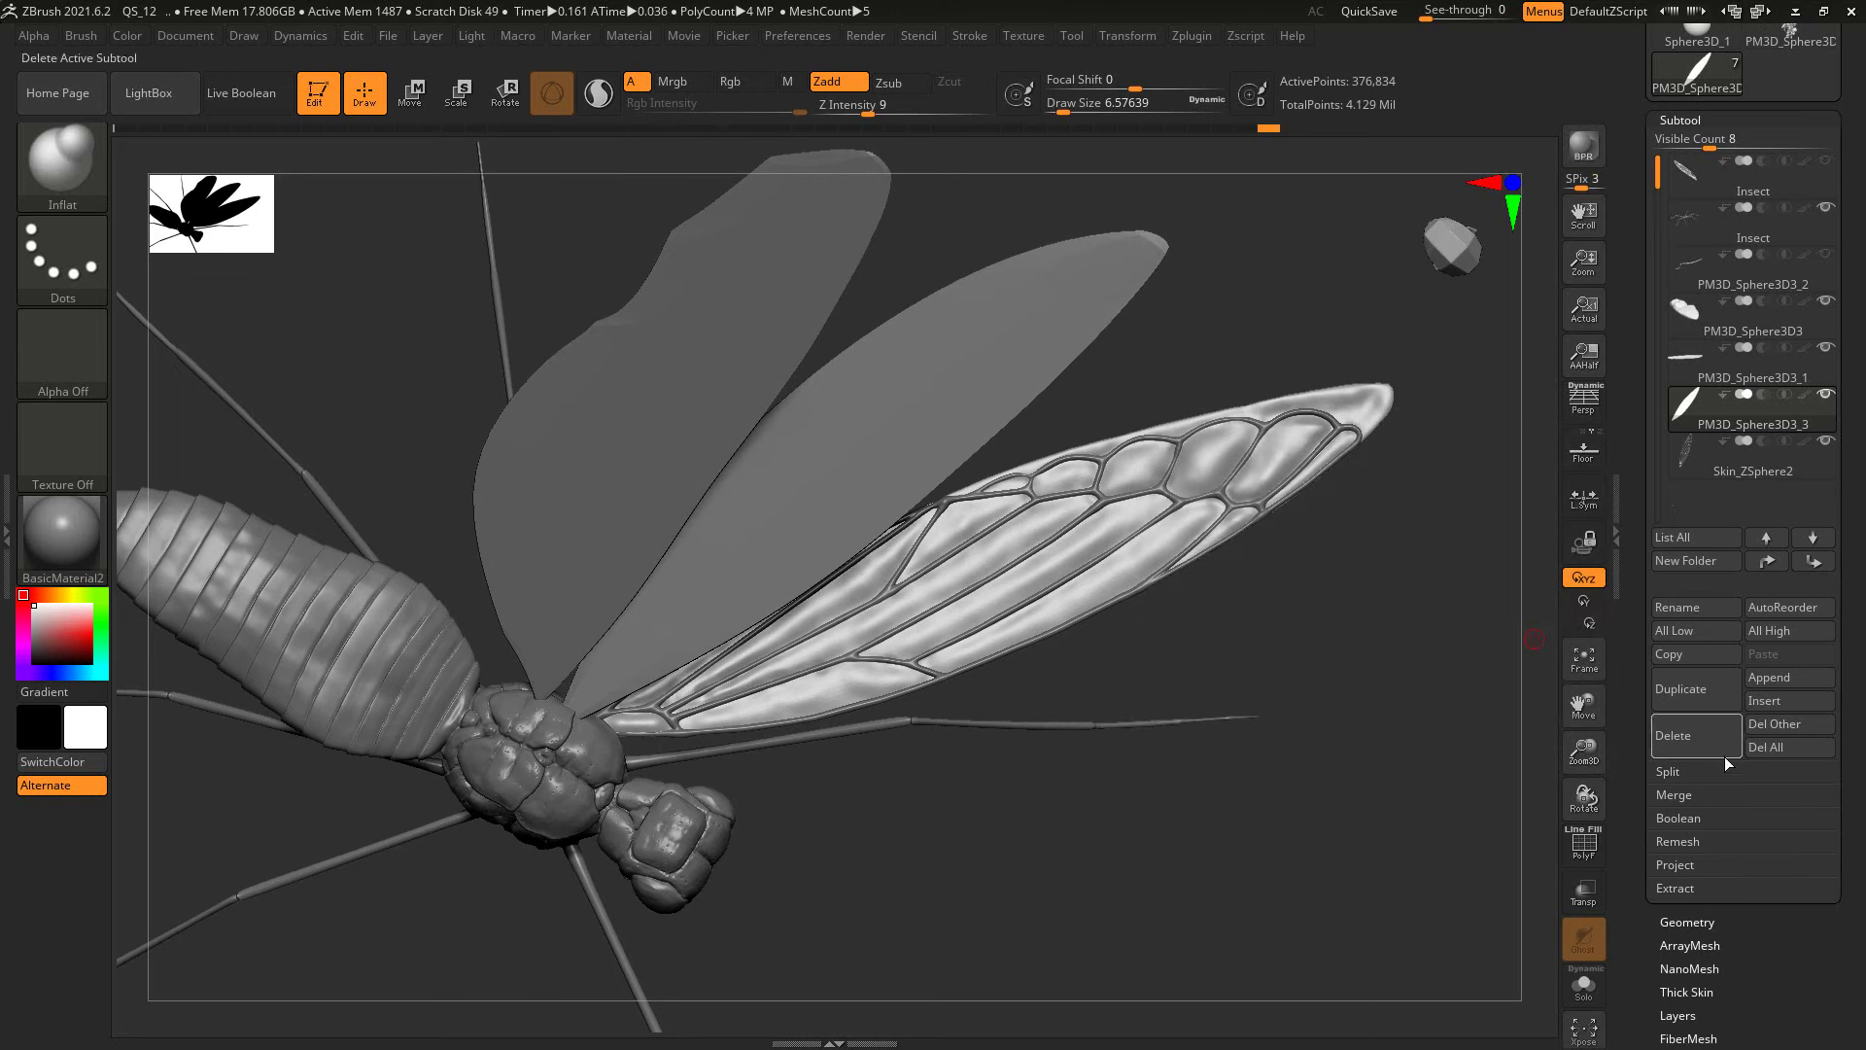
{"action": "left_click", "coordinate": [1692, 795]}
{"action": "left_click", "coordinate": [1701, 814]}
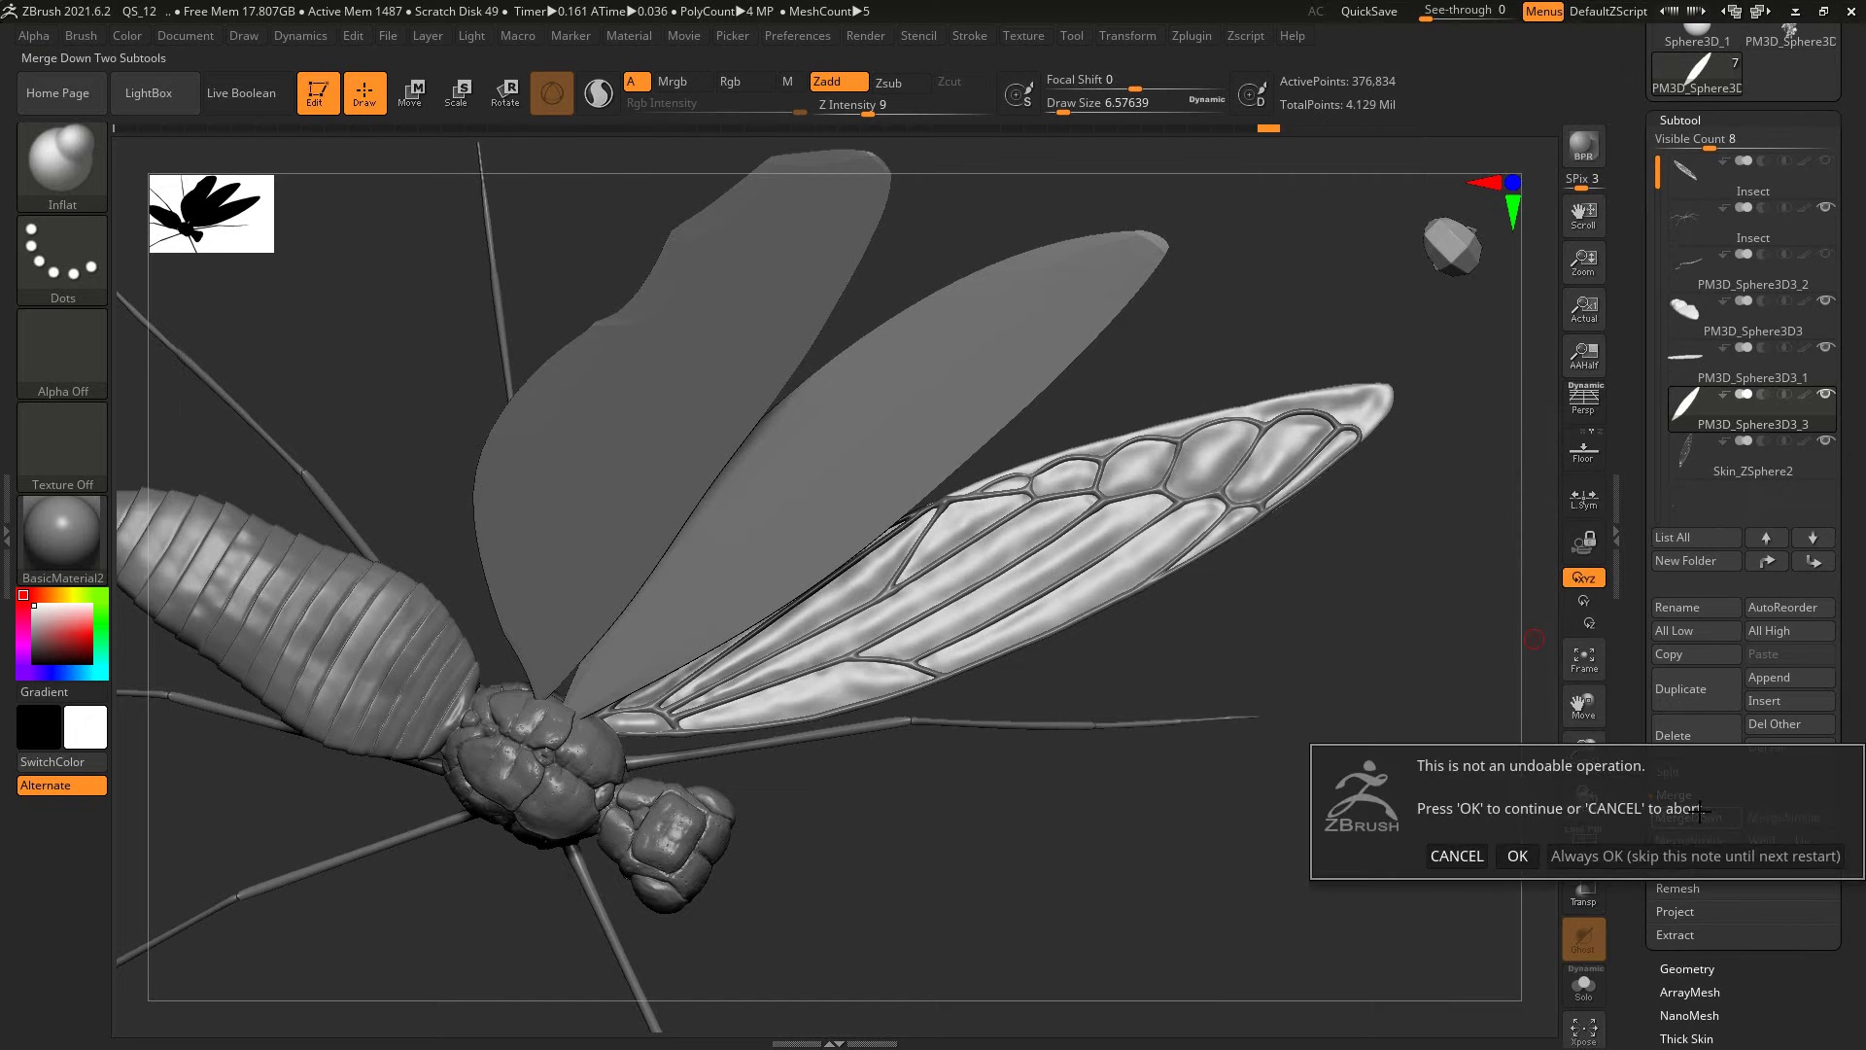
{"action": "left_click", "coordinate": [1517, 856]}
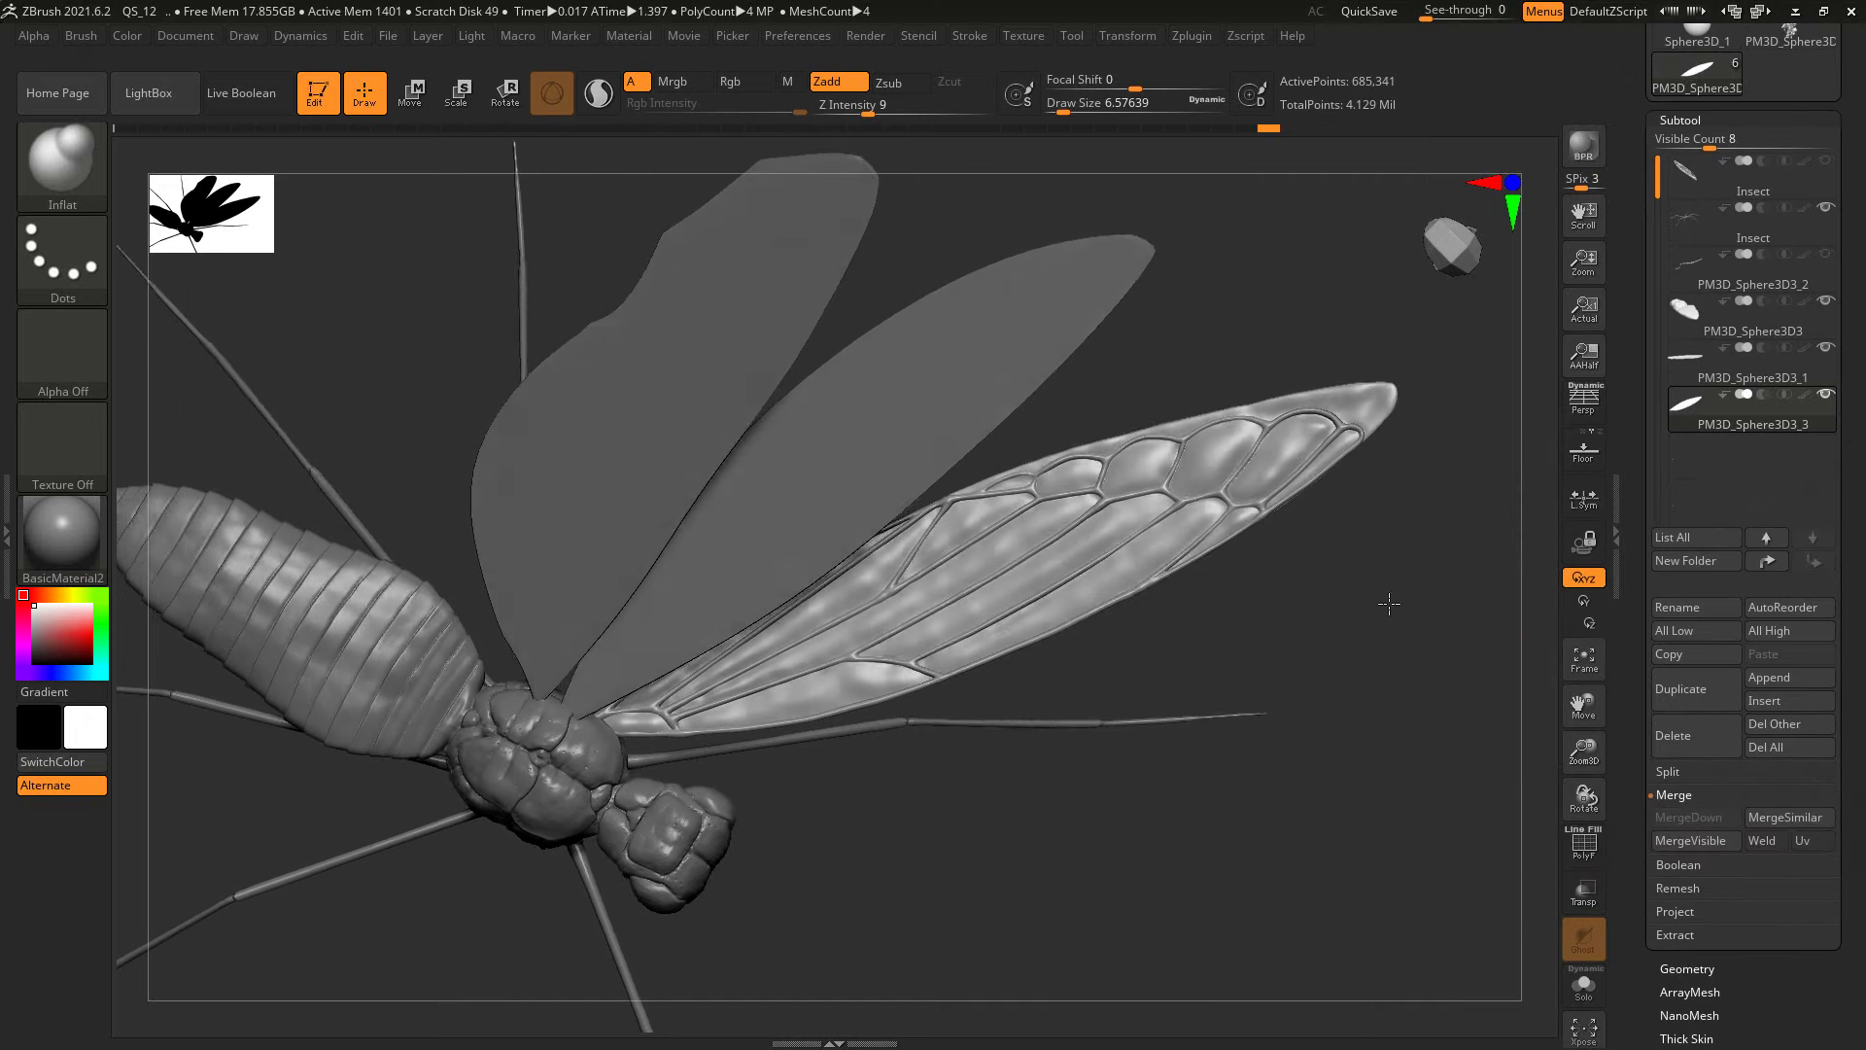
{"action": "left_click_drag", "start_coordinate": [1391, 606], "coordinate": [1520, 569]}
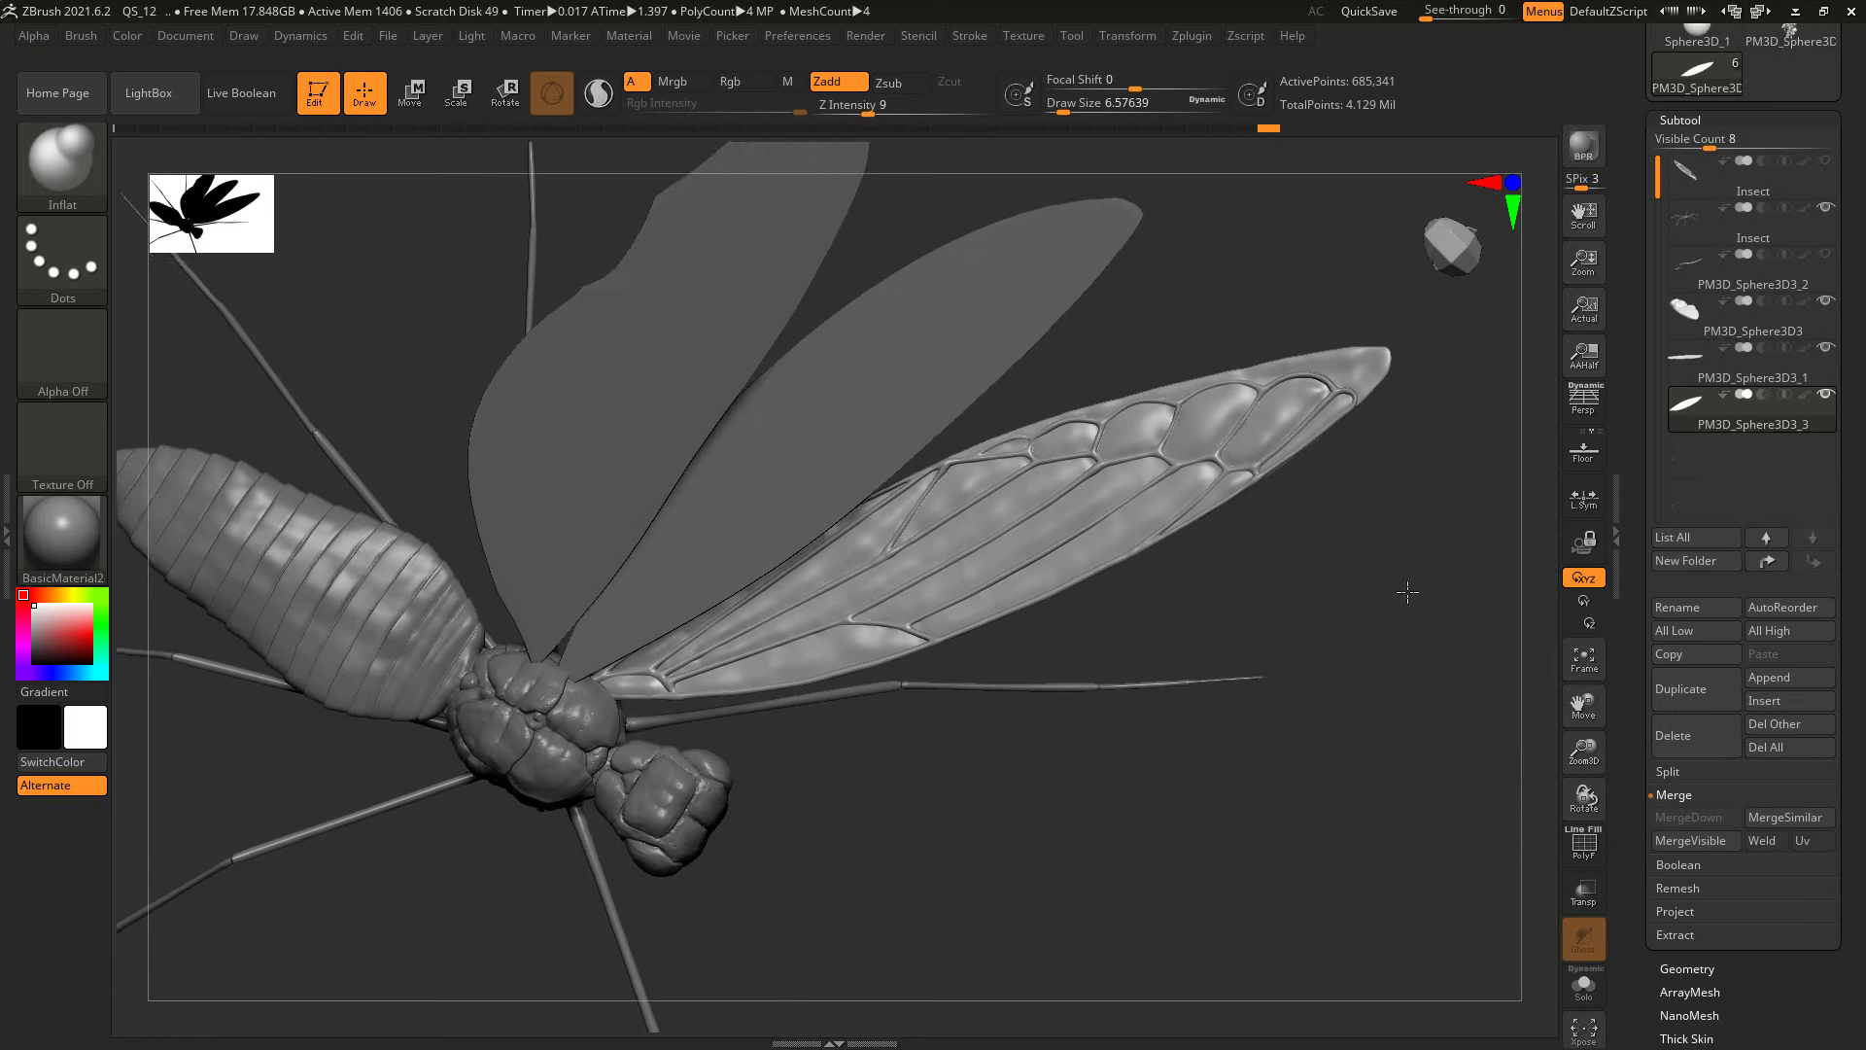
{"action": "left_click", "coordinate": [1693, 700]}
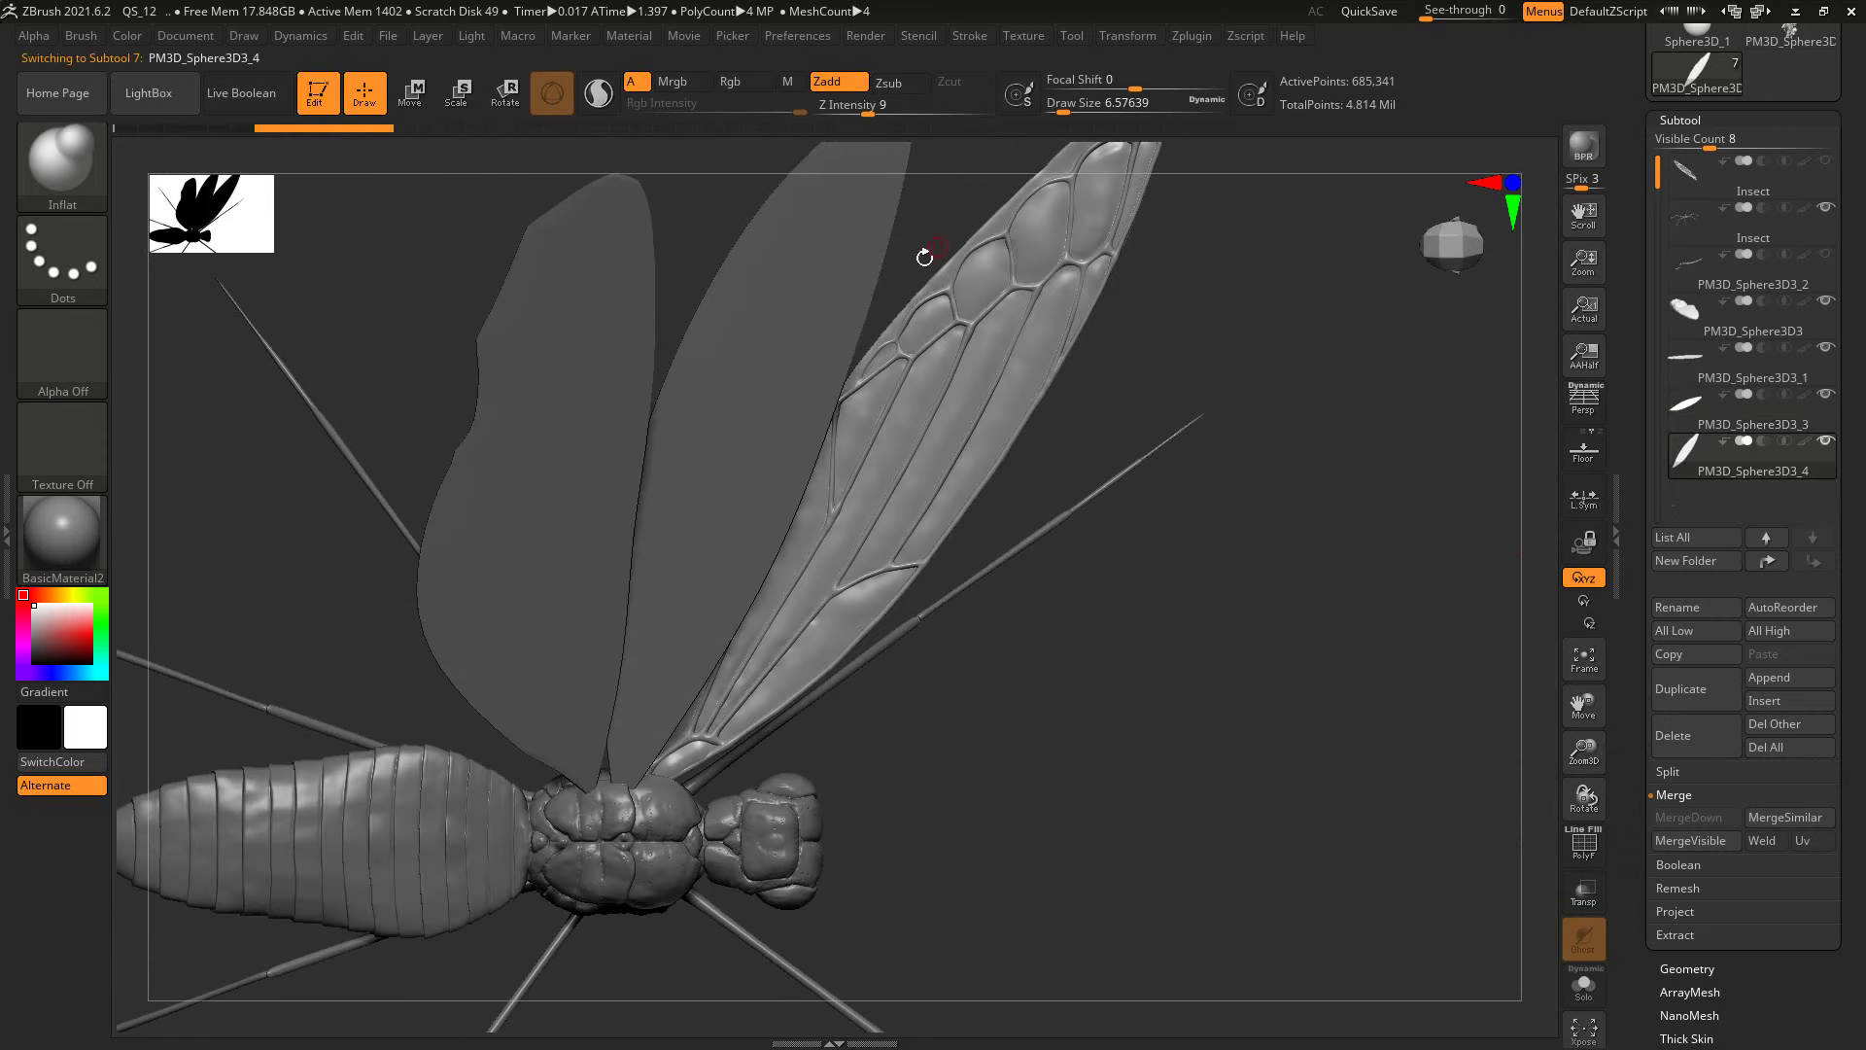
Step: Use a Transpose line to nudge the duplicated wing and swing it around its thorax base
{"action": "left_click", "coordinate": [412, 93]}
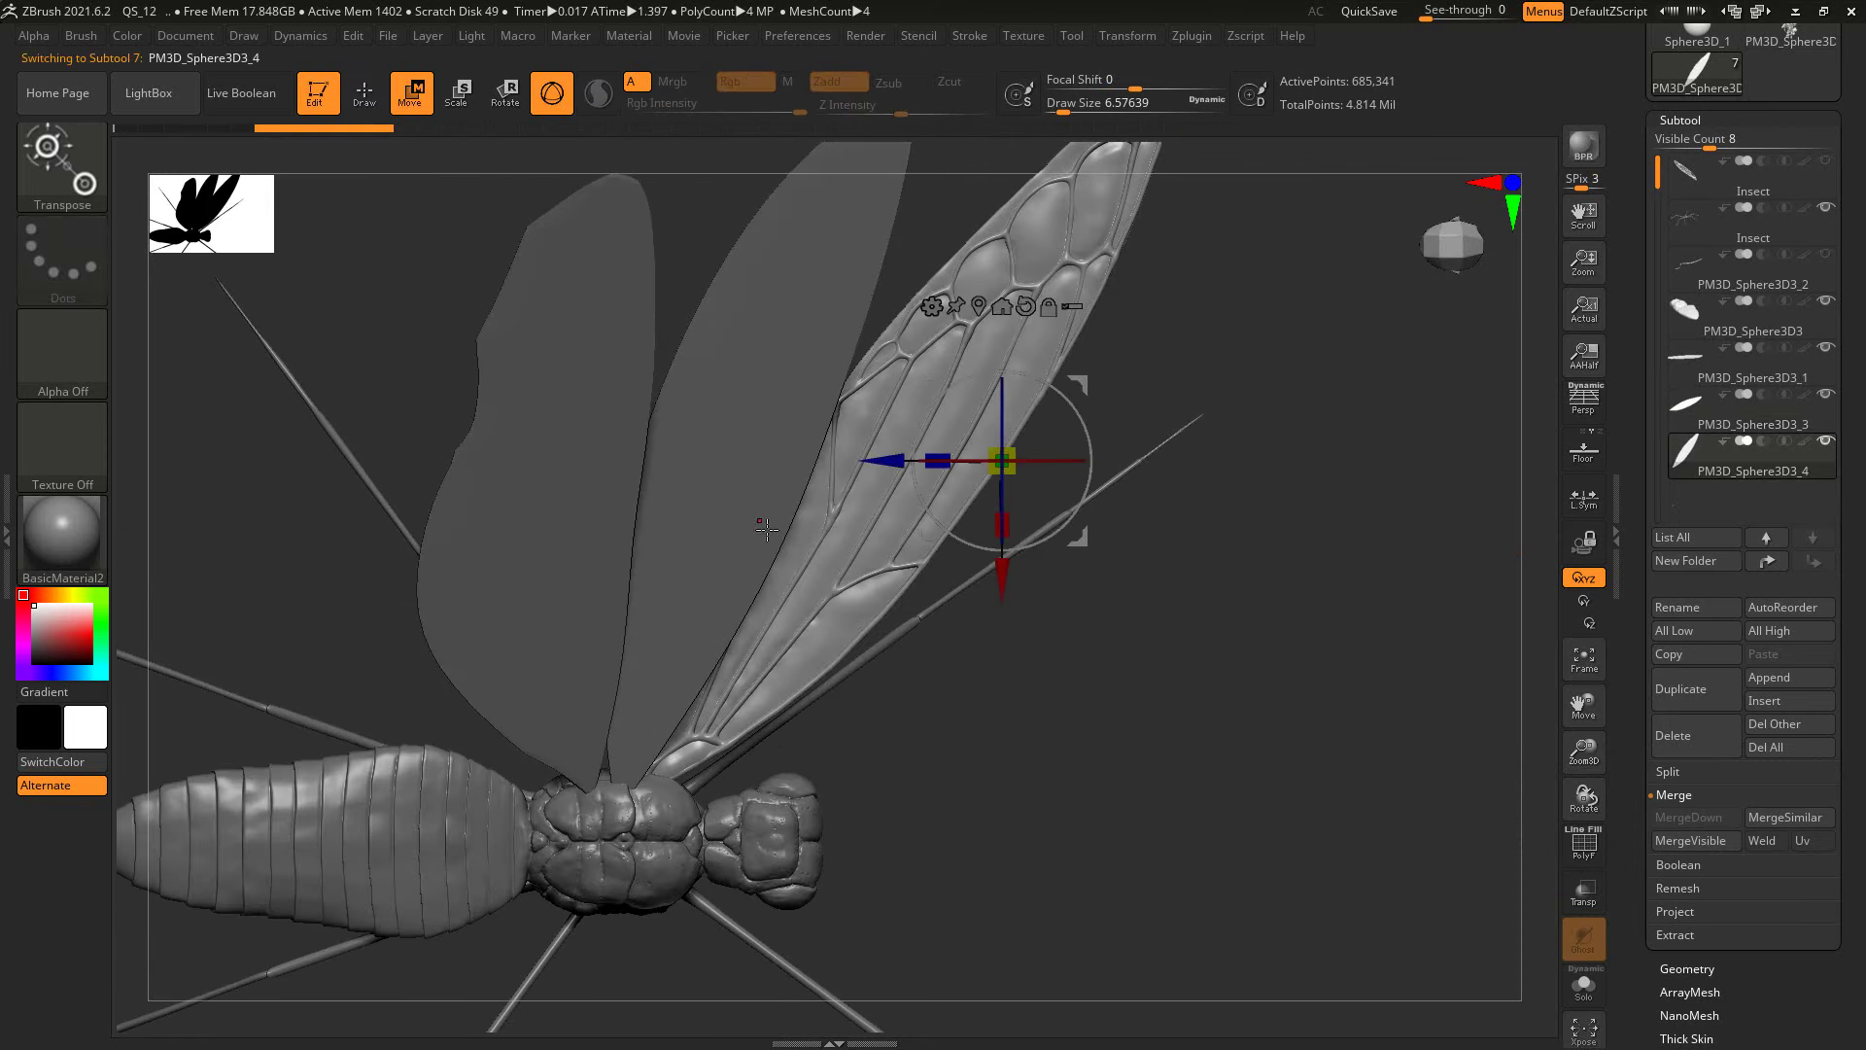
{"action": "left_click", "coordinate": [554, 113]}
{"action": "left_click_drag", "start_coordinate": [858, 538], "coordinate": [1199, 539]}
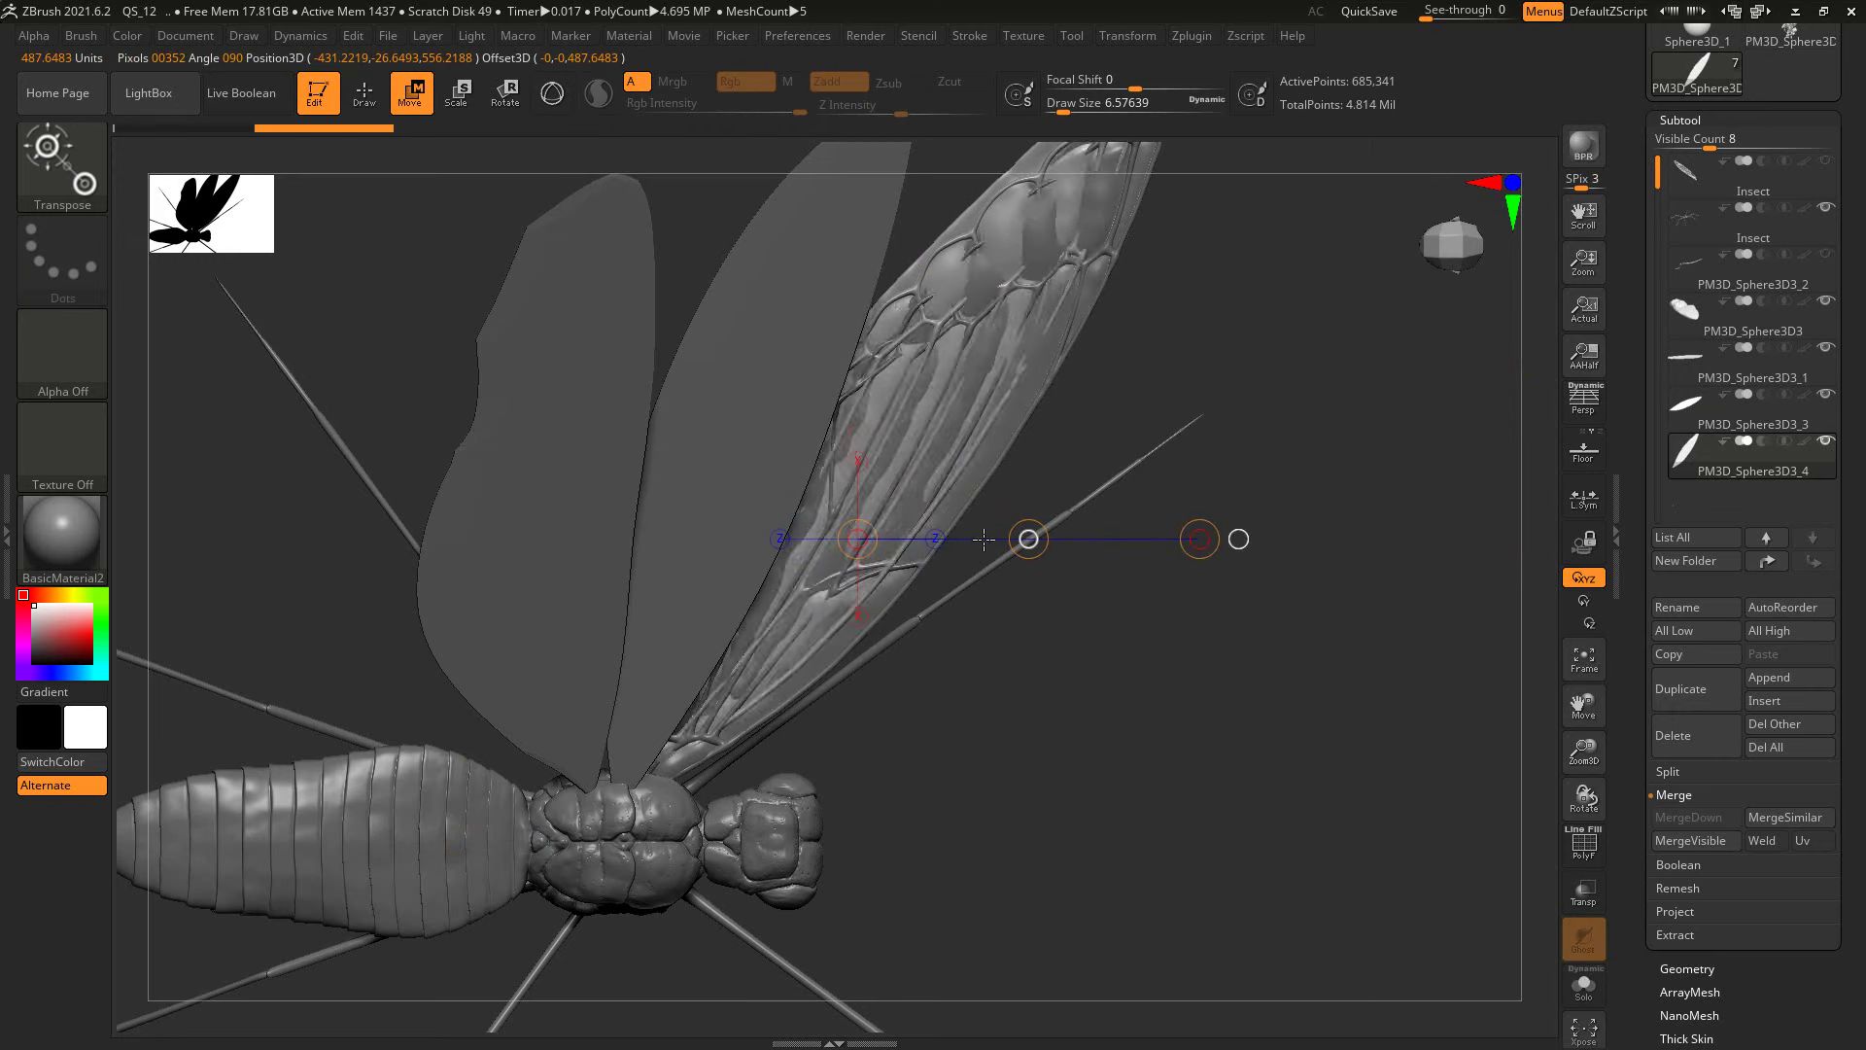
{"action": "left_click_drag", "start_coordinate": [984, 538], "coordinate": [1014, 538]}
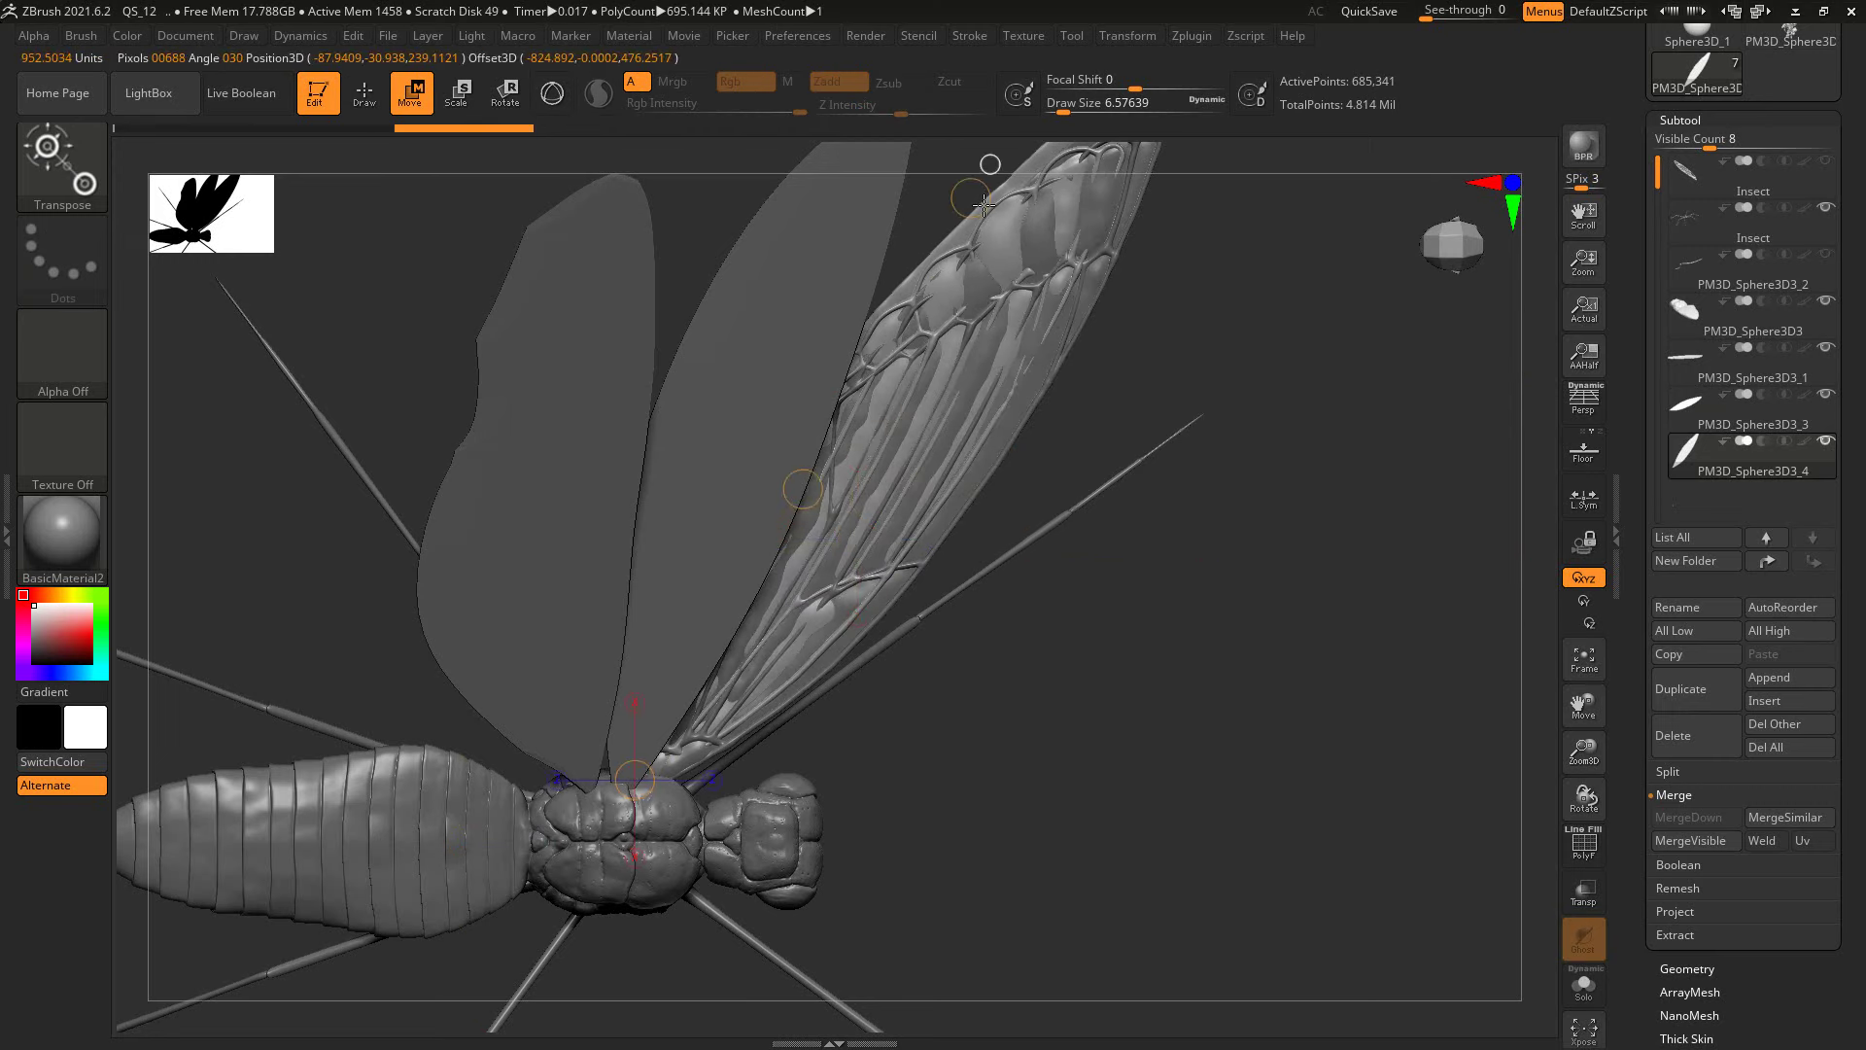
{"action": "left_click_drag", "start_coordinate": [646, 770], "coordinate": [993, 171]}
{"action": "left_click_drag", "start_coordinate": [486, 195], "coordinate": [479, 142]}
{"action": "key", "text": "r"}
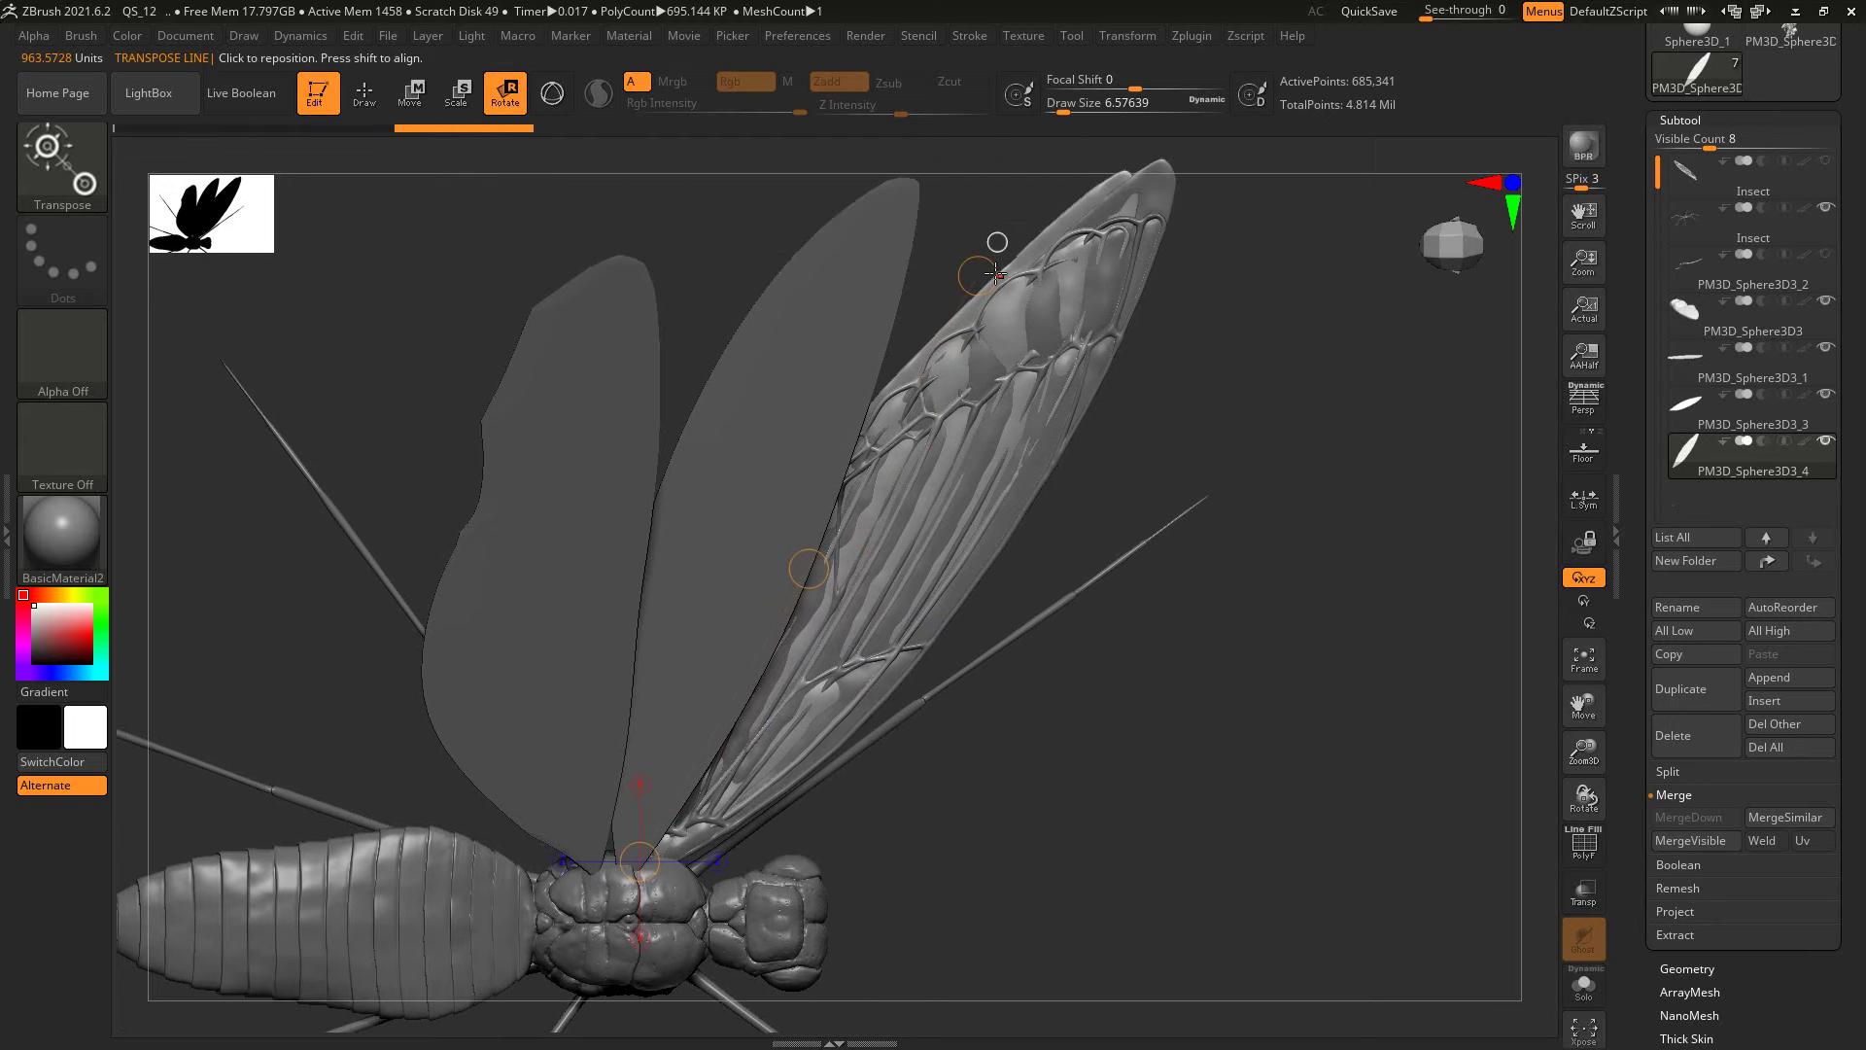
{"action": "left_click_drag", "start_coordinate": [995, 275], "coordinate": [934, 291]}
Step: Lift the duplicated wing slightly higher and scale it narrower and shorter
{"action": "left_click_drag", "start_coordinate": [1264, 583], "coordinate": [1236, 268]}
{"action": "left_click", "coordinate": [410, 94]}
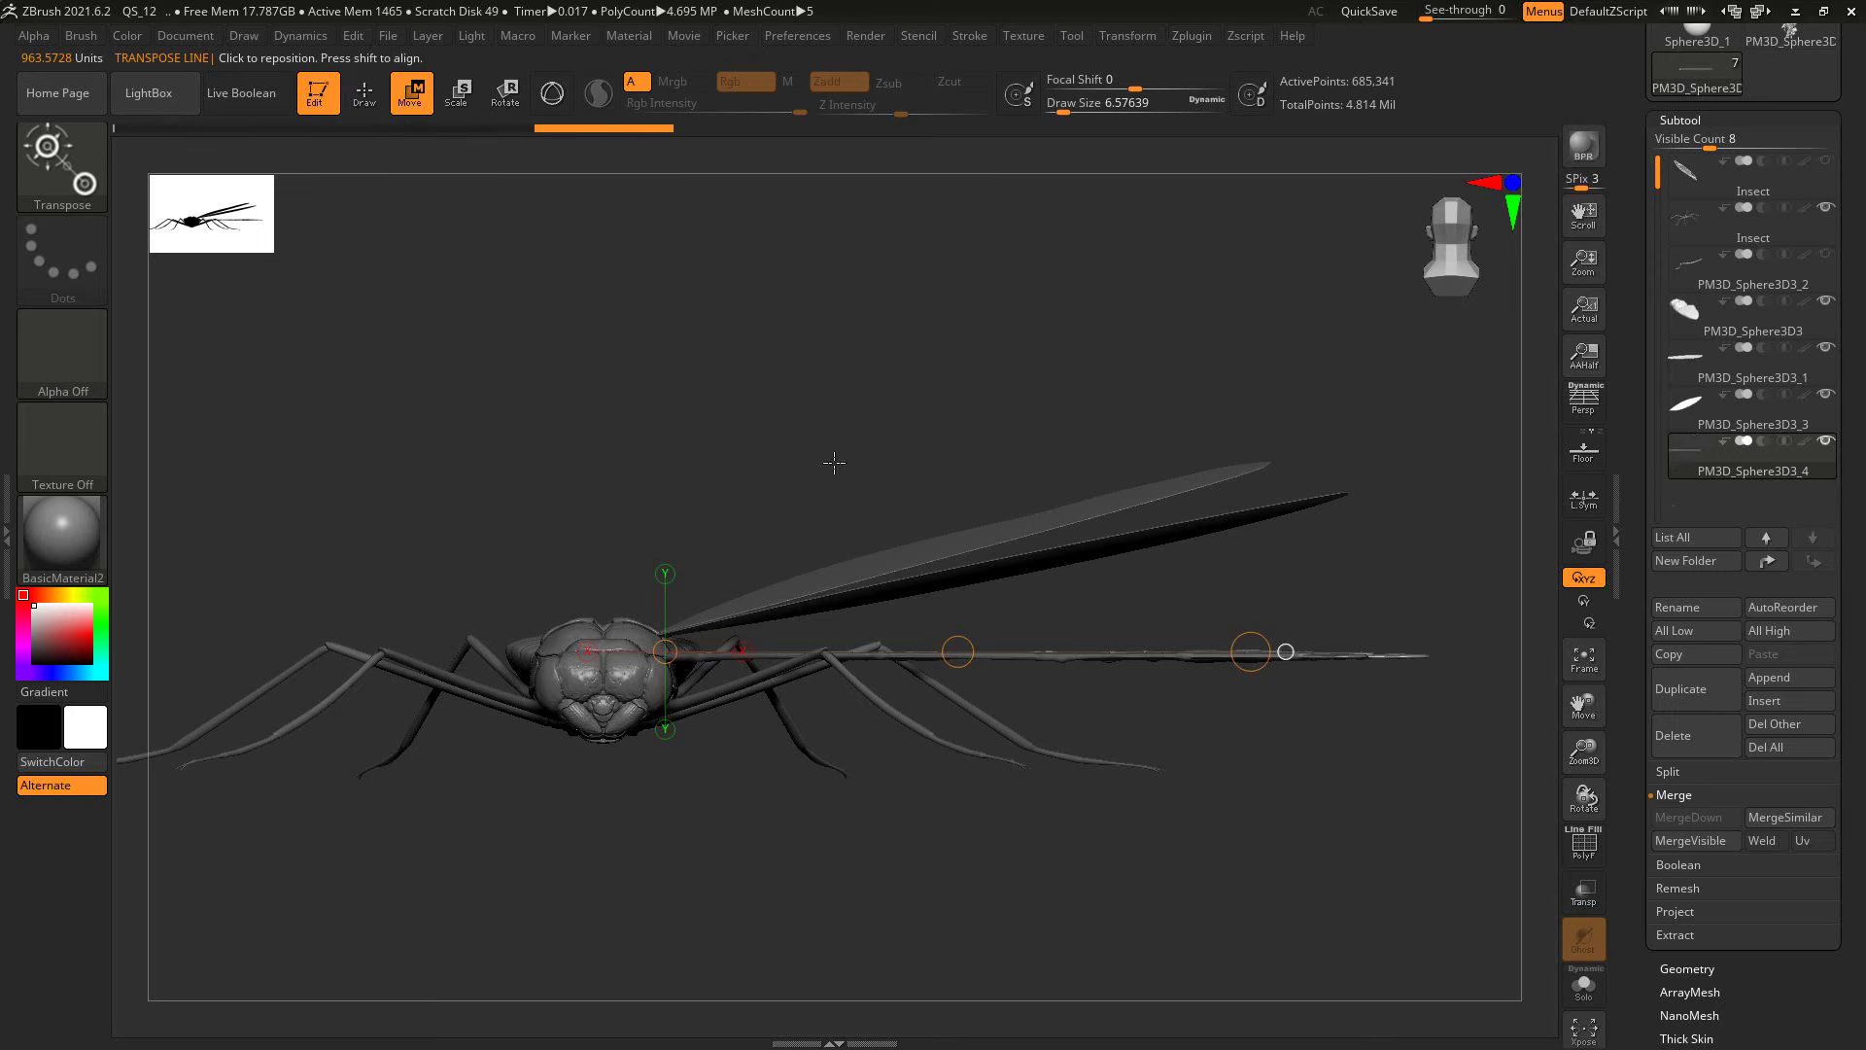
{"action": "left_click_drag", "start_coordinate": [914, 658], "coordinate": [914, 424]}
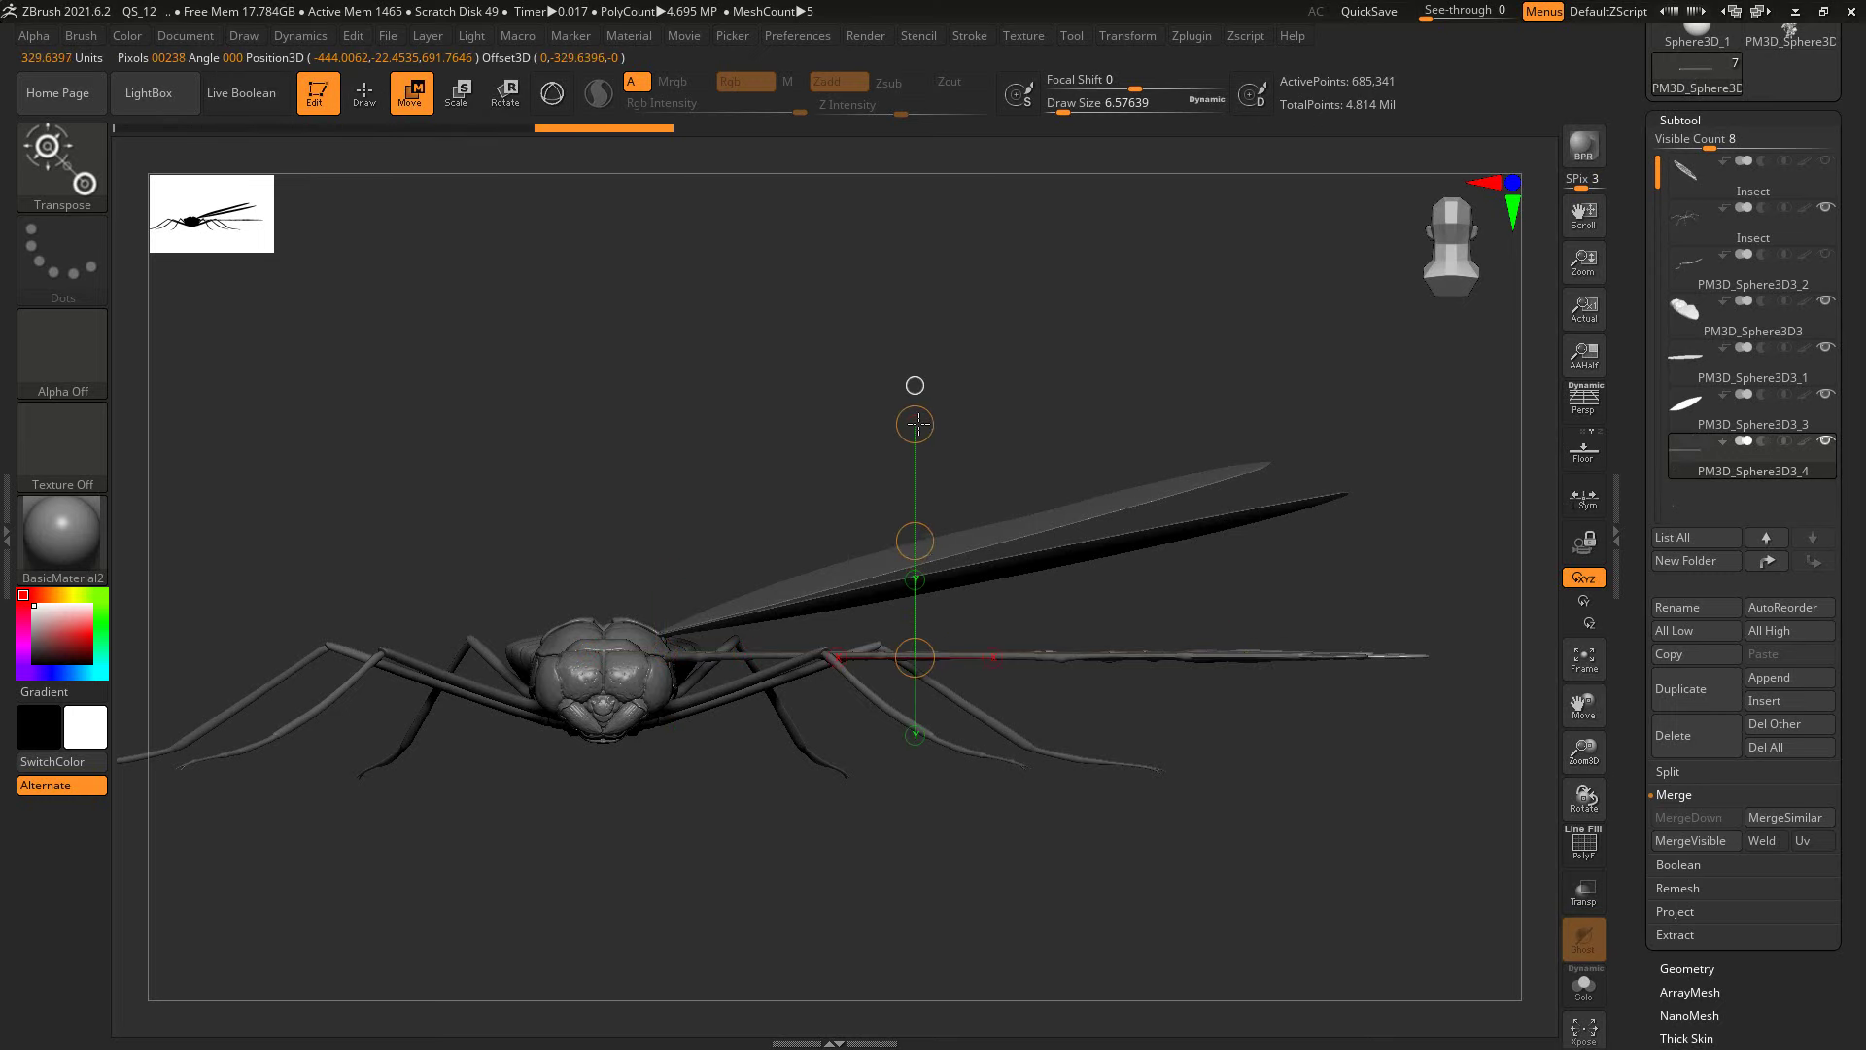
{"action": "mouse_move", "coordinate": [915, 540]}
{"action": "left_mouse_down"}
{"action": "mouse_move", "coordinate": [911, 513]}
{"action": "mouse_move", "coordinate": [703, 622]}
{"action": "mouse_move", "coordinate": [666, 768]}
{"action": "mouse_move", "coordinate": [669, 860]}
{"action": "left_mouse_up"}
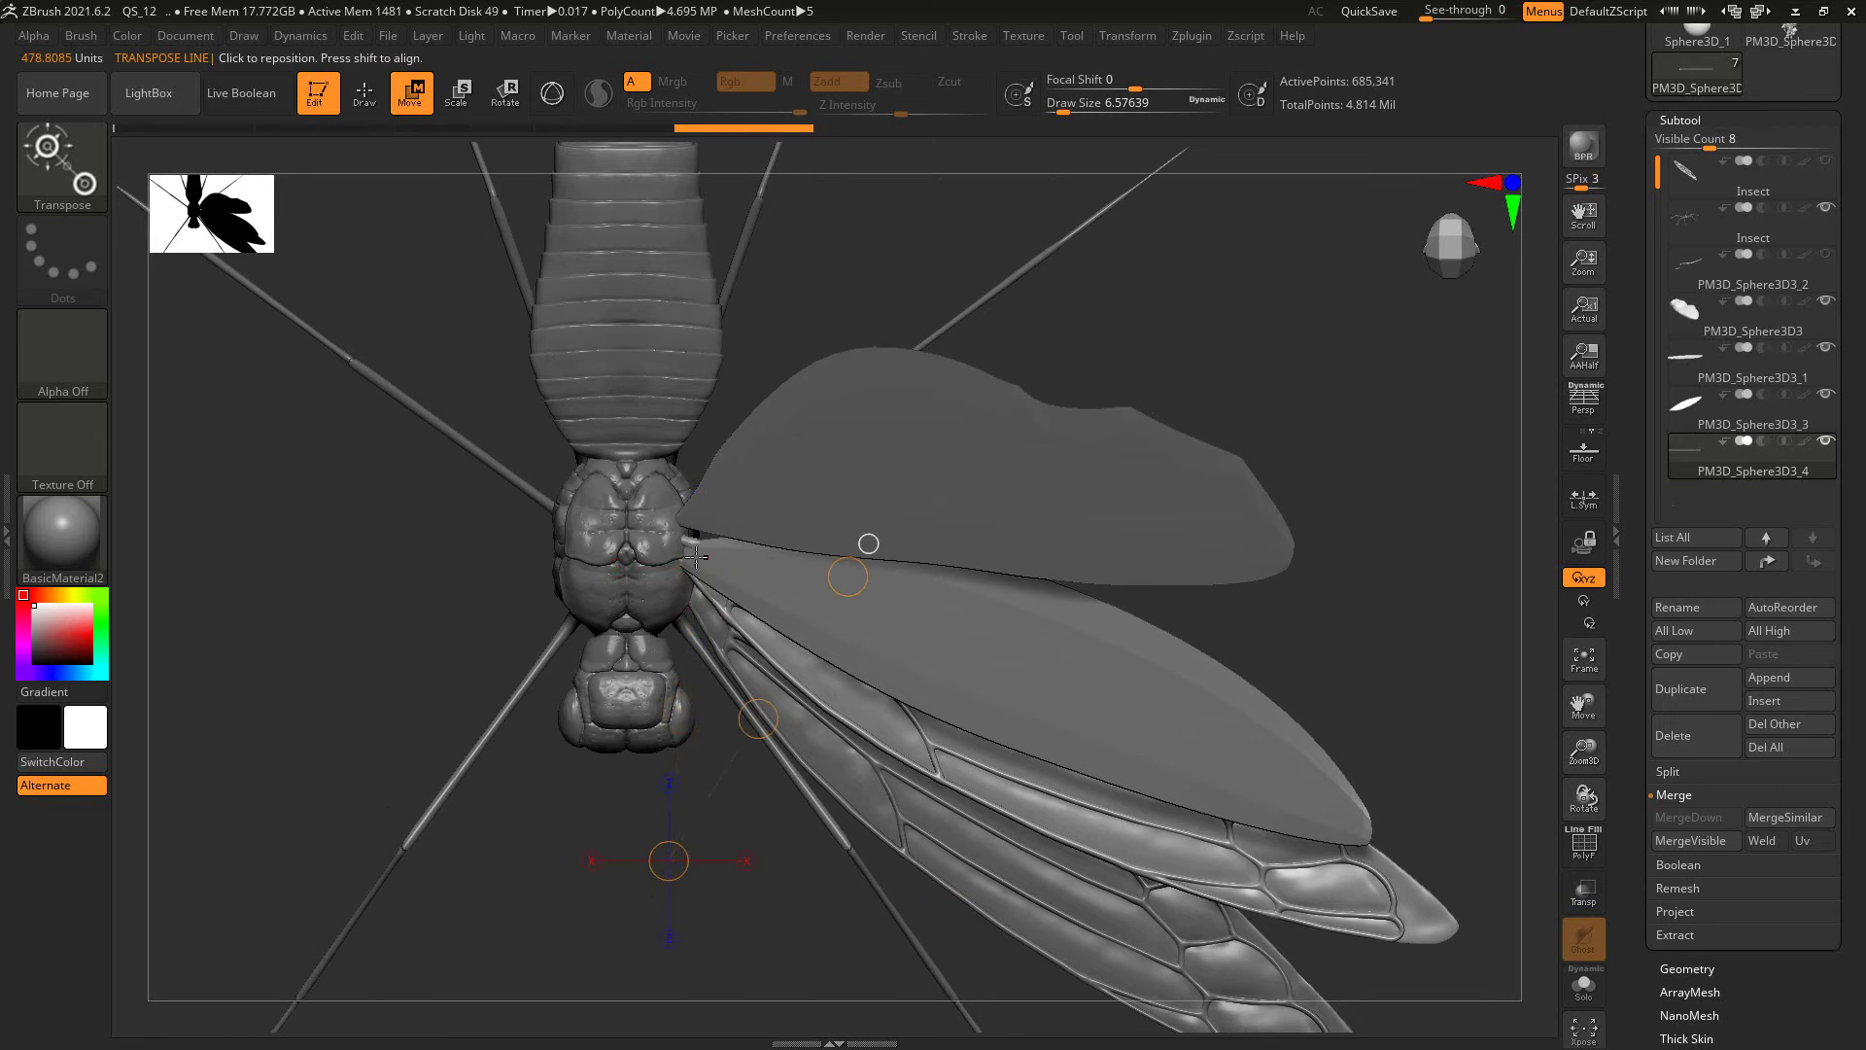
{"action": "mouse_move", "coordinate": [686, 555]}
{"action": "left_mouse_down"}
{"action": "mouse_move", "coordinate": [1258, 822]}
{"action": "mouse_move", "coordinate": [1262, 743]}
{"action": "left_mouse_up"}
{"action": "key", "text": "r"}
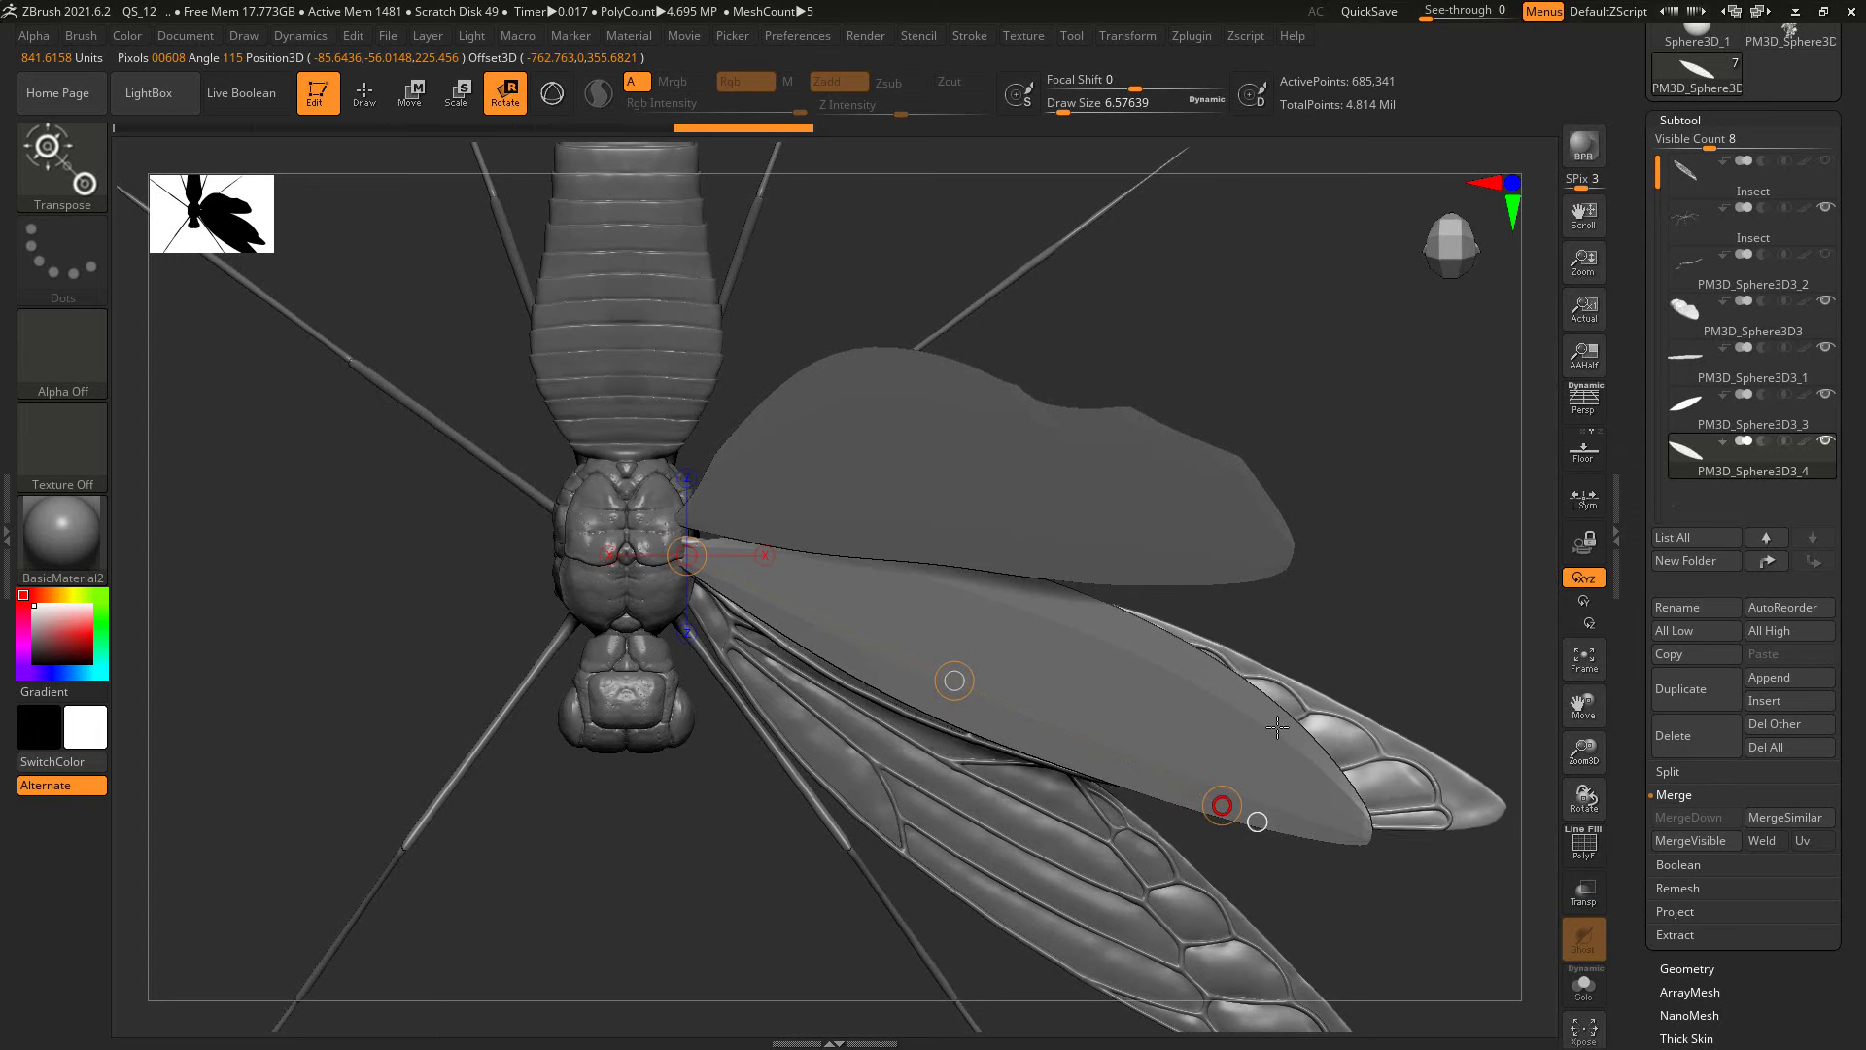
{"action": "left_click", "coordinate": [456, 92]}
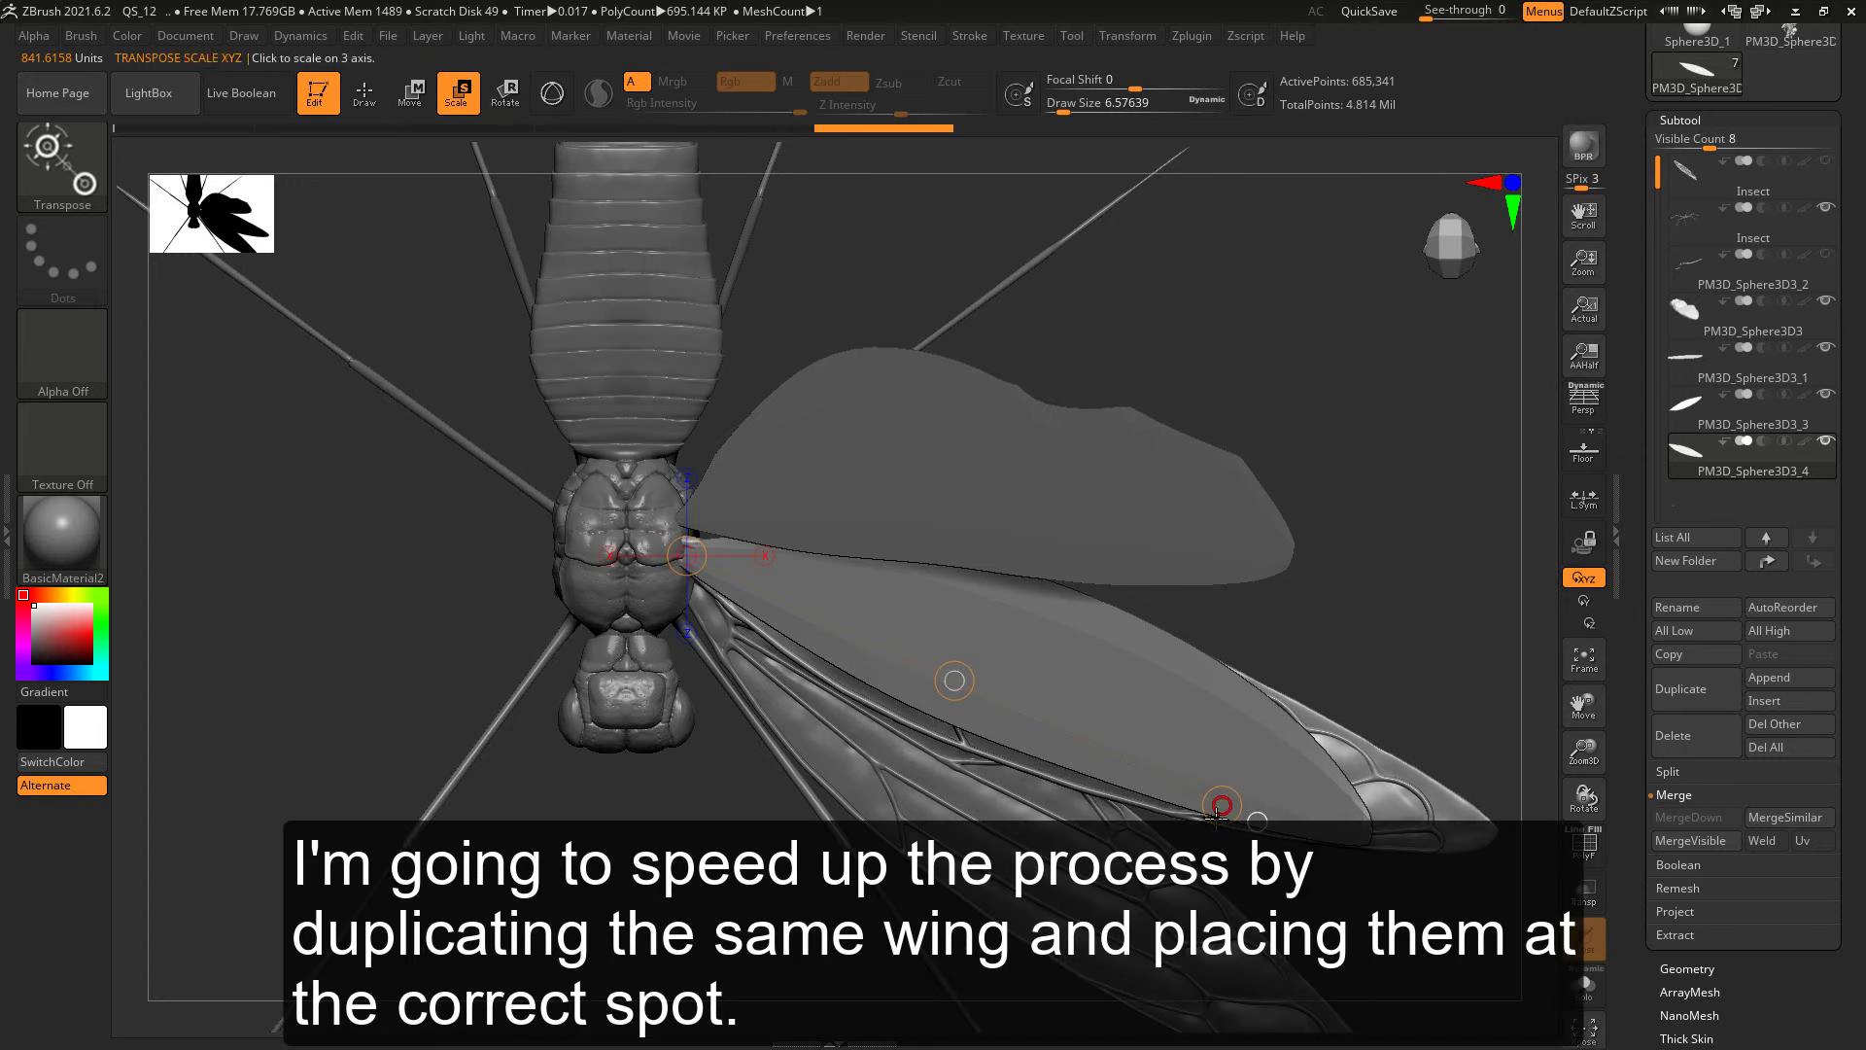
{"action": "mouse_move", "coordinate": [1222, 805]}
{"action": "left_mouse_down"}
{"action": "mouse_move", "coordinate": [1362, 553]}
{"action": "mouse_move", "coordinate": [1269, 488]}
{"action": "left_mouse_up"}
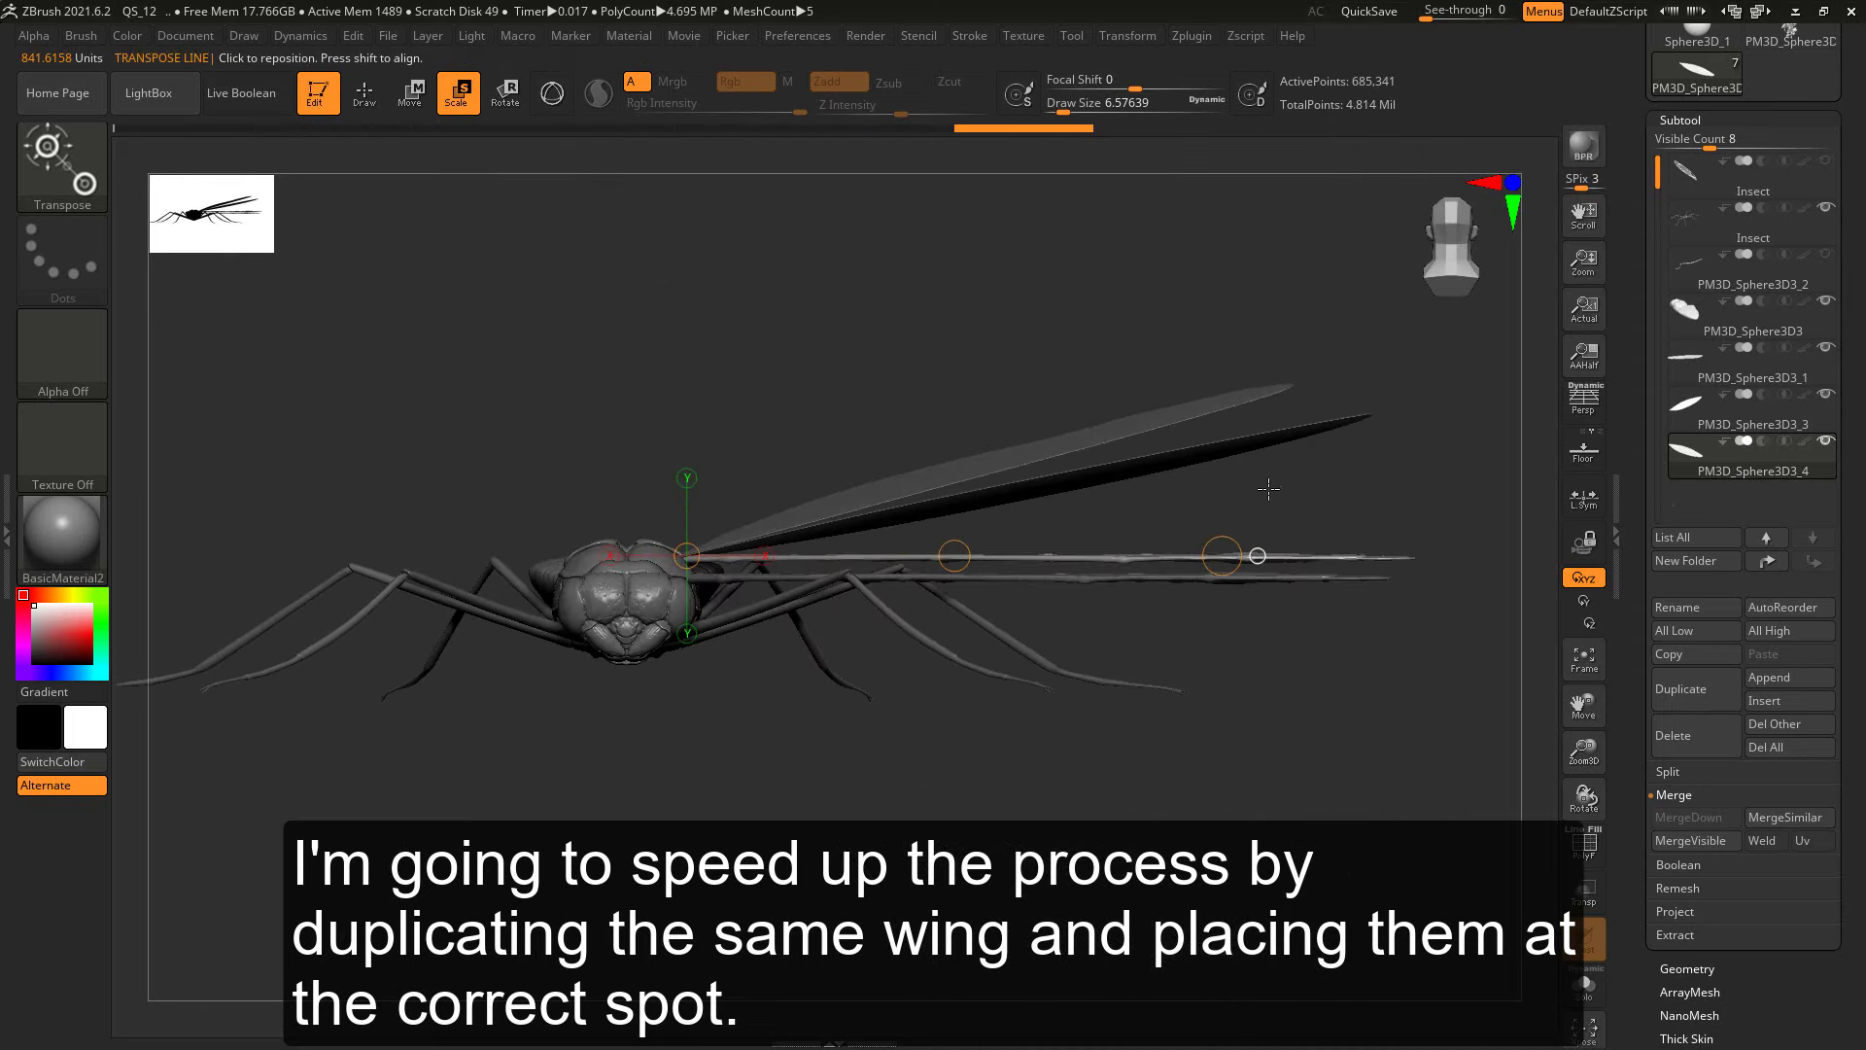
Step: Rotate the wing upward into a raised pose, check it from above, and return to Draw mode
{"action": "left_click", "coordinate": [509, 101]}
{"action": "left_click_drag", "start_coordinate": [1222, 555], "coordinate": [1210, 438]}
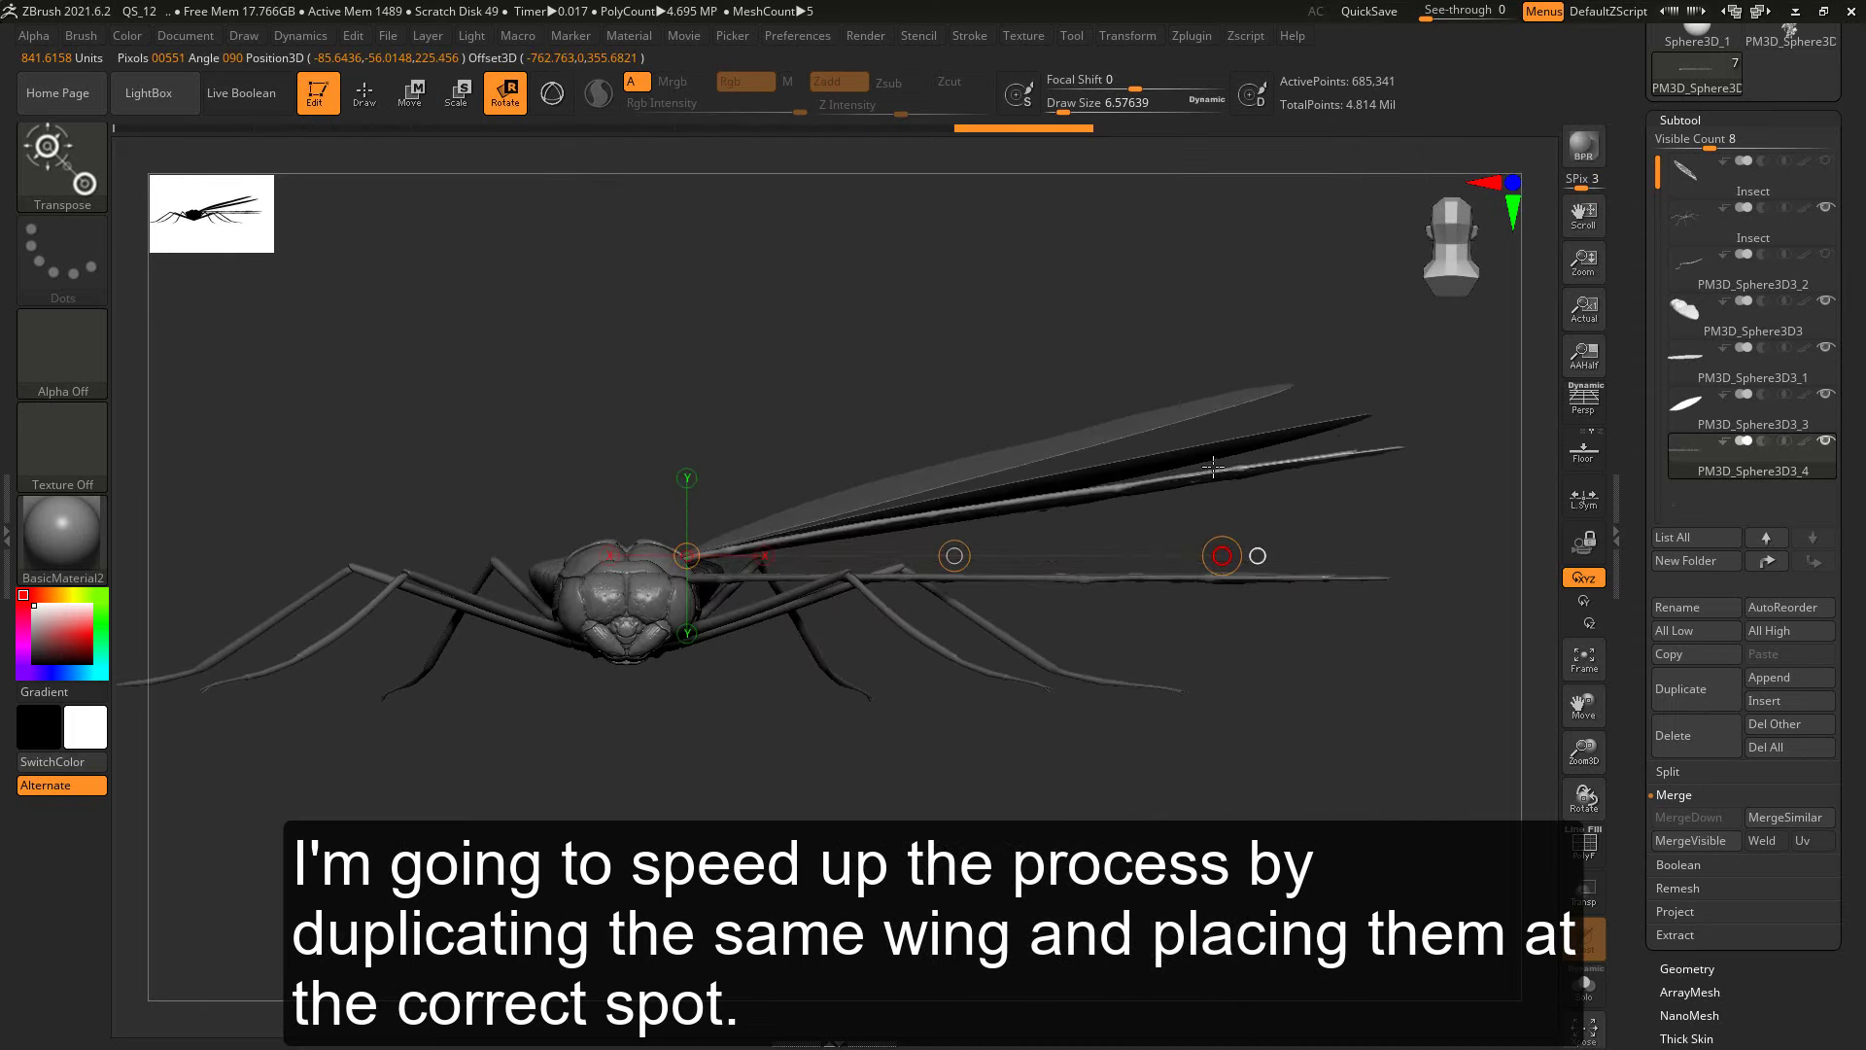
{"action": "left_click_drag", "start_coordinate": [1342, 320], "coordinate": [1400, 865]}
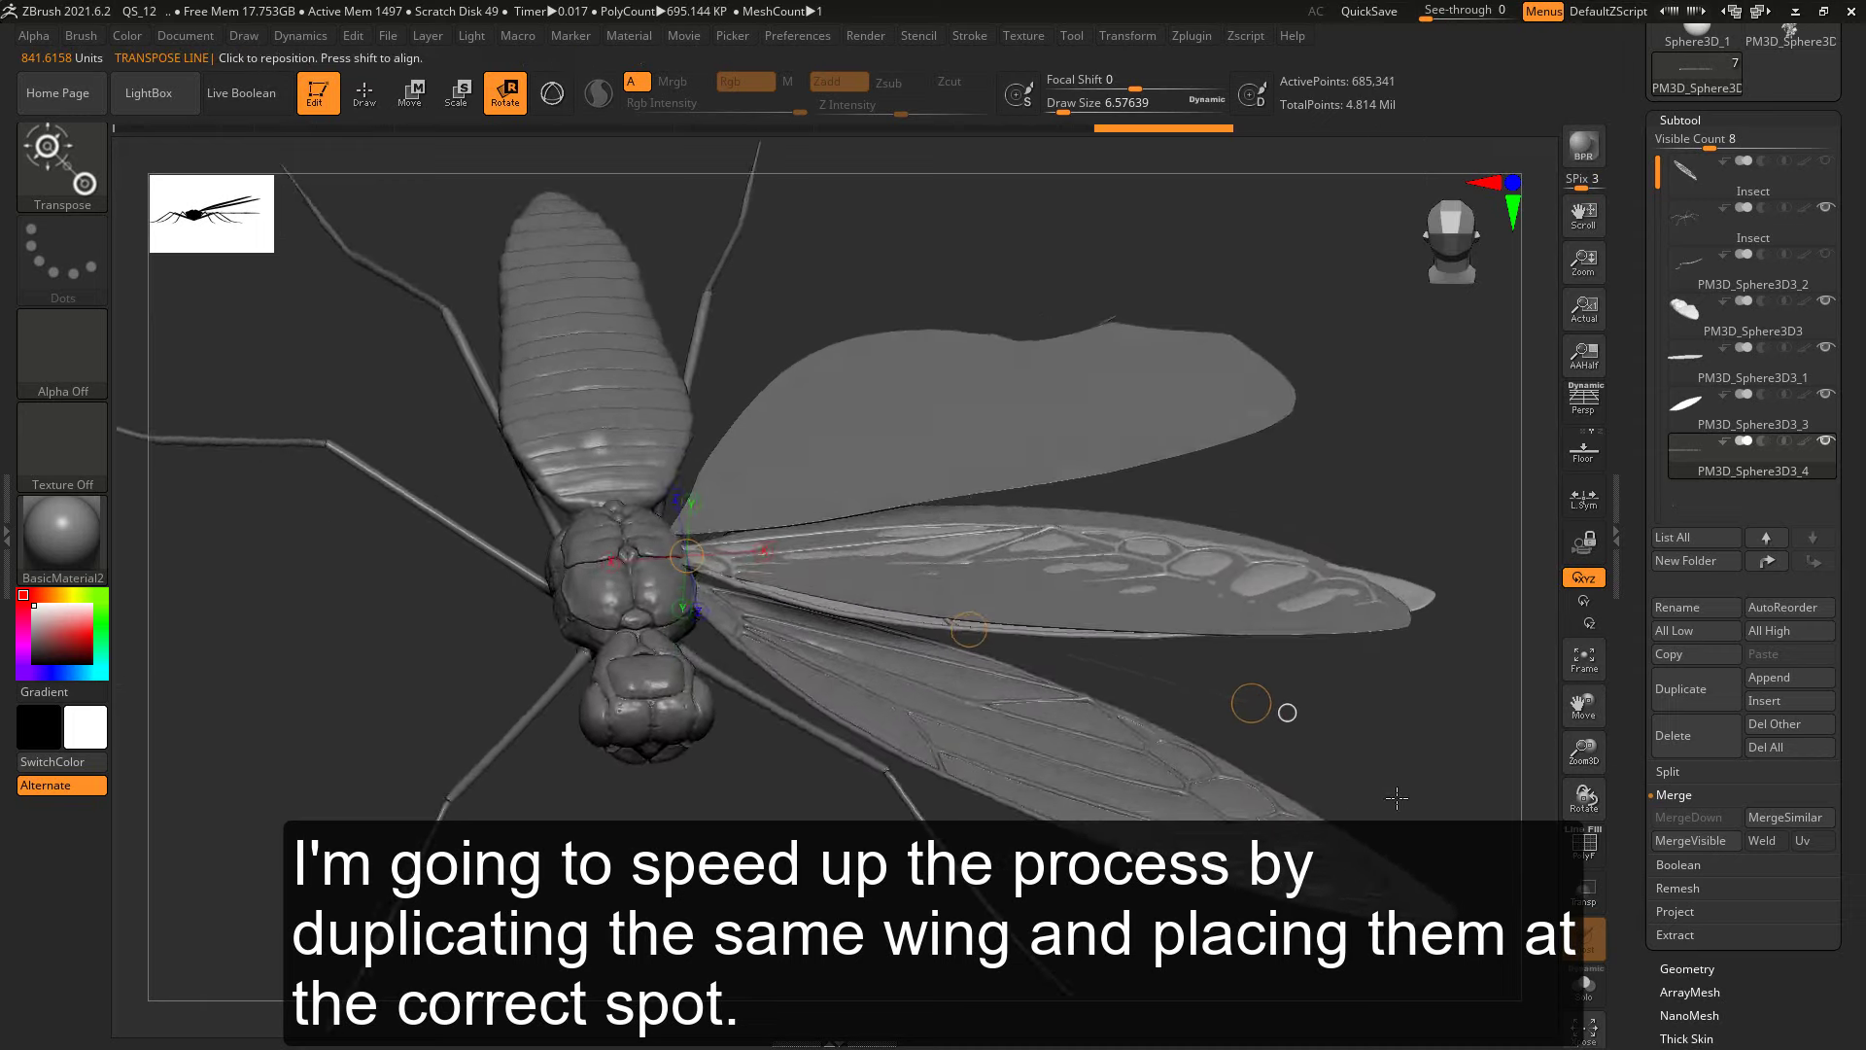
{"action": "left_click_drag", "start_coordinate": [1286, 747], "coordinate": [1029, 539]}
{"action": "key", "text": "q"}
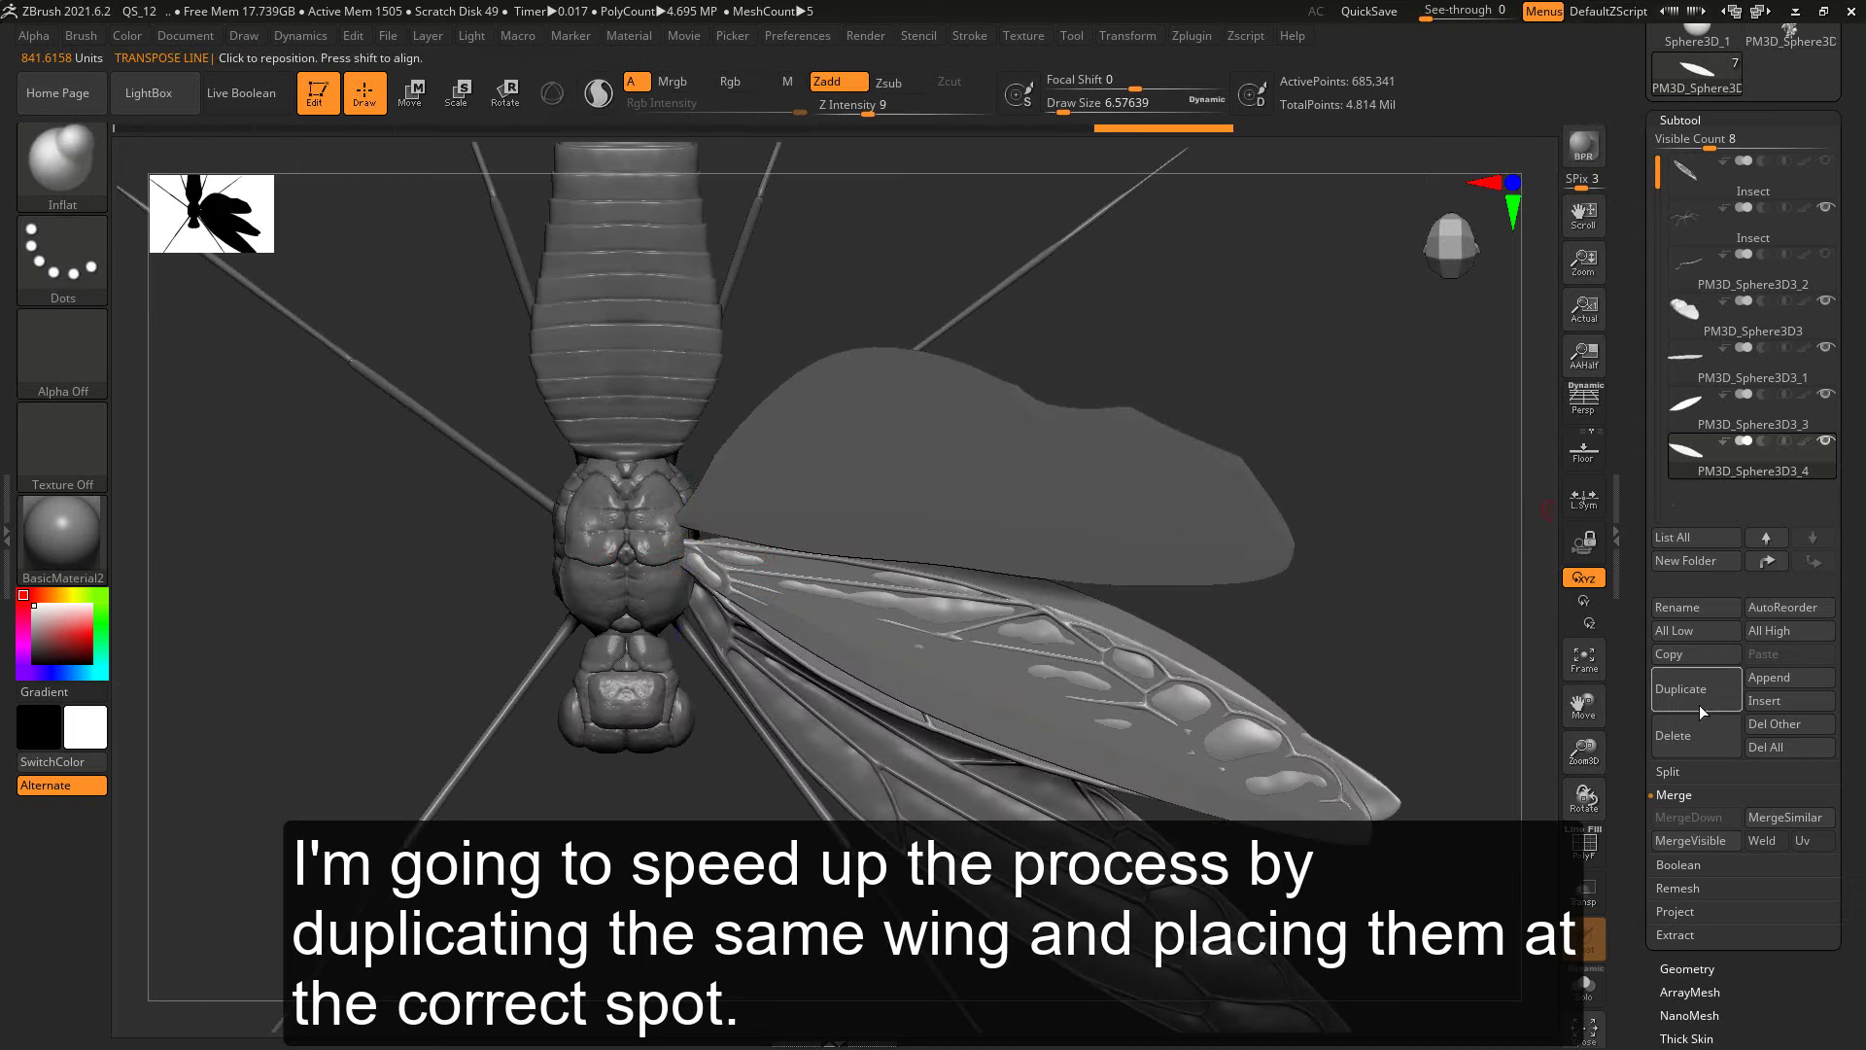
Step: Duplicate the lower wing and lay a Transpose pivot line along the copy from its root
{"action": "left_click", "coordinate": [1711, 408]}
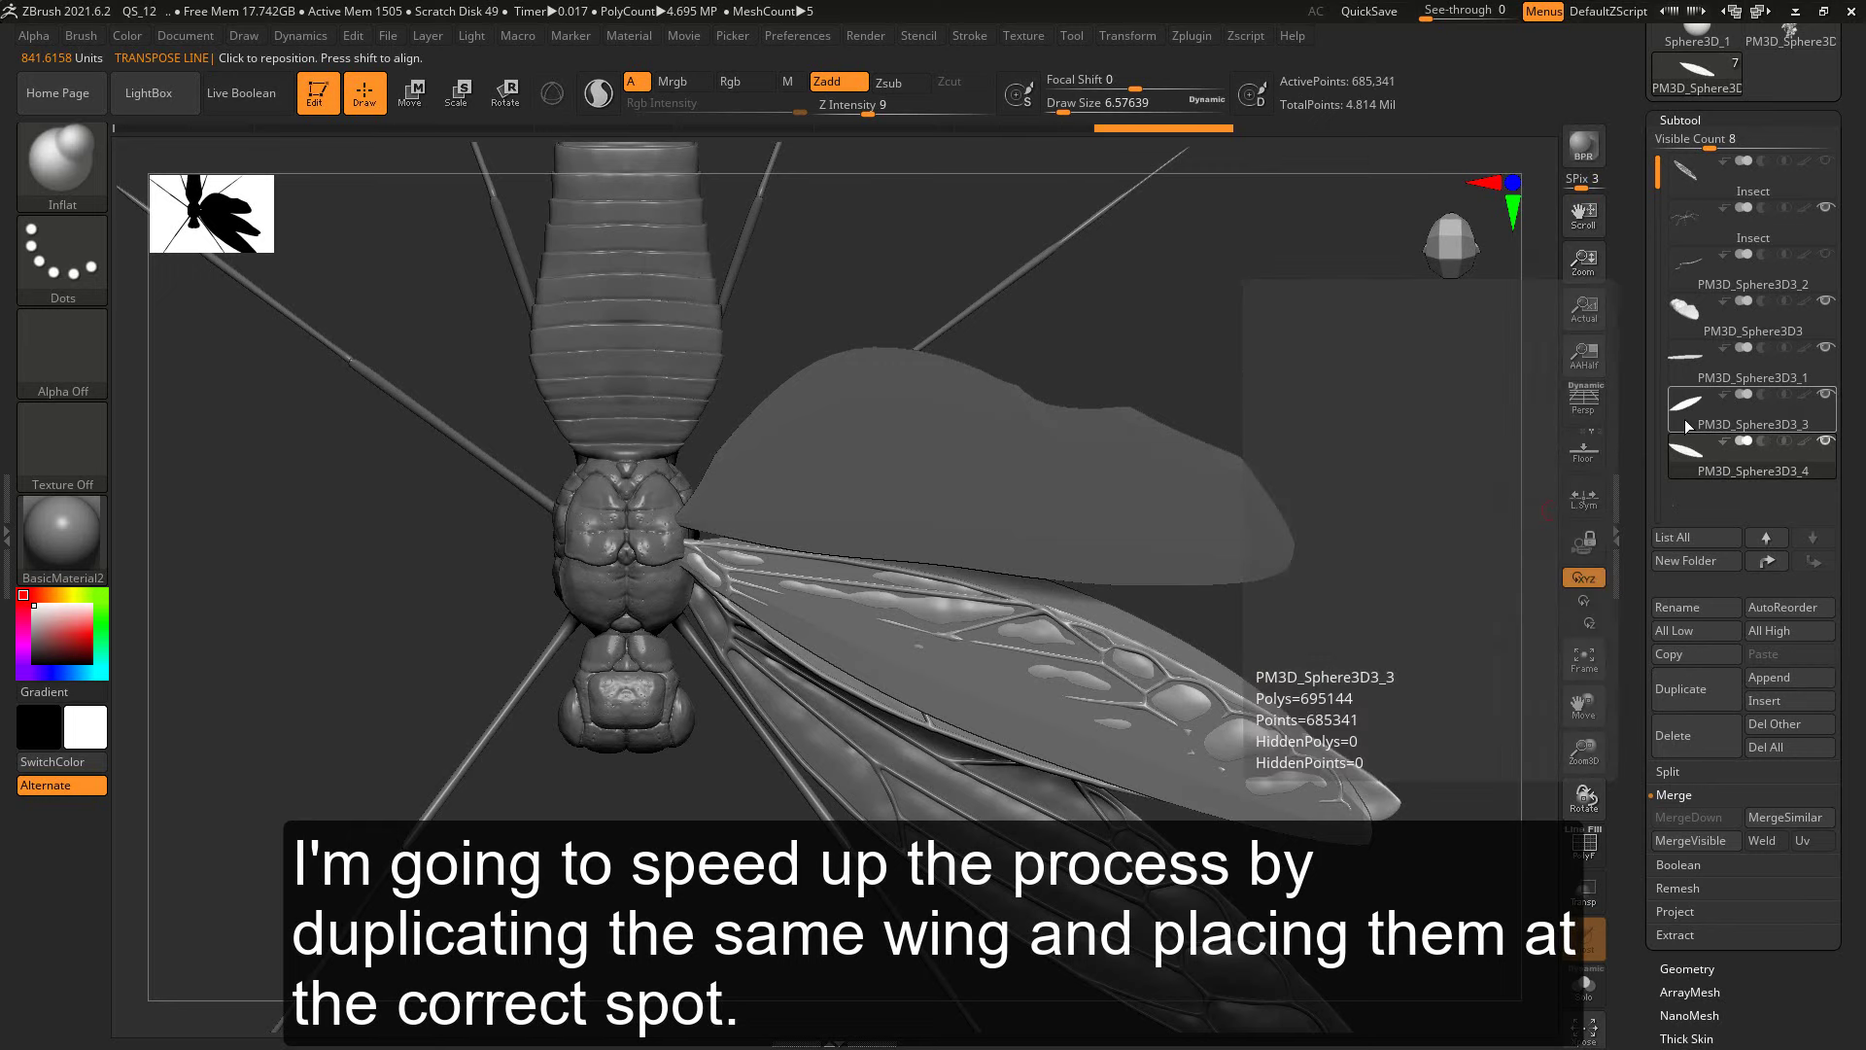
{"action": "left_click", "coordinate": [1662, 702]}
{"action": "key", "text": "w"}
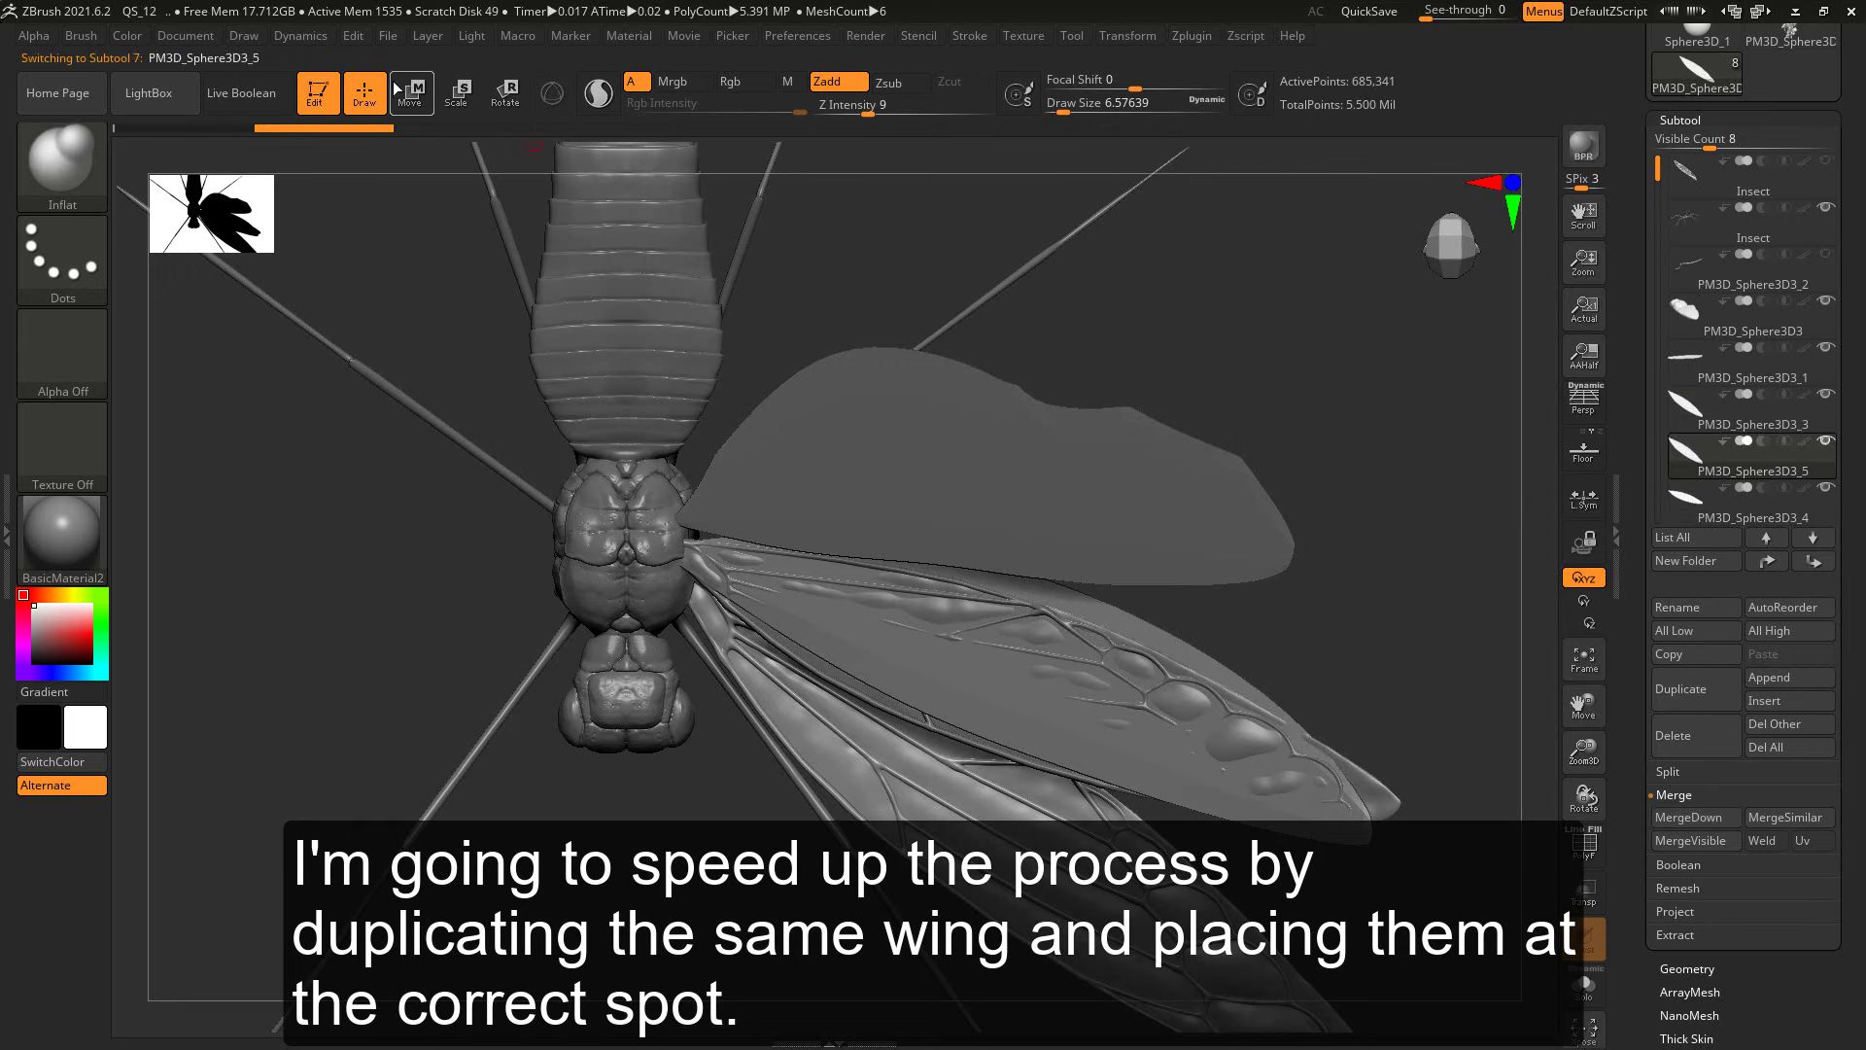
{"action": "mouse_move", "coordinate": [714, 606]}
{"action": "left_mouse_down"}
{"action": "mouse_move", "coordinate": [844, 715]}
{"action": "mouse_move", "coordinate": [824, 707]}
{"action": "left_mouse_up"}
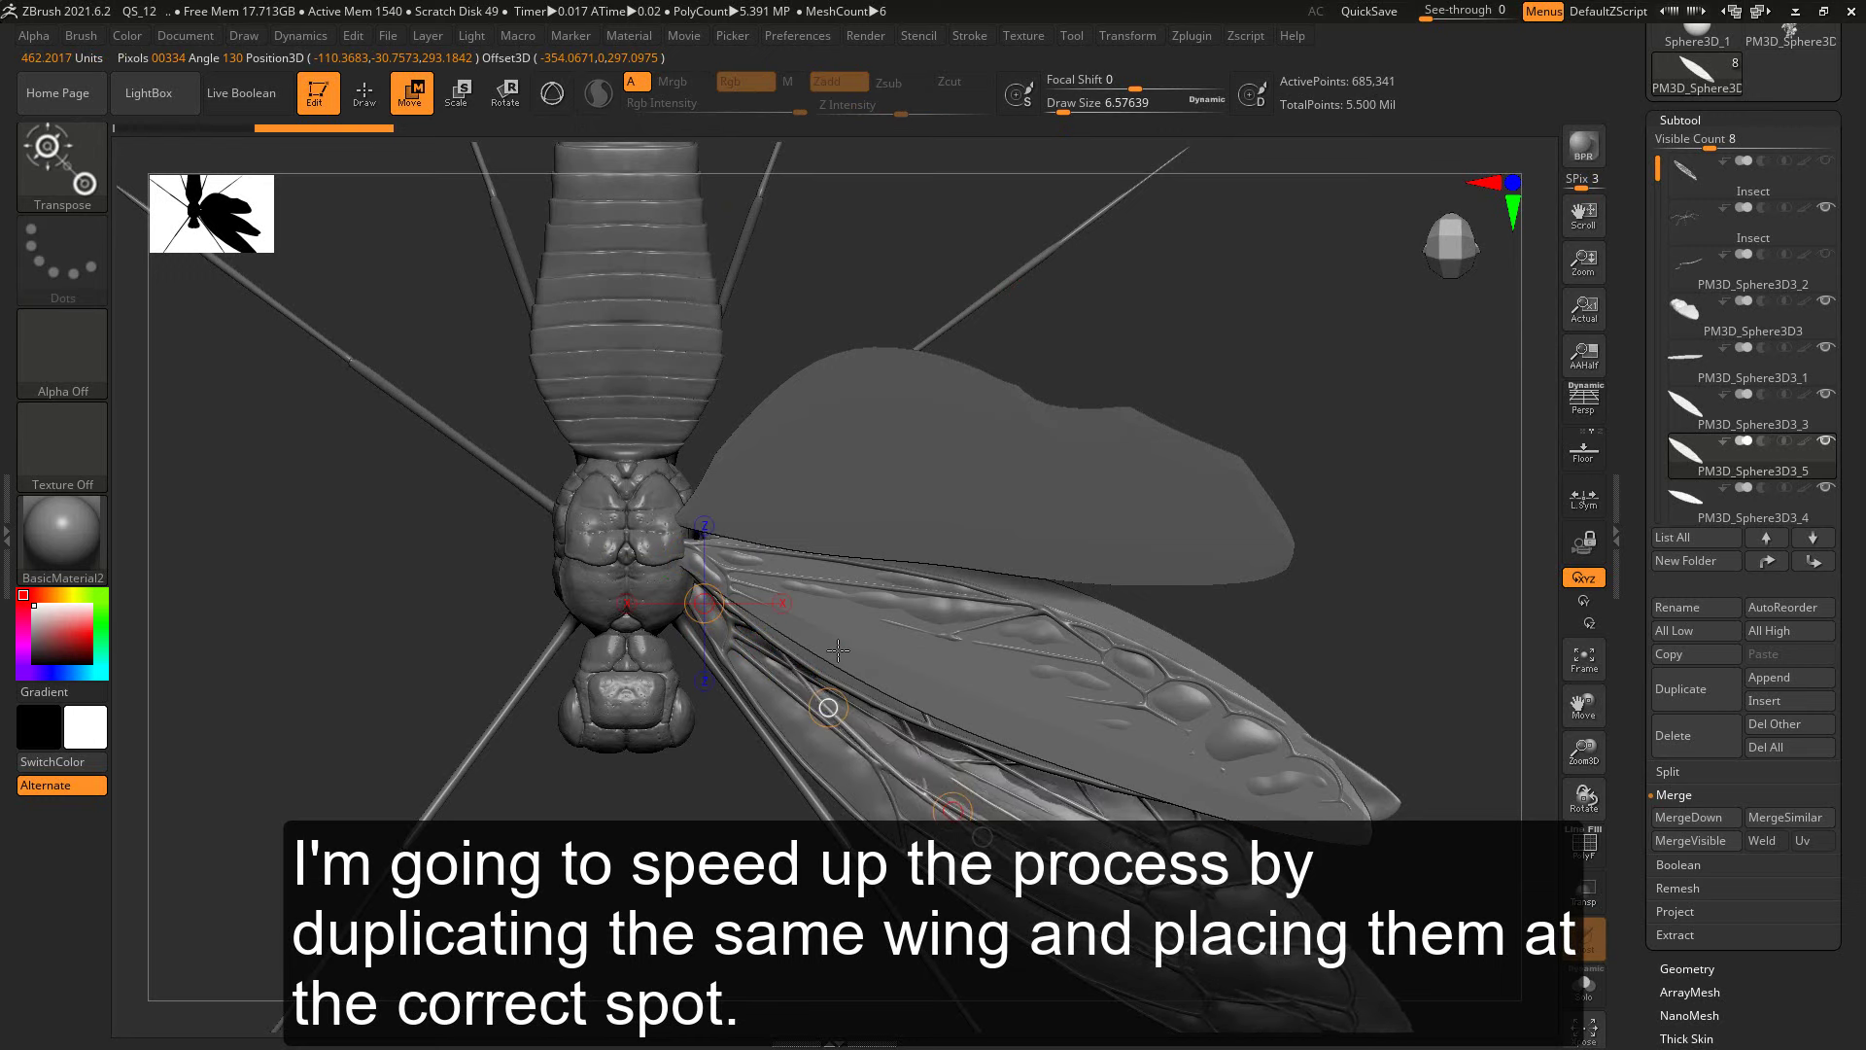
{"action": "mouse_move", "coordinate": [688, 525]}
{"action": "left_mouse_down"}
{"action": "mouse_move", "coordinate": [1057, 801]}
{"action": "mouse_move", "coordinate": [1153, 494]}
{"action": "left_mouse_up"}
{"action": "key", "text": "r"}
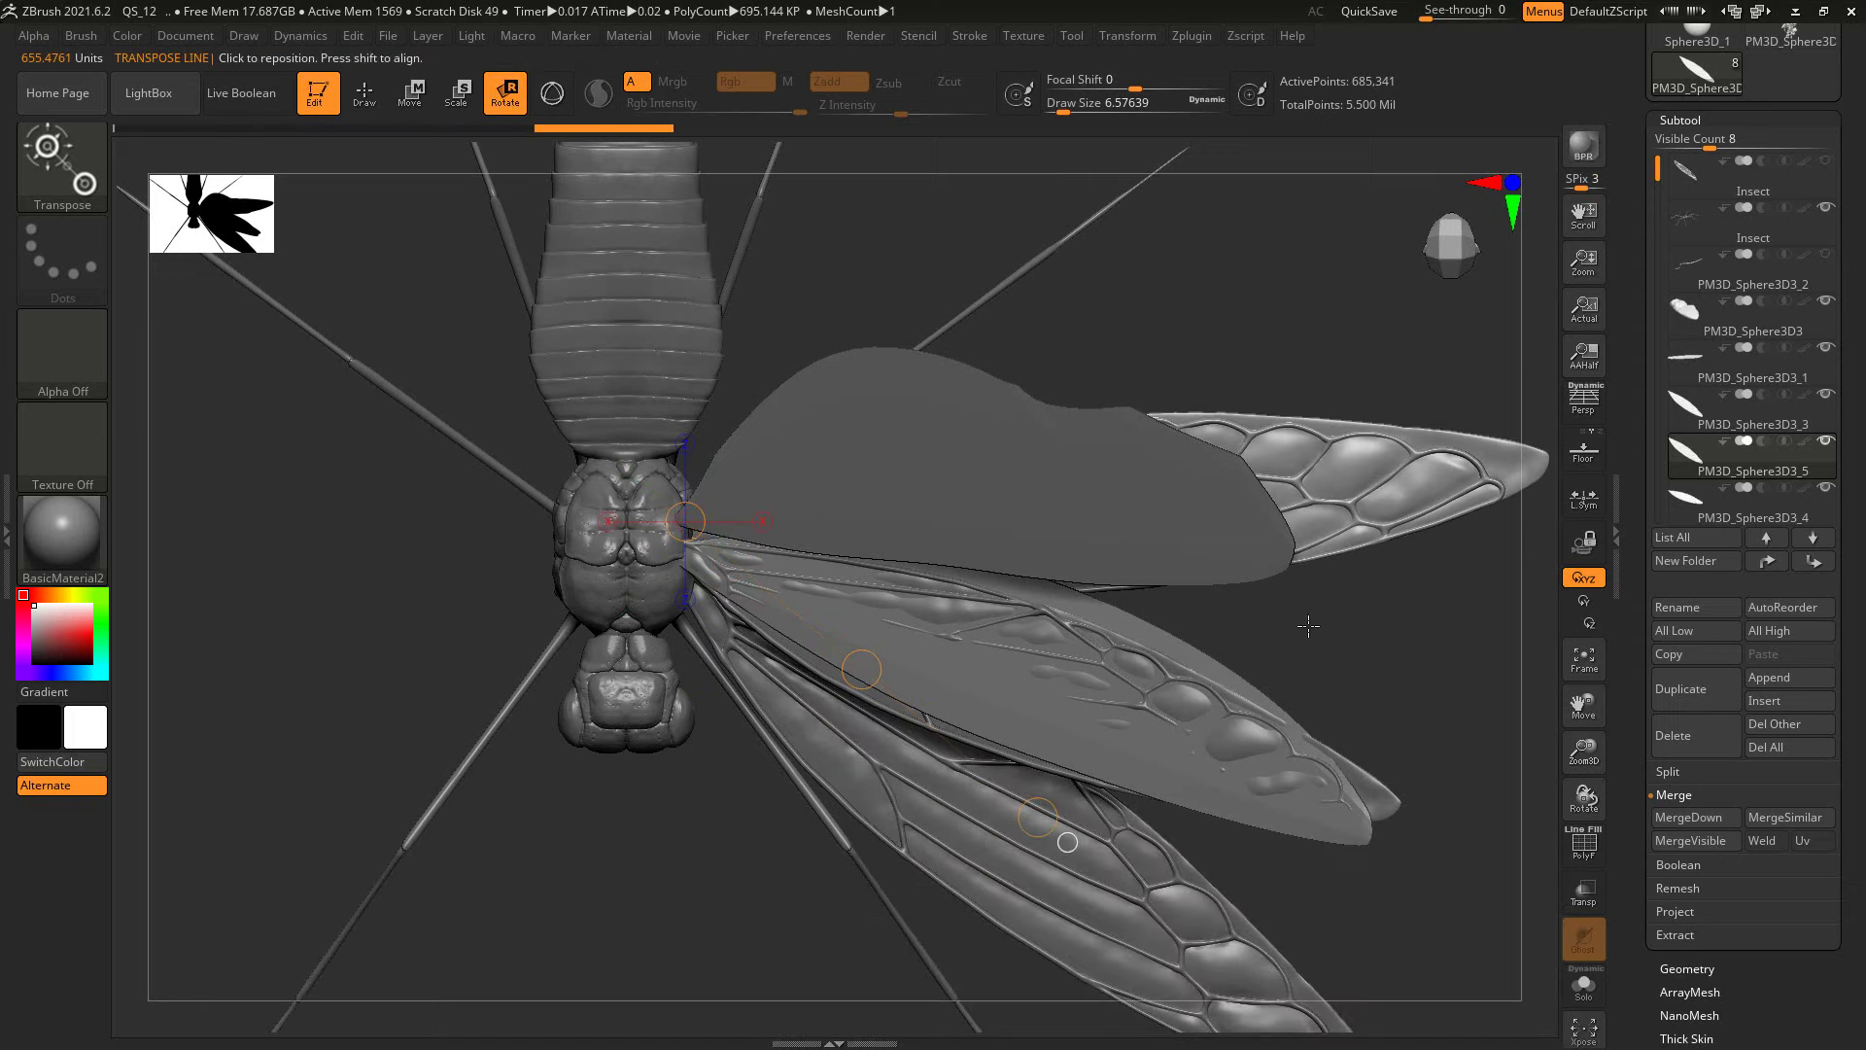
Step: Raise the wing copy slightly, then draw a rotation pivot line across it from the thorax
{"action": "left_click_drag", "start_coordinate": [1242, 601], "coordinate": [1232, 755], "text": "shift"}
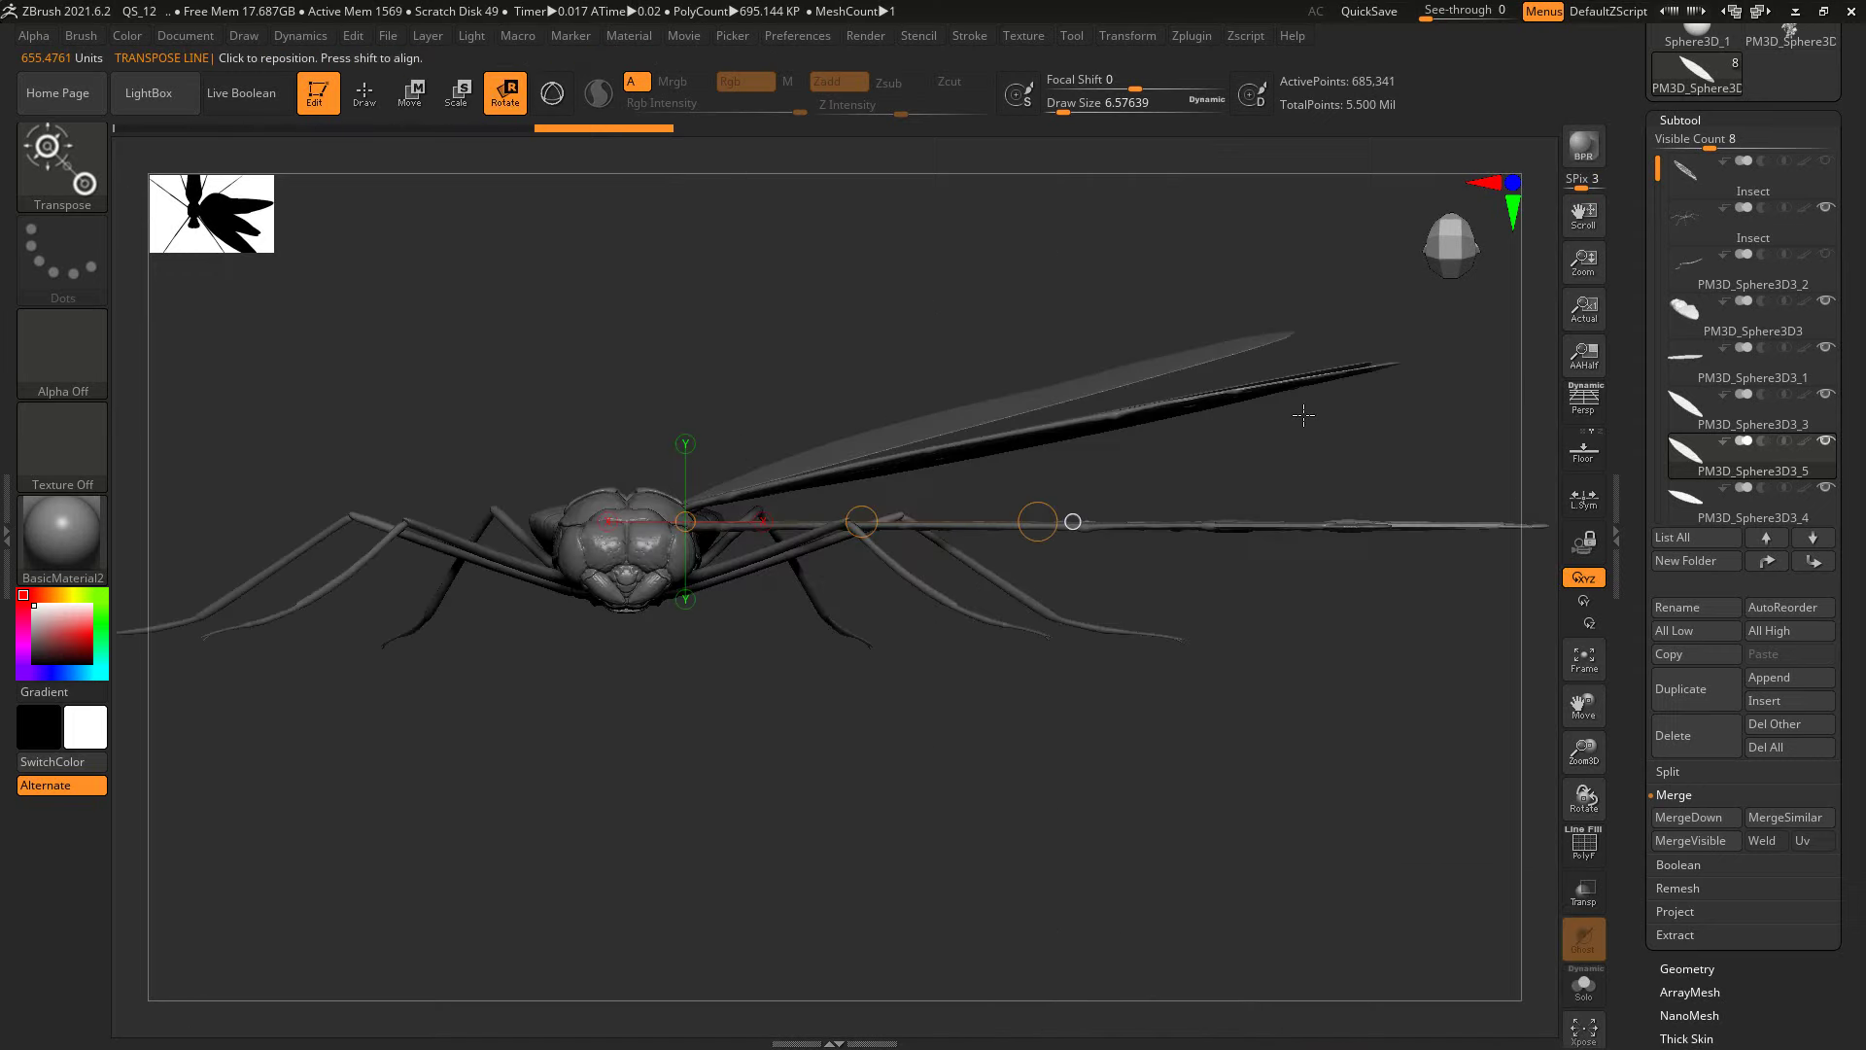
{"action": "left_click", "coordinate": [419, 114]}
{"action": "left_click_drag", "start_coordinate": [829, 631], "coordinate": [797, 645]}
{"action": "left_click_drag", "start_coordinate": [1156, 636], "coordinate": [1172, 399]}
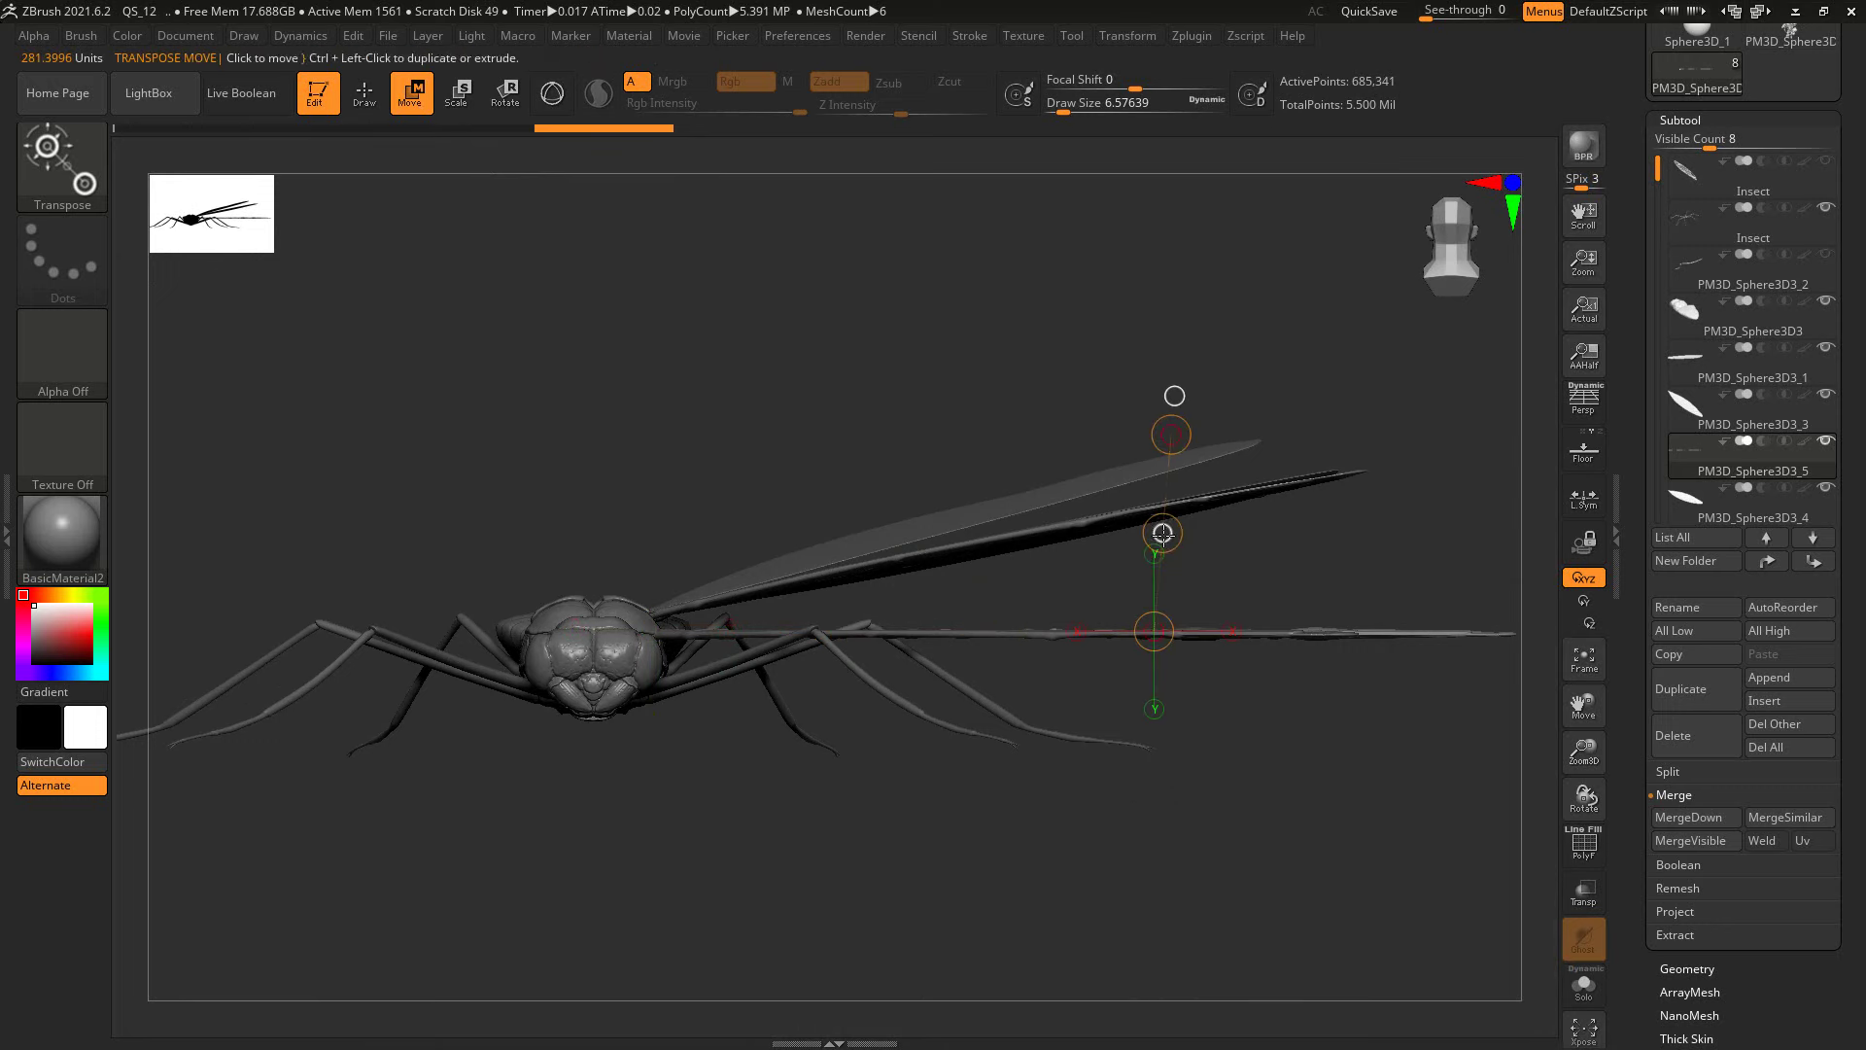
{"action": "left_click_drag", "start_coordinate": [1163, 533], "coordinate": [1162, 515]}
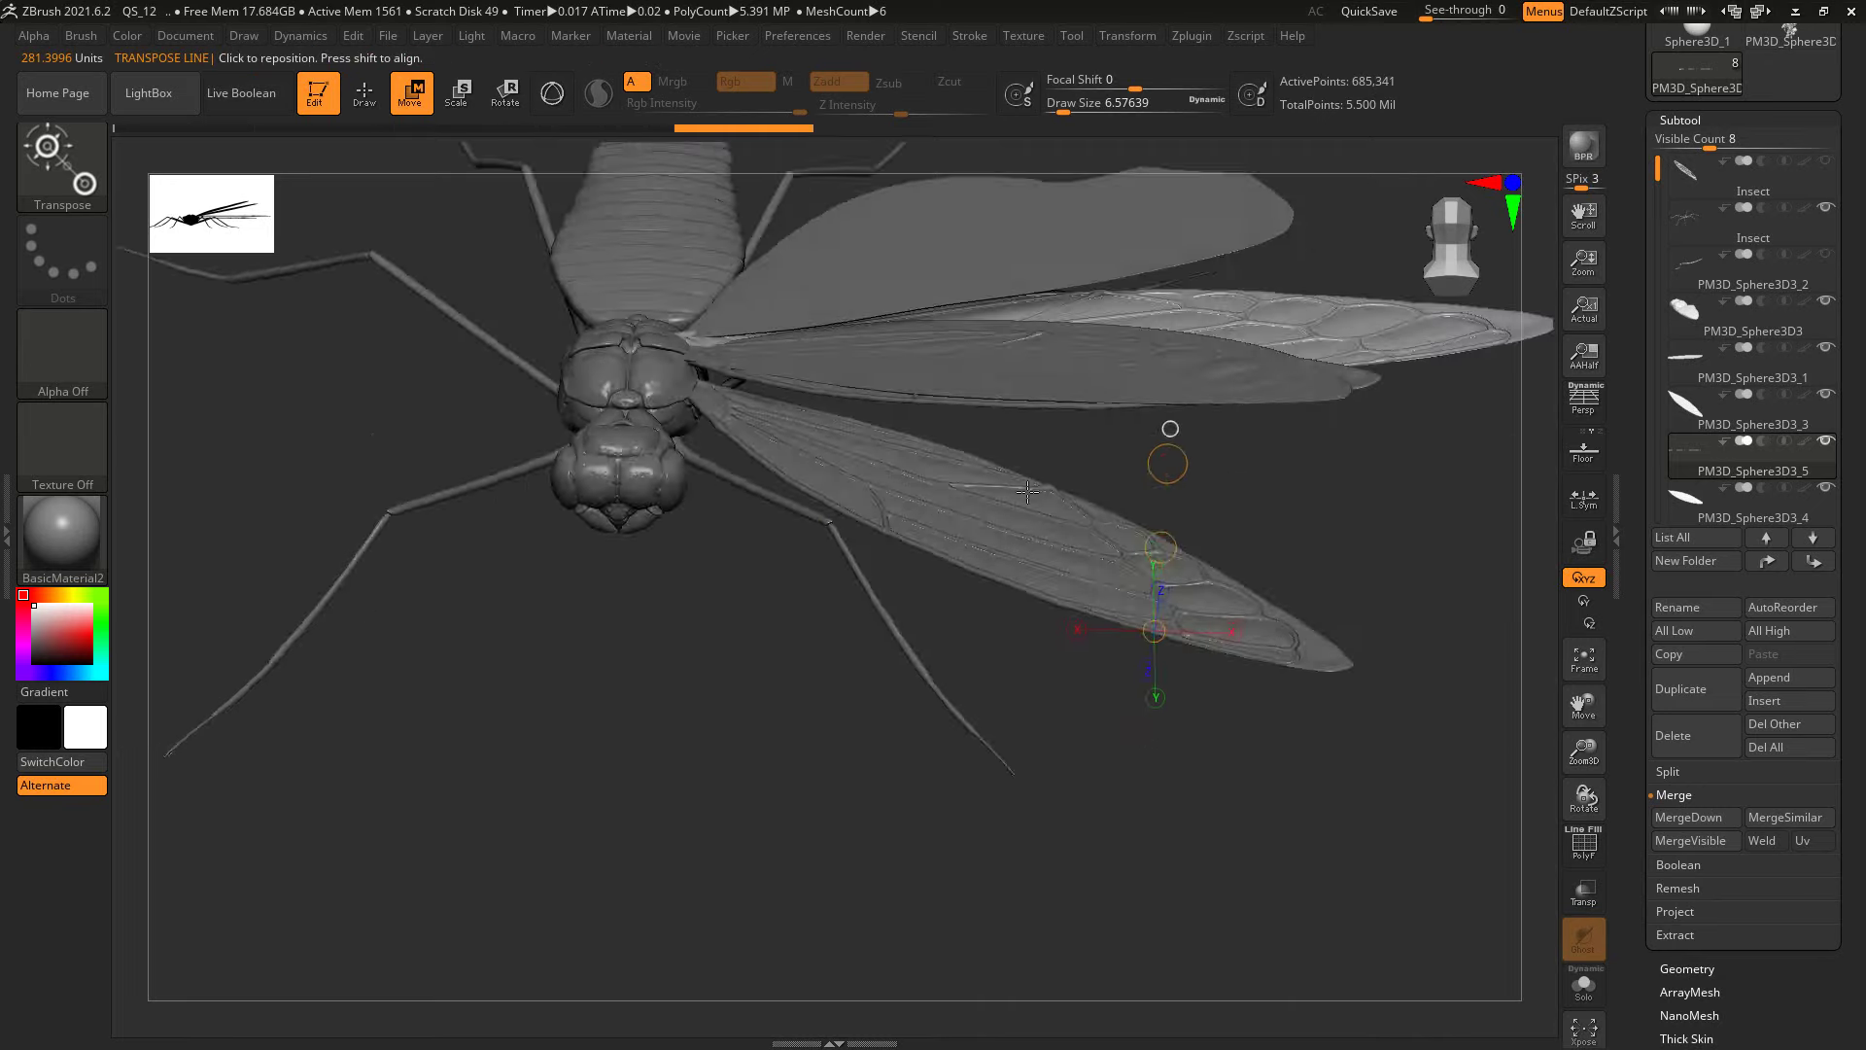
{"action": "left_click_drag", "start_coordinate": [641, 408], "coordinate": [649, 877]}
{"action": "mouse_move", "coordinate": [657, 493]}
{"action": "left_mouse_down"}
{"action": "mouse_move", "coordinate": [1260, 493]}
{"action": "mouse_move", "coordinate": [1261, 459]}
{"action": "mouse_move", "coordinate": [1300, 460]}
{"action": "mouse_move", "coordinate": [1296, 408]}
{"action": "left_mouse_up"}
{"action": "left_click", "coordinate": [508, 93]}
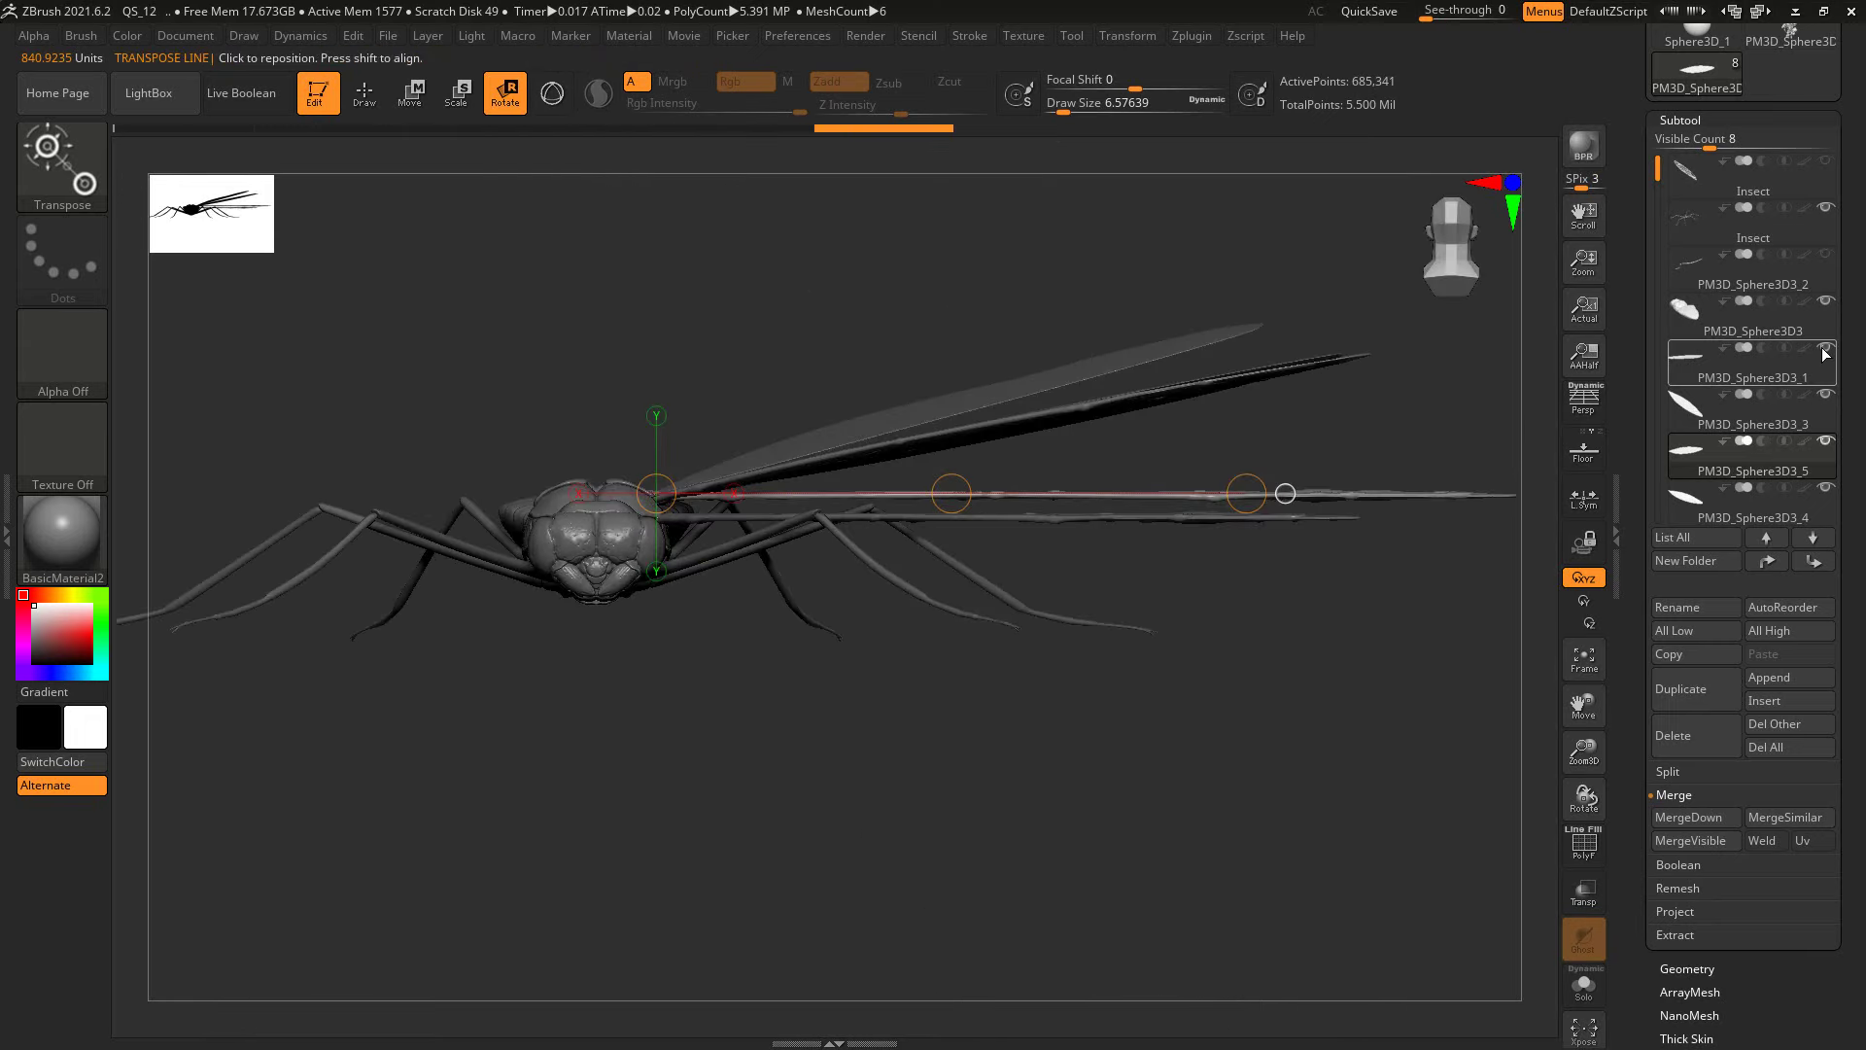
Step: Rotate the wing copy upward around the thorax and view the three fanned wings from above
{"action": "mouse_move", "coordinate": [1750, 362]}
{"action": "mouse_move", "coordinate": [1113, 775]}
{"action": "left_mouse_down", "text": "shift"}
{"action": "mouse_move", "coordinate": [1354, 667]}
{"action": "mouse_move", "coordinate": [1366, 698]}
{"action": "mouse_move", "coordinate": [1345, 700]}
{"action": "left_mouse_up", "text": "shift"}
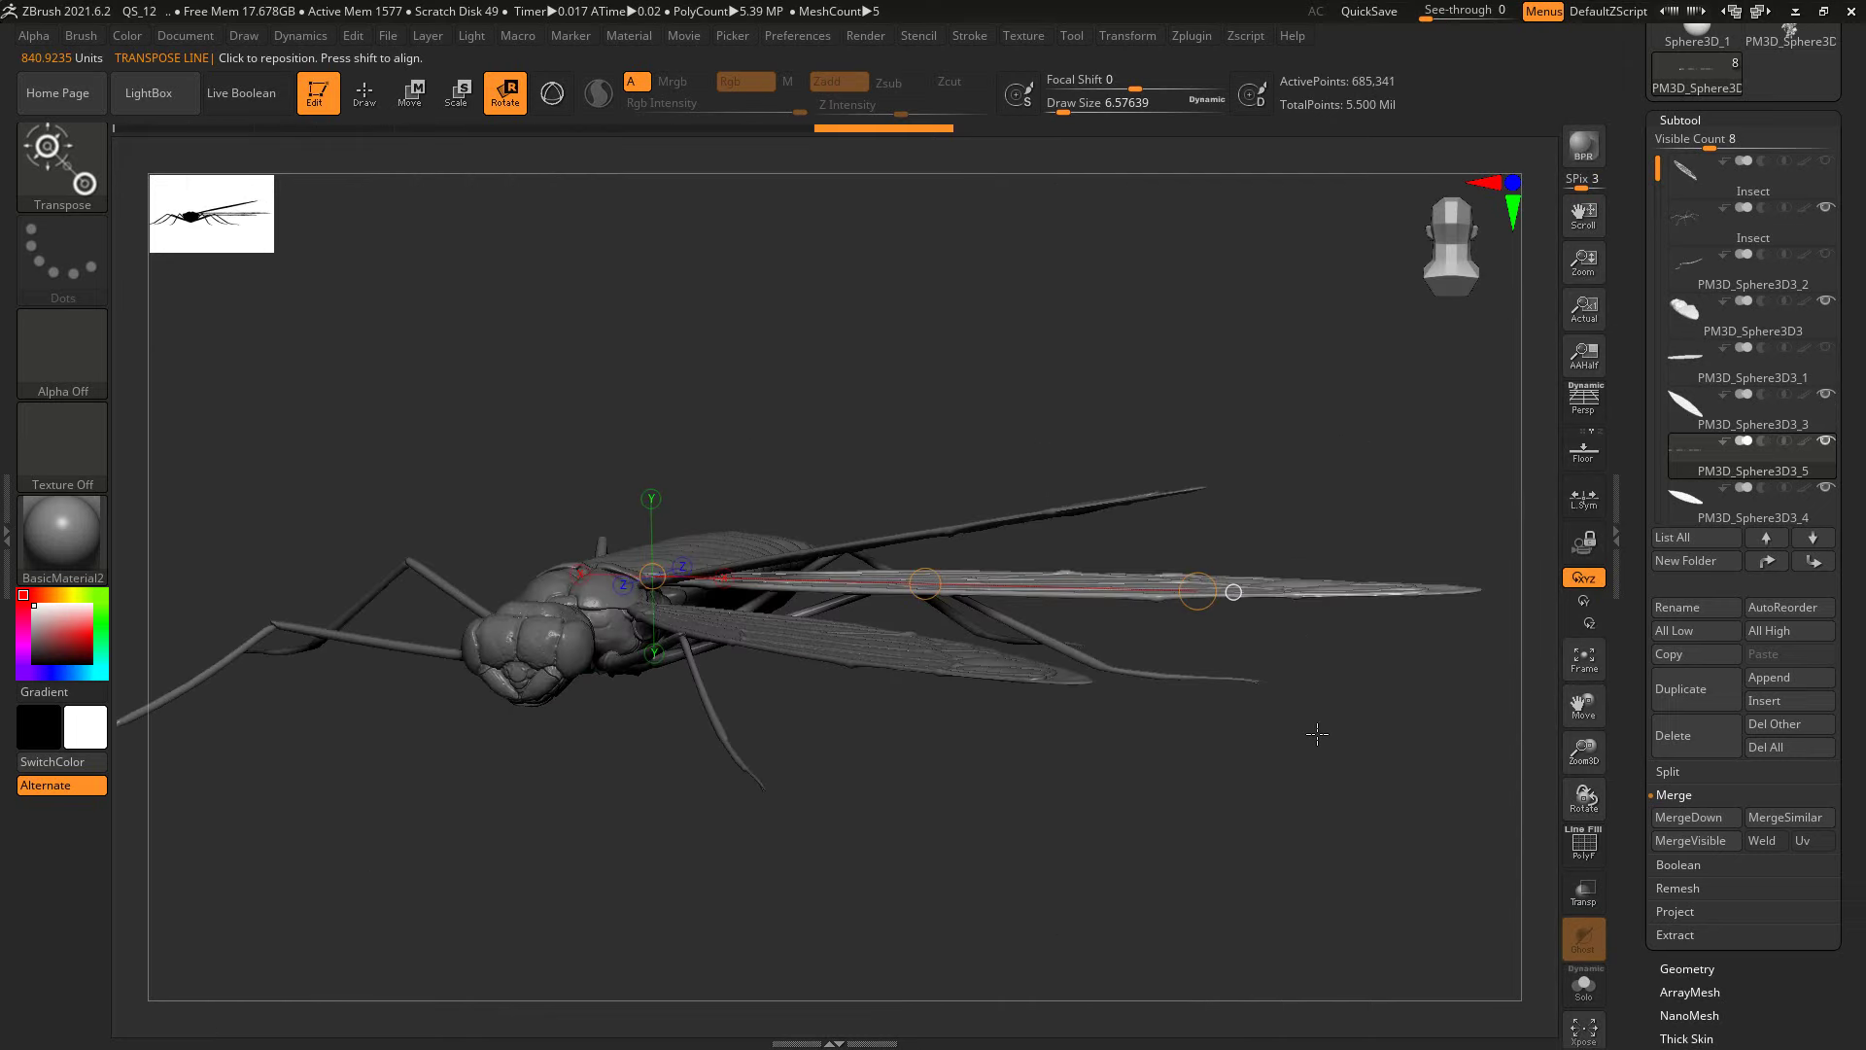
{"action": "left_click_drag", "start_coordinate": [1241, 574], "coordinate": [1227, 433]}
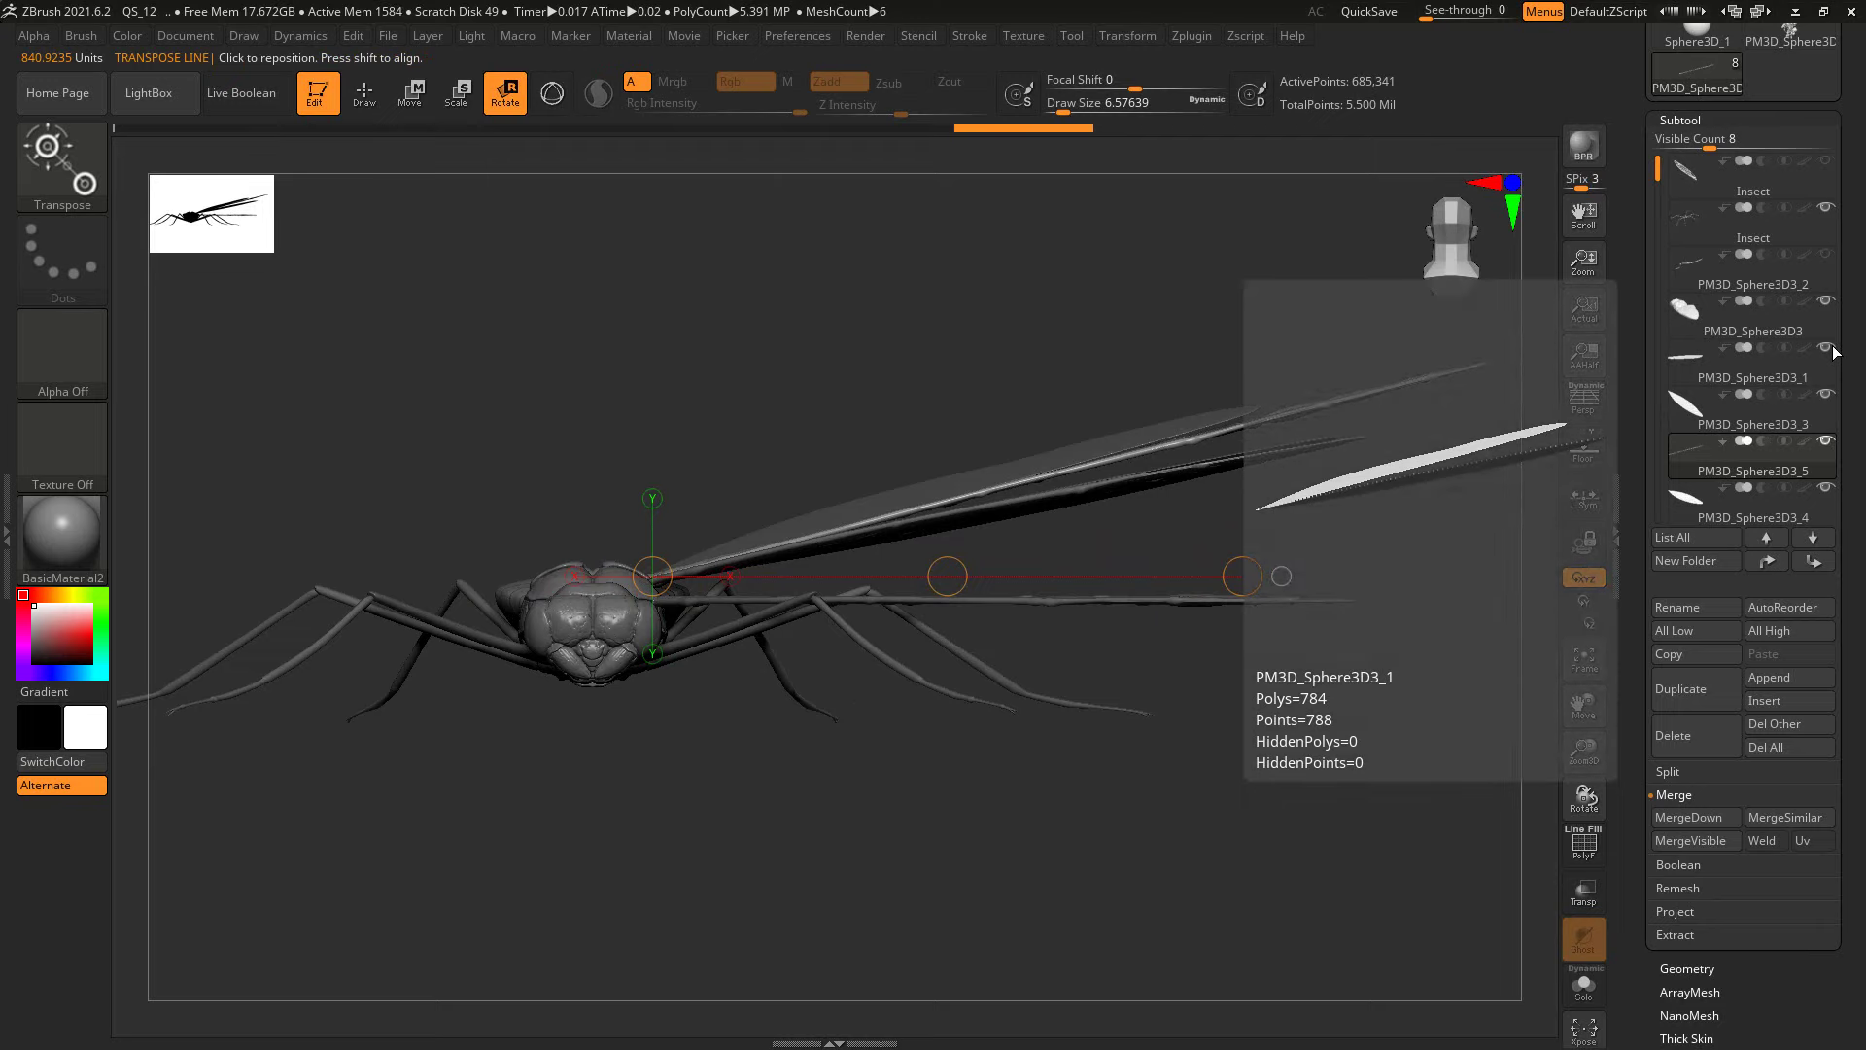
{"action": "left_click_drag", "start_coordinate": [907, 249], "coordinate": [908, 314]}
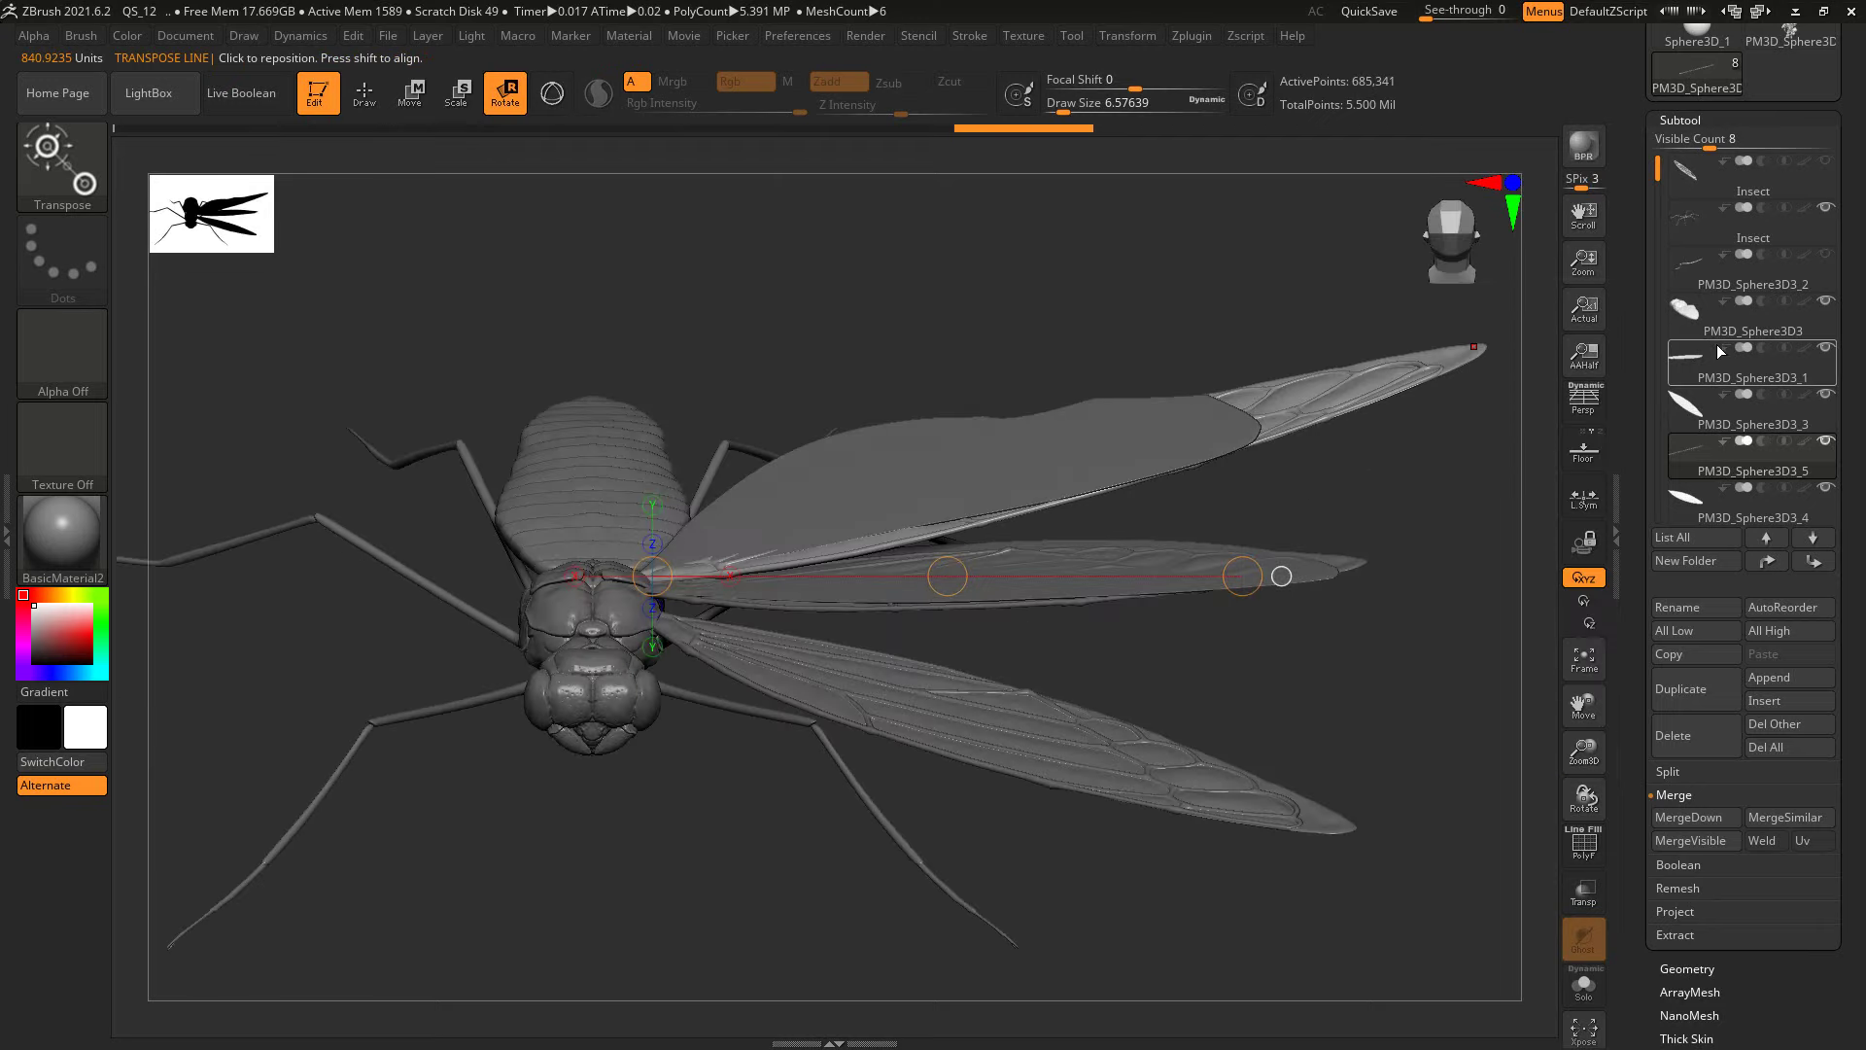
{"action": "mouse_move", "coordinate": [1070, 274]}
{"action": "left_mouse_down"}
{"action": "mouse_move", "coordinate": [1075, 335]}
{"action": "mouse_move", "coordinate": [1310, 677]}
{"action": "mouse_move", "coordinate": [1161, 962]}
{"action": "mouse_move", "coordinate": [1317, 913]}
{"action": "mouse_move", "coordinate": [1419, 734]}
{"action": "mouse_move", "coordinate": [1327, 738]}
{"action": "mouse_move", "coordinate": [1102, 836]}
{"action": "mouse_move", "coordinate": [1338, 708]}
{"action": "mouse_move", "coordinate": [1143, 820]}
{"action": "left_mouse_up"}
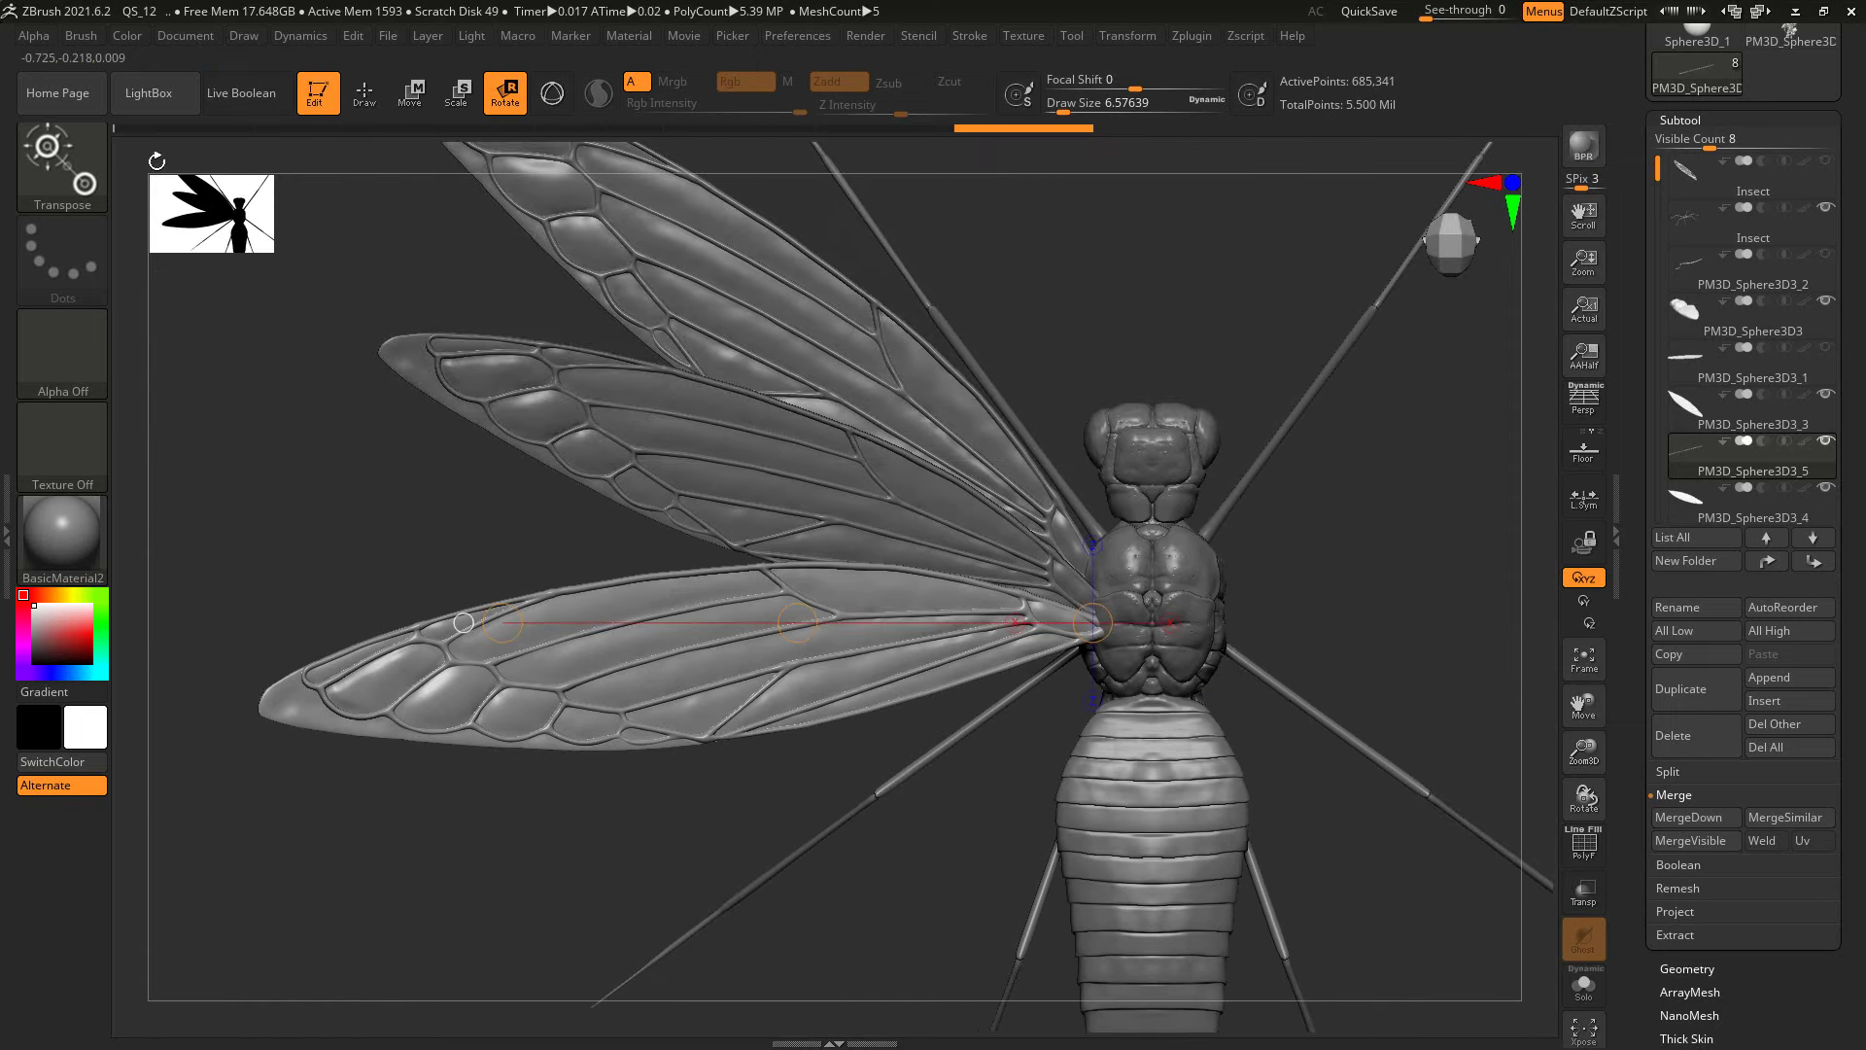
{"action": "left_click", "coordinate": [62, 160]}
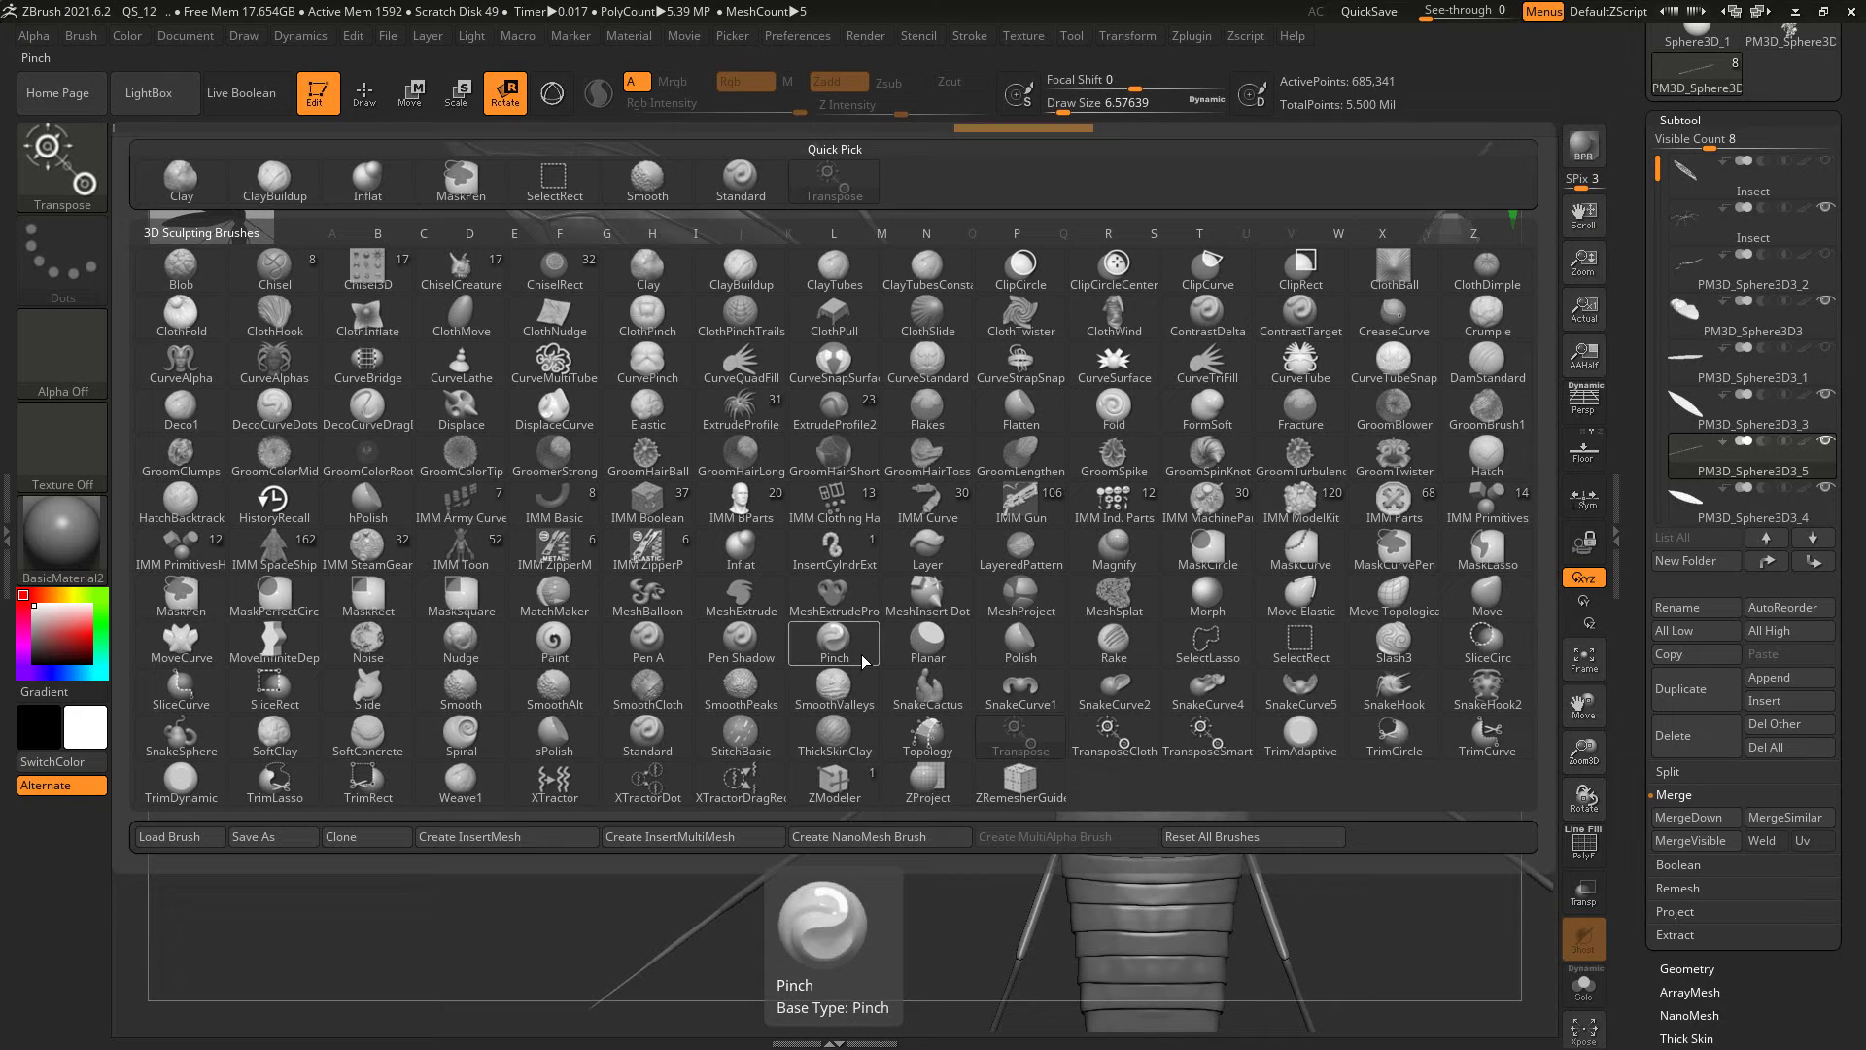
Step: Select the MoveInfiniteDepth brush and enlarge its Draw Size to about 90
{"action": "key", "text": "b"}
{"action": "key", "text": "i"}
{"action": "key", "text": "n"}
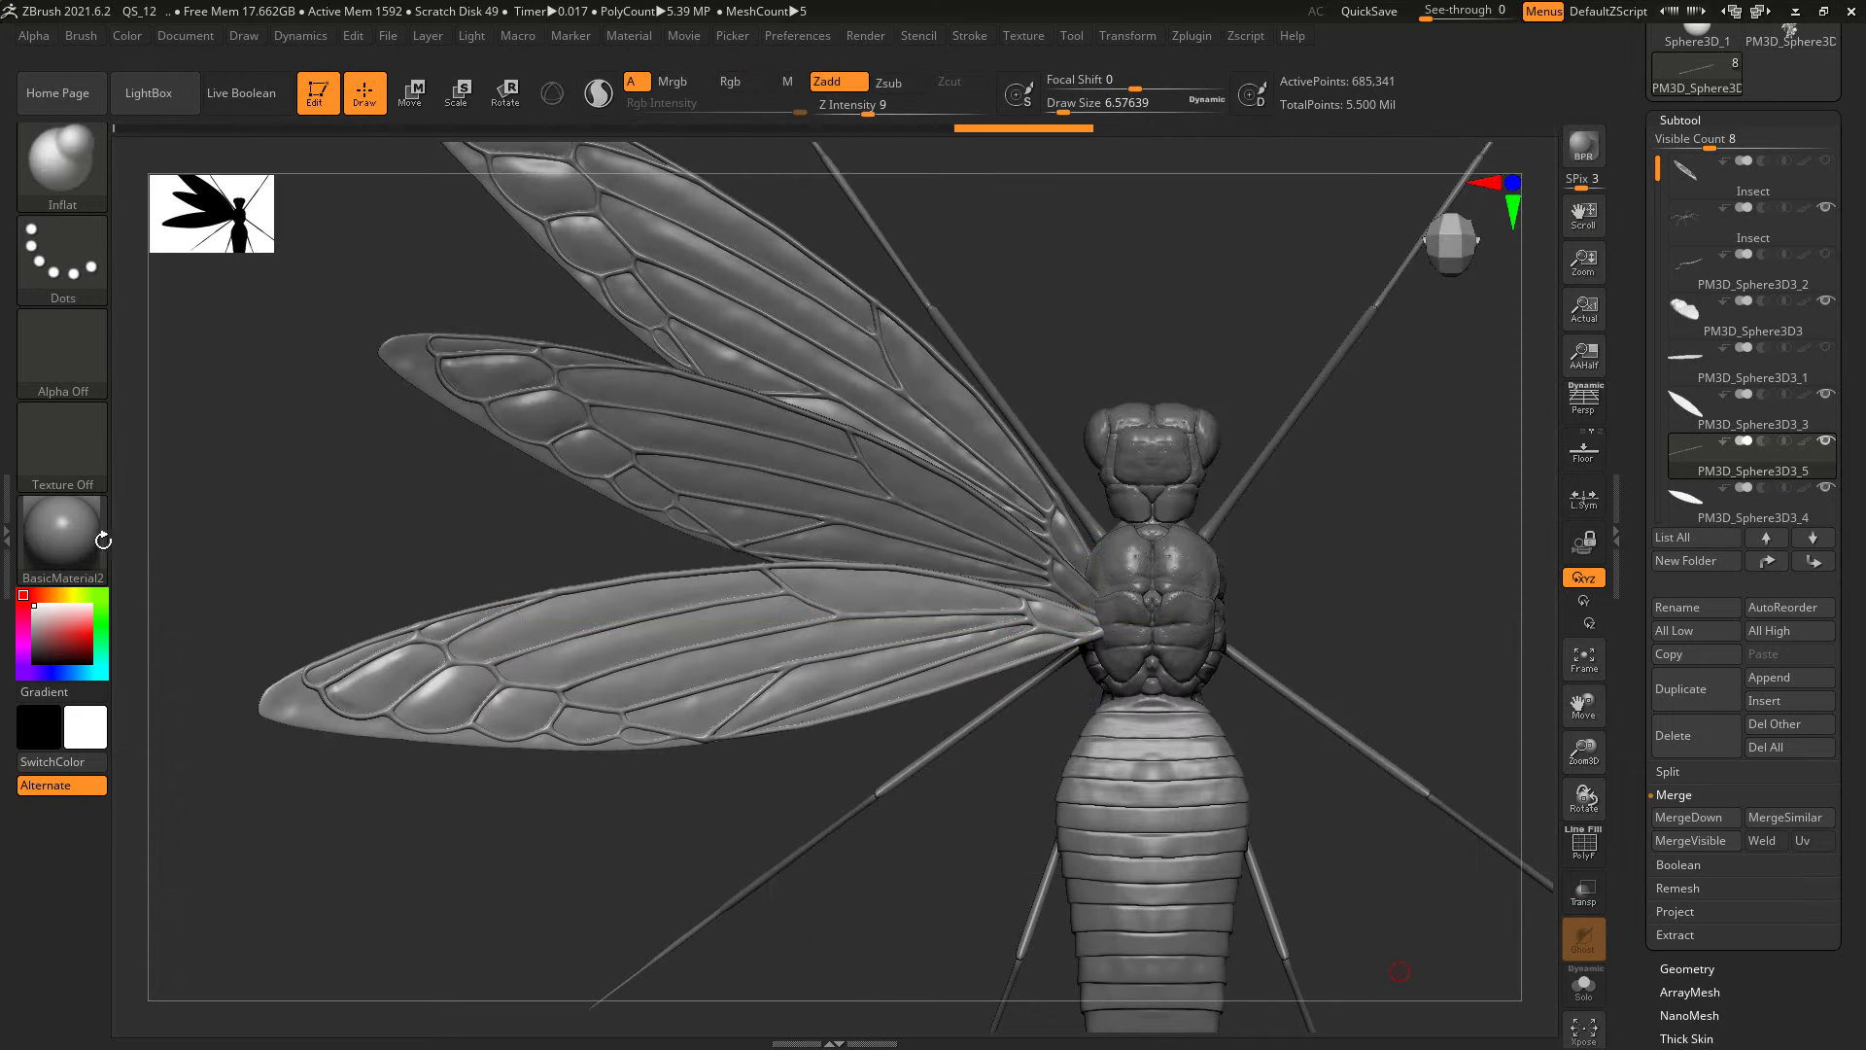
{"action": "left_click", "coordinate": [93, 532]}
{"action": "left_click", "coordinate": [90, 147]}
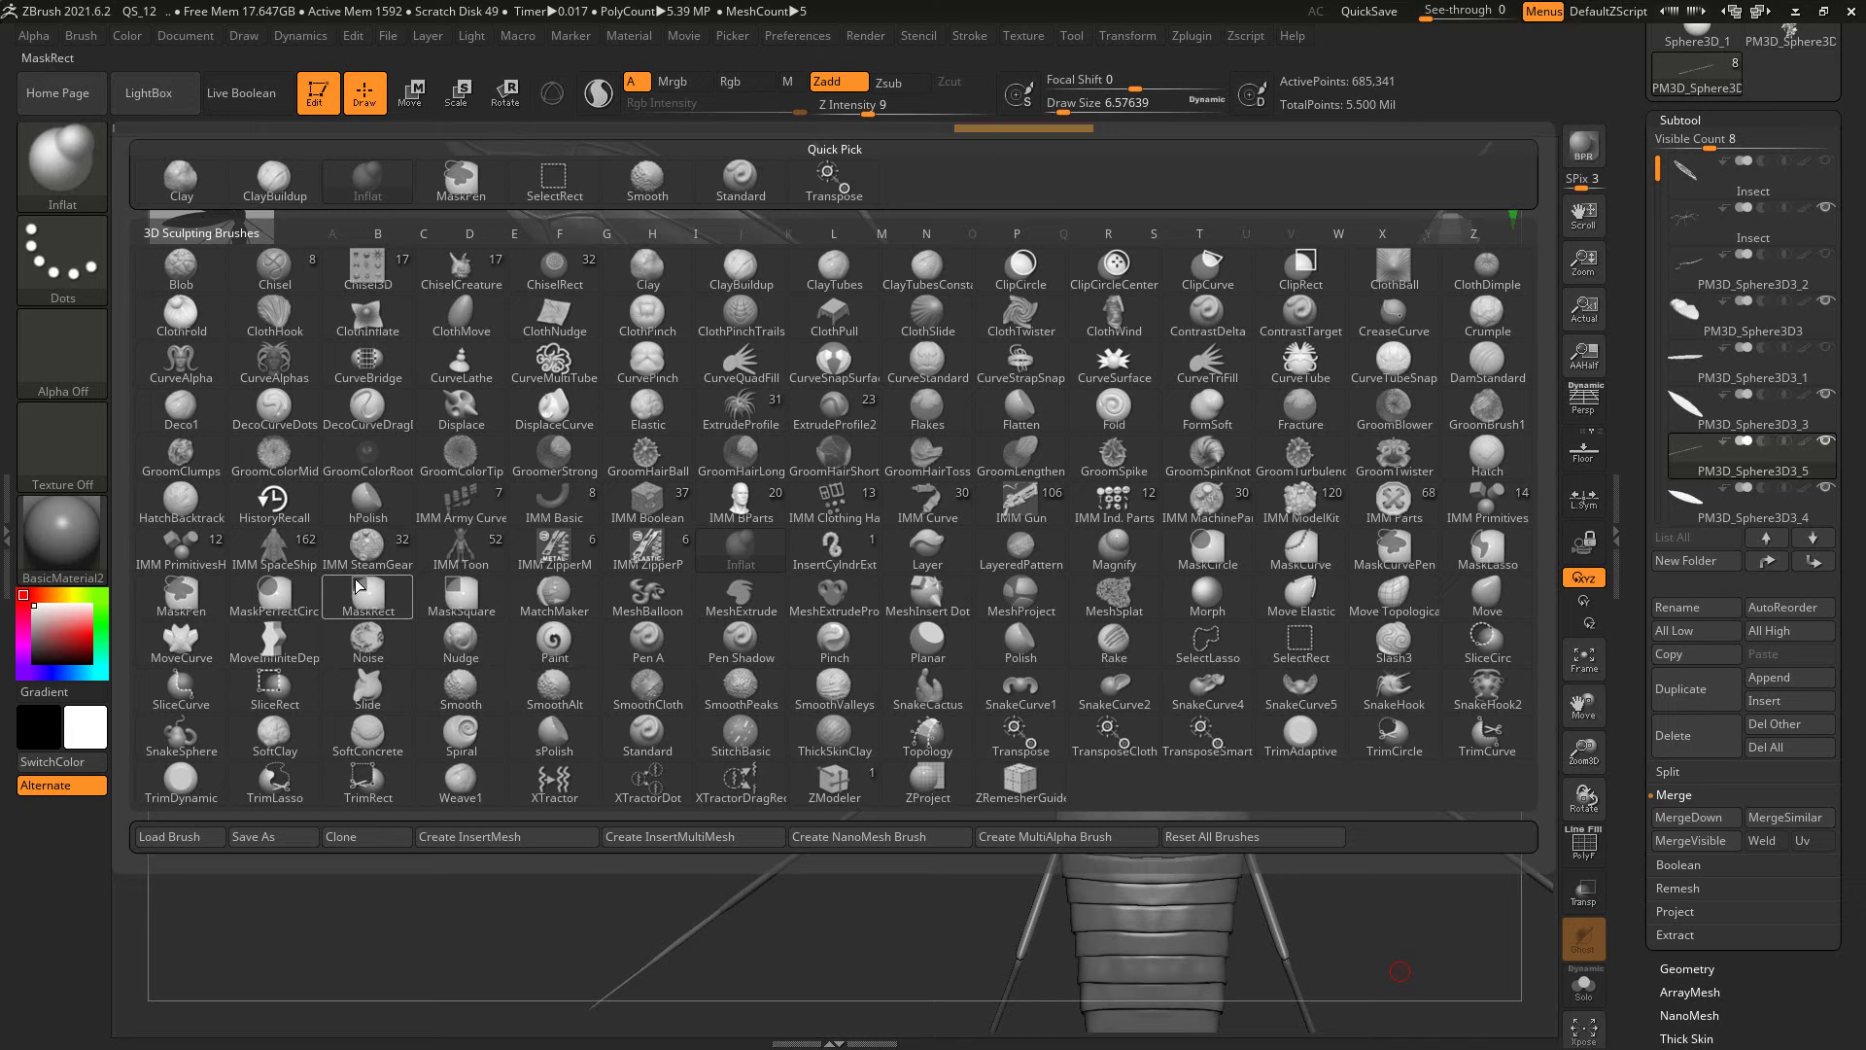
{"action": "left_click", "coordinate": [275, 646]}
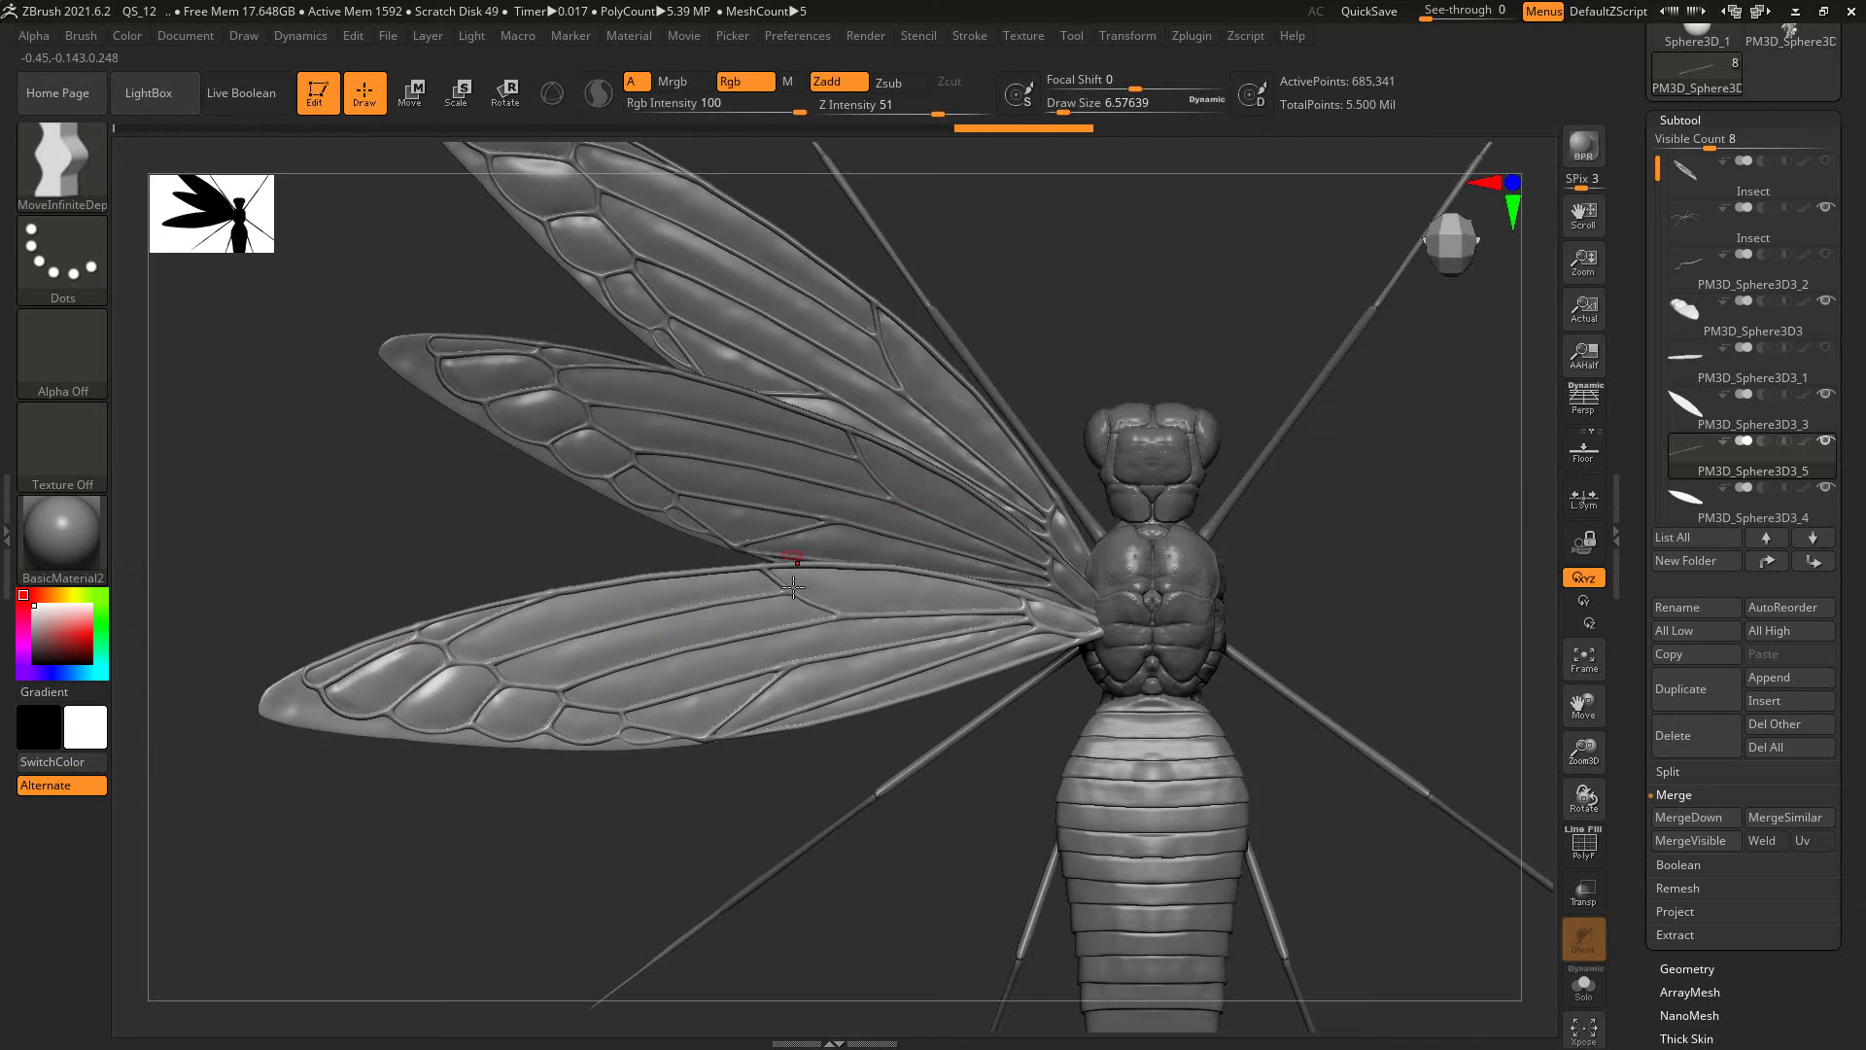
{"action": "key", "text": "bracketright"}
{"action": "key", "text": "bracketright"}
{"action": "key", "text": "bracketright"}
{"action": "mouse_move", "coordinate": [904, 797]}
{"action": "left_mouse_down"}
{"action": "mouse_move", "coordinate": [1527, 516]}
{"action": "mouse_move", "coordinate": [859, 659]}
{"action": "mouse_move", "coordinate": [936, 630]}
{"action": "mouse_move", "coordinate": [978, 749]}
{"action": "mouse_move", "coordinate": [842, 742]}
{"action": "left_mouse_up"}
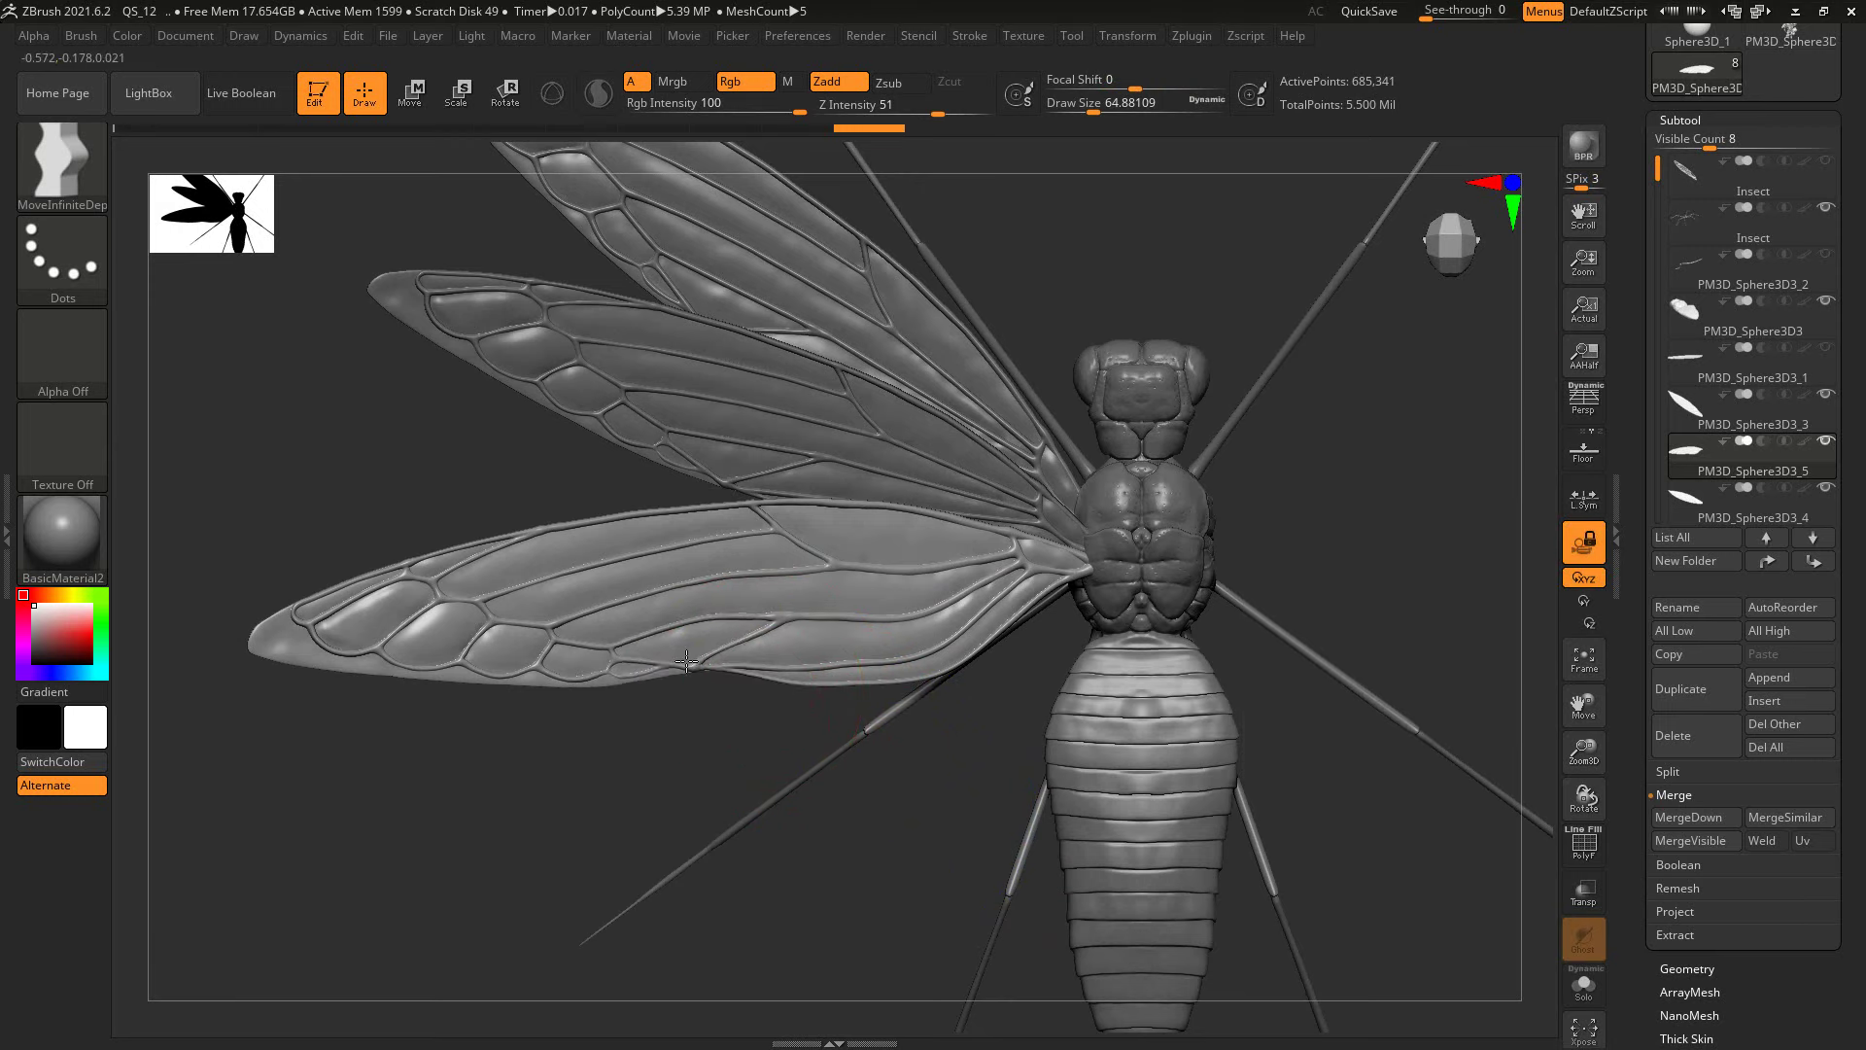
Step: Drag the lower left wing's tip and lower edge into a new outline
{"action": "left_click_drag", "start_coordinate": [377, 690], "coordinate": [317, 686]}
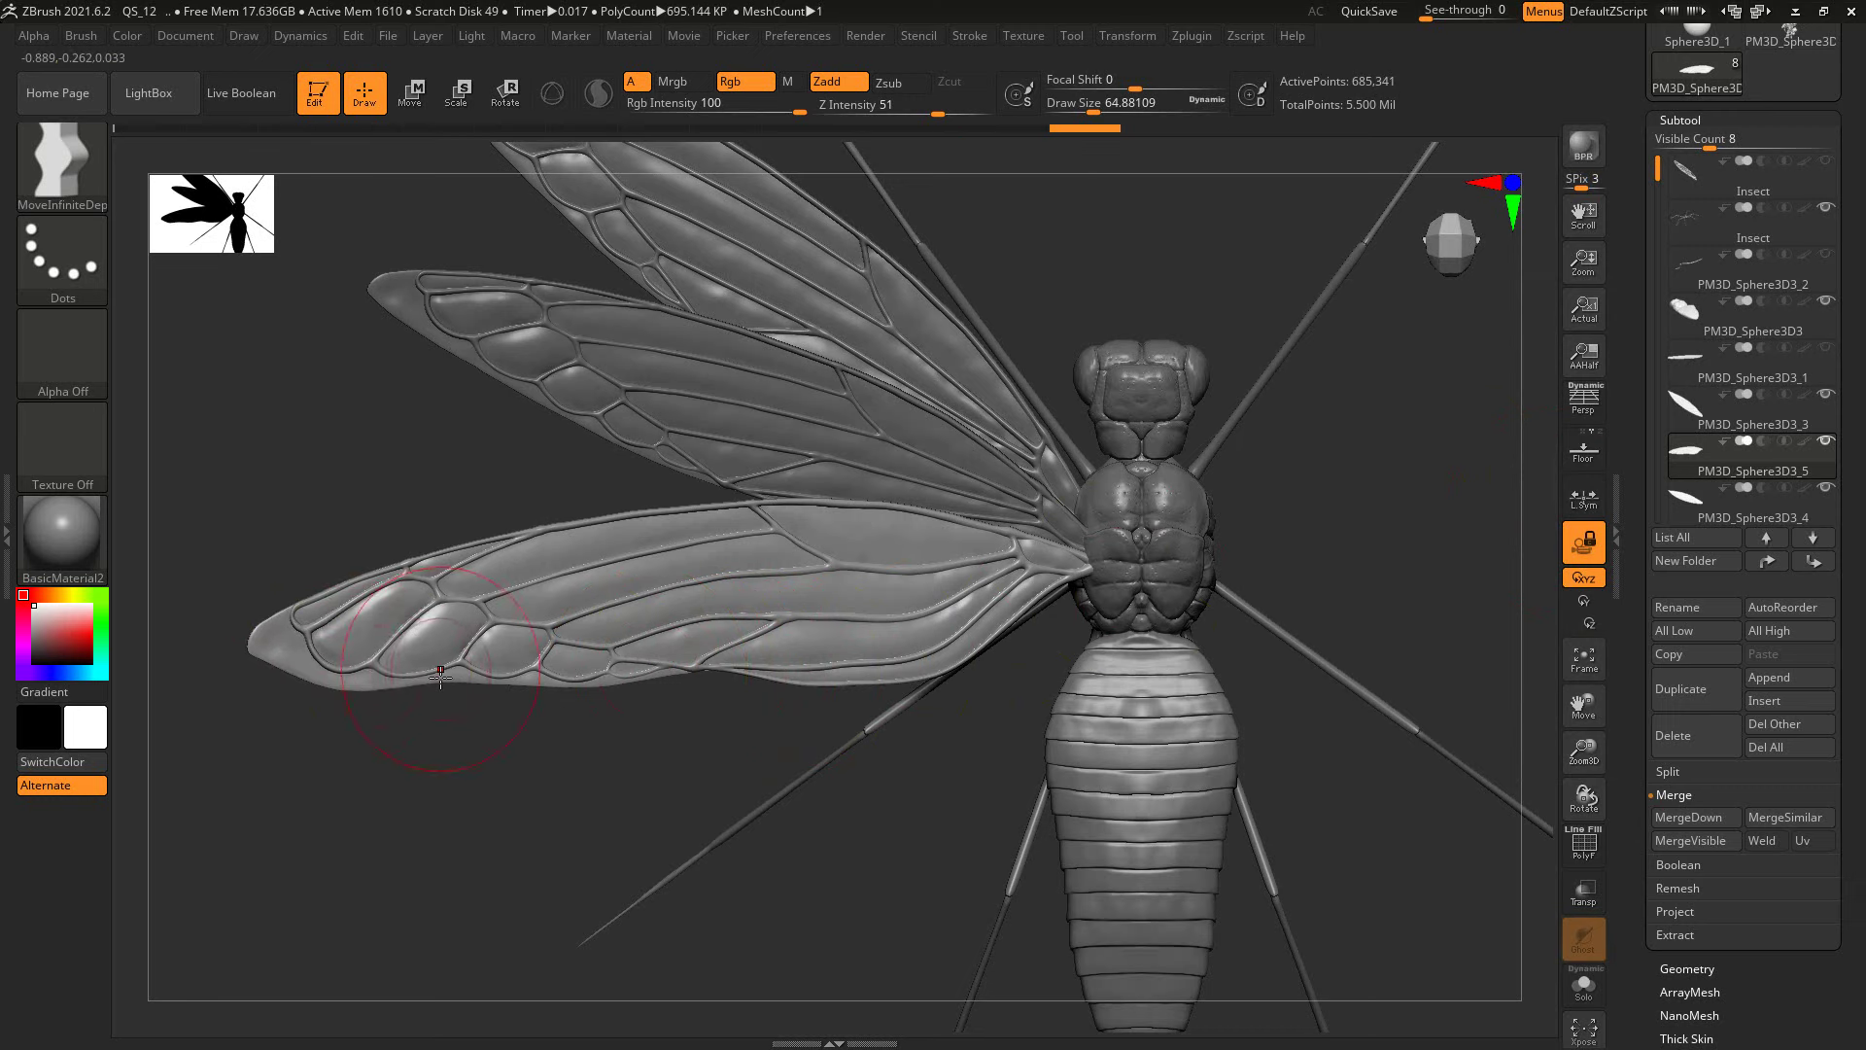
{"action": "left_click_drag", "start_coordinate": [563, 677], "coordinate": [565, 704]}
{"action": "left_click_drag", "start_coordinate": [726, 666], "coordinate": [721, 681]}
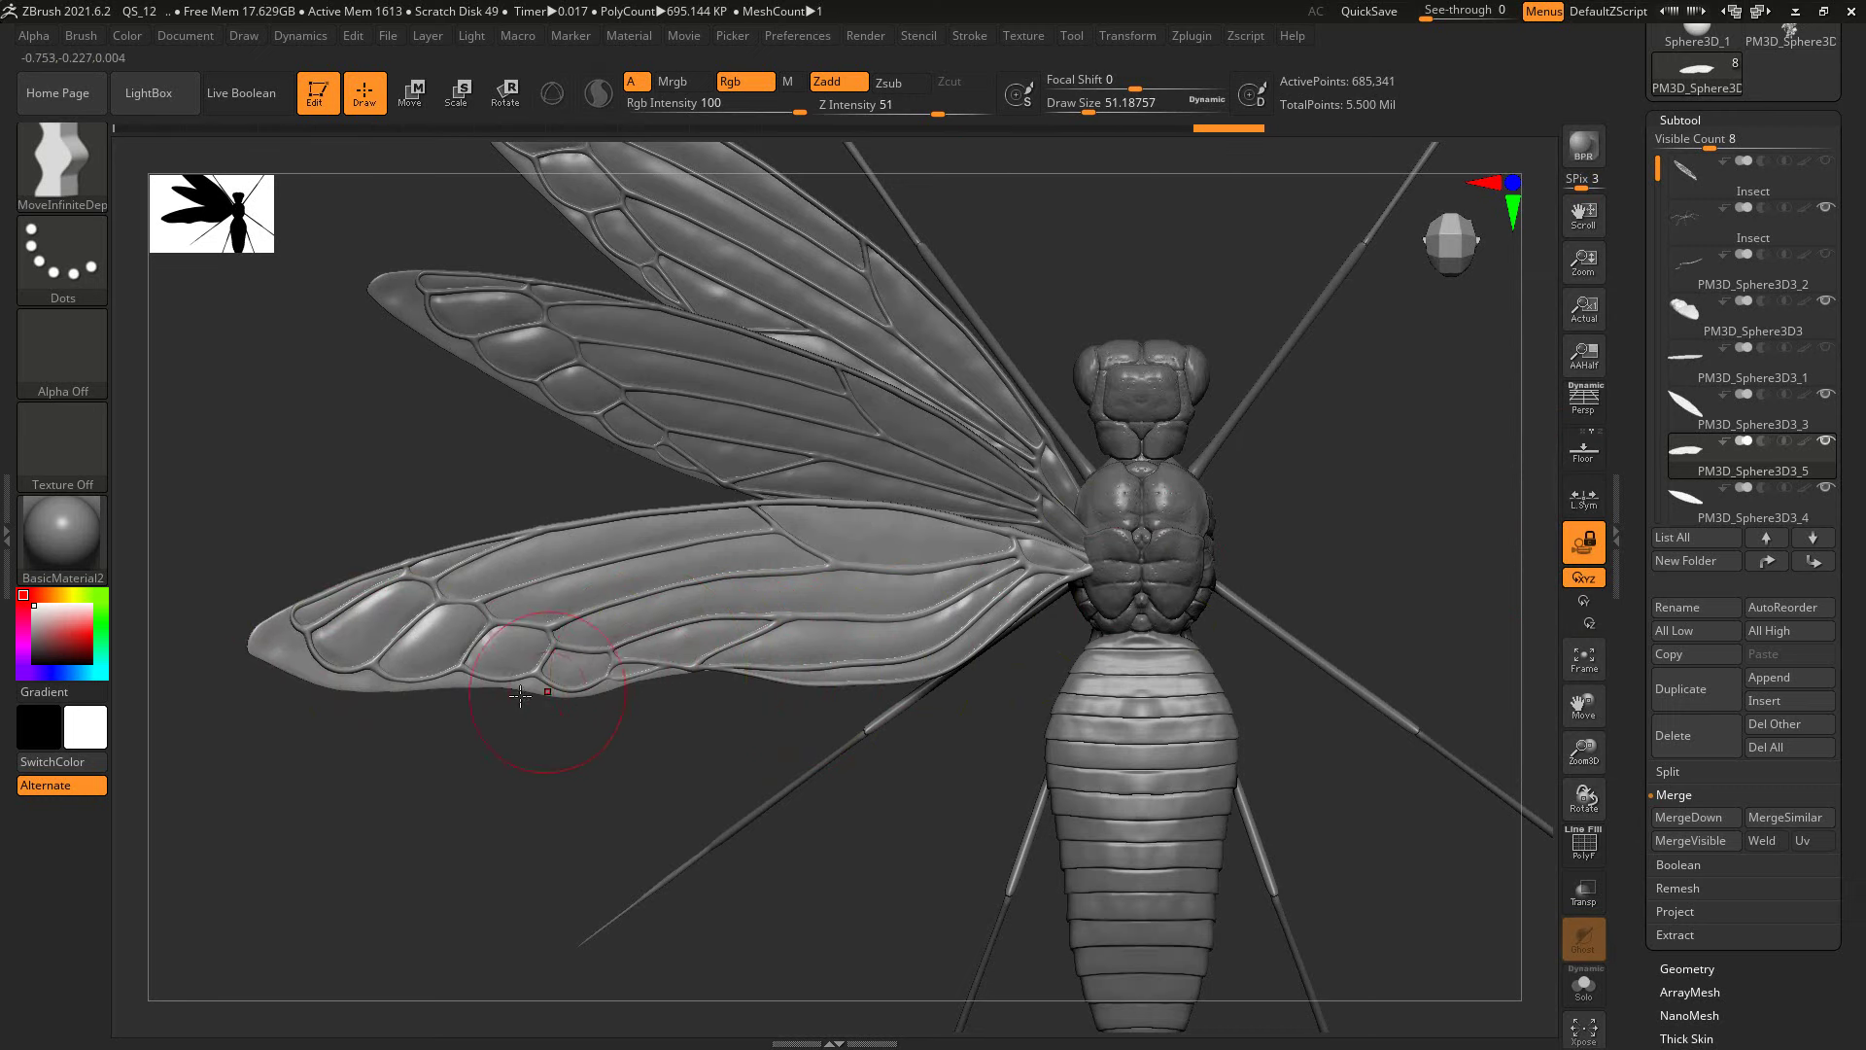
{"action": "left_click_drag", "start_coordinate": [326, 685], "coordinate": [280, 664]}
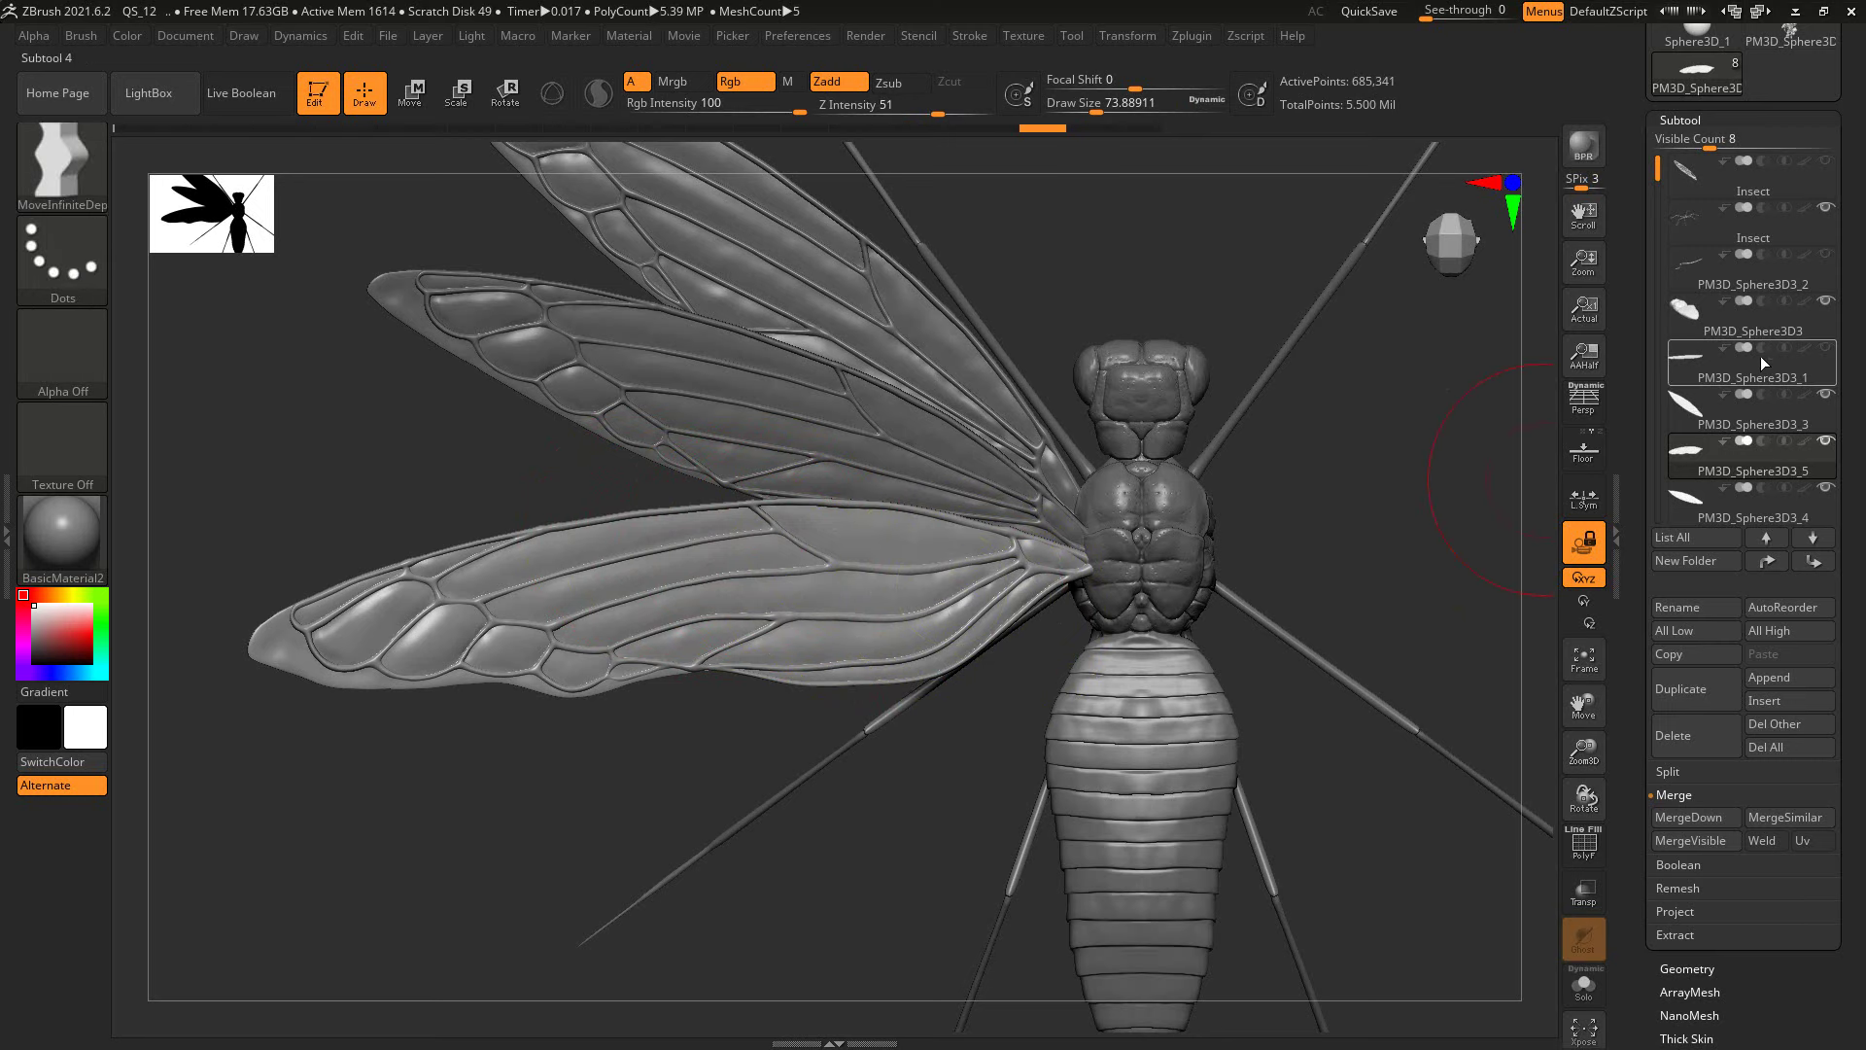
Step: With a larger brush, lift the wing tip and pull the trailing edge down and outward
{"action": "left_click", "coordinate": [1828, 348]}
{"action": "left_click", "coordinate": [1827, 348]}
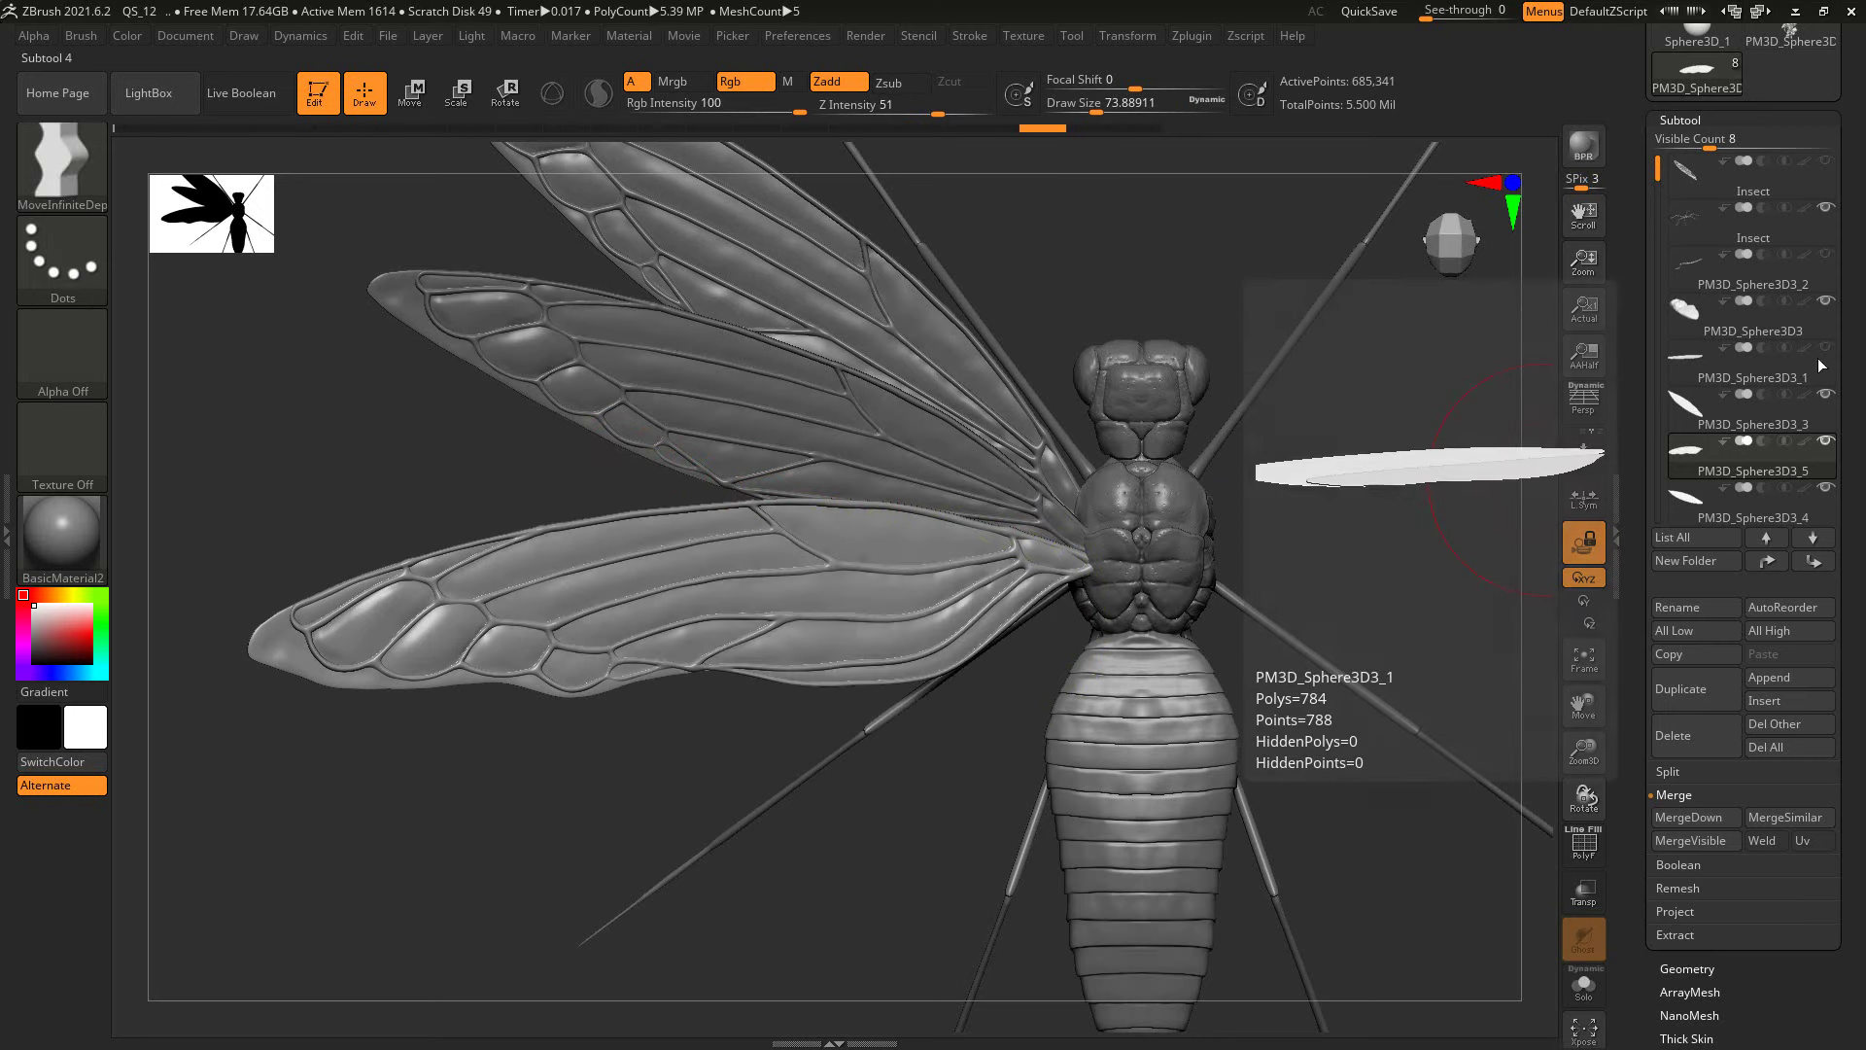
{"action": "key", "text": "bracketright"}
{"action": "key", "text": "bracketright"}
{"action": "key", "text": "bracketright"}
{"action": "left_click_drag", "start_coordinate": [270, 601], "coordinate": [274, 572]}
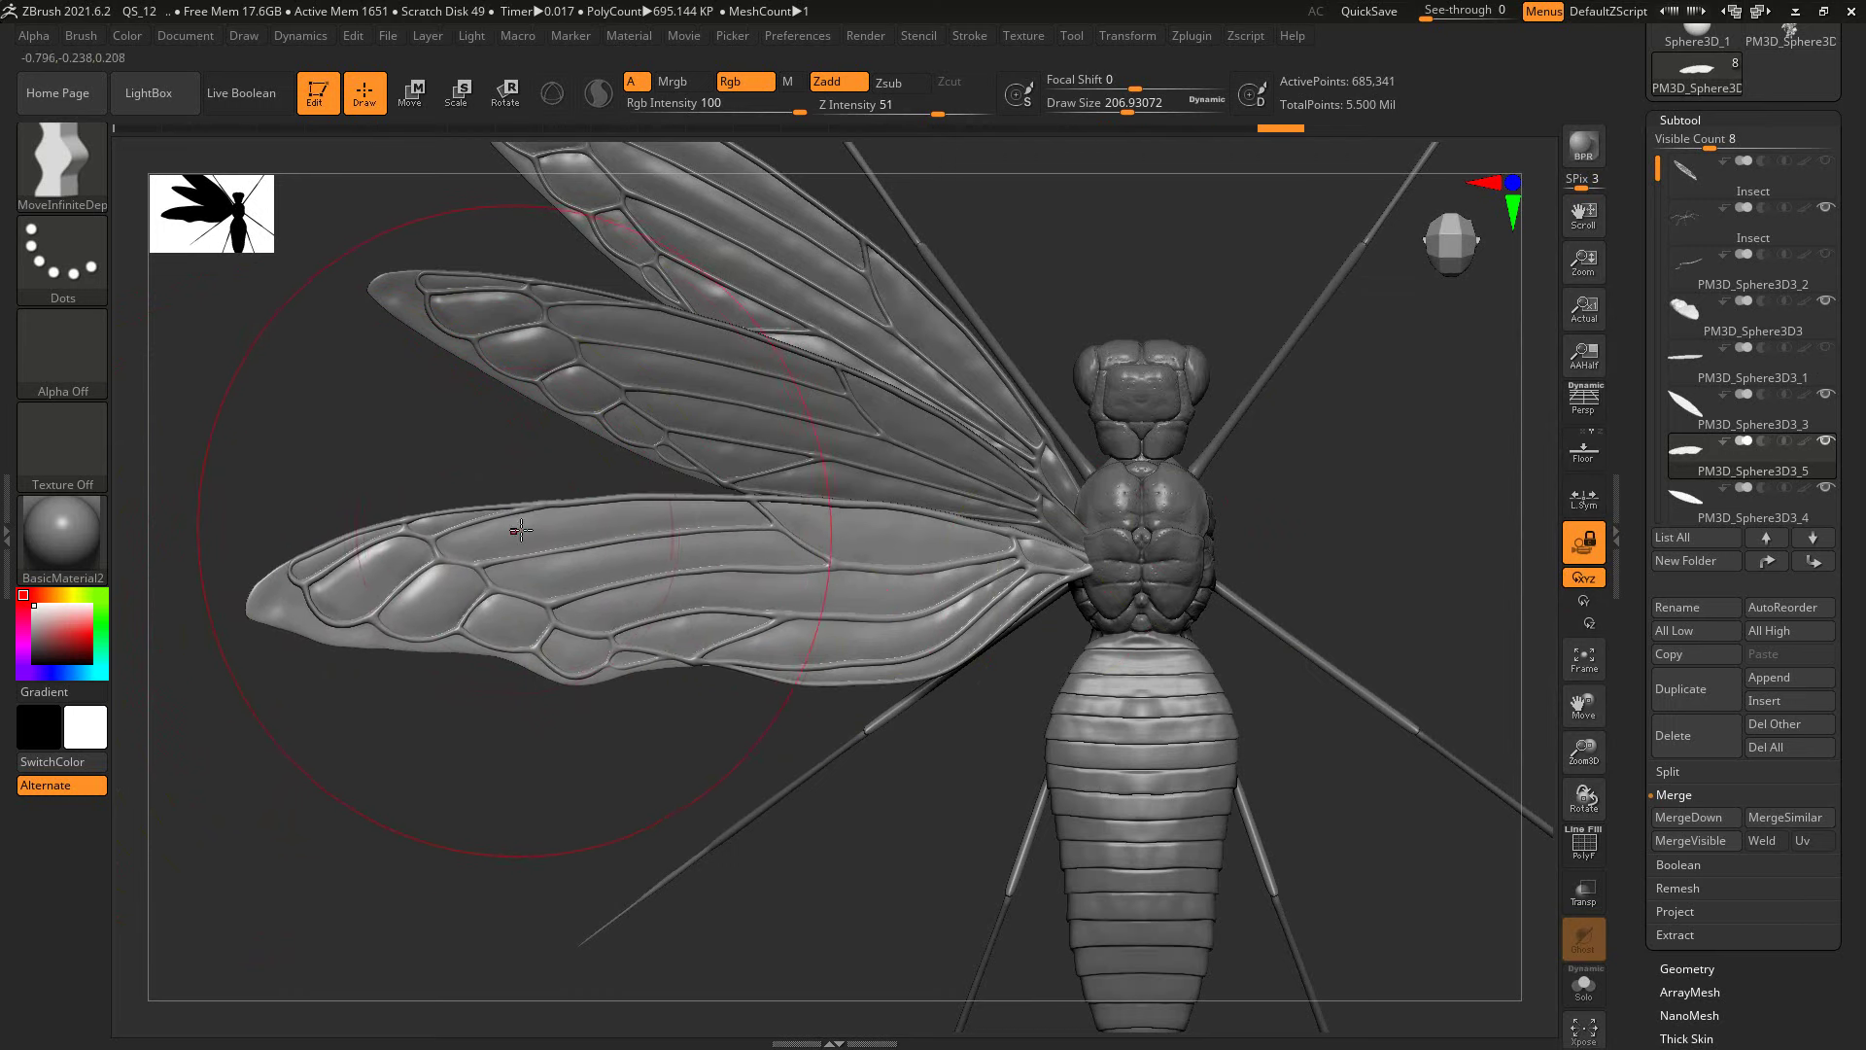
{"action": "left_click_drag", "start_coordinate": [739, 667], "coordinate": [843, 691]}
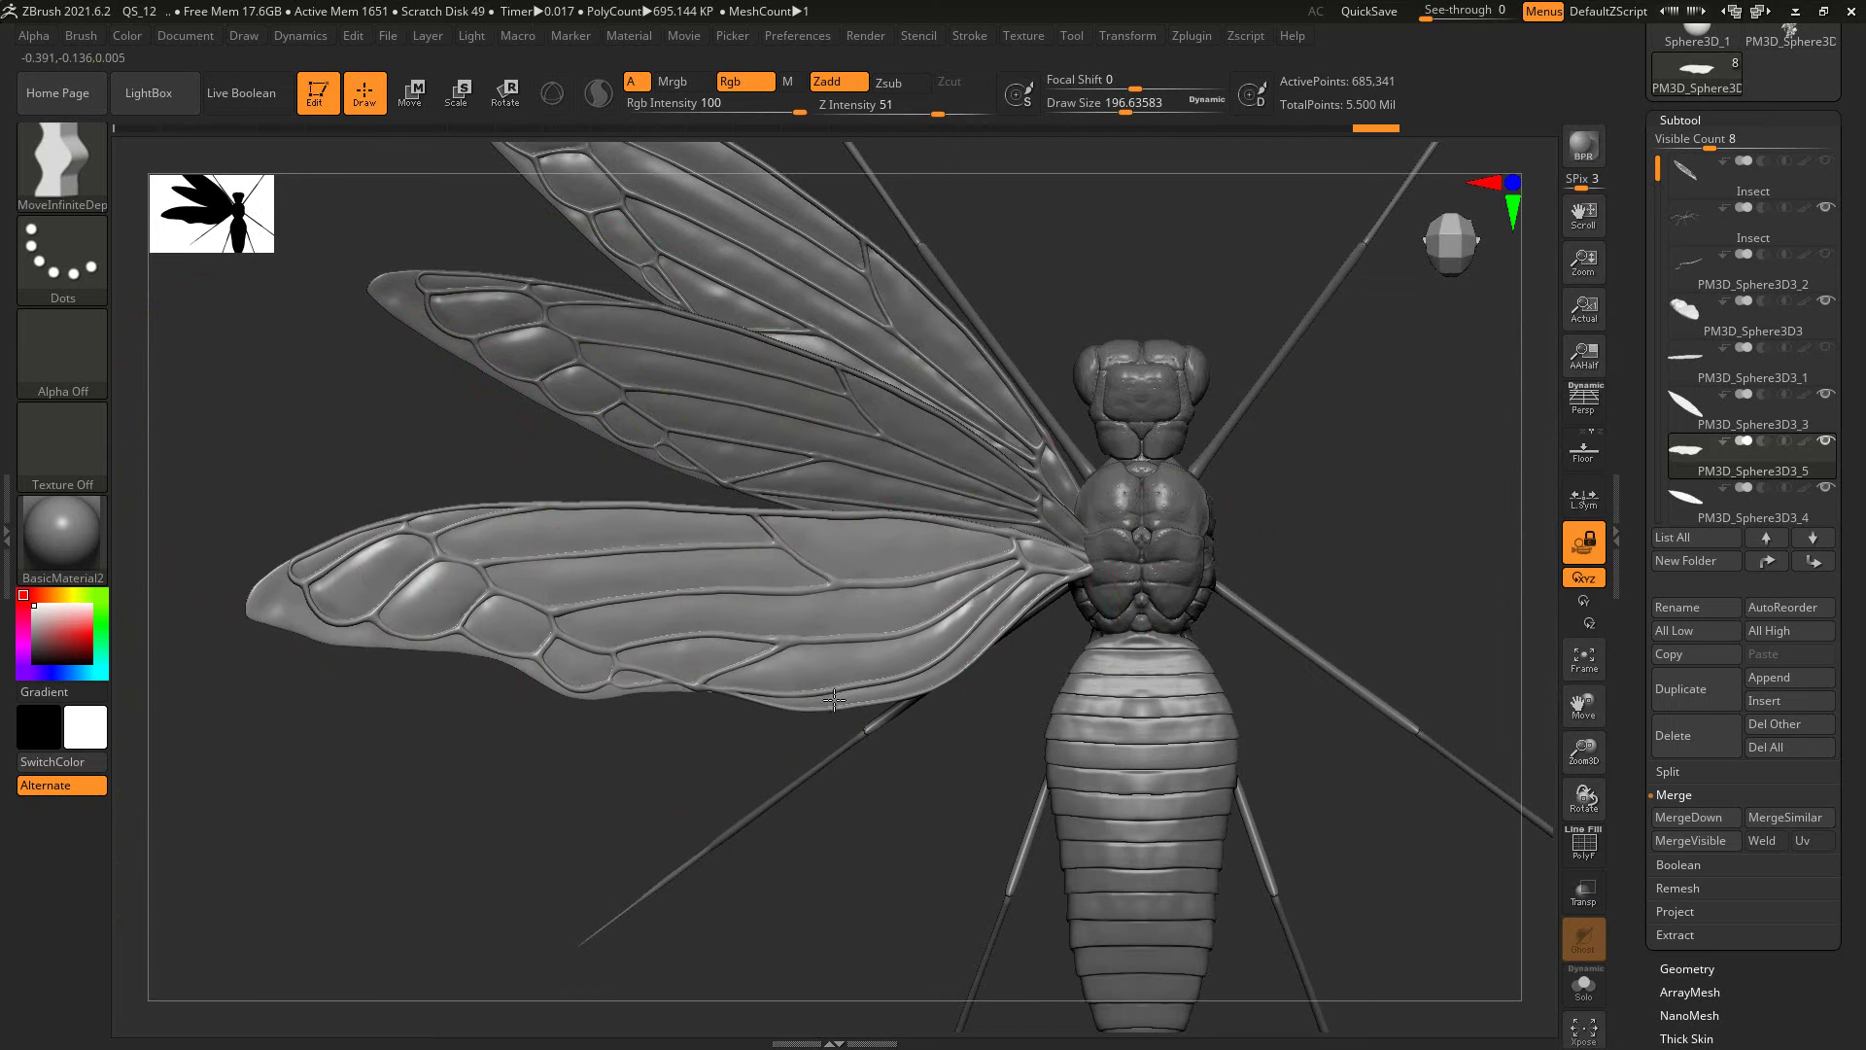
{"action": "key", "text": "bracketleft"}
{"action": "key", "text": "bracketleft"}
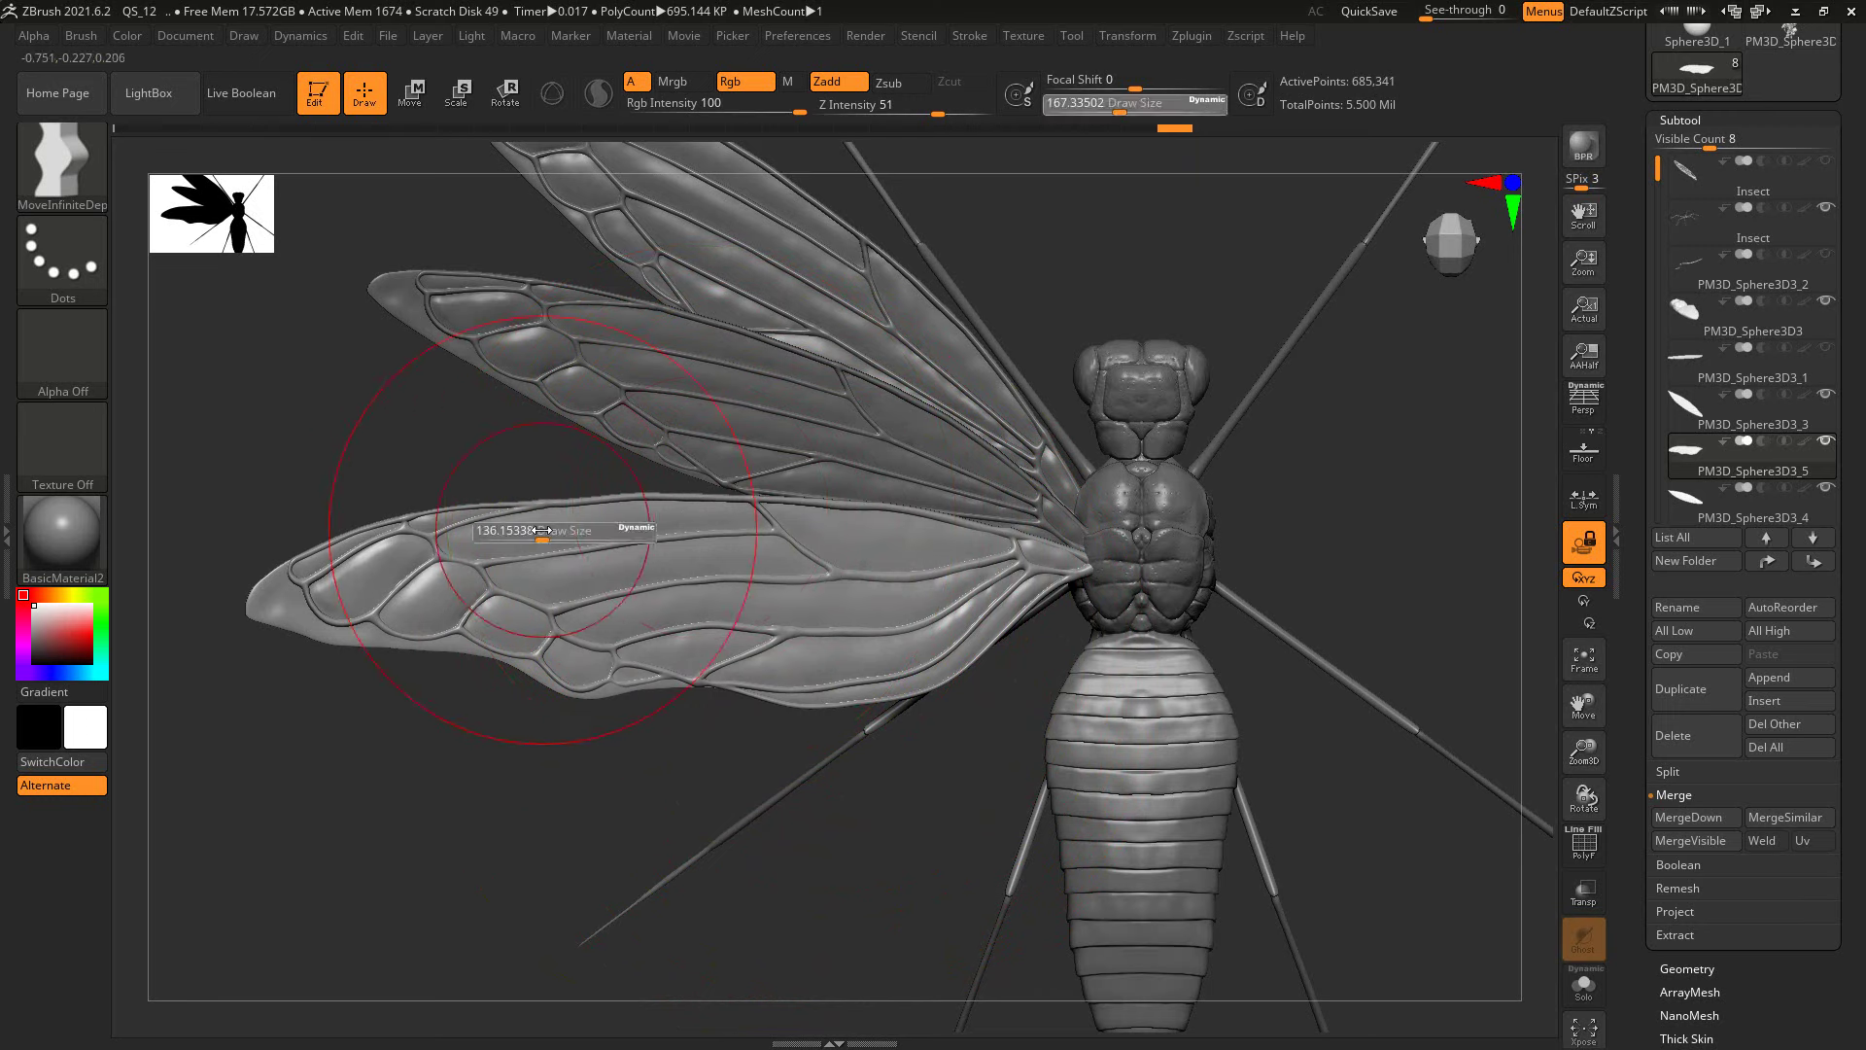
{"action": "key", "text": "bracketleft"}
{"action": "key", "text": "bracketleft"}
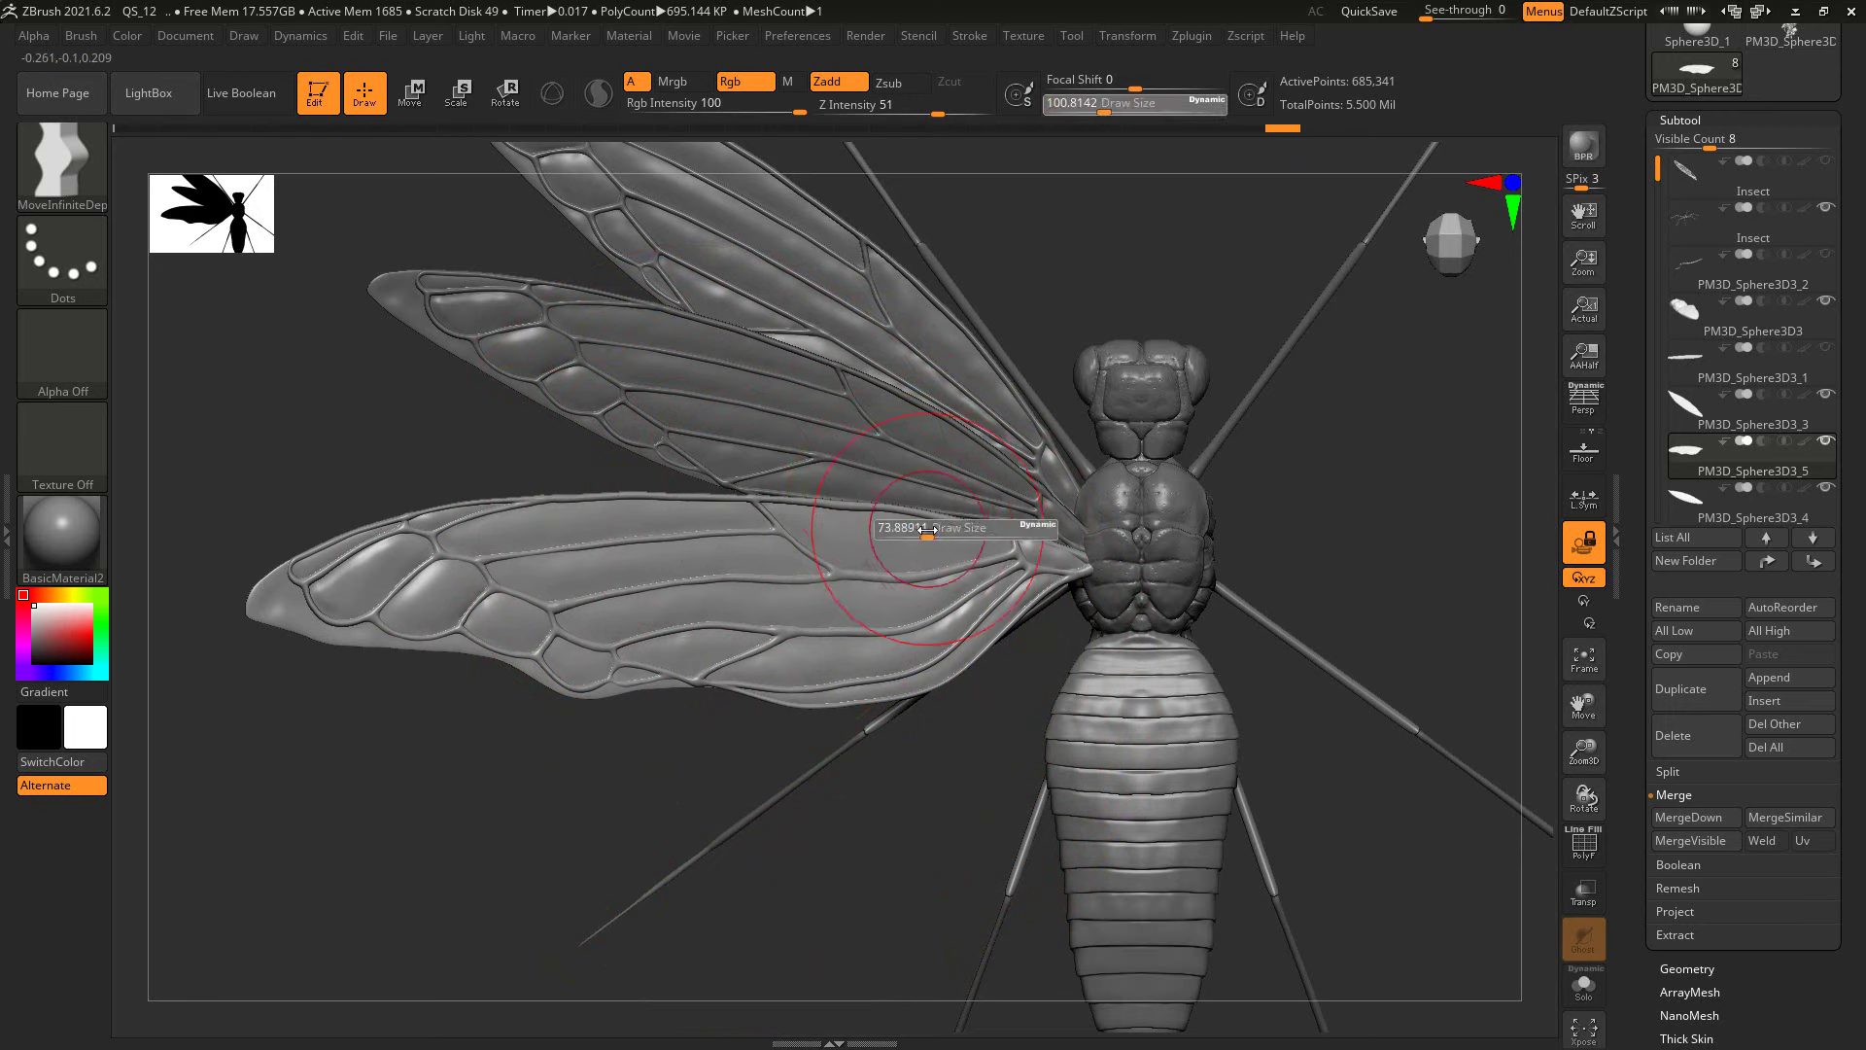
{"action": "key", "text": "bracketleft"}
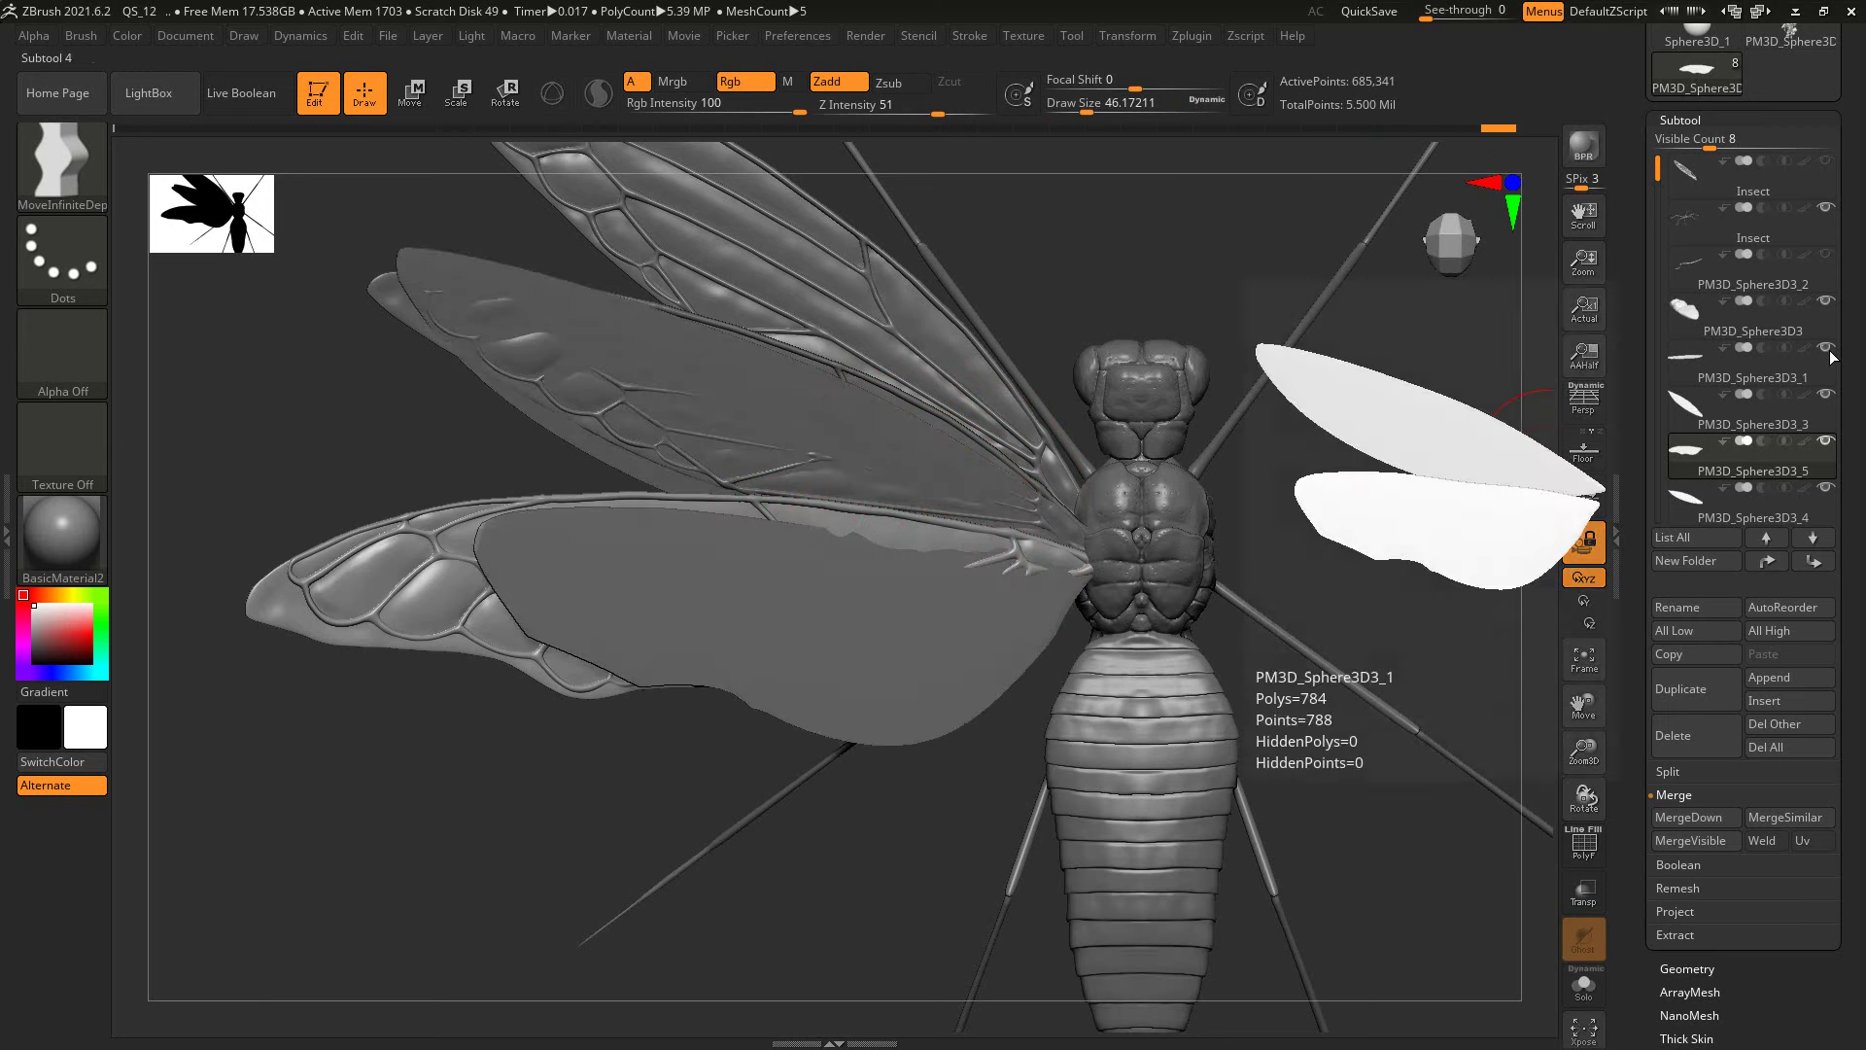
Step: Scale the left wing down toward the thorax
{"action": "left_click", "coordinate": [1601, 551]}
{"action": "key", "text": "e"}
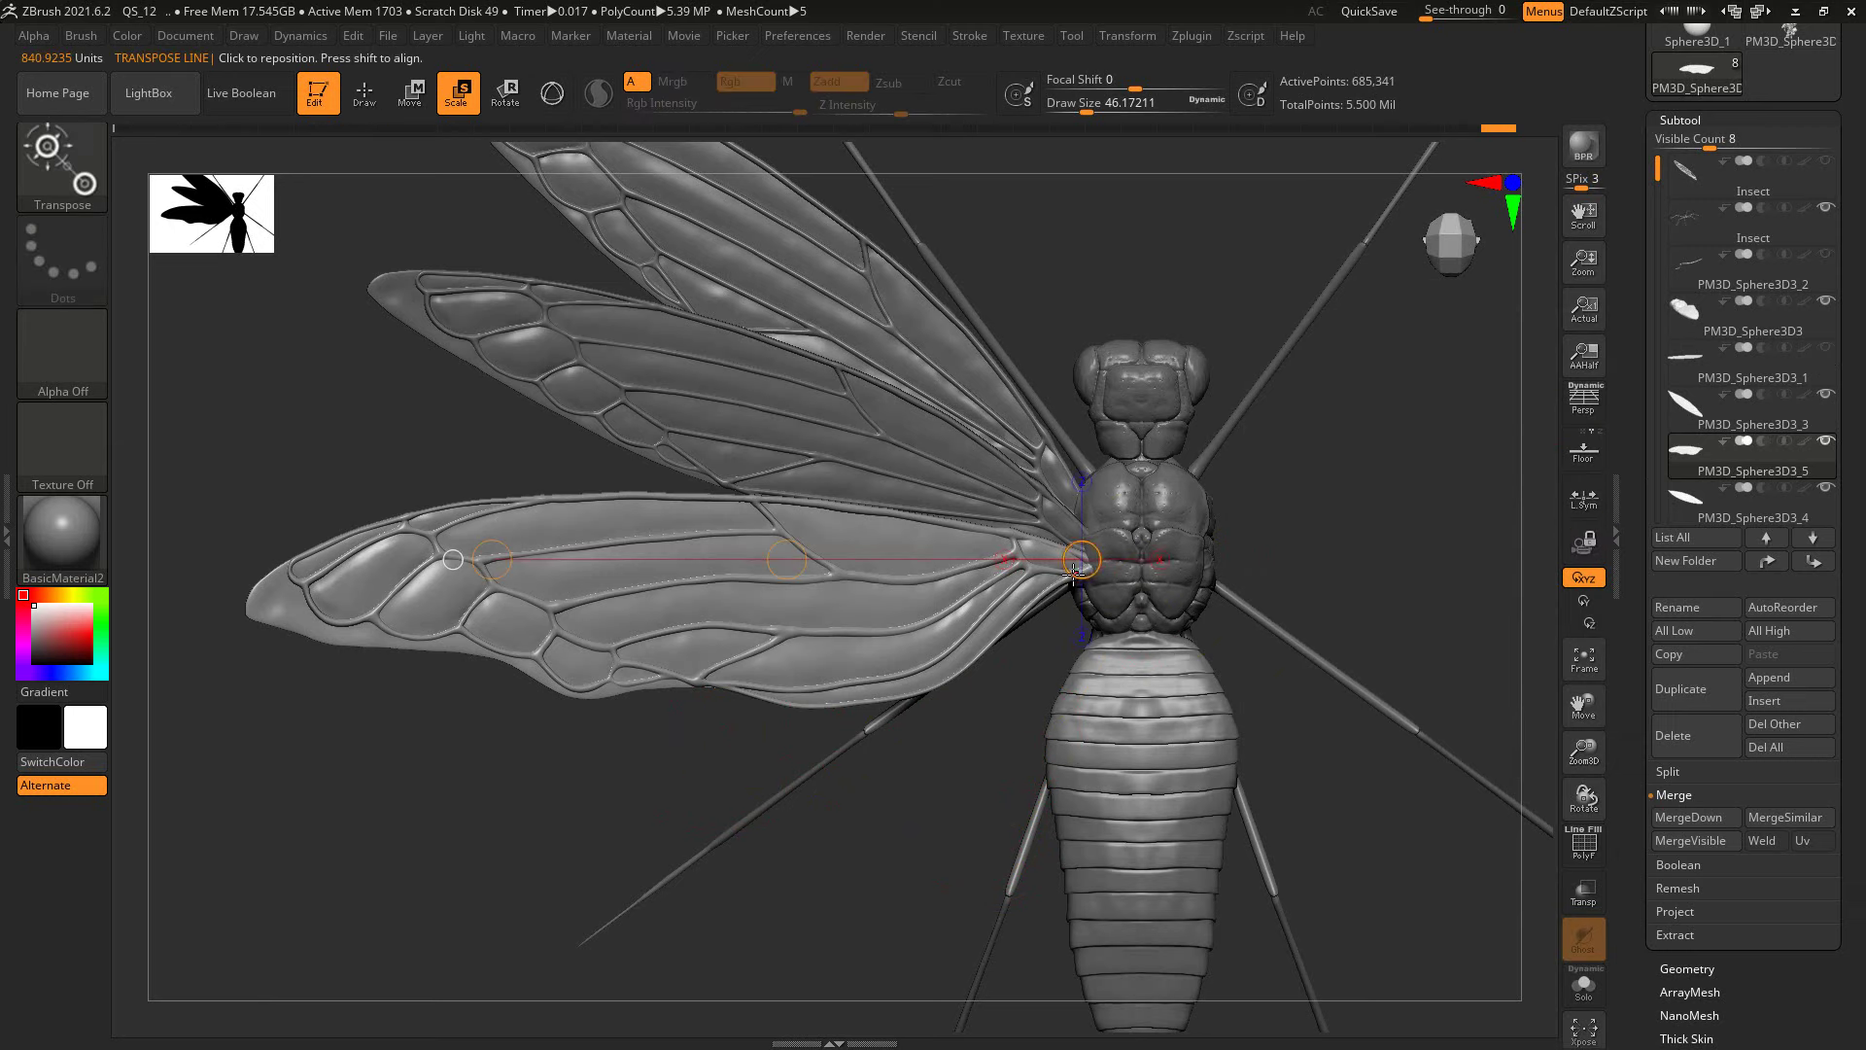
{"action": "left_click_drag", "start_coordinate": [487, 560], "coordinate": [584, 562]}
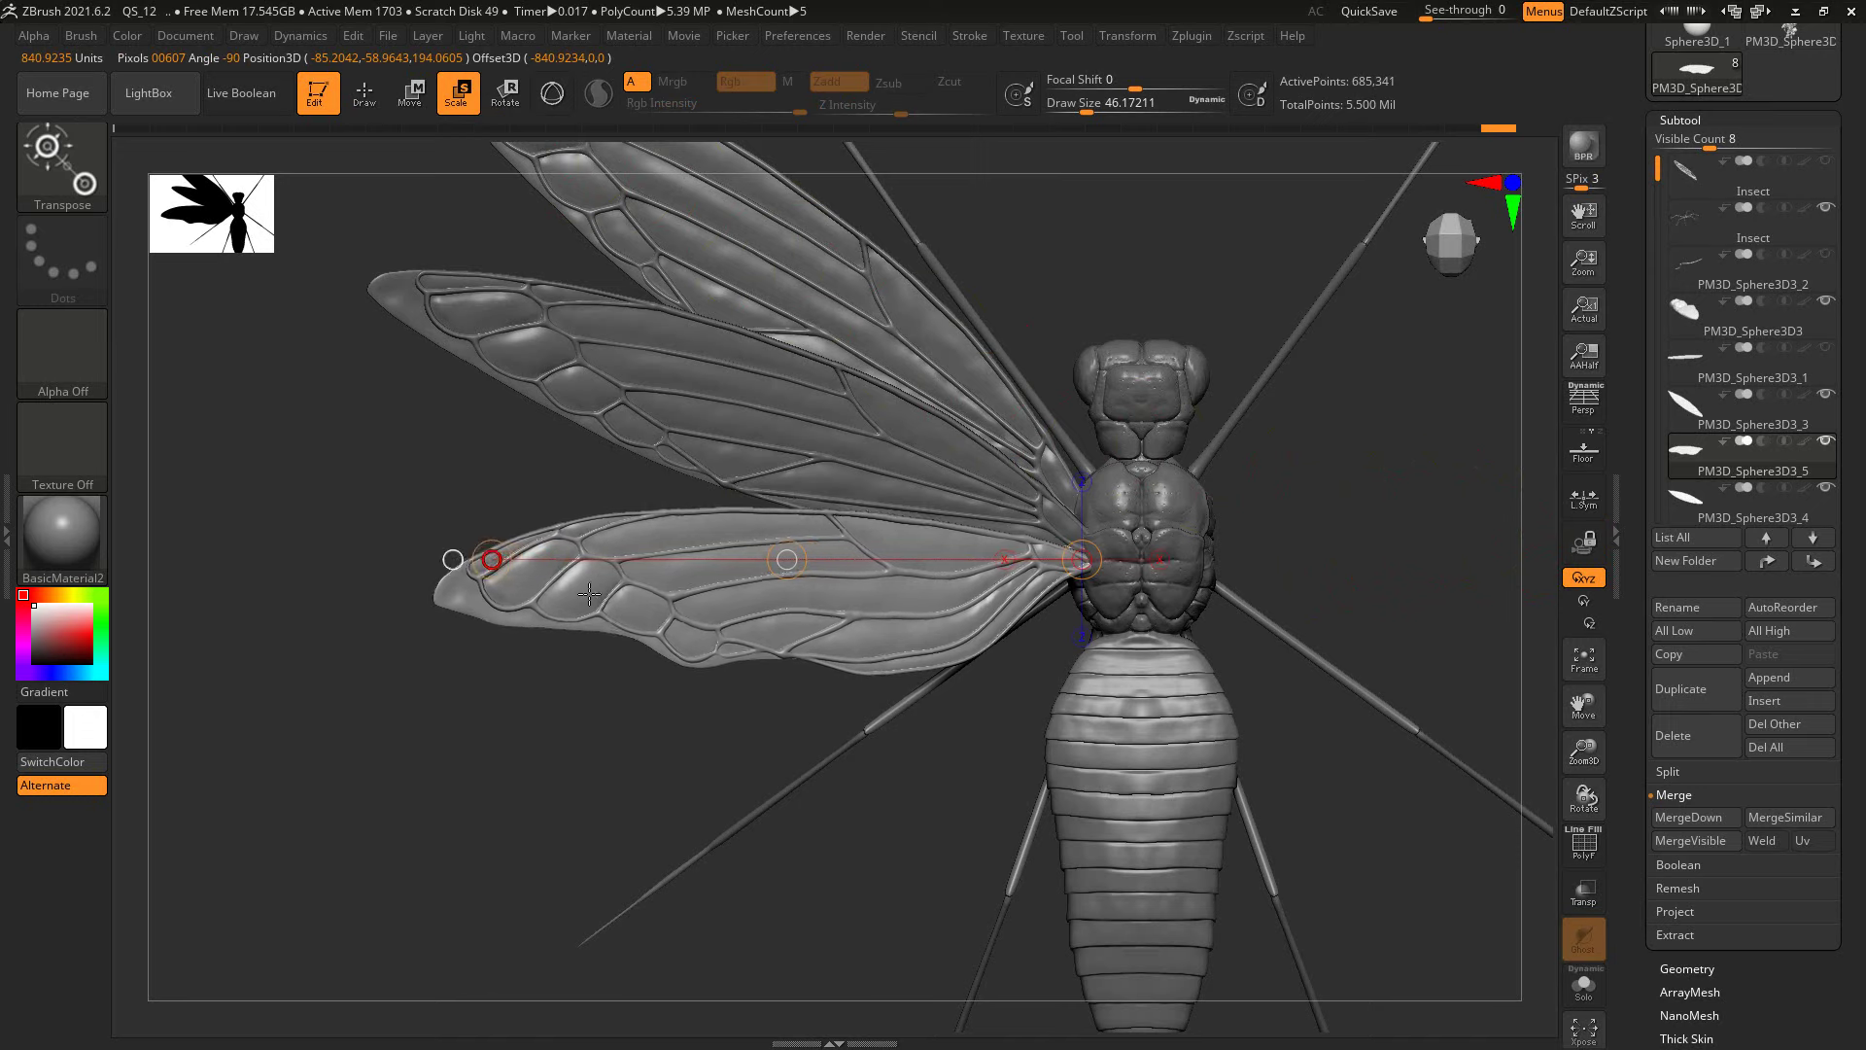
Step: Unhide the PM3D_Sphere3D3_1 wing copy and select the middle wing, PM3D_Sphere3D3_4
{"action": "left_click", "coordinate": [359, 109]}
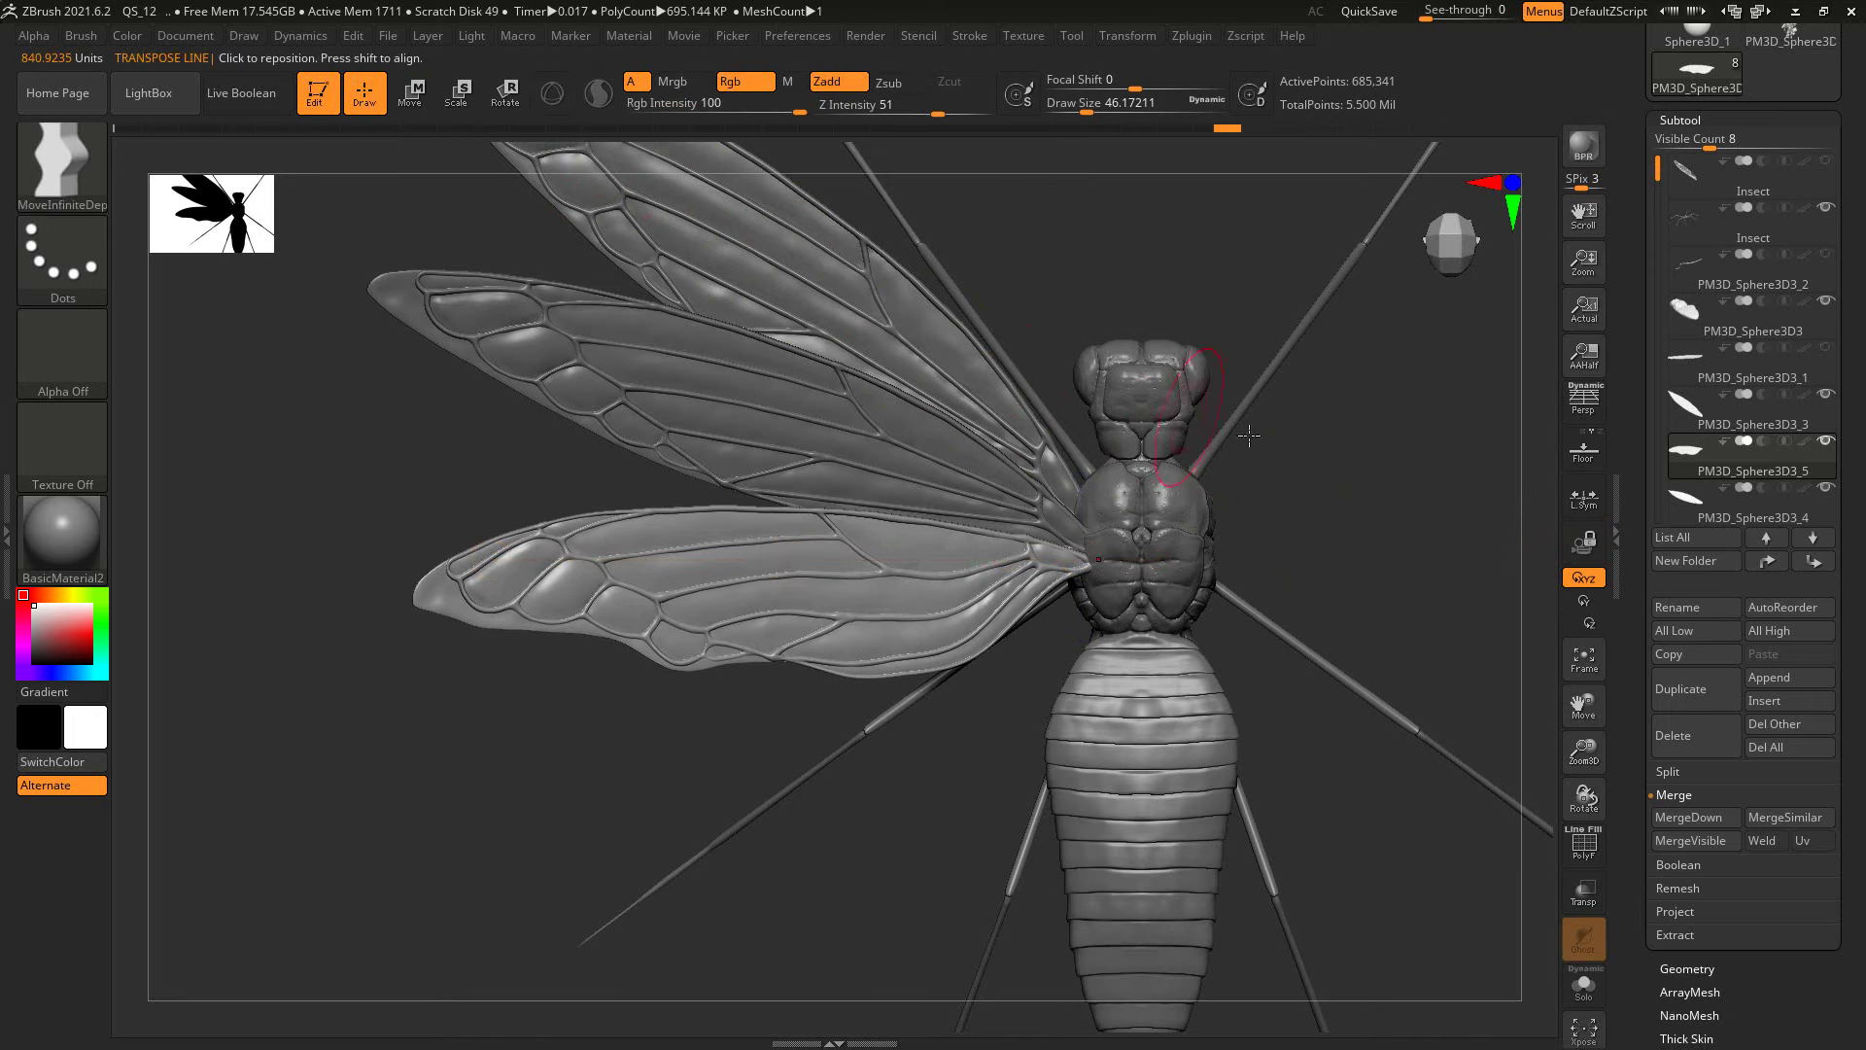
{"action": "left_click_drag", "start_coordinate": [1251, 435], "coordinate": [1308, 662]}
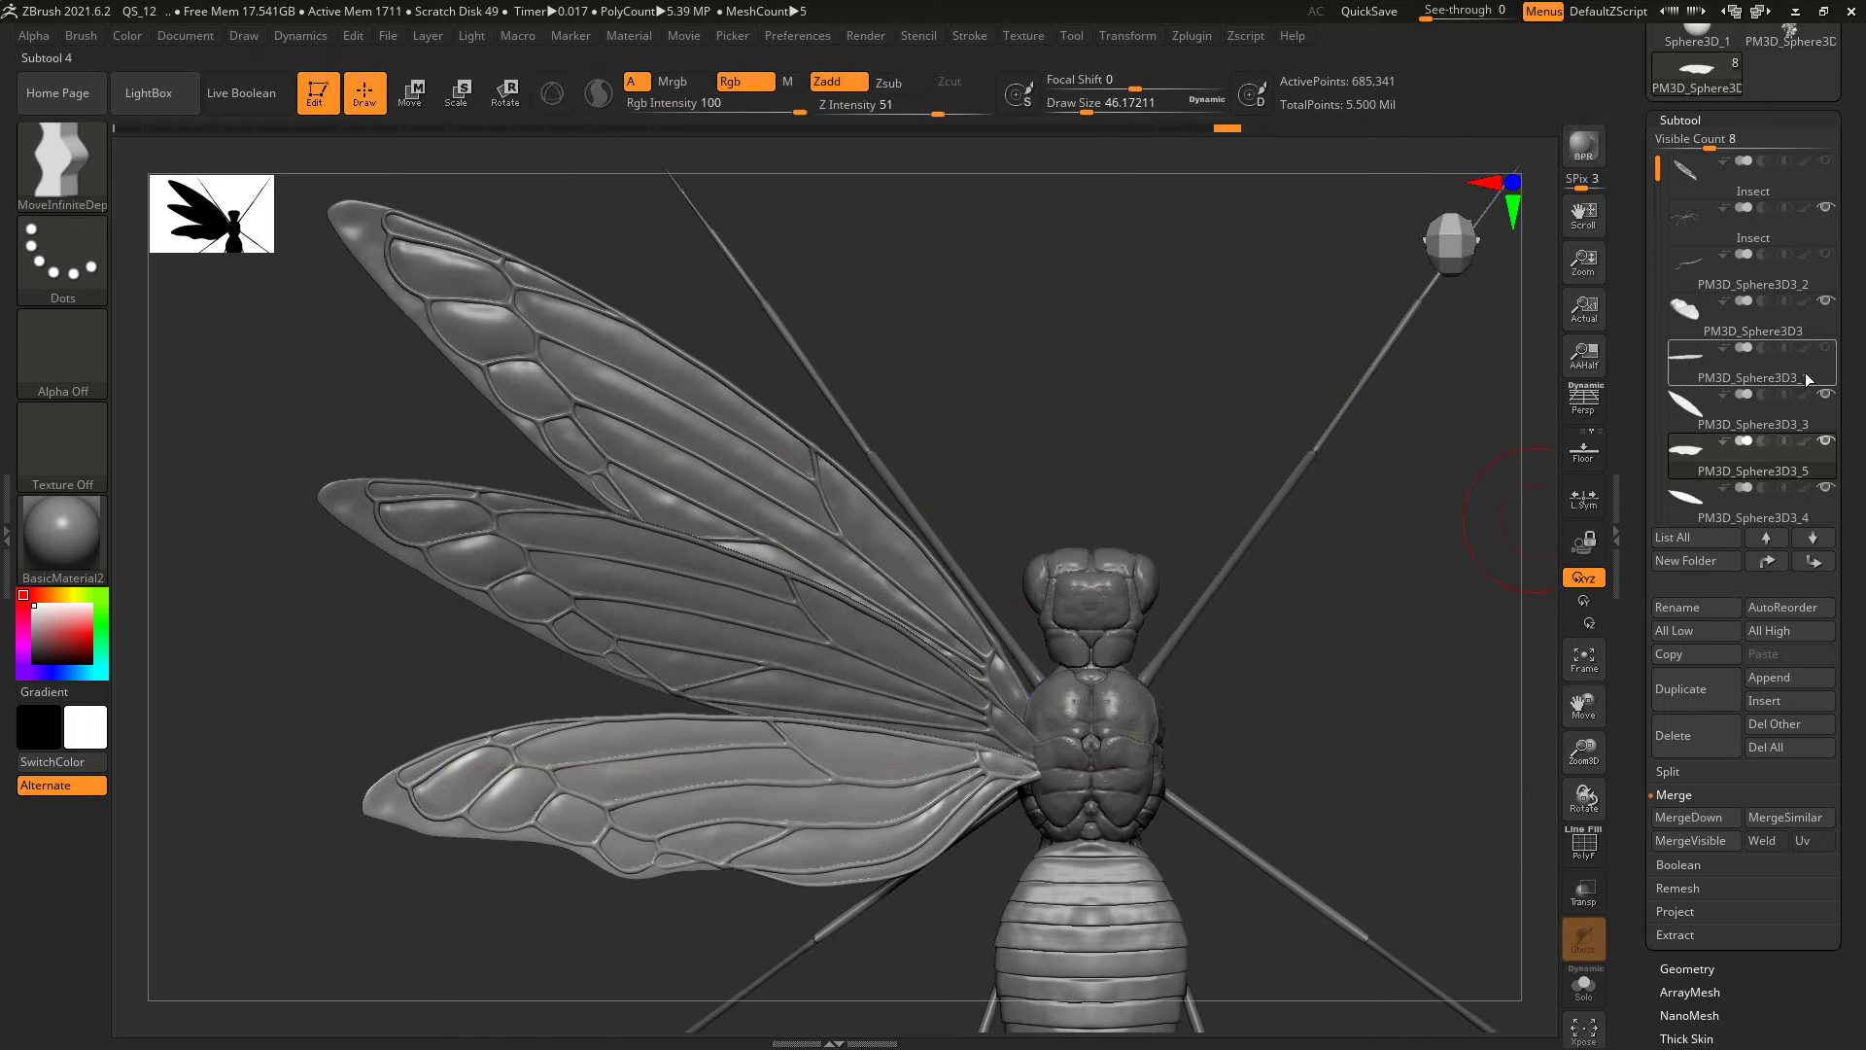
{"action": "left_click", "coordinate": [1804, 348]}
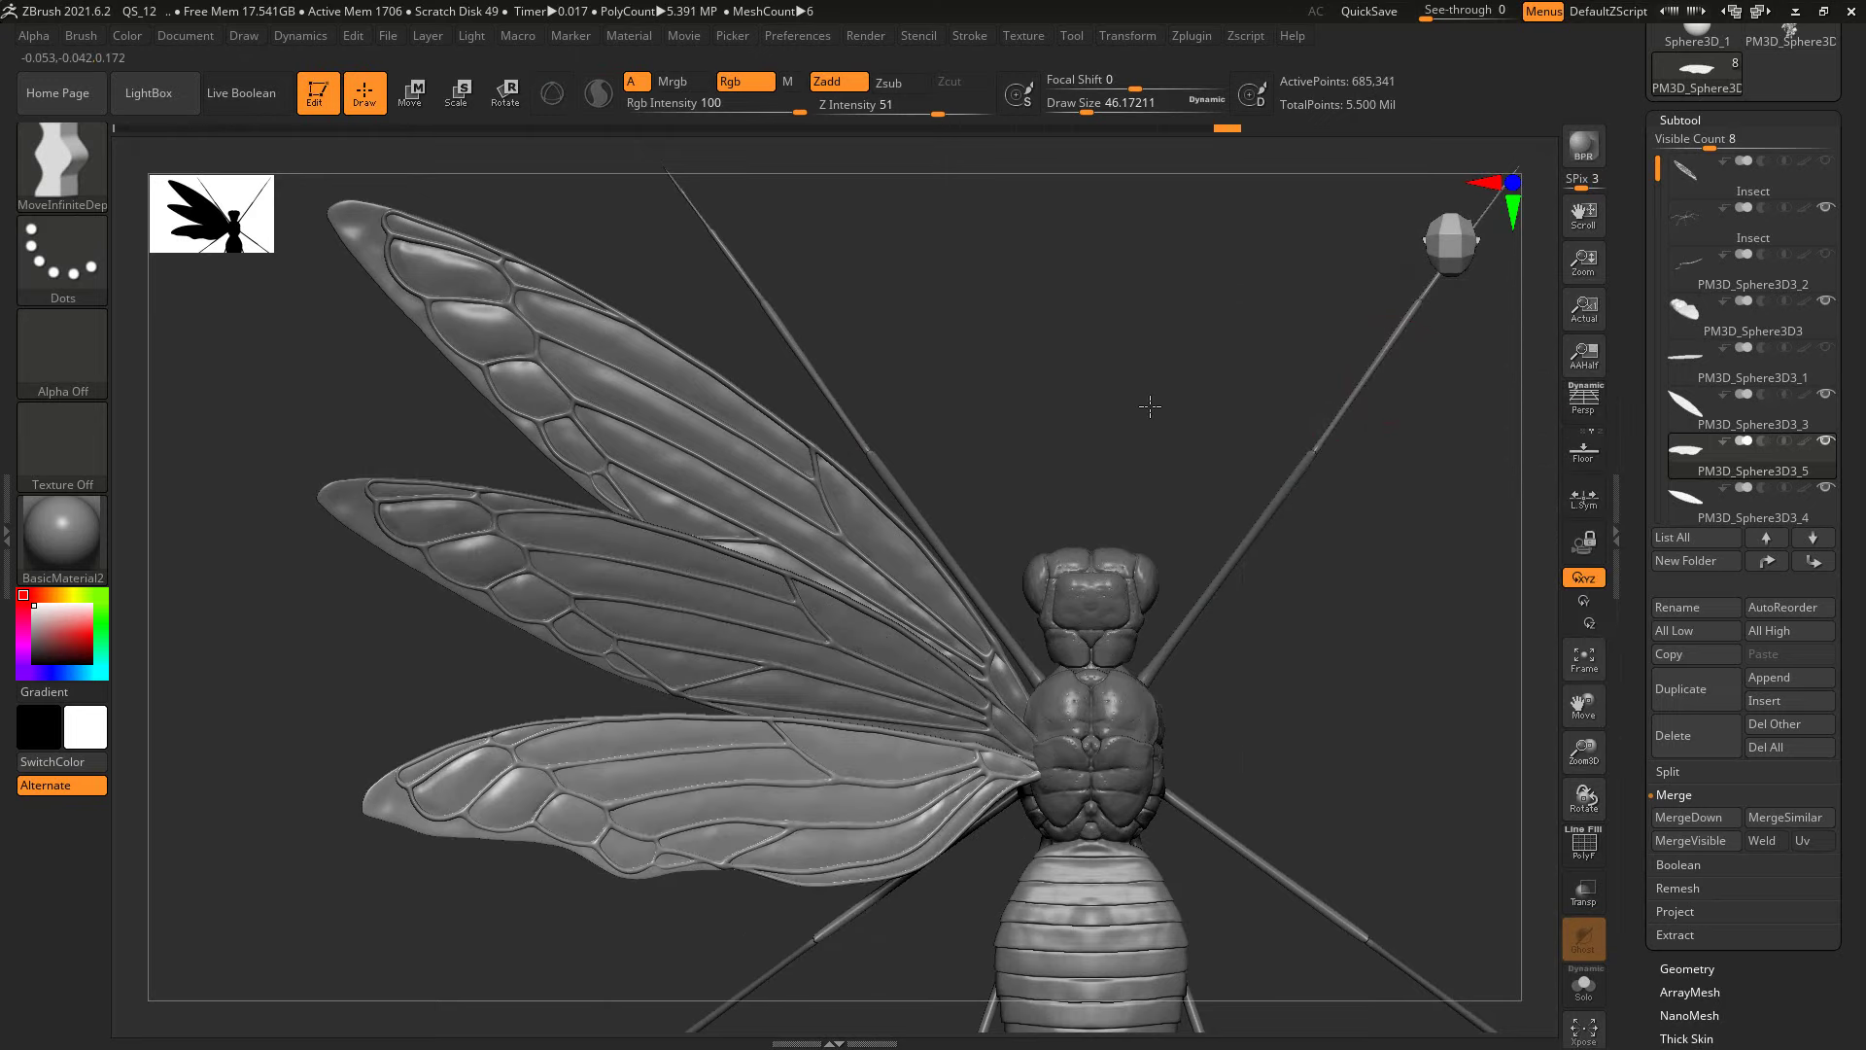
{"action": "mouse_move", "coordinate": [1215, 408]}
{"action": "left_mouse_down"}
{"action": "mouse_move", "coordinate": [1208, 292]}
{"action": "mouse_move", "coordinate": [1270, 271]}
{"action": "mouse_move", "coordinate": [1269, 525]}
{"action": "mouse_move", "coordinate": [1317, 405]}
{"action": "mouse_move", "coordinate": [1234, 323]}
{"action": "mouse_move", "coordinate": [1351, 498]}
{"action": "mouse_move", "coordinate": [1296, 353]}
{"action": "mouse_move", "coordinate": [1317, 367]}
{"action": "mouse_move", "coordinate": [1233, 328]}
{"action": "mouse_move", "coordinate": [1338, 612]}
{"action": "mouse_move", "coordinate": [1303, 521]}
{"action": "left_mouse_up"}
{"action": "left_click", "coordinate": [1304, 521], "text": "alt"}
Step: Resize the MoveInfiniteDepth brush and pull the middle wing's surface, crease and lower edge into a new shape
{"action": "key", "text": "bracketleft"}
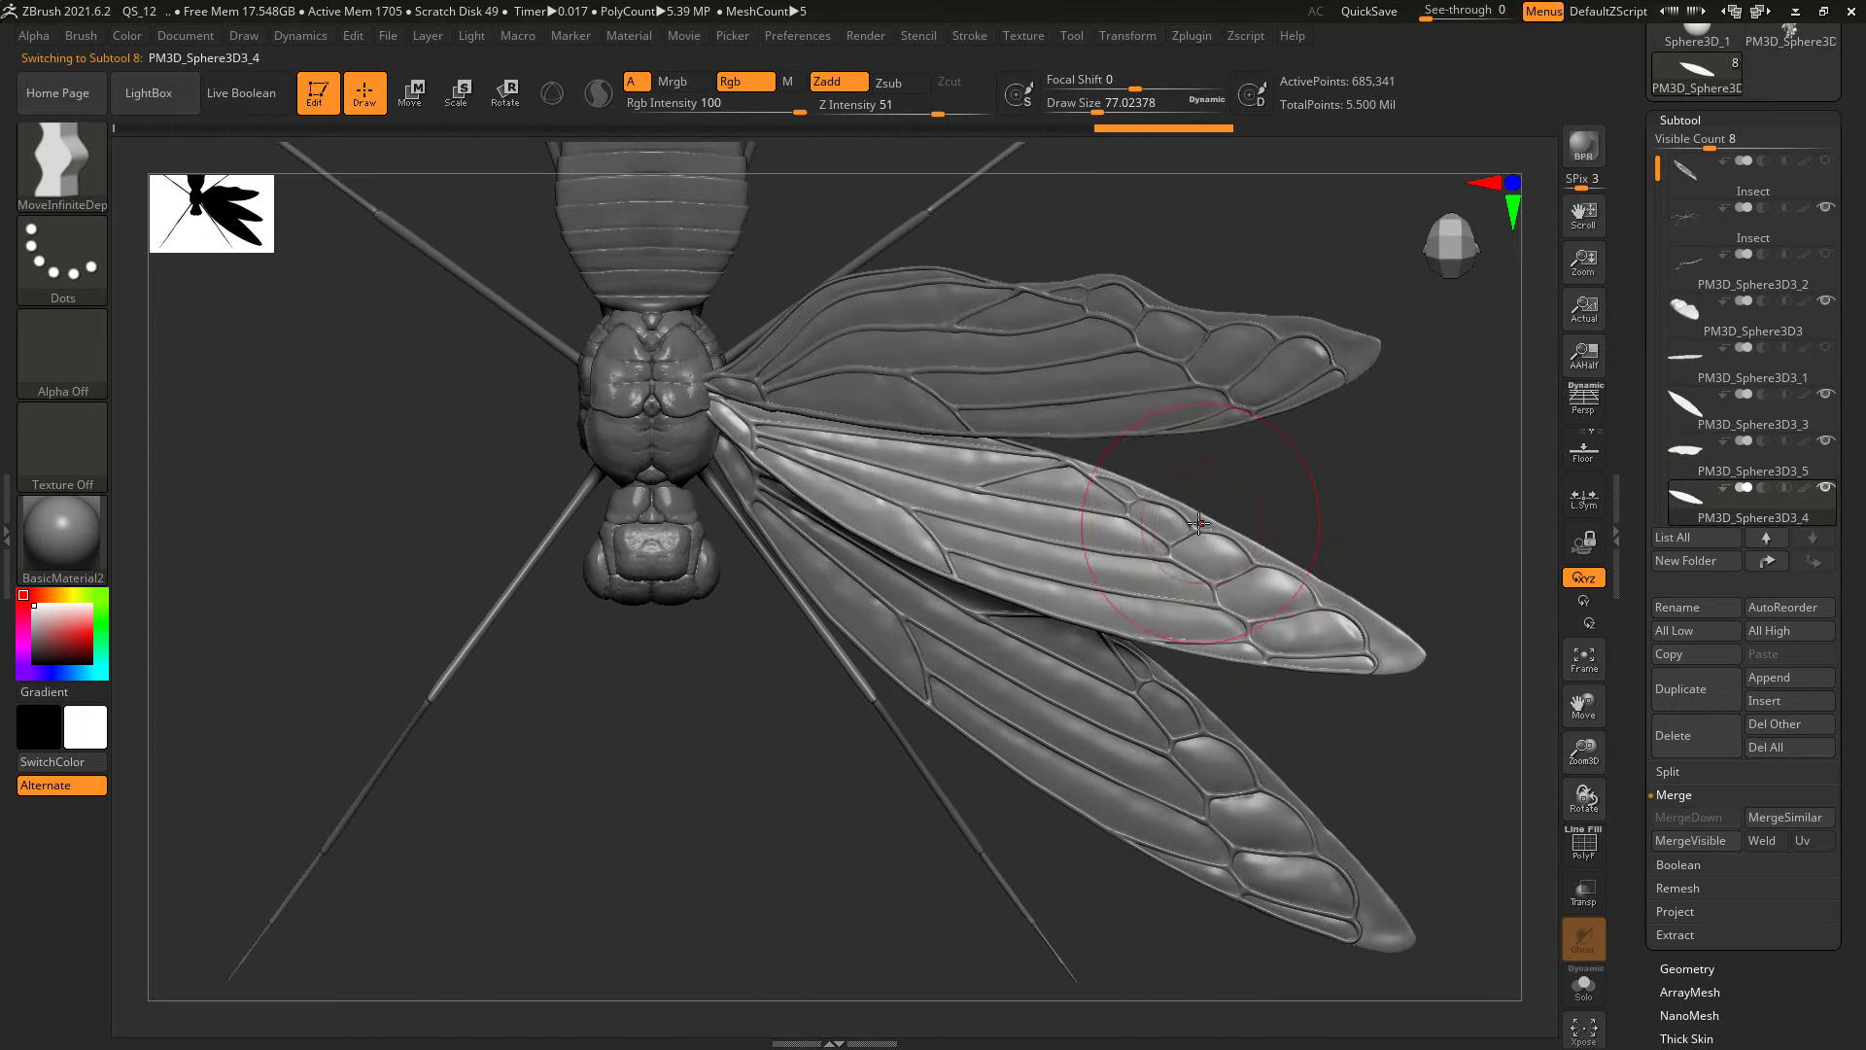
{"action": "key", "text": "bracketleft"}
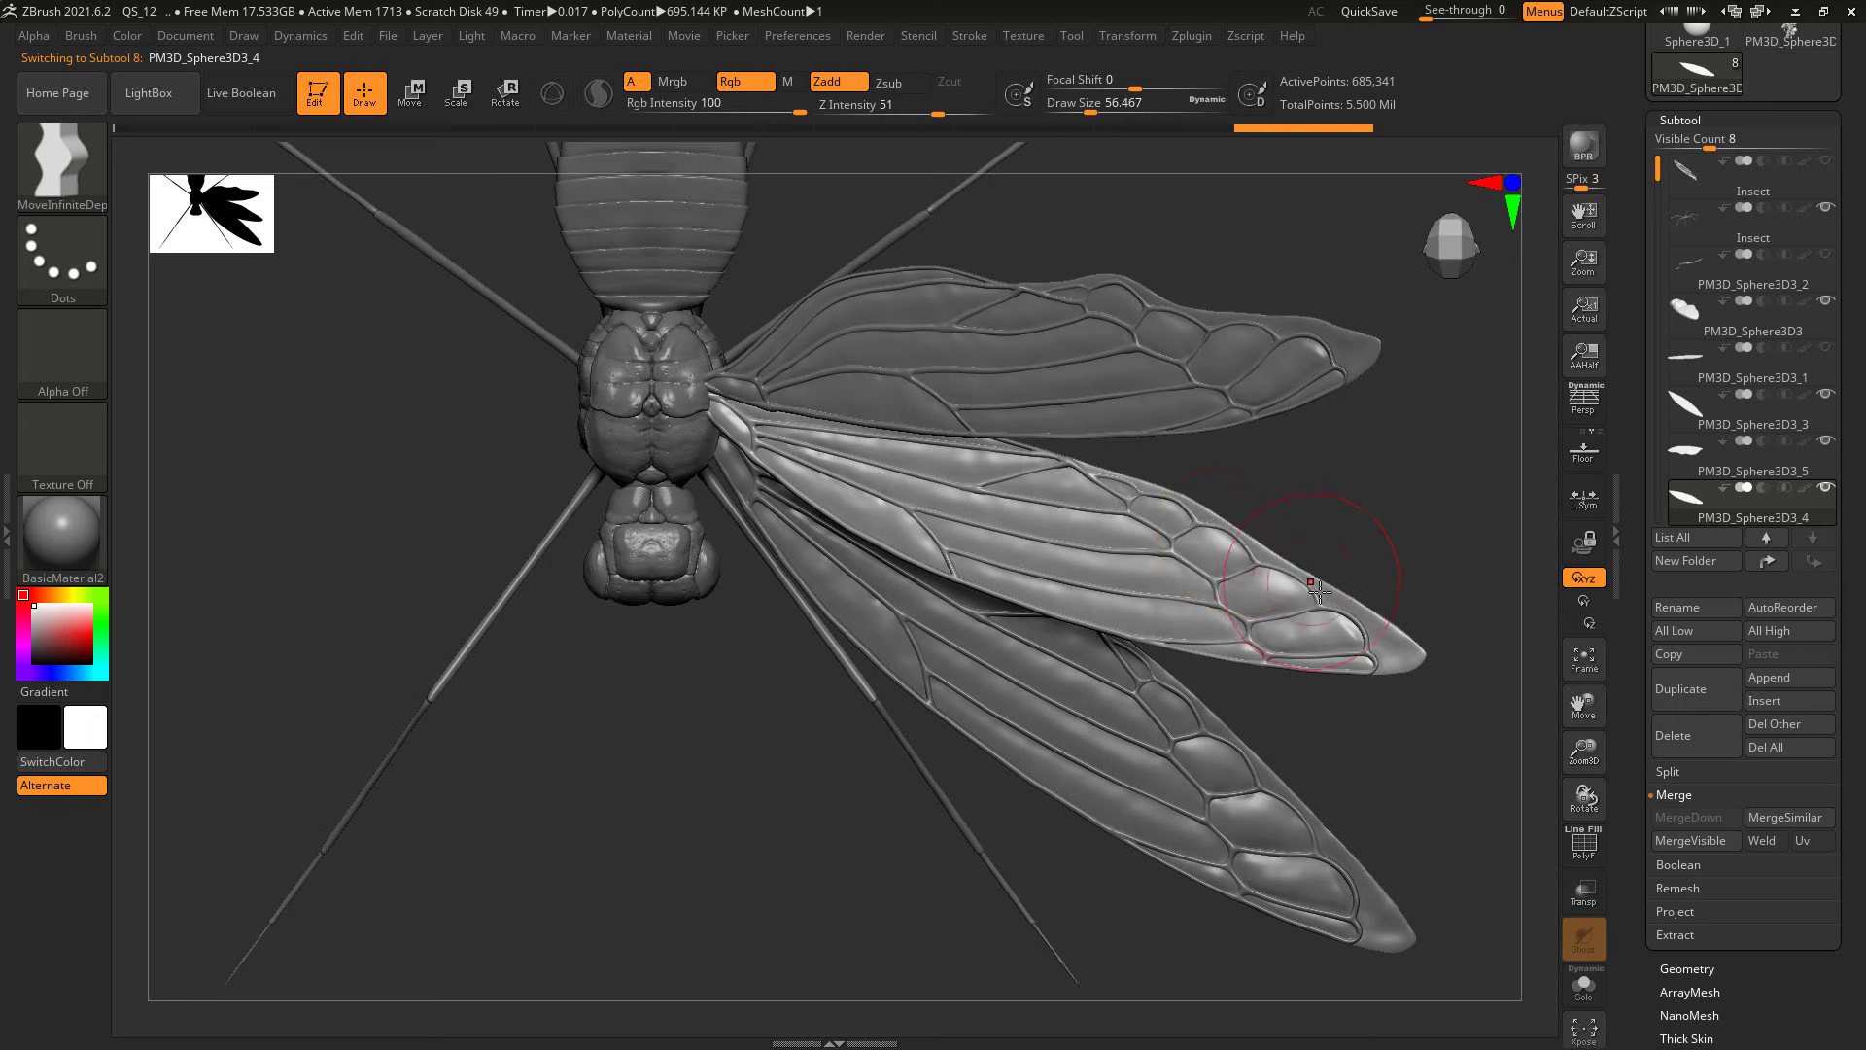
{"action": "key", "text": "s"}
{"action": "left_click", "coordinate": [1345, 574]}
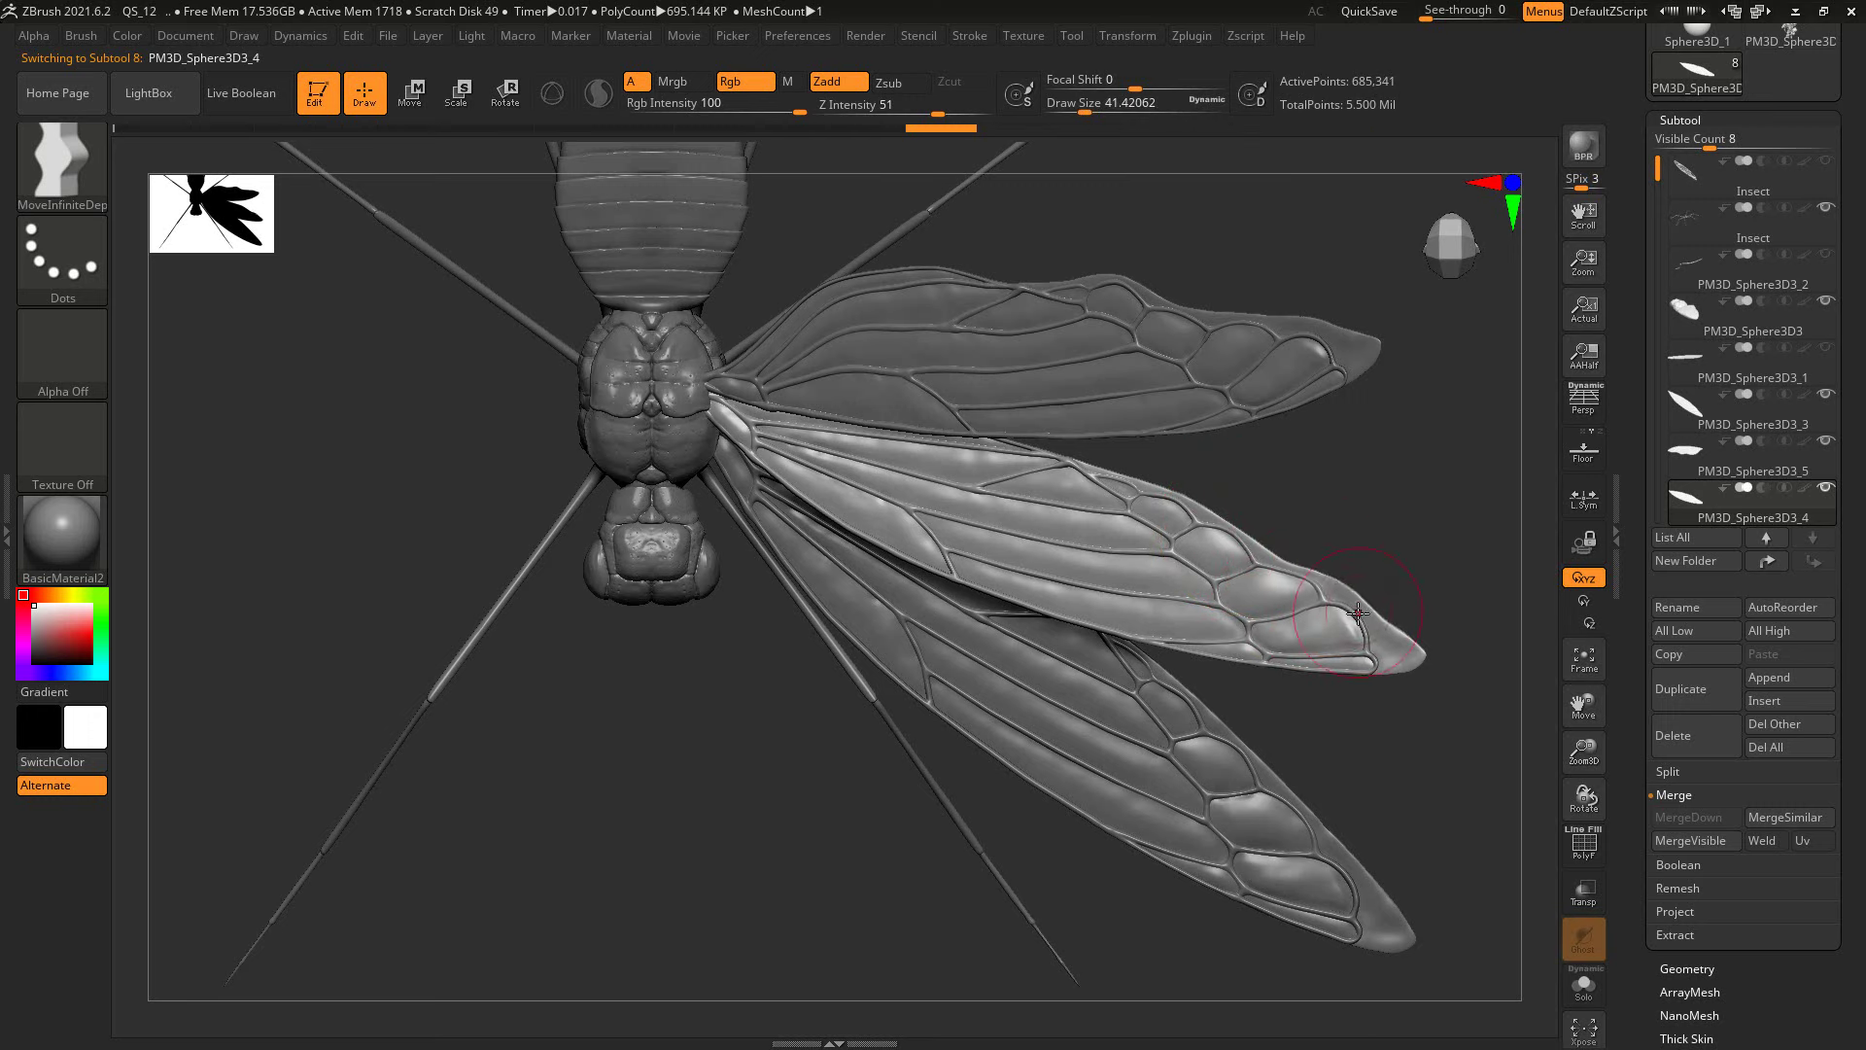
{"action": "key", "text": "bracketright"}
{"action": "key", "text": "bracketright"}
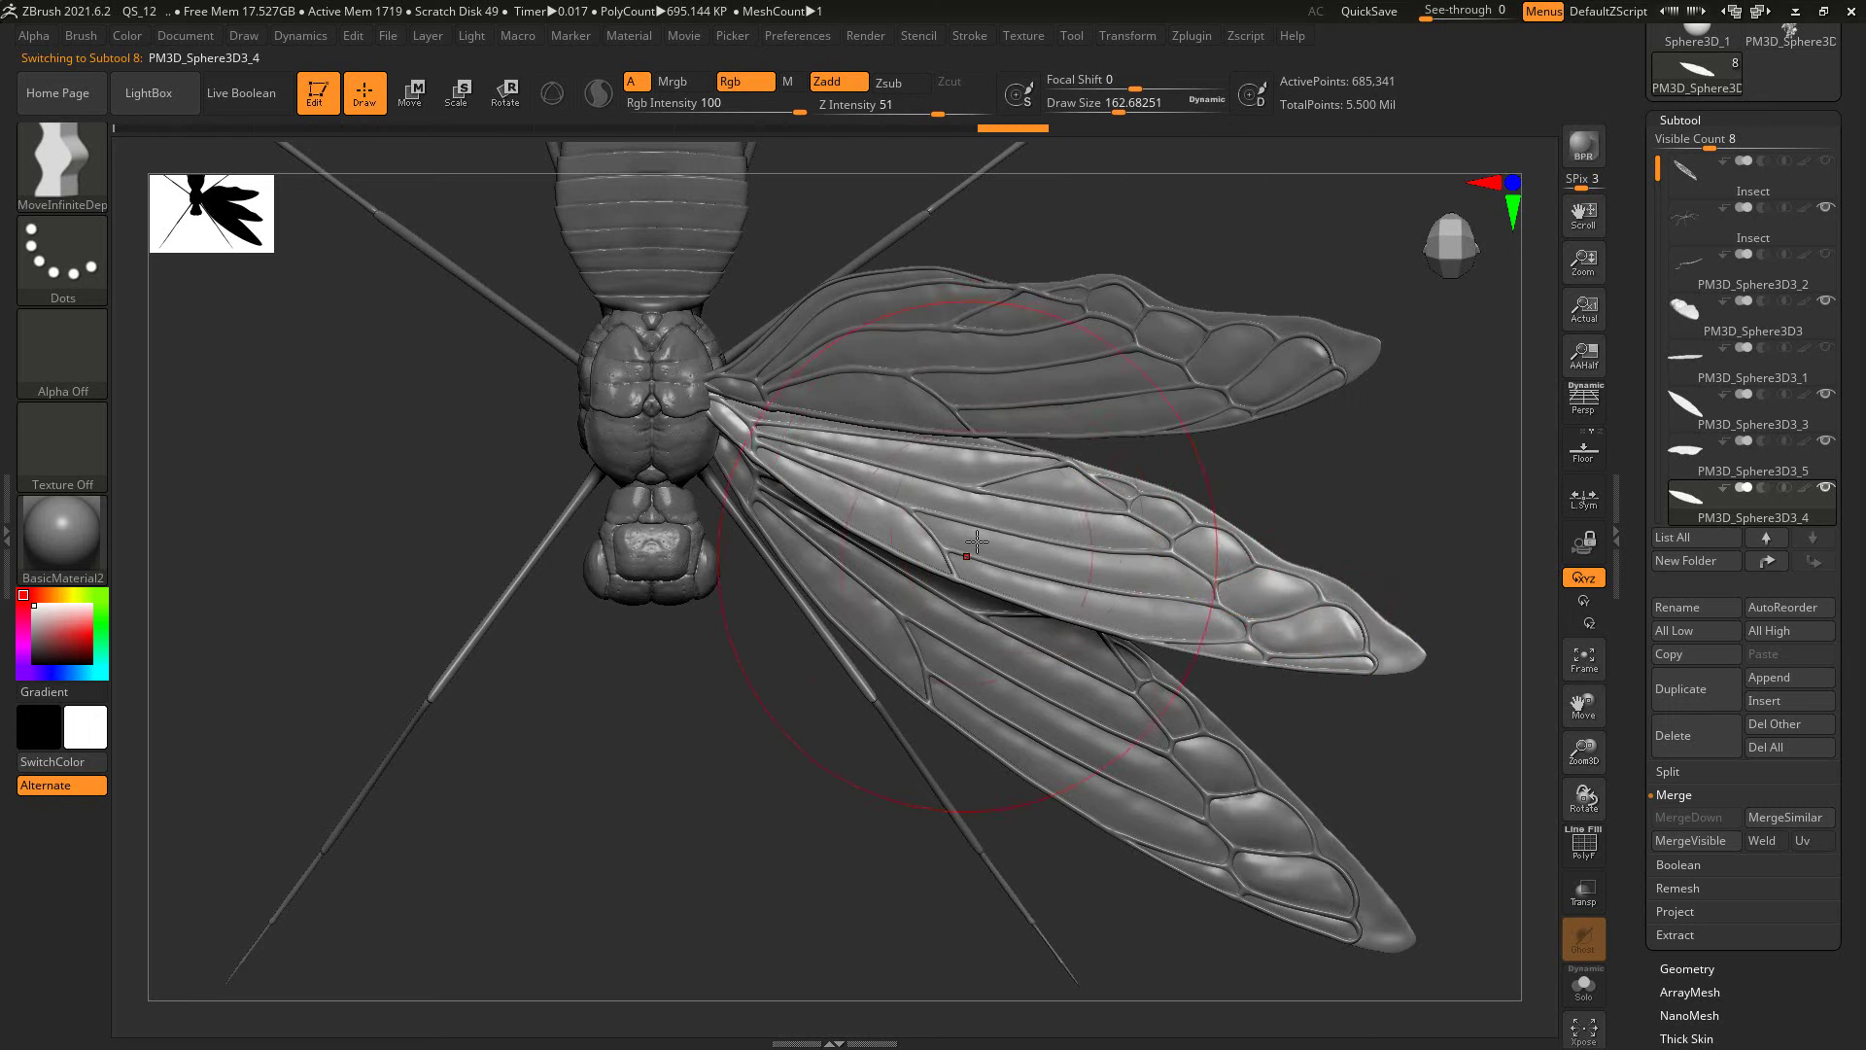
{"action": "left_click_drag", "start_coordinate": [861, 512], "coordinate": [858, 497]}
{"action": "key", "text": "bracketleft"}
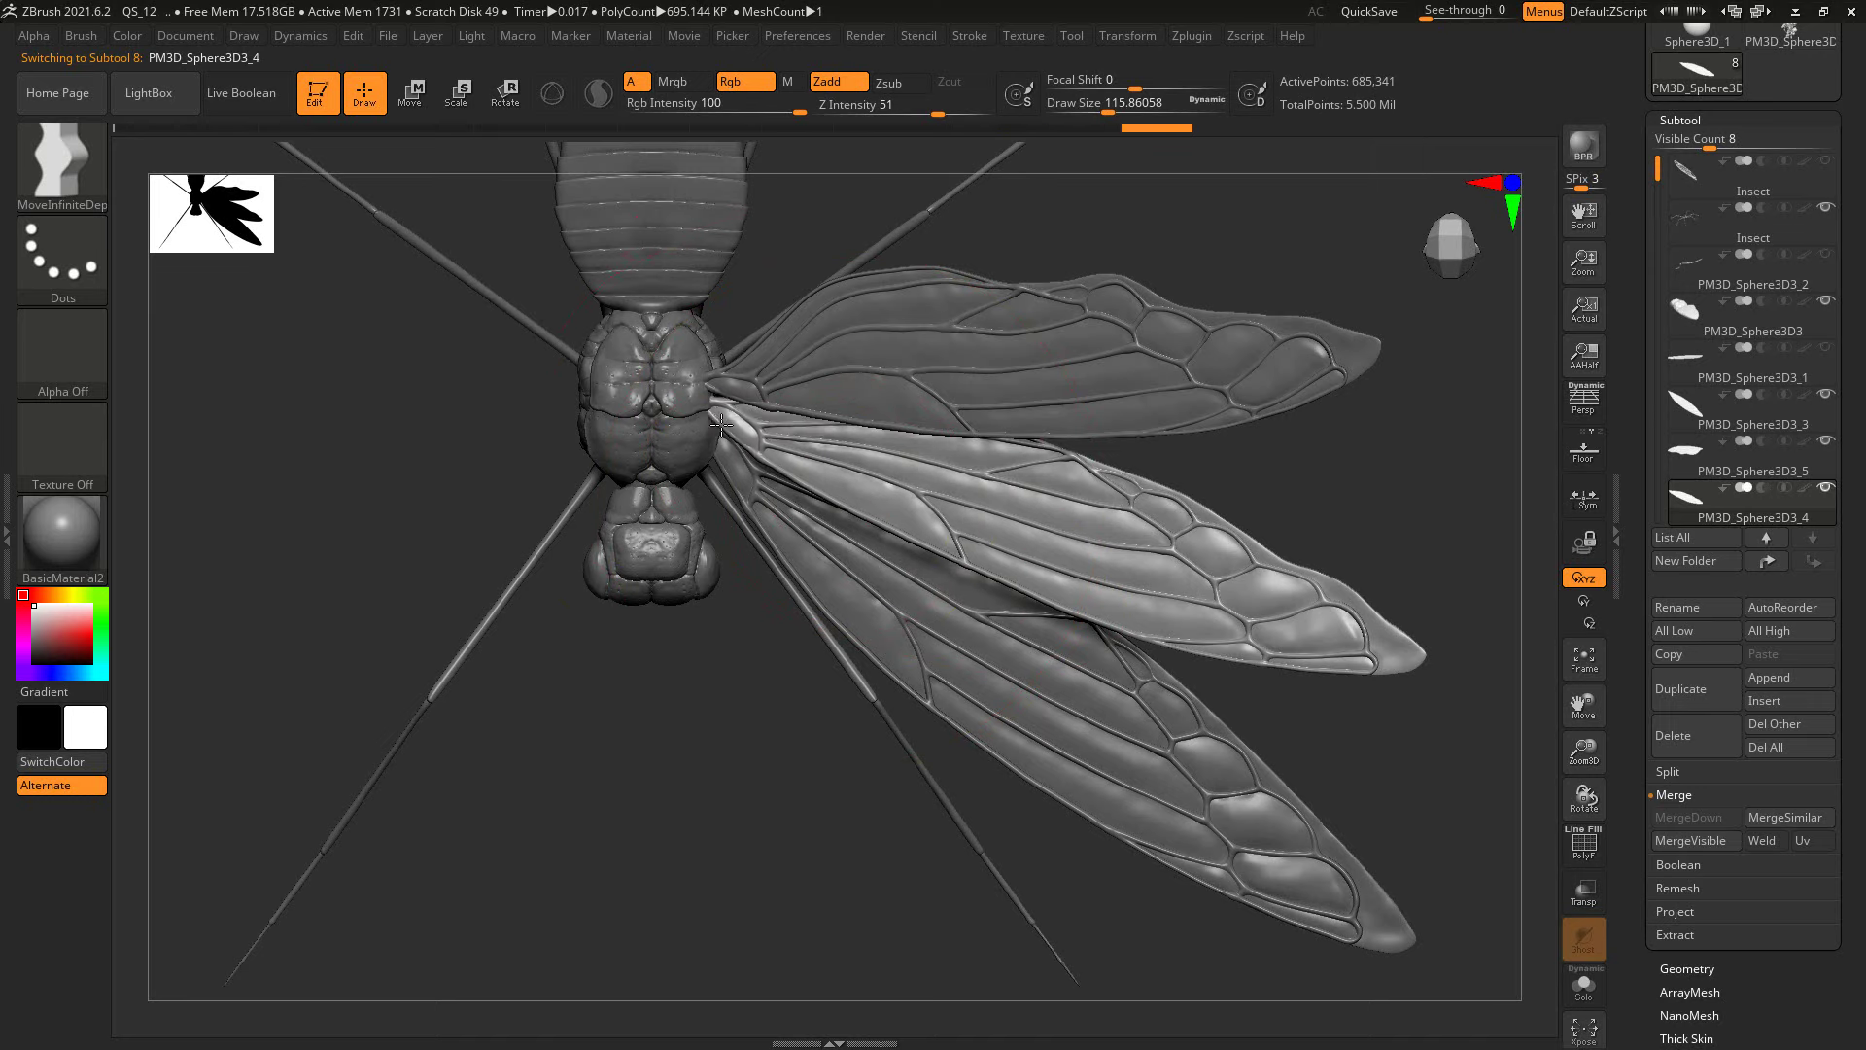
{"action": "left_click_drag", "start_coordinate": [850, 489], "coordinate": [1016, 578]}
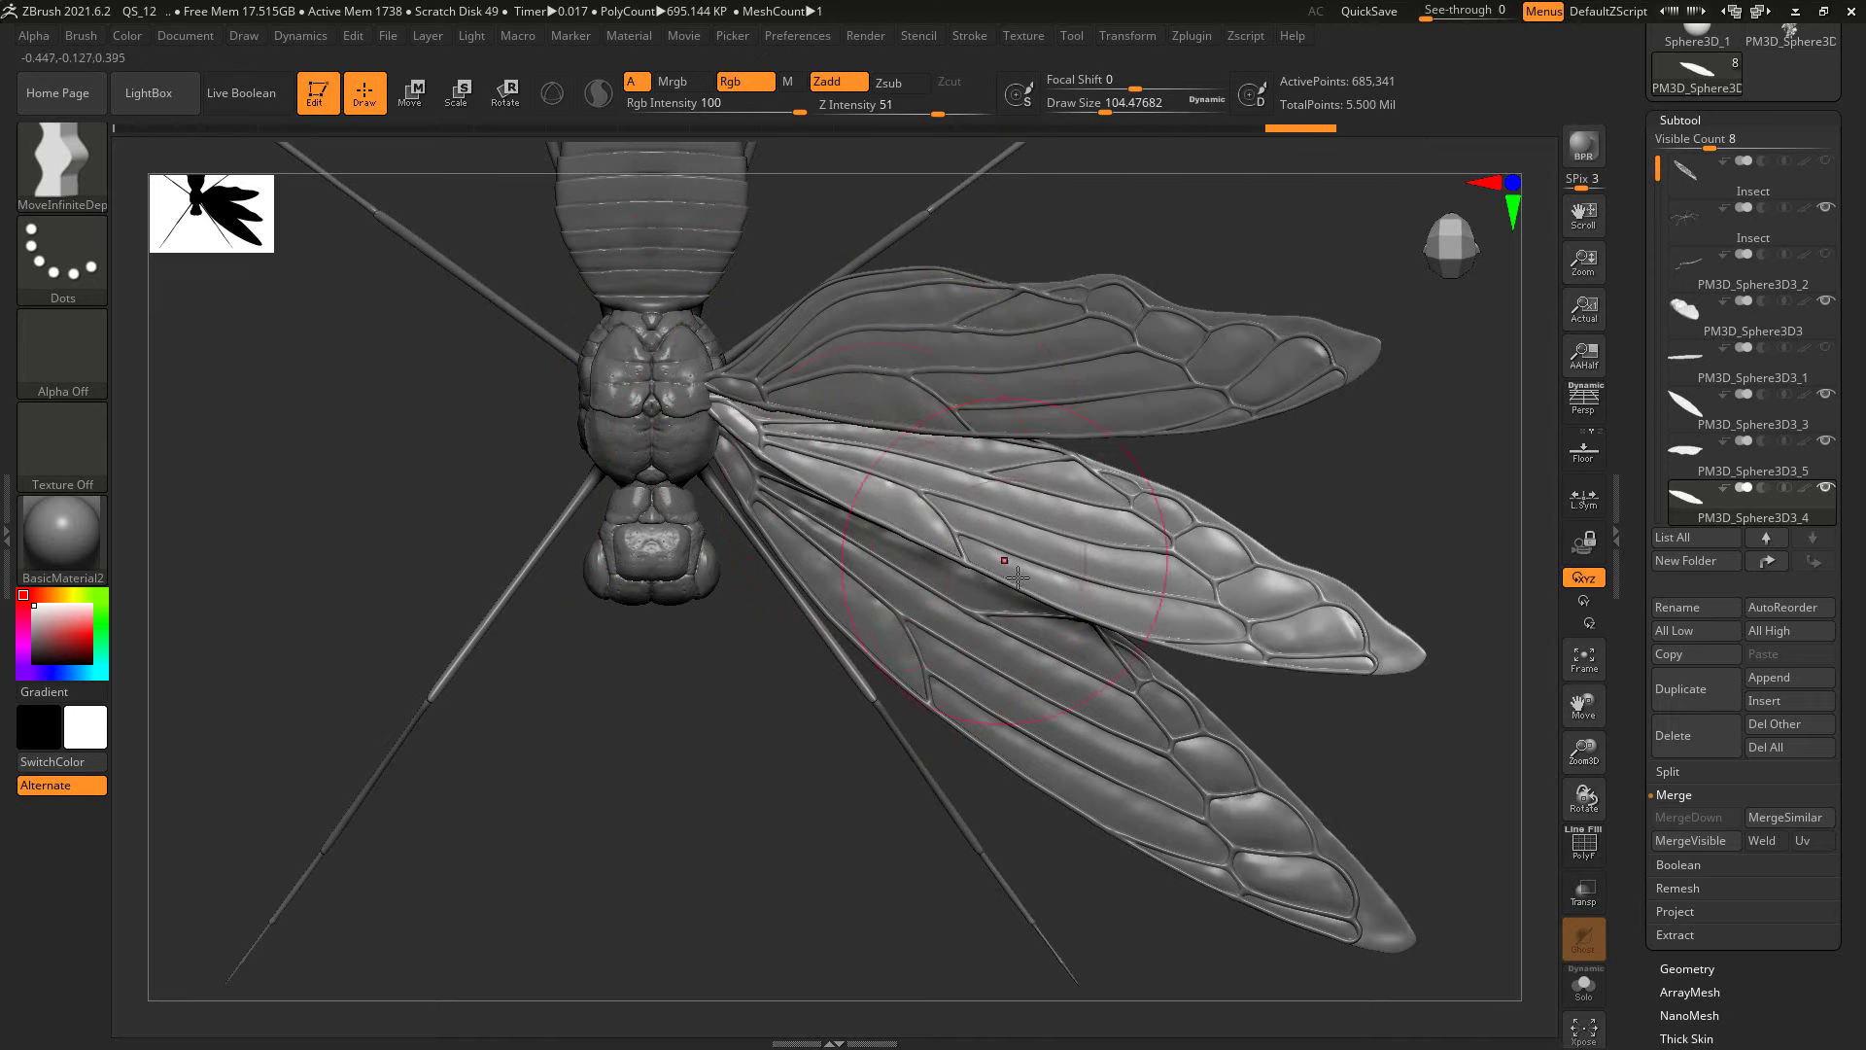
{"action": "left_click_drag", "start_coordinate": [1157, 620], "coordinate": [1153, 648]}
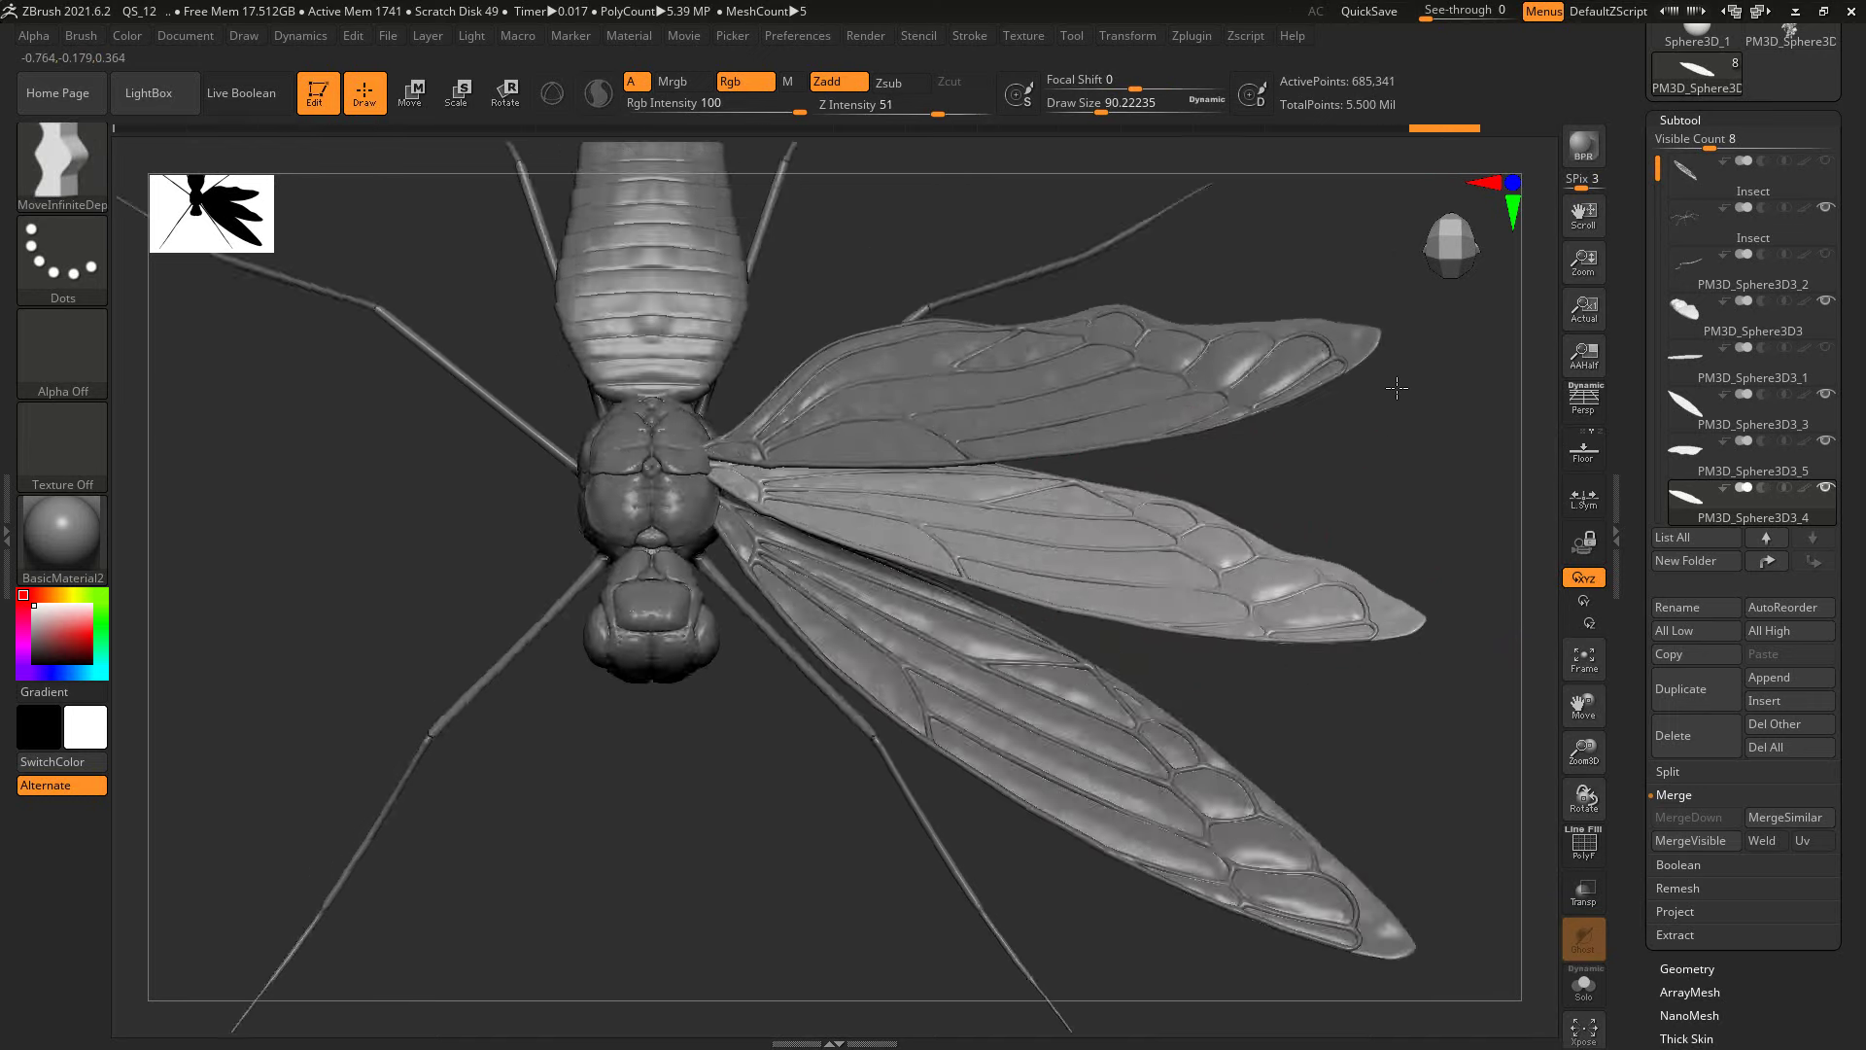
{"action": "left_click_drag", "start_coordinate": [723, 735], "coordinate": [588, 359]}
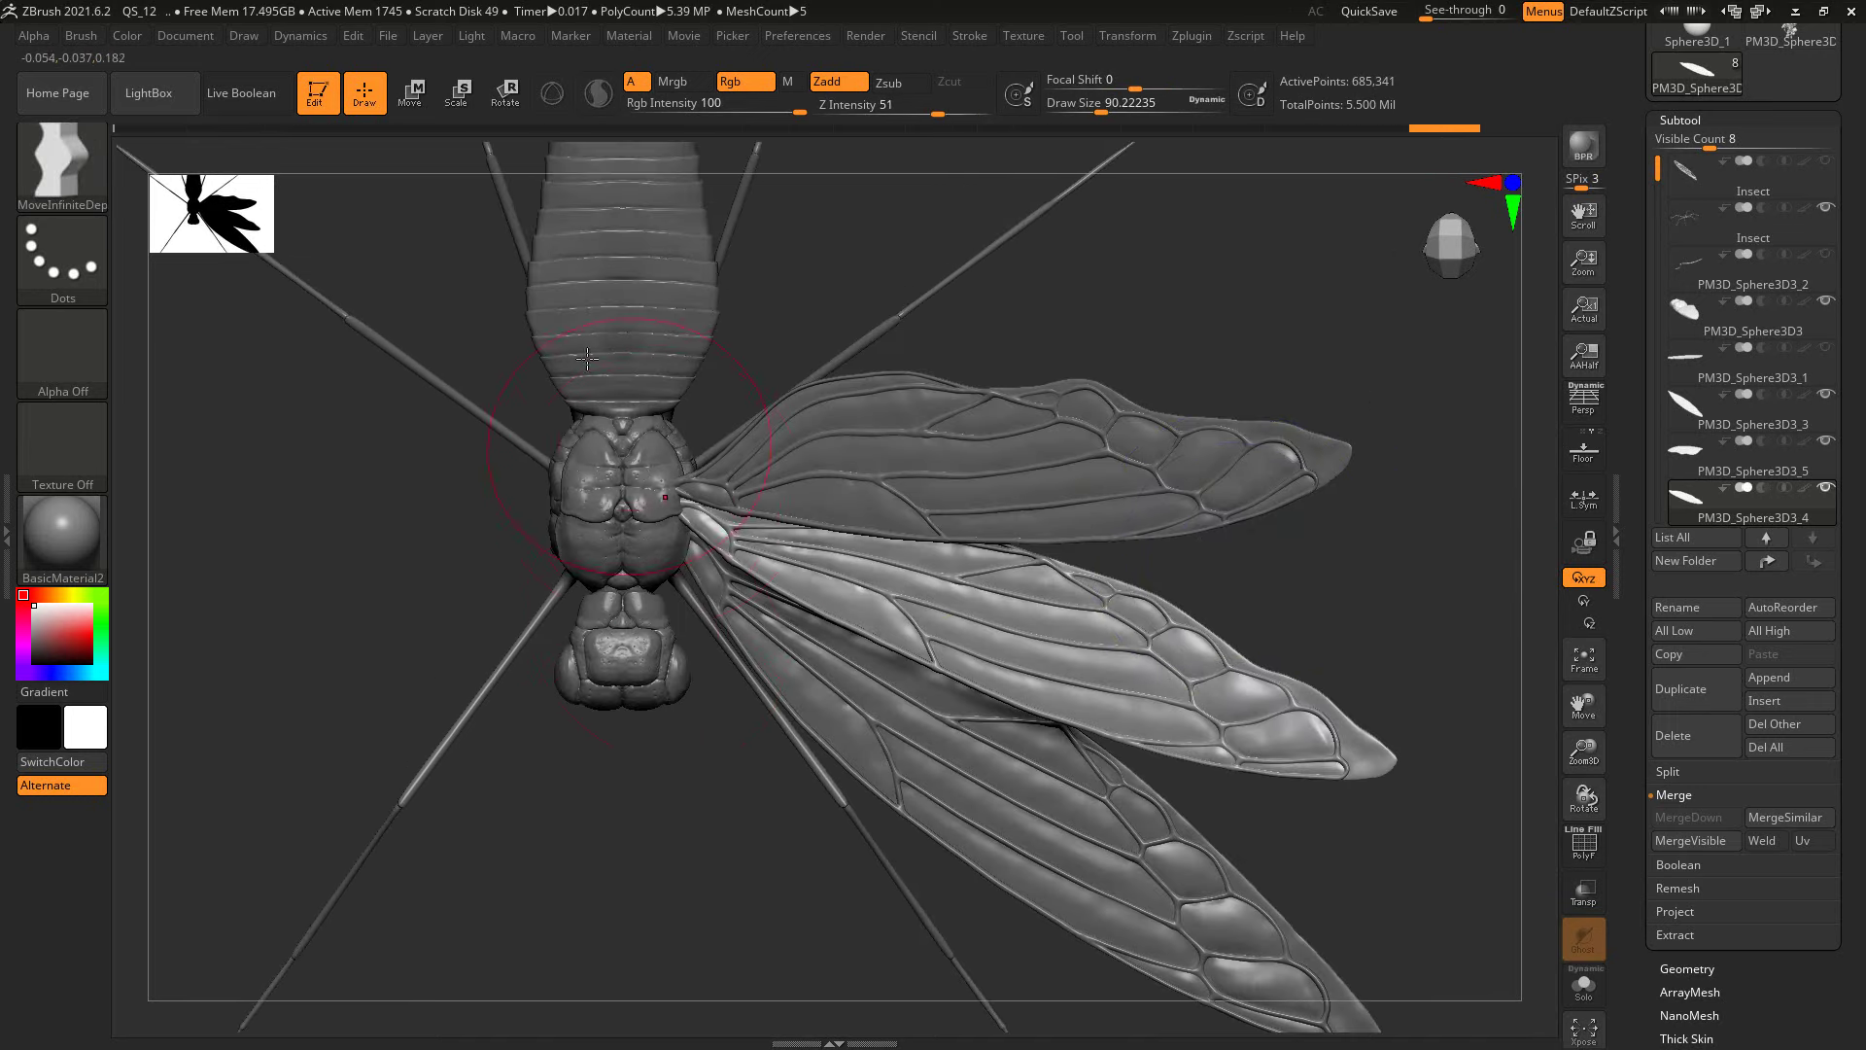
{"action": "mouse_move", "coordinate": [752, 851]}
{"action": "left_mouse_down"}
{"action": "mouse_move", "coordinate": [808, 729]}
{"action": "mouse_move", "coordinate": [790, 629]}
{"action": "mouse_move", "coordinate": [887, 571]}
{"action": "left_mouse_up"}
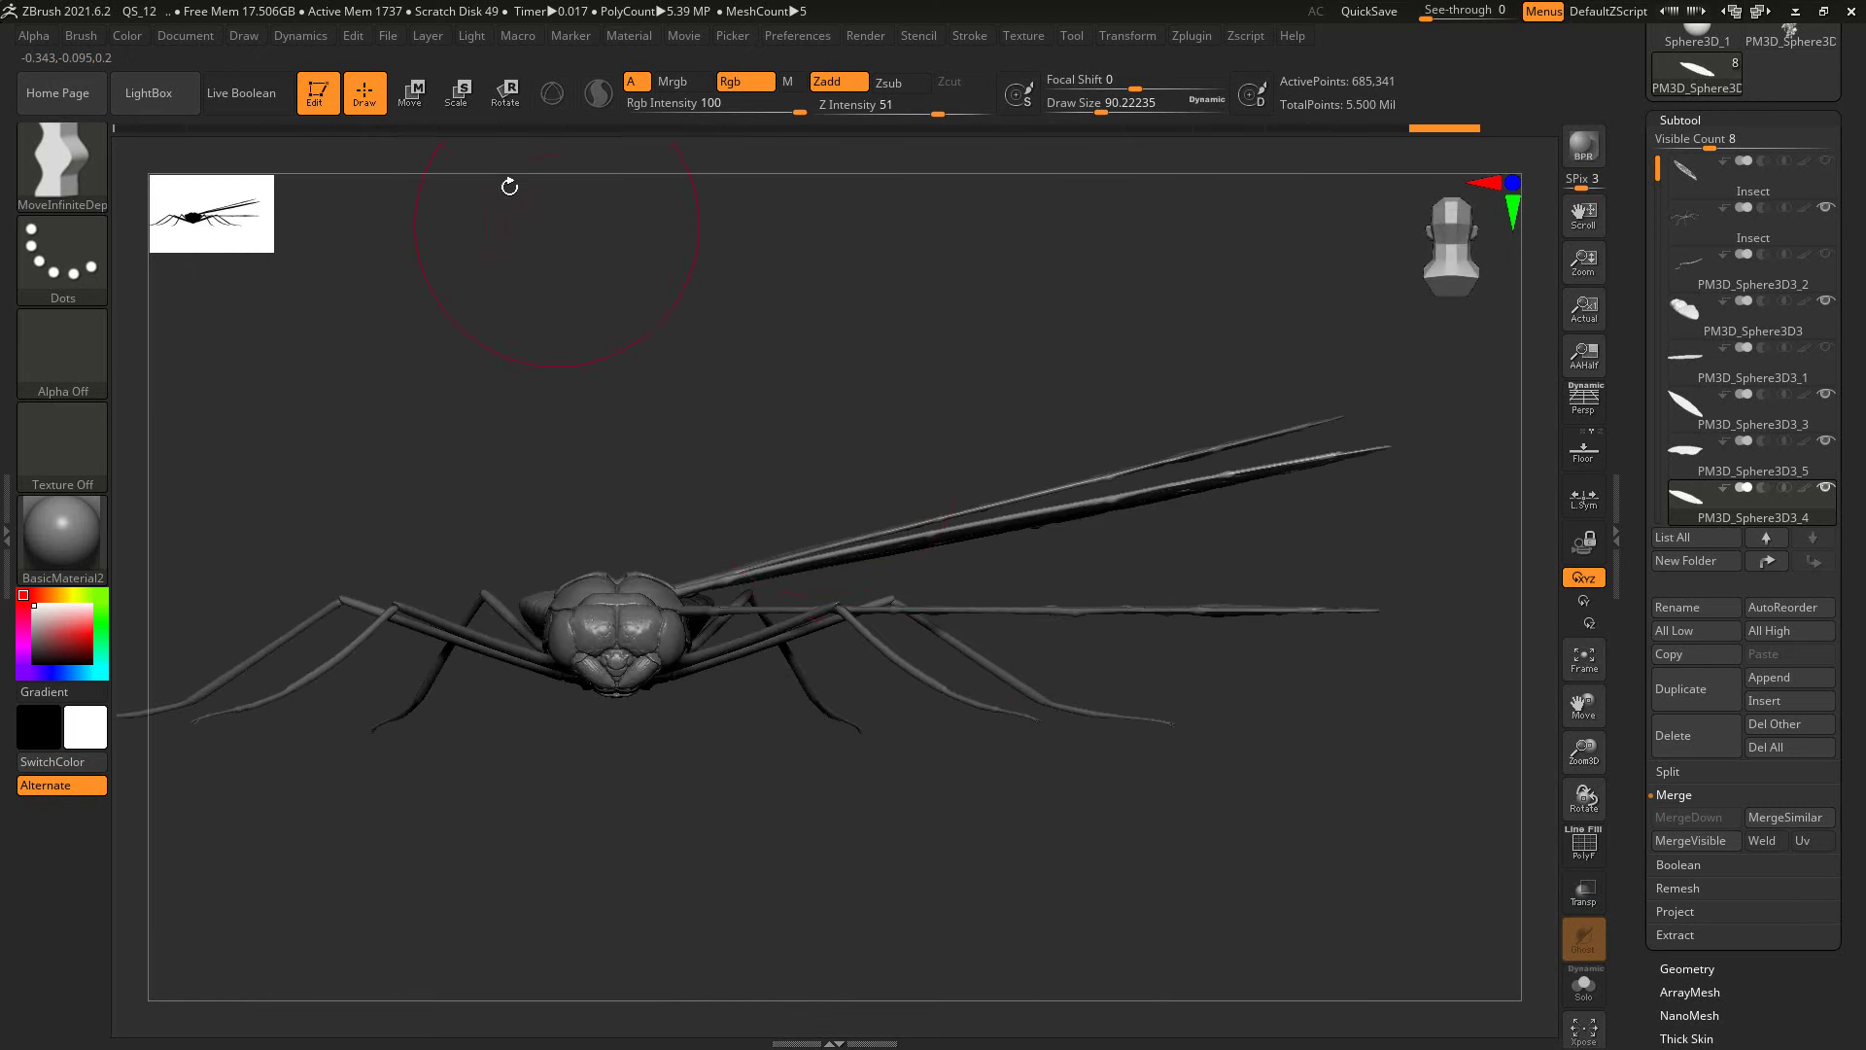
Step: Enter rotate mode and make PM3D_Sphere3D3_3 the active wing subtool
{"action": "key", "text": "w"}
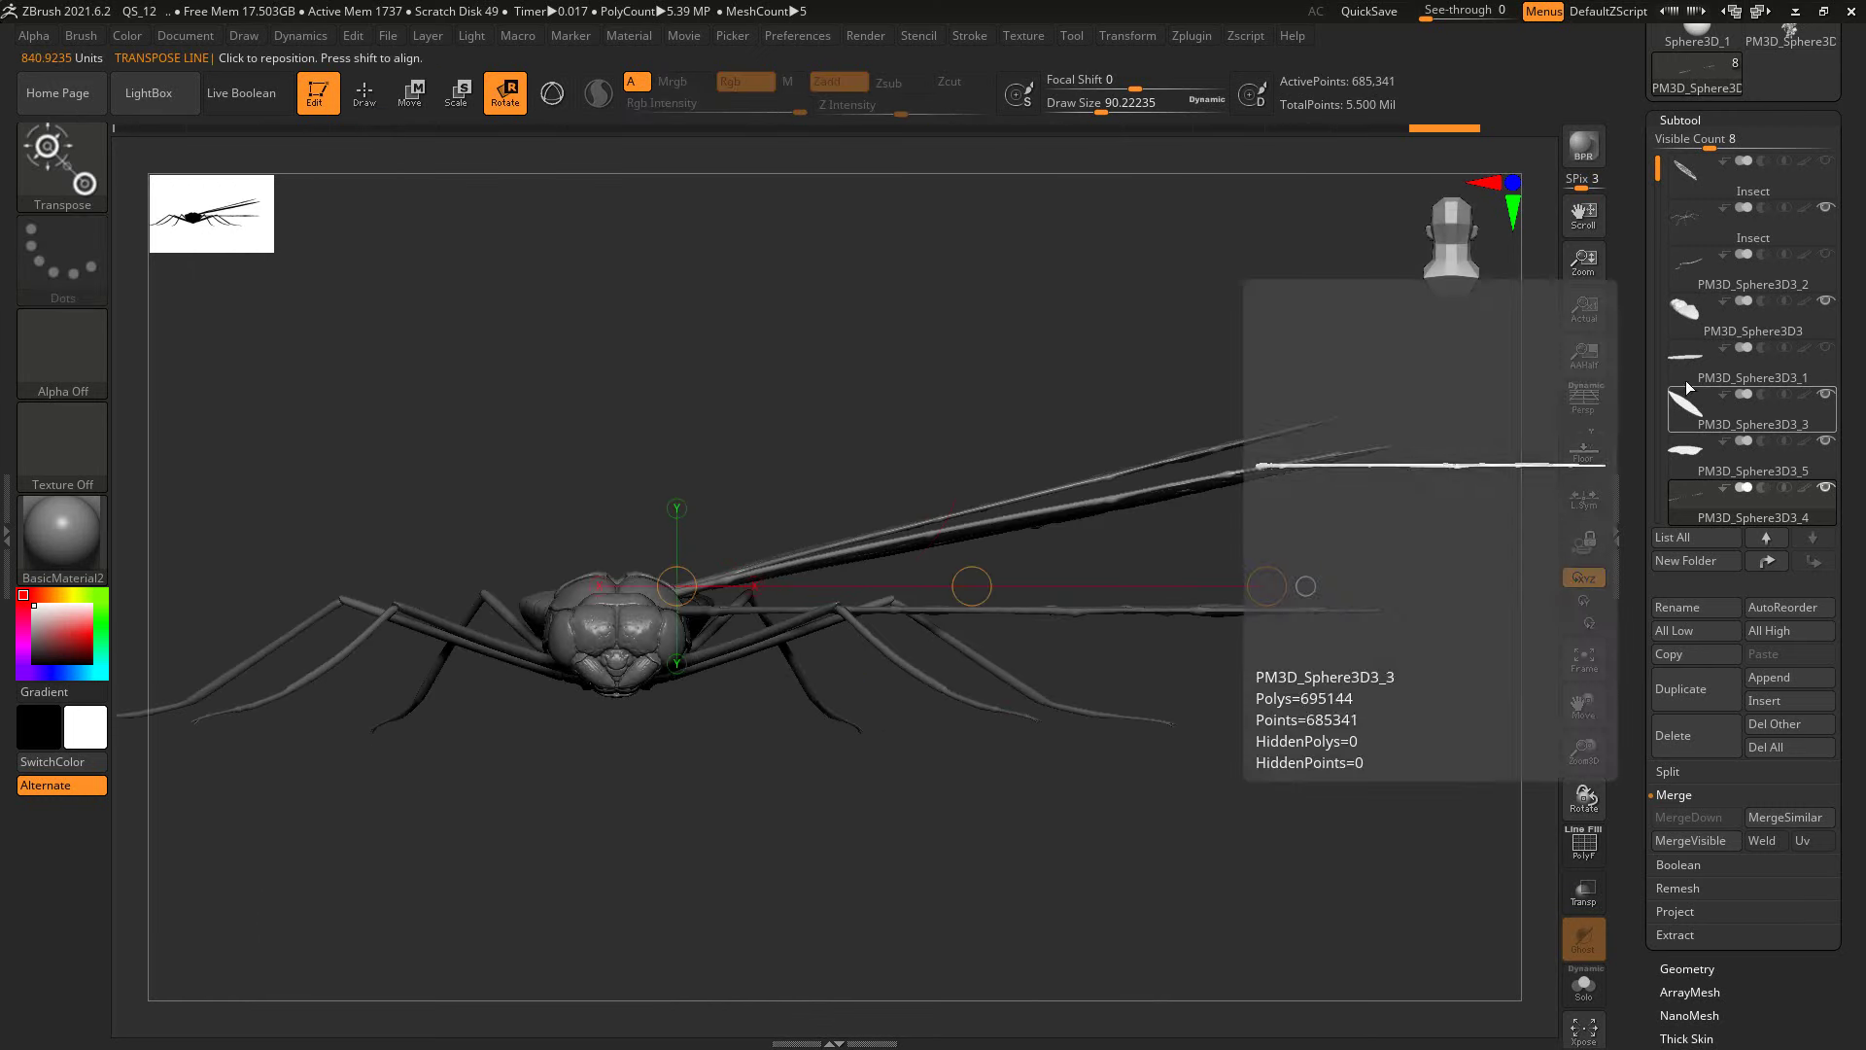
{"action": "left_click", "coordinate": [1668, 365]}
{"action": "left_click", "coordinate": [1692, 415]}
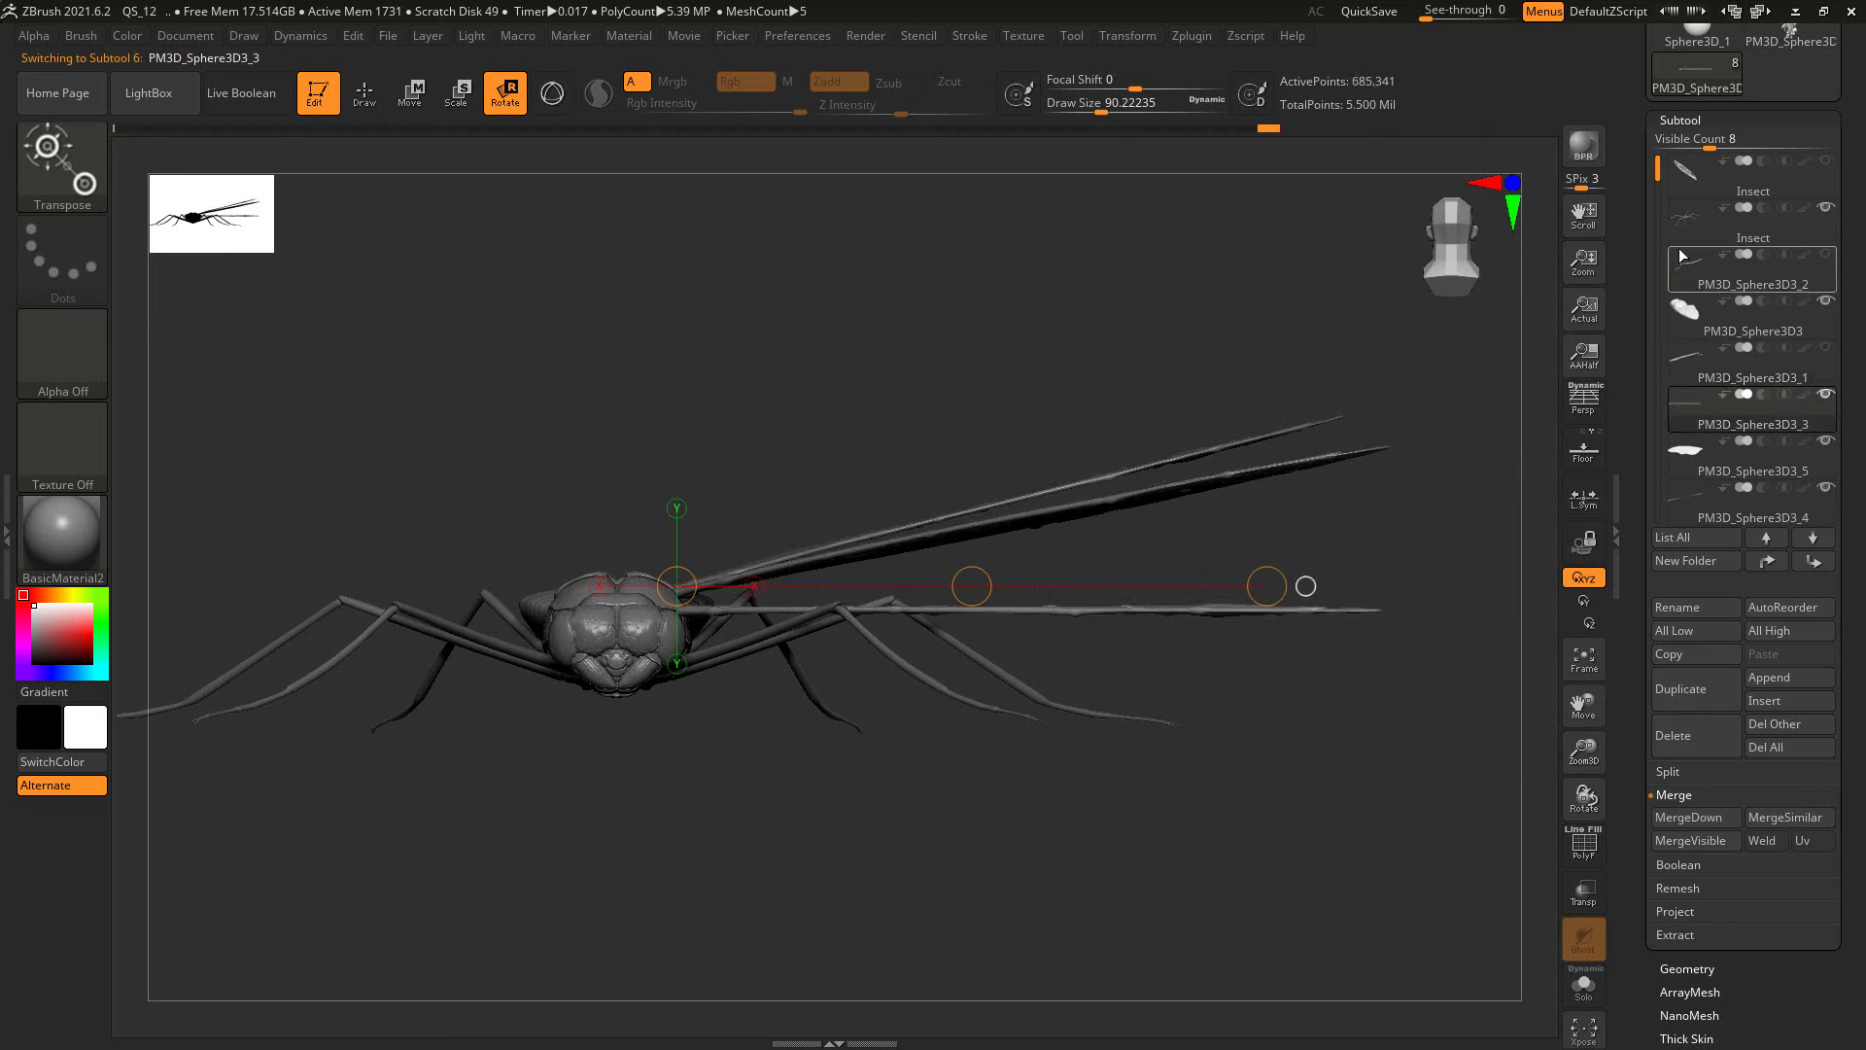
{"action": "left_click_drag", "start_coordinate": [1663, 165], "coordinate": [1660, 196]}
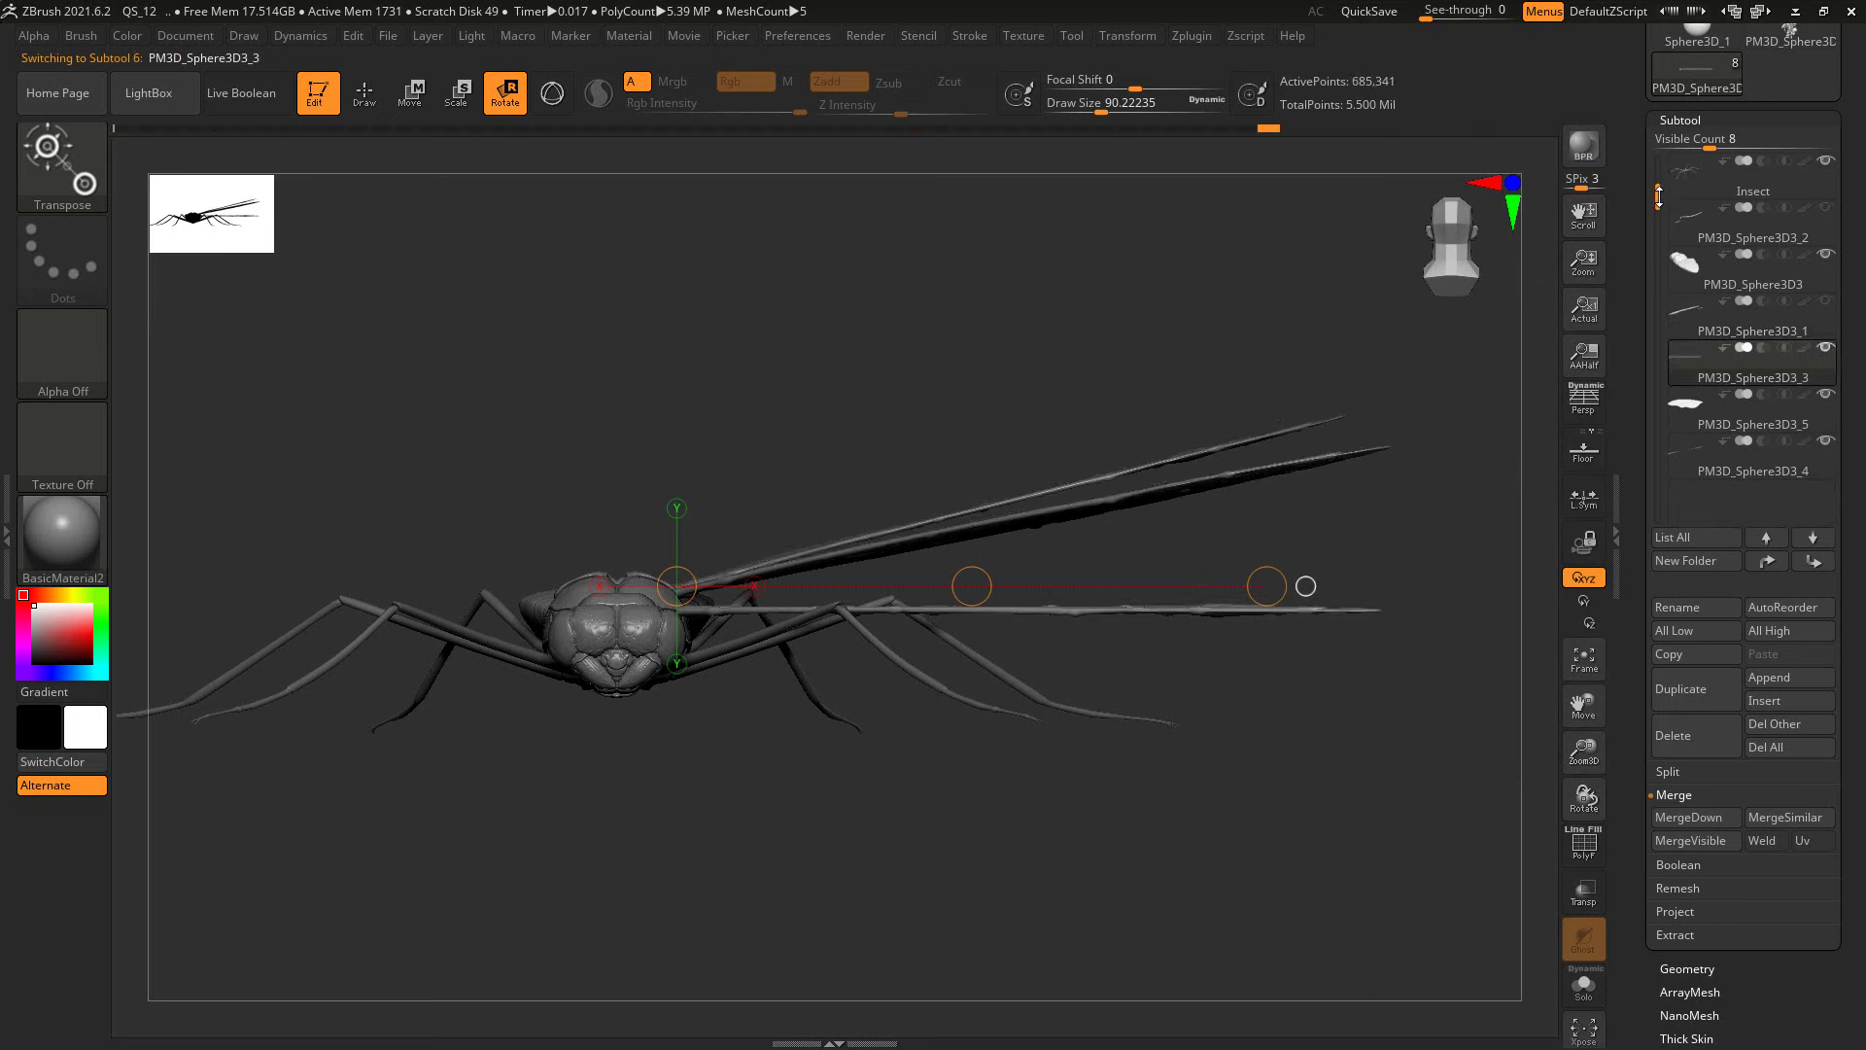
{"action": "left_click", "coordinate": [1684, 463]}
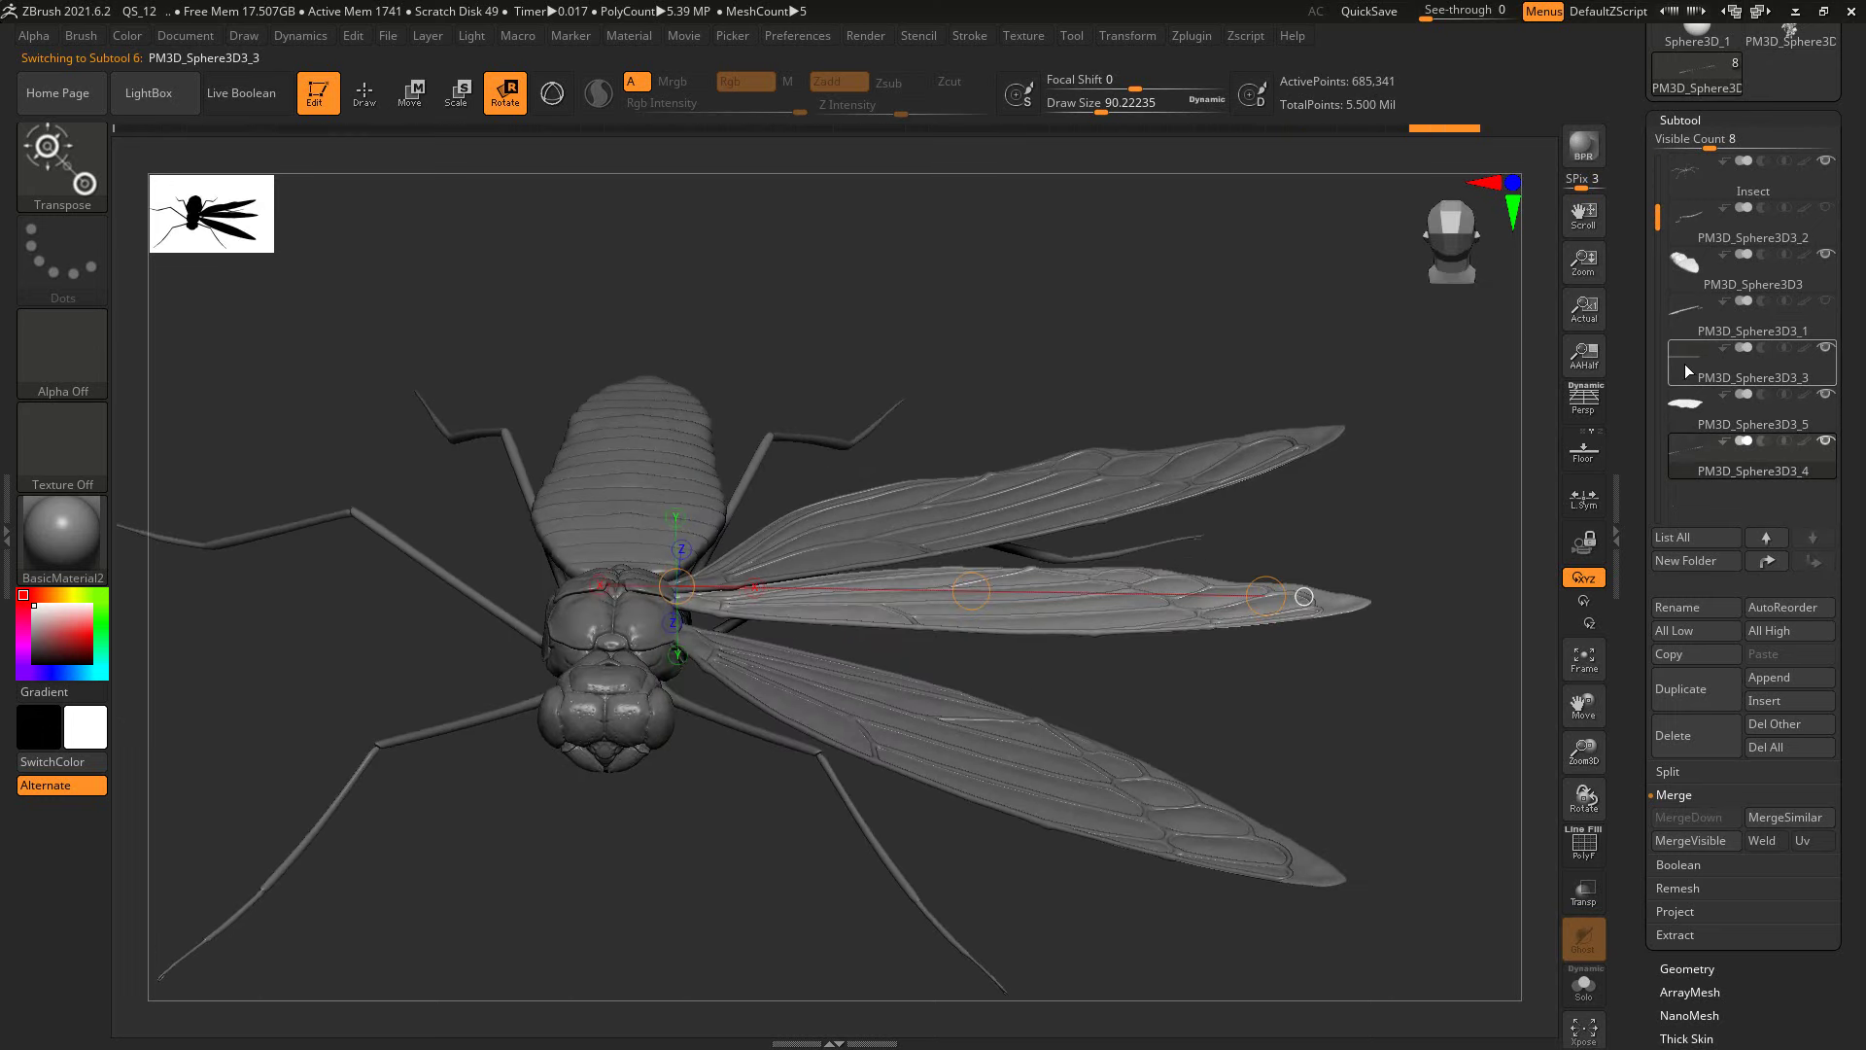
{"action": "left_click", "coordinate": [1689, 372]}
{"action": "left_click_drag", "start_coordinate": [1342, 874], "coordinate": [1337, 662], "text": "shift"}
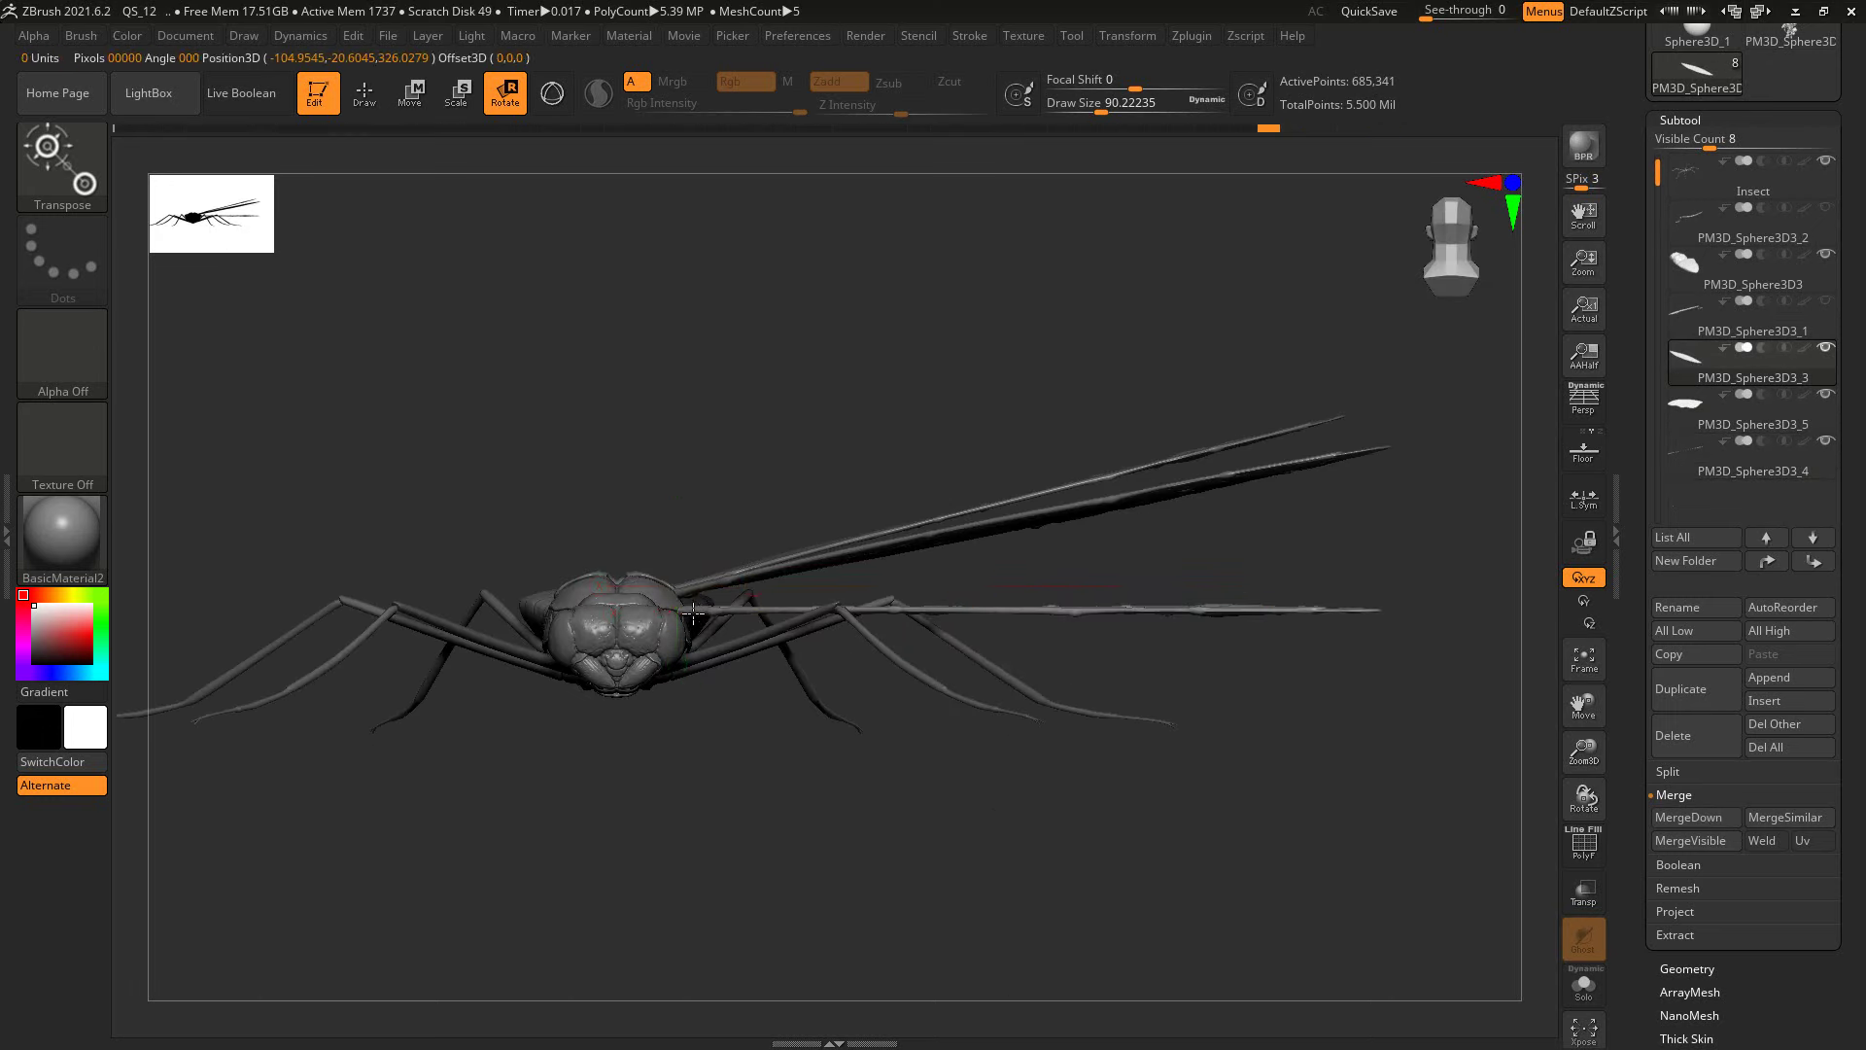
Step: Rotate the lower wing upward about a thorax-to-tip axis
{"action": "mouse_move", "coordinate": [691, 613]}
{"action": "left_mouse_down"}
{"action": "mouse_move", "coordinate": [1141, 614]}
{"action": "mouse_move", "coordinate": [946, 534]}
{"action": "left_mouse_up"}
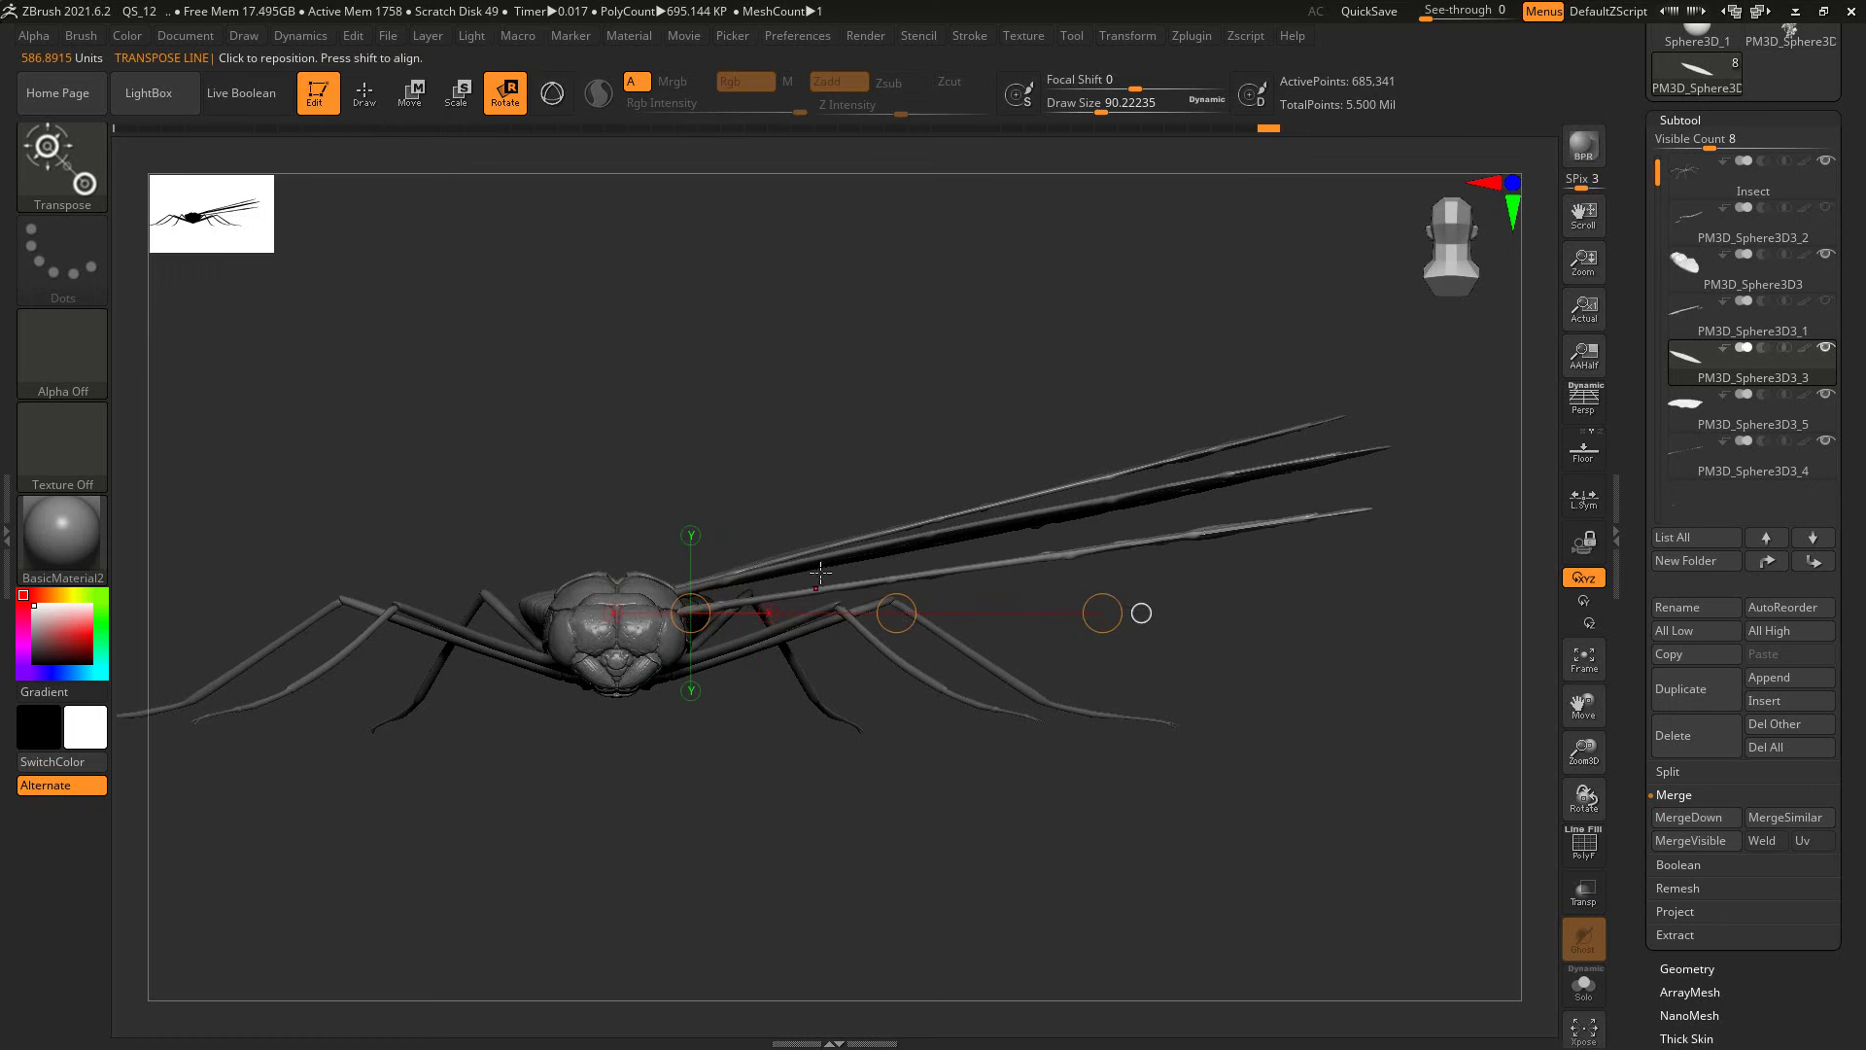
{"action": "left_click_drag", "start_coordinate": [820, 574], "coordinate": [956, 577]}
{"action": "left_click_drag", "start_coordinate": [682, 613], "coordinate": [1155, 542]}
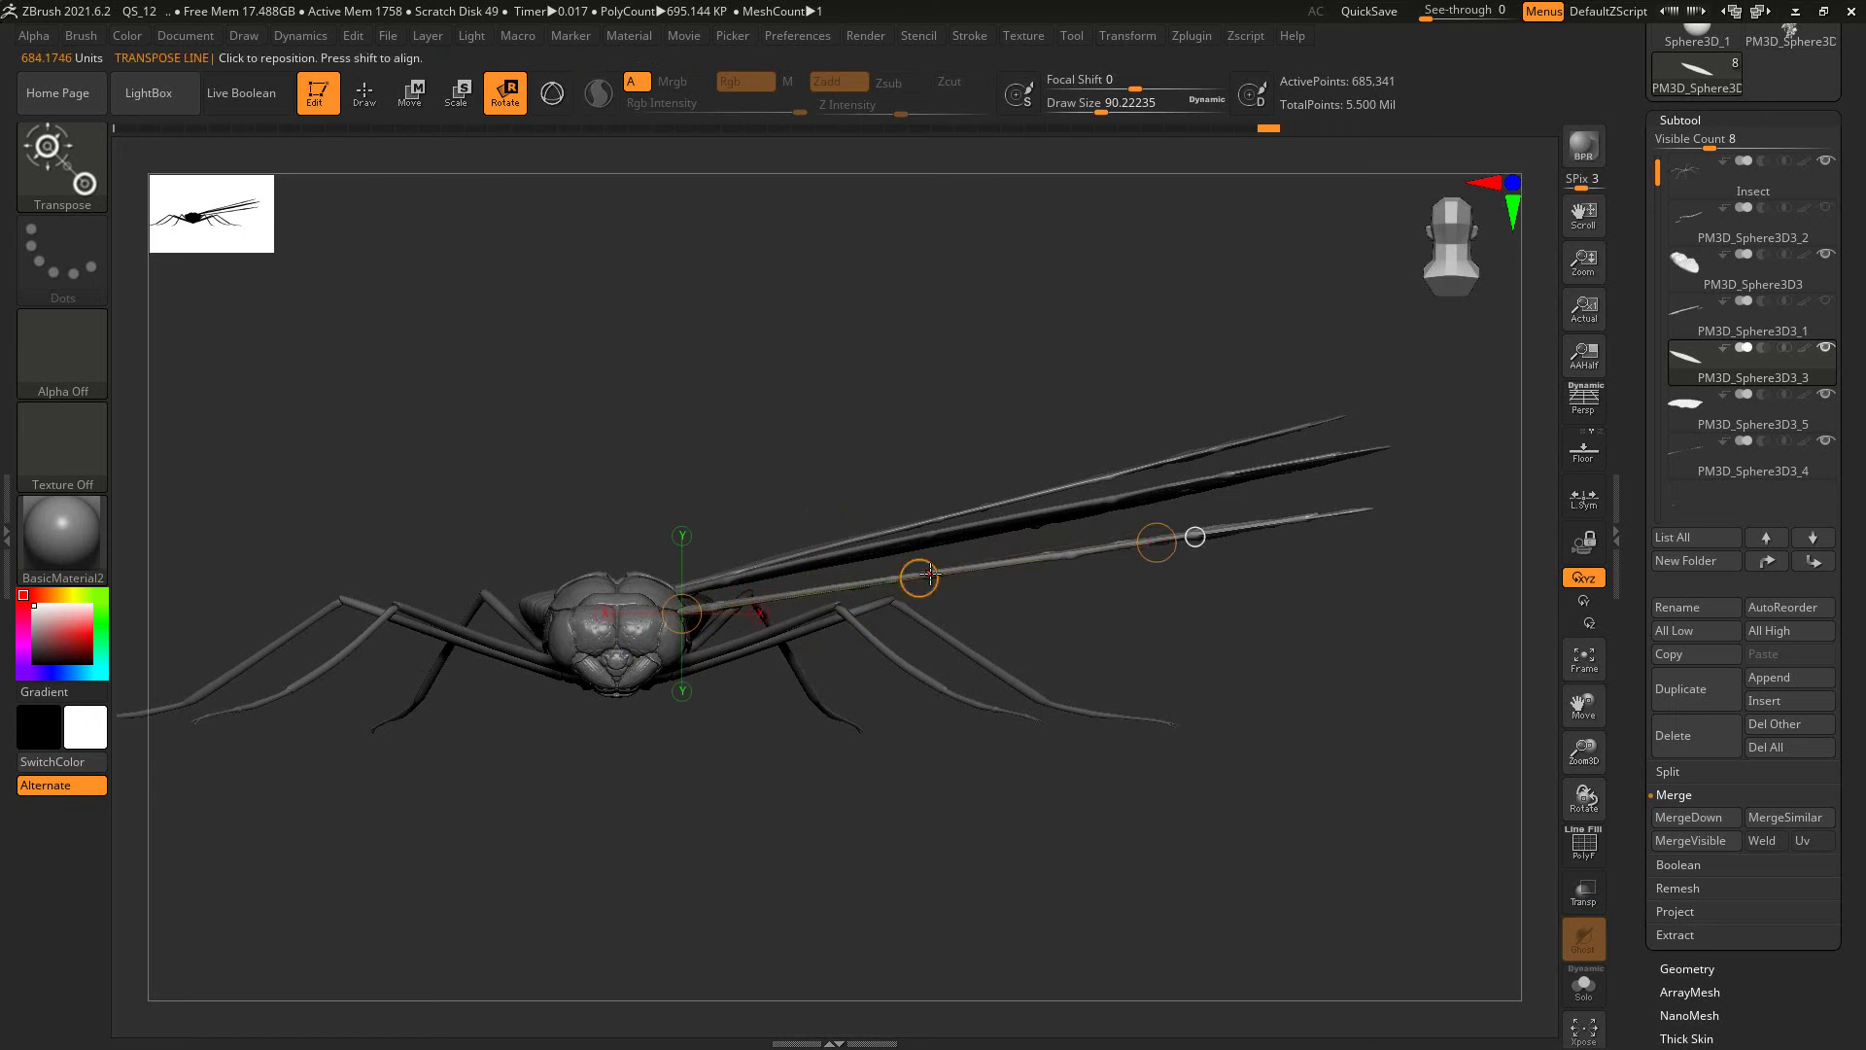
{"action": "left_click_drag", "start_coordinate": [930, 576], "coordinate": [887, 495]}
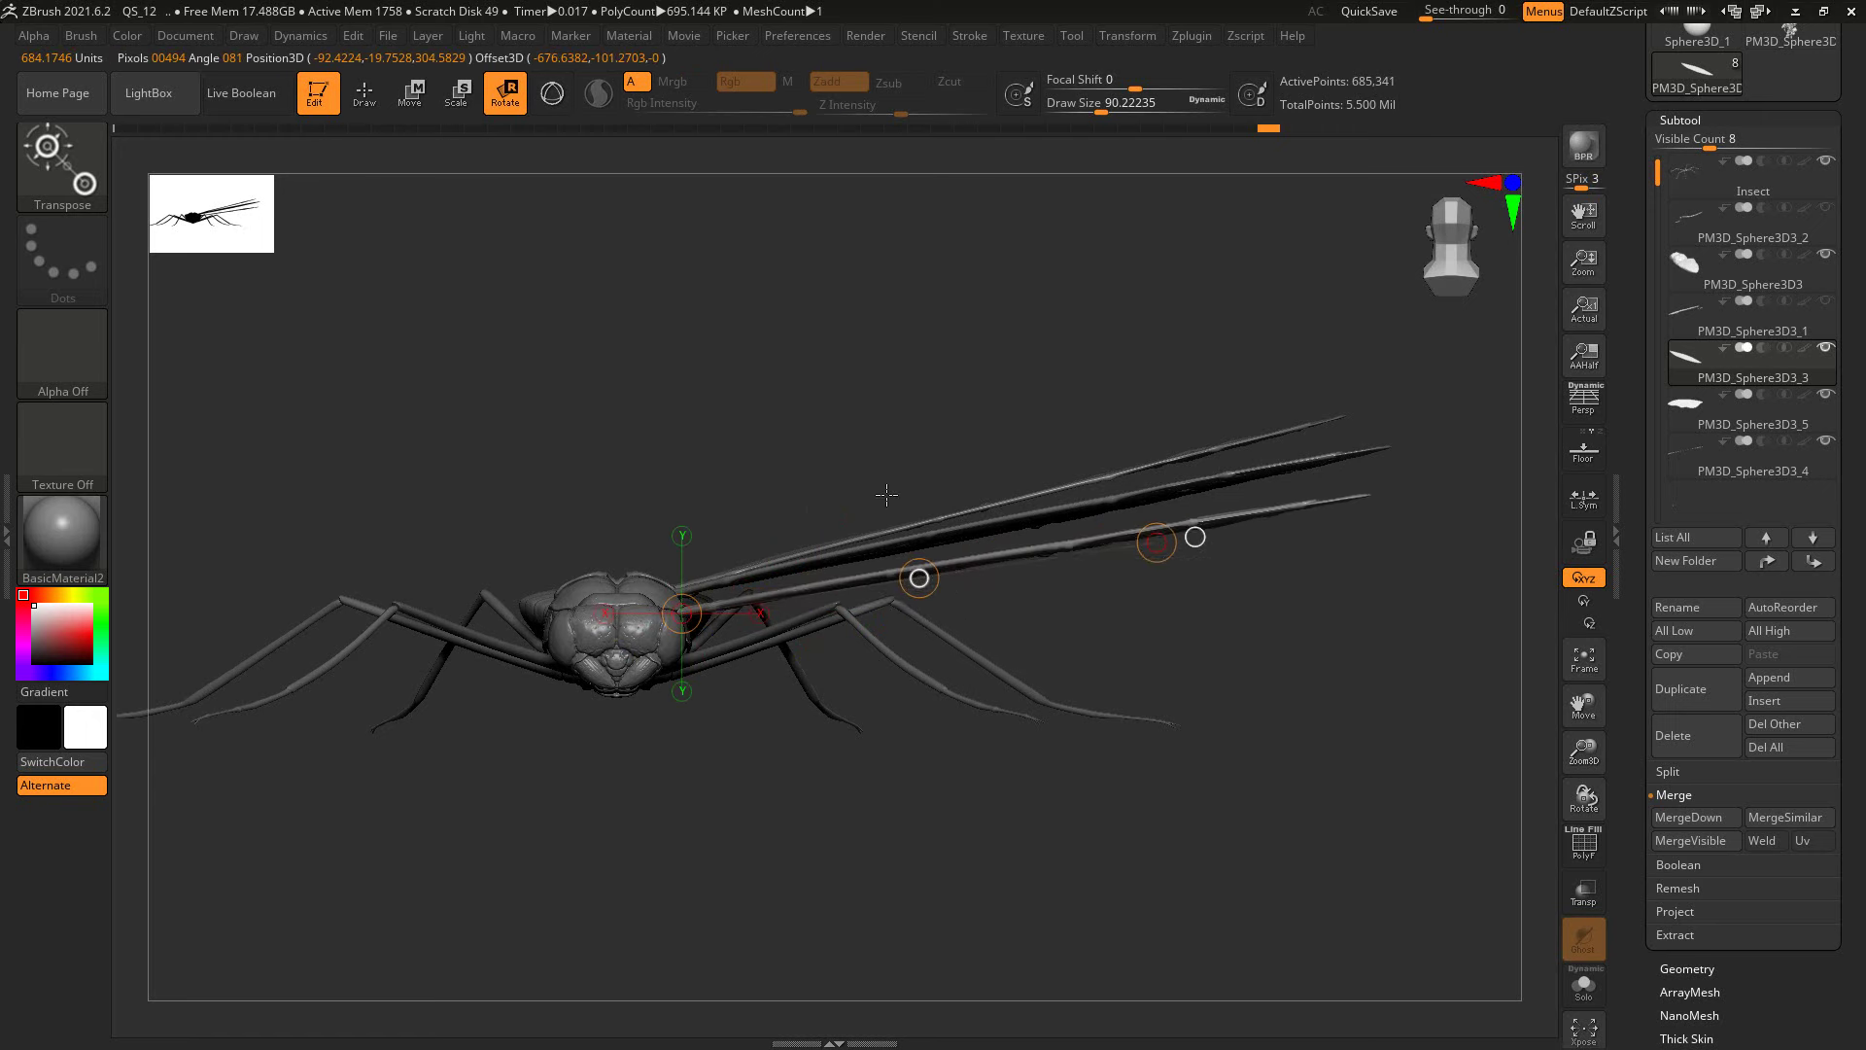
{"action": "mouse_move", "coordinate": [887, 495]}
{"action": "left_mouse_down"}
{"action": "mouse_move", "coordinate": [930, 447]}
{"action": "mouse_move", "coordinate": [934, 465]}
{"action": "mouse_move", "coordinate": [793, 364]}
{"action": "left_mouse_up"}
Step: Spin the upper wing, PM3D_Sphere3D3_5, steeply upward about its thorax-to-tip axis
{"action": "left_click", "coordinate": [360, 102]}
{"action": "left_click", "coordinate": [924, 510], "text": "alt"}
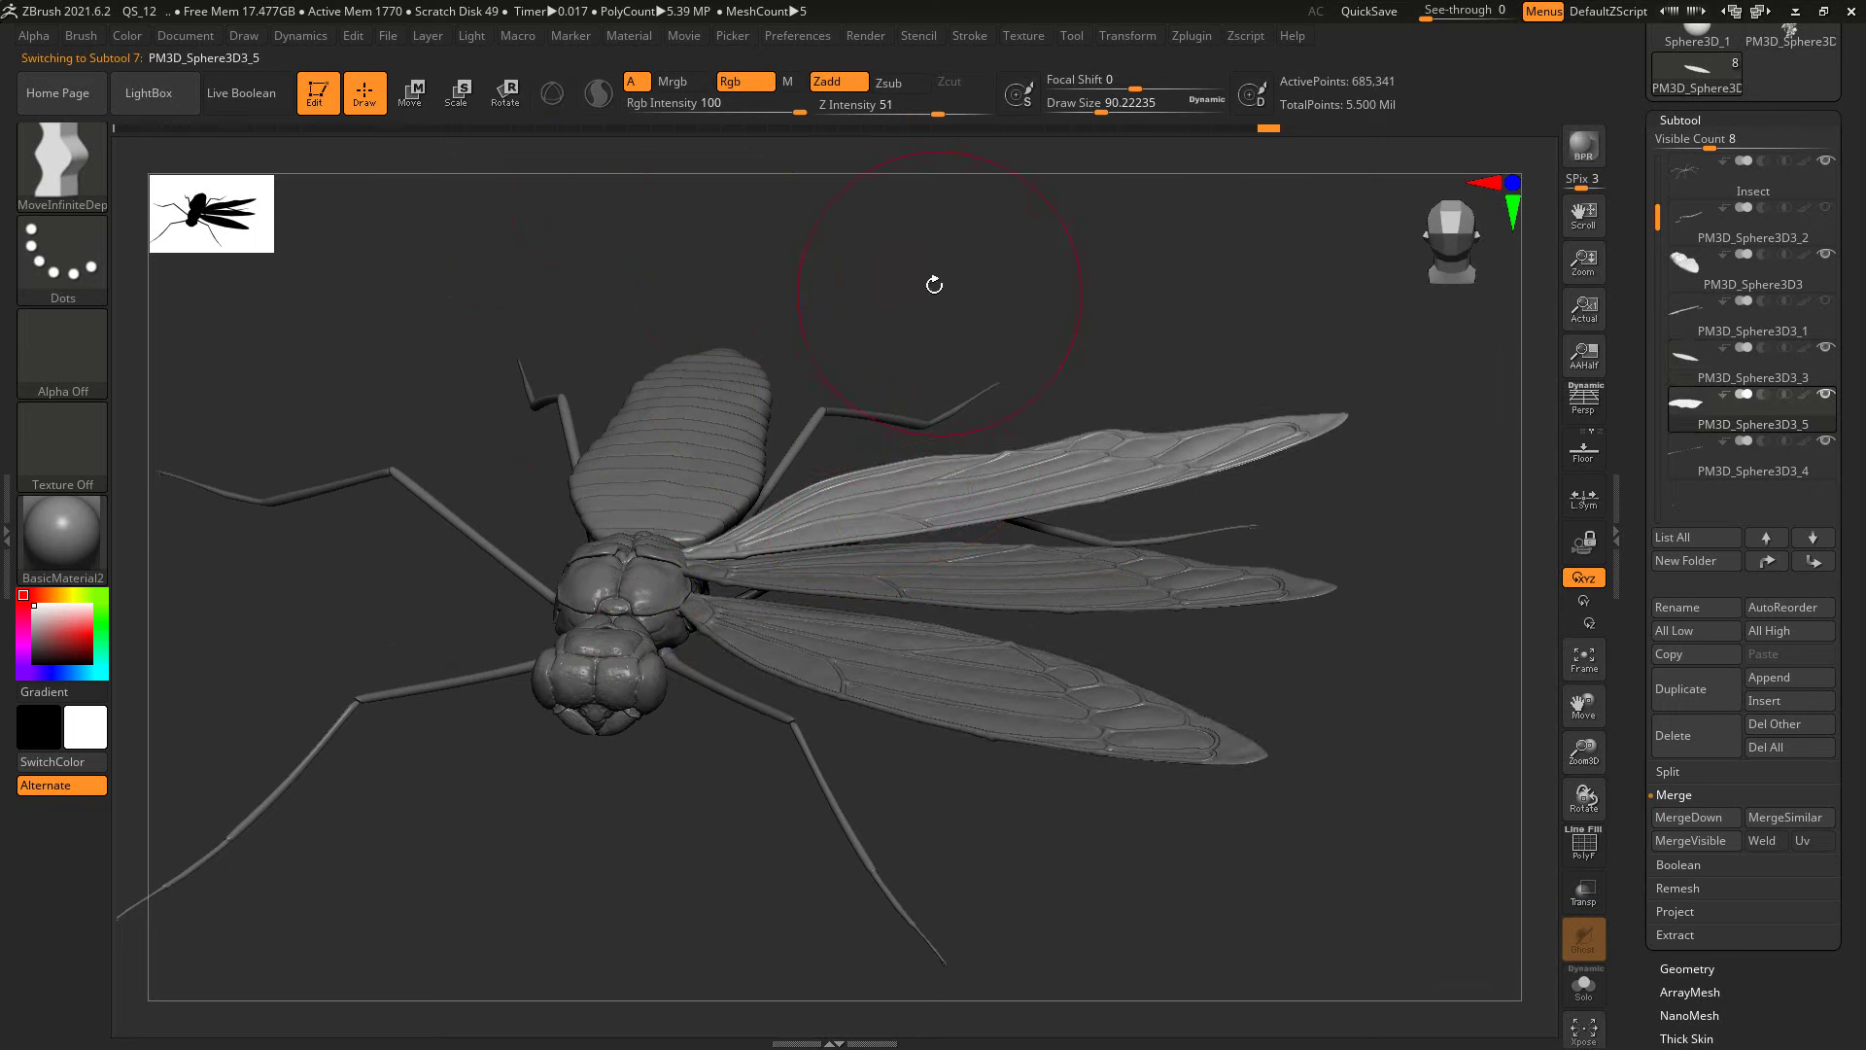
{"action": "left_click", "coordinate": [509, 102]}
{"action": "left_click_drag", "start_coordinate": [1199, 608], "coordinate": [1157, 609], "text": "shift"}
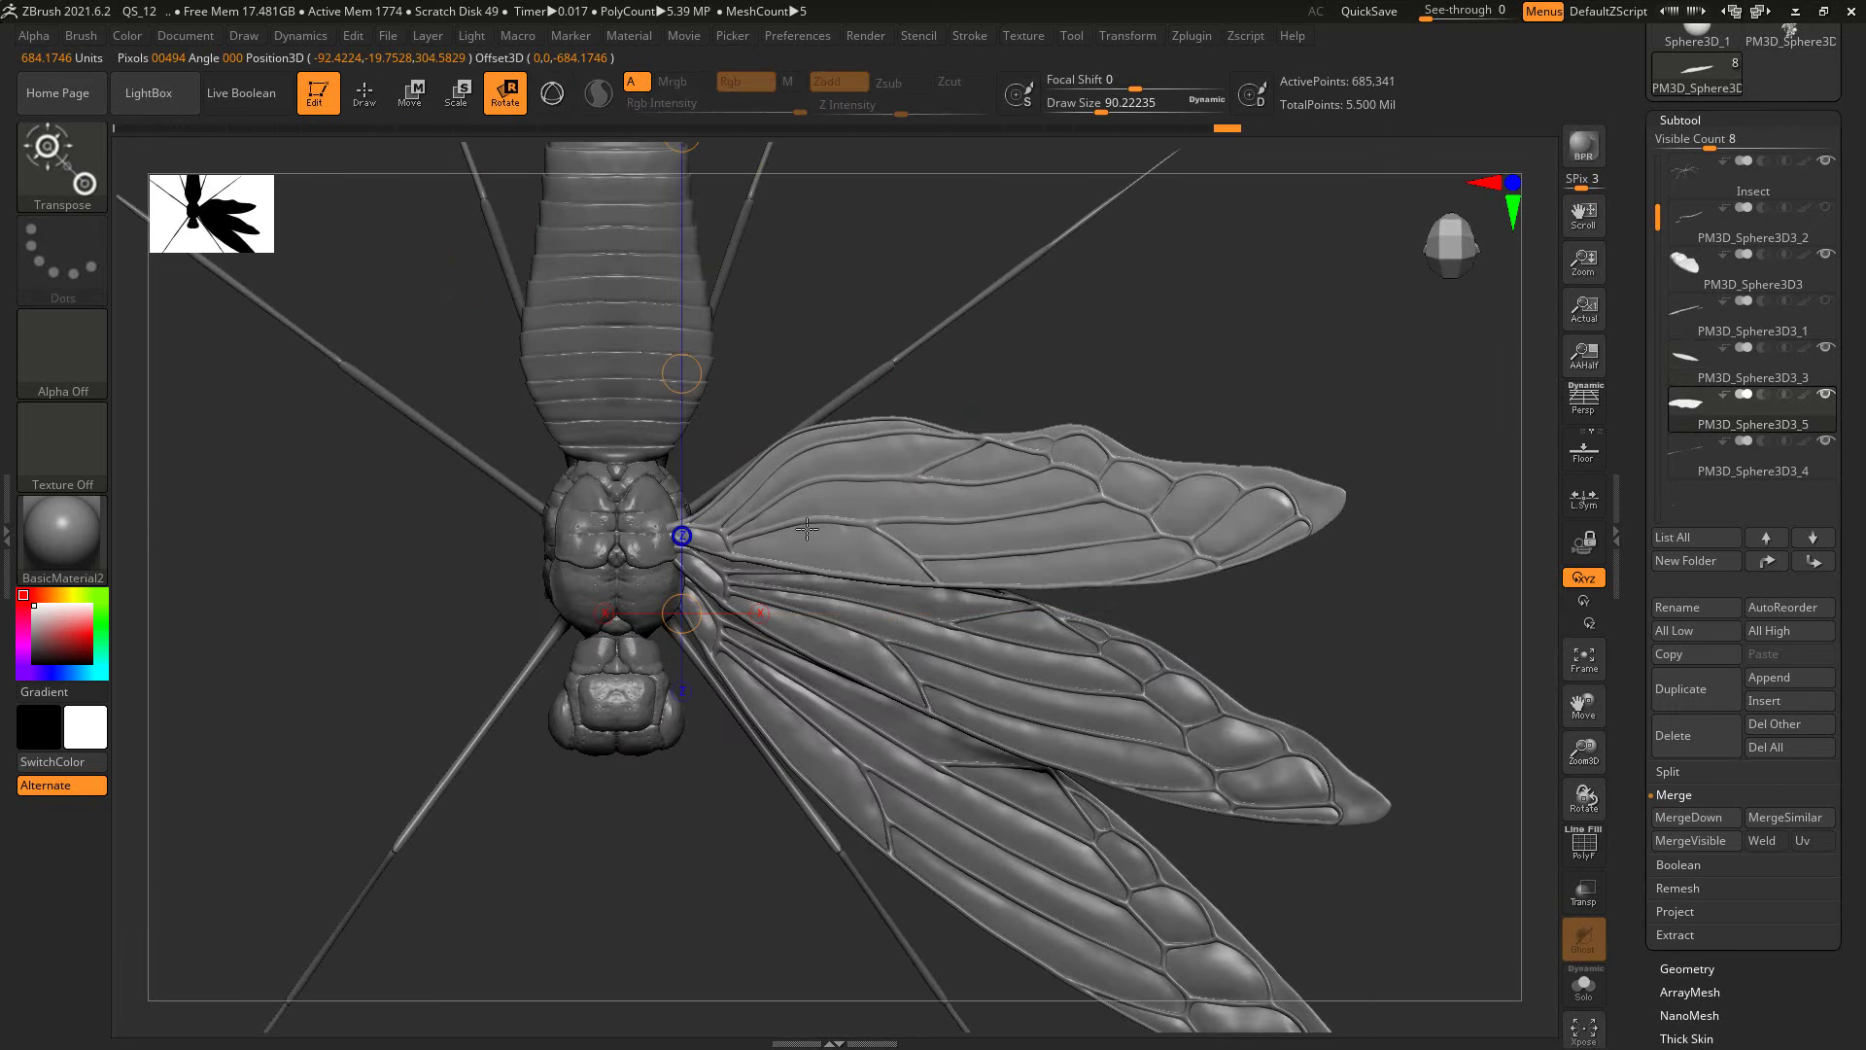
{"action": "left_click_drag", "start_coordinate": [681, 522], "coordinate": [1176, 504]}
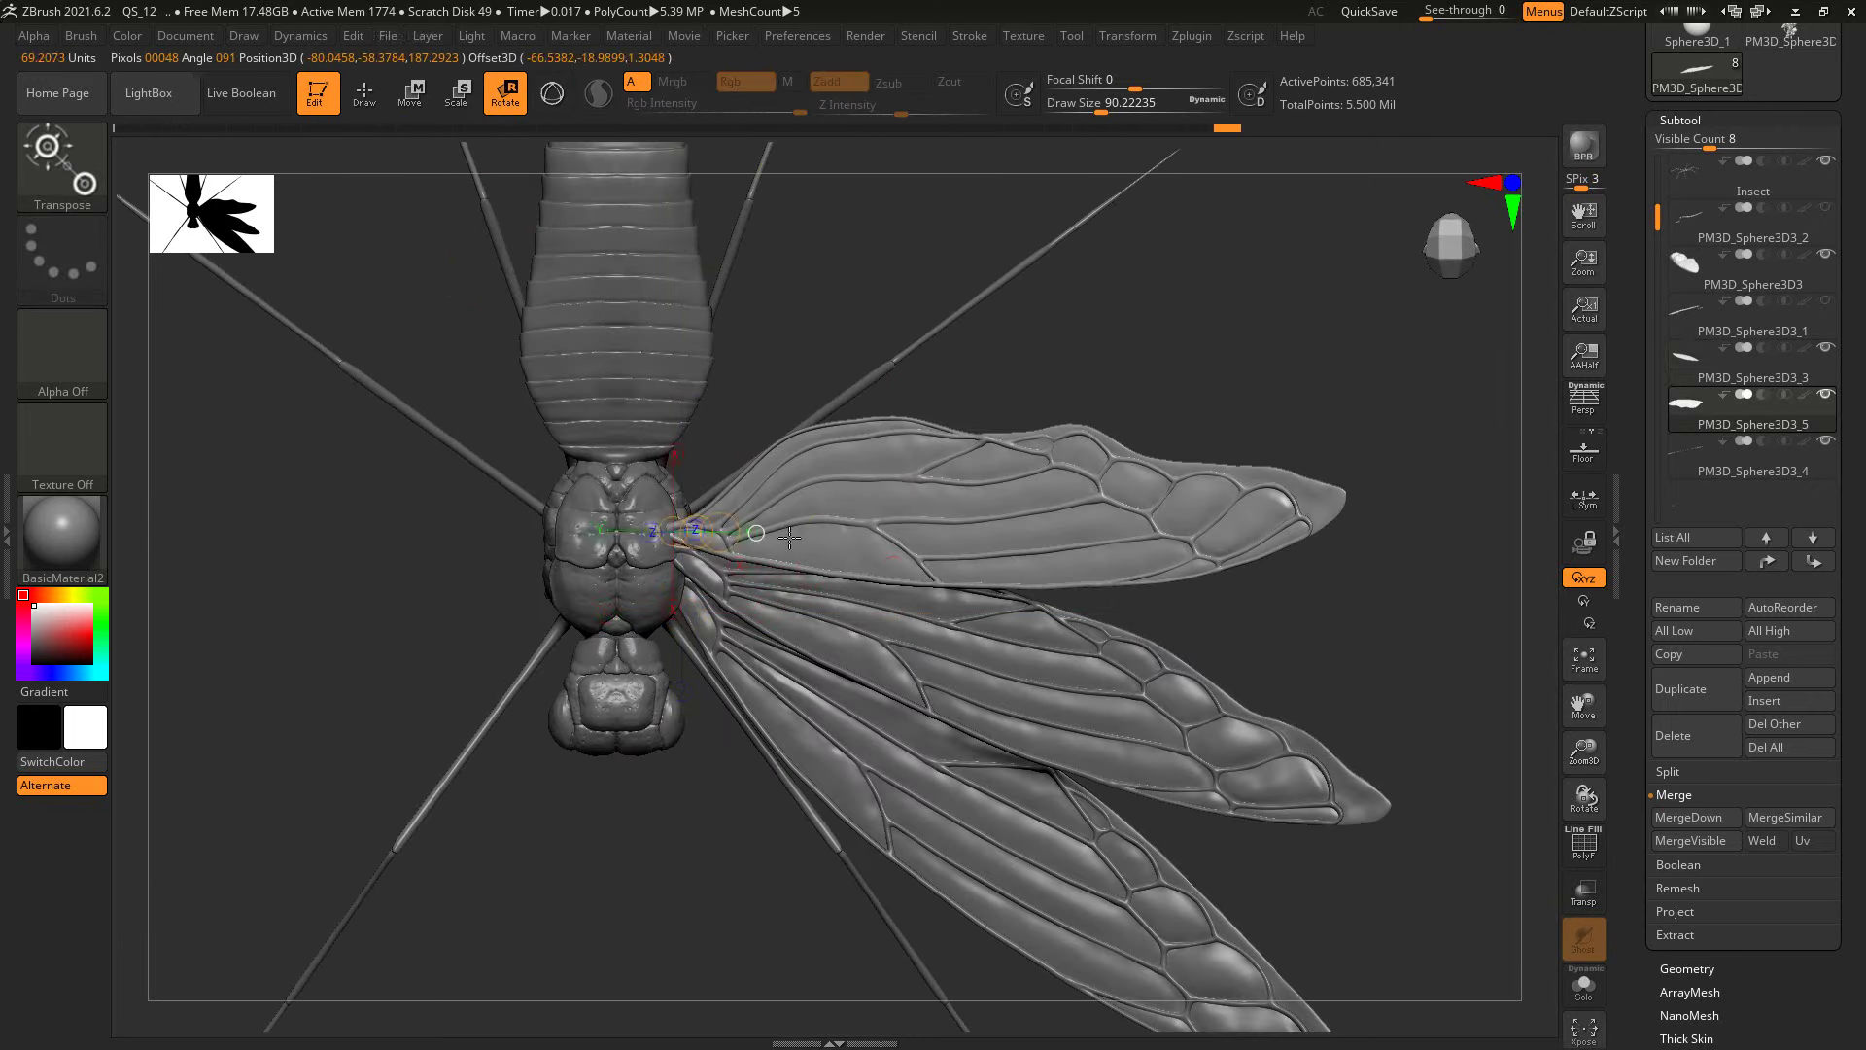
{"action": "left_click_drag", "start_coordinate": [1253, 435], "coordinate": [1248, 471]}
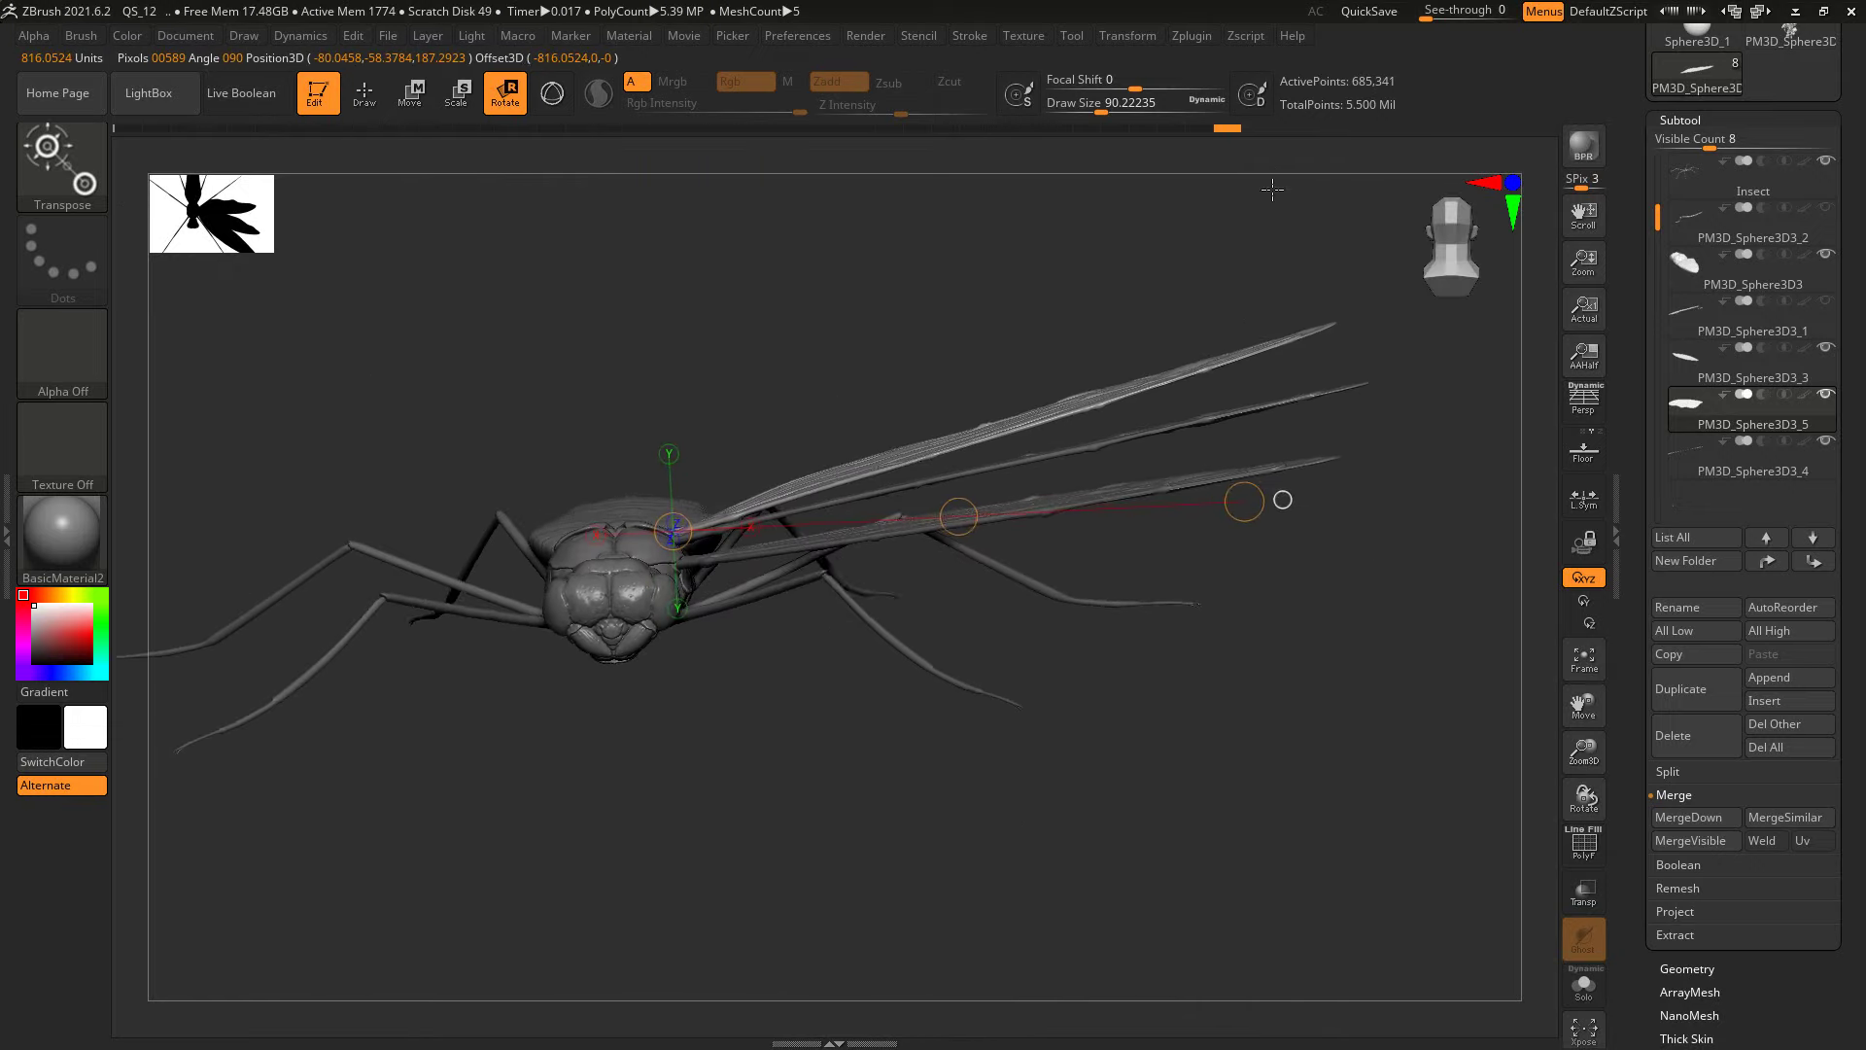
{"action": "left_click_drag", "start_coordinate": [1272, 307], "coordinate": [1231, 336]}
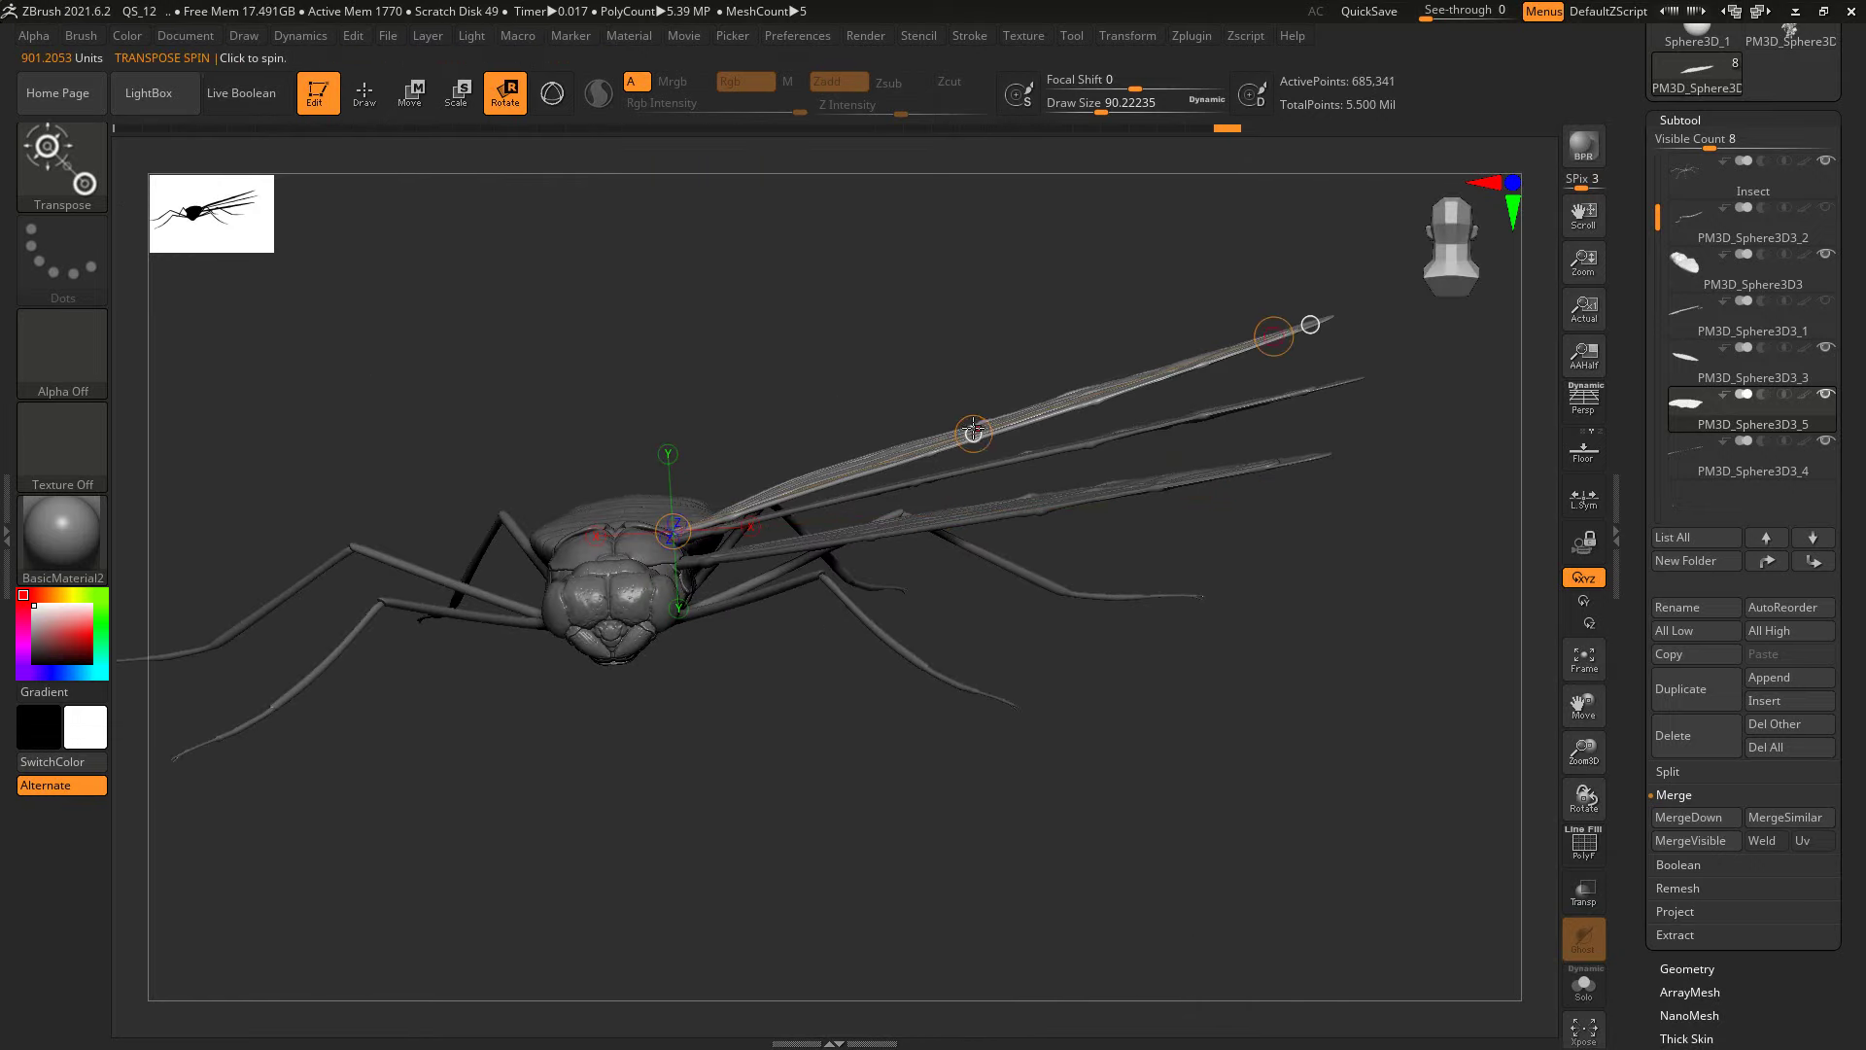
{"action": "left_click_drag", "start_coordinate": [974, 431], "coordinate": [872, 156]}
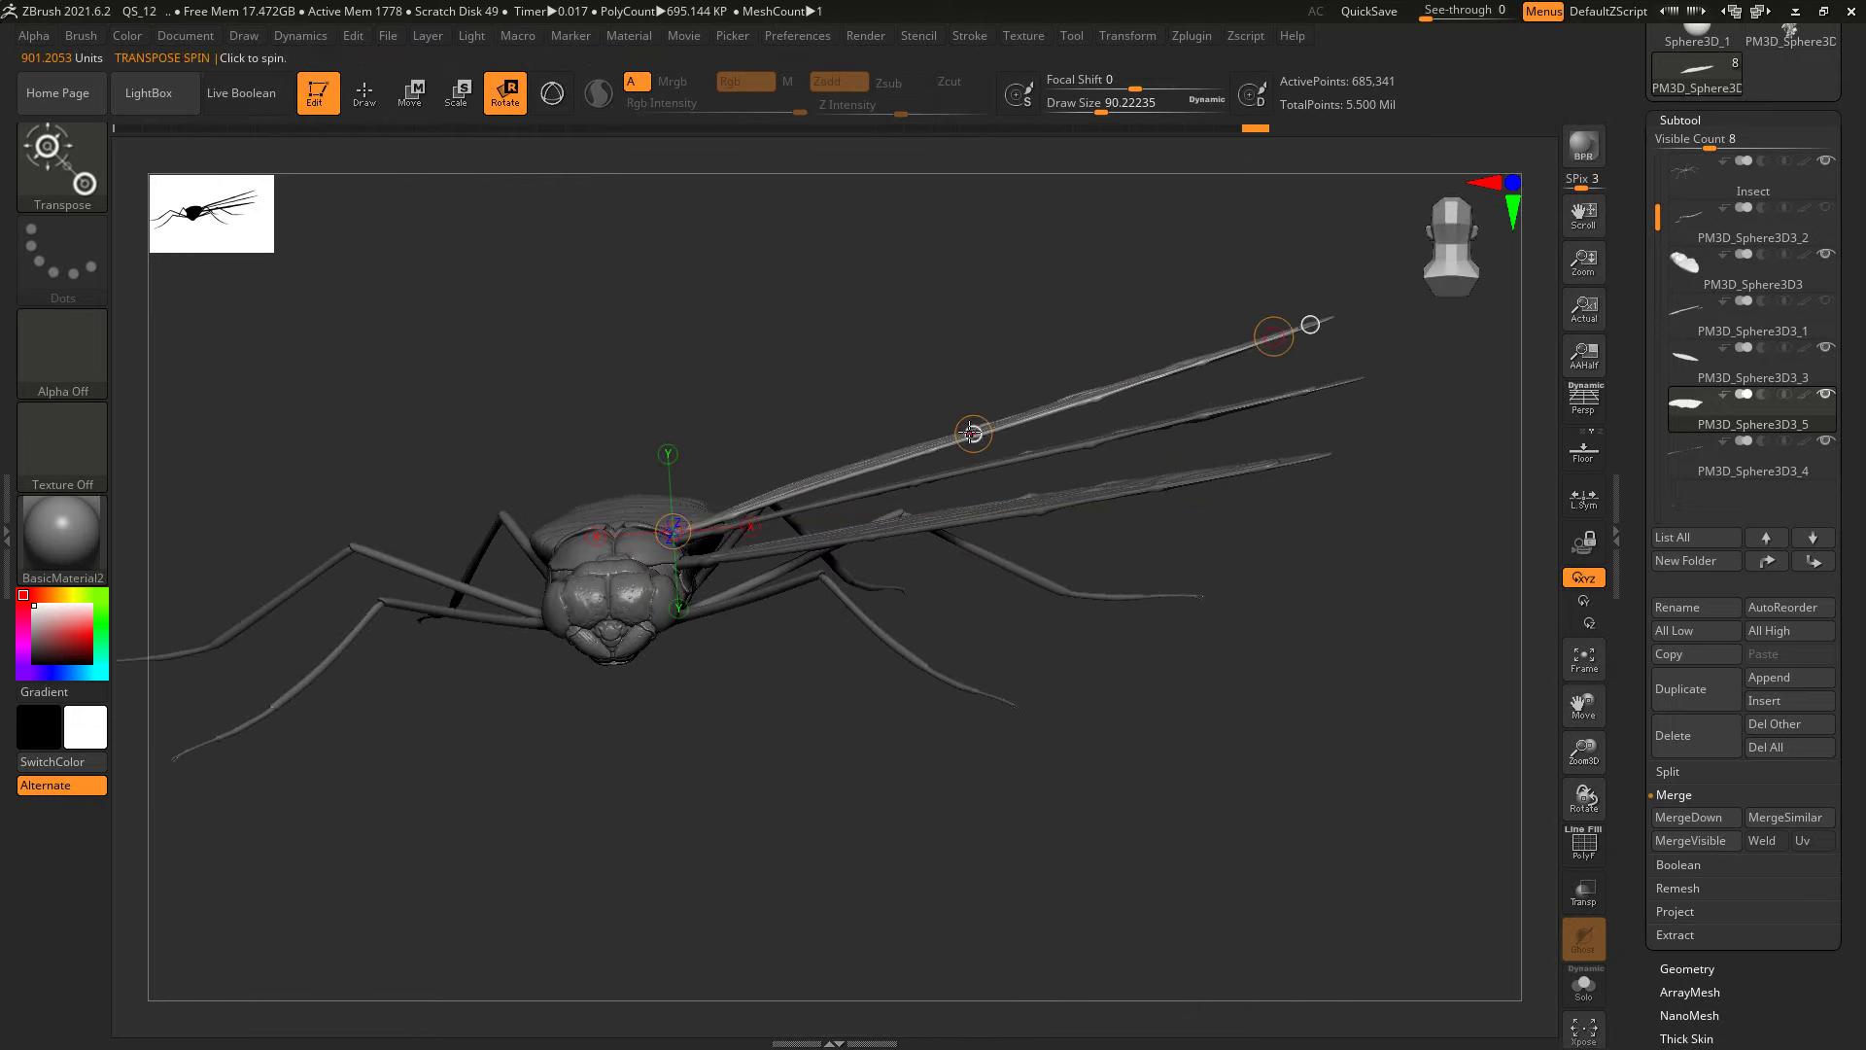
{"action": "left_click_drag", "start_coordinate": [972, 434], "coordinate": [772, 481]}
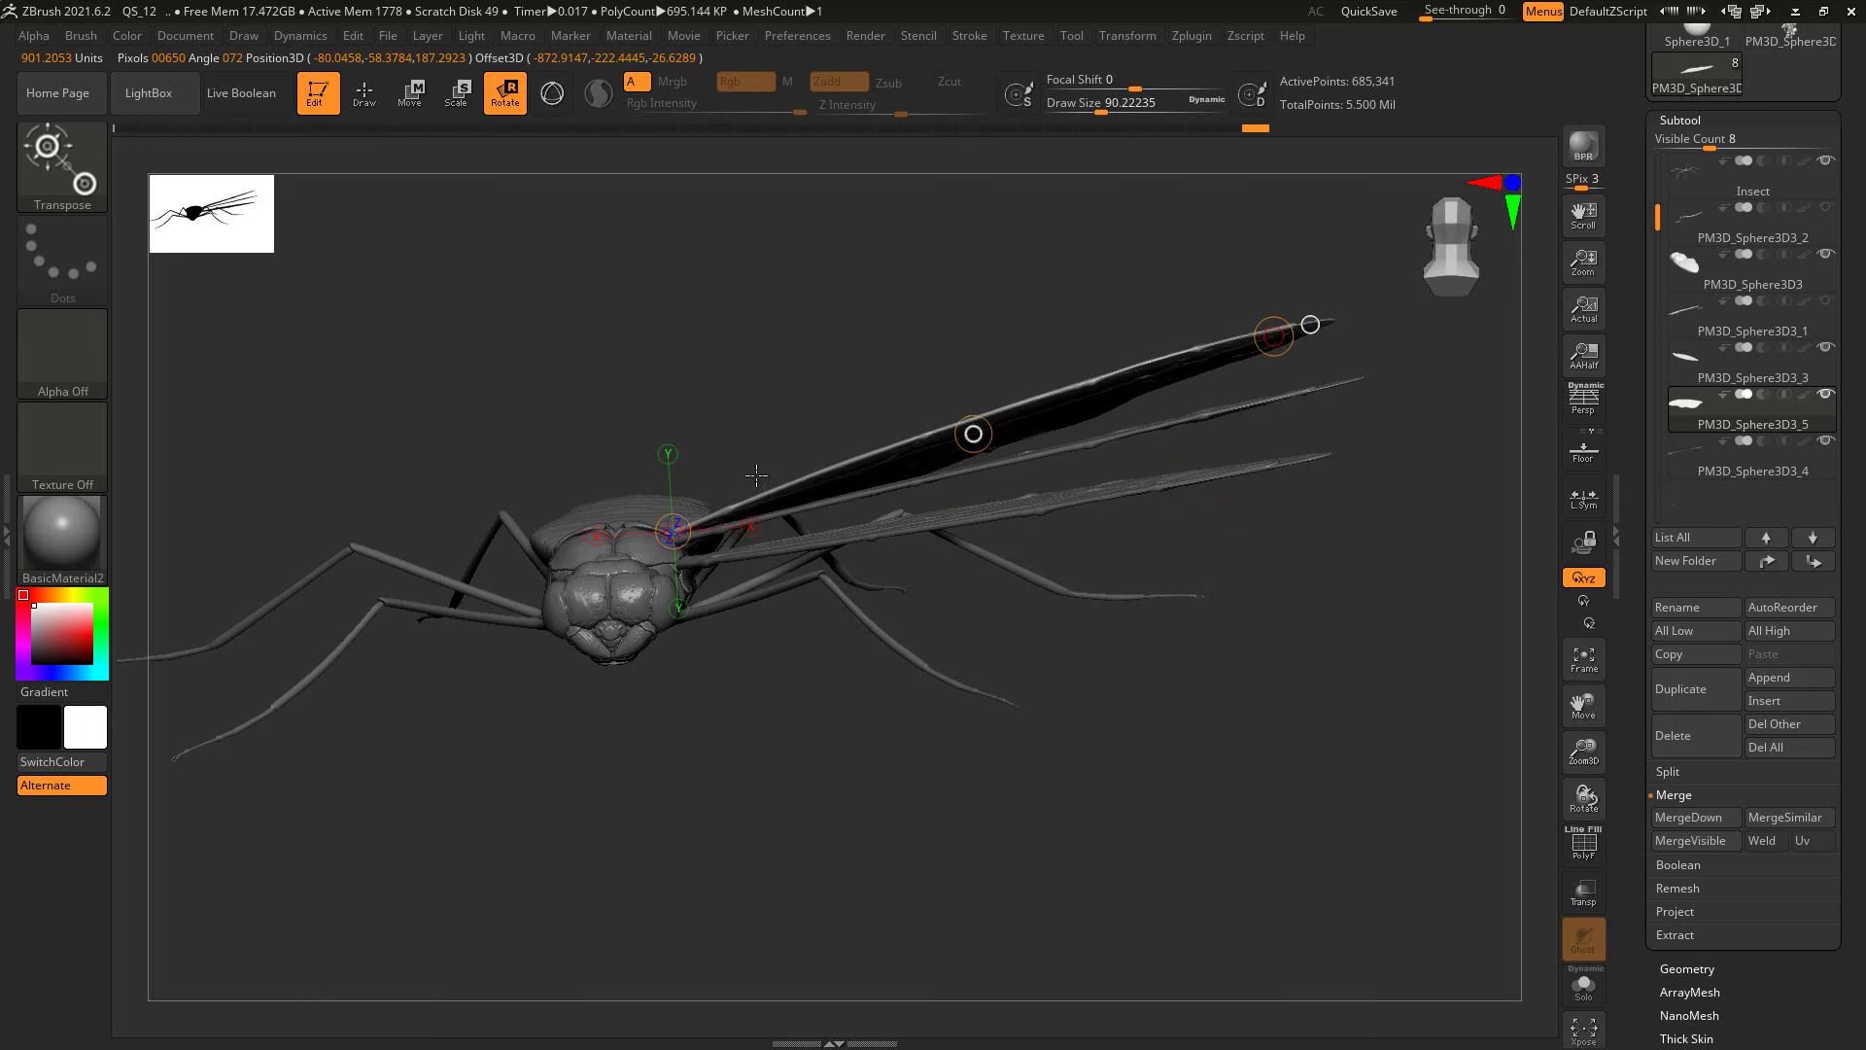
Step: Select the middle wing, PM3D_Sphere3D3_4, and spin it upward about its length
{"action": "key", "text": "q"}
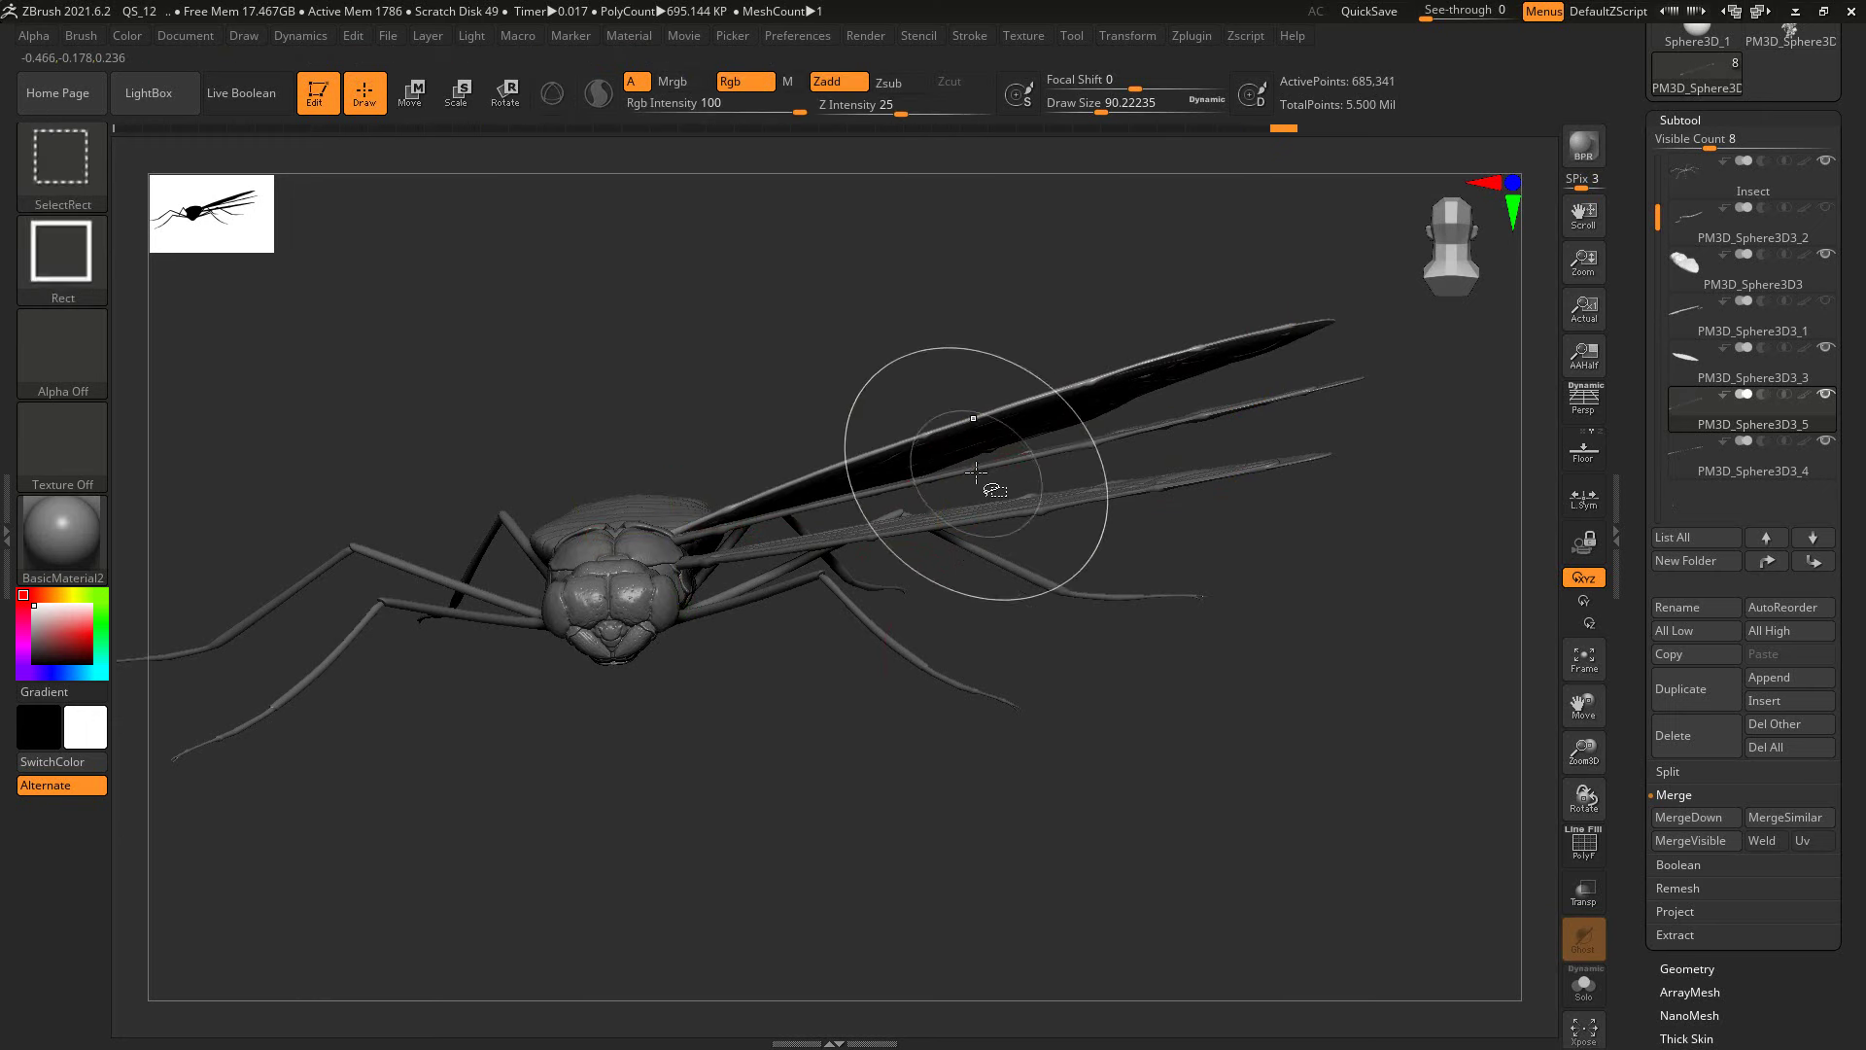
{"action": "left_click", "coordinate": [976, 471], "text": "alt"}
{"action": "left_click", "coordinate": [507, 110]}
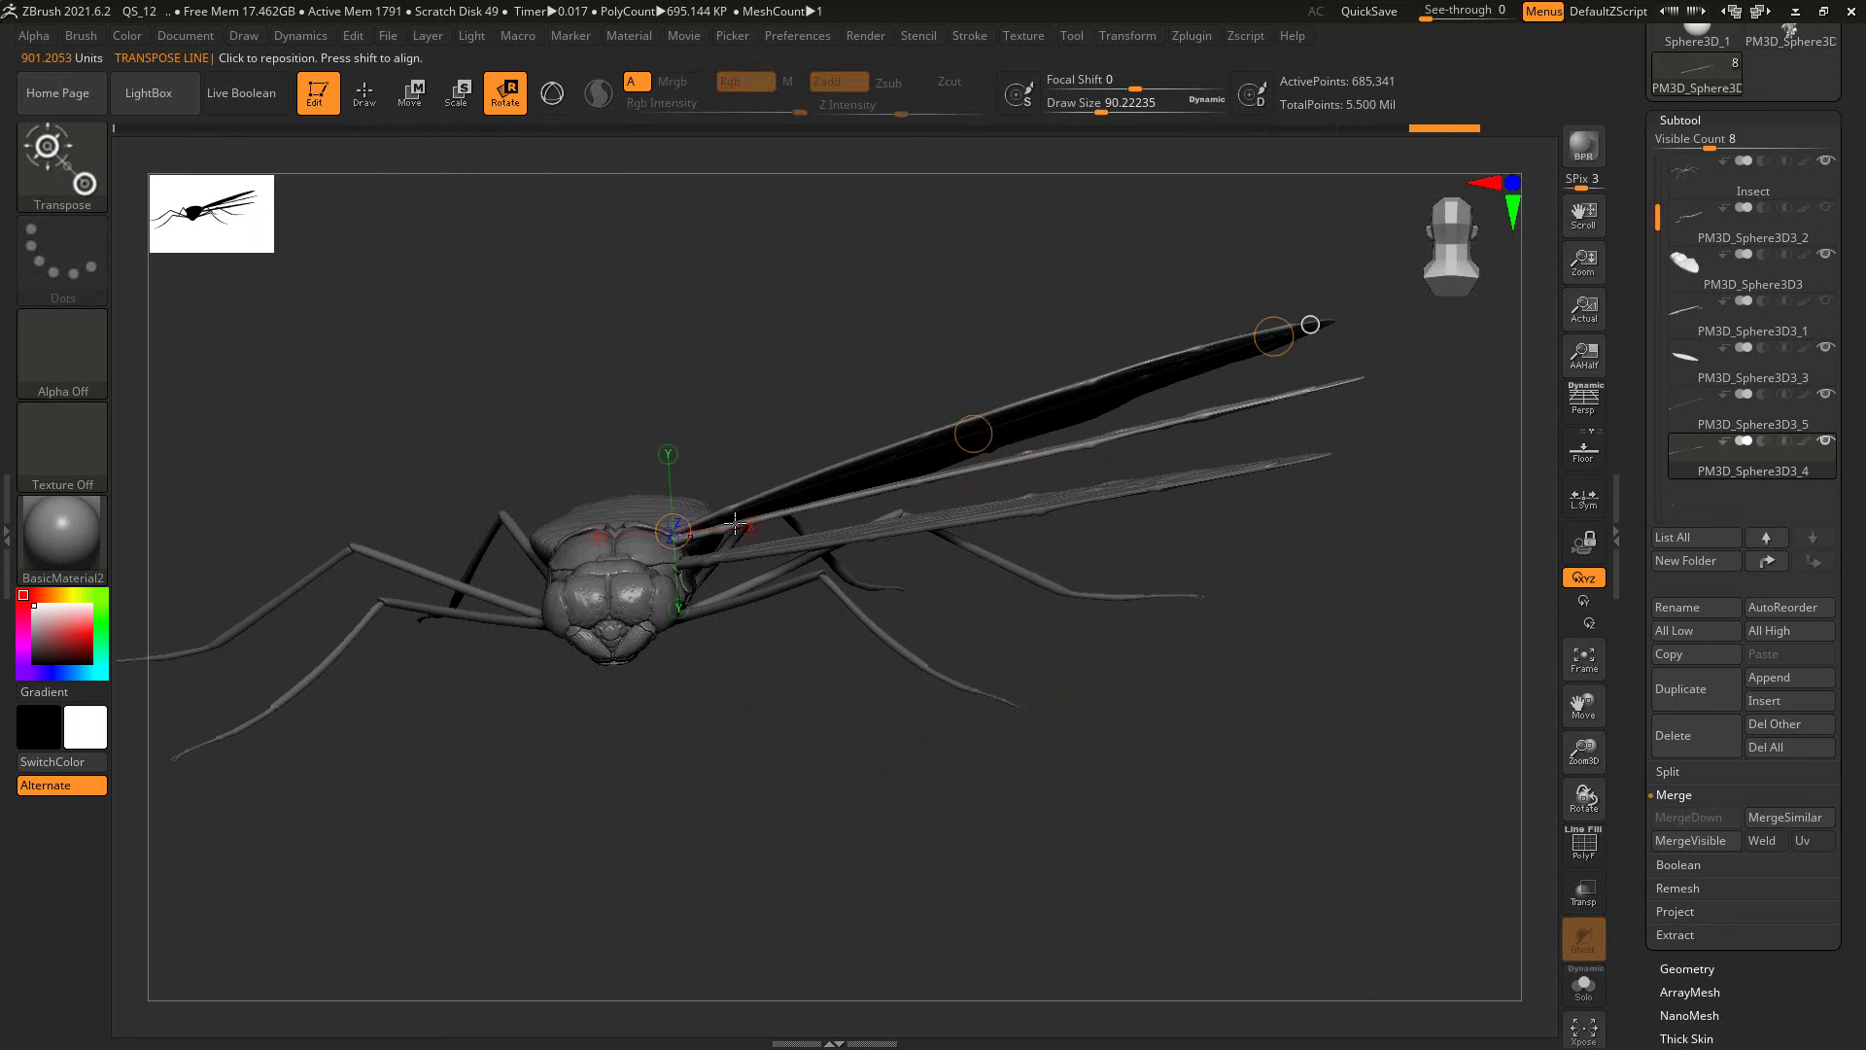
{"action": "left_click_drag", "start_coordinate": [941, 424], "coordinate": [982, 292]}
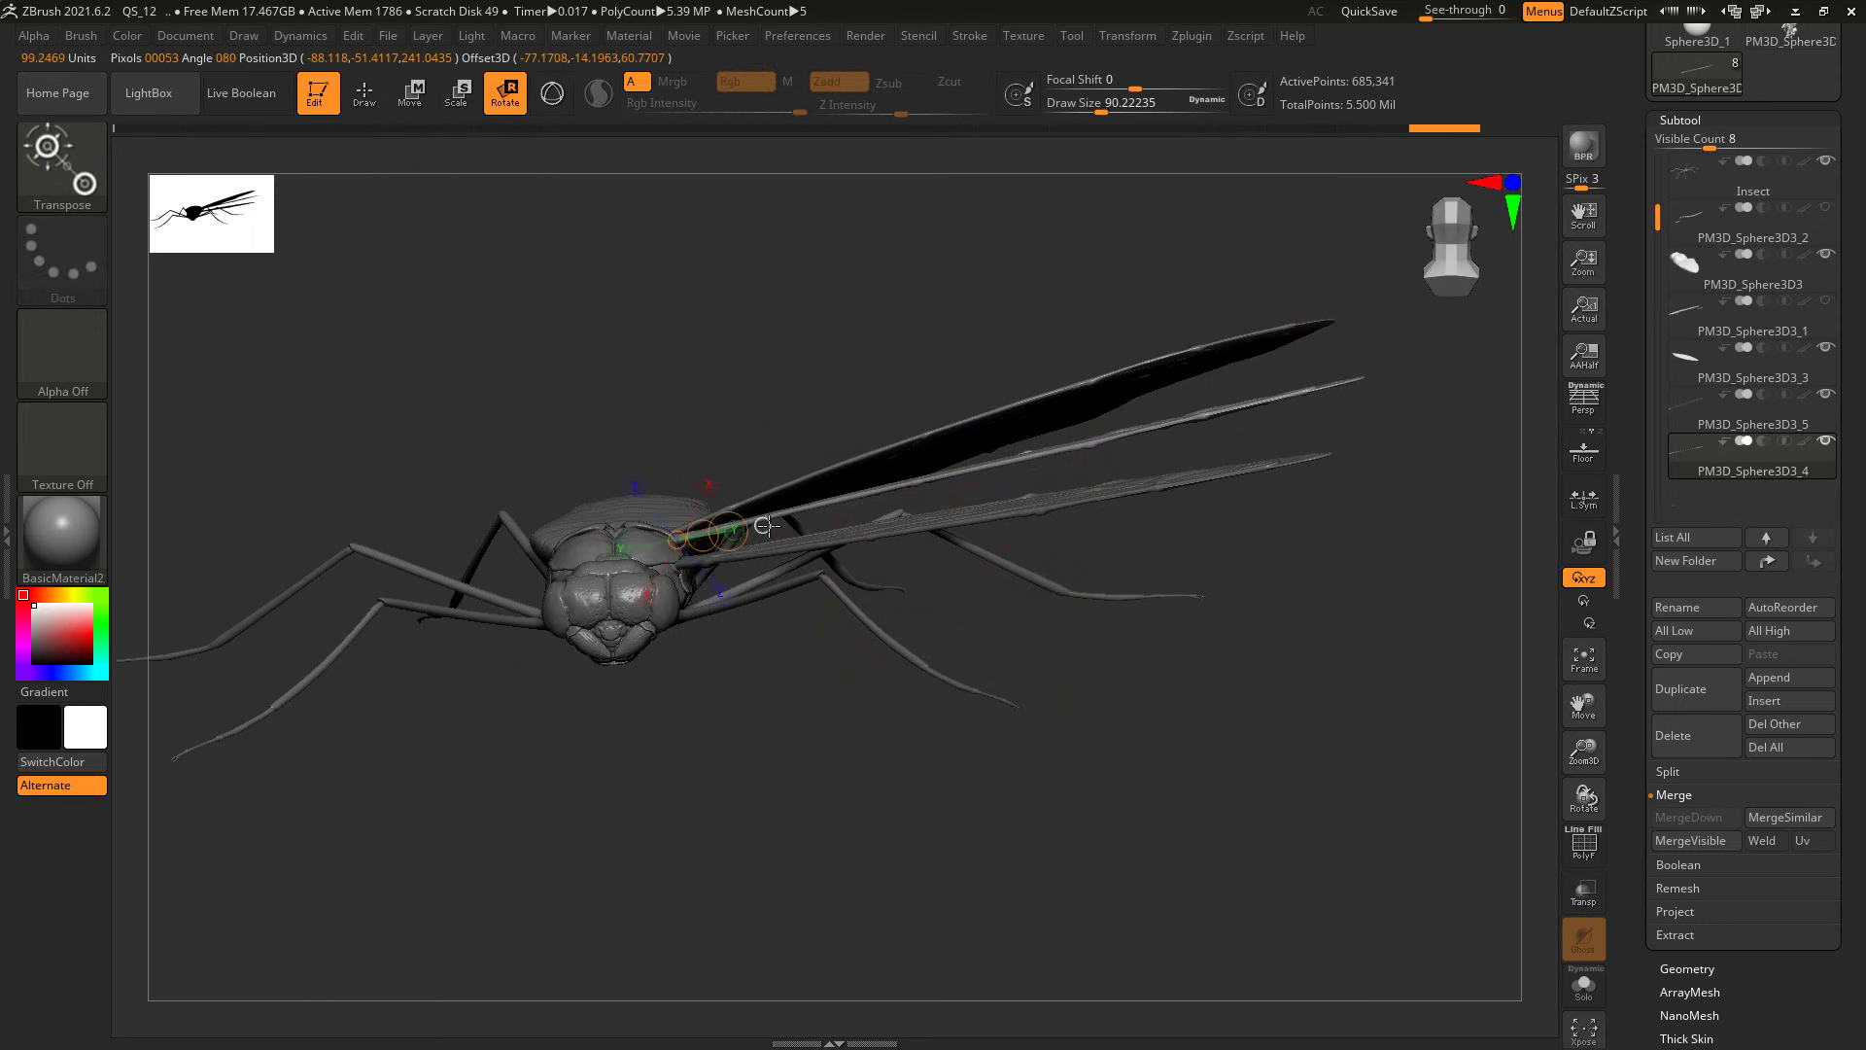
{"action": "left_click_drag", "start_coordinate": [677, 540], "coordinate": [1312, 387]}
{"action": "left_click_drag", "start_coordinate": [1003, 462], "coordinate": [778, 485]}
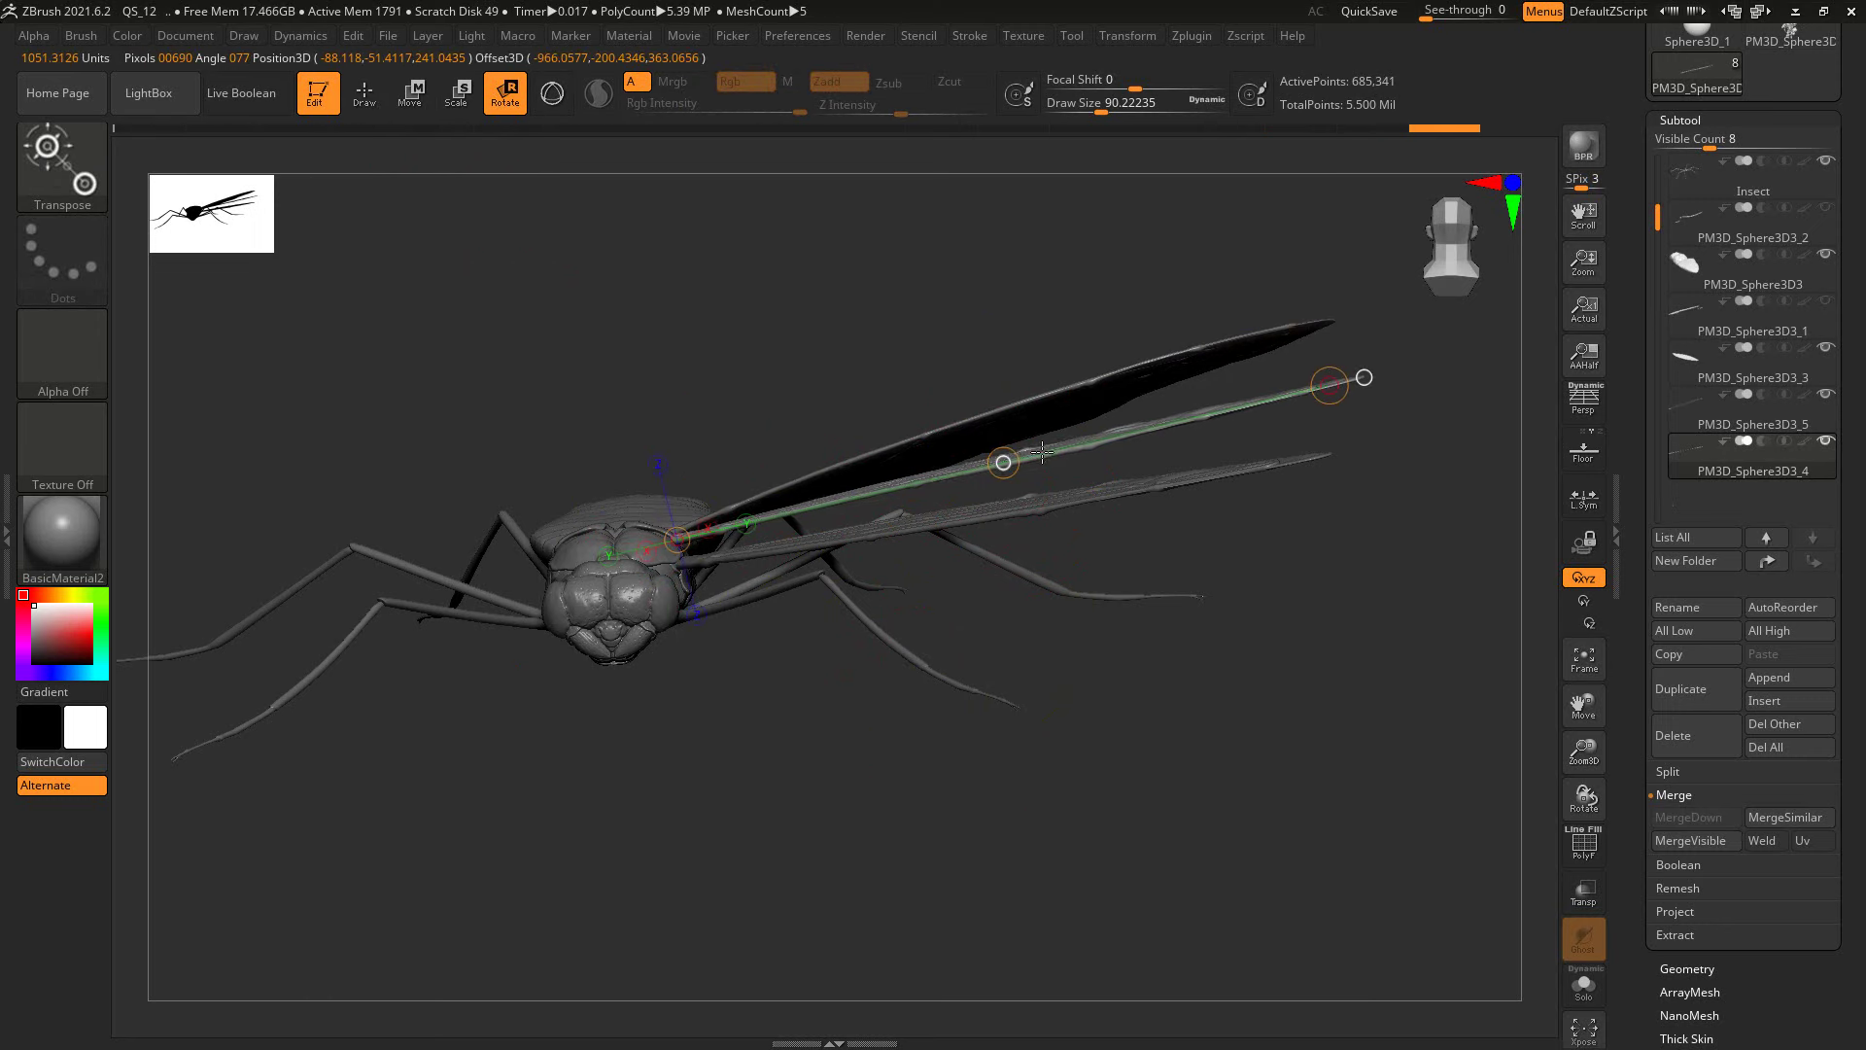
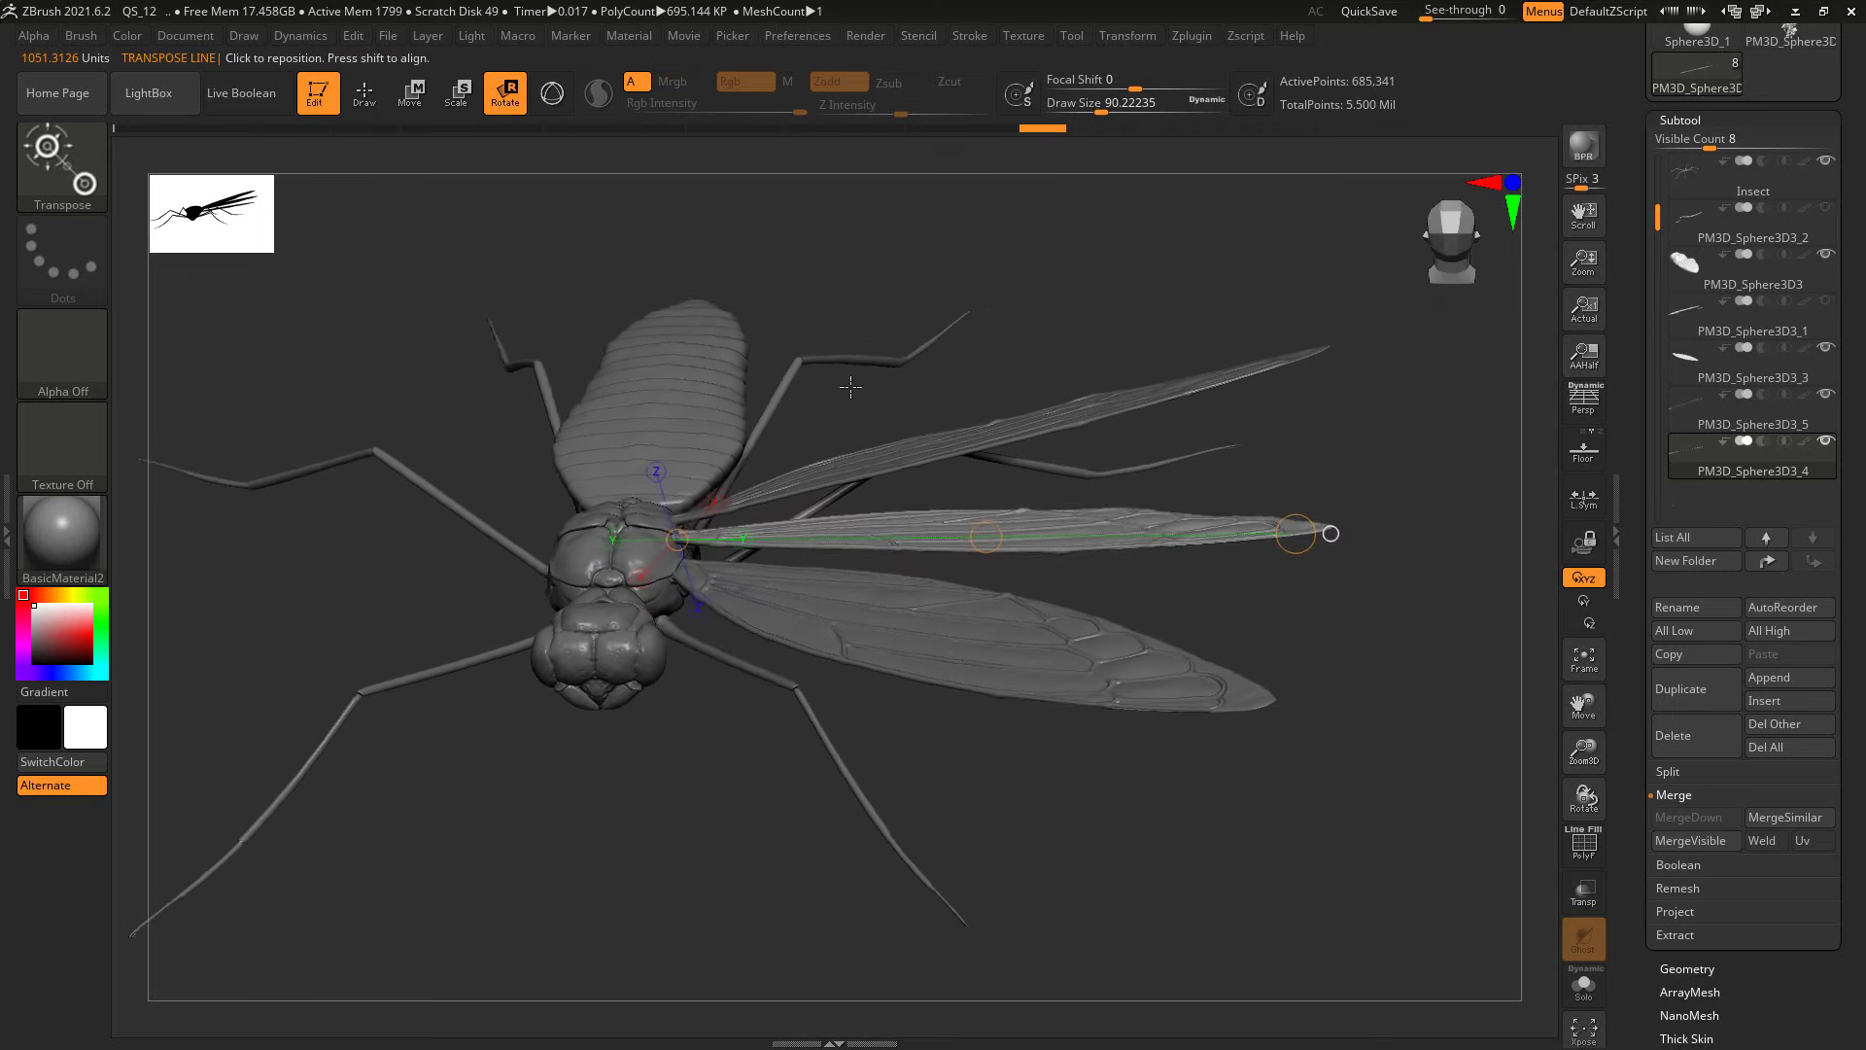
Step: Rotate the upper wing slightly downward with a transpose line from a three-quarter view
{"action": "left_click", "coordinate": [362, 95]}
{"action": "mouse_move", "coordinate": [1161, 377]}
{"action": "left_mouse_down"}
{"action": "mouse_move", "coordinate": [1133, 354]}
{"action": "mouse_move", "coordinate": [1200, 367]}
{"action": "mouse_move", "coordinate": [1381, 524]}
{"action": "mouse_move", "coordinate": [1333, 541]}
{"action": "mouse_move", "coordinate": [1354, 800]}
{"action": "mouse_move", "coordinate": [892, 444]}
{"action": "left_mouse_up"}
{"action": "left_click", "coordinate": [421, 103]}
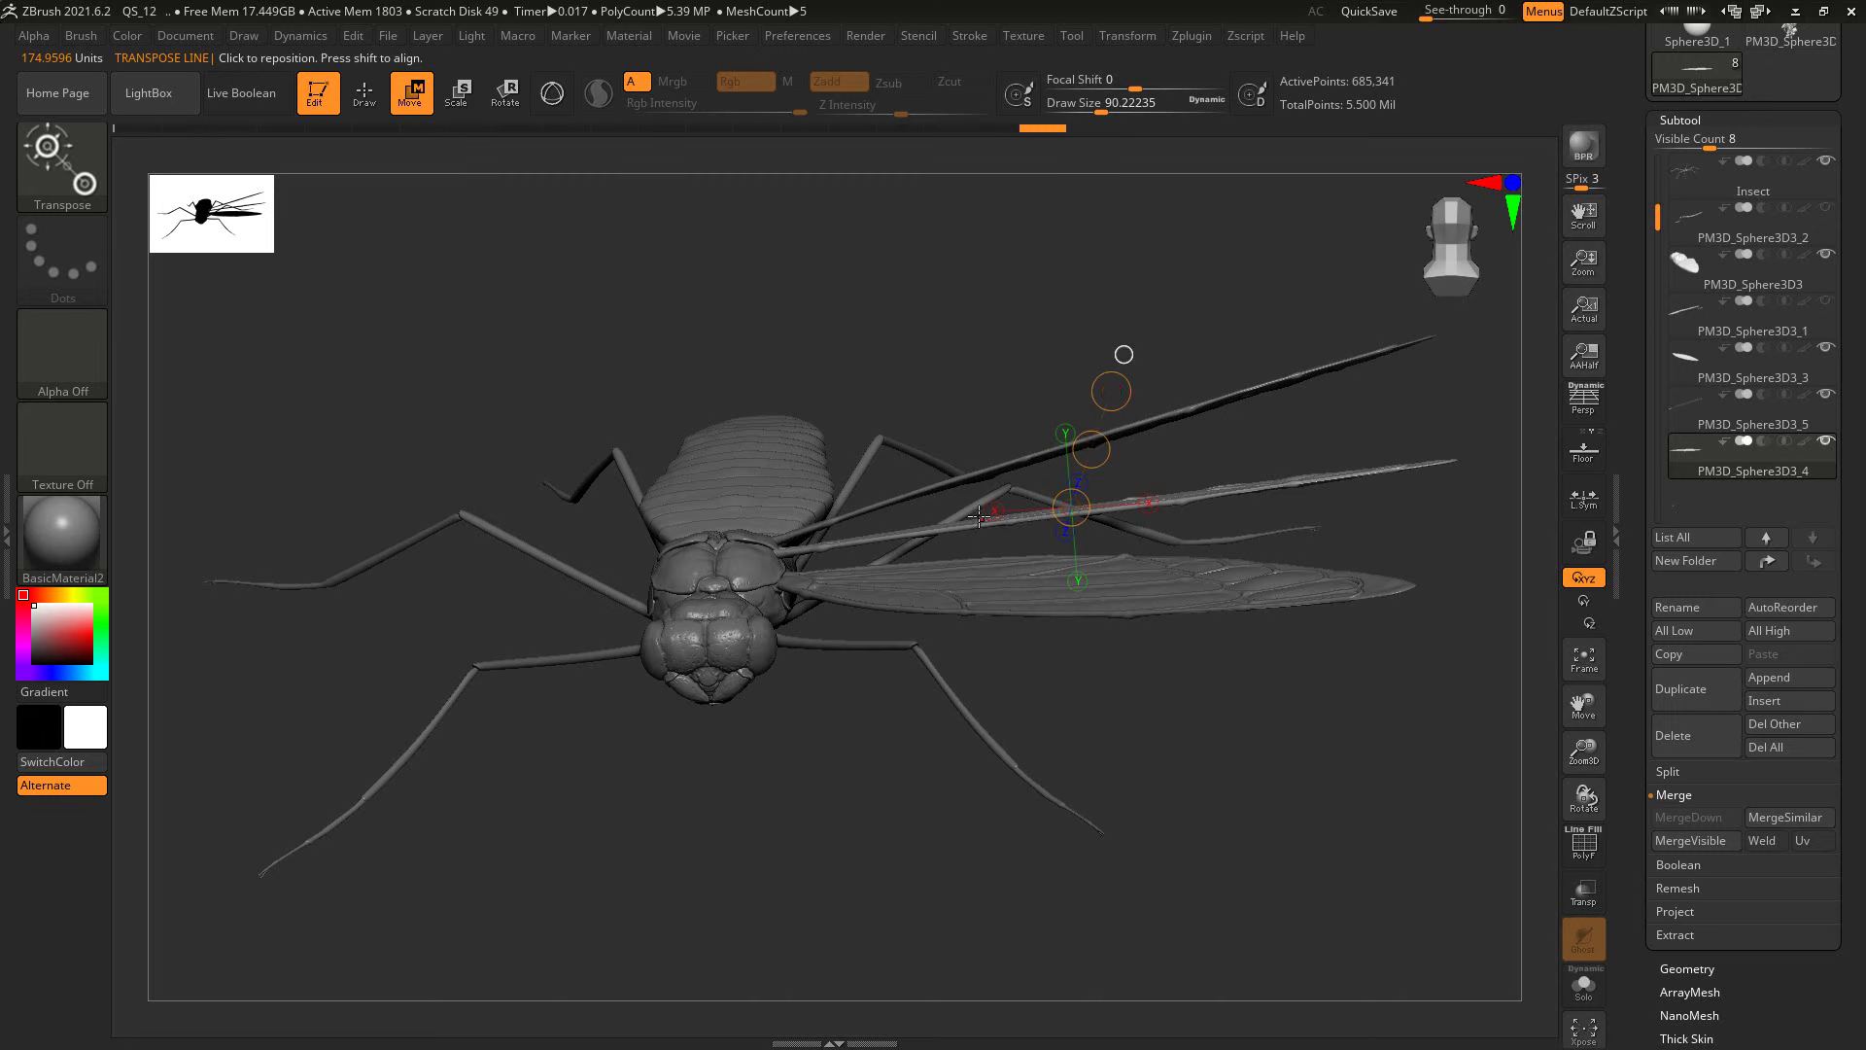
{"action": "left_click_drag", "start_coordinate": [979, 516], "coordinate": [964, 317]}
{"action": "left_click_drag", "start_coordinate": [974, 421], "coordinate": [973, 421]}
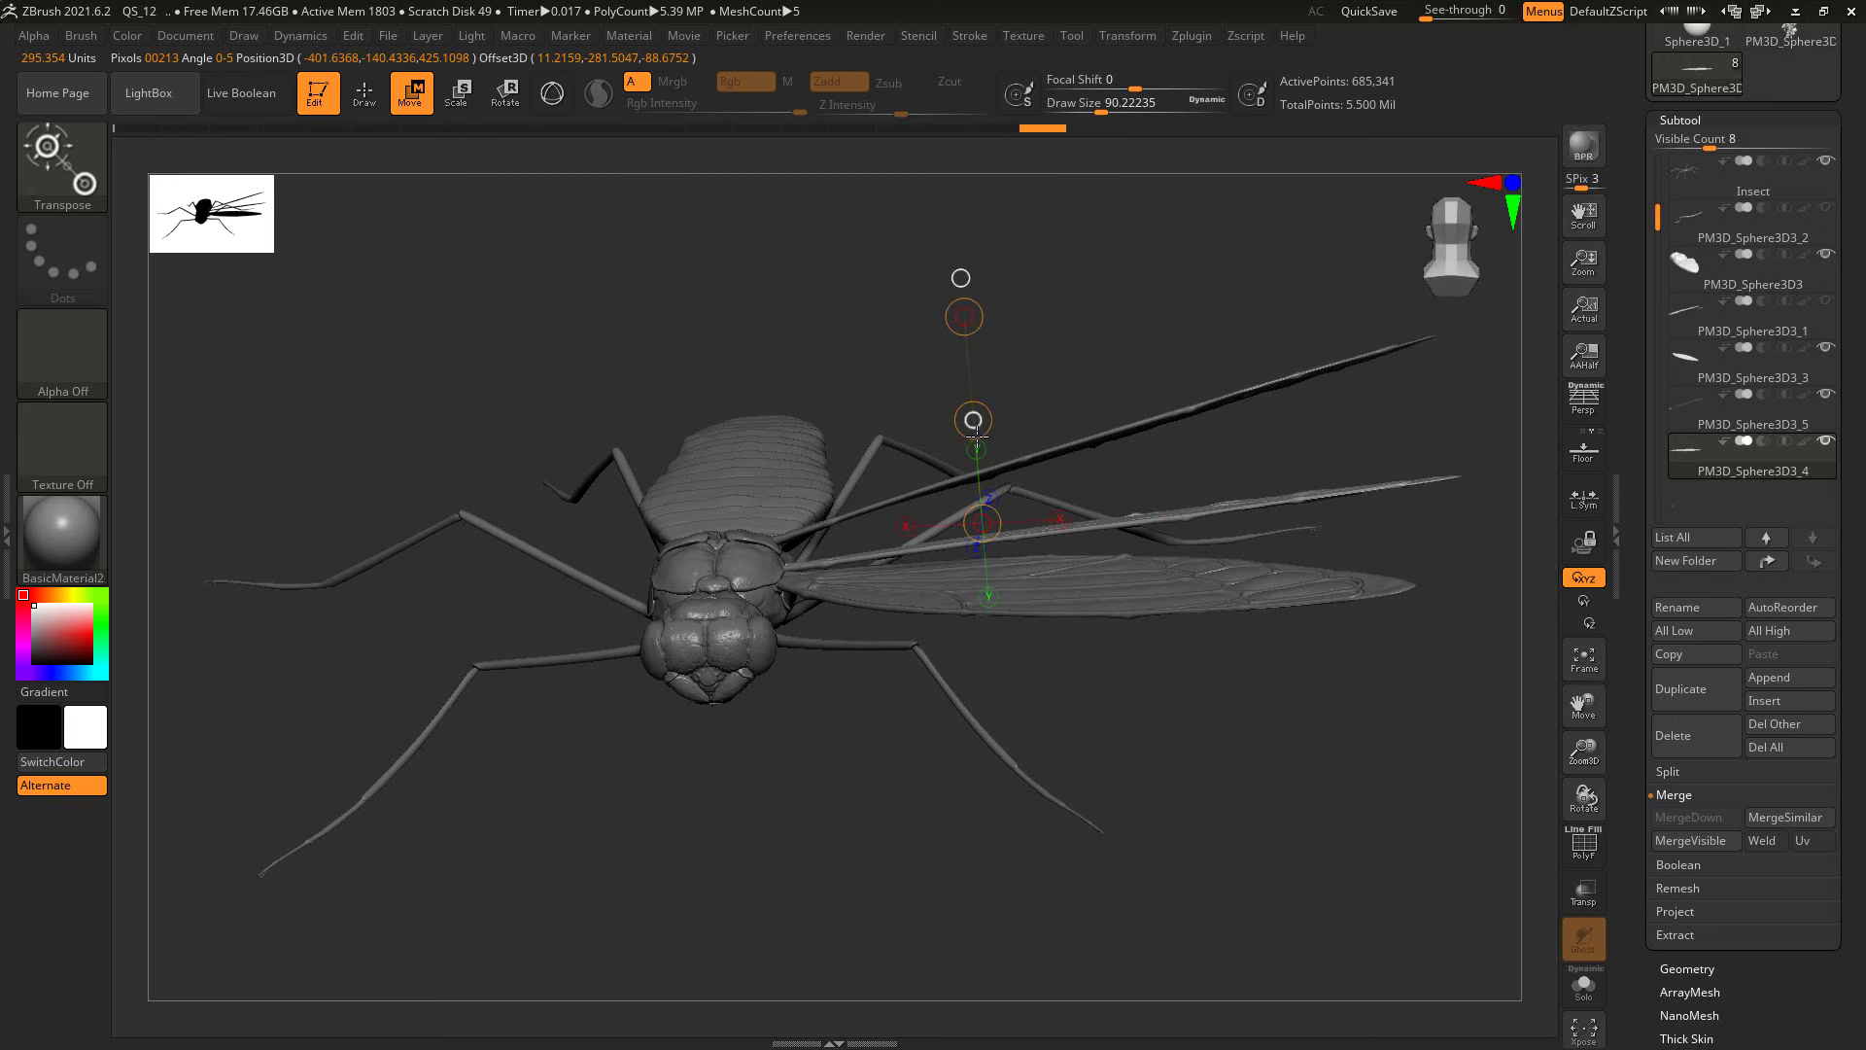
Step: Make the next wing subtool active and return to Draw mode in a three-quarter top view
{"action": "key", "text": "Up"}
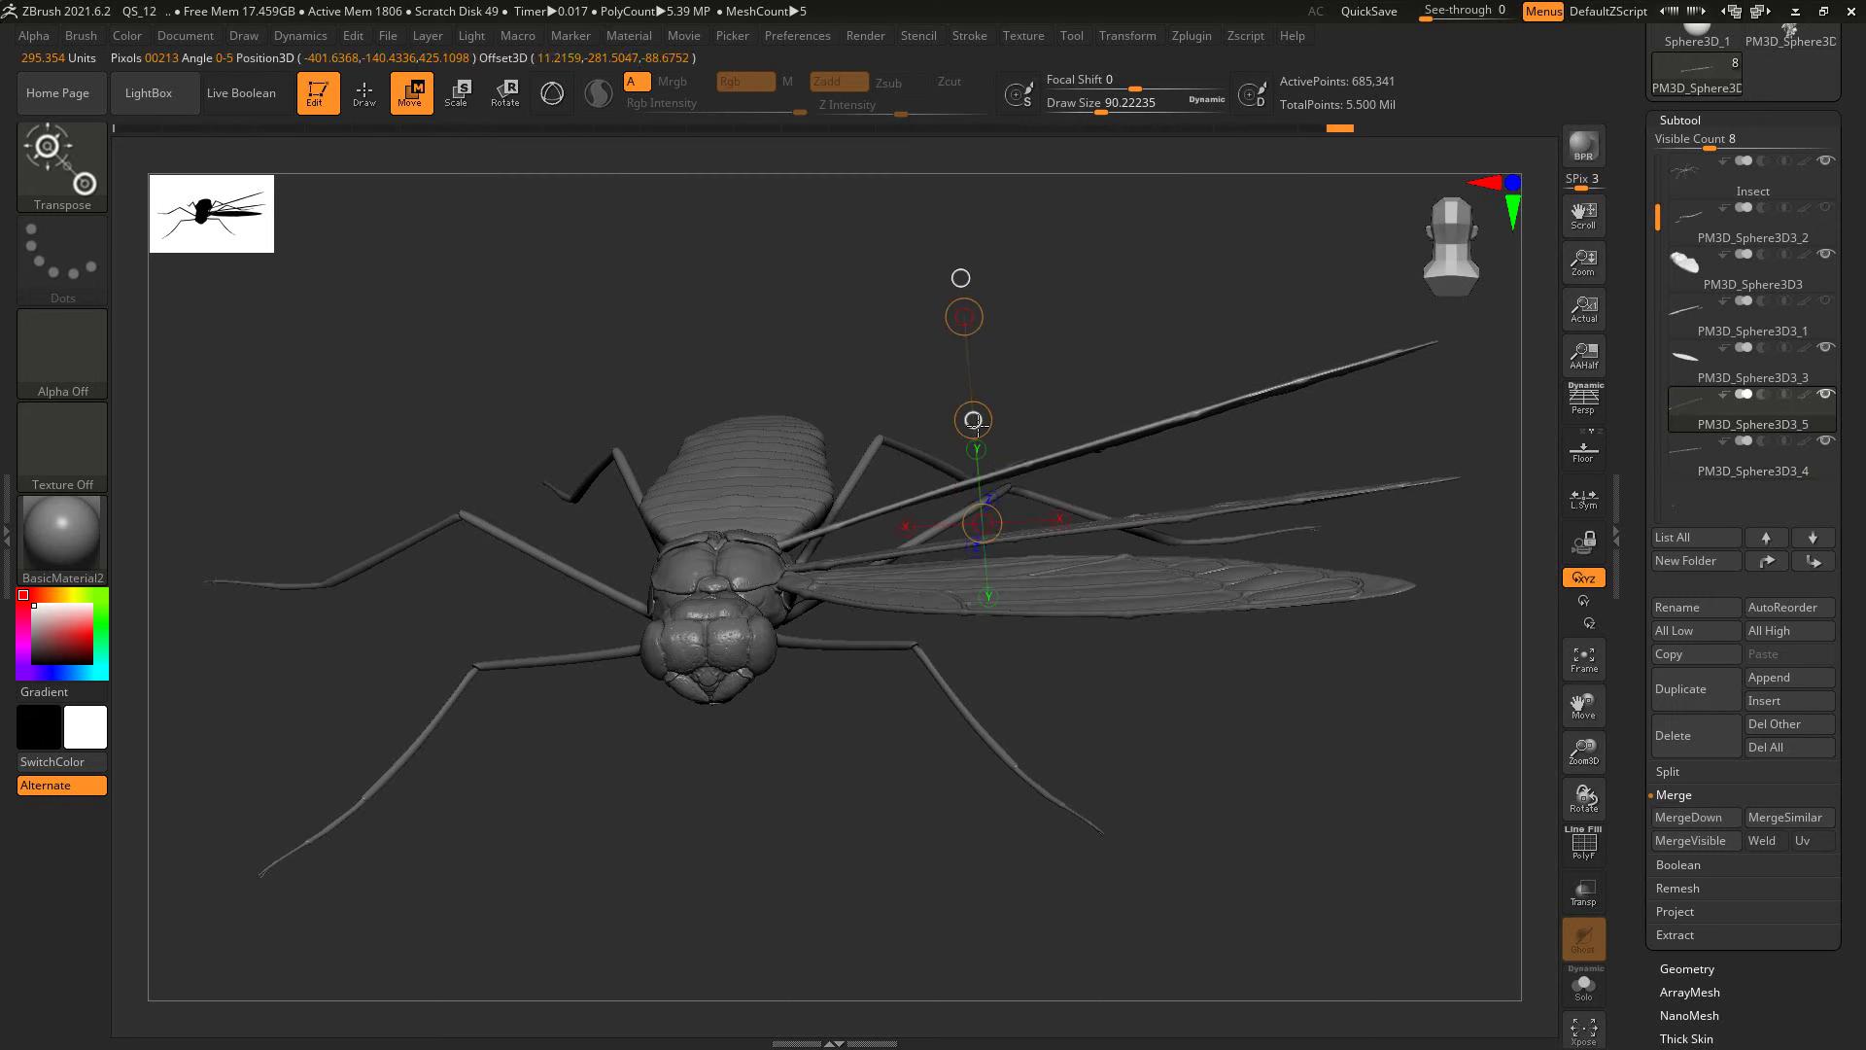
{"action": "key", "text": "q"}
{"action": "mouse_move", "coordinate": [1050, 234]}
{"action": "left_mouse_down"}
{"action": "mouse_move", "coordinate": [1050, 308]}
{"action": "mouse_move", "coordinate": [1441, 578]}
{"action": "left_mouse_up"}
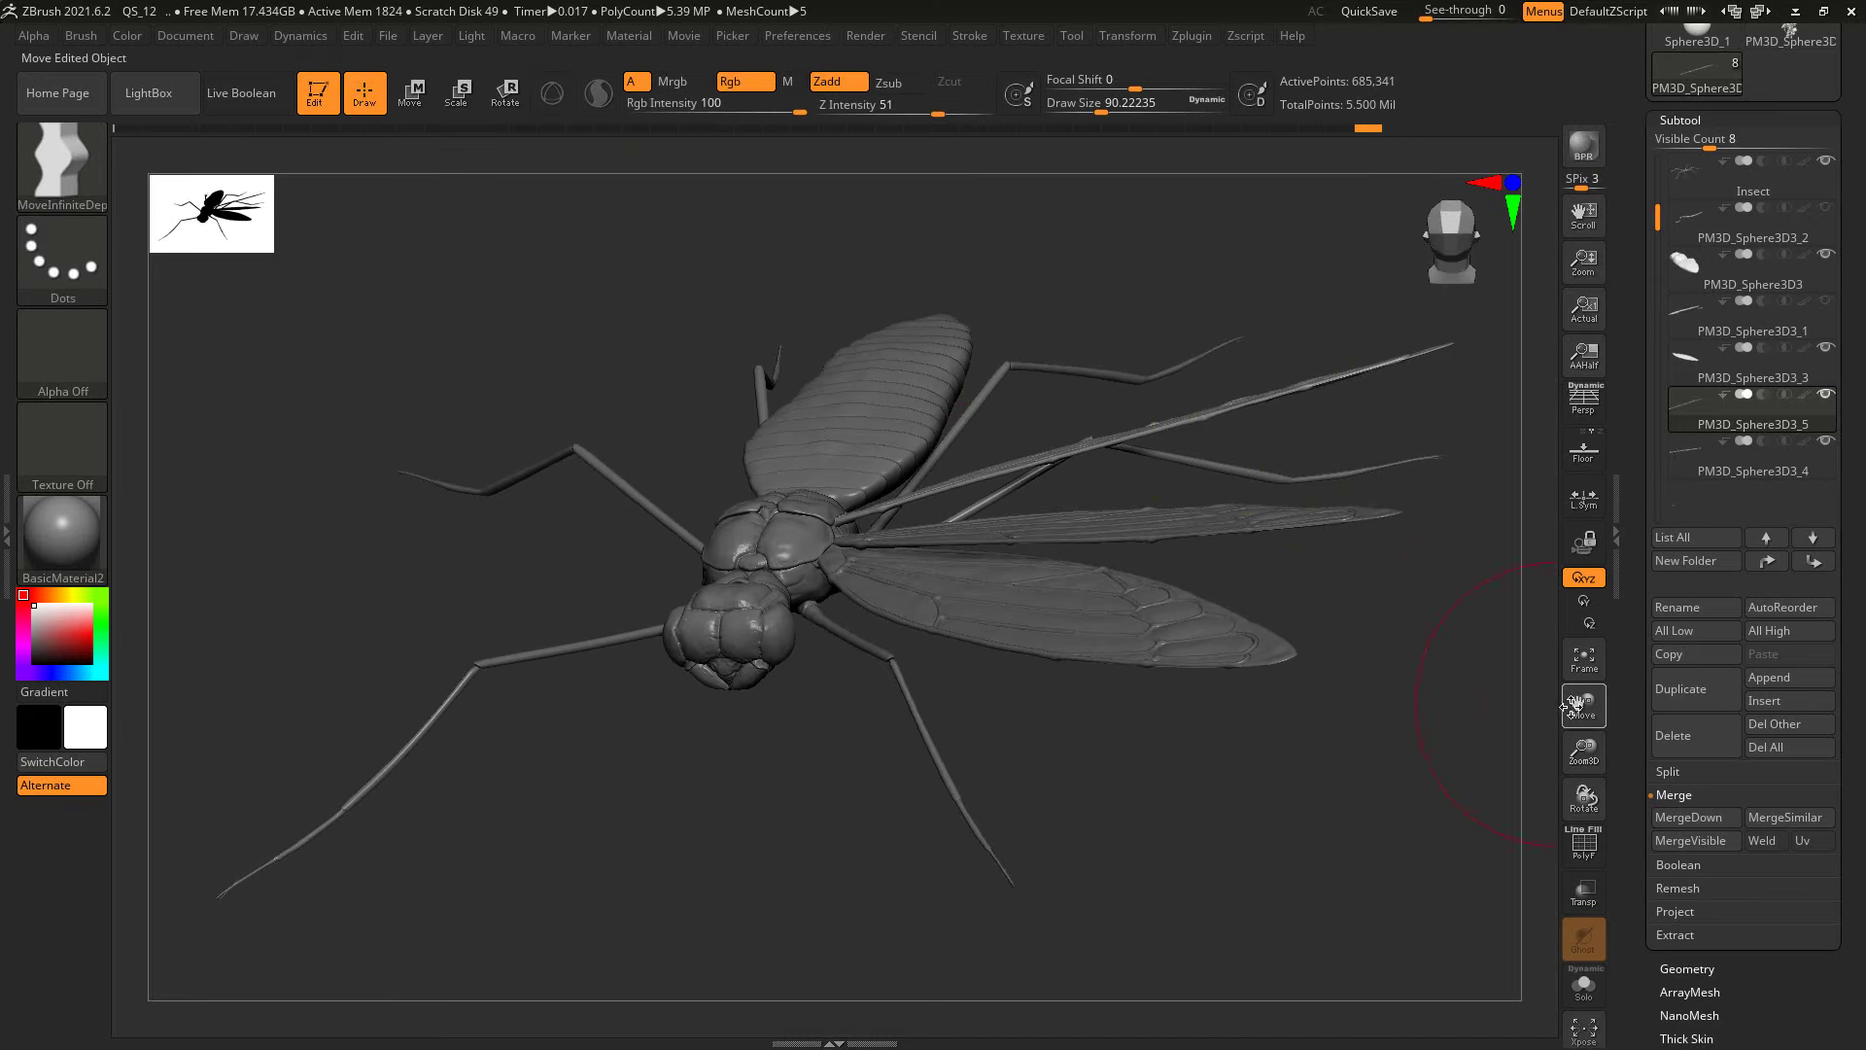
Step: Select body subtool PM3D_Sphere3D3, pick the Move brush and set Draw Size to about 27
{"action": "left_click_drag", "start_coordinate": [1572, 706], "coordinate": [998, 775]}
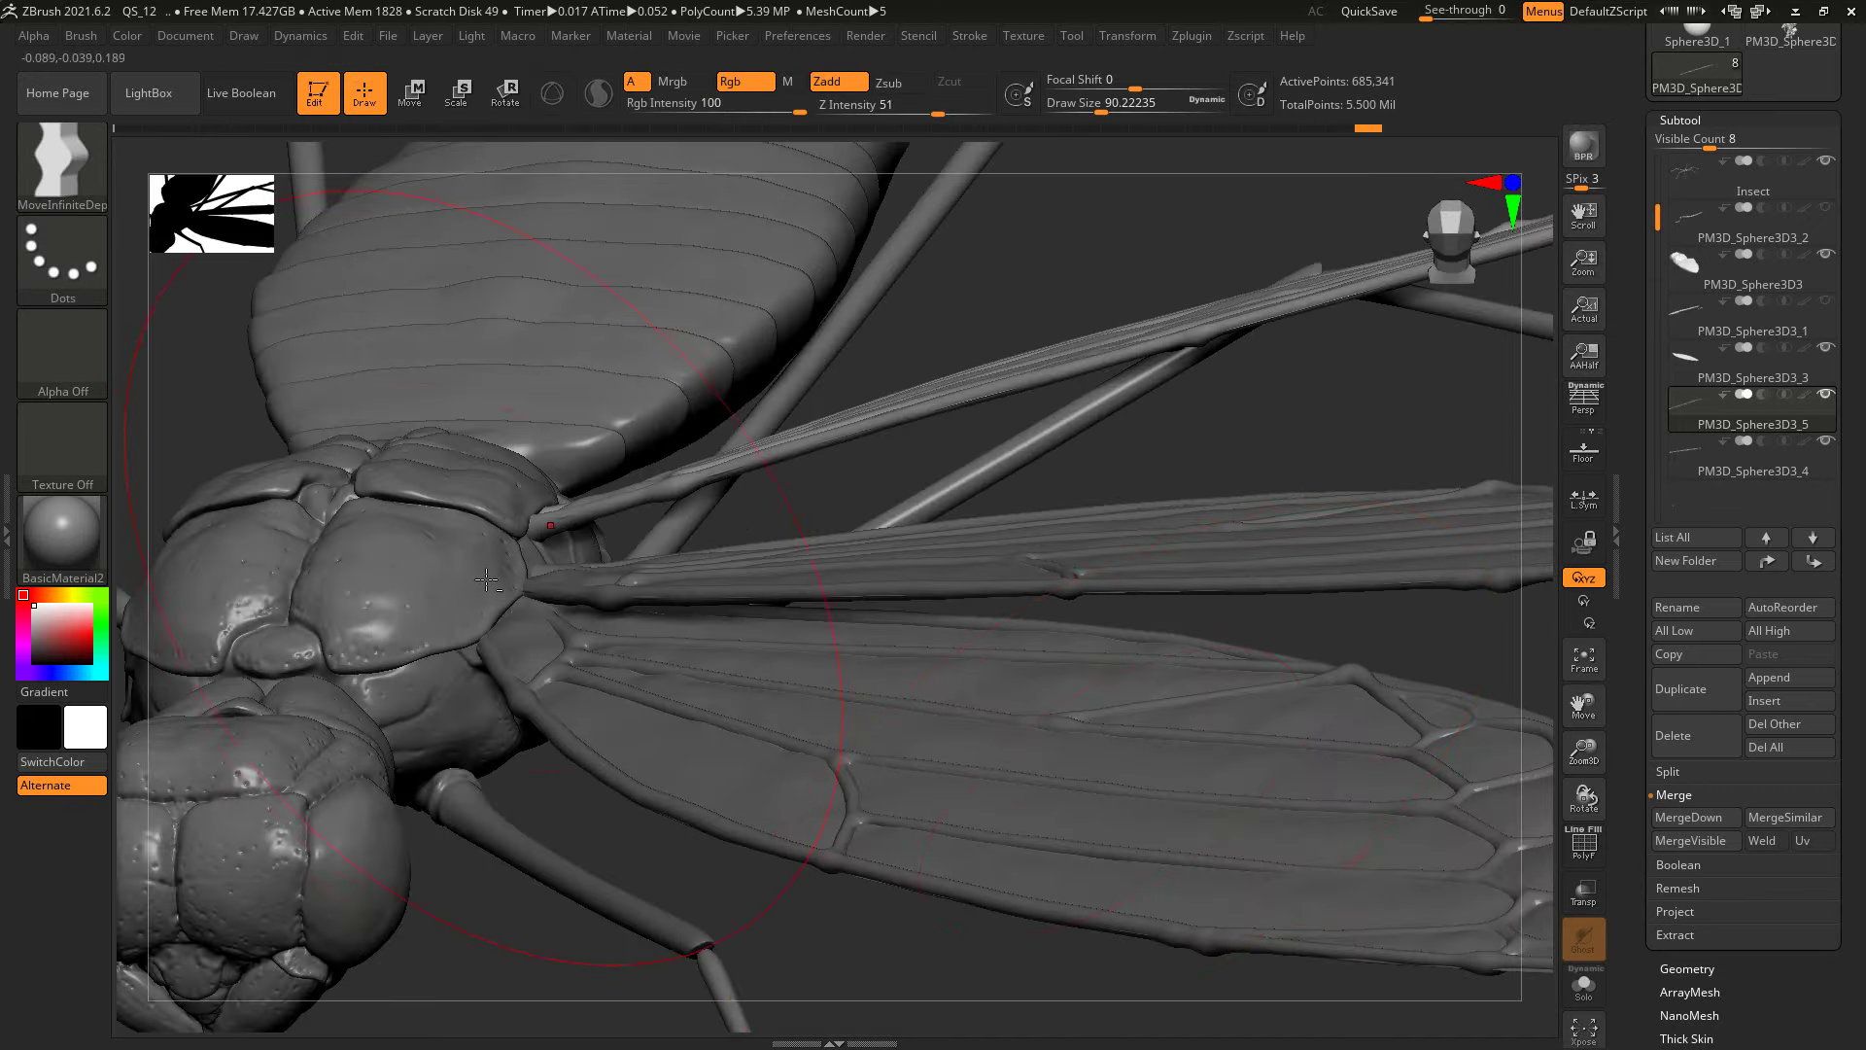
{"action": "left_click", "coordinate": [487, 580], "text": "alt"}
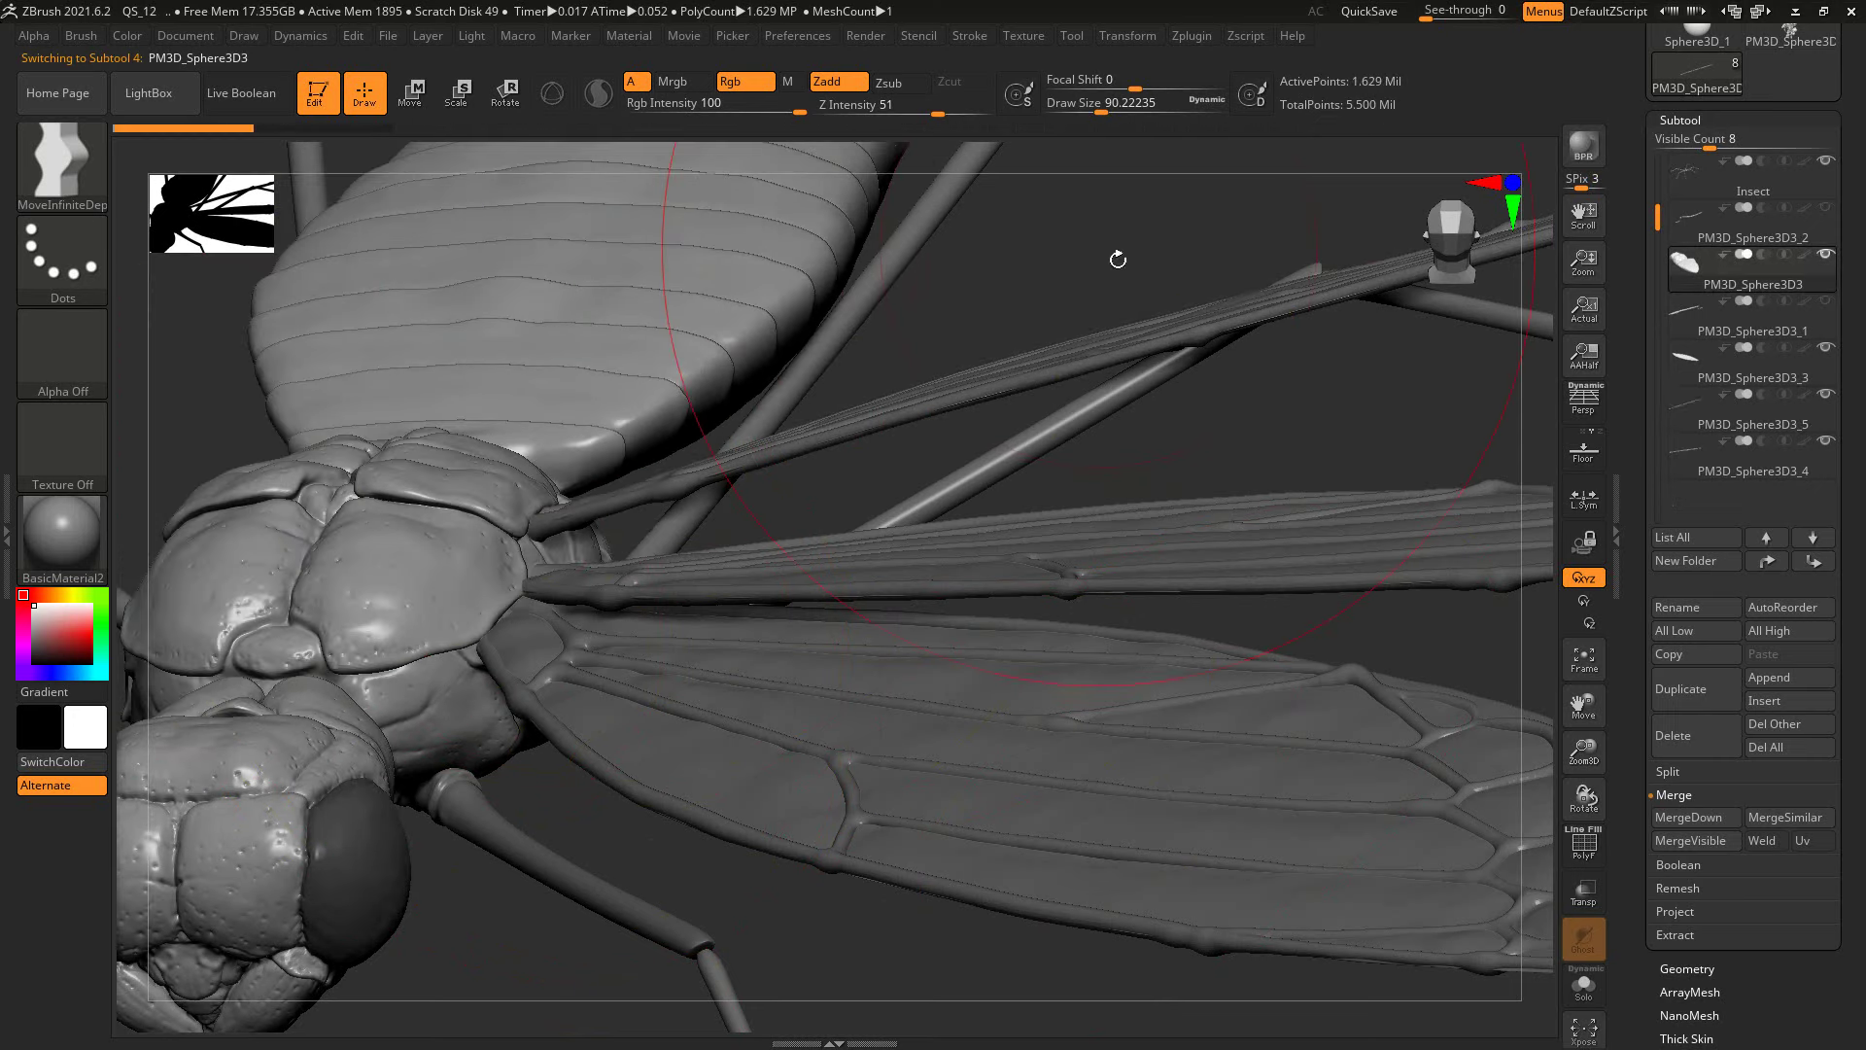
{"action": "left_click_drag", "start_coordinate": [1118, 259], "coordinate": [766, 428]}
{"action": "left_click", "coordinate": [97, 170]}
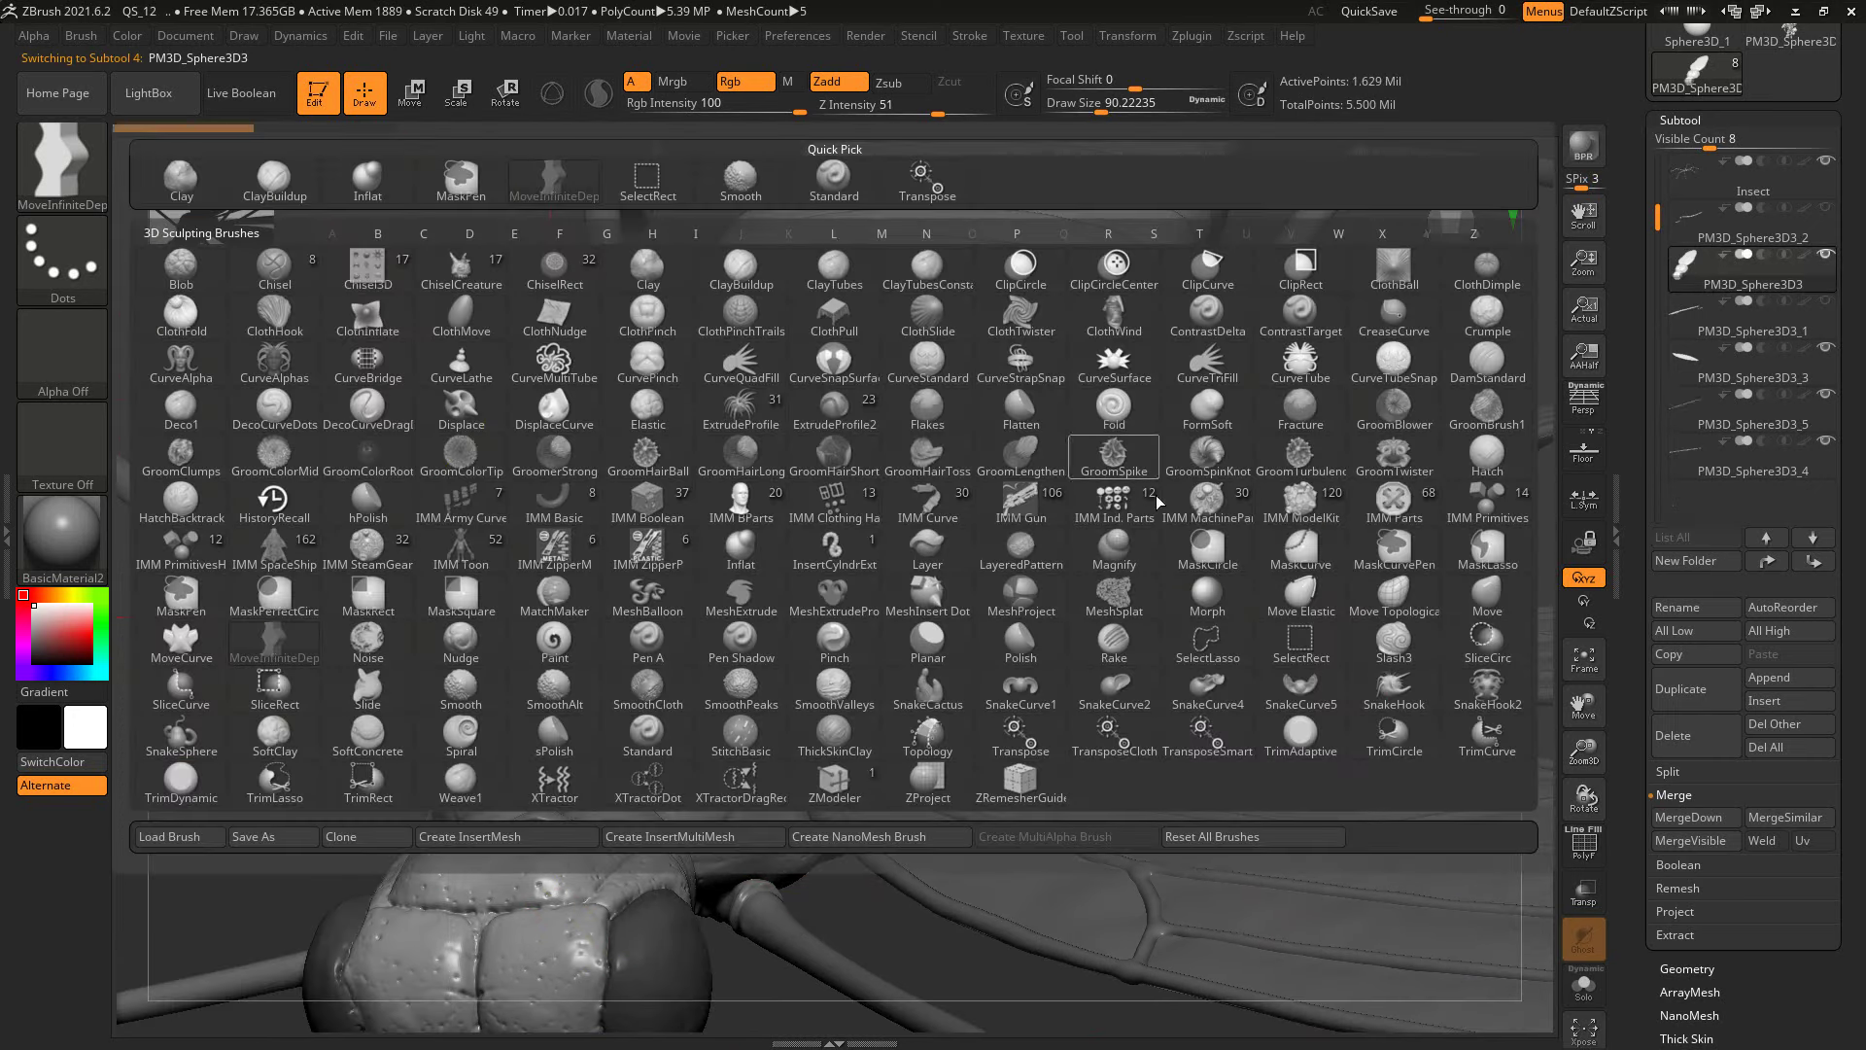
{"action": "left_click", "coordinate": [1469, 606]}
{"action": "left_click_drag", "start_coordinate": [1200, 416], "coordinate": [1118, 389]}
{"action": "key", "text": "s"}
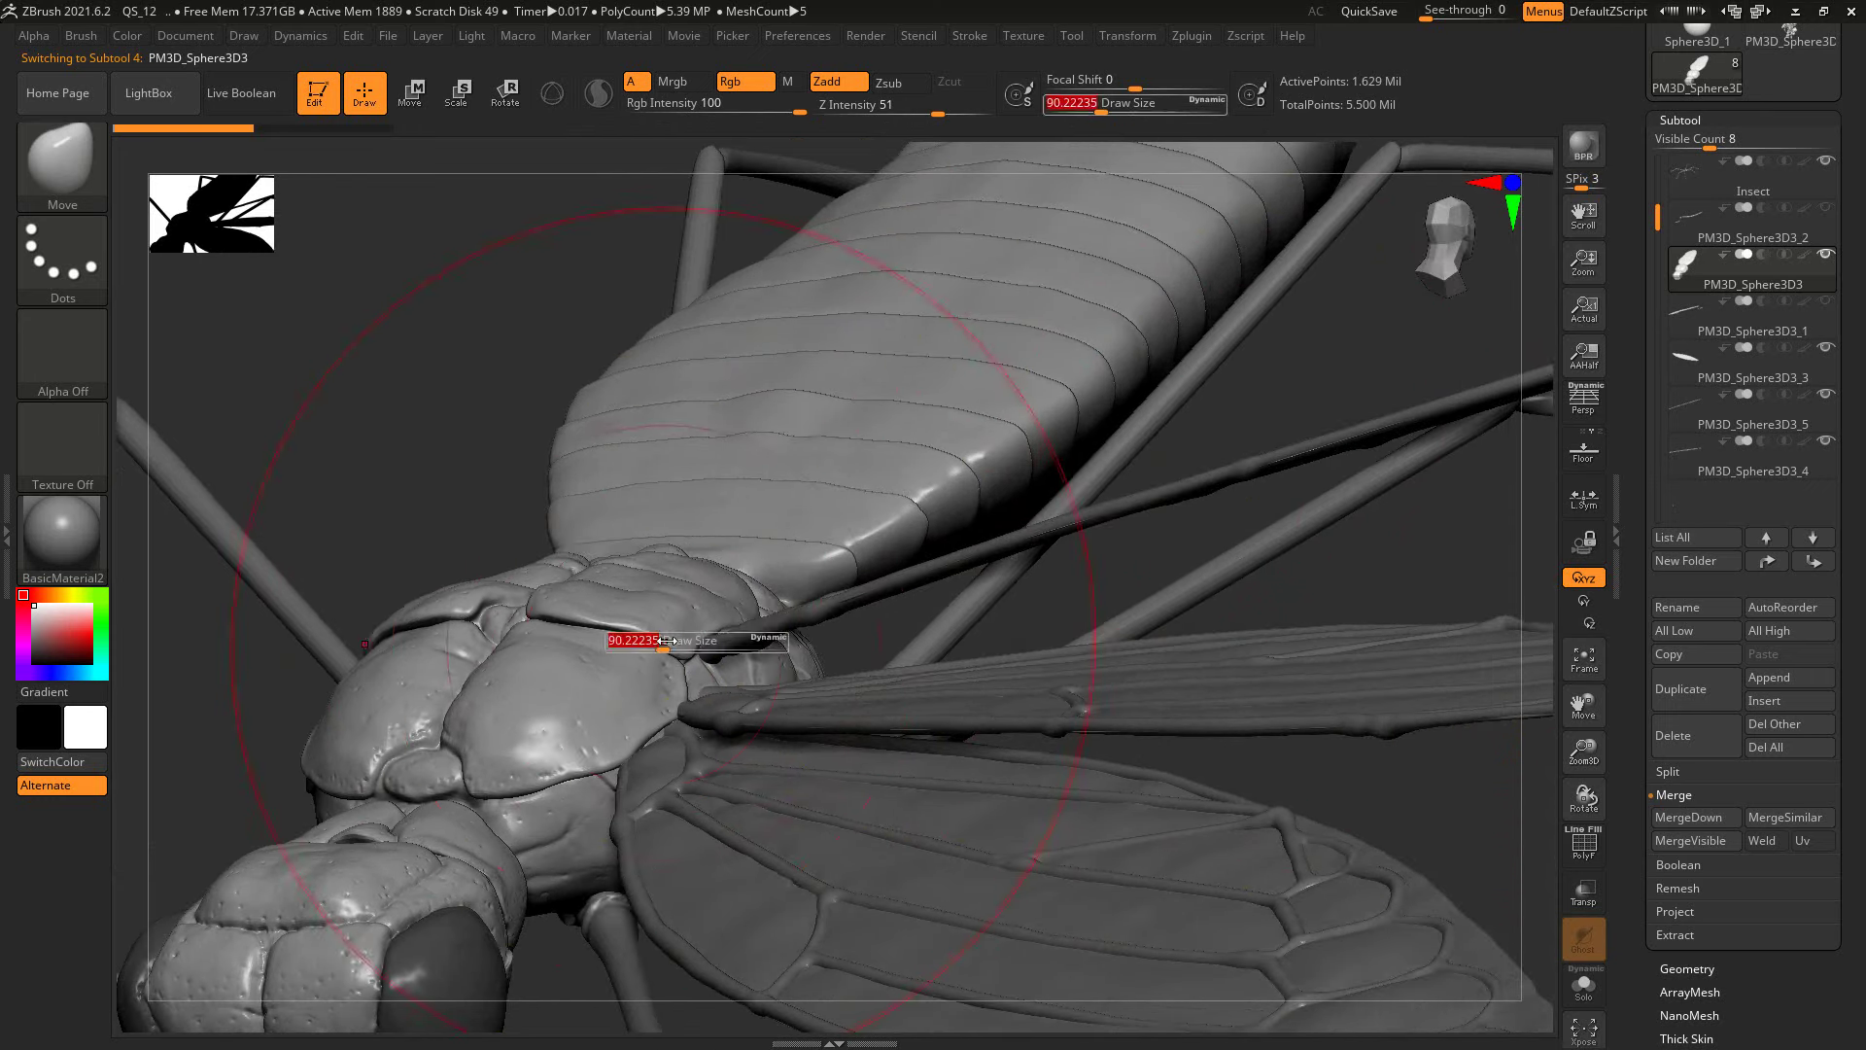
{"action": "left_click_drag", "start_coordinate": [625, 645], "coordinate": [629, 667]}
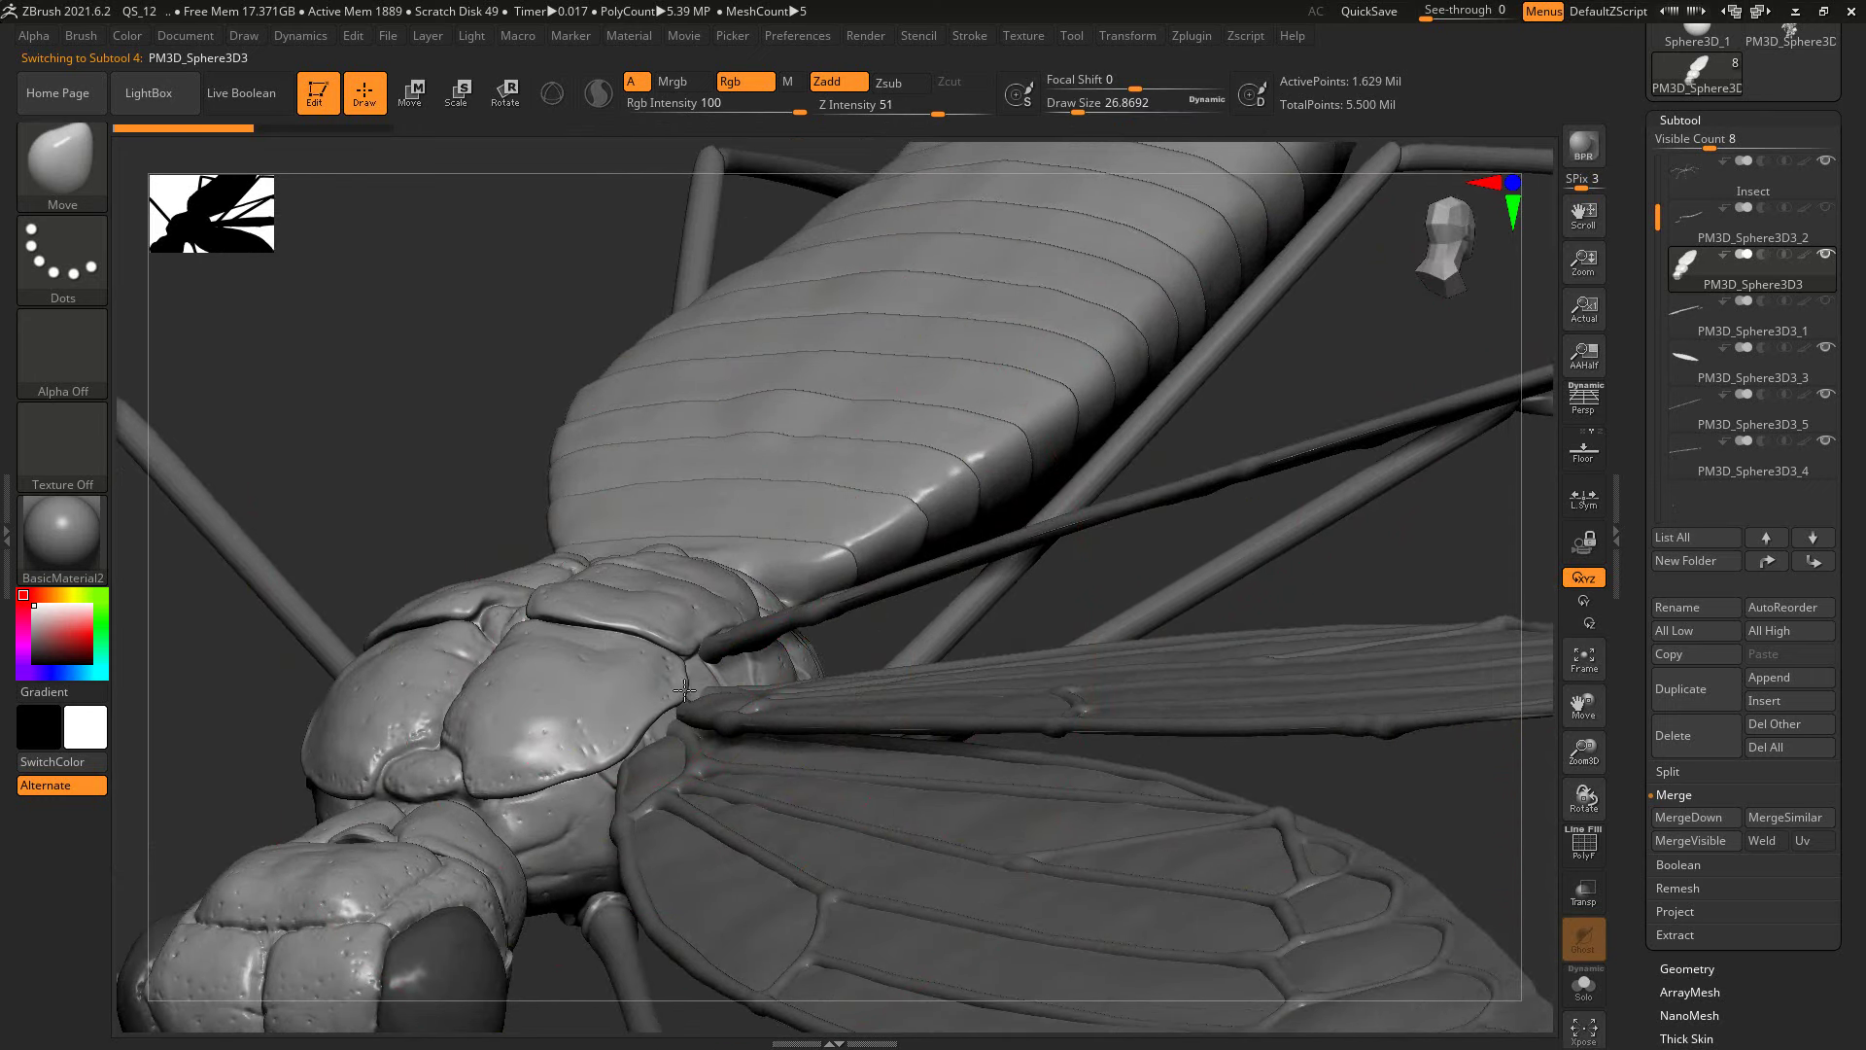
Step: Orbit around the wing base and select wing subtool PM3D_Sphere3D3_4 with brush size about 25
{"action": "left_click_drag", "start_coordinate": [541, 480], "coordinate": [554, 485]}
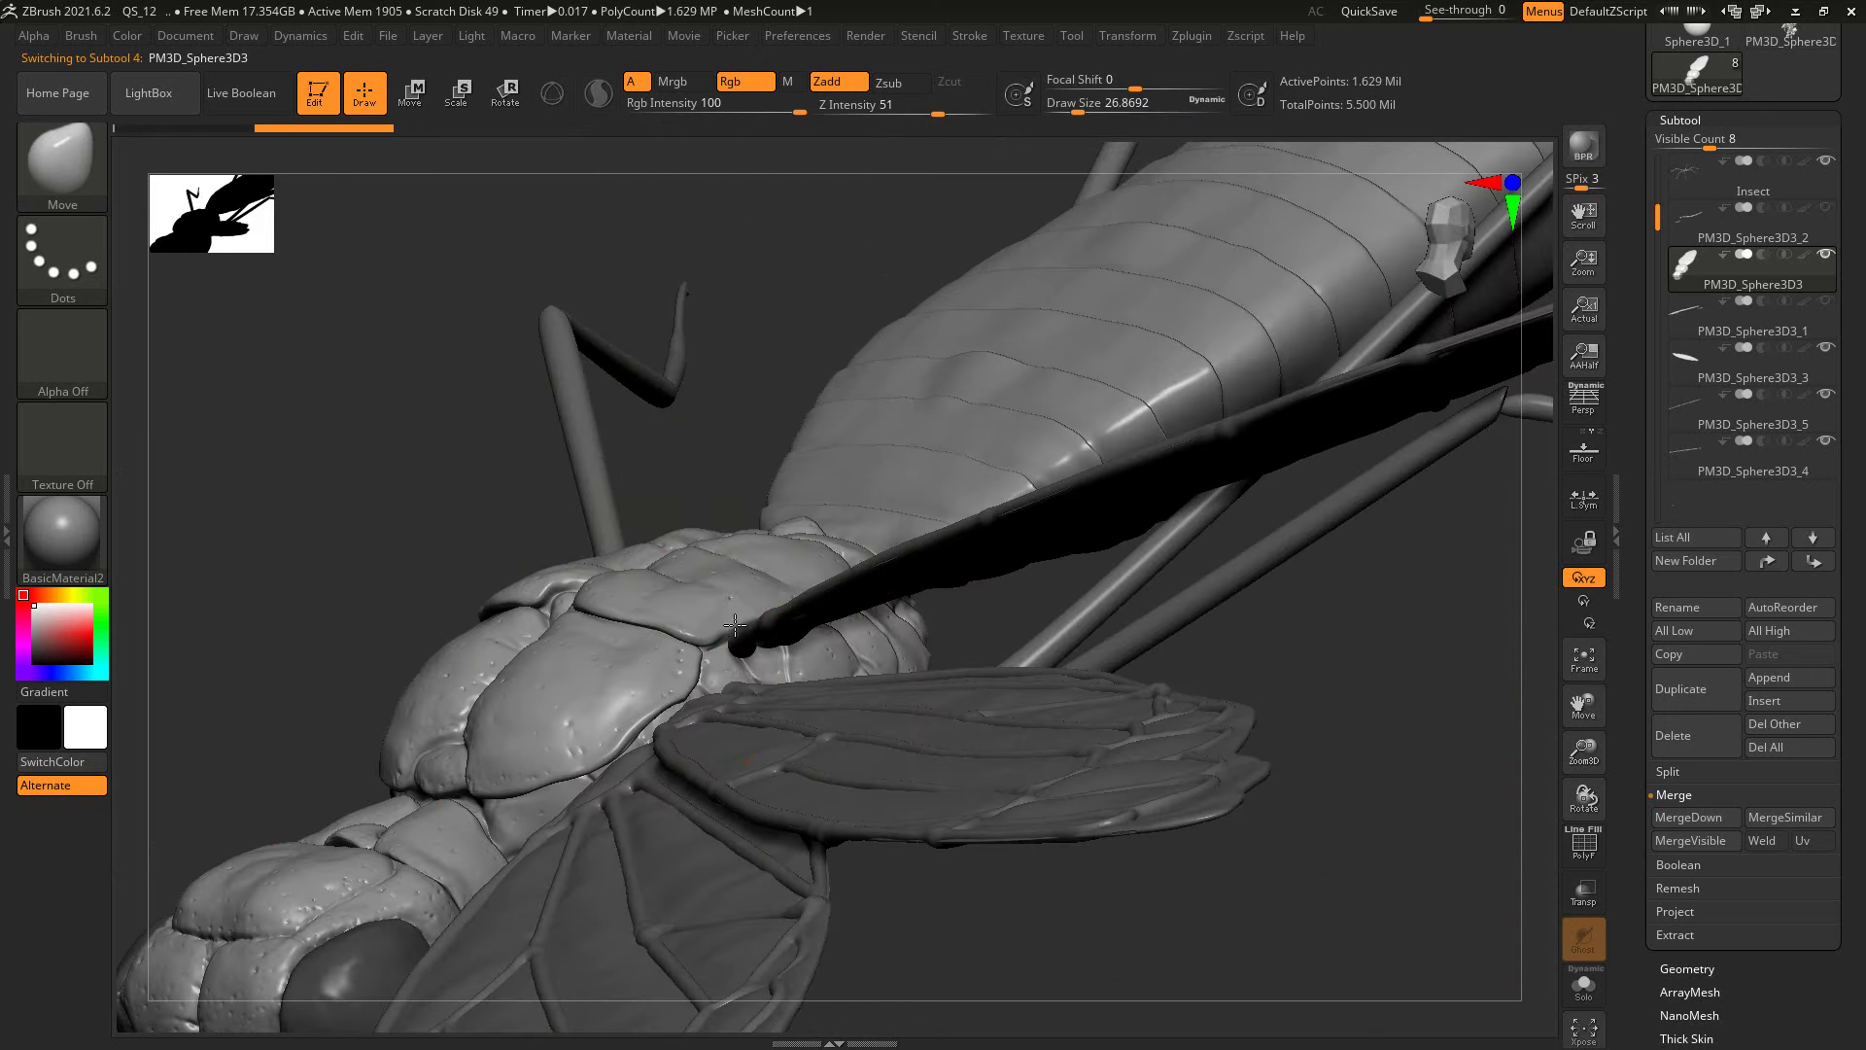
{"action": "left_click_drag", "start_coordinate": [717, 387], "coordinate": [744, 452]}
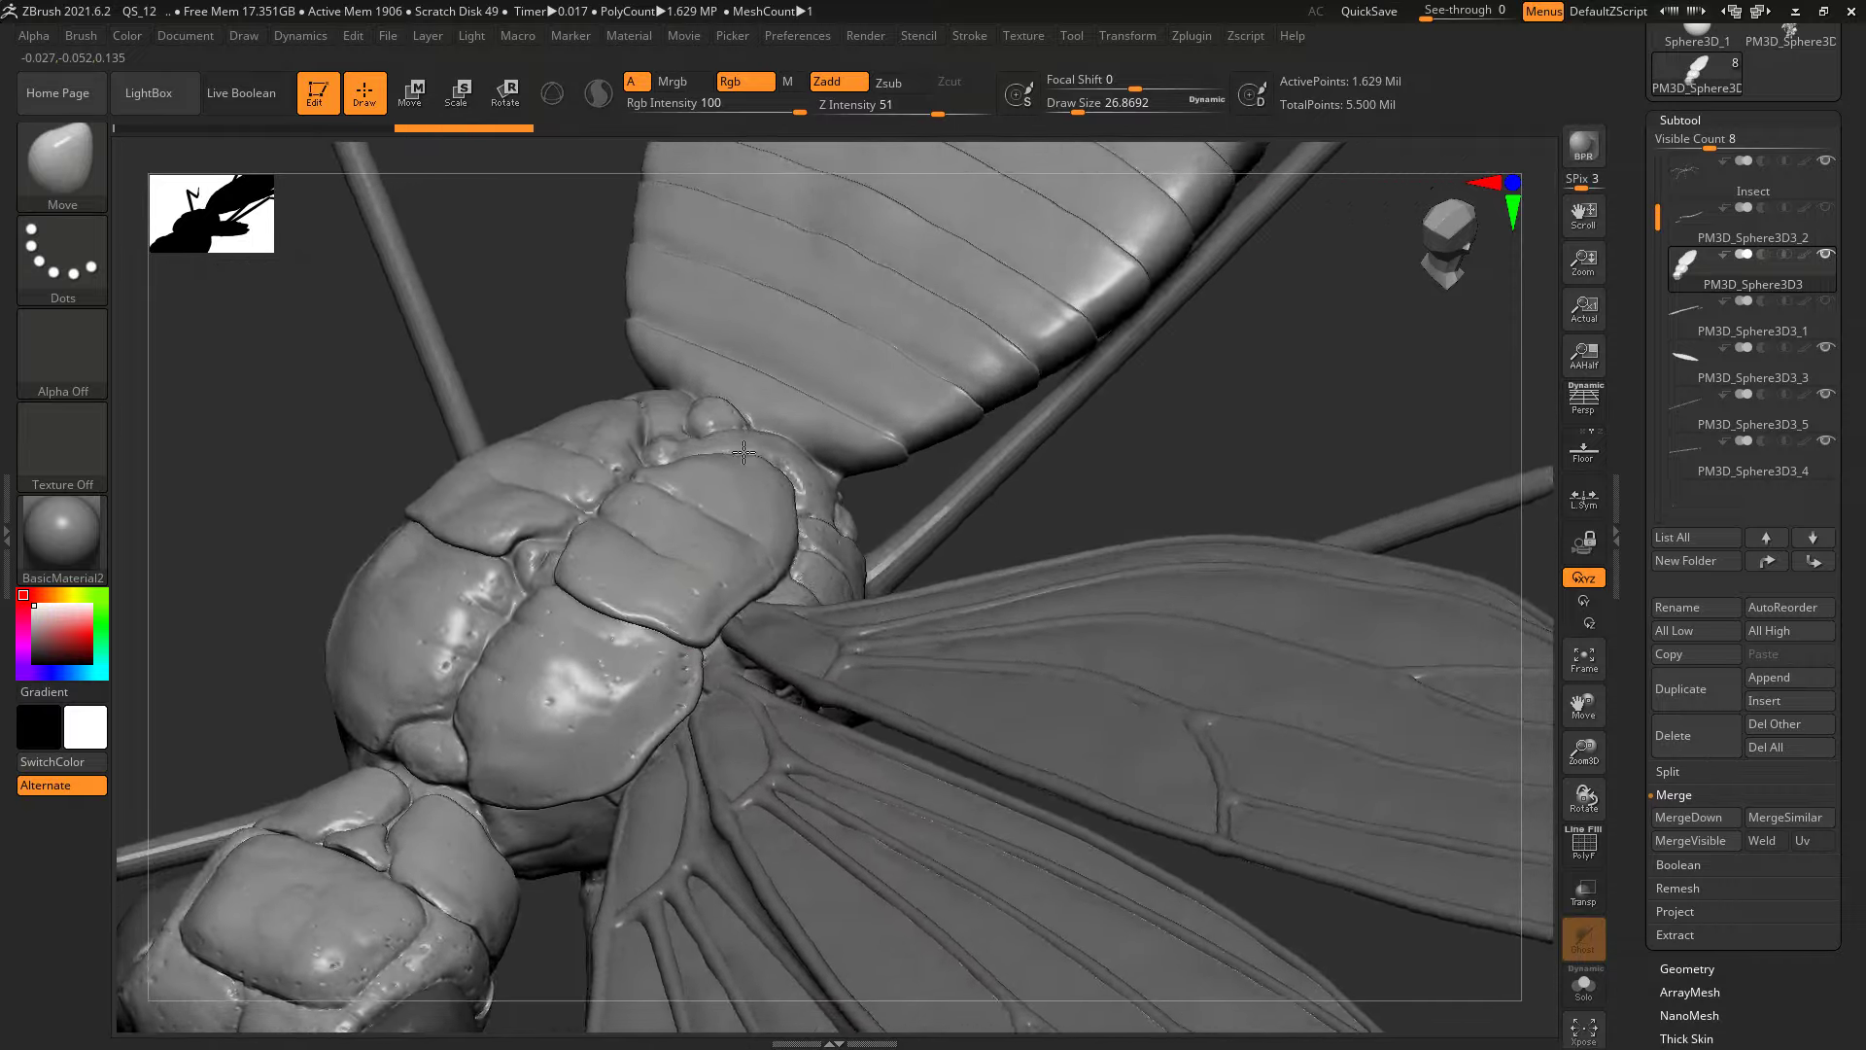
{"action": "right_click_drag", "start_coordinate": [744, 452], "coordinate": [715, 525]}
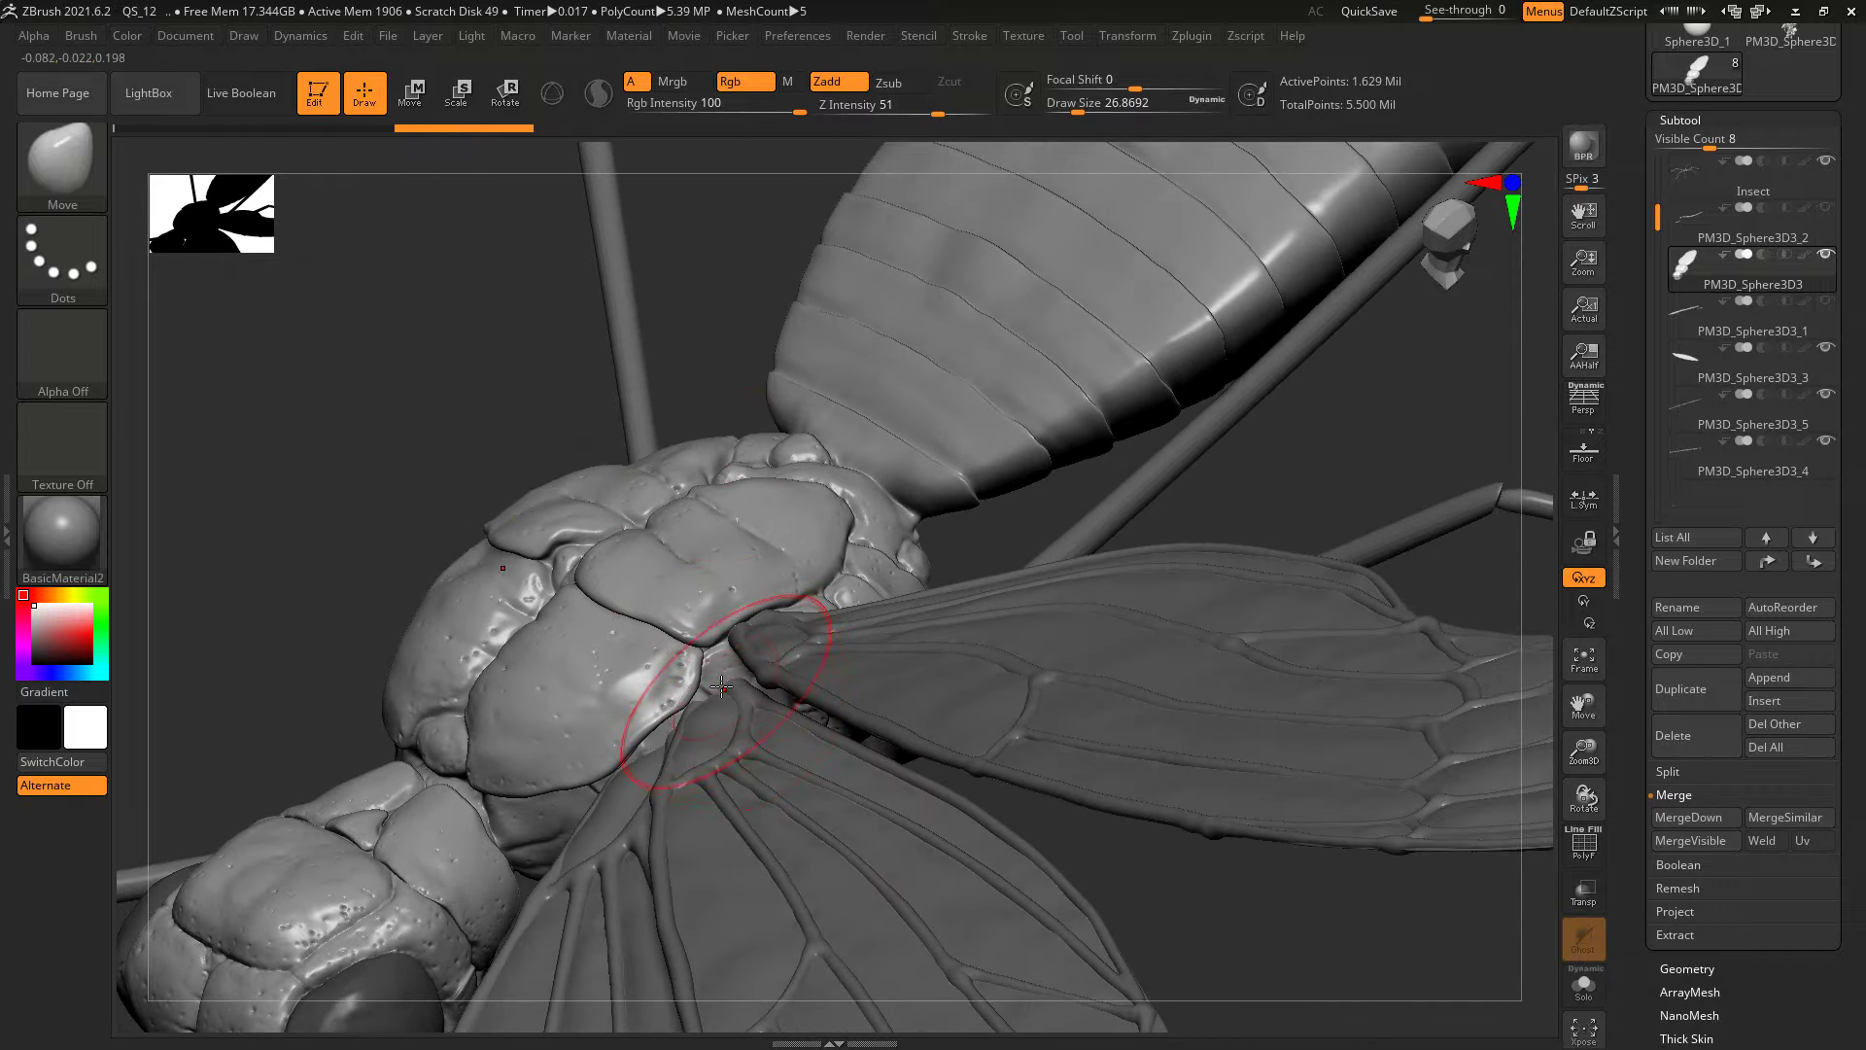
{"action": "mouse_move", "coordinate": [458, 471]}
{"action": "right_mouse_down"}
{"action": "mouse_move", "coordinate": [496, 409]}
{"action": "mouse_move", "coordinate": [723, 583]}
{"action": "right_mouse_up"}
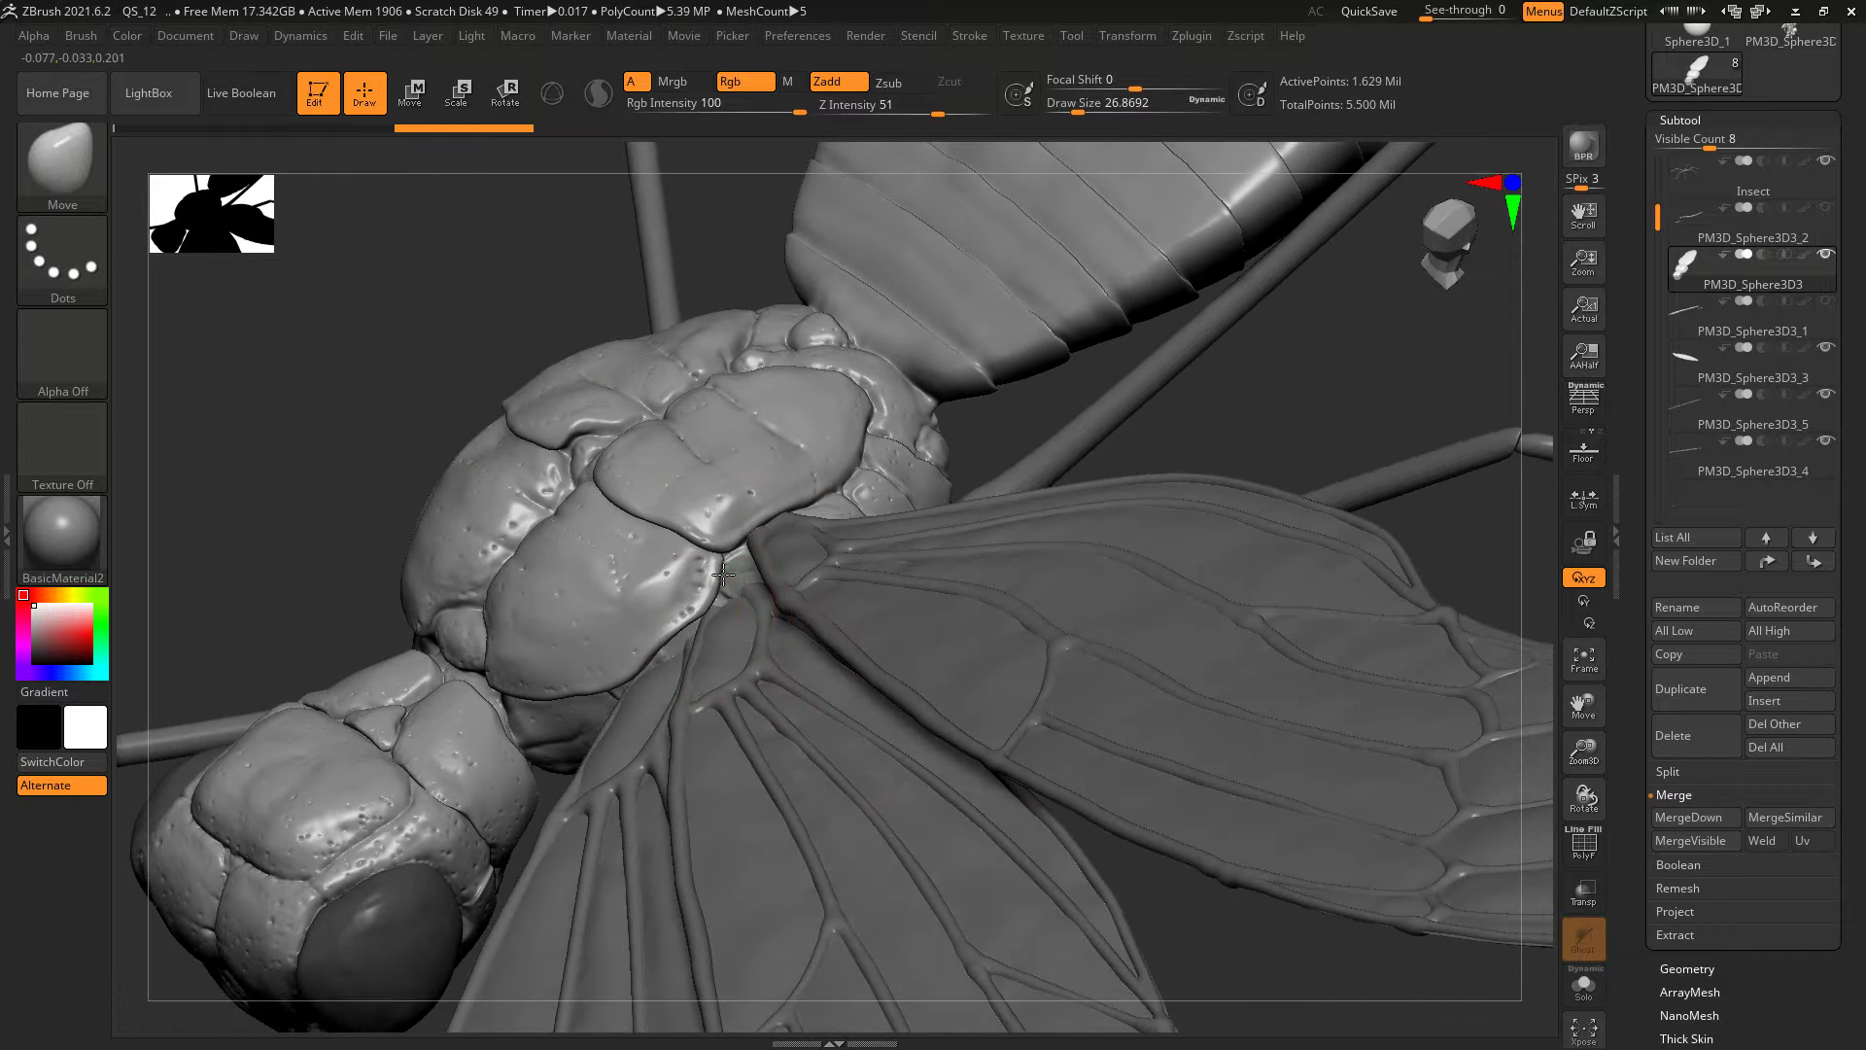
{"action": "key", "text": "]"}
{"action": "left_click", "coordinate": [767, 623], "text": "alt"}
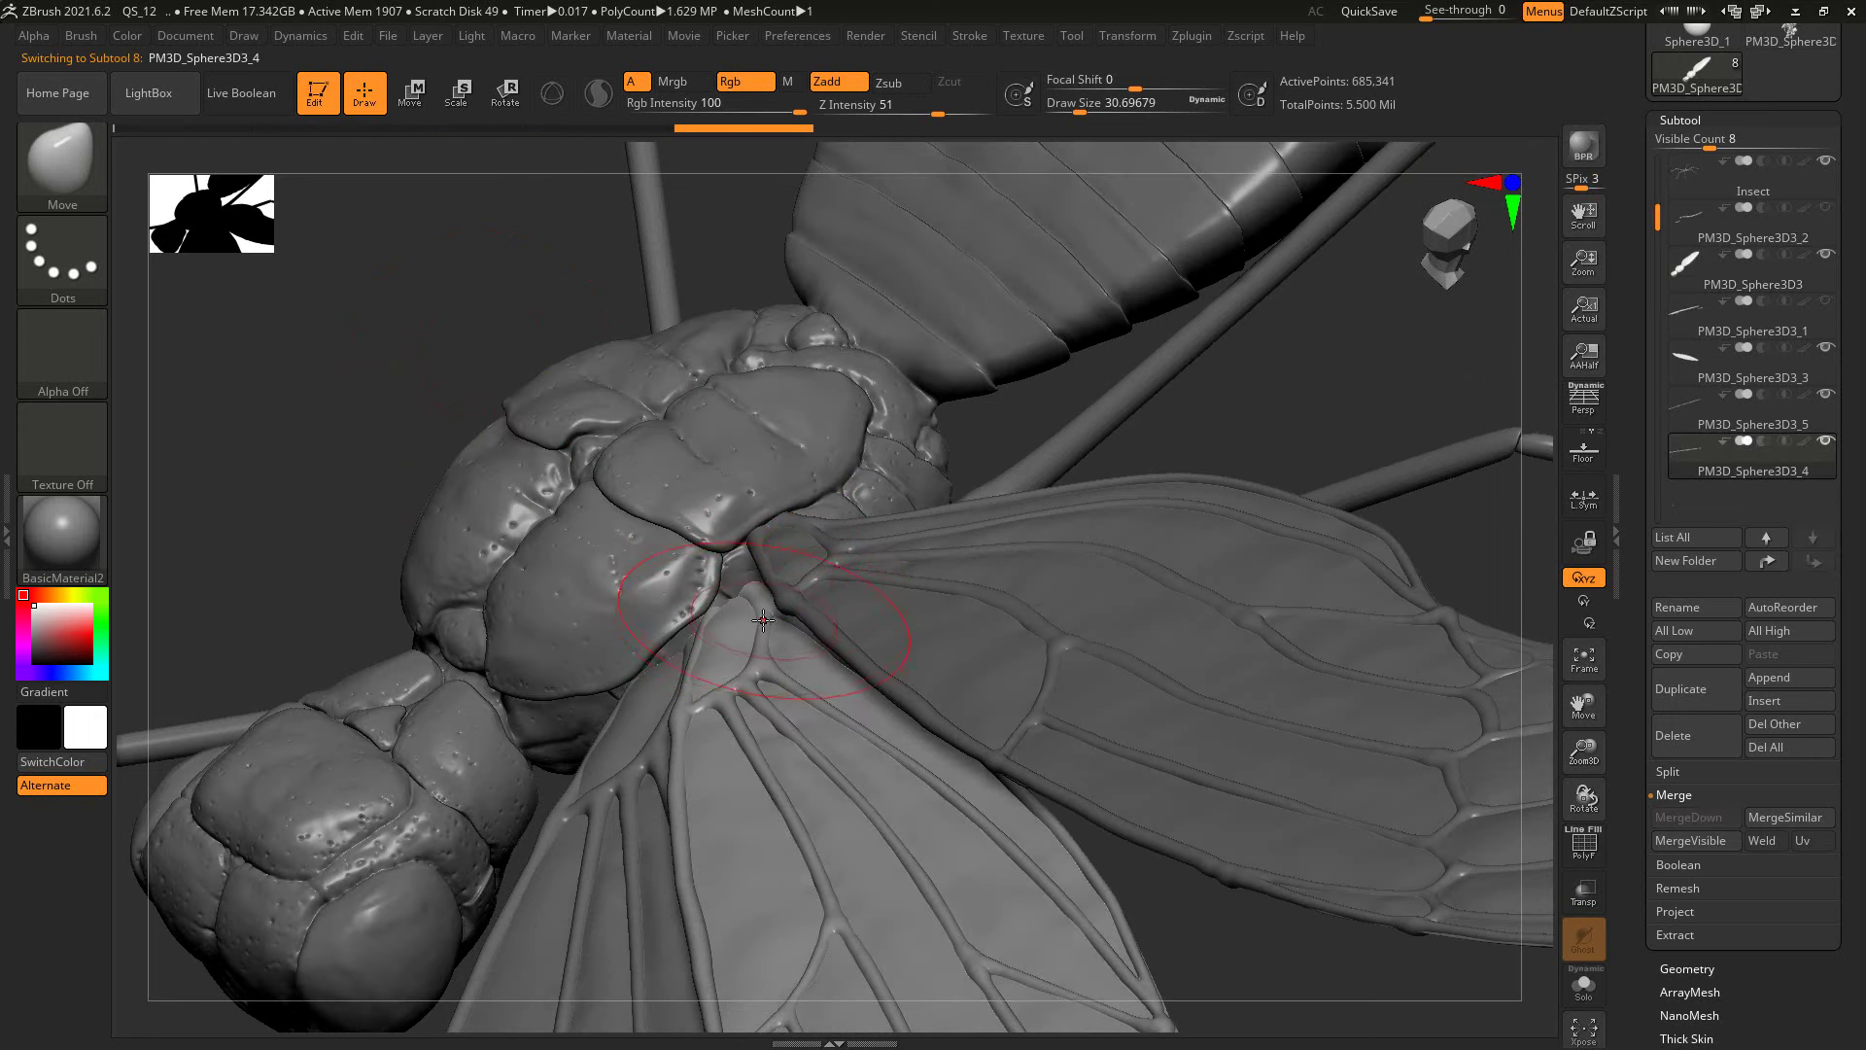
{"action": "key", "text": "s"}
{"action": "left_click_drag", "start_coordinate": [722, 609], "coordinate": [717, 610]}
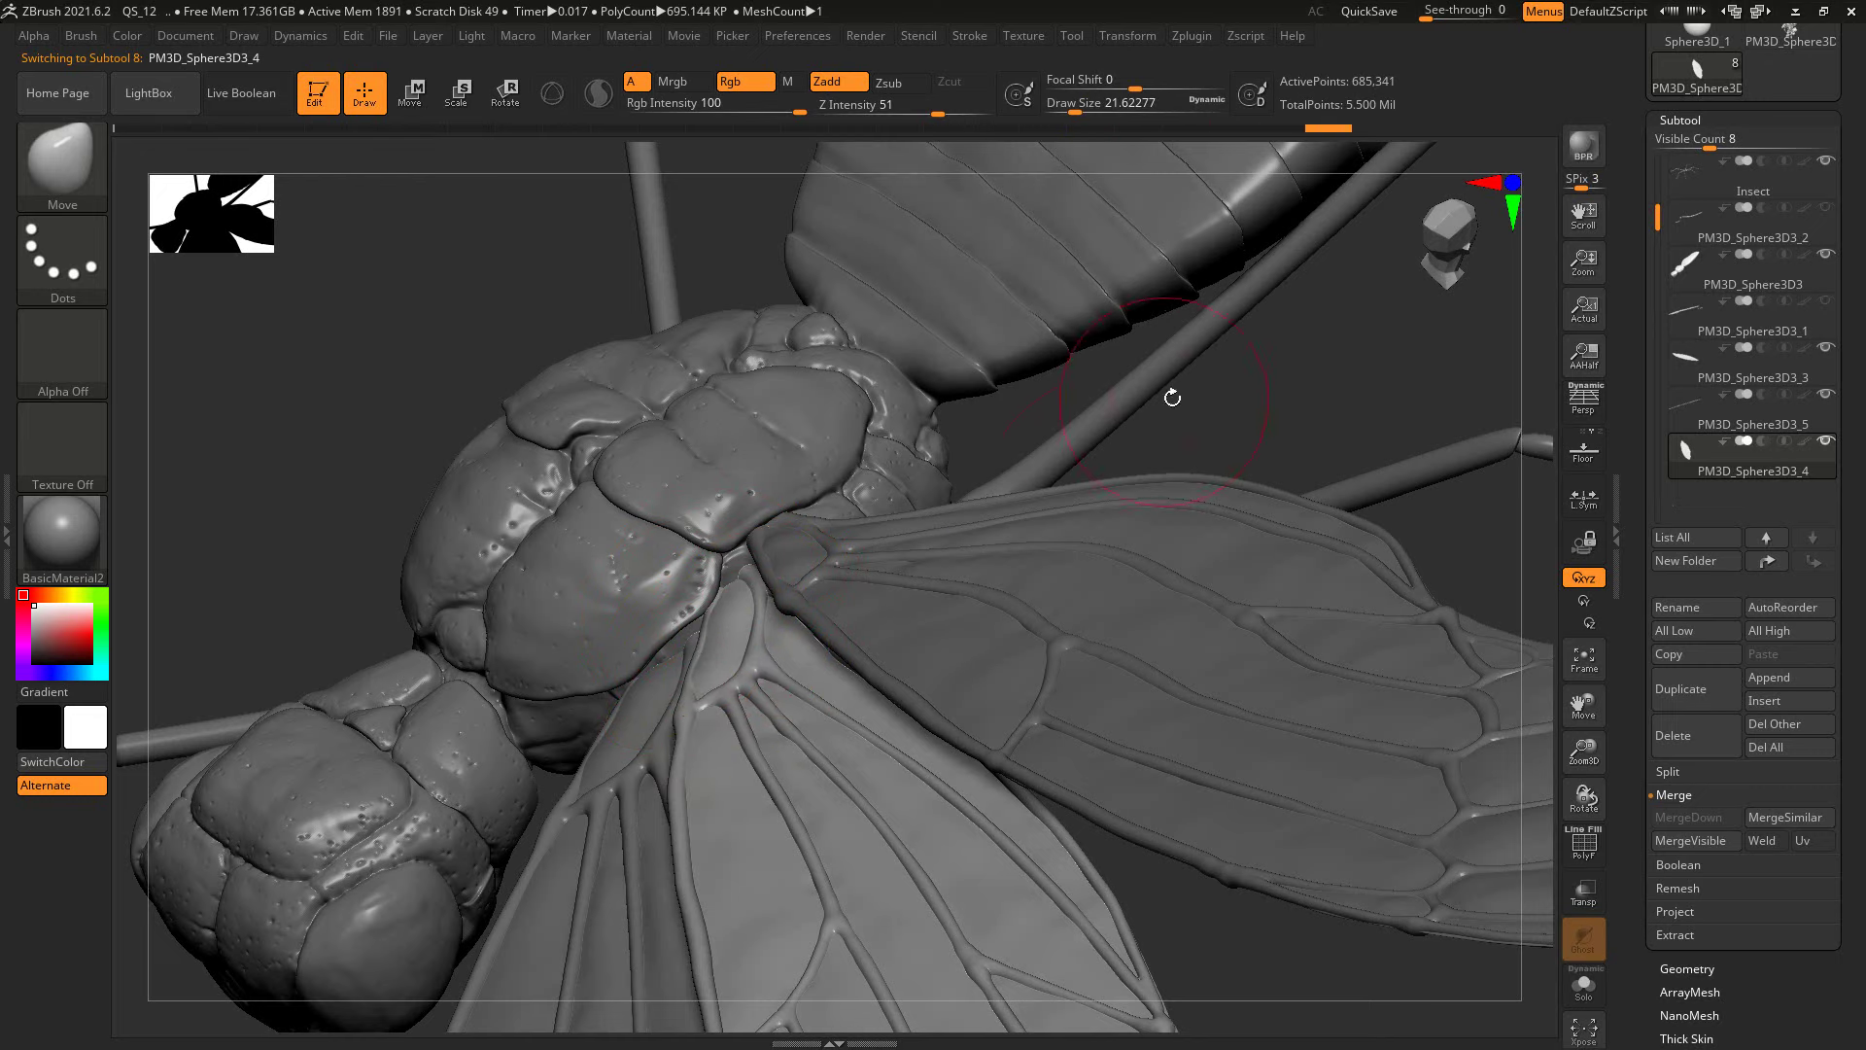
{"action": "left_click_drag", "start_coordinate": [1172, 398], "coordinate": [1229, 342]}
Step: Inspect wing PM3D_Sphere3D3_3 at brush size 48, then reselect the body subtool in side view
{"action": "left_click", "coordinate": [684, 654], "text": "alt"}
{"action": "key", "text": "]"}
{"action": "key", "text": "]"}
{"action": "key", "text": "]"}
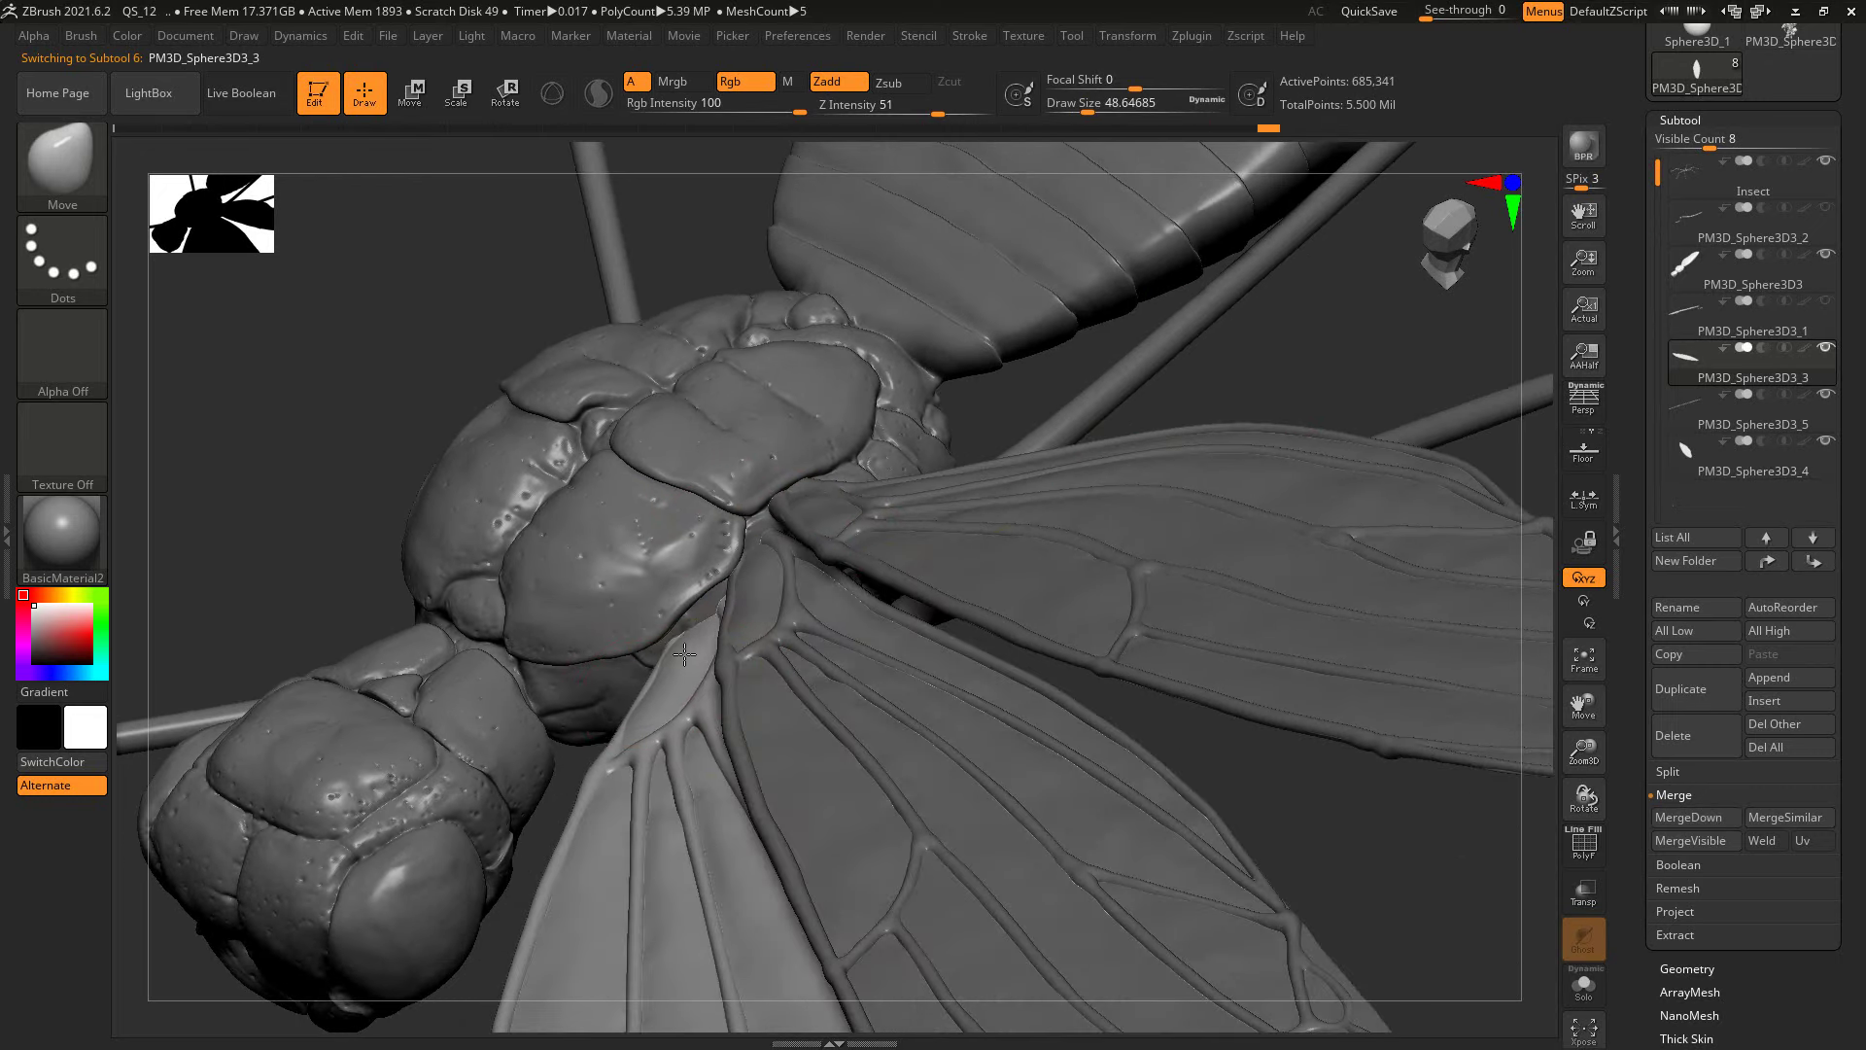
{"action": "left_click_drag", "start_coordinate": [467, 488], "coordinate": [727, 609]}
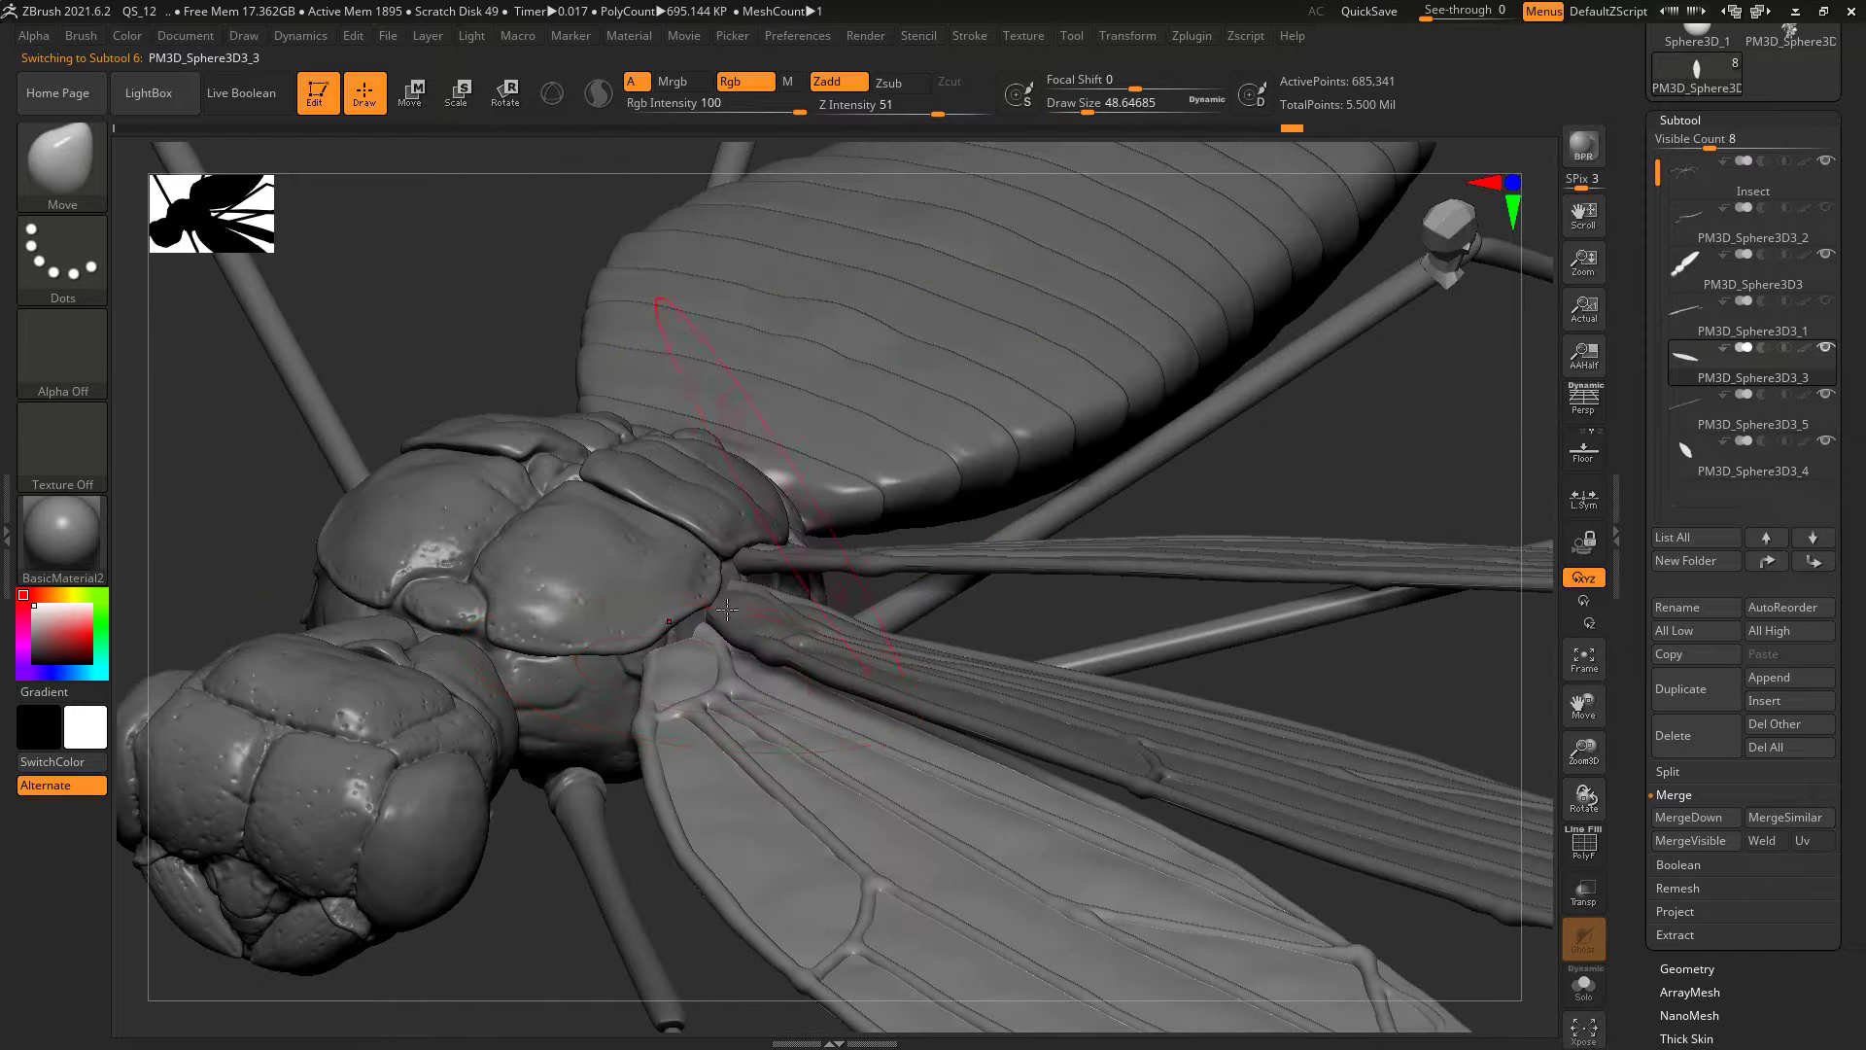
{"action": "mouse_move", "coordinate": [478, 254]}
{"action": "left_mouse_down"}
{"action": "mouse_move", "coordinate": [476, 135]}
{"action": "mouse_move", "coordinate": [878, 597]}
{"action": "mouse_move", "coordinate": [847, 816]}
{"action": "left_mouse_up"}
{"action": "key", "text": "w"}
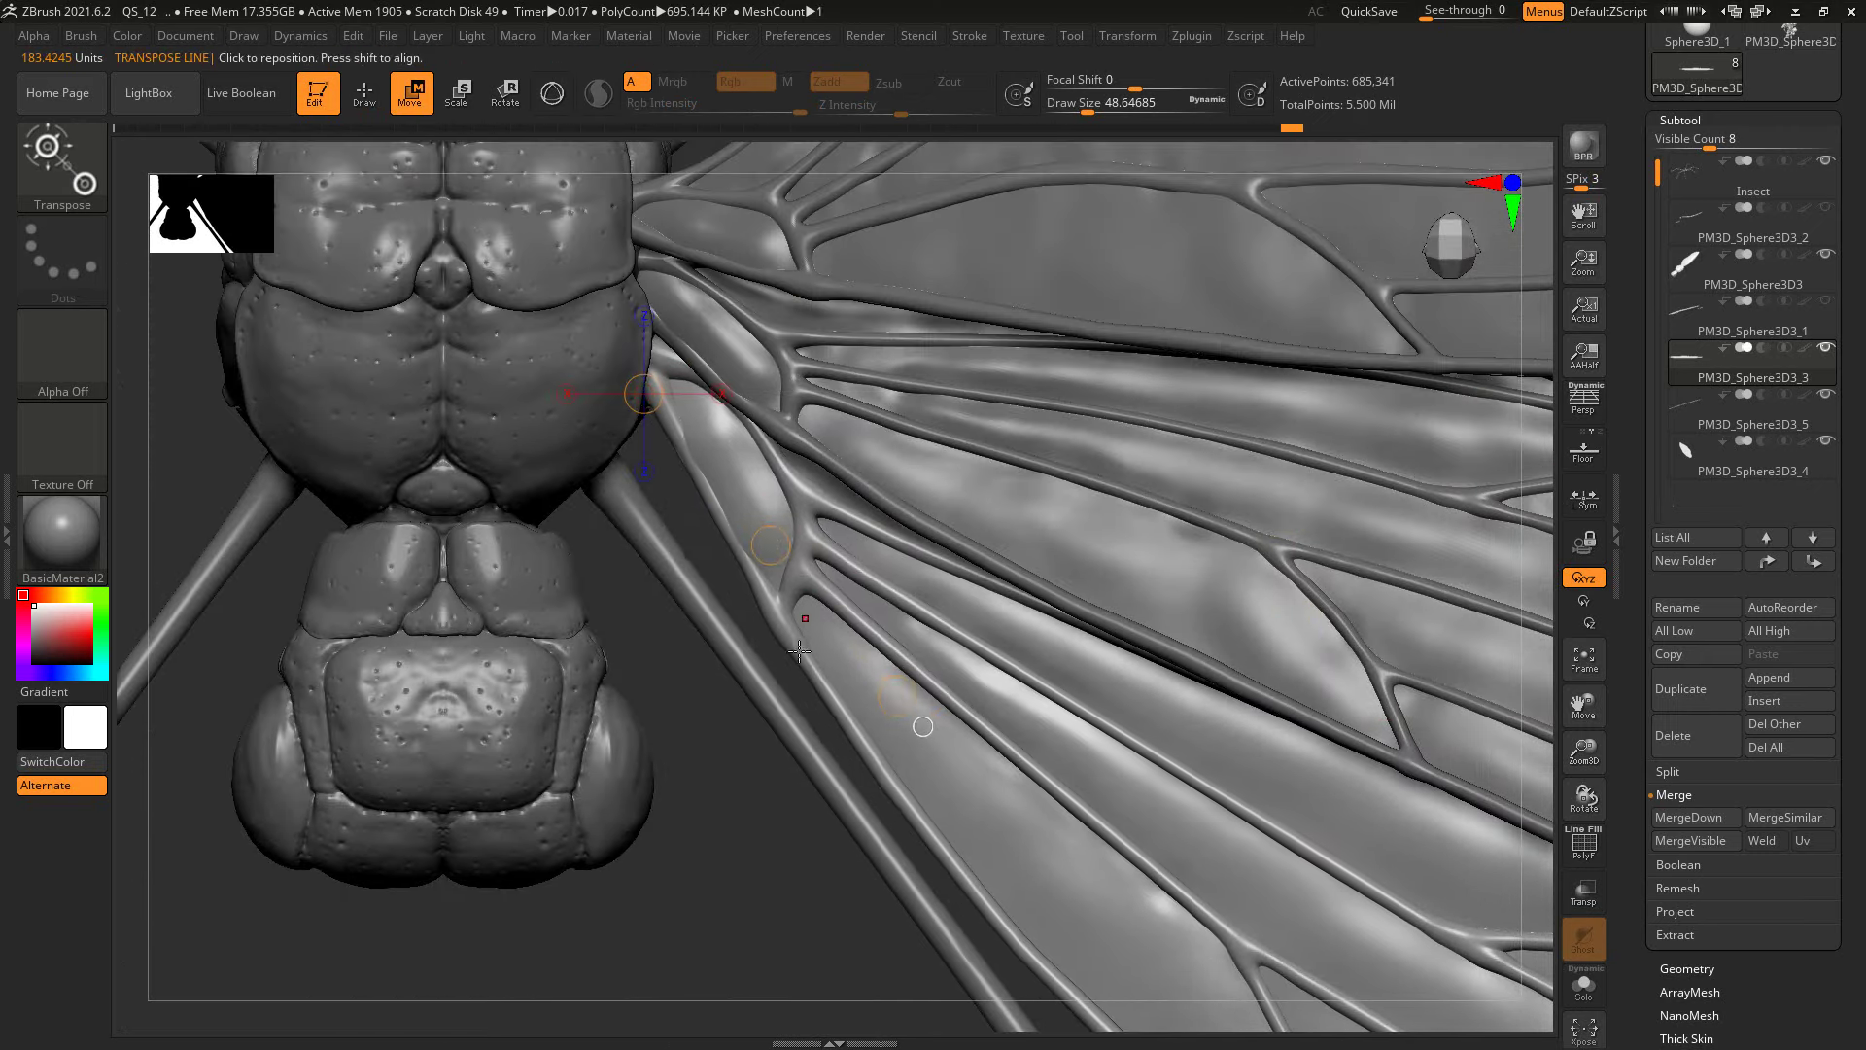
{"action": "left_click_drag", "start_coordinate": [817, 577], "coordinate": [732, 683]}
{"action": "key", "text": "q"}
{"action": "left_click", "coordinate": [657, 507], "text": "alt"}
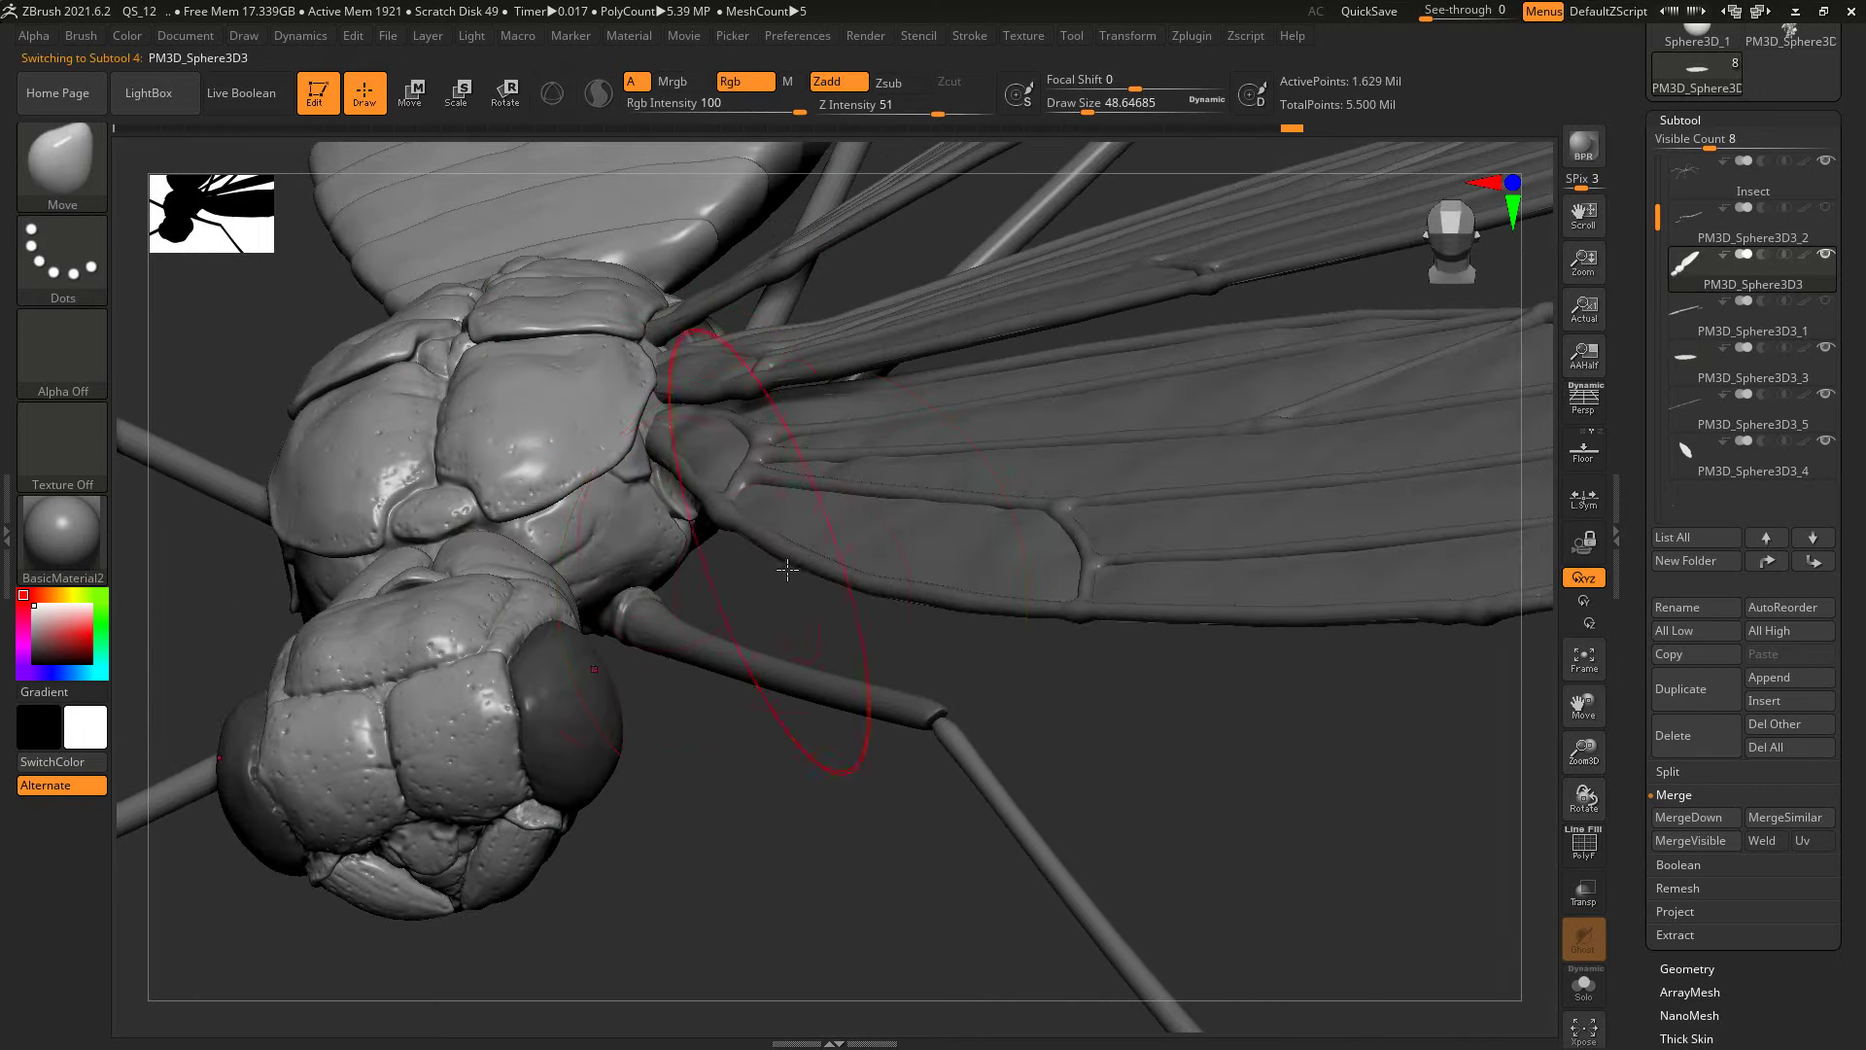
{"action": "left_click_drag", "start_coordinate": [657, 507], "coordinate": [55, 206]}
Step: Build up a small clay bump on the thorax with ClayBuildup, brush size about 3.7
{"action": "left_click", "coordinate": [55, 207]}
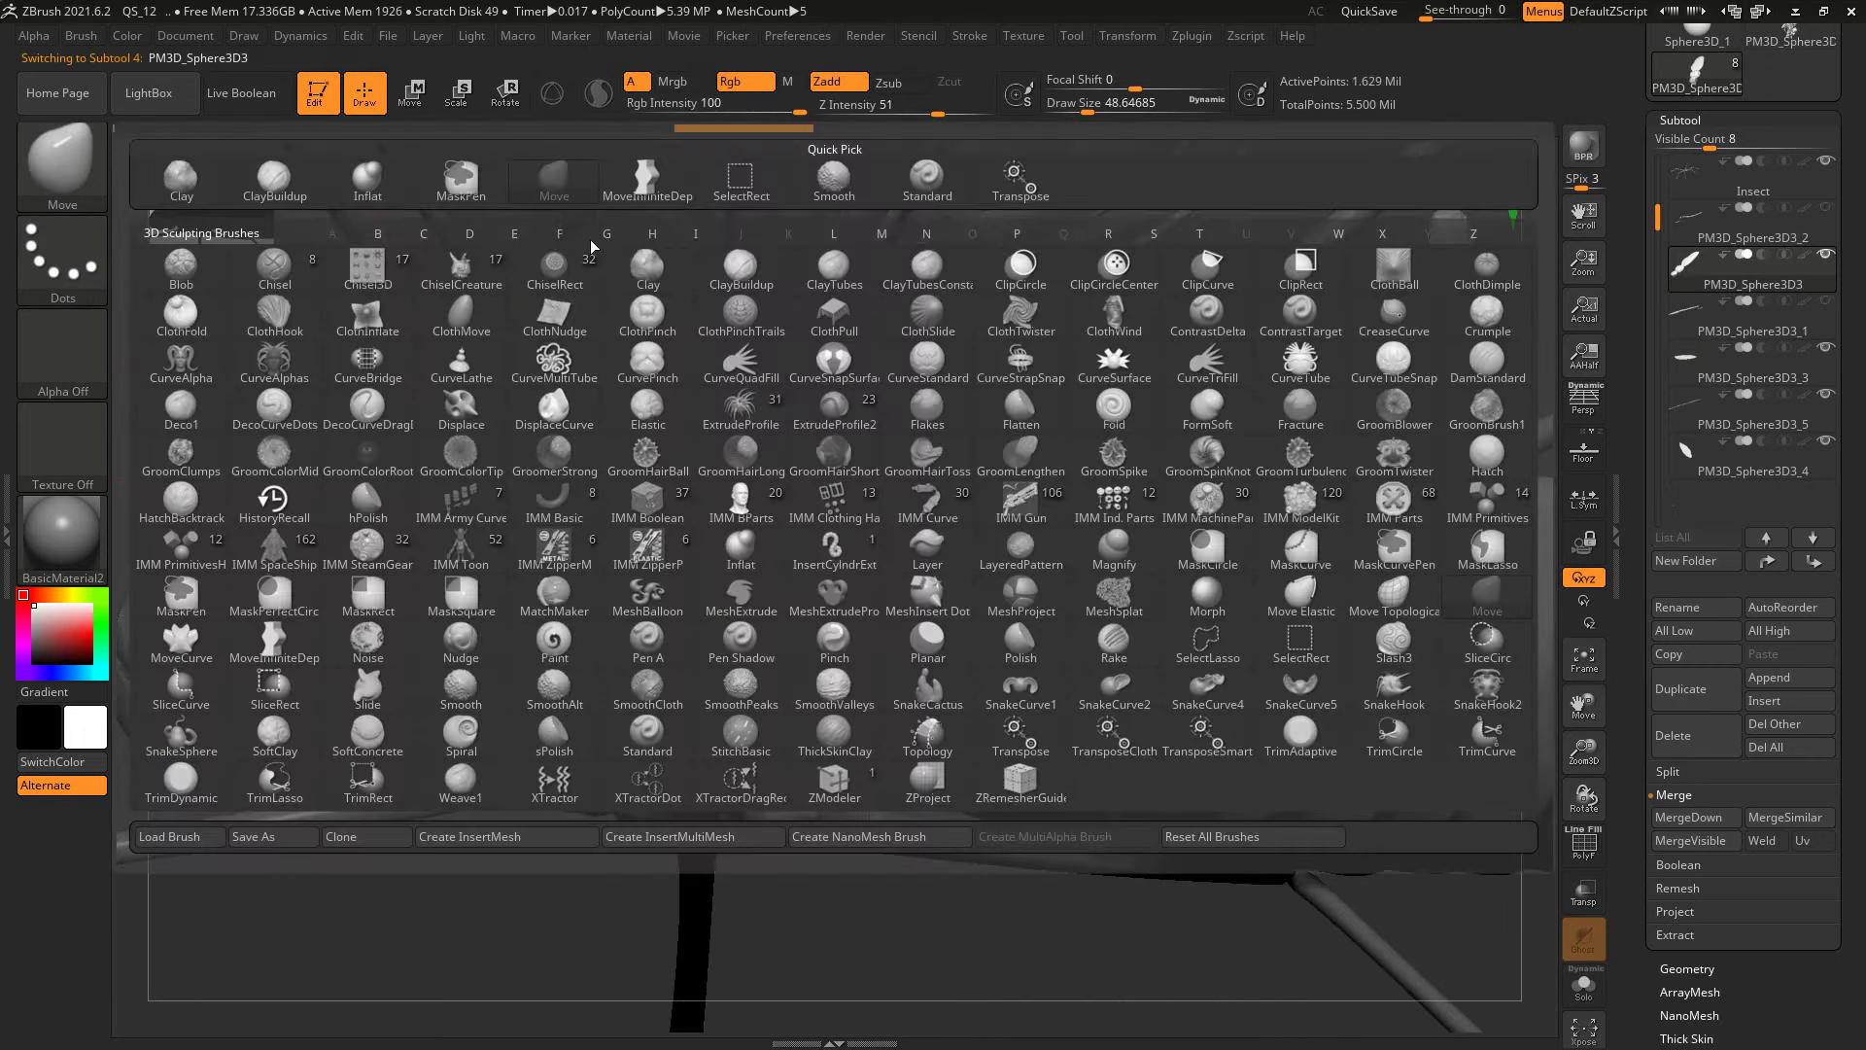
{"action": "left_click", "coordinate": [275, 187]}
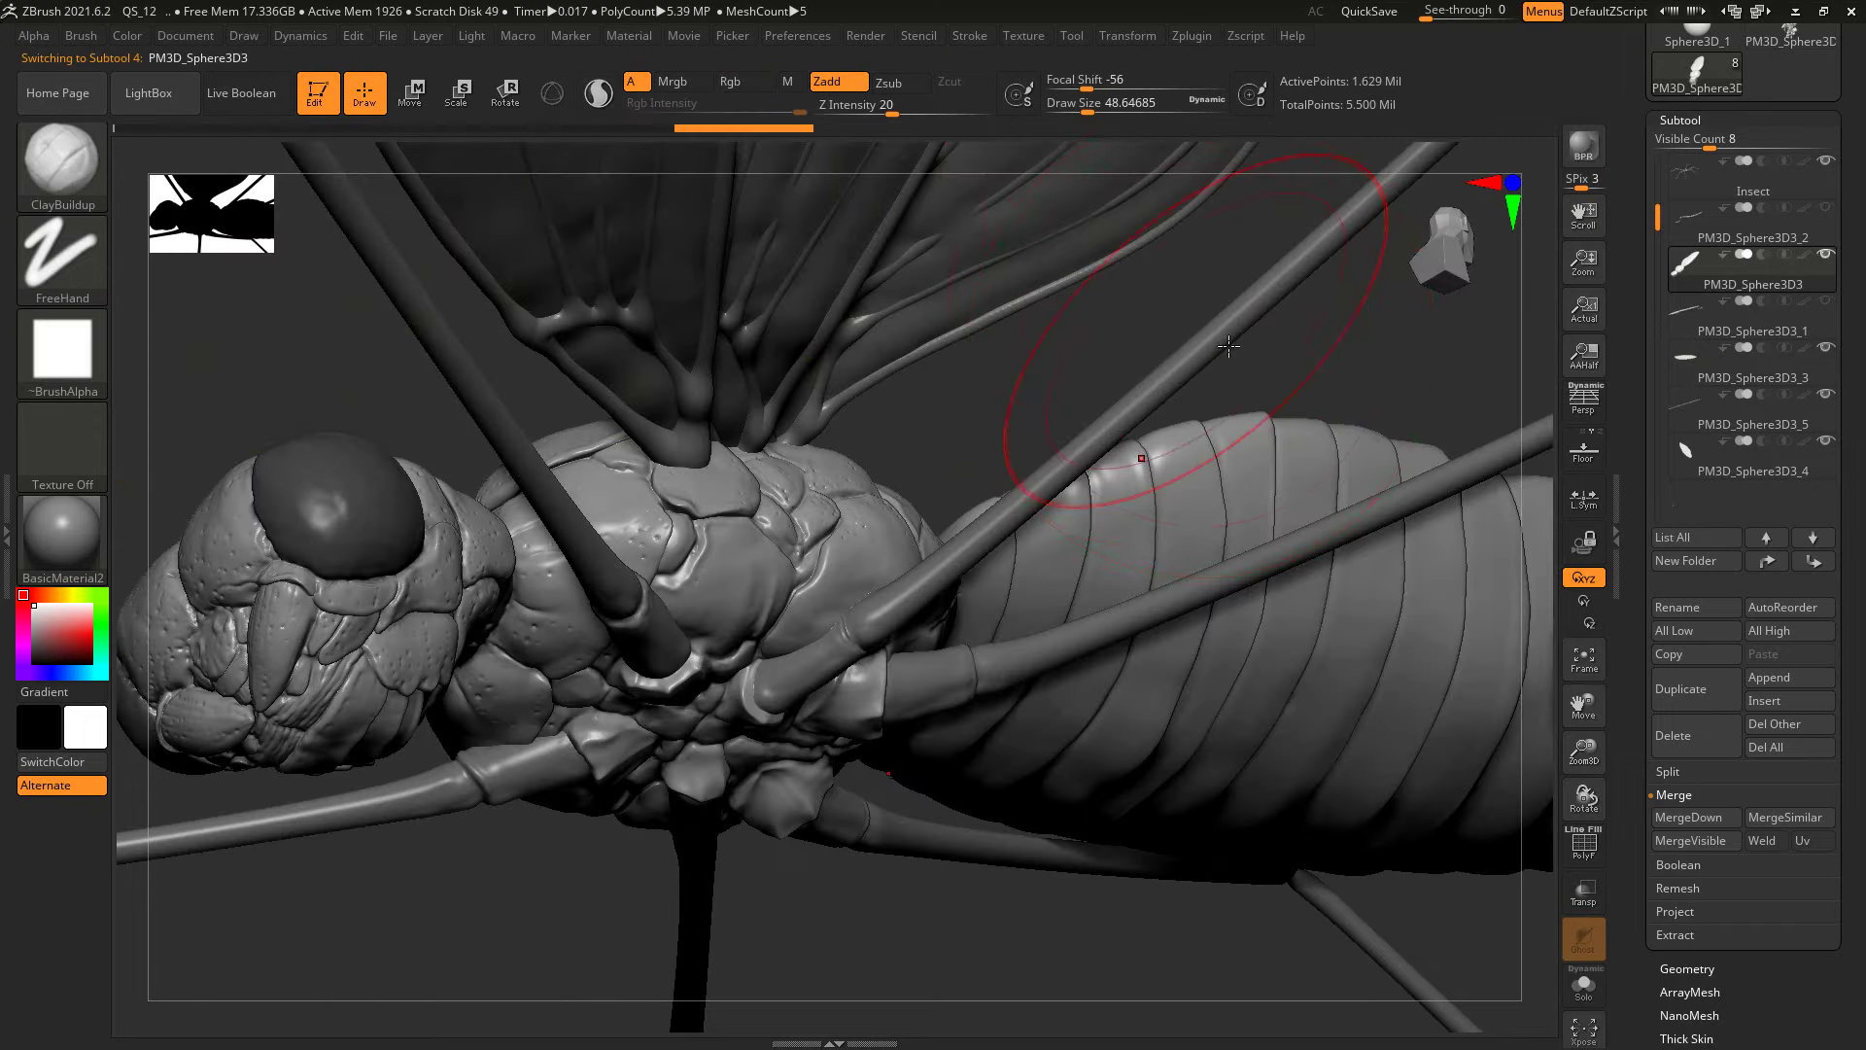
{"action": "mouse_move", "coordinate": [1177, 316]}
{"action": "left_mouse_down"}
{"action": "mouse_move", "coordinate": [1125, 341]}
{"action": "mouse_move", "coordinate": [1396, 583]}
{"action": "left_mouse_up"}
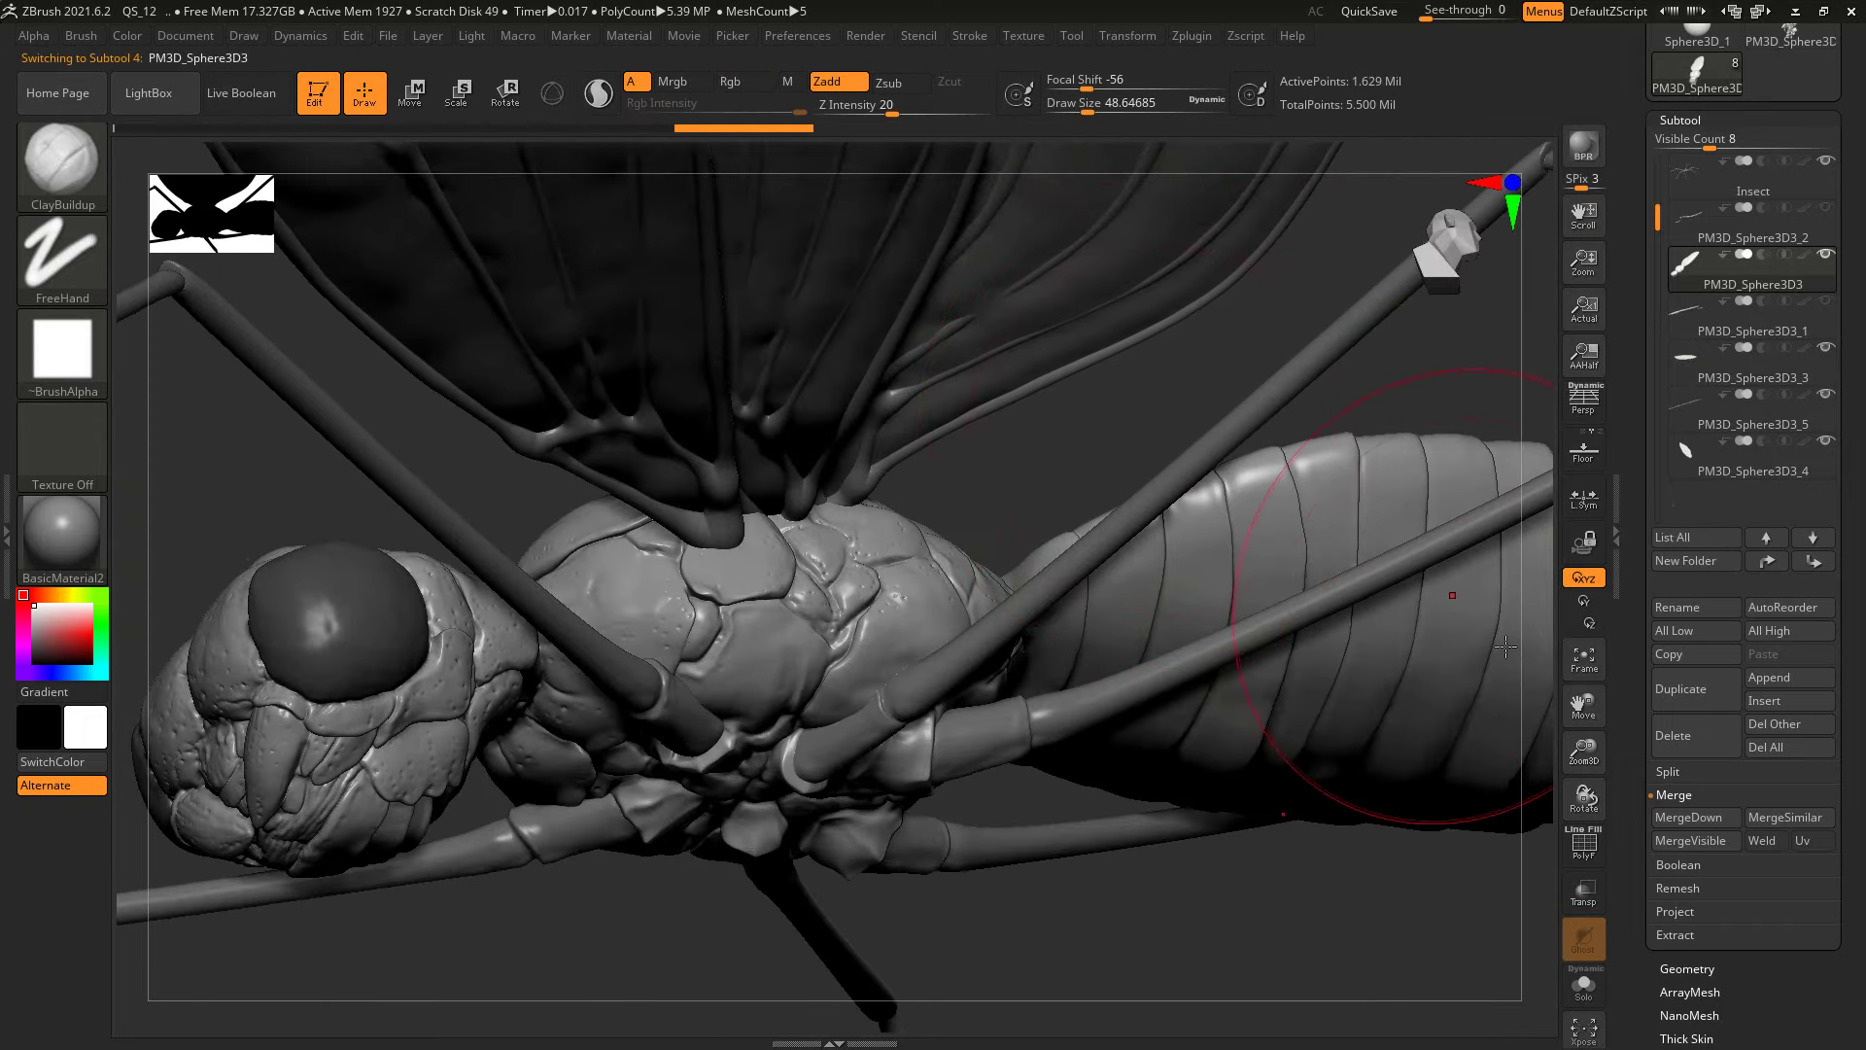
{"action": "left_click_drag", "start_coordinate": [1583, 754], "coordinate": [765, 546]}
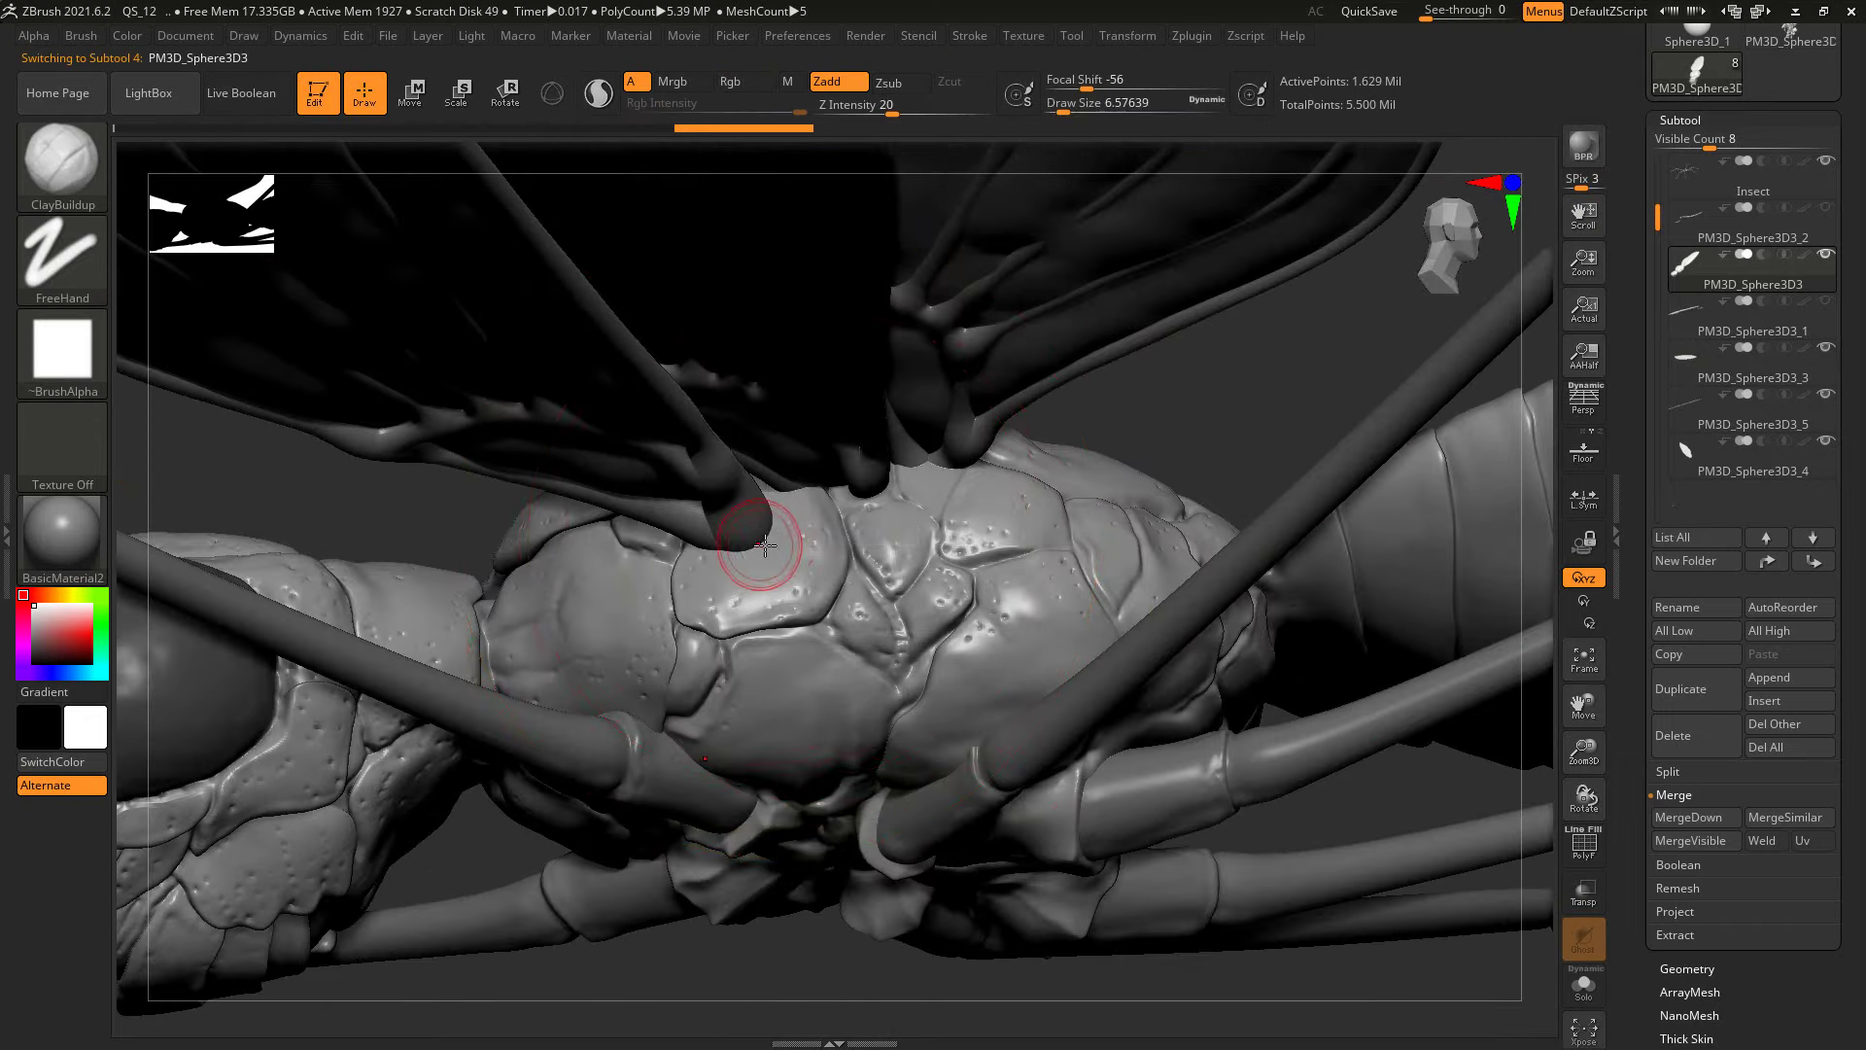
{"action": "left_click_drag", "start_coordinate": [776, 533], "coordinate": [723, 550]}
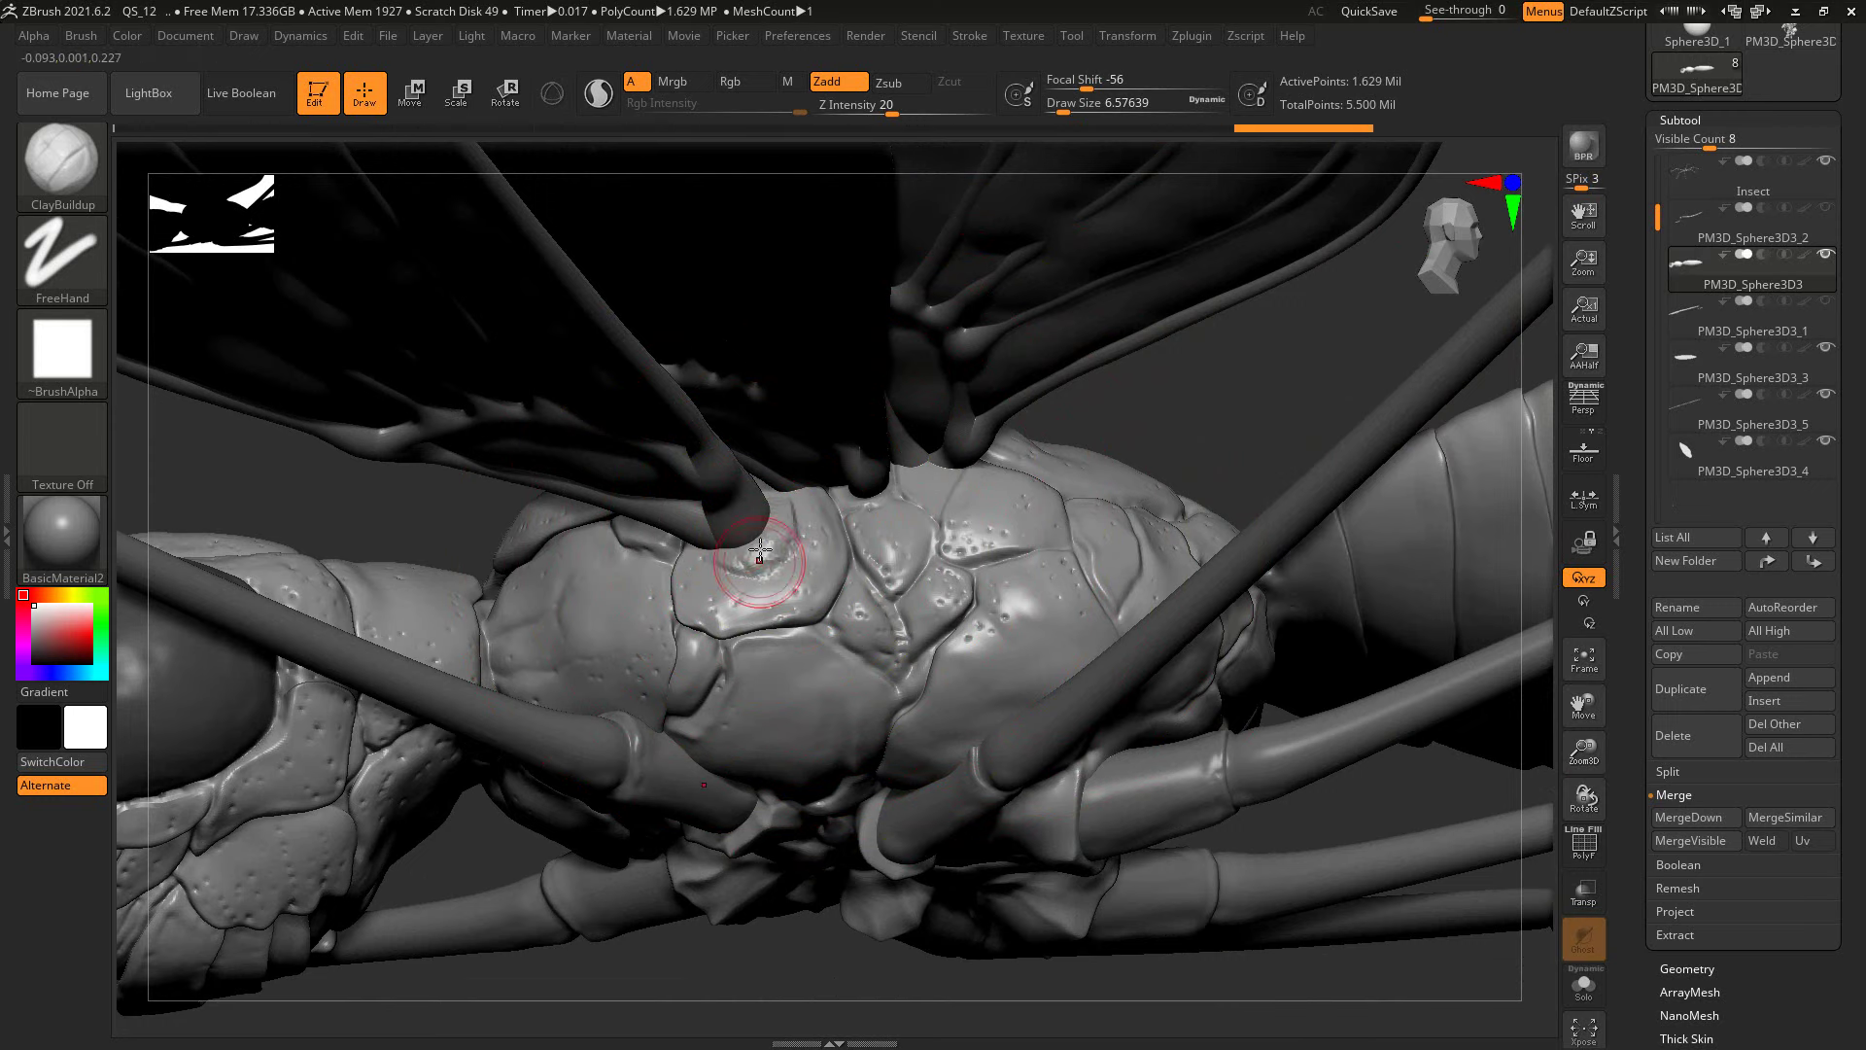
{"action": "key", "text": "bracketleft"}
{"action": "left_click_drag", "start_coordinate": [768, 533], "coordinate": [745, 561], "text": "shift"}
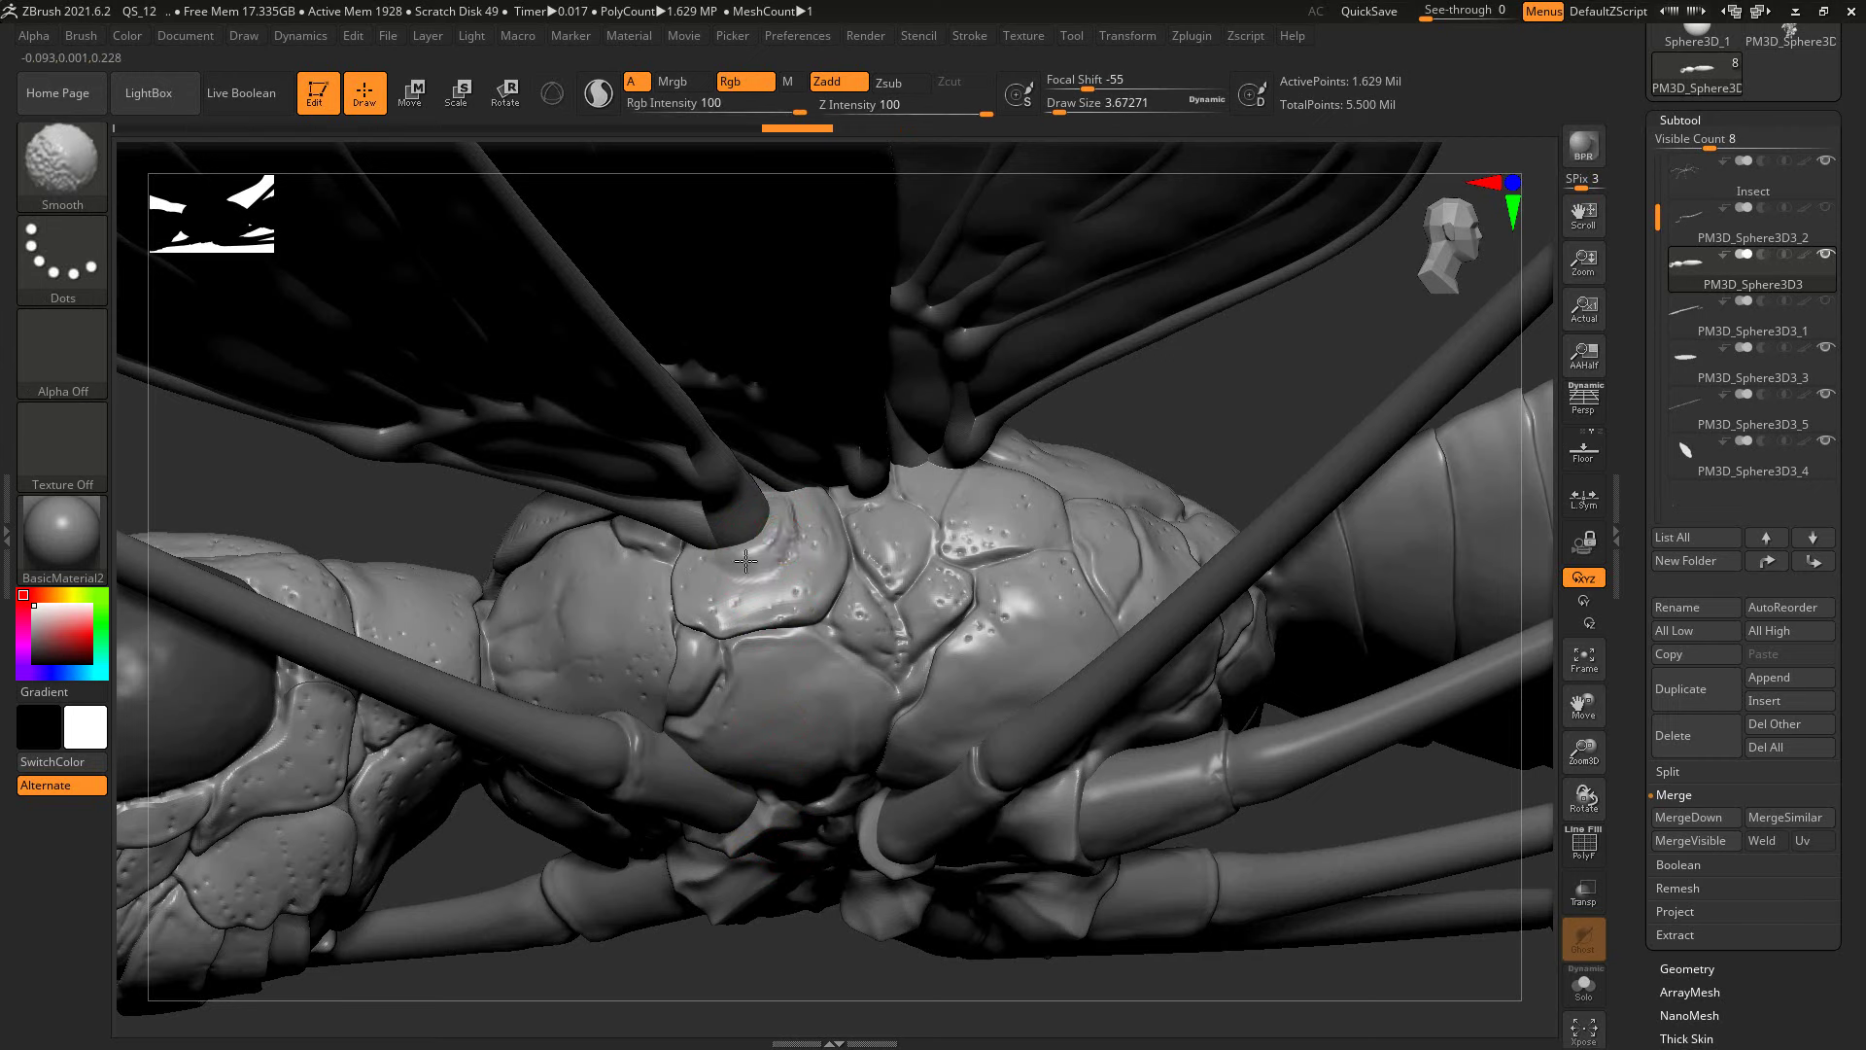
{"action": "right_click_drag", "start_coordinate": [799, 512], "coordinate": [785, 510]}
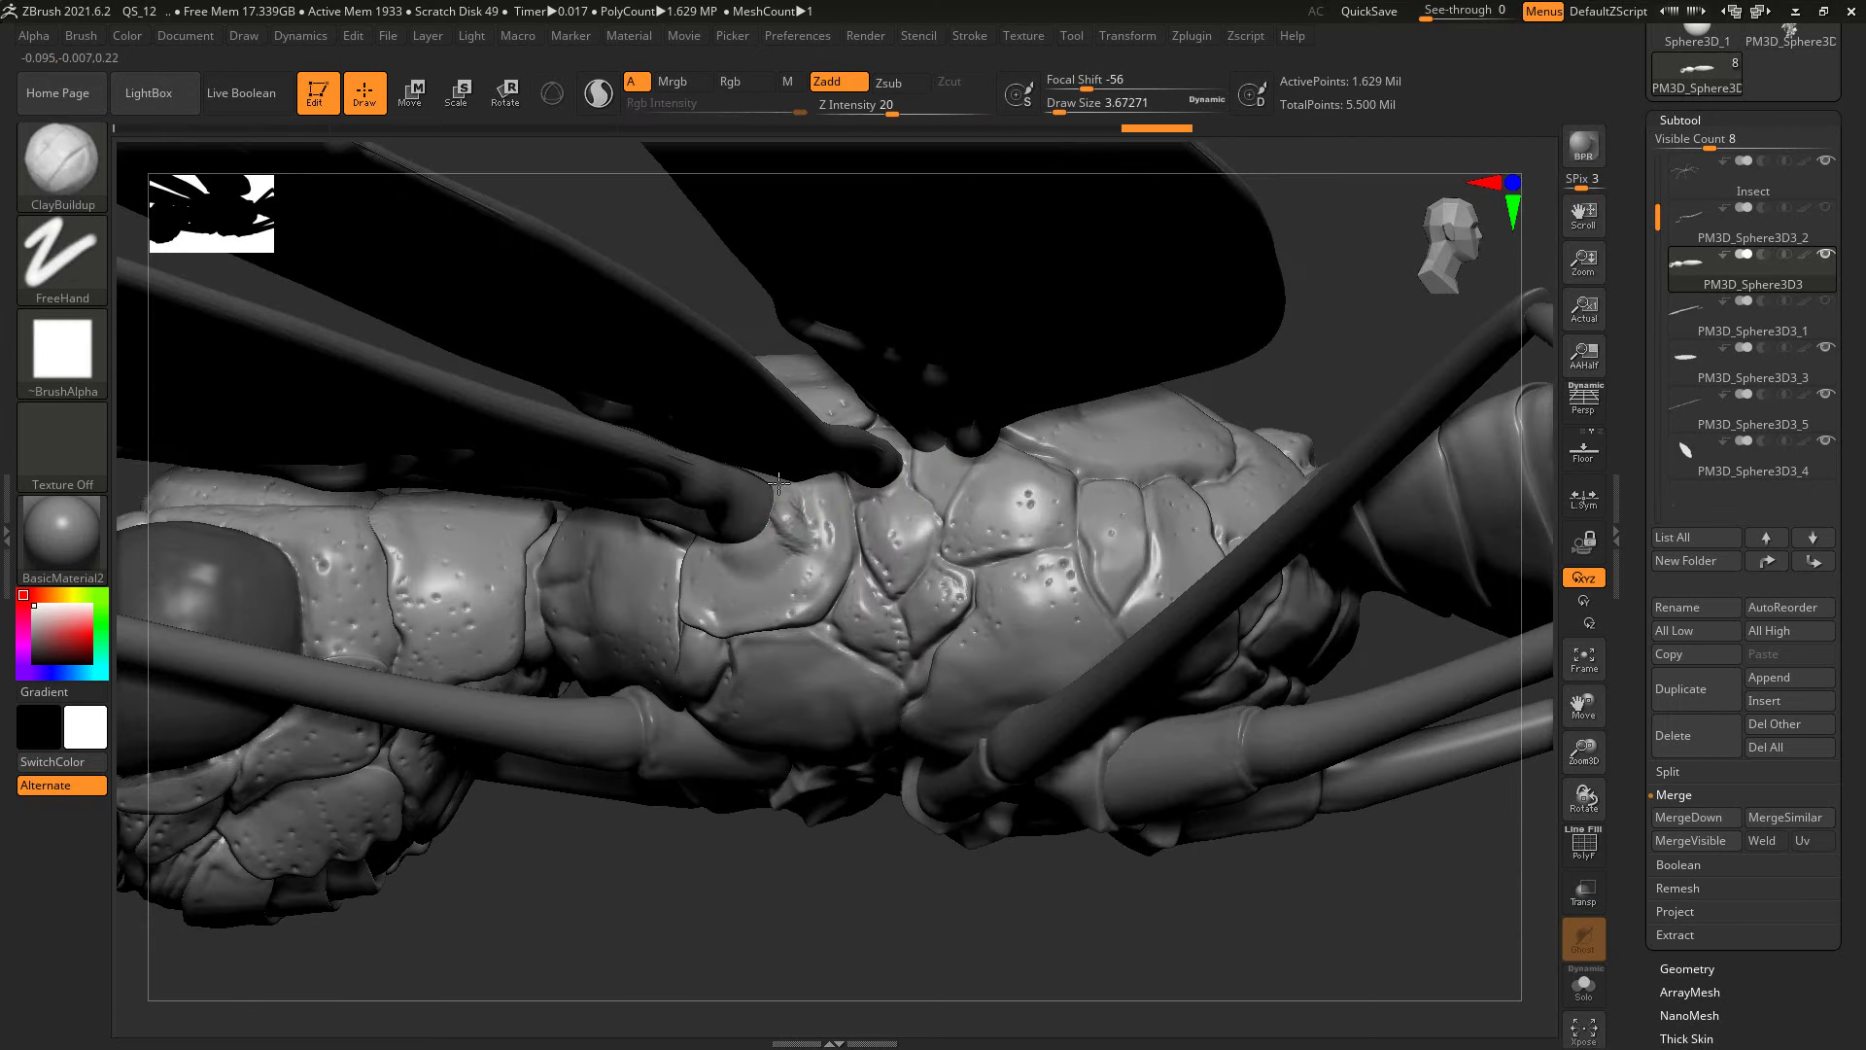
Step: Shift-smooth the thorax plates around the leg joints, undoing one bad stroke
{"action": "key", "text": "shift"}
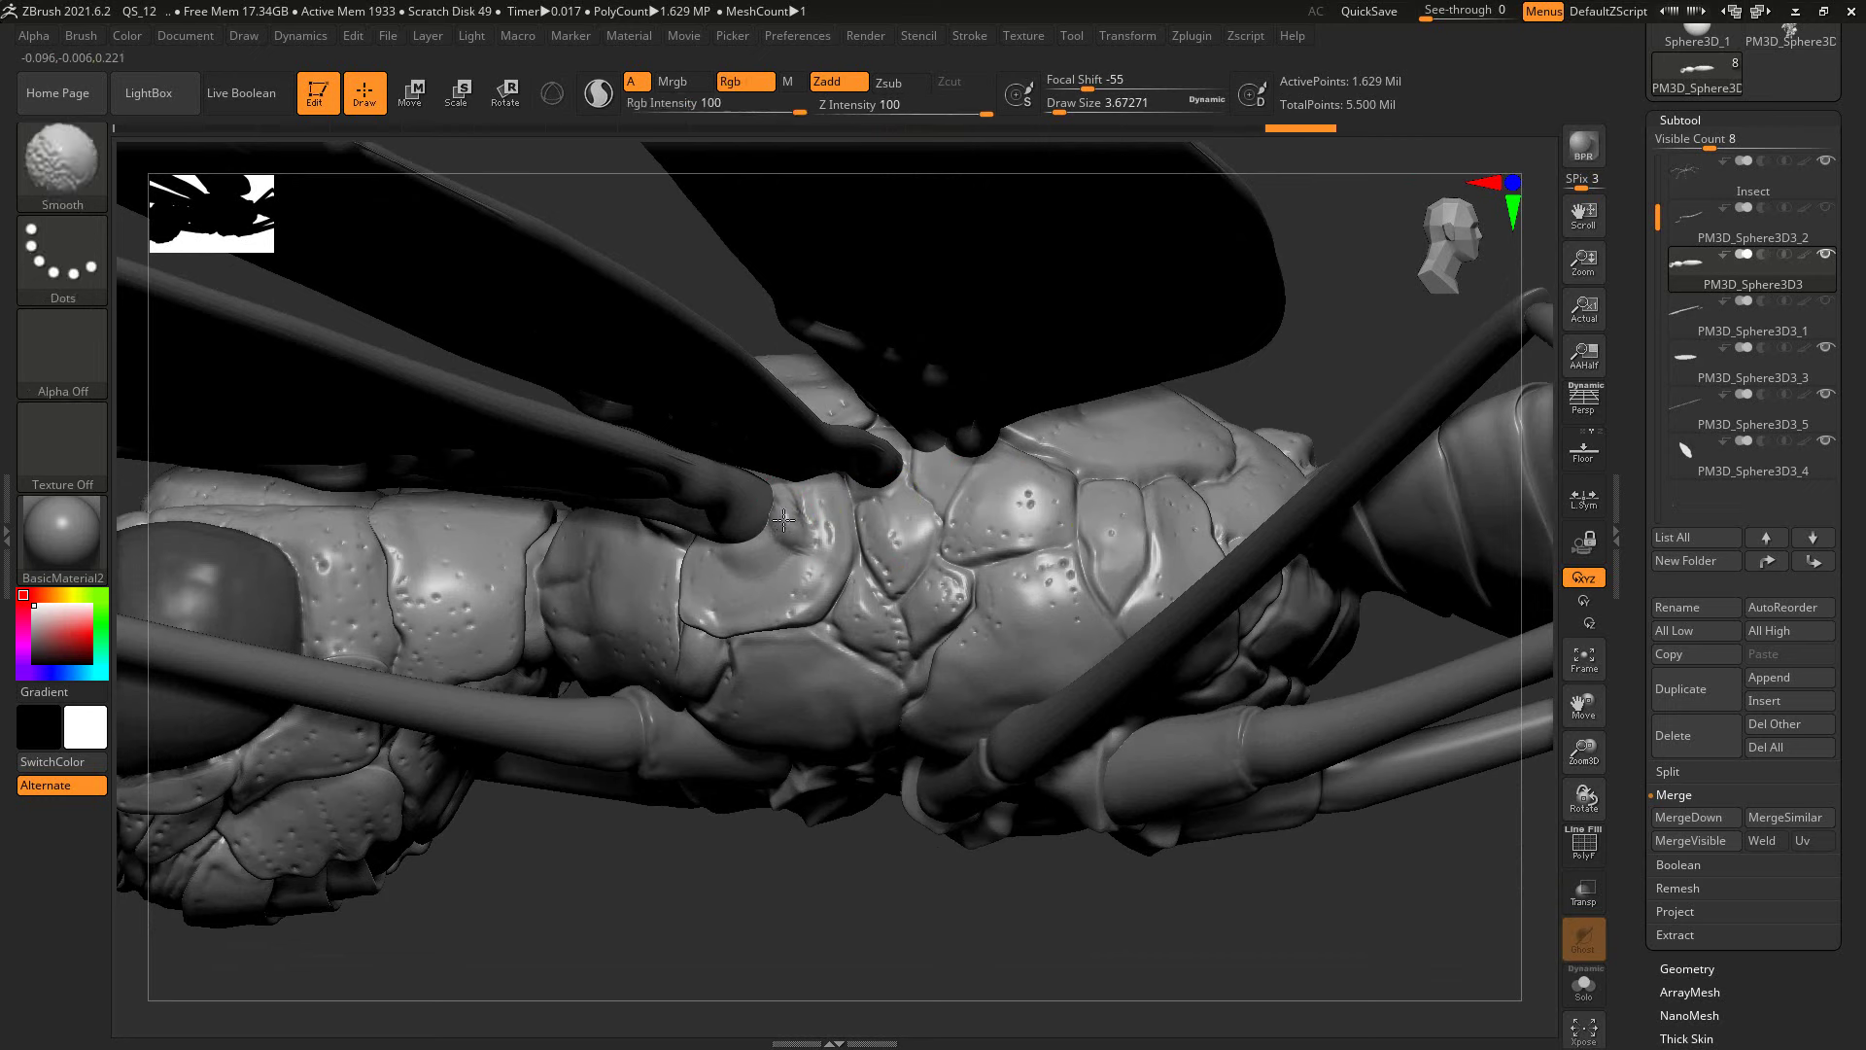
{"action": "left_click_drag", "start_coordinate": [785, 496], "coordinate": [854, 470], "text": "shift"}
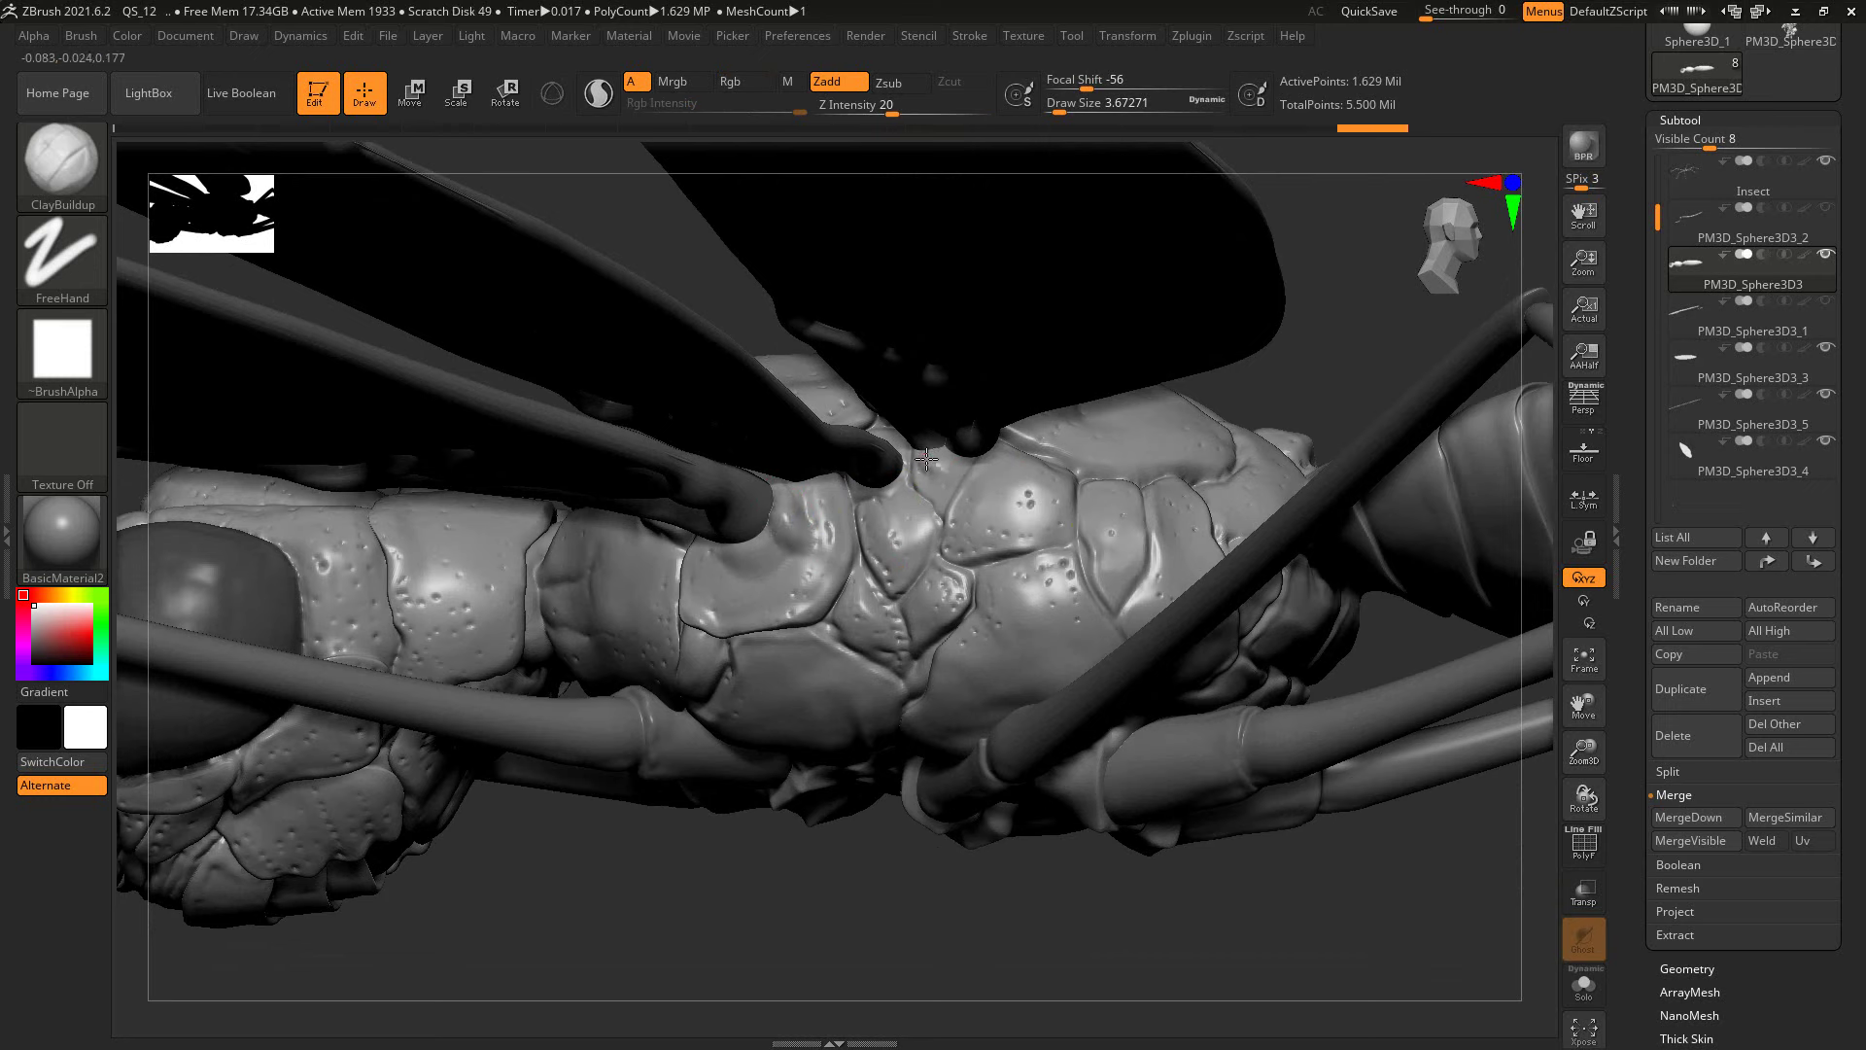
{"action": "left_click", "coordinate": [973, 468]}
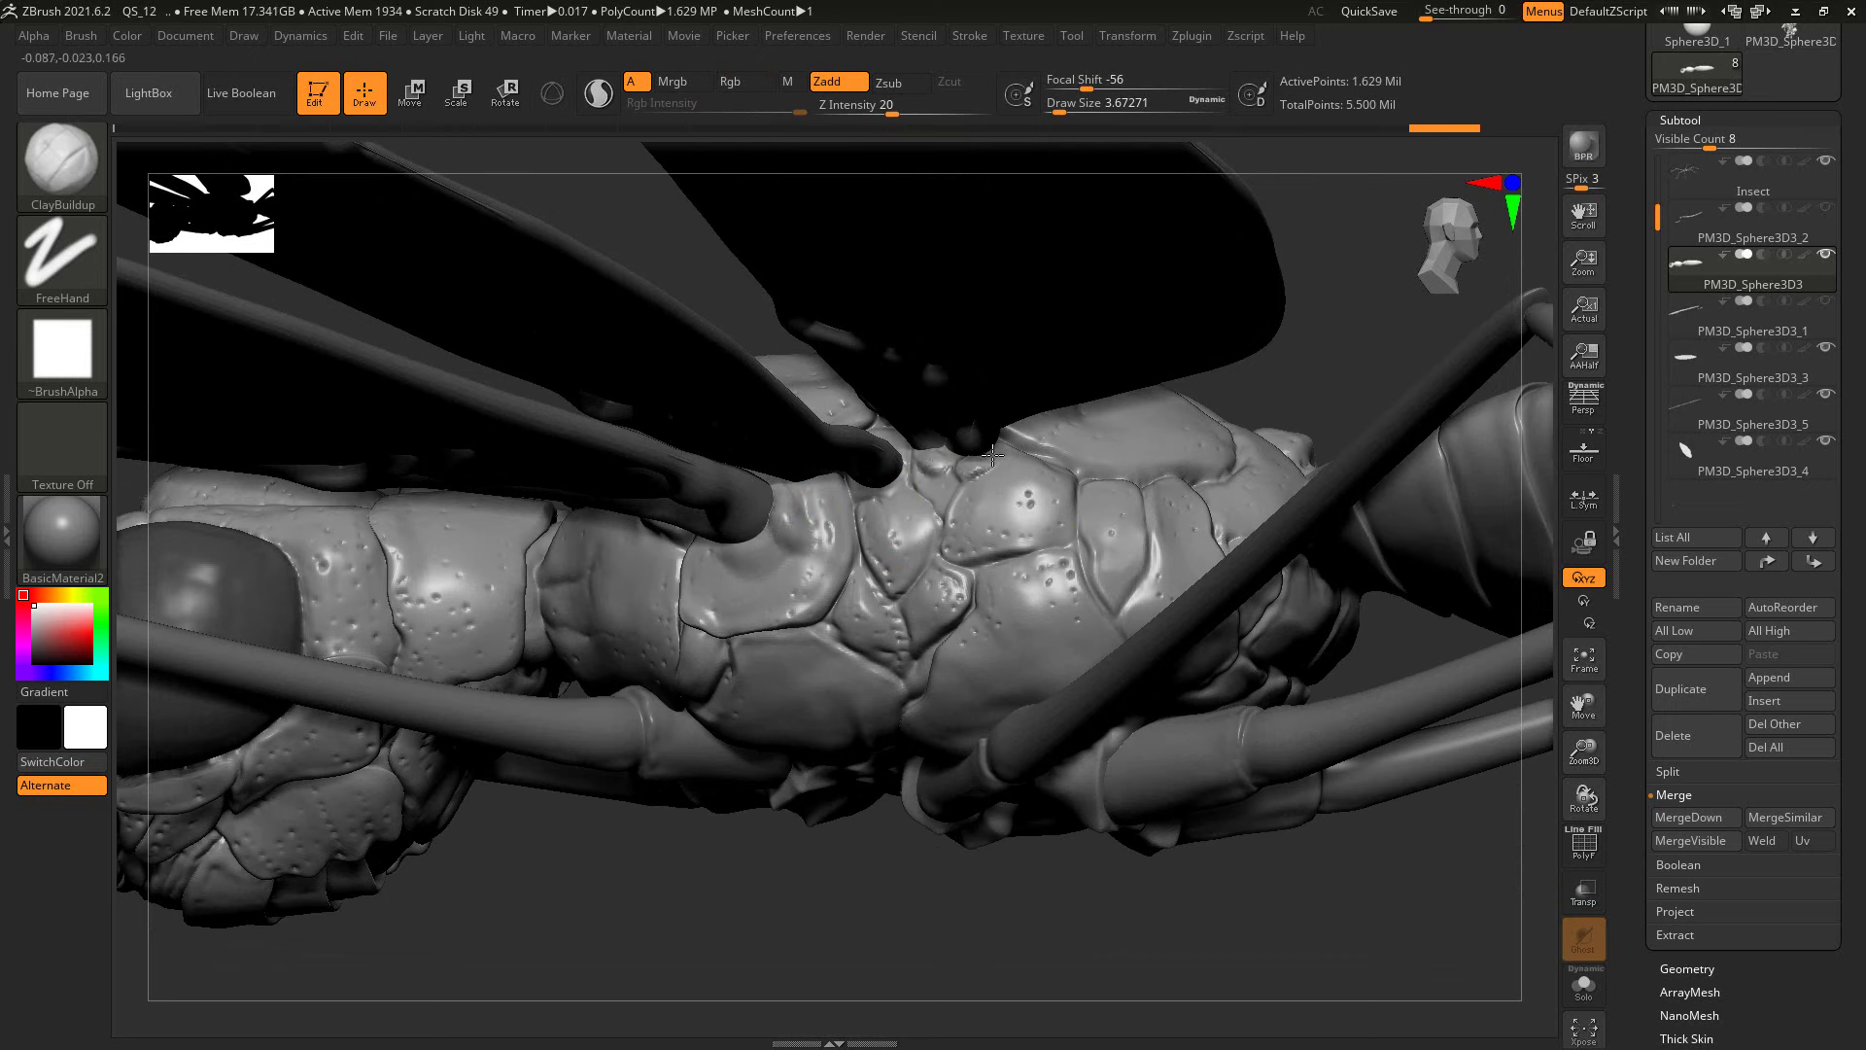
{"action": "key", "text": "shift"}
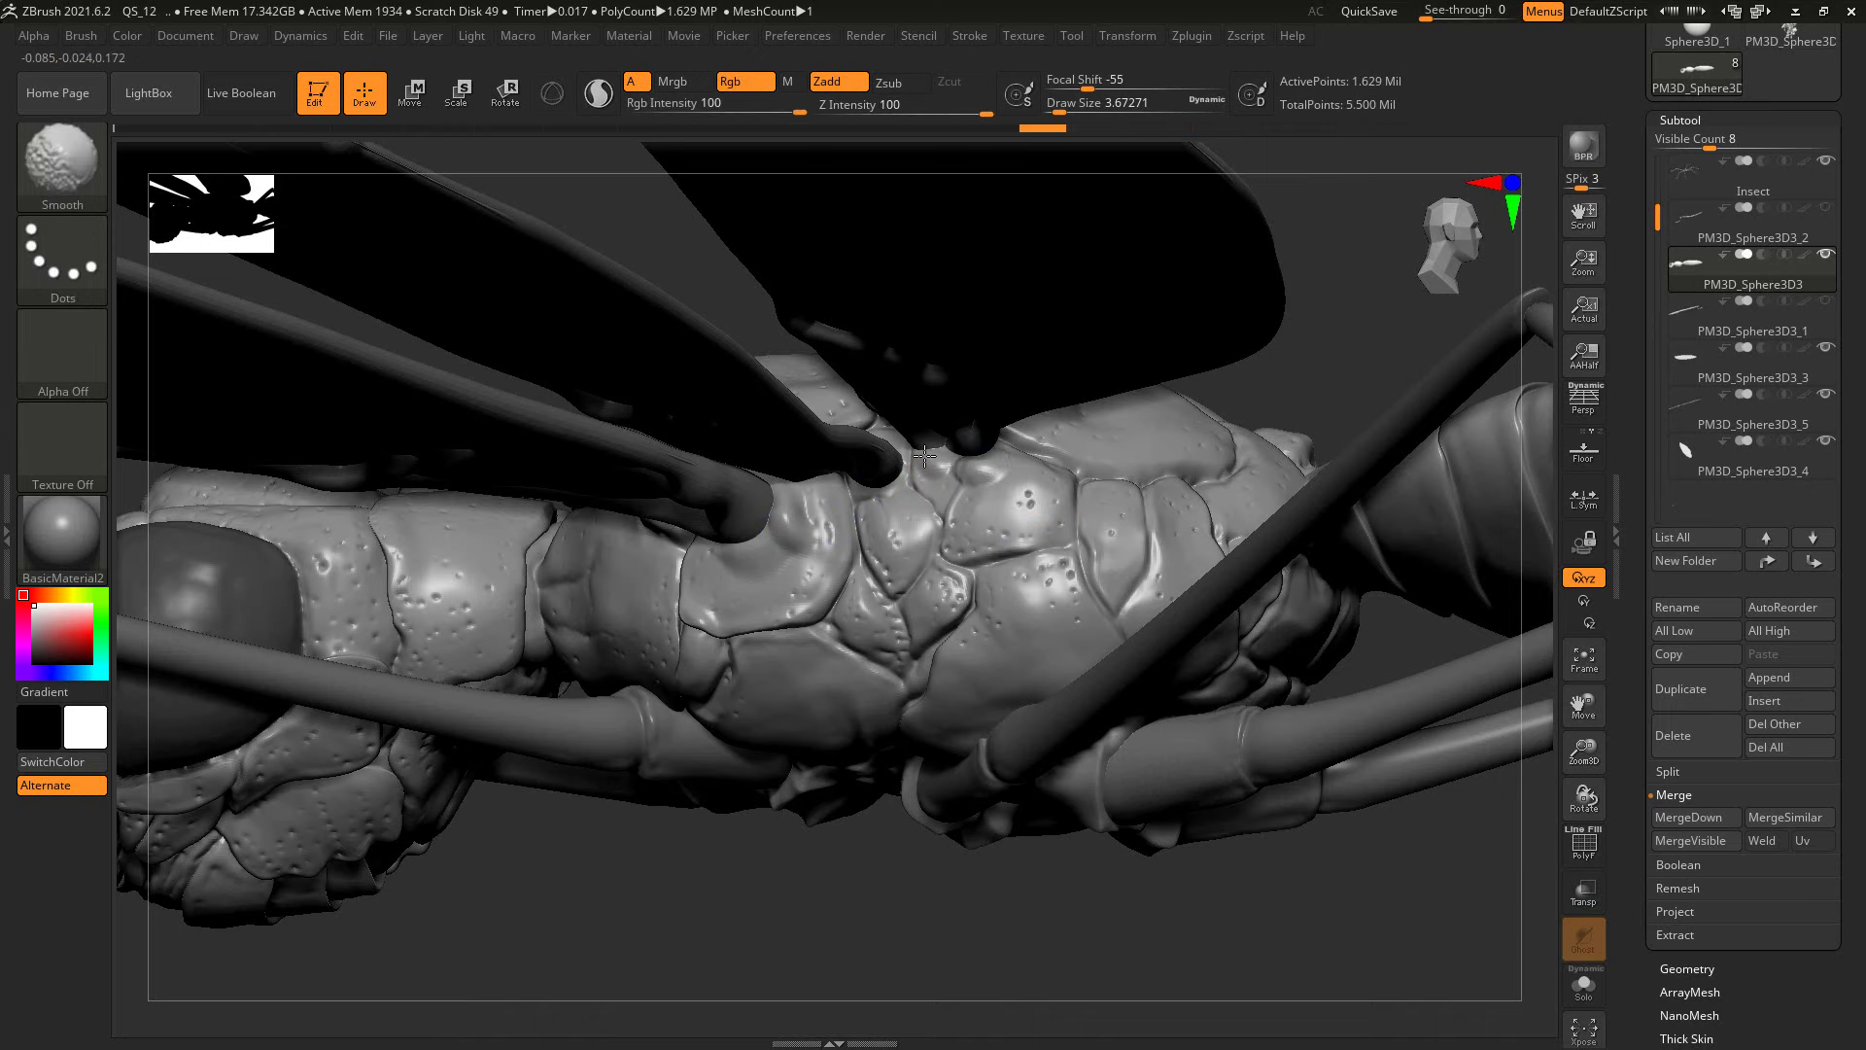
{"action": "left_click_drag", "start_coordinate": [924, 455], "coordinate": [1001, 456], "text": "shift"}
{"action": "right_click_drag", "start_coordinate": [1208, 428], "coordinate": [1002, 464]}
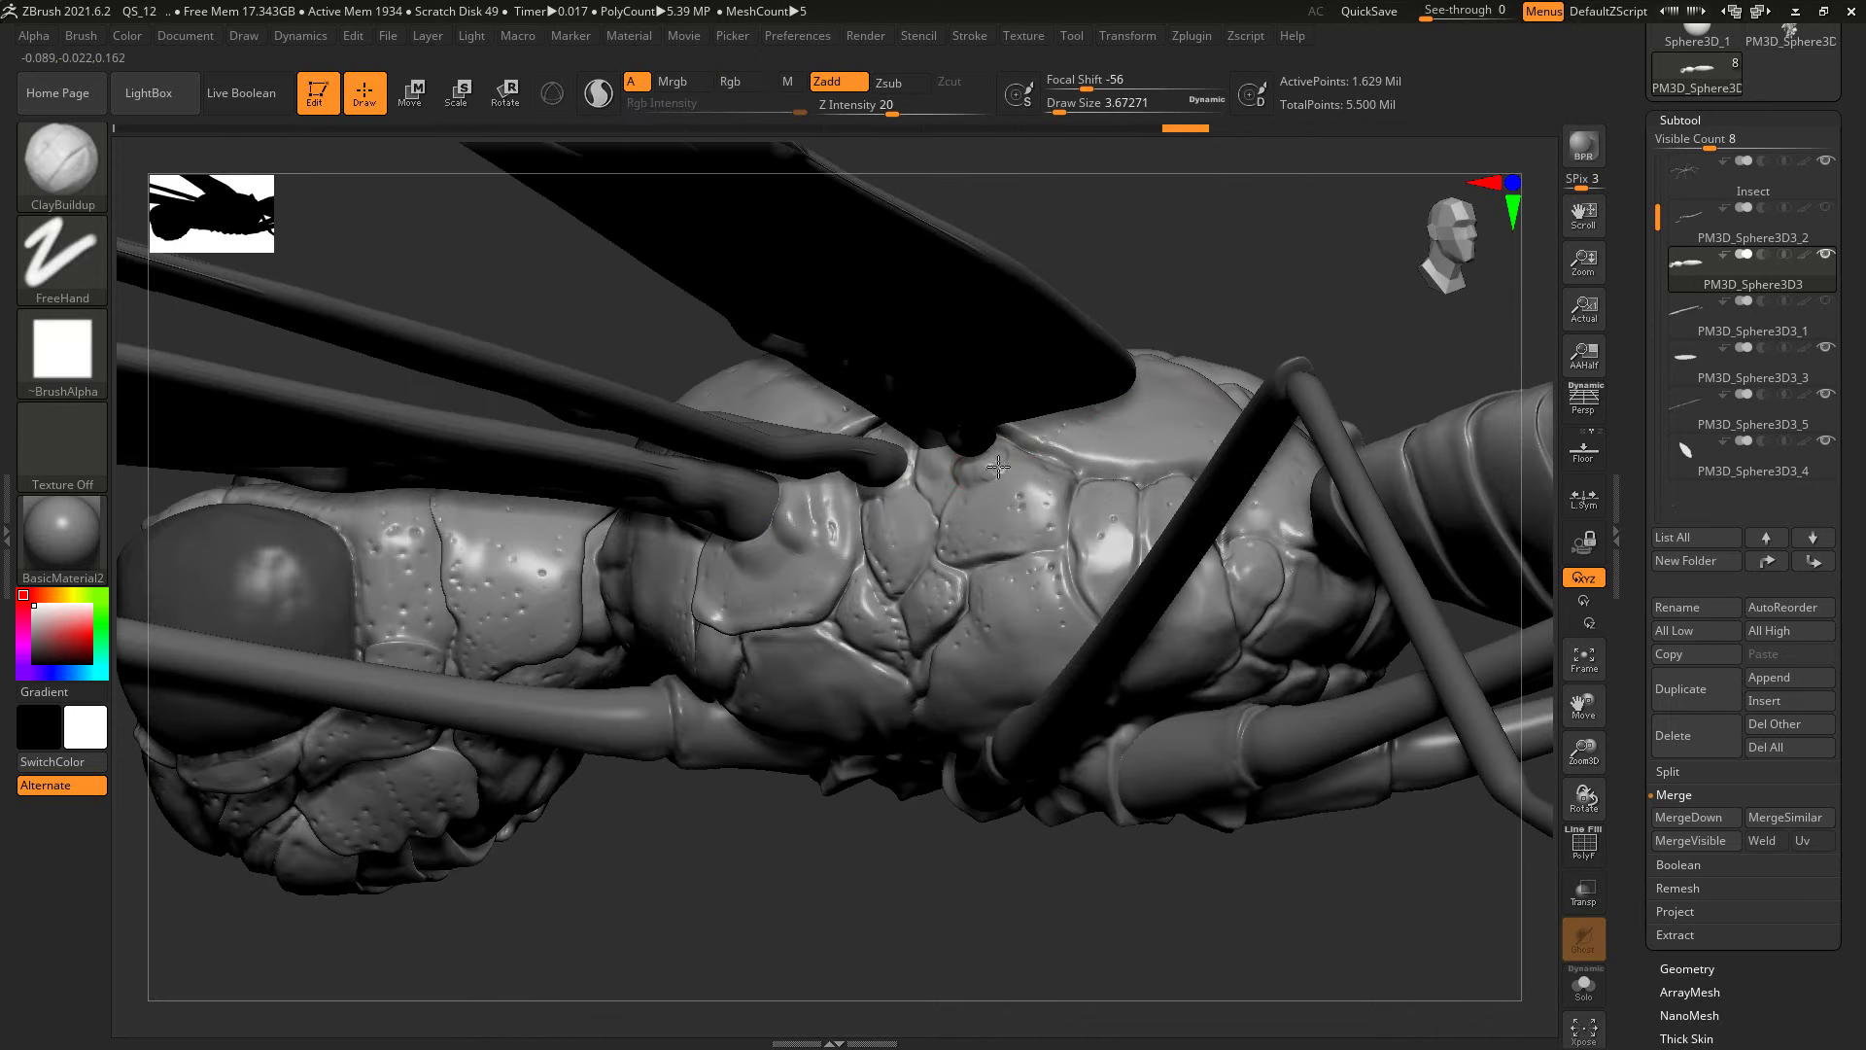
{"action": "left_click_drag", "start_coordinate": [998, 467], "coordinate": [887, 486], "text": "shift"}
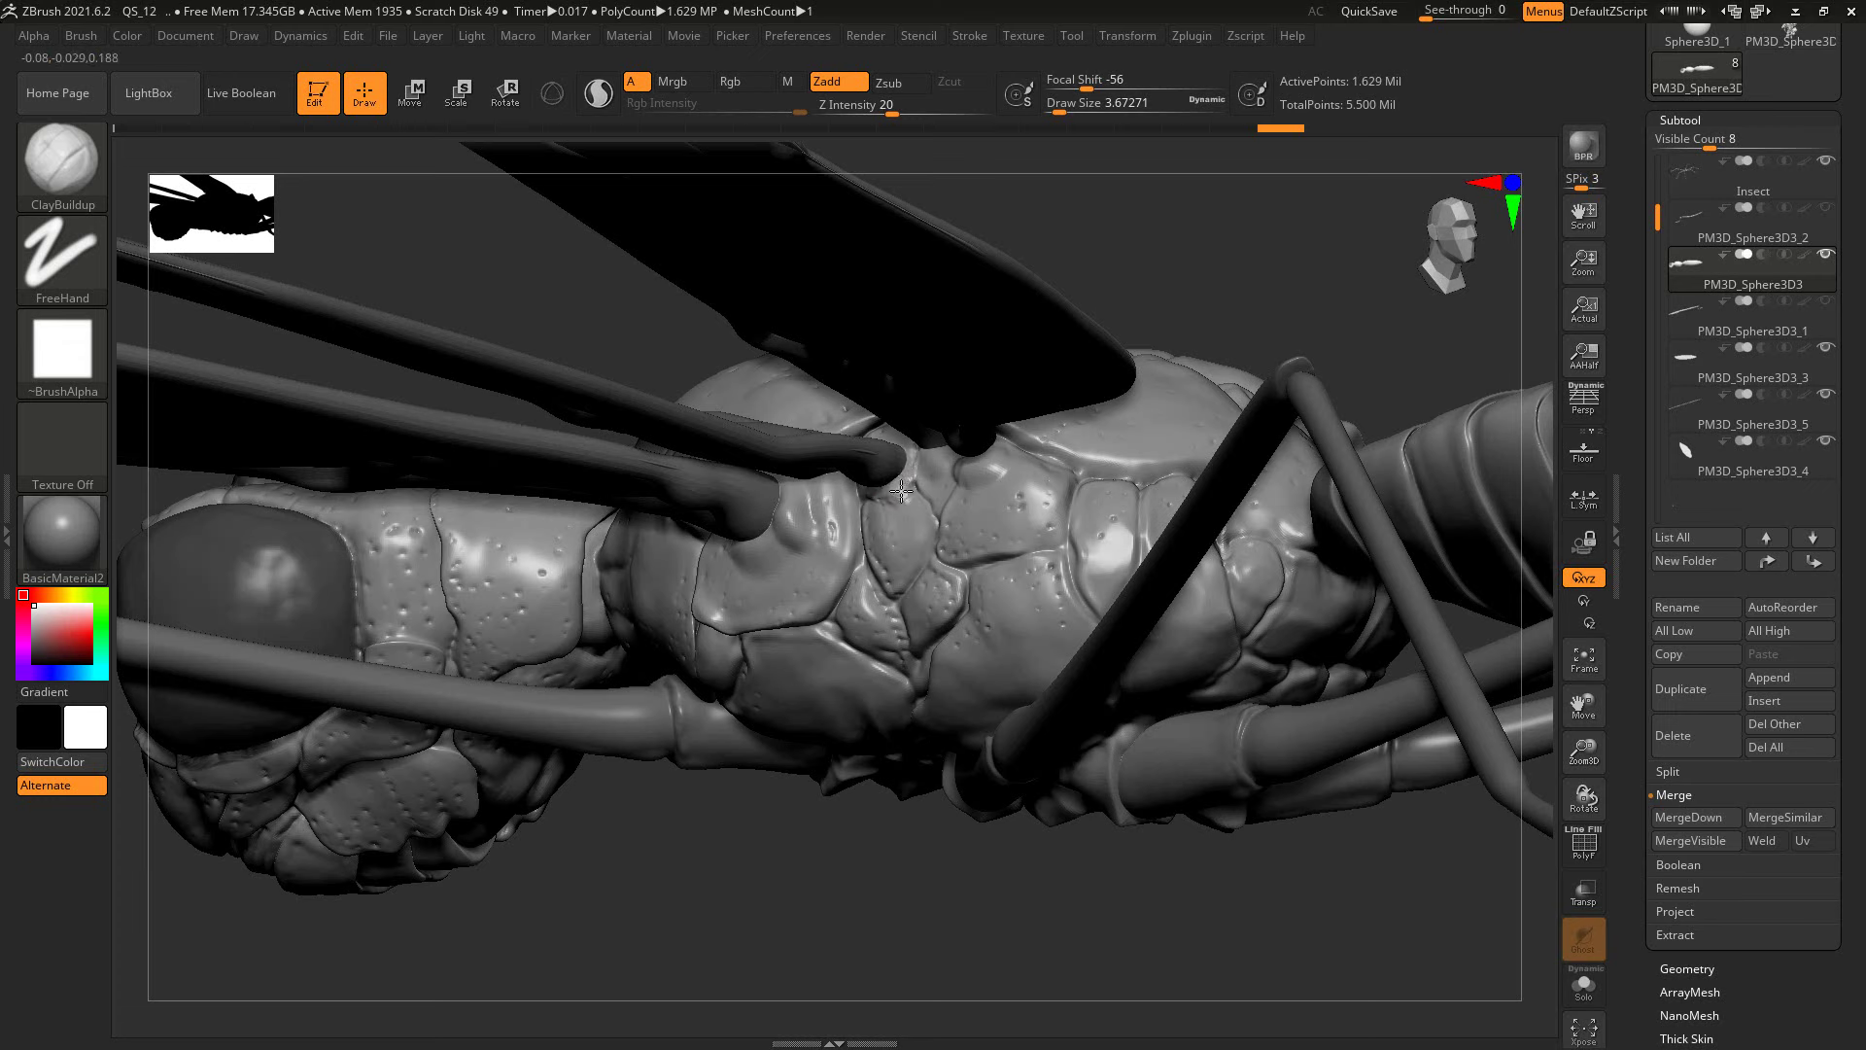
{"action": "left_click_drag", "start_coordinate": [893, 498], "coordinate": [976, 481], "text": "shift"}
{"action": "key", "text": "ctrl+z"}
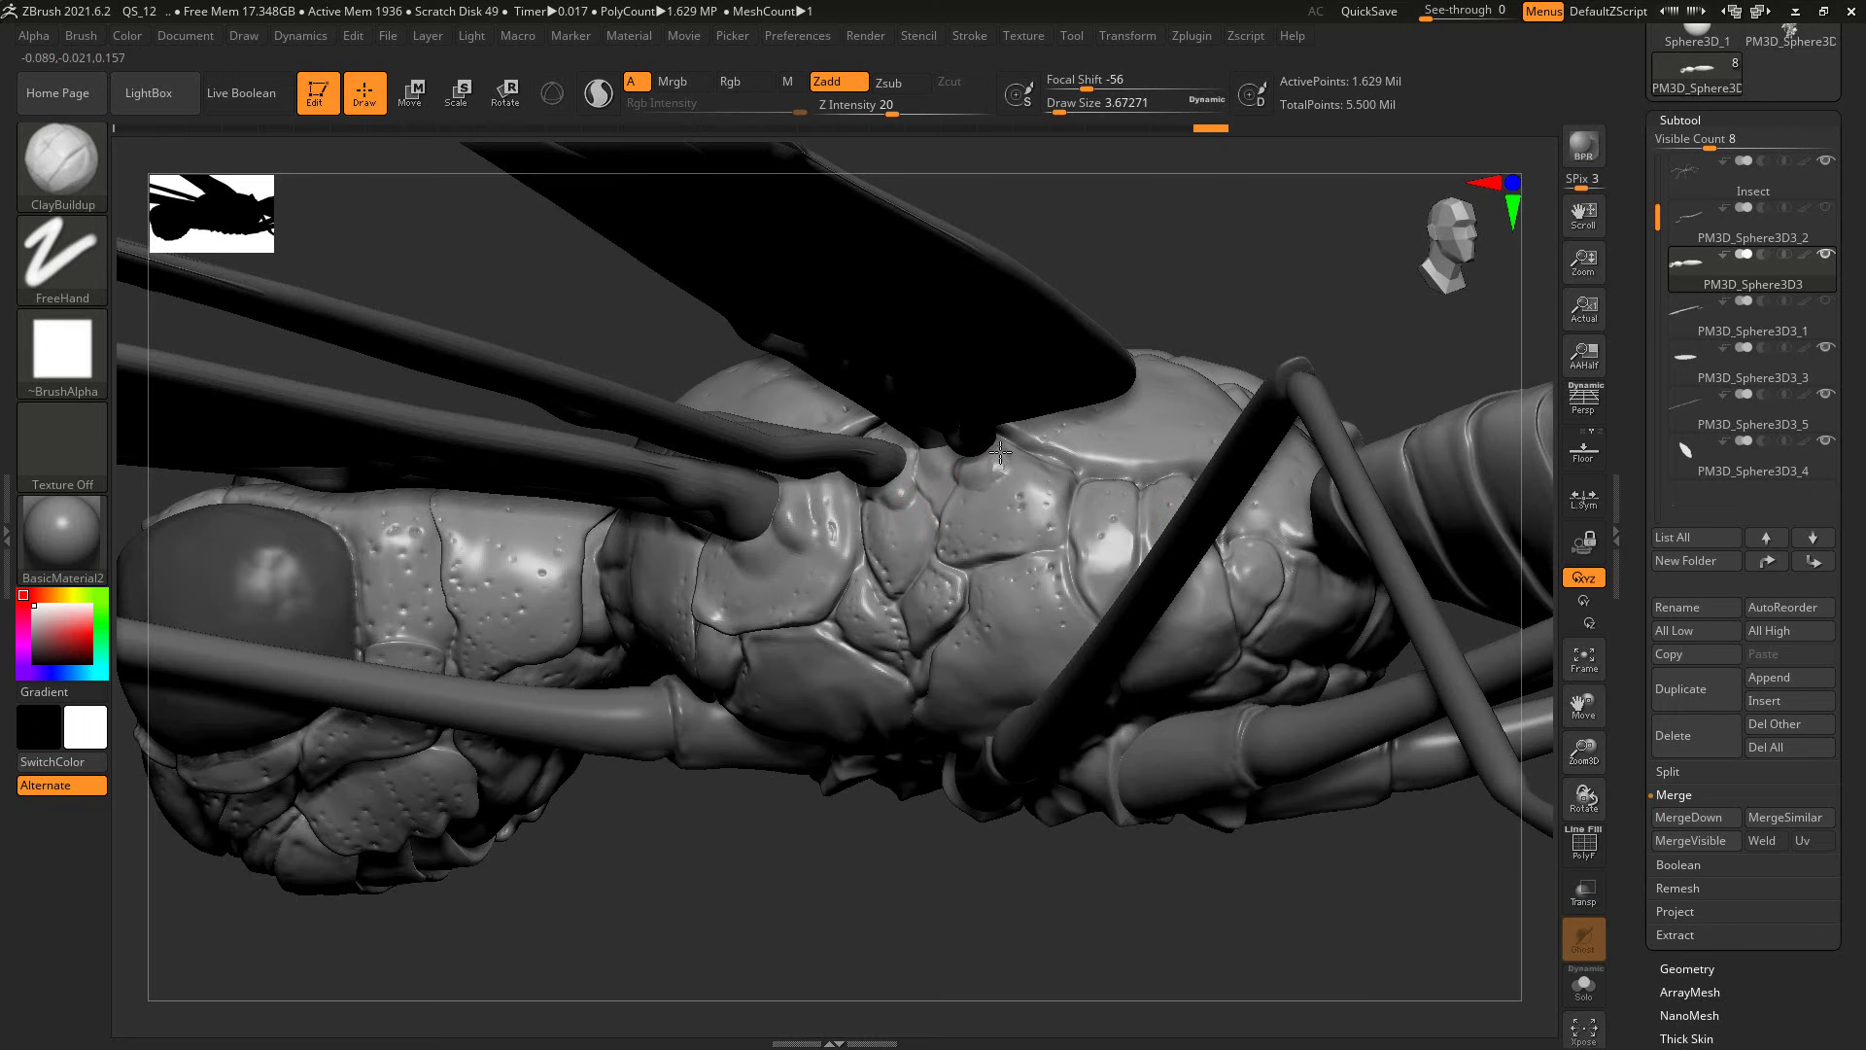
{"action": "left_click_drag", "start_coordinate": [1022, 418], "coordinate": [1238, 238]}
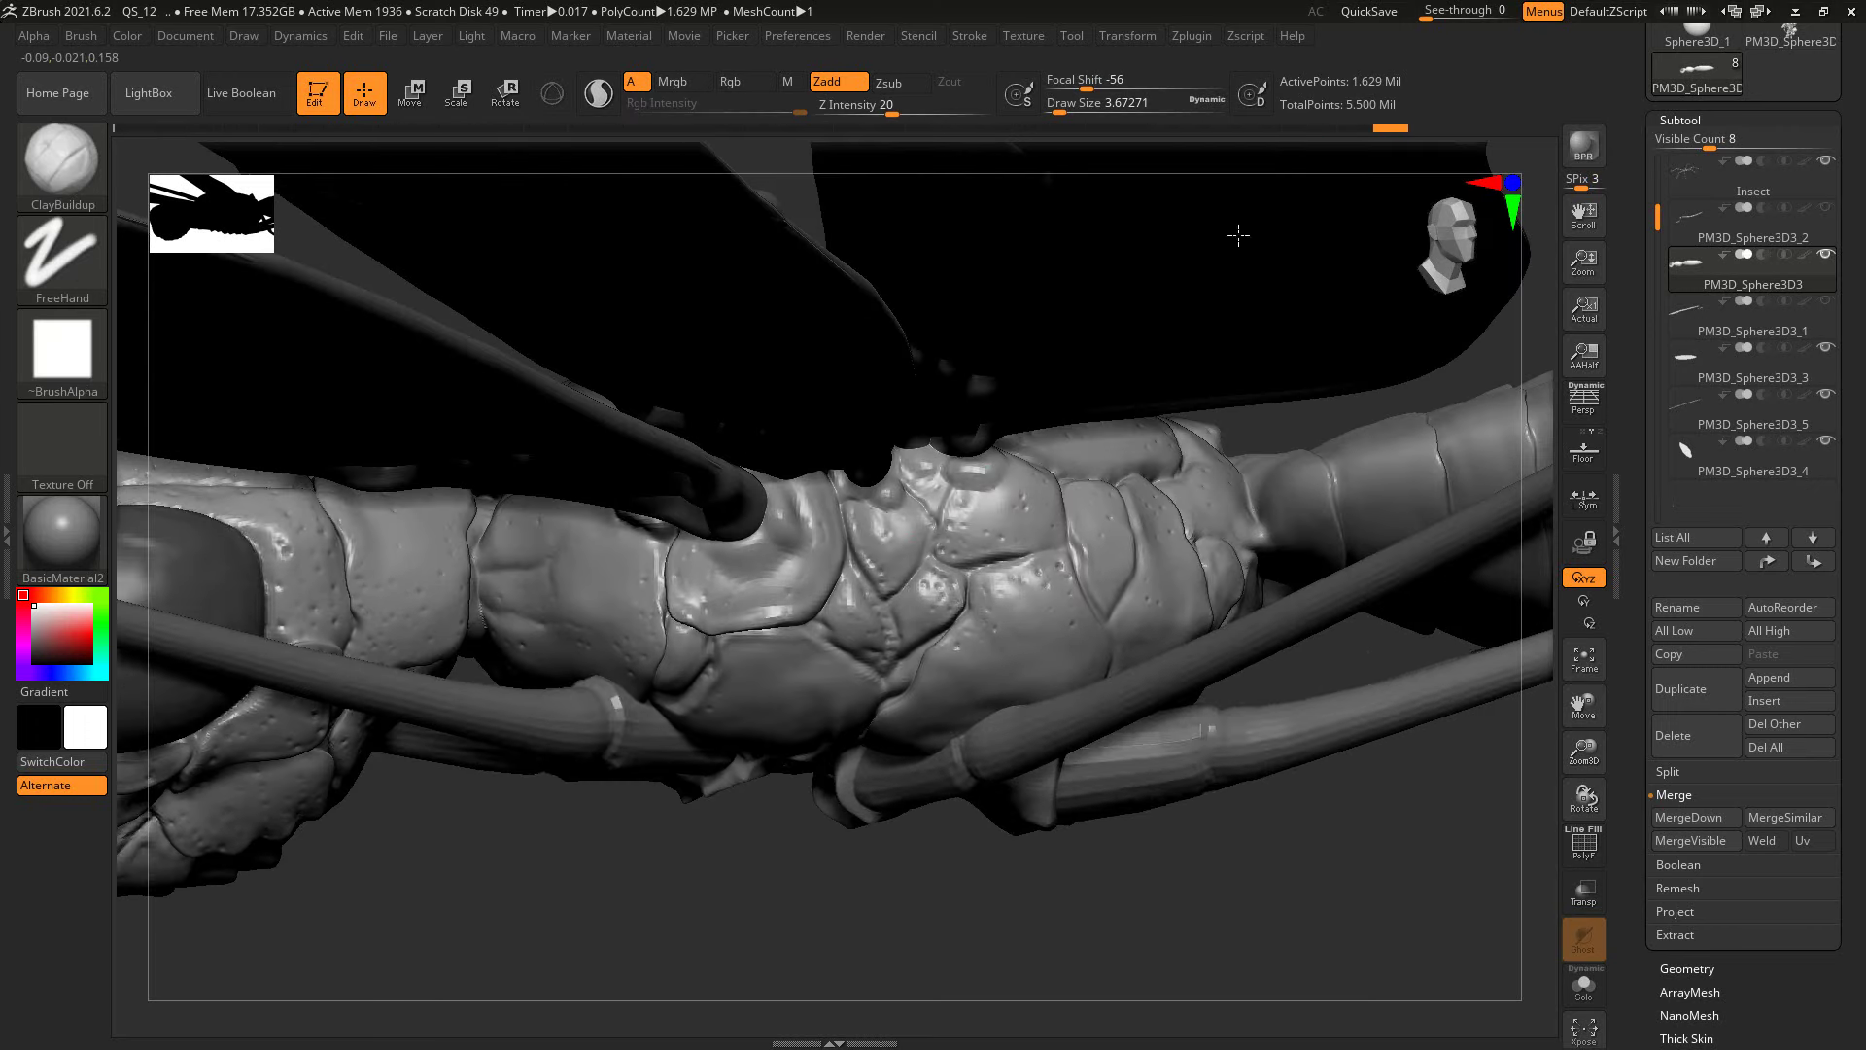
{"action": "mouse_move", "coordinate": [985, 523]}
{"action": "left_mouse_down", "text": "shift"}
{"action": "mouse_move", "coordinate": [984, 488]}
{"action": "mouse_move", "coordinate": [762, 542]}
{"action": "left_mouse_up", "text": "shift"}
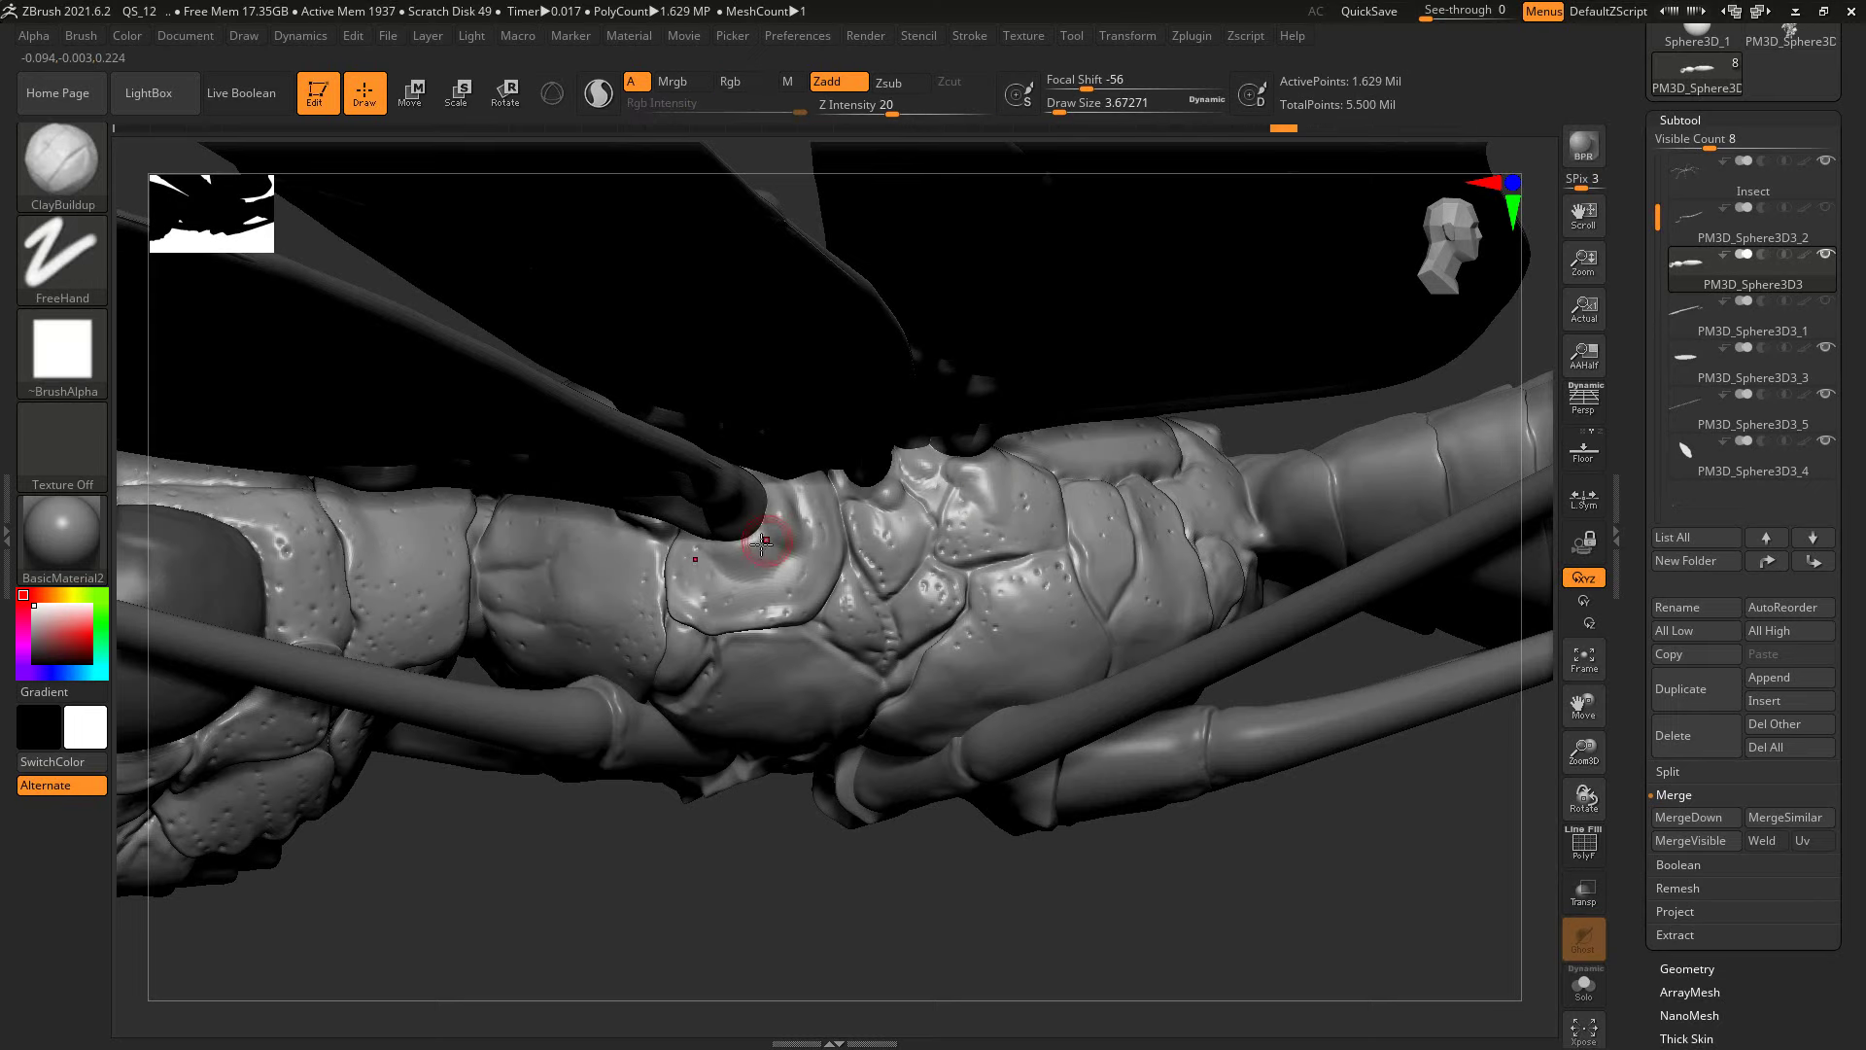
{"action": "mouse_move", "coordinate": [758, 639]}
{"action": "right_mouse_down"}
{"action": "mouse_move", "coordinate": [755, 557]}
{"action": "mouse_move", "coordinate": [1012, 557]}
{"action": "right_mouse_up"}
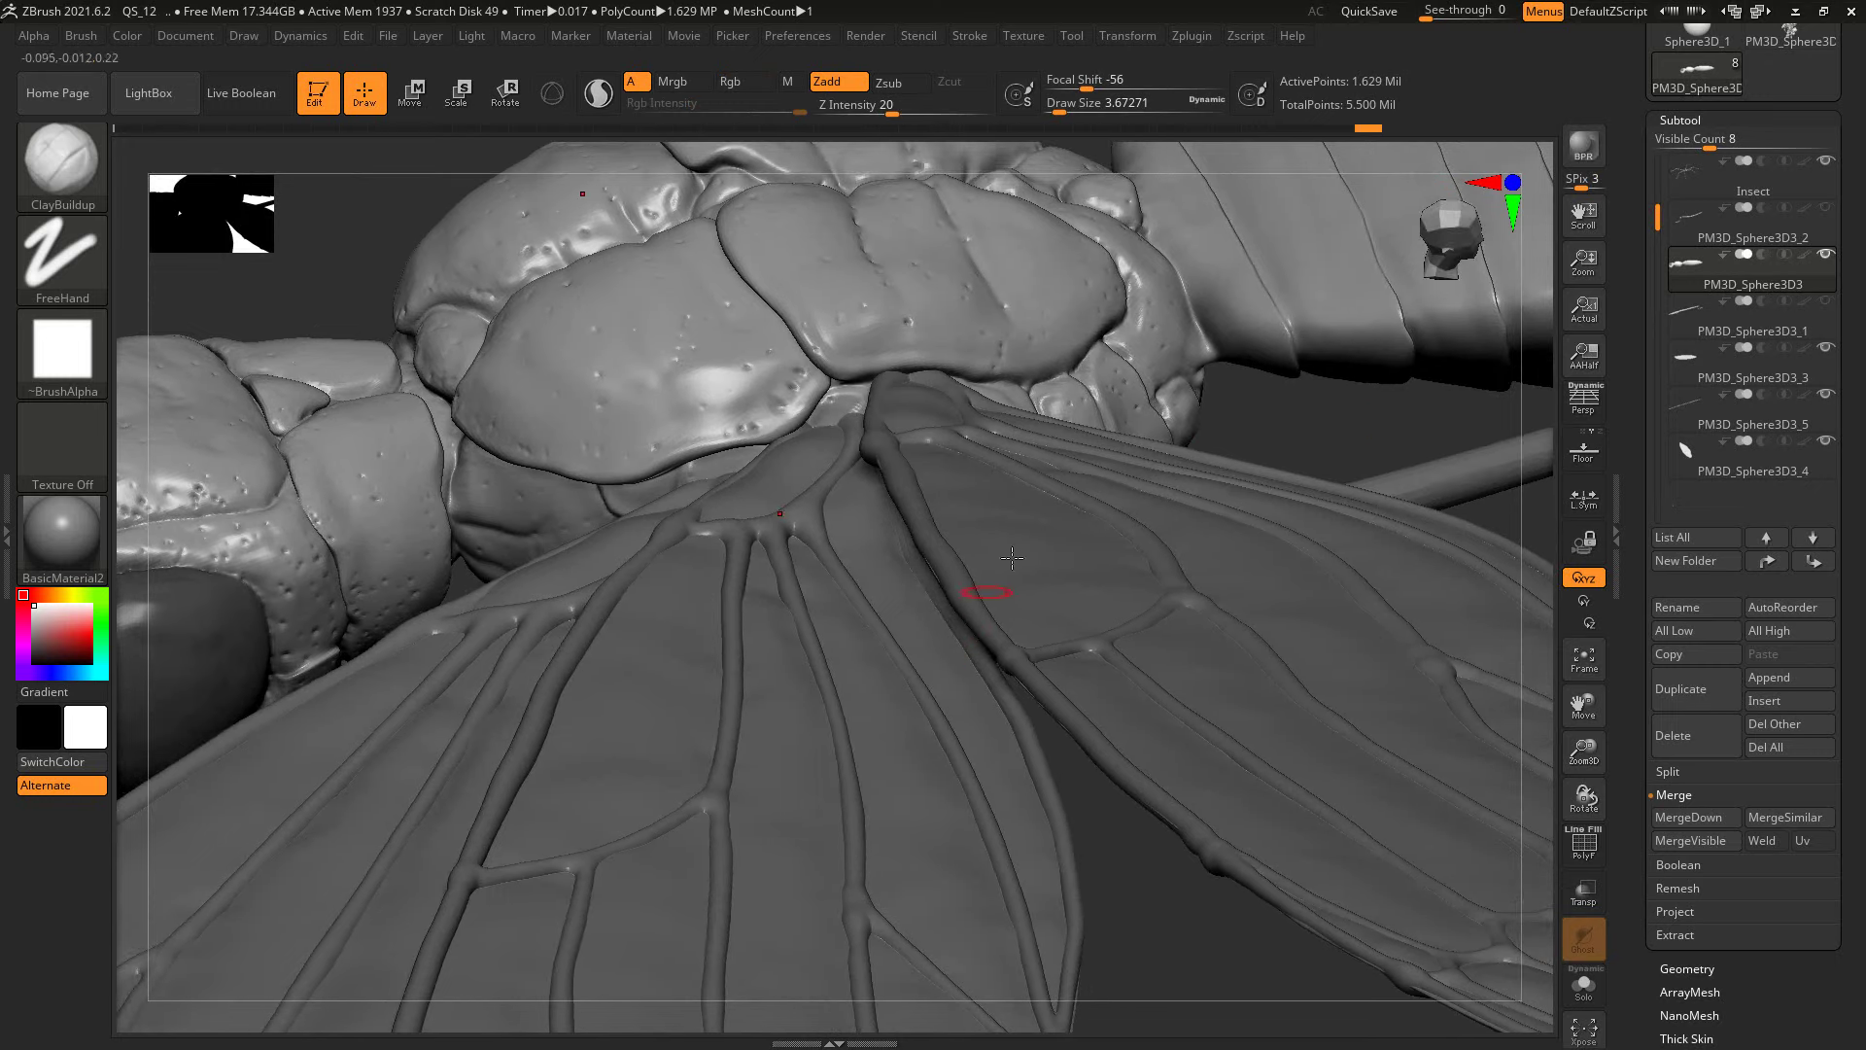
Step: Smooth the thorax around both wing bases, then zoom out toward a low front view of the insect
{"action": "right_click_drag", "start_coordinate": [1327, 430], "coordinate": [997, 427]}
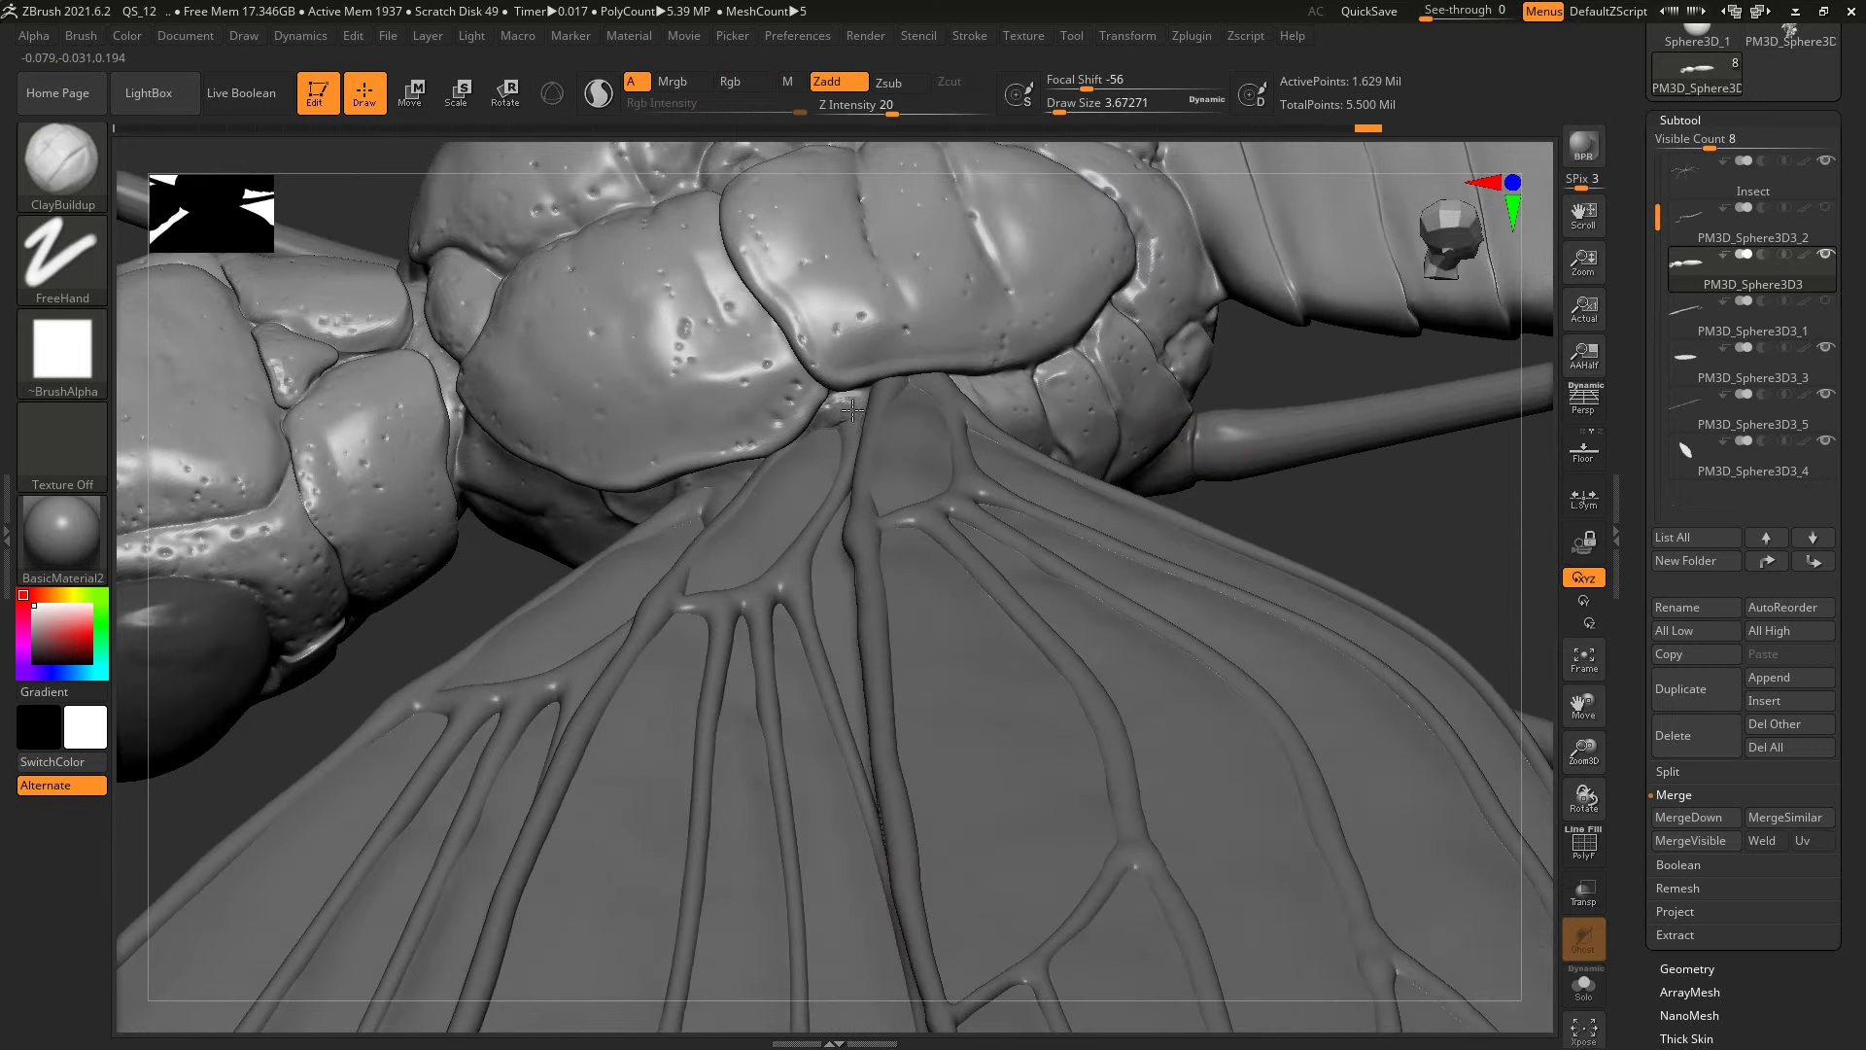
{"action": "key", "text": "shift"}
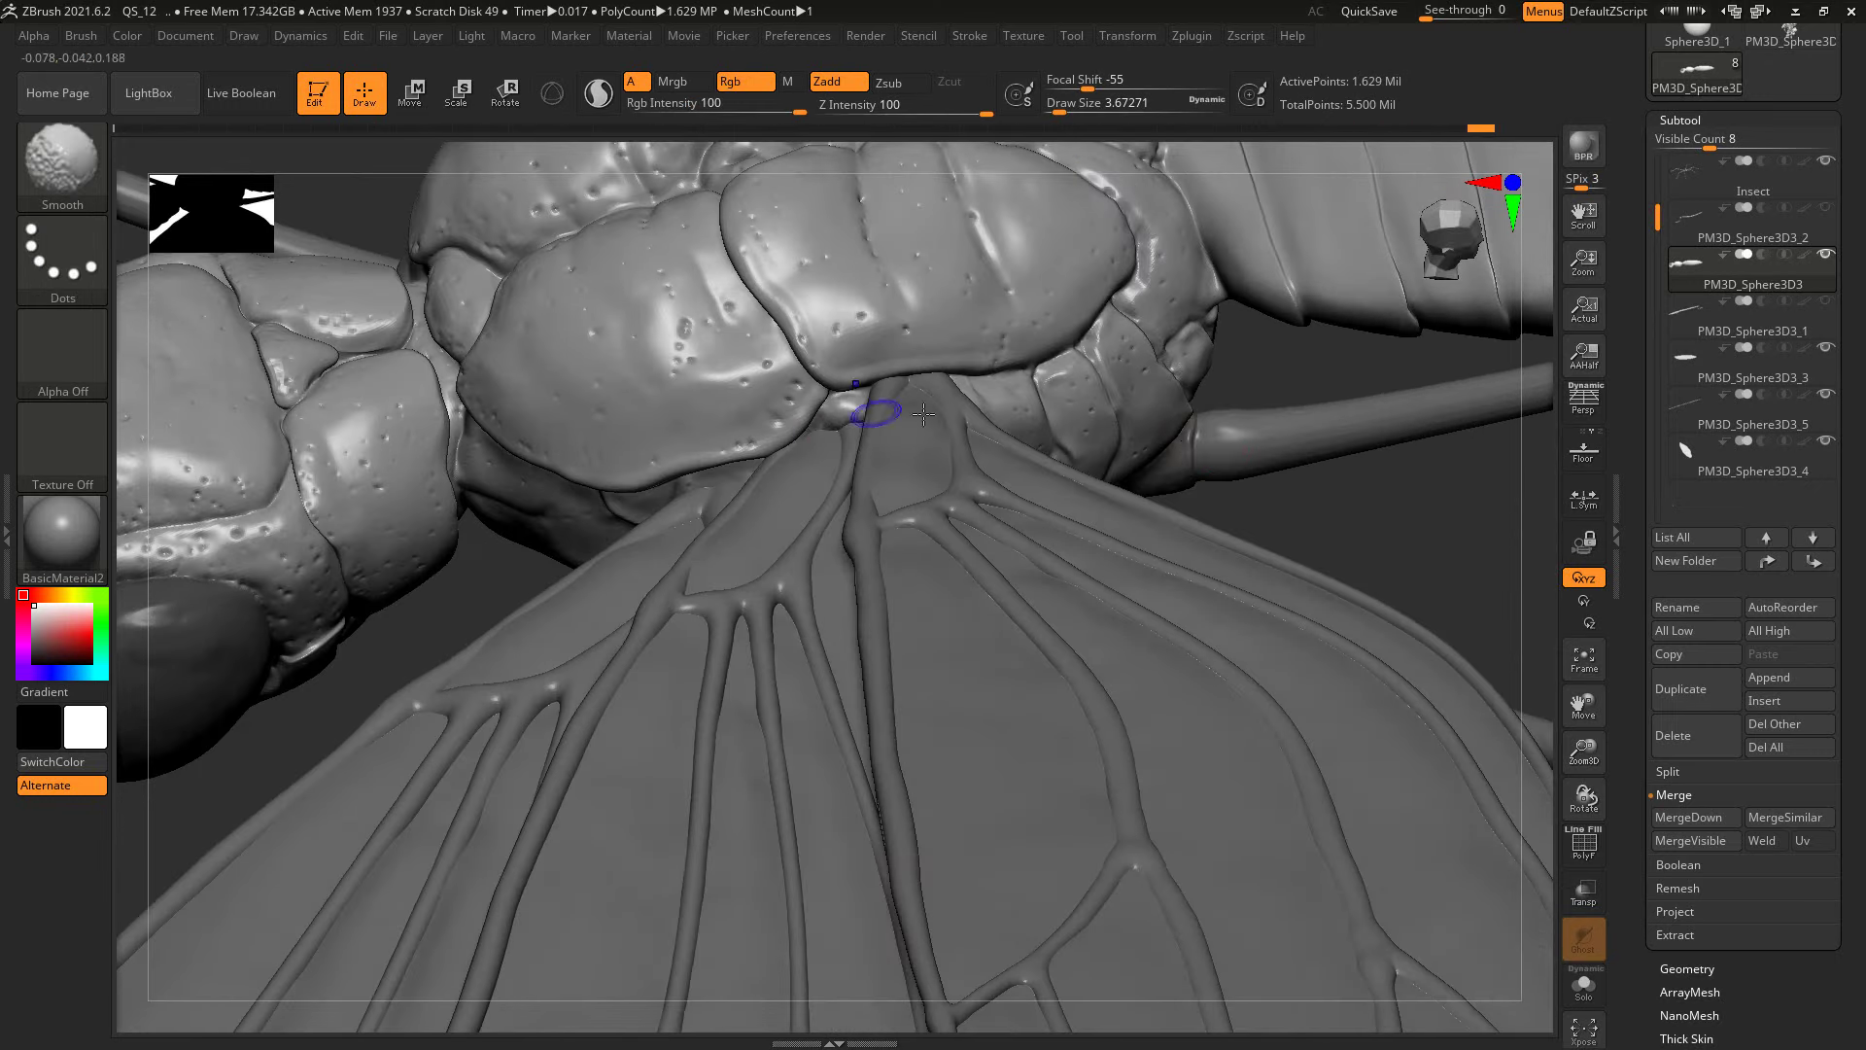
{"action": "right_click_drag", "start_coordinate": [923, 415], "coordinate": [747, 514]}
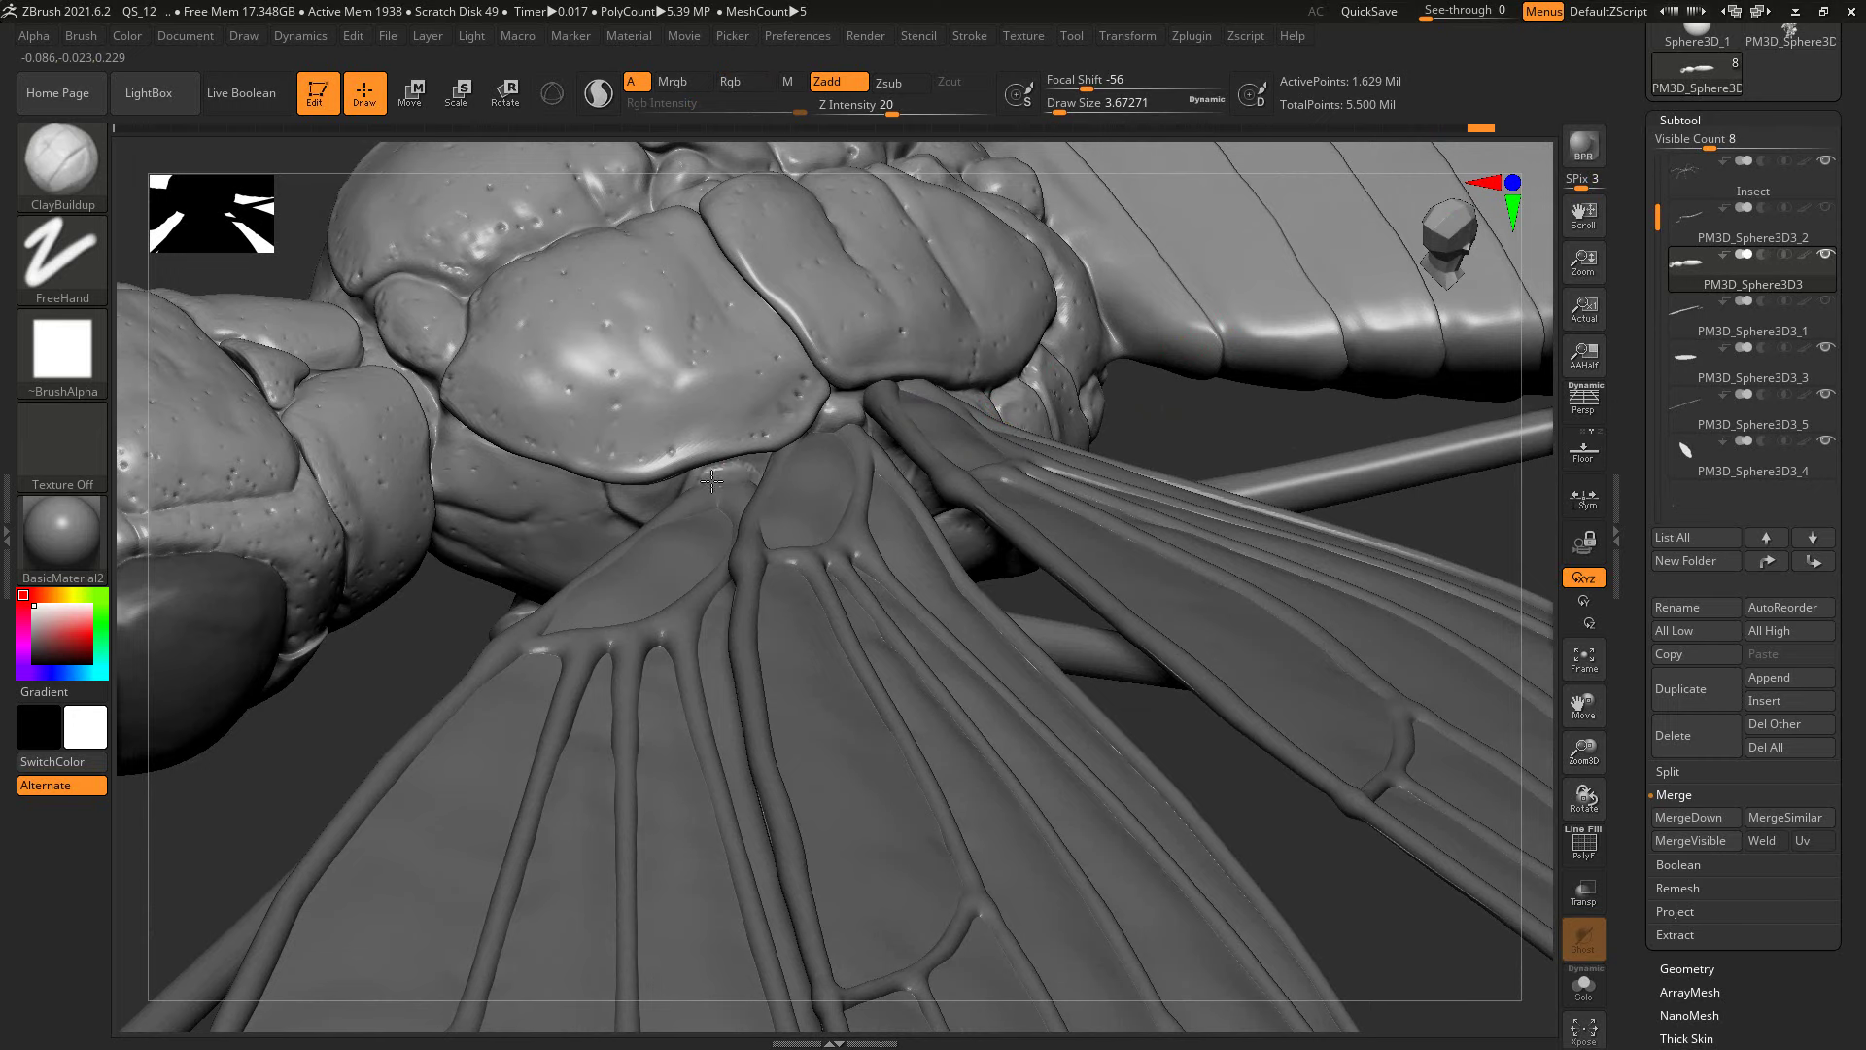
{"action": "key", "text": "shift"}
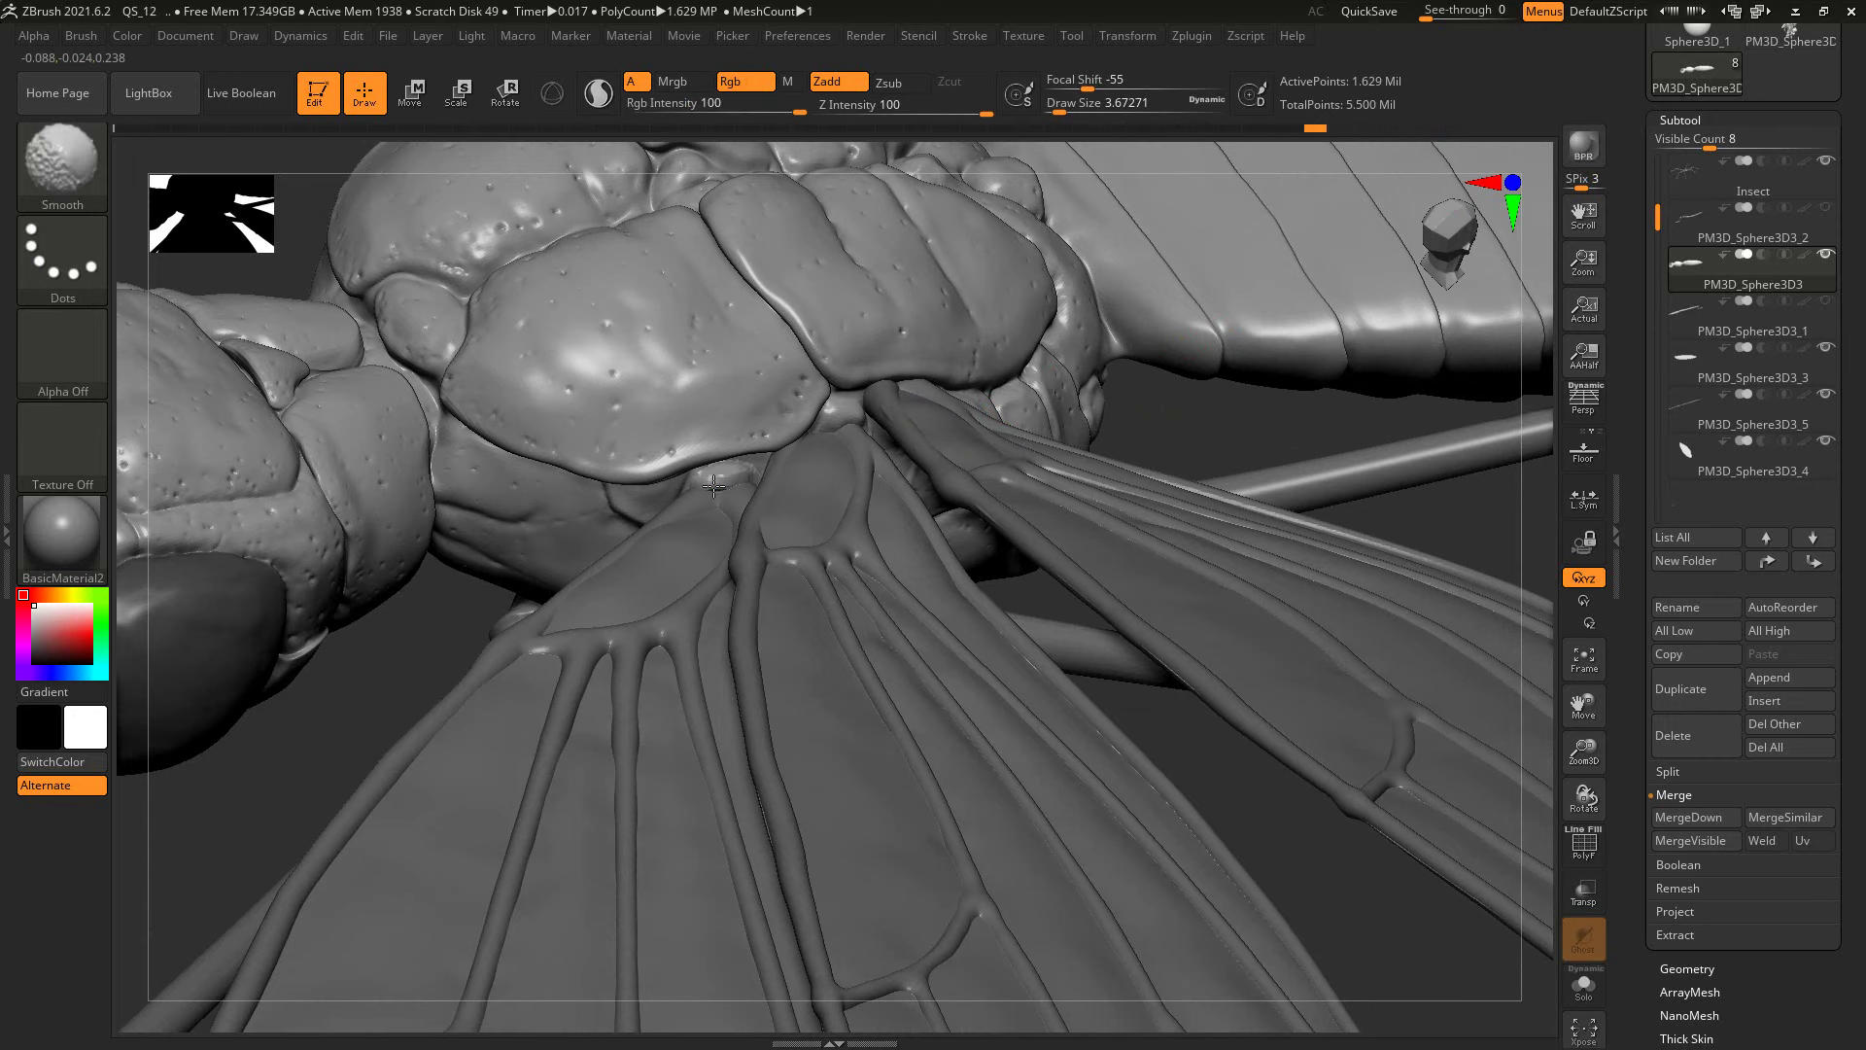
{"action": "right_click_drag", "start_coordinate": [1158, 408], "coordinate": [943, 393]}
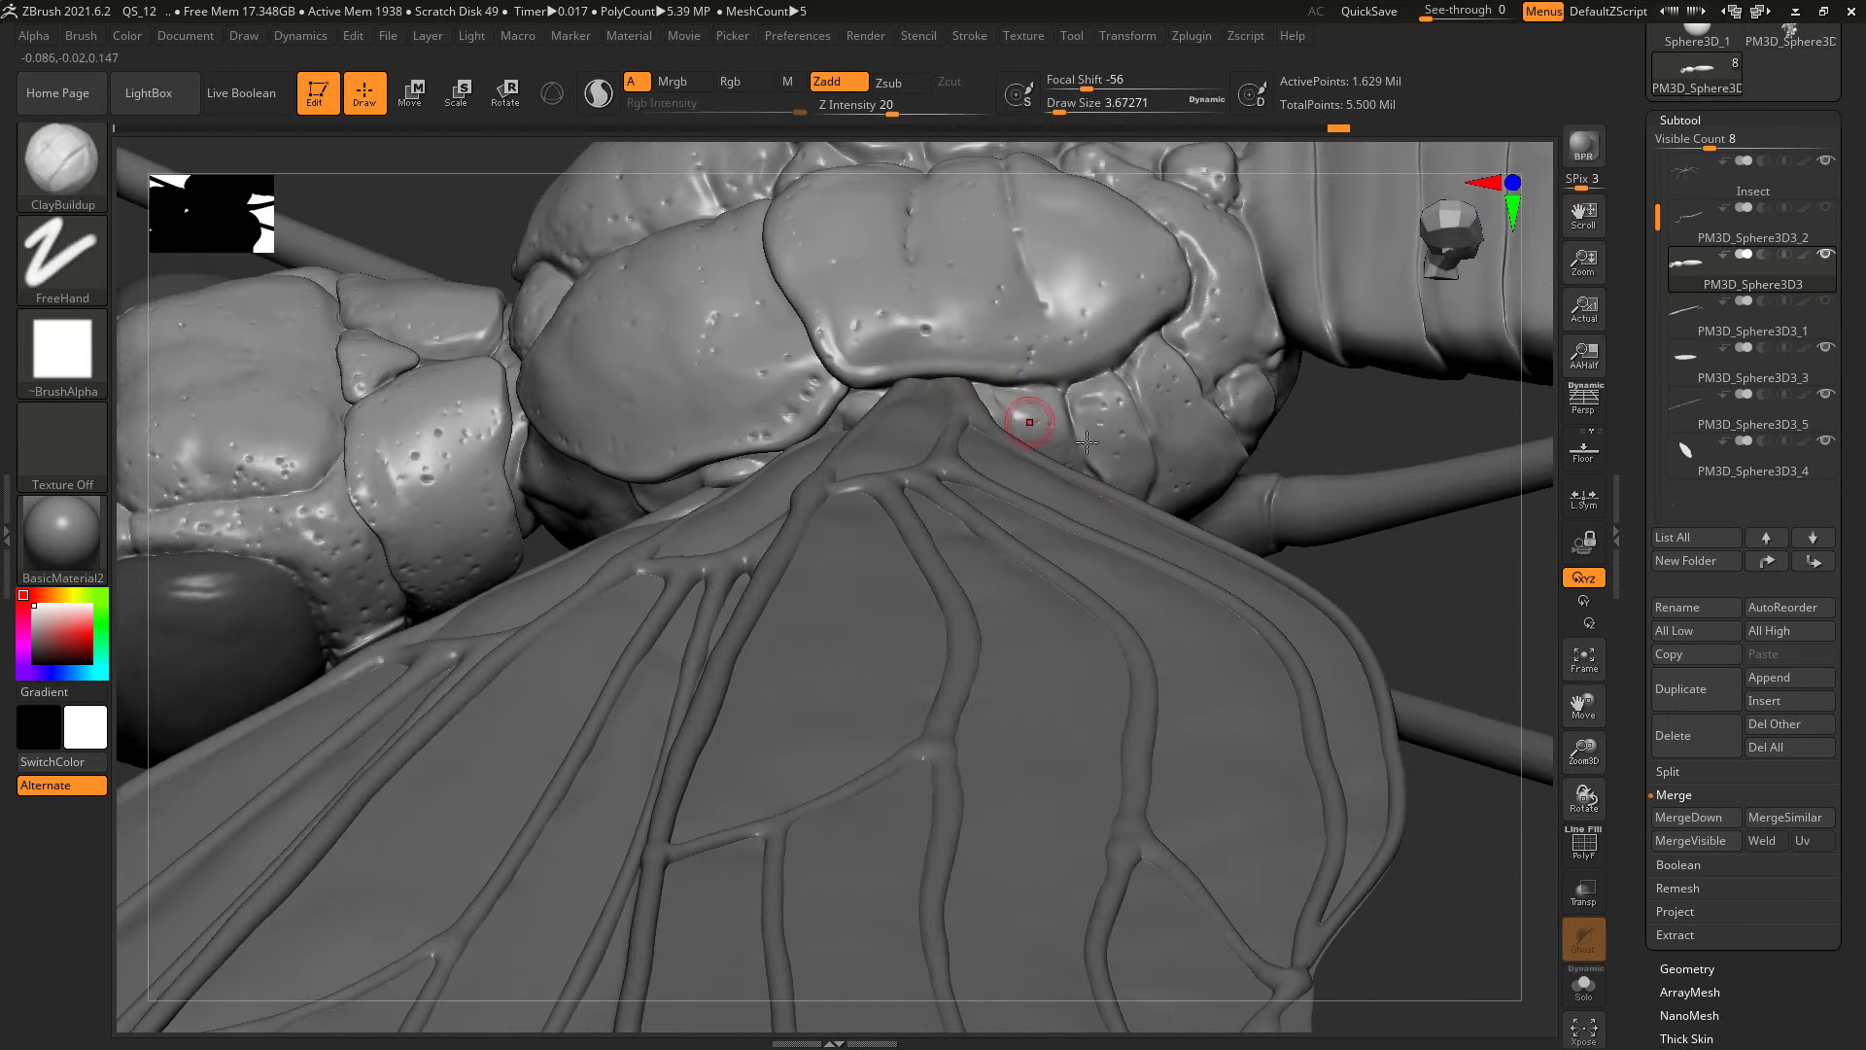
{"action": "right_click_drag", "start_coordinate": [1361, 417], "coordinate": [707, 471]}
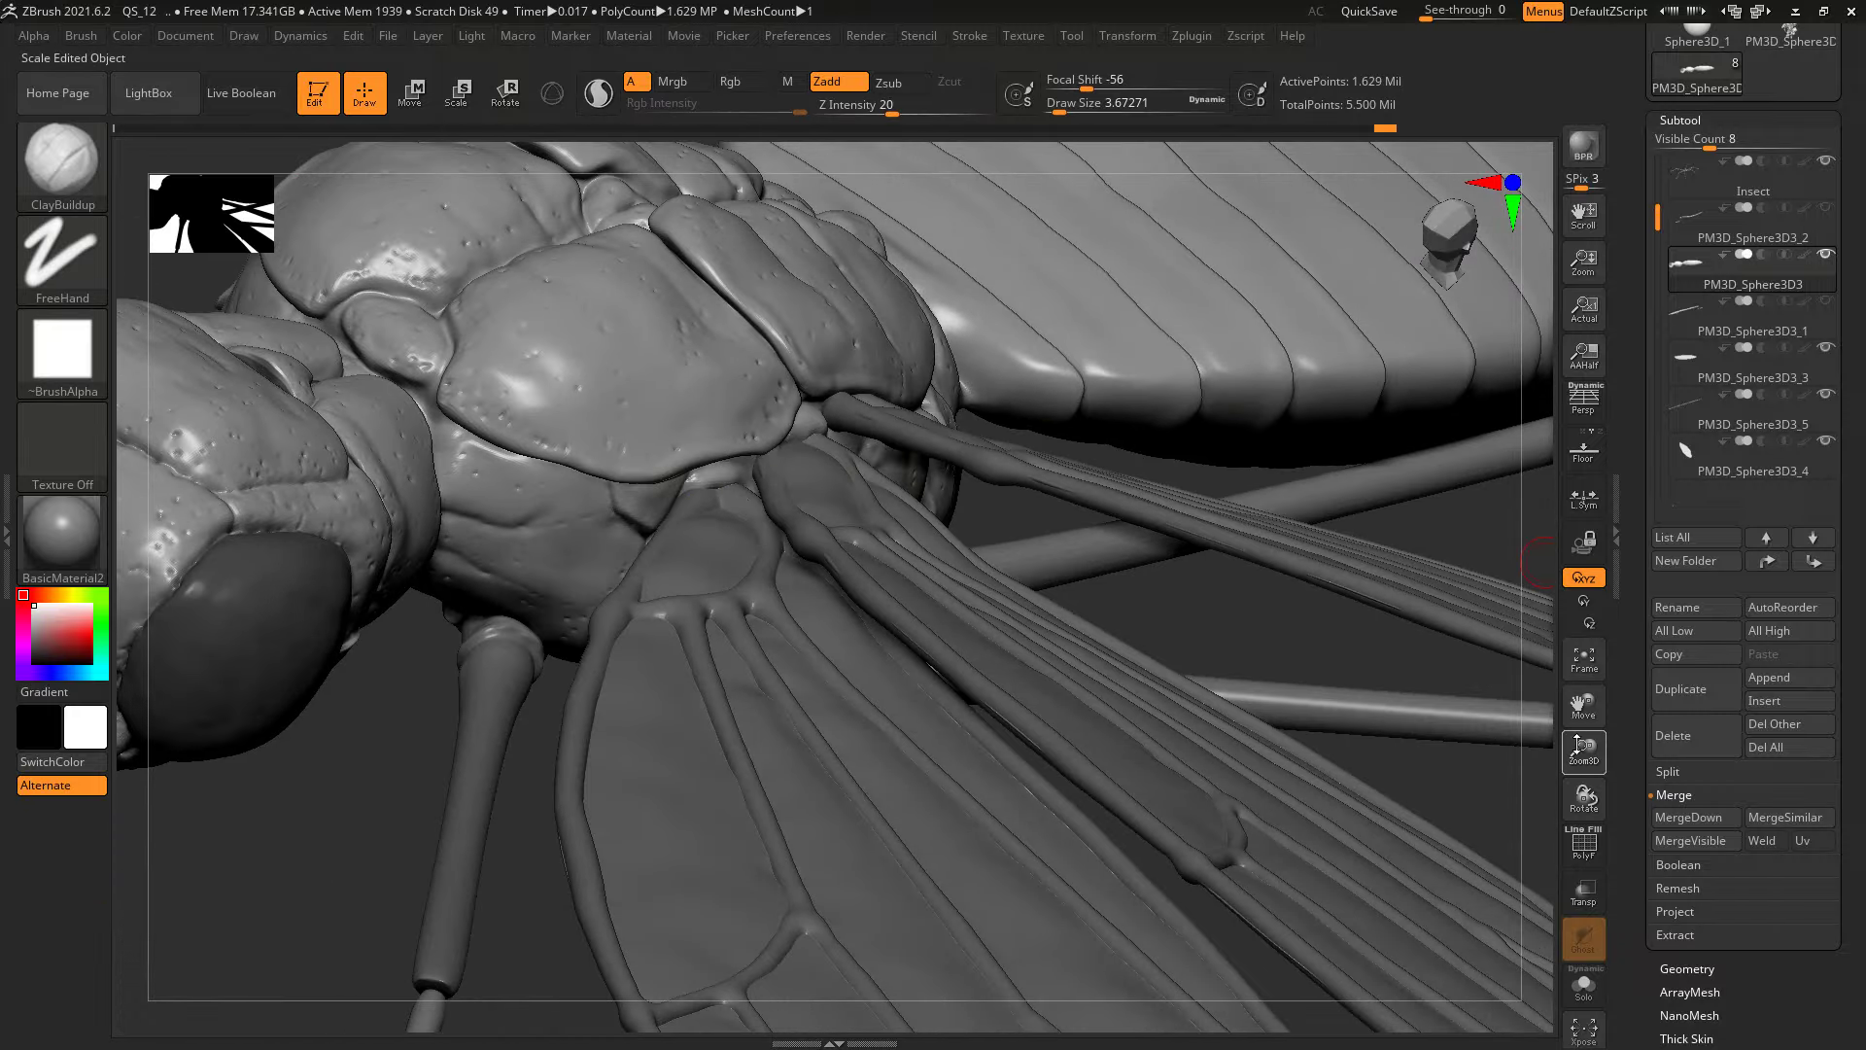
{"action": "left_click_drag", "start_coordinate": [1584, 749], "coordinate": [1426, 637]}
{"action": "right_click_drag", "start_coordinate": [1426, 638], "coordinate": [1316, 296]}
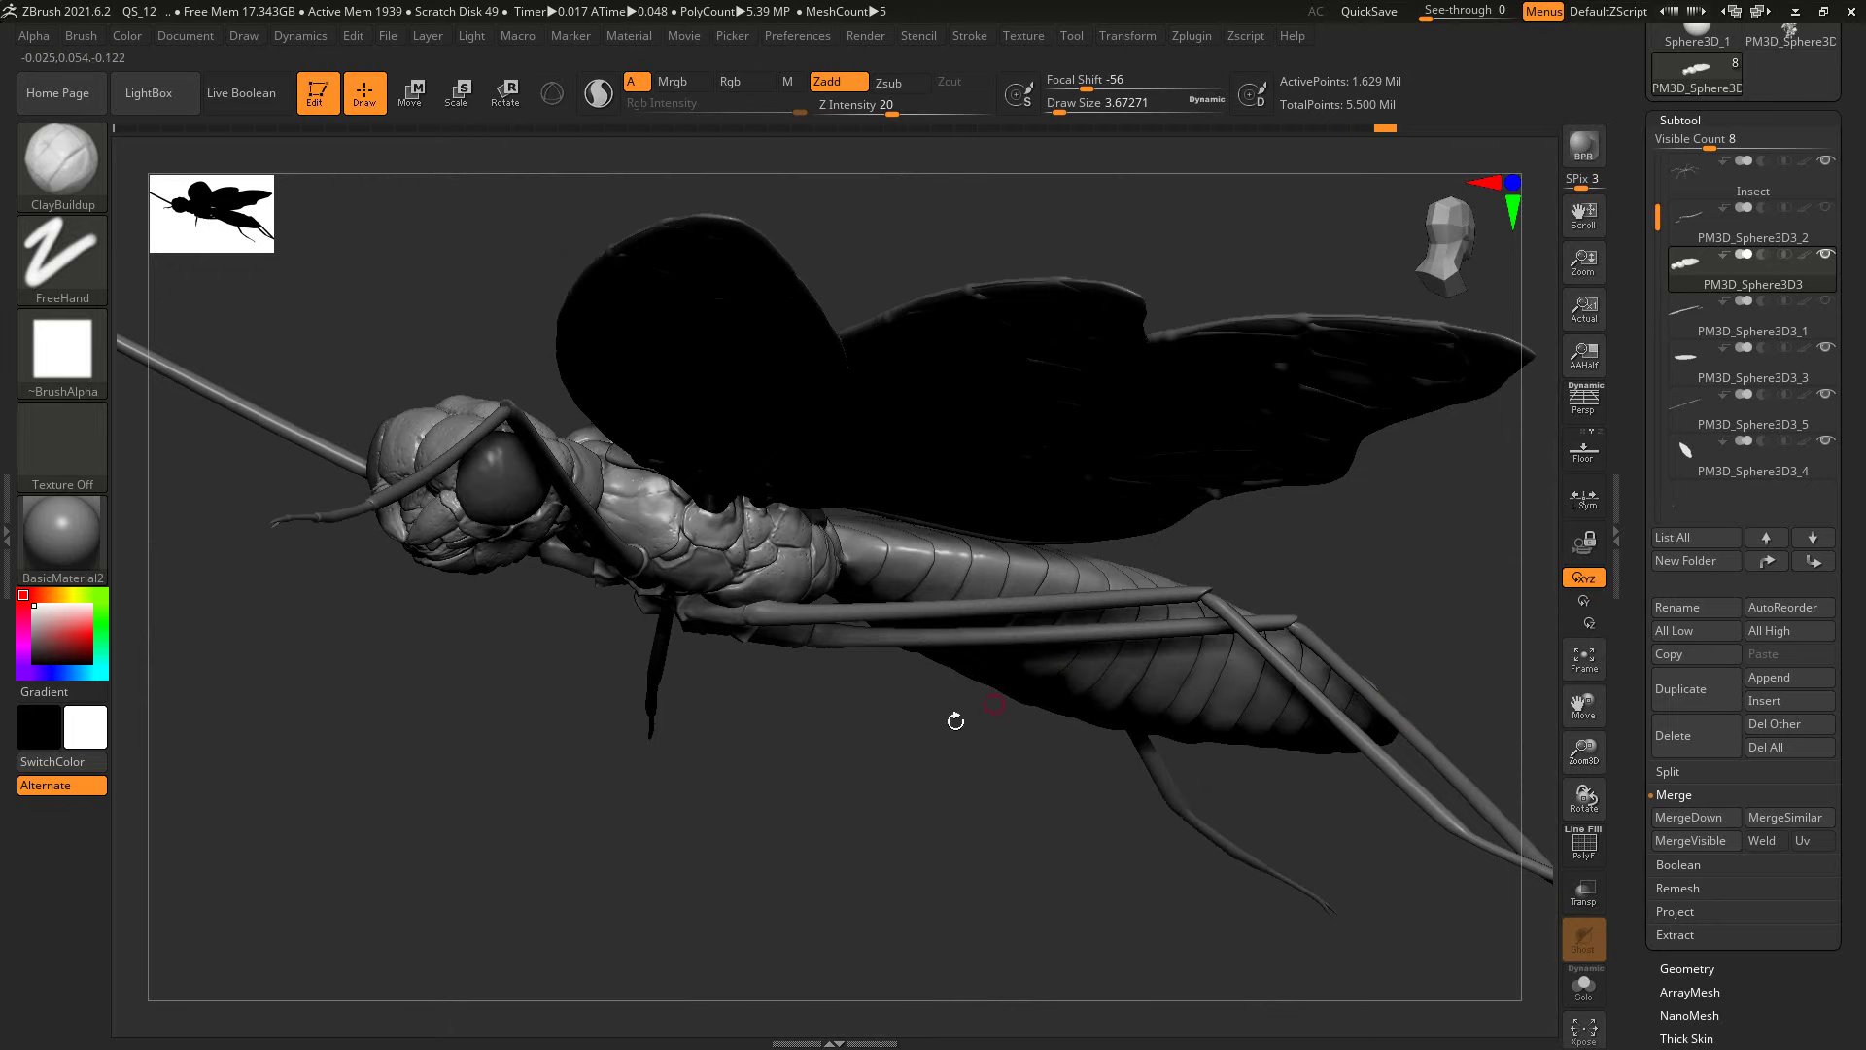
Step: From a top-down view, select wing subtool PM3D_Sphere3D3_3 and run MergeDown
{"action": "mouse_move", "coordinate": [959, 717]}
{"action": "right_mouse_down"}
{"action": "mouse_move", "coordinate": [1265, 623]}
{"action": "mouse_move", "coordinate": [1237, 679]}
{"action": "mouse_move", "coordinate": [1309, 756]}
{"action": "right_mouse_up"}
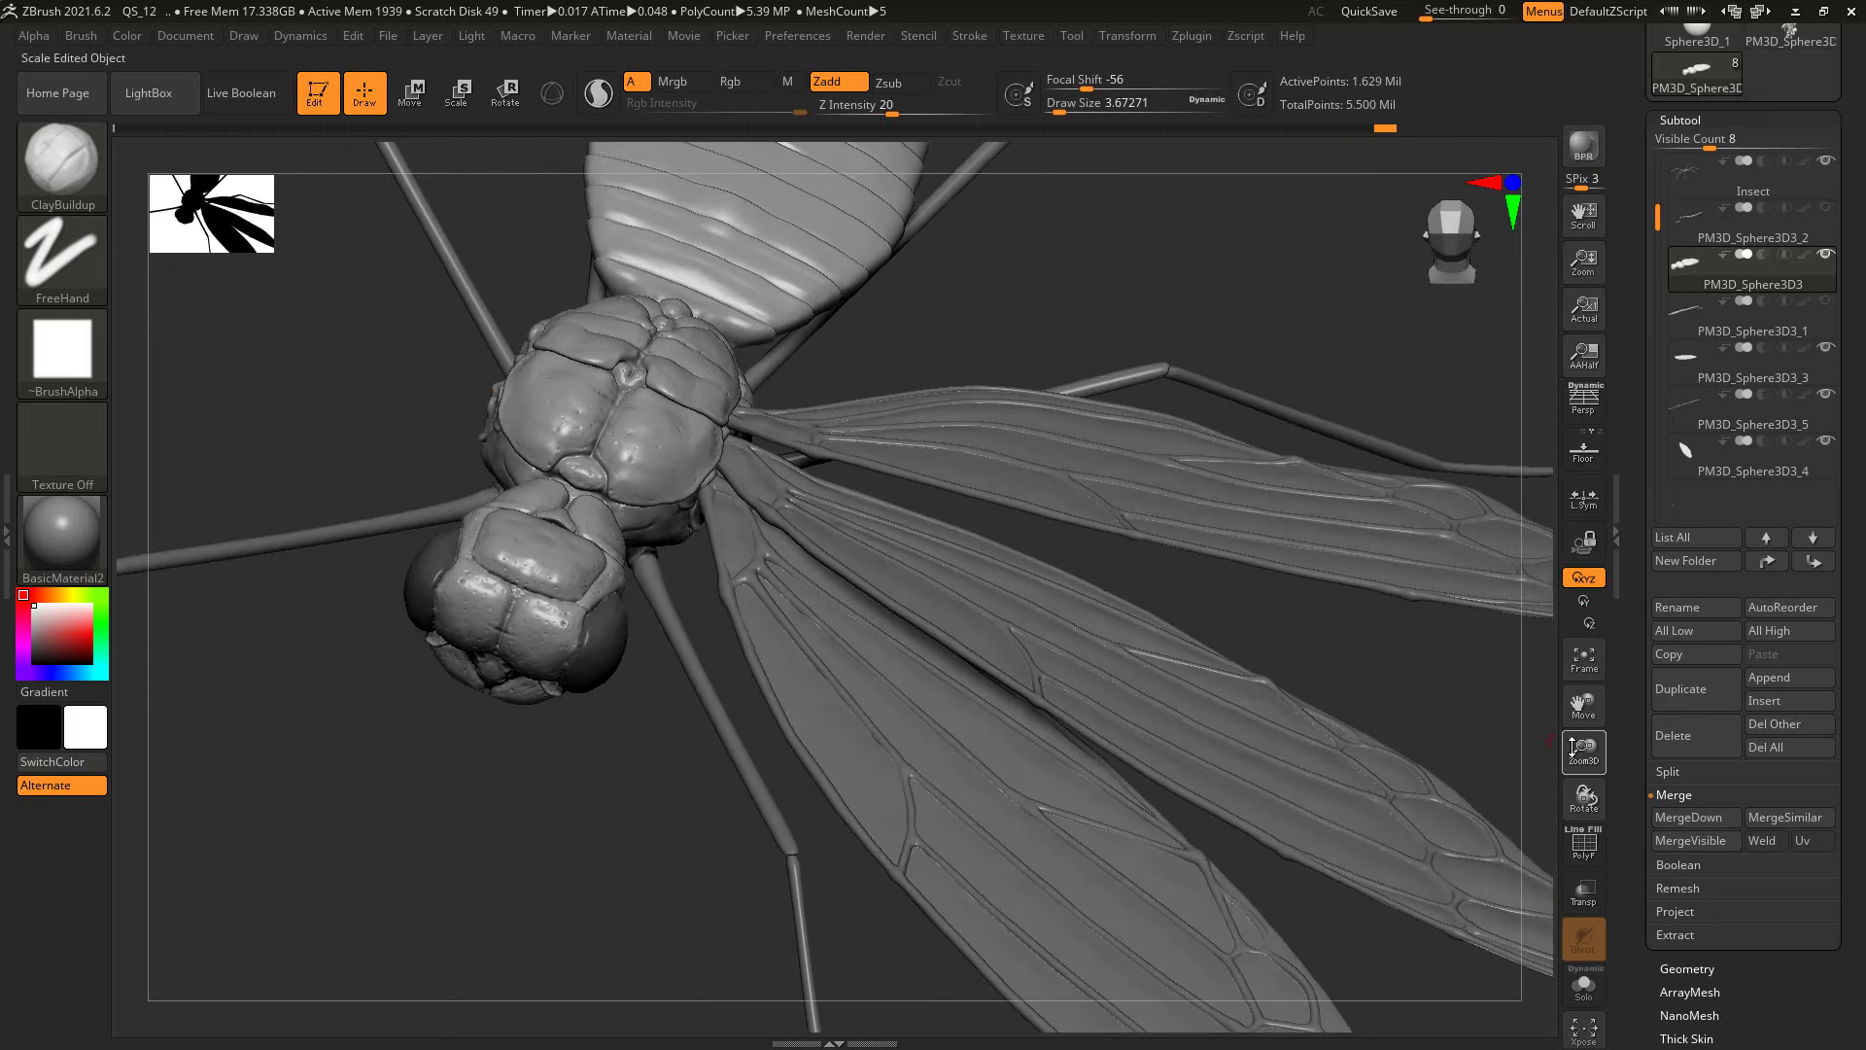
{"action": "left_click_drag", "start_coordinate": [1572, 747], "coordinate": [1317, 537]}
{"action": "mouse_move", "coordinate": [1316, 537]}
{"action": "right_mouse_down"}
{"action": "mouse_move", "coordinate": [1250, 492]}
{"action": "mouse_move", "coordinate": [1234, 609]}
{"action": "mouse_move", "coordinate": [1272, 560]}
{"action": "right_mouse_up"}
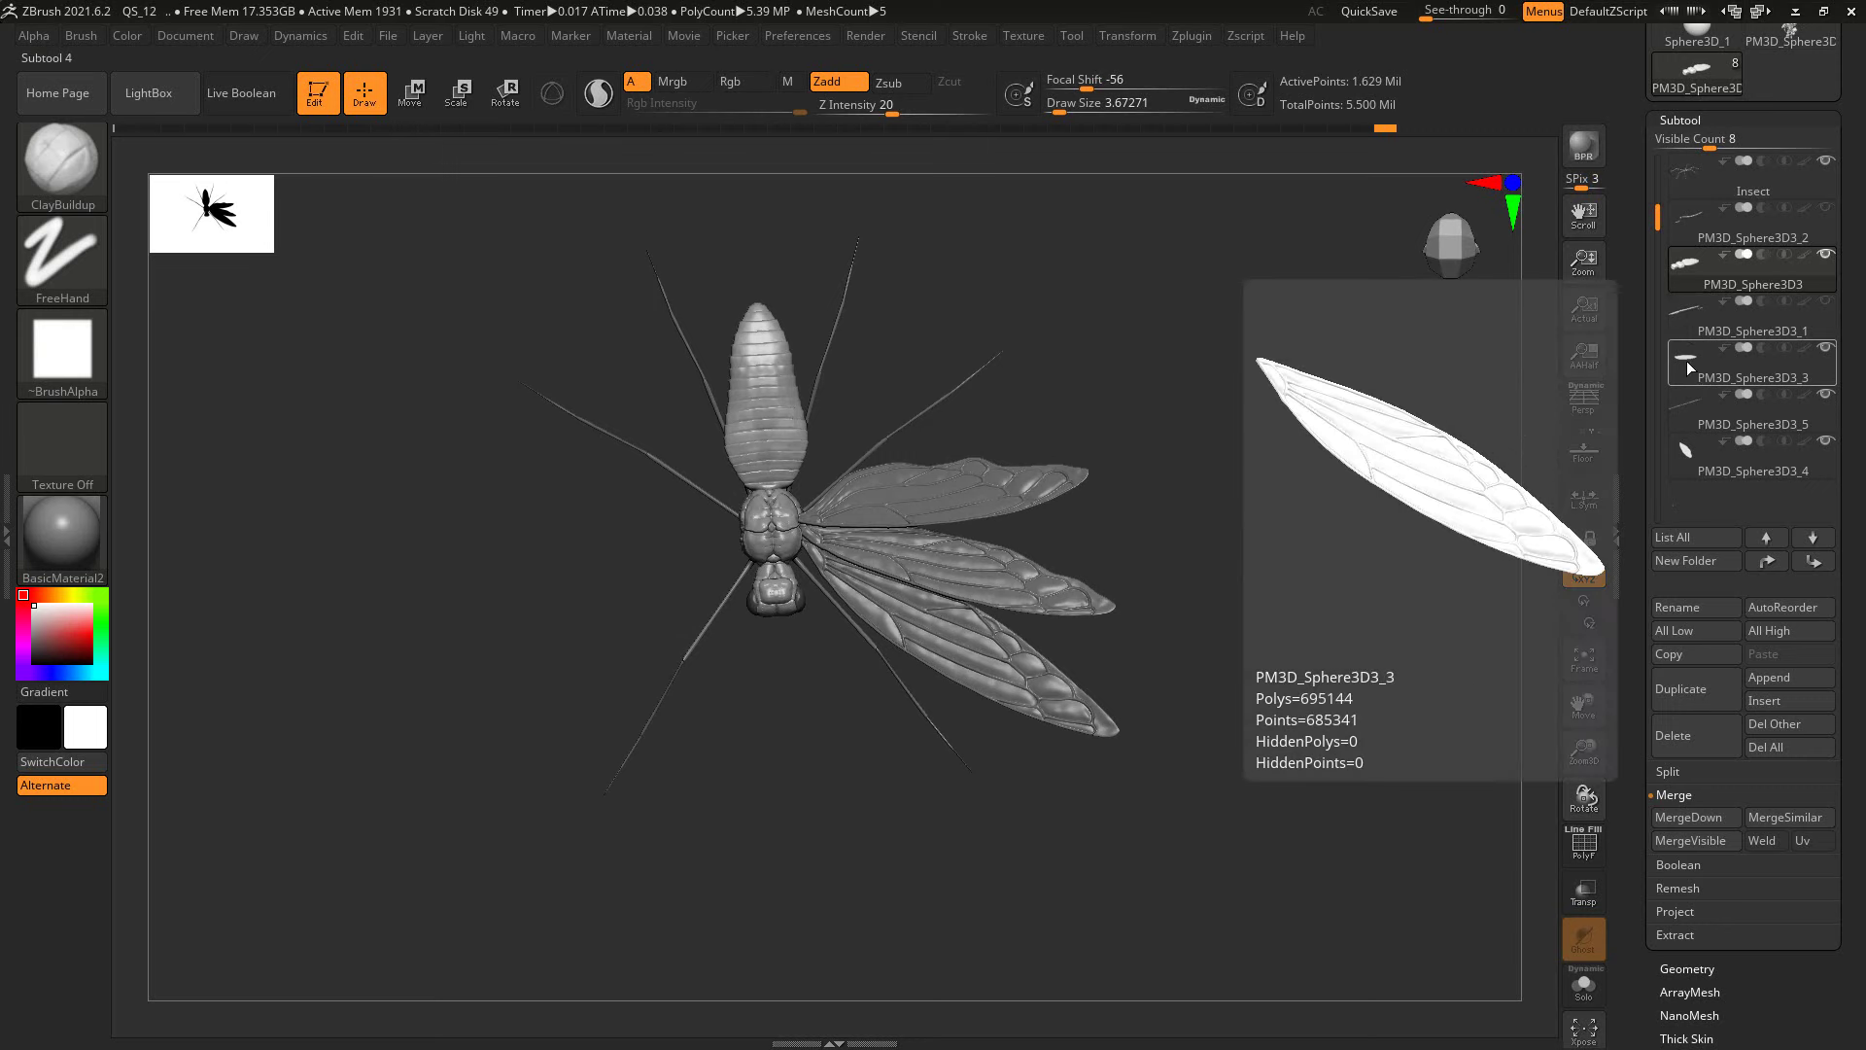
{"action": "left_click", "coordinate": [1688, 356]}
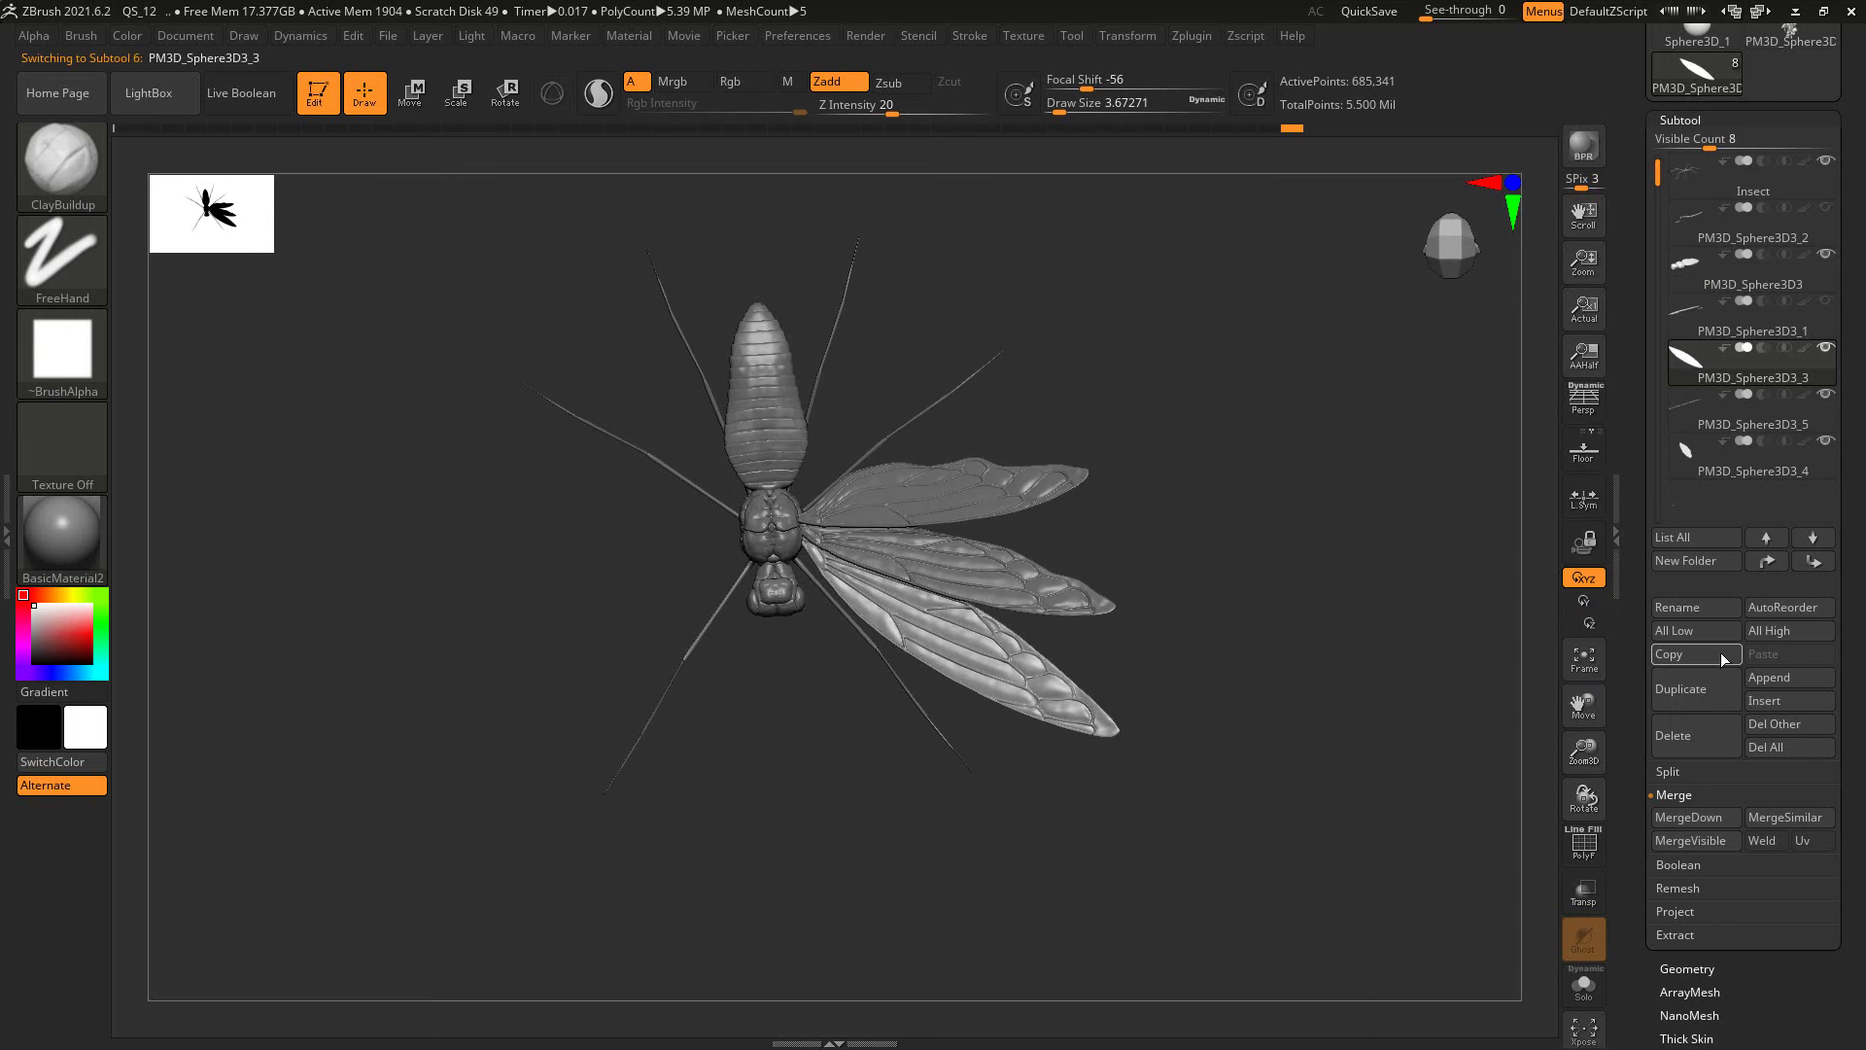
{"action": "left_click", "coordinate": [1696, 814]}
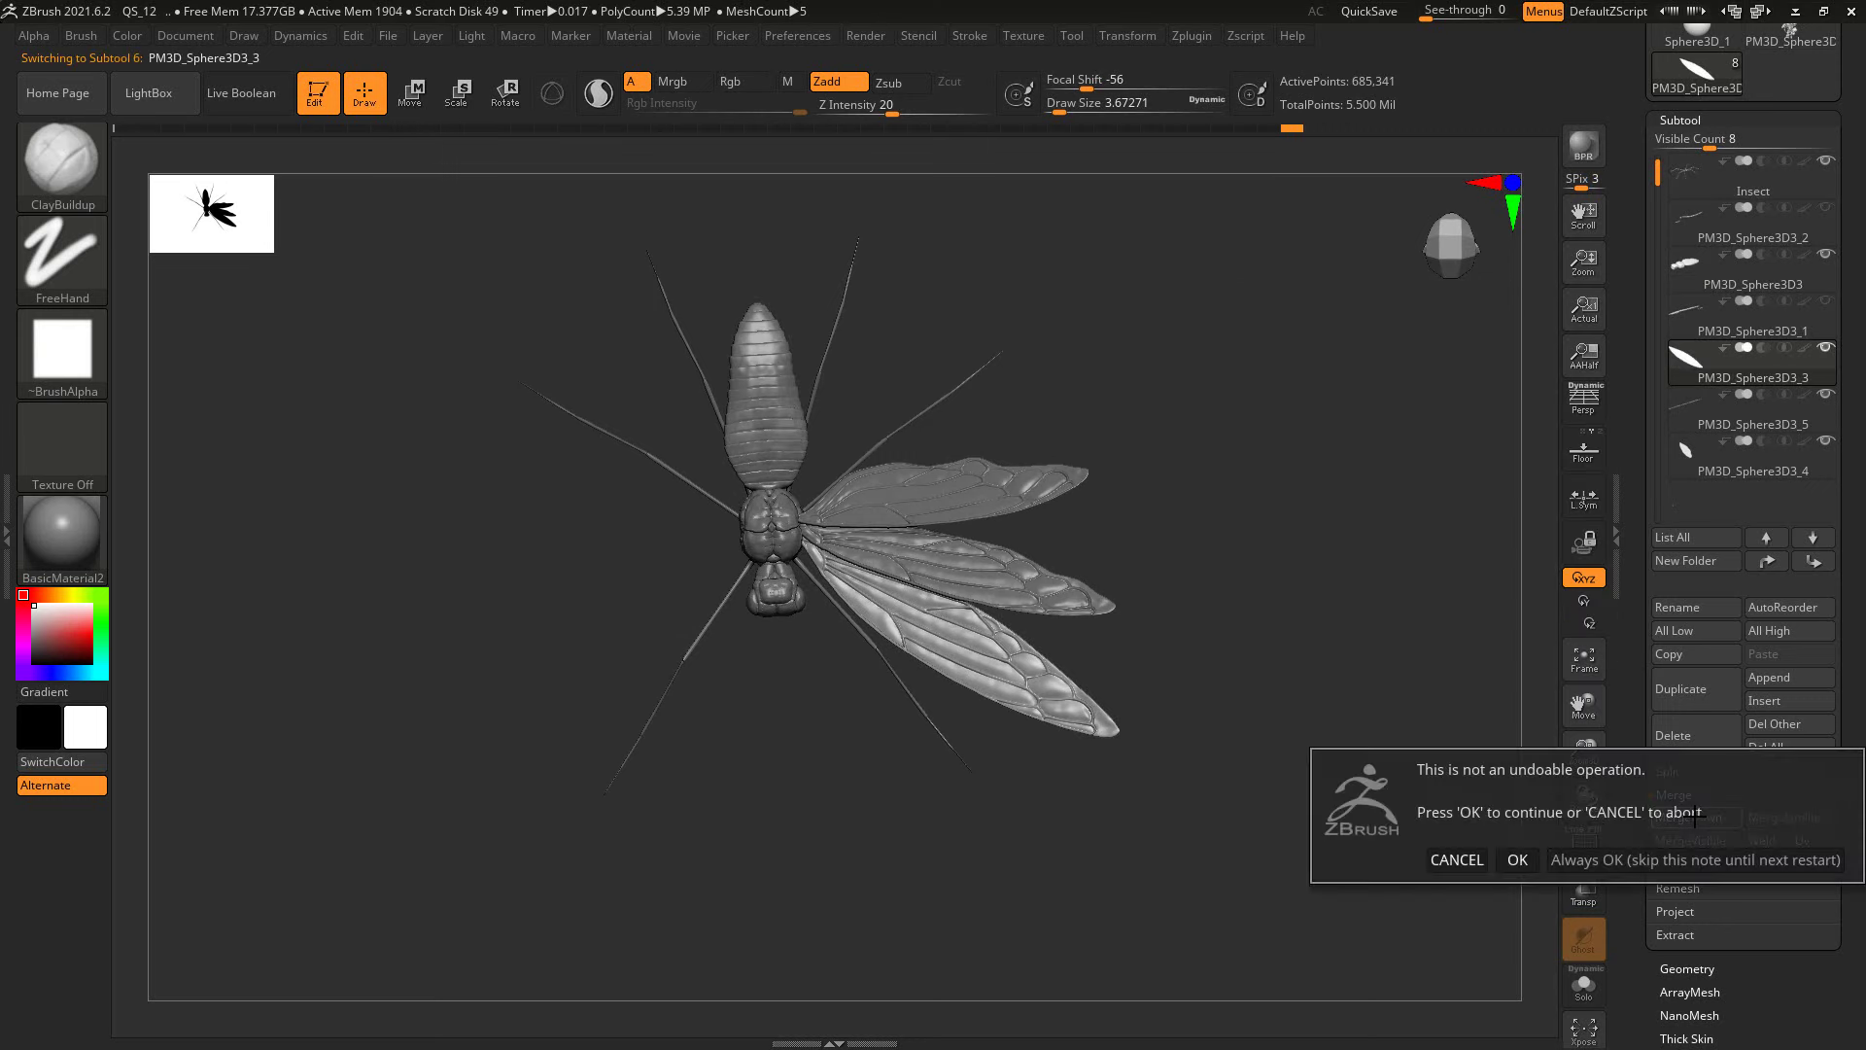
Step: Confirm the MergeDown and delete the leftover PM3D_Sphere3D3_4 subtool
{"action": "left_click", "coordinate": [1518, 858]}
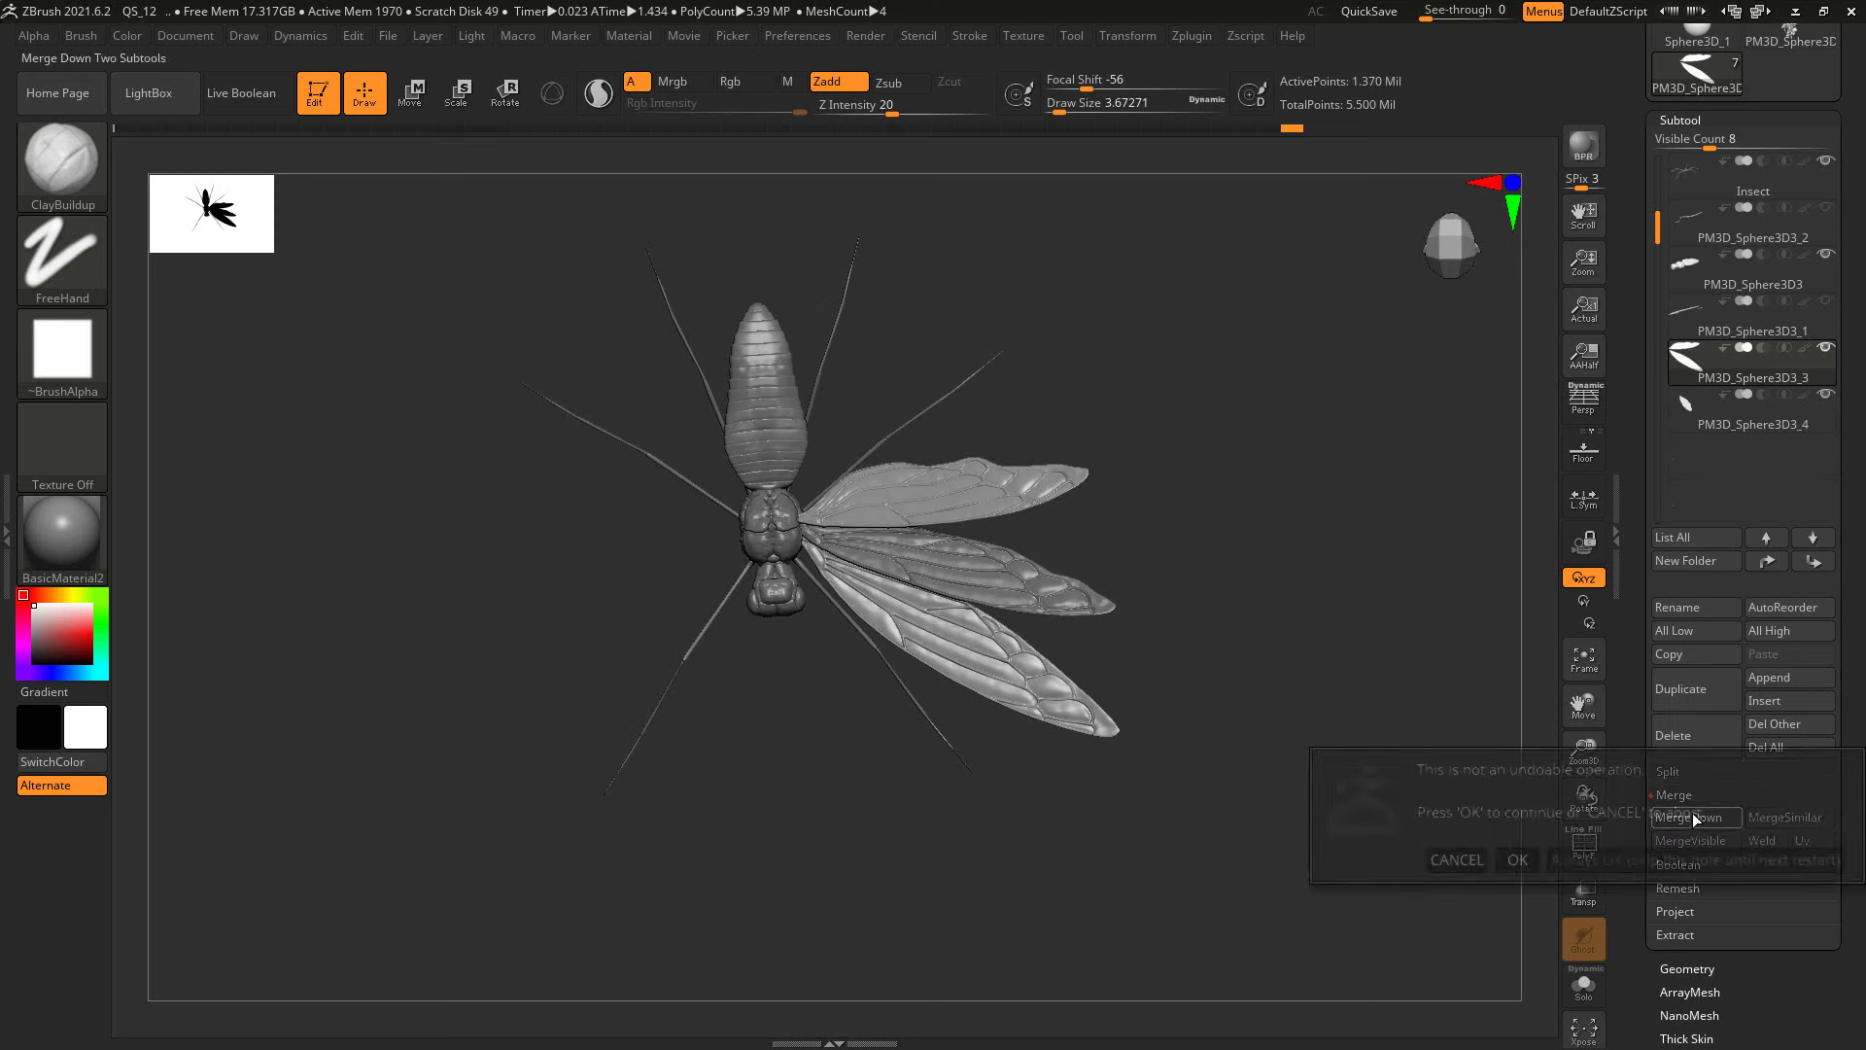
{"action": "left_click", "coordinate": [1518, 858]}
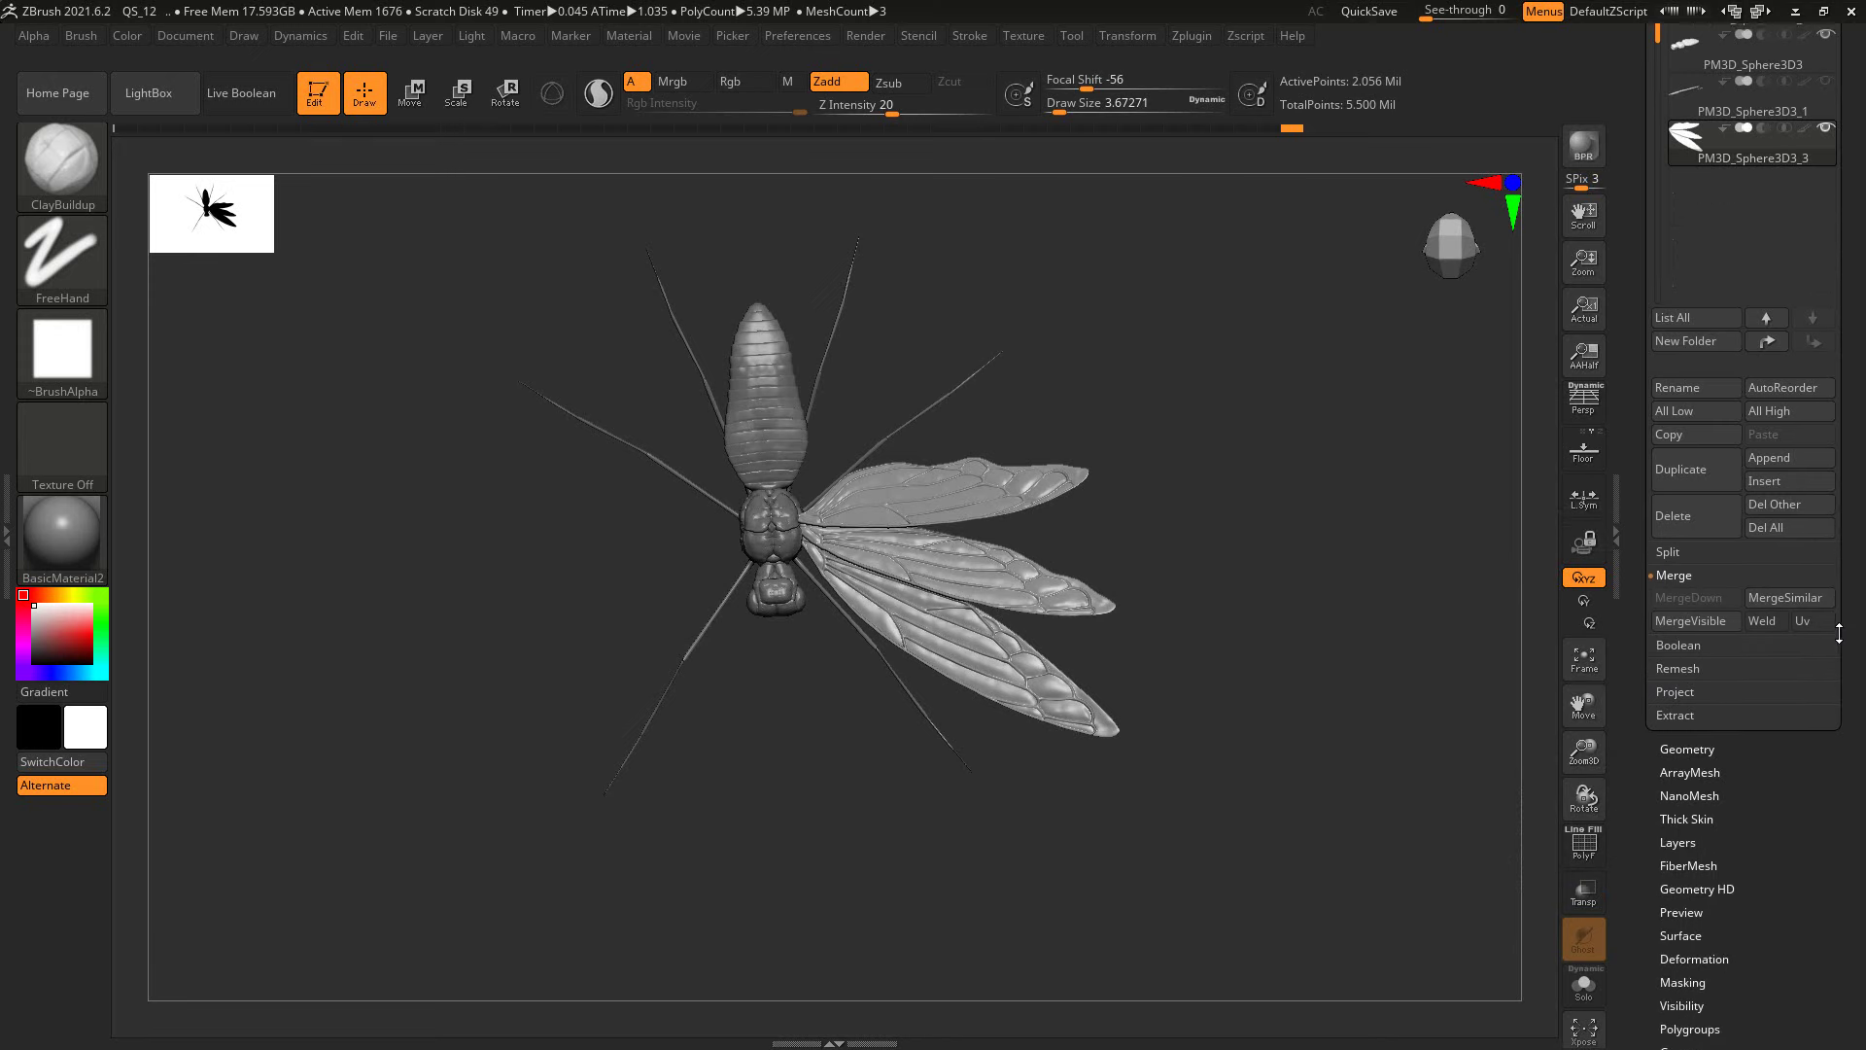
{"action": "scroll", "coordinate": [1857, 767], "scroll_direction": "down", "scroll_amount": 5}
Step: Mirror and weld the merged wing subtool so wings appear on both sides of the thorax
{"action": "left_click", "coordinate": [1837, 748]}
{"action": "scroll", "coordinate": [1843, 771], "scroll_direction": "down", "scroll_amount": 5}
{"action": "scroll", "coordinate": [1844, 771], "scroll_direction": "up", "scroll_amount": 3}
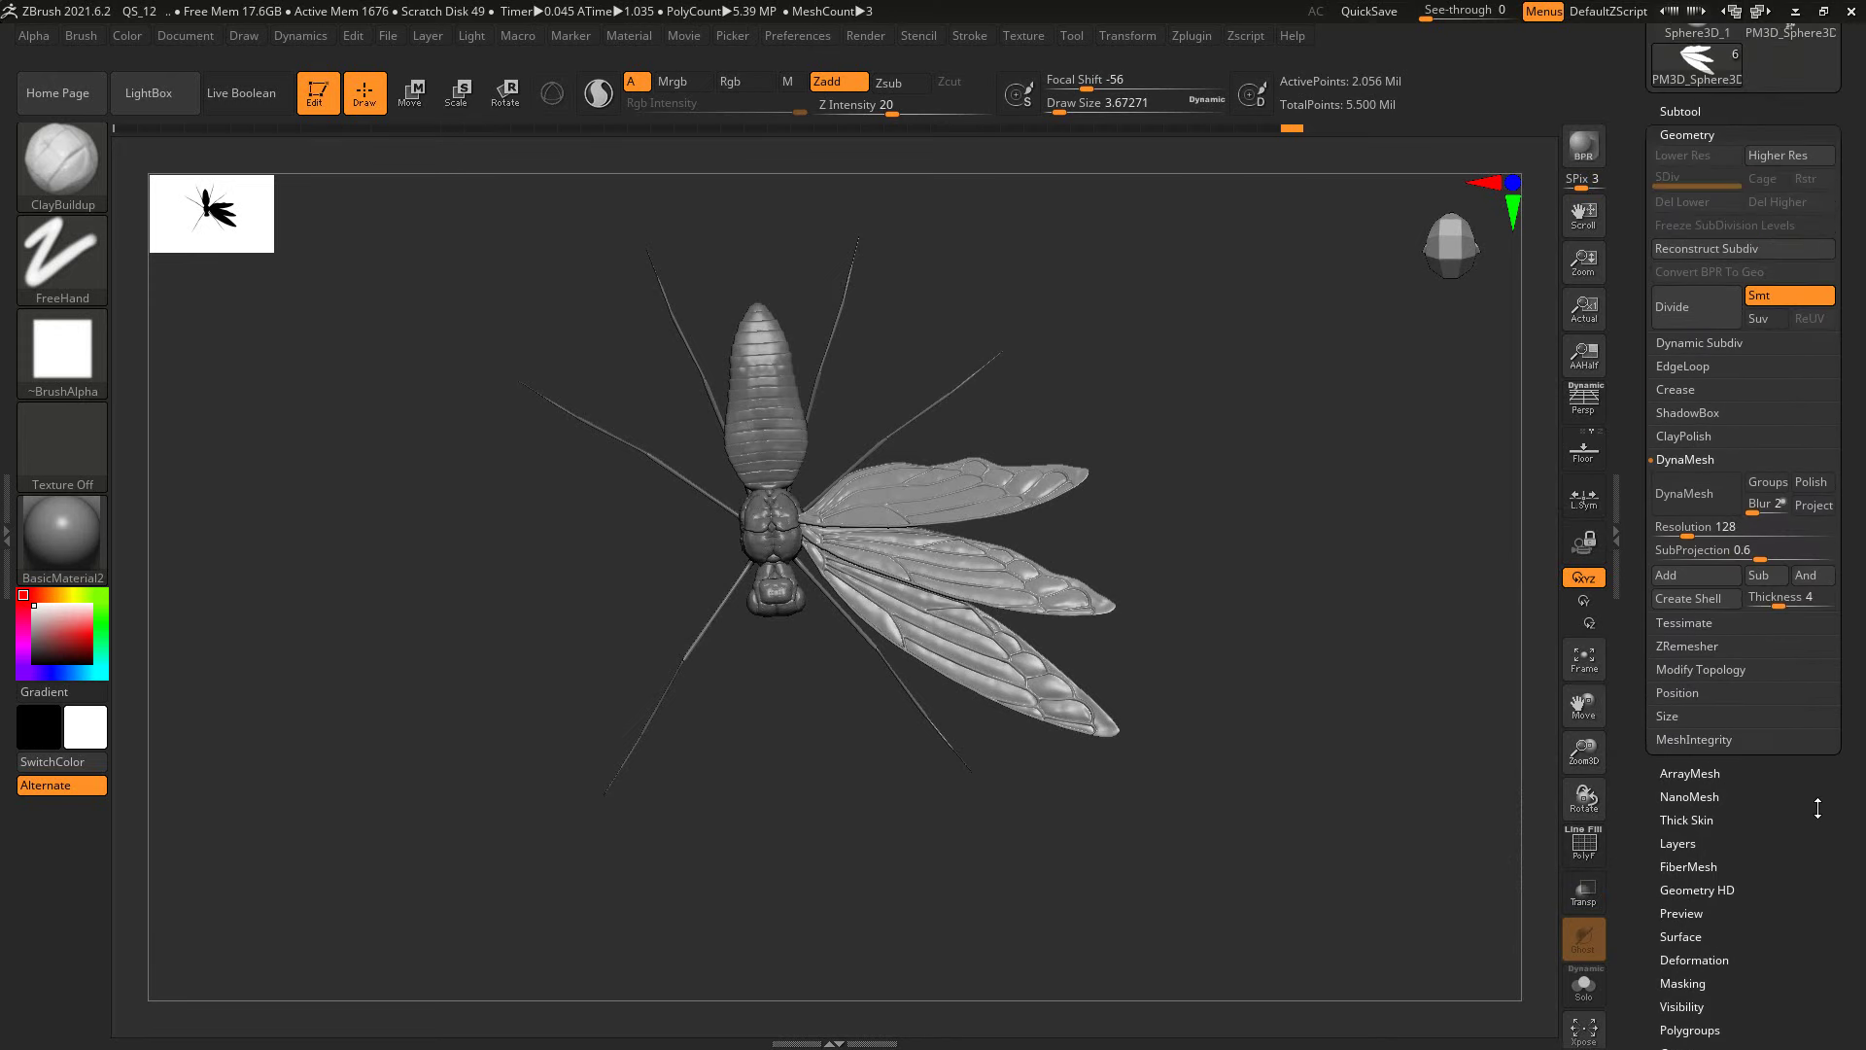
{"action": "left_click", "coordinate": [1705, 668]}
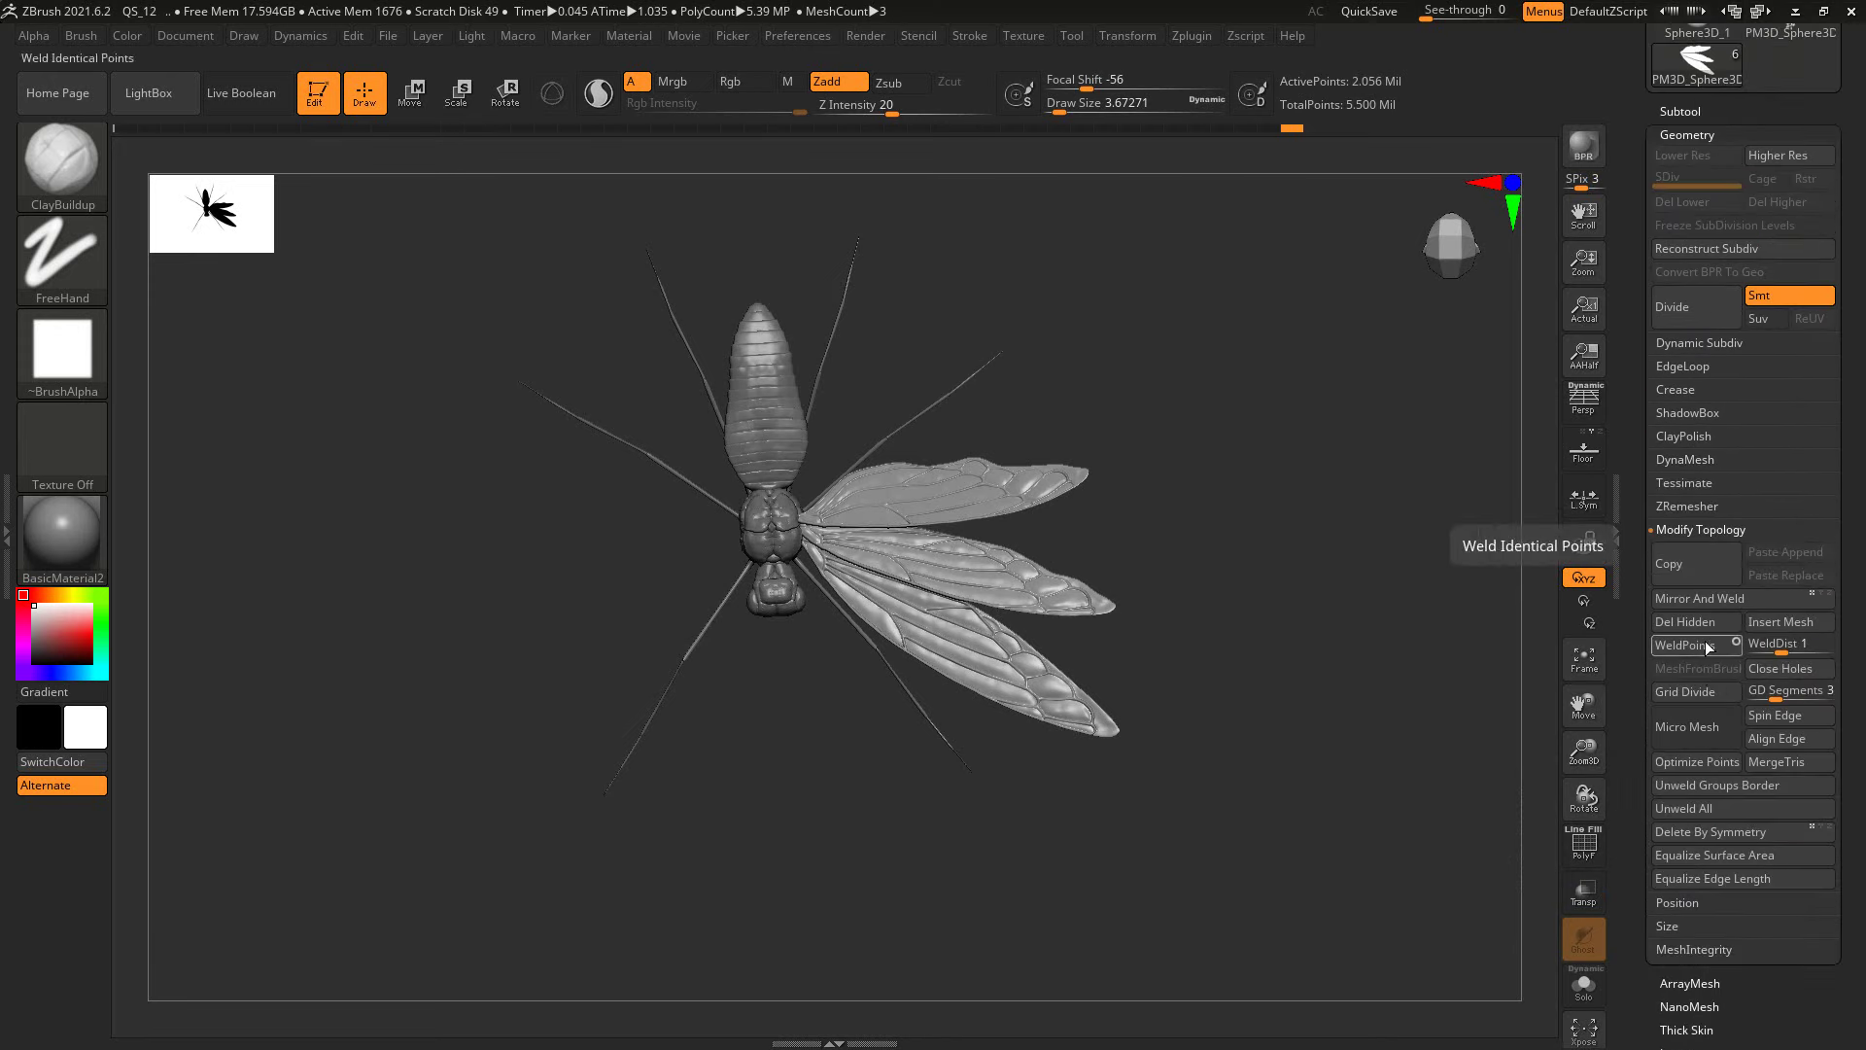
{"action": "left_click", "coordinate": [1694, 605]}
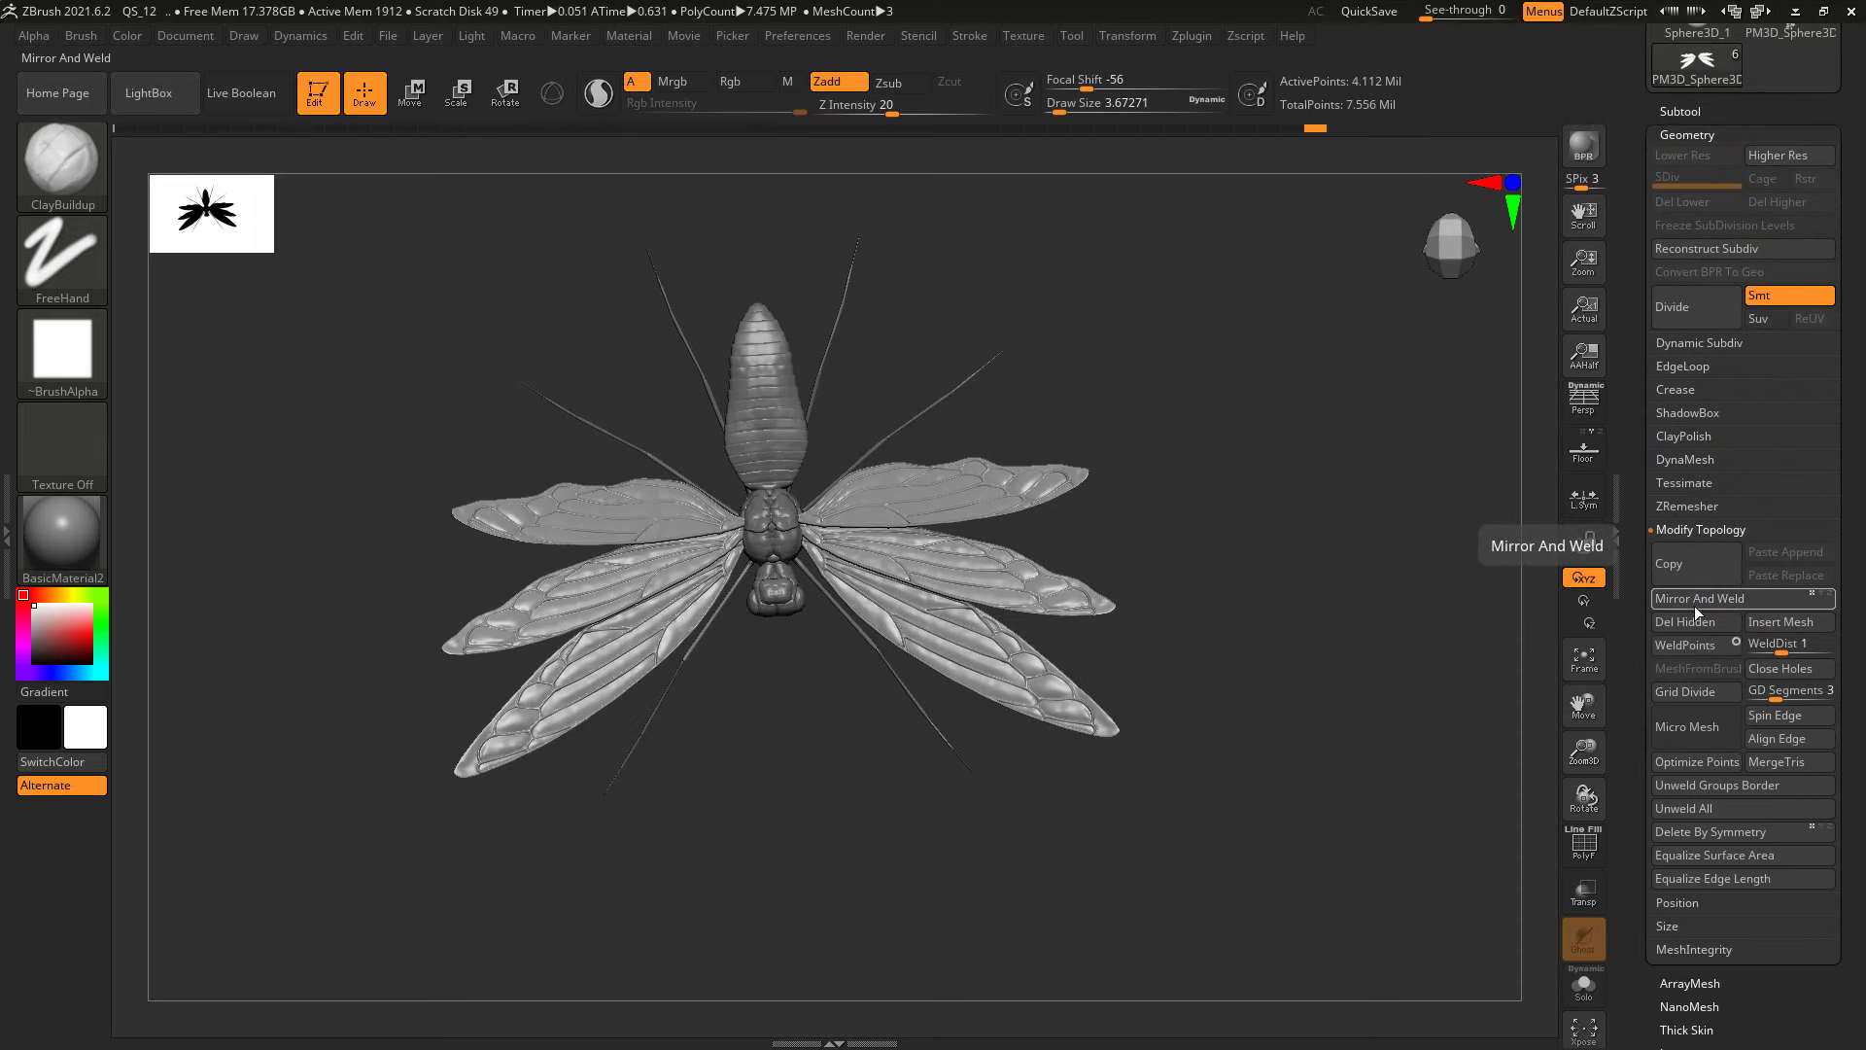
{"action": "mouse_move", "coordinate": [1328, 702]}
{"action": "left_mouse_down"}
{"action": "mouse_move", "coordinate": [1279, 550]}
{"action": "mouse_move", "coordinate": [1215, 653]}
{"action": "mouse_move", "coordinate": [1312, 709]}
{"action": "left_mouse_up"}
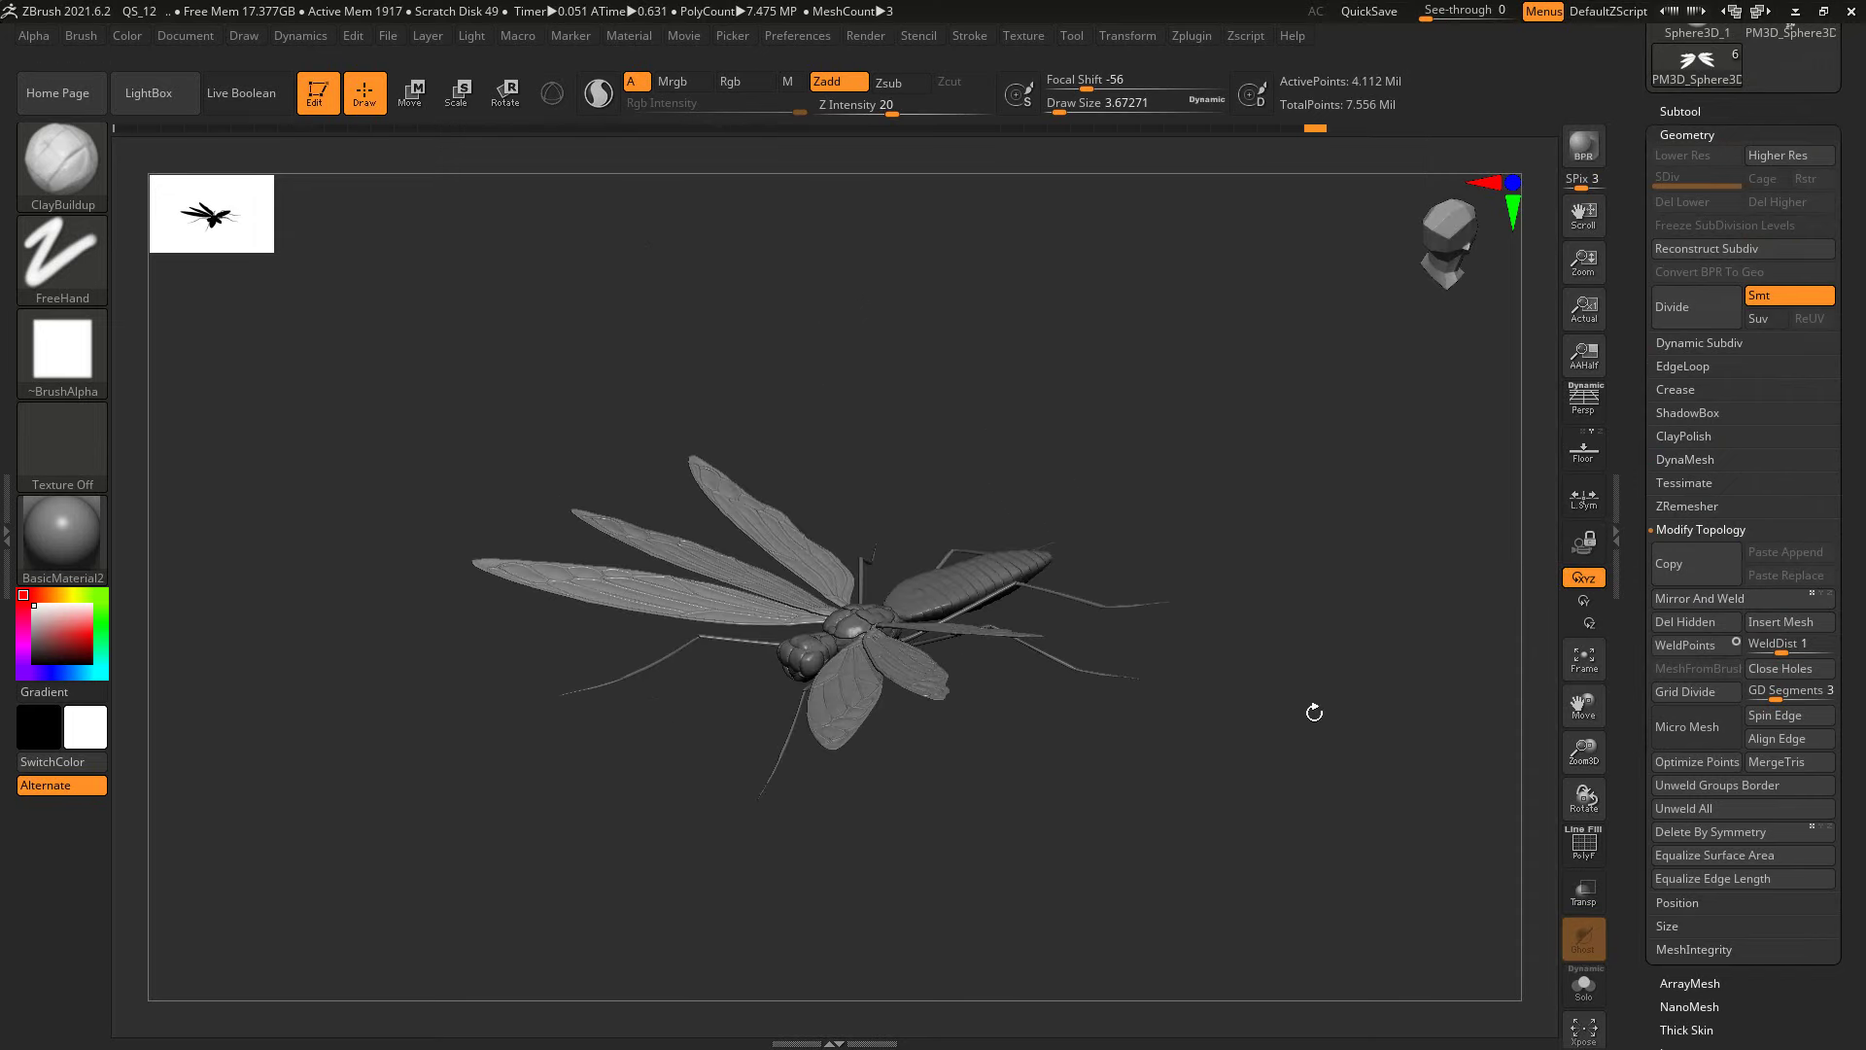
{"action": "mouse_move", "coordinate": [1584, 702]}
{"action": "left_mouse_down"}
{"action": "mouse_move", "coordinate": [1516, 768]}
{"action": "mouse_move", "coordinate": [1303, 829]}
{"action": "mouse_move", "coordinate": [1294, 871]}
{"action": "mouse_move", "coordinate": [1408, 762]}
{"action": "mouse_move", "coordinate": [1429, 805]}
{"action": "mouse_move", "coordinate": [1411, 771]}
{"action": "mouse_move", "coordinate": [1411, 791]}
{"action": "left_mouse_up"}
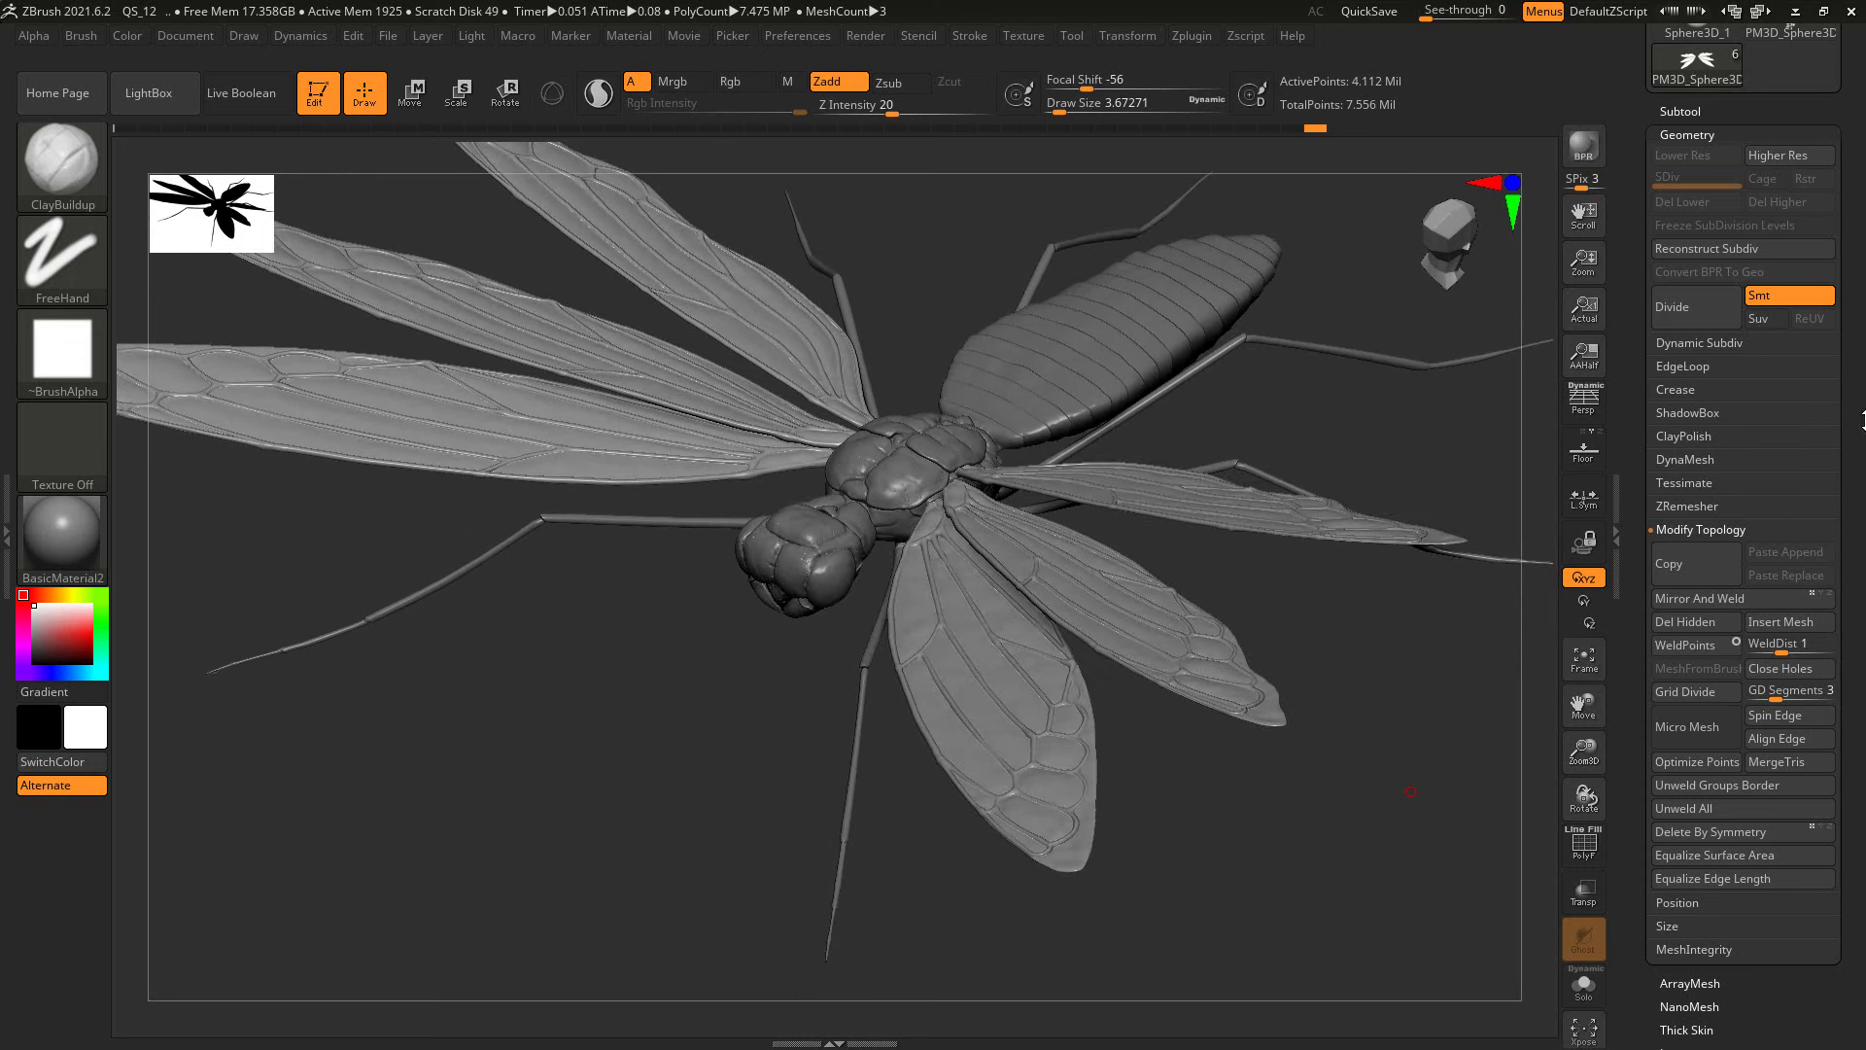
Step: Center the whole insect, turn on the floor grid and make a BPR render
{"action": "left_click", "coordinate": [1679, 300]}
{"action": "left_click_drag", "start_coordinate": [1850, 349], "coordinate": [1850, 390]}
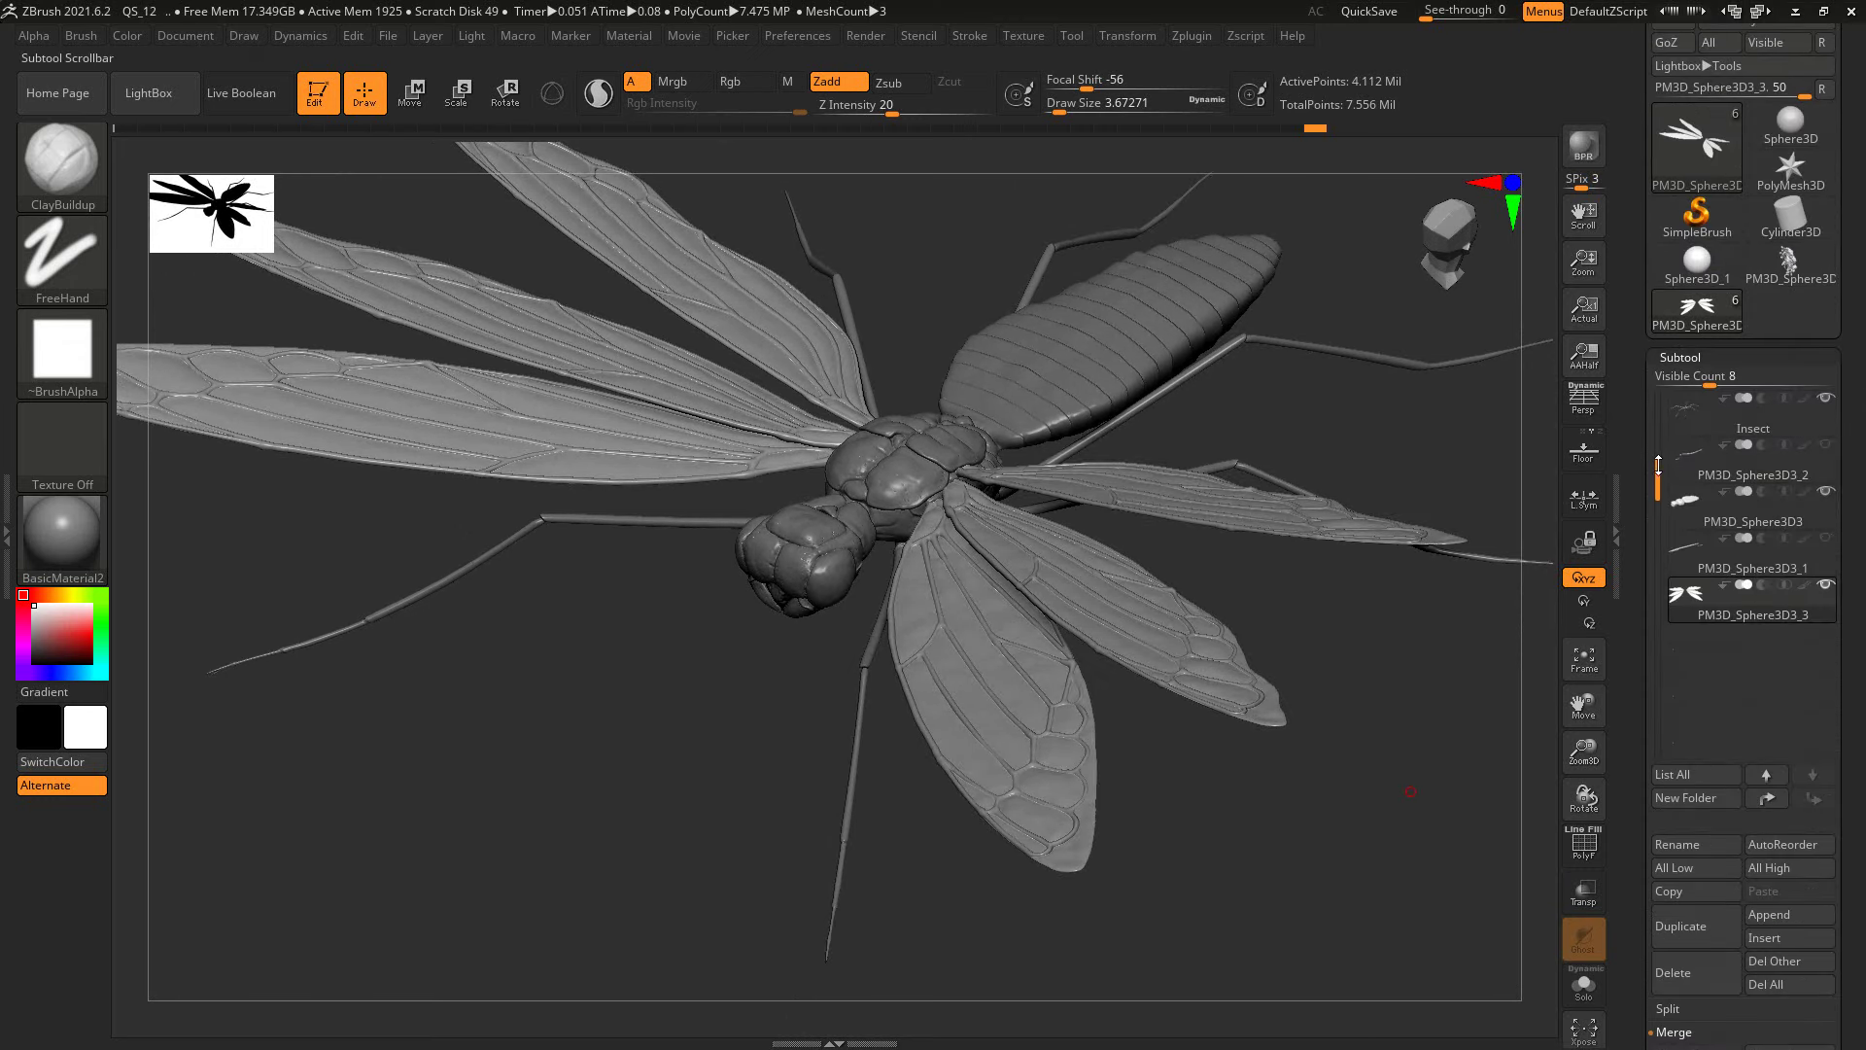
{"action": "left_click_drag", "start_coordinate": [1659, 465], "coordinate": [1659, 409]}
{"action": "mouse_move", "coordinate": [1384, 742]}
{"action": "left_mouse_down"}
{"action": "mouse_move", "coordinate": [1369, 815]}
{"action": "mouse_move", "coordinate": [1342, 829]}
{"action": "left_mouse_up"}
{"action": "left_click_drag", "start_coordinate": [1584, 751], "coordinate": [1375, 773]}
{"action": "left_click", "coordinate": [1588, 465]}
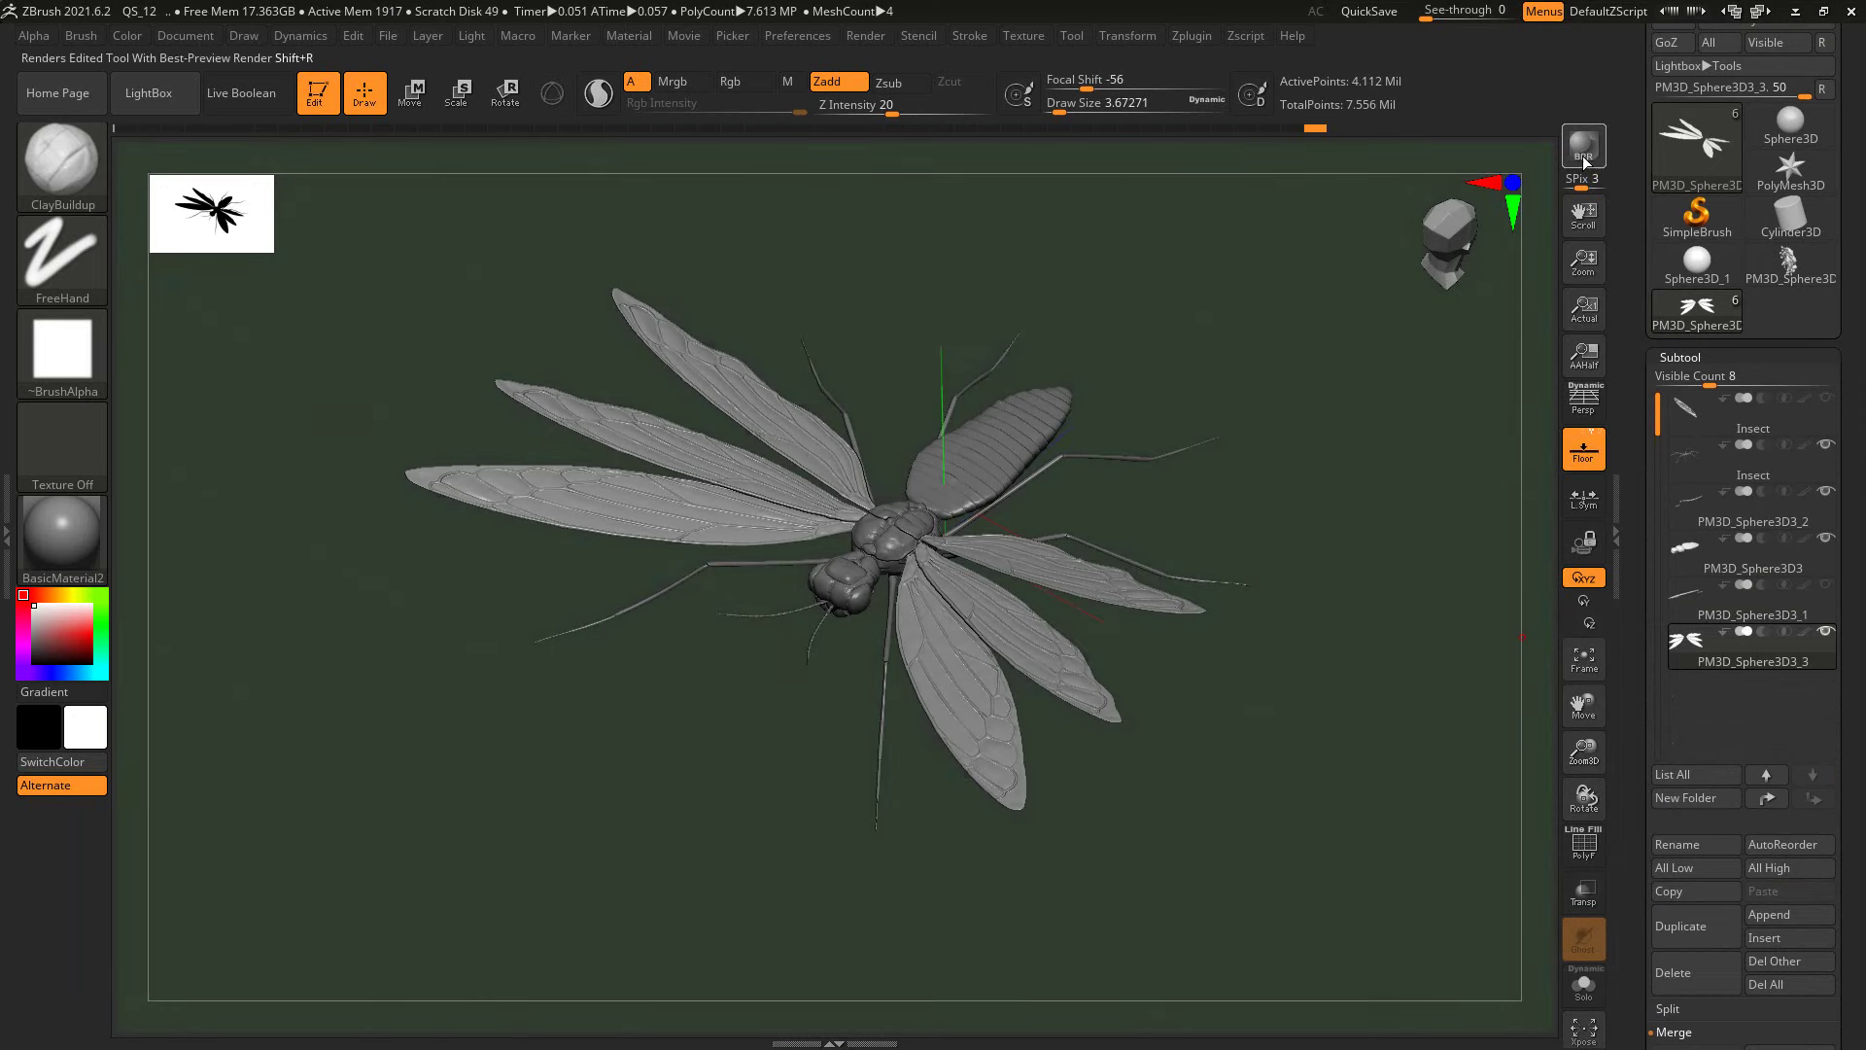
{"action": "left_click", "coordinate": [1585, 147]}
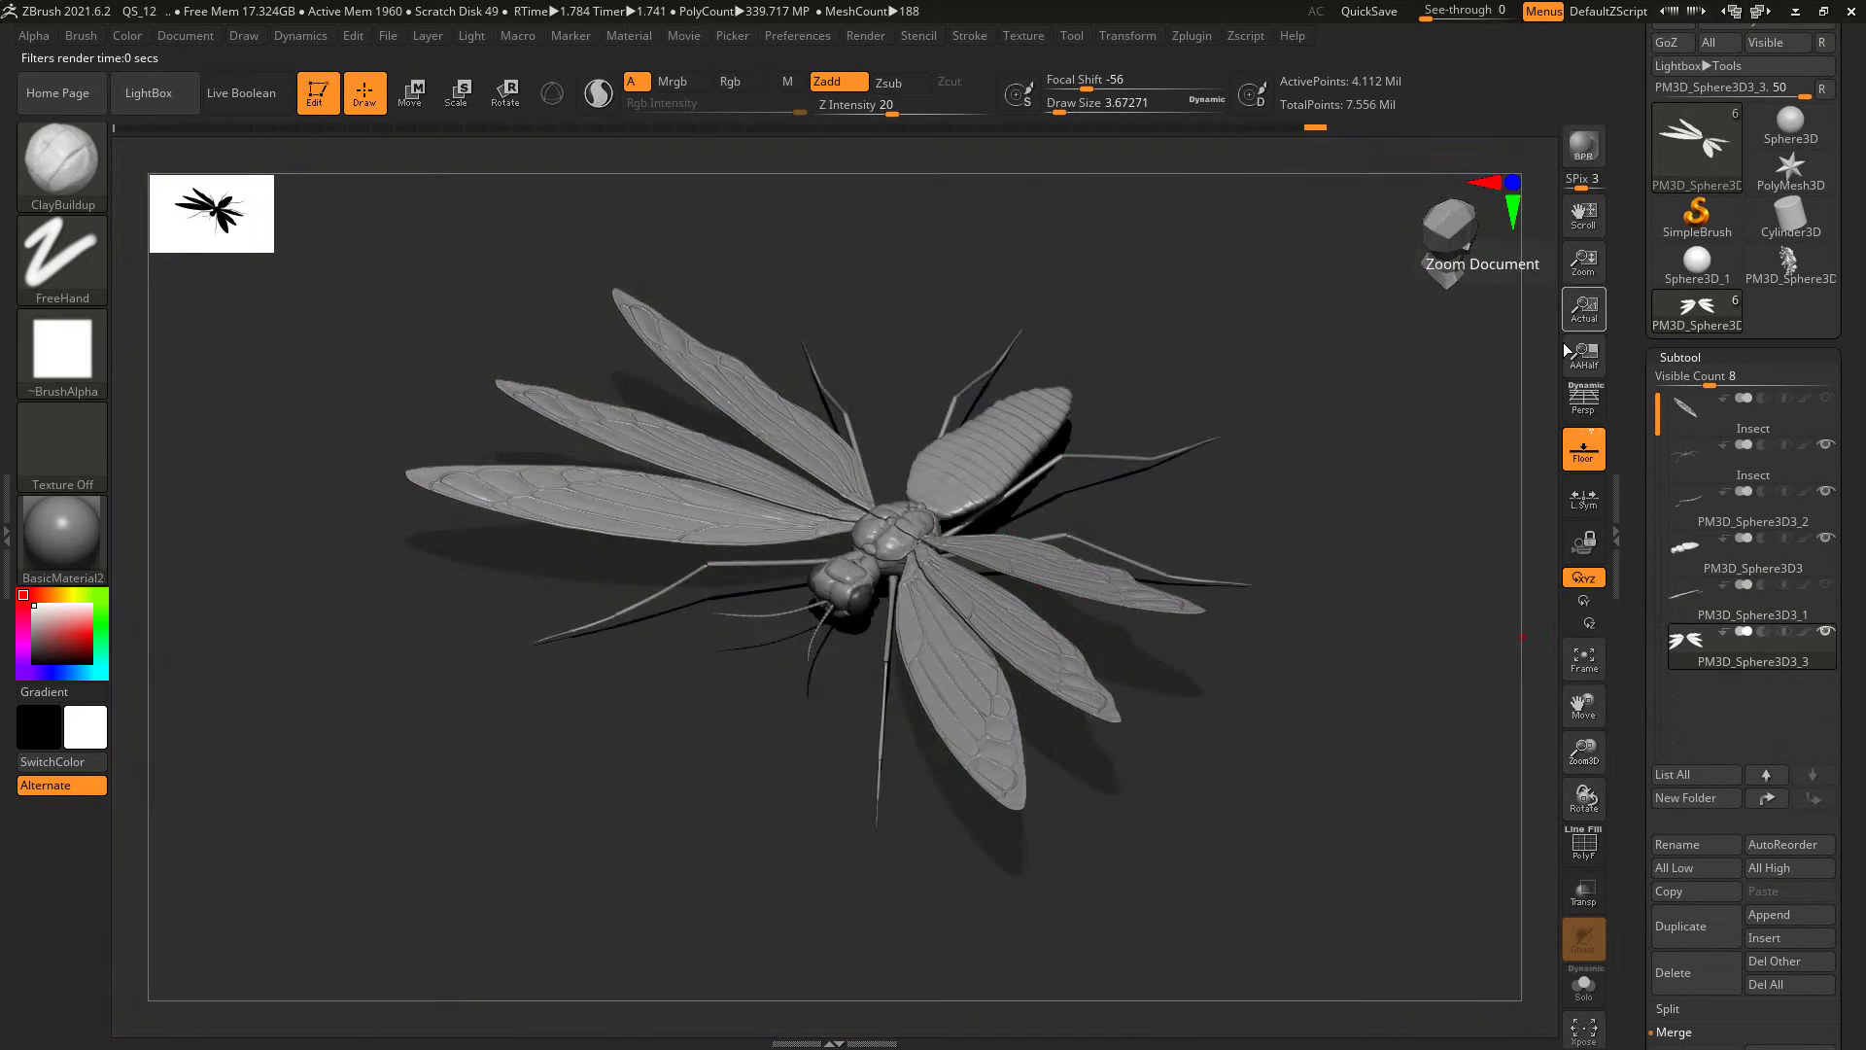
Step: Zoom in, isolate one wing polygroup, then unhide all the wings again
{"action": "left_click_drag", "start_coordinate": [1575, 773], "coordinate": [1094, 722]}
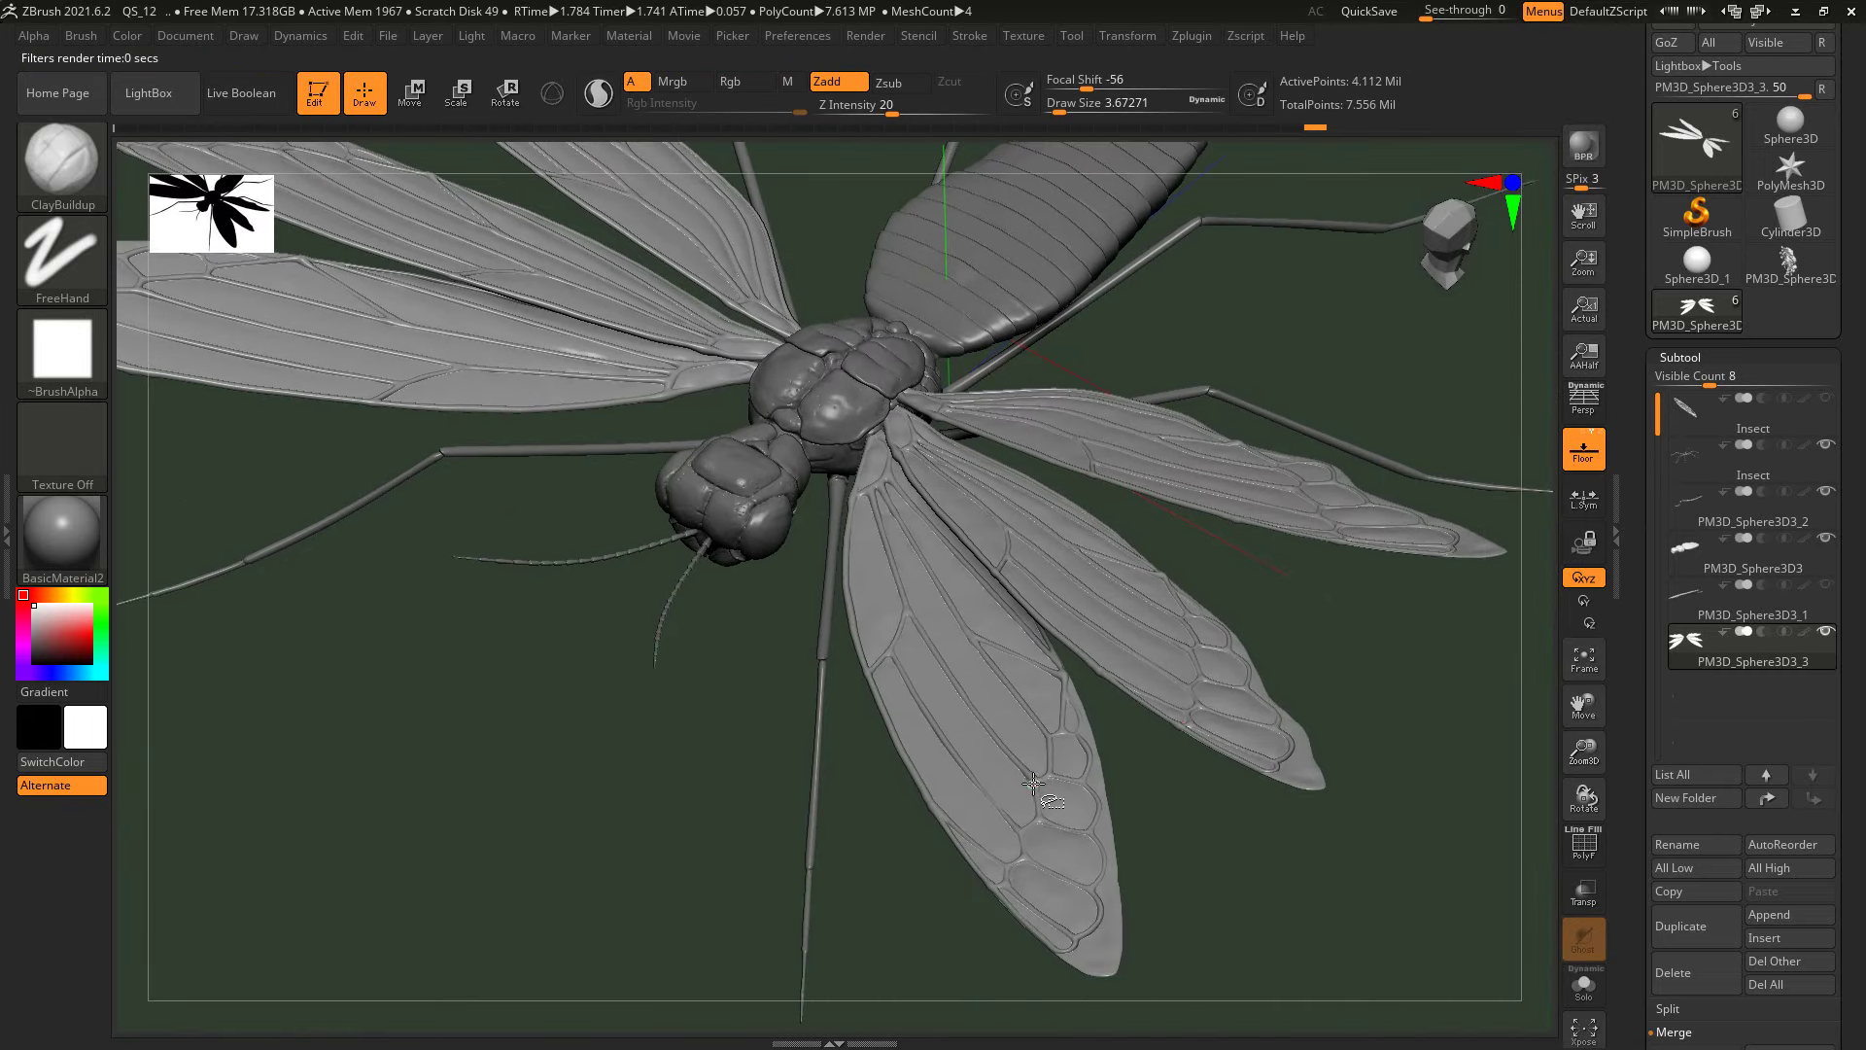
{"action": "left_click", "coordinate": [1033, 784], "text": "ctrl+shift"}
{"action": "left_click", "coordinate": [1145, 841], "text": "ctrl+shift"}
{"action": "scroll", "coordinate": [1699, 680], "scroll_direction": "down", "scroll_amount": 5}
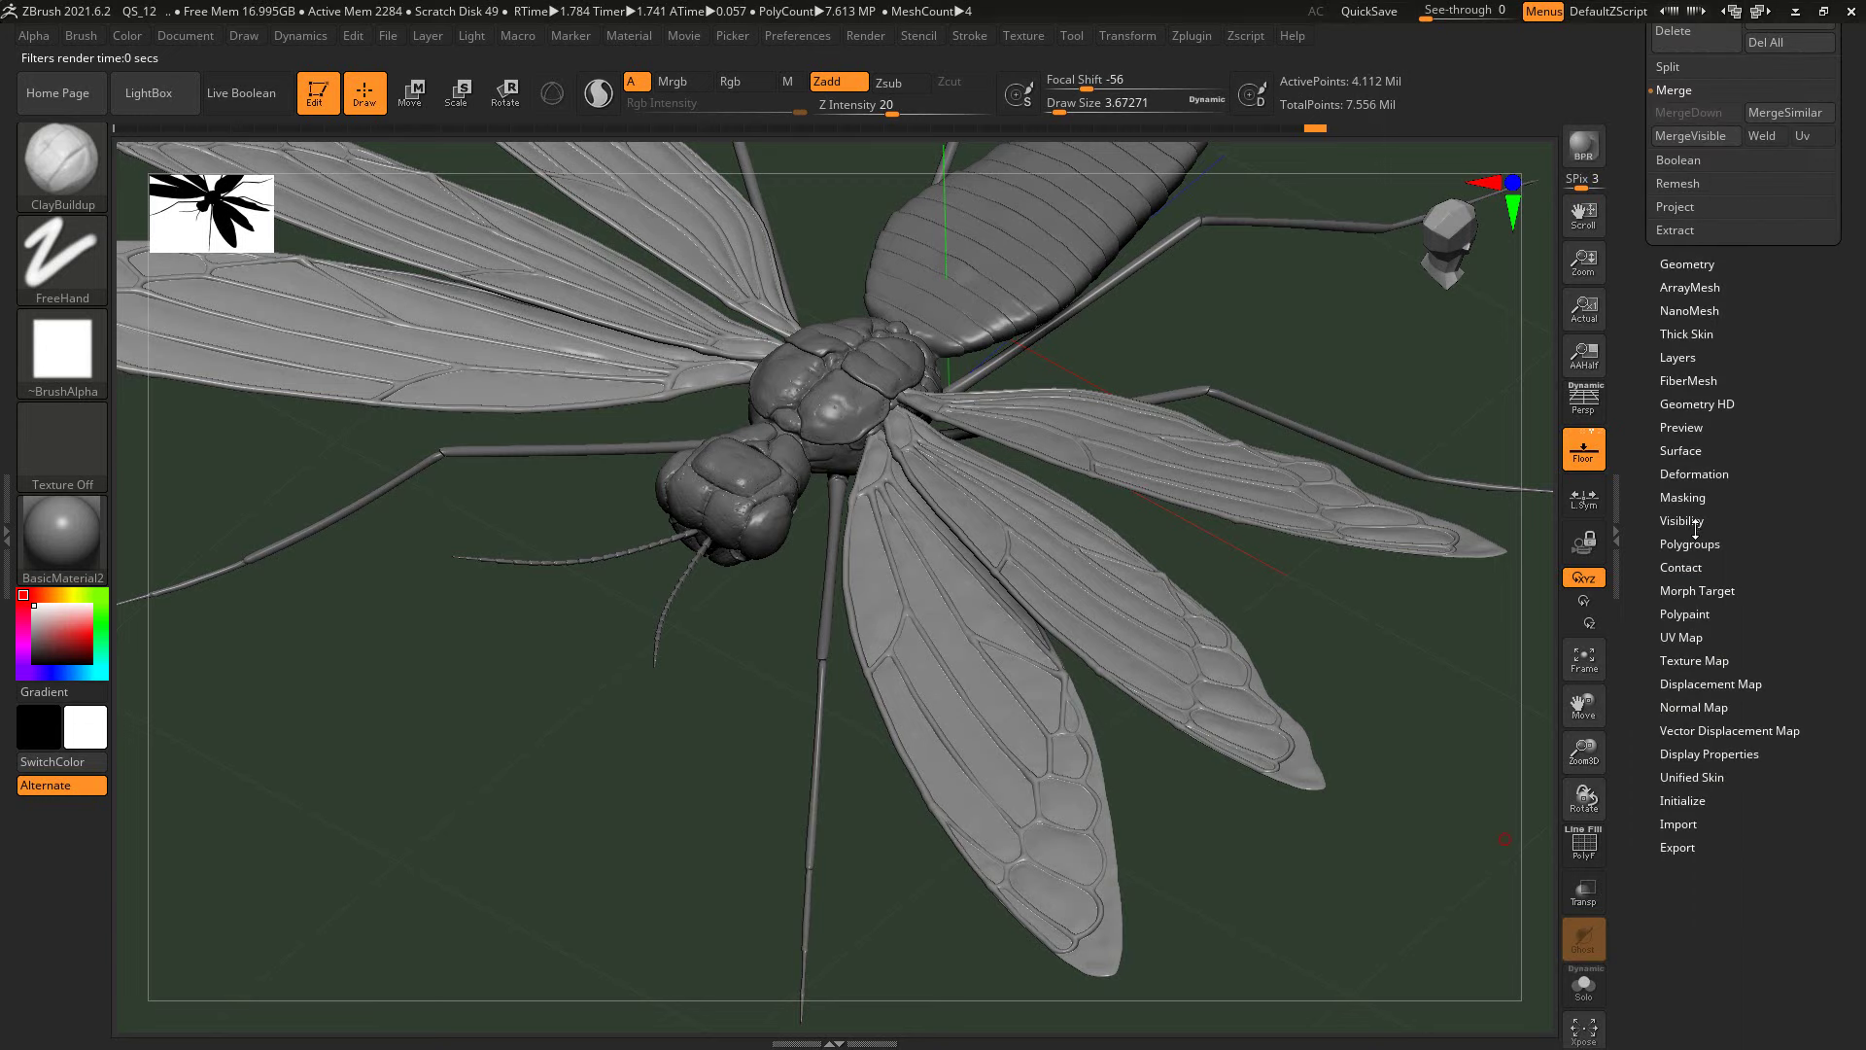
Step: Split the wing mesh into polygroups by connectivity and isolate one vein group to check it
{"action": "left_click", "coordinate": [1692, 541]}
{"action": "left_click", "coordinate": [1708, 121]}
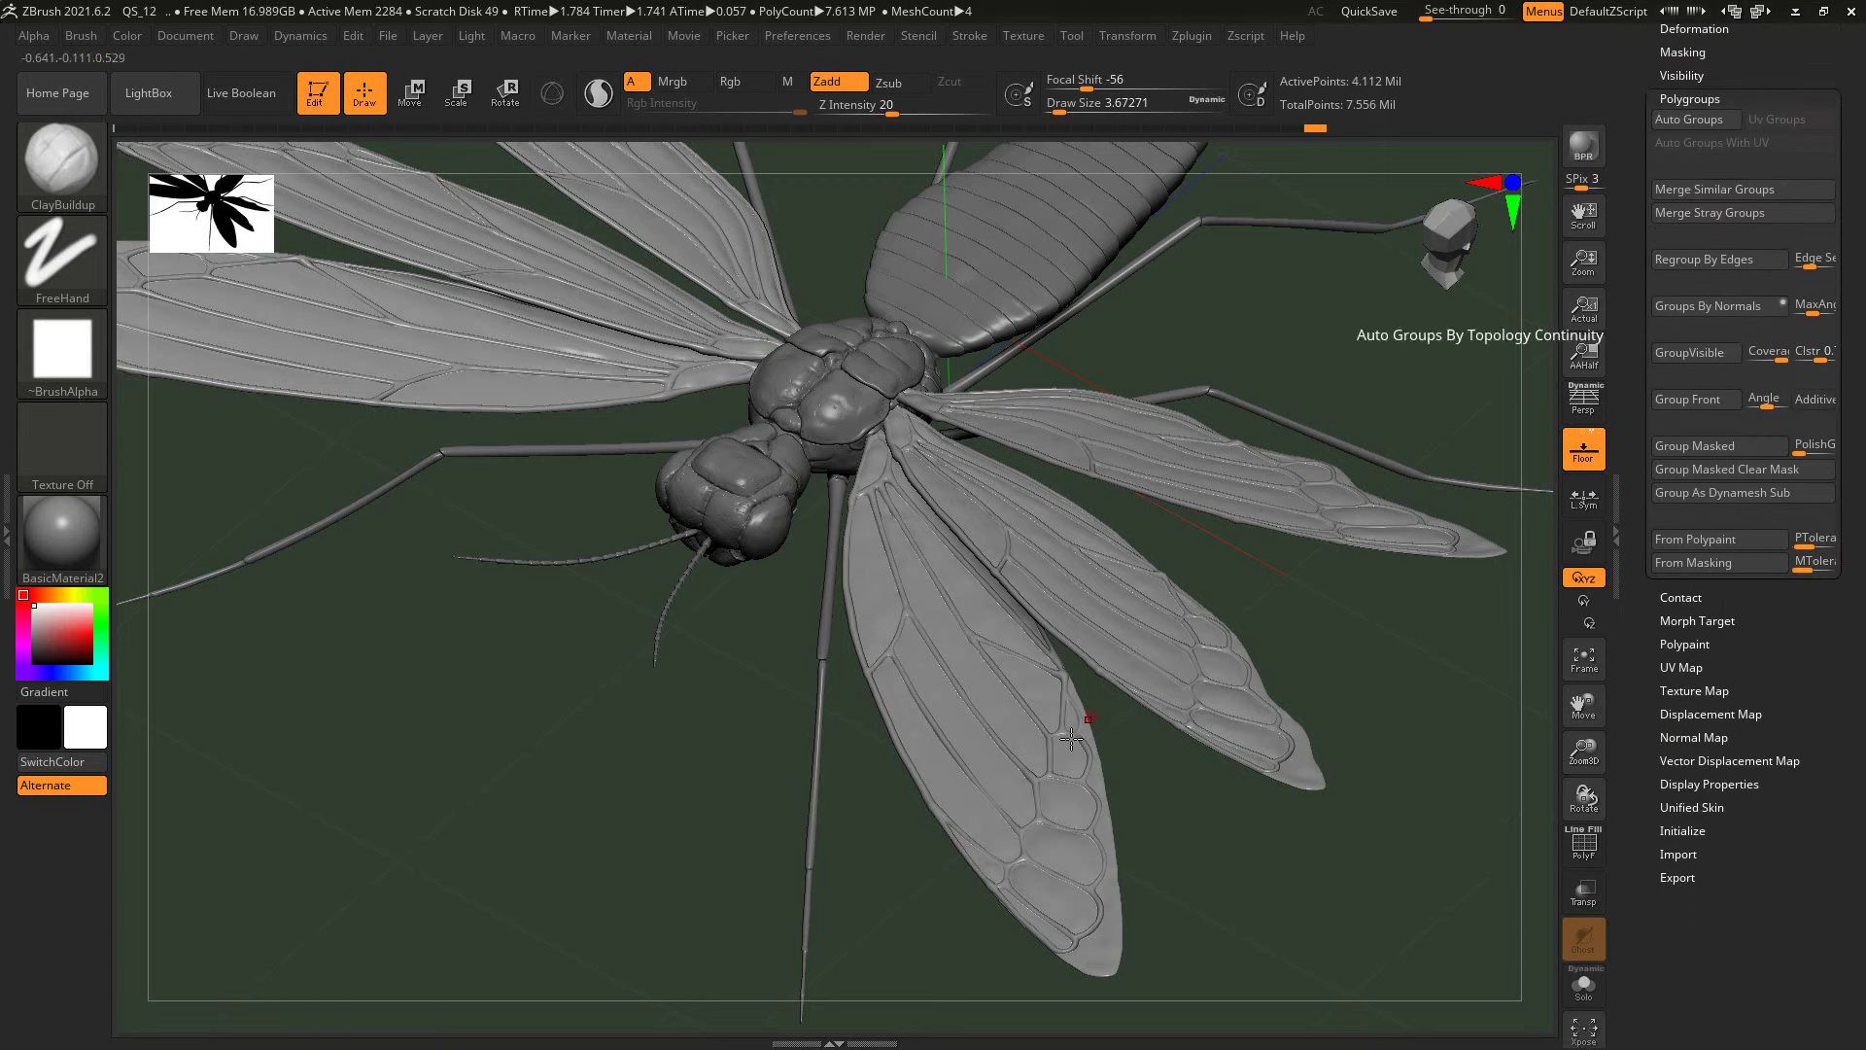
{"action": "left_click", "coordinate": [1050, 742], "text": "ctrl+shift"}
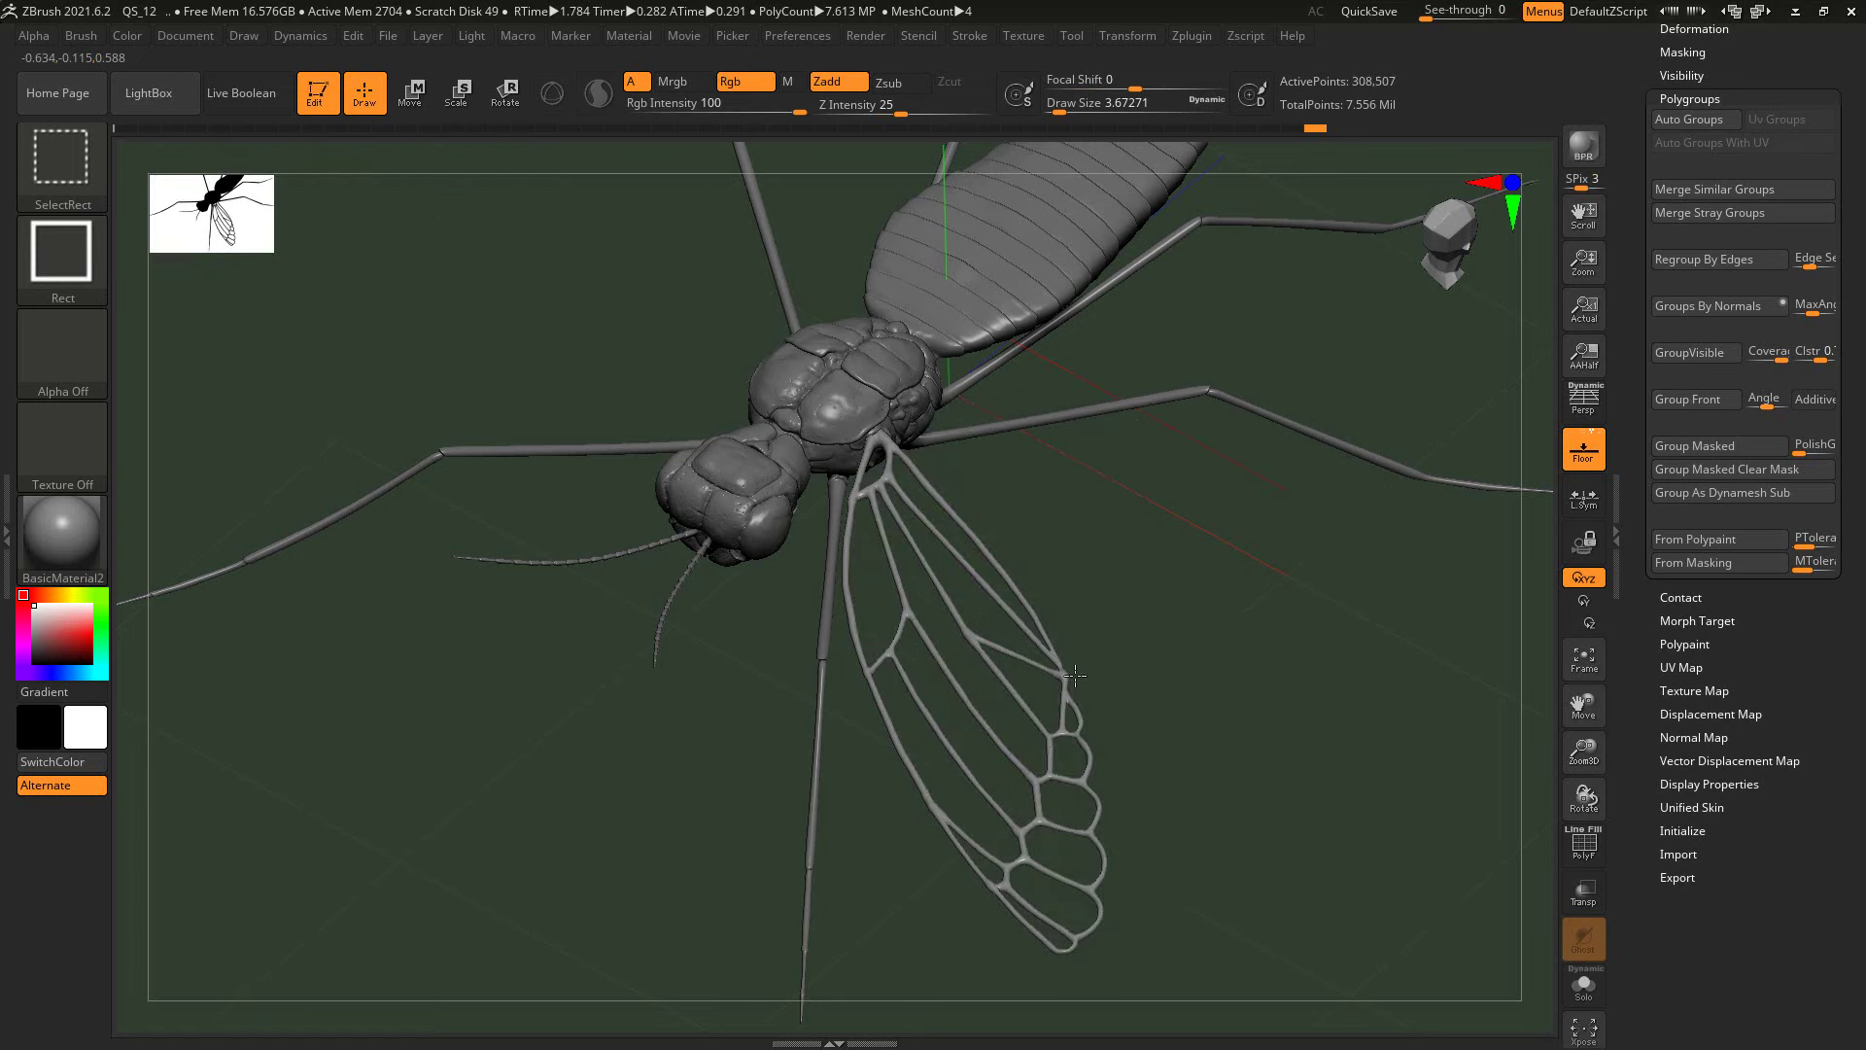
{"action": "left_click", "coordinate": [1133, 607], "text": "ctrl+shift"}
Step: Hide the vein meshes on all four wings, then show every vein mesh again
{"action": "left_click", "coordinate": [1133, 597], "text": "ctrl+alt+shift"}
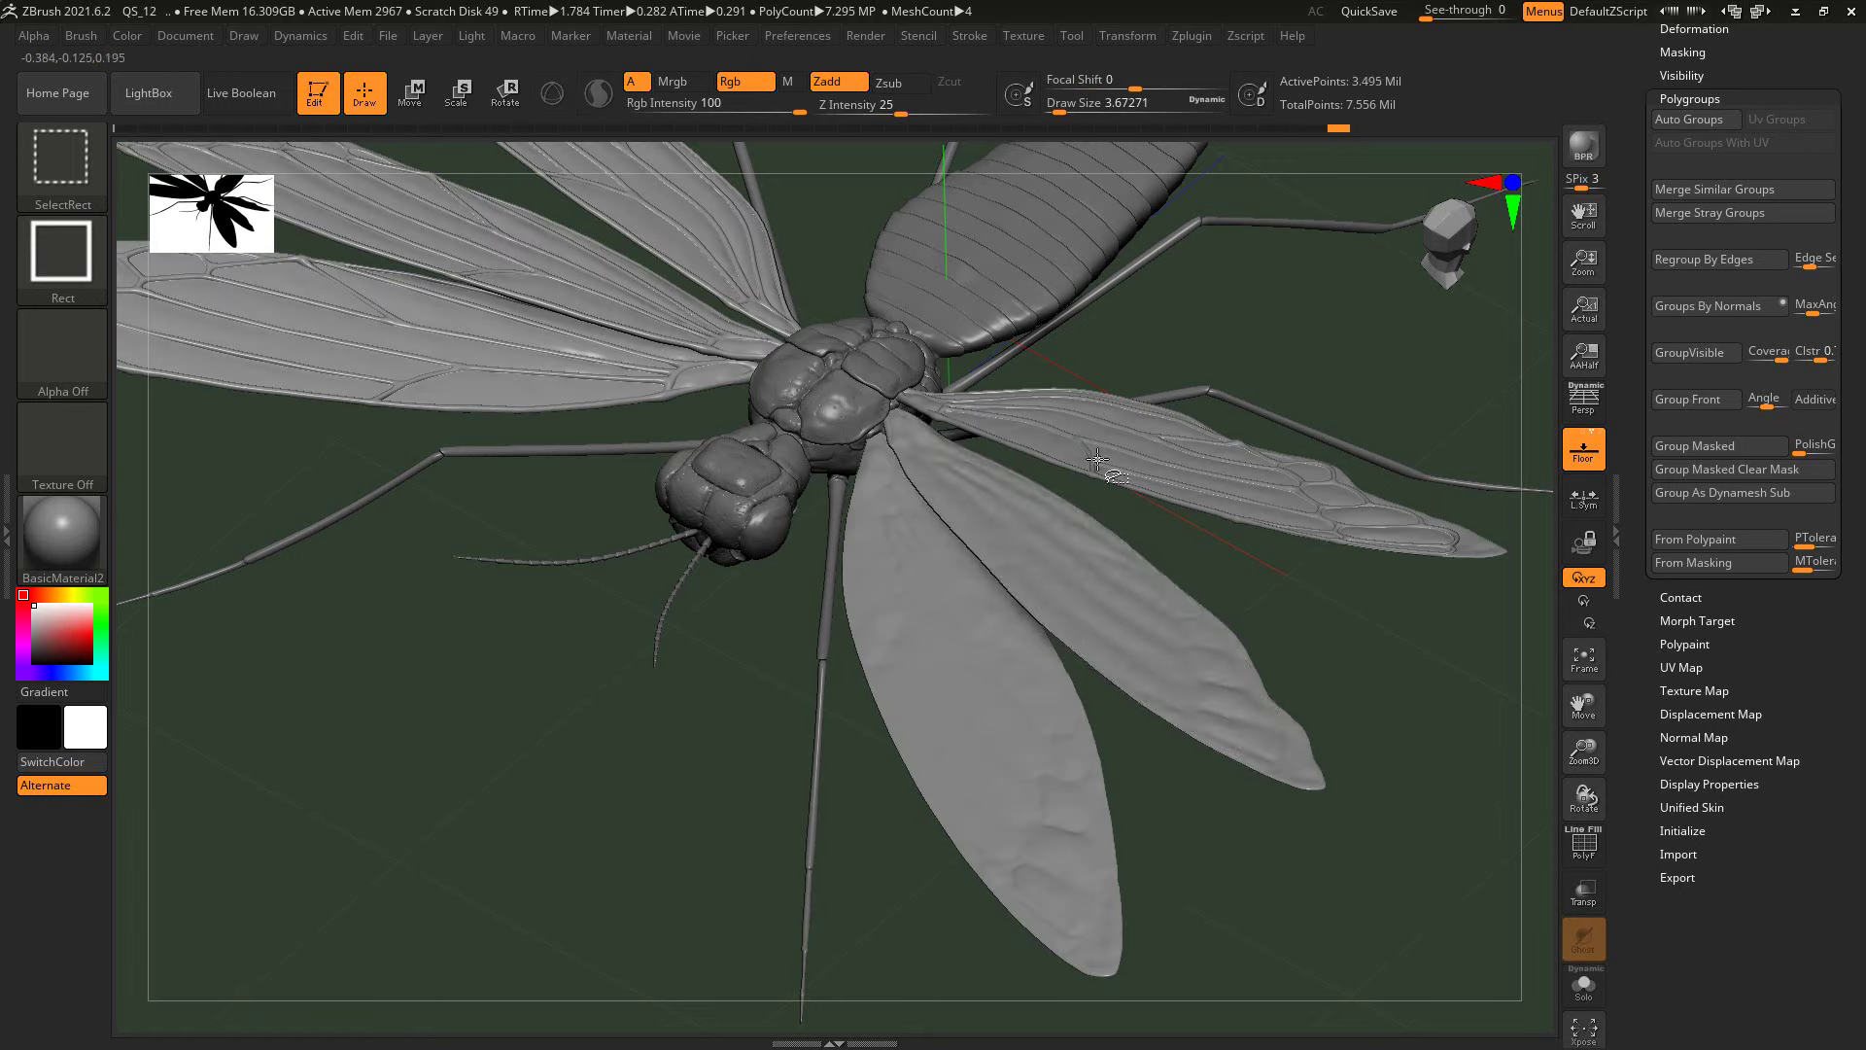
{"action": "left_click", "coordinate": [1091, 461], "text": "ctrl+alt+shift"}
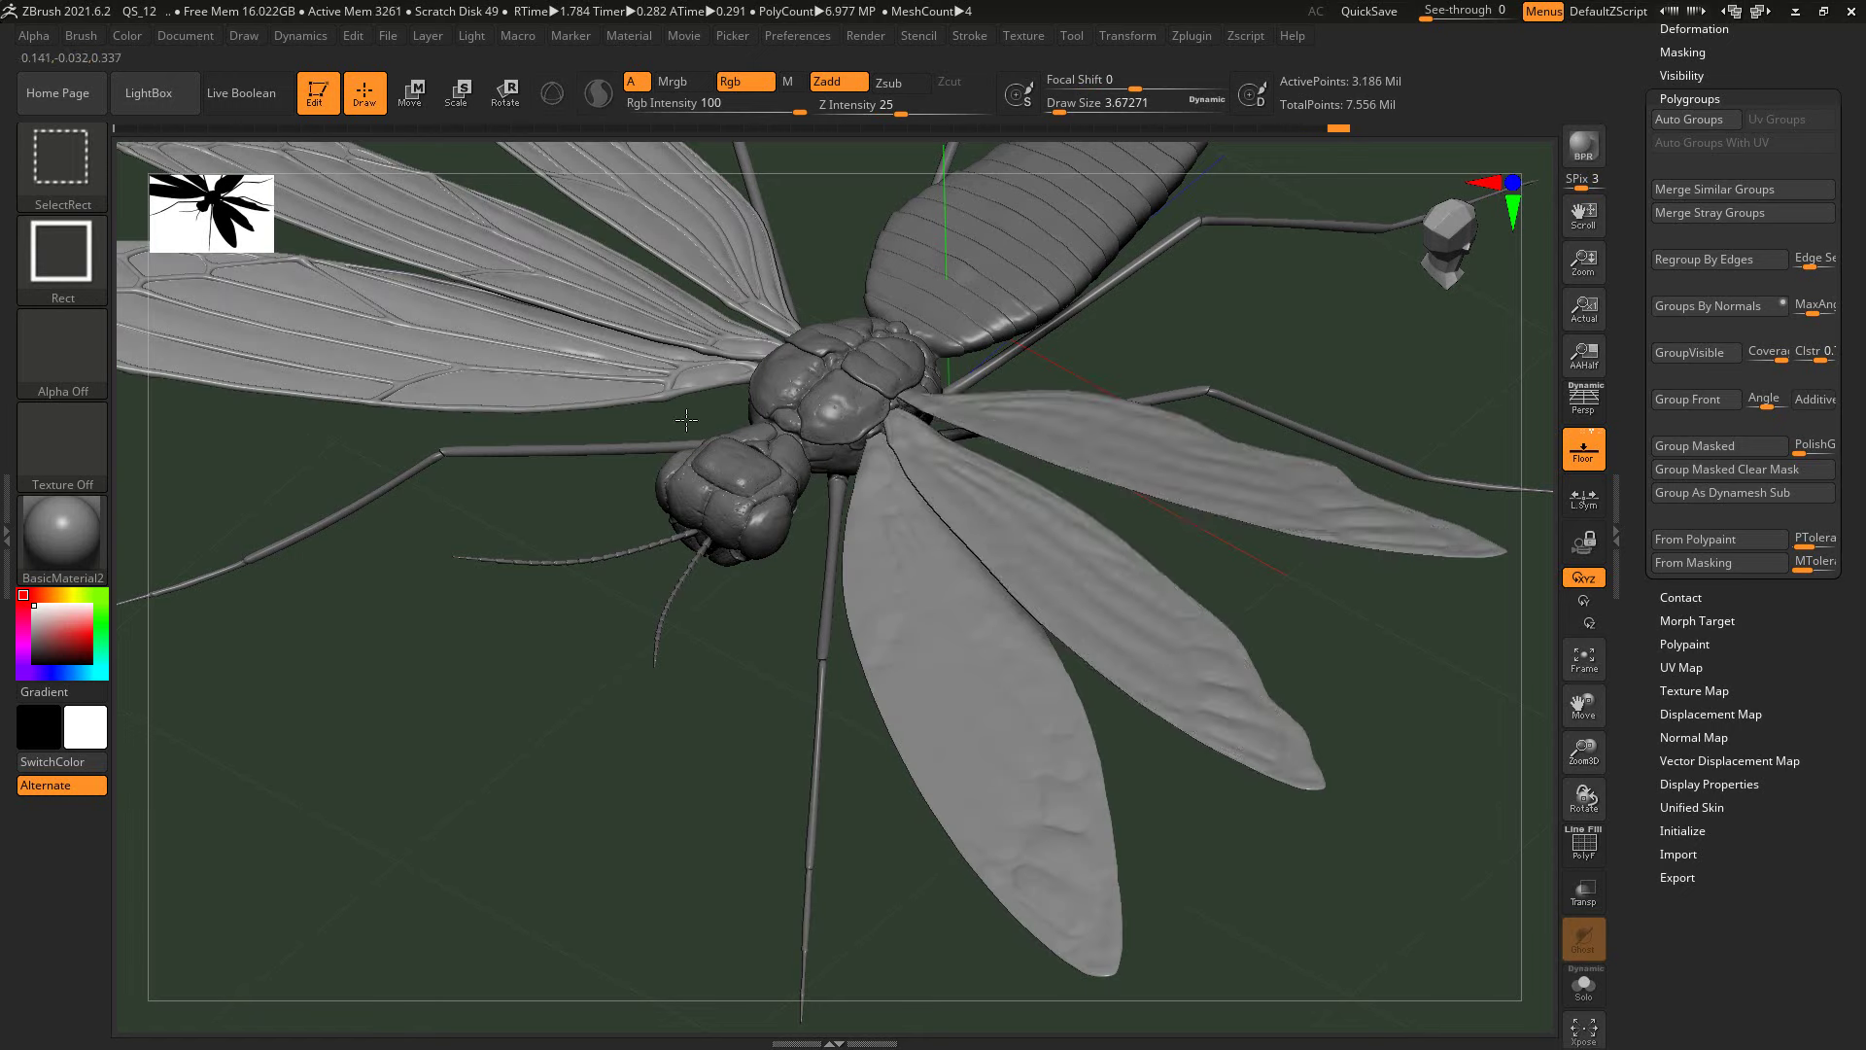
{"action": "left_click", "coordinate": [731, 352], "text": "ctrl+alt+shift"}
{"action": "left_click", "coordinate": [752, 318], "text": "ctrl+alt+shift"}
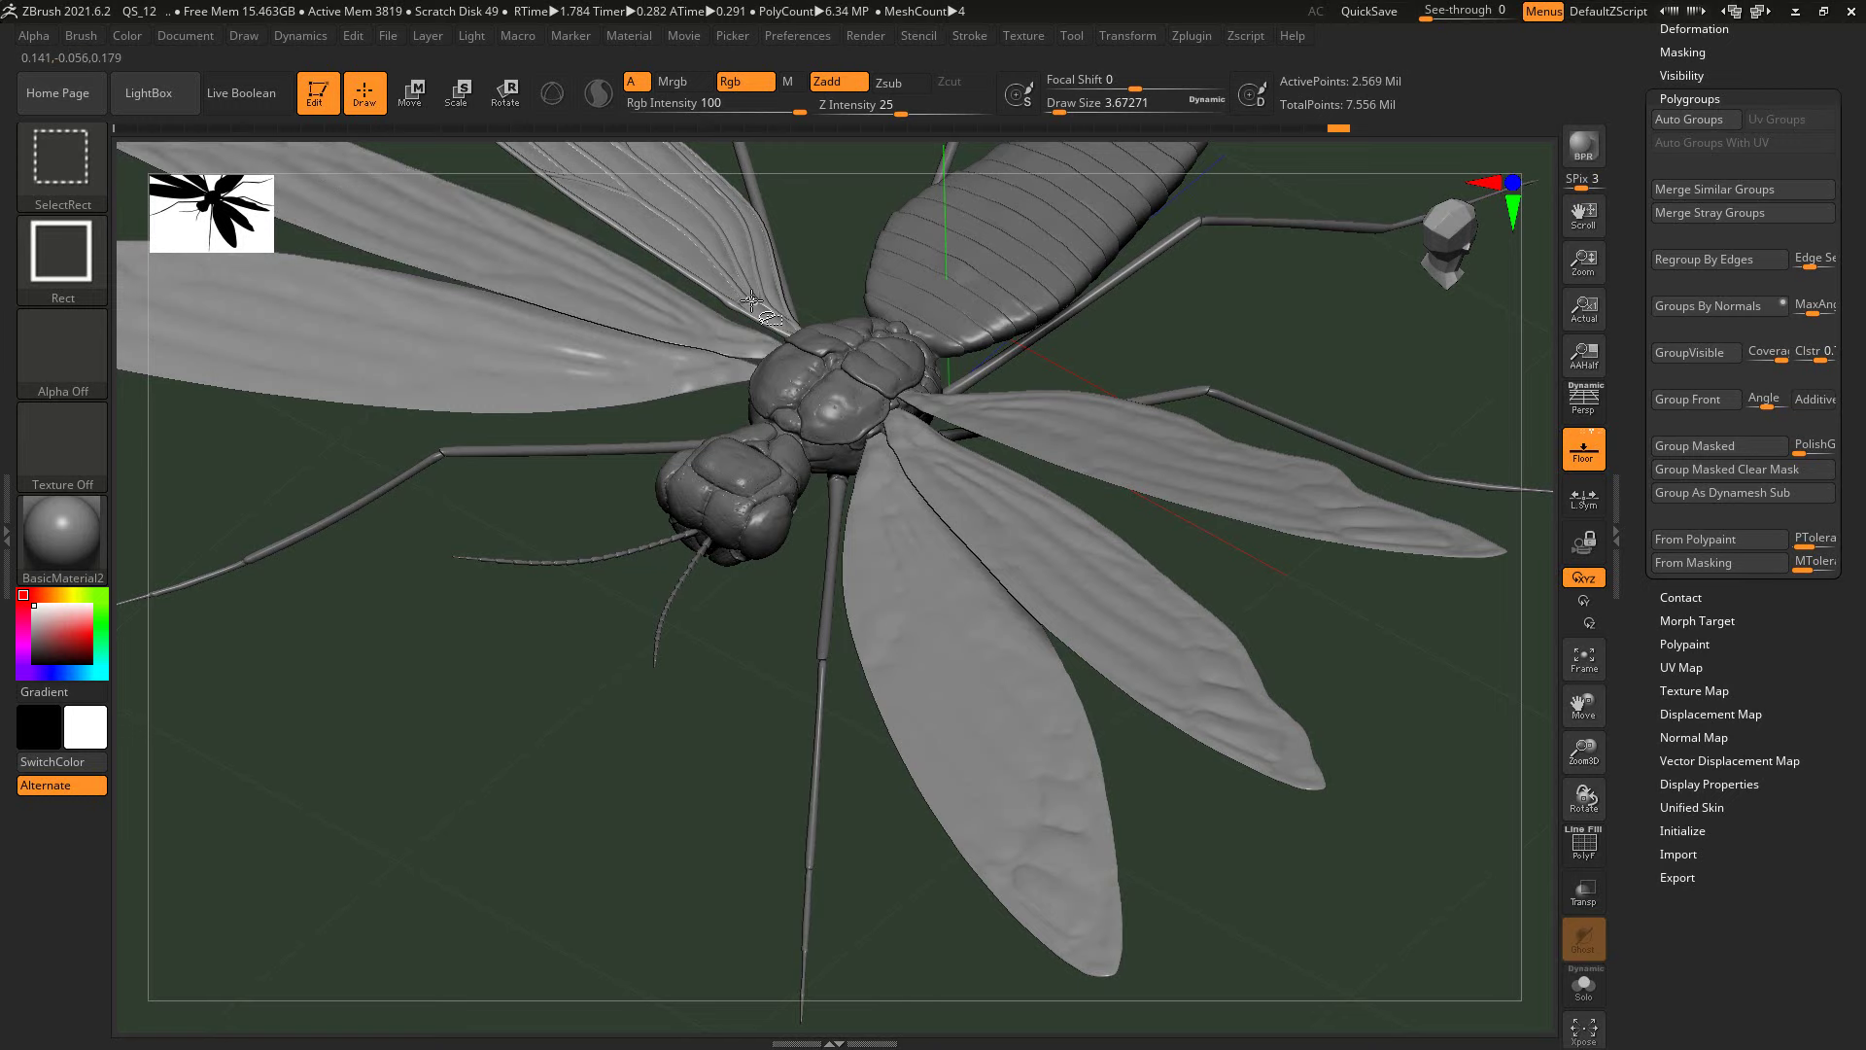
{"action": "left_click", "coordinate": [613, 680], "text": "ctrl+shift"}
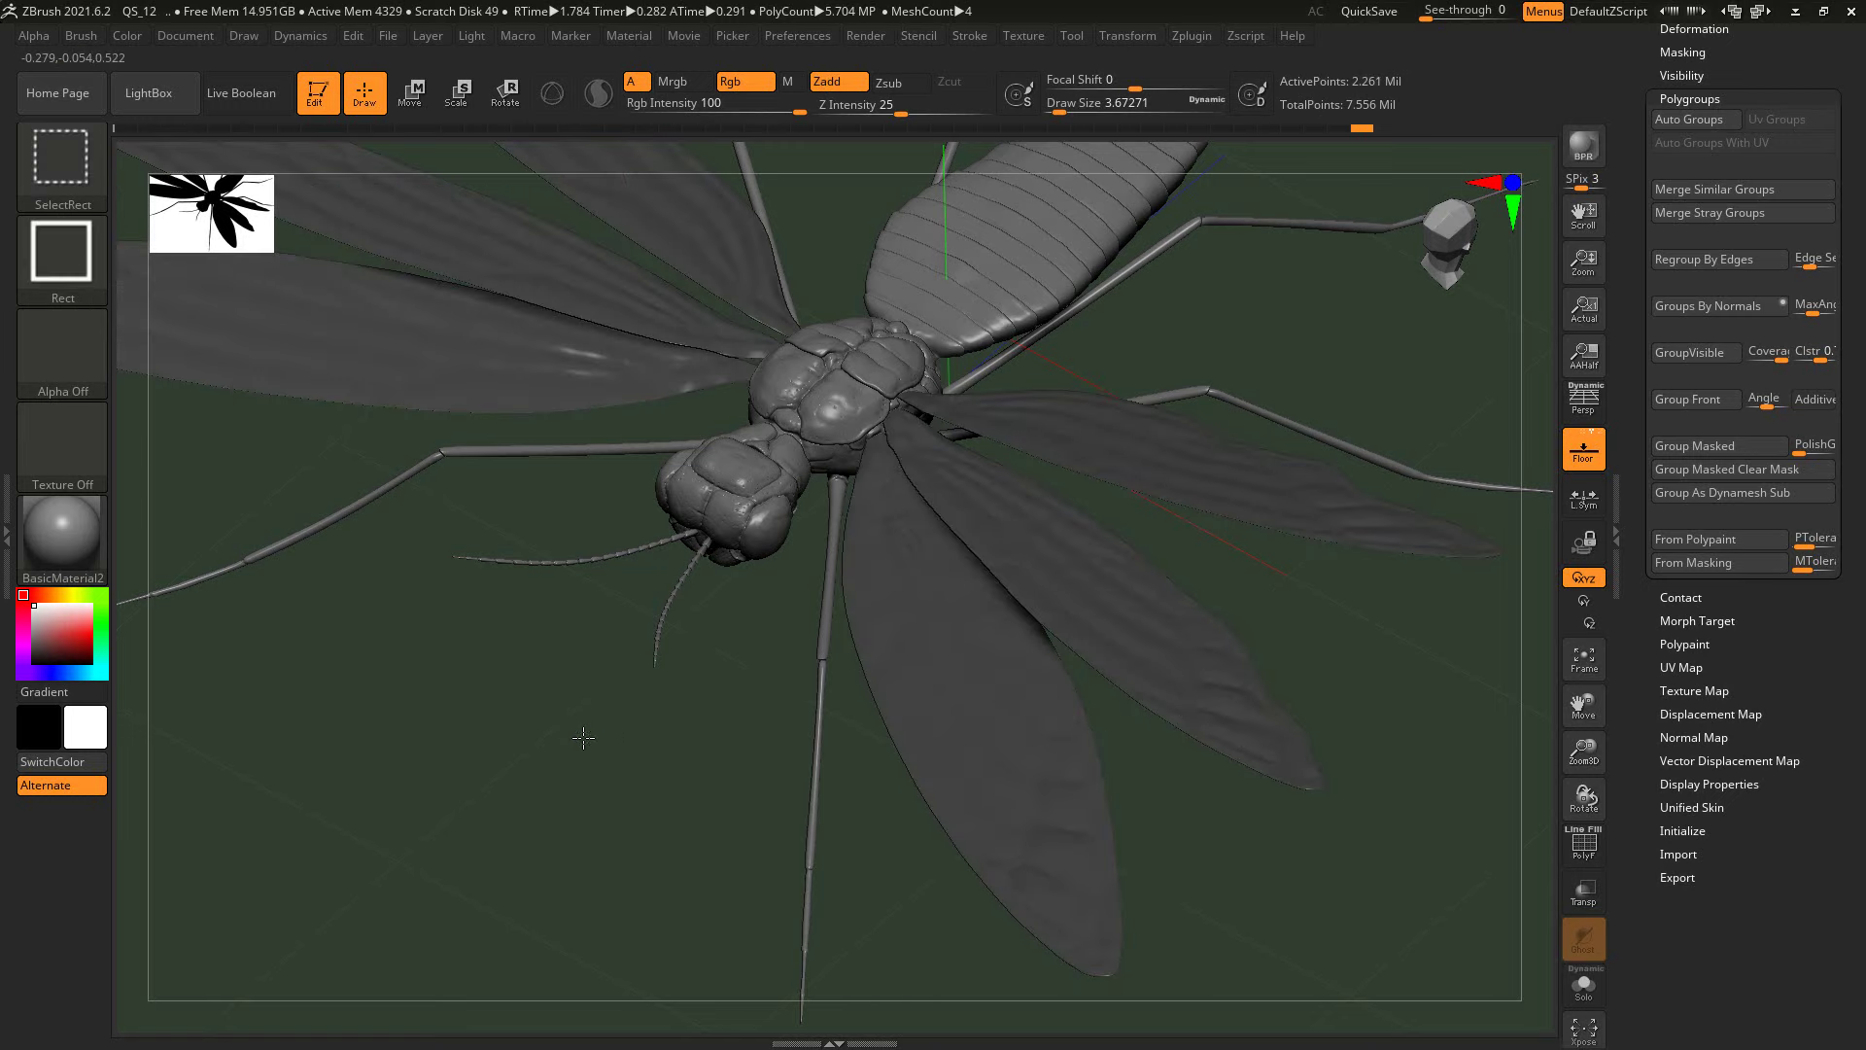
{"action": "mouse_move", "coordinate": [1374, 721]}
{"action": "left_mouse_down"}
{"action": "mouse_move", "coordinate": [1366, 612]}
{"action": "mouse_move", "coordinate": [1458, 661]}
{"action": "left_mouse_up"}
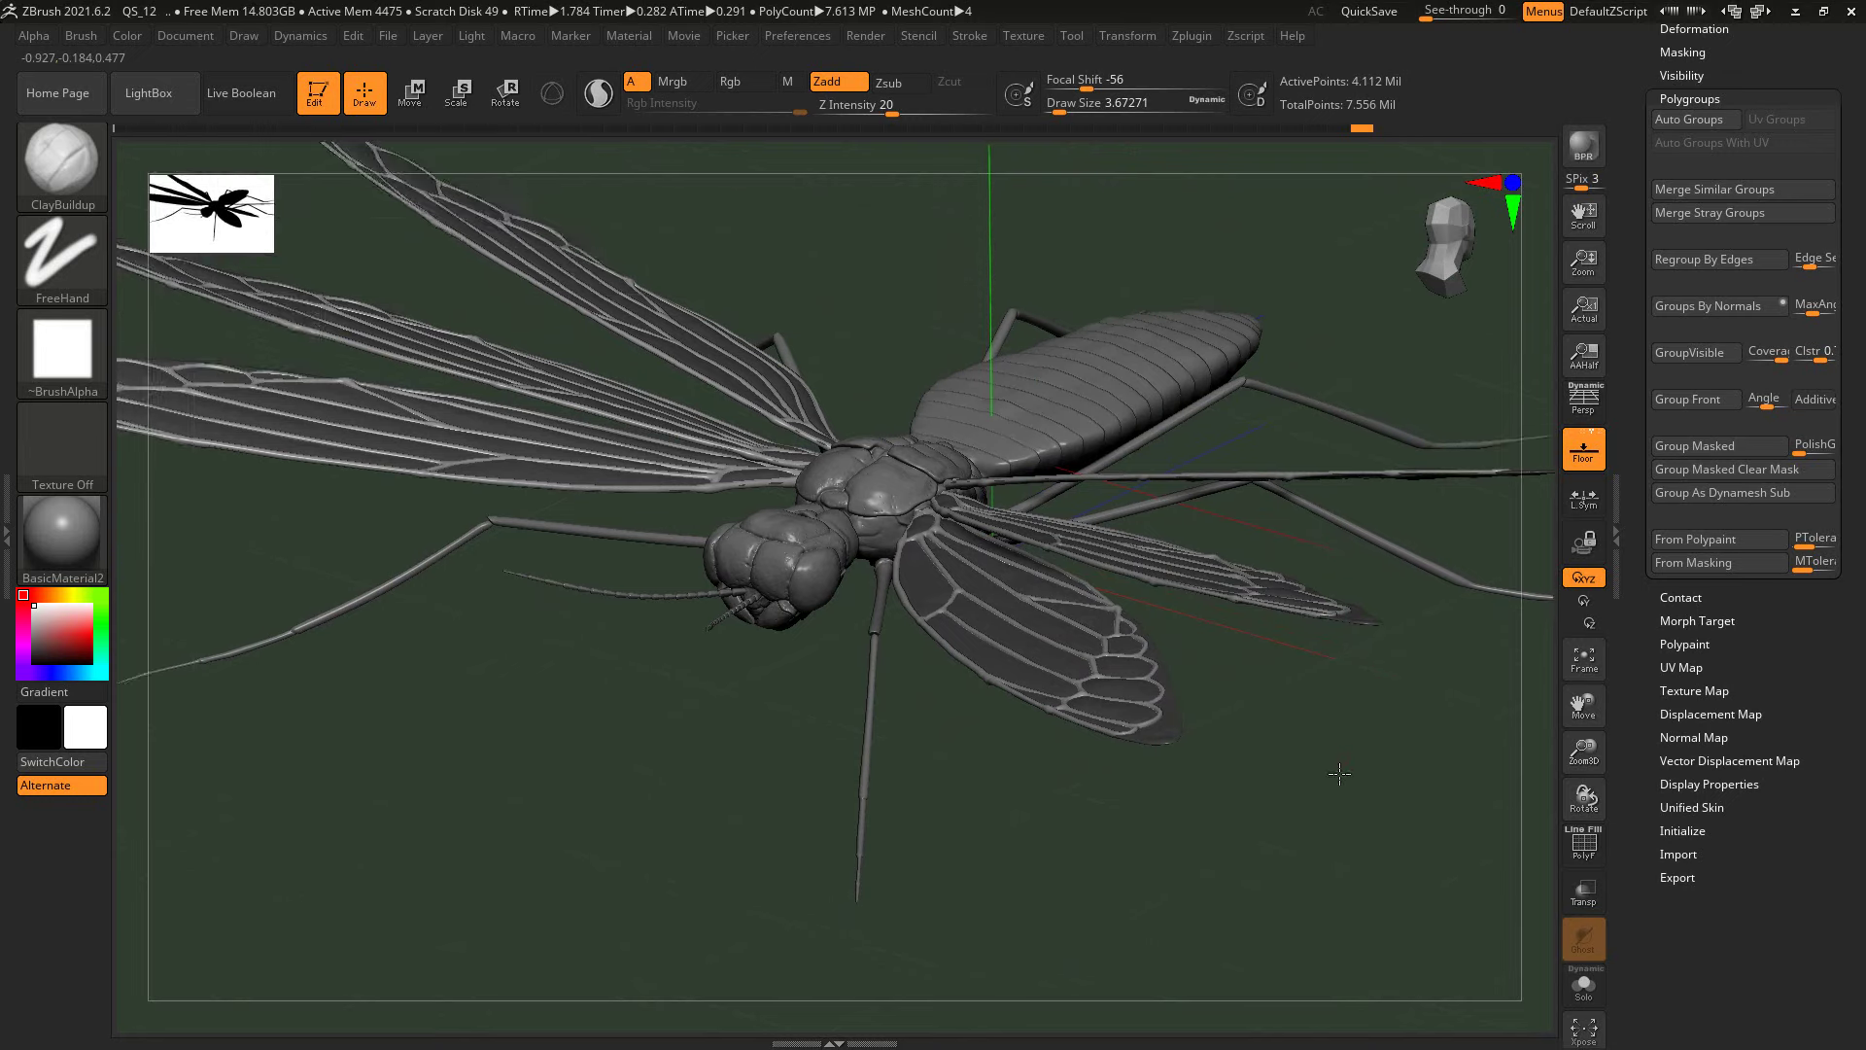
Step: Frame the insect and render a shadowed BPR preview, then clear it
{"action": "mouse_move", "coordinate": [1584, 754]}
{"action": "left_mouse_down"}
{"action": "mouse_move", "coordinate": [1303, 721]}
{"action": "mouse_move", "coordinate": [1345, 853]}
{"action": "left_mouse_up"}
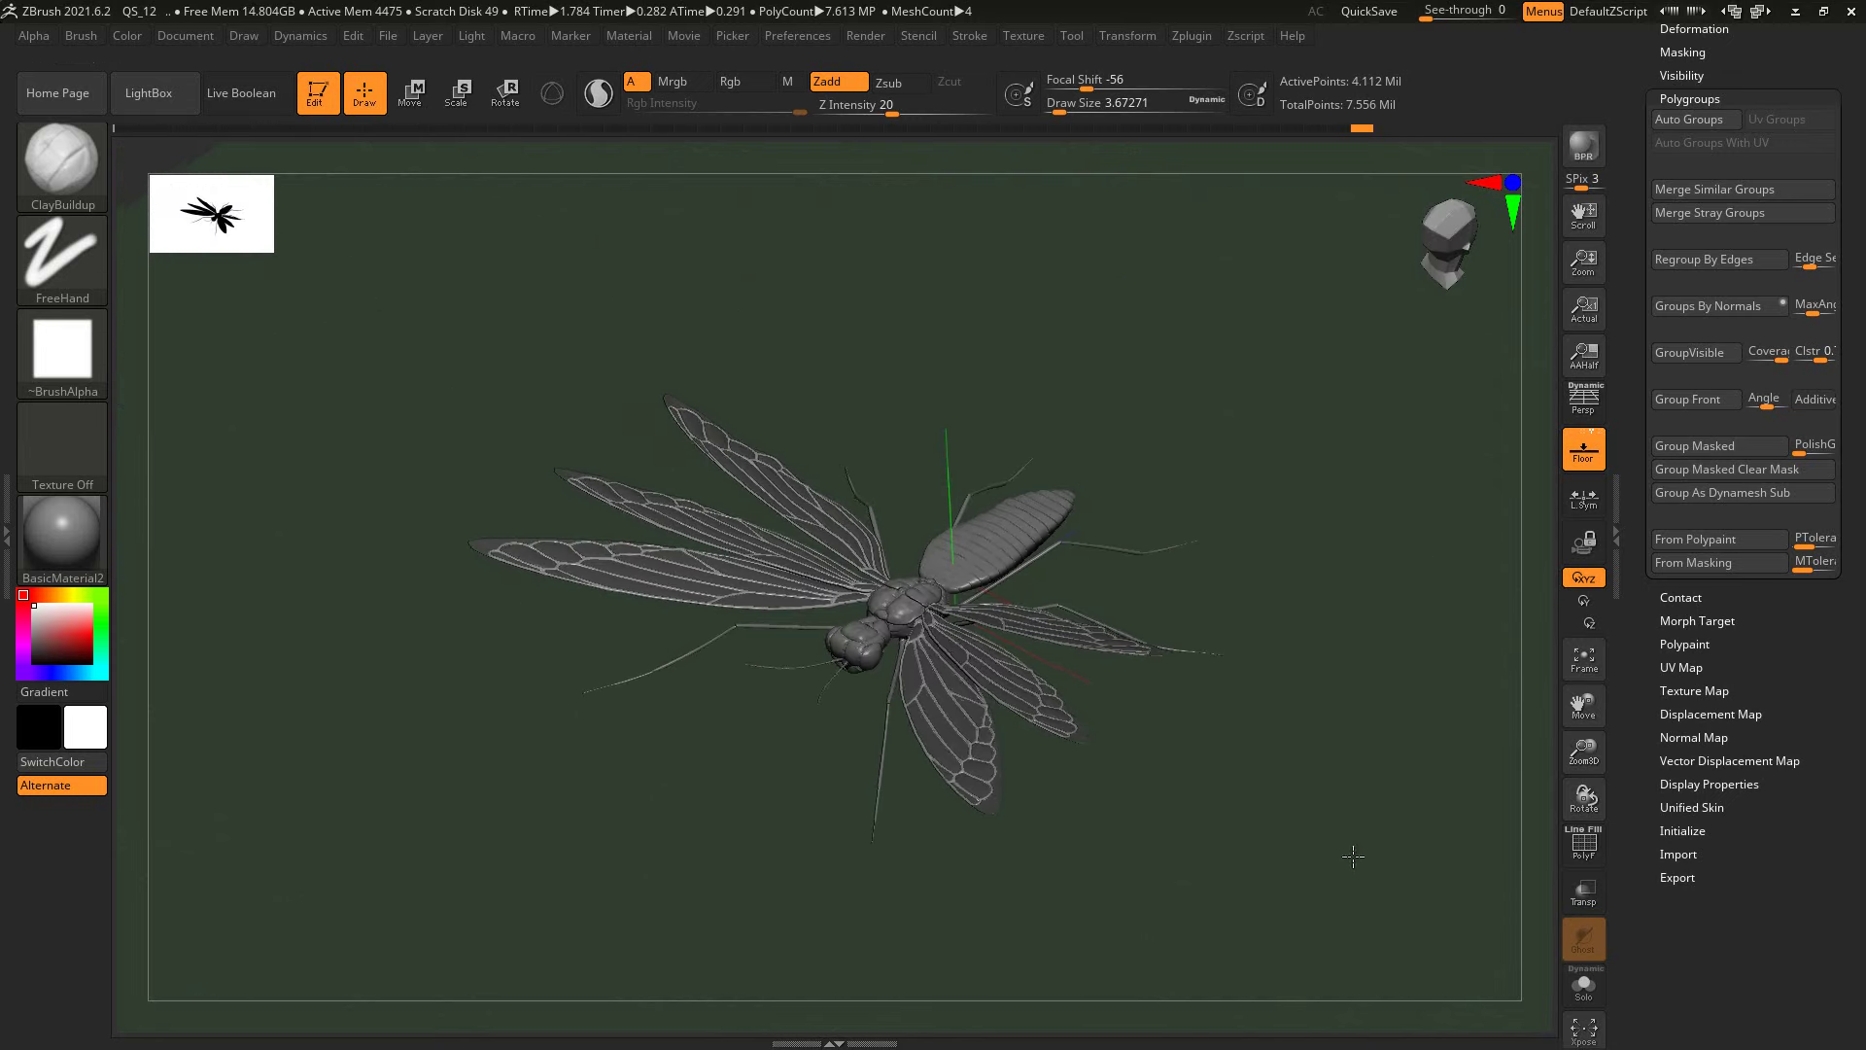
{"action": "mouse_move", "coordinate": [1584, 758]}
{"action": "left_mouse_down"}
{"action": "mouse_move", "coordinate": [1610, 787]}
{"action": "mouse_move", "coordinate": [1610, 768]}
{"action": "left_mouse_up"}
{"action": "left_click_drag", "start_coordinate": [1400, 778], "coordinate": [1375, 762]}
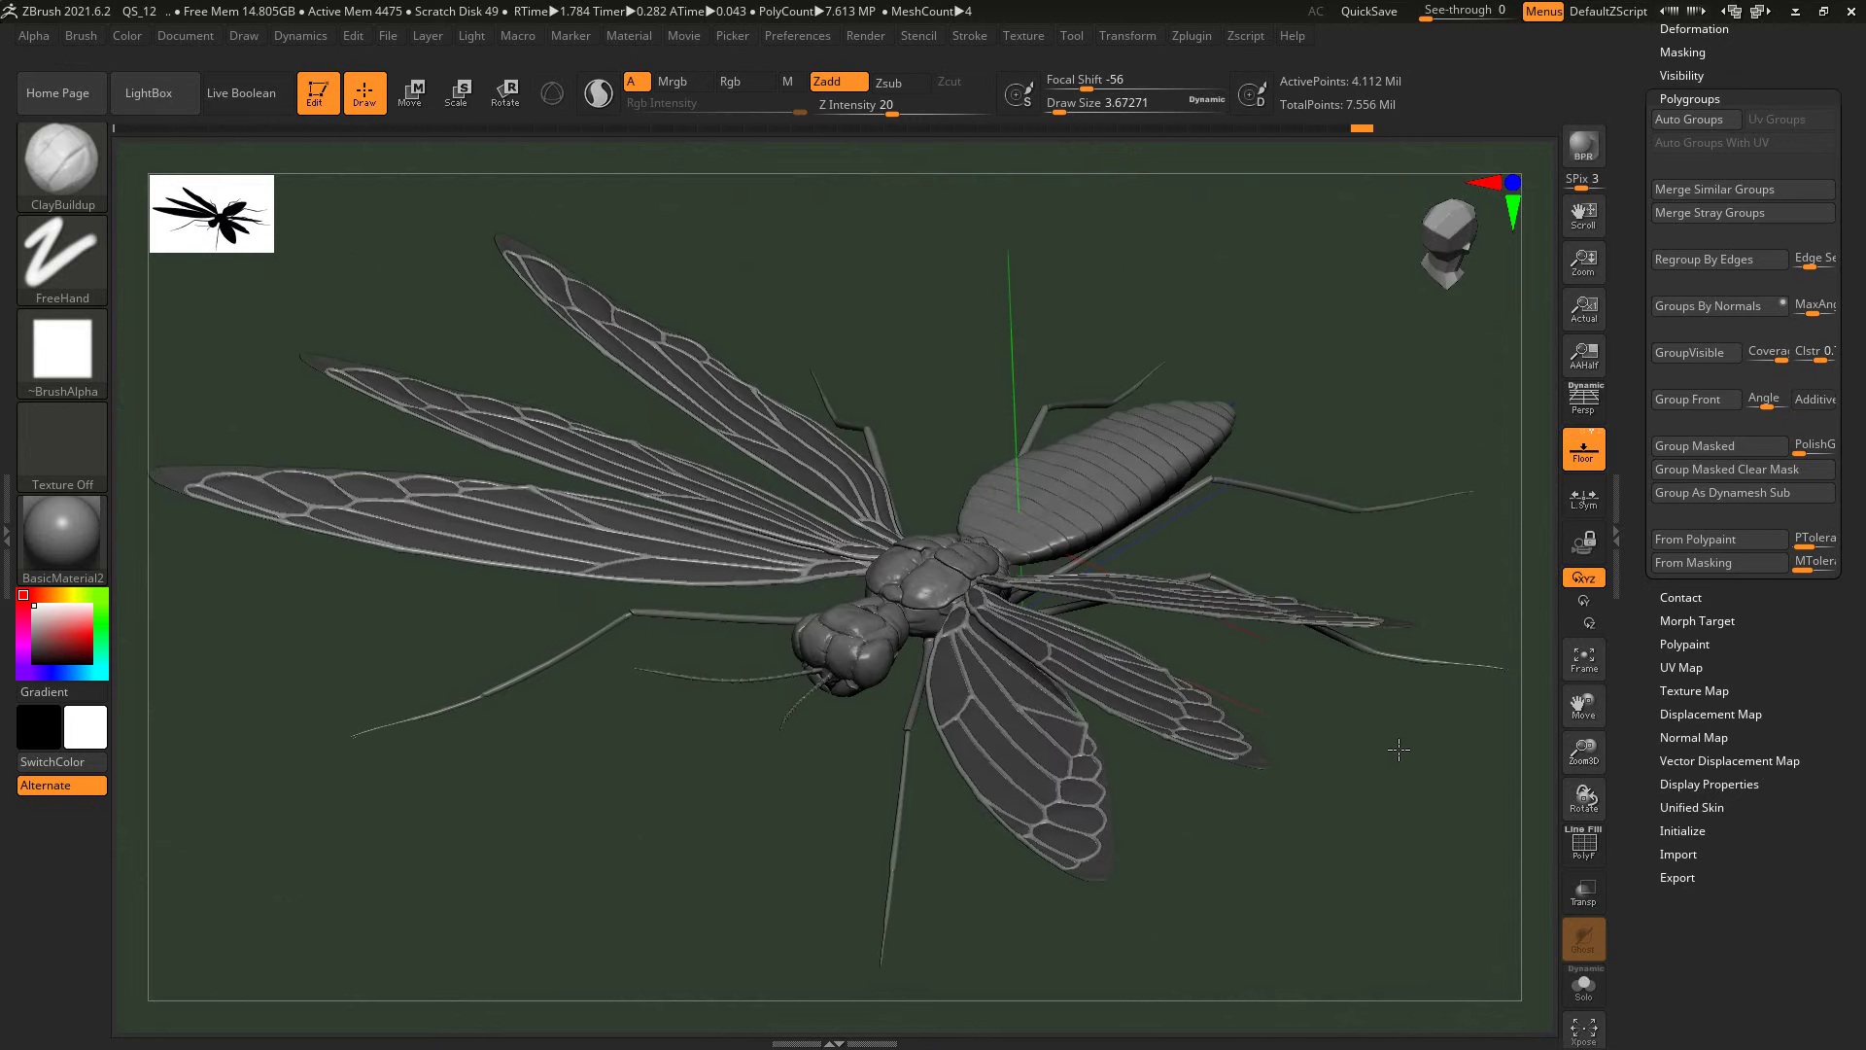
{"action": "left_click", "coordinate": [1592, 143]}
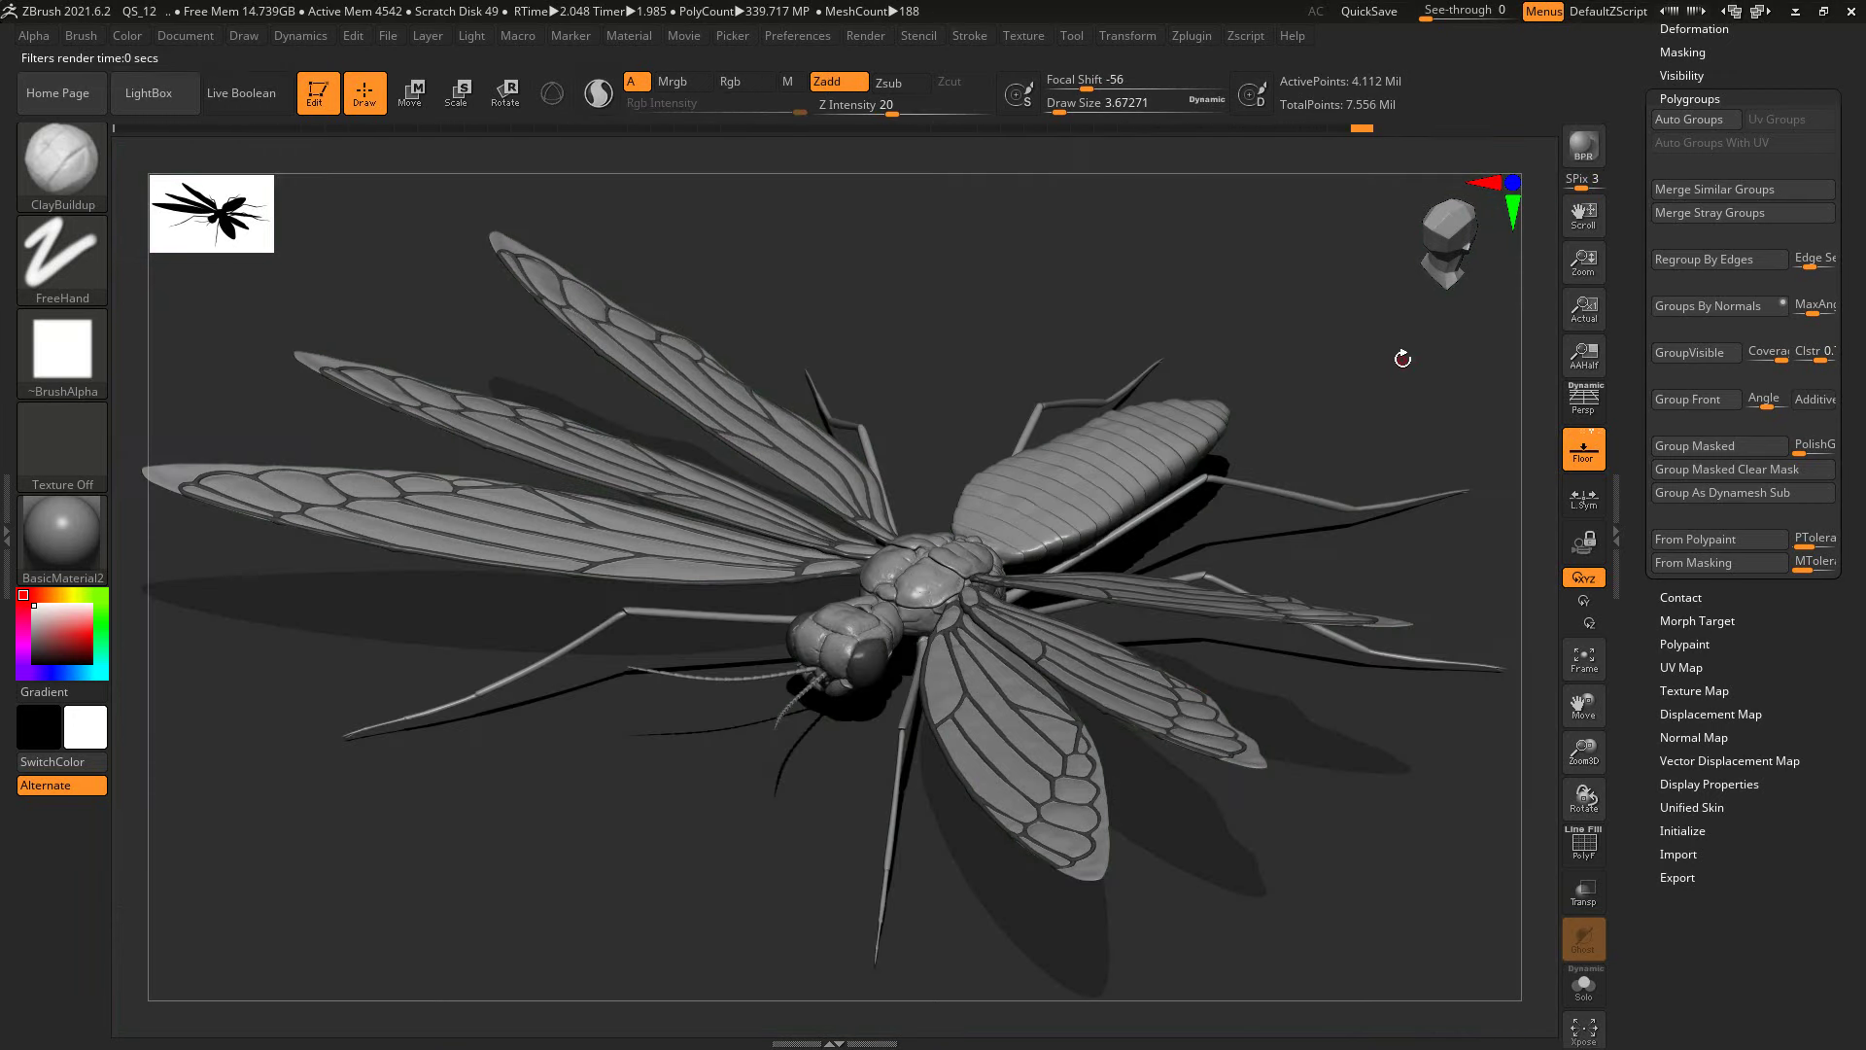
{"action": "left_click_drag", "start_coordinate": [1403, 359], "coordinate": [1397, 436]}
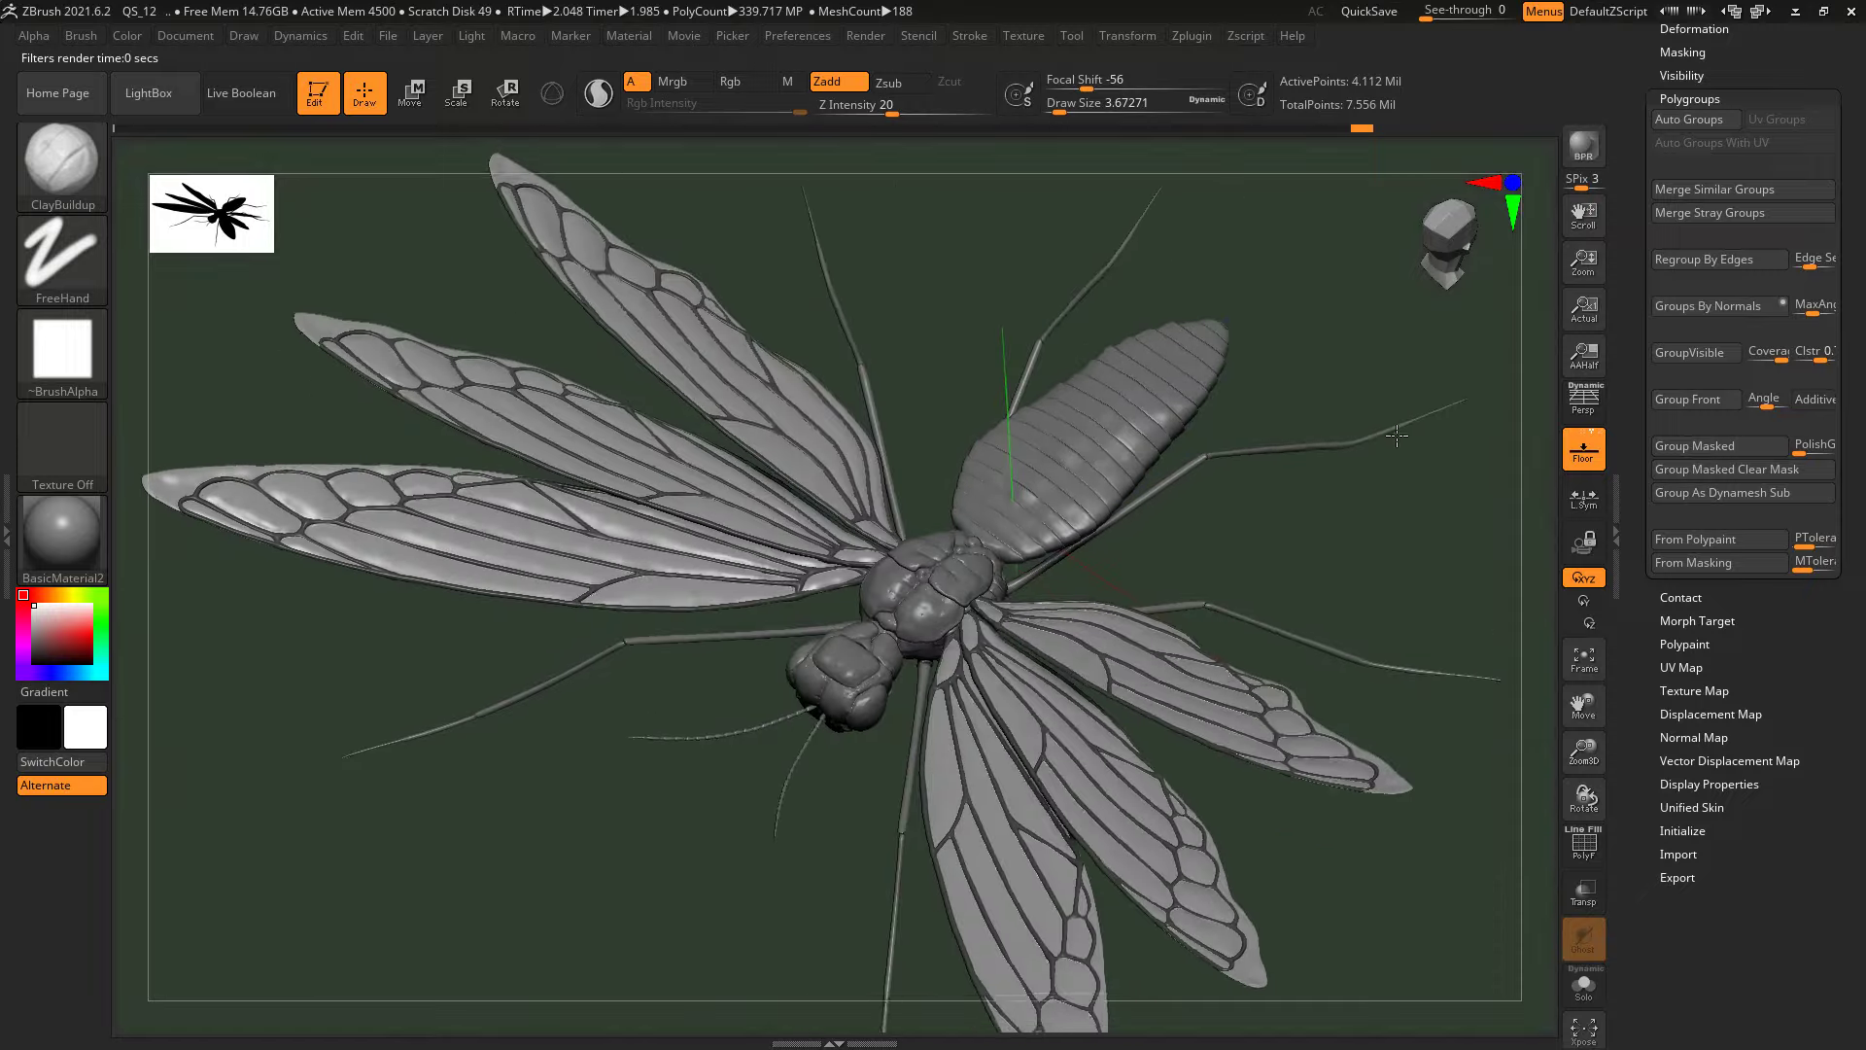
Step: Turn on local symmetry and perspective, and select the Insect body subtool
{"action": "left_click_drag", "start_coordinate": [1584, 753], "coordinate": [1634, 791]}
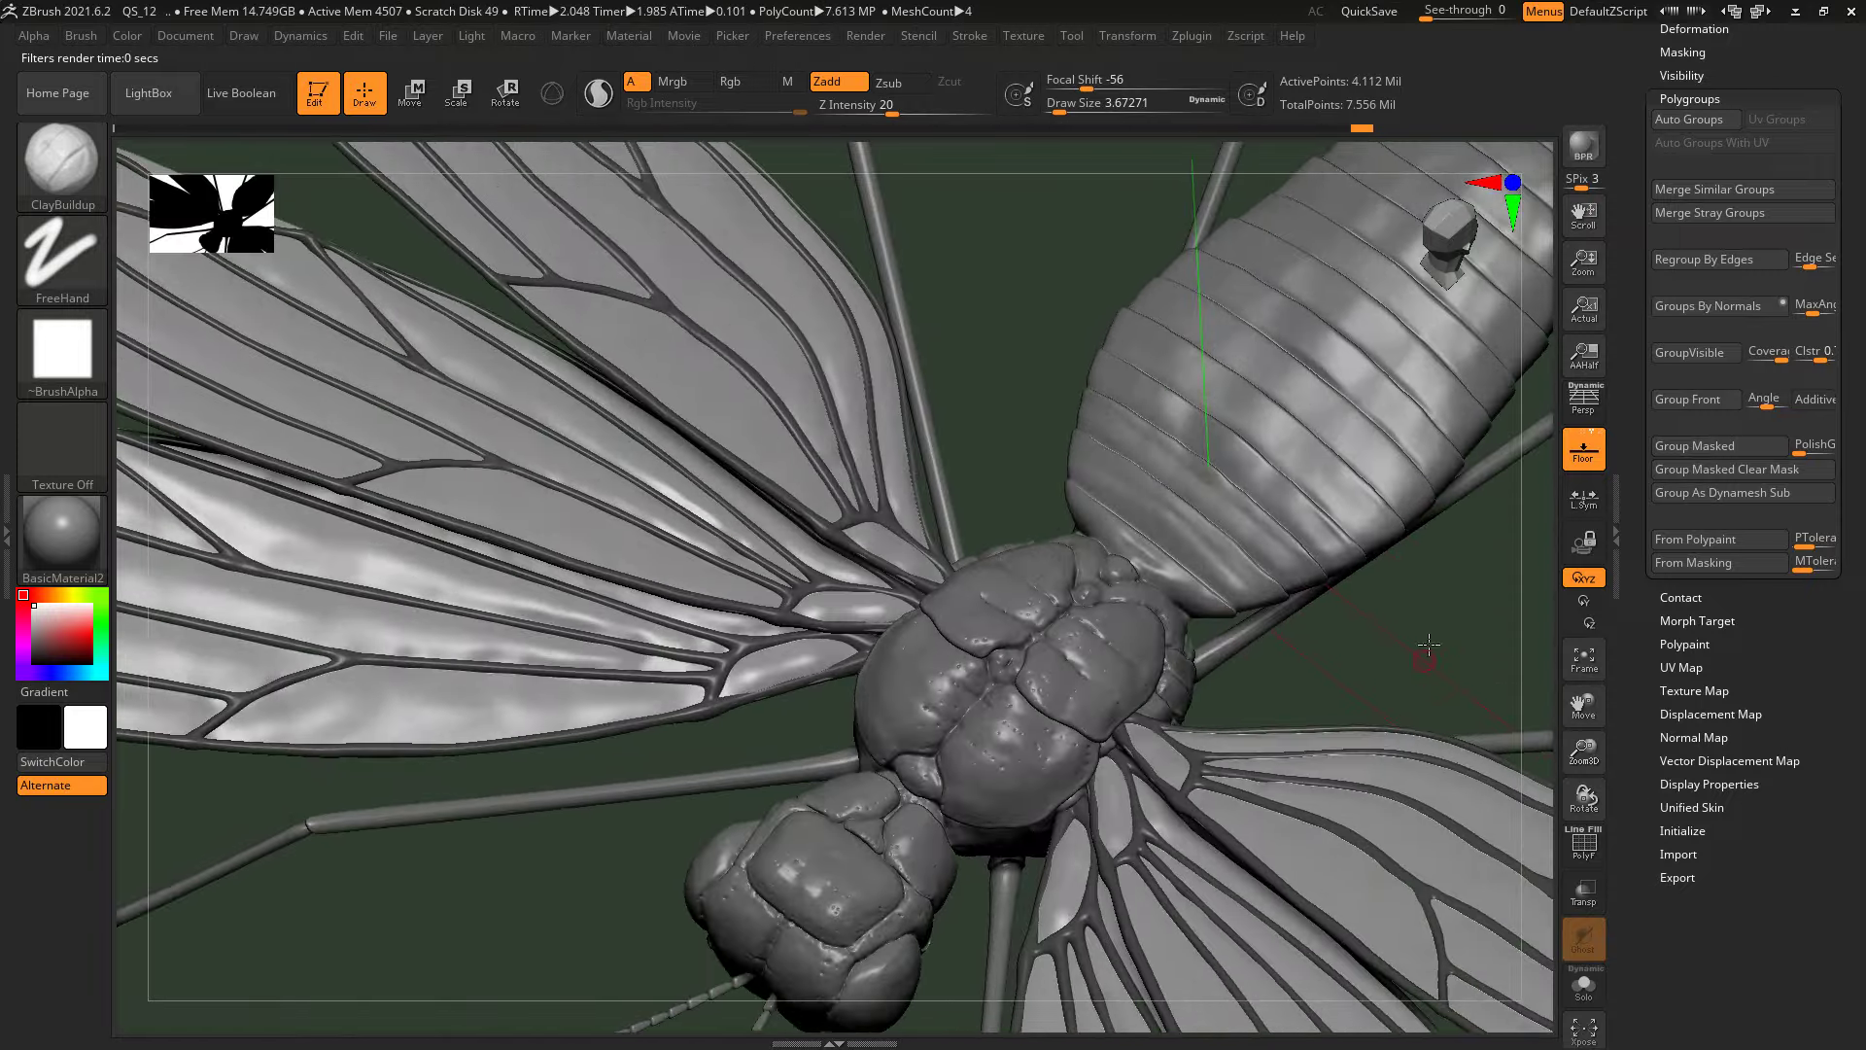
{"action": "left_click_drag", "start_coordinate": [1423, 644], "coordinate": [1430, 485]}
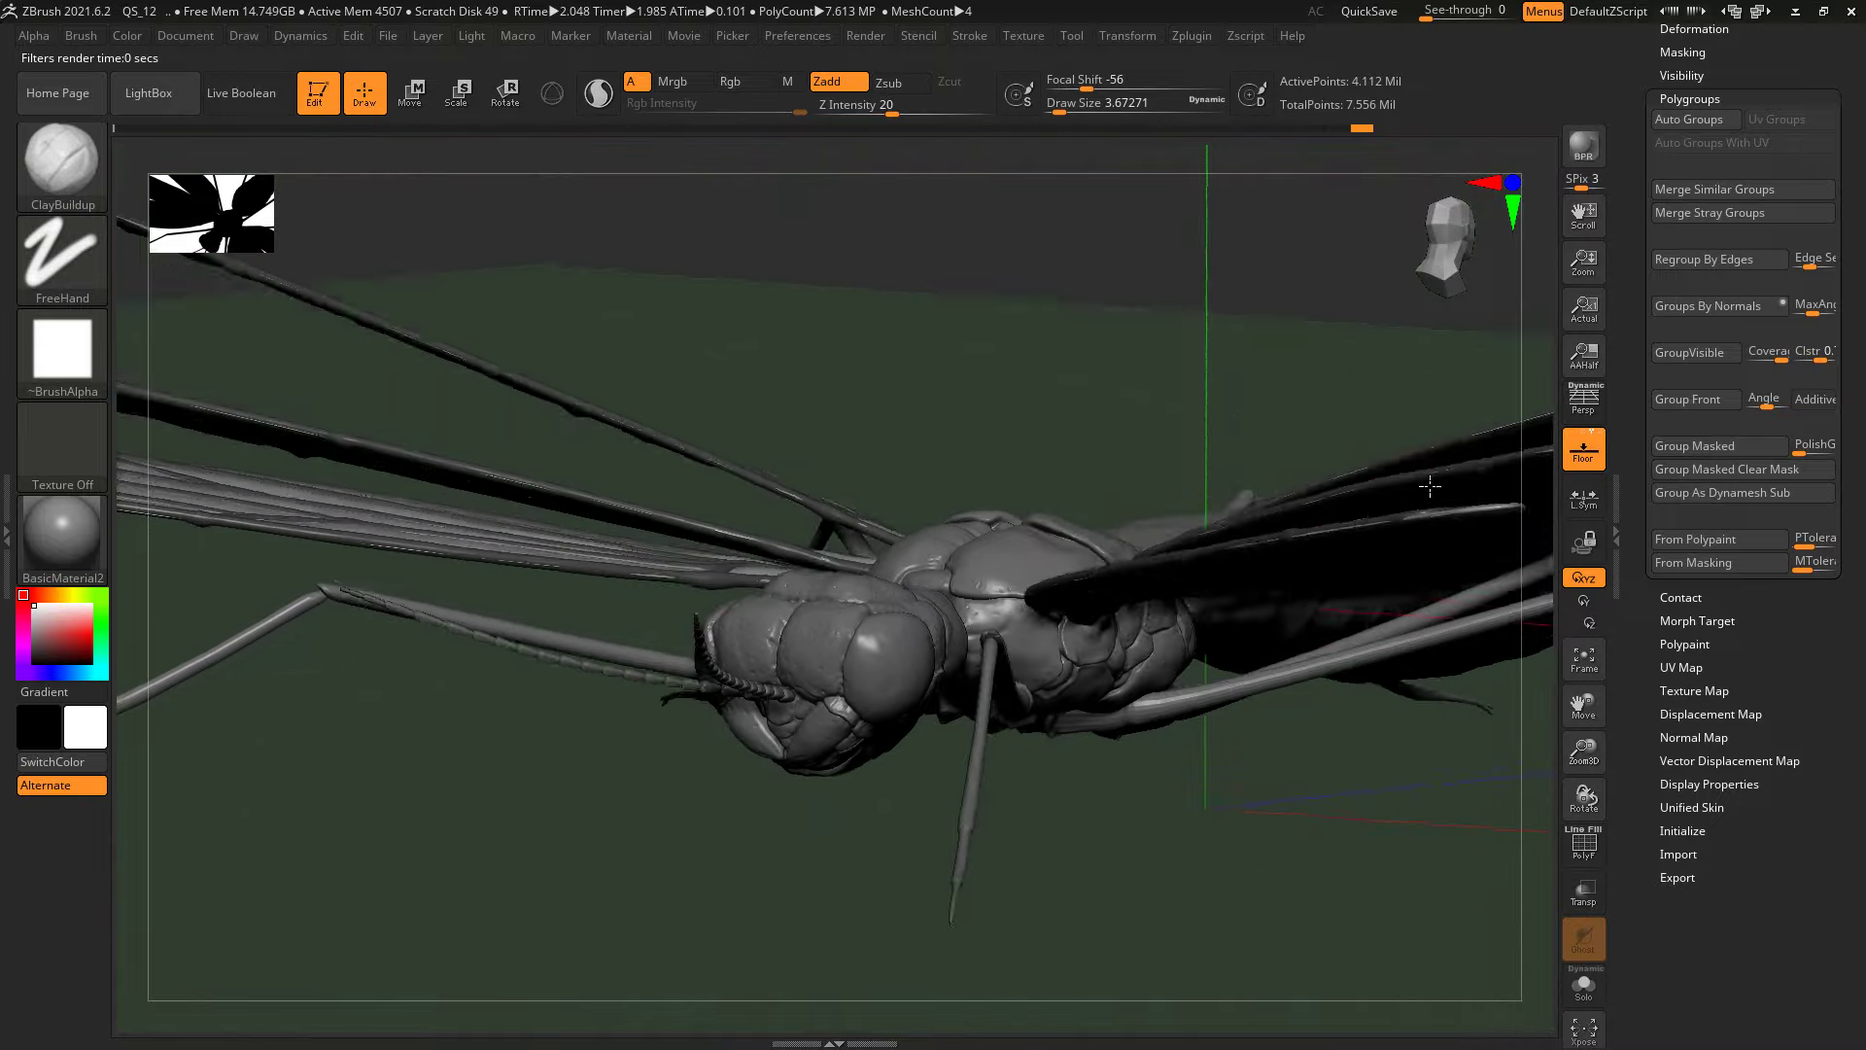
{"action": "mouse_move", "coordinate": [1258, 755]}
{"action": "left_mouse_down"}
{"action": "mouse_move", "coordinate": [1242, 736]}
{"action": "mouse_move", "coordinate": [1653, 368]}
{"action": "left_mouse_up"}
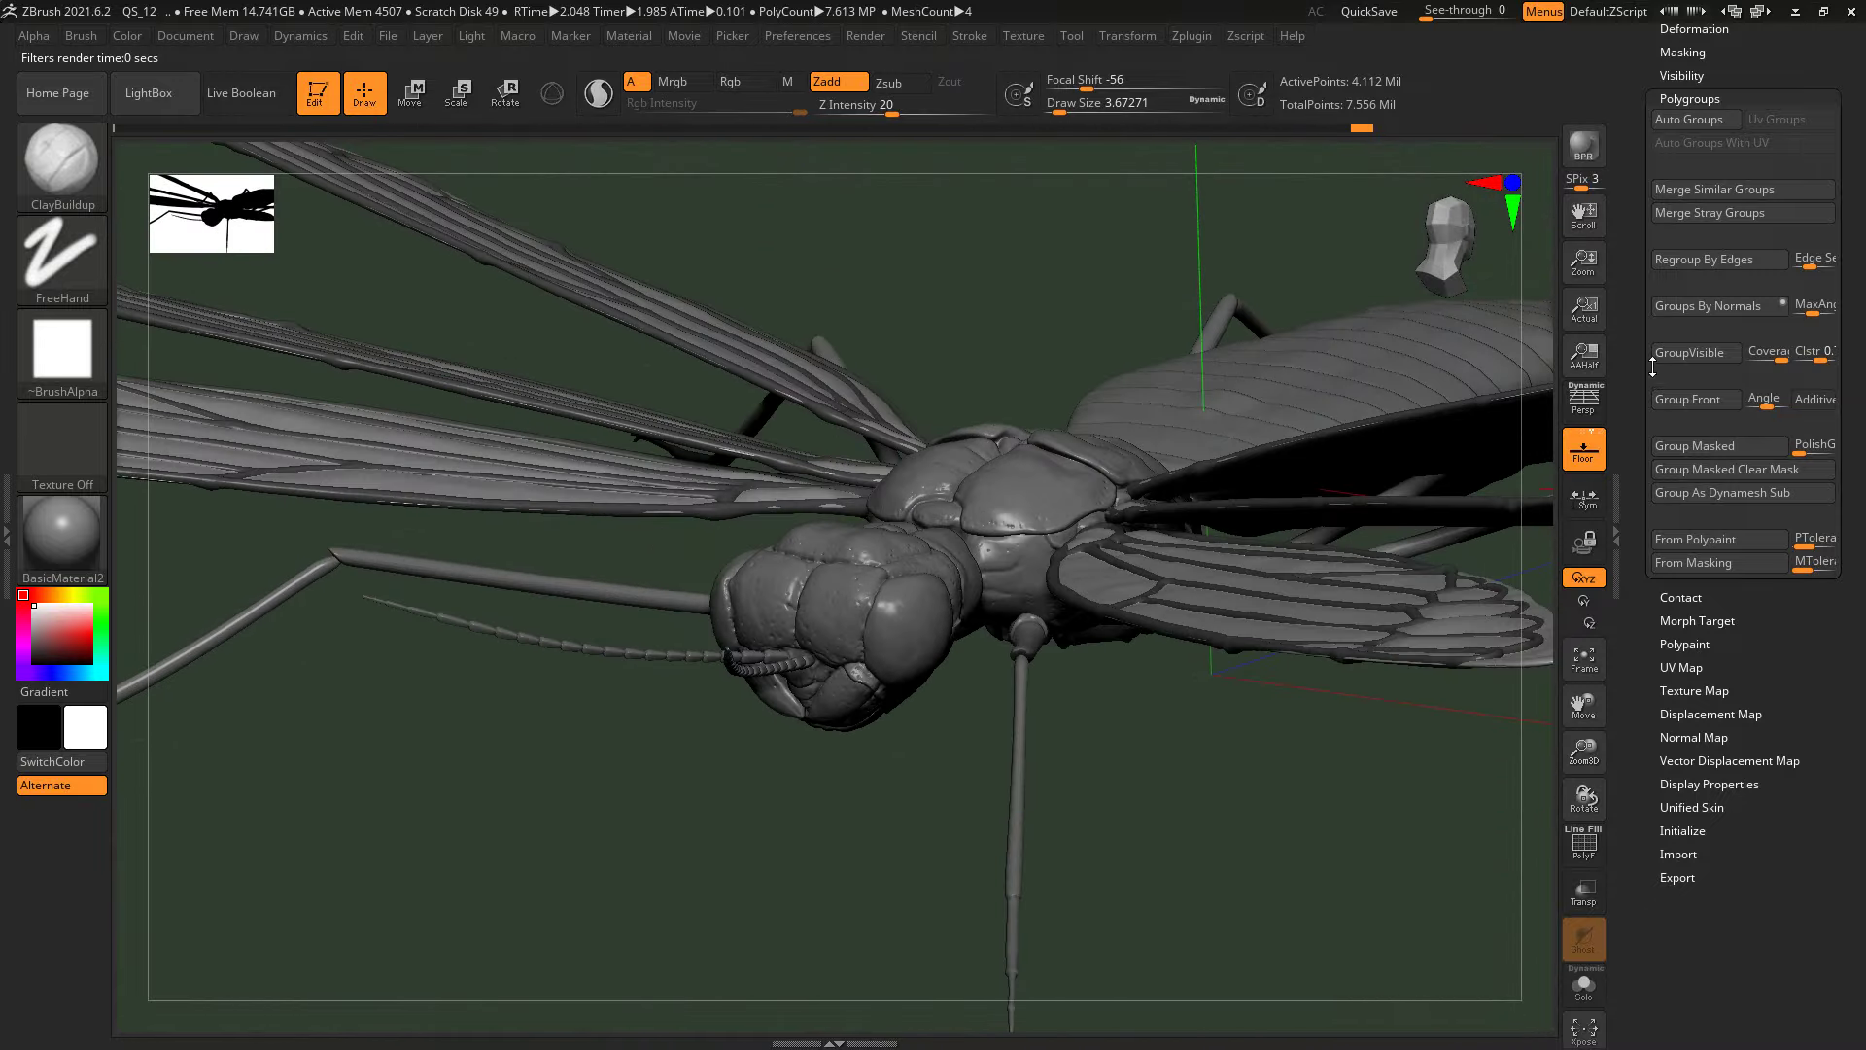
{"action": "left_click", "coordinate": [1583, 499]}
{"action": "left_click", "coordinate": [1585, 399]}
{"action": "mouse_move", "coordinate": [1304, 812]}
{"action": "left_mouse_down"}
{"action": "mouse_move", "coordinate": [1411, 639]}
{"action": "mouse_move", "coordinate": [1213, 614]}
{"action": "mouse_move", "coordinate": [1204, 757]}
{"action": "left_mouse_up"}
{"action": "left_click", "coordinate": [1411, 638], "text": "alt"}
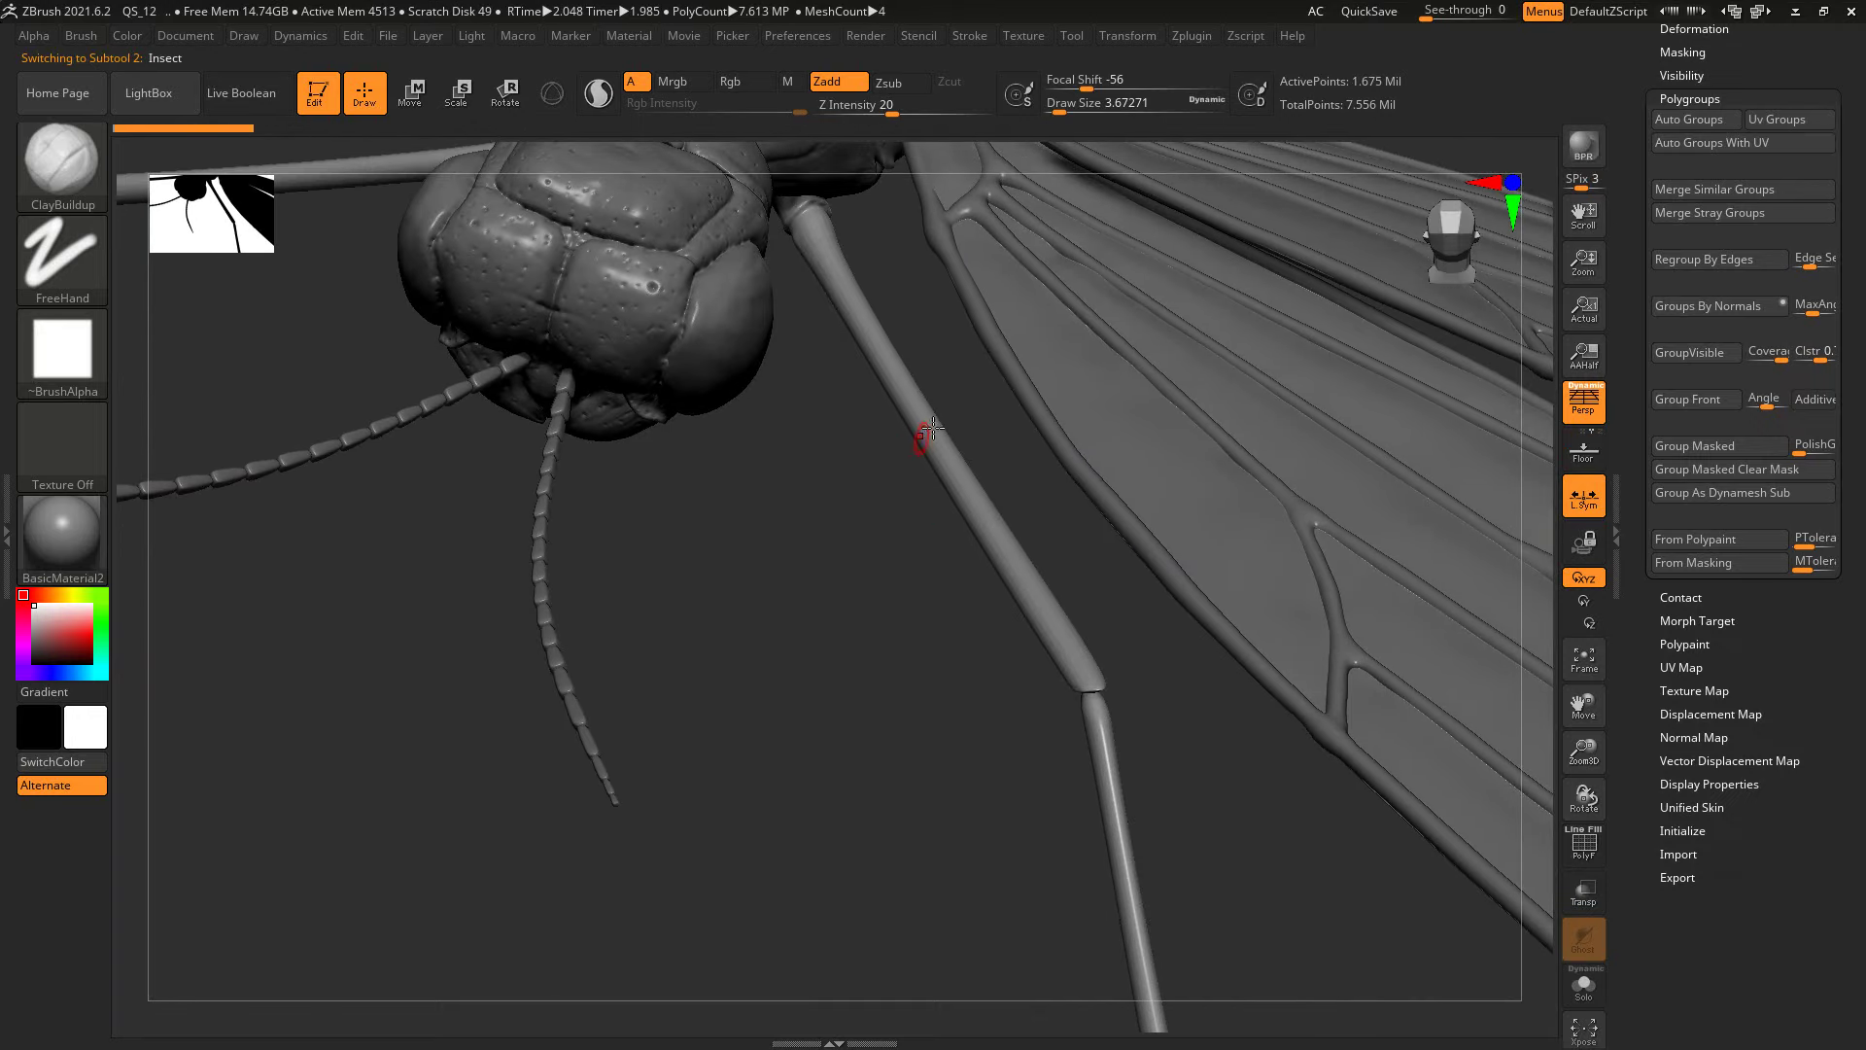
Step: Set the brush size to about 10.5 while viewing the head
{"action": "left_click_drag", "start_coordinate": [907, 592], "coordinate": [888, 538]}
{"action": "key", "text": "s"}
{"action": "left_click", "coordinate": [1047, 644]}
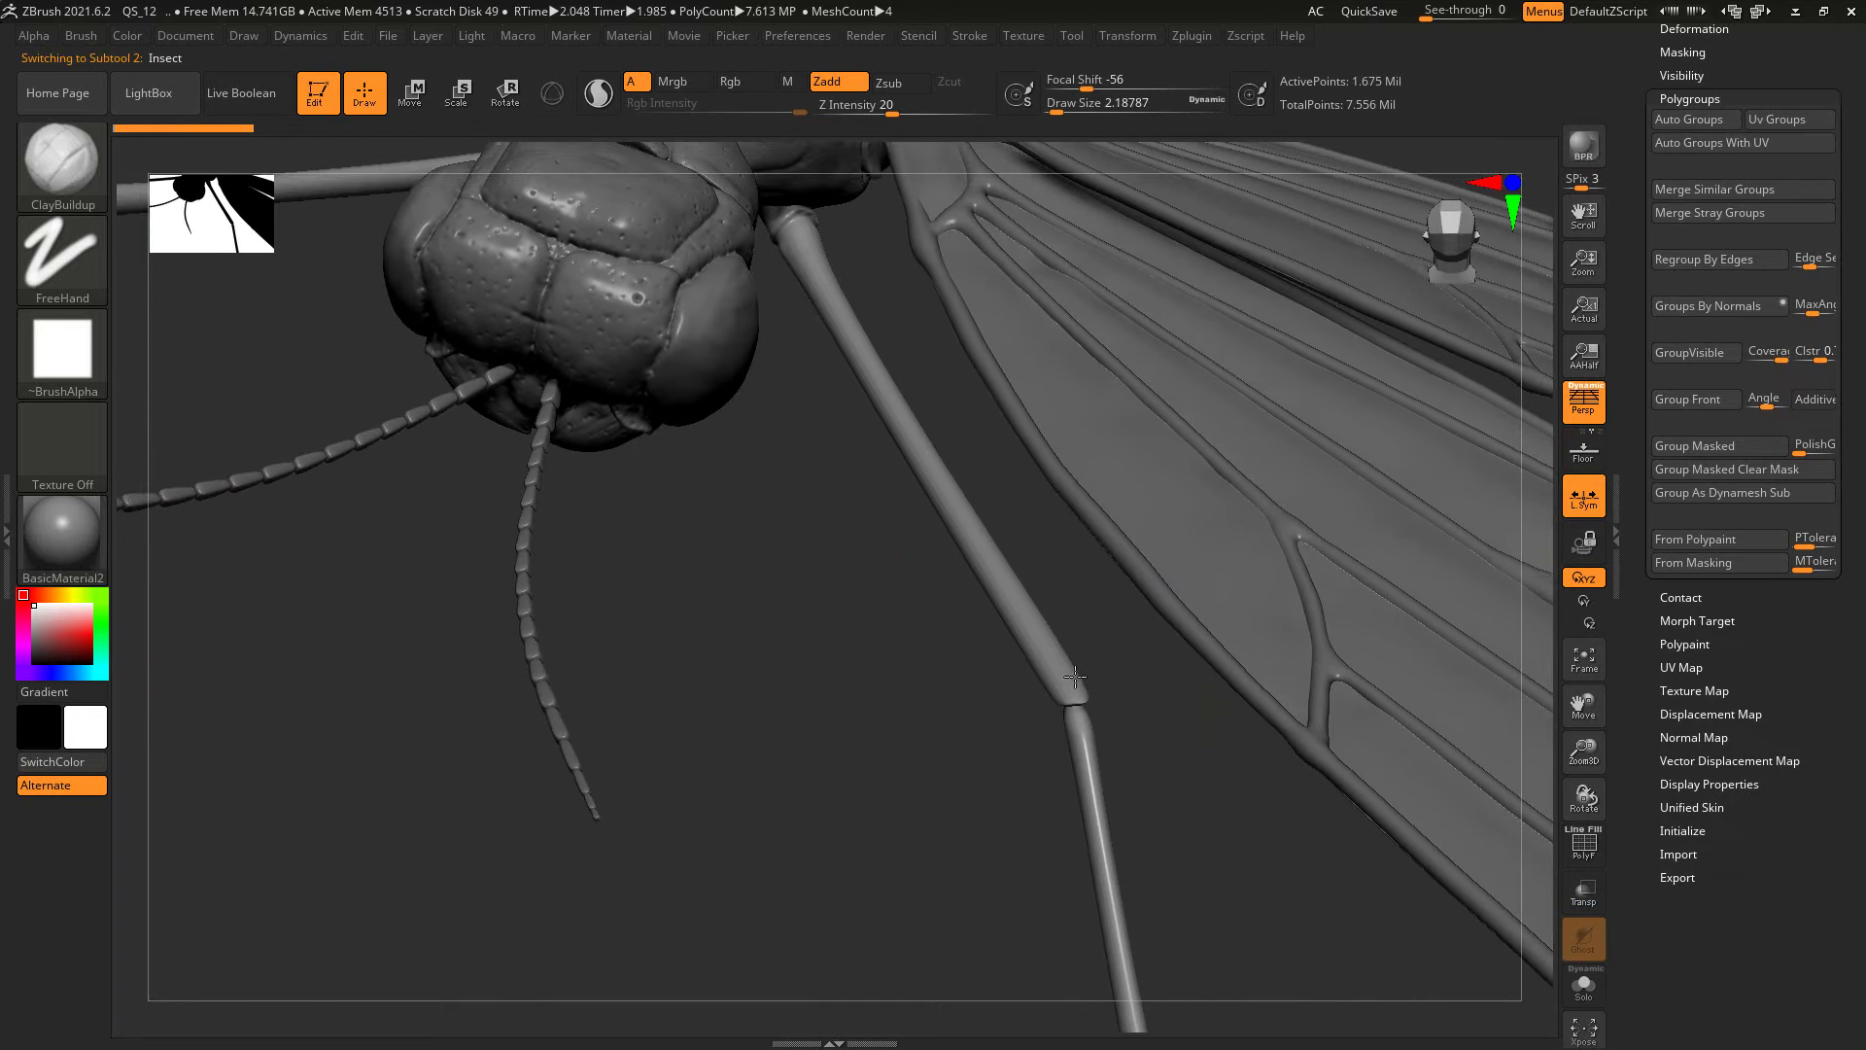
{"action": "key", "text": "s"}
{"action": "right_click_drag", "start_coordinate": [1104, 675], "coordinate": [1355, 534]}
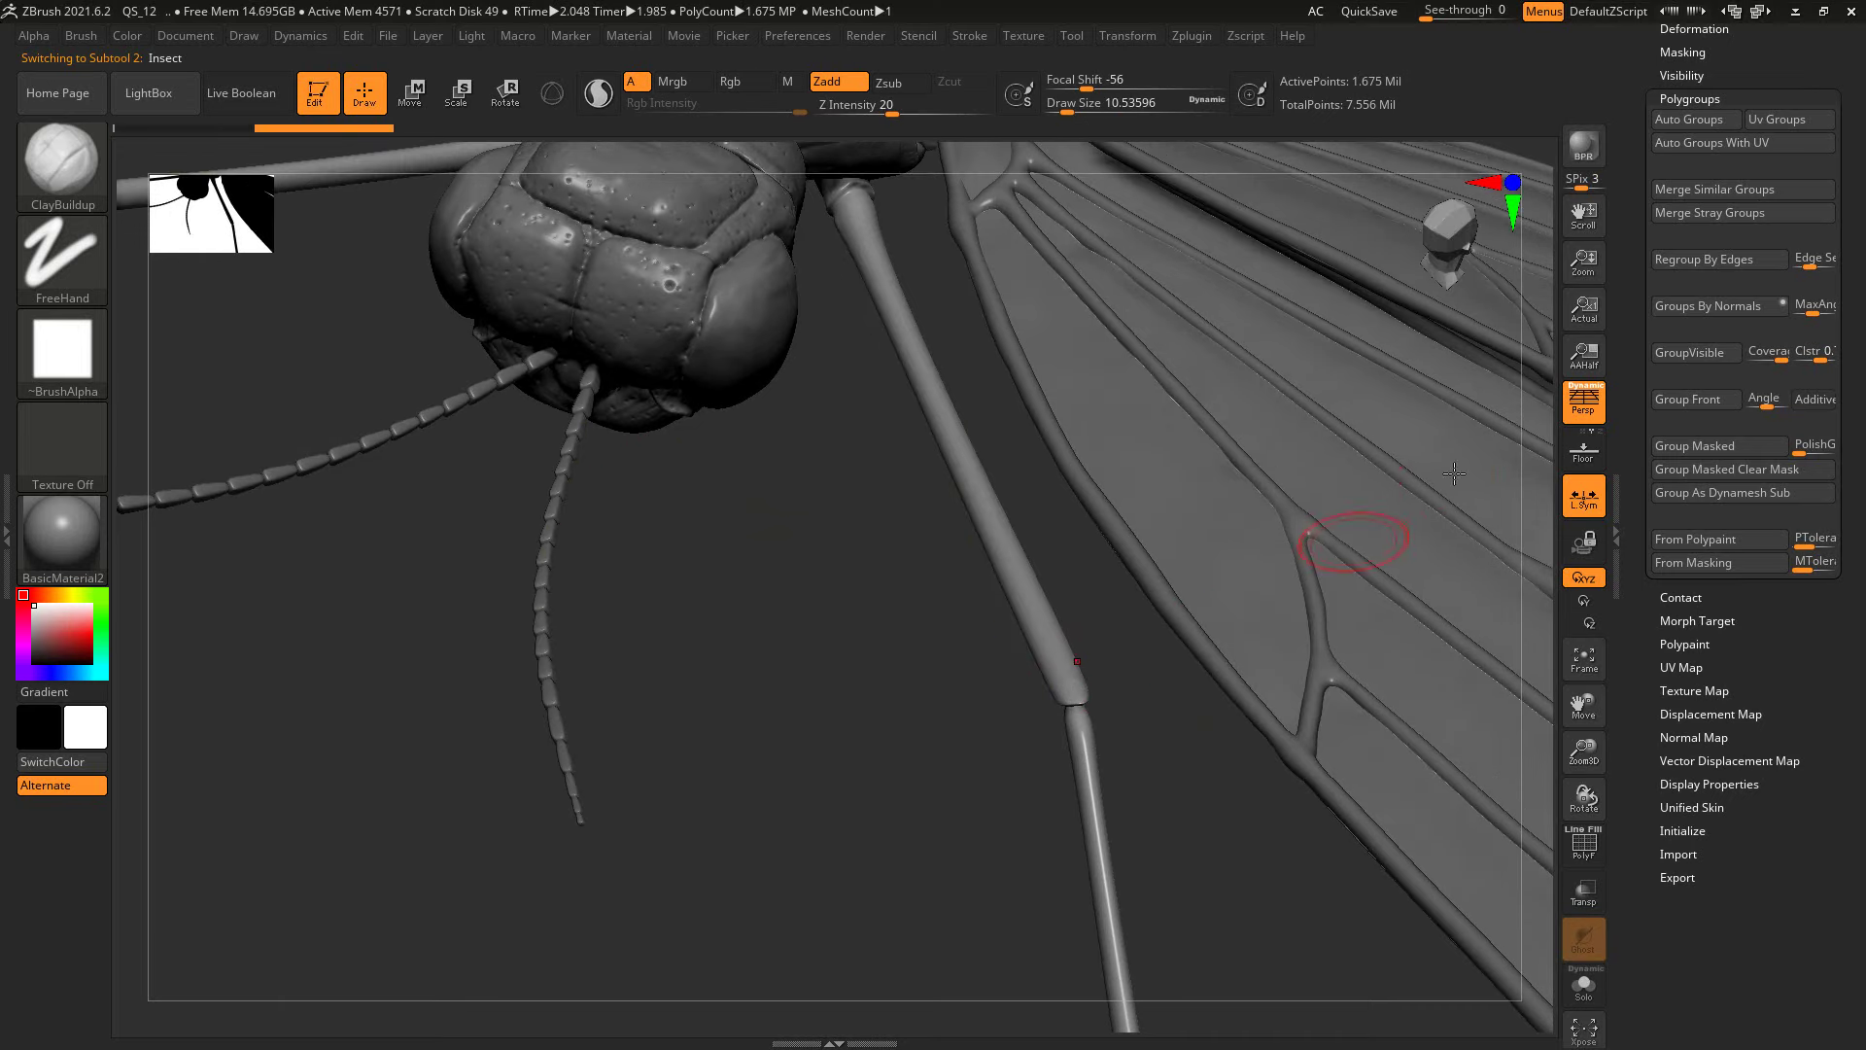
Step: DynaMesh the Insect body at resolution 2656, redoing a low-resolution first attempt
{"action": "left_click_drag", "start_coordinate": [1788, 56], "coordinate": [1857, 272]}
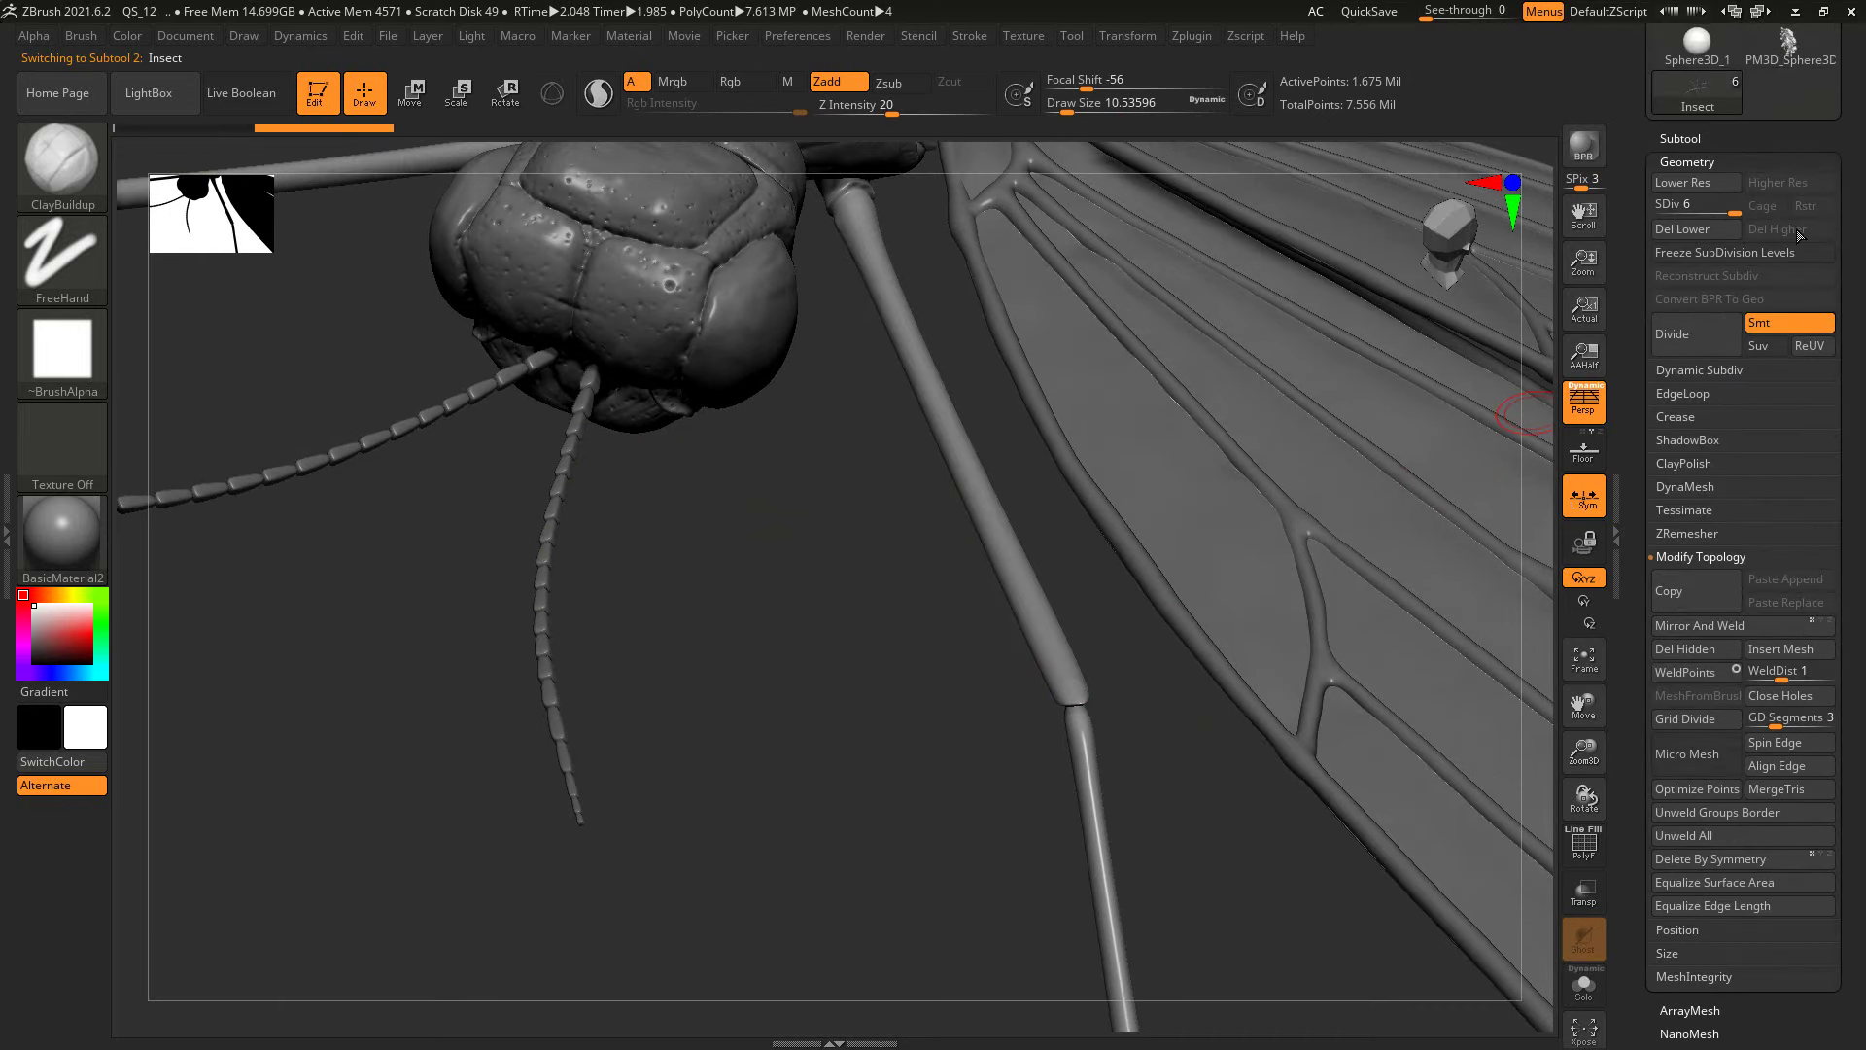
{"action": "scroll", "coordinate": [1717, 494], "scroll_direction": "down", "scroll_amount": 5}
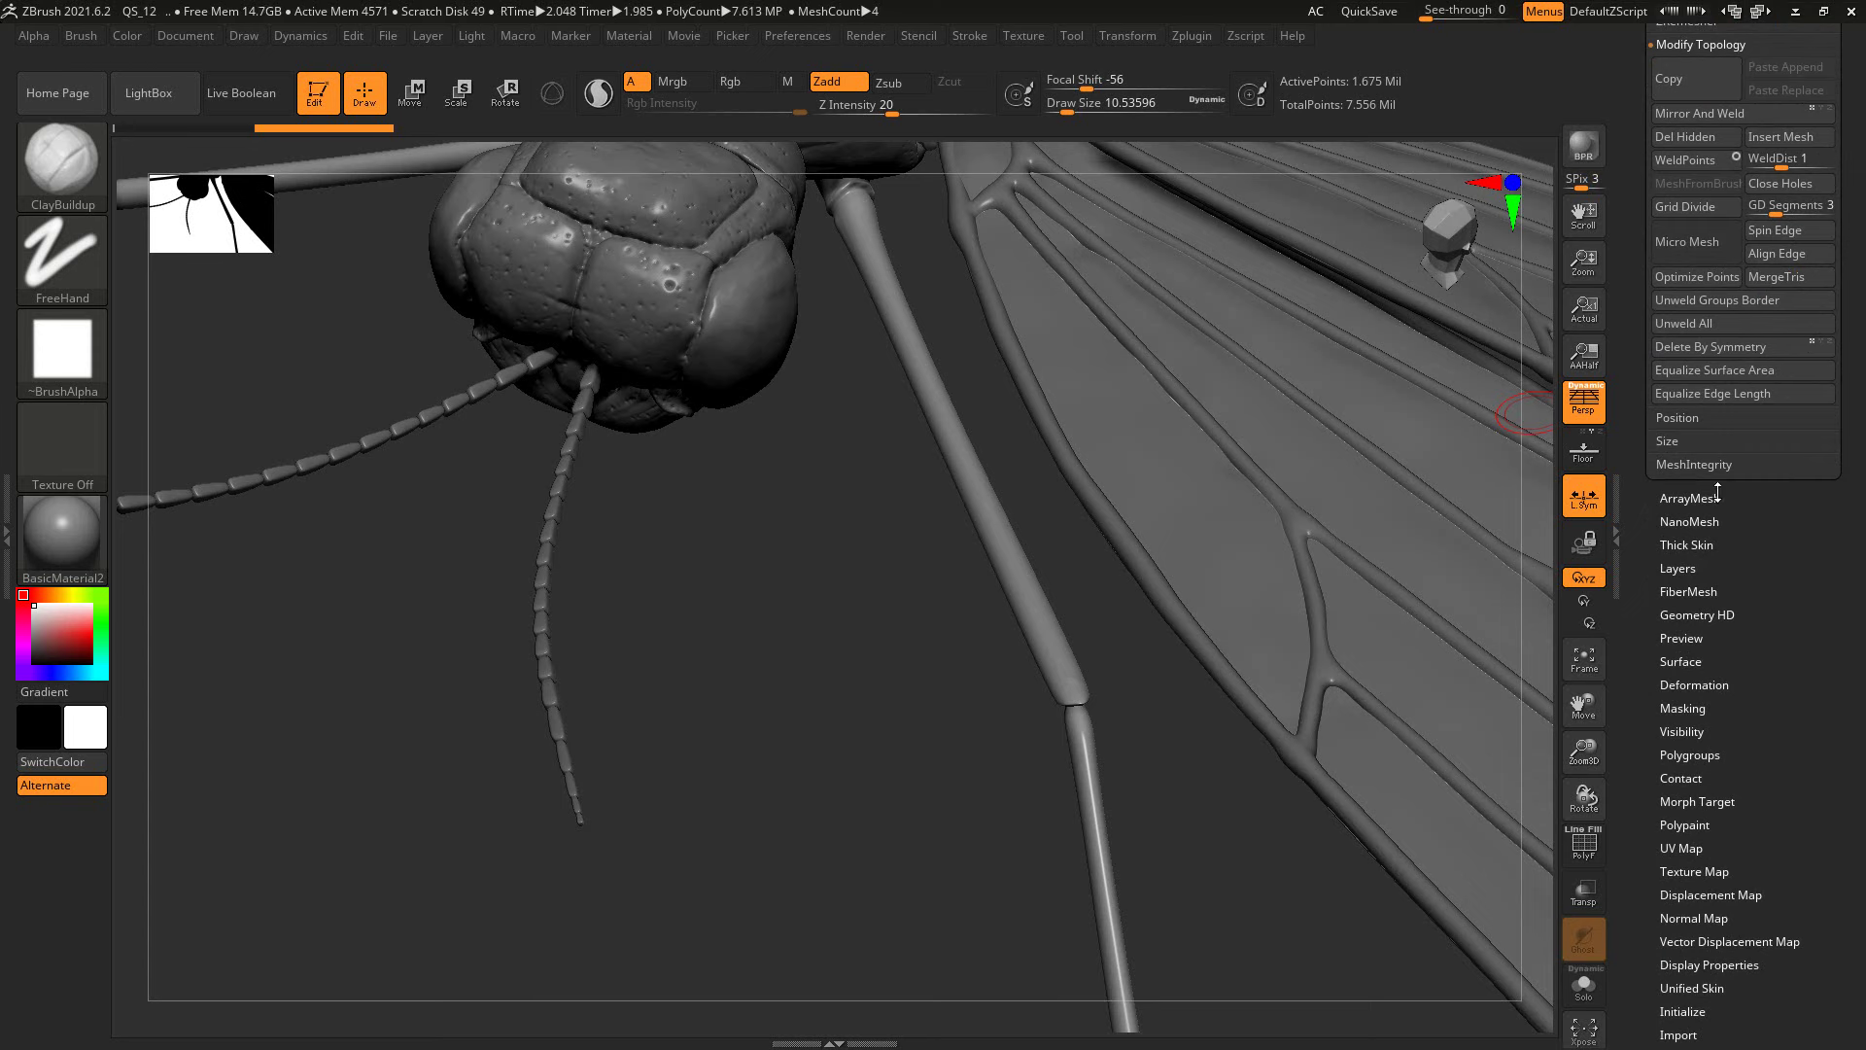
{"action": "scroll", "coordinate": [1768, 495], "scroll_direction": "up", "scroll_amount": 2}
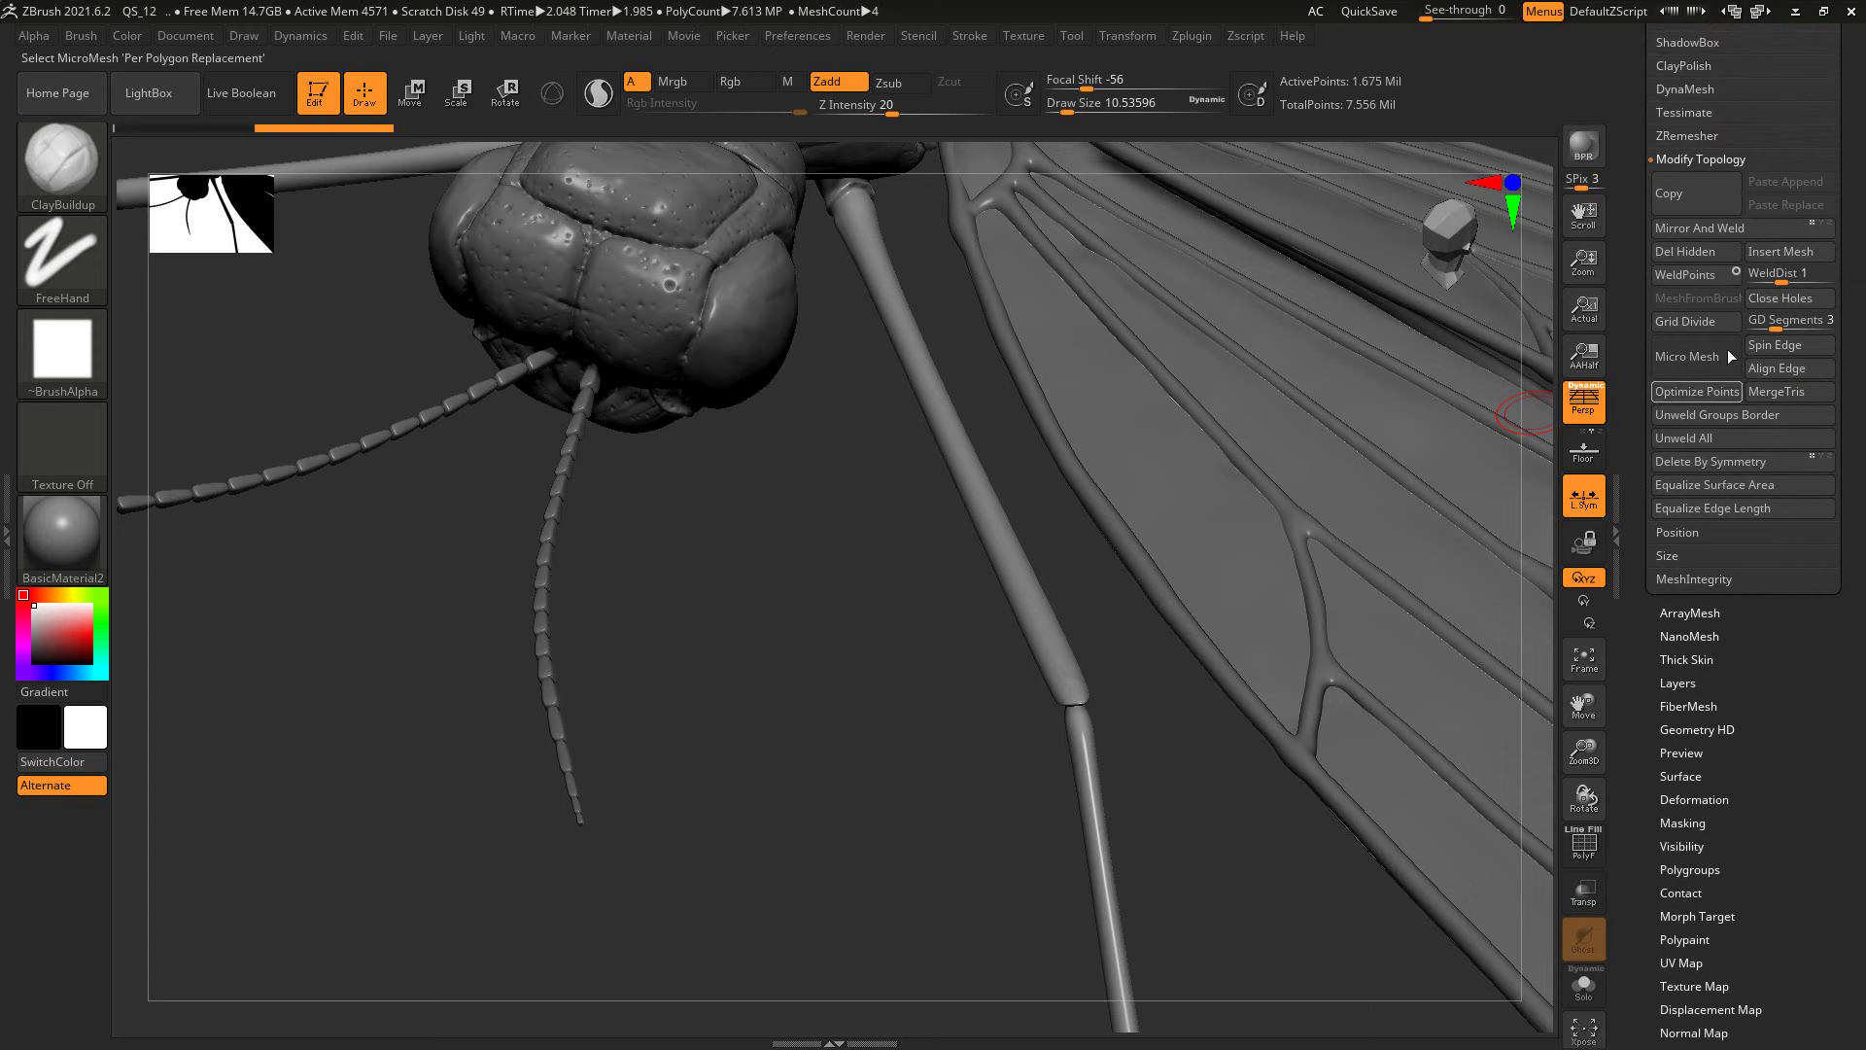
{"action": "left_click", "coordinate": [1718, 89]}
{"action": "left_click_drag", "start_coordinate": [1721, 166], "coordinate": [1747, 158]}
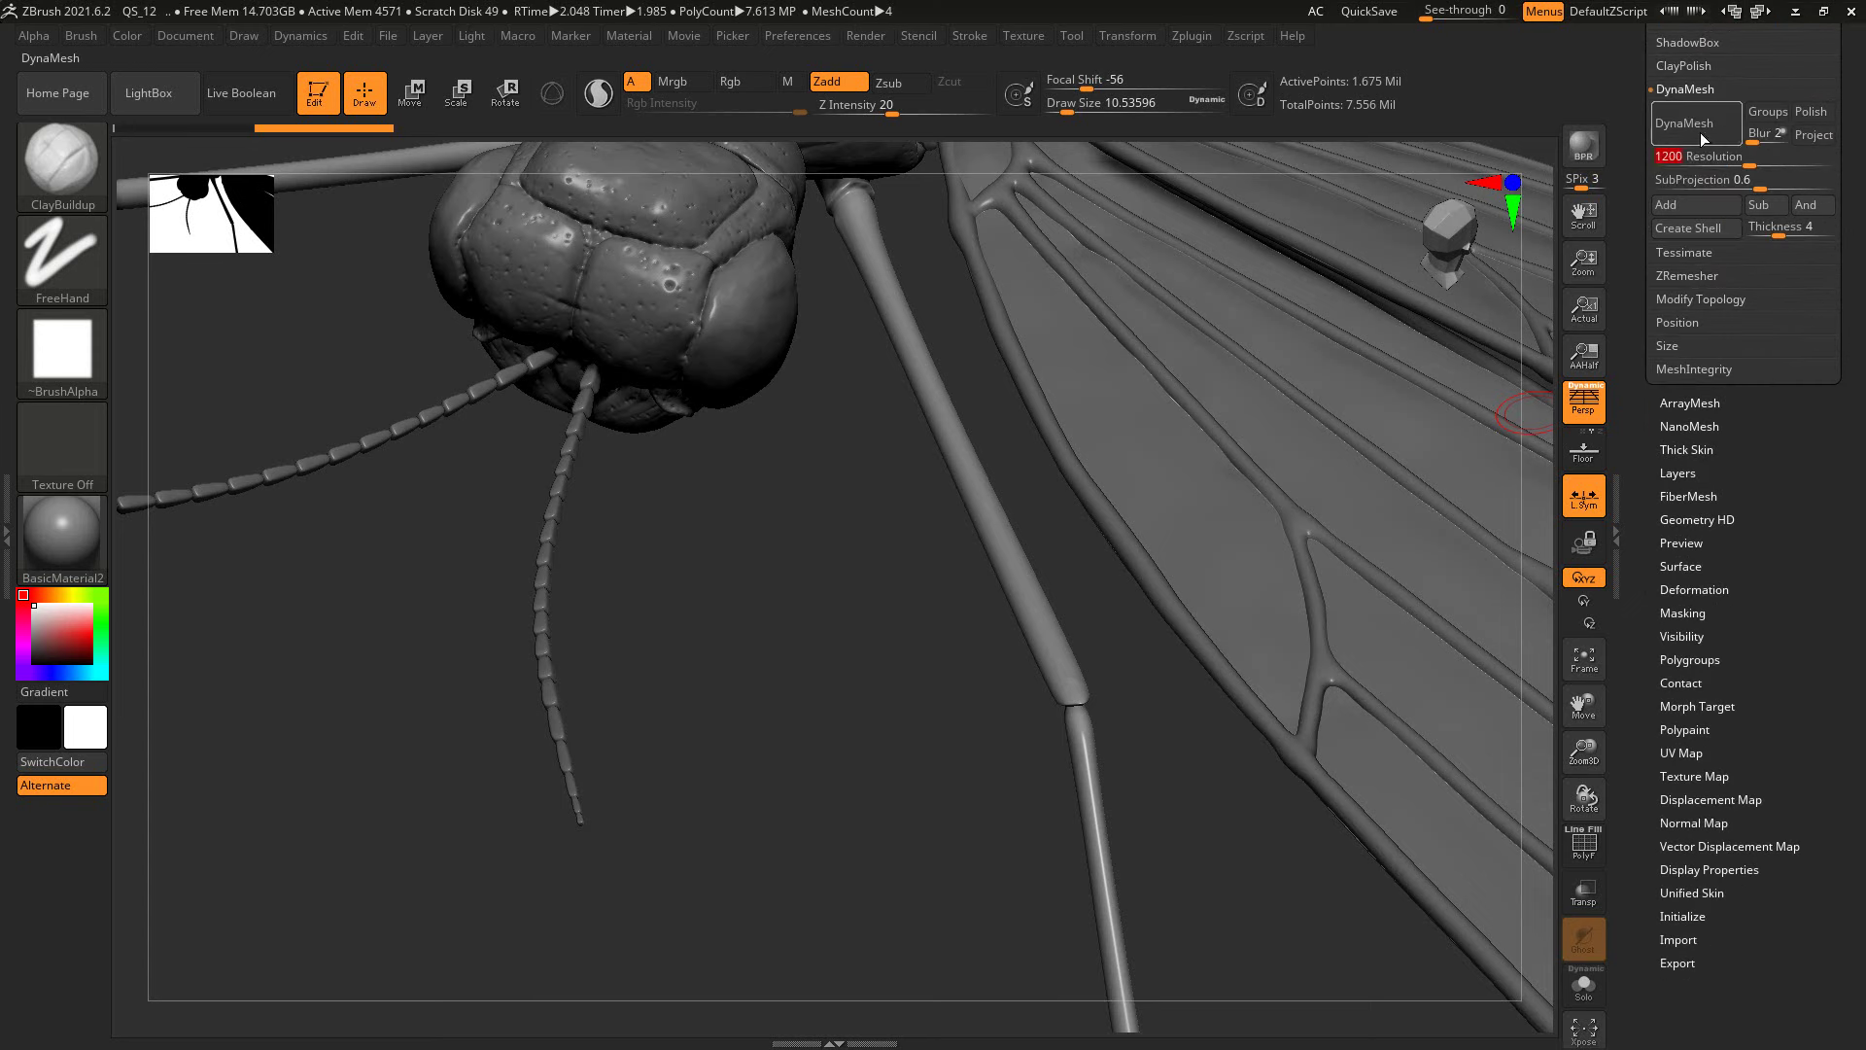
{"action": "left_click", "coordinate": [1700, 132]}
{"action": "left_click", "coordinate": [1508, 173]}
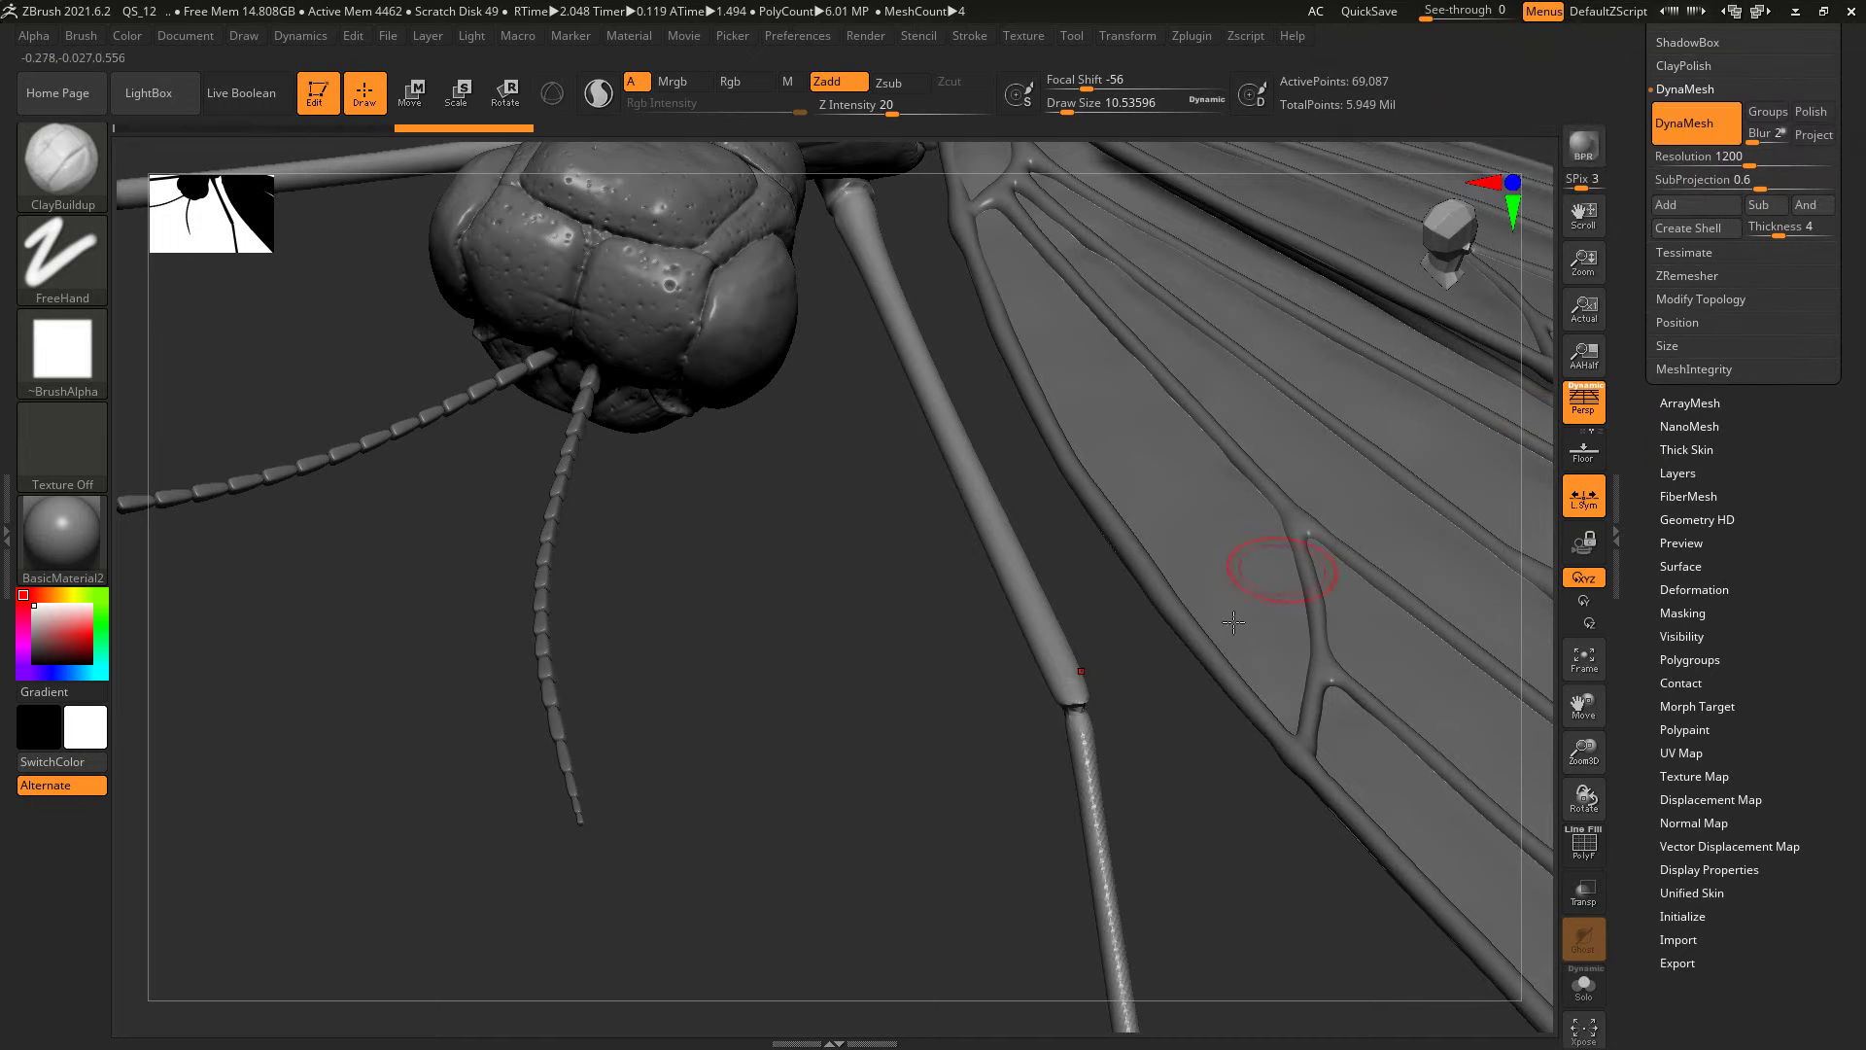
{"action": "key", "text": "ctrl+z"}
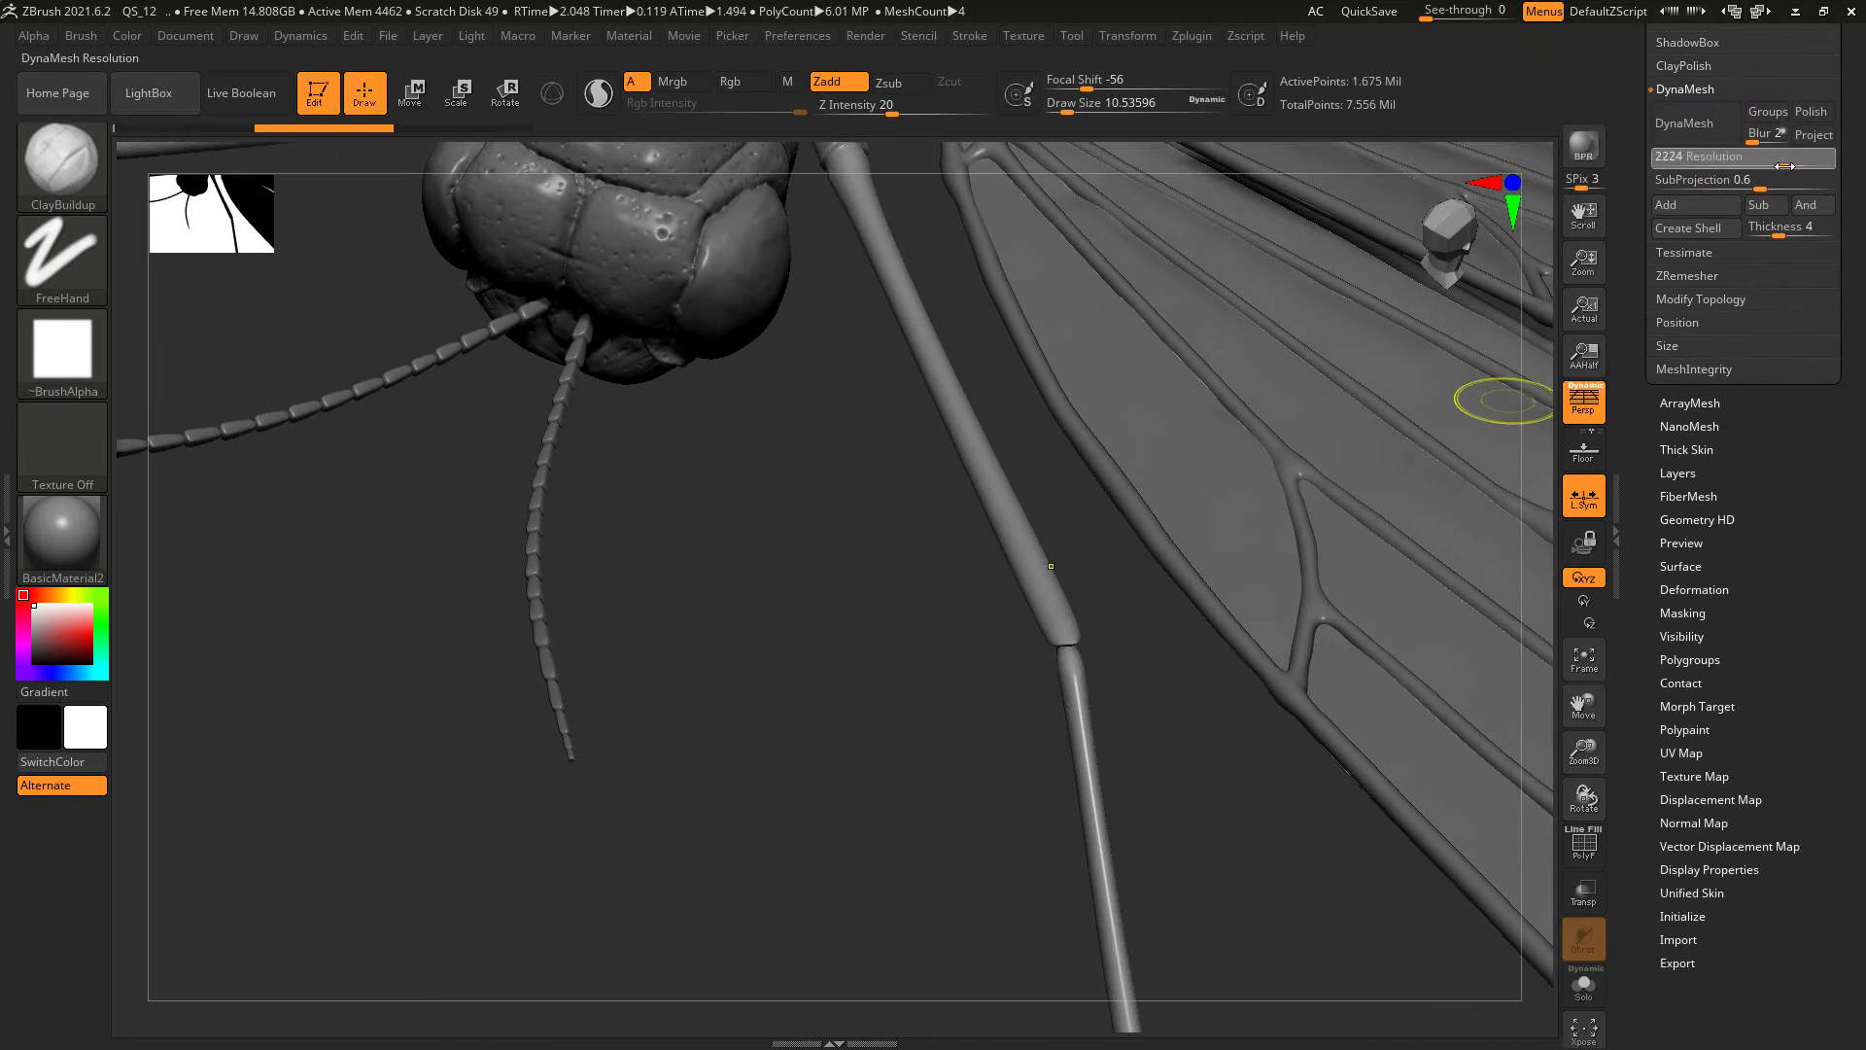
{"action": "left_click", "coordinate": [1694, 141]}
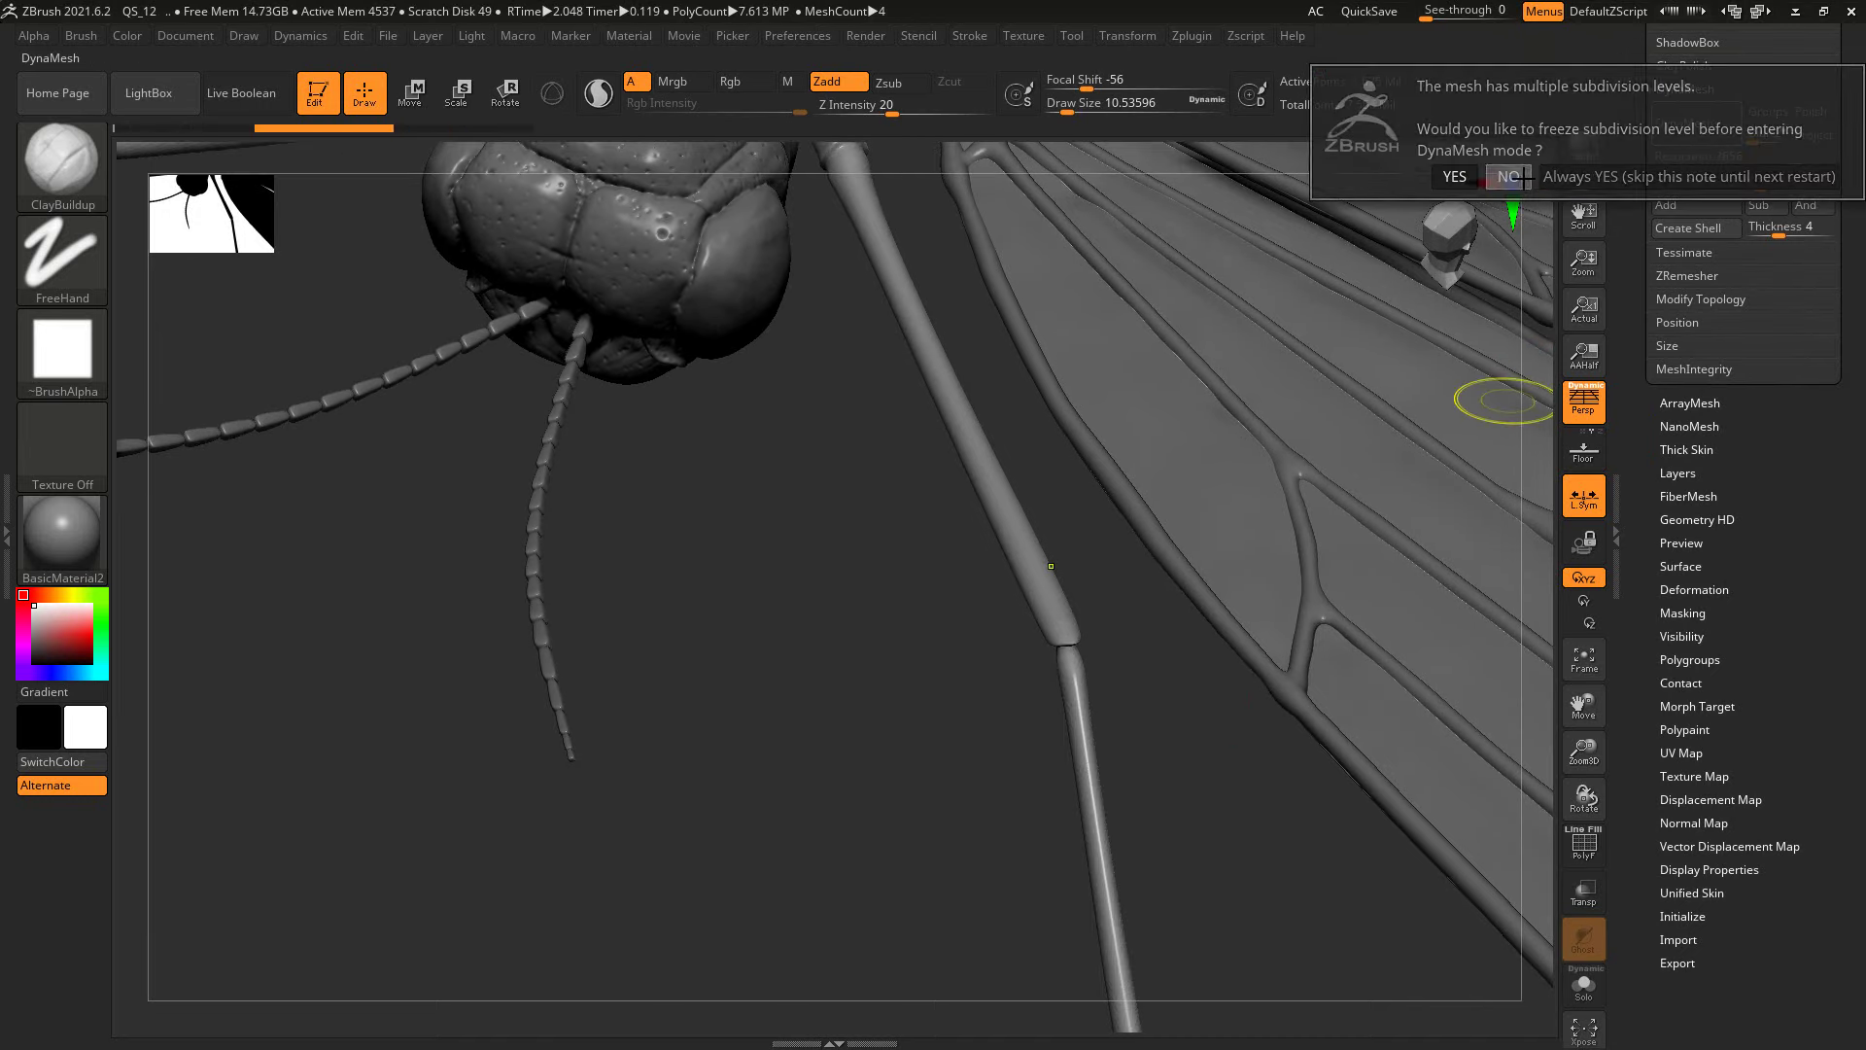
{"action": "left_click", "coordinate": [1454, 176]}
Step: Set brush size to about 5, orbit around the head and wing, and open the brush library
{"action": "key", "text": "s"}
{"action": "left_click_drag", "start_coordinate": [1096, 671], "coordinate": [1042, 730]}
{"action": "key", "text": "s"}
{"action": "left_click", "coordinate": [1035, 731]}
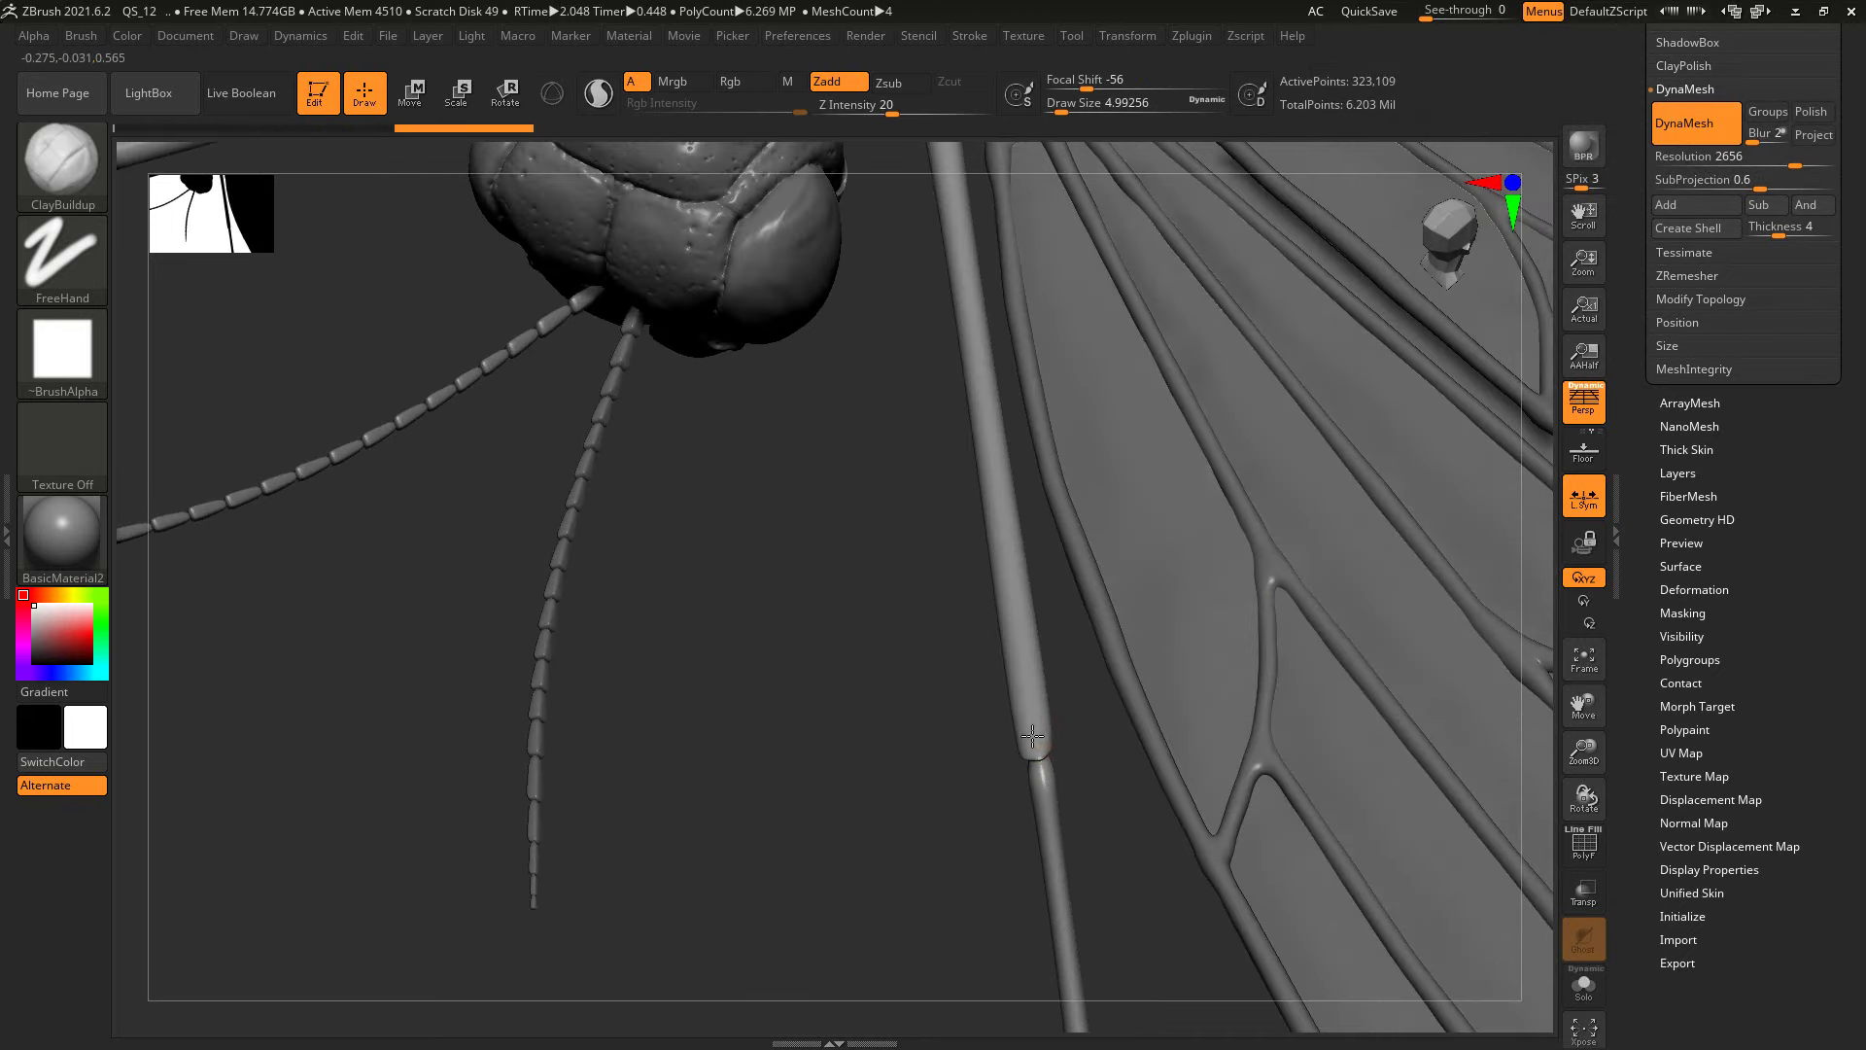
{"action": "left_click_drag", "start_coordinate": [973, 813], "coordinate": [1020, 687]}
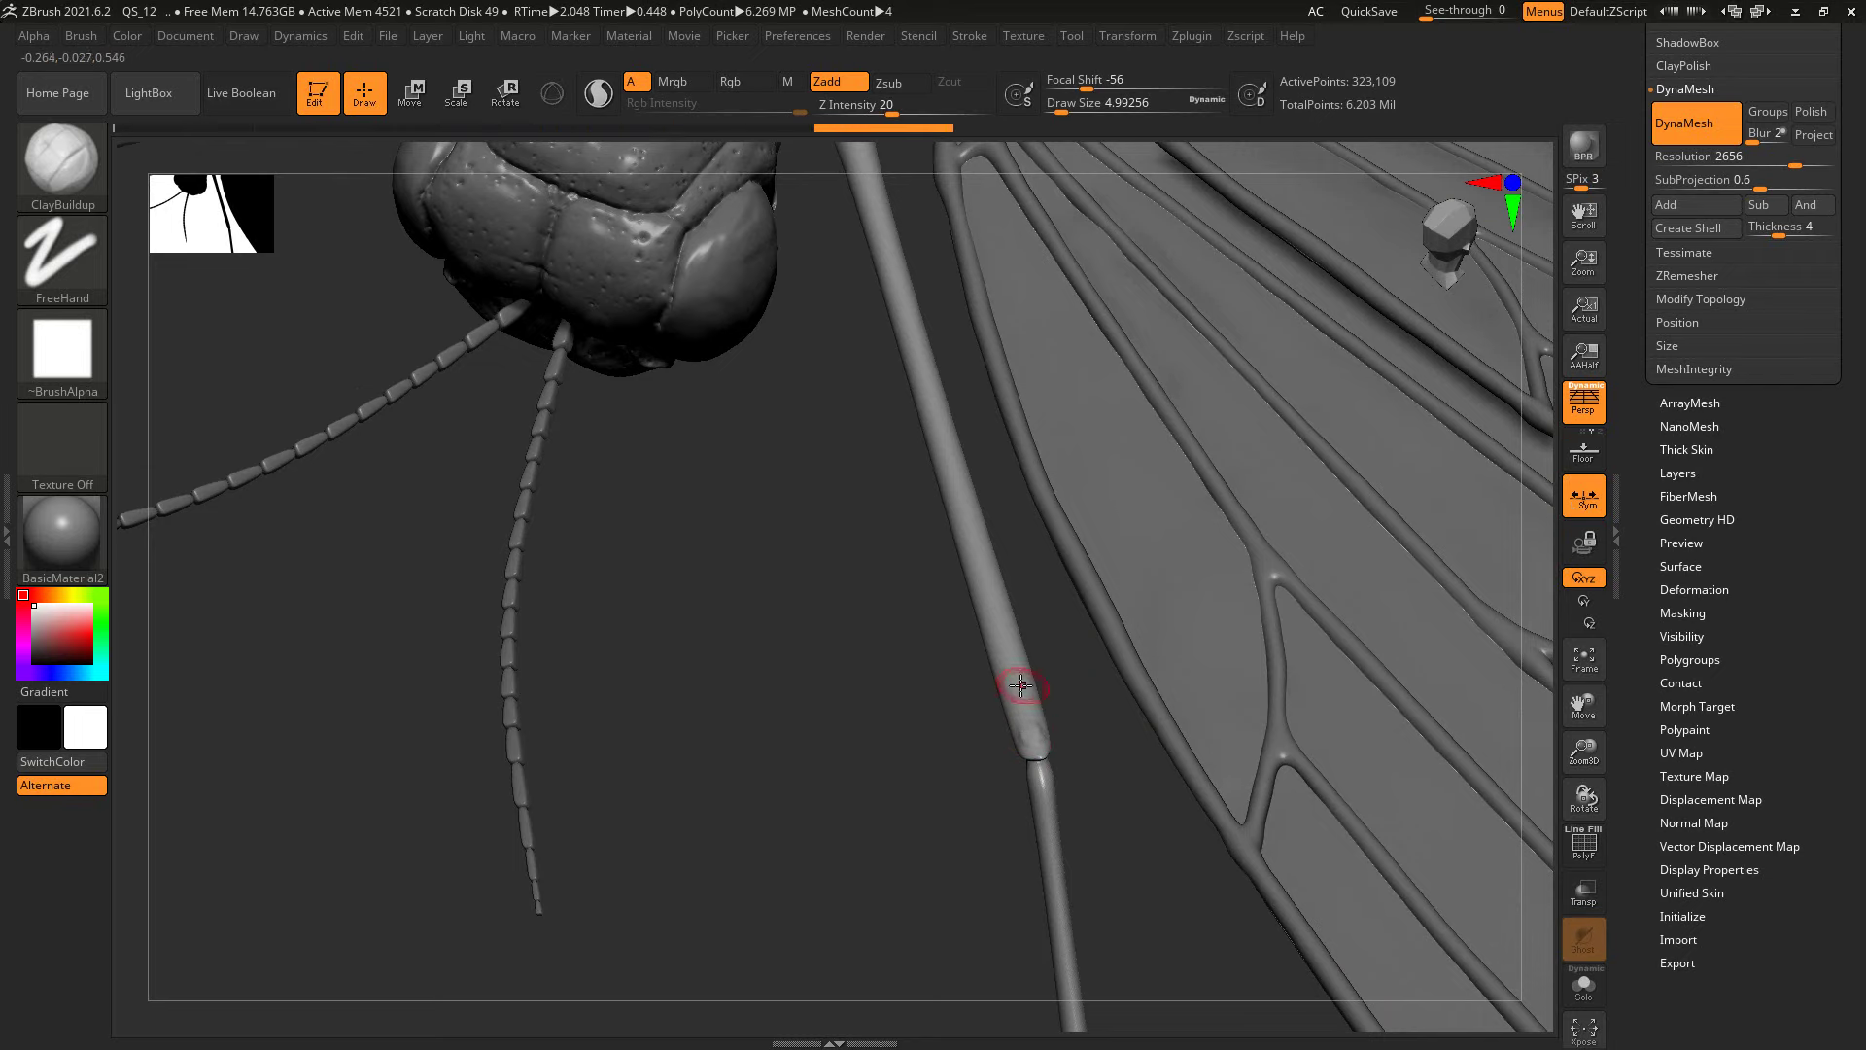
{"action": "key", "text": "shift"}
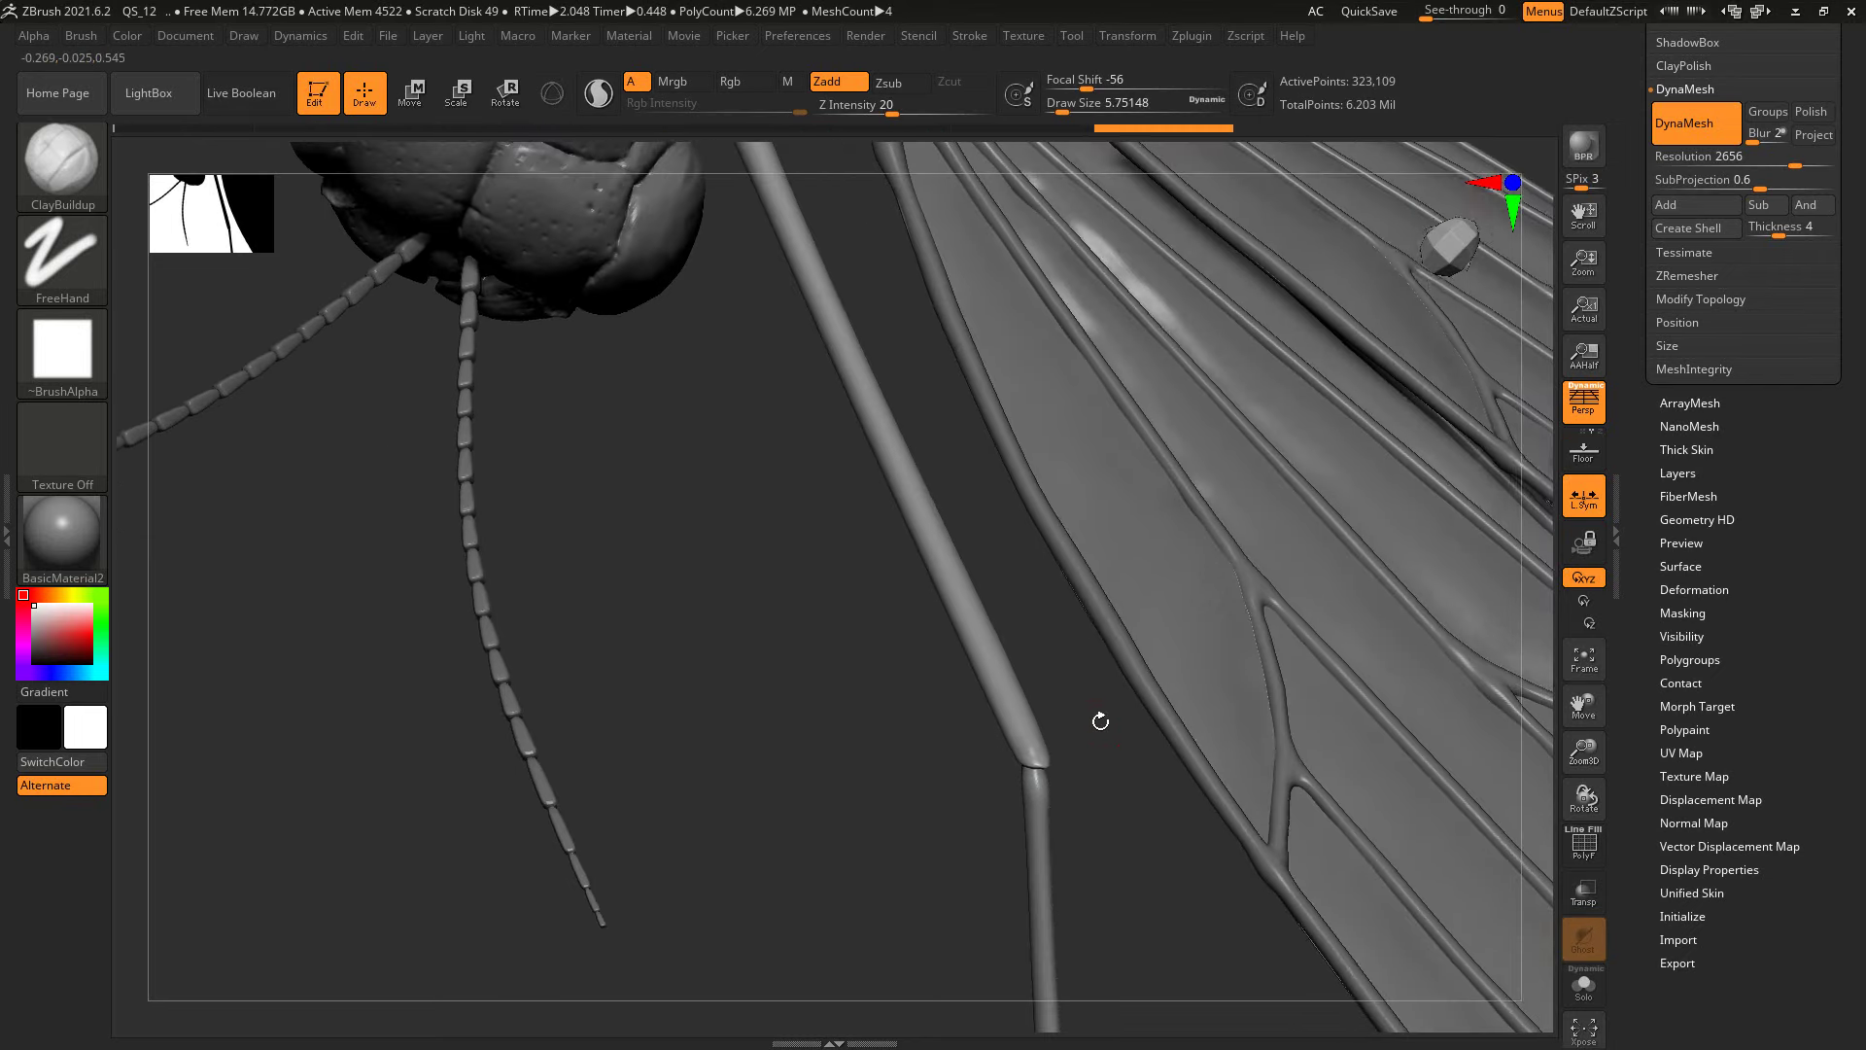
{"action": "mouse_move", "coordinate": [1101, 718]}
{"action": "left_mouse_down"}
{"action": "mouse_move", "coordinate": [1028, 739]}
{"action": "mouse_move", "coordinate": [1122, 772]}
{"action": "mouse_move", "coordinate": [887, 590]}
{"action": "mouse_move", "coordinate": [792, 438]}
{"action": "mouse_move", "coordinate": [826, 521]}
{"action": "mouse_move", "coordinate": [884, 545]}
{"action": "mouse_move", "coordinate": [853, 557]}
{"action": "mouse_move", "coordinate": [616, 458]}
{"action": "left_mouse_up"}
{"action": "left_click", "coordinate": [102, 200]}
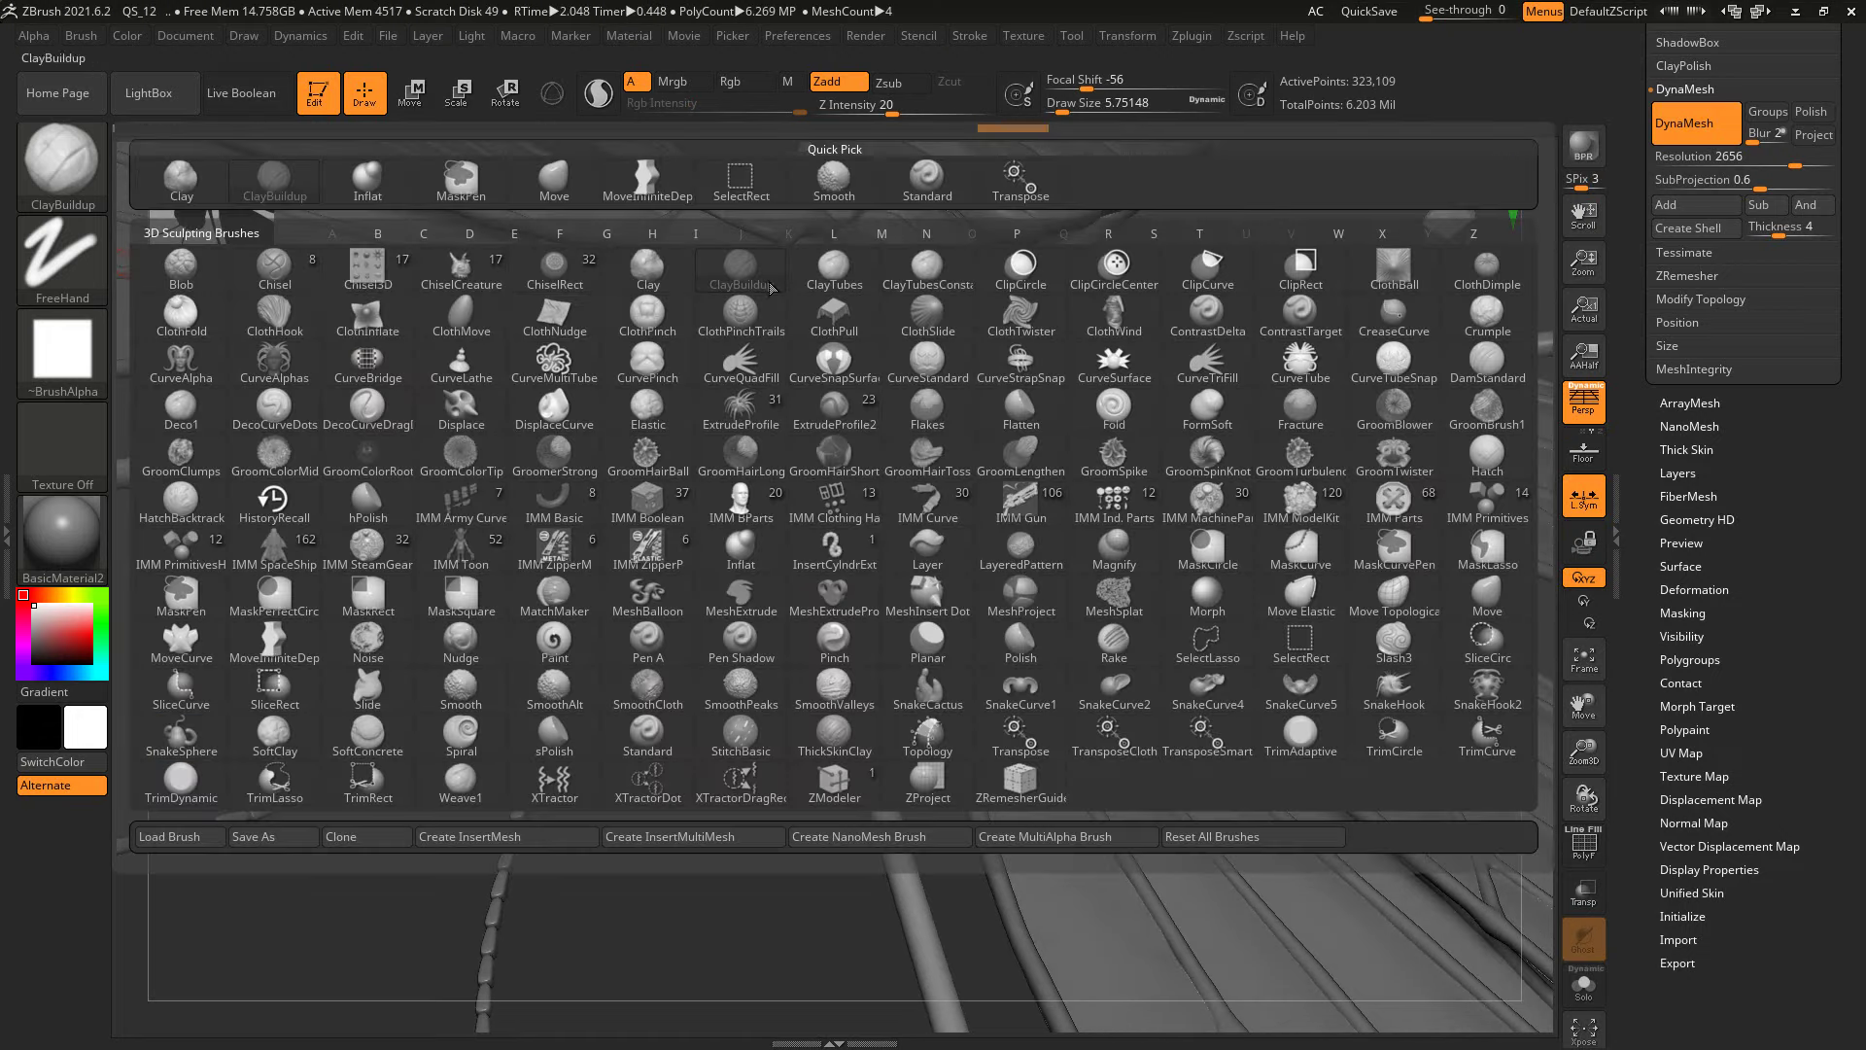
Step: Set up the Standard brush with Dots stroke, Lazy Mouse, intensity 40 and a suitable size
{"action": "left_click", "coordinate": [923, 185]}
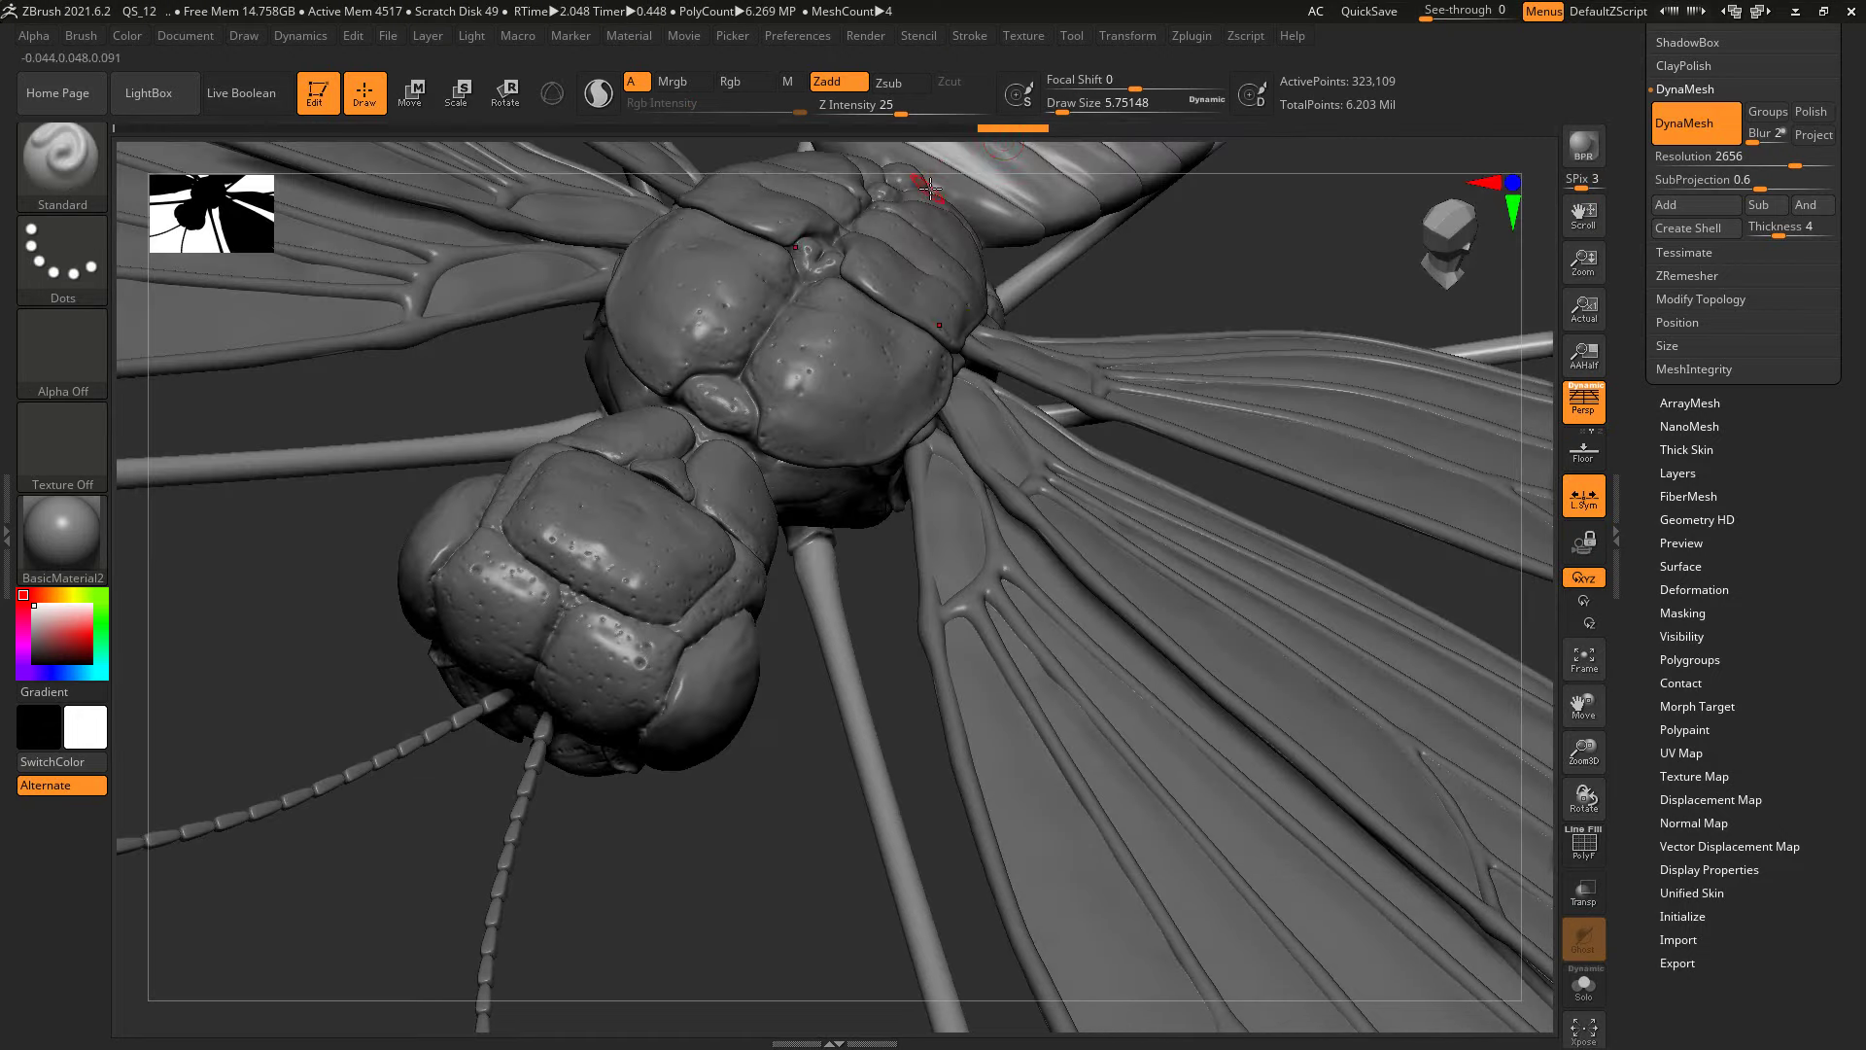
{"action": "left_click", "coordinate": [1129, 35]}
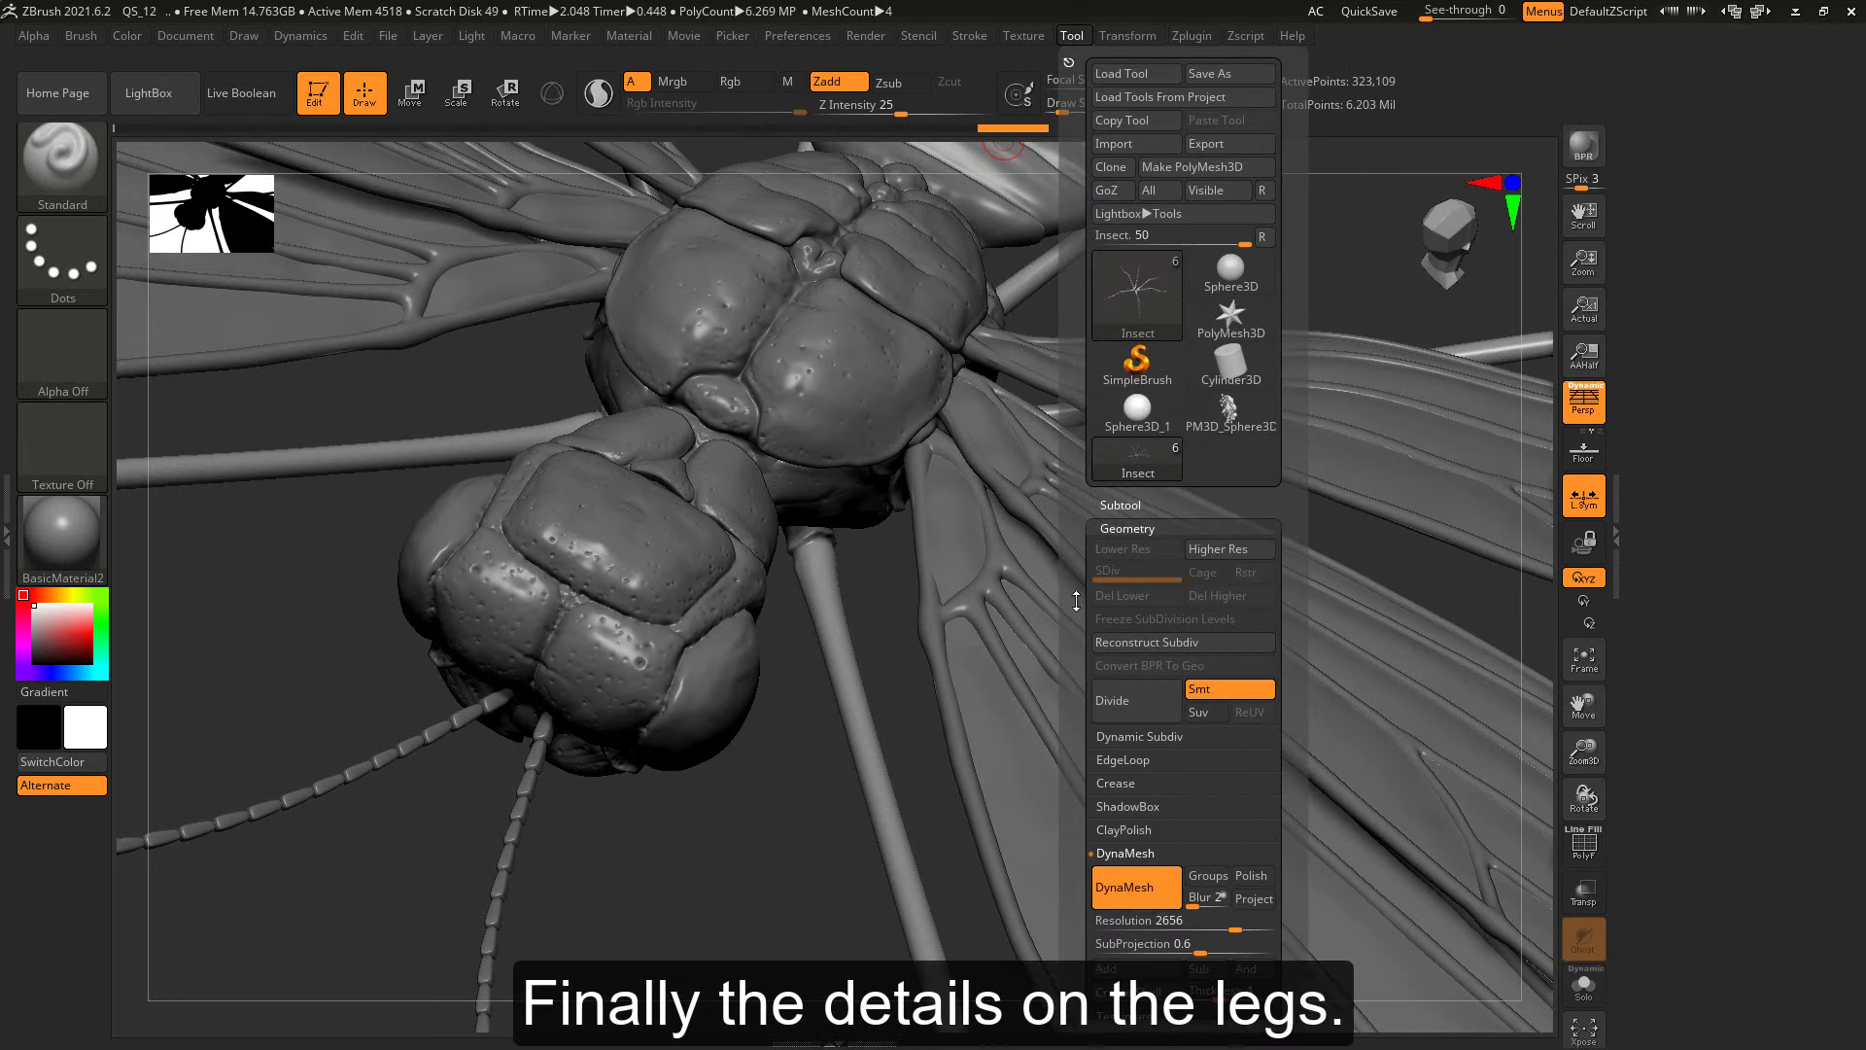
{"action": "left_click", "coordinate": [970, 35]}
{"action": "left_click", "coordinate": [1020, 400]}
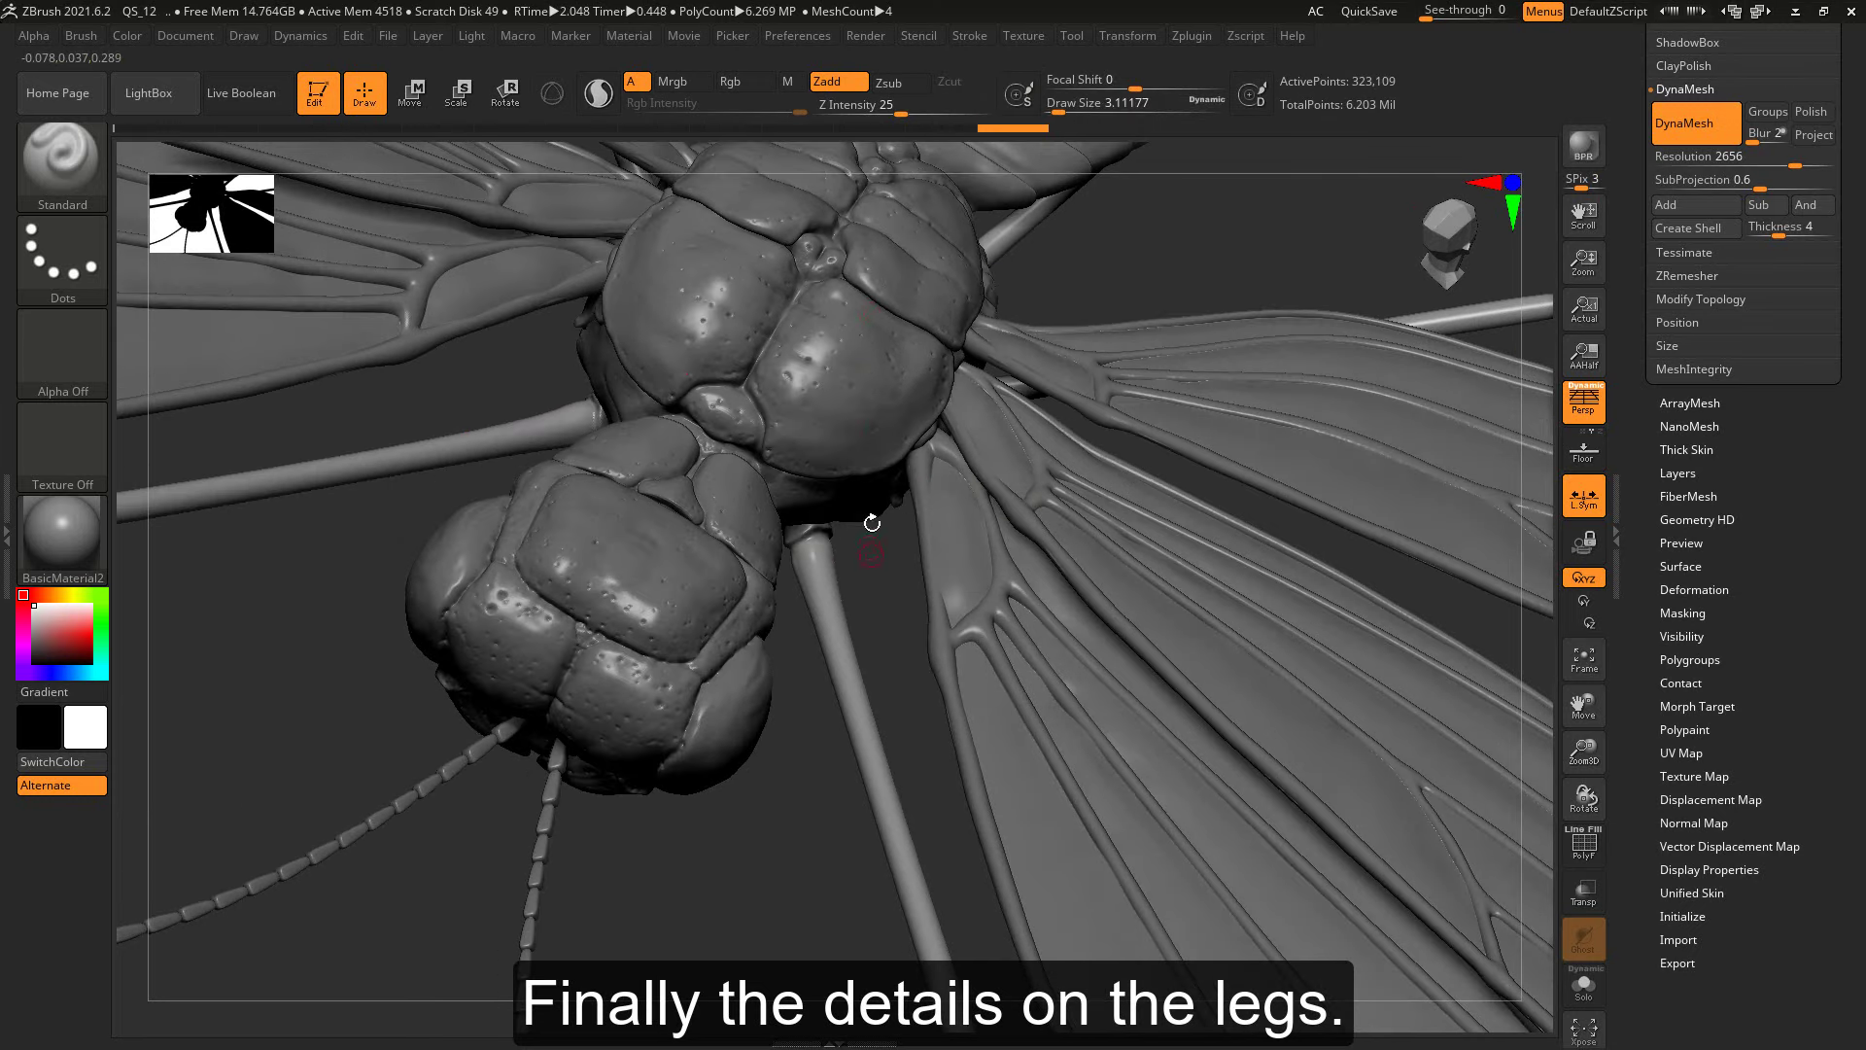
{"action": "left_click_drag", "start_coordinate": [871, 596], "coordinate": [871, 521]}
{"action": "left_click_drag", "start_coordinate": [931, 111], "coordinate": [923, 112]}
{"action": "mouse_move", "coordinate": [889, 522]}
{"action": "left_mouse_down"}
{"action": "mouse_move", "coordinate": [828, 581]}
{"action": "mouse_move", "coordinate": [856, 632]}
{"action": "mouse_move", "coordinate": [837, 742]}
{"action": "mouse_move", "coordinate": [875, 525]}
{"action": "mouse_move", "coordinate": [780, 696]}
{"action": "mouse_move", "coordinate": [818, 643]}
{"action": "left_mouse_up"}
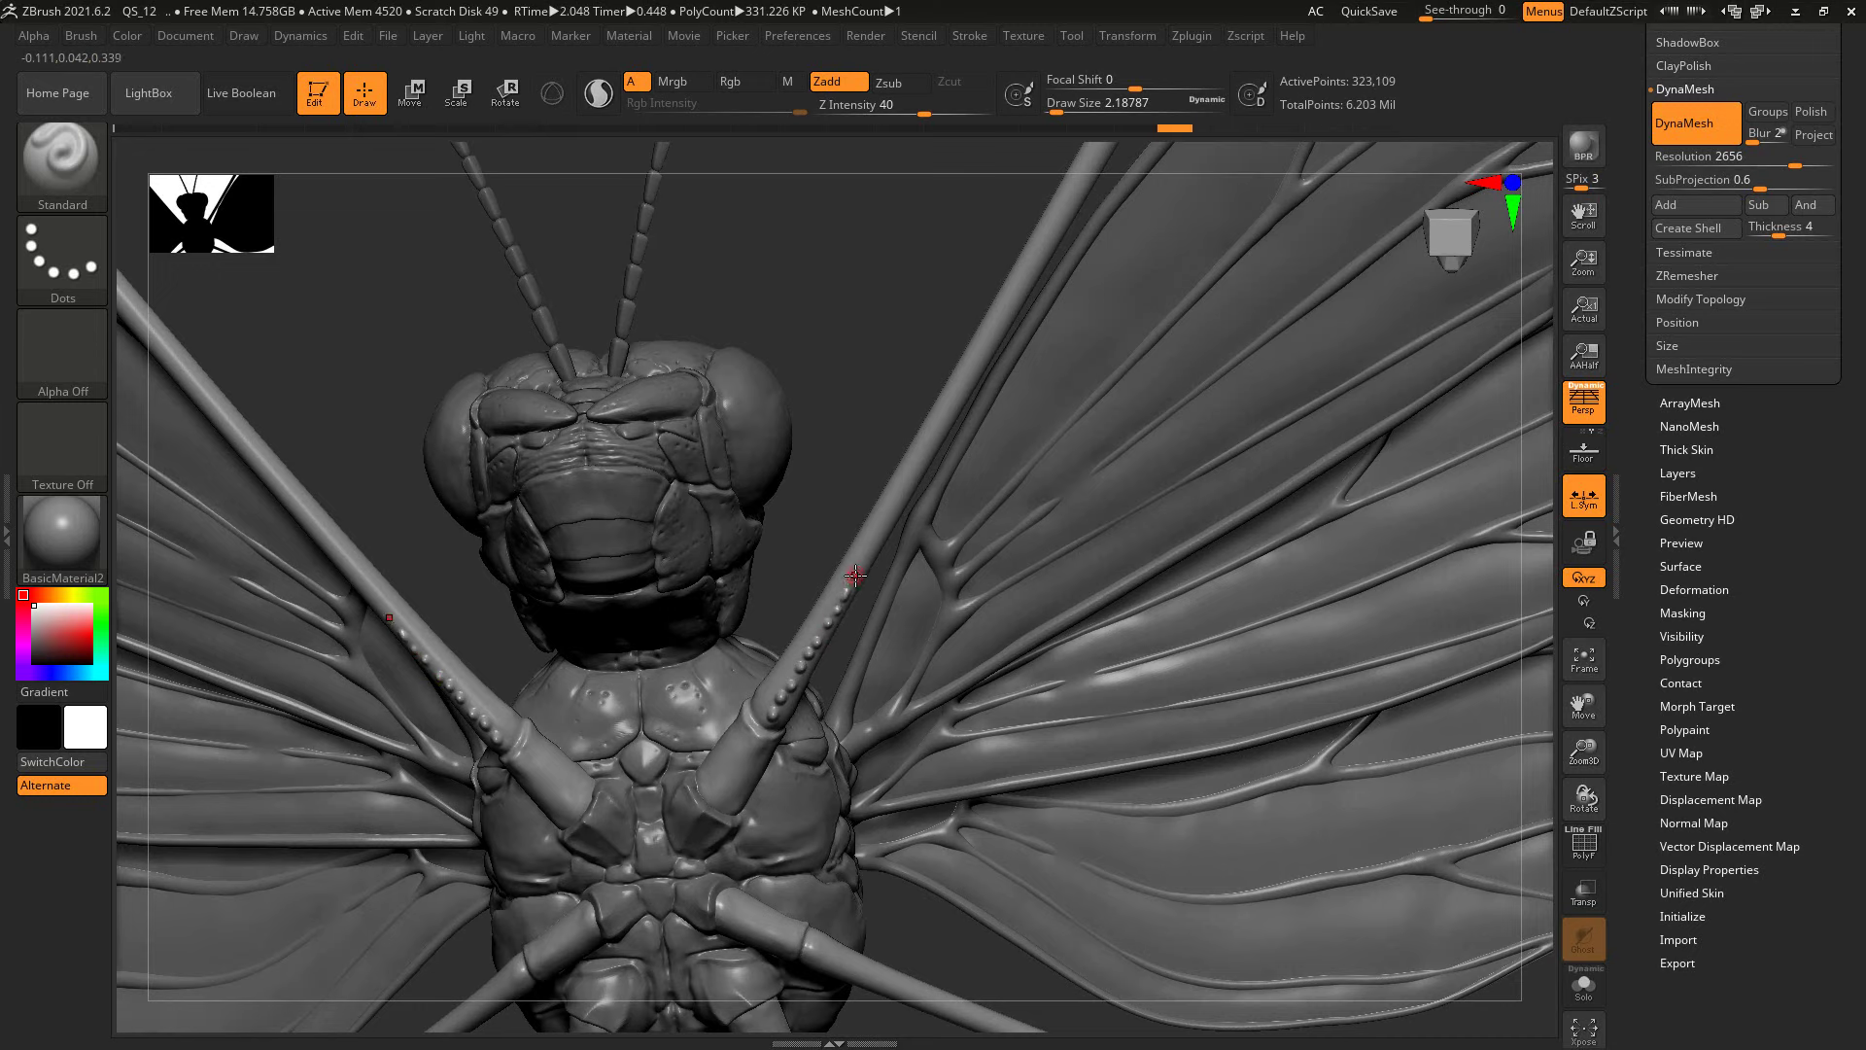
Step: Stroke rows of raised dots along the upper leg segments, undoing the last stroke
{"action": "mouse_move", "coordinate": [872, 453]}
{"action": "left_mouse_down"}
{"action": "mouse_move", "coordinate": [871, 545]}
{"action": "mouse_move", "coordinate": [895, 492]}
{"action": "left_mouse_up"}
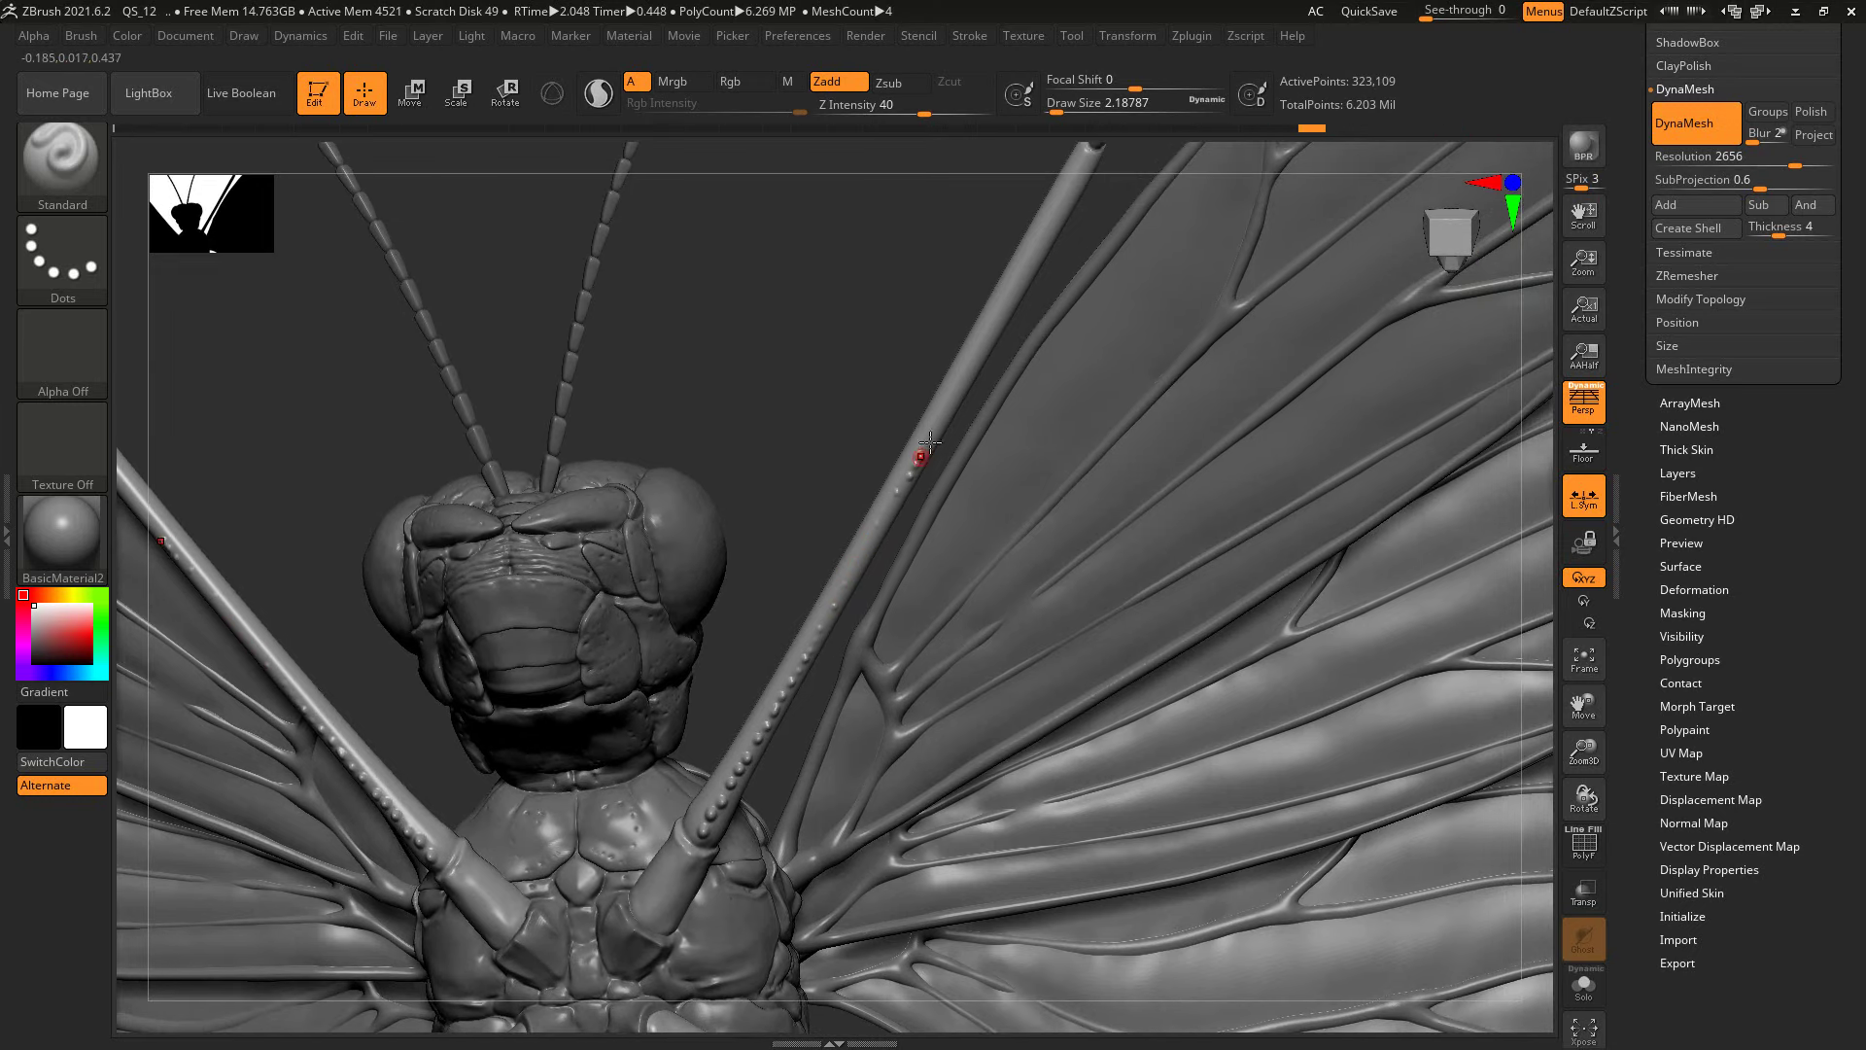
{"action": "left_click_drag", "start_coordinate": [875, 399], "coordinate": [908, 485]}
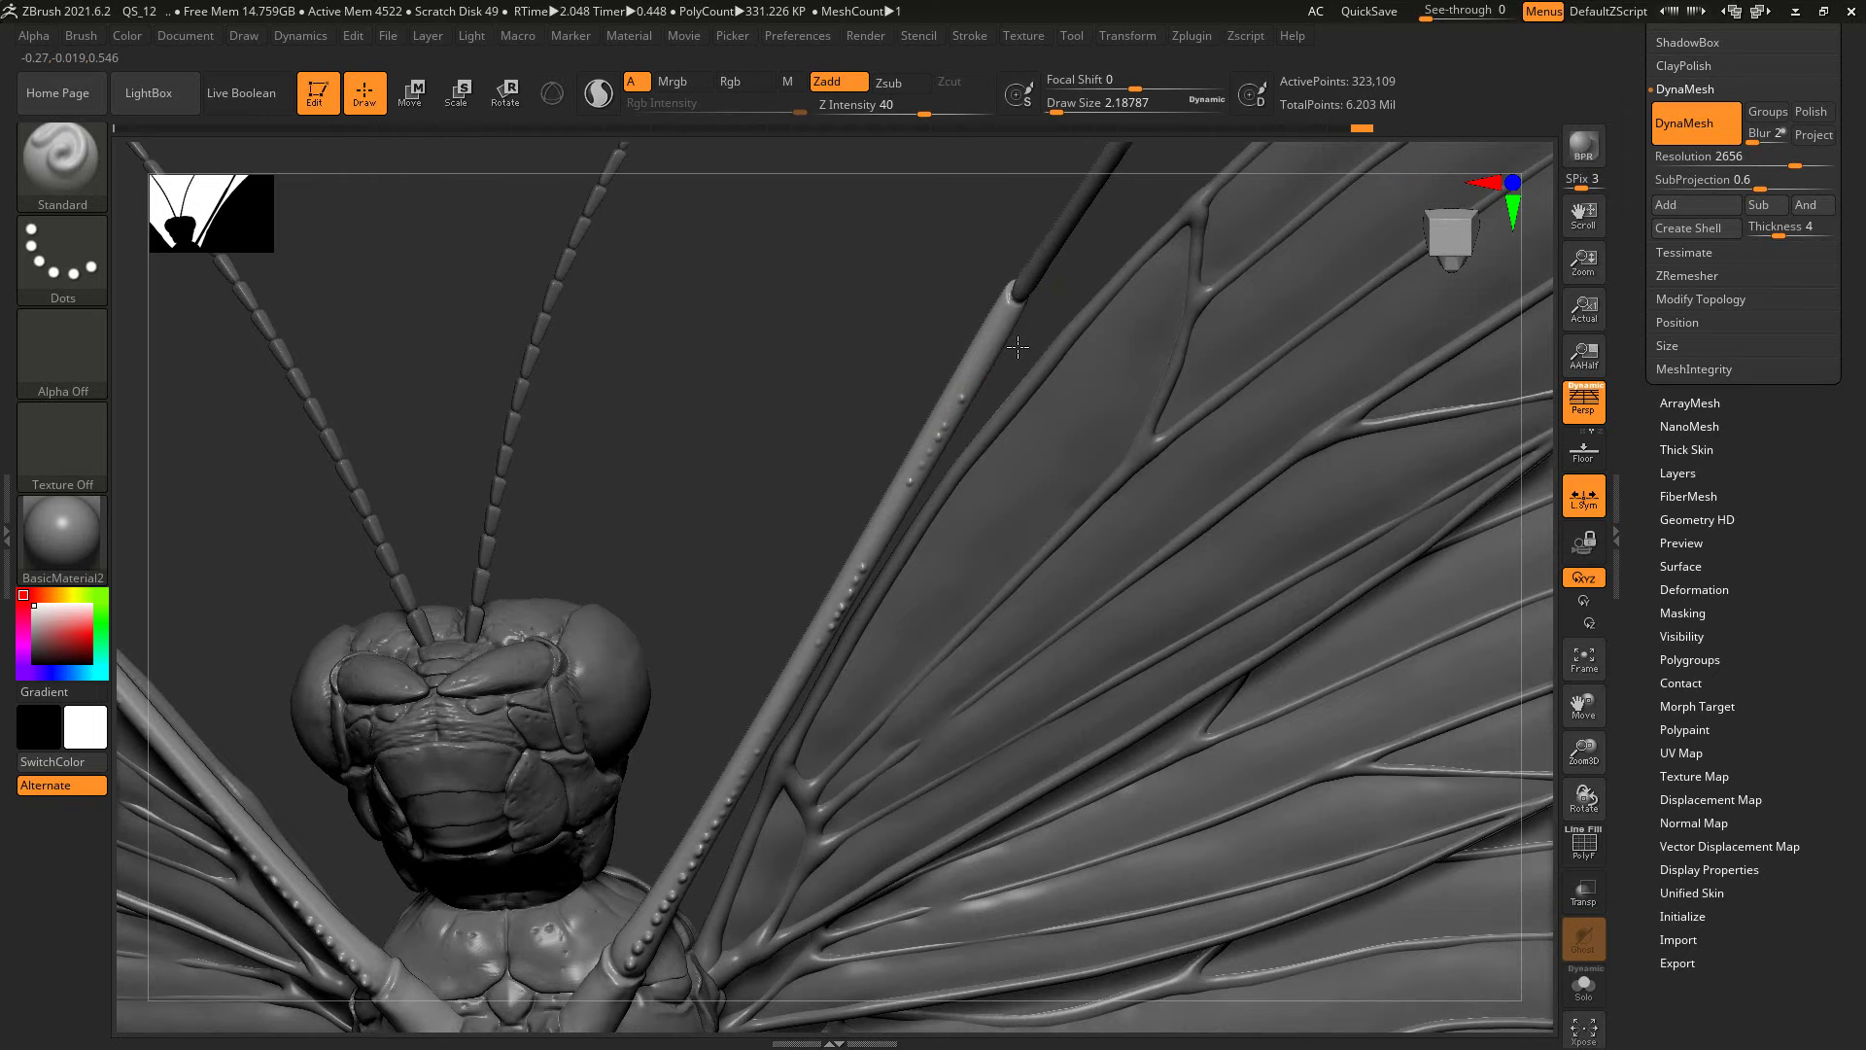
{"action": "left_click_drag", "start_coordinate": [988, 362], "coordinate": [988, 361]}
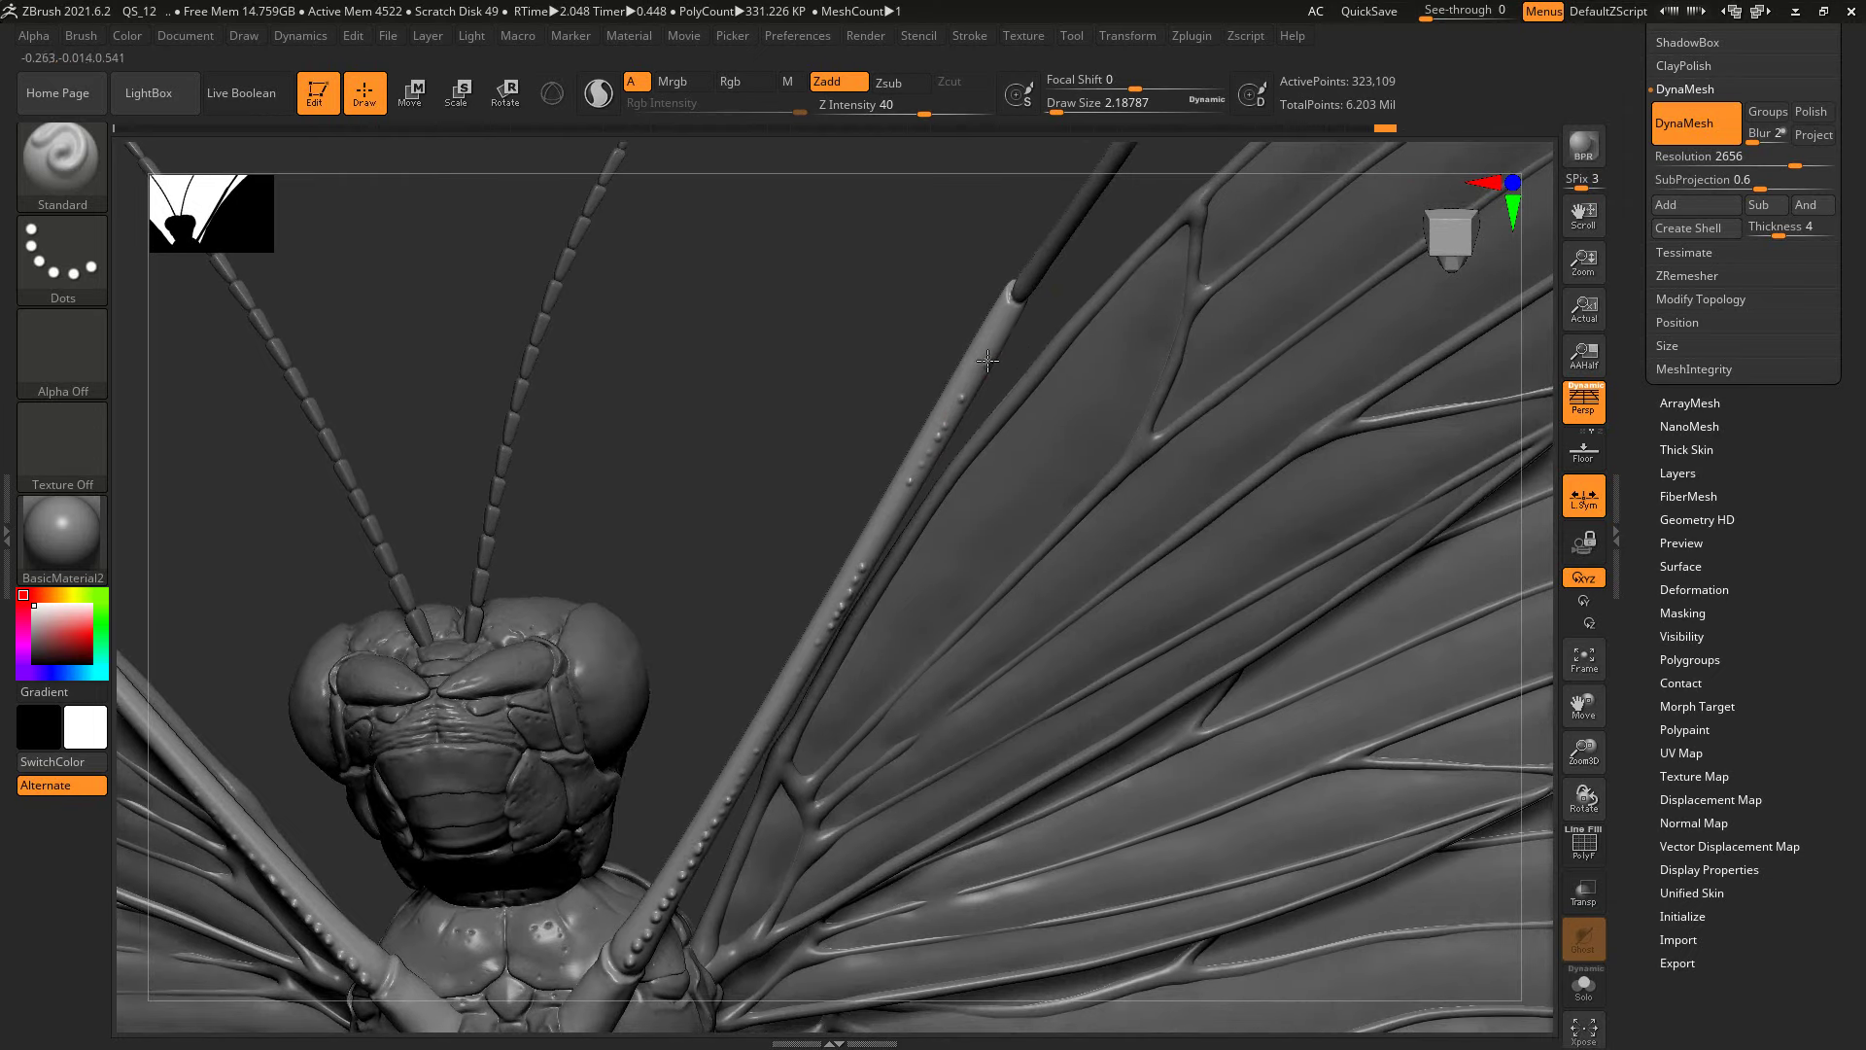
{"action": "mouse_move", "coordinate": [953, 283]}
{"action": "left_mouse_down"}
{"action": "mouse_move", "coordinate": [992, 421]}
{"action": "mouse_move", "coordinate": [1059, 421]}
{"action": "mouse_move", "coordinate": [989, 400]}
{"action": "mouse_move", "coordinate": [703, 495]}
{"action": "mouse_move", "coordinate": [777, 439]}
{"action": "left_mouse_up"}
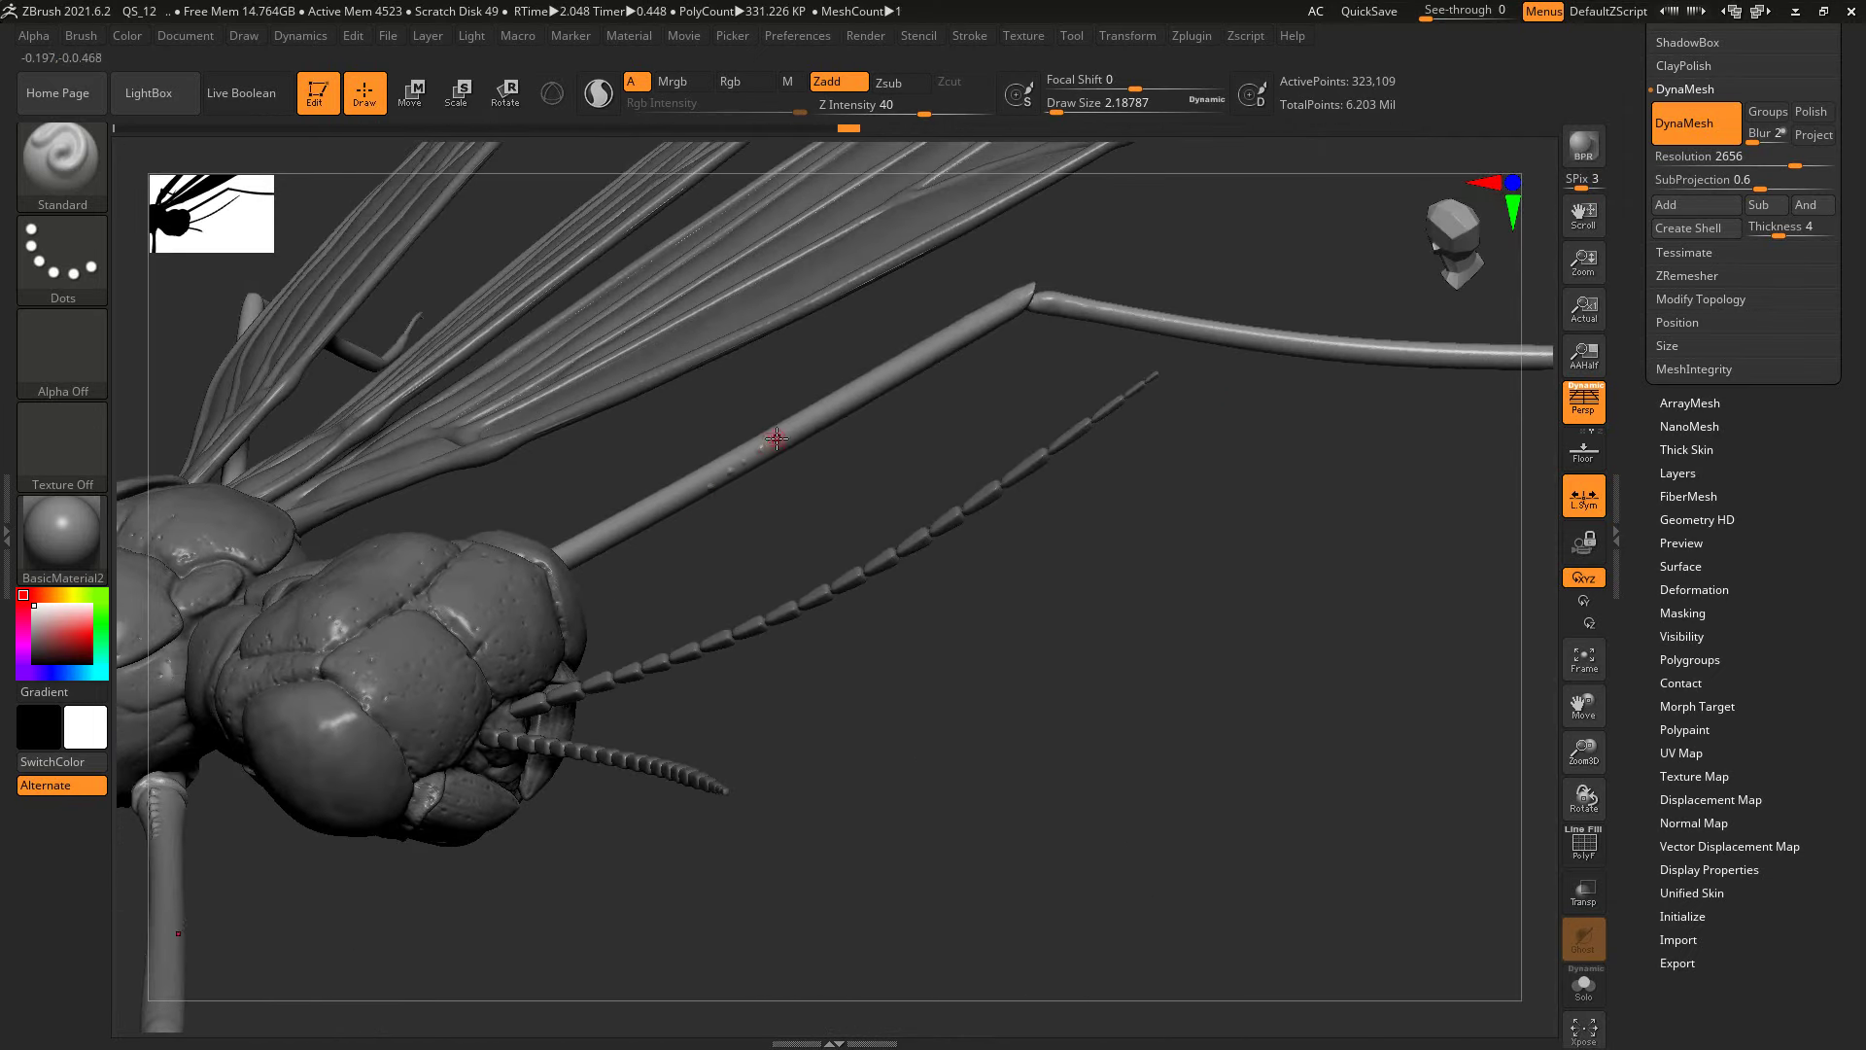
{"action": "left_click_drag", "start_coordinate": [837, 524], "coordinate": [776, 500]}
{"action": "key", "text": "ctrl"}
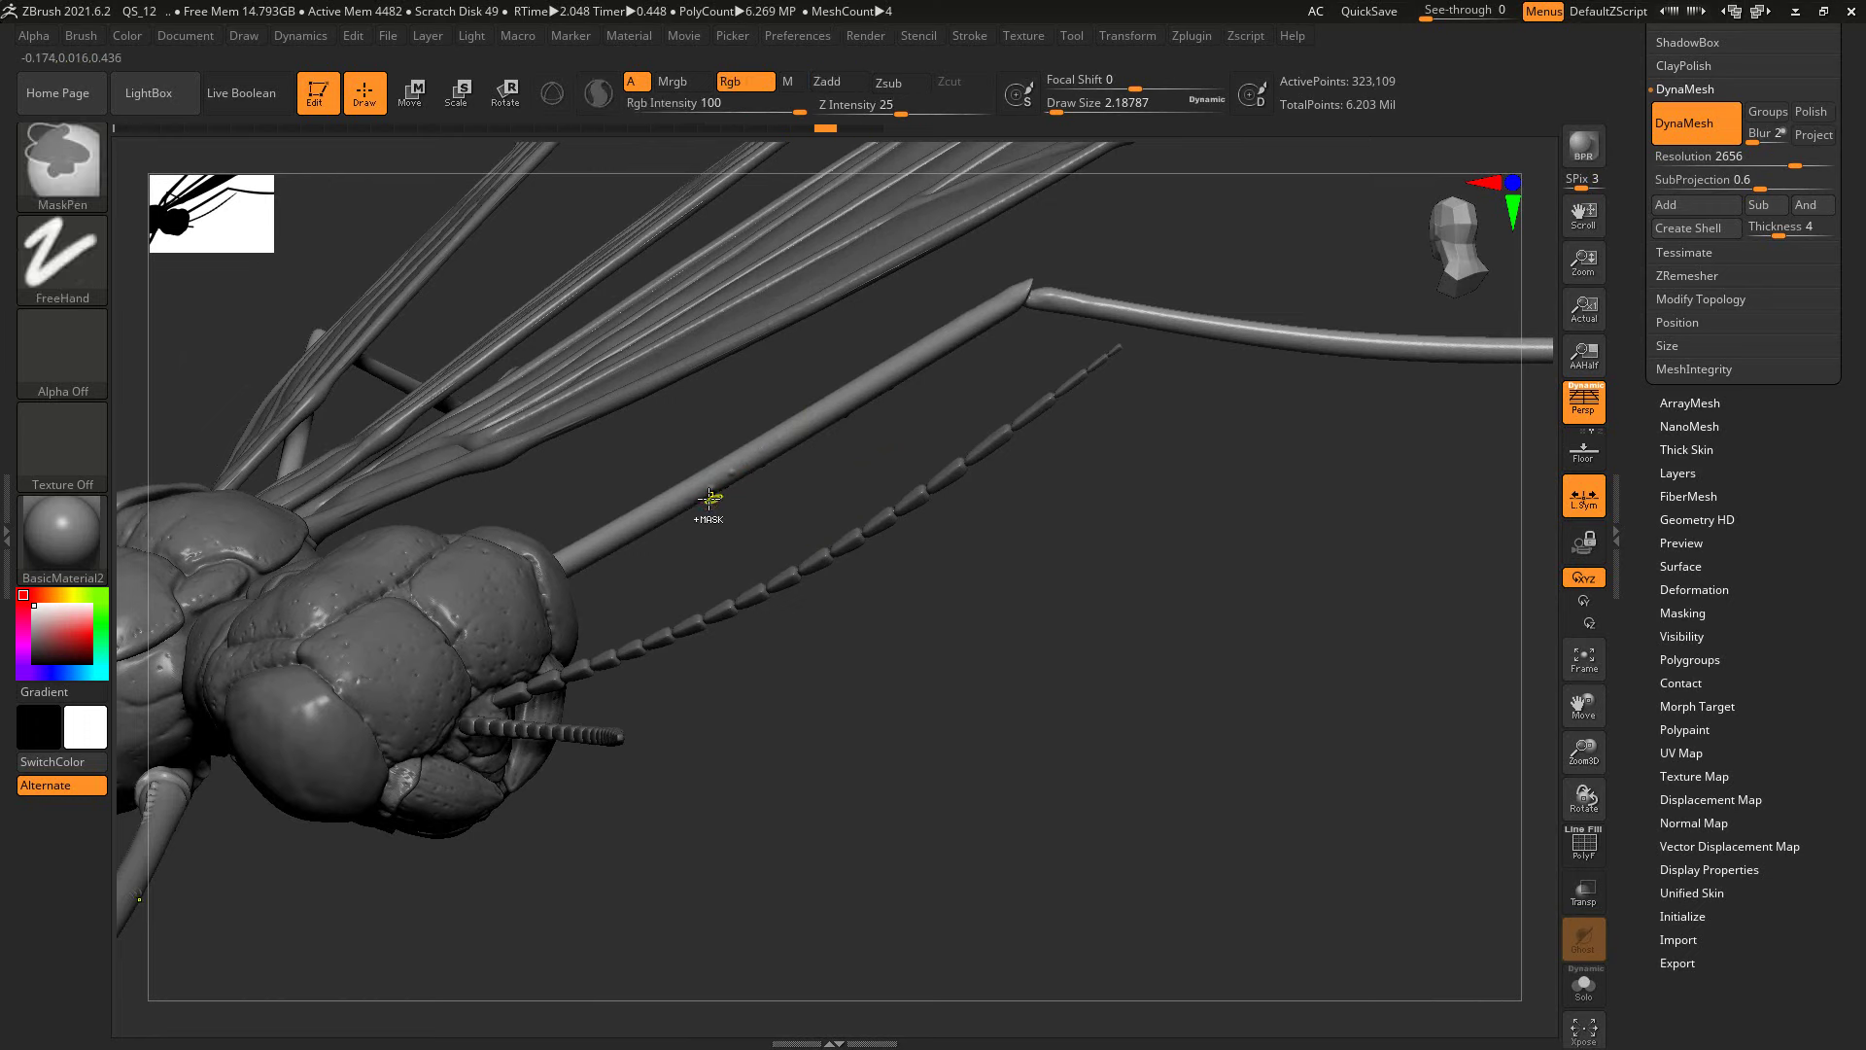
{"action": "key", "text": "ctrl+z"}
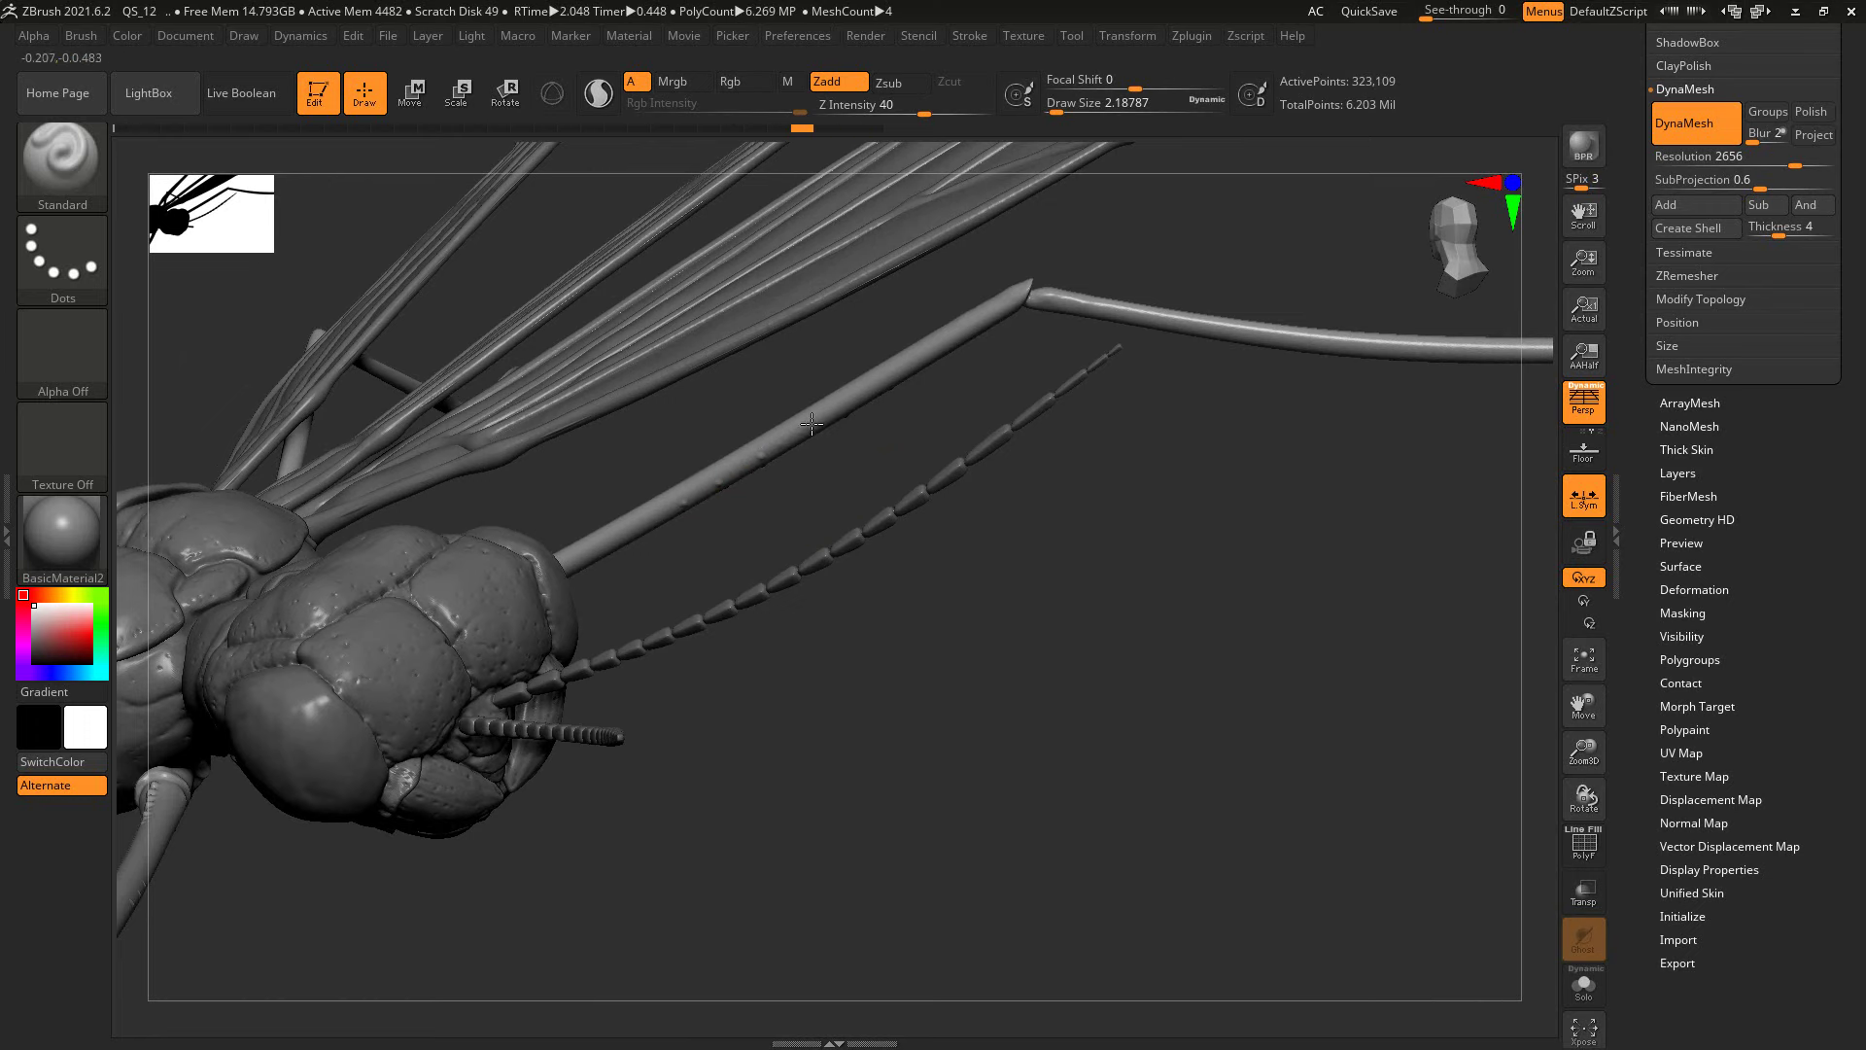
Step: Turn to the head and leg and add bumps on the leg just below the joint
{"action": "left_click_drag", "start_coordinate": [812, 423], "coordinate": [860, 394]}
{"action": "left_click_drag", "start_coordinate": [999, 379], "coordinate": [996, 327]}
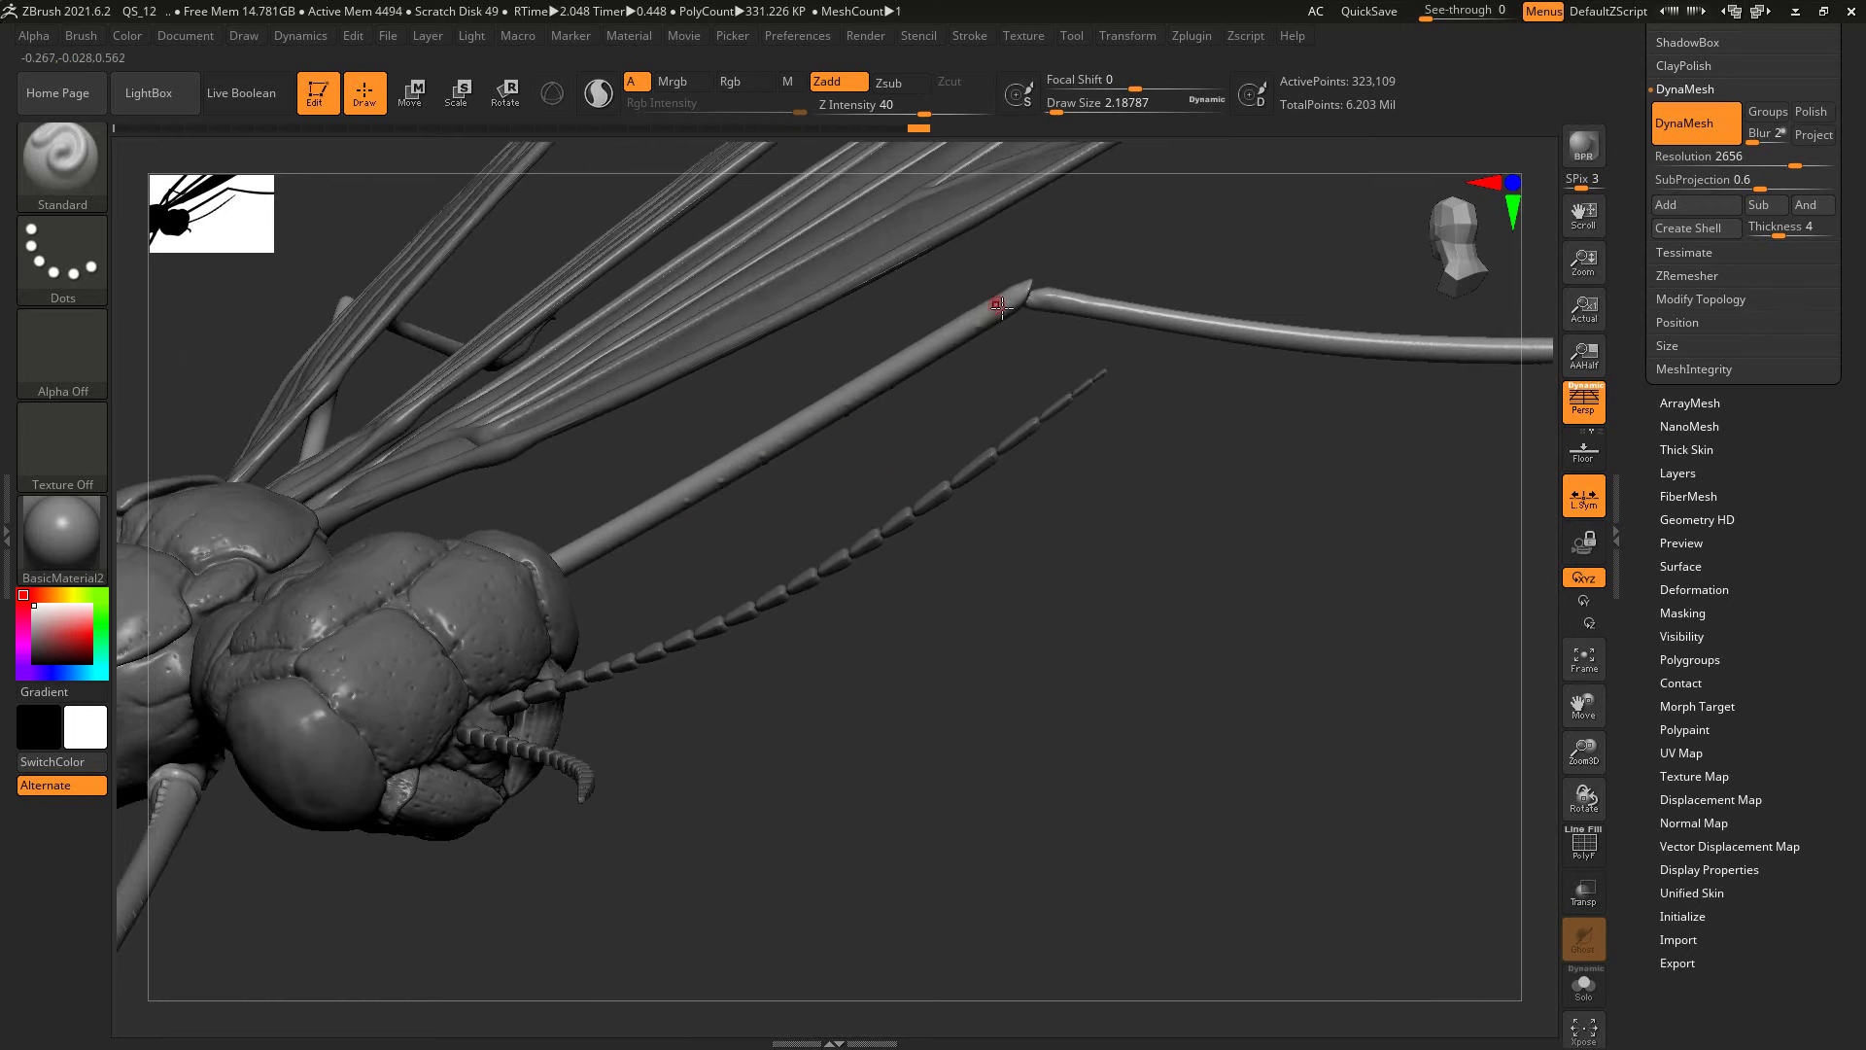
{"action": "mouse_move", "coordinate": [1093, 362]}
{"action": "left_mouse_down"}
{"action": "mouse_move", "coordinate": [1020, 521]}
{"action": "mouse_move", "coordinate": [988, 291]}
{"action": "mouse_move", "coordinate": [946, 389]}
{"action": "mouse_move", "coordinate": [1025, 414]}
{"action": "left_mouse_up"}
{"action": "mouse_move", "coordinate": [1119, 350]}
{"action": "left_mouse_down"}
{"action": "mouse_move", "coordinate": [1083, 699]}
{"action": "mouse_move", "coordinate": [1012, 487]}
{"action": "left_mouse_up"}
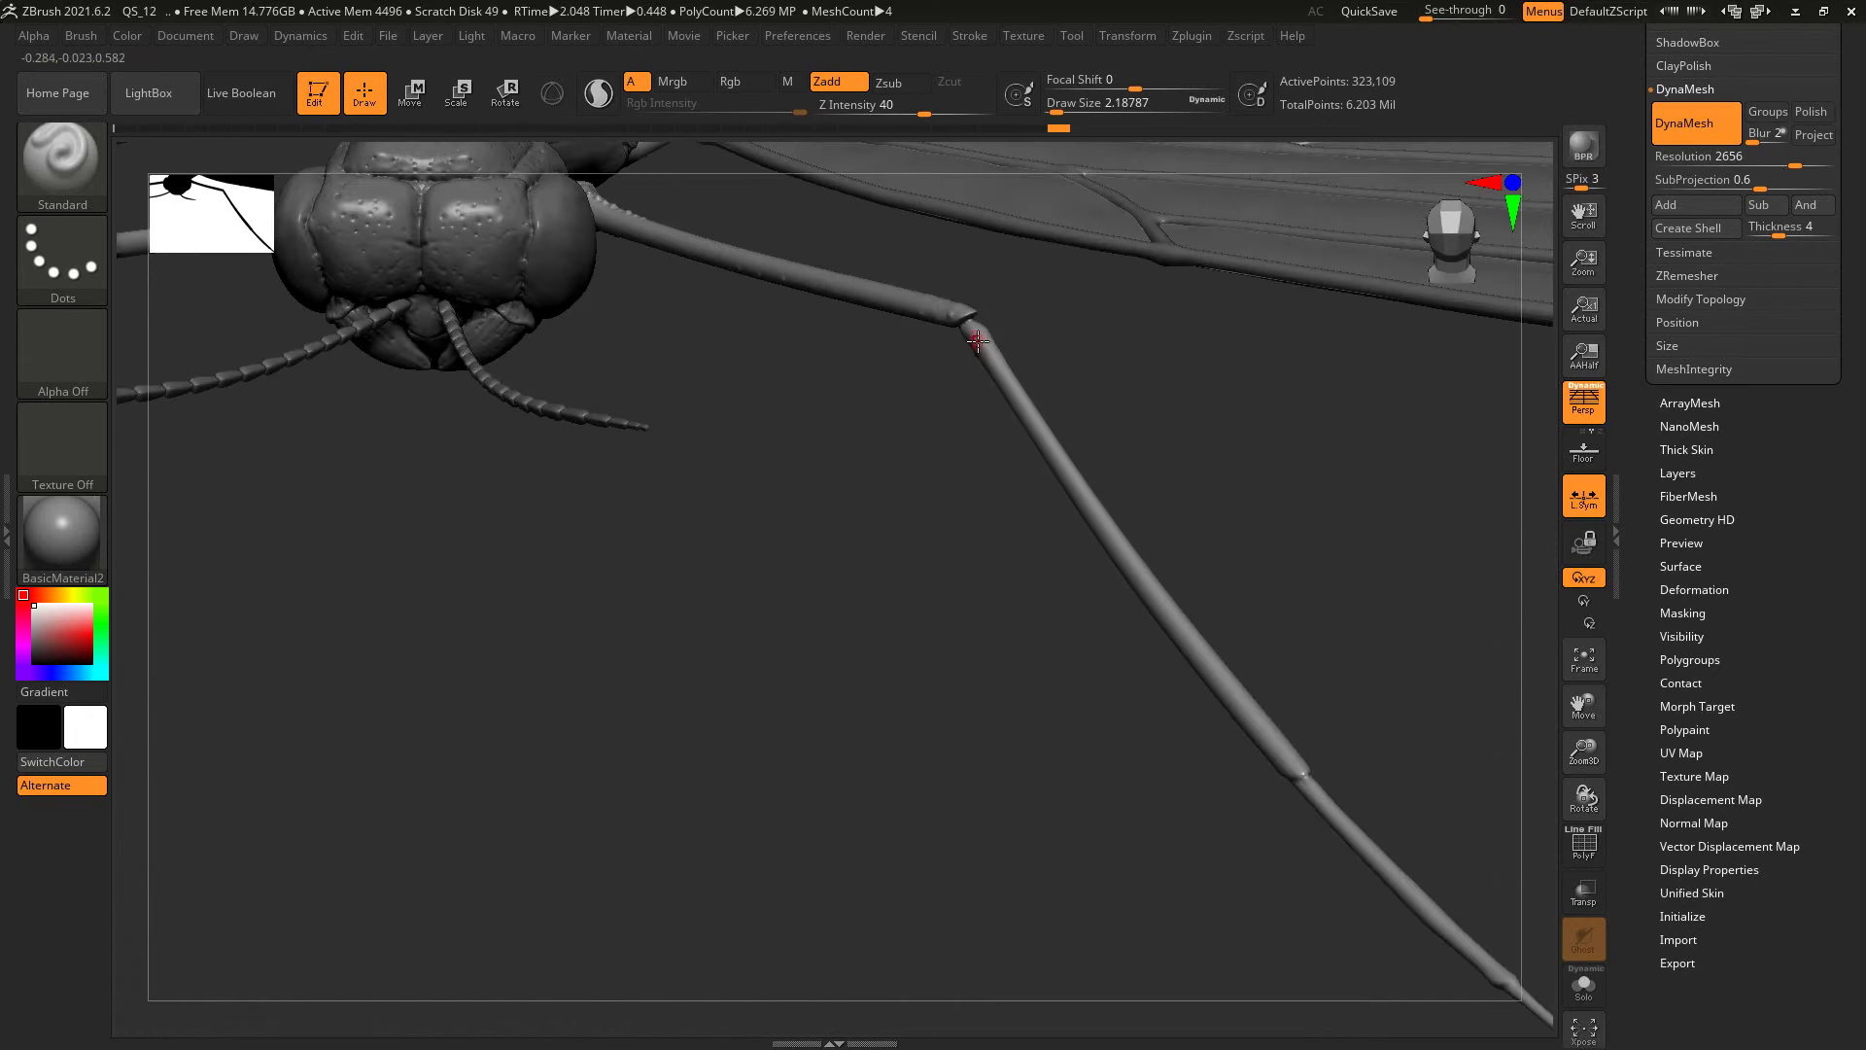
{"action": "mouse_move", "coordinate": [977, 342]}
{"action": "left_mouse_down"}
{"action": "mouse_move", "coordinate": [1042, 442]}
{"action": "mouse_move", "coordinate": [1033, 338]}
{"action": "mouse_move", "coordinate": [1044, 398]}
{"action": "left_mouse_up"}
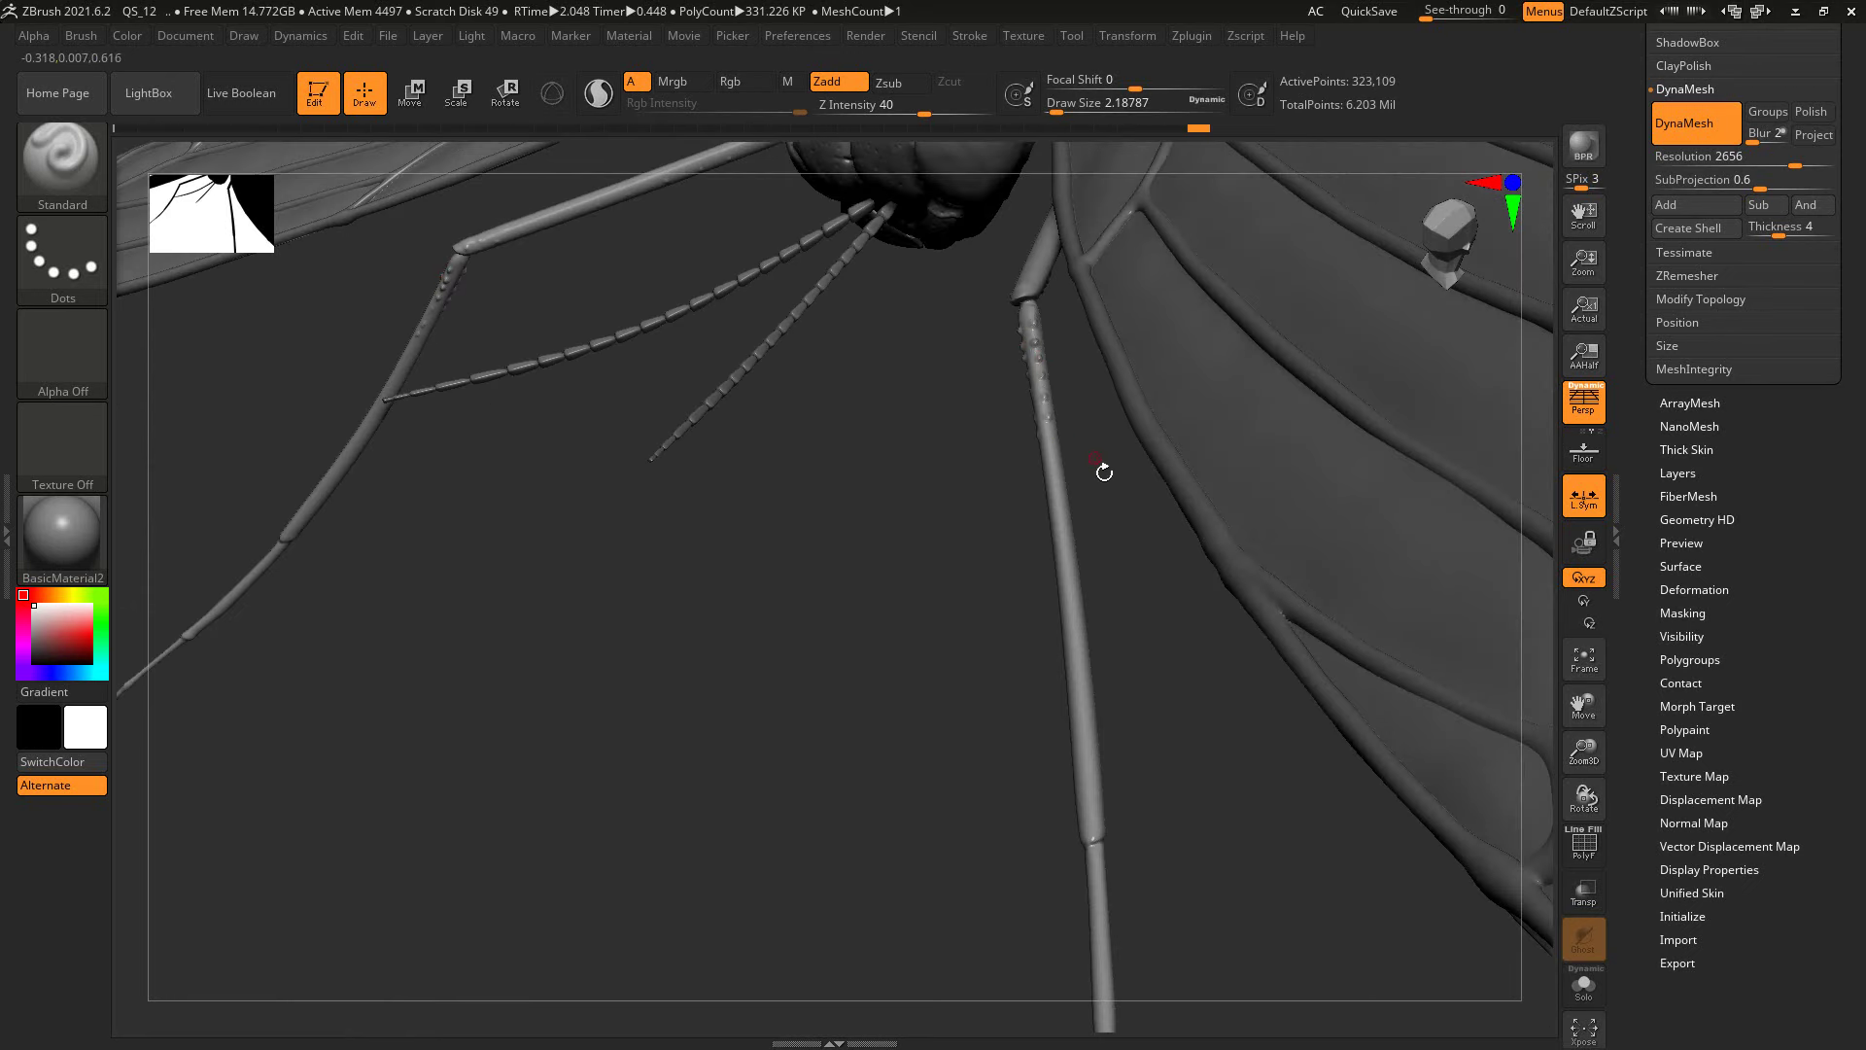
{"action": "mouse_move", "coordinate": [1105, 472]}
{"action": "left_mouse_down"}
{"action": "mouse_move", "coordinate": [1085, 359]}
{"action": "mouse_move", "coordinate": [1096, 556]}
{"action": "mouse_move", "coordinate": [1266, 635]}
{"action": "left_mouse_up"}
Step: Add bumps along another upper leg, then show the legs subtool solo
{"action": "left_click", "coordinate": [1583, 984]}
{"action": "mouse_move", "coordinate": [680, 826]}
{"action": "left_mouse_down"}
{"action": "mouse_move", "coordinate": [903, 526]}
{"action": "mouse_move", "coordinate": [853, 471]}
{"action": "left_mouse_up"}
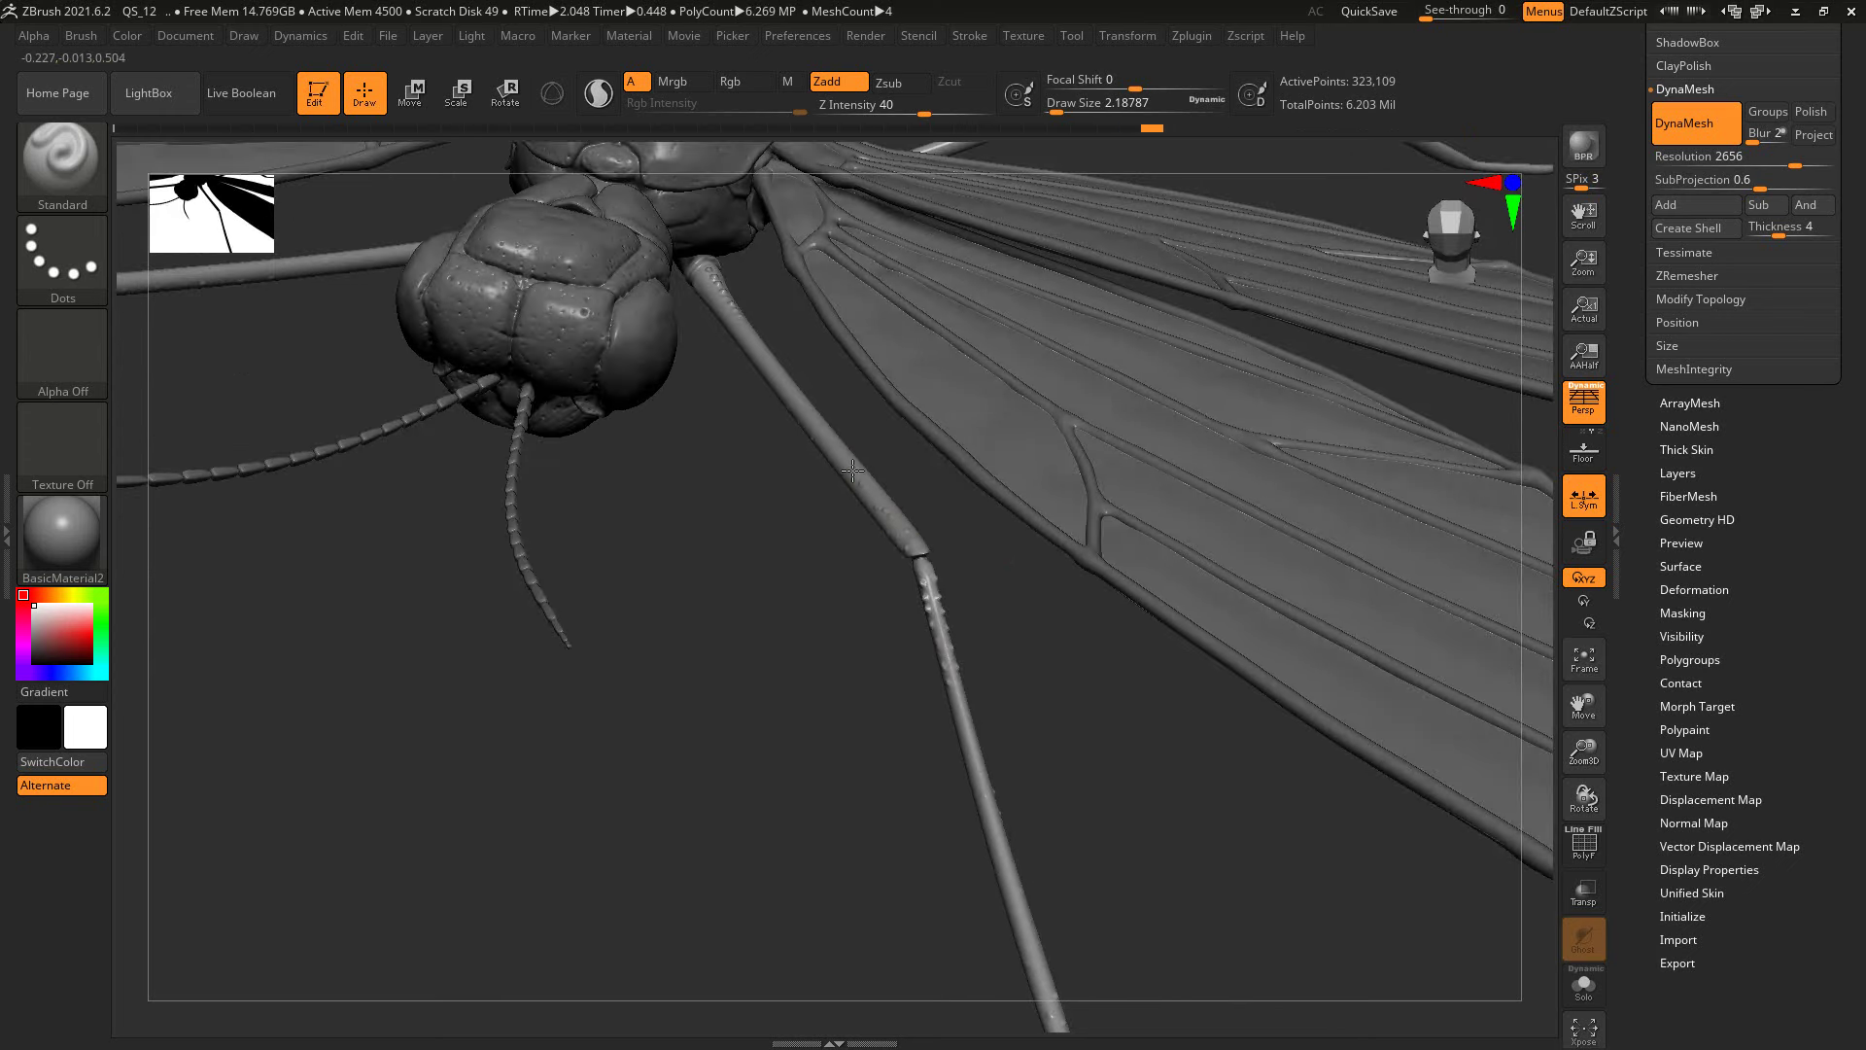
{"action": "left_click_drag", "start_coordinate": [812, 403], "coordinate": [744, 340]}
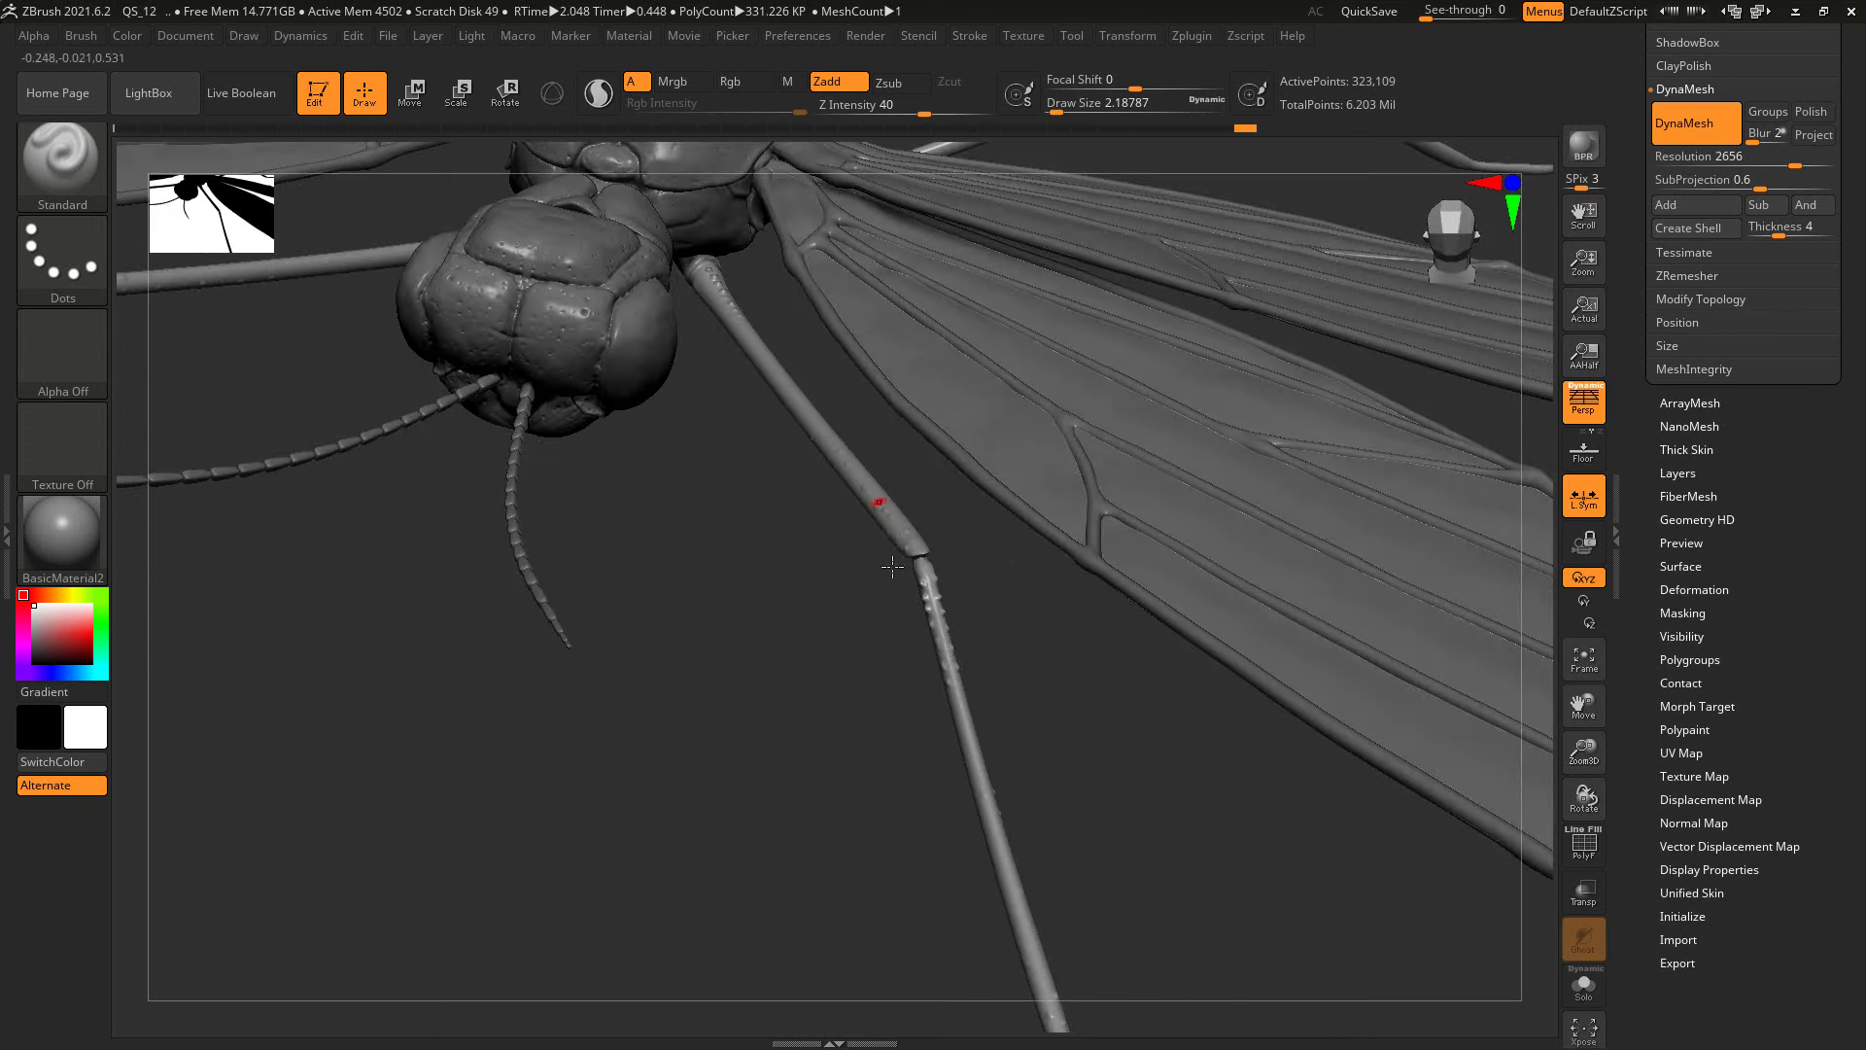
{"action": "mouse_move", "coordinate": [1038, 658]}
{"action": "left_mouse_down"}
{"action": "mouse_move", "coordinate": [1127, 515]}
{"action": "mouse_move", "coordinate": [1083, 508]}
{"action": "mouse_move", "coordinate": [1482, 825]}
{"action": "left_mouse_up"}
{"action": "left_click", "coordinate": [1583, 987]}
{"action": "mouse_move", "coordinate": [1069, 797]}
{"action": "left_mouse_down"}
{"action": "mouse_move", "coordinate": [962, 535]}
{"action": "mouse_move", "coordinate": [895, 571]}
{"action": "mouse_move", "coordinate": [1171, 517]}
{"action": "mouse_move", "coordinate": [1041, 521]}
{"action": "mouse_move", "coordinate": [729, 449]}
{"action": "mouse_move", "coordinate": [836, 369]}
{"action": "mouse_move", "coordinate": [647, 589]}
{"action": "left_mouse_up"}
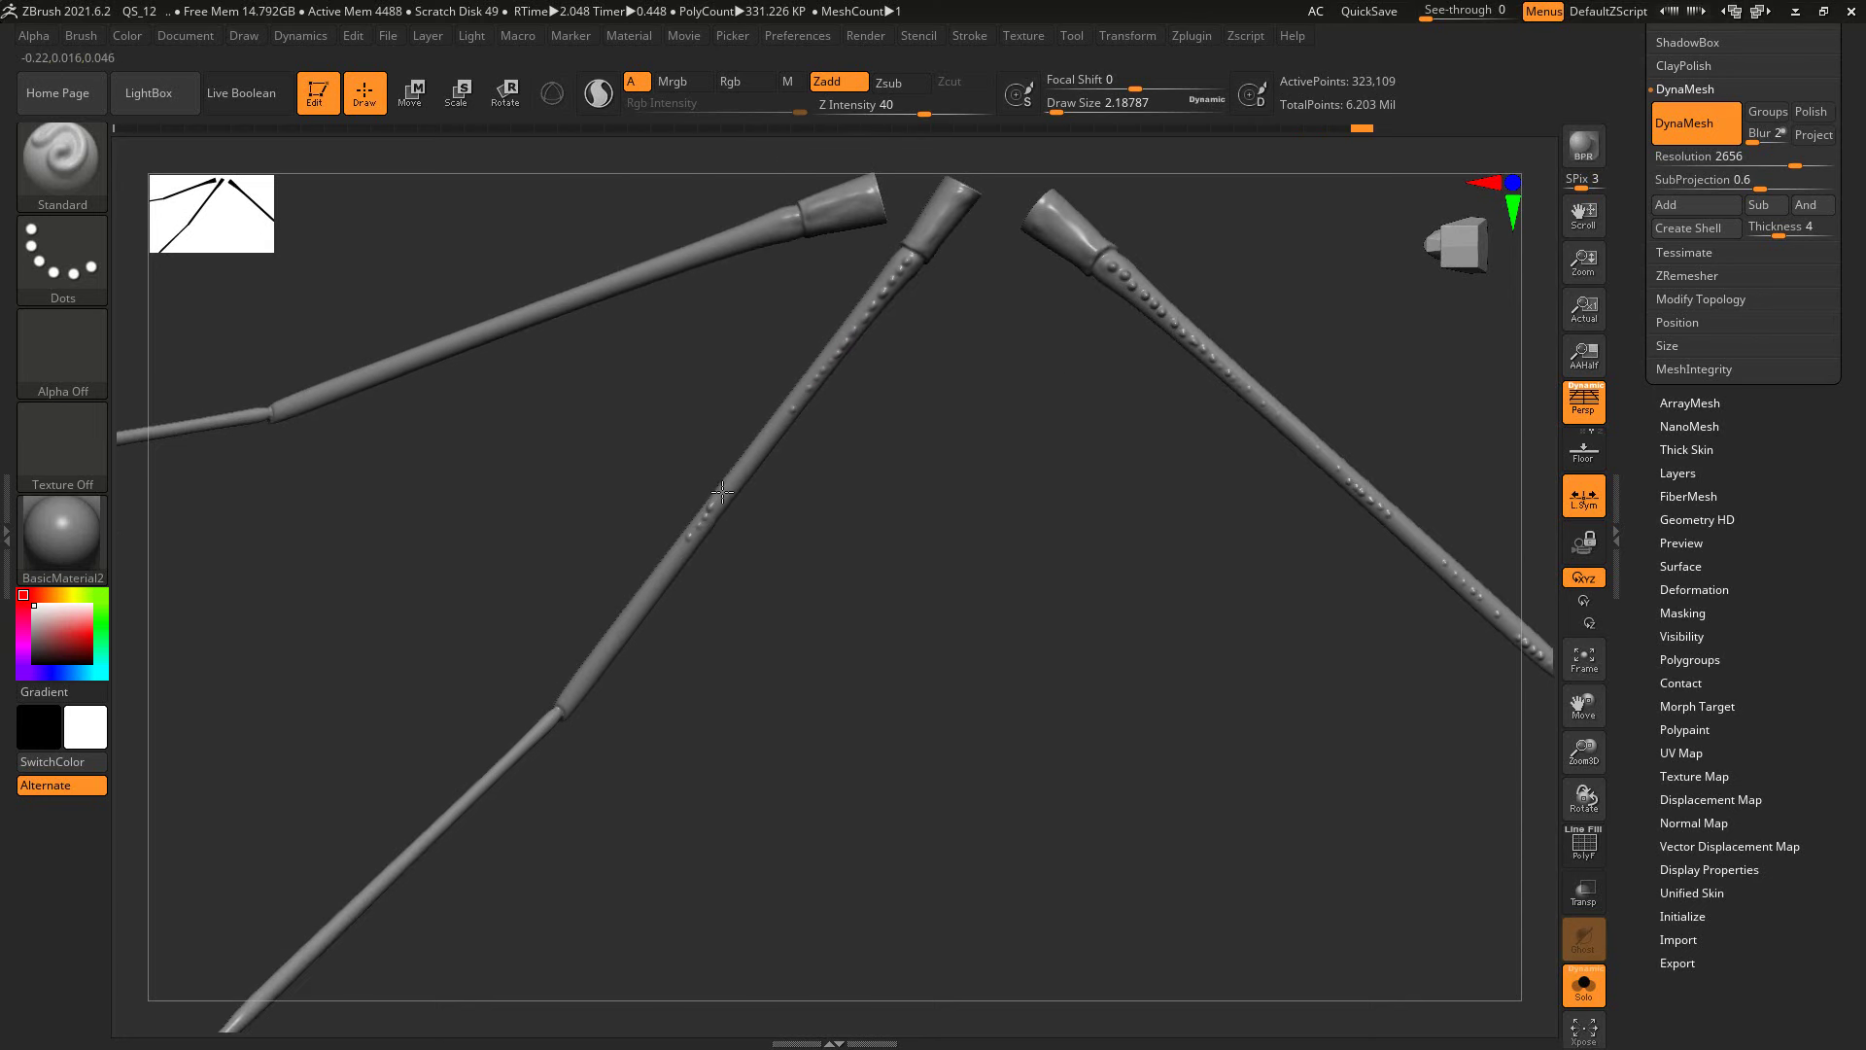
Step: Add lines of raised dots down the left leg's thick upper segments
{"action": "mouse_move", "coordinate": [723, 493]}
{"action": "left_mouse_down"}
{"action": "mouse_move", "coordinate": [571, 700]}
{"action": "mouse_move", "coordinate": [804, 658]}
{"action": "left_mouse_up"}
{"action": "mouse_move", "coordinate": [854, 354]}
{"action": "left_mouse_down"}
{"action": "mouse_move", "coordinate": [927, 413]}
{"action": "mouse_move", "coordinate": [778, 453]}
{"action": "left_mouse_up"}
{"action": "mouse_move", "coordinate": [727, 513]}
{"action": "left_mouse_down"}
{"action": "mouse_move", "coordinate": [820, 538]}
{"action": "mouse_move", "coordinate": [758, 507]}
{"action": "left_mouse_up"}
{"action": "mouse_move", "coordinate": [593, 555]}
{"action": "left_mouse_down"}
{"action": "mouse_move", "coordinate": [560, 565]}
{"action": "mouse_move", "coordinate": [737, 762]}
{"action": "mouse_move", "coordinate": [908, 551]}
{"action": "mouse_move", "coordinate": [1075, 675]}
{"action": "mouse_move", "coordinate": [693, 473]}
{"action": "mouse_move", "coordinate": [748, 598]}
{"action": "left_mouse_up"}
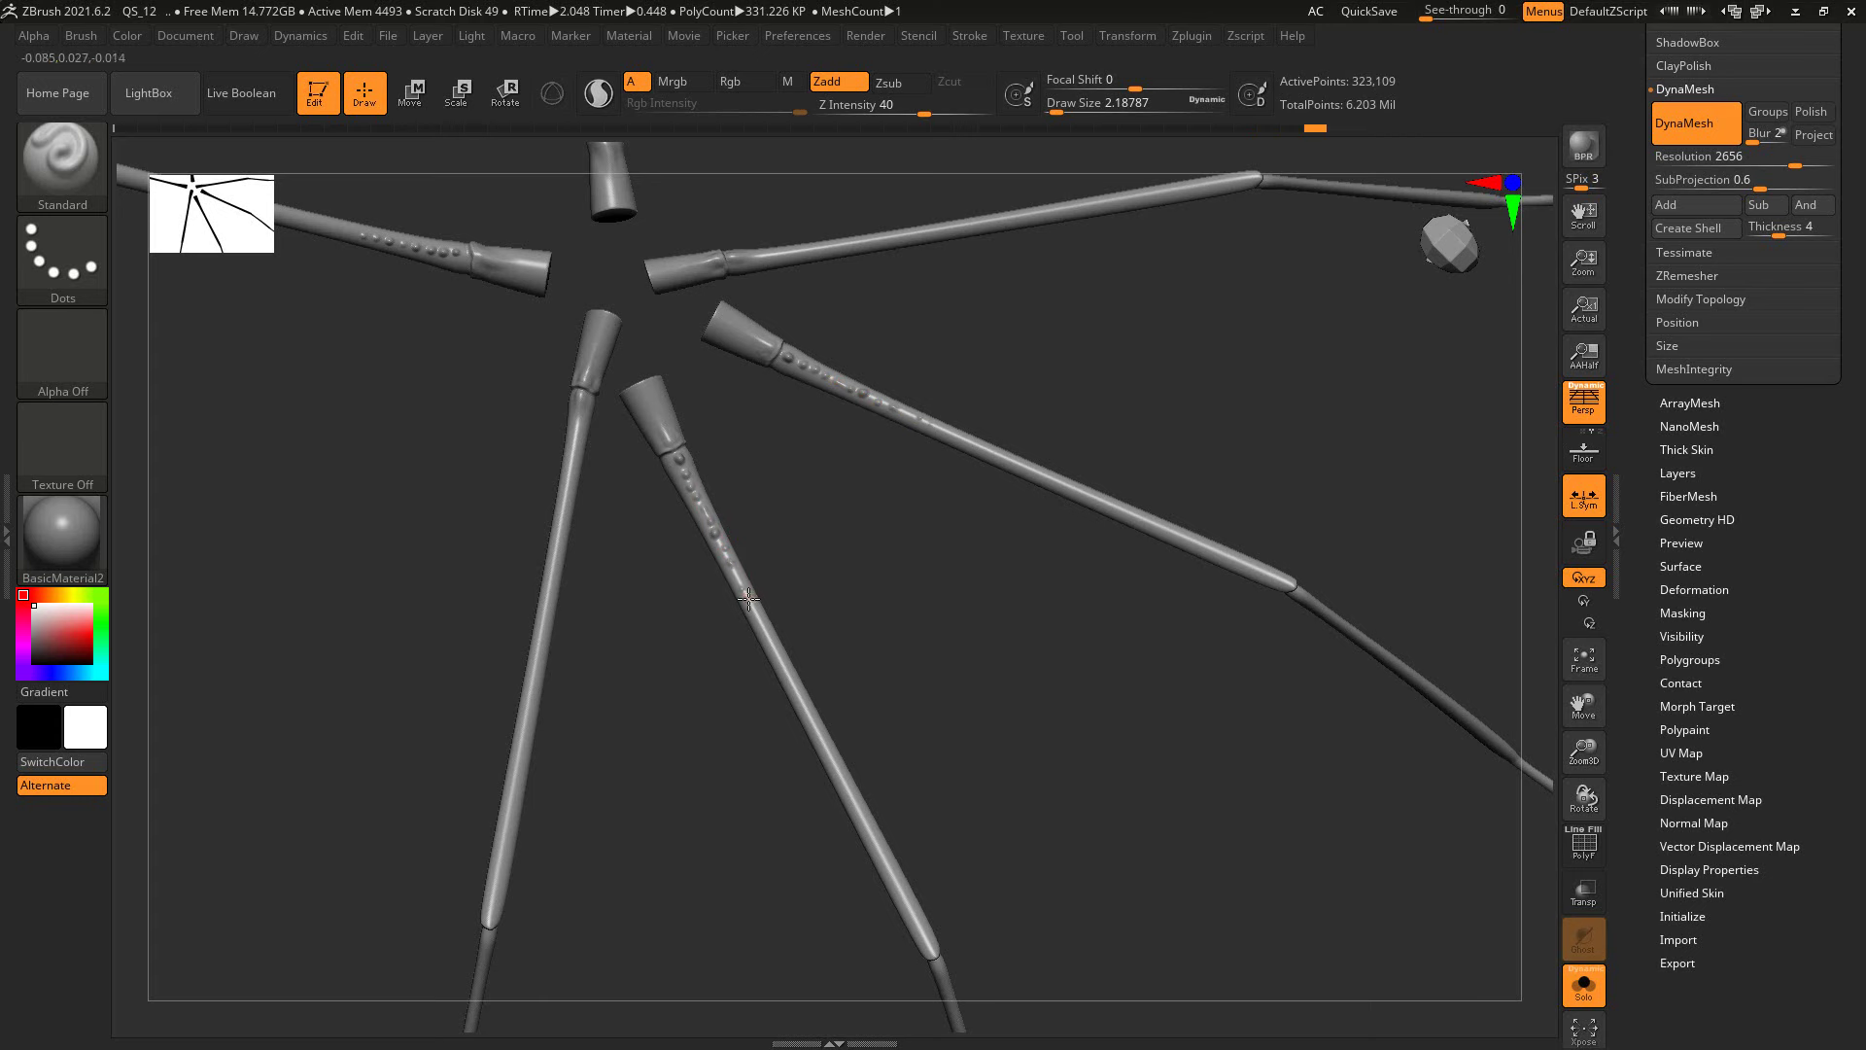
{"action": "mouse_move", "coordinate": [578, 432]}
{"action": "left_mouse_down"}
{"action": "mouse_move", "coordinate": [579, 413]}
{"action": "mouse_move", "coordinate": [568, 490]}
{"action": "left_mouse_up"}
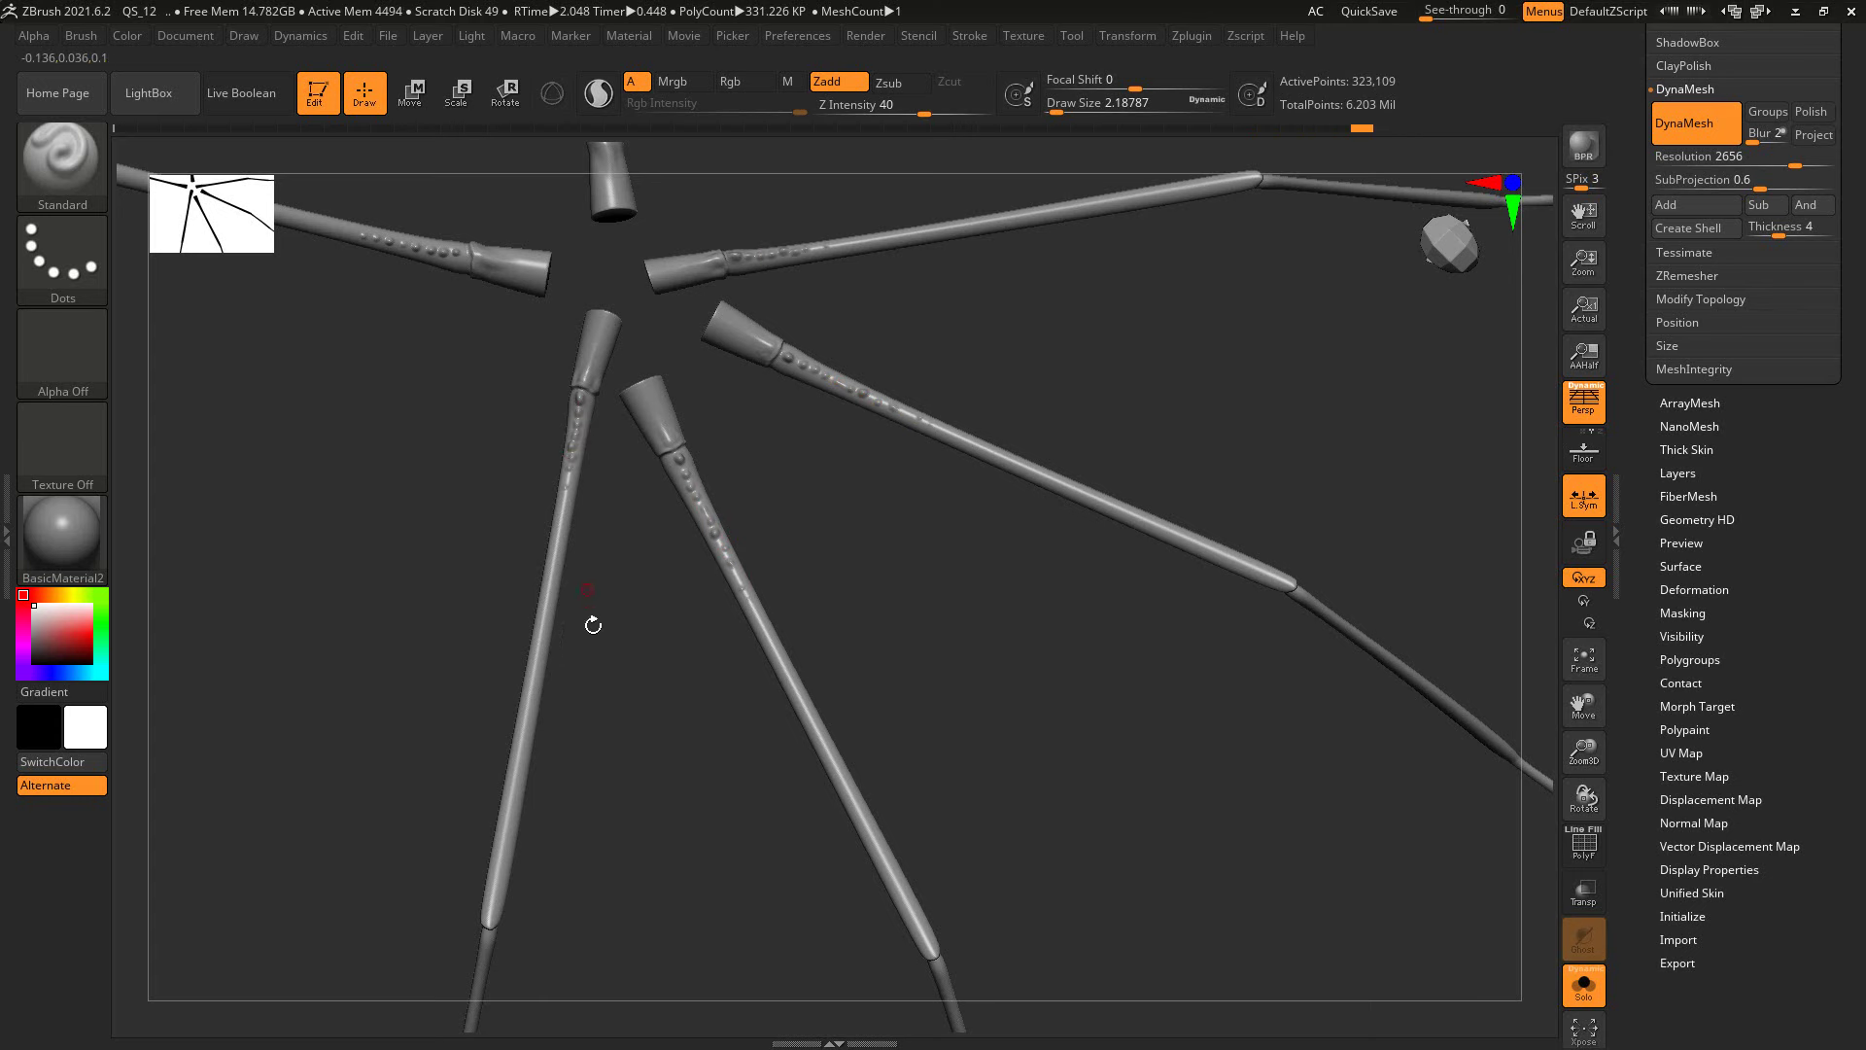
{"action": "left_click_drag", "start_coordinate": [592, 621], "coordinate": [603, 392], "text": "alt"}
{"action": "left_click_drag", "start_coordinate": [574, 638], "coordinate": [557, 681]}
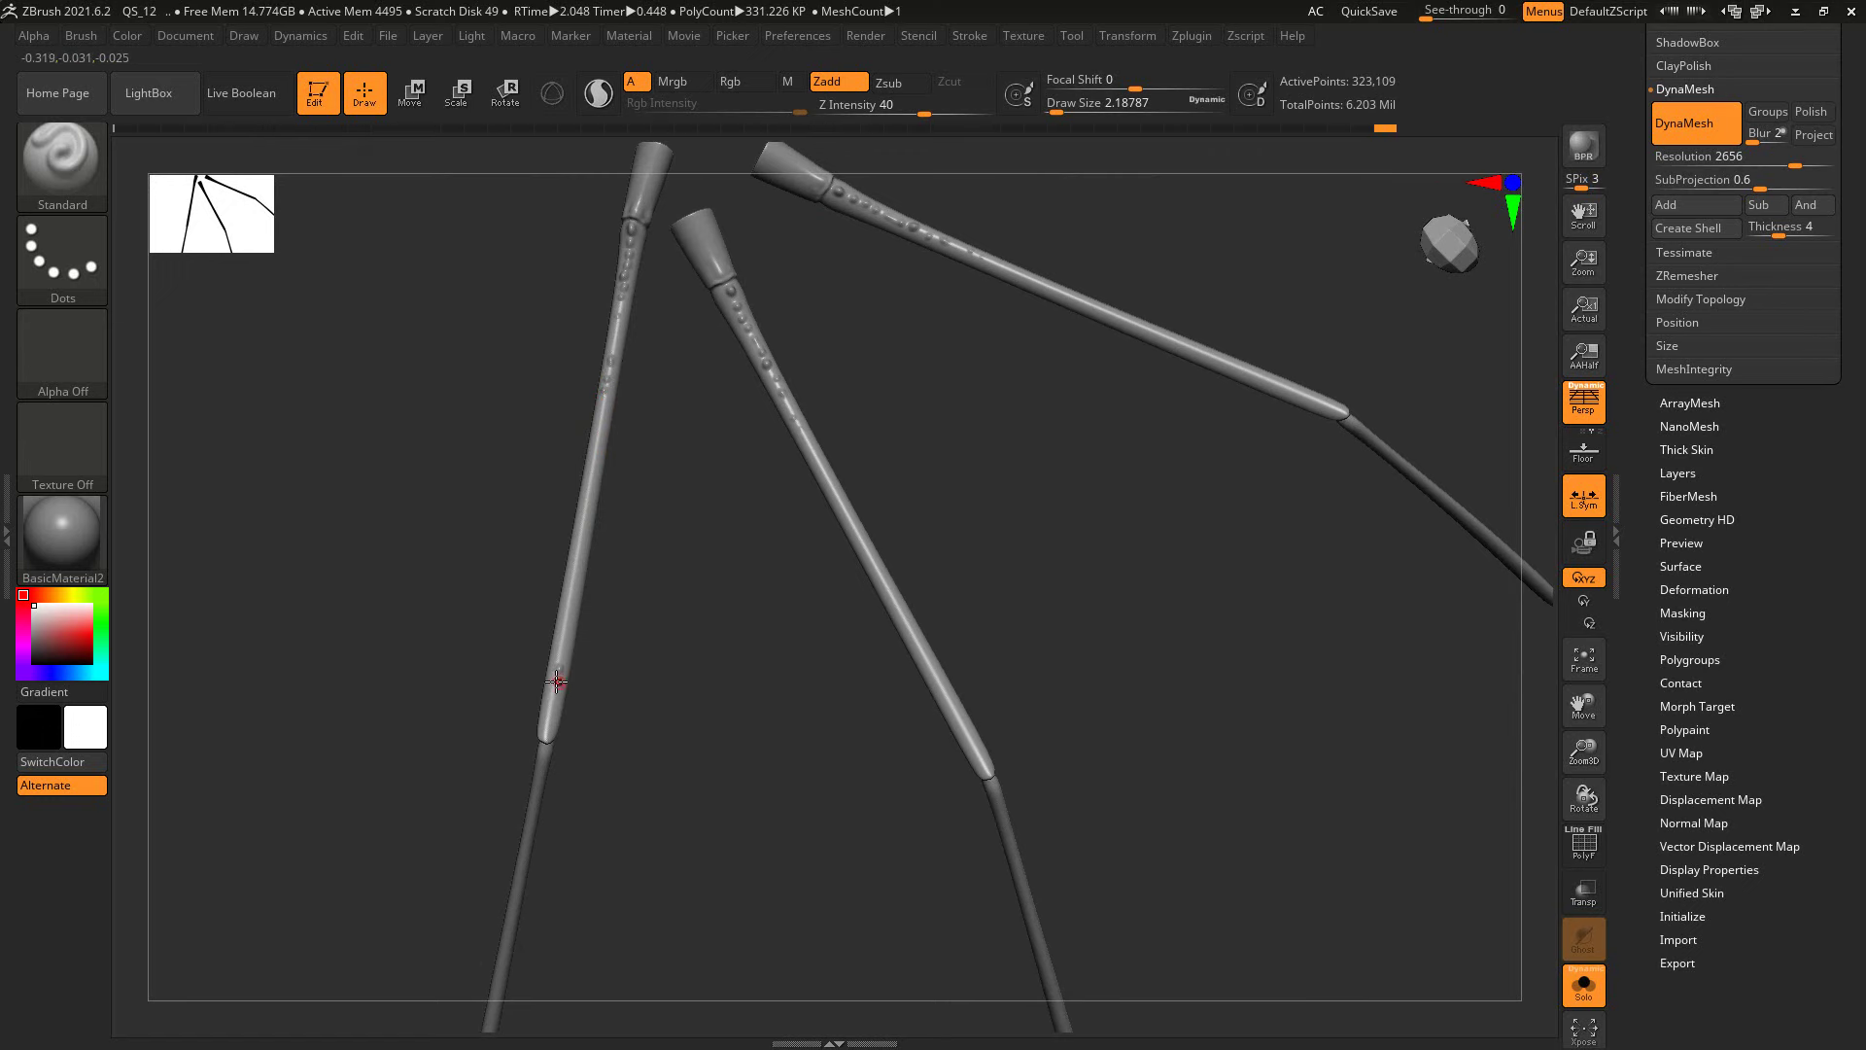
Step: Place dots on the middle leg and turn the legs to new angles
{"action": "left_click", "coordinate": [941, 683]}
{"action": "left_click", "coordinate": [976, 746]}
{"action": "mouse_move", "coordinate": [1032, 753]}
{"action": "left_mouse_down"}
{"action": "mouse_move", "coordinate": [958, 580]}
{"action": "mouse_move", "coordinate": [1112, 517]}
{"action": "mouse_move", "coordinate": [992, 579]}
{"action": "mouse_move", "coordinate": [960, 624]}
{"action": "left_mouse_up"}
{"action": "key", "text": "ctrl"}
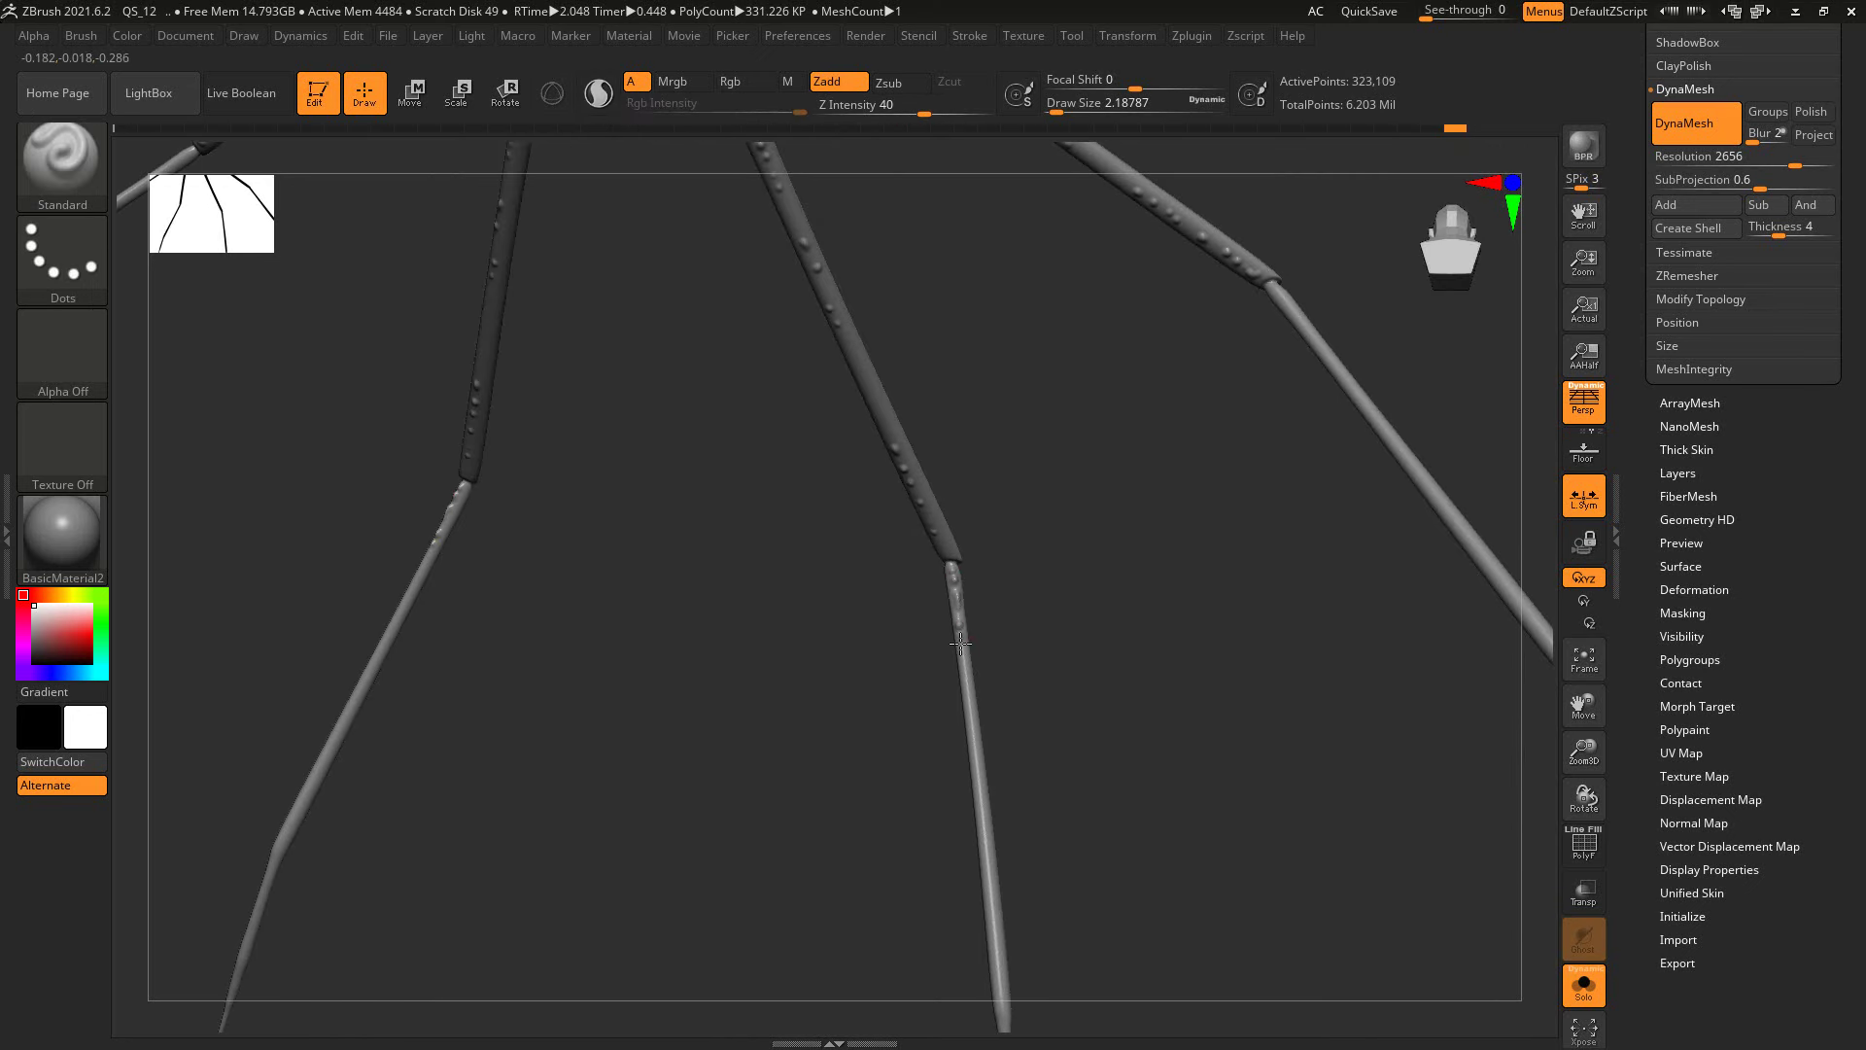
{"action": "left_click_drag", "start_coordinate": [1050, 553], "coordinate": [1212, 387]}
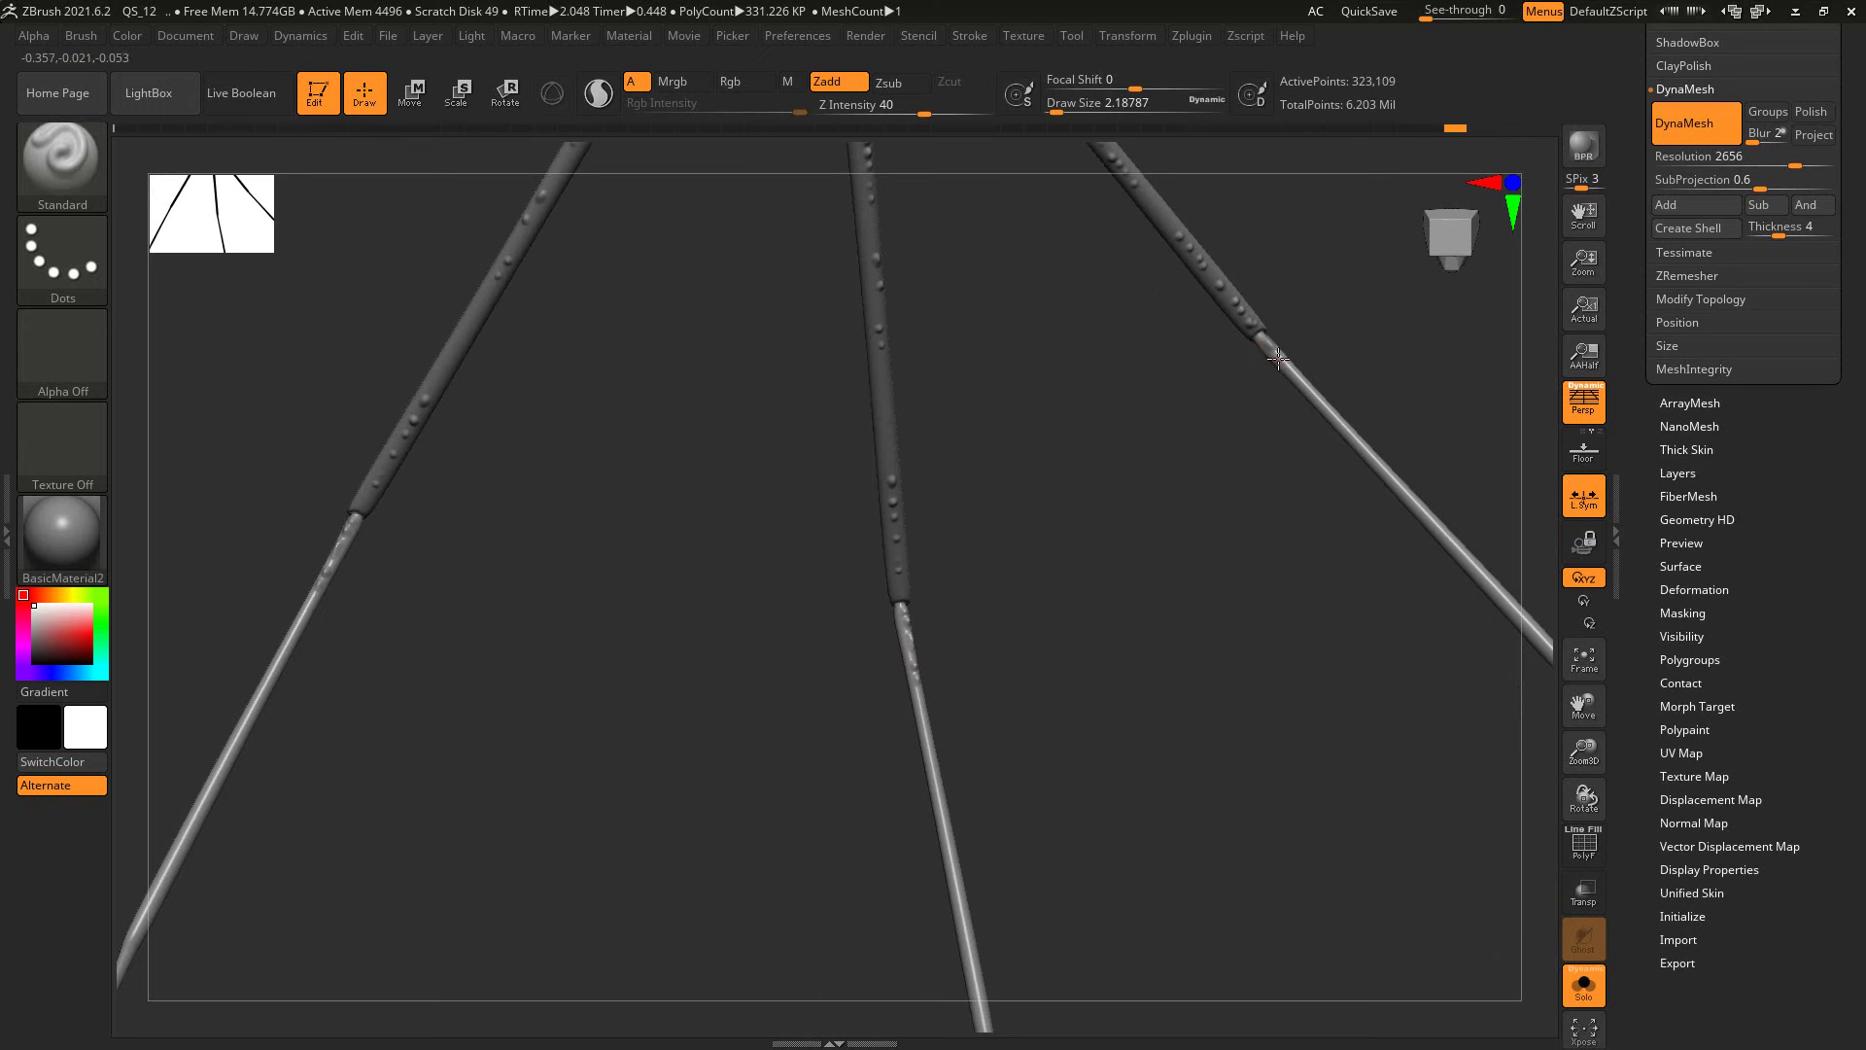
{"action": "mouse_move", "coordinate": [1208, 487]}
{"action": "left_mouse_down"}
{"action": "mouse_move", "coordinate": [1163, 542]}
{"action": "mouse_move", "coordinate": [1089, 471]}
{"action": "mouse_move", "coordinate": [845, 657]}
{"action": "mouse_move", "coordinate": [878, 678]}
{"action": "left_mouse_up"}
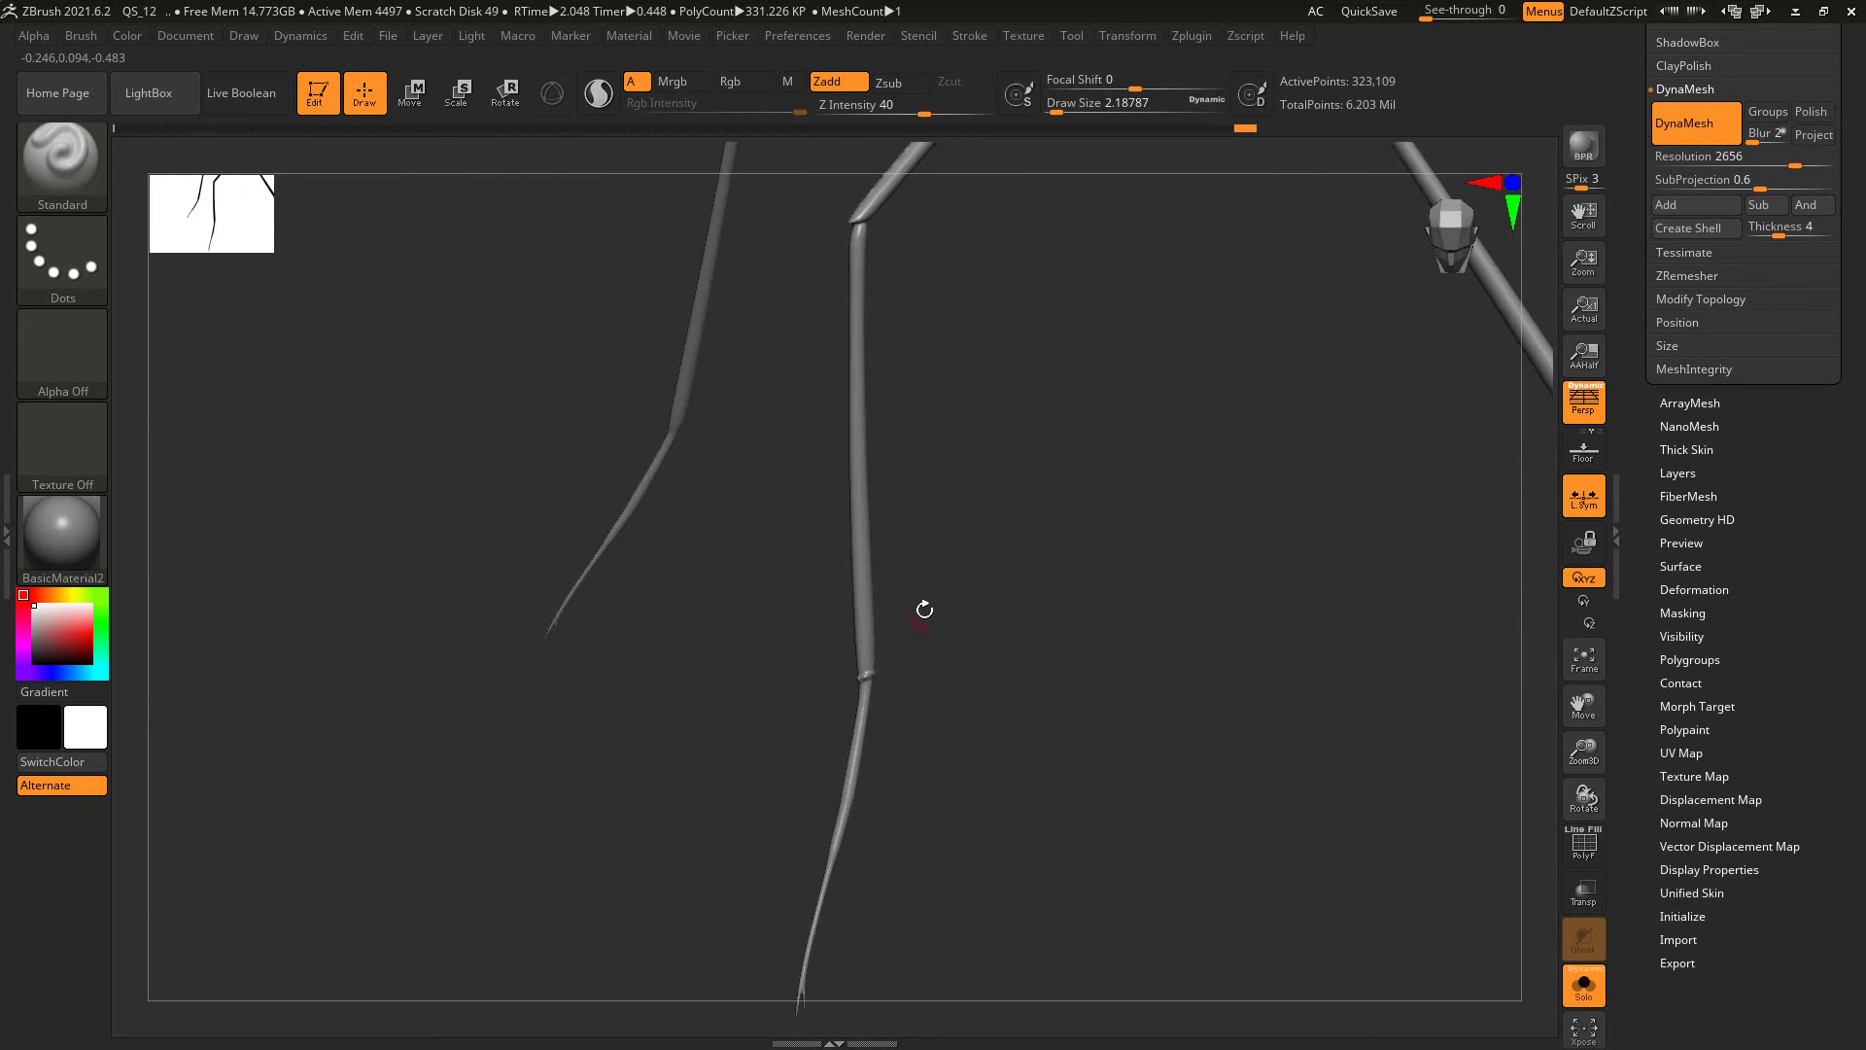
Step: Zoom to the leg tips and add dots along the thin lower leg shaft
{"action": "mouse_move", "coordinate": [924, 610]}
{"action": "left_mouse_down"}
{"action": "mouse_move", "coordinate": [671, 487]}
{"action": "mouse_move", "coordinate": [639, 575]}
{"action": "mouse_move", "coordinate": [778, 571]}
{"action": "mouse_move", "coordinate": [1050, 483]}
{"action": "mouse_move", "coordinate": [1125, 571]}
{"action": "mouse_move", "coordinate": [934, 595]}
{"action": "mouse_move", "coordinate": [796, 650]}
{"action": "mouse_move", "coordinate": [950, 651]}
{"action": "mouse_move", "coordinate": [879, 592]}
{"action": "mouse_move", "coordinate": [788, 755]}
{"action": "mouse_move", "coordinate": [755, 687]}
{"action": "mouse_move", "coordinate": [1112, 588]}
{"action": "mouse_move", "coordinate": [1085, 572]}
{"action": "mouse_move", "coordinate": [1138, 418]}
{"action": "mouse_move", "coordinate": [1038, 364]}
{"action": "left_mouse_up"}
{"action": "mouse_move", "coordinate": [1028, 450]}
{"action": "left_mouse_down"}
{"action": "mouse_move", "coordinate": [988, 550]}
{"action": "mouse_move", "coordinate": [999, 462]}
{"action": "mouse_move", "coordinate": [1007, 492]}
{"action": "mouse_move", "coordinate": [1062, 321]}
{"action": "mouse_move", "coordinate": [1083, 563]}
{"action": "mouse_move", "coordinate": [1142, 617]}
{"action": "mouse_move", "coordinate": [1256, 652]}
{"action": "left_mouse_up"}
{"action": "mouse_move", "coordinate": [1309, 744]}
{"action": "left_mouse_down"}
{"action": "mouse_move", "coordinate": [1341, 680]}
{"action": "mouse_move", "coordinate": [1304, 637]}
{"action": "left_mouse_up"}
{"action": "mouse_move", "coordinate": [1470, 694]}
{"action": "left_mouse_down"}
{"action": "mouse_move", "coordinate": [1200, 580]}
{"action": "mouse_move", "coordinate": [1108, 508]}
{"action": "mouse_move", "coordinate": [1199, 534]}
{"action": "mouse_move", "coordinate": [1125, 517]}
{"action": "left_mouse_up"}
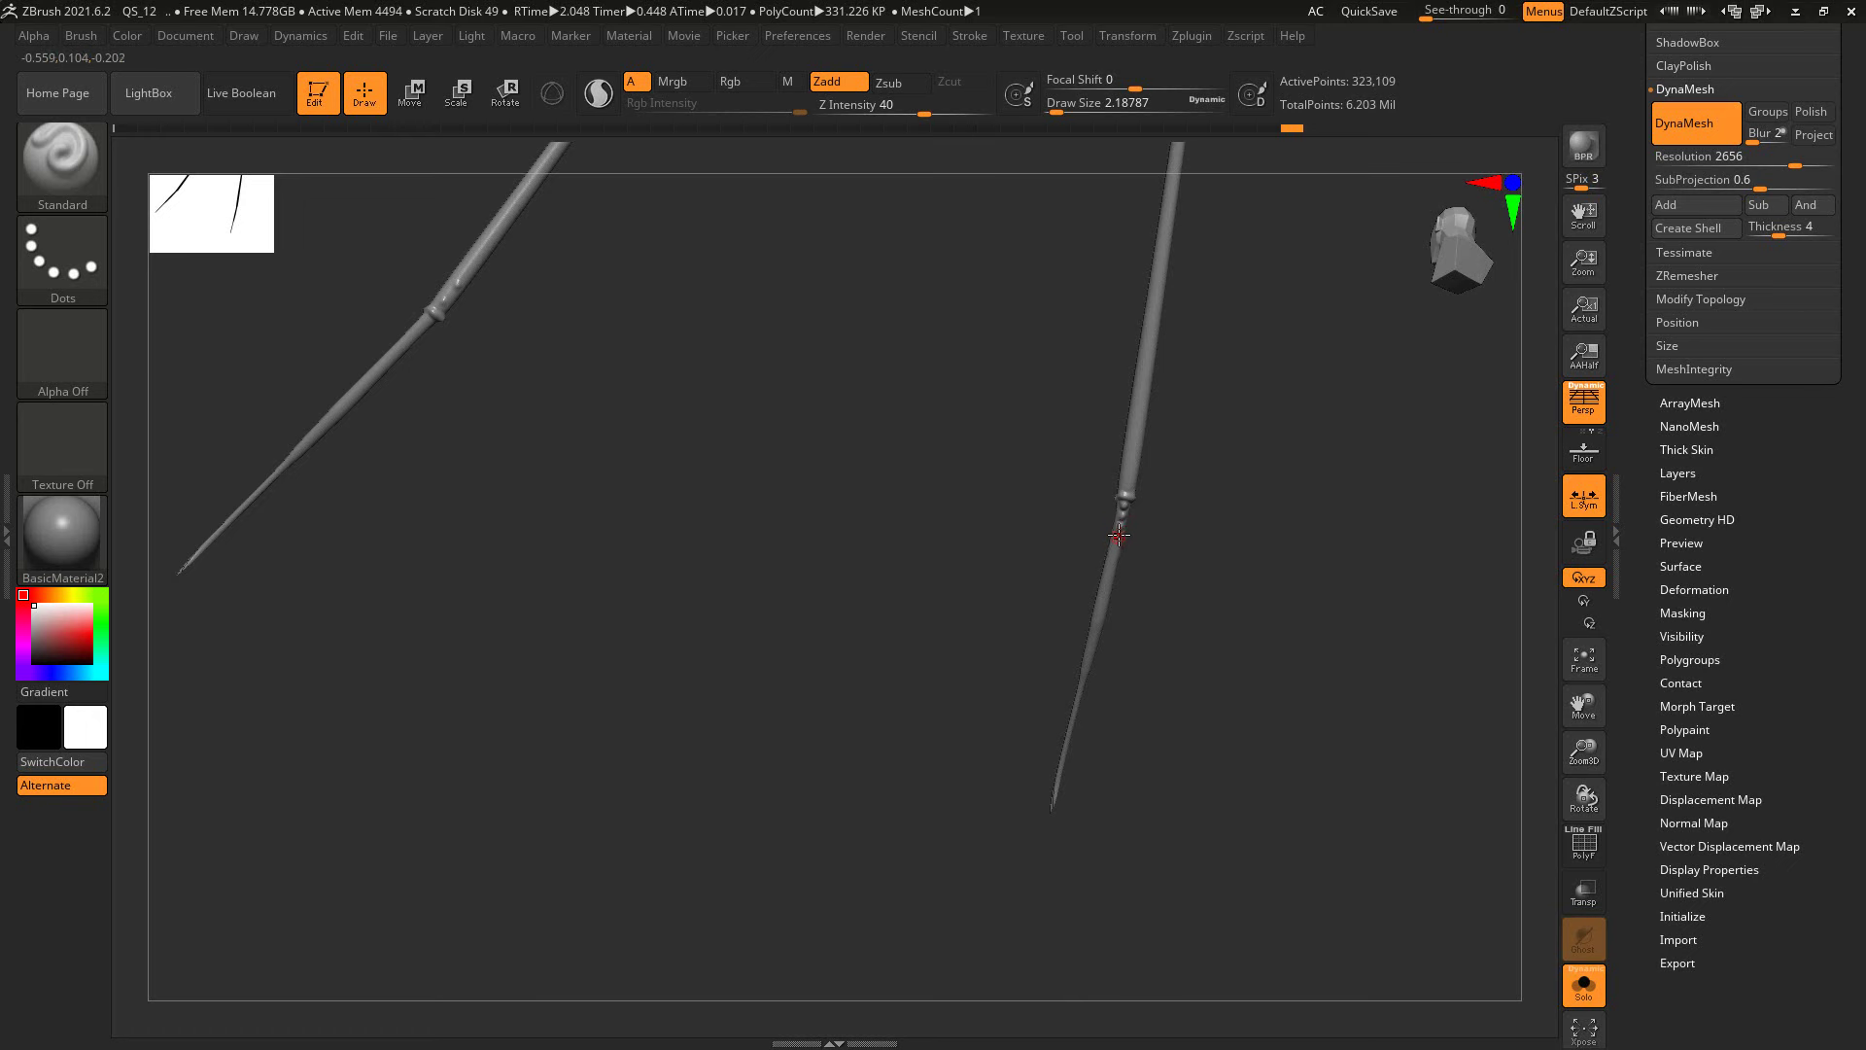
{"action": "mouse_move", "coordinate": [1105, 590]}
{"action": "left_mouse_down"}
{"action": "mouse_move", "coordinate": [1099, 622]}
{"action": "mouse_move", "coordinate": [693, 509]}
{"action": "left_mouse_up"}
{"action": "mouse_move", "coordinate": [662, 445]}
{"action": "left_mouse_down"}
{"action": "mouse_move", "coordinate": [552, 575]}
{"action": "mouse_move", "coordinate": [876, 700]}
{"action": "left_mouse_up"}
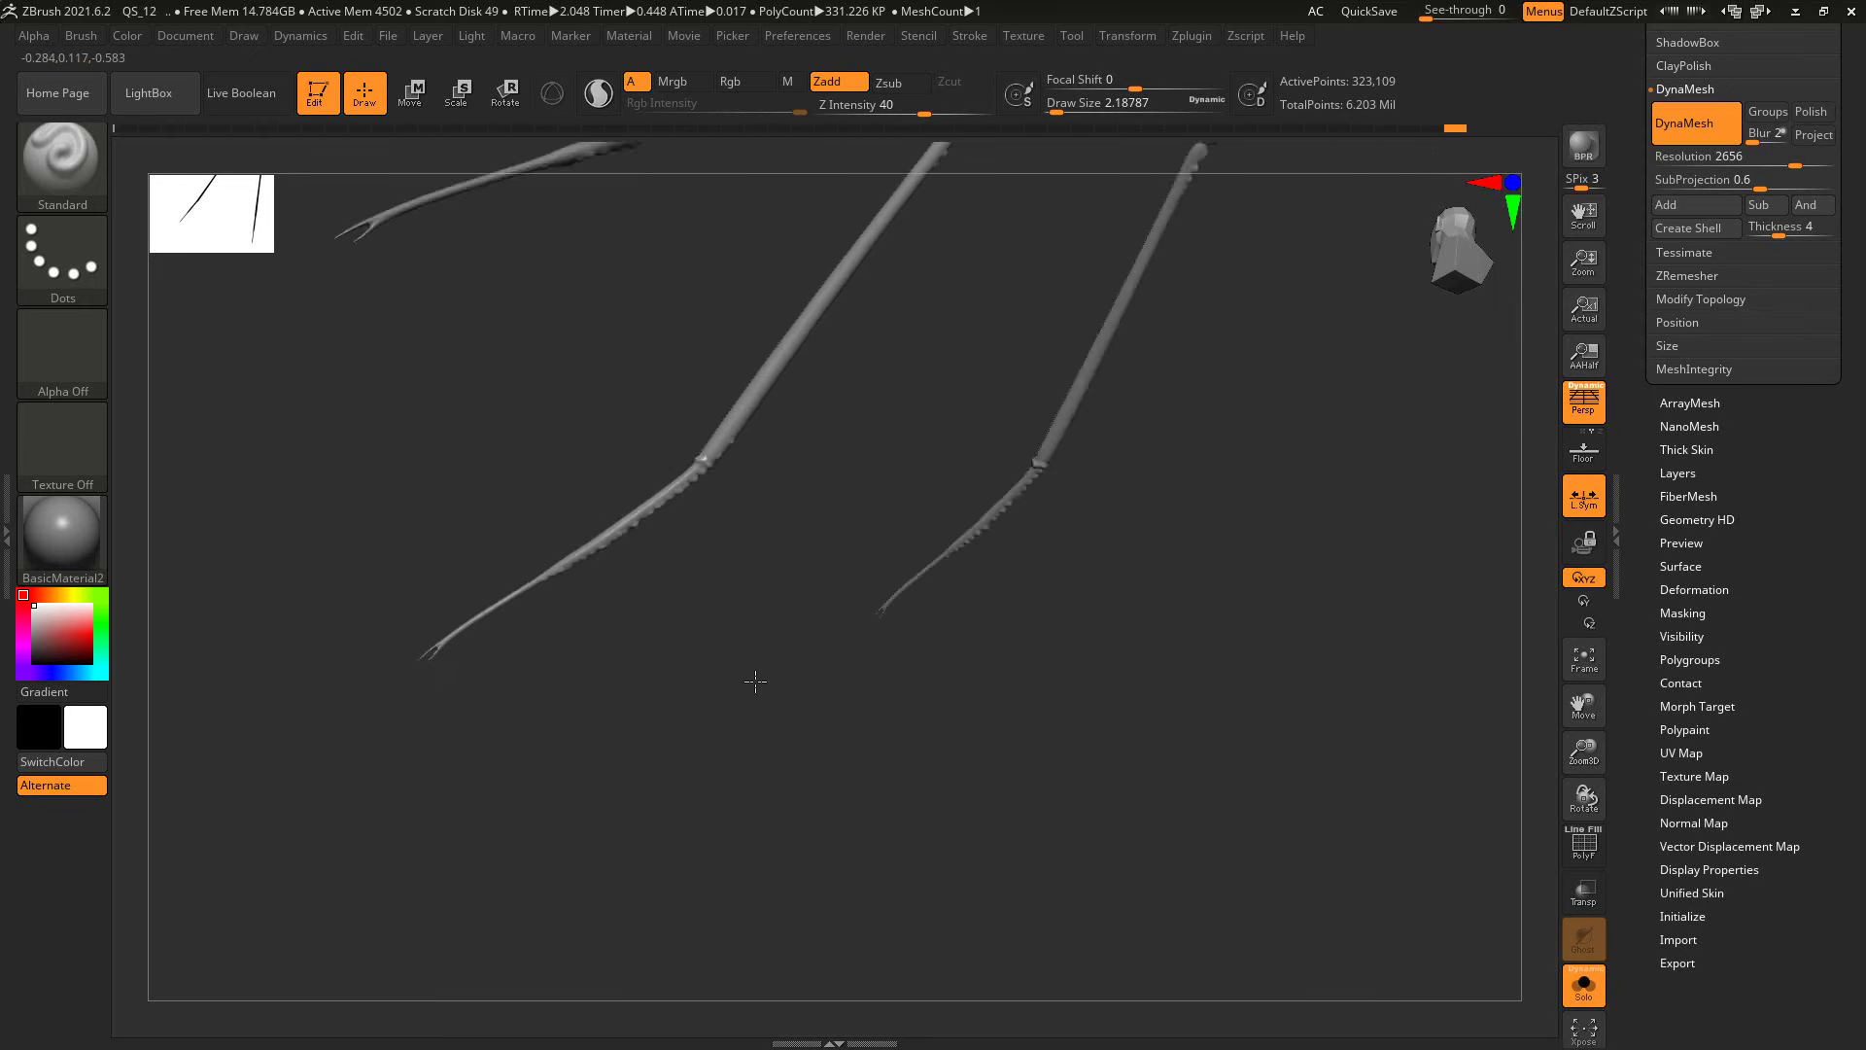
Step: Orbit the legs through several angles to compare the dotted shafts
{"action": "left_click_drag", "start_coordinate": [776, 514], "coordinate": [856, 582]}
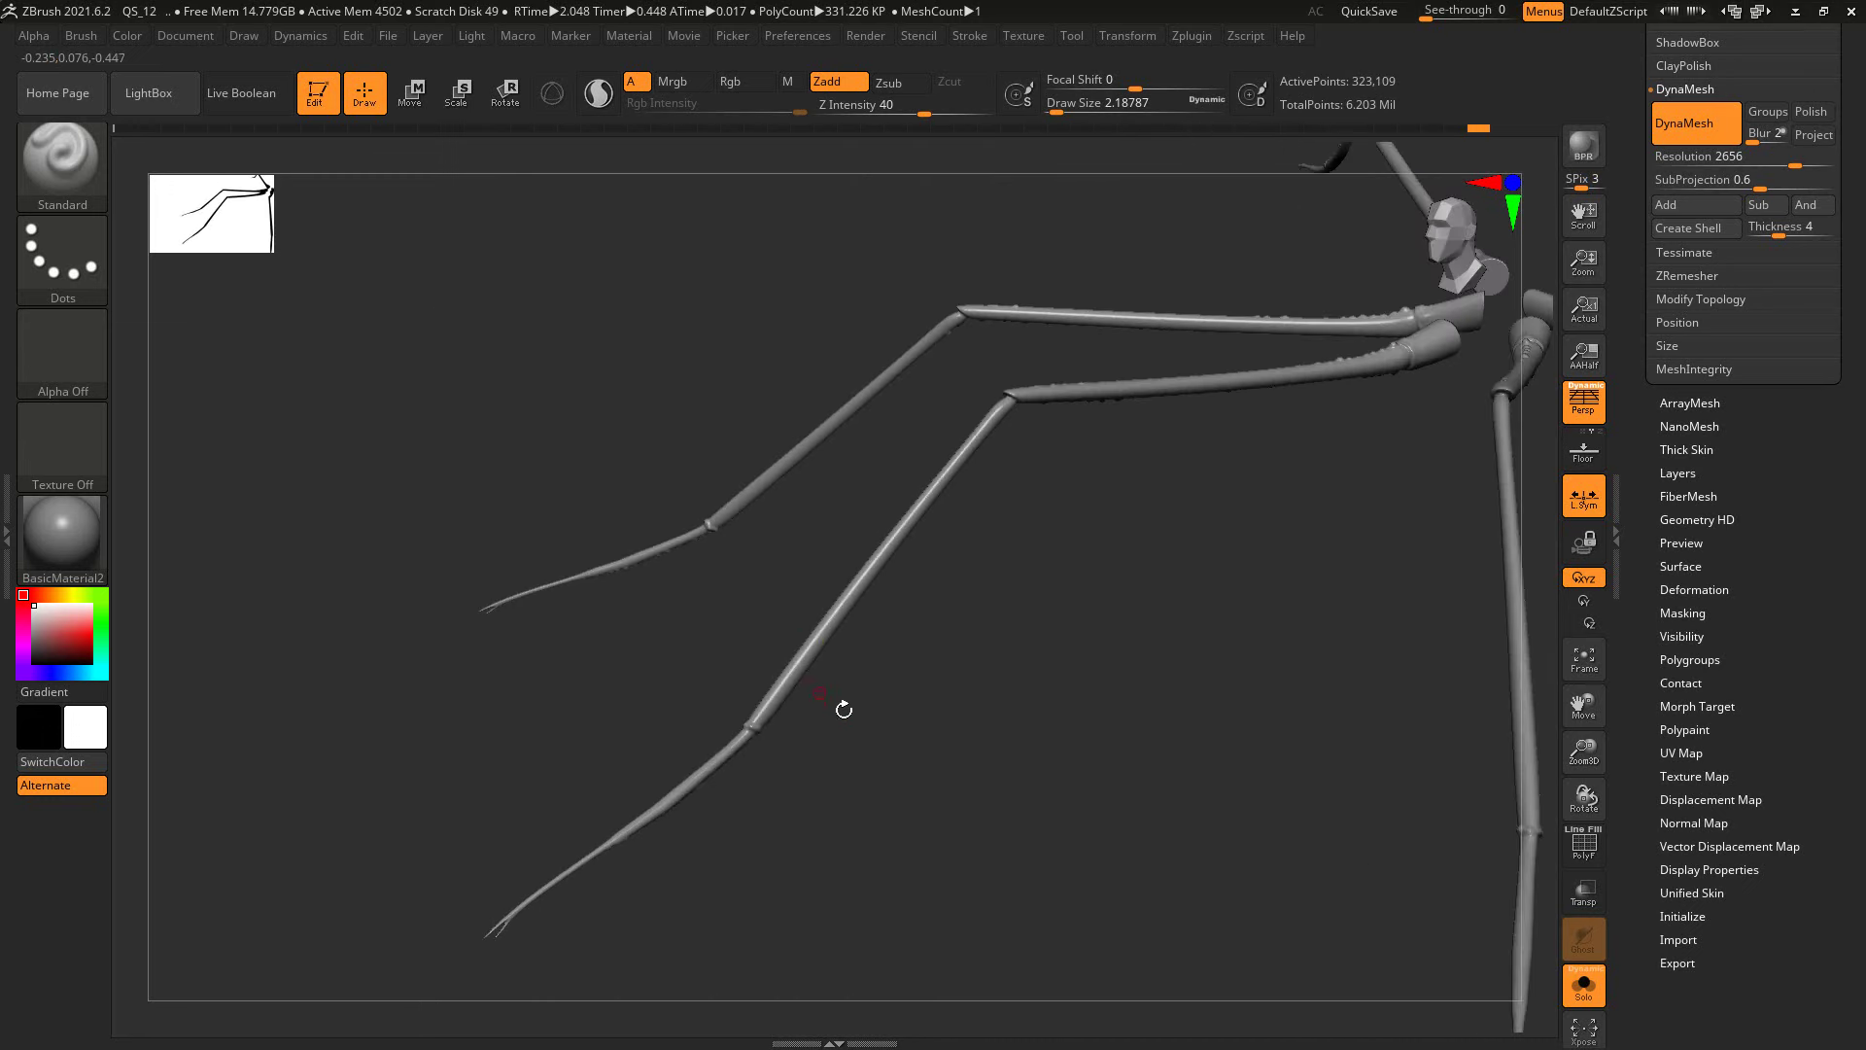
{"action": "mouse_move", "coordinate": [844, 710]}
{"action": "left_mouse_down"}
{"action": "mouse_move", "coordinate": [807, 603]}
{"action": "mouse_move", "coordinate": [814, 635]}
{"action": "mouse_move", "coordinate": [959, 625]}
{"action": "mouse_move", "coordinate": [1050, 645]}
{"action": "mouse_move", "coordinate": [859, 678]}
{"action": "left_mouse_up"}
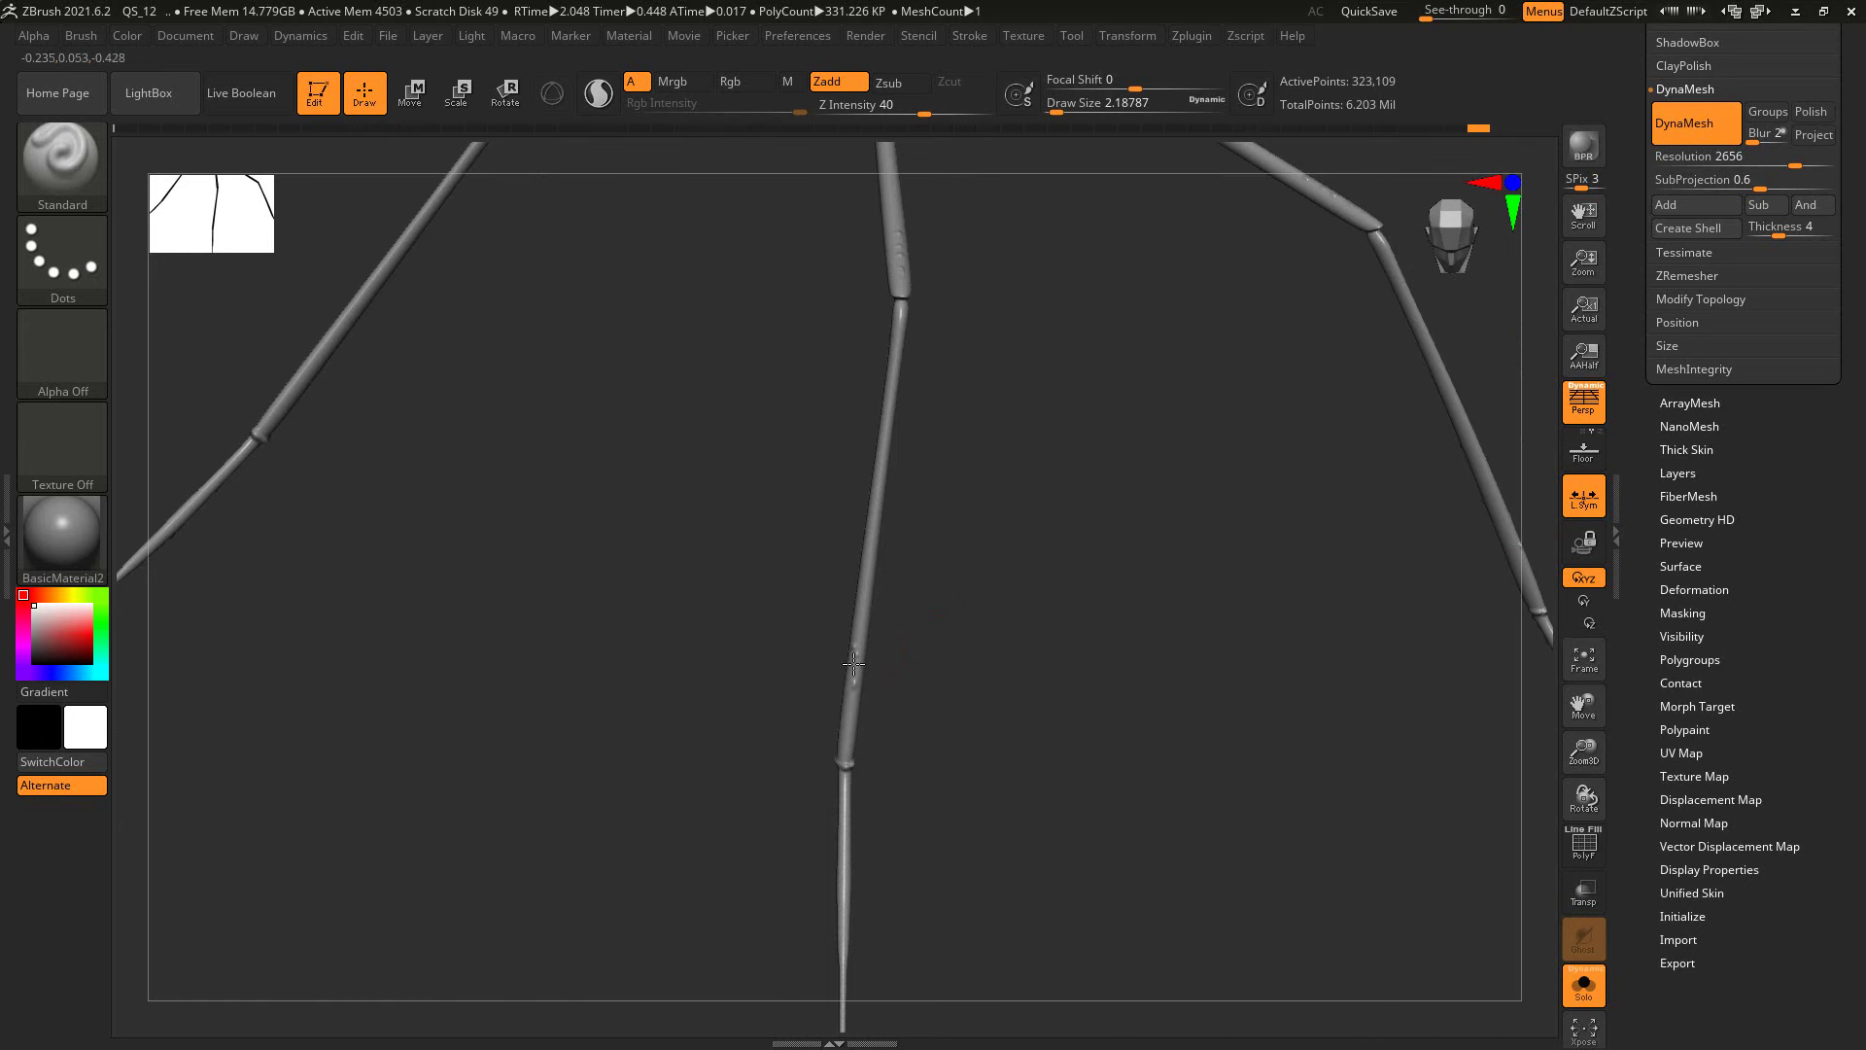
{"action": "mouse_move", "coordinate": [925, 538]}
{"action": "left_mouse_down"}
{"action": "mouse_move", "coordinate": [842, 682]}
{"action": "mouse_move", "coordinate": [907, 583]}
{"action": "mouse_move", "coordinate": [667, 570]}
{"action": "mouse_move", "coordinate": [587, 696]}
{"action": "mouse_move", "coordinate": [480, 755]}
{"action": "left_mouse_up"}
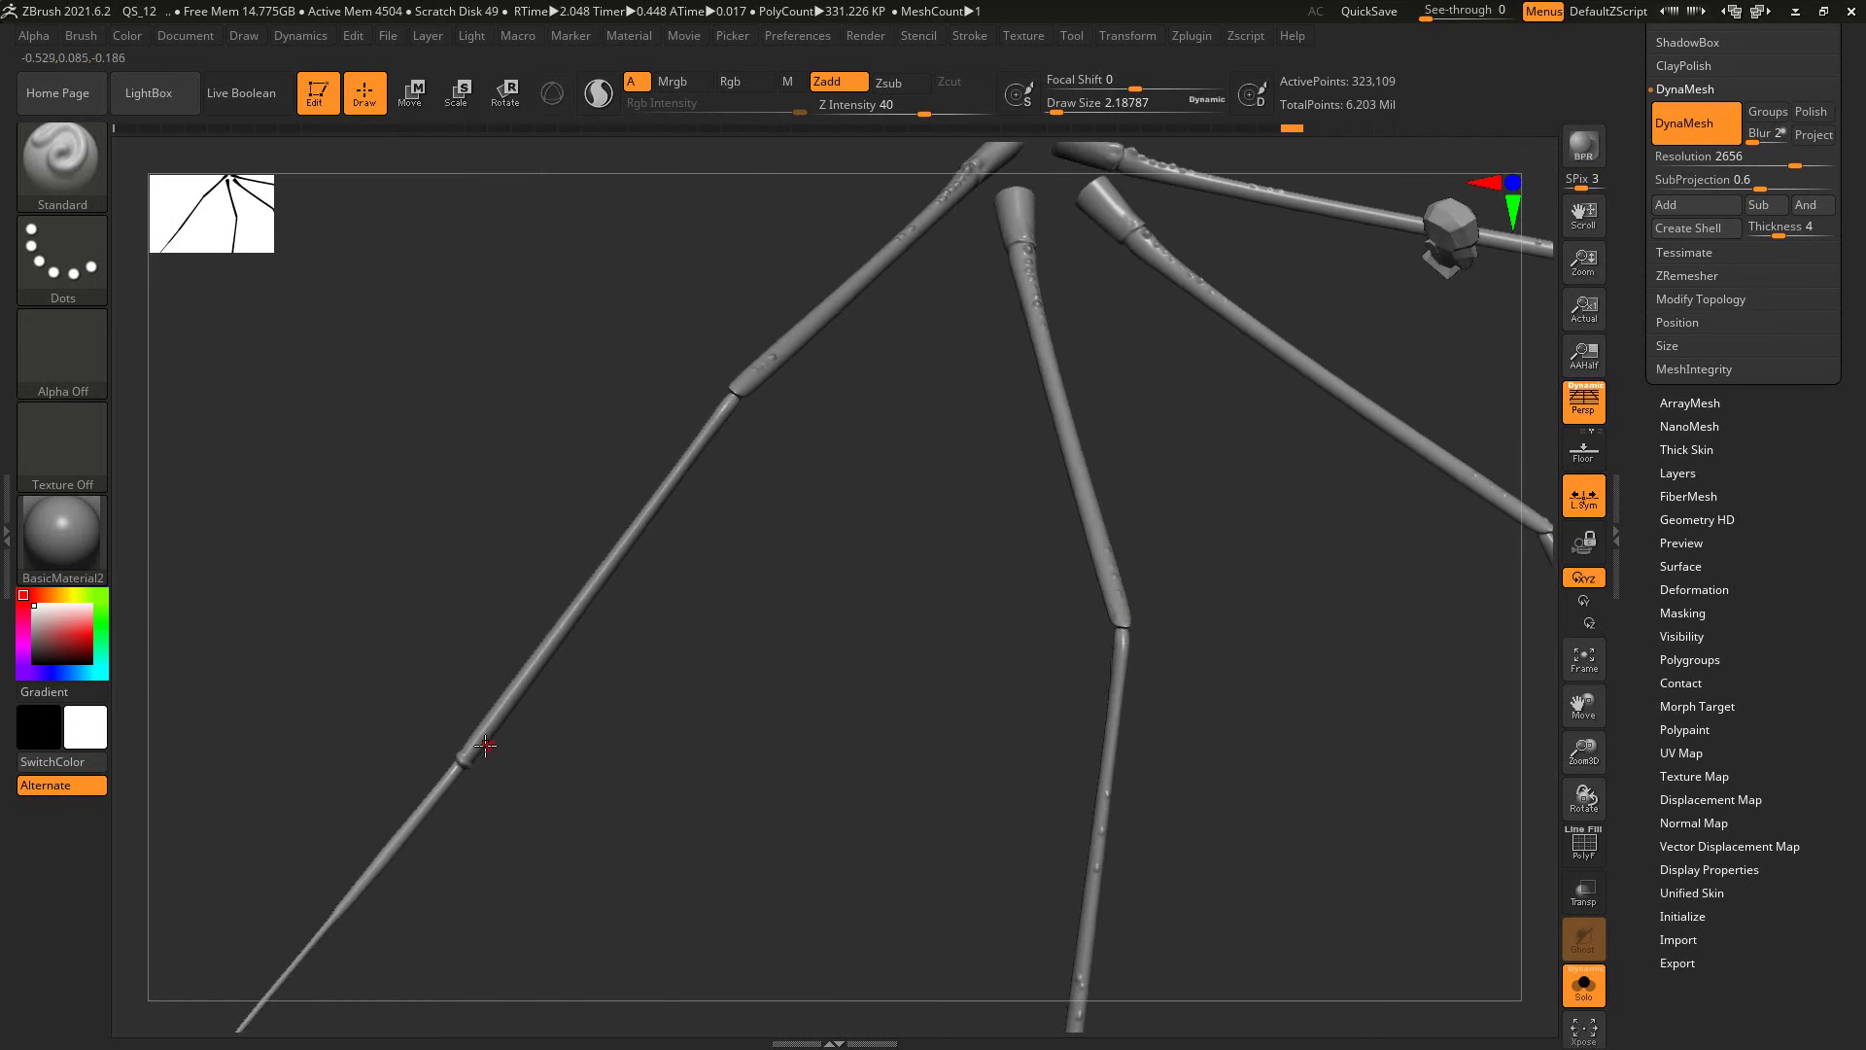
{"action": "mouse_move", "coordinate": [614, 568]}
{"action": "left_mouse_down"}
{"action": "mouse_move", "coordinate": [571, 625]}
{"action": "mouse_move", "coordinate": [646, 680]}
{"action": "left_mouse_up"}
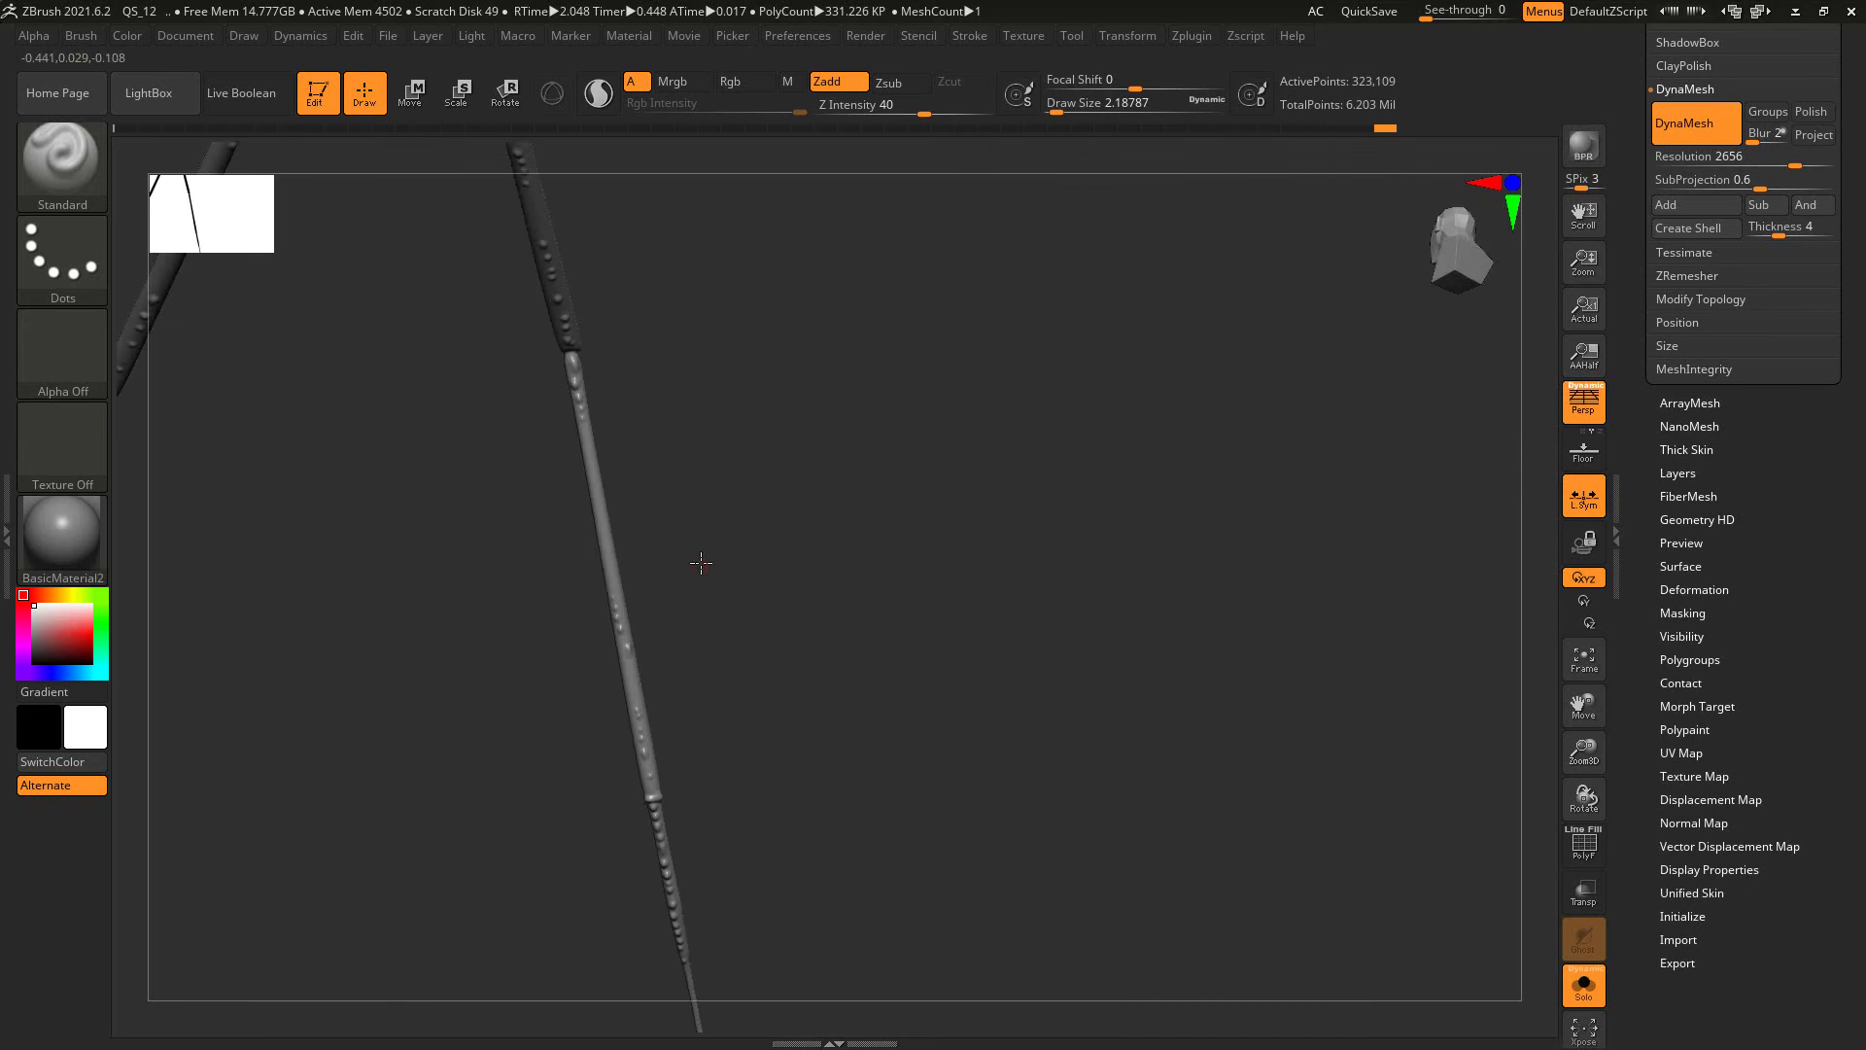
{"action": "left_click_drag", "start_coordinate": [700, 559], "coordinate": [605, 515]}
{"action": "mouse_move", "coordinate": [638, 453]}
{"action": "left_mouse_down"}
{"action": "mouse_move", "coordinate": [826, 605]}
{"action": "mouse_move", "coordinate": [1085, 621]}
{"action": "mouse_move", "coordinate": [1209, 734]}
{"action": "mouse_move", "coordinate": [1118, 644]}
{"action": "mouse_move", "coordinate": [1015, 659]}
{"action": "left_mouse_up"}
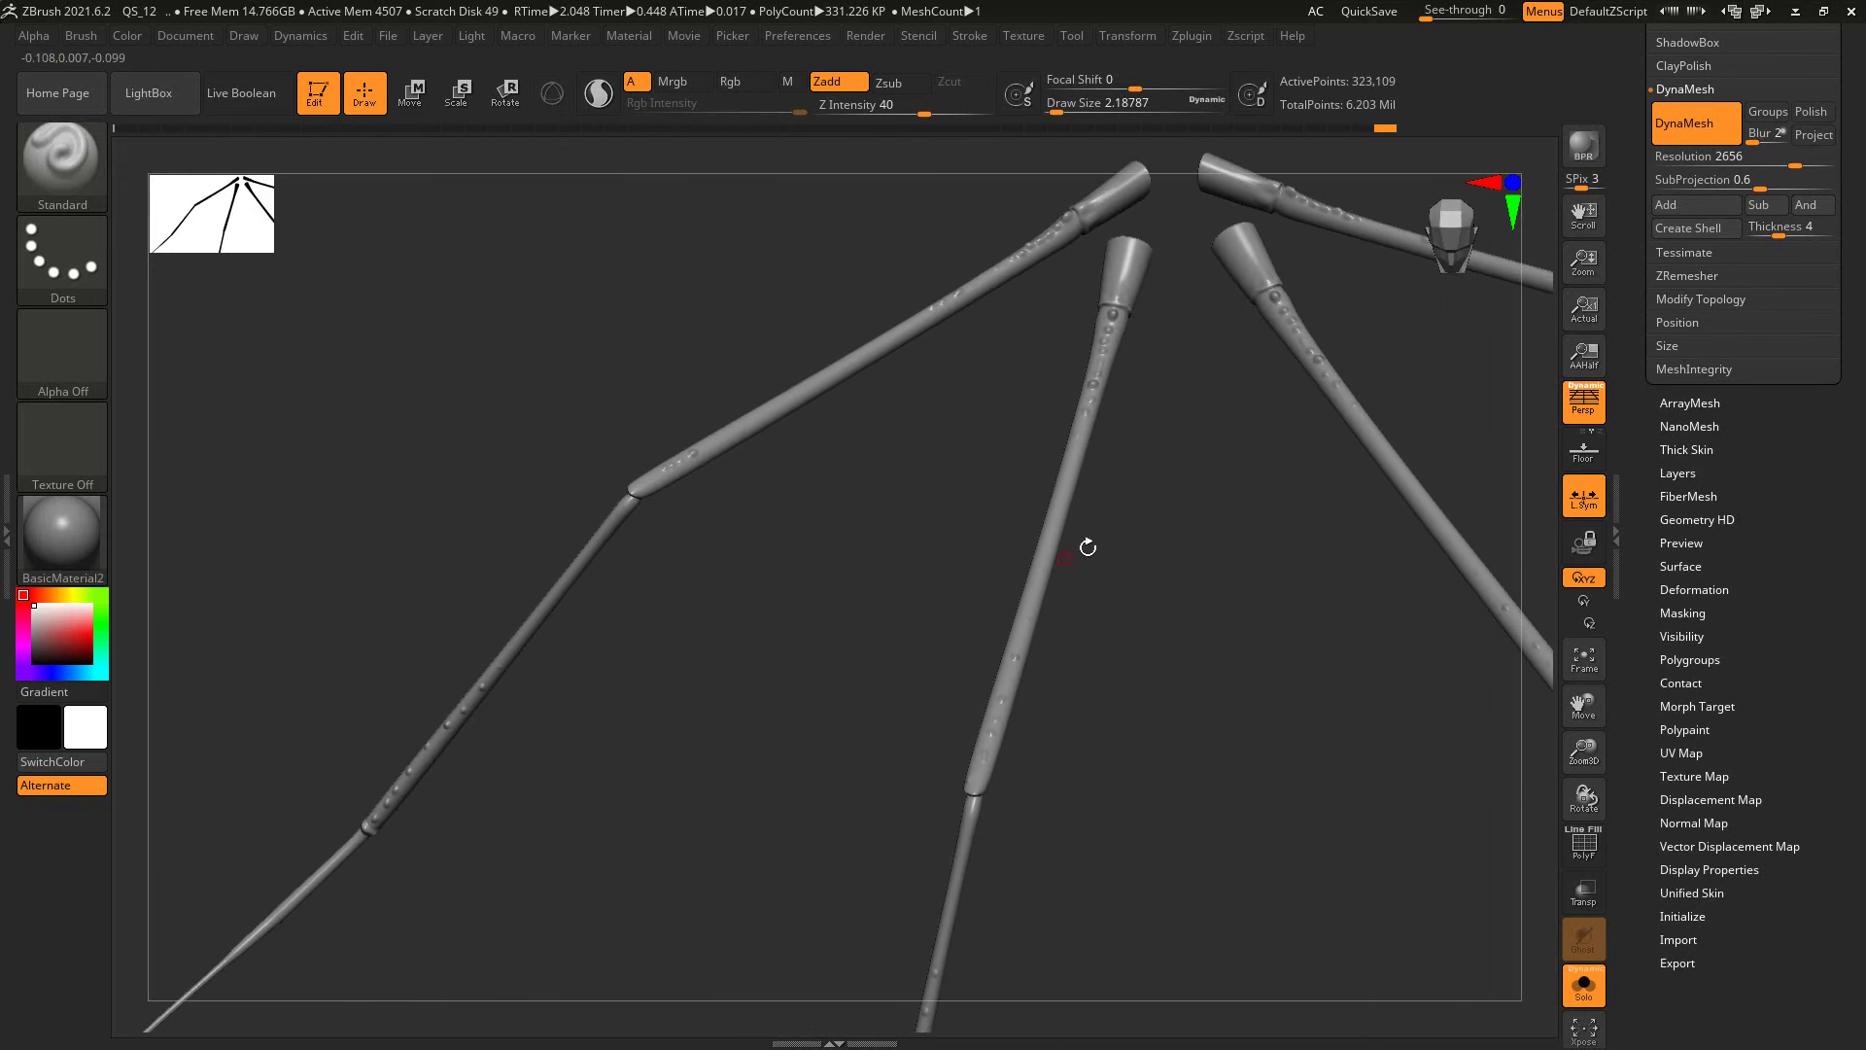
{"action": "mouse_move", "coordinate": [1087, 547]}
{"action": "left_mouse_down"}
{"action": "mouse_move", "coordinate": [871, 588]}
{"action": "mouse_move", "coordinate": [785, 486]}
{"action": "left_mouse_up"}
{"action": "mouse_move", "coordinate": [846, 433]}
{"action": "left_mouse_down"}
{"action": "mouse_move", "coordinate": [895, 529]}
{"action": "mouse_move", "coordinate": [859, 413]}
{"action": "left_mouse_up"}
{"action": "mouse_move", "coordinate": [923, 485]}
{"action": "left_mouse_down"}
{"action": "mouse_move", "coordinate": [895, 379]}
{"action": "mouse_move", "coordinate": [833, 638]}
{"action": "mouse_move", "coordinate": [720, 615]}
{"action": "mouse_move", "coordinate": [761, 604]}
{"action": "mouse_move", "coordinate": [1050, 750]}
{"action": "mouse_move", "coordinate": [780, 532]}
{"action": "mouse_move", "coordinate": [1166, 588]}
{"action": "mouse_move", "coordinate": [1098, 530]}
{"action": "mouse_move", "coordinate": [1088, 622]}
{"action": "mouse_move", "coordinate": [958, 687]}
{"action": "mouse_move", "coordinate": [604, 603]}
{"action": "mouse_move", "coordinate": [637, 576]}
{"action": "mouse_move", "coordinate": [833, 534]}
{"action": "mouse_move", "coordinate": [658, 421]}
{"action": "mouse_move", "coordinate": [814, 409]}
{"action": "mouse_move", "coordinate": [657, 418]}
{"action": "mouse_move", "coordinate": [728, 562]}
{"action": "mouse_move", "coordinate": [739, 540]}
{"action": "mouse_move", "coordinate": [986, 455]}
{"action": "mouse_move", "coordinate": [714, 535]}
{"action": "left_mouse_up"}
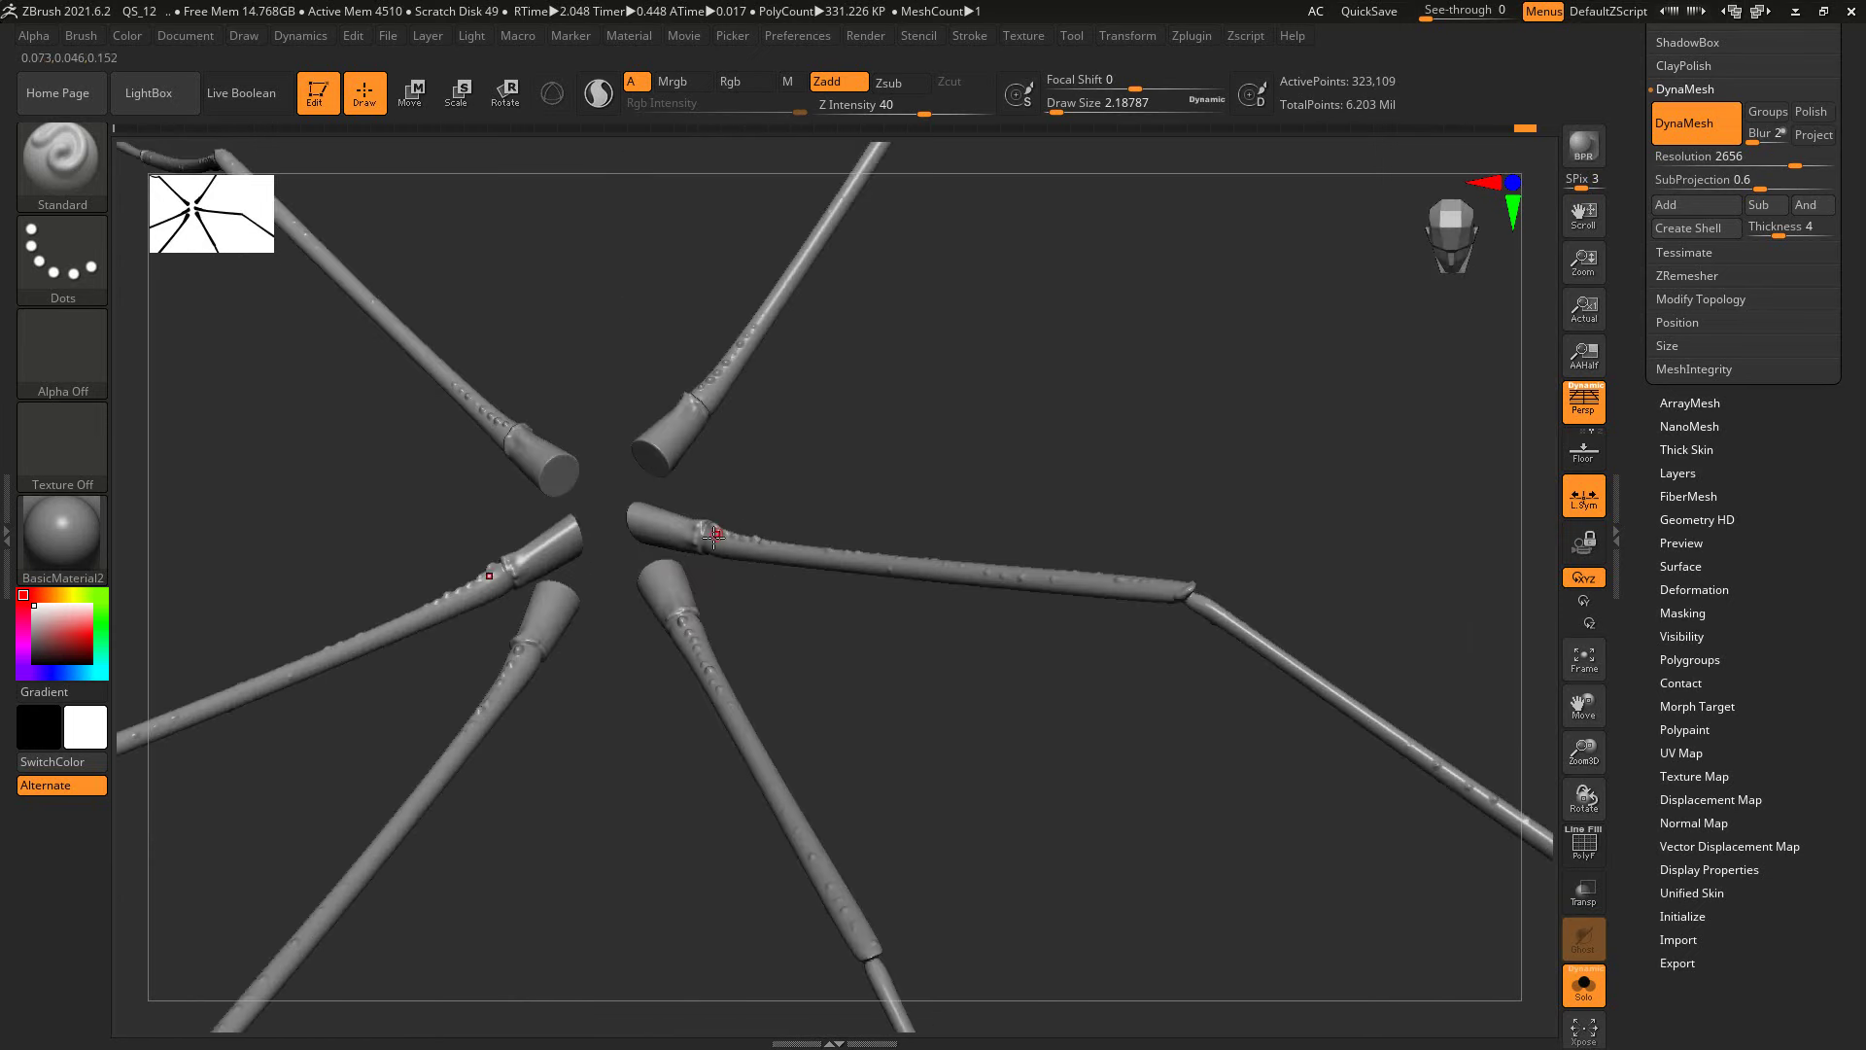
Step: Orbit around the crossing legs to inspect the dots from several angles
{"action": "mouse_move", "coordinate": [859, 619]}
{"action": "left_mouse_down"}
{"action": "mouse_move", "coordinate": [1095, 487]}
{"action": "mouse_move", "coordinate": [1050, 447]}
{"action": "mouse_move", "coordinate": [970, 525]}
{"action": "mouse_move", "coordinate": [1108, 500]}
{"action": "mouse_move", "coordinate": [1026, 586]}
{"action": "mouse_move", "coordinate": [1208, 483]}
{"action": "mouse_move", "coordinate": [842, 612]}
{"action": "mouse_move", "coordinate": [763, 687]}
{"action": "mouse_move", "coordinate": [666, 700]}
{"action": "left_mouse_up"}
{"action": "mouse_move", "coordinate": [626, 534]}
{"action": "left_mouse_down"}
{"action": "mouse_move", "coordinate": [667, 729]}
{"action": "mouse_move", "coordinate": [539, 450]}
{"action": "mouse_move", "coordinate": [657, 440]}
{"action": "left_mouse_up"}
{"action": "mouse_move", "coordinate": [881, 578]}
{"action": "left_mouse_down"}
{"action": "mouse_move", "coordinate": [778, 415]}
{"action": "mouse_move", "coordinate": [1054, 309]}
{"action": "mouse_move", "coordinate": [1037, 337]}
{"action": "mouse_move", "coordinate": [743, 434]}
{"action": "left_mouse_up"}
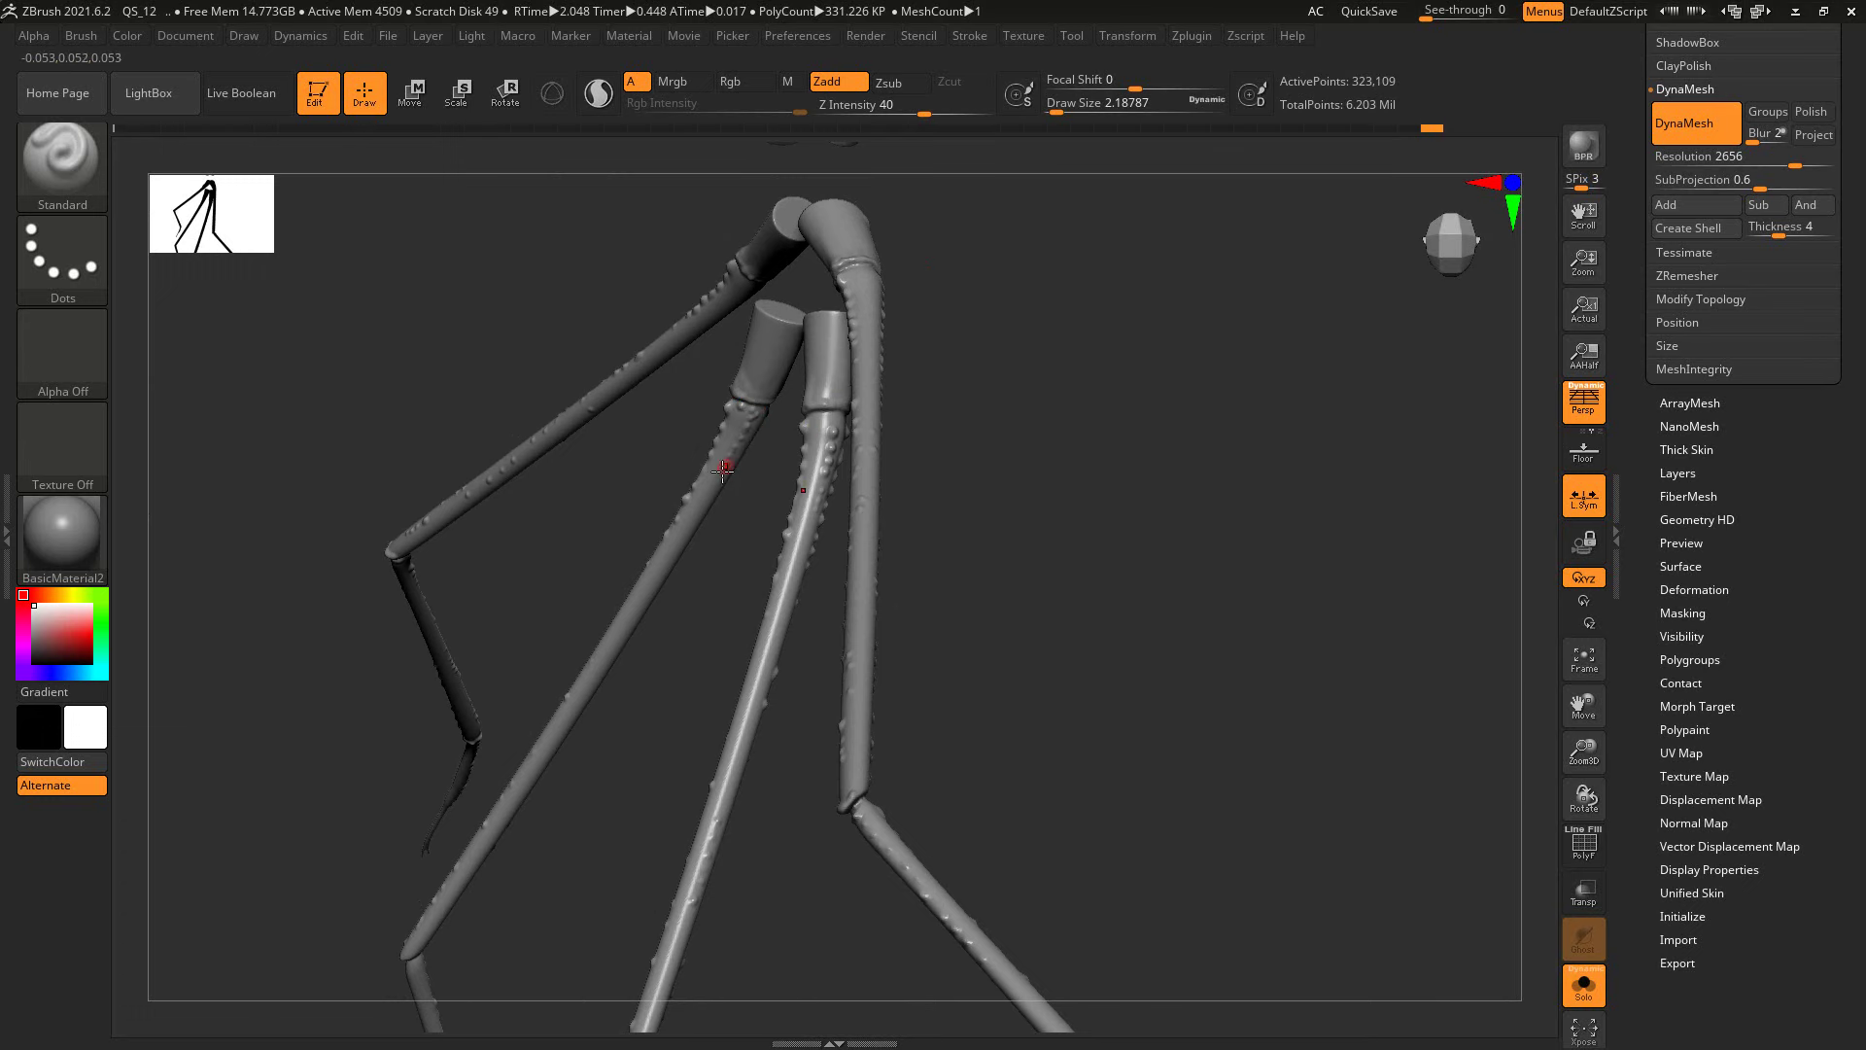
{"action": "left_click_drag", "start_coordinate": [979, 325], "coordinate": [746, 370]}
{"action": "left_click_drag", "start_coordinate": [859, 323], "coordinate": [680, 365]}
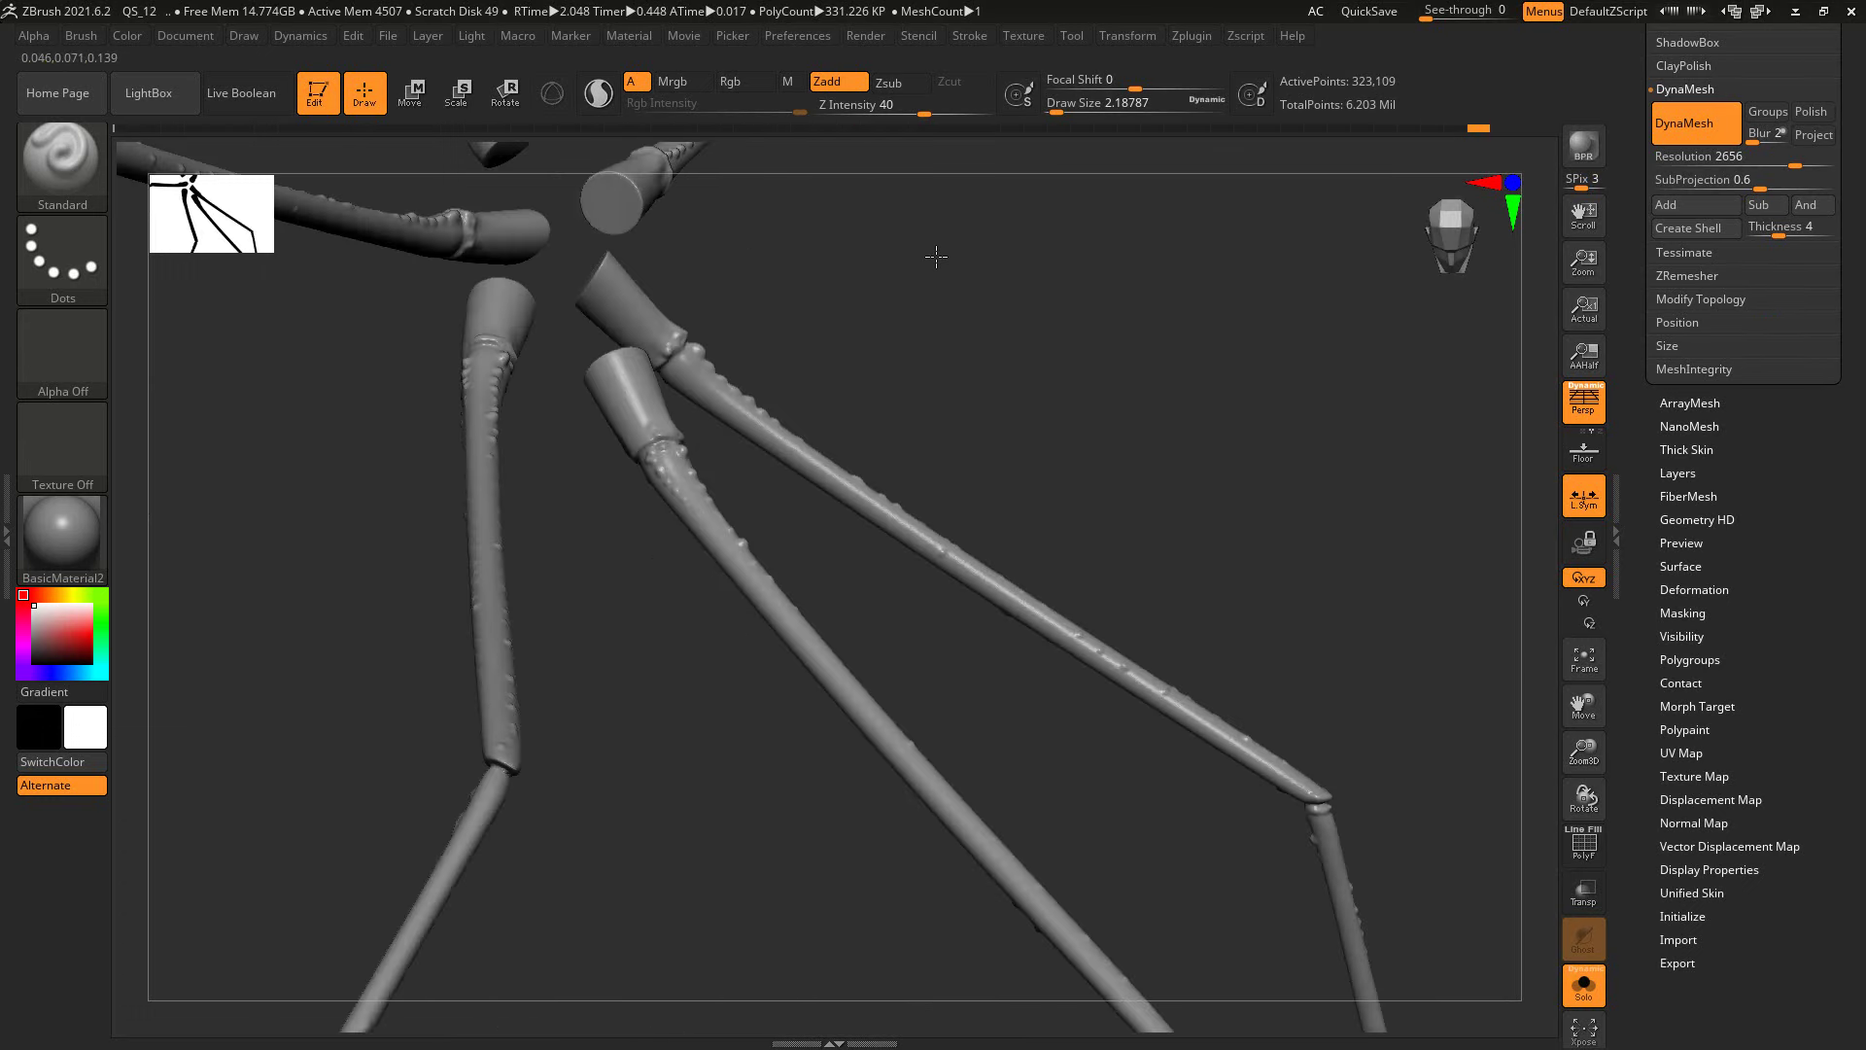
{"action": "left_click", "coordinate": [678, 363]}
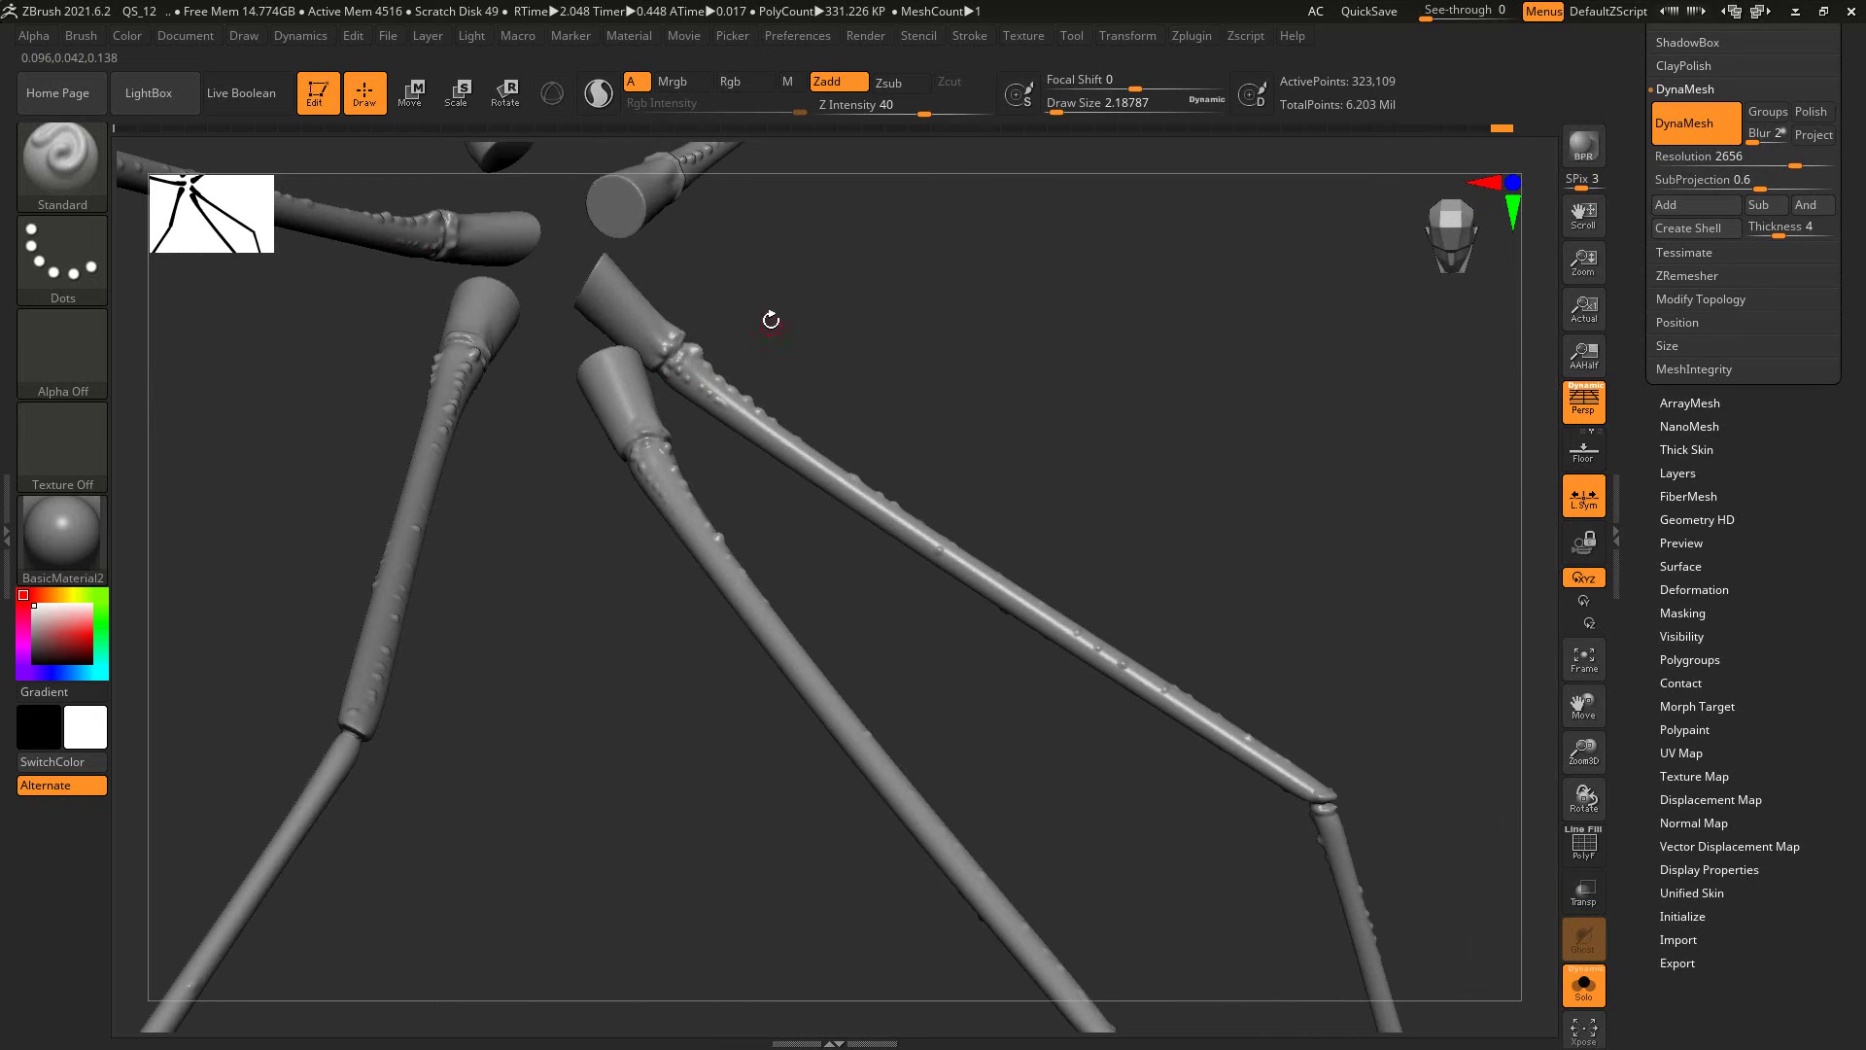
{"action": "left_click_drag", "start_coordinate": [771, 320], "coordinate": [854, 398]}
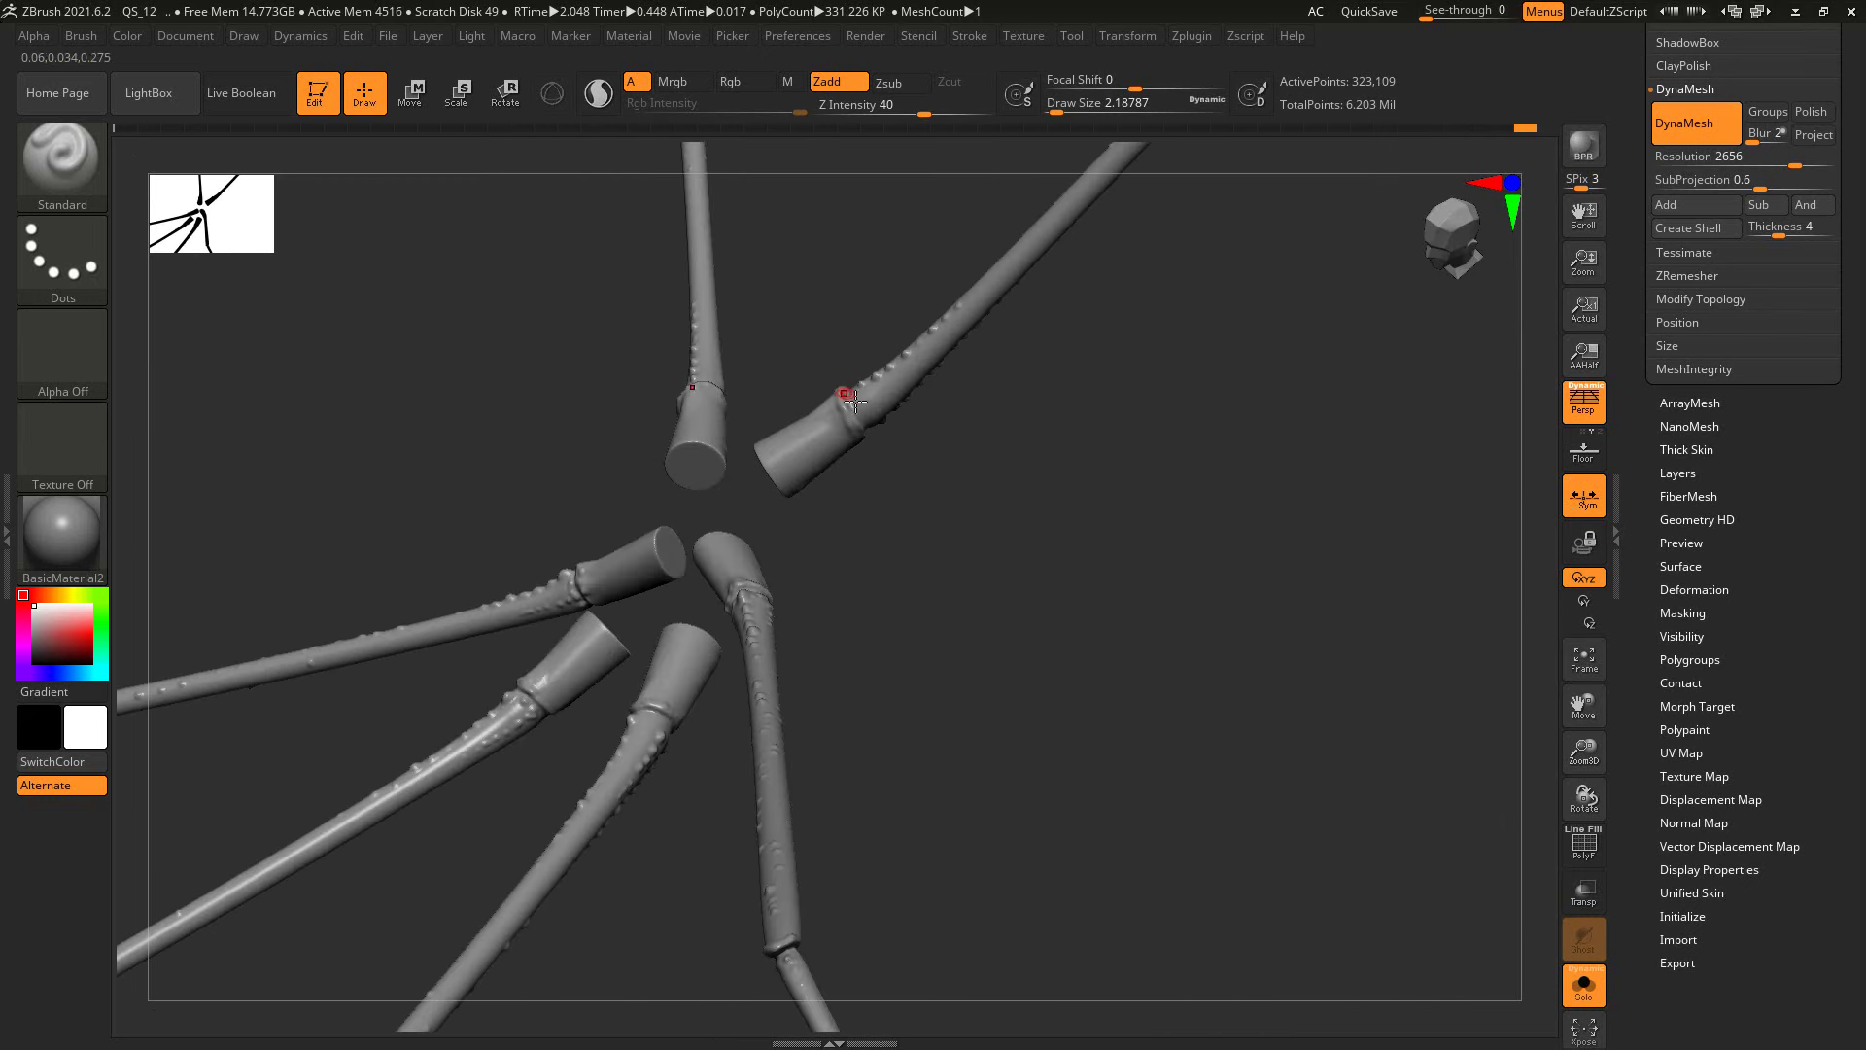
Step: Undo and redo recent strokes, then turn Solo off to show the whole insect
{"action": "key", "text": "ctrl+z"}
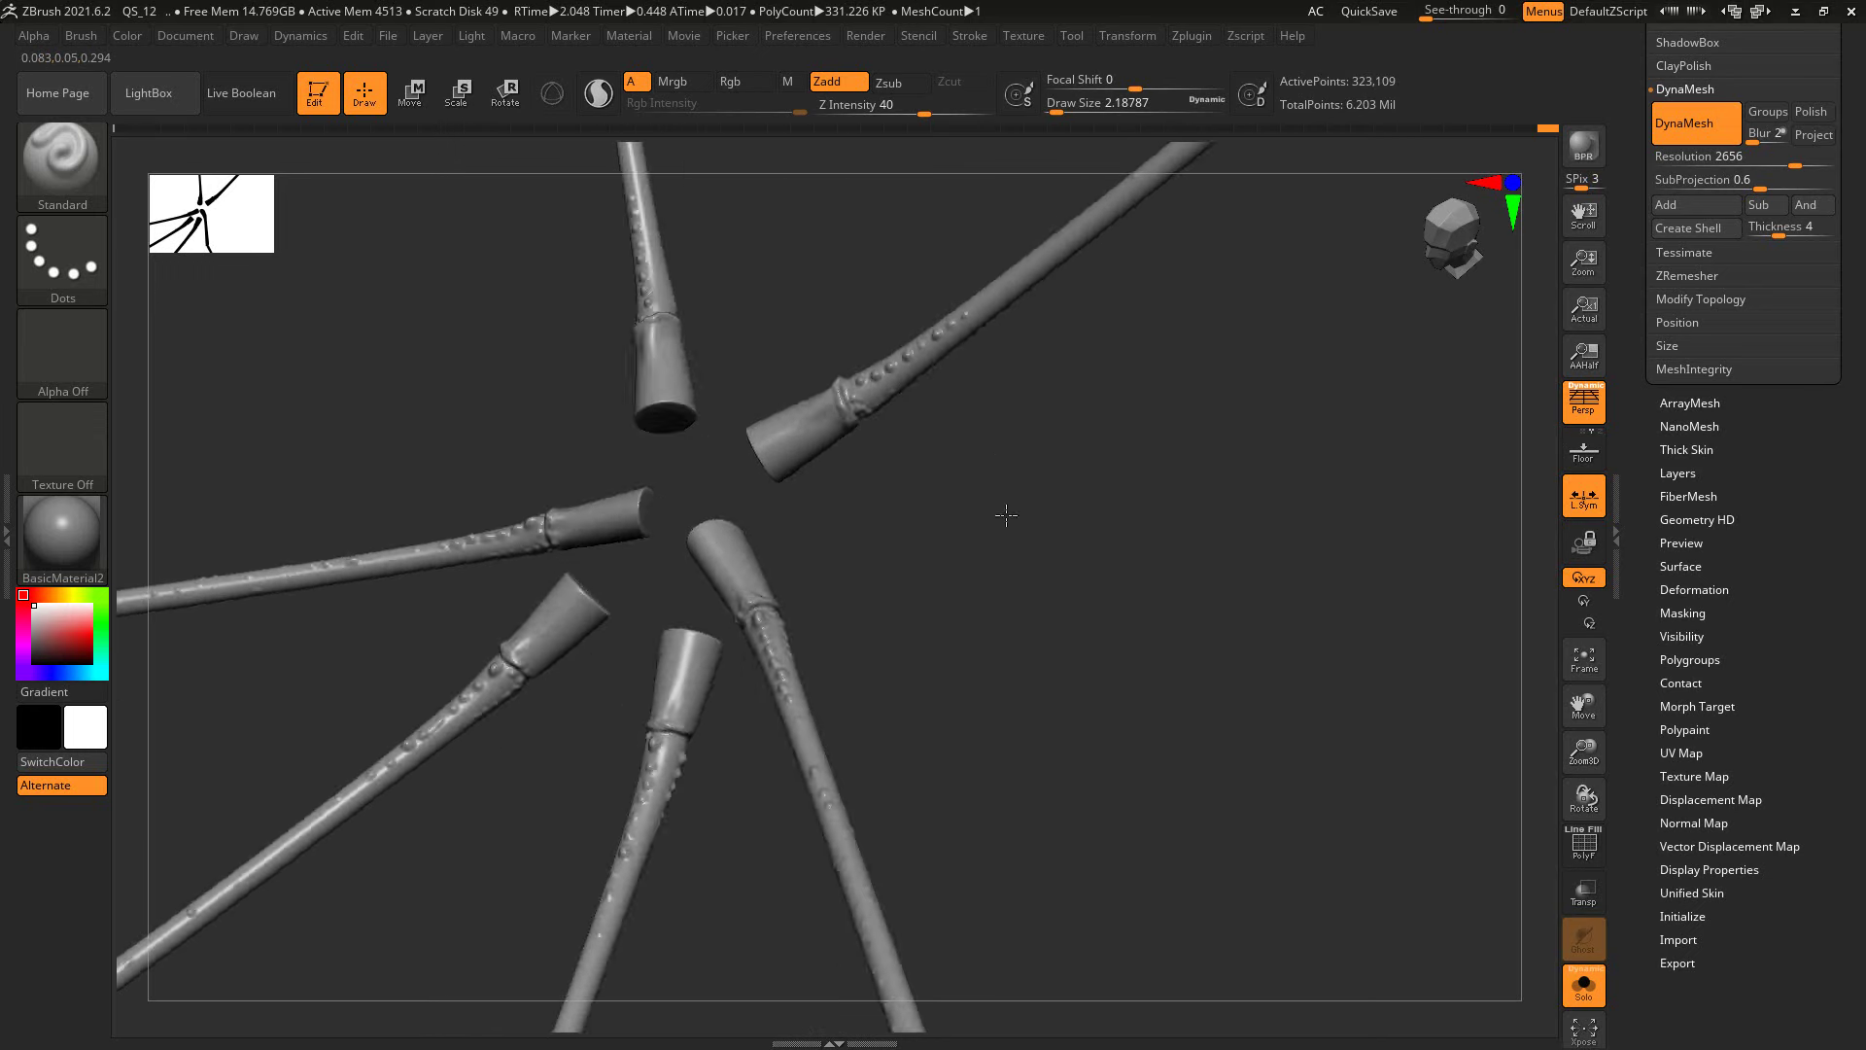
{"action": "key", "text": "ctrl+z"}
{"action": "key", "text": "ctrl+shift+z"}
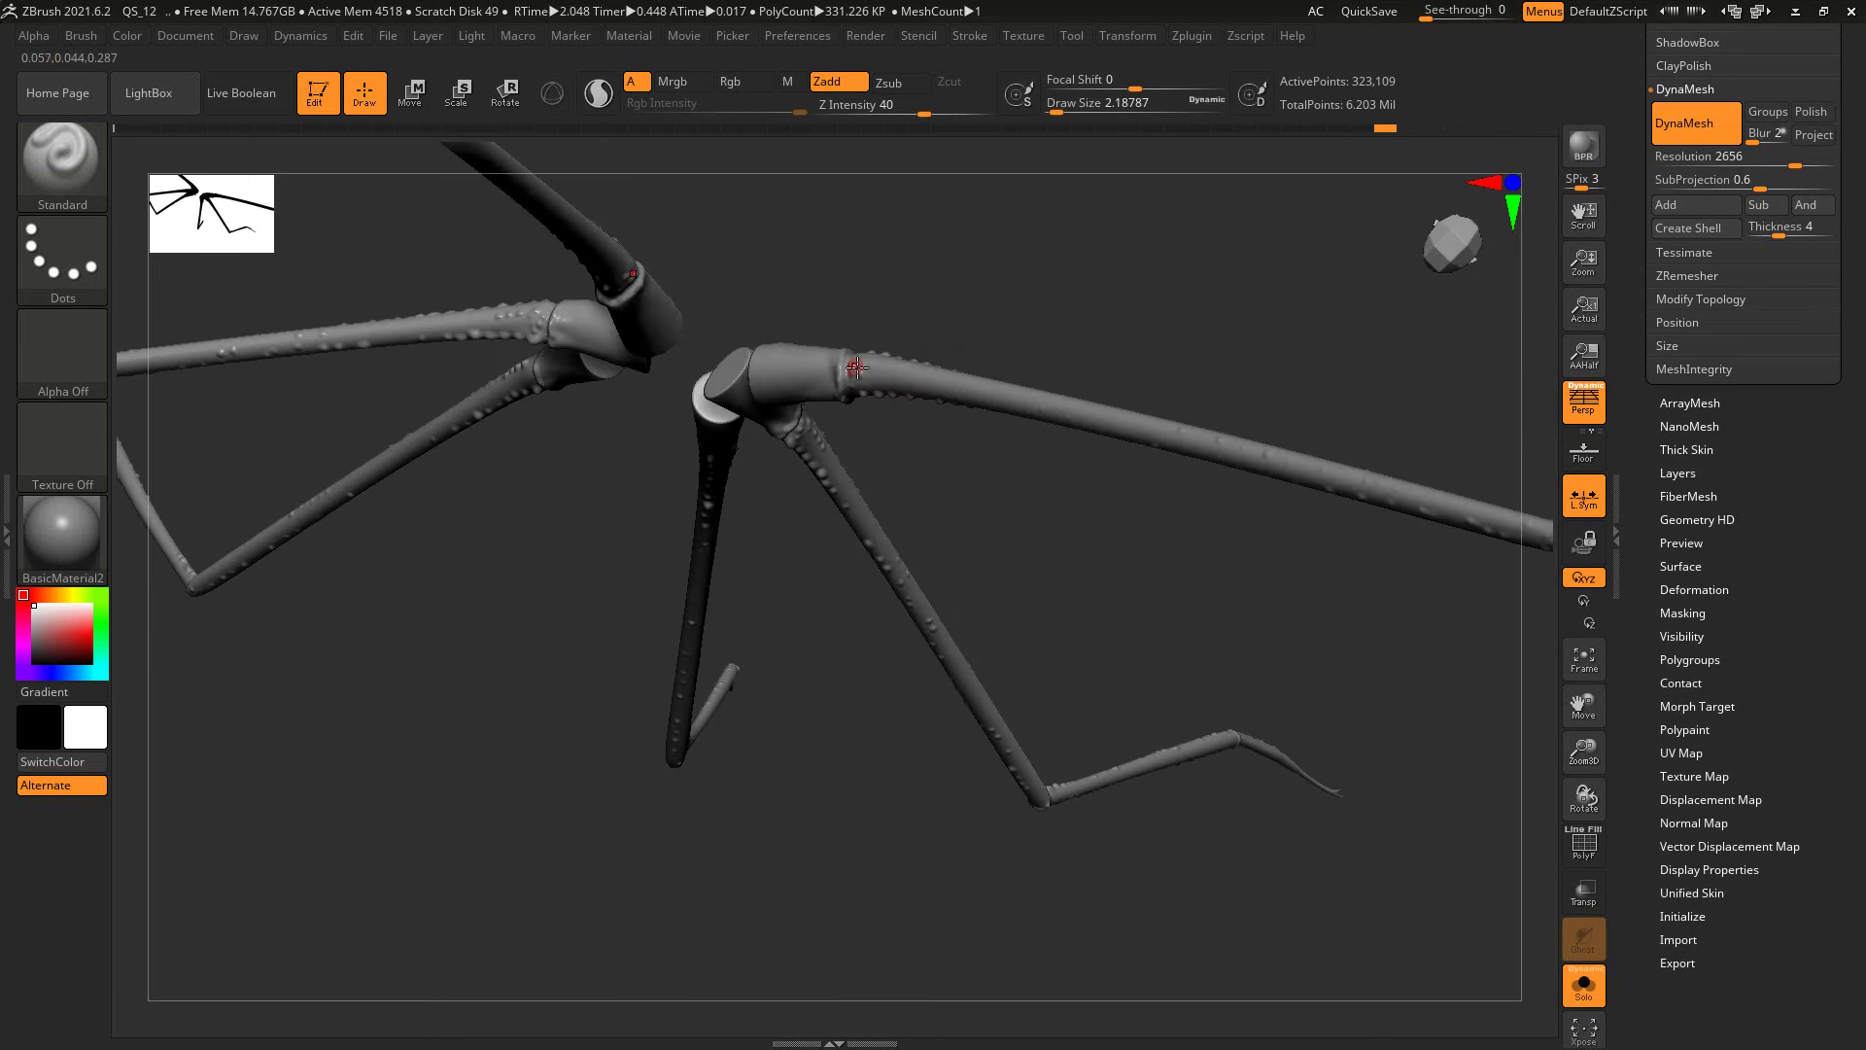
{"action": "key", "text": "ctrl+shift+z"}
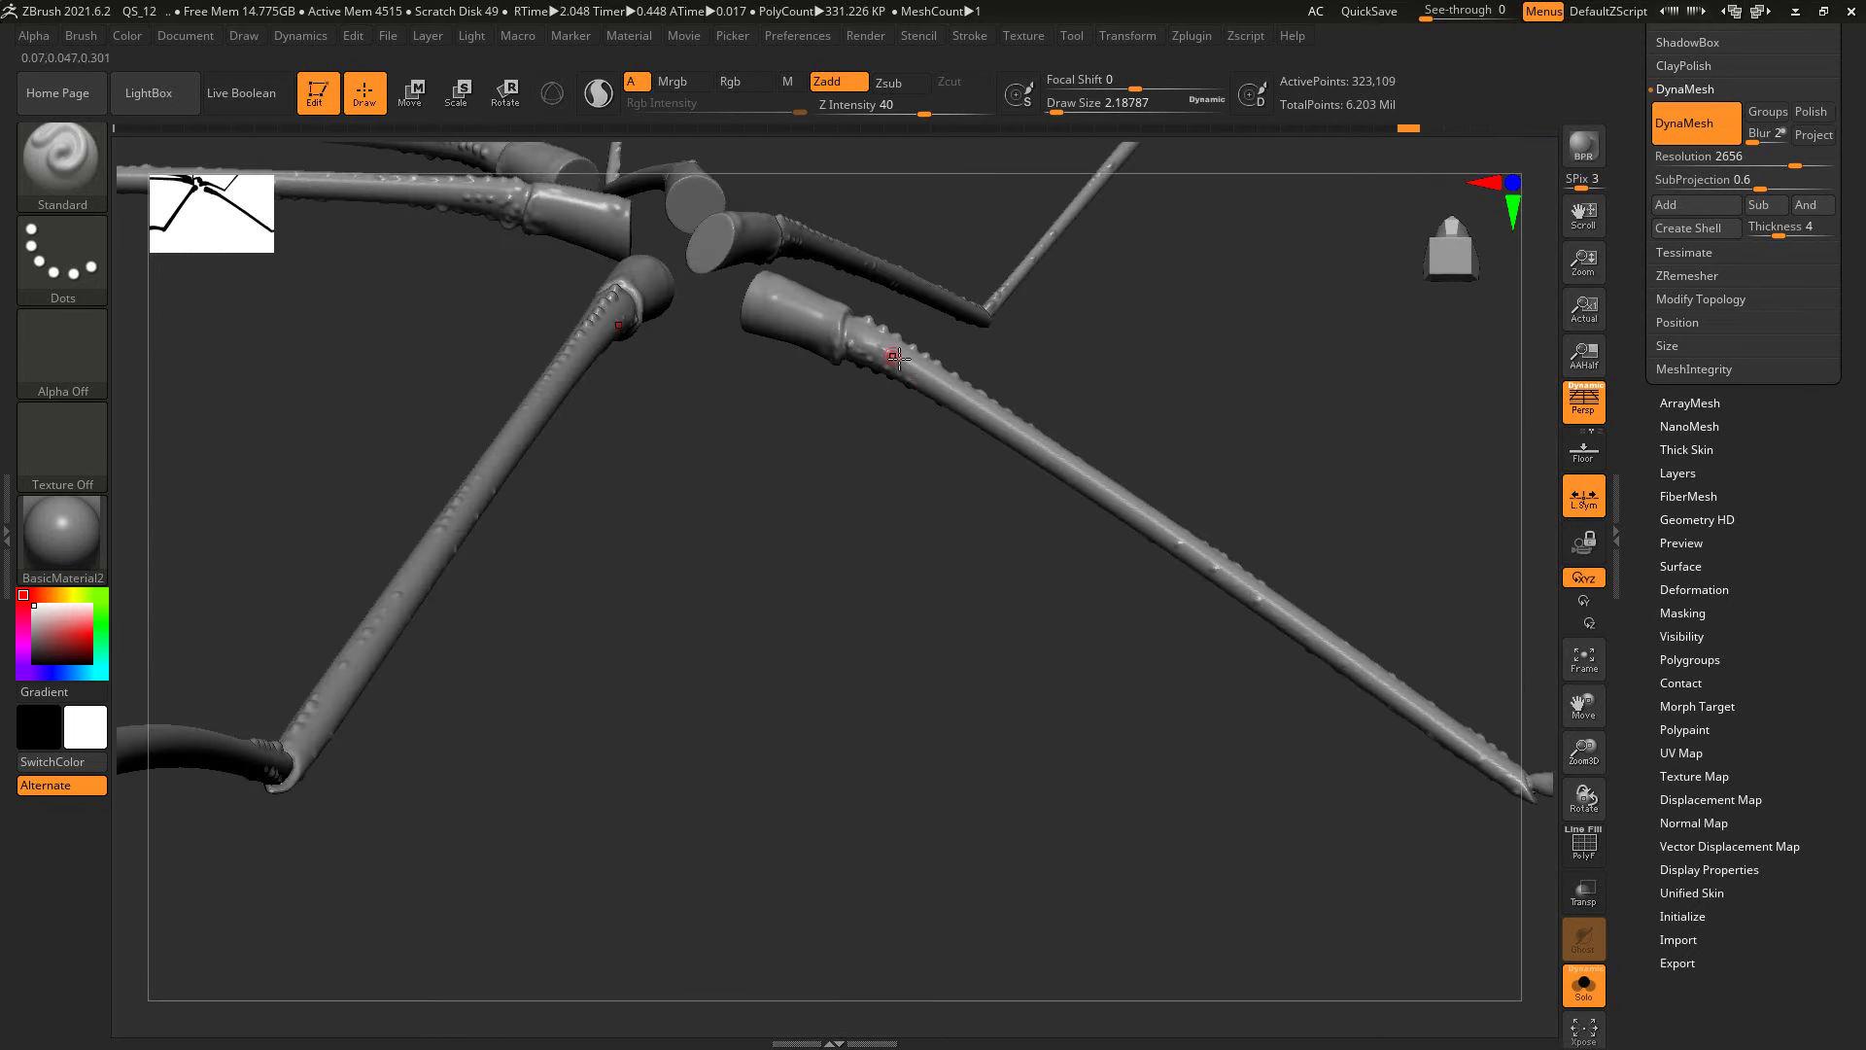
{"action": "left_click_drag", "start_coordinate": [1021, 518], "coordinate": [964, 397]}
{"action": "key", "text": "ctrl+shift+z"}
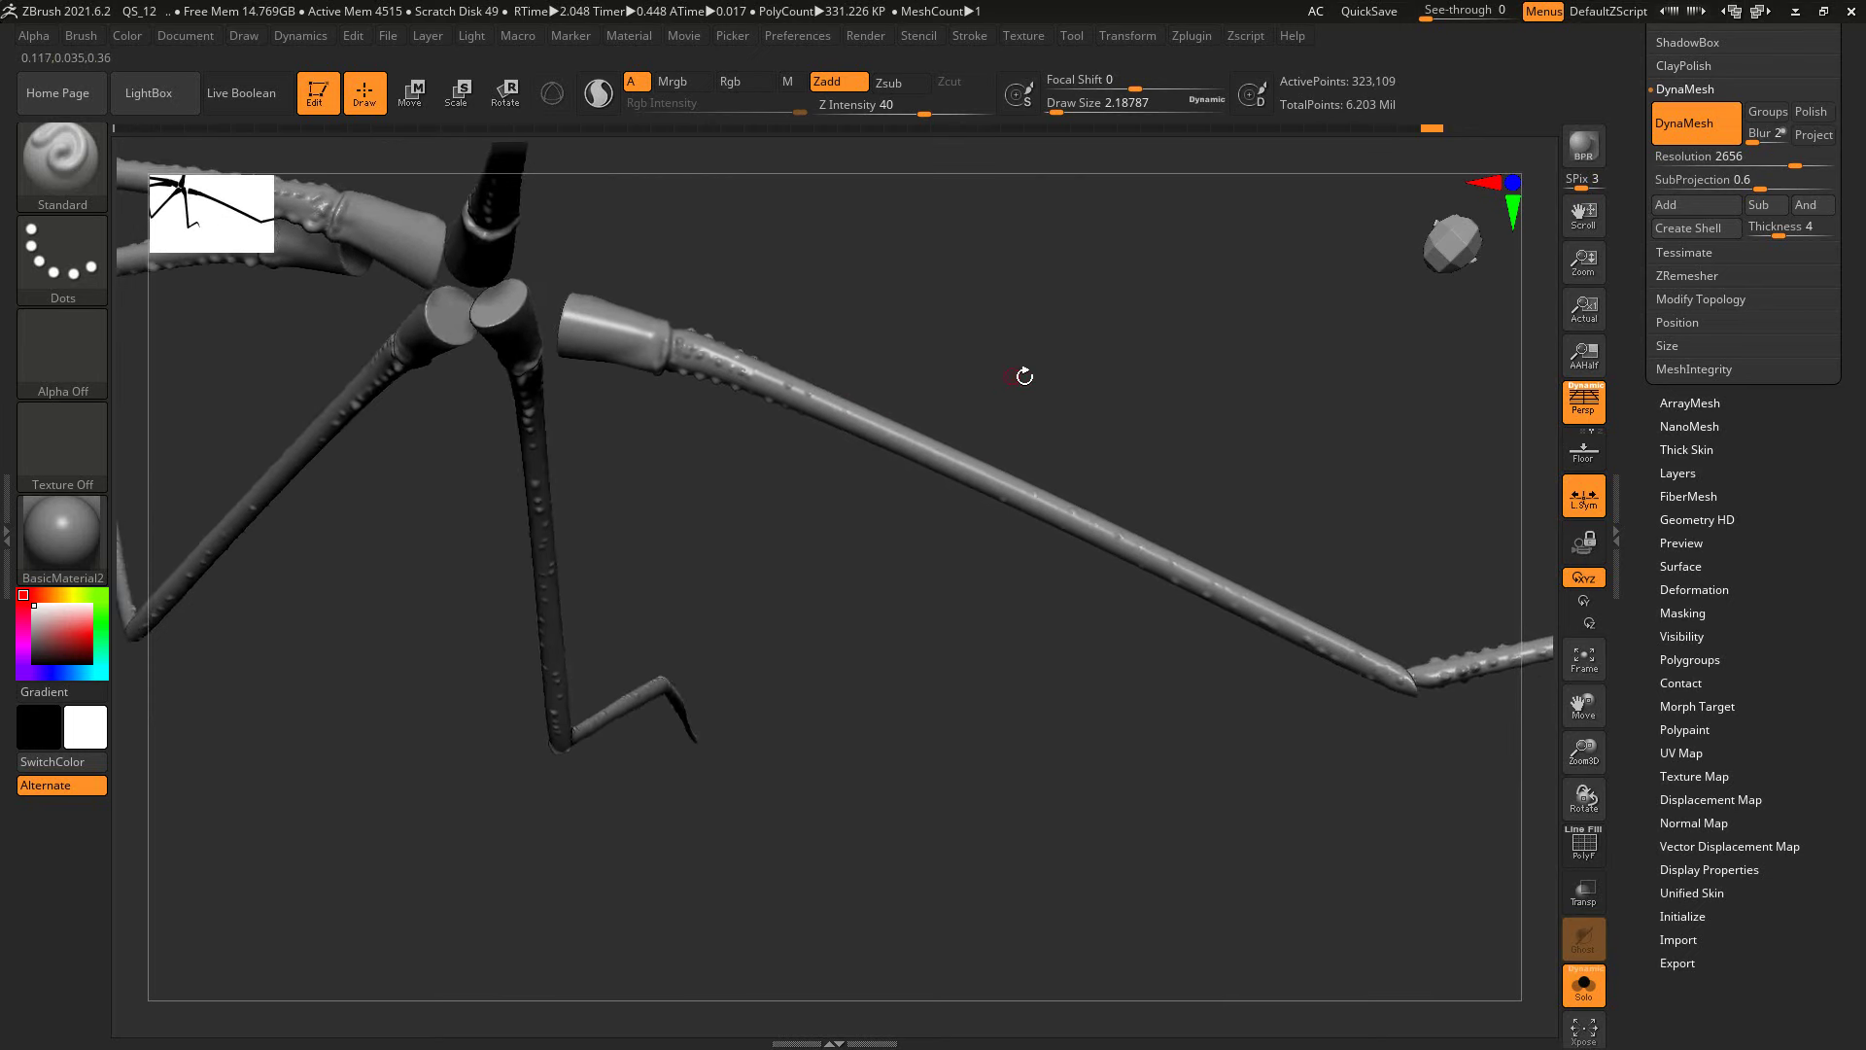
{"action": "mouse_move", "coordinate": [977, 462]}
{"action": "left_mouse_down"}
{"action": "mouse_move", "coordinate": [1117, 669]}
{"action": "mouse_move", "coordinate": [1211, 545]}
{"action": "mouse_move", "coordinate": [1205, 471]}
{"action": "mouse_move", "coordinate": [1234, 408]}
{"action": "left_mouse_up"}
{"action": "key", "text": "ctrl+shift+s"}
{"action": "mouse_move", "coordinate": [1223, 822]}
{"action": "left_mouse_down"}
{"action": "mouse_move", "coordinate": [1244, 740]}
{"action": "mouse_move", "coordinate": [1167, 758]}
{"action": "mouse_move", "coordinate": [1145, 879]}
{"action": "mouse_move", "coordinate": [1073, 696]}
{"action": "mouse_move", "coordinate": [820, 871]}
{"action": "mouse_move", "coordinate": [940, 623]}
{"action": "left_mouse_up"}
Step: Select the eye subtool, orbit around the dotted thorax, then select the wing mesh (Subtool 6)
{"action": "left_click", "coordinate": [1073, 696], "text": "alt"}
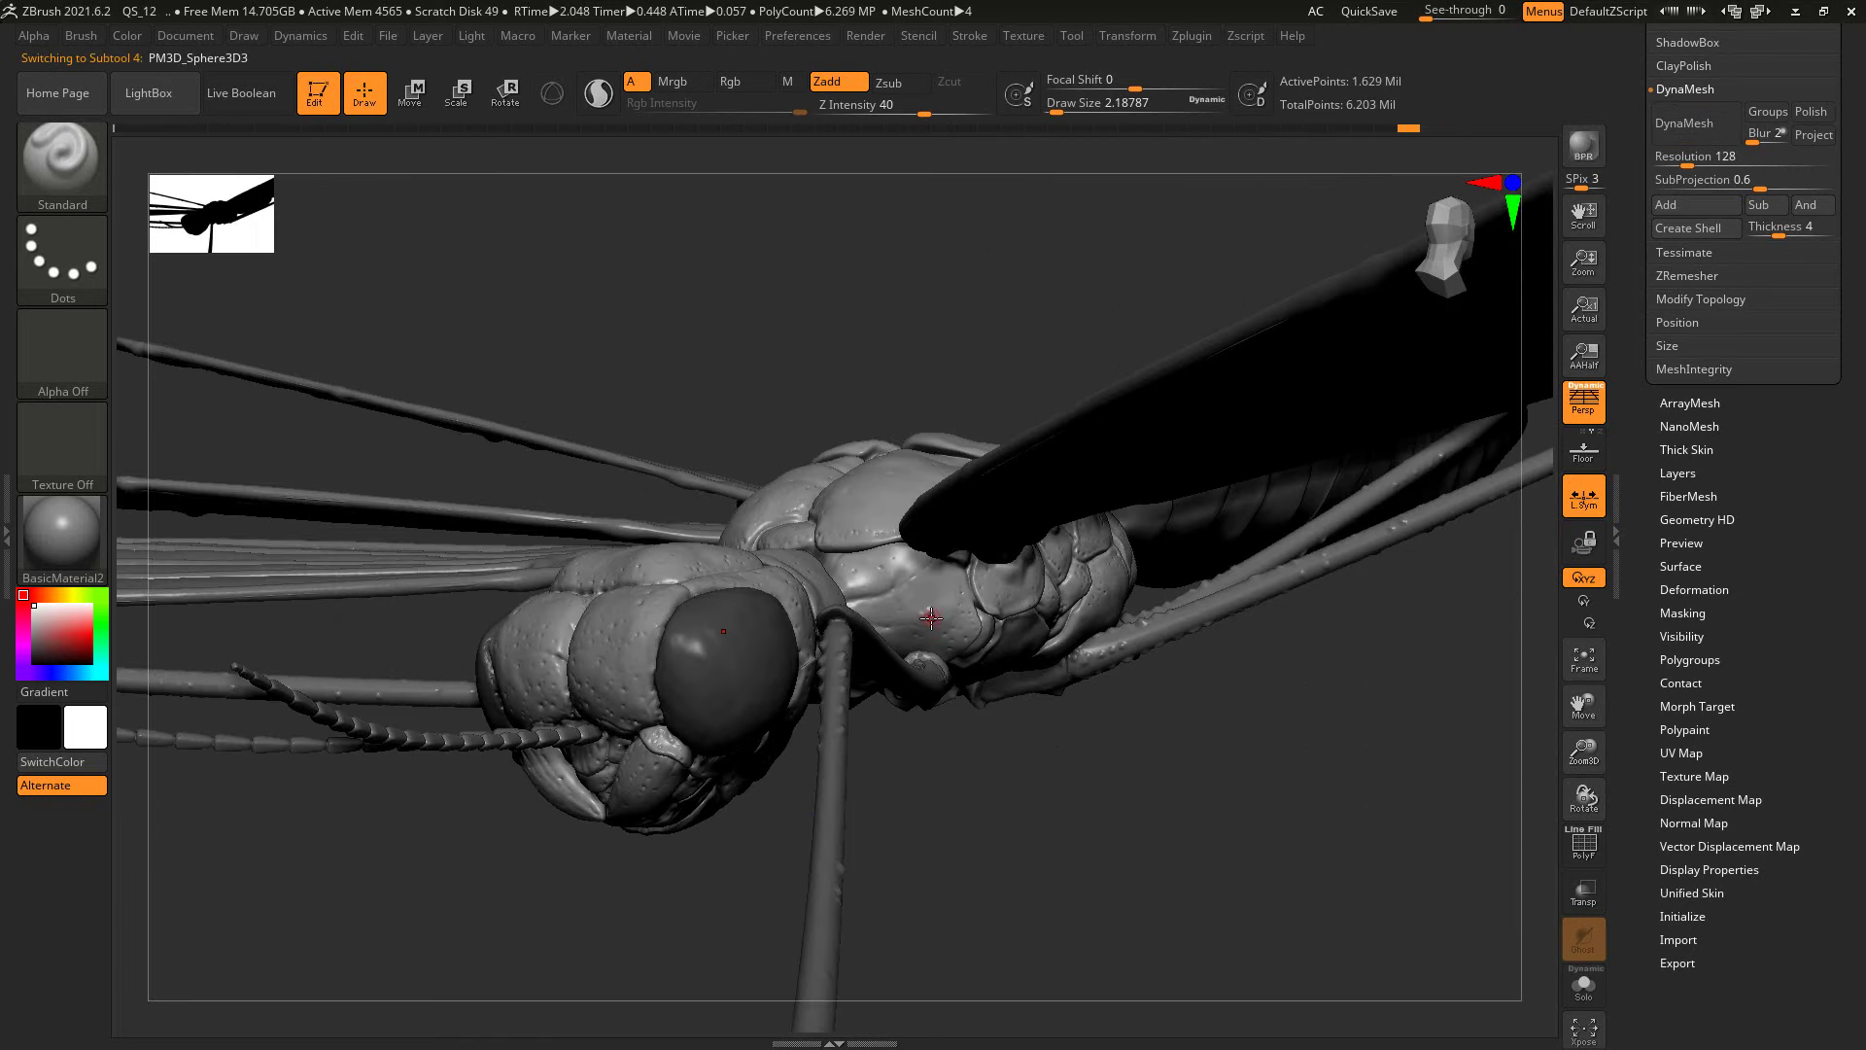
{"action": "right_click_drag", "start_coordinate": [925, 611], "coordinate": [963, 612]}
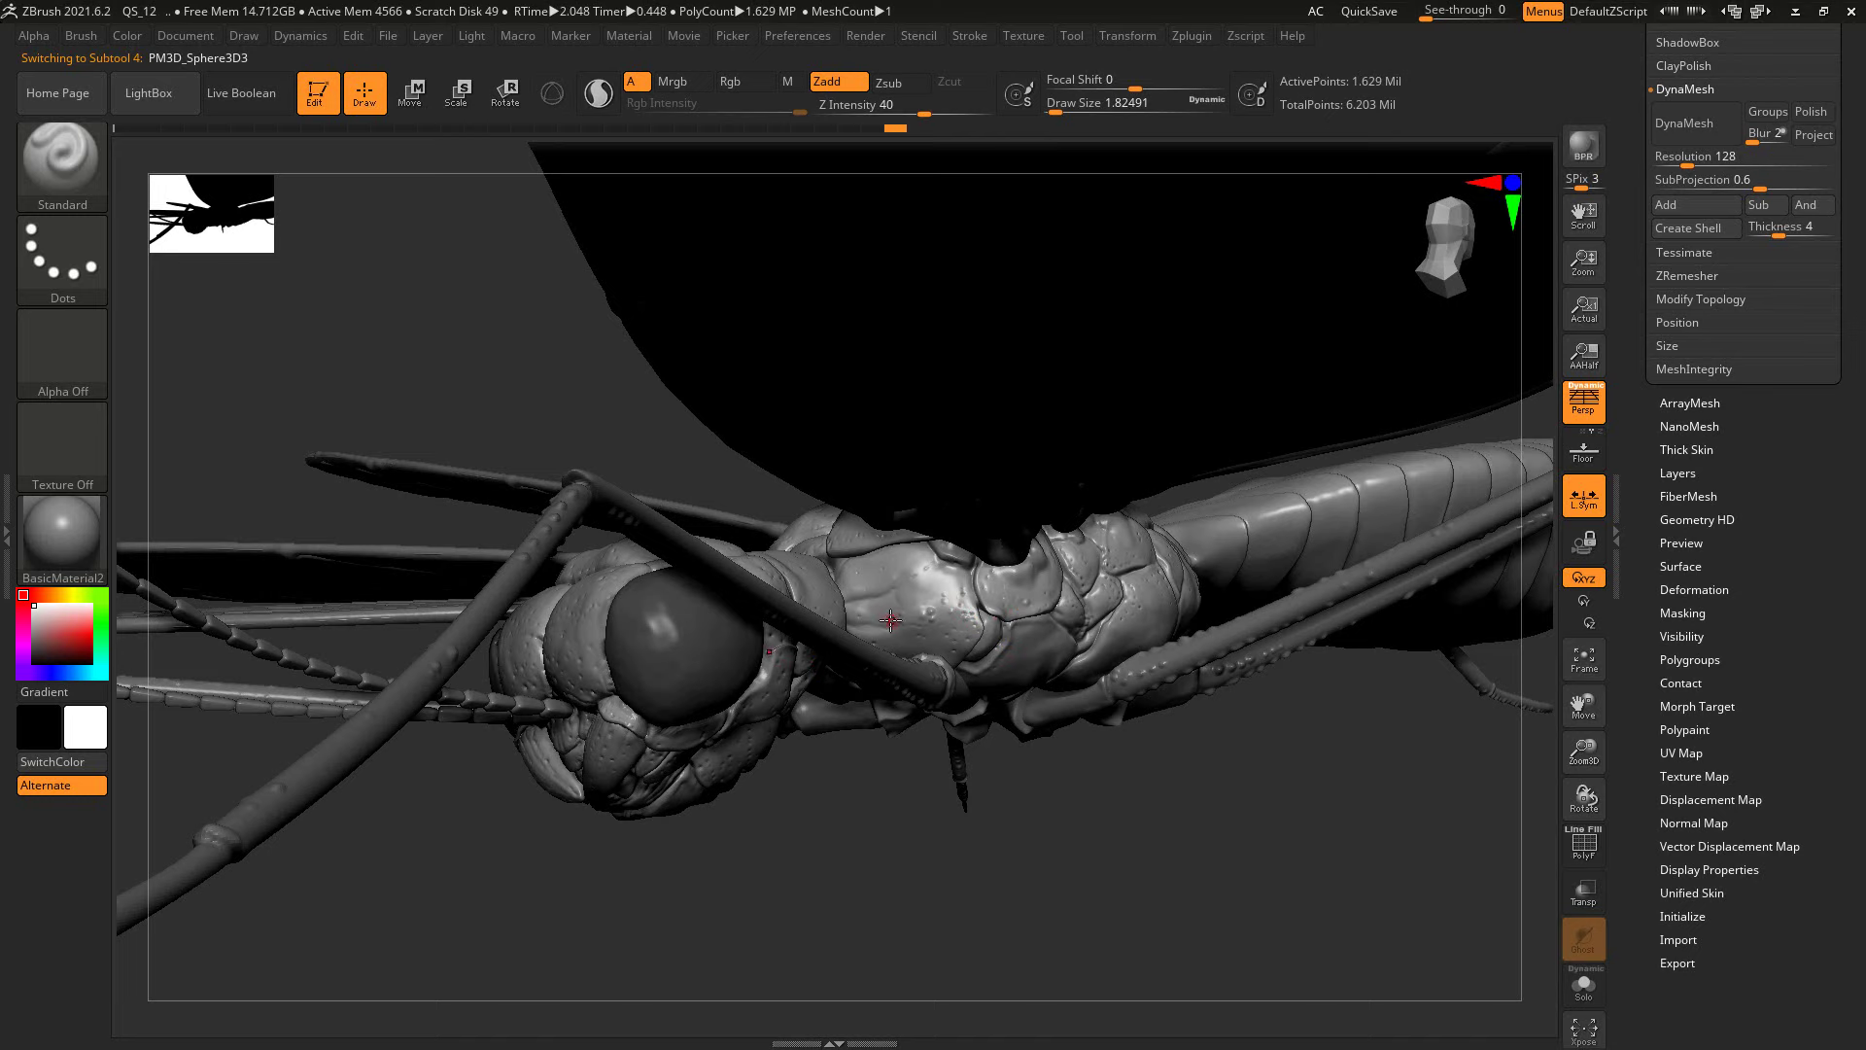
{"action": "mouse_move", "coordinate": [924, 785]}
{"action": "right_mouse_down"}
{"action": "mouse_move", "coordinate": [945, 837]}
{"action": "mouse_move", "coordinate": [876, 589]}
{"action": "right_mouse_up"}
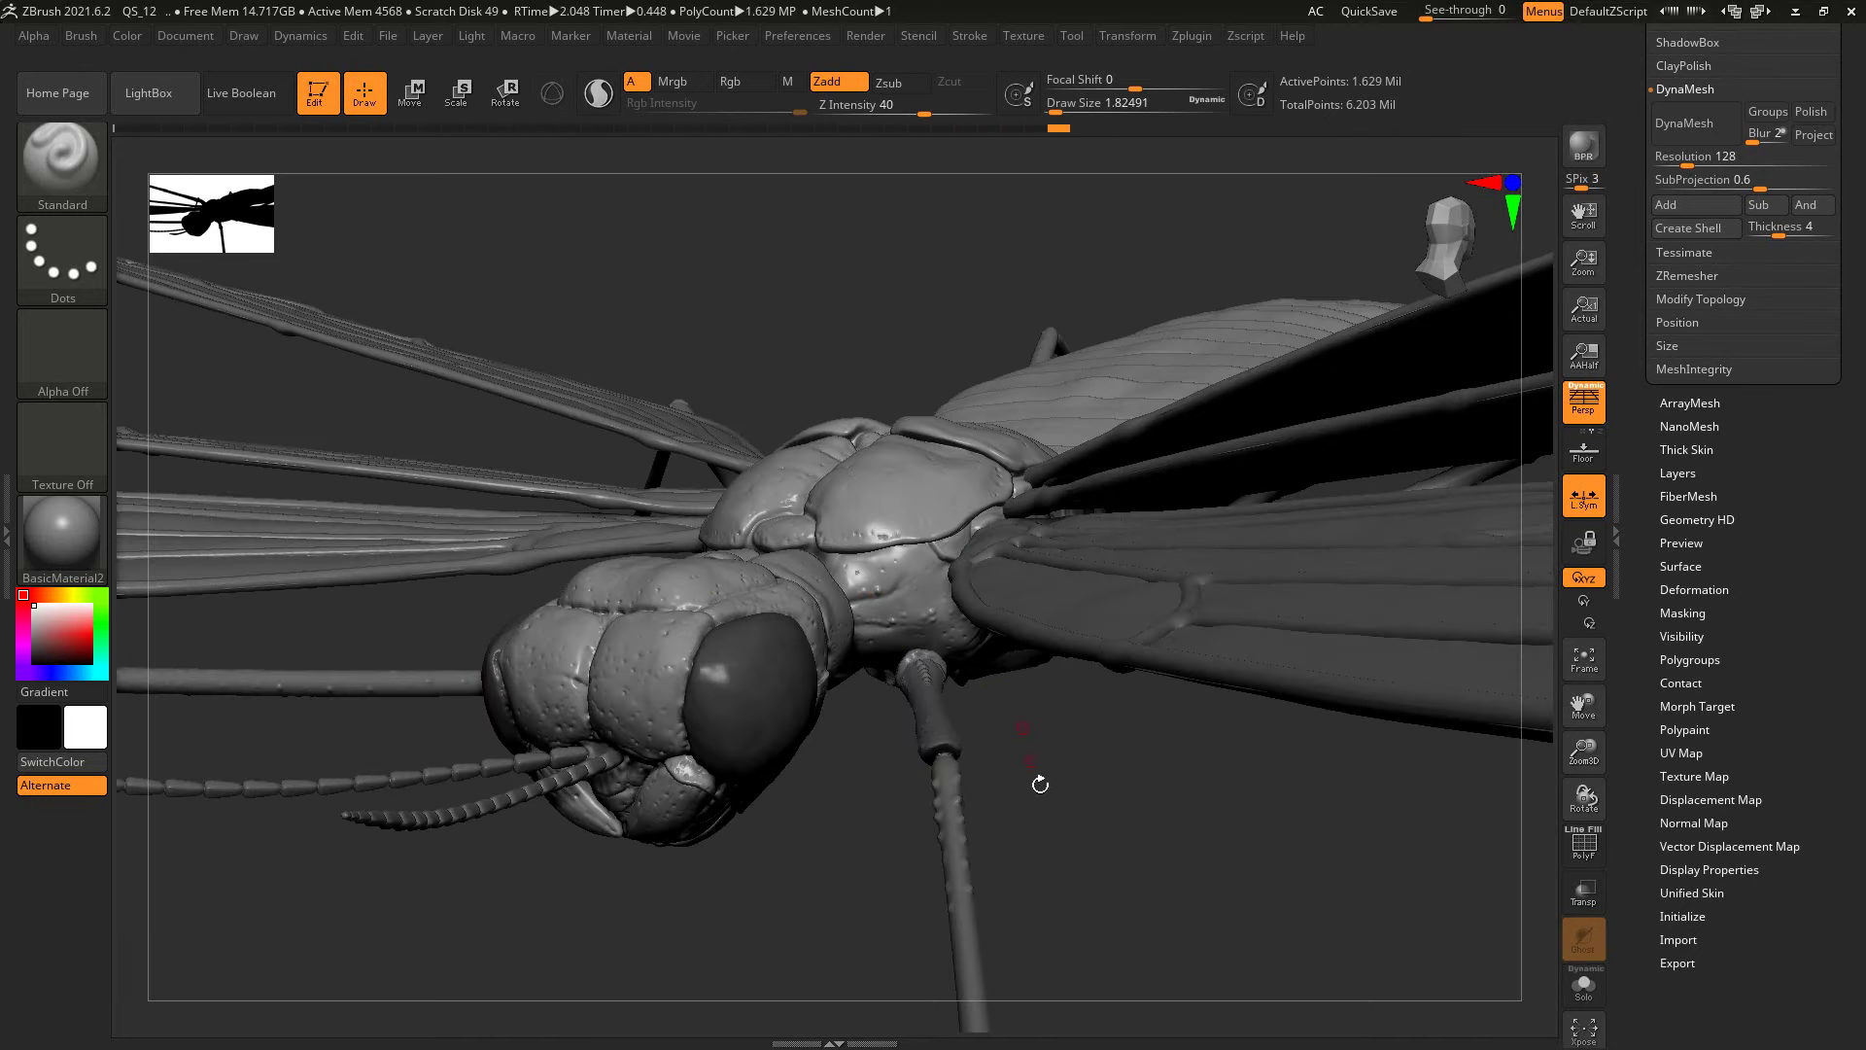
{"action": "mouse_move", "coordinate": [1041, 778]}
{"action": "right_mouse_down"}
{"action": "mouse_move", "coordinate": [954, 528]}
{"action": "mouse_move", "coordinate": [881, 568]}
{"action": "right_mouse_up"}
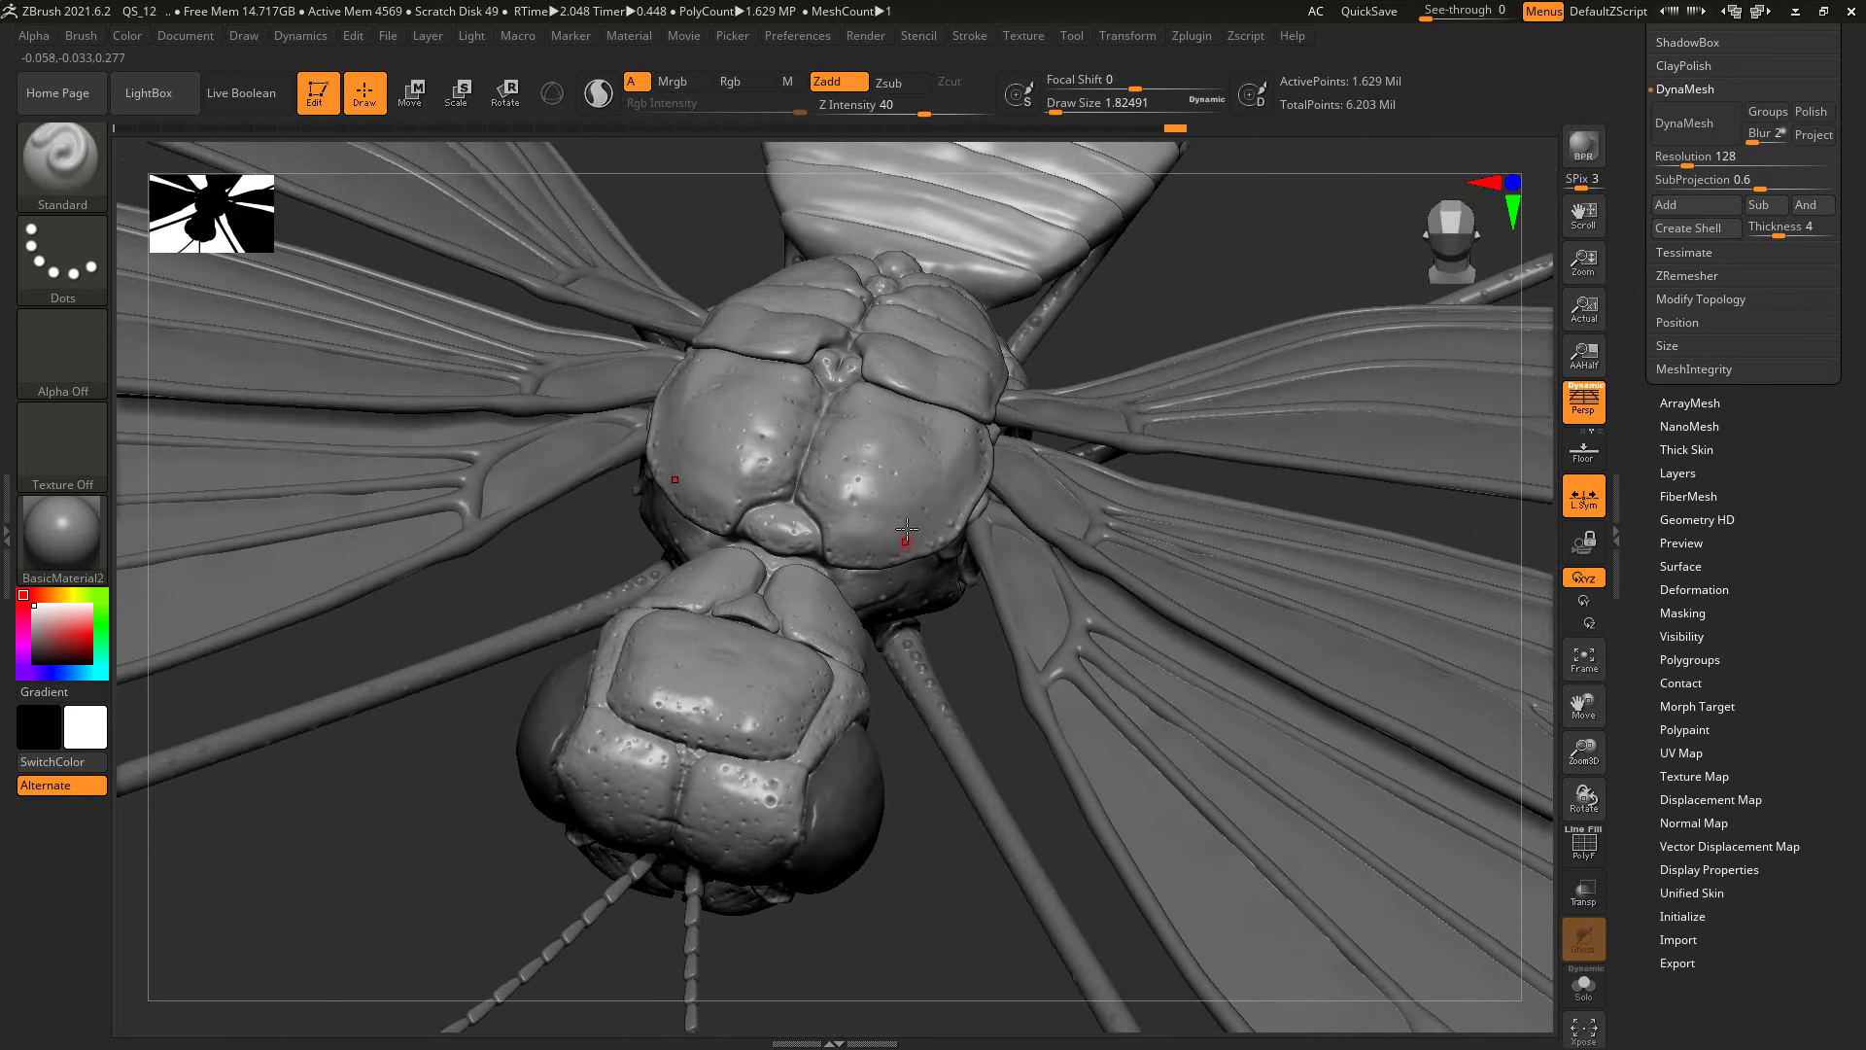
{"action": "right_click_drag", "start_coordinate": [1107, 346], "coordinate": [998, 481]}
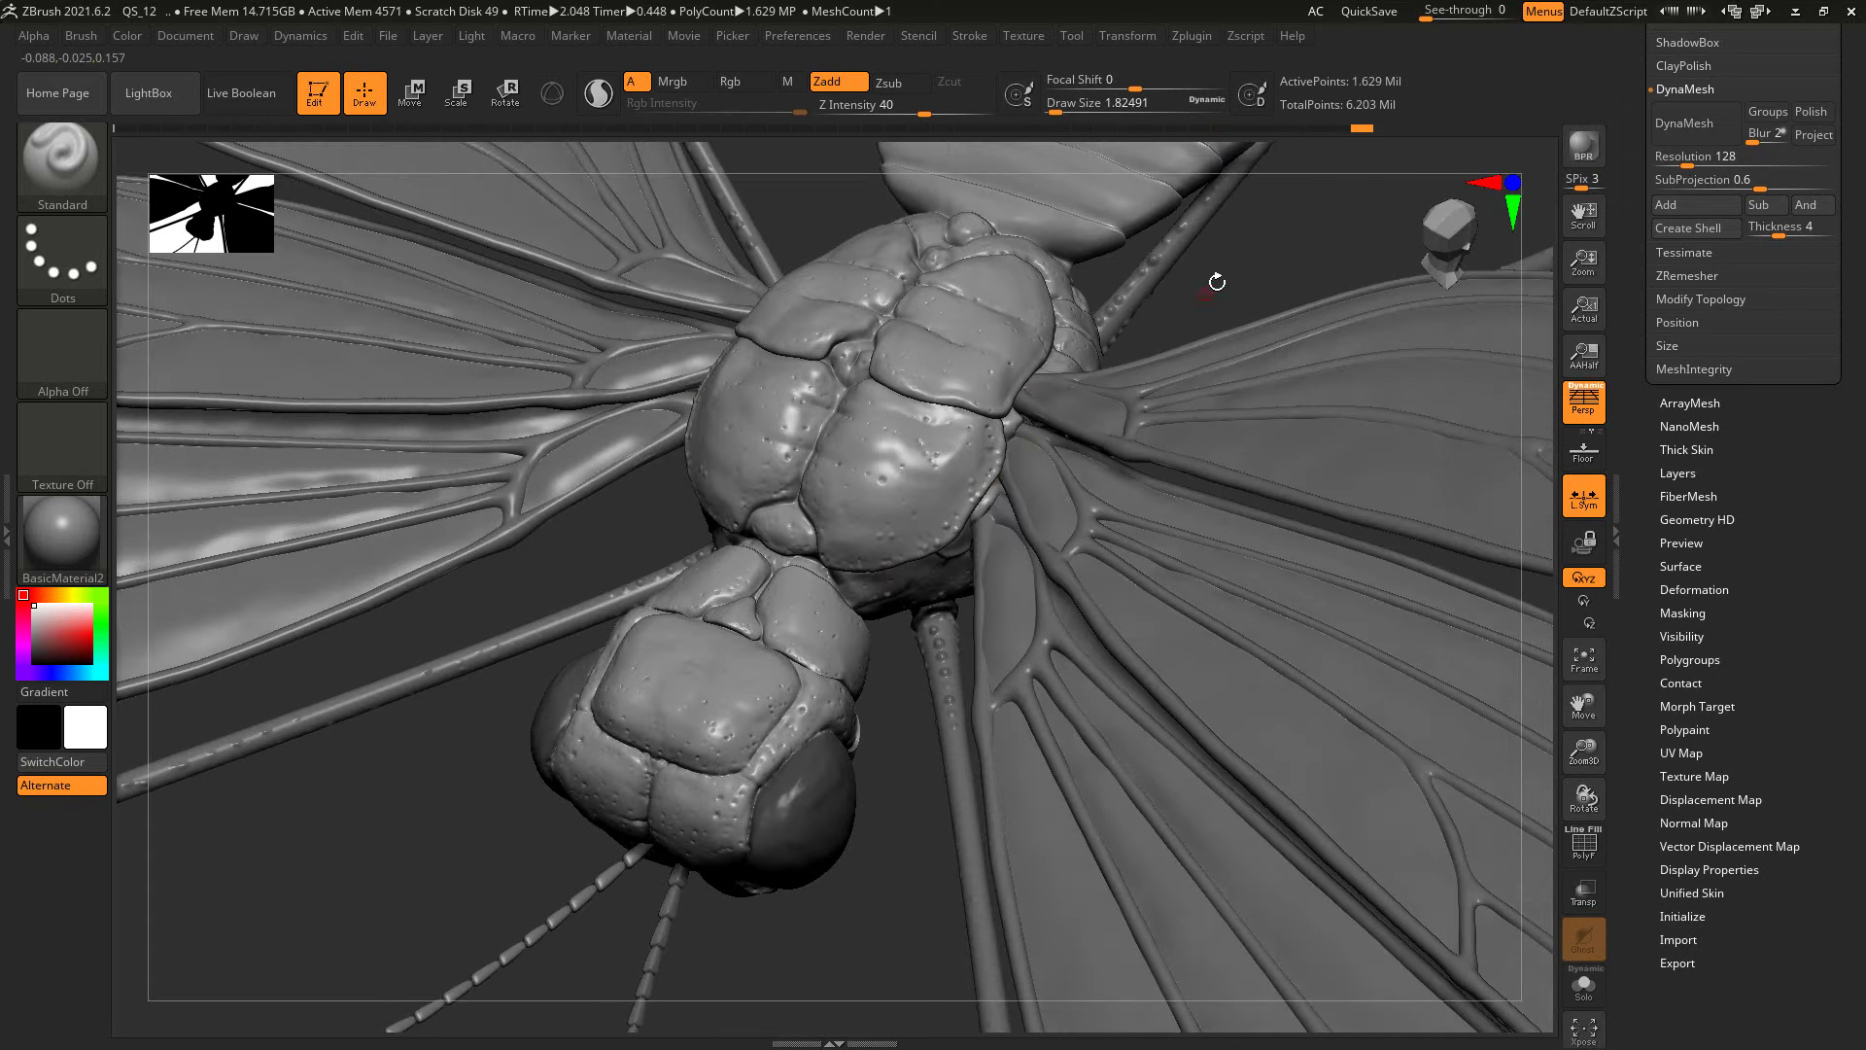
{"action": "mouse_move", "coordinate": [1213, 279]}
{"action": "right_mouse_down"}
{"action": "mouse_move", "coordinate": [945, 464]}
{"action": "mouse_move", "coordinate": [958, 448]}
{"action": "mouse_move", "coordinate": [922, 449]}
{"action": "right_mouse_up"}
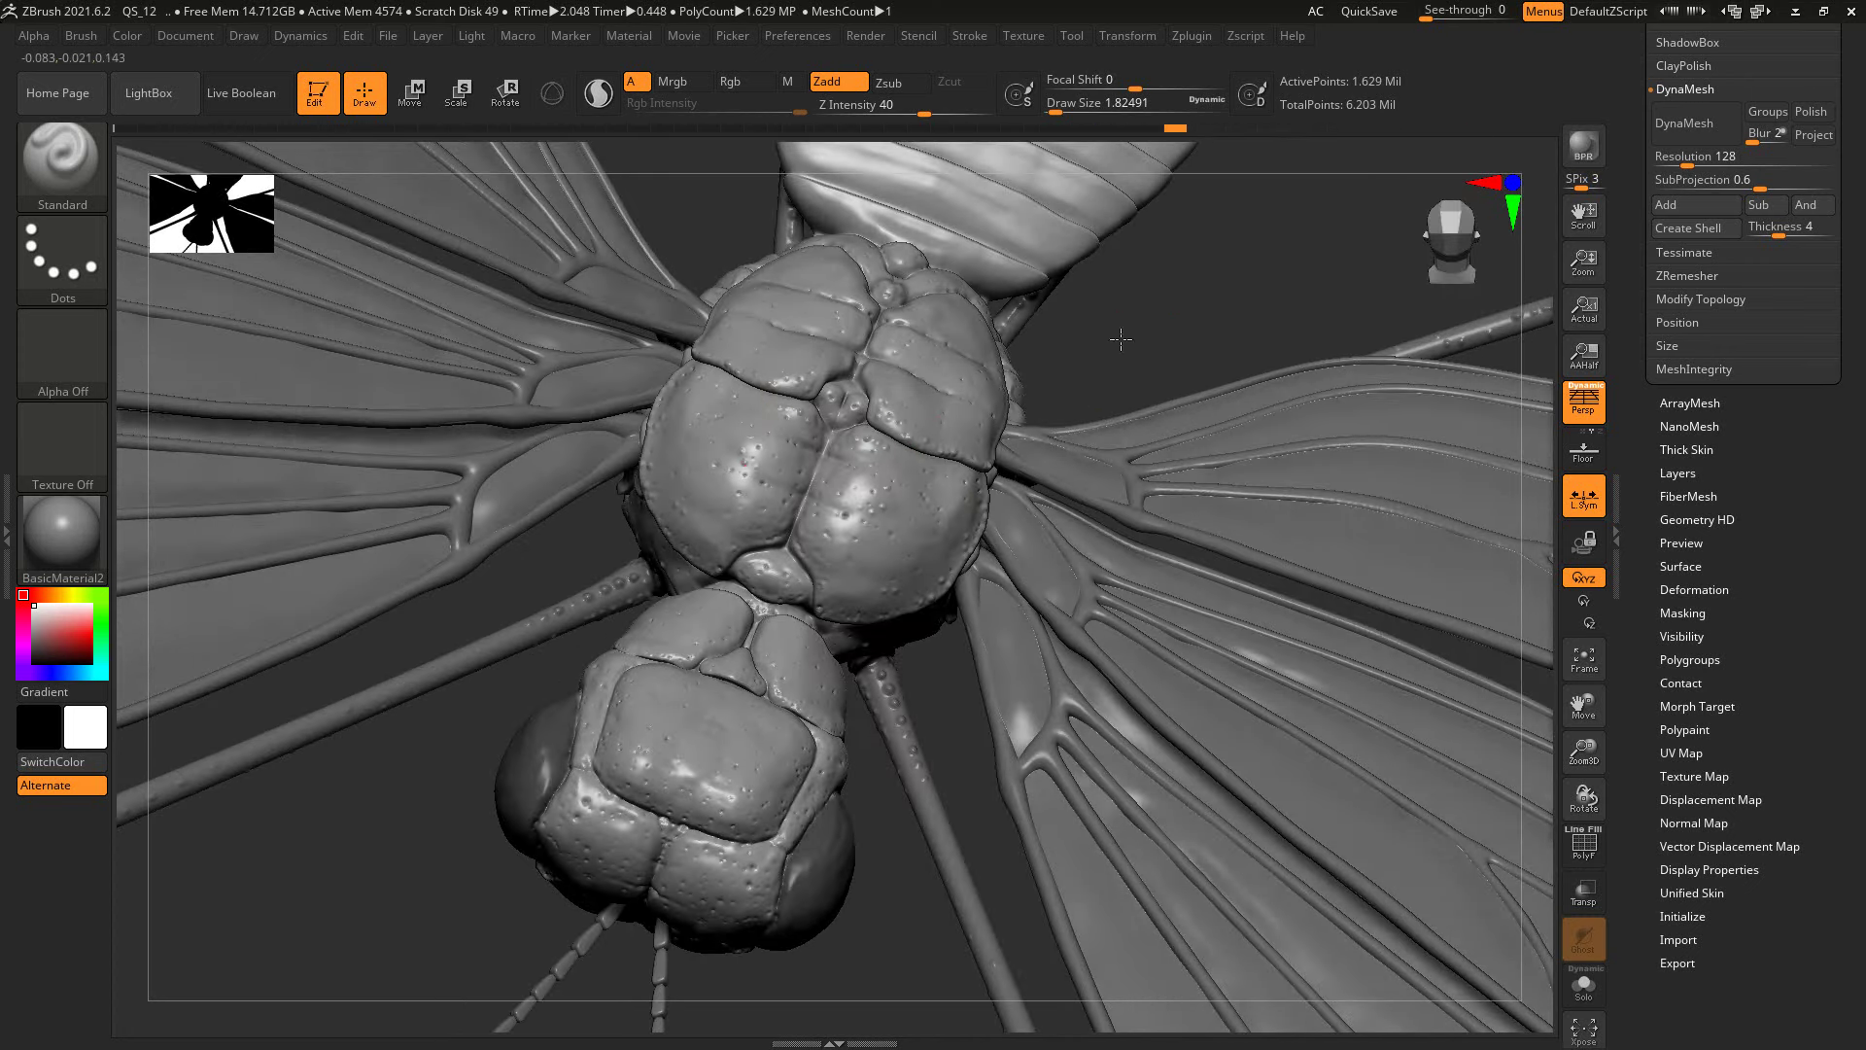
{"action": "left_click_drag", "start_coordinate": [1121, 338], "coordinate": [888, 473]}
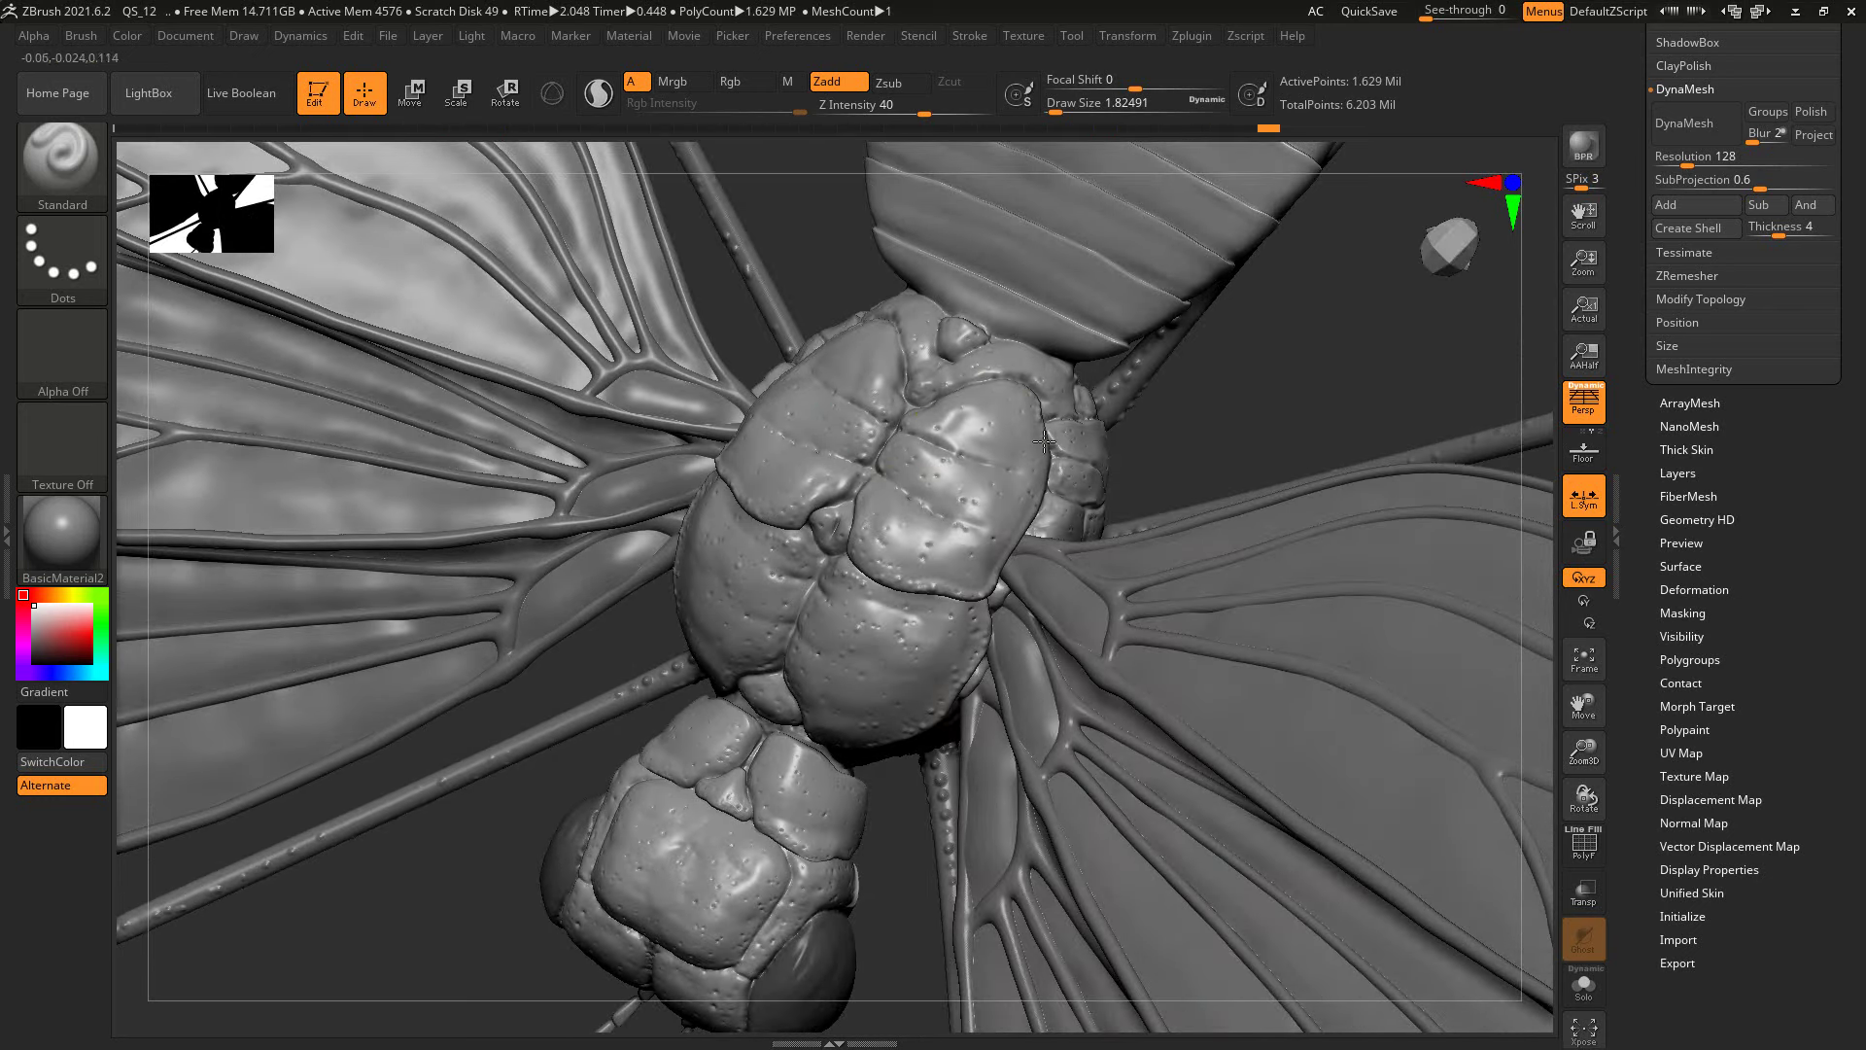
{"action": "right_click_drag", "start_coordinate": [1045, 443], "coordinate": [1053, 477]}
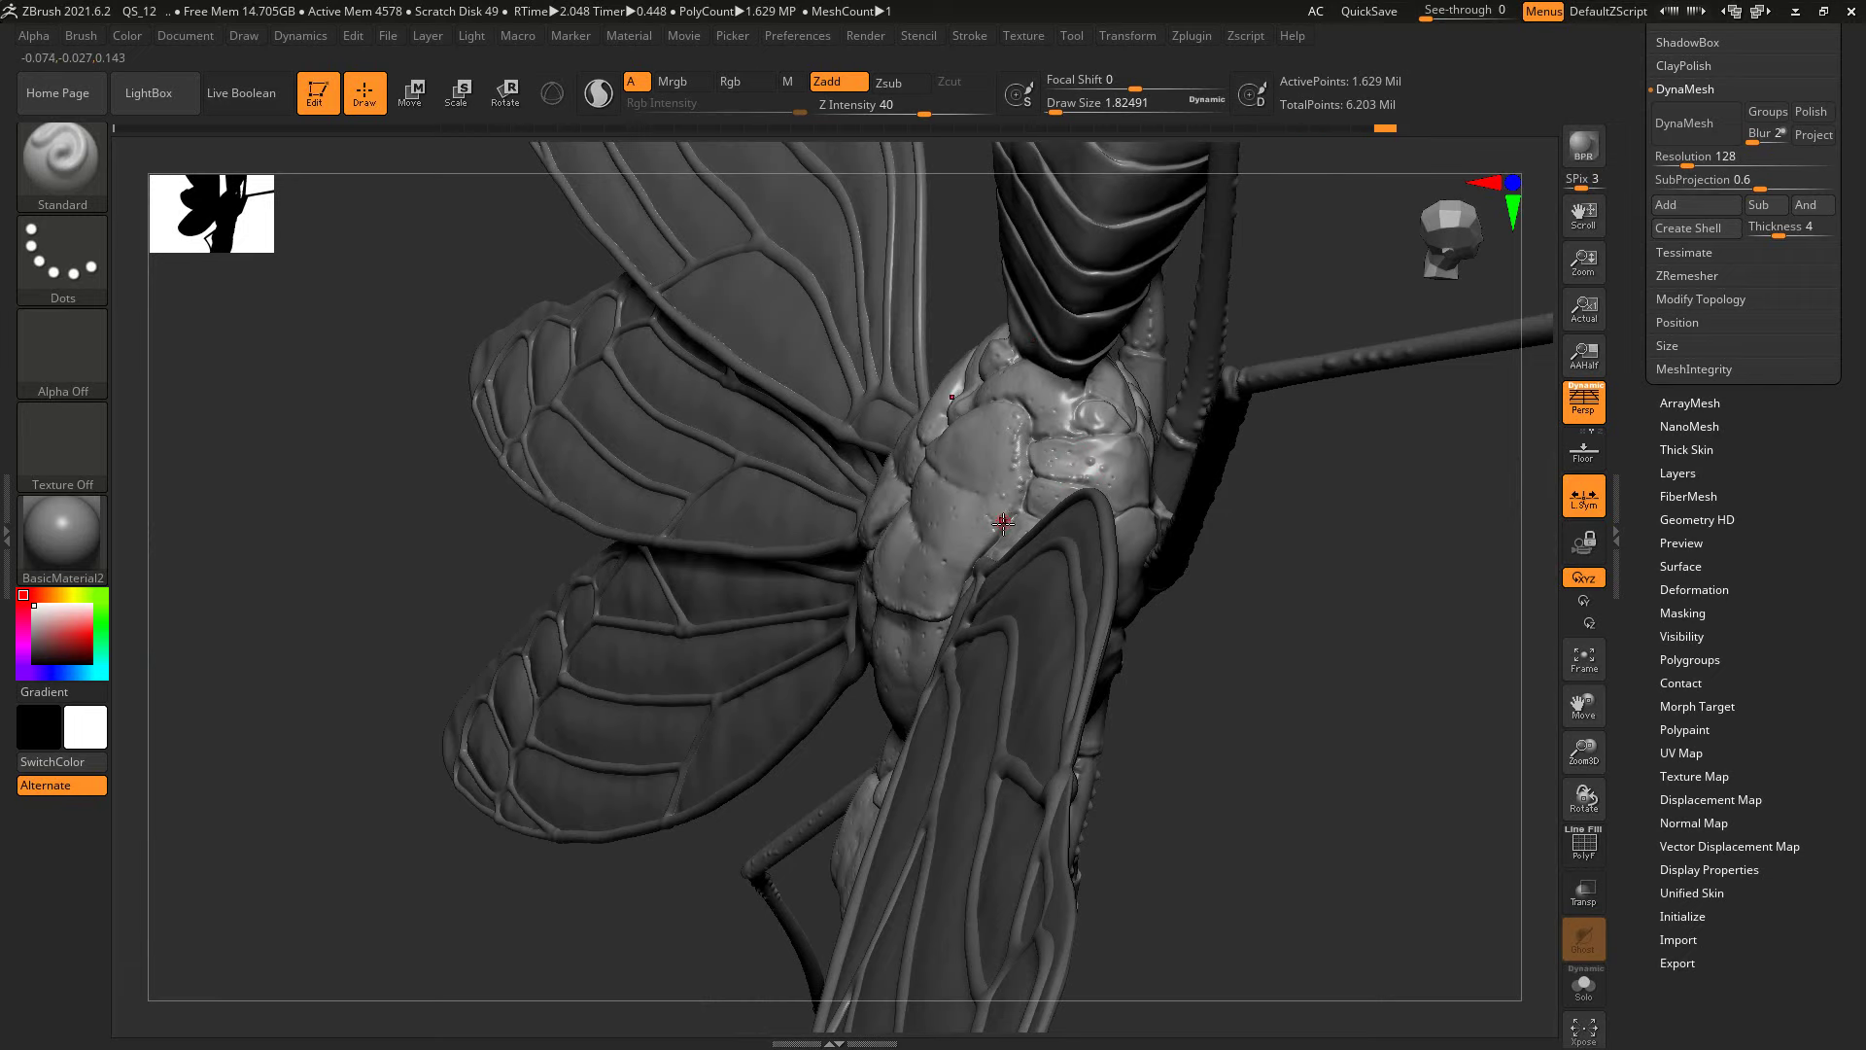
{"action": "mouse_move", "coordinate": [1003, 522]}
{"action": "right_mouse_down"}
{"action": "mouse_move", "coordinate": [1112, 684]}
{"action": "mouse_move", "coordinate": [1171, 671]}
{"action": "mouse_move", "coordinate": [1175, 637]}
{"action": "mouse_move", "coordinate": [1168, 737]}
{"action": "mouse_move", "coordinate": [1187, 679]}
{"action": "mouse_move", "coordinate": [1176, 566]}
{"action": "mouse_move", "coordinate": [1146, 633]}
{"action": "mouse_move", "coordinate": [1143, 579]}
{"action": "right_mouse_up"}
{"action": "left_click", "coordinate": [1176, 566], "text": "alt"}
Step: With a smaller brush, build up the wing vein near the body and smooth it symmetrically
{"action": "key", "text": "s"}
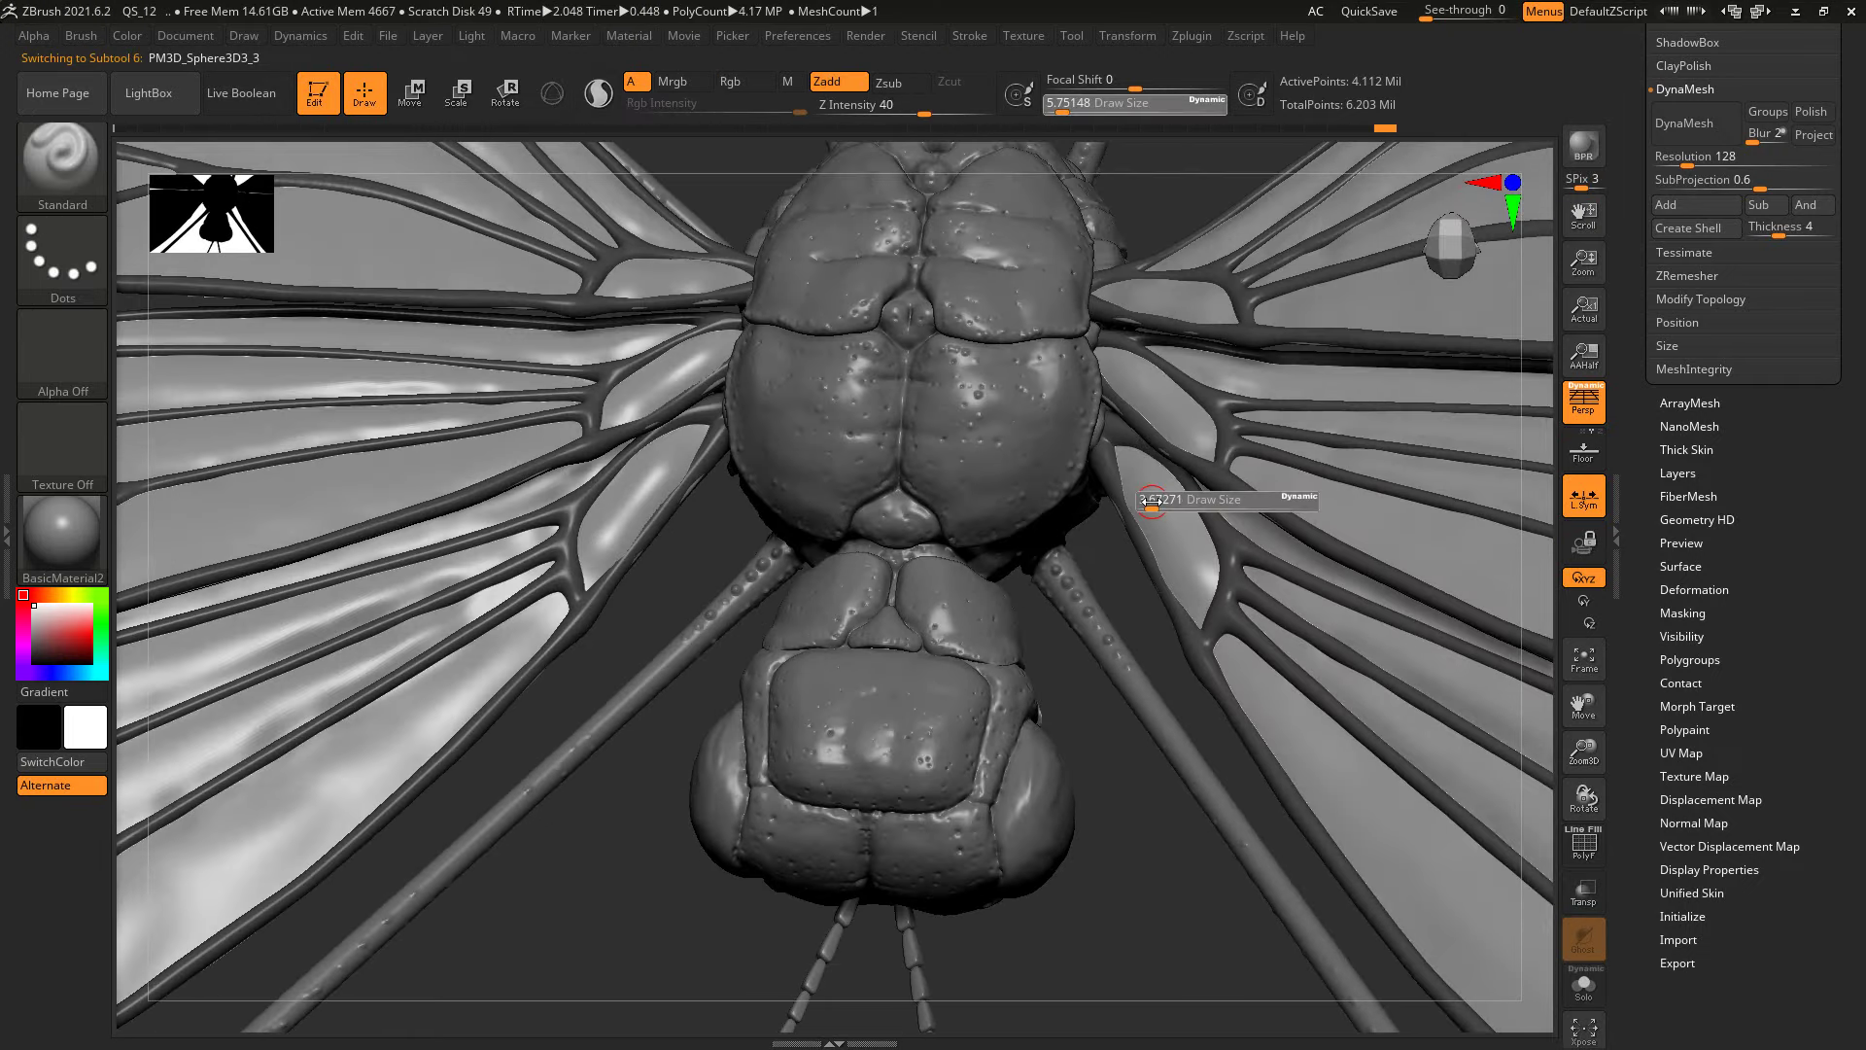
{"action": "left_click", "coordinate": [1139, 487]}
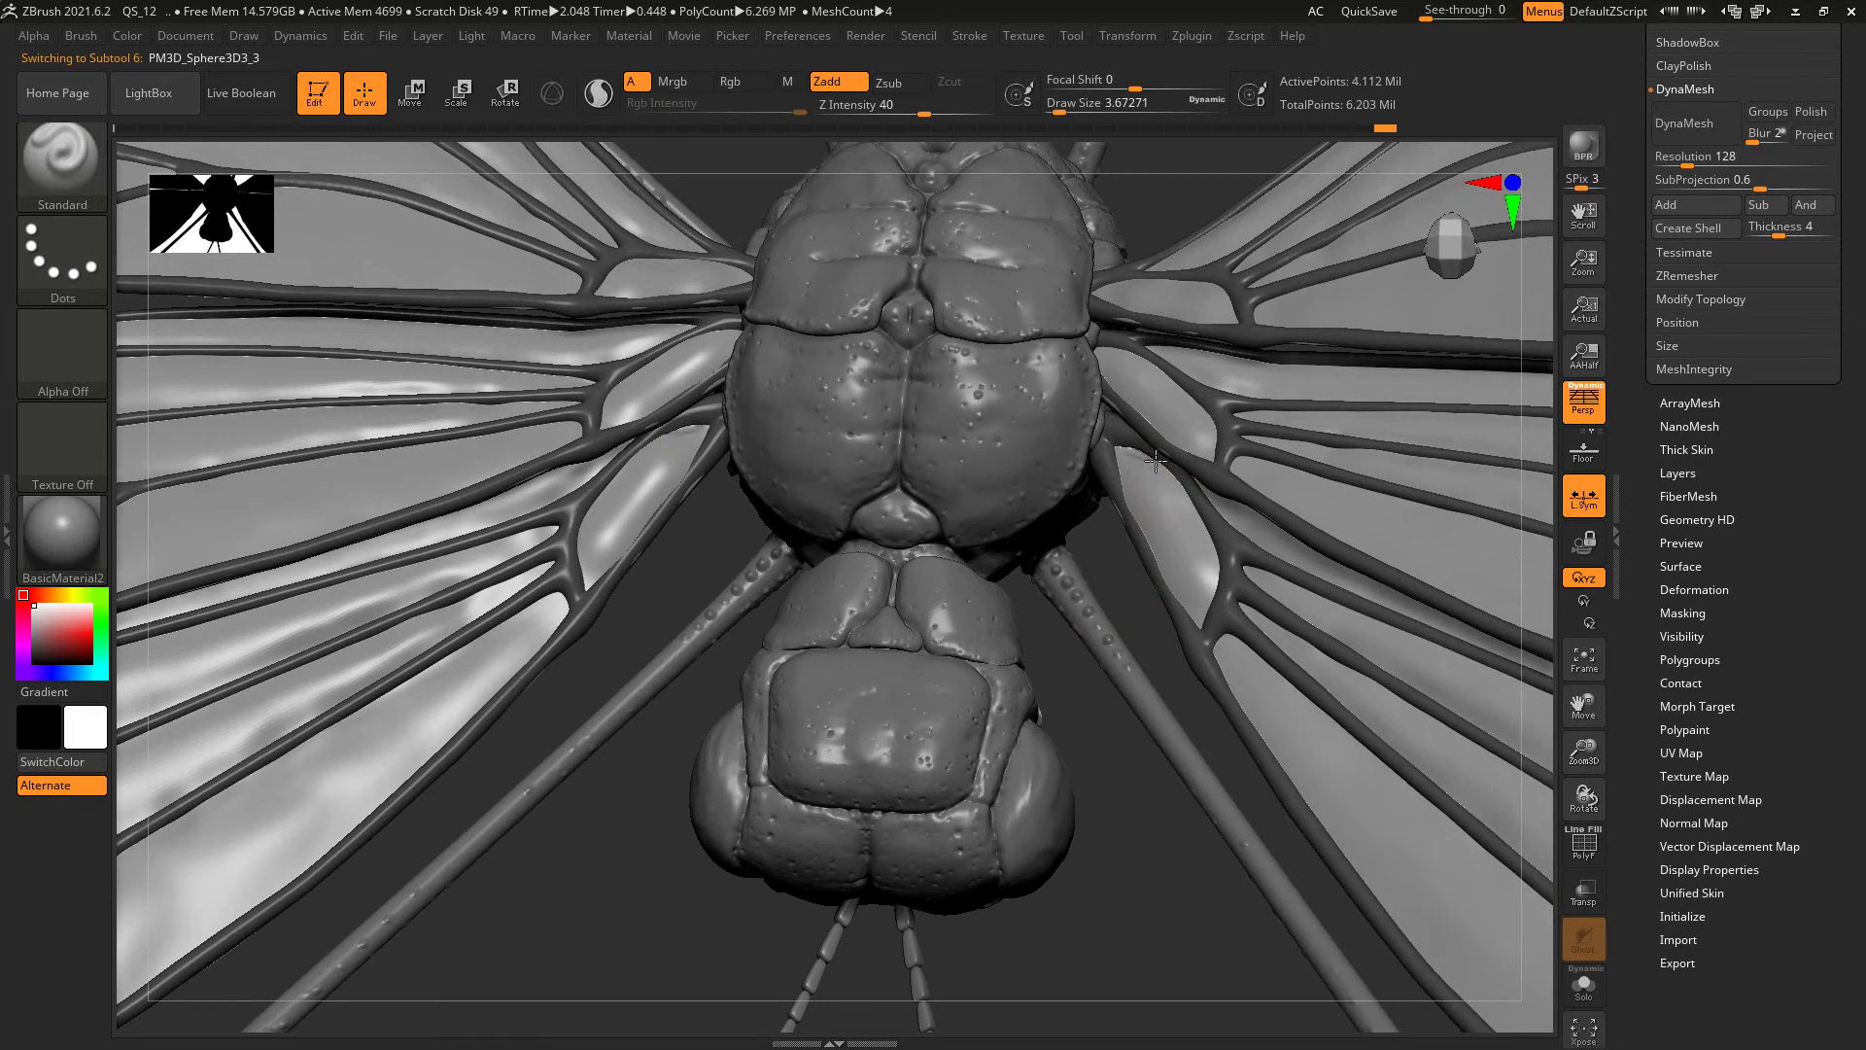
{"action": "left_click_drag", "start_coordinate": [1123, 451], "coordinate": [1211, 574]}
{"action": "key", "text": "shift"}
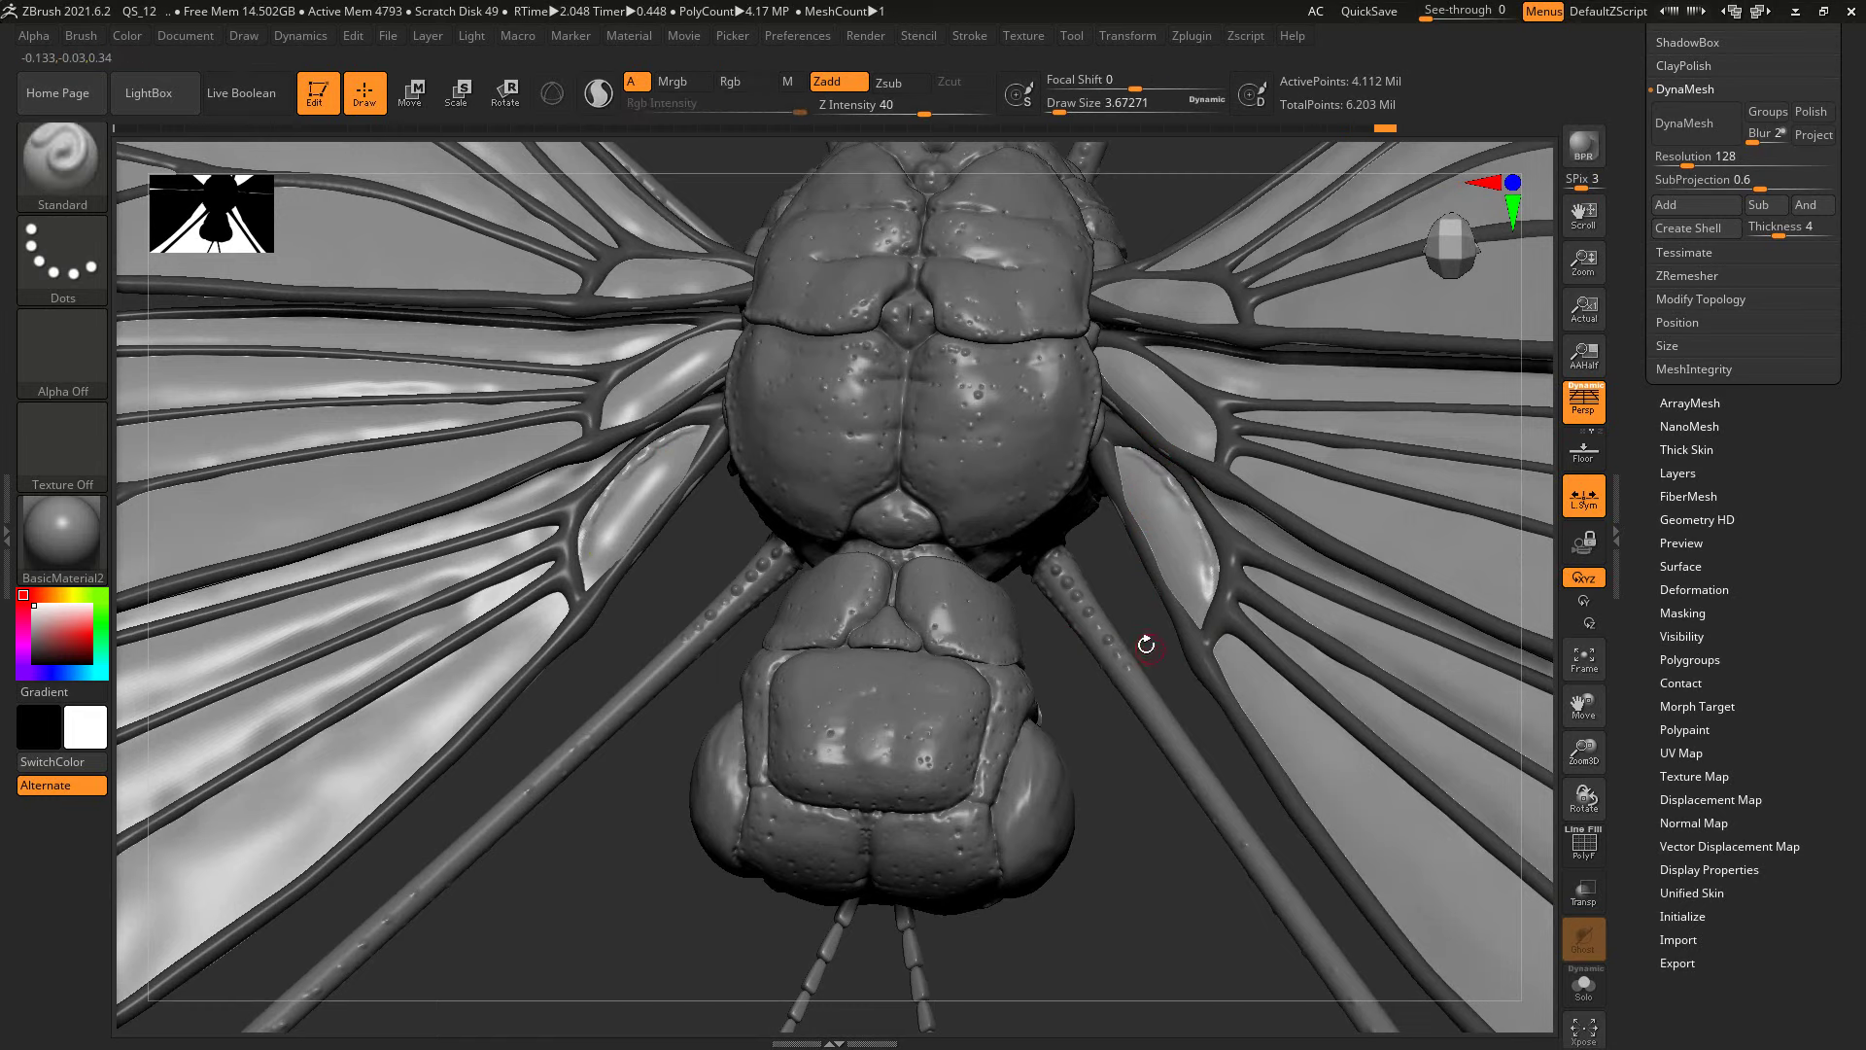
{"action": "right_click_drag", "start_coordinate": [1145, 646], "coordinate": [1138, 488], "text": "ctrl"}
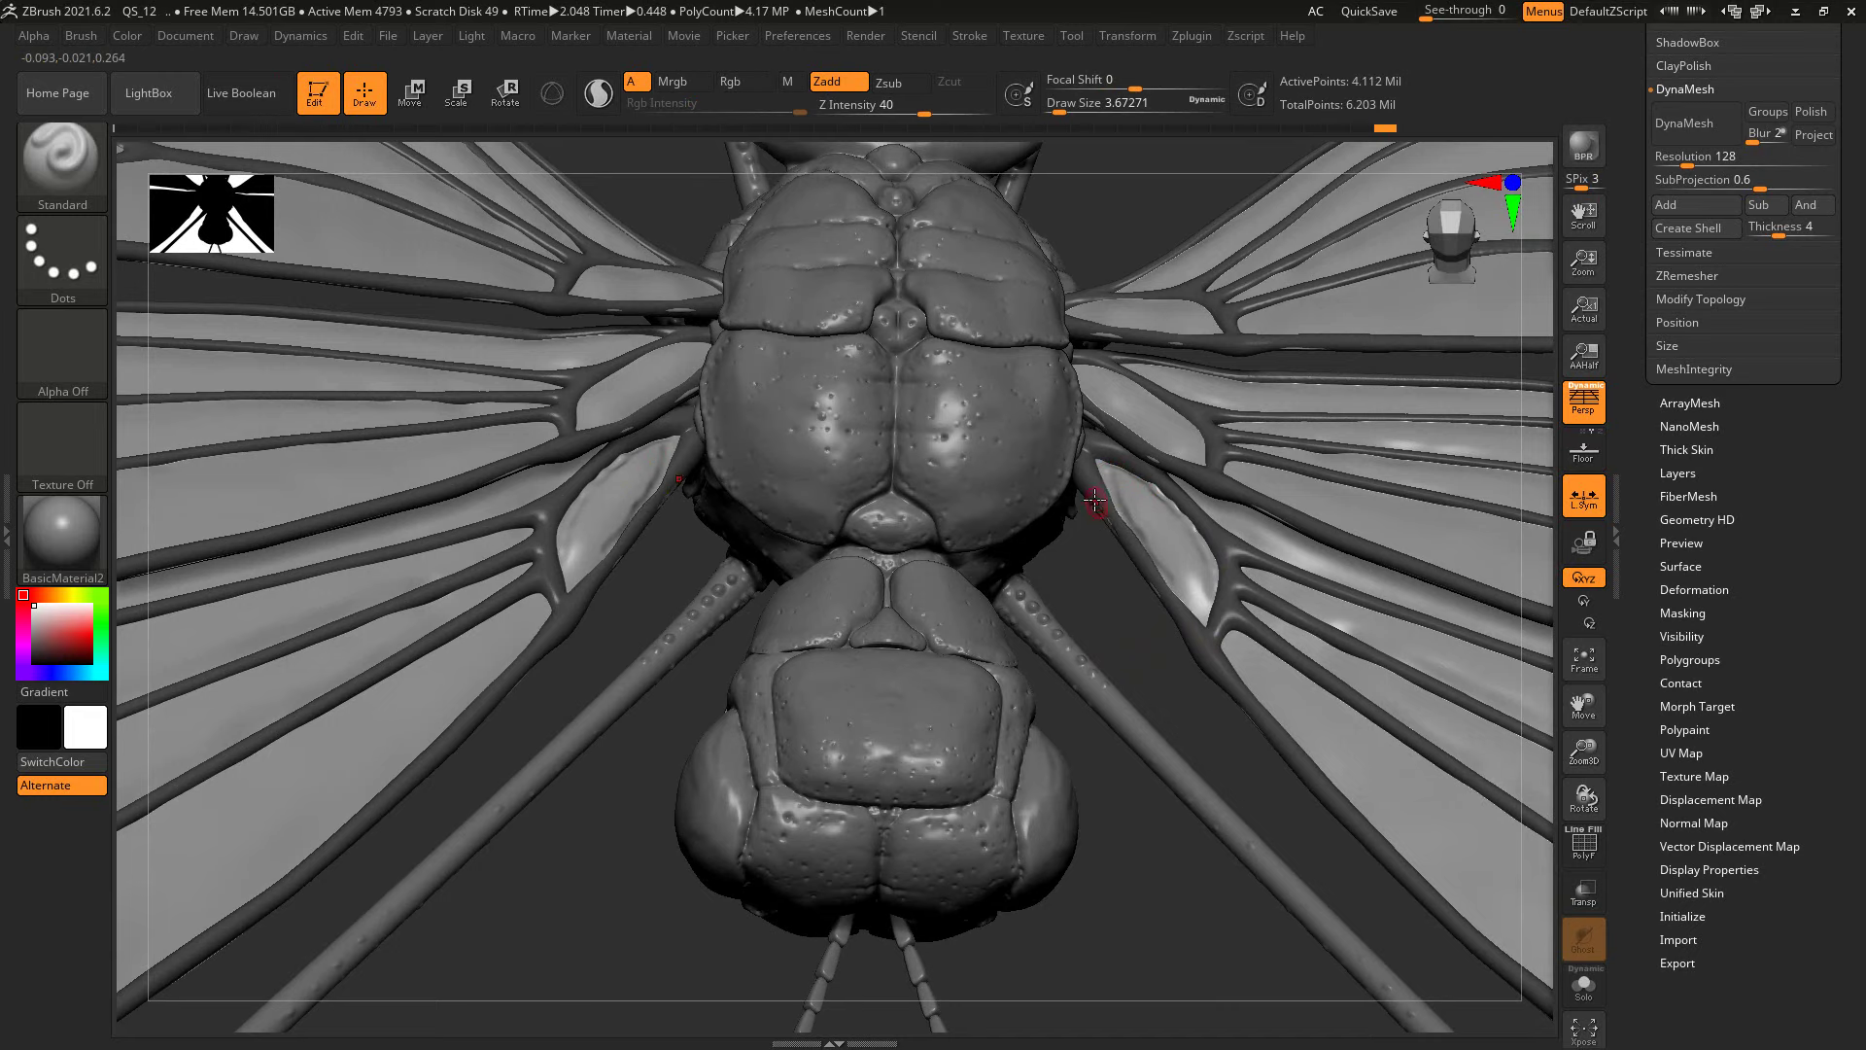
{"action": "mouse_move", "coordinate": [1168, 613]}
{"action": "right_mouse_down"}
{"action": "mouse_move", "coordinate": [1188, 610]}
{"action": "mouse_move", "coordinate": [1288, 714]}
{"action": "mouse_move", "coordinate": [1191, 457]}
{"action": "right_mouse_up"}
{"action": "key", "text": "shift"}
{"action": "key", "text": "shift"}
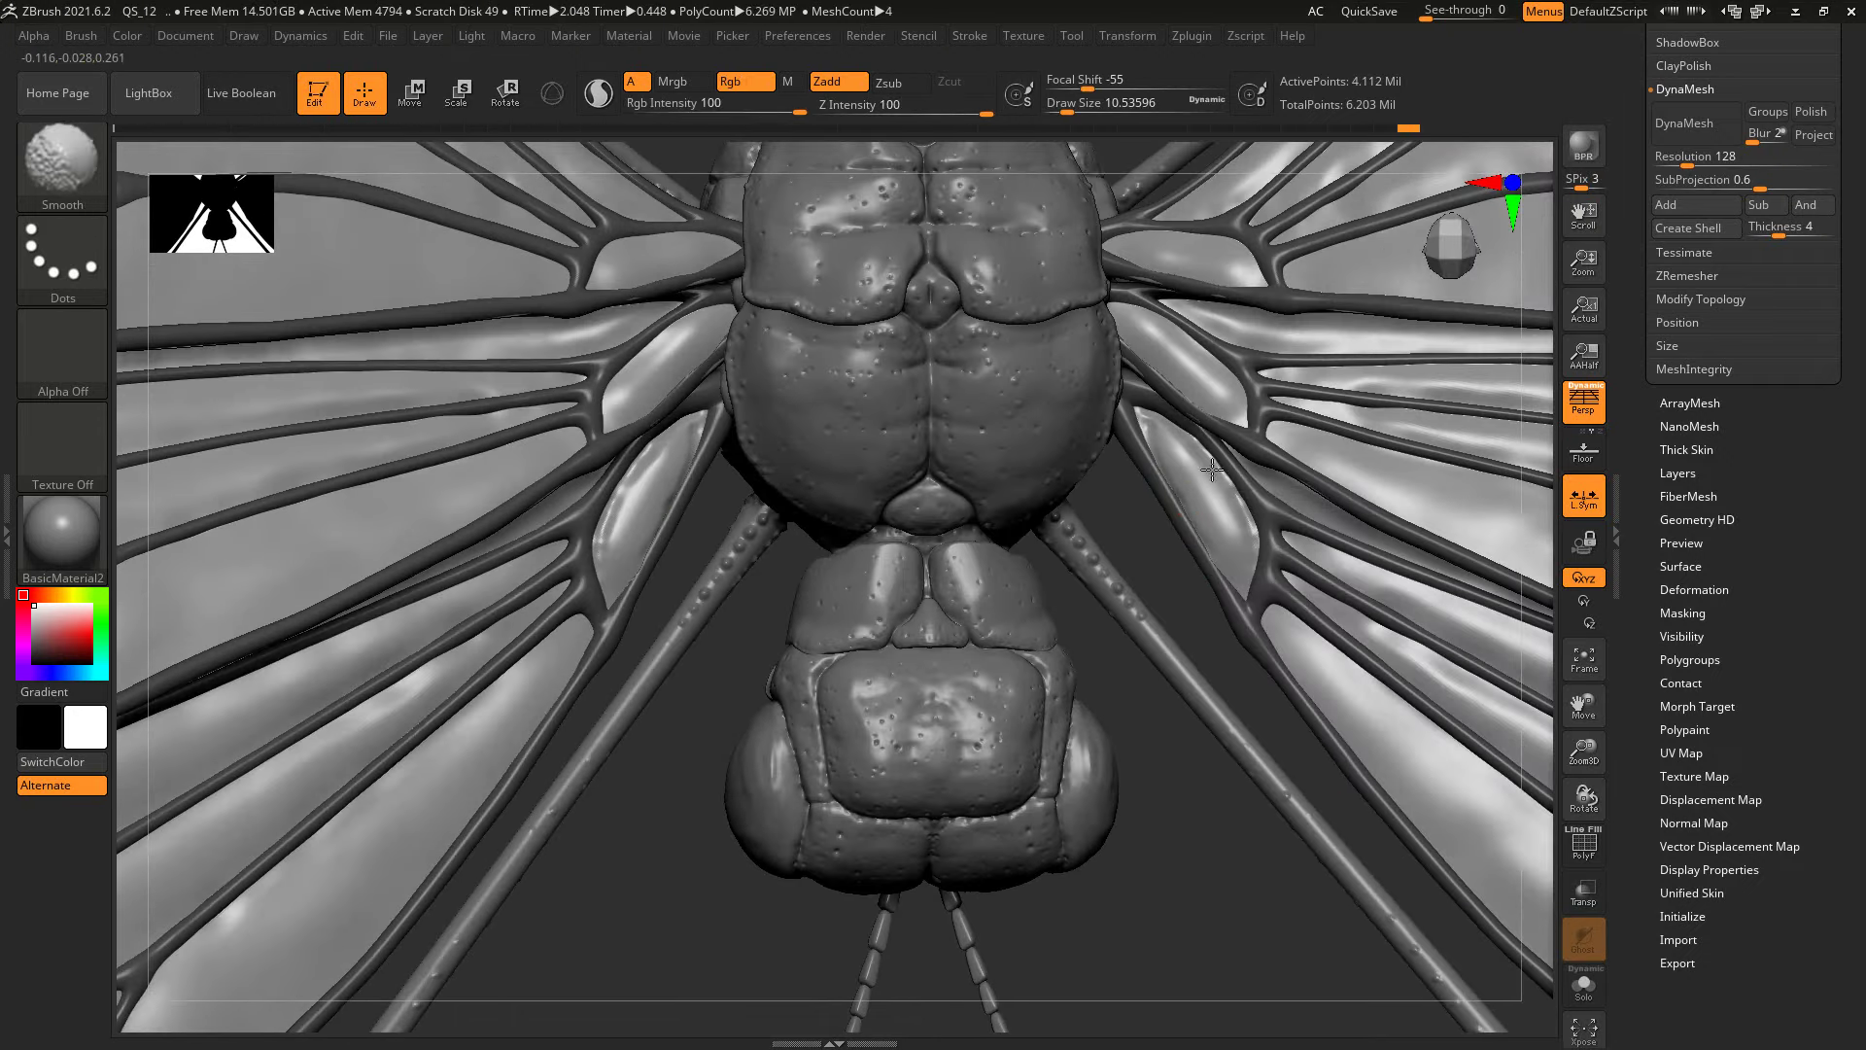
{"action": "right_click_drag", "start_coordinate": [1179, 584], "coordinate": [1200, 529]}
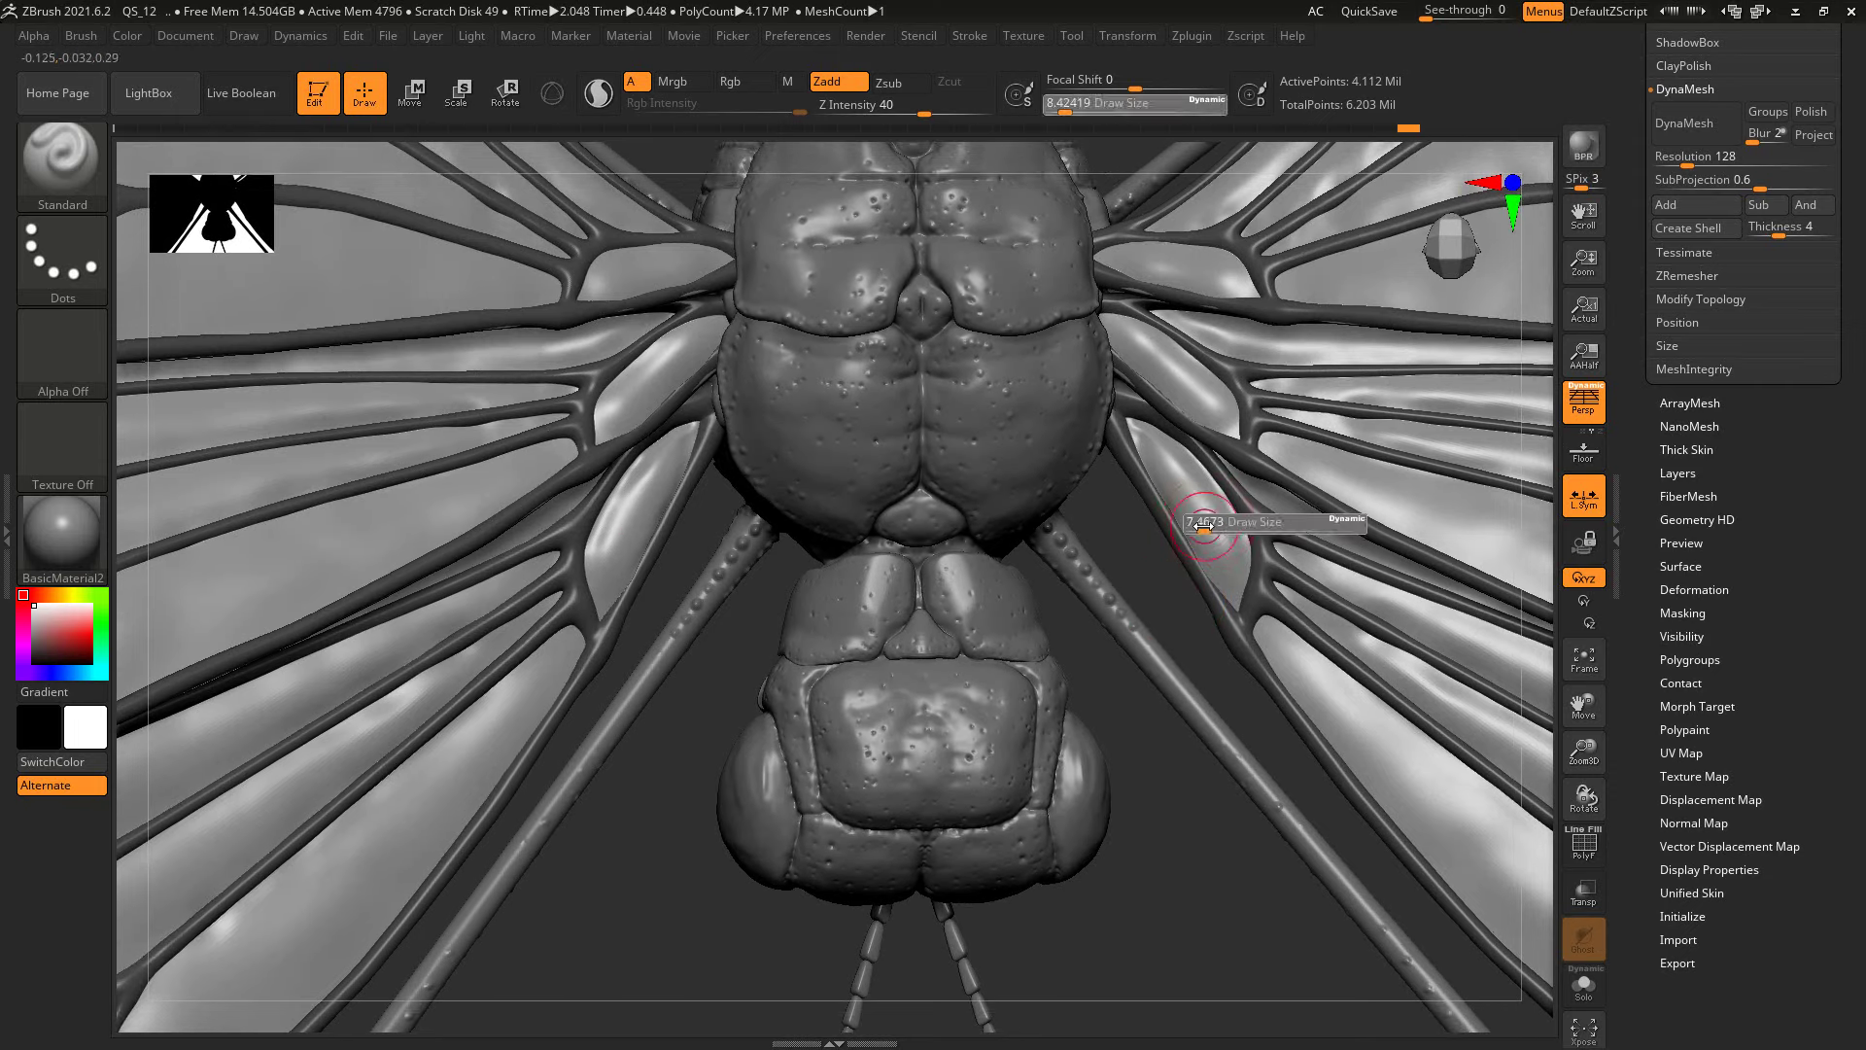
{"action": "left_click_drag", "start_coordinate": [1217, 590], "coordinate": [1195, 545], "text": "shift"}
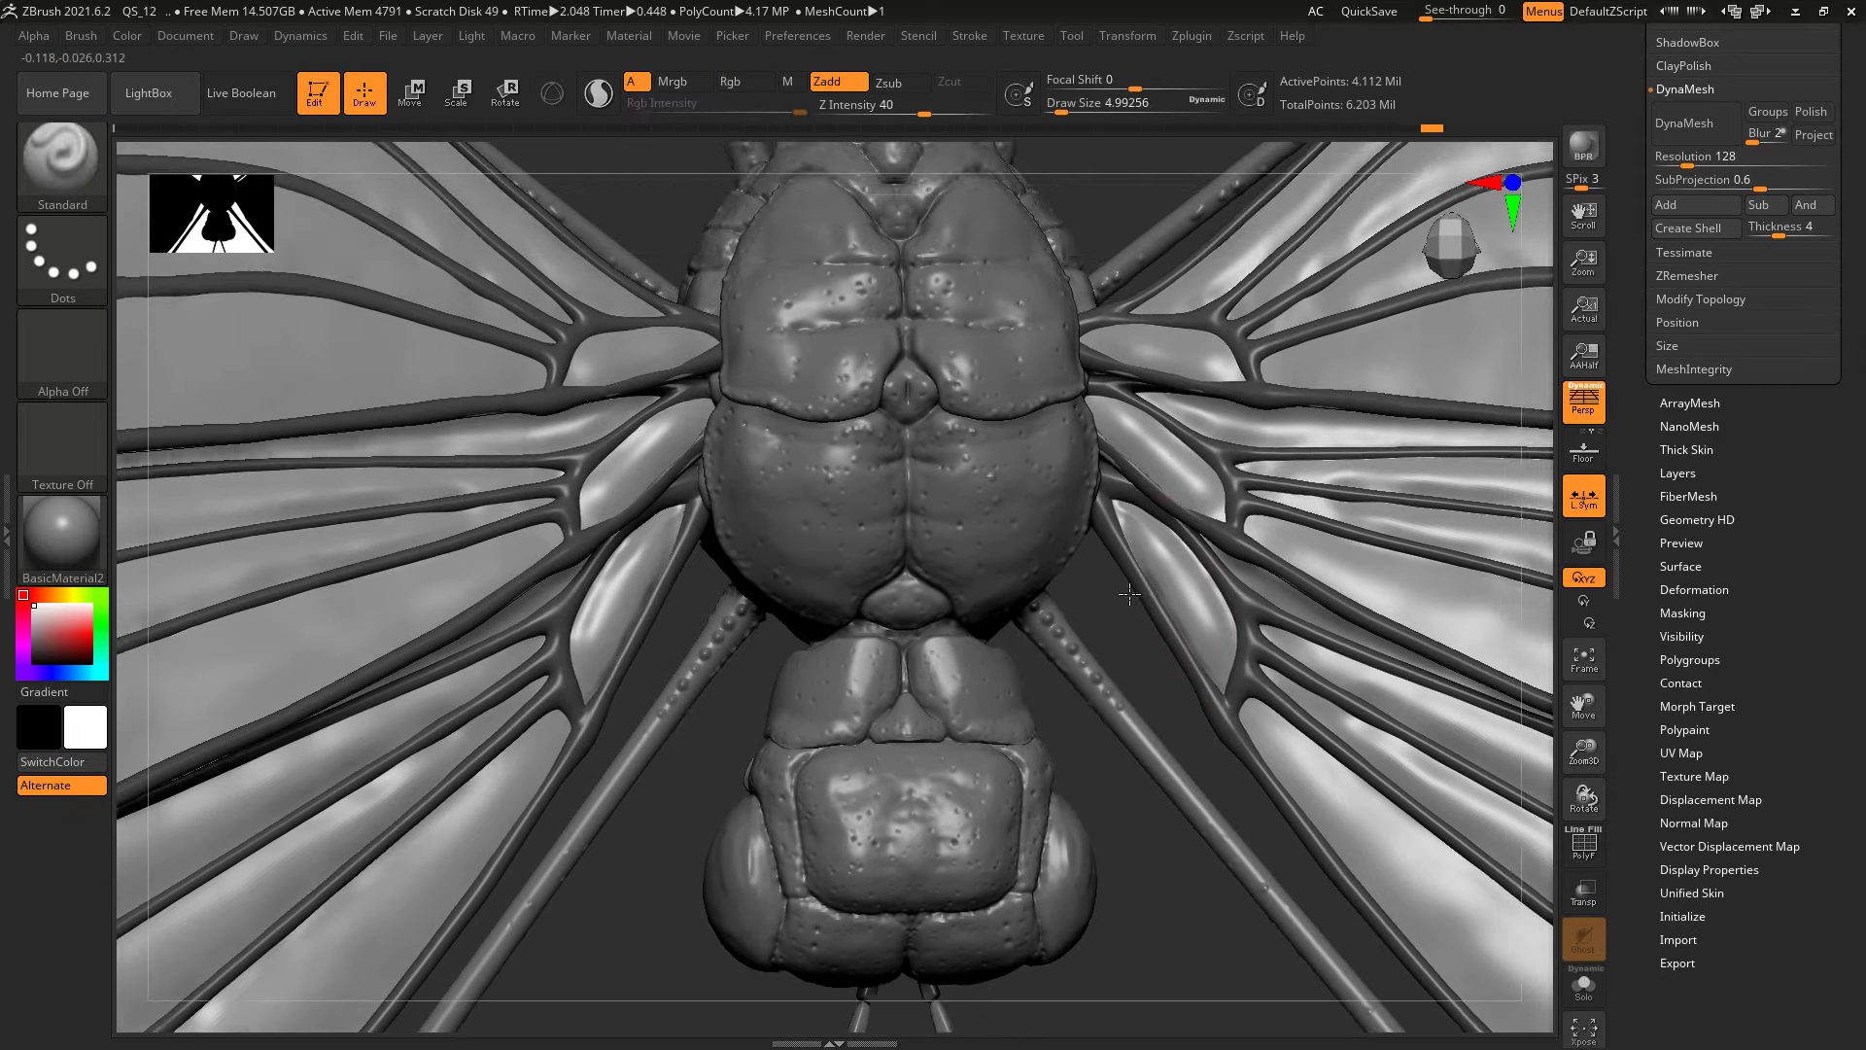
Step: Sculpt and smooth further along the wing vein from above, then zoom out to the whole insect
{"action": "right_click_drag", "start_coordinate": [1147, 566], "coordinate": [1109, 435]}
{"action": "key", "text": "shift"}
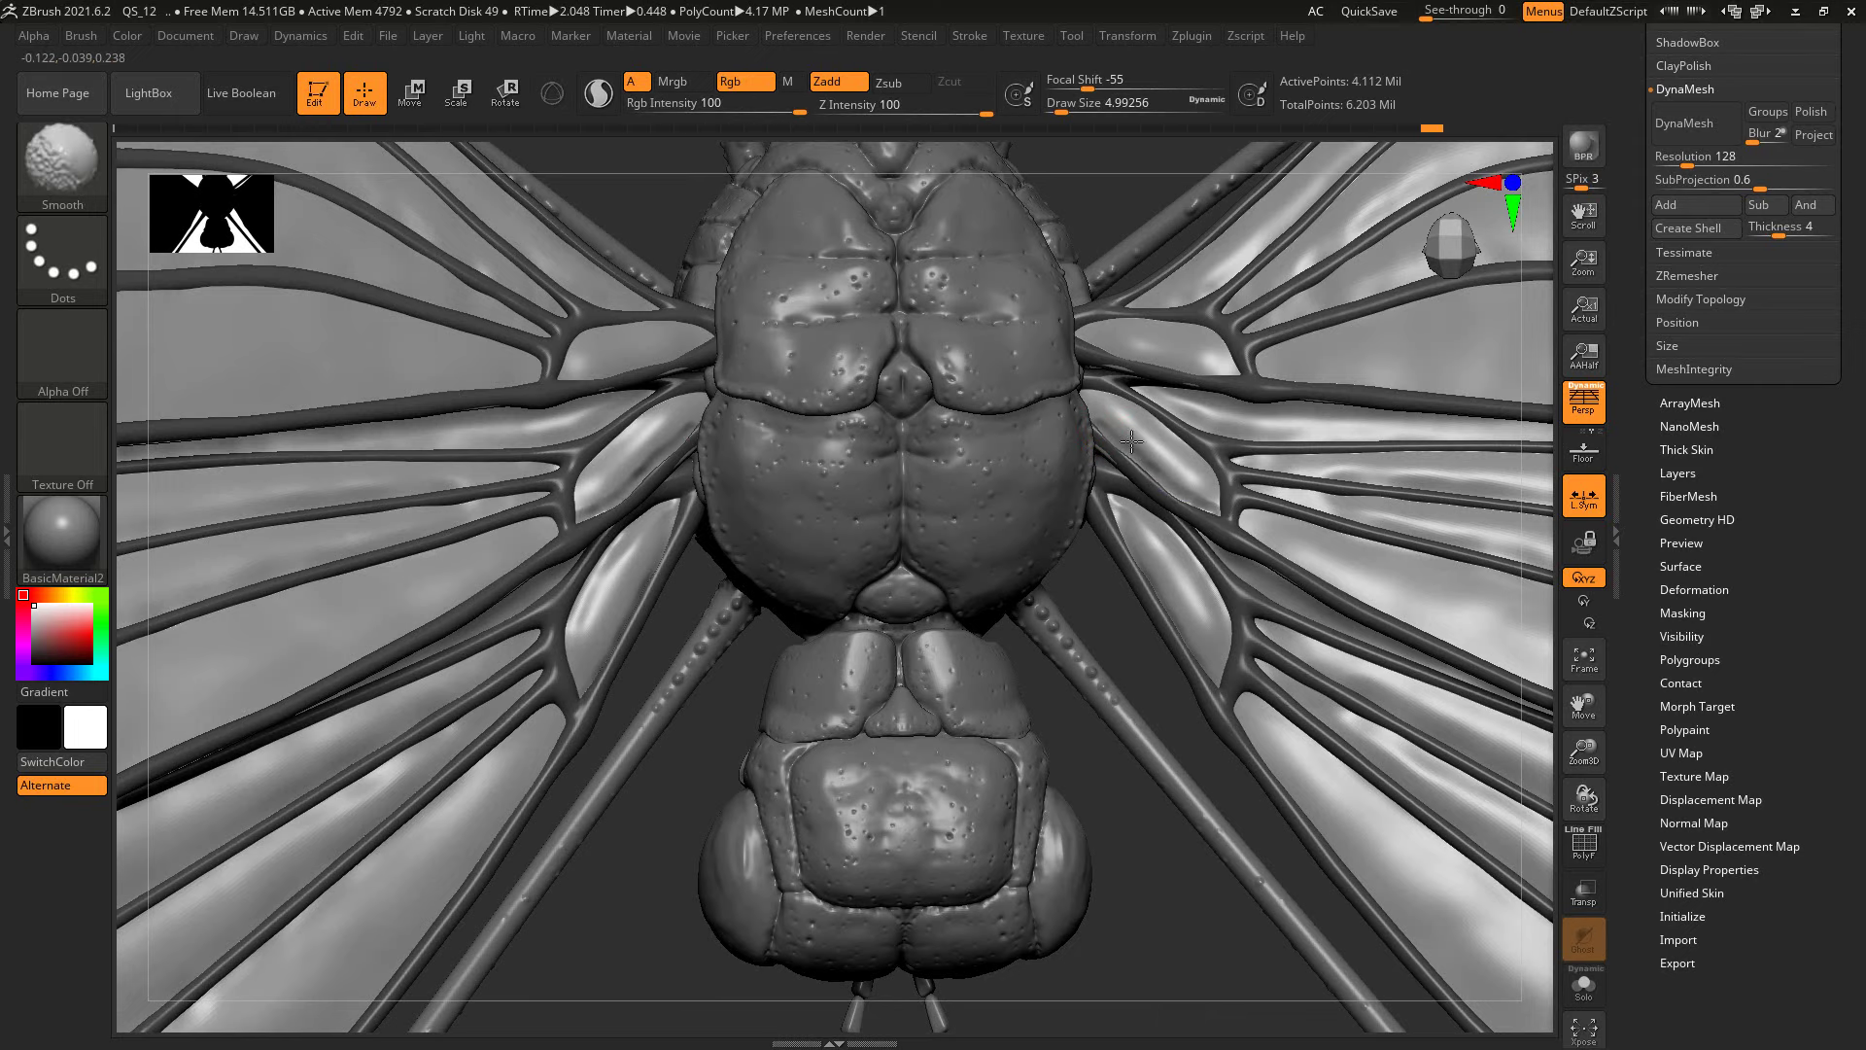
{"action": "right_click_drag", "start_coordinate": [1154, 649], "coordinate": [1127, 554]}
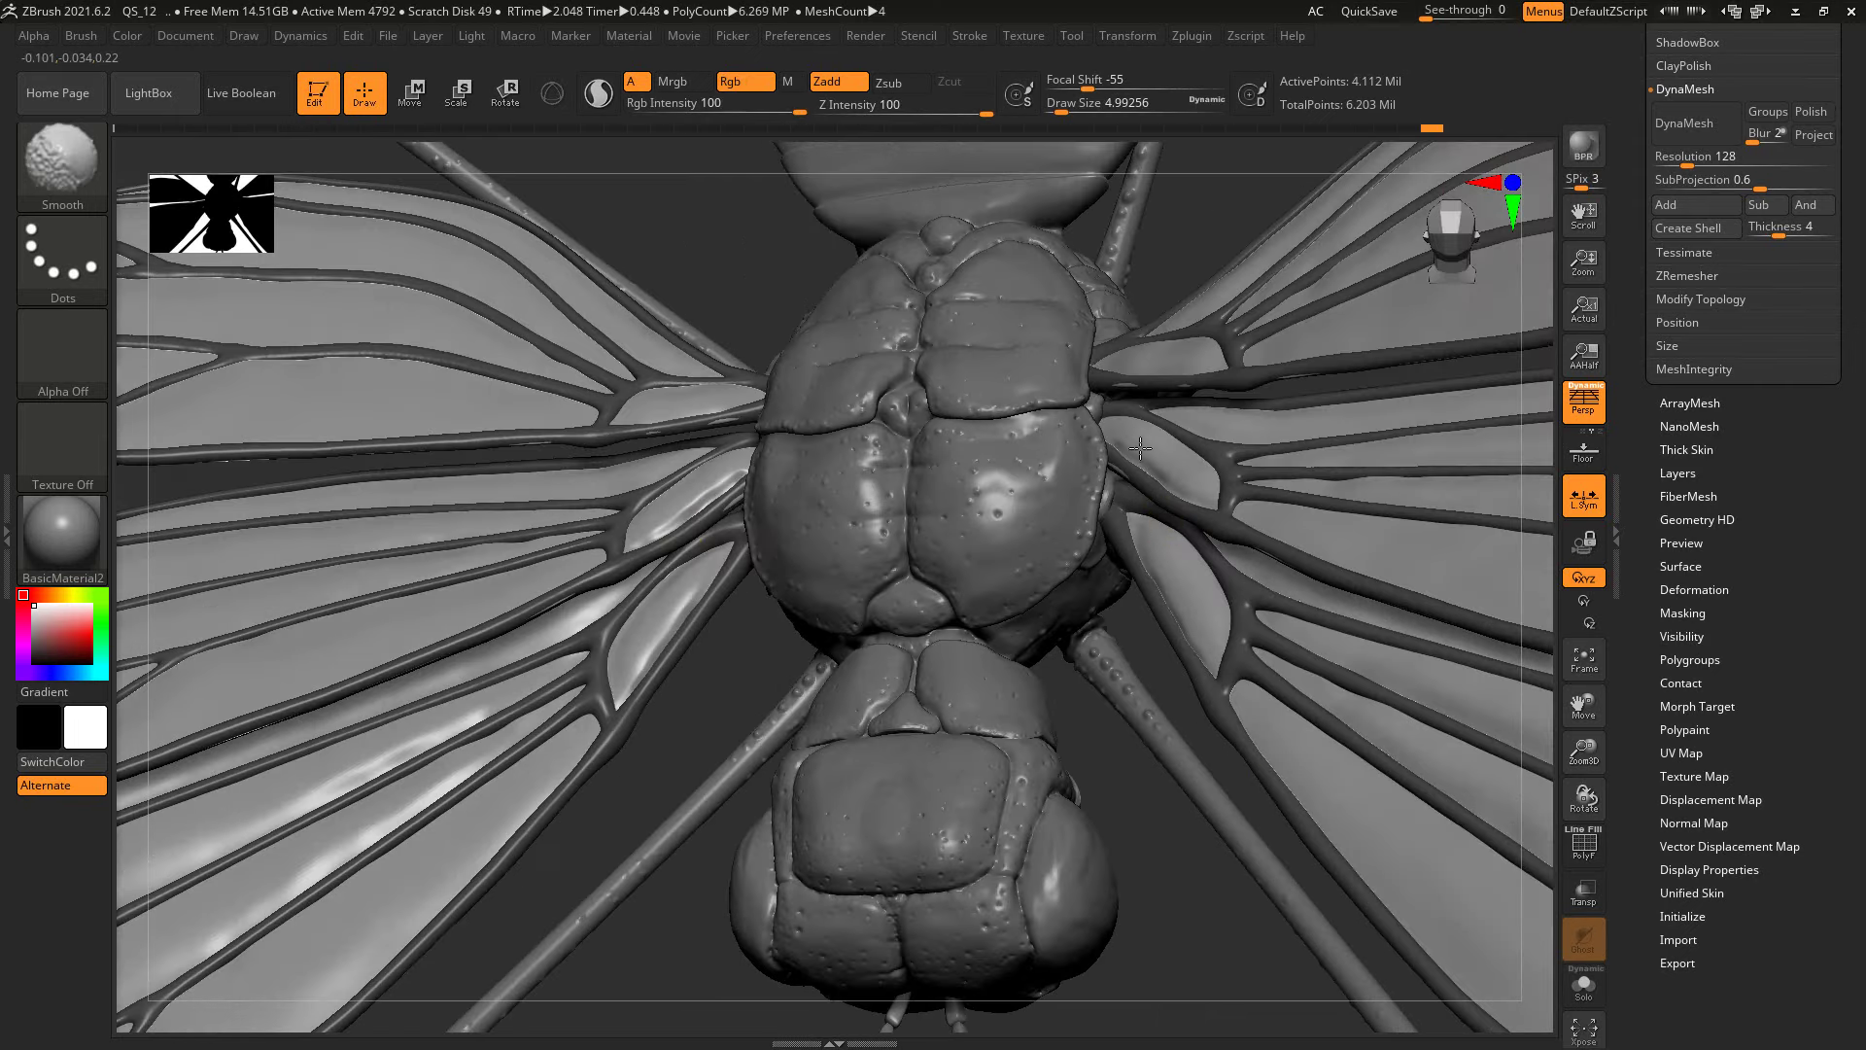
{"action": "left_click_drag", "start_coordinate": [1147, 390], "coordinate": [1123, 384]}
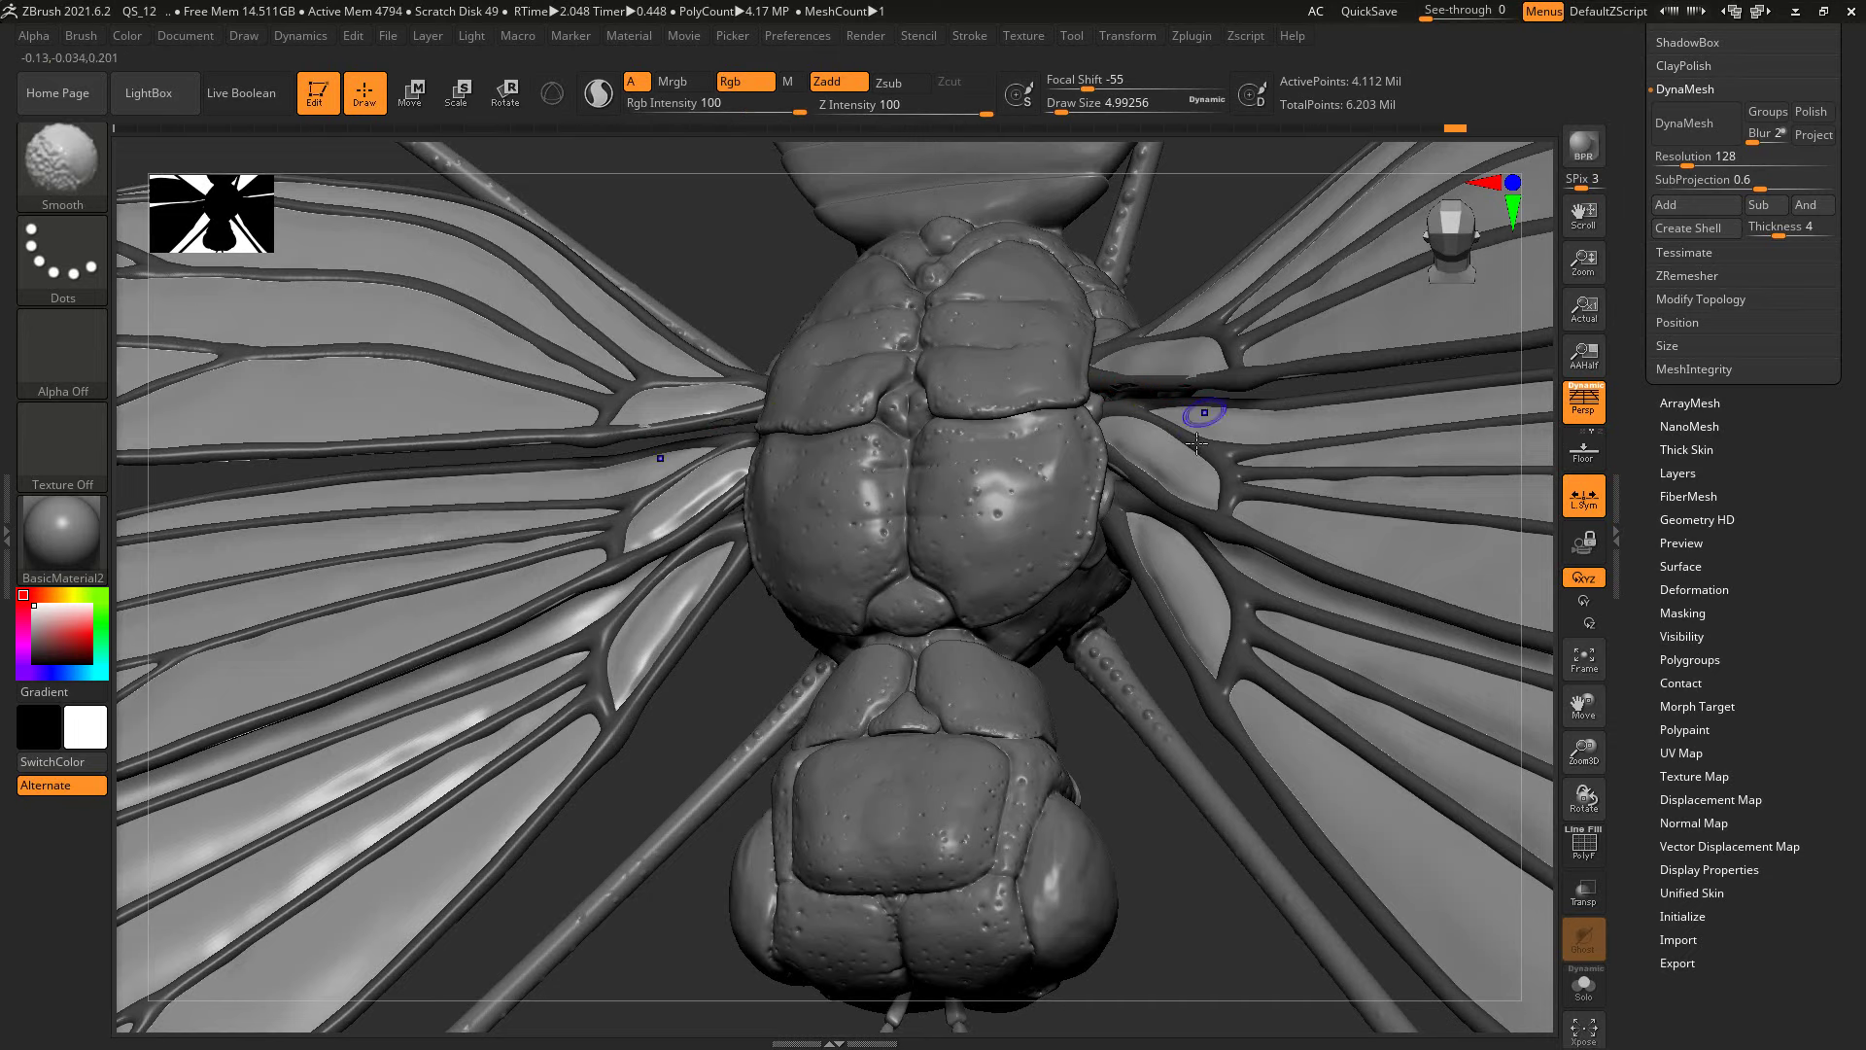
{"action": "right_click_drag", "start_coordinate": [1145, 633], "coordinate": [1221, 370], "text": "shift"}
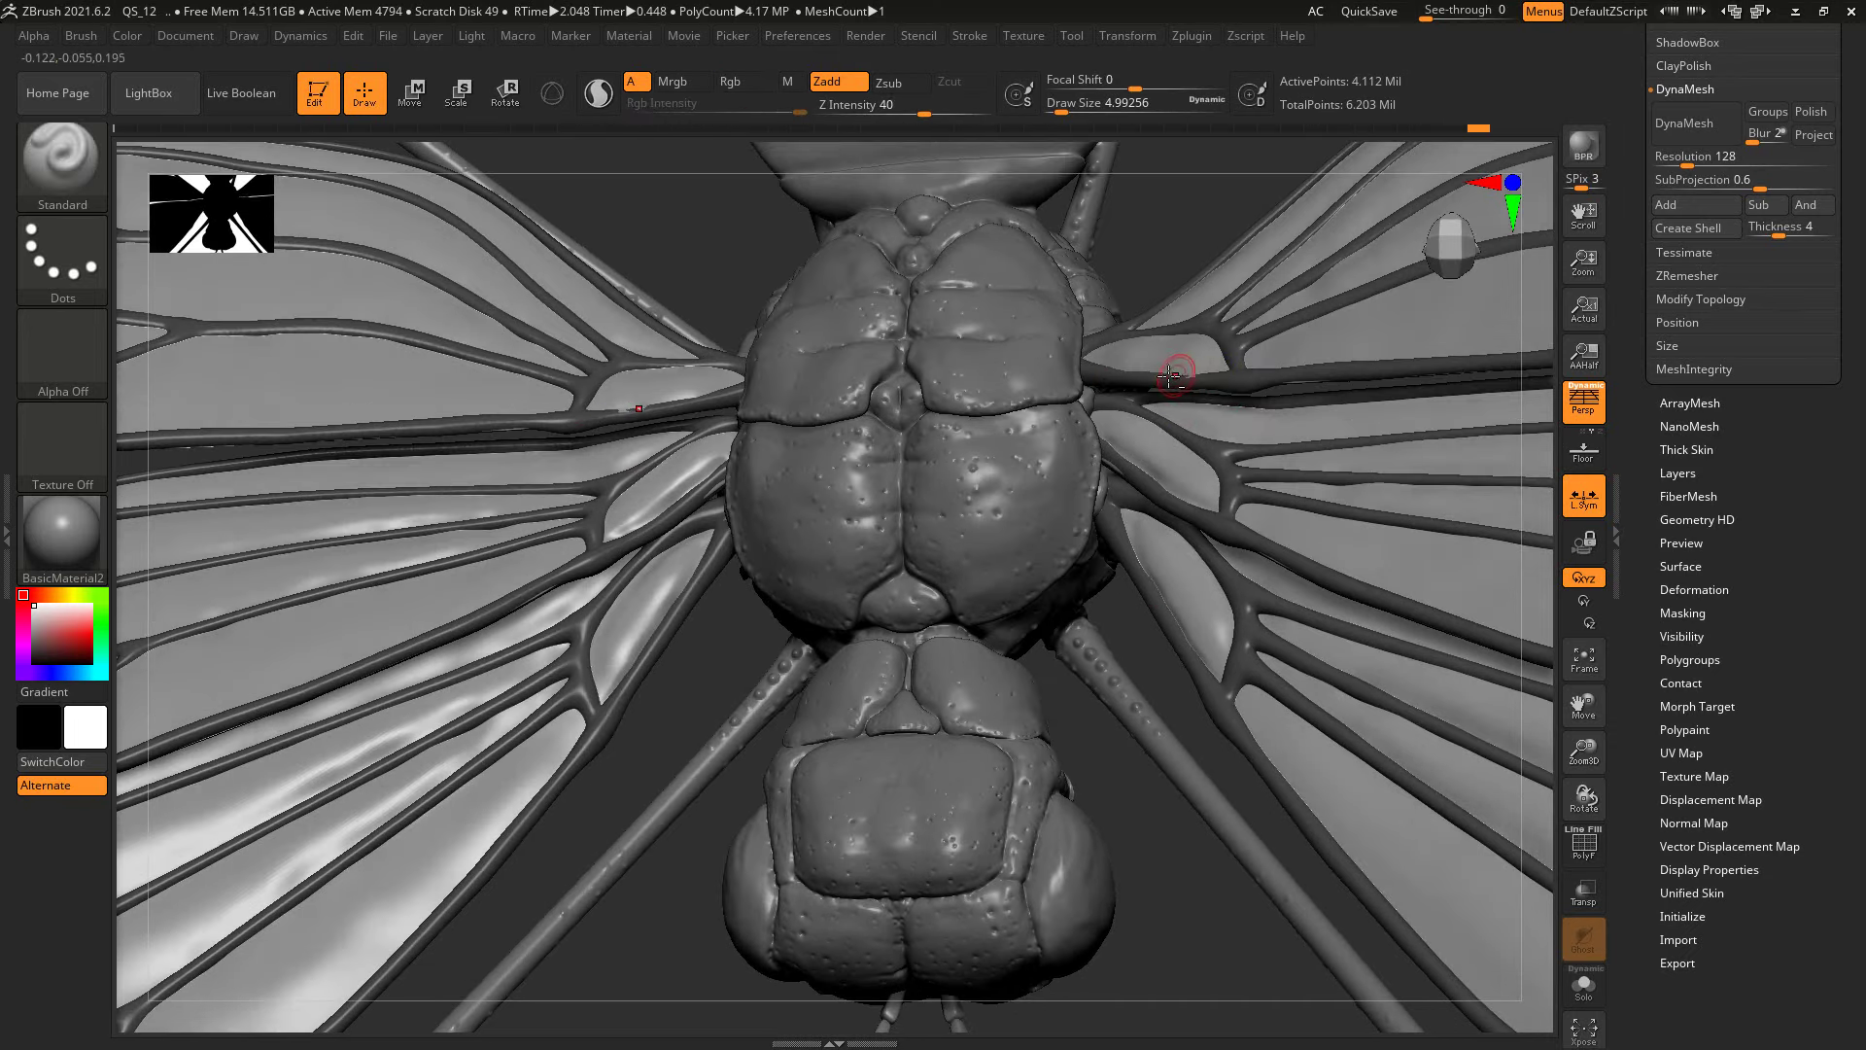
{"action": "mouse_move", "coordinate": [1140, 647]}
{"action": "right_mouse_down"}
{"action": "mouse_move", "coordinate": [1140, 696]}
{"action": "mouse_move", "coordinate": [1187, 367]}
{"action": "right_mouse_up"}
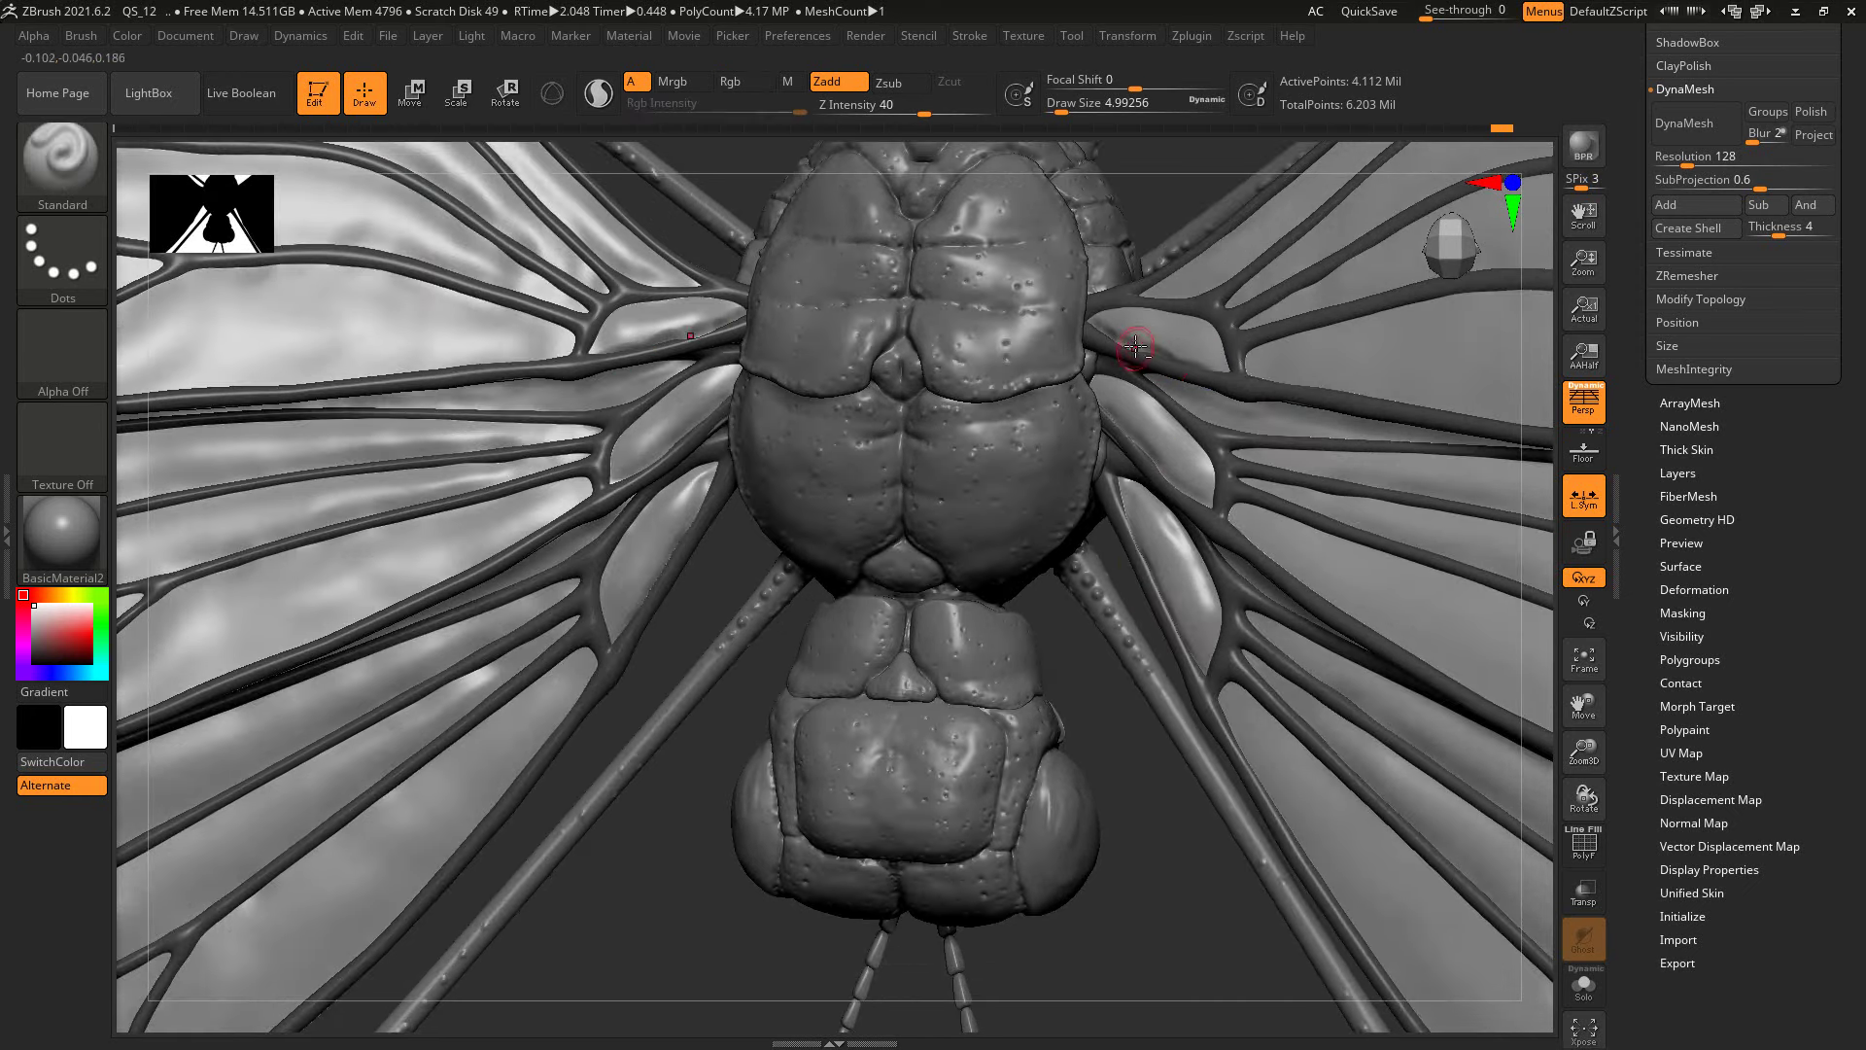
{"action": "key", "text": "shift"}
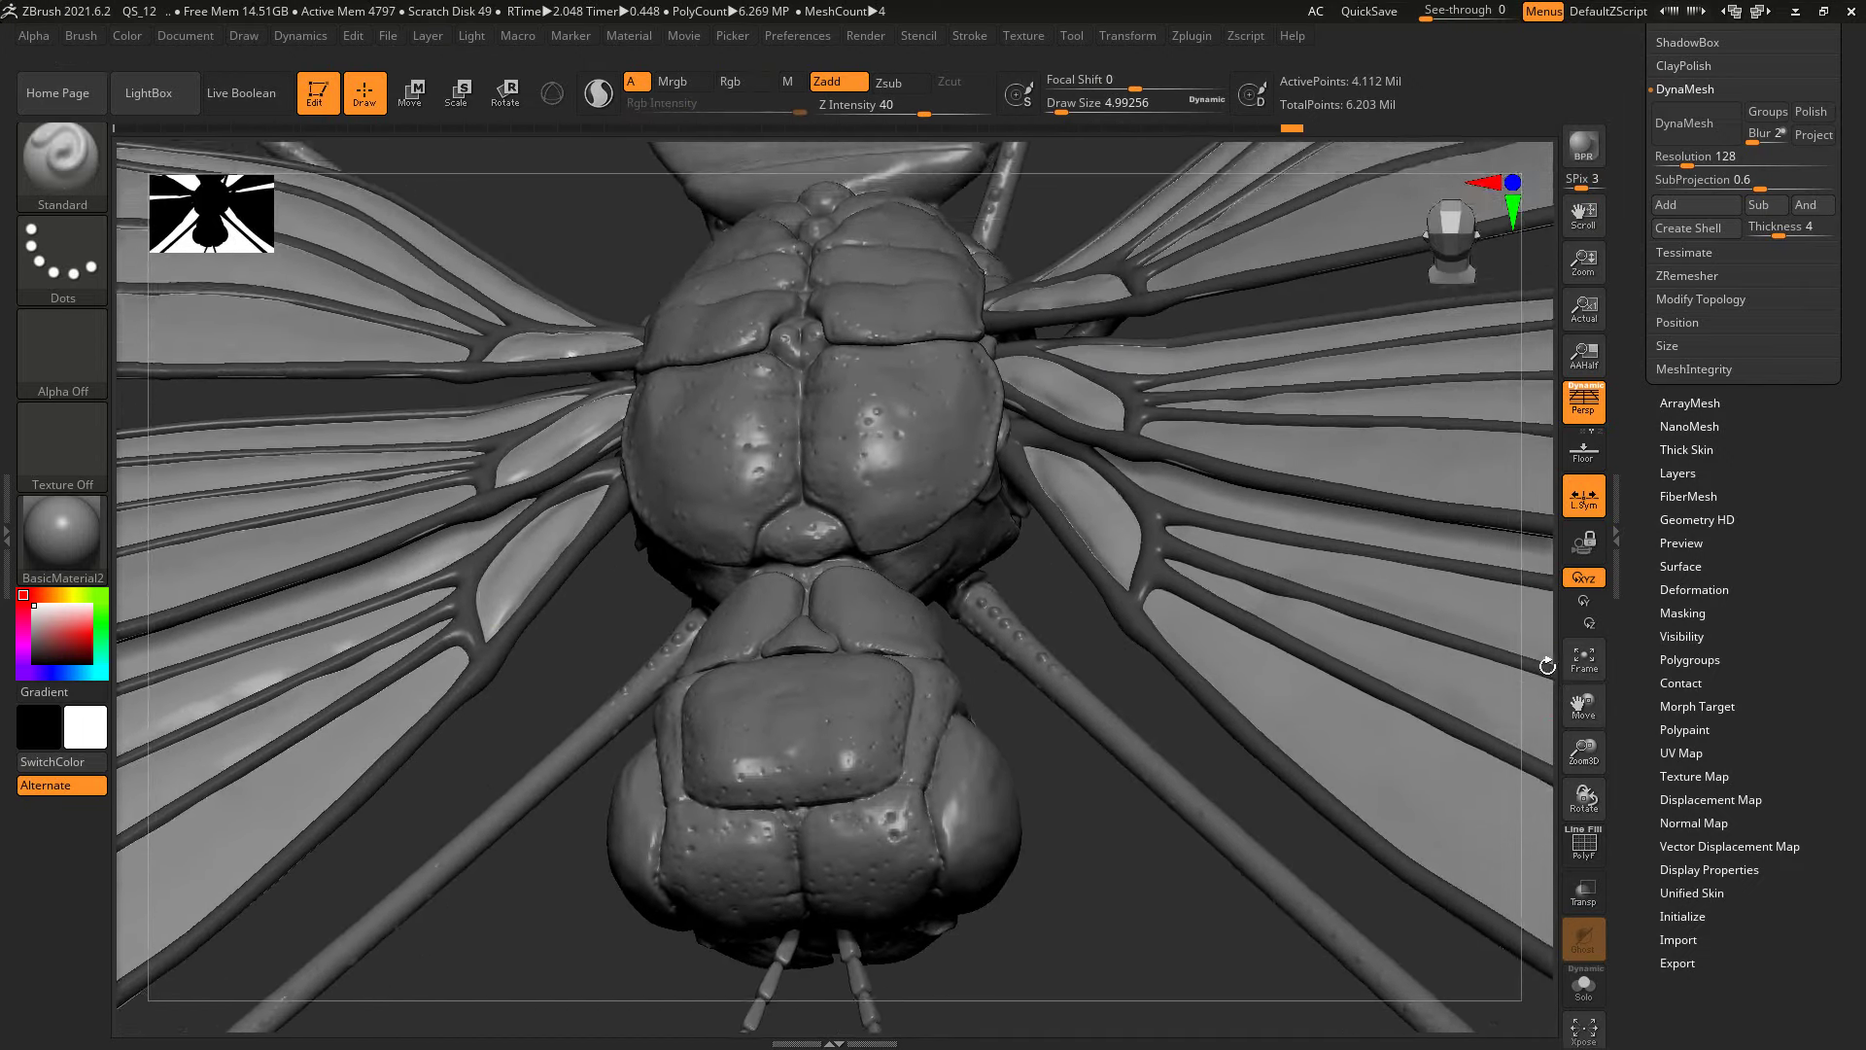
{"action": "left_click_drag", "start_coordinate": [1548, 666], "coordinate": [1556, 661]}
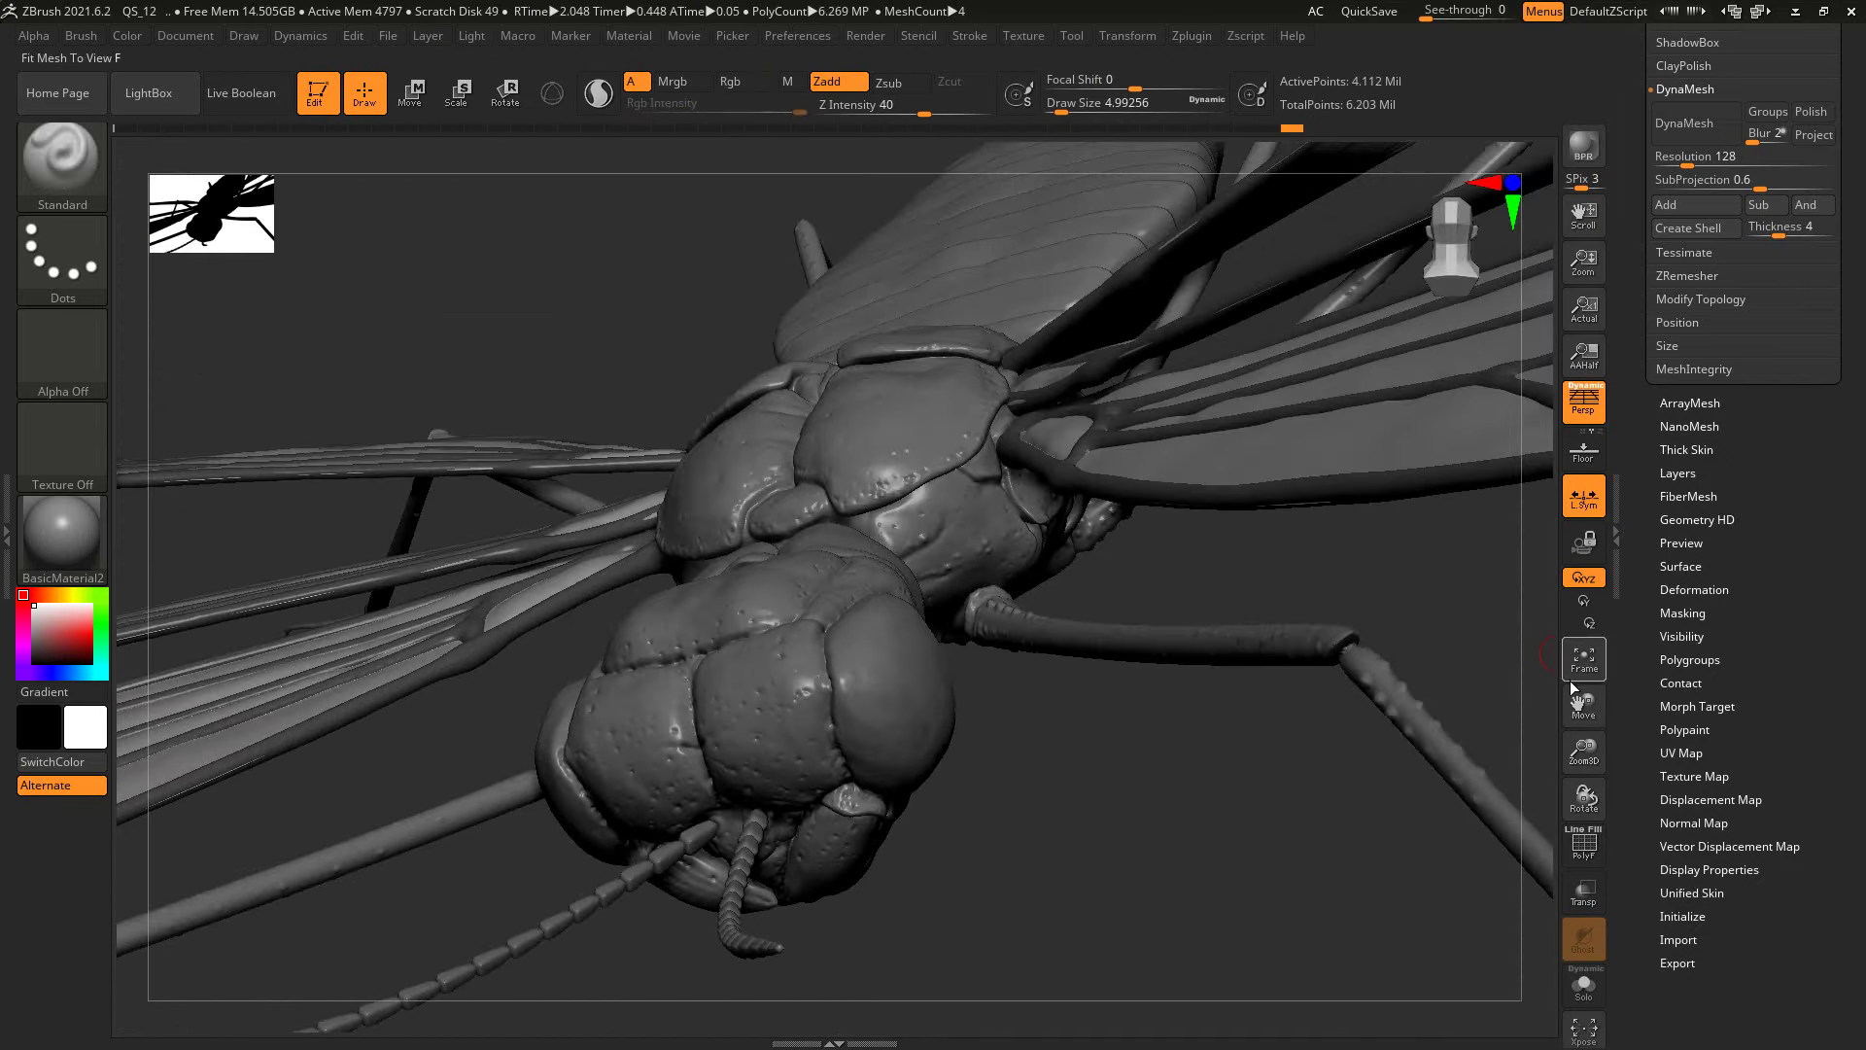
{"action": "mouse_move", "coordinate": [1583, 752]}
{"action": "left_mouse_down"}
{"action": "mouse_move", "coordinate": [1447, 668]}
{"action": "mouse_move", "coordinate": [1338, 651]}
{"action": "mouse_move", "coordinate": [1213, 808]}
{"action": "mouse_move", "coordinate": [1179, 779]}
{"action": "mouse_move", "coordinate": [1167, 715]}
{"action": "mouse_move", "coordinate": [1075, 715]}
{"action": "mouse_move", "coordinate": [1341, 700]}
{"action": "left_mouse_up"}
Step: Select the body subtool and apply the SkinShade4 material to the insect
{"action": "left_click", "coordinate": [1166, 715], "text": "alt"}
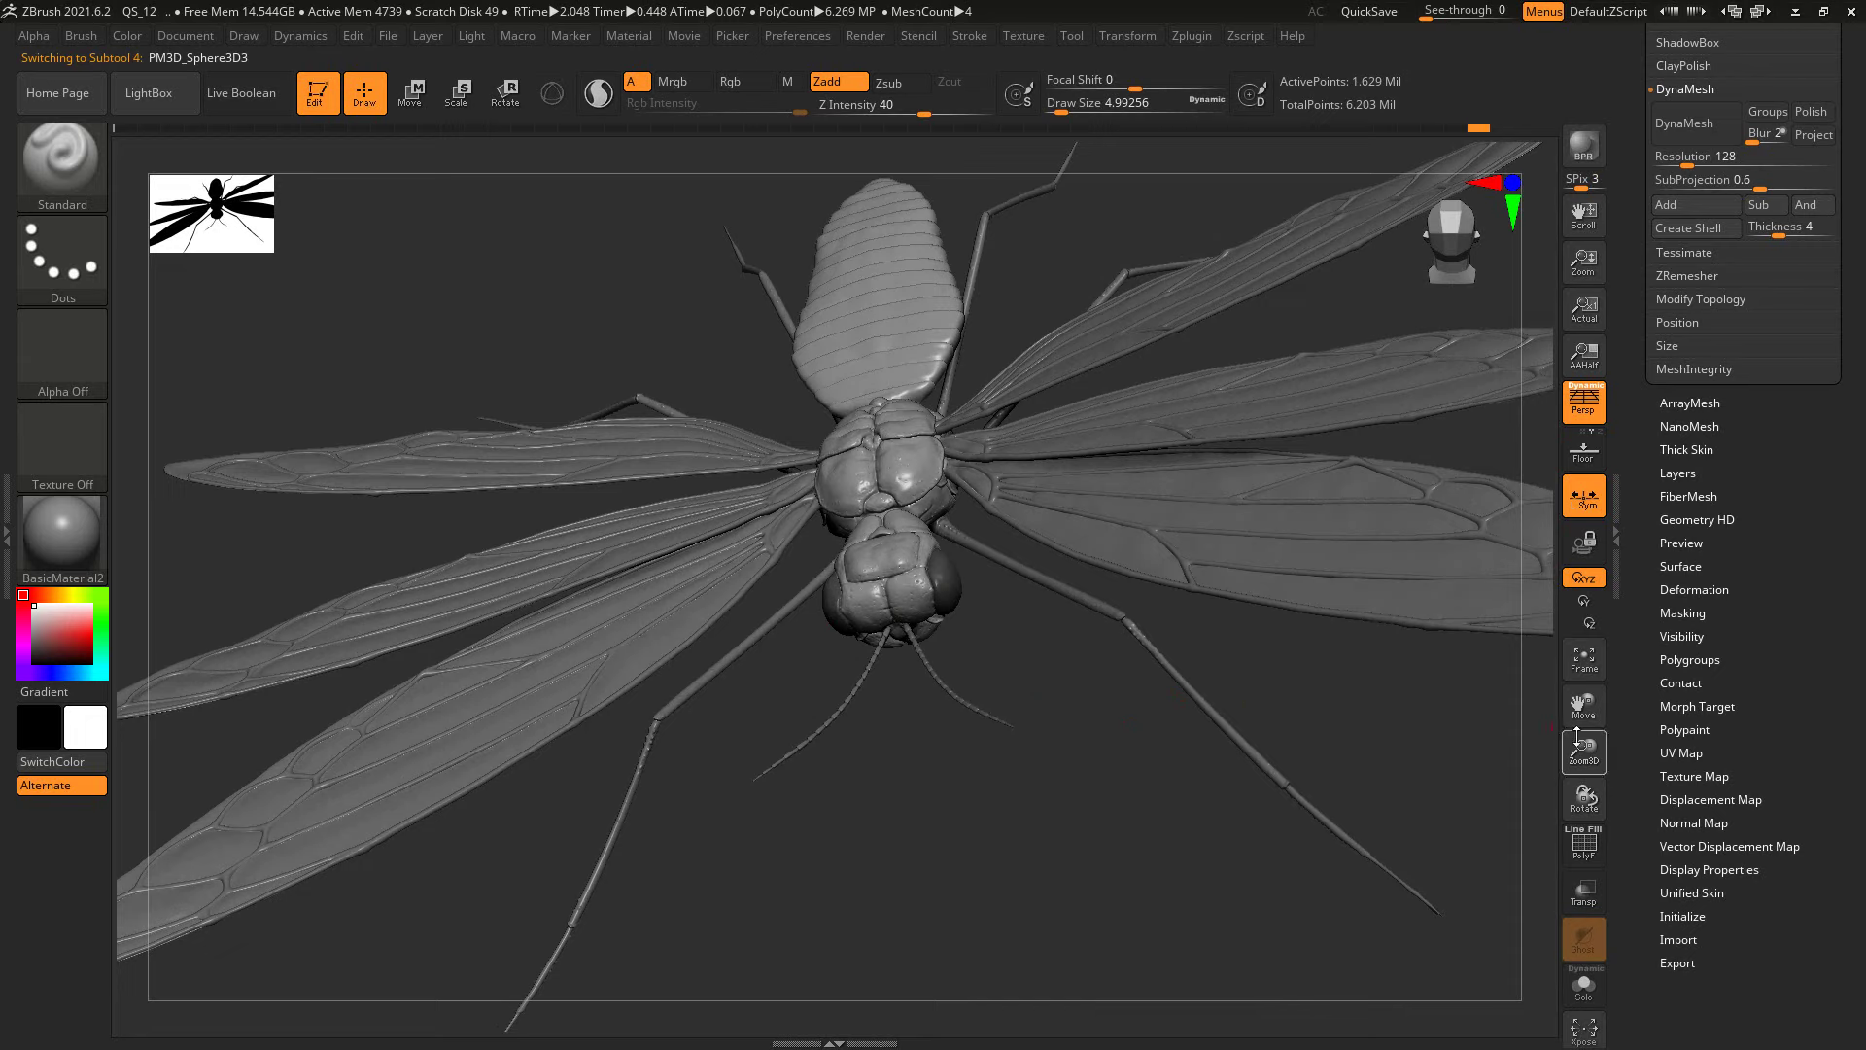
{"action": "mouse_move", "coordinate": [1545, 729]}
{"action": "left_mouse_down"}
{"action": "mouse_move", "coordinate": [1335, 667]}
{"action": "mouse_move", "coordinate": [1316, 750]}
{"action": "mouse_move", "coordinate": [1384, 750]}
{"action": "mouse_move", "coordinate": [1500, 694]}
{"action": "left_mouse_up"}
{"action": "mouse_move", "coordinate": [1570, 744]}
{"action": "left_mouse_down"}
{"action": "mouse_move", "coordinate": [1467, 738]}
{"action": "mouse_move", "coordinate": [1522, 544]}
{"action": "left_mouse_up"}
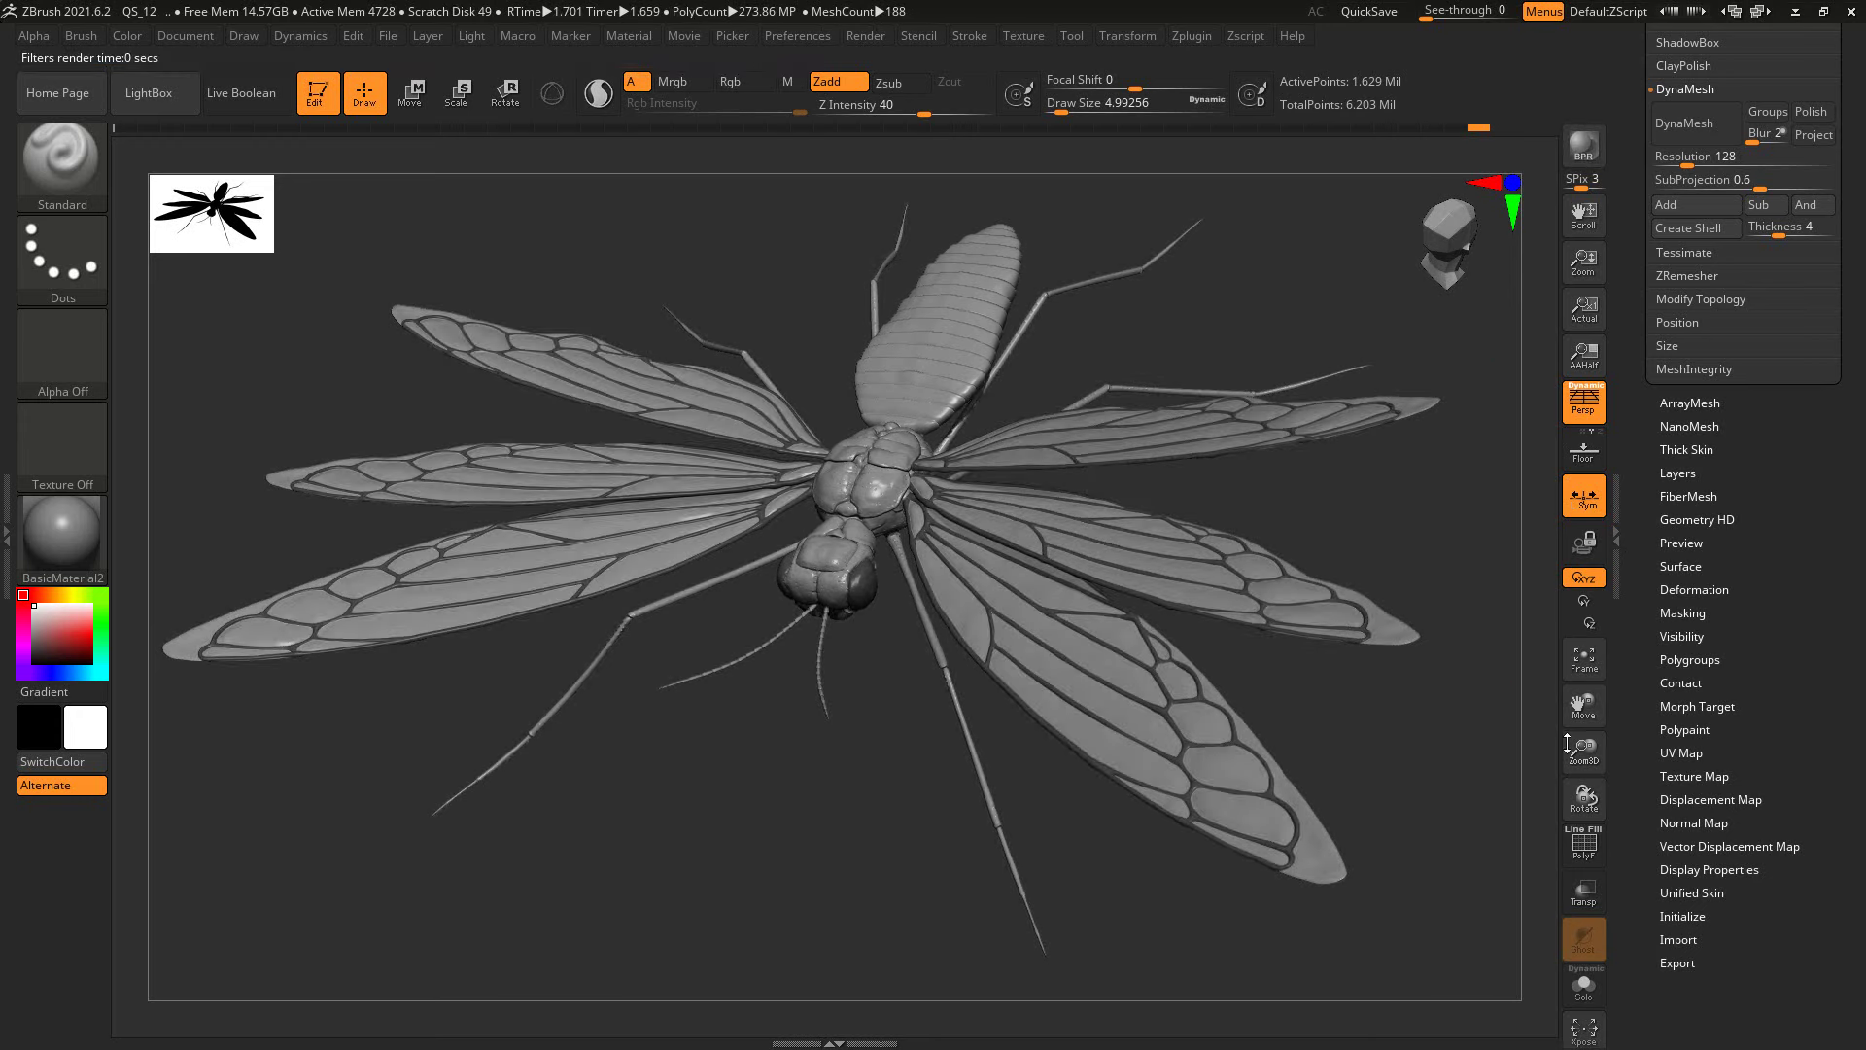
{"action": "mouse_move", "coordinate": [1487, 622]}
{"action": "left_mouse_down"}
{"action": "mouse_move", "coordinate": [1463, 688]}
{"action": "mouse_move", "coordinate": [1404, 667]}
{"action": "left_mouse_up"}
{"action": "left_click", "coordinate": [39, 523]}
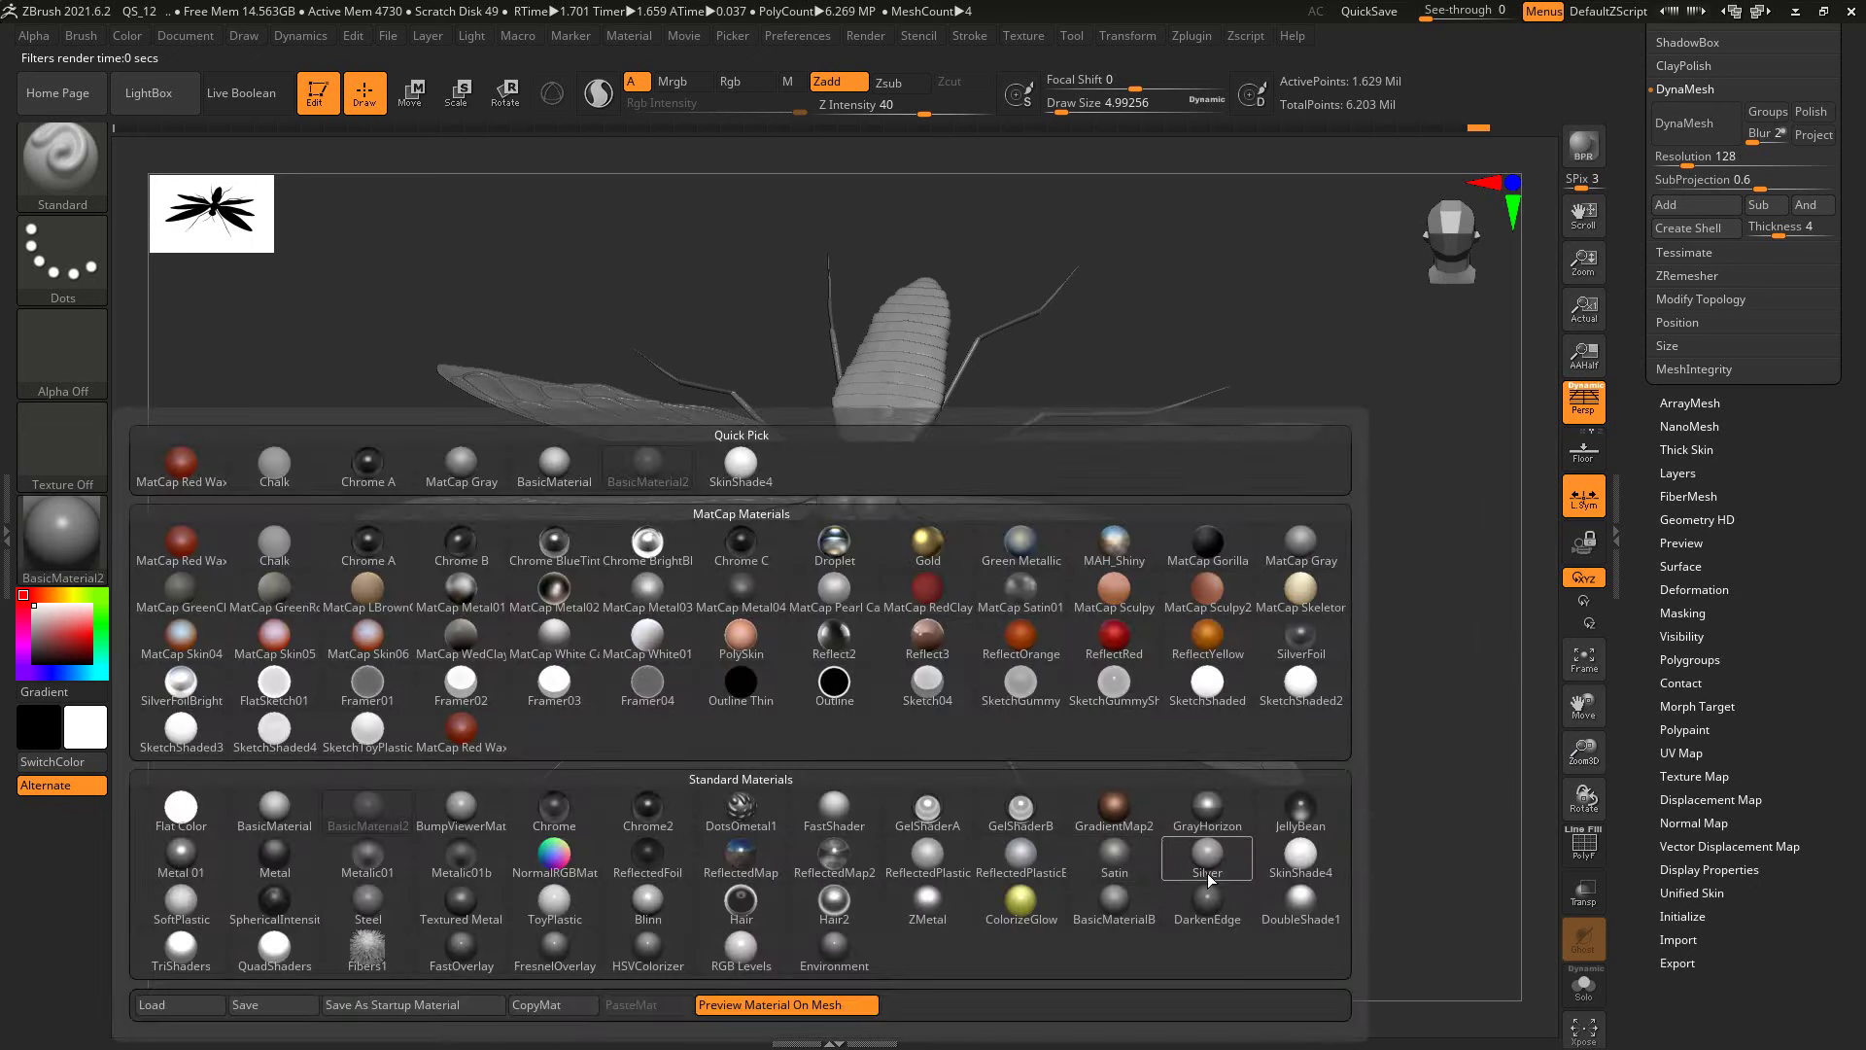
{"action": "left_click", "coordinate": [1291, 751]}
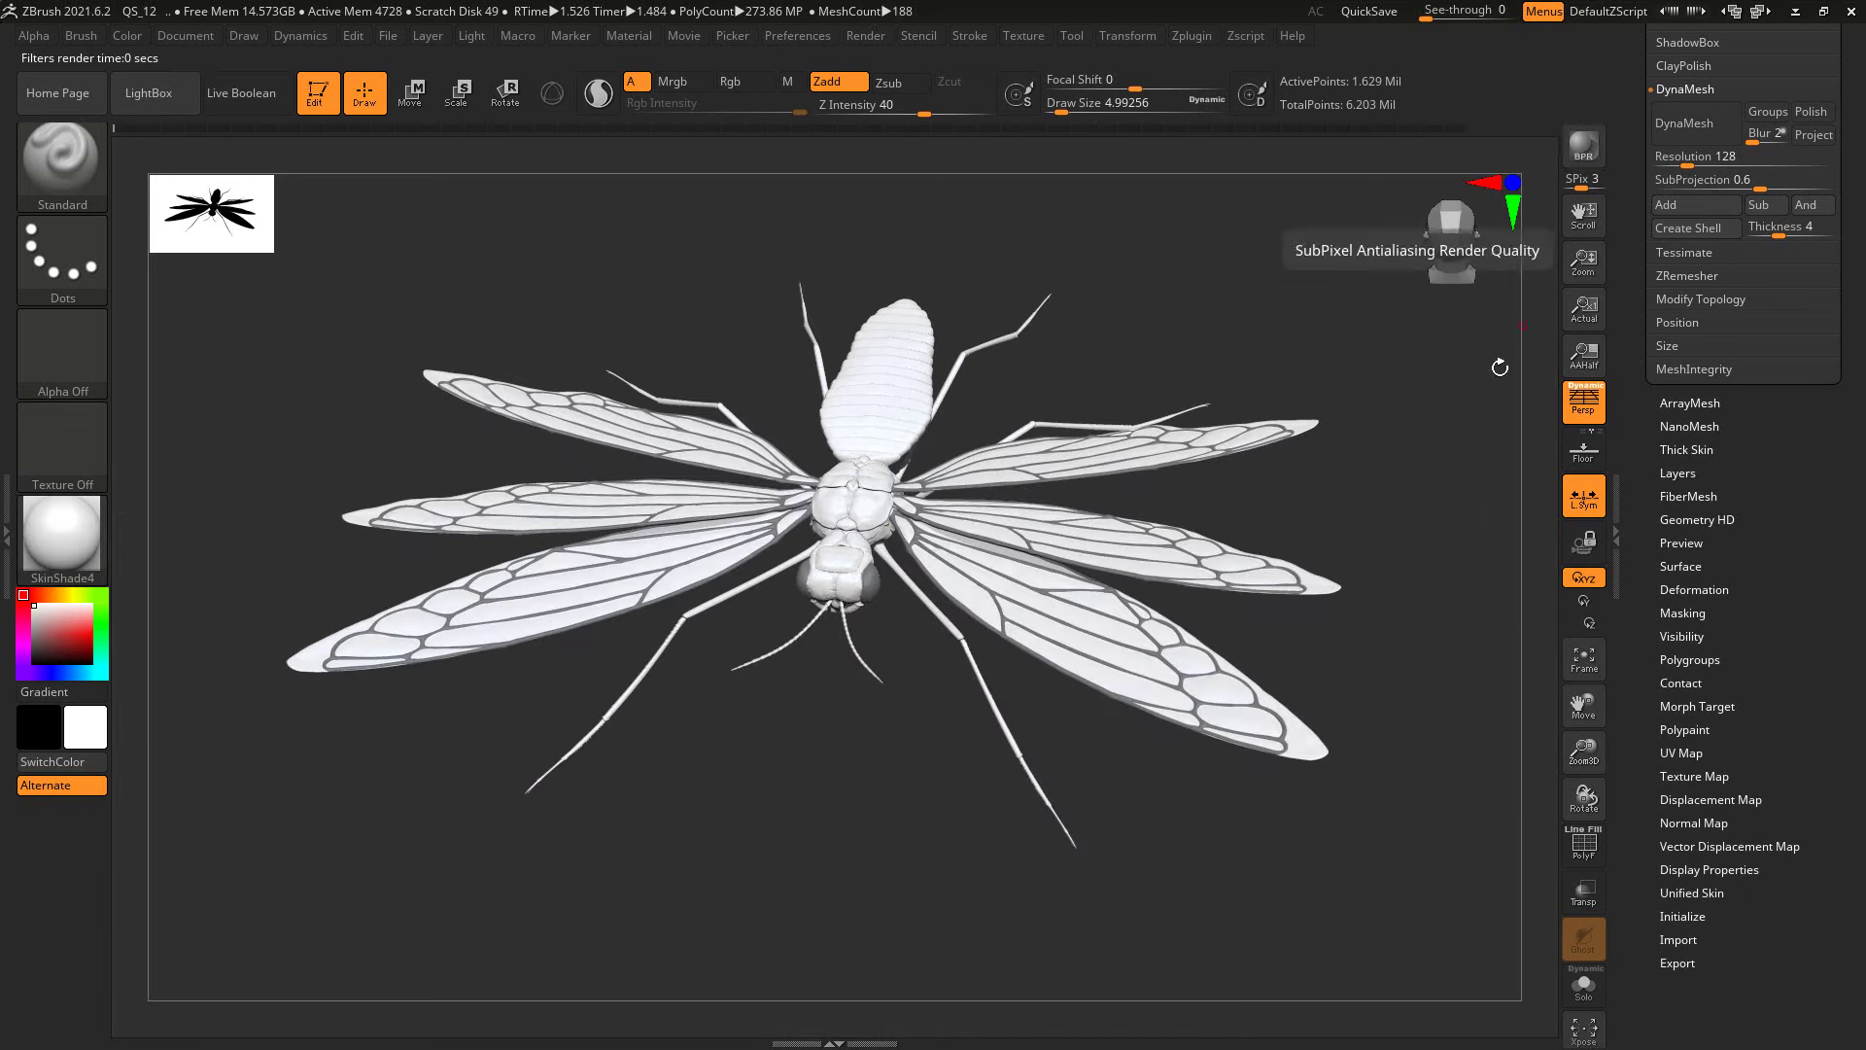
Step: Swap the insect's material to BasicMaterial instead of SkinShade4
{"action": "left_click_drag", "start_coordinate": [1447, 369], "coordinate": [1324, 207]}
{"action": "left_click", "coordinate": [981, 35]}
{"action": "mouse_move", "coordinate": [1023, 35]}
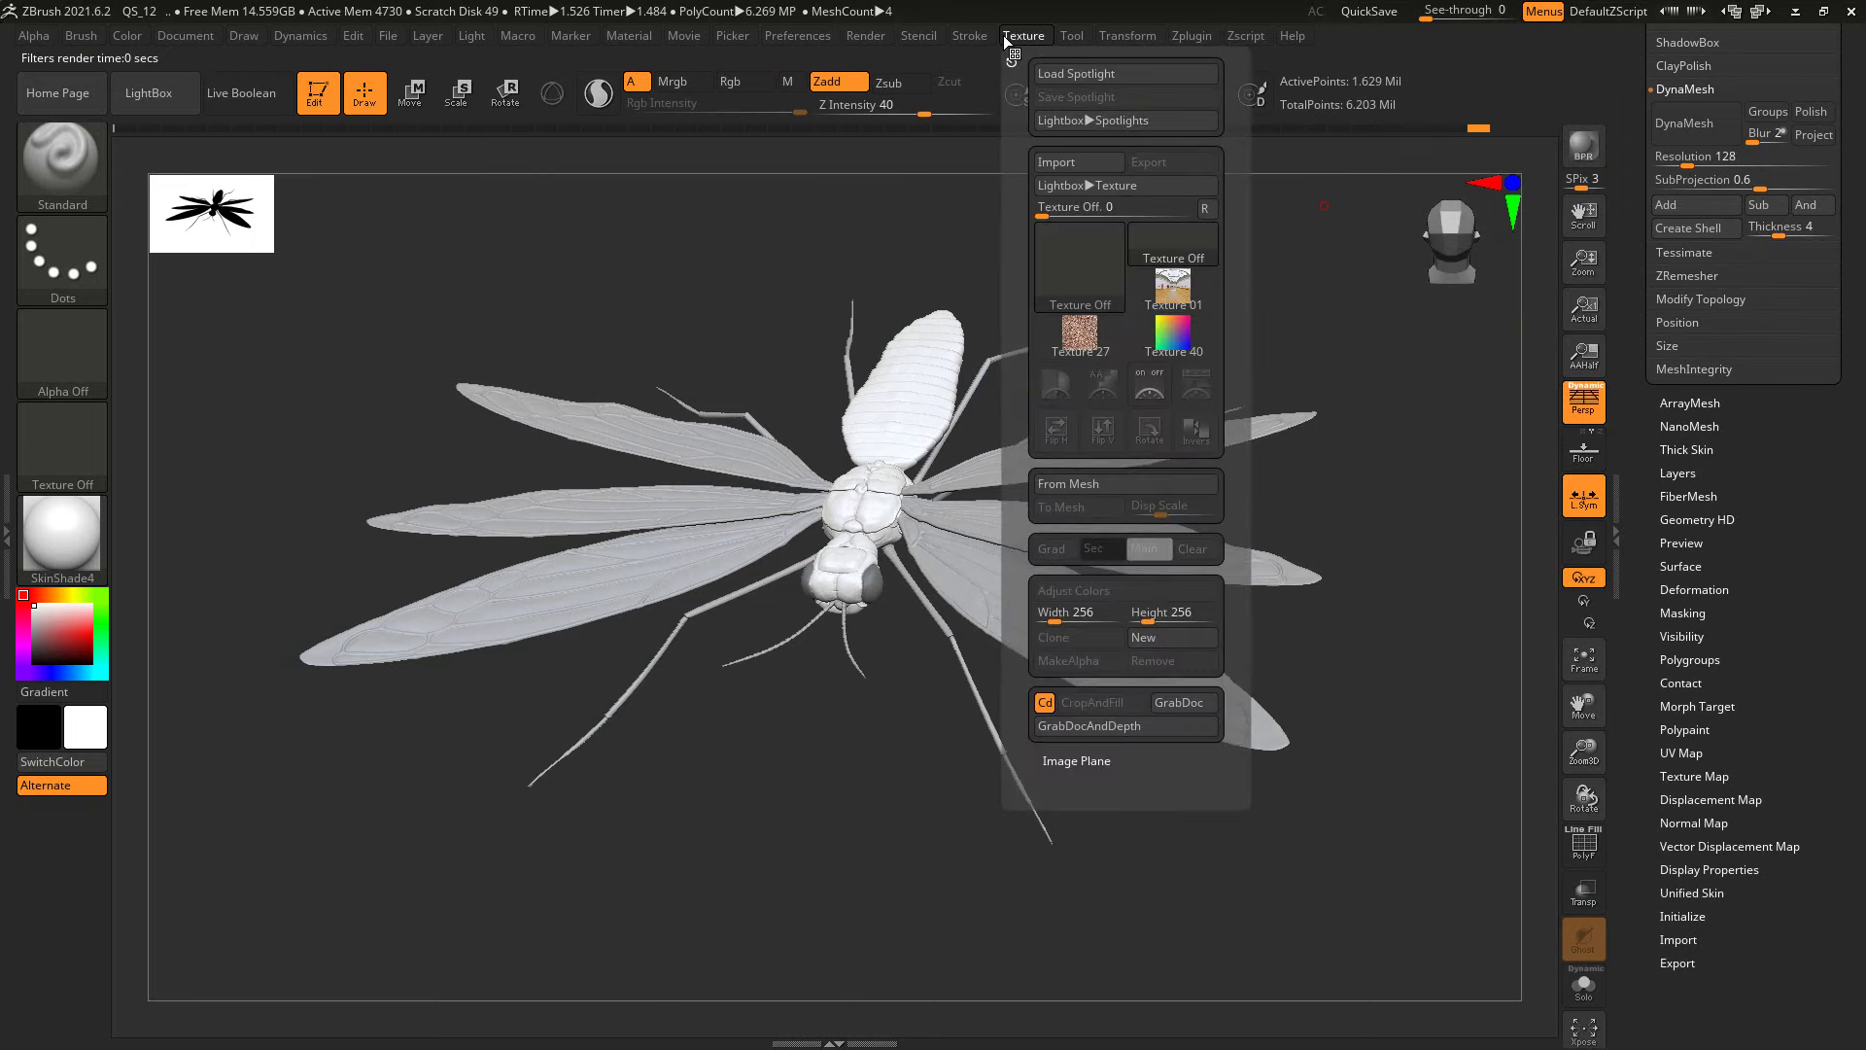
{"action": "left_click", "coordinate": [92, 547]}
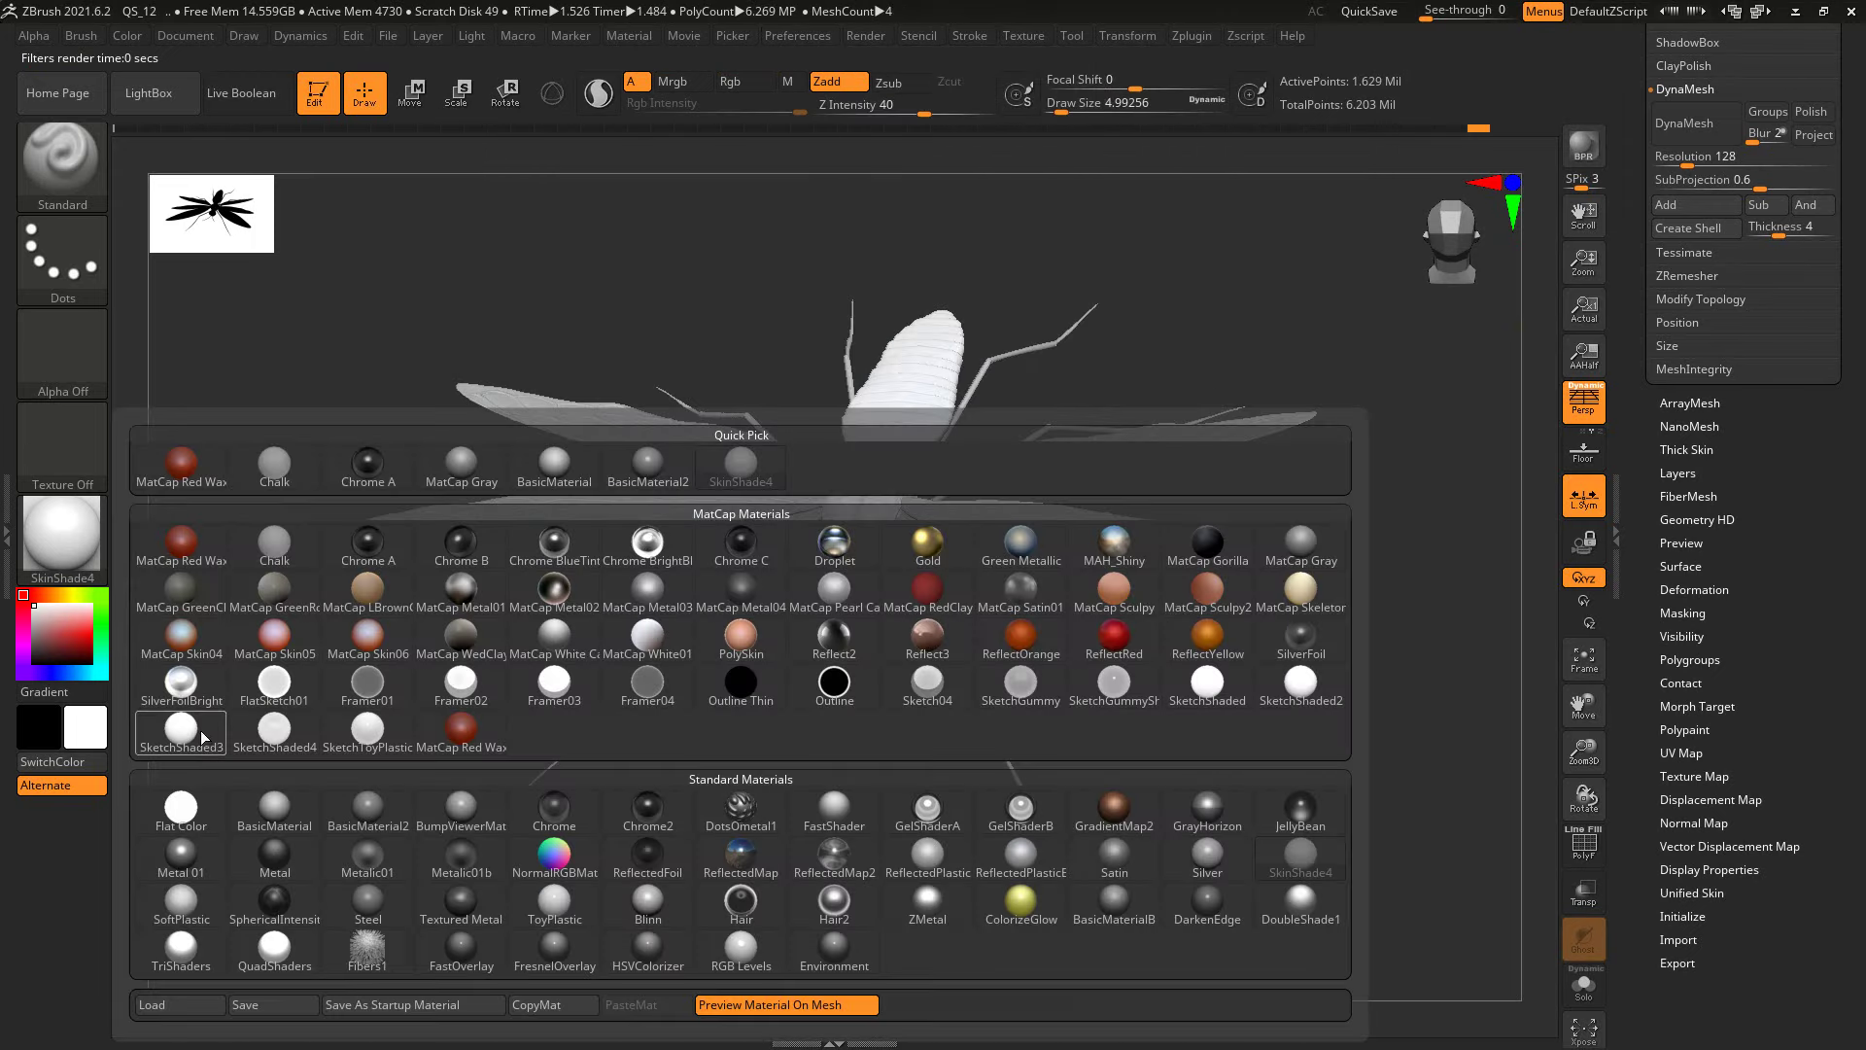
{"action": "left_click", "coordinate": [275, 815]}
{"action": "left_click", "coordinate": [860, 37]}
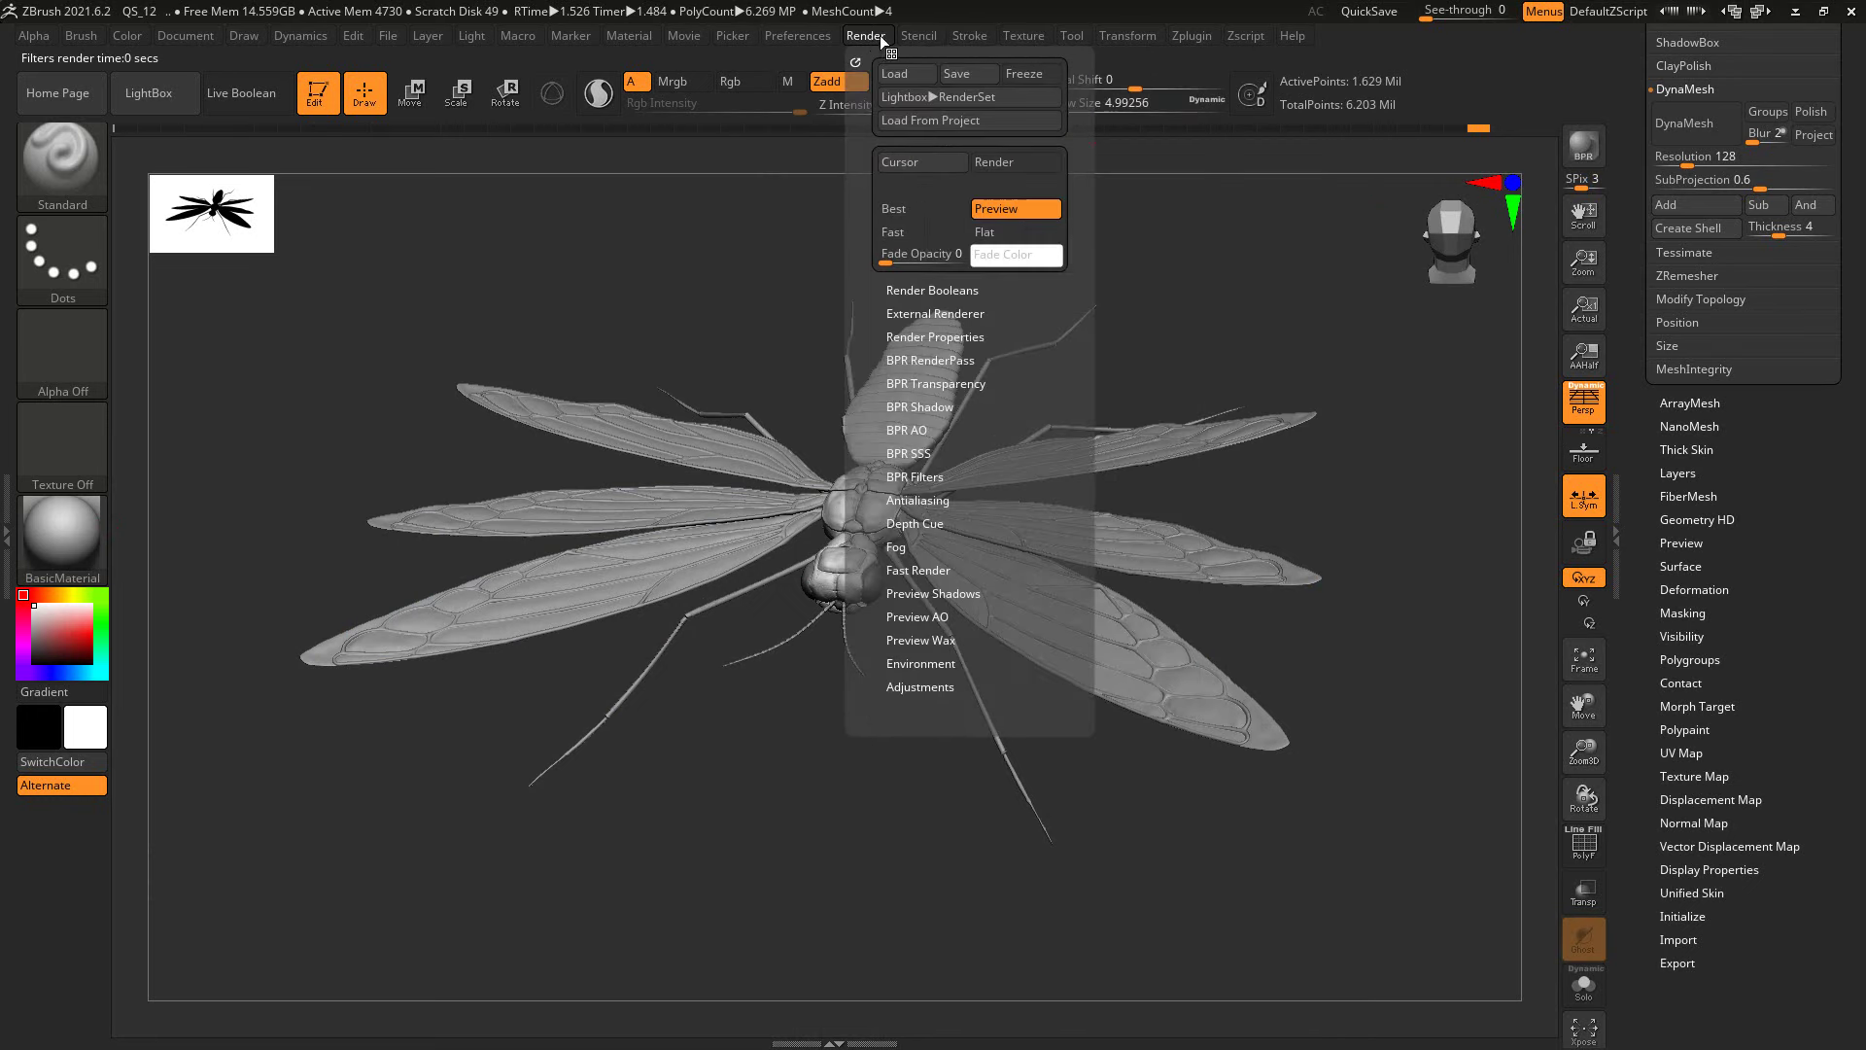
{"action": "left_click", "coordinate": [919, 617]}
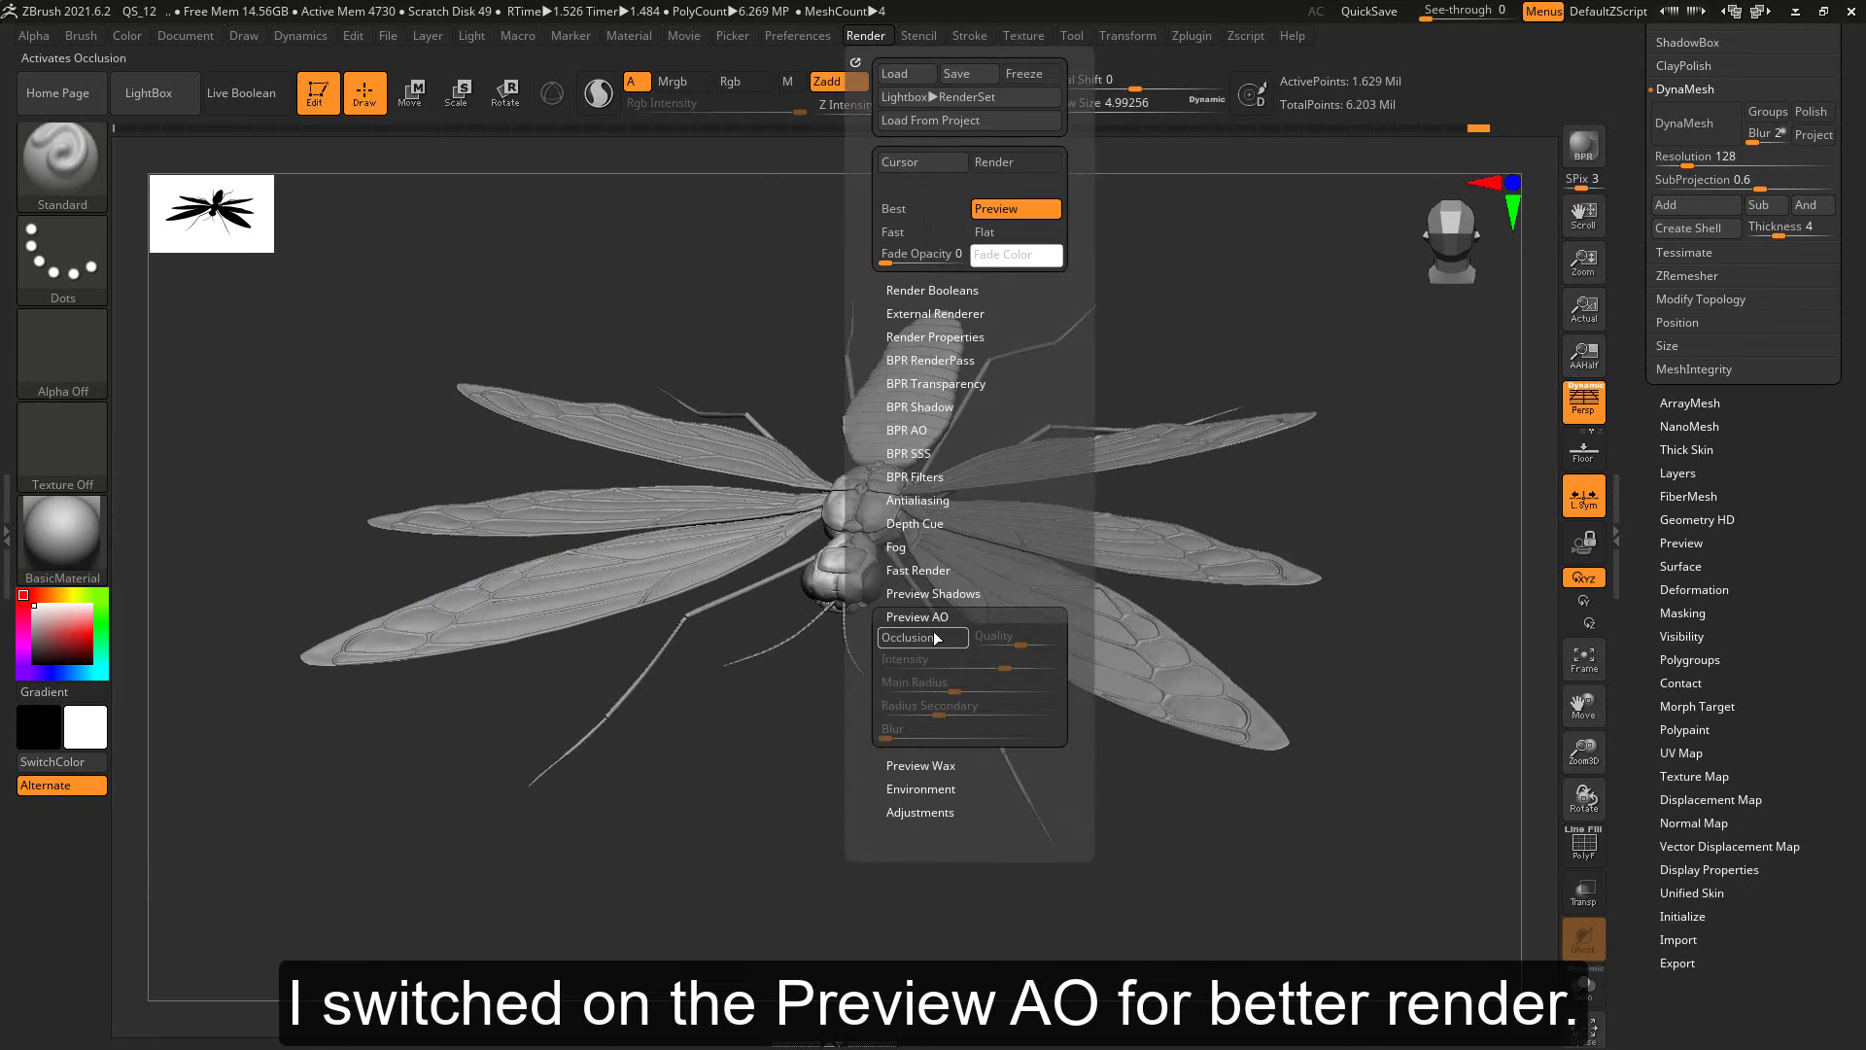
{"action": "left_click_drag", "start_coordinate": [1002, 666], "coordinate": [1009, 668]}
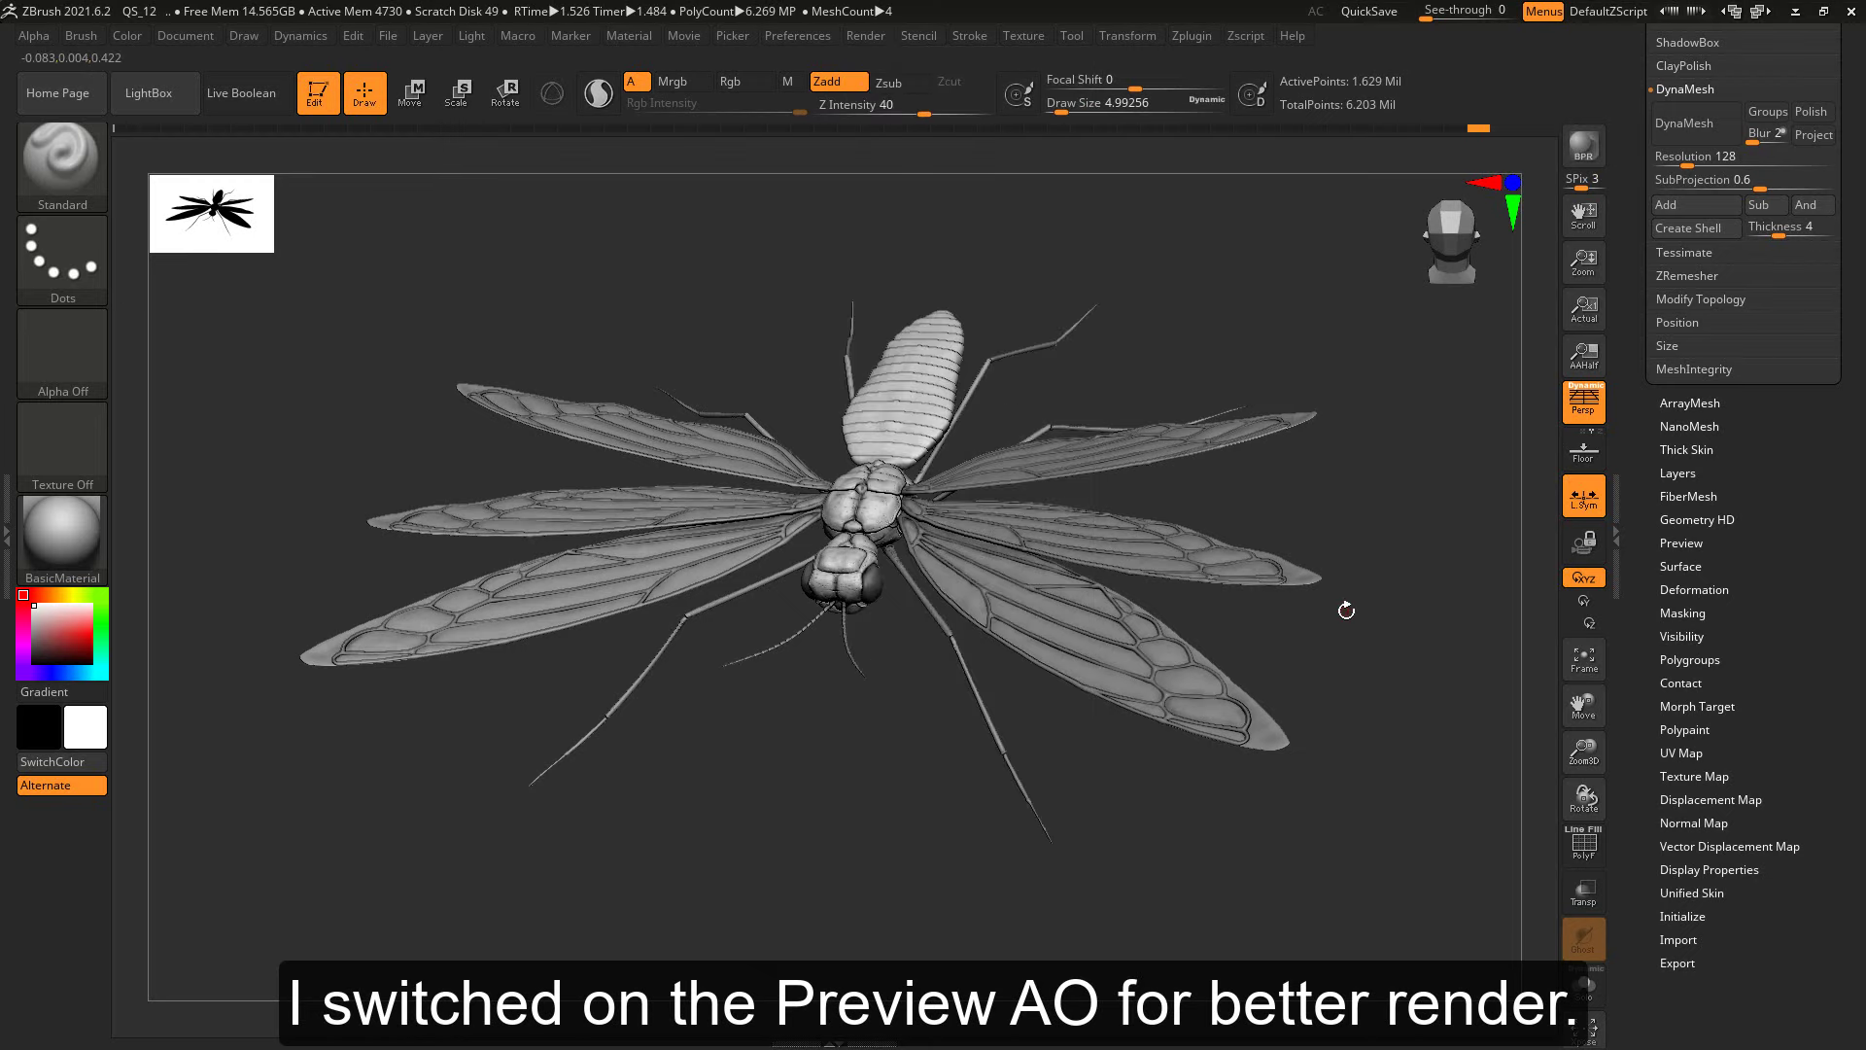
{"action": "left_click_drag", "start_coordinate": [1346, 606], "coordinate": [1381, 619]}
{"action": "mouse_move", "coordinate": [1360, 746]}
{"action": "left_mouse_down"}
{"action": "mouse_move", "coordinate": [1375, 827]}
{"action": "mouse_move", "coordinate": [1367, 666]}
{"action": "left_mouse_up"}
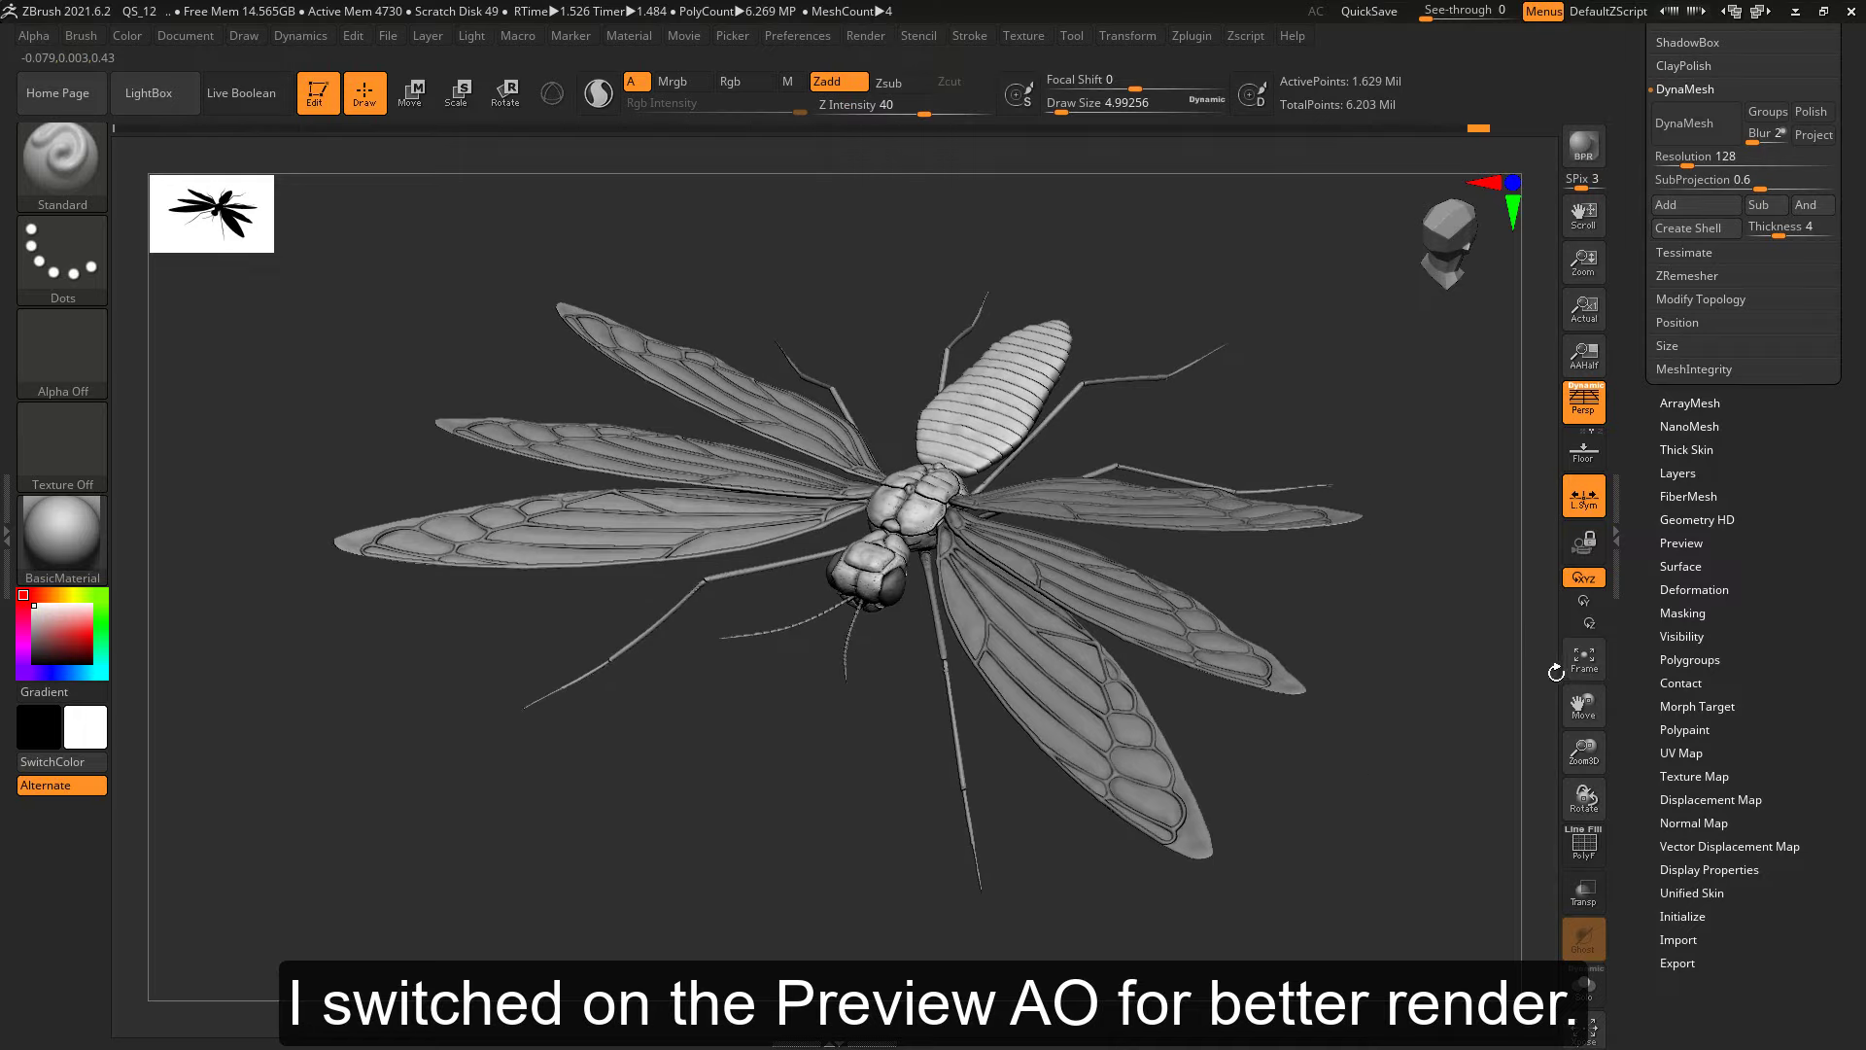
{"action": "left_click_drag", "start_coordinate": [1584, 751], "coordinate": [1667, 853]}
{"action": "left_click_drag", "start_coordinate": [904, 706], "coordinate": [969, 764]}
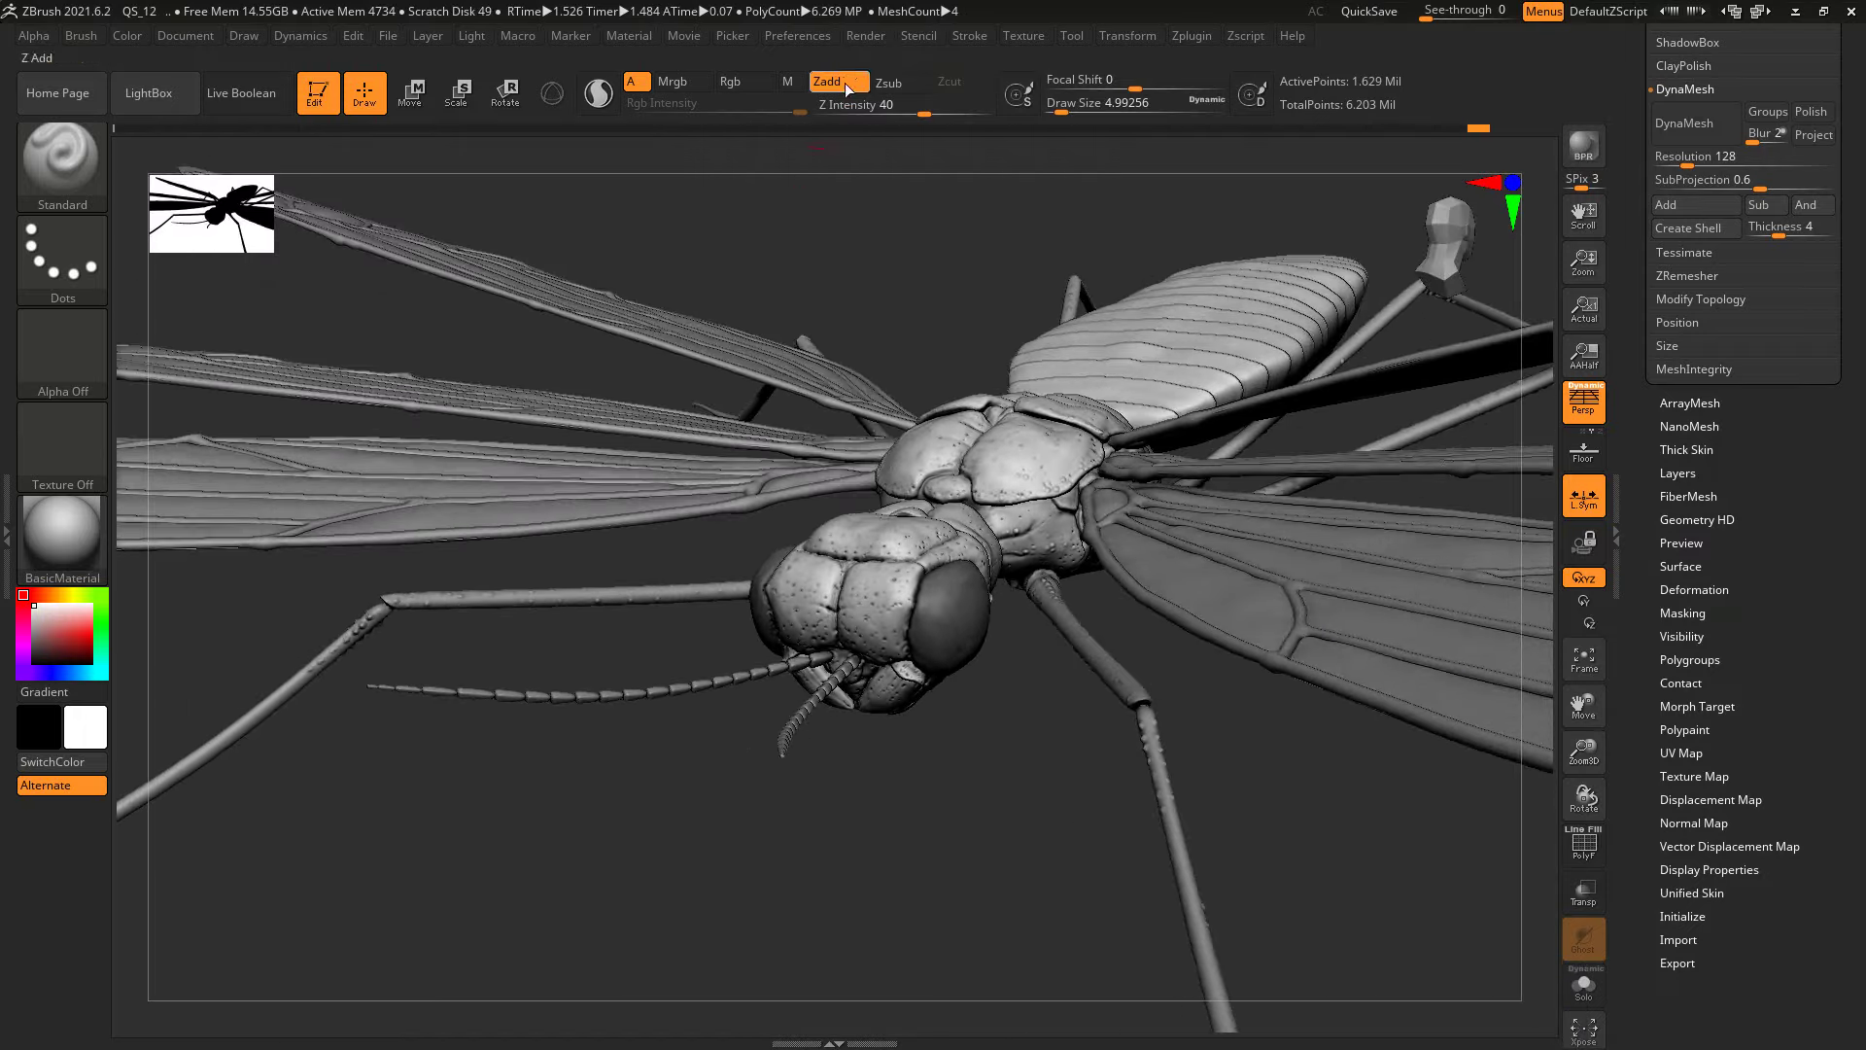
{"action": "left_click", "coordinate": [866, 36]}
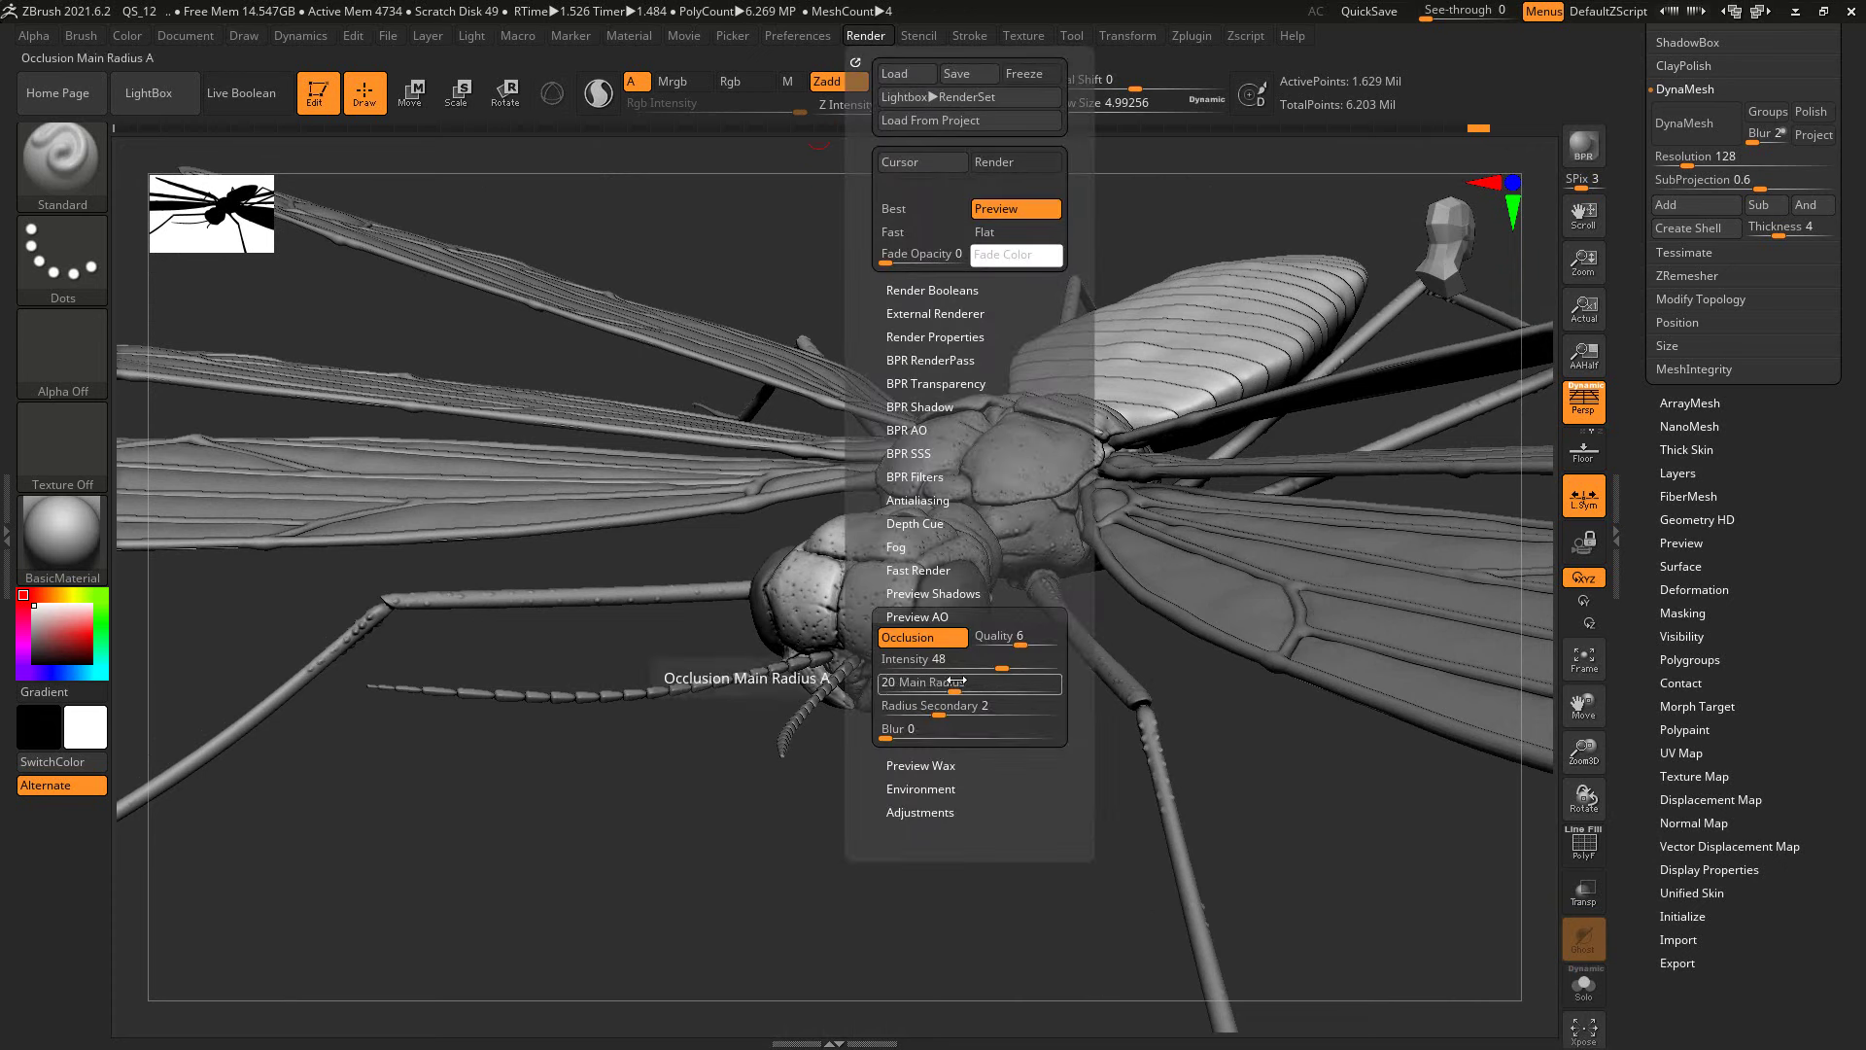
{"action": "left_click_drag", "start_coordinate": [953, 686], "coordinate": [981, 663]}
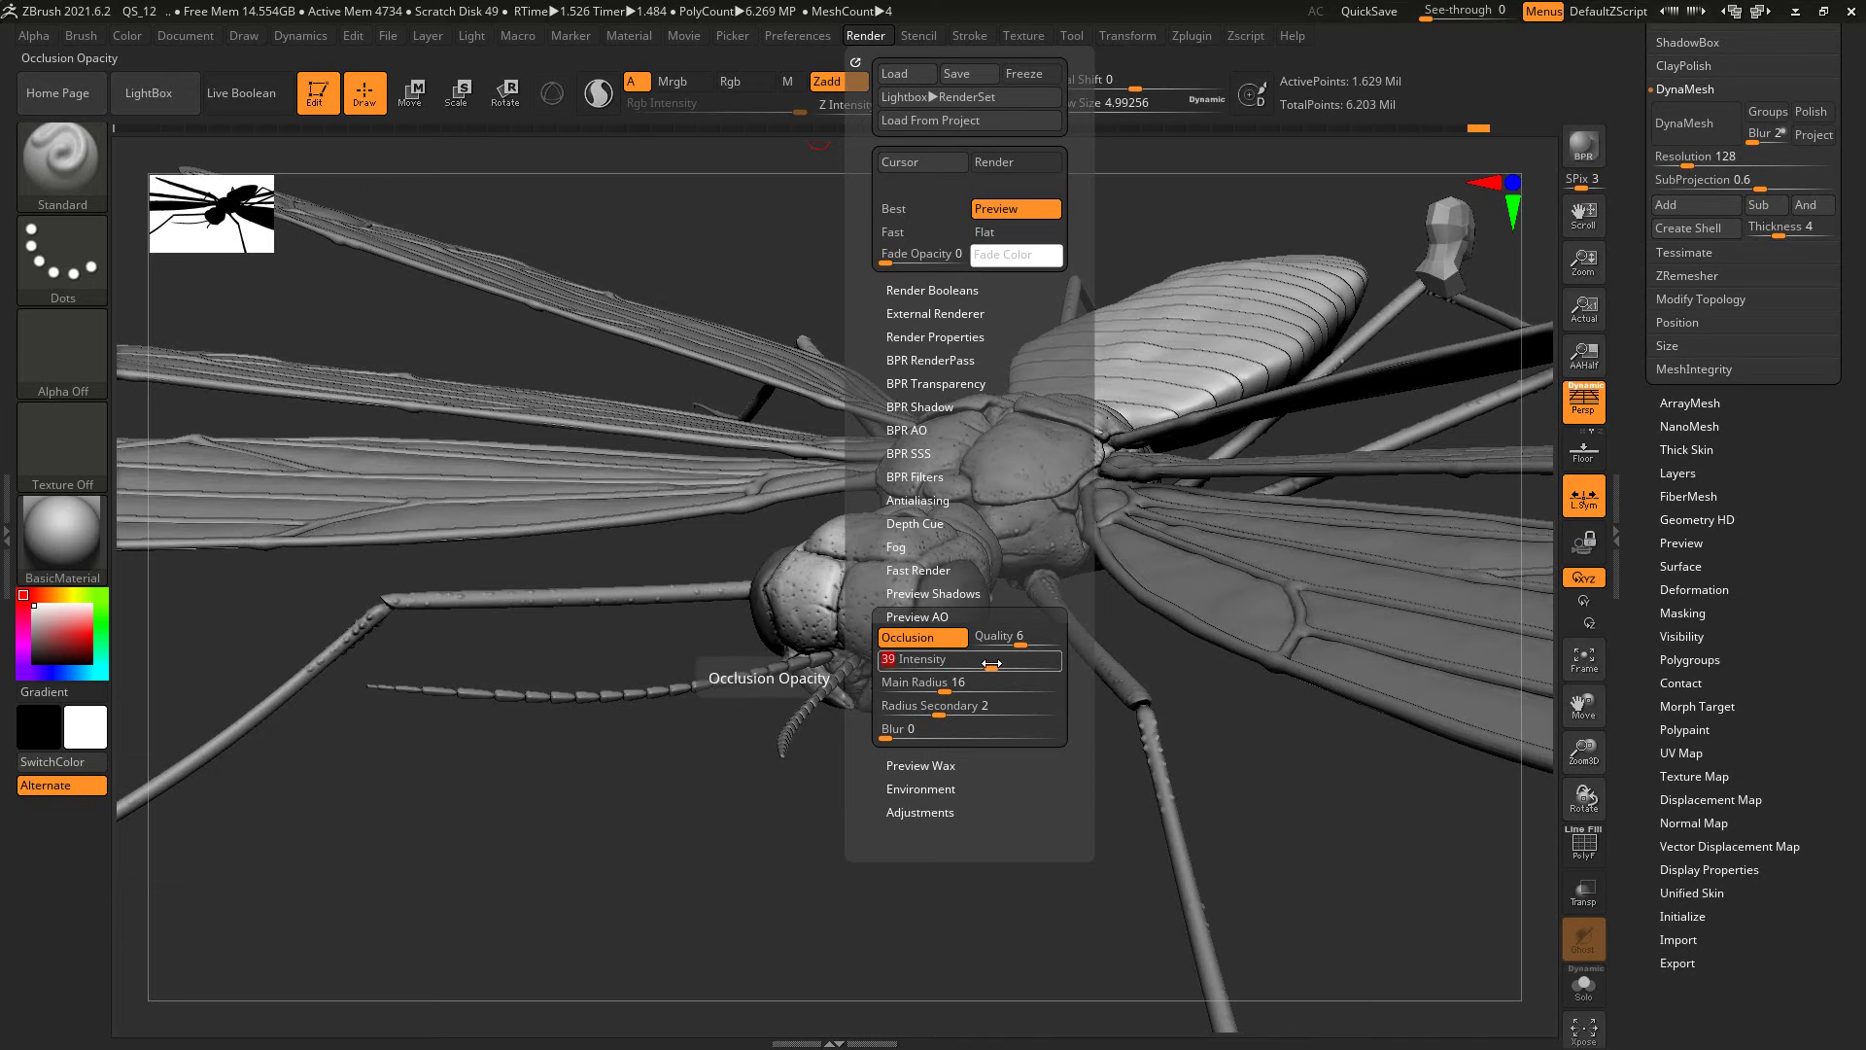
{"action": "mouse_move", "coordinate": [1049, 897]}
{"action": "left_mouse_down", "text": "alt"}
{"action": "mouse_move", "coordinate": [1429, 795]}
{"action": "mouse_move", "coordinate": [1354, 770]}
{"action": "left_mouse_up", "text": "alt"}
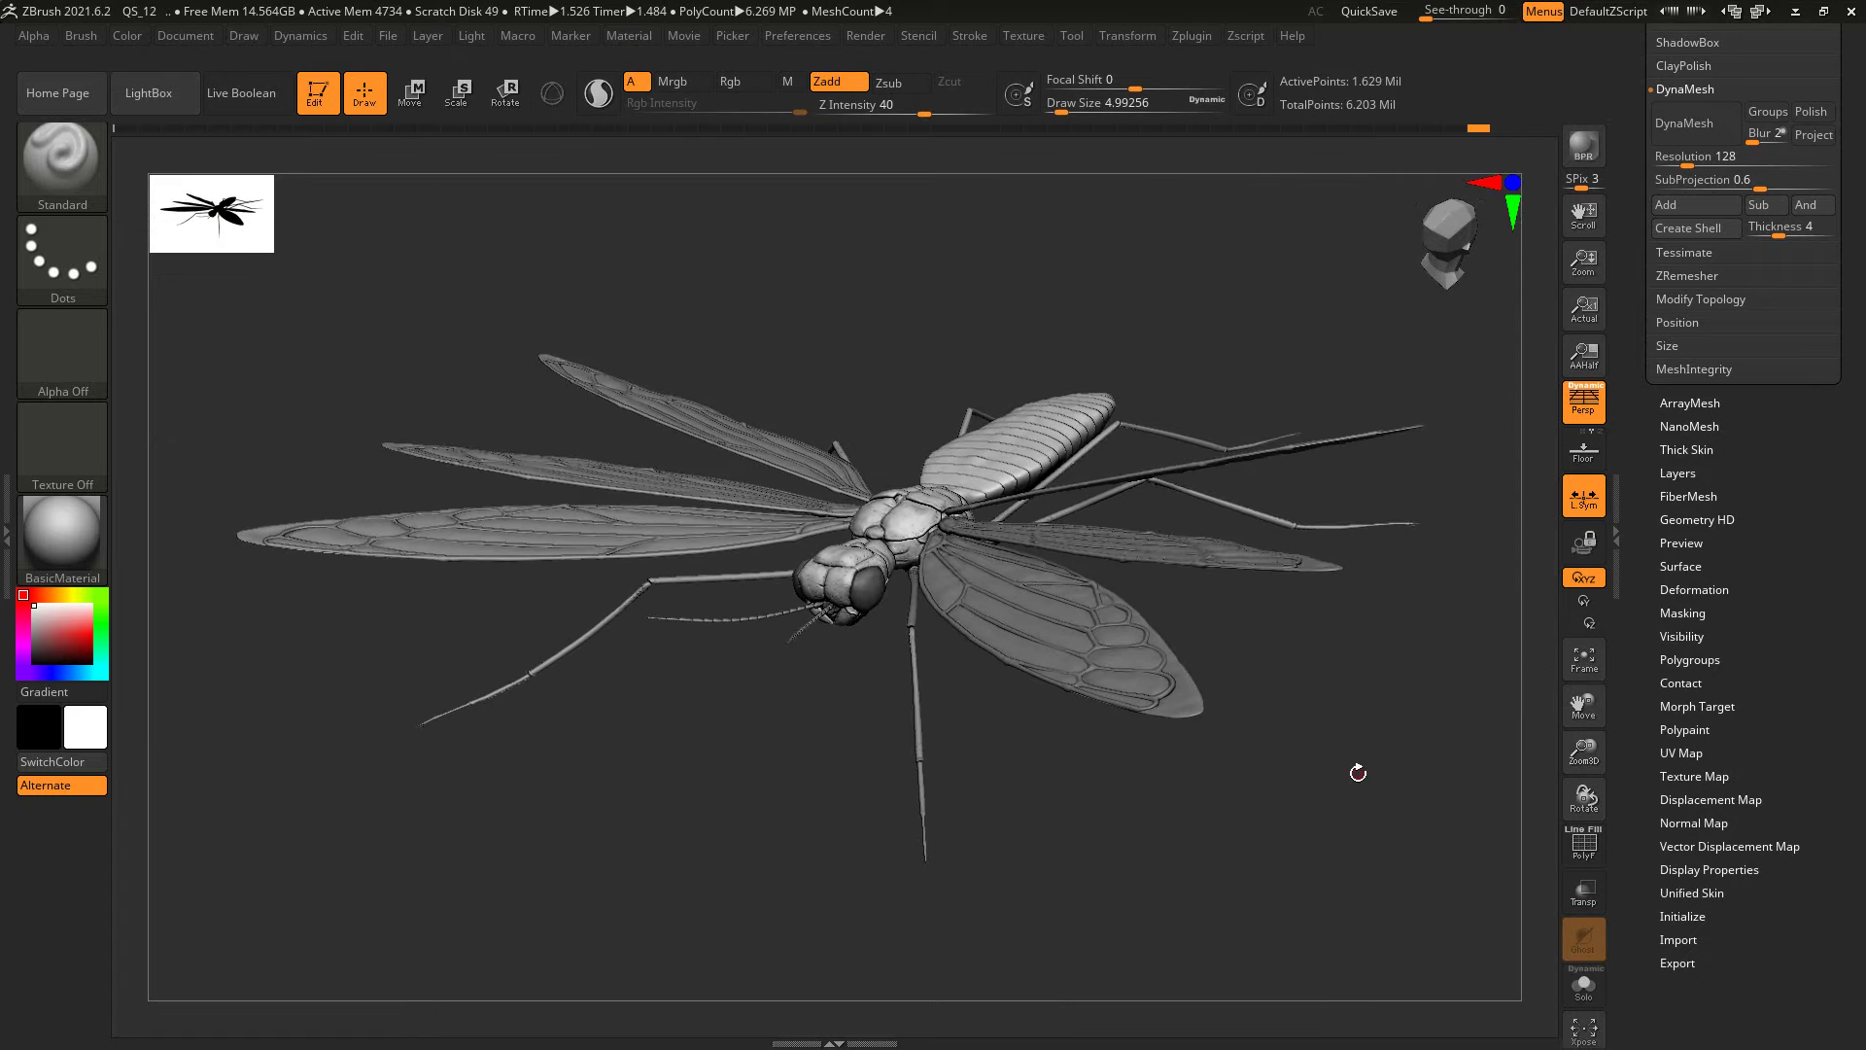
Step: BPR-render, then set BasicMaterial specular to about 0.35 and diffuse to about 0.68
{"action": "left_click", "coordinate": [1585, 146]}
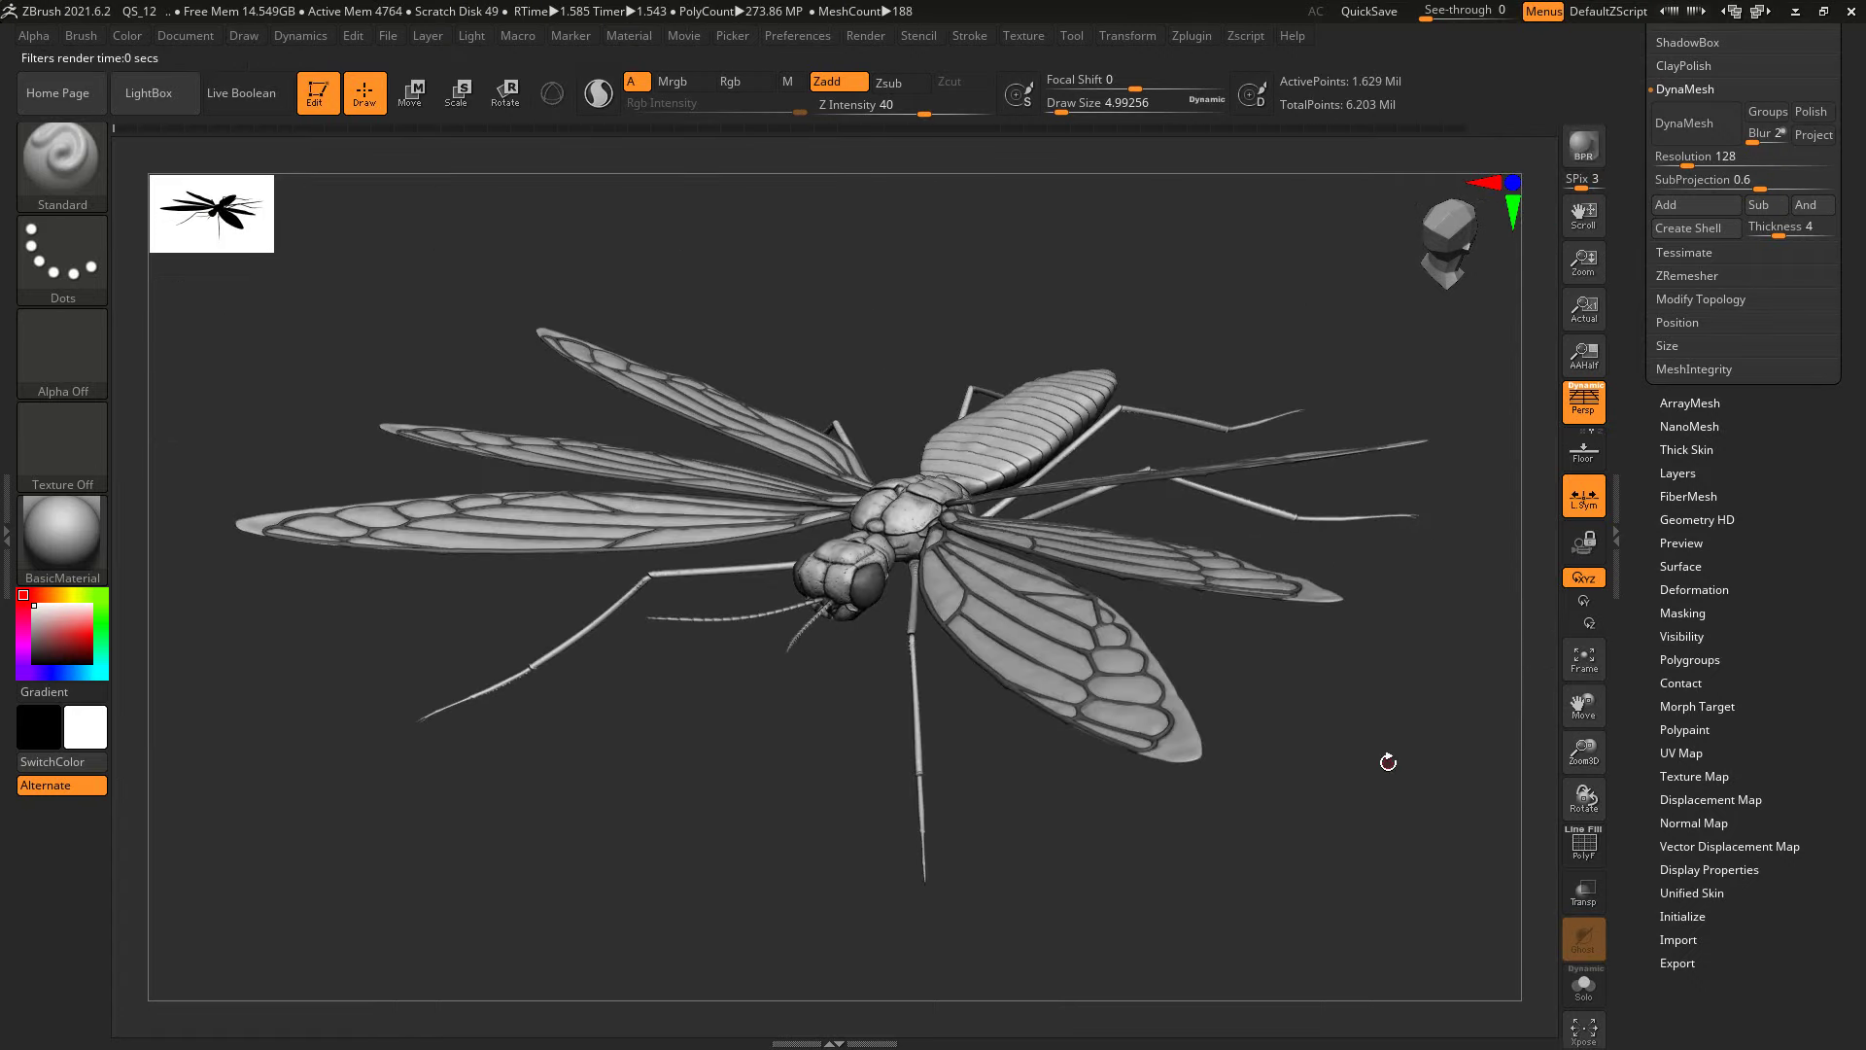
{"action": "left_click_drag", "start_coordinate": [1388, 762], "coordinate": [1541, 661]}
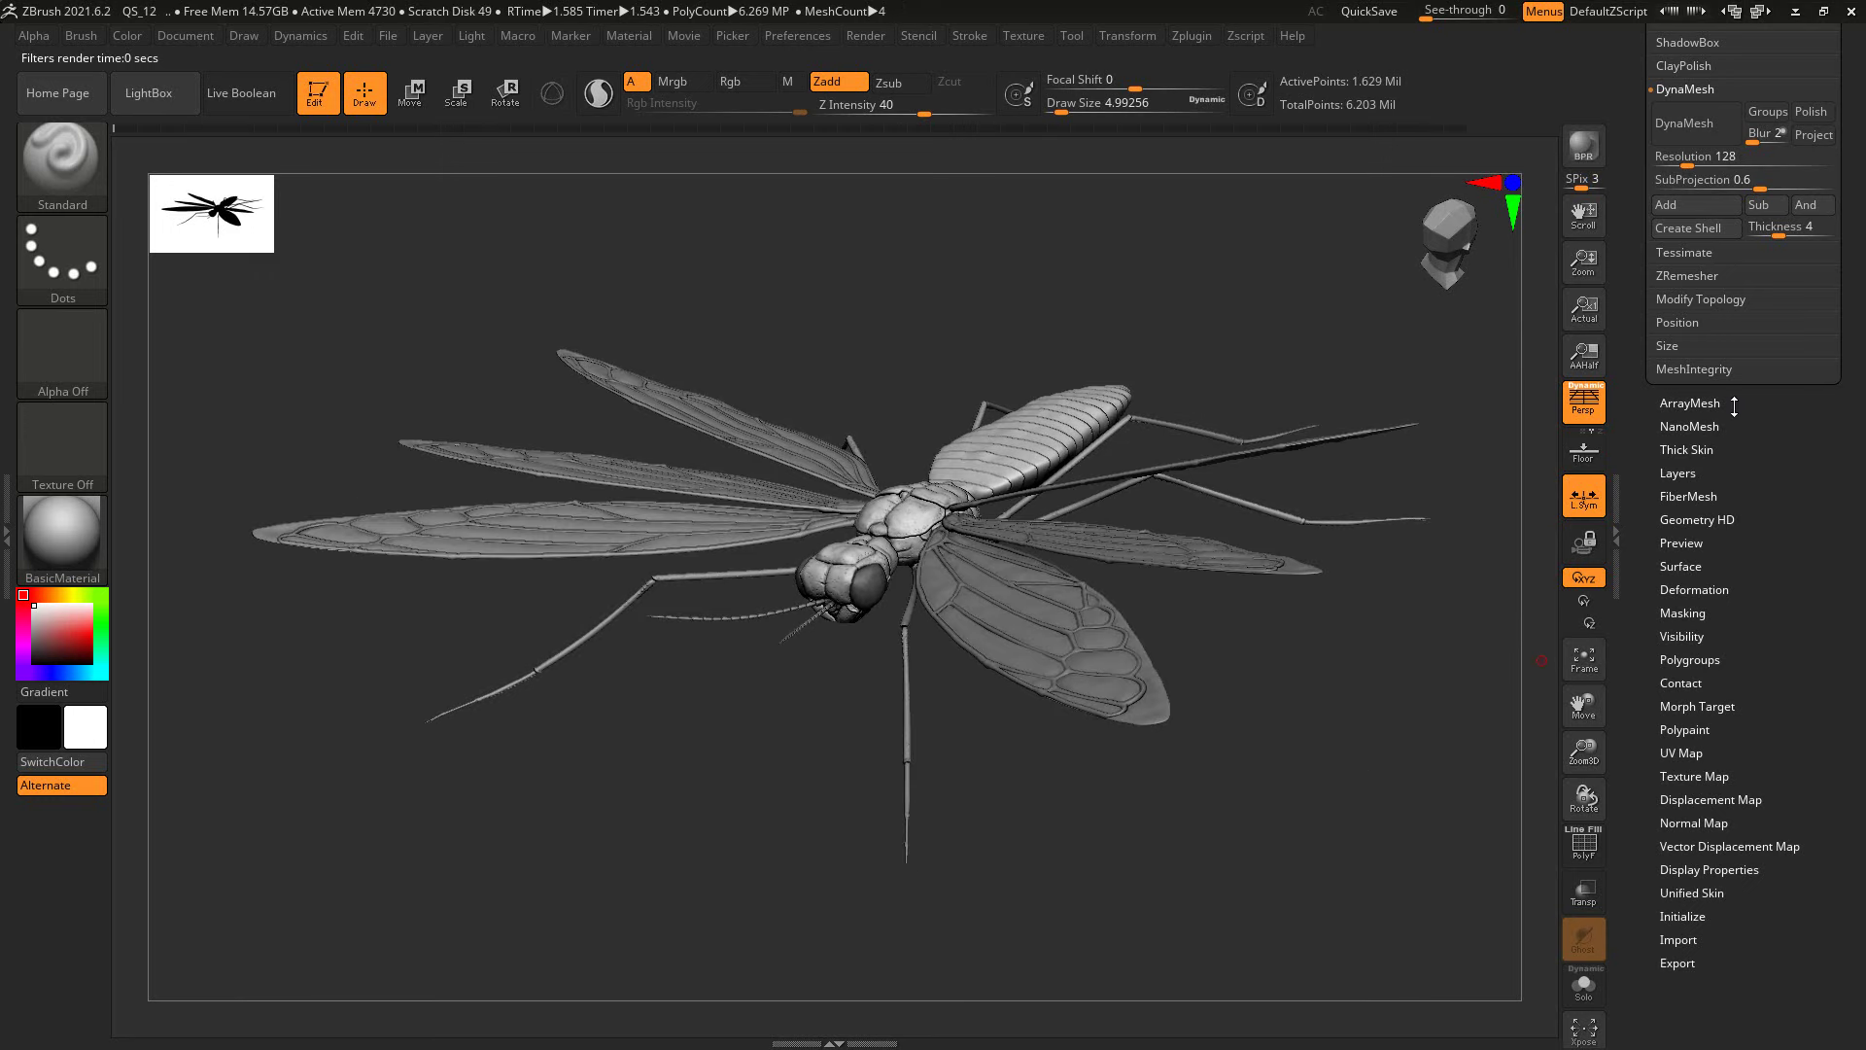
{"action": "left_click_drag", "start_coordinate": [1734, 406], "coordinate": [1734, 486]}
{"action": "left_click_drag", "start_coordinate": [1231, 659], "coordinate": [1235, 677]}
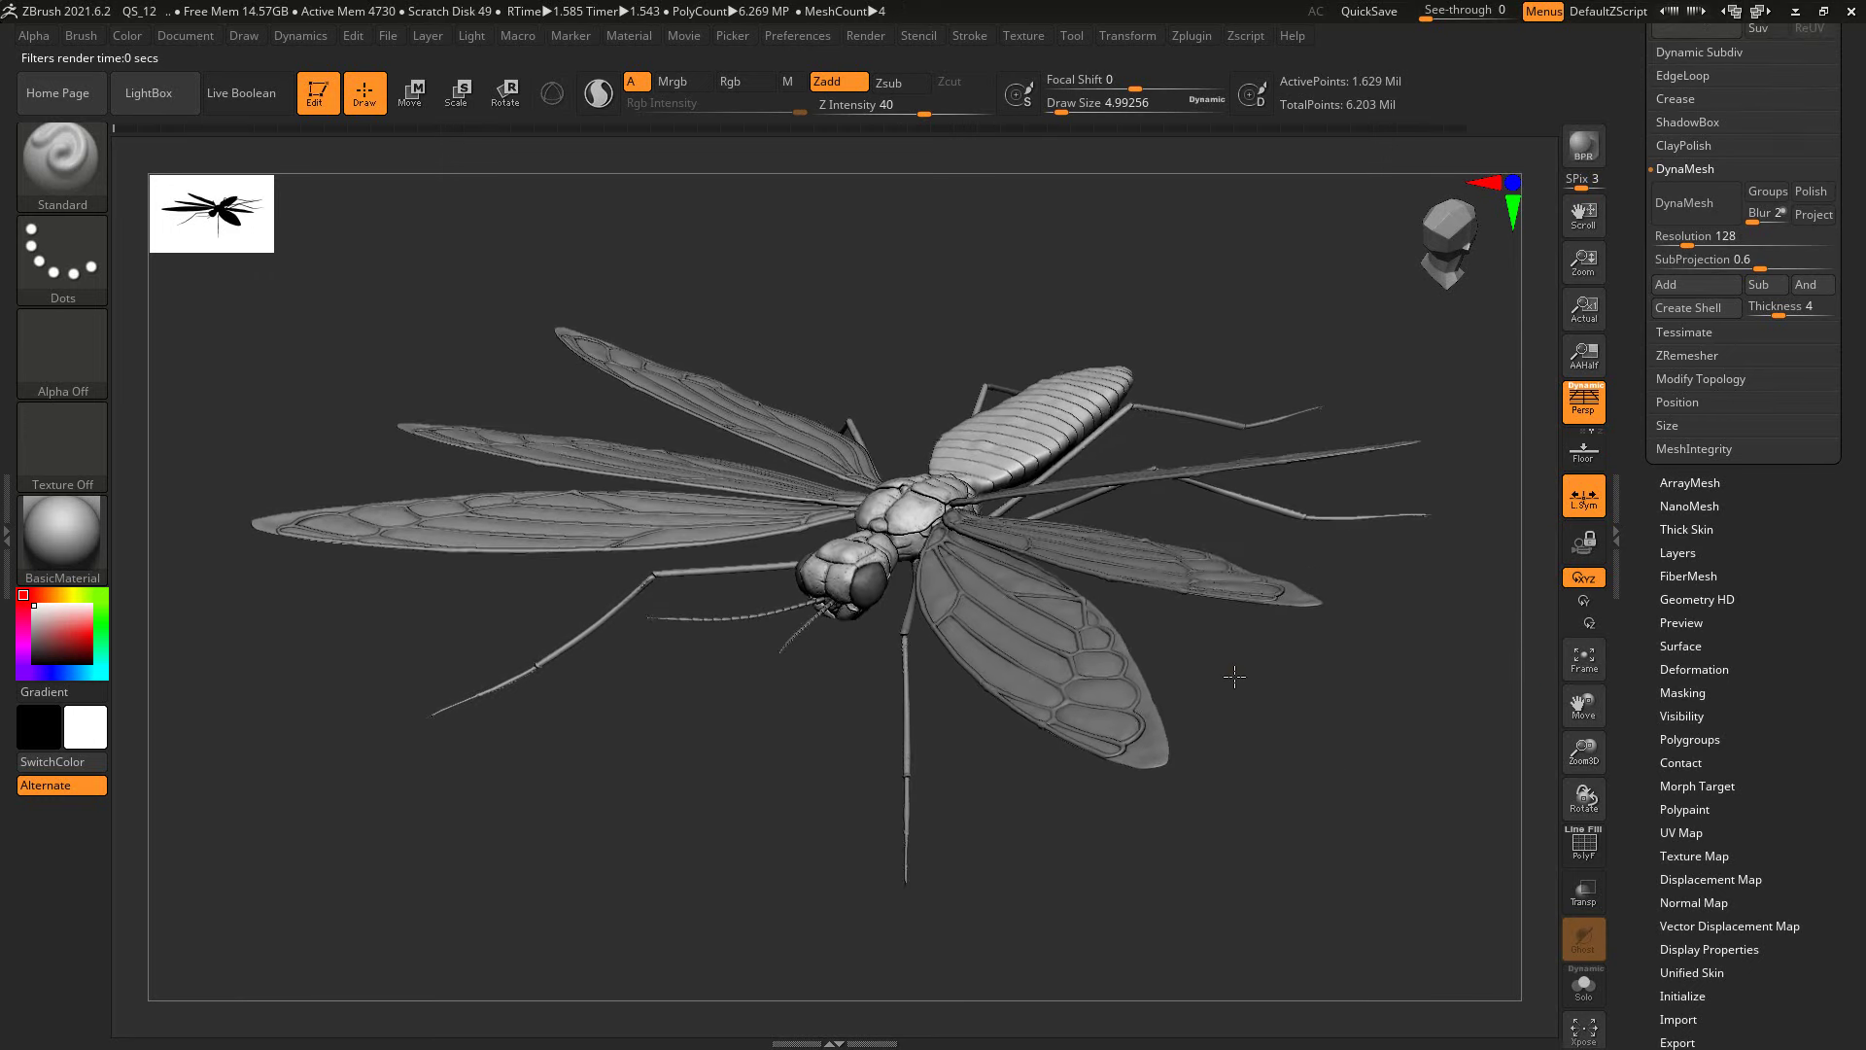
{"action": "left_click", "coordinate": [796, 36]}
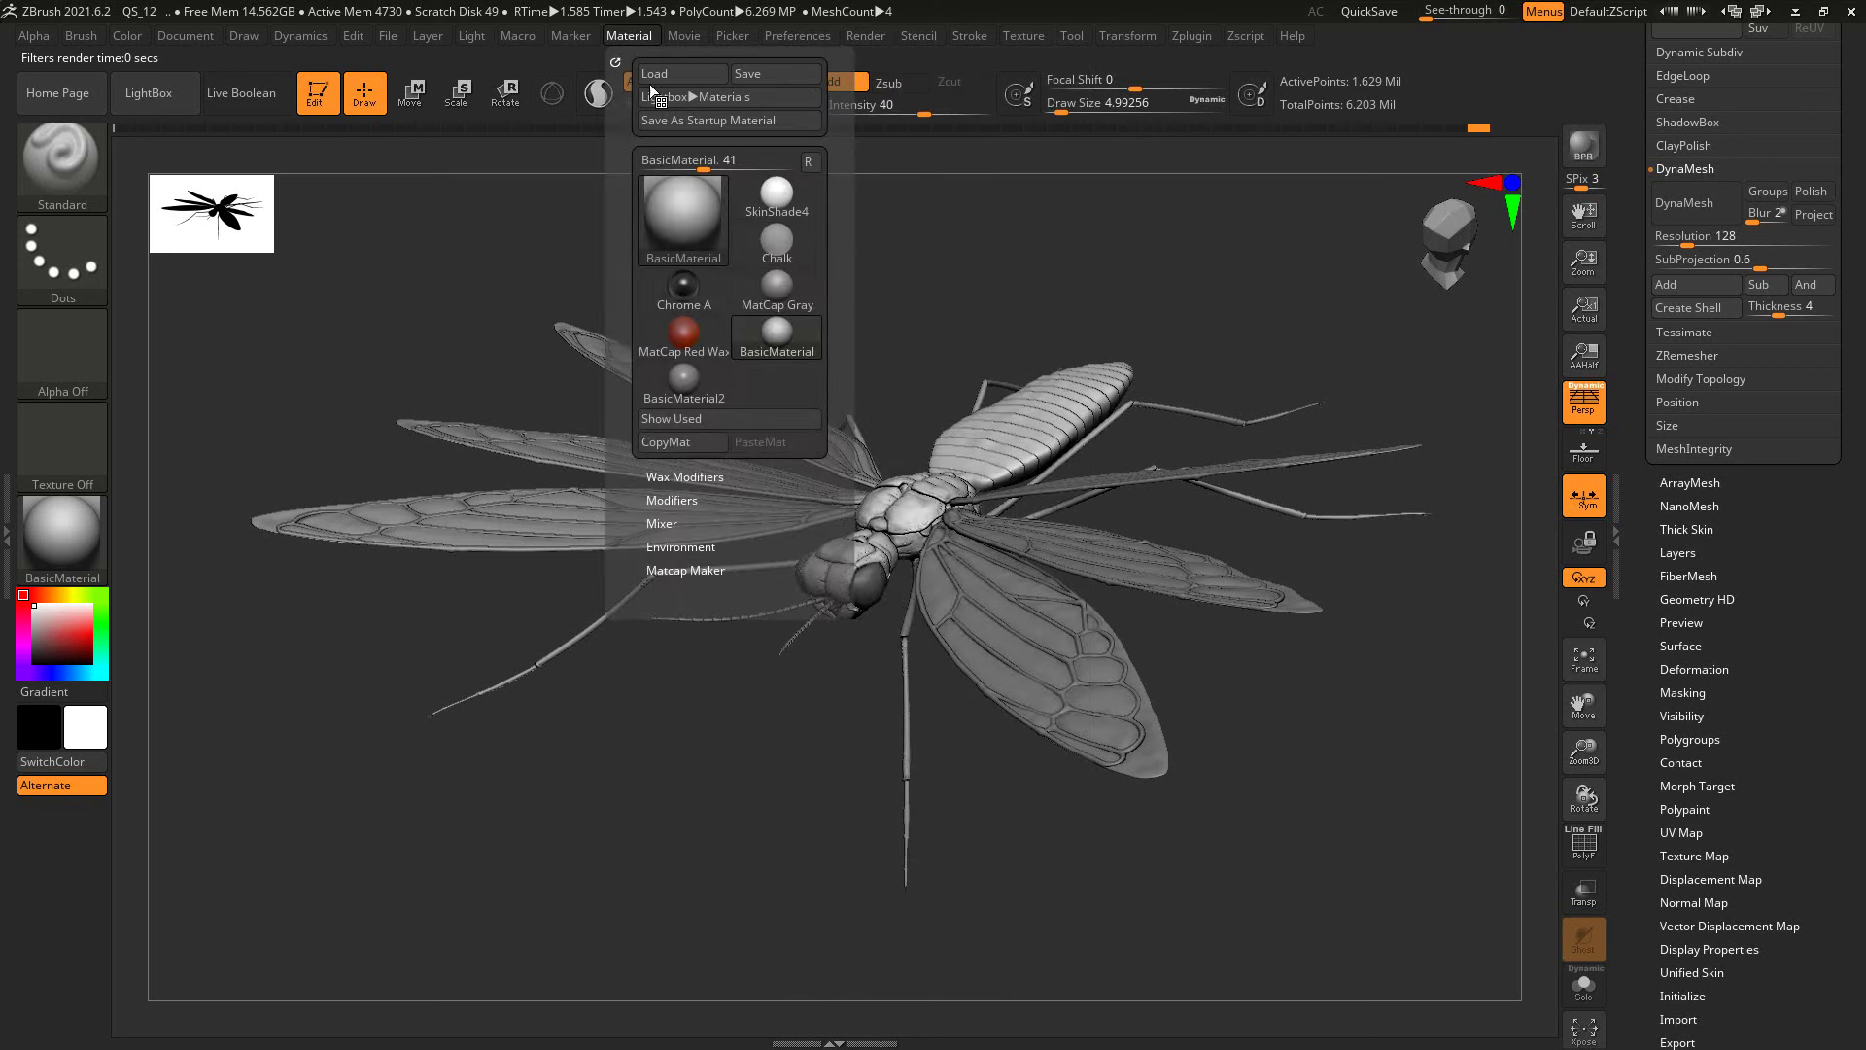
{"action": "left_click", "coordinate": [685, 499]}
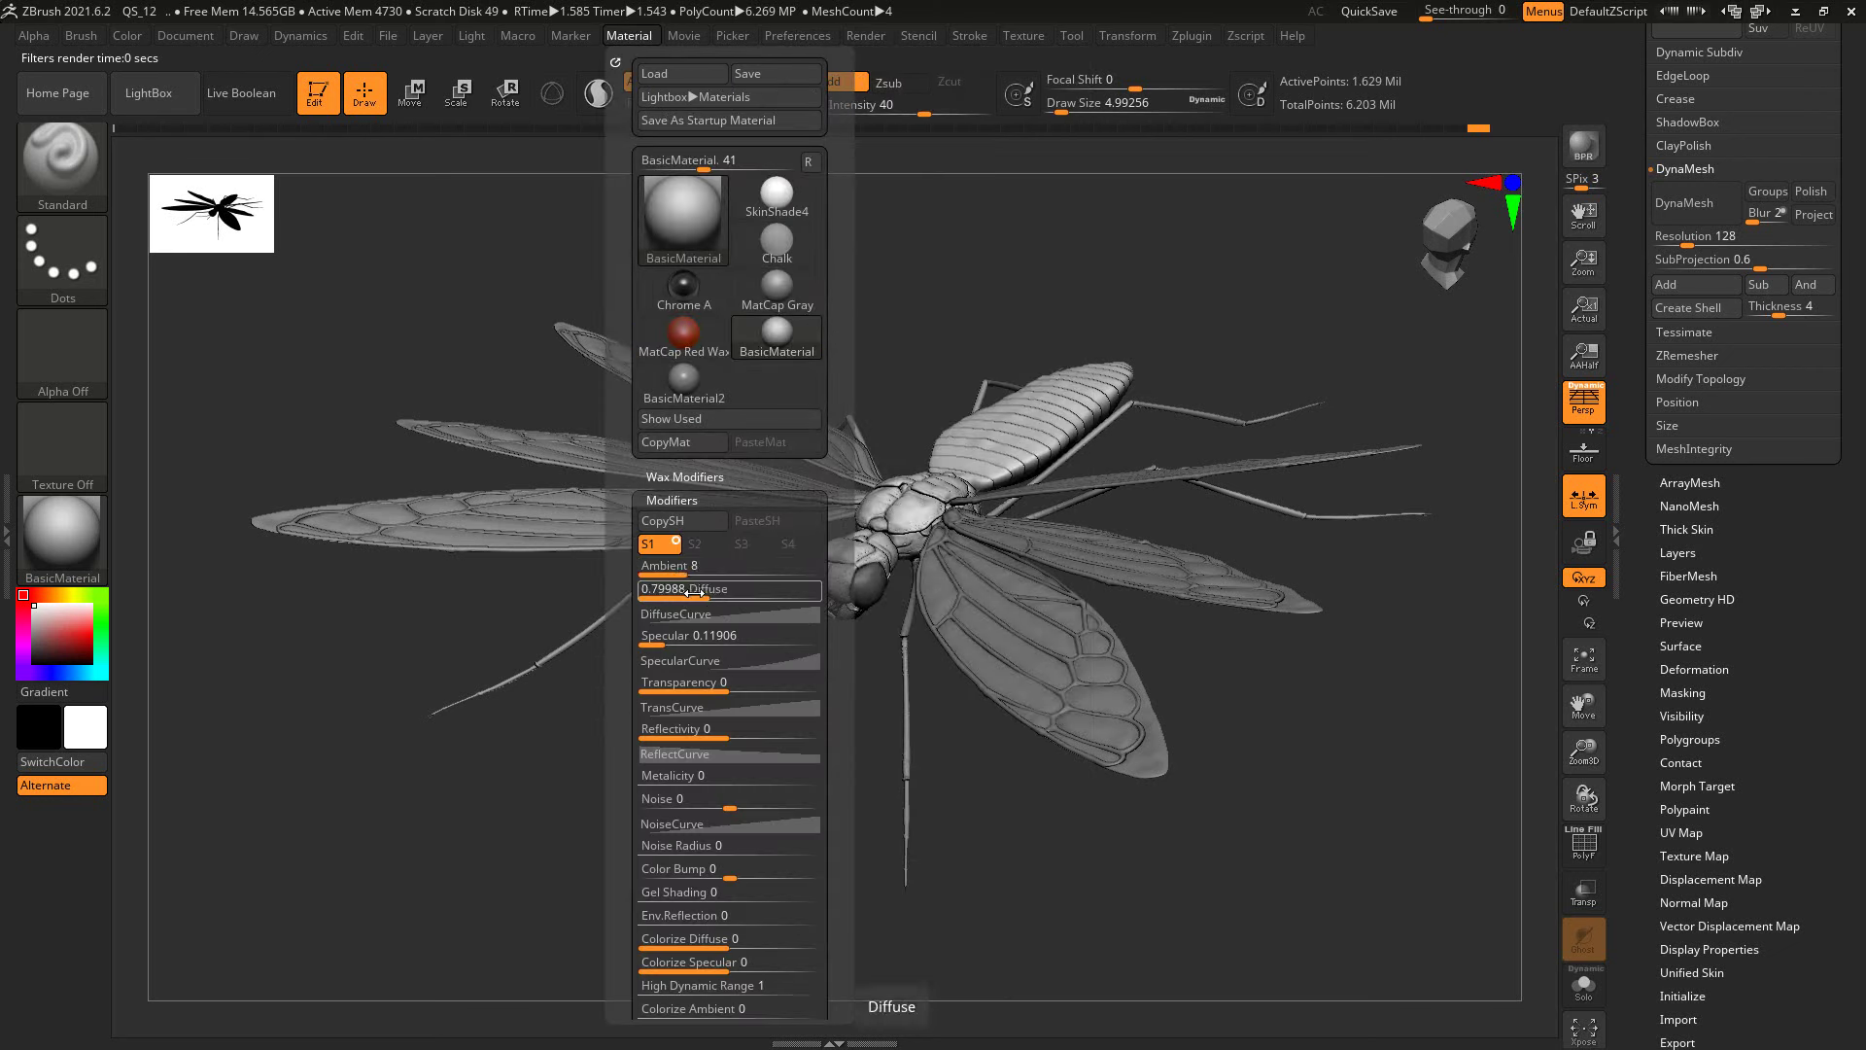
{"action": "mouse_move", "coordinate": [661, 642]}
{"action": "left_mouse_down"}
{"action": "mouse_move", "coordinate": [694, 644]}
{"action": "mouse_move", "coordinate": [670, 640]}
{"action": "mouse_move", "coordinate": [708, 592]}
{"action": "left_mouse_up"}
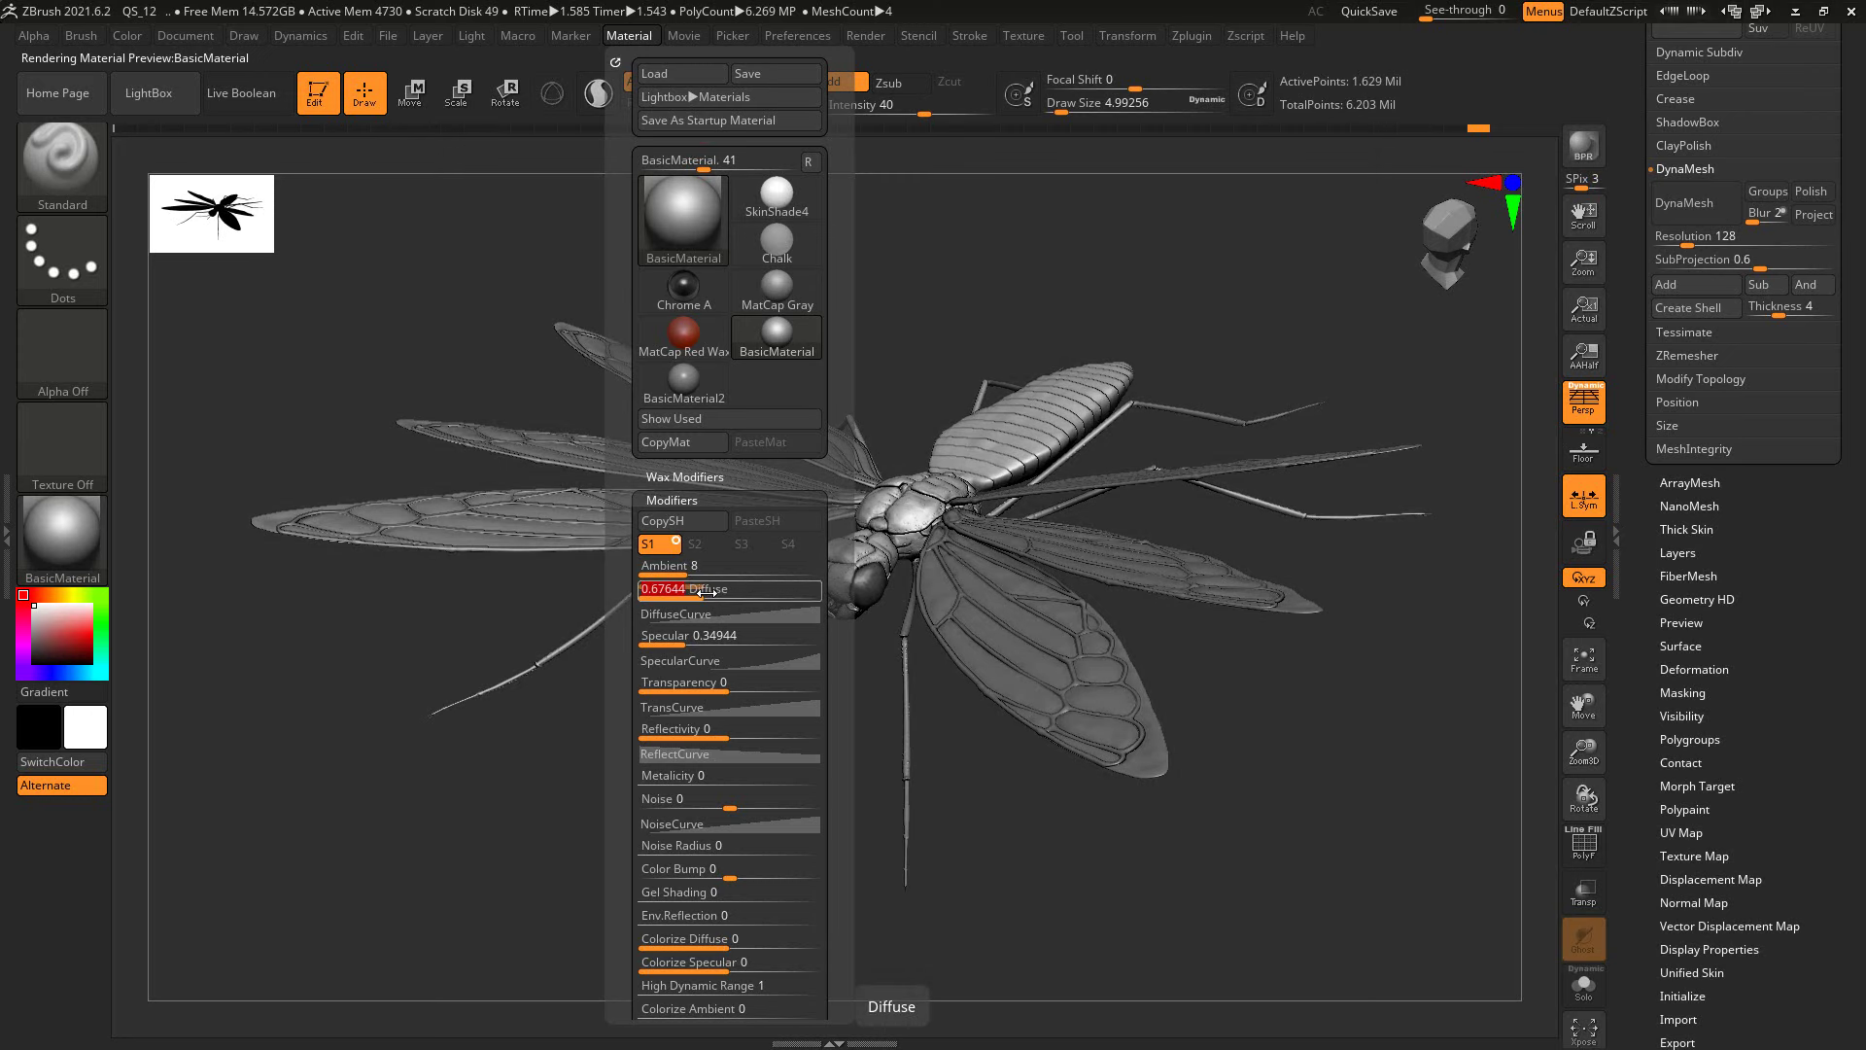
{"action": "mouse_move", "coordinate": [1379, 309]}
{"action": "left_mouse_down"}
{"action": "mouse_move", "coordinate": [1329, 330]}
{"action": "mouse_move", "coordinate": [1401, 324]}
{"action": "left_mouse_up"}
Step: Turn on the floor grid, BPR-render a head close-up, then zoom out to a top-down view
{"action": "left_click", "coordinate": [1579, 464]}
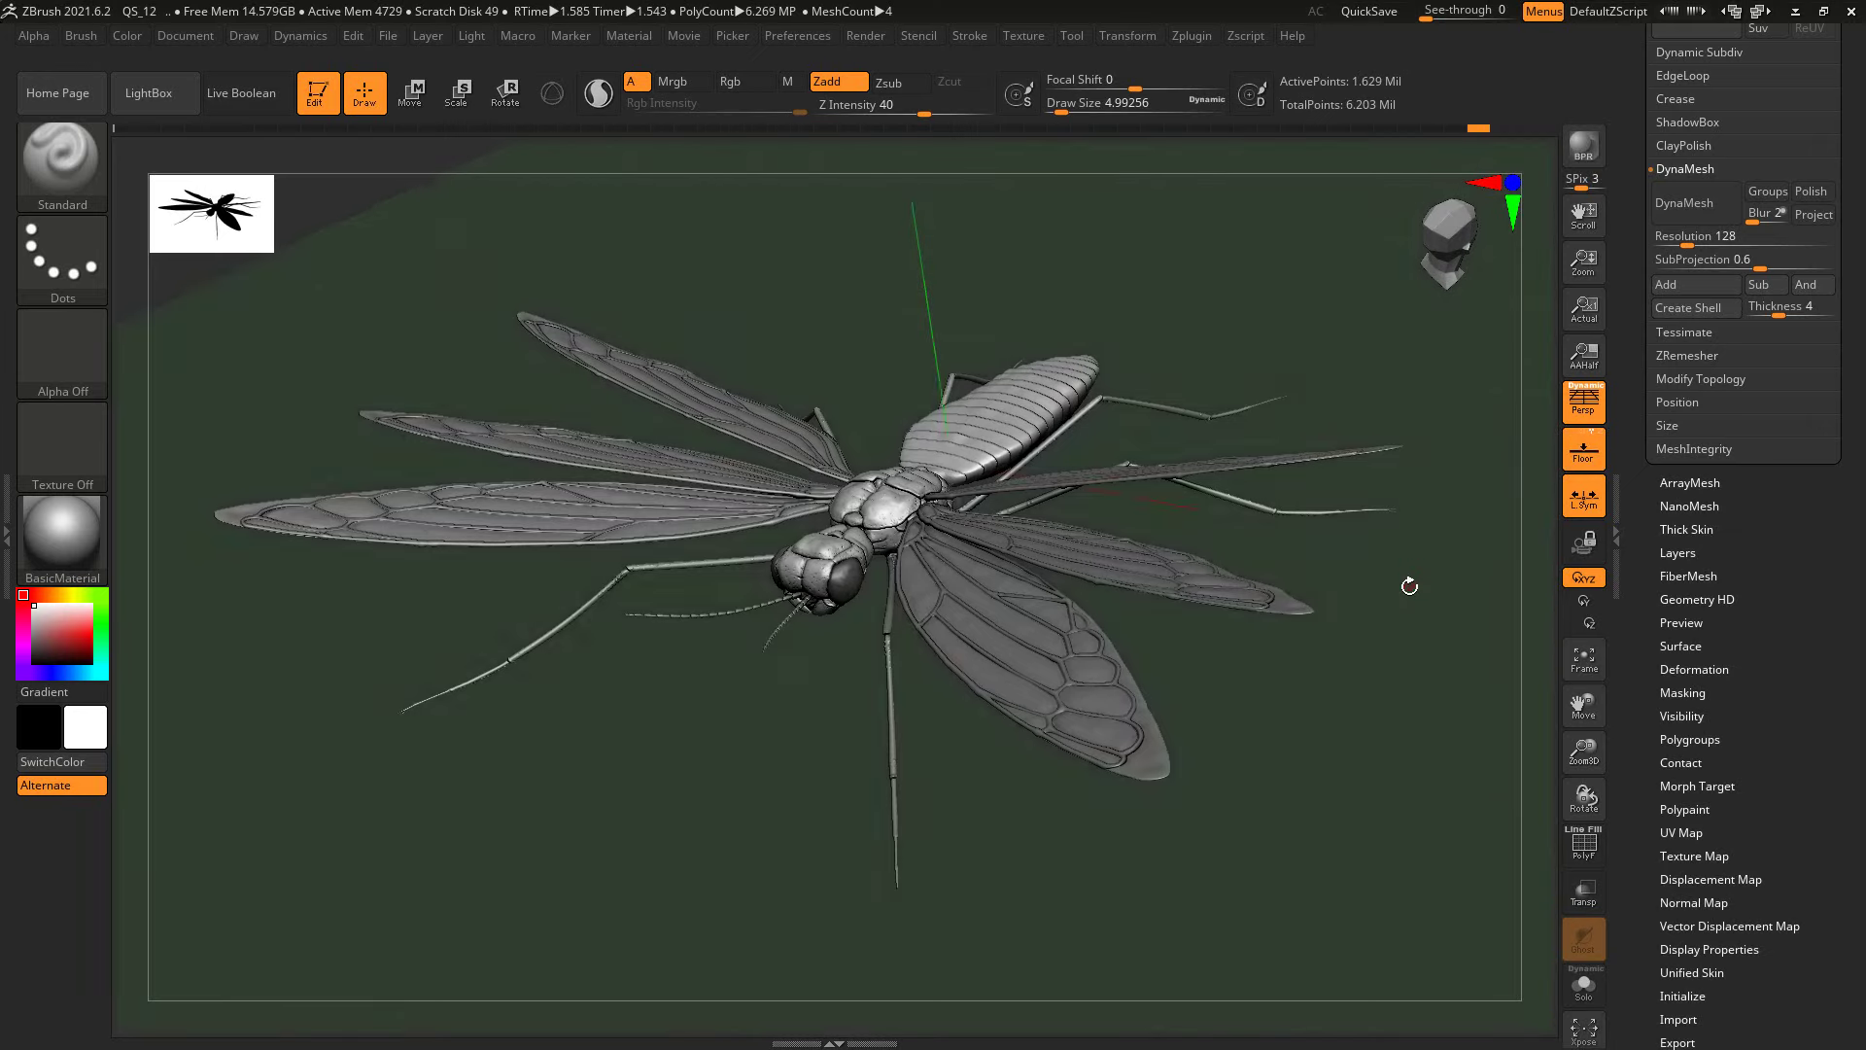
{"action": "left_click_drag", "start_coordinate": [1409, 583], "coordinate": [1361, 663]}
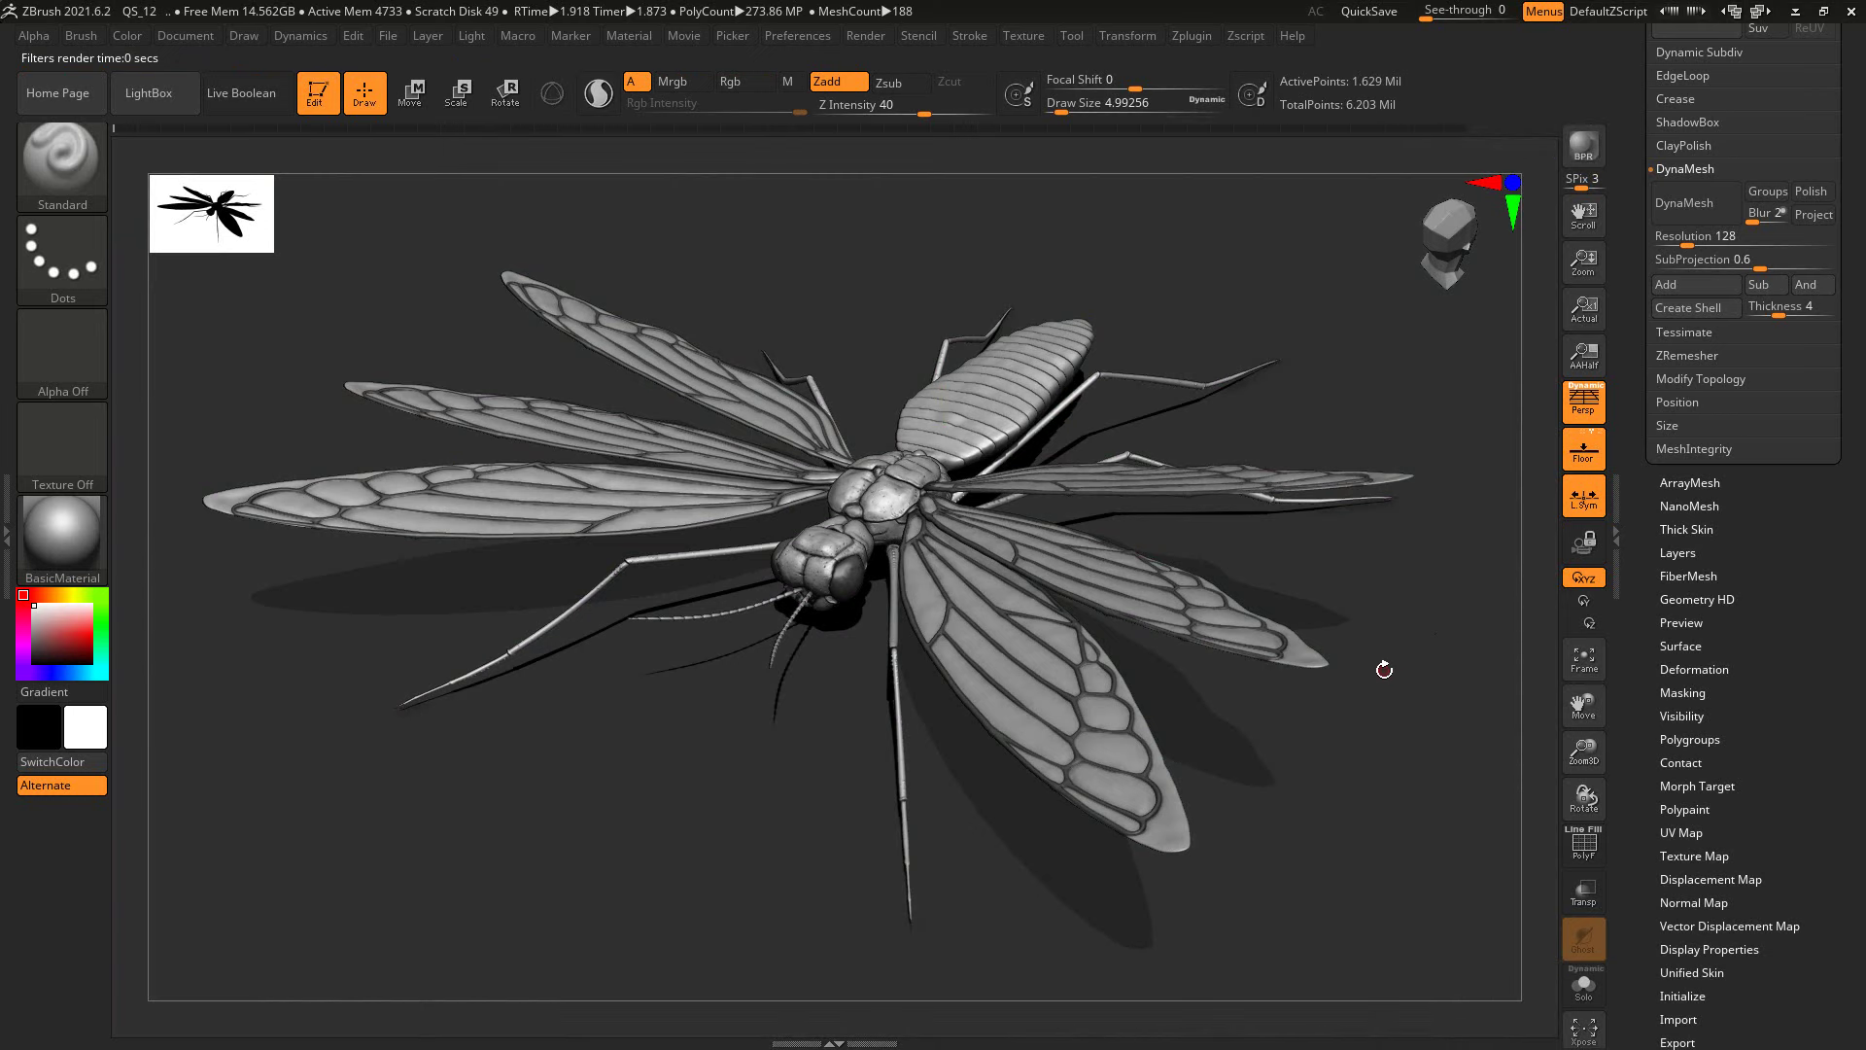
{"action": "mouse_move", "coordinate": [1309, 785]}
{"action": "left_mouse_down"}
{"action": "mouse_move", "coordinate": [1404, 982]}
{"action": "mouse_move", "coordinate": [1386, 751]}
{"action": "left_mouse_up"}
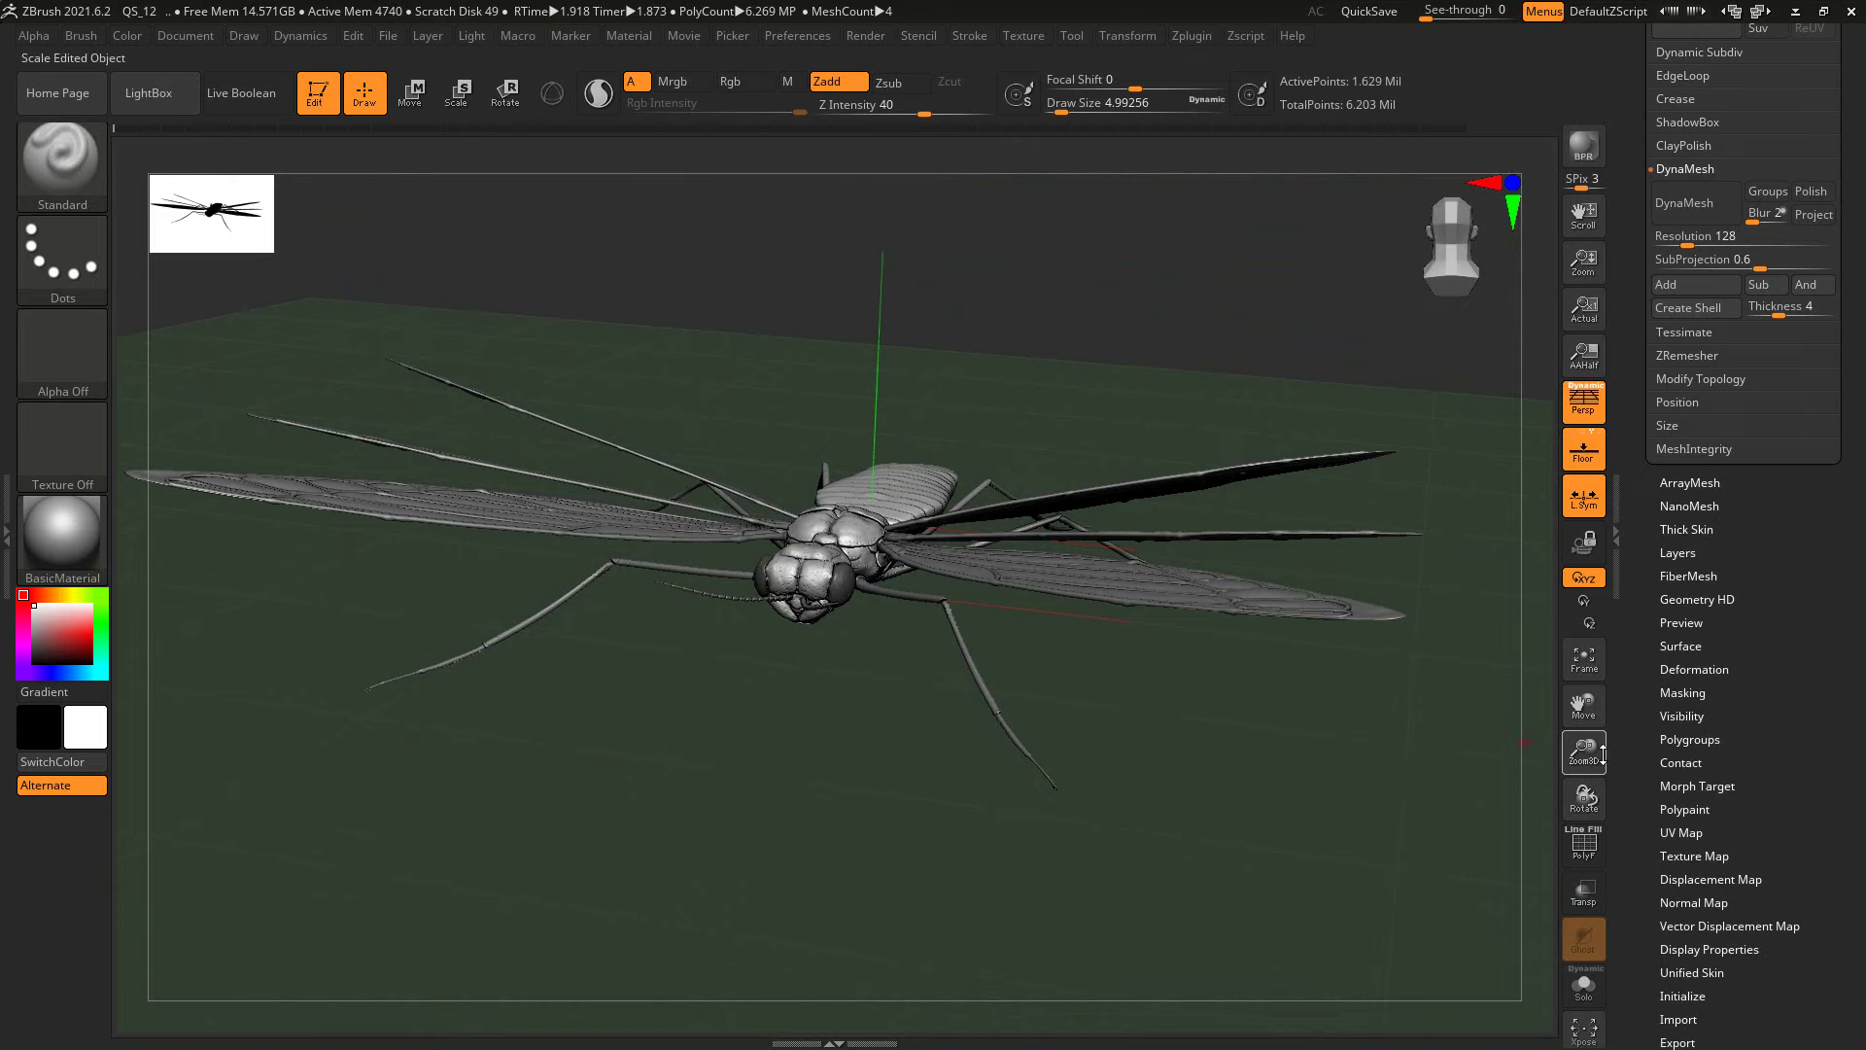
{"action": "mouse_move", "coordinate": [1604, 753]}
{"action": "left_mouse_down"}
{"action": "mouse_move", "coordinate": [1012, 754]}
{"action": "mouse_move", "coordinate": [1030, 746]}
{"action": "left_mouse_up"}
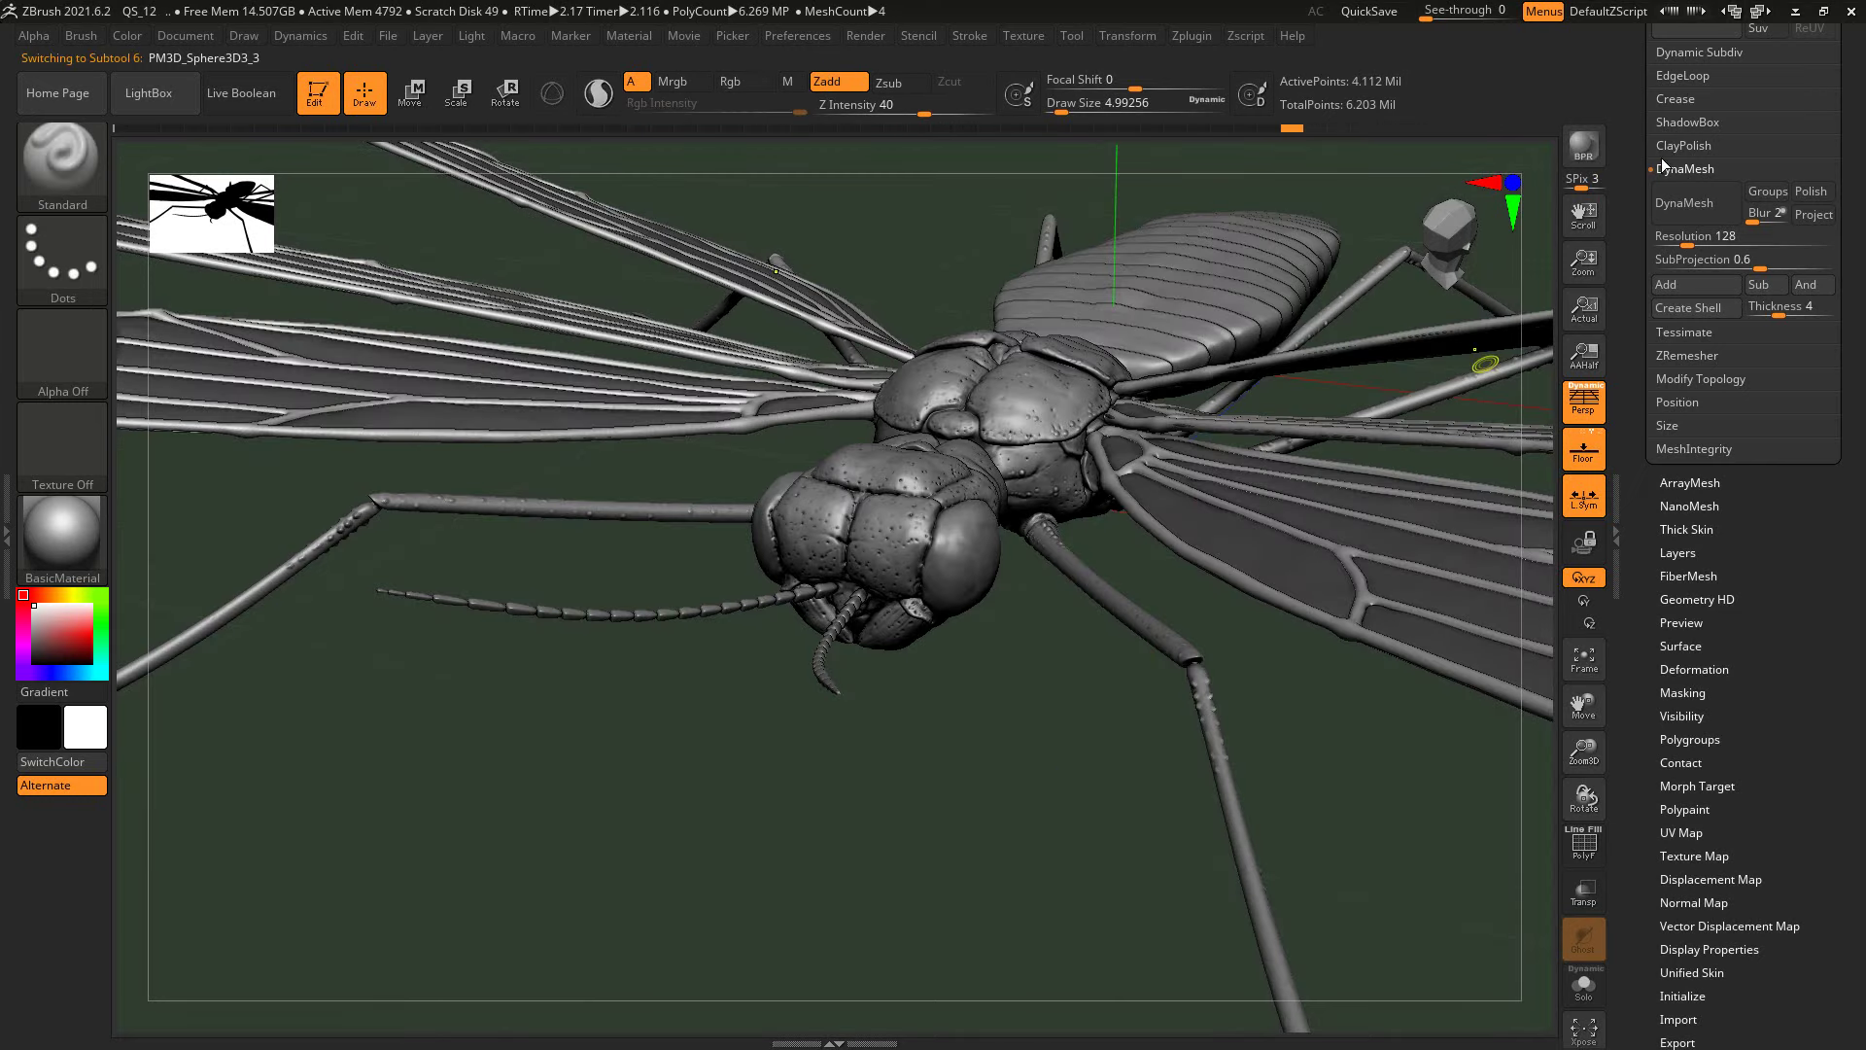
{"action": "left_click", "coordinate": [1586, 146]}
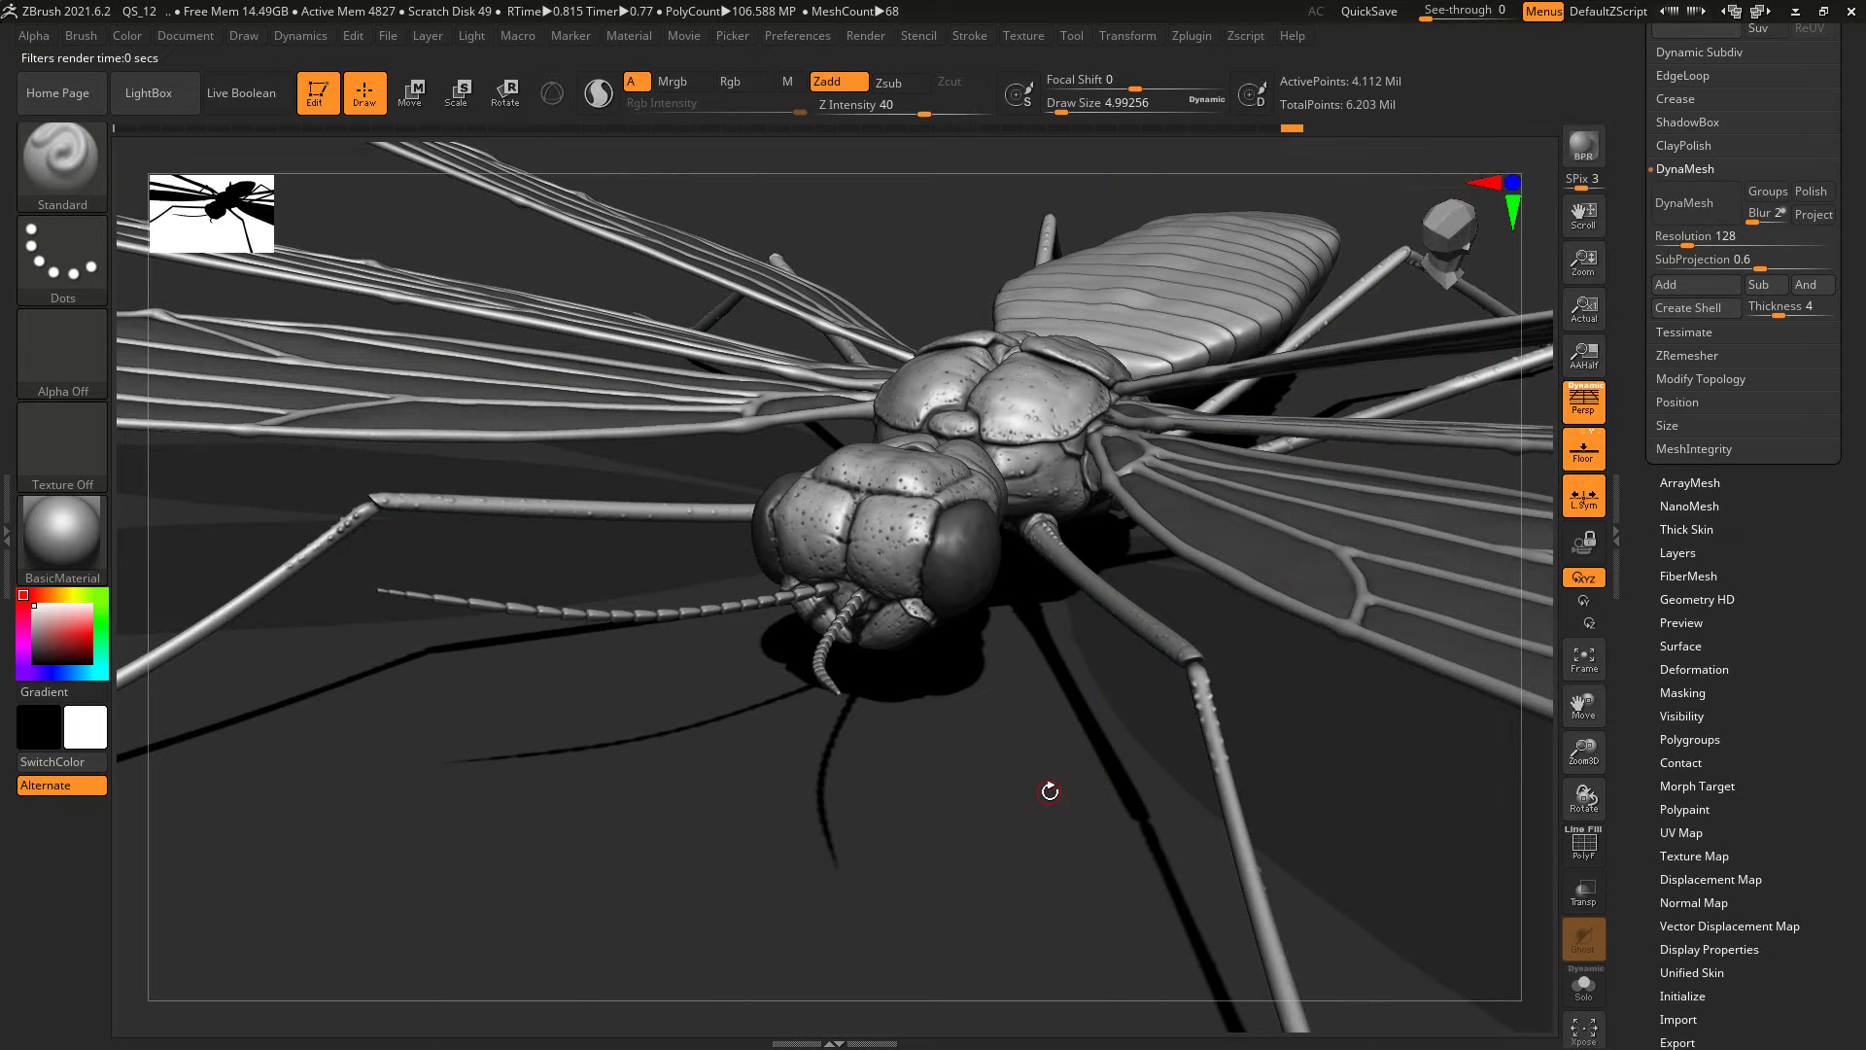
{"action": "left_click_drag", "start_coordinate": [1584, 751], "coordinate": [1584, 807]}
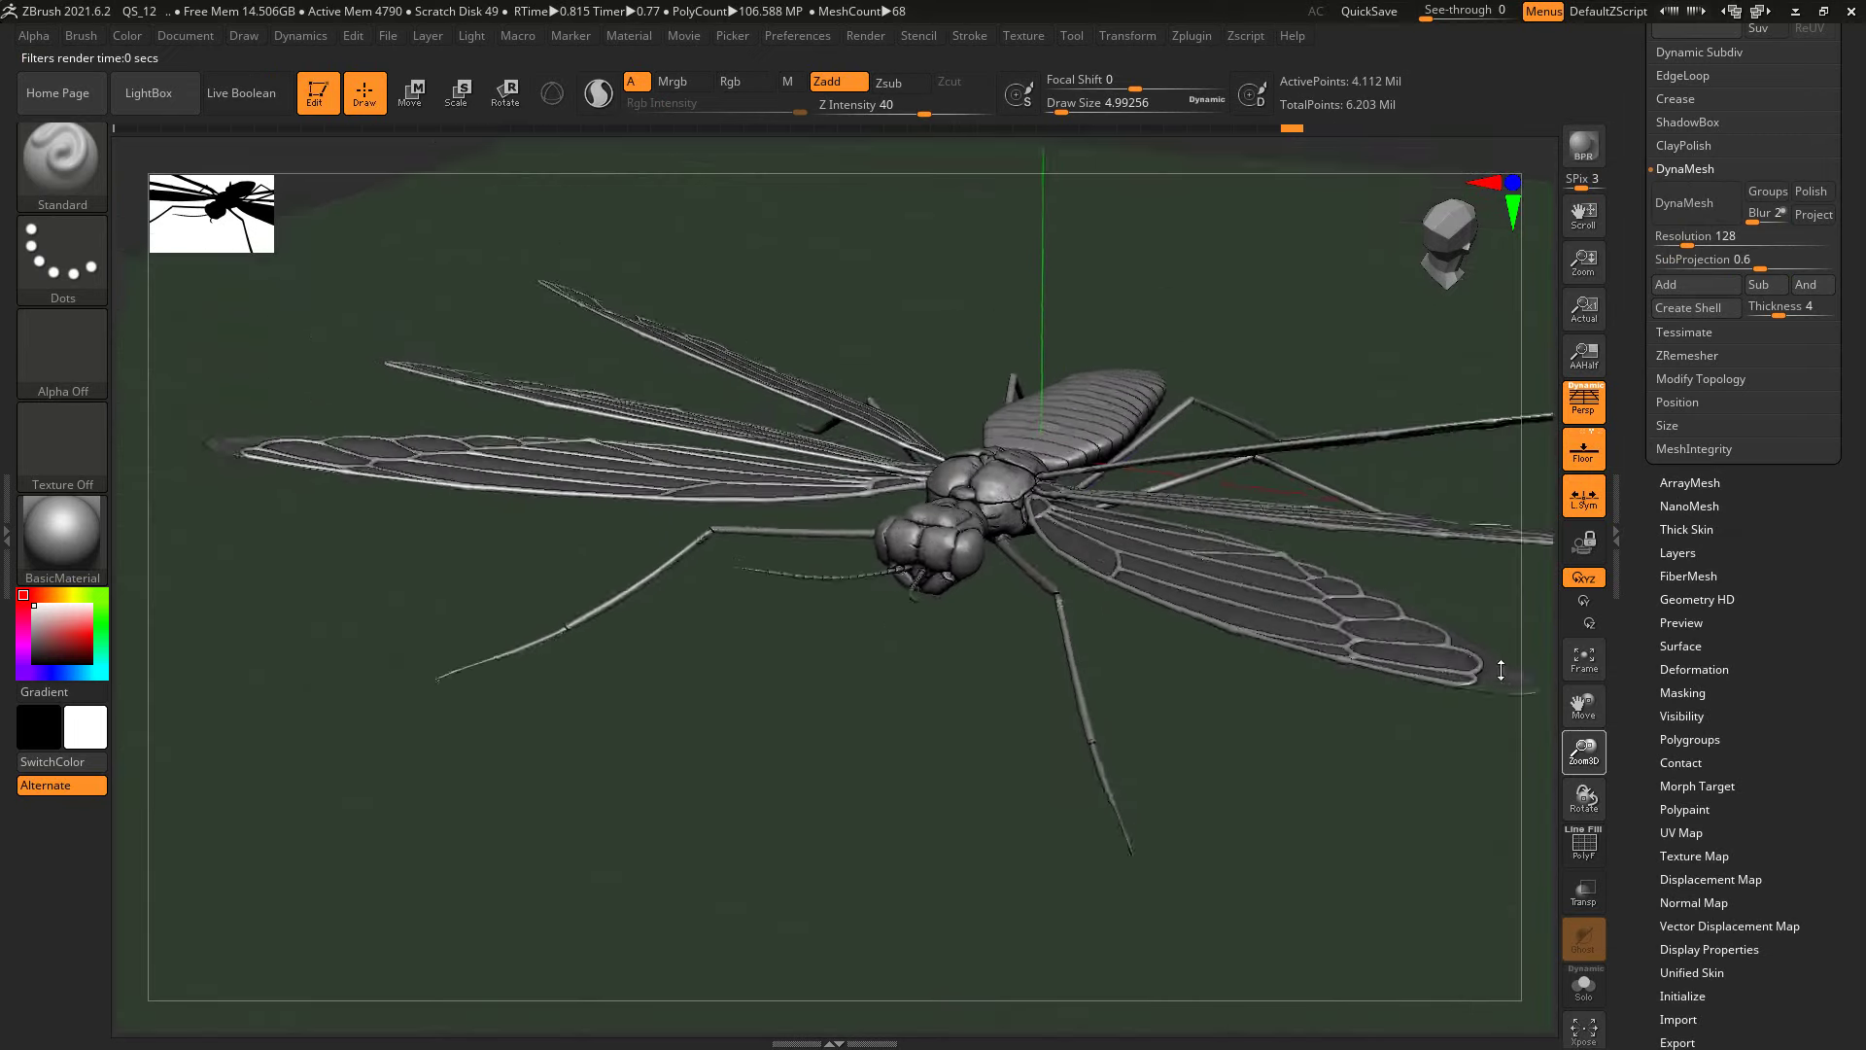
{"action": "mouse_move", "coordinate": [1438, 777]}
{"action": "left_mouse_down"}
{"action": "mouse_move", "coordinate": [1417, 790]}
{"action": "mouse_move", "coordinate": [1433, 777]}
{"action": "left_mouse_up"}
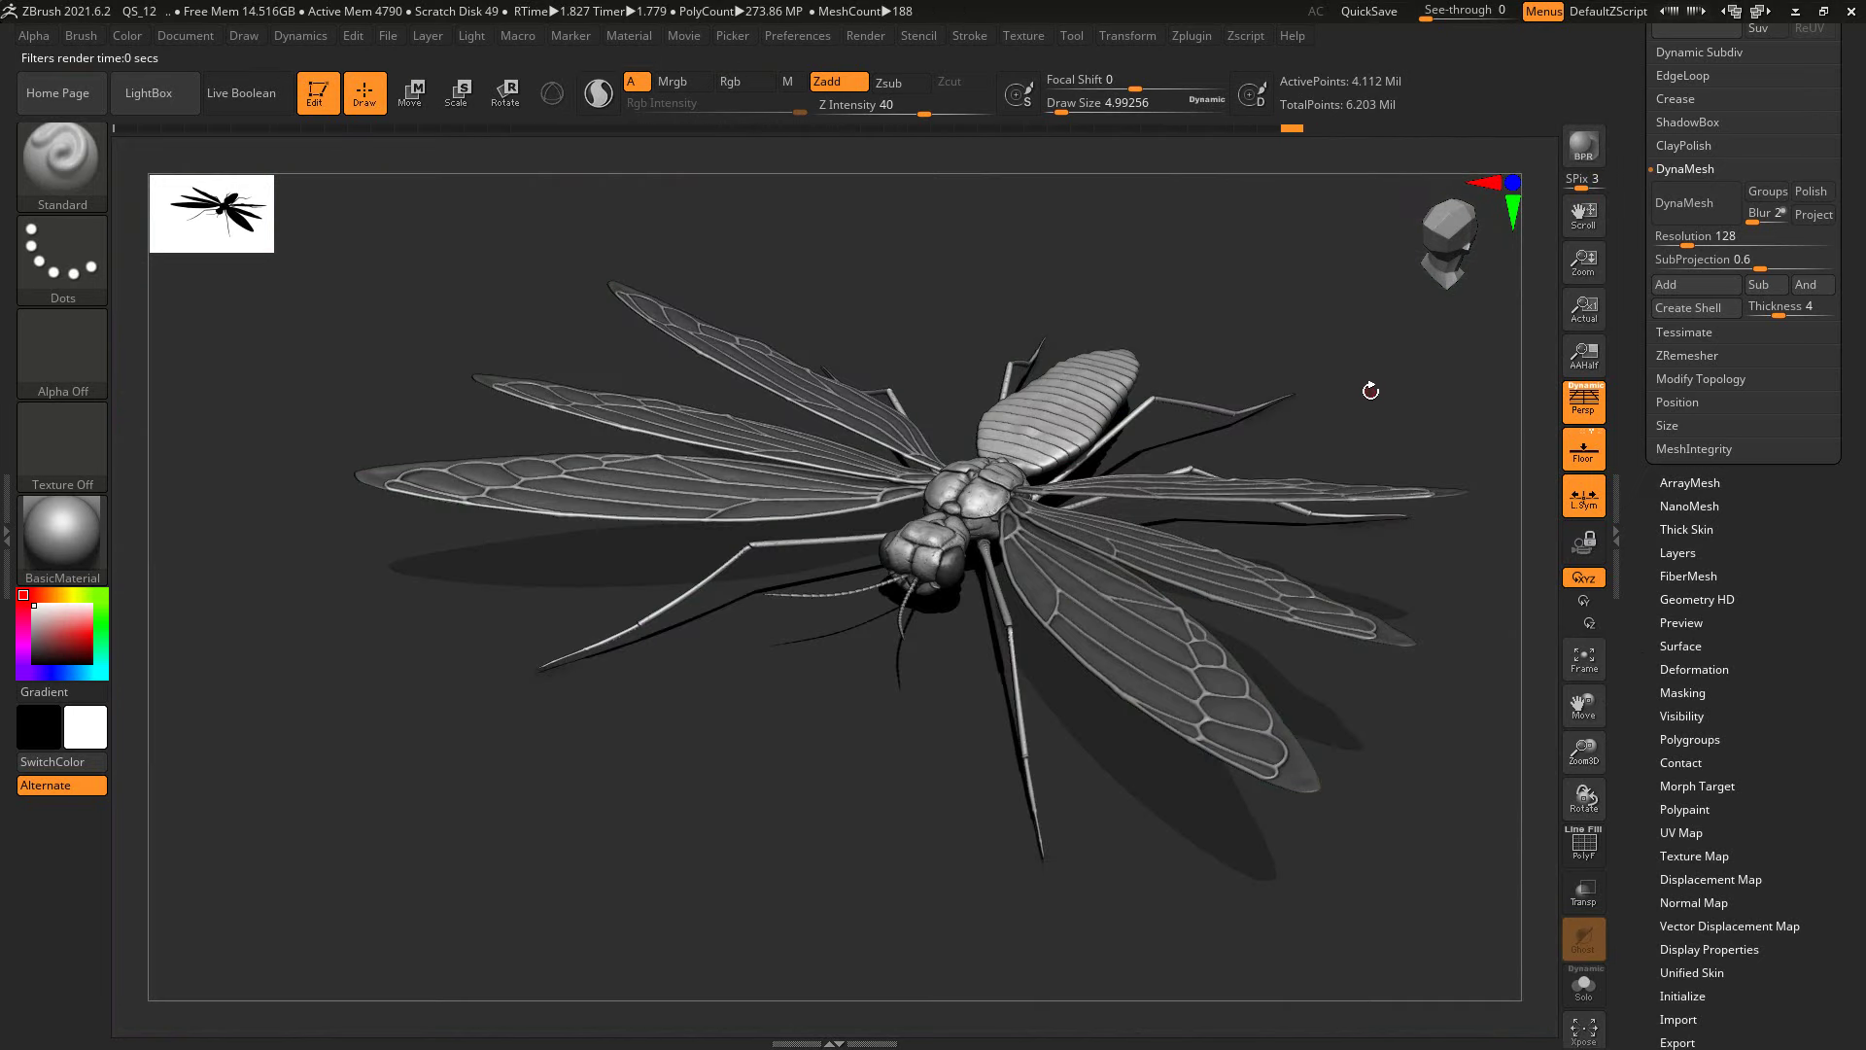
Step: Check the Render Properties toggles and BPR-render the insect
{"action": "left_click", "coordinate": [816, 33]}
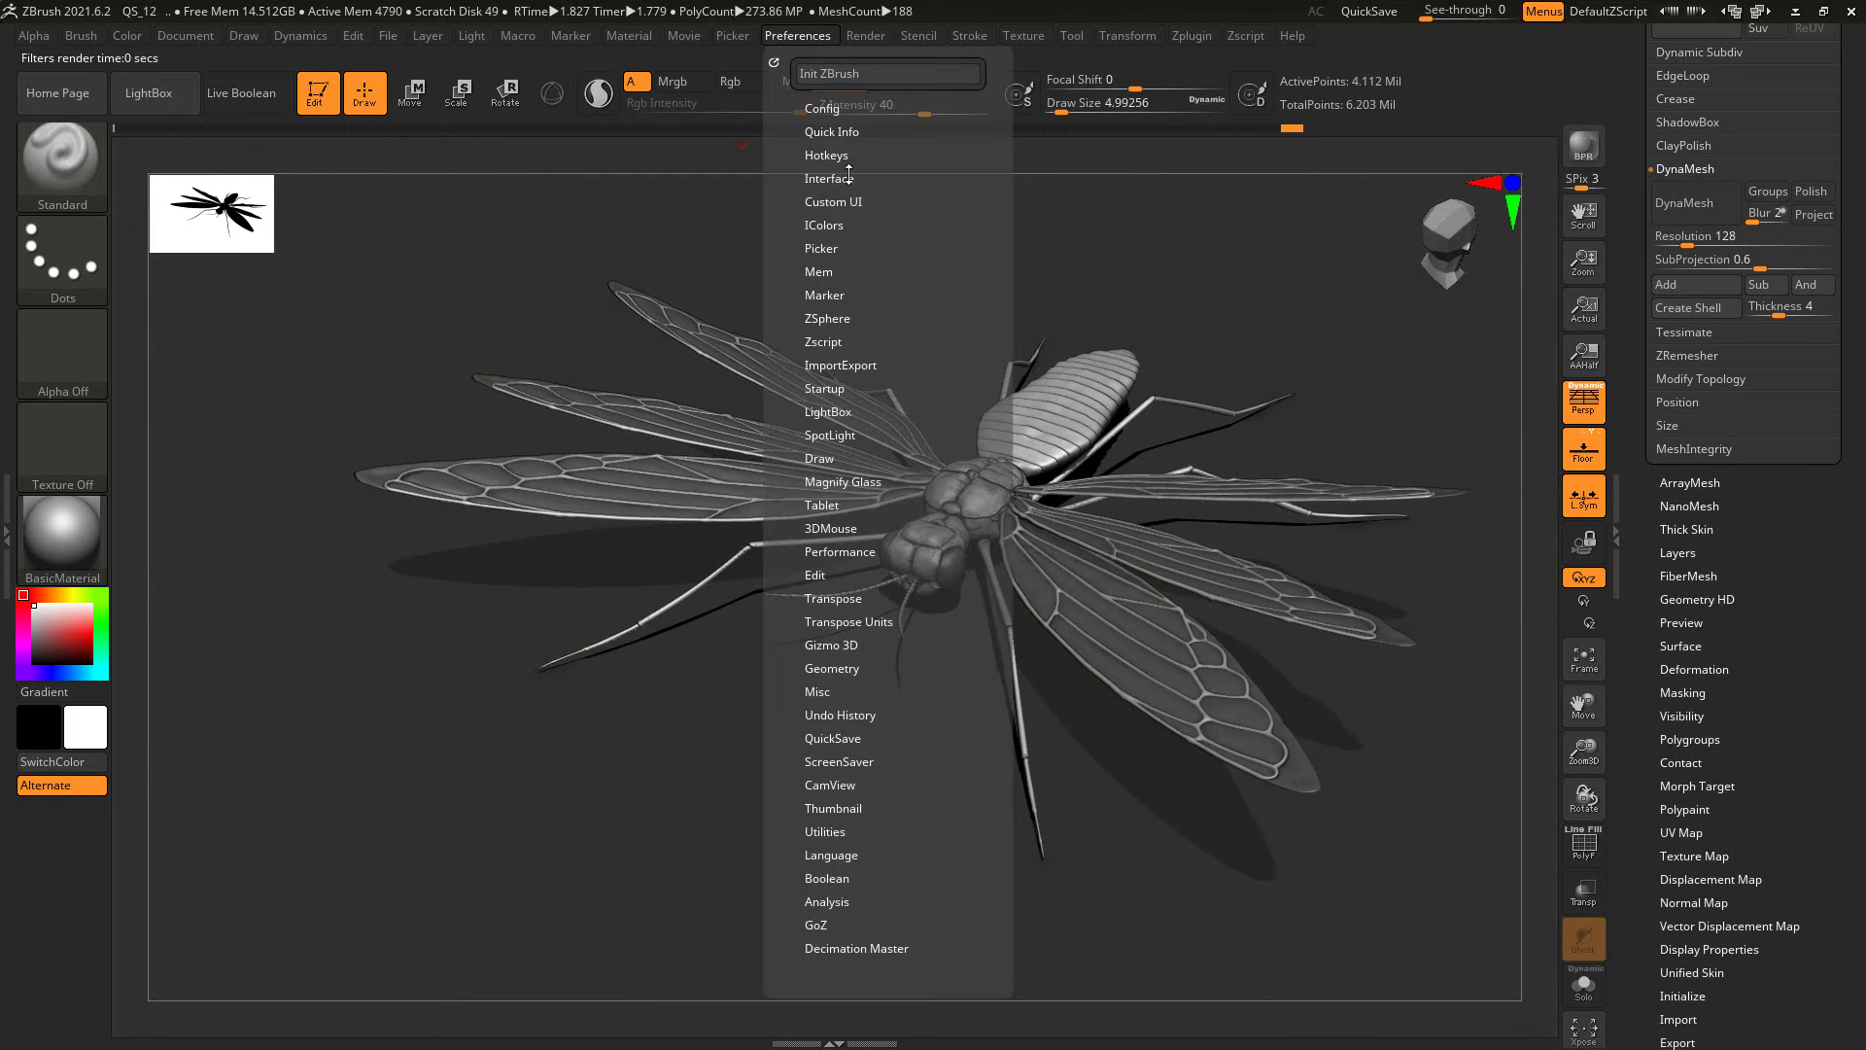
{"action": "left_click", "coordinate": [915, 37]}
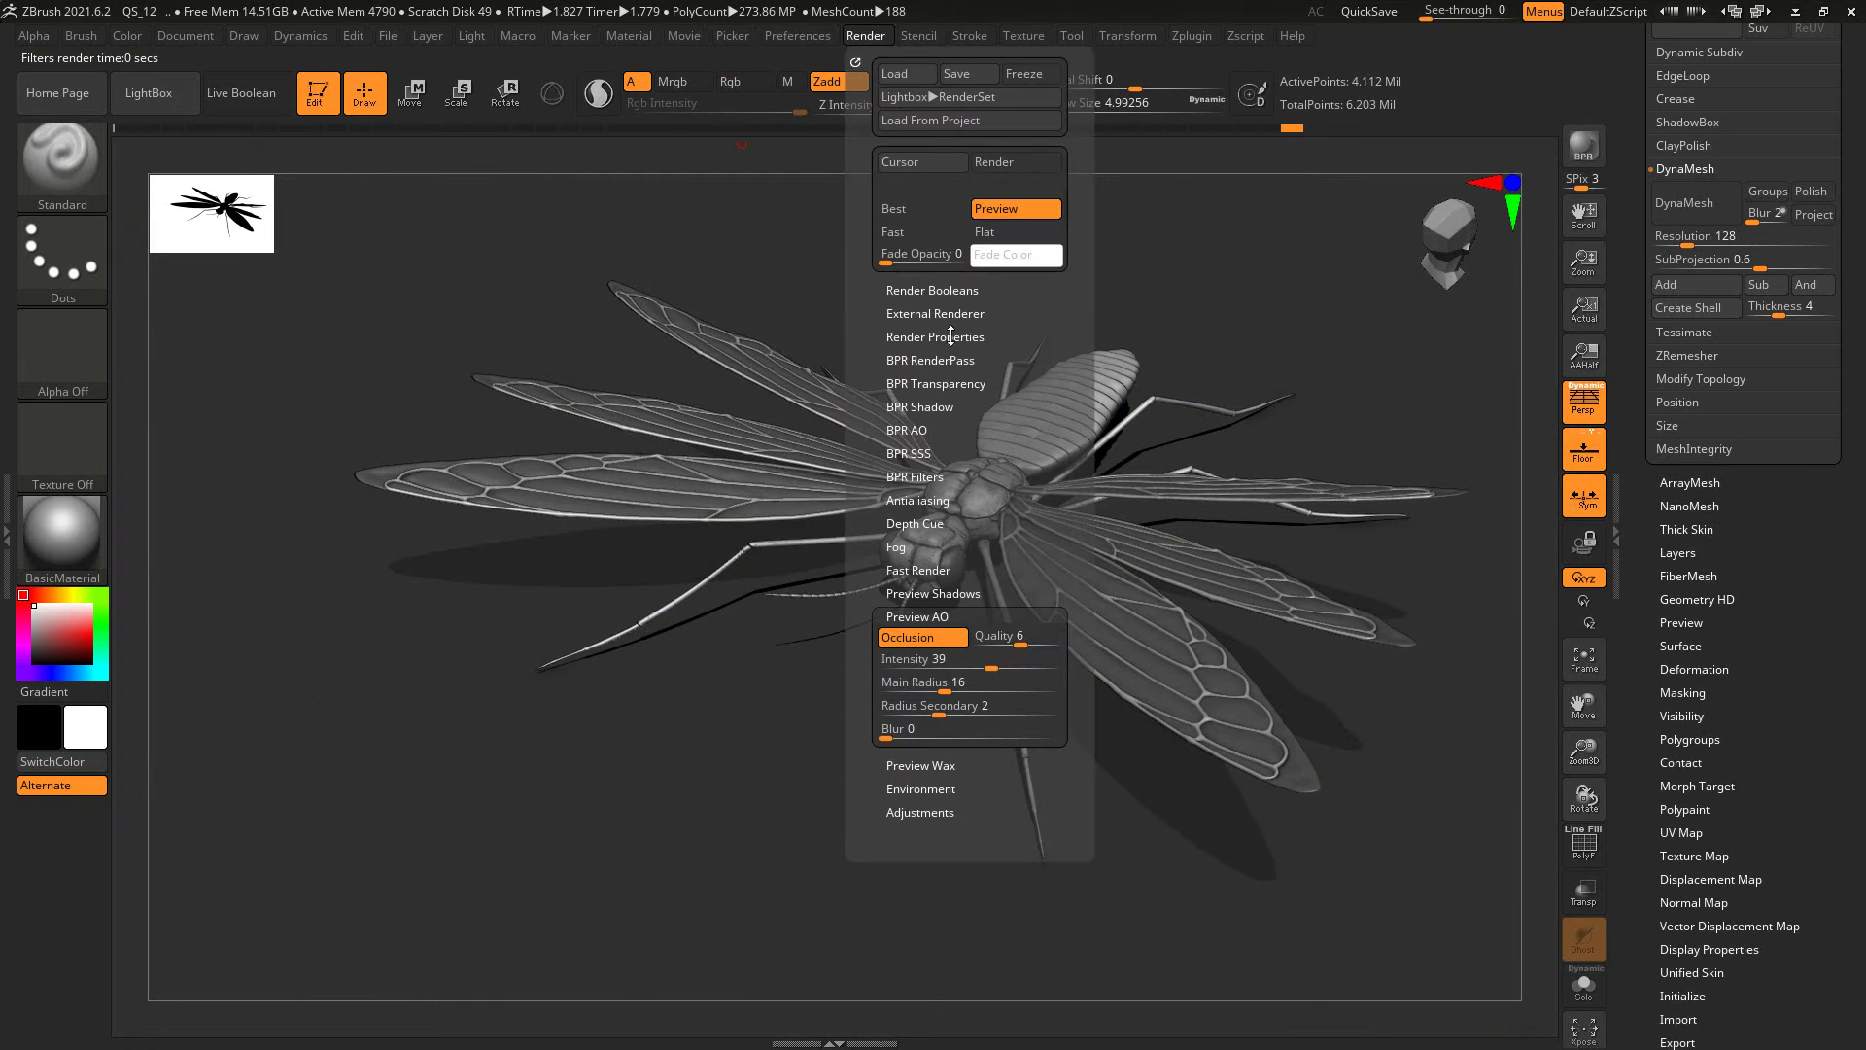
{"action": "left_click", "coordinate": [948, 314]}
{"action": "left_click", "coordinate": [946, 314]}
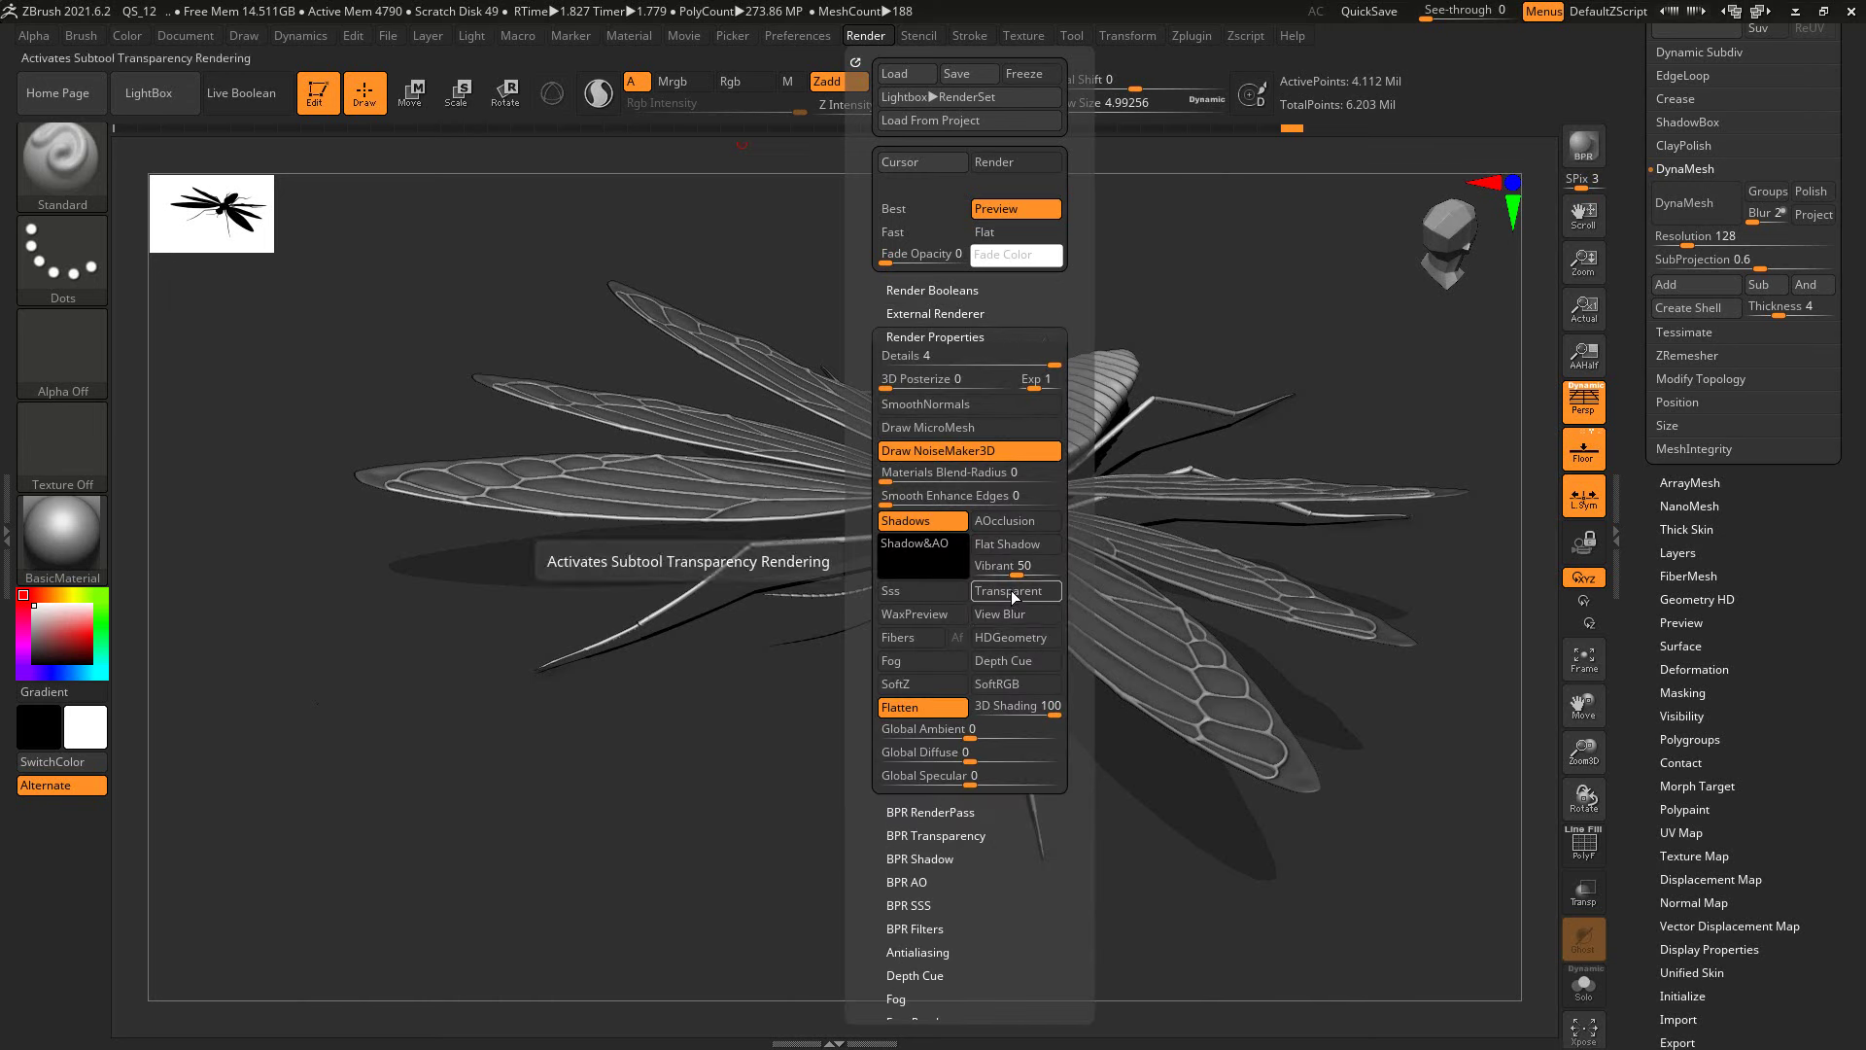
{"action": "left_click", "coordinate": [1584, 151]}
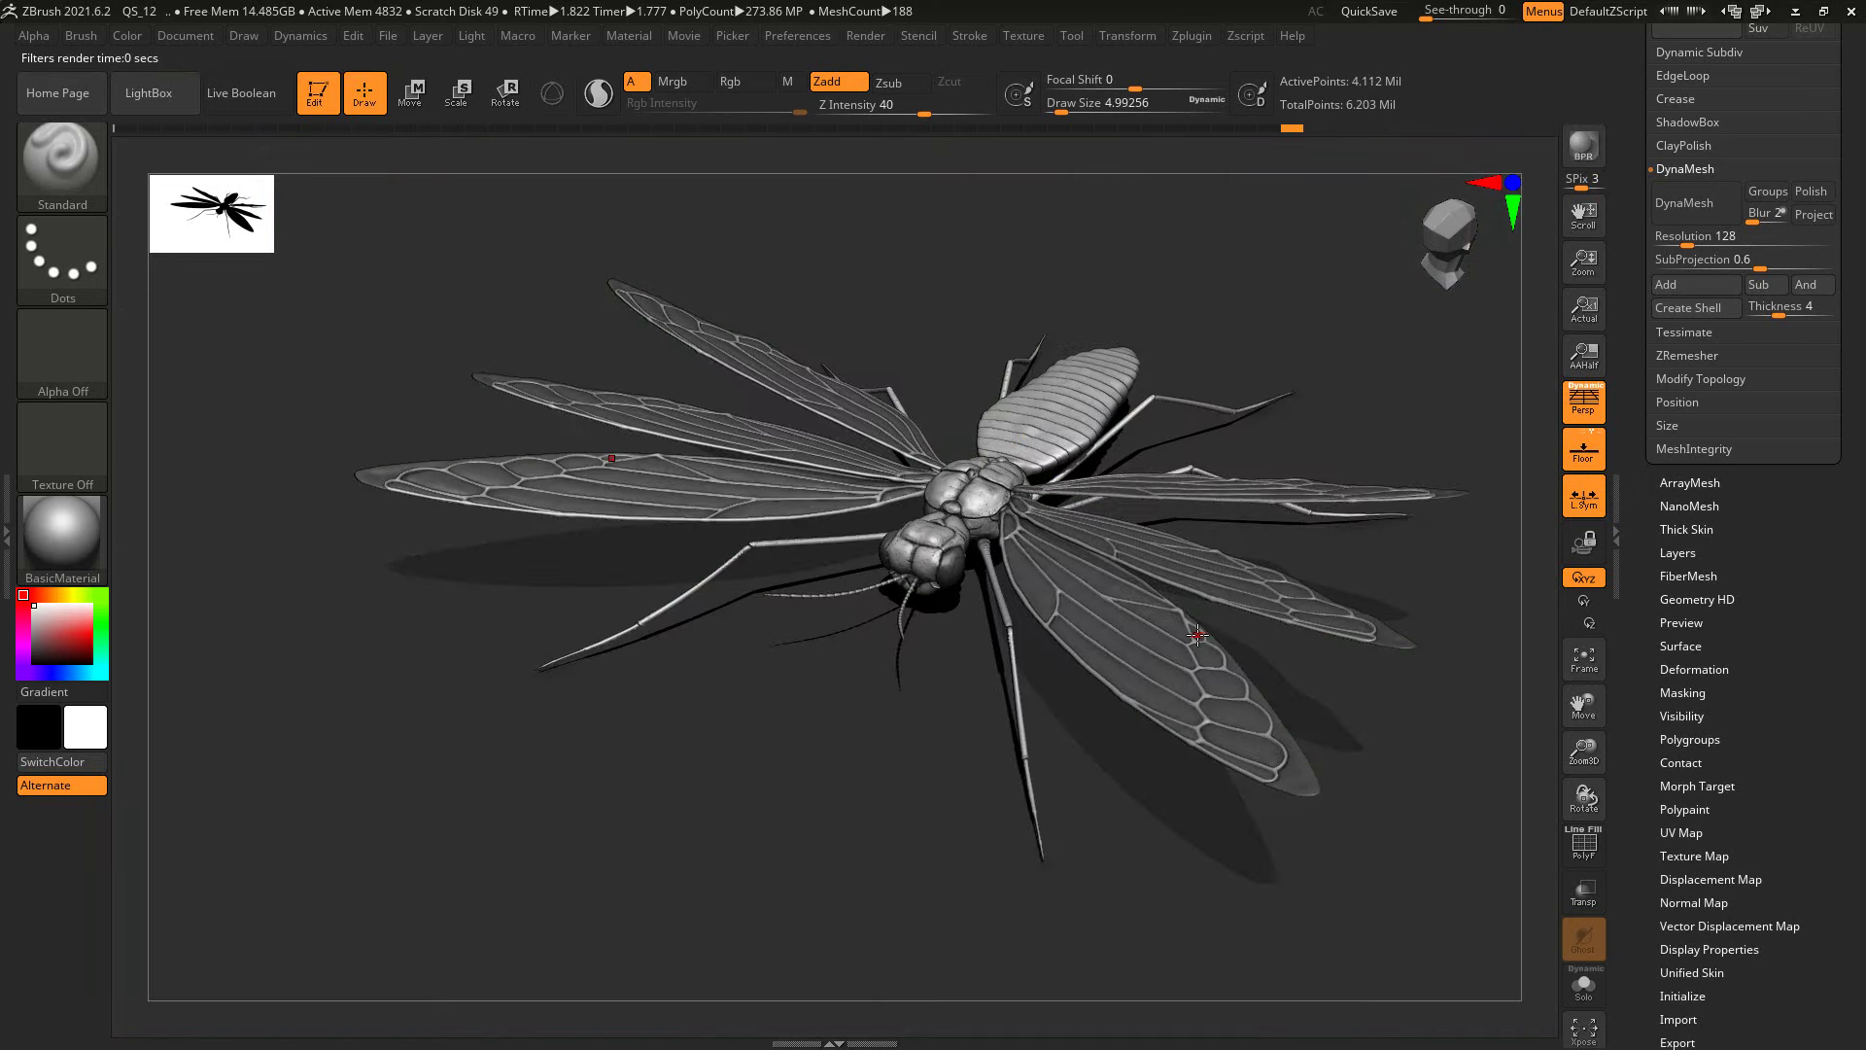
Step: Set BPR Shadows to 0 in Display Properties and re-render the insect
{"action": "scroll", "coordinate": [1766, 715], "scroll_direction": "down", "scroll_amount": 2}
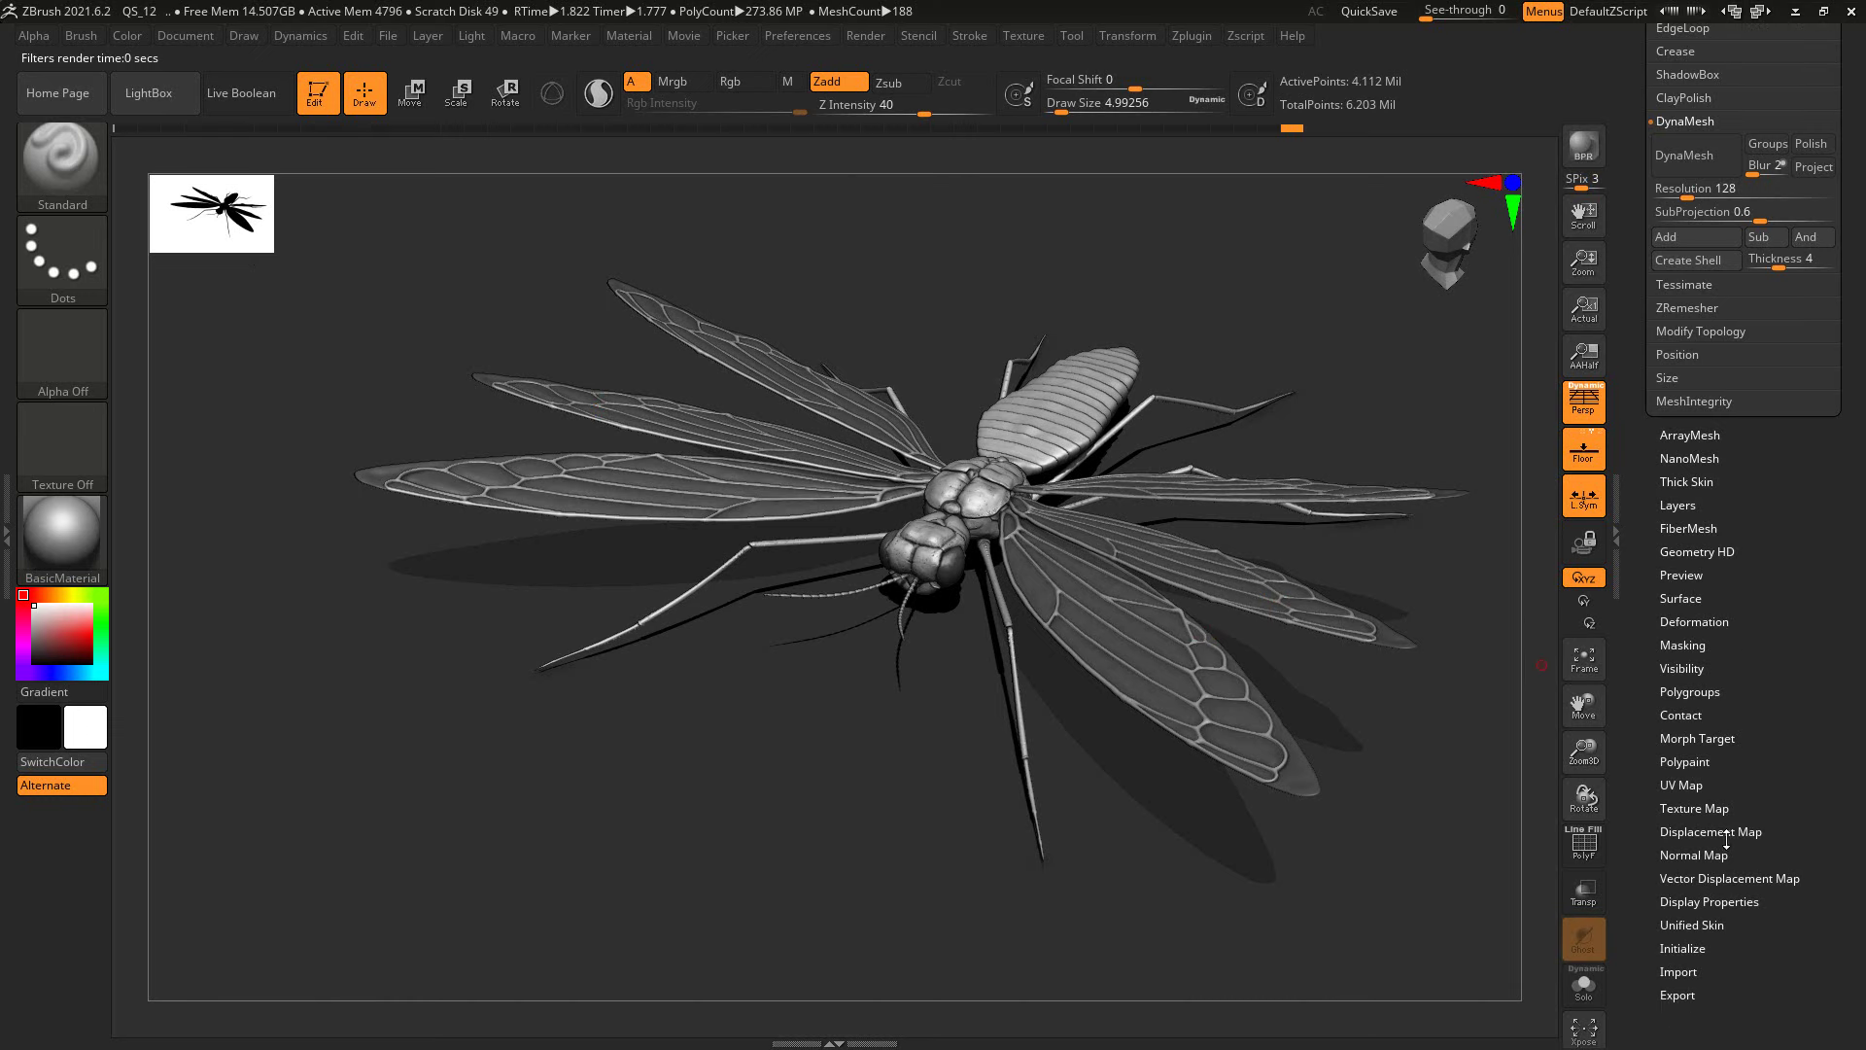
{"action": "left_click", "coordinate": [1708, 901]}
{"action": "left_click", "coordinate": [1692, 402]}
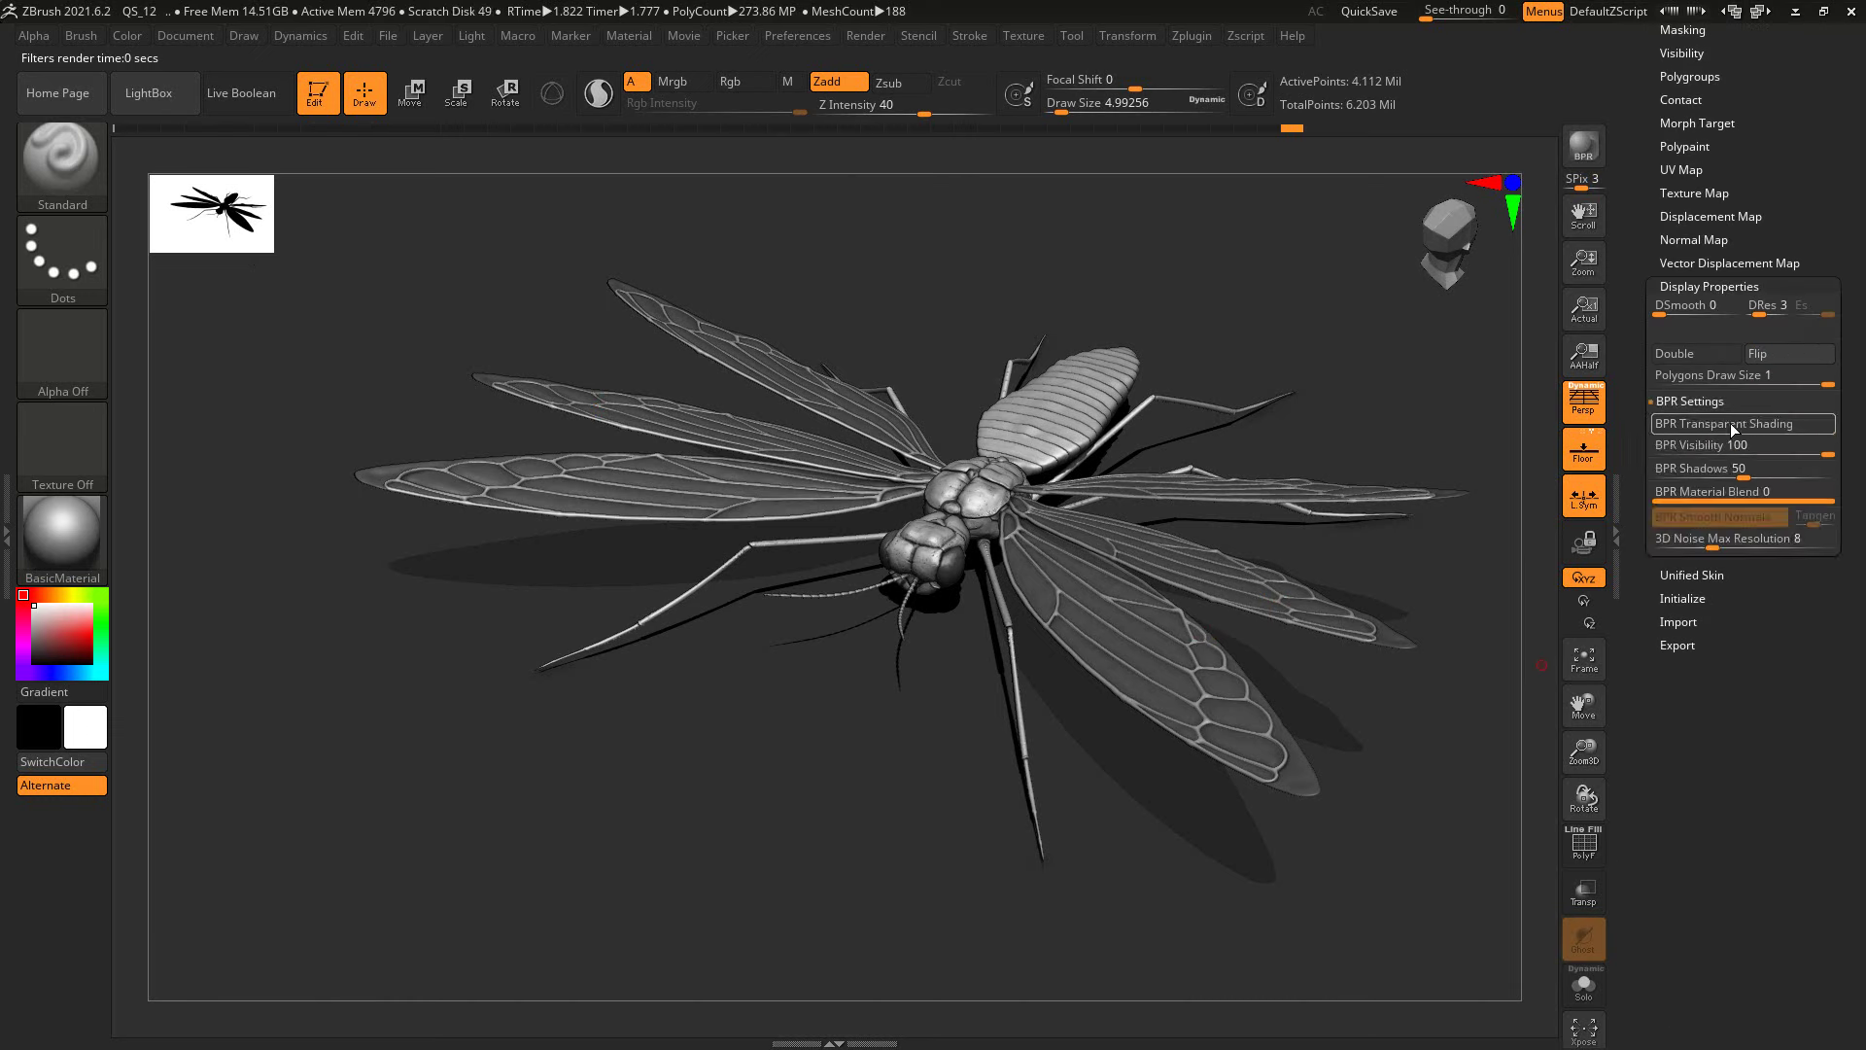
{"action": "left_click", "coordinate": [1735, 428]}
{"action": "left_click", "coordinate": [1590, 148]}
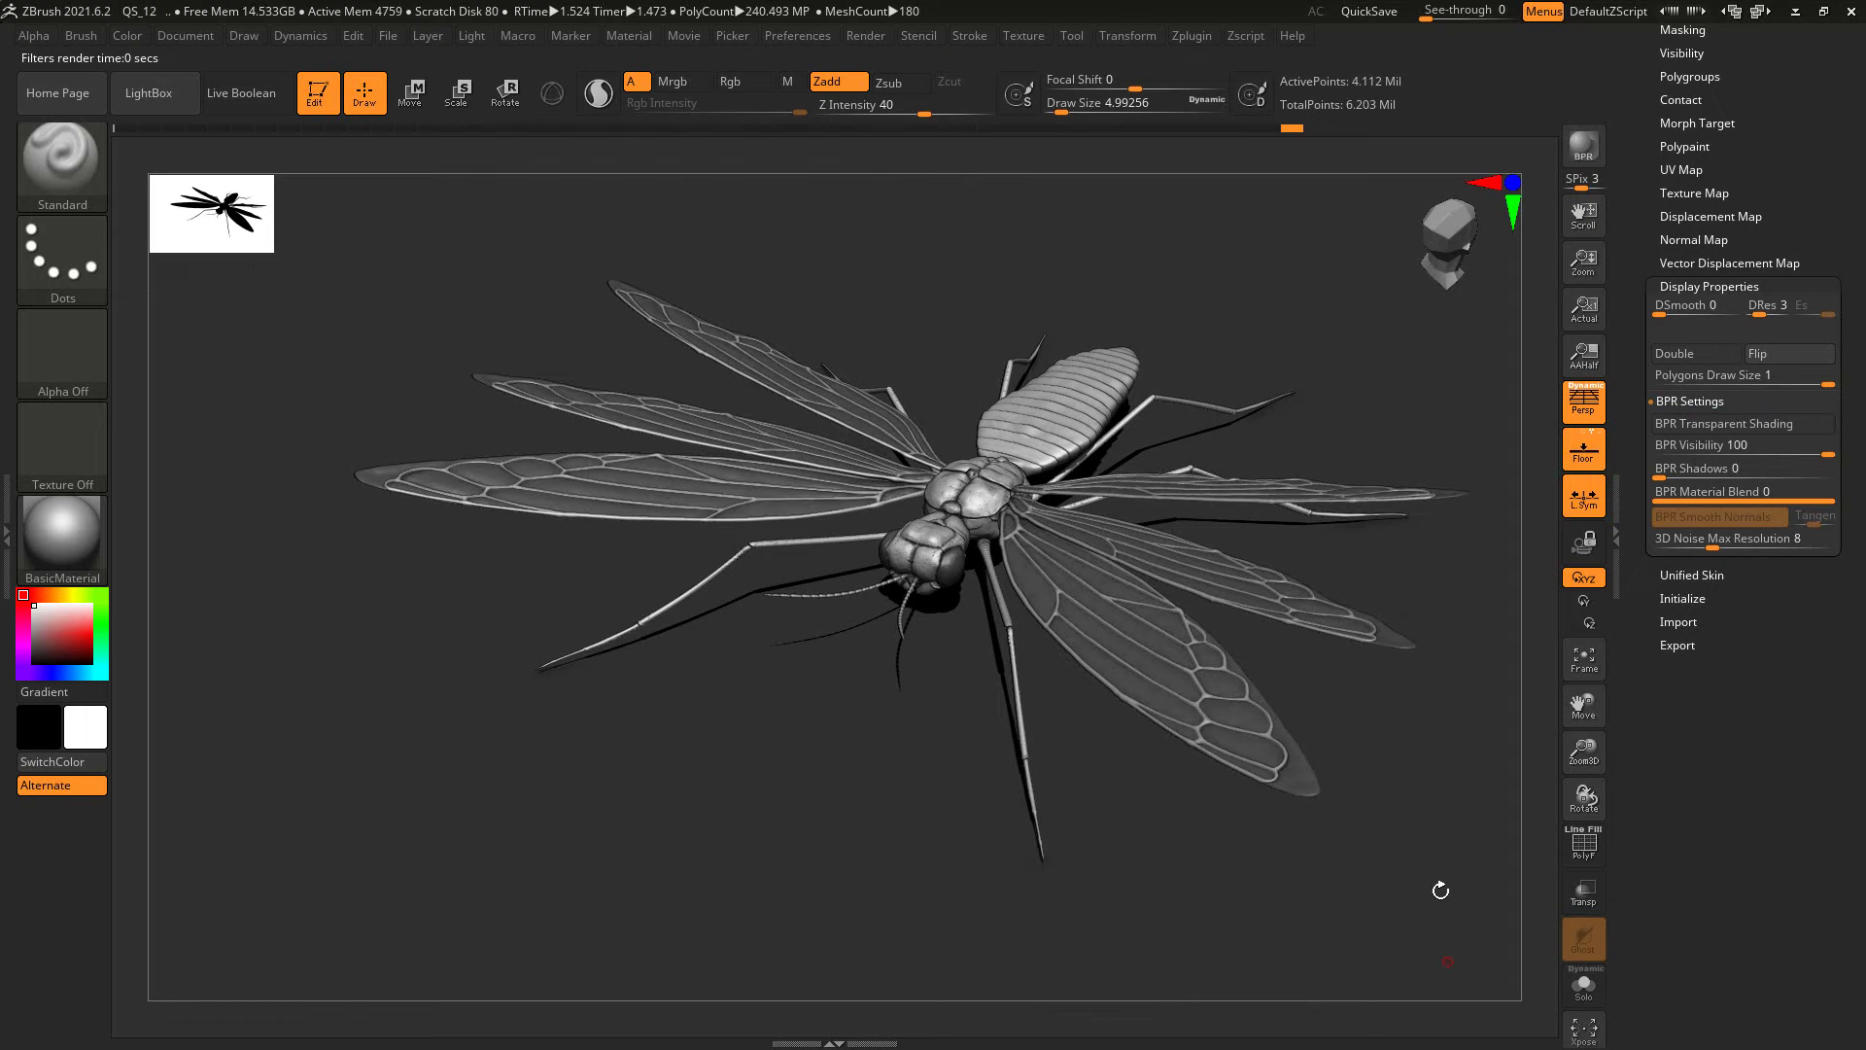
Step: Tint the insect a warm gold colour and run a test BPR render
{"action": "mouse_move", "coordinate": [1437, 888]}
{"action": "left_mouse_down"}
{"action": "mouse_move", "coordinate": [1375, 833]}
{"action": "mouse_move", "coordinate": [1491, 751]}
{"action": "mouse_move", "coordinate": [1439, 720]}
{"action": "left_mouse_up"}
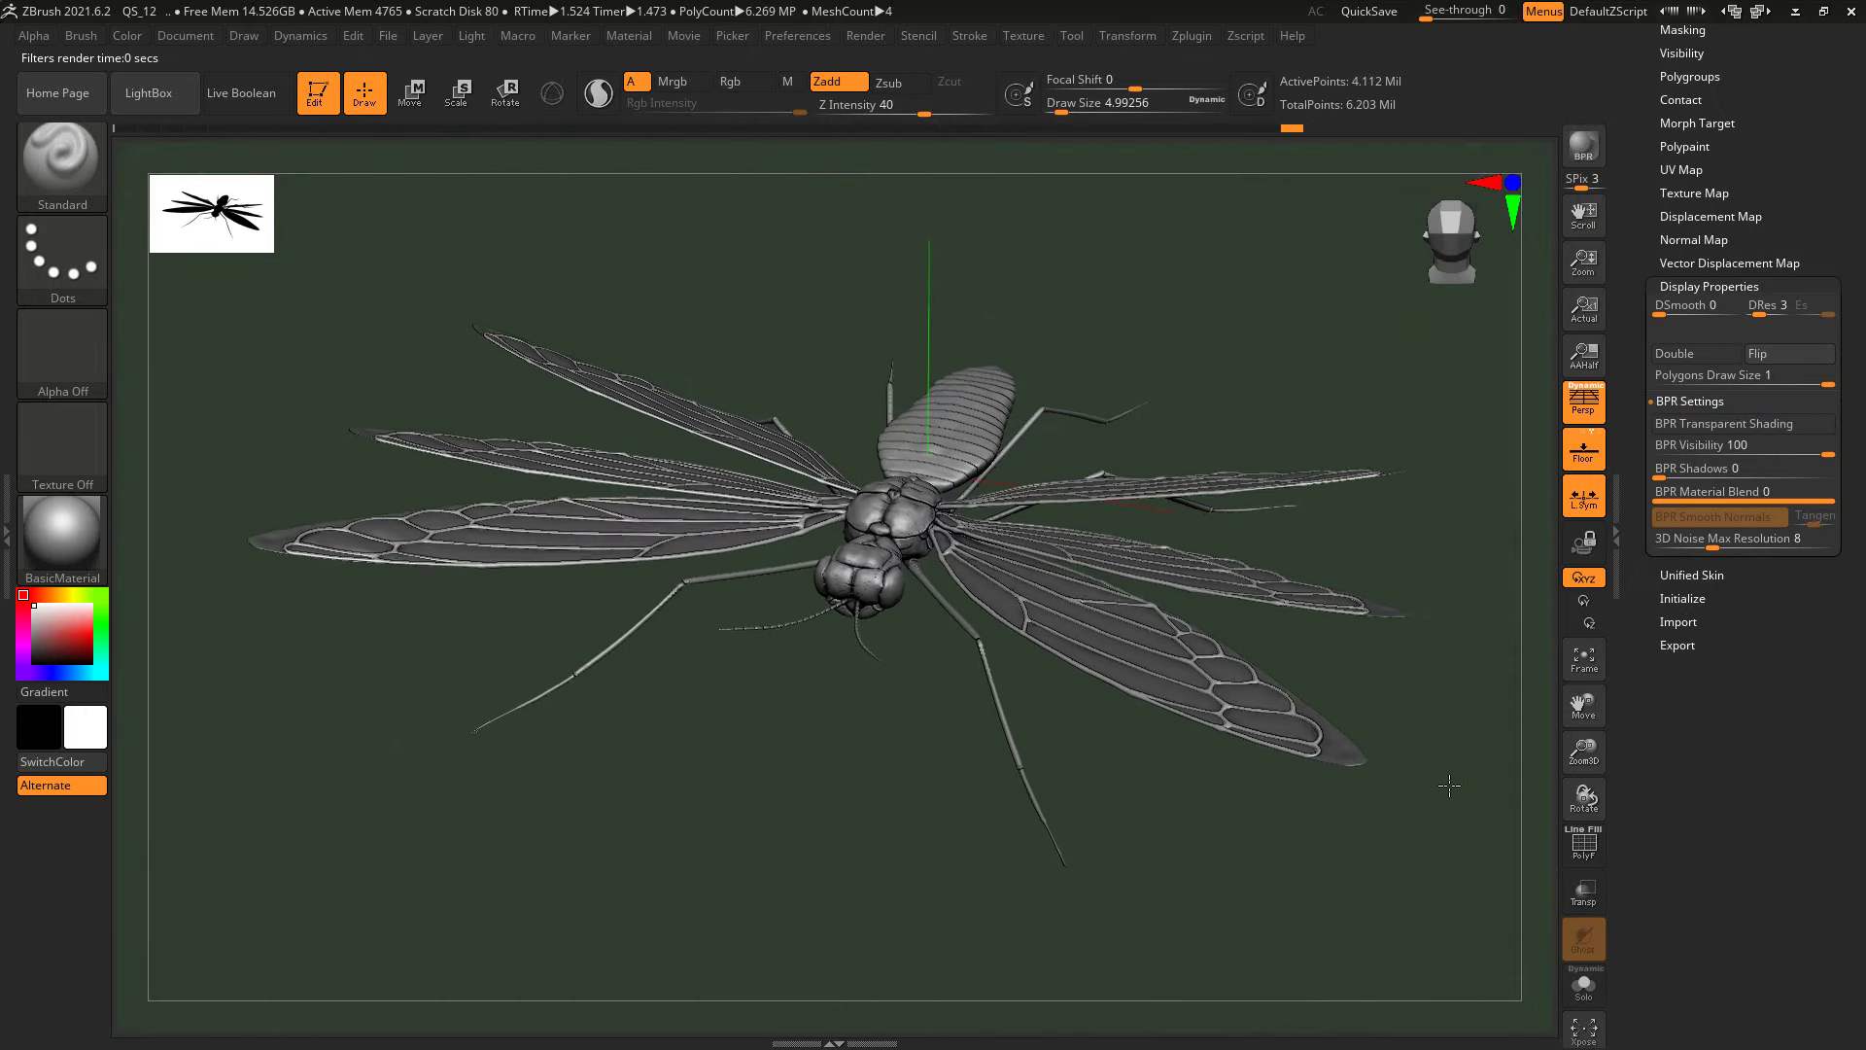
{"action": "left_click_drag", "start_coordinate": [59, 595], "coordinate": [42, 619]}
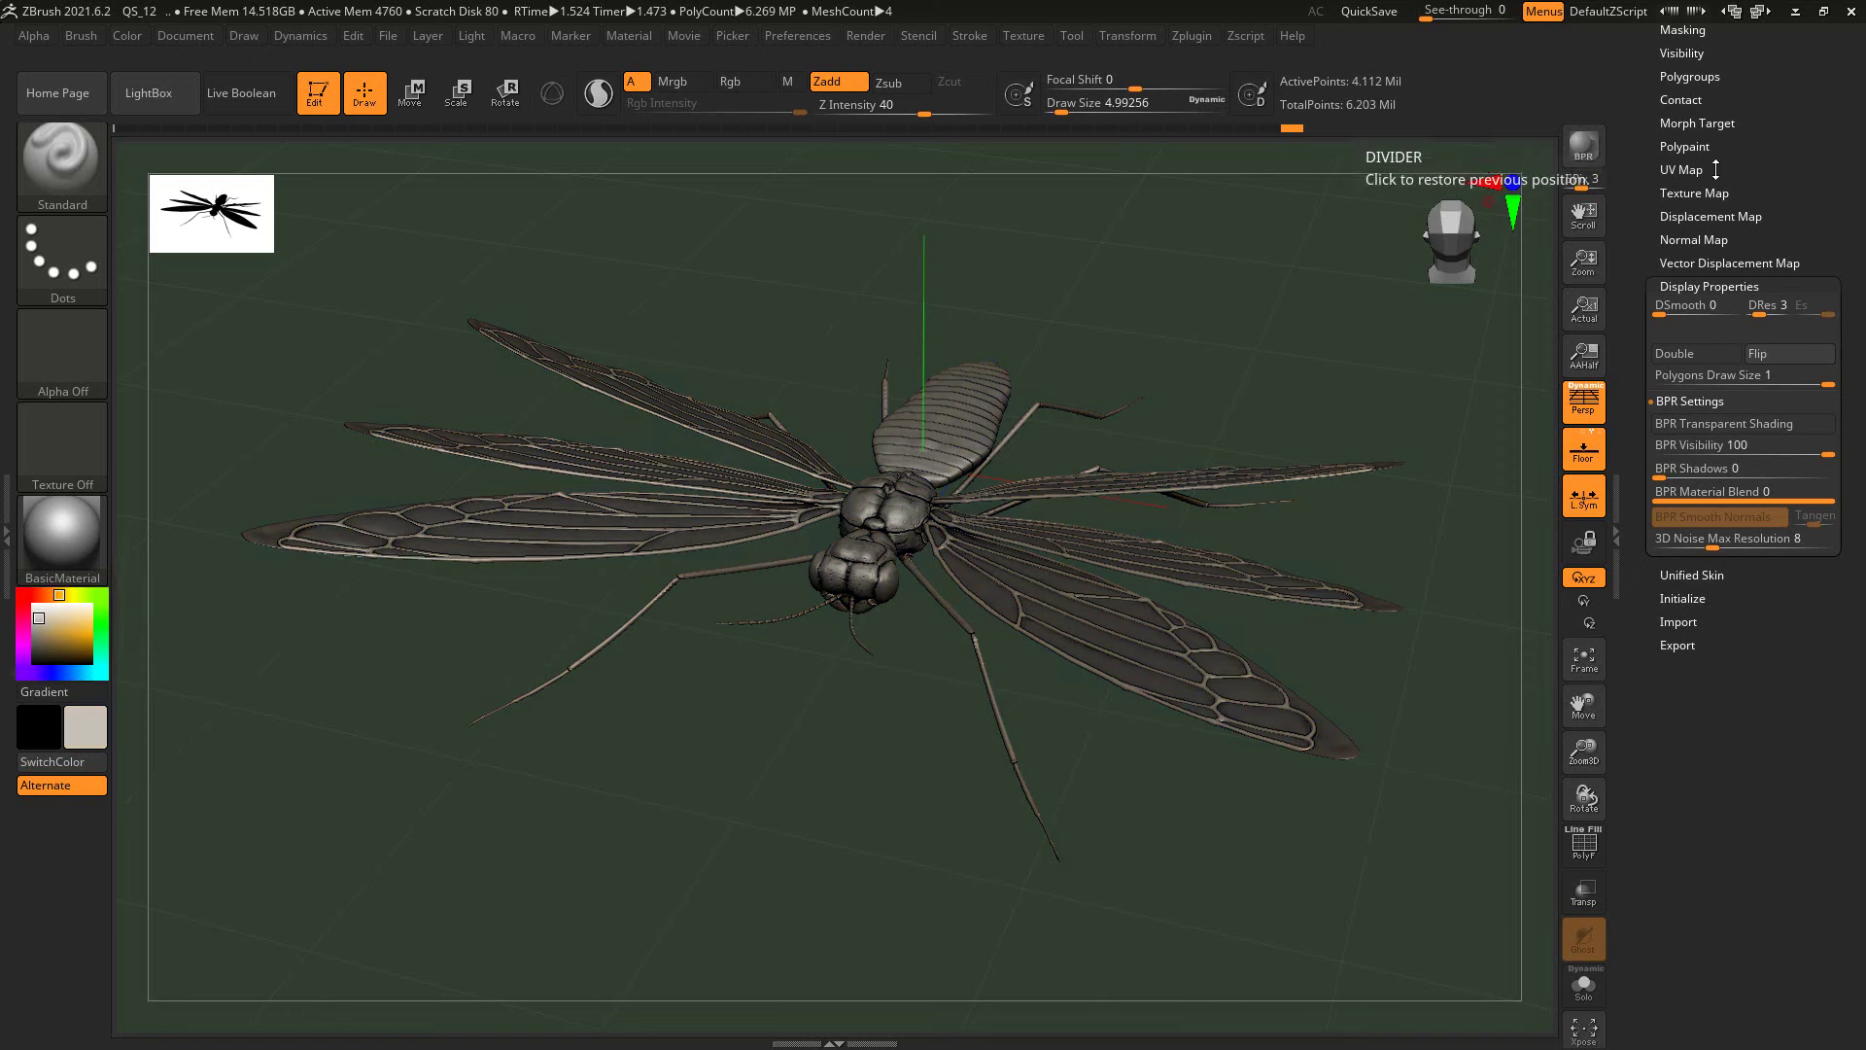
{"action": "left_click", "coordinate": [1593, 150]}
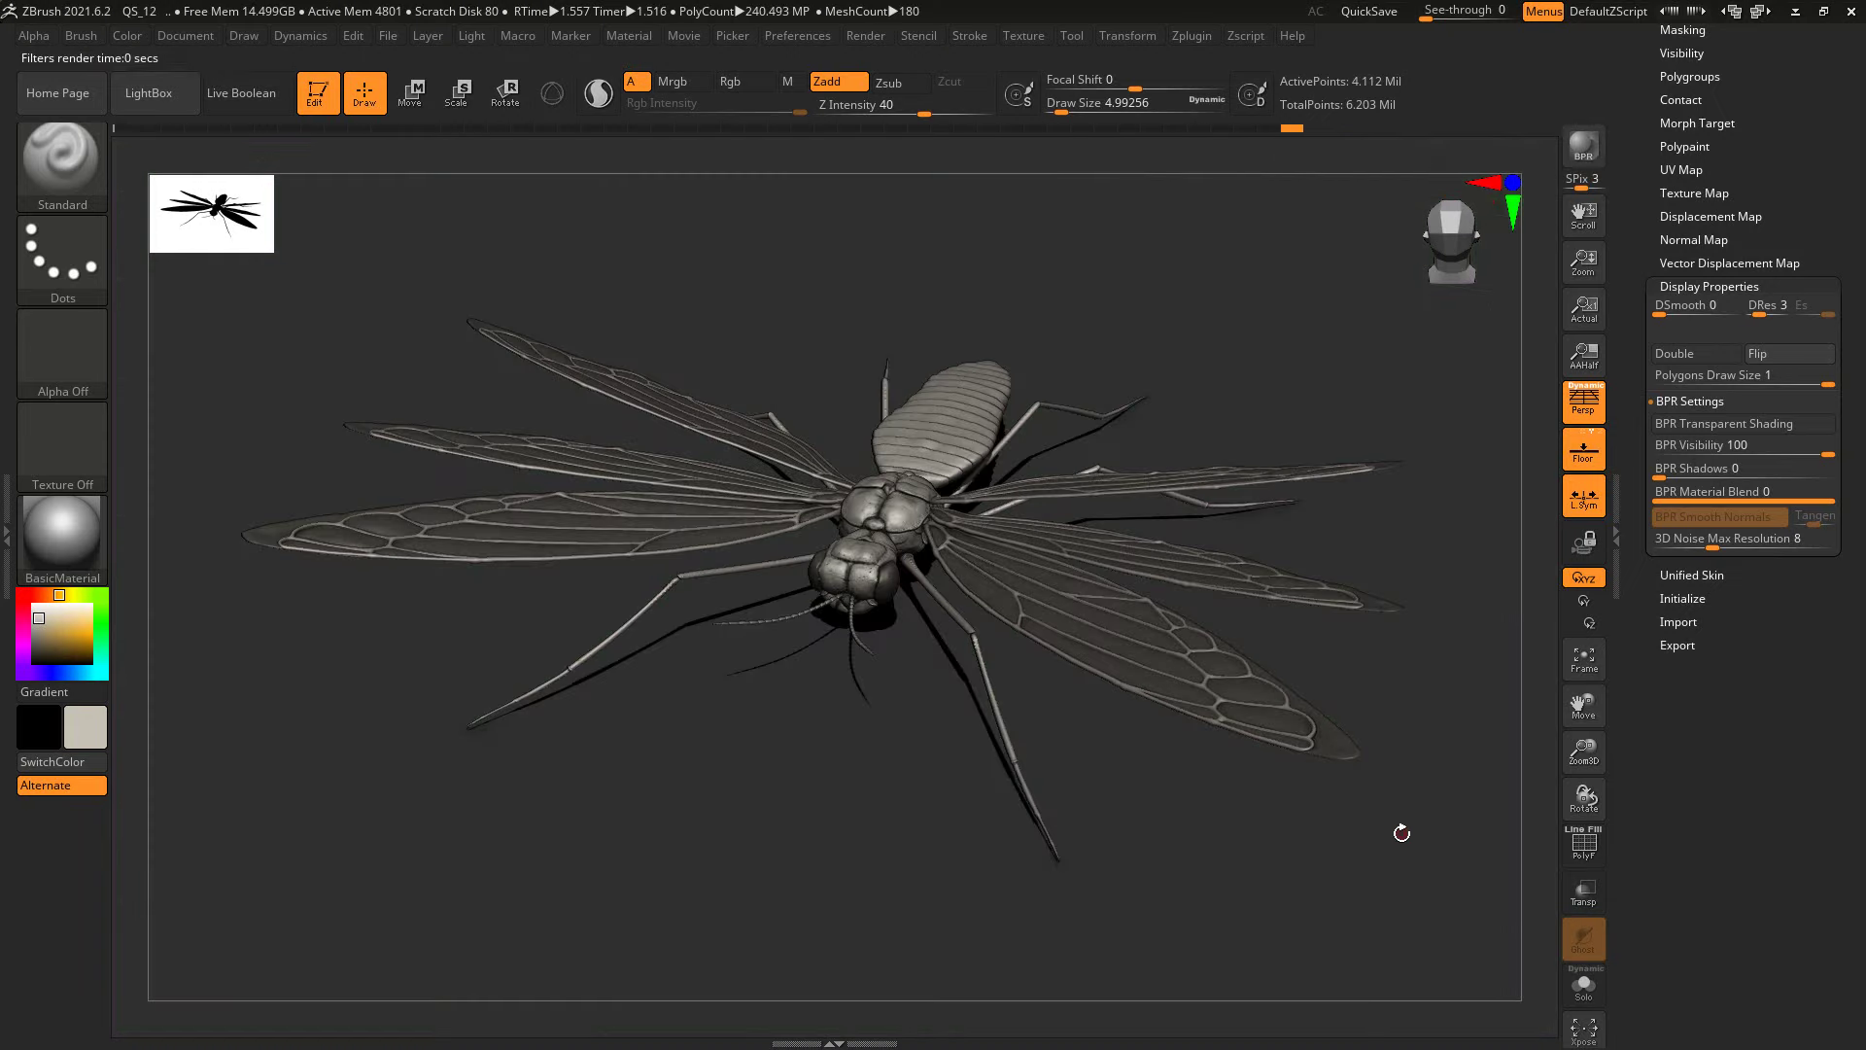
Step: Orbit and zoom around the insect to inspect its head, thorax and wings
{"action": "mouse_move", "coordinate": [1396, 846]}
{"action": "left_mouse_down"}
{"action": "mouse_move", "coordinate": [1348, 766]}
{"action": "mouse_move", "coordinate": [1265, 460]}
{"action": "mouse_move", "coordinate": [1063, 586]}
{"action": "left_mouse_up"}
{"action": "left_click", "coordinate": [927, 536], "text": "alt"}
{"action": "left_click_drag", "start_coordinate": [1233, 433], "coordinate": [1272, 435]}
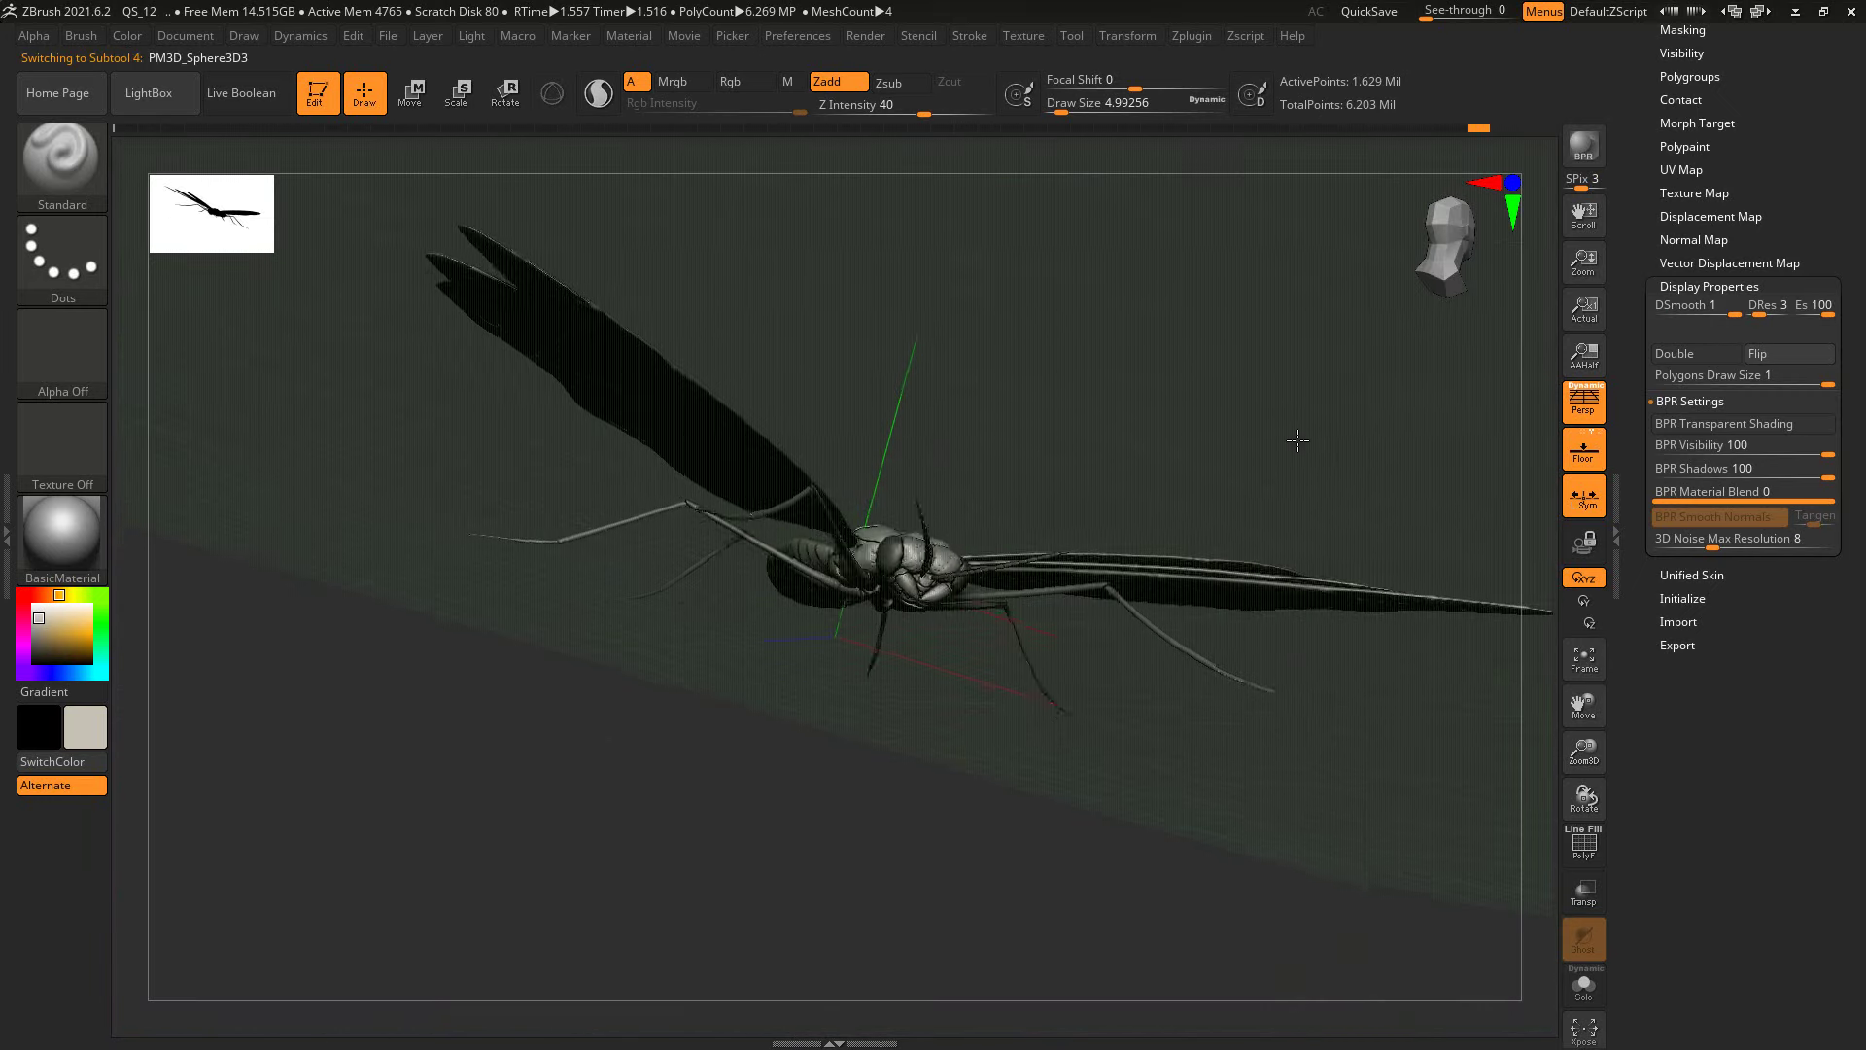
{"action": "left_click_drag", "start_coordinate": [1337, 553], "coordinate": [1338, 709]}
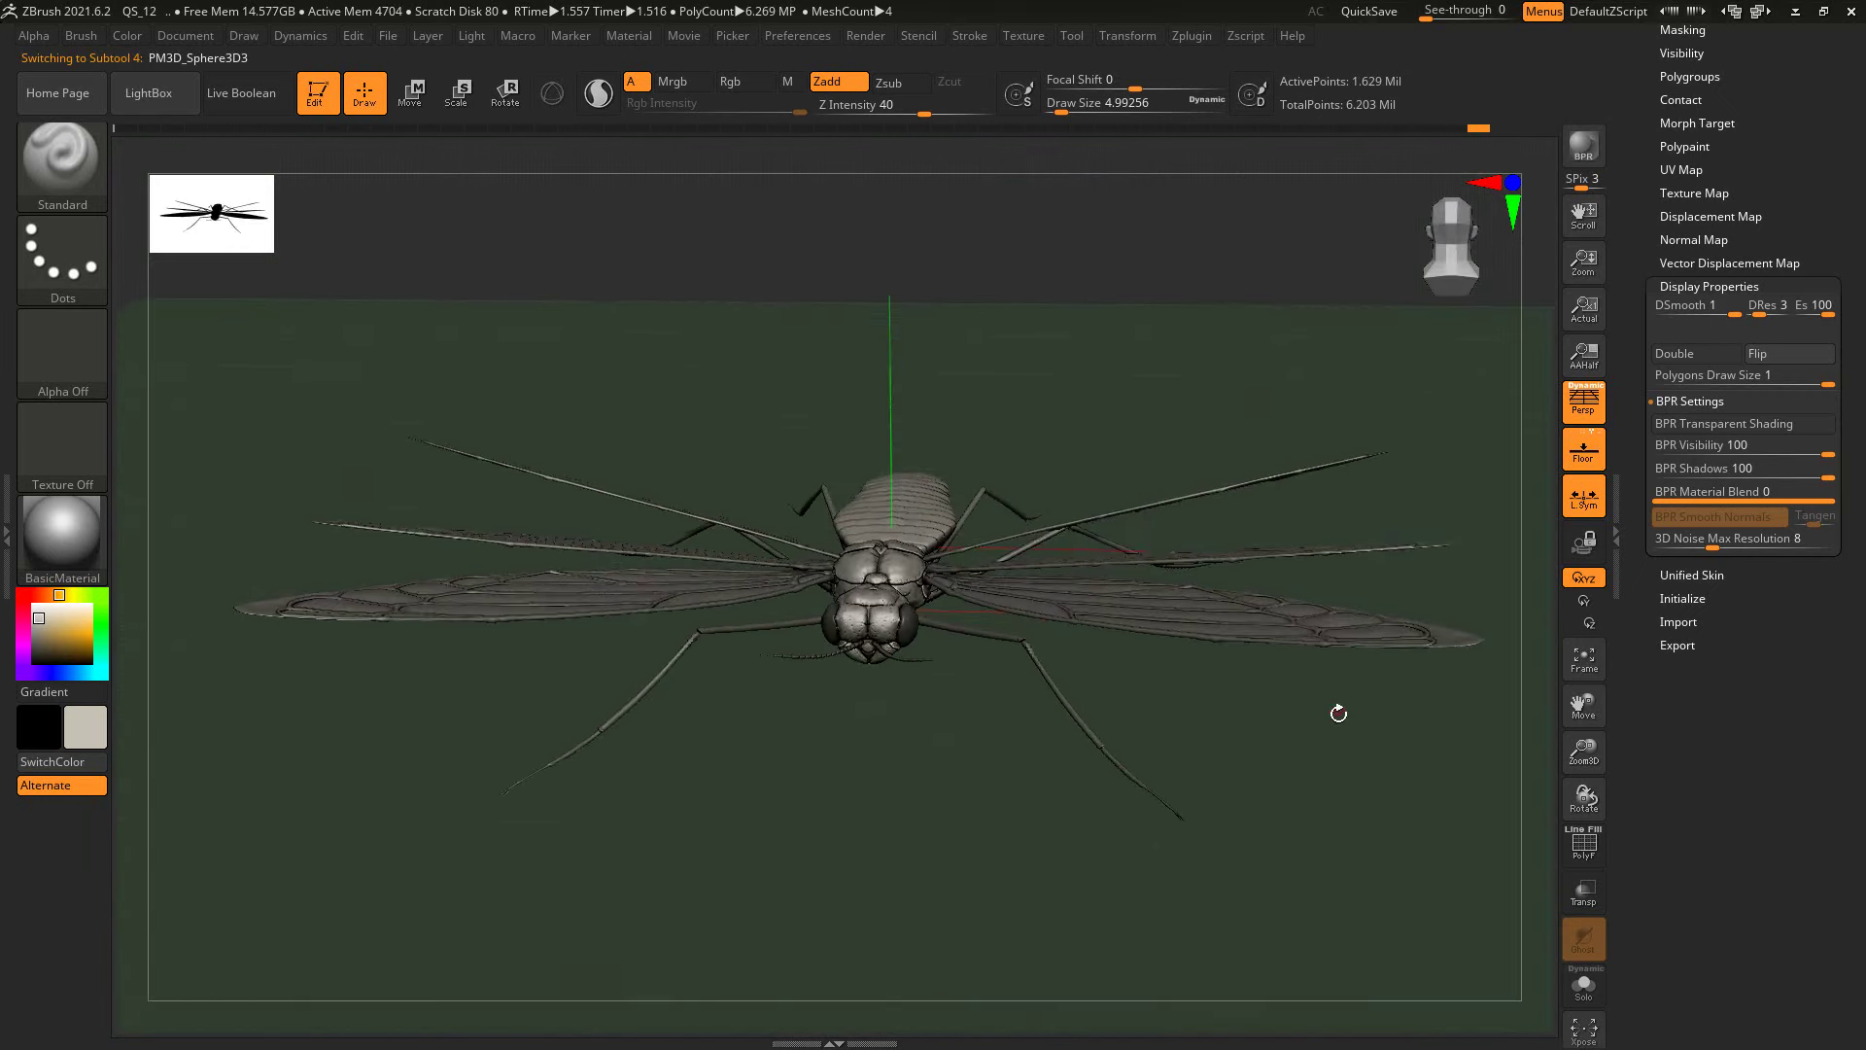
{"action": "left_click_drag", "start_coordinate": [1584, 749], "coordinate": [1621, 815]}
{"action": "mouse_move", "coordinate": [1264, 797]}
{"action": "left_mouse_down"}
{"action": "mouse_move", "coordinate": [1137, 830]}
{"action": "mouse_move", "coordinate": [1192, 797]}
{"action": "left_mouse_up"}
{"action": "mouse_move", "coordinate": [1464, 490]}
{"action": "left_mouse_down"}
{"action": "mouse_move", "coordinate": [1365, 532]}
{"action": "mouse_move", "coordinate": [1273, 646]}
{"action": "mouse_move", "coordinate": [1342, 616]}
{"action": "mouse_move", "coordinate": [1325, 645]}
{"action": "mouse_move", "coordinate": [1450, 716]}
{"action": "mouse_move", "coordinate": [1371, 693]}
{"action": "mouse_move", "coordinate": [1350, 712]}
{"action": "mouse_move", "coordinate": [1354, 671]}
{"action": "mouse_move", "coordinate": [1315, 758]}
{"action": "mouse_move", "coordinate": [1267, 783]}
{"action": "mouse_move", "coordinate": [1379, 646]}
{"action": "mouse_move", "coordinate": [1289, 703]}
{"action": "mouse_move", "coordinate": [1273, 659]}
{"action": "mouse_move", "coordinate": [1359, 583]}
{"action": "mouse_move", "coordinate": [1342, 439]}
{"action": "mouse_move", "coordinate": [1373, 389]}
{"action": "mouse_move", "coordinate": [1077, 417]}
{"action": "left_mouse_up"}
Step: Reframe the whole insect top-down with the floor grid shown, and produce the final BPR render
{"action": "left_click", "coordinate": [1584, 454]}
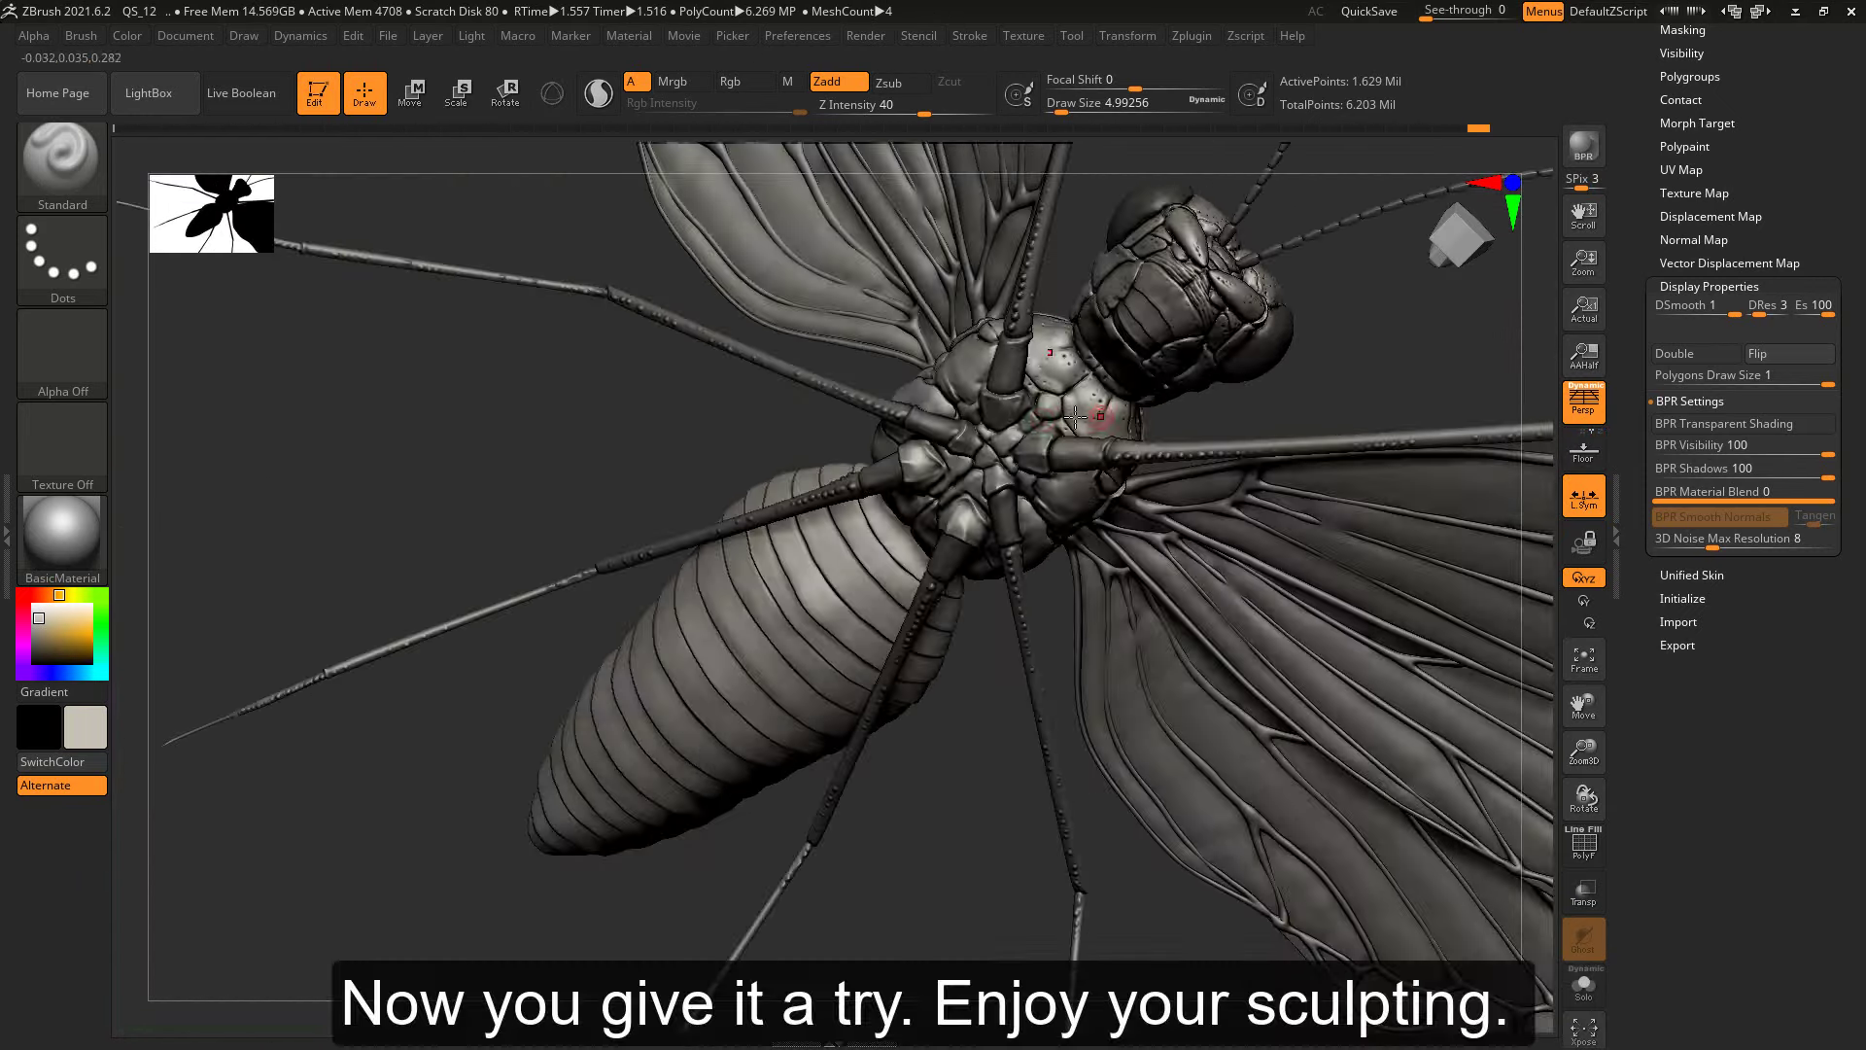
{"action": "mouse_move", "coordinate": [1246, 410]}
{"action": "left_mouse_down"}
{"action": "mouse_move", "coordinate": [1240, 685]}
{"action": "mouse_move", "coordinate": [1203, 654]}
{"action": "mouse_move", "coordinate": [1246, 738]}
{"action": "mouse_move", "coordinate": [1168, 842]}
{"action": "mouse_move", "coordinate": [720, 742]}
{"action": "mouse_move", "coordinate": [655, 778]}
{"action": "mouse_move", "coordinate": [1032, 688]}
{"action": "left_mouse_up"}
{"action": "left_click_drag", "start_coordinate": [1582, 696], "coordinate": [1569, 693]}
{"action": "mouse_move", "coordinate": [1291, 843]}
{"action": "left_mouse_down"}
{"action": "mouse_move", "coordinate": [1391, 972]}
{"action": "mouse_move", "coordinate": [1491, 755]}
{"action": "left_mouse_up"}
{"action": "left_click", "coordinate": [1568, 449]}
{"action": "left_click", "coordinate": [1587, 153]}
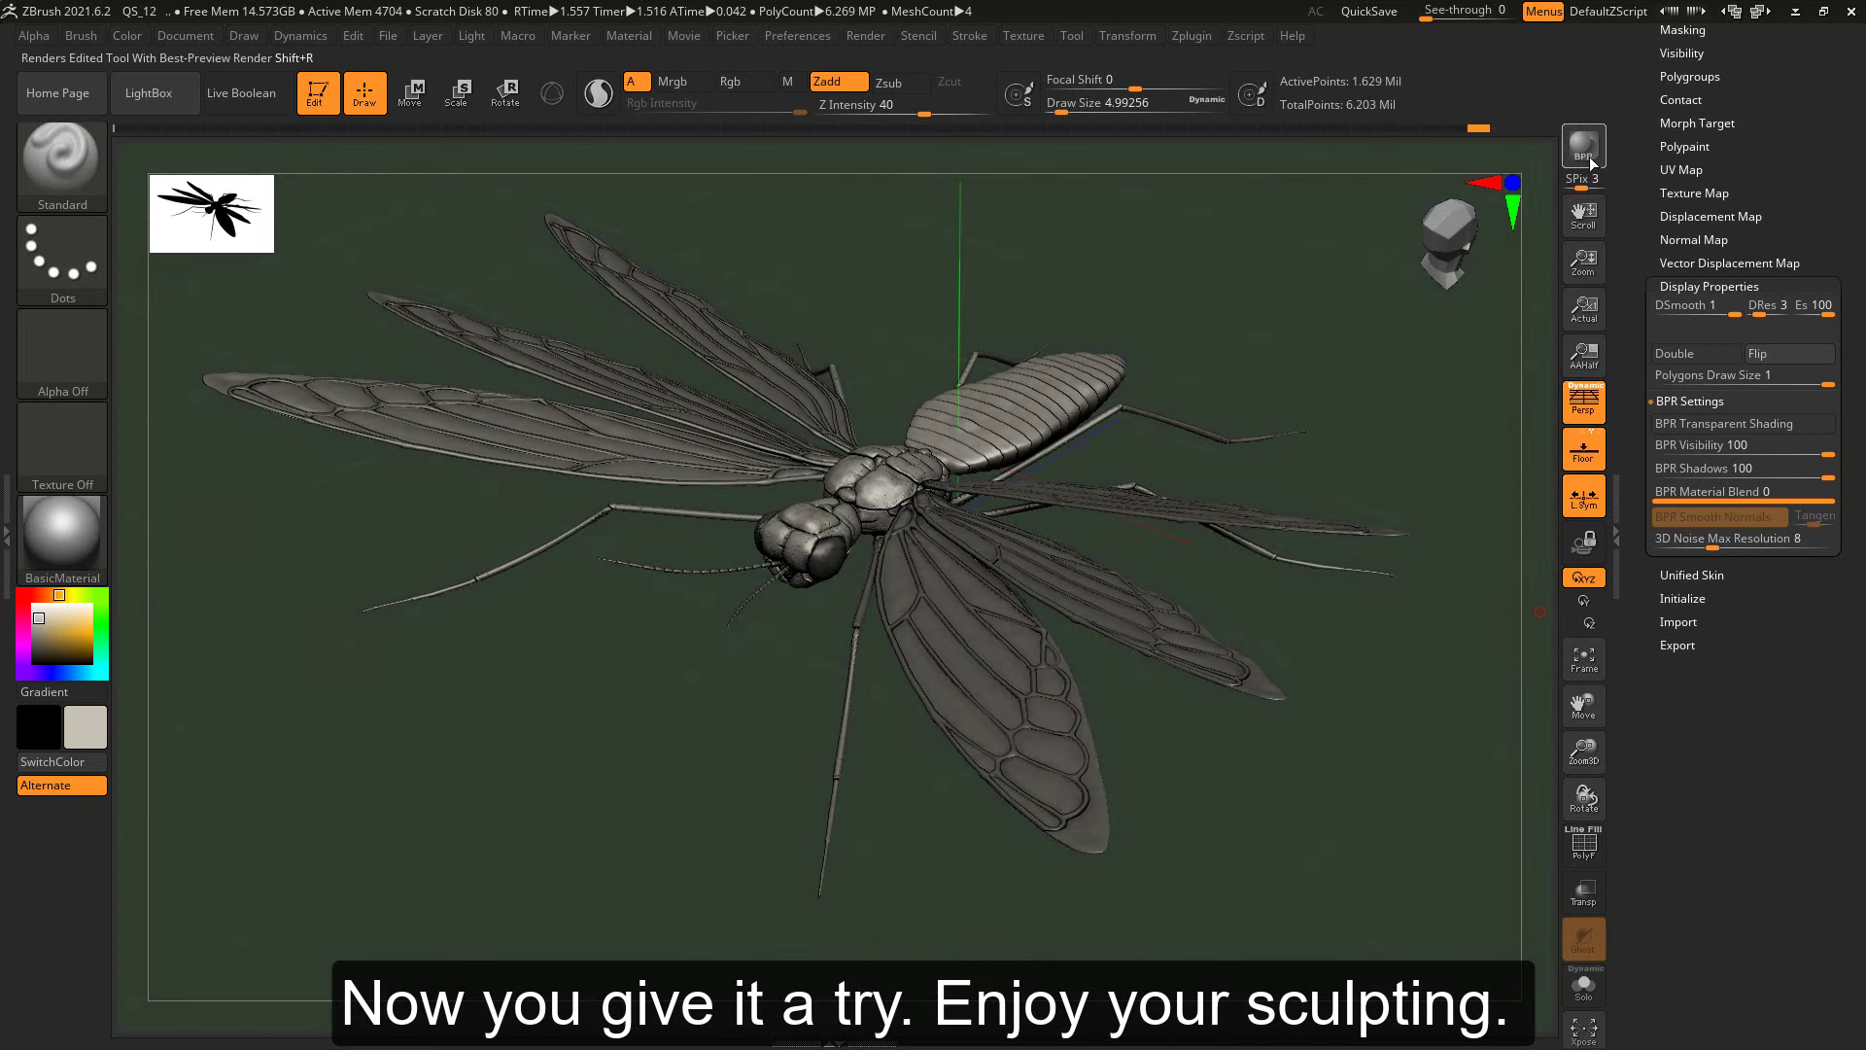